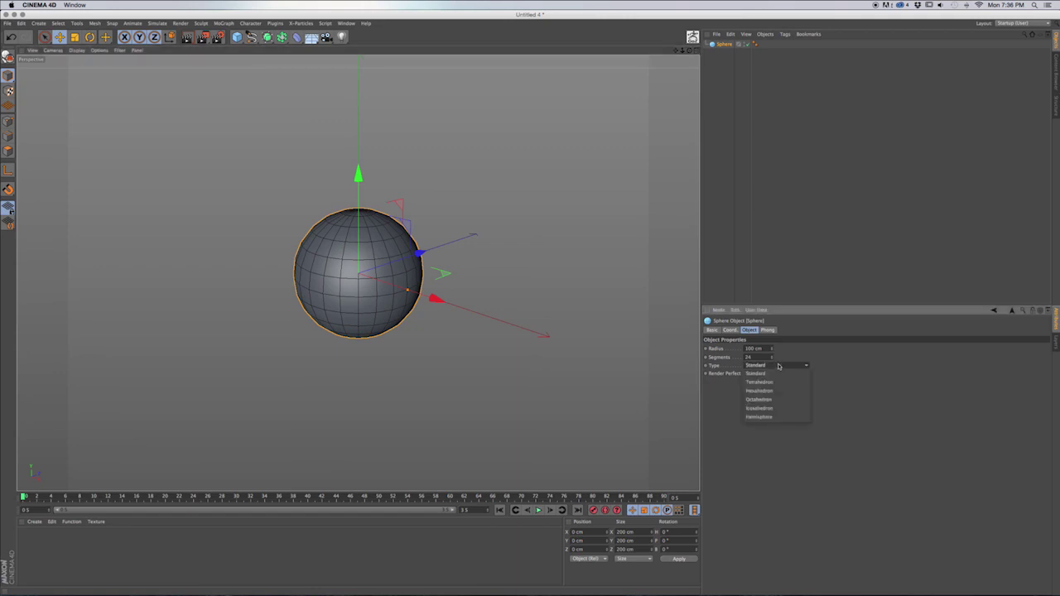
{"action": "left_click", "coordinate": [776, 390]}
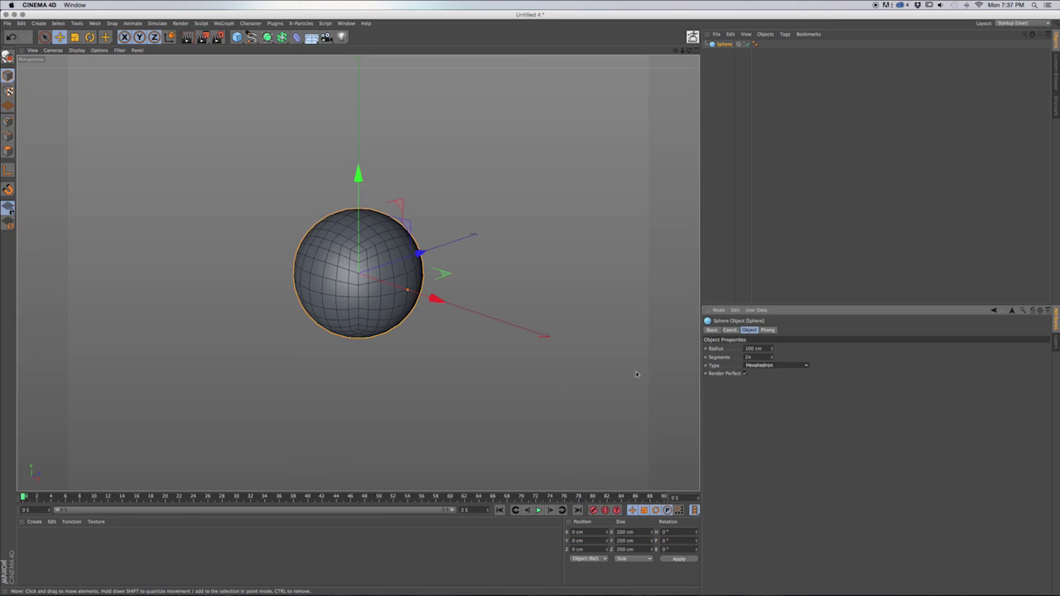
{"action": "left_click", "coordinate": [766, 367]}
{"action": "left_click", "coordinate": [757, 371]}
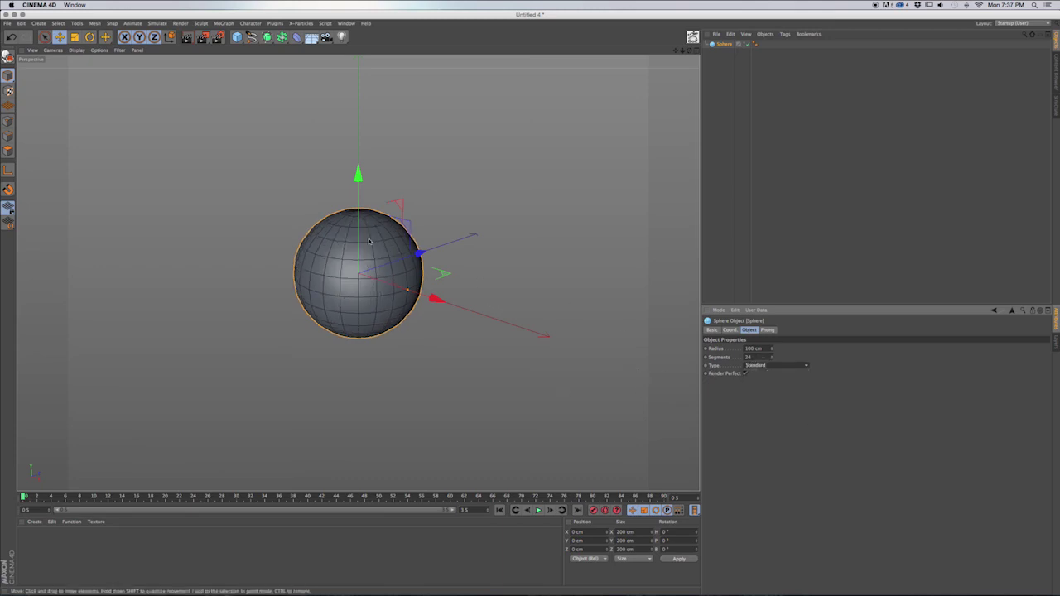
{"action": "left_click_drag", "start_coordinate": [368, 253], "coordinate": [352, 171], "text": "alt"}
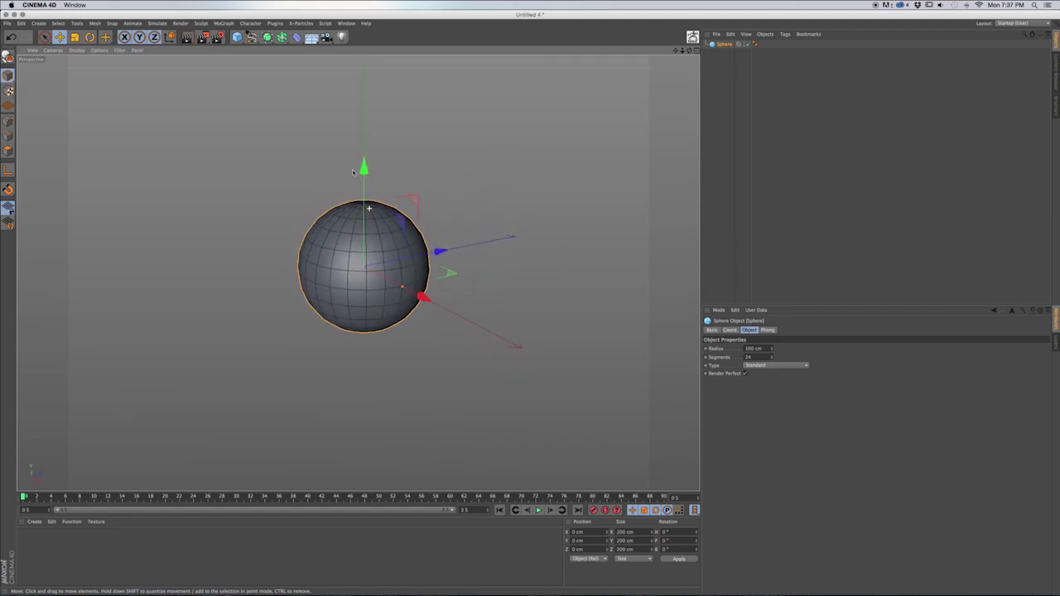
Set the sphere's type to Hexahedron and its segments to 12.
{"action": "left_click", "coordinate": [783, 366]}
{"action": "left_click", "coordinate": [782, 389]}
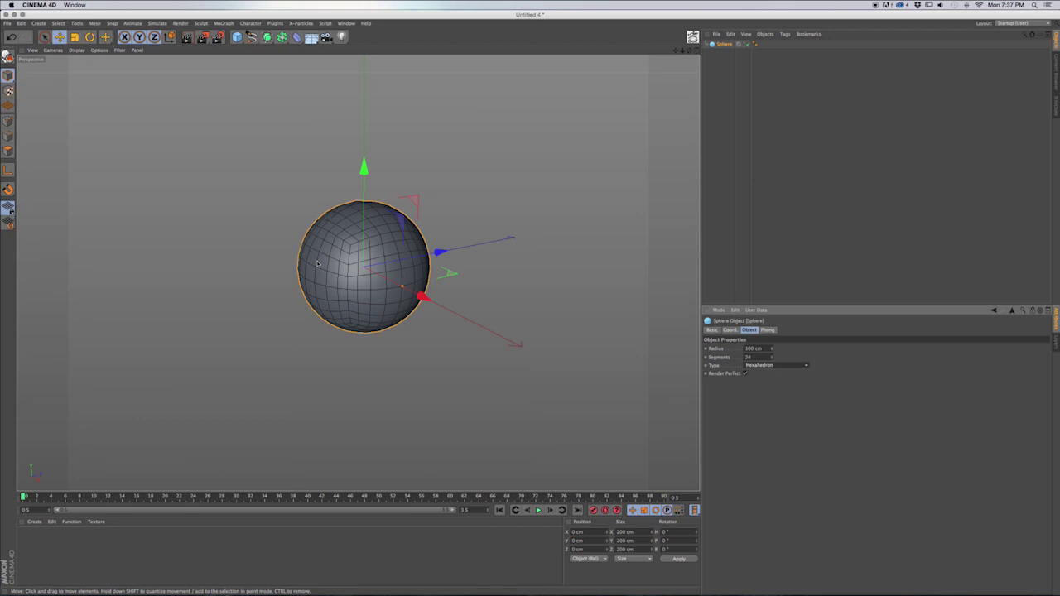
{"action": "double_click", "coordinate": [750, 356]}
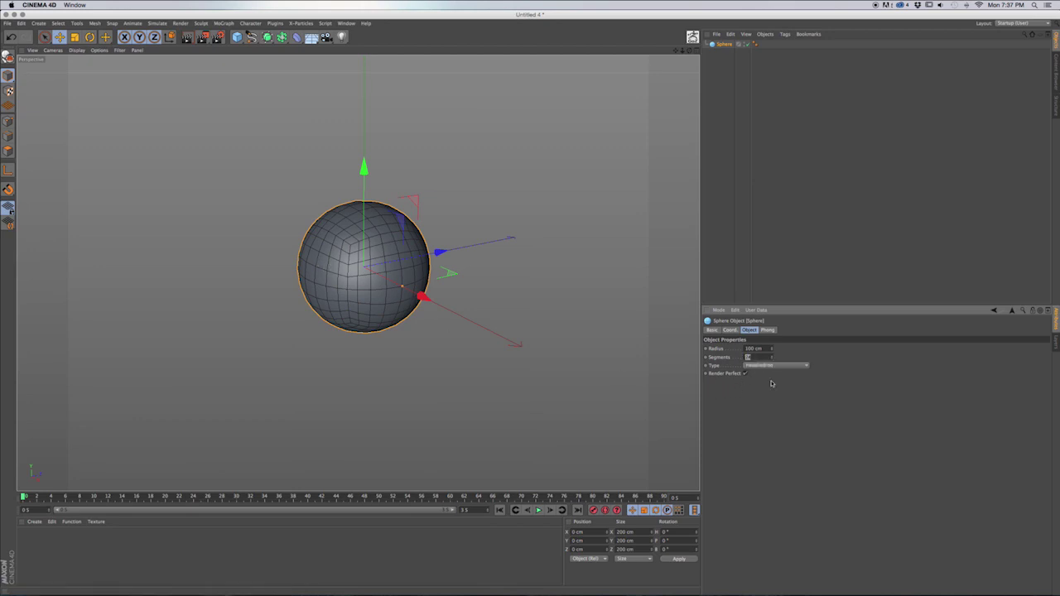
{"action": "key", "text": "Return"}
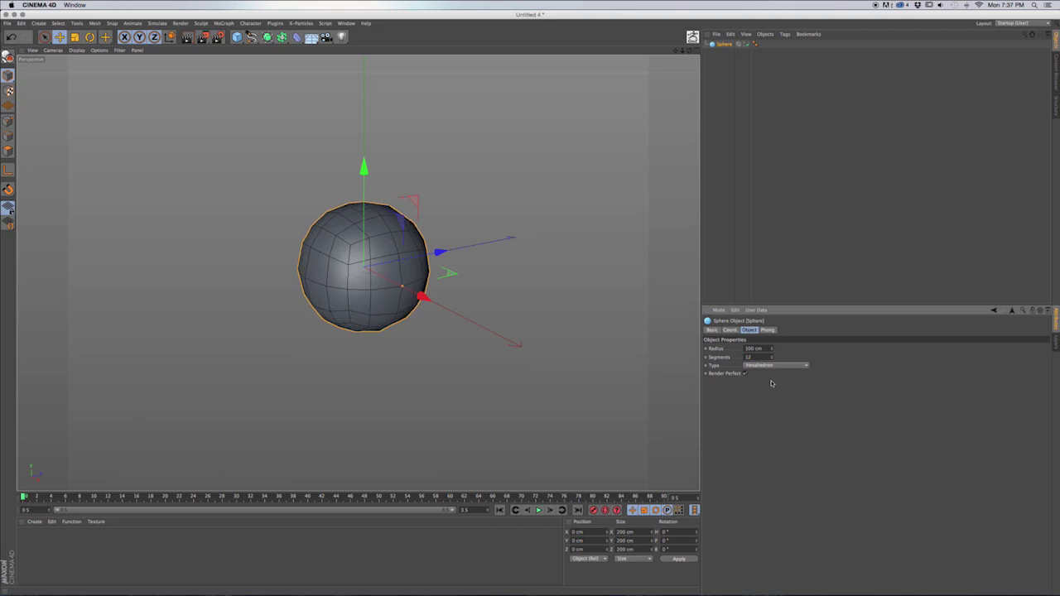
Convert the sphere to an editable polygon object and duplicate it.
{"action": "left_click_drag", "start_coordinate": [380, 294], "coordinate": [428, 274], "text": "alt"}
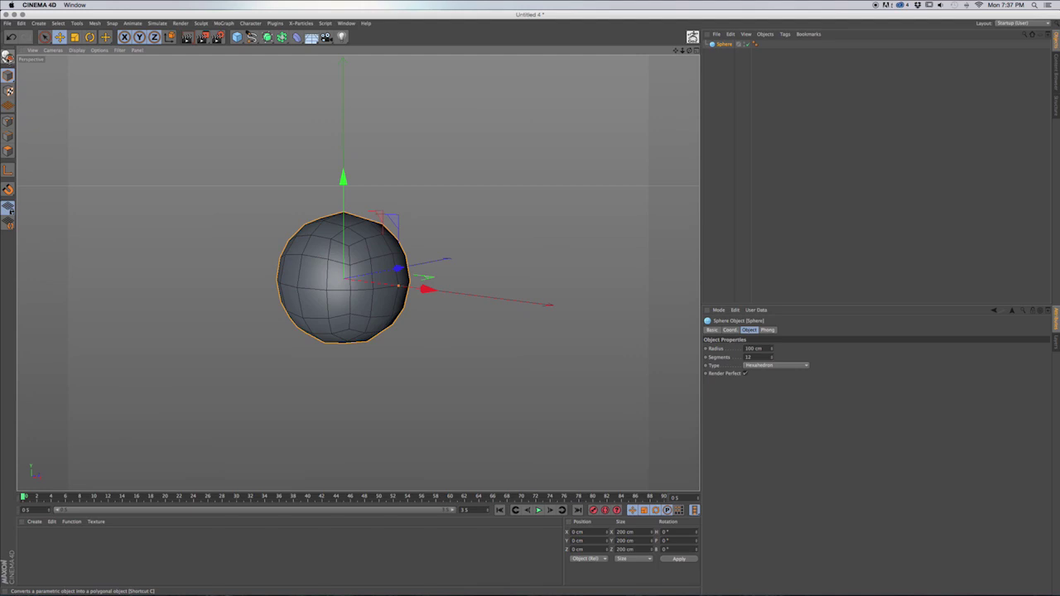
{"action": "left_click", "coordinate": [7, 56]}
{"action": "left_click_drag", "start_coordinate": [377, 312], "coordinate": [335, 316], "text": "alt"}
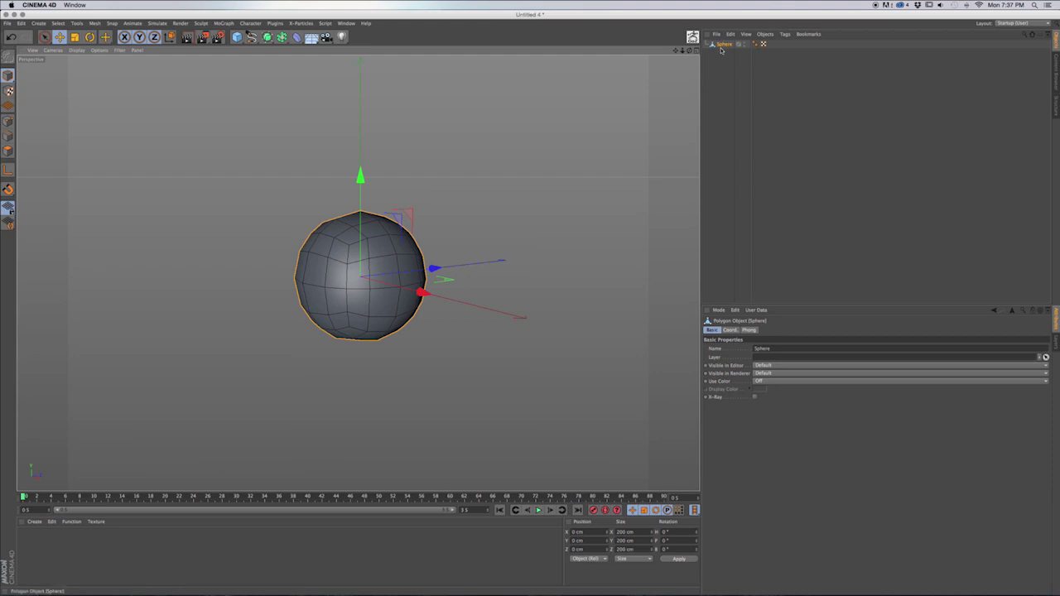
{"action": "left_click_drag", "start_coordinate": [721, 46], "coordinate": [727, 56], "text": "ctrl"}
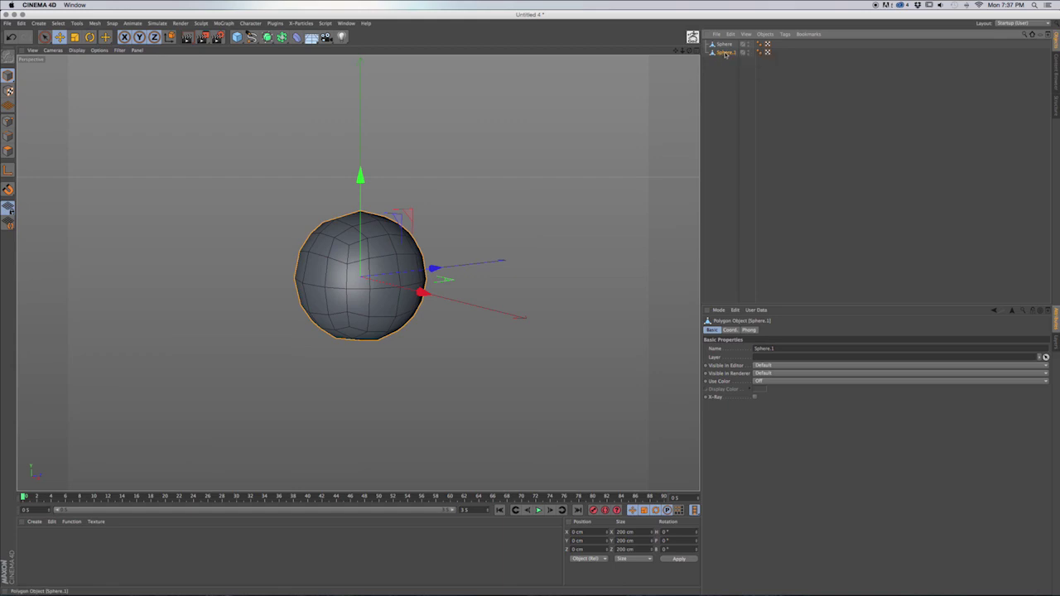
In polygon mode, try to select the lower half of the duplicated sphere with Rectangle Selection.
{"action": "left_click", "coordinate": [6, 151]}
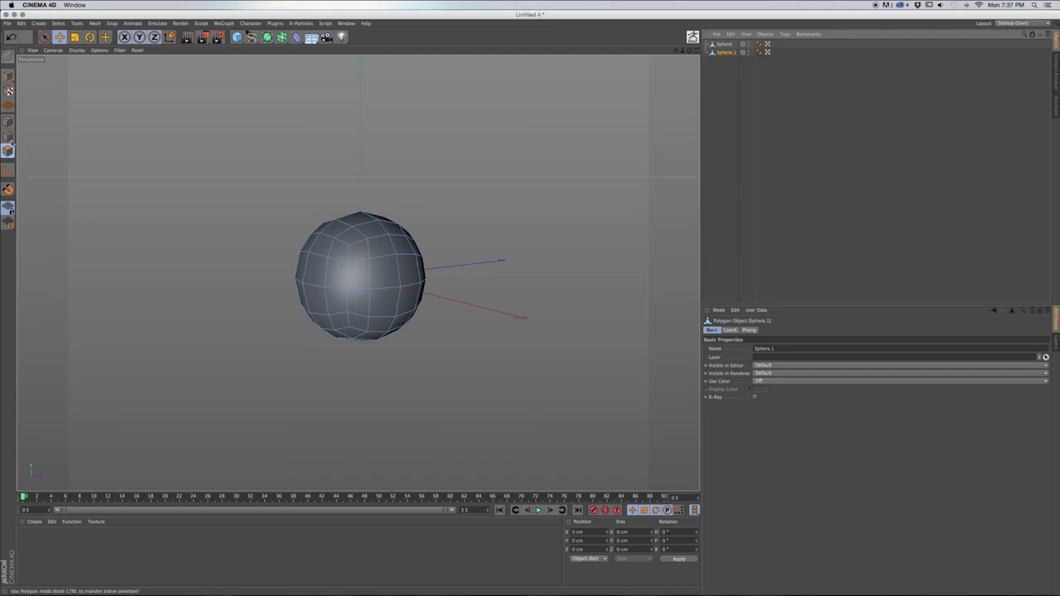
{"action": "left_click", "coordinate": [45, 37]}
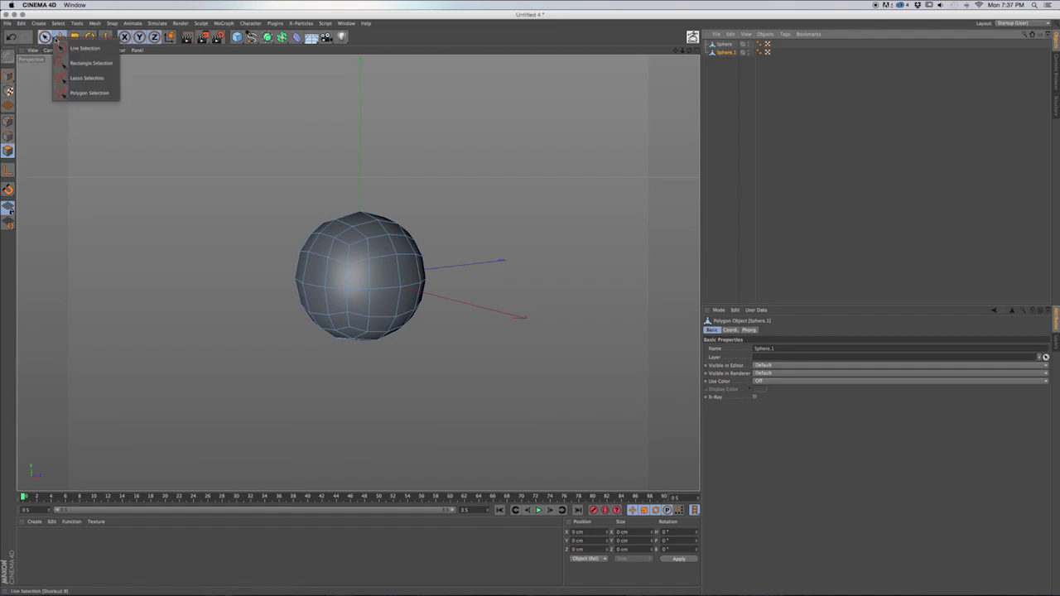
{"action": "left_click", "coordinate": [90, 63]}
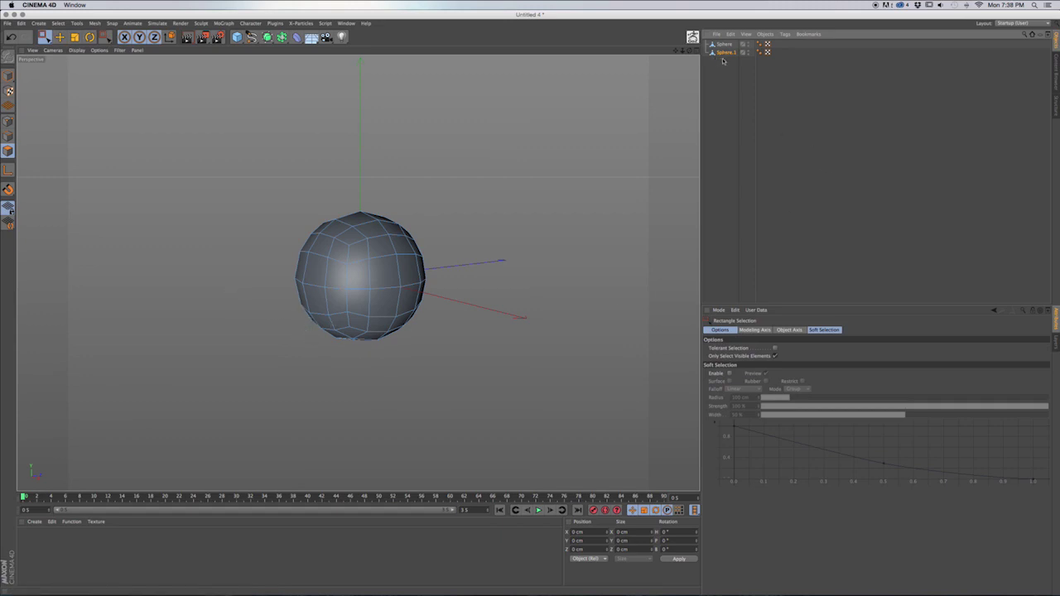
{"action": "left_click", "coordinate": [724, 53]}
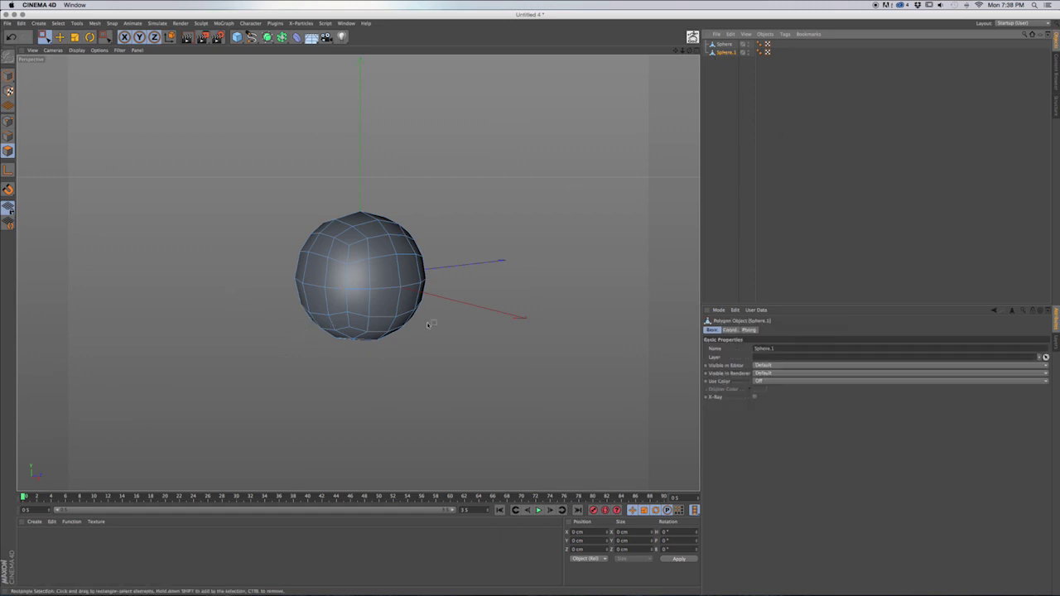
{"action": "left_click_drag", "start_coordinate": [381, 304], "coordinate": [517, 289], "text": "alt"}
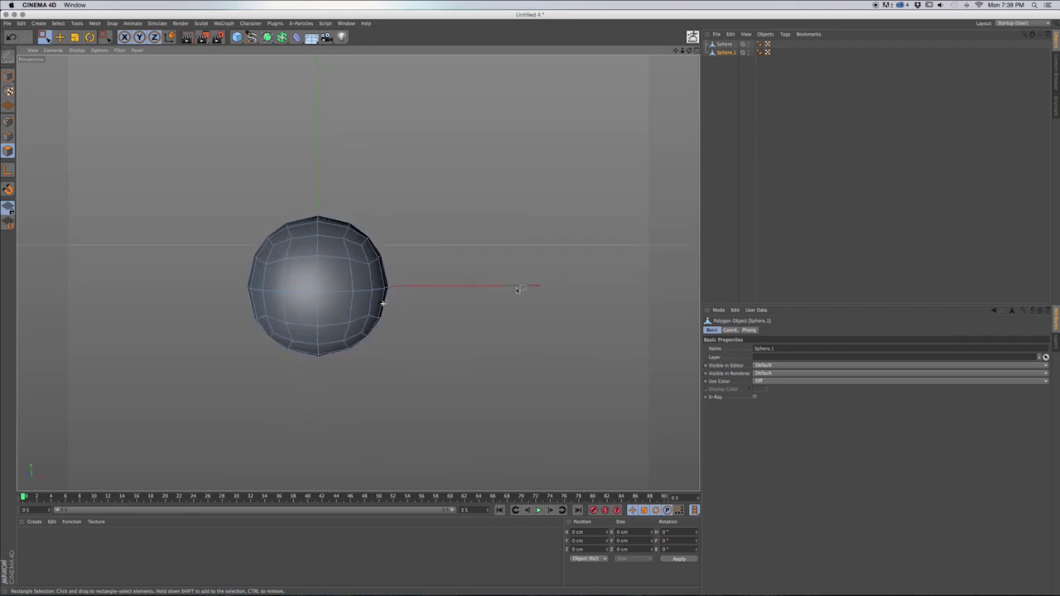
{"action": "left_click_drag", "start_coordinate": [202, 296], "coordinate": [427, 401]}
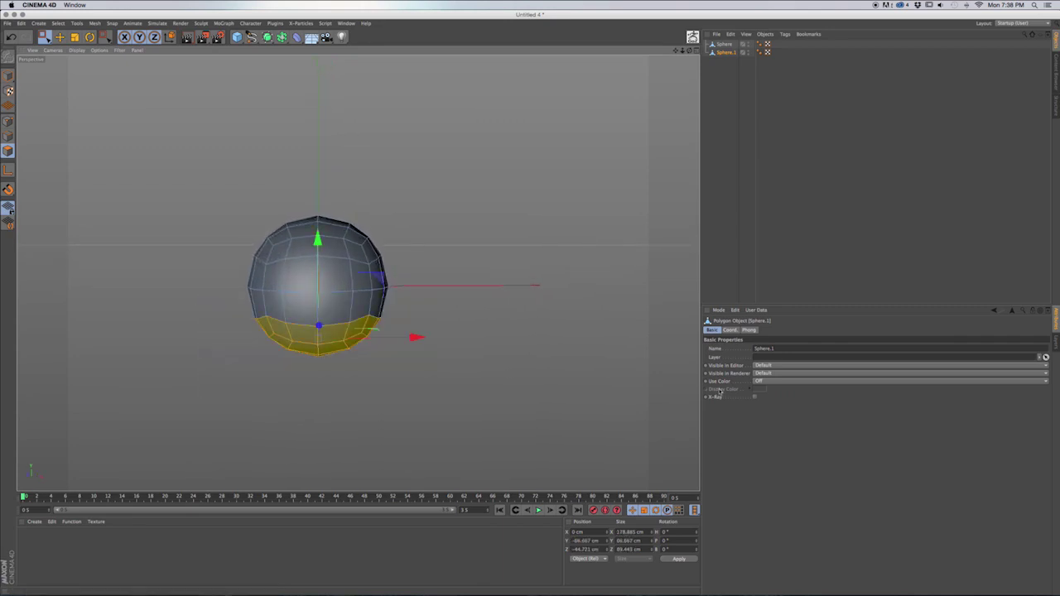
Delete the duplicate's lower-half polygons, rectangle-selecting them with Only Select Visible Elements off and Tolerant Selection on.
{"action": "left_click", "coordinate": [43, 38]}
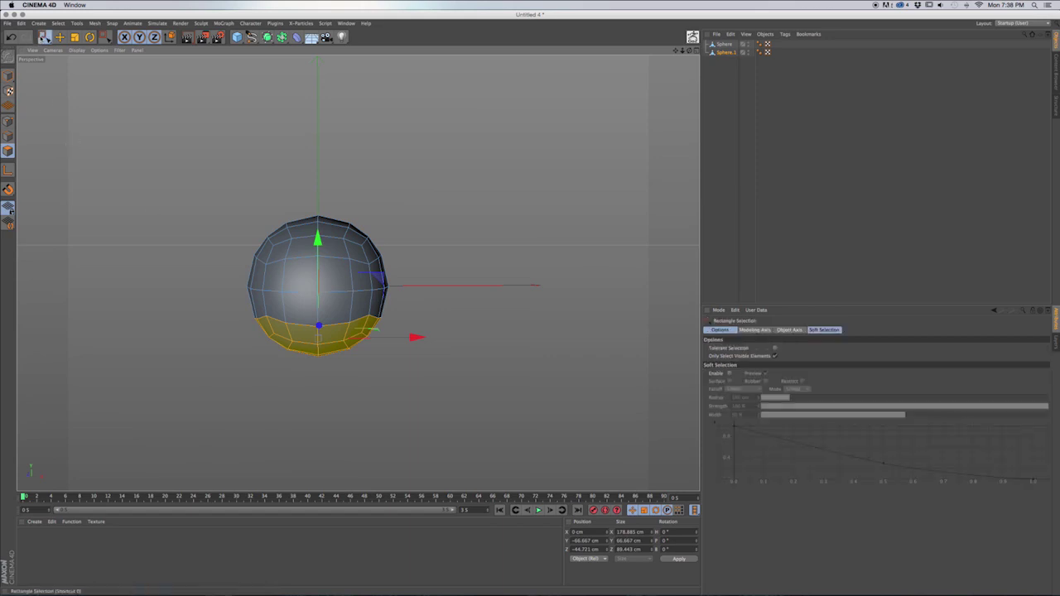
{"action": "left_click", "coordinate": [775, 356]}
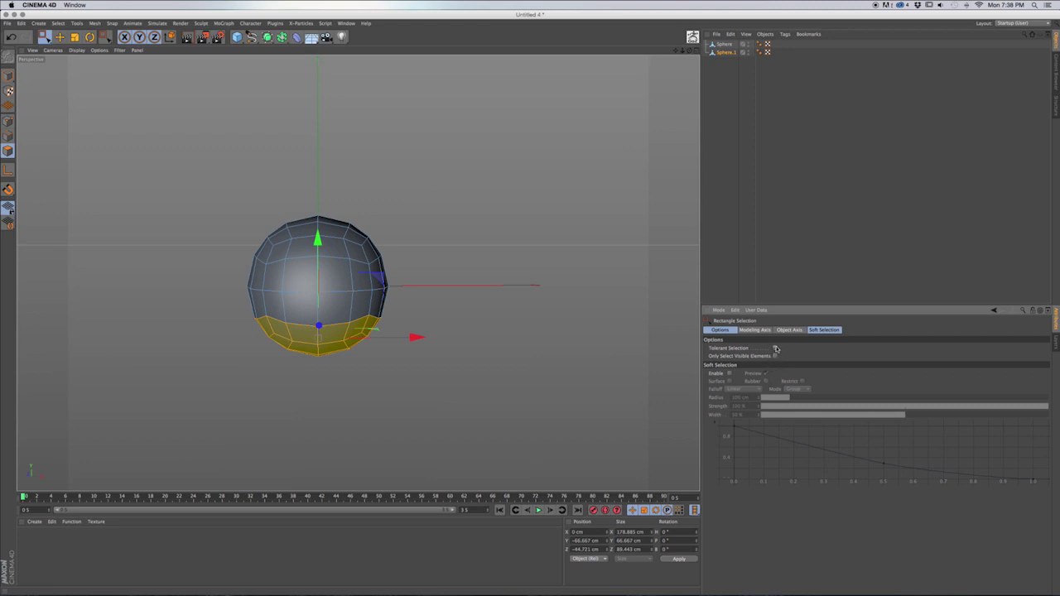
{"action": "left_click_drag", "start_coordinate": [199, 290], "coordinate": [455, 404]}
{"action": "left_click_drag", "start_coordinate": [399, 420], "coordinate": [352, 398]}
{"action": "left_click_drag", "start_coordinate": [212, 296], "coordinate": [461, 411]}
{"action": "mouse_move", "coordinate": [396, 373]}
{"action": "left_mouse_down", "text": "alt"}
{"action": "mouse_move", "coordinate": [56, 336]}
{"action": "mouse_move", "coordinate": [447, 334]}
{"action": "mouse_move", "coordinate": [407, 374]}
{"action": "mouse_move", "coordinate": [397, 367]}
{"action": "mouse_move", "coordinate": [408, 365]}
{"action": "left_mouse_up", "text": "alt"}
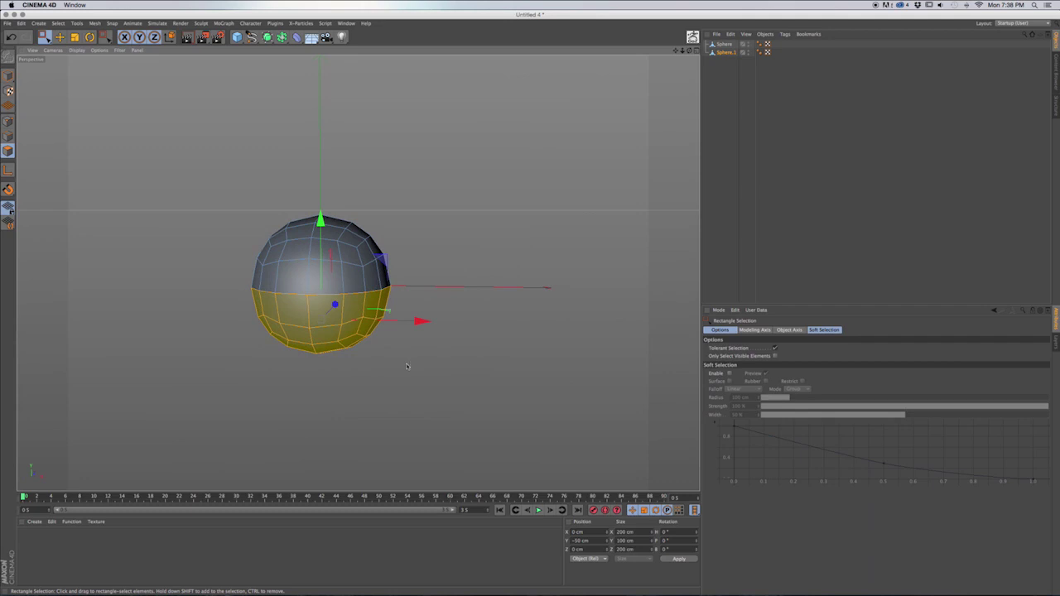
{"action": "left_click", "coordinate": [407, 366]}
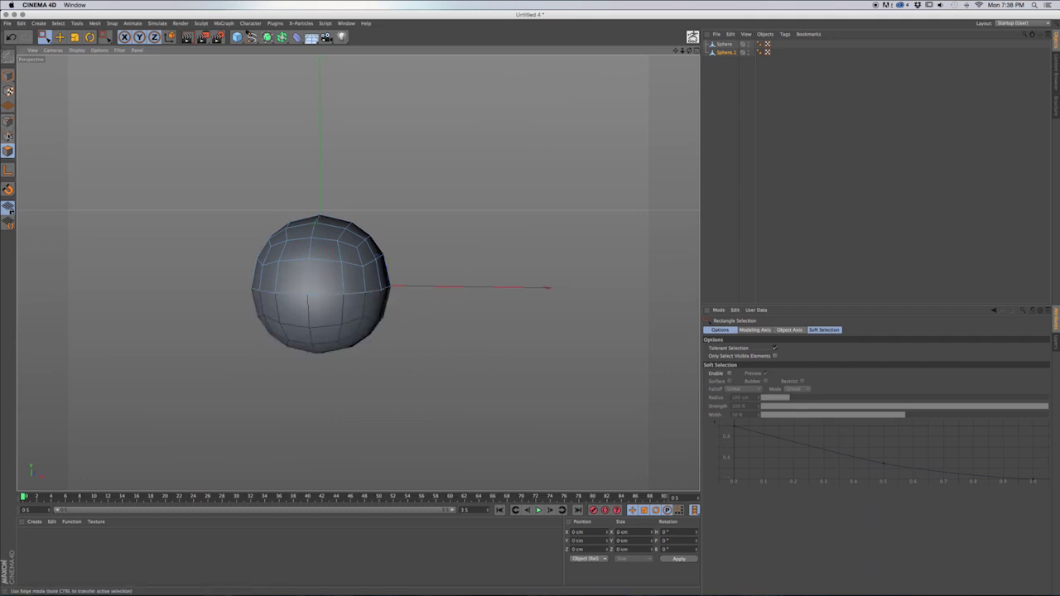
With the original sphere temporarily hidden, remove the duplicate's leftover points in point mode using Optimize.
{"action": "left_click", "coordinate": [8, 122]}
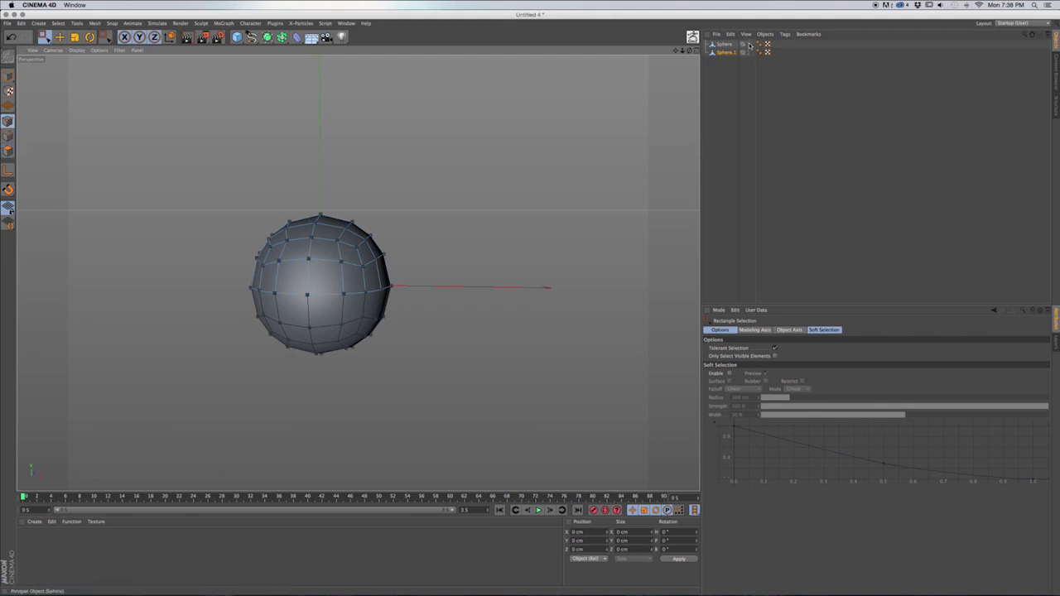
{"action": "left_click", "coordinate": [749, 45]}
{"action": "left_click", "coordinate": [749, 45]}
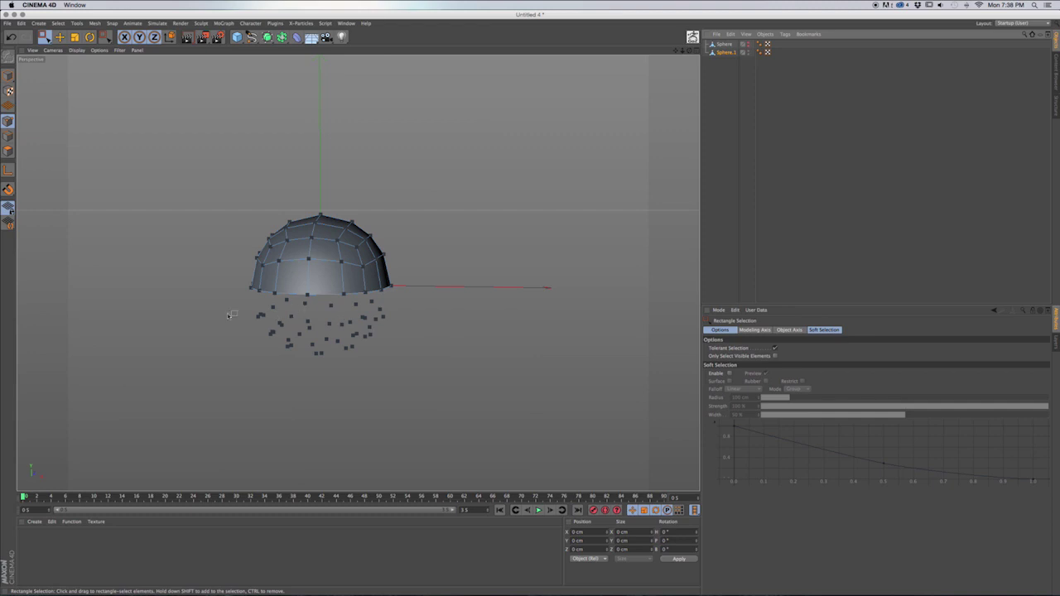
{"action": "right_click", "coordinate": [382, 362]}
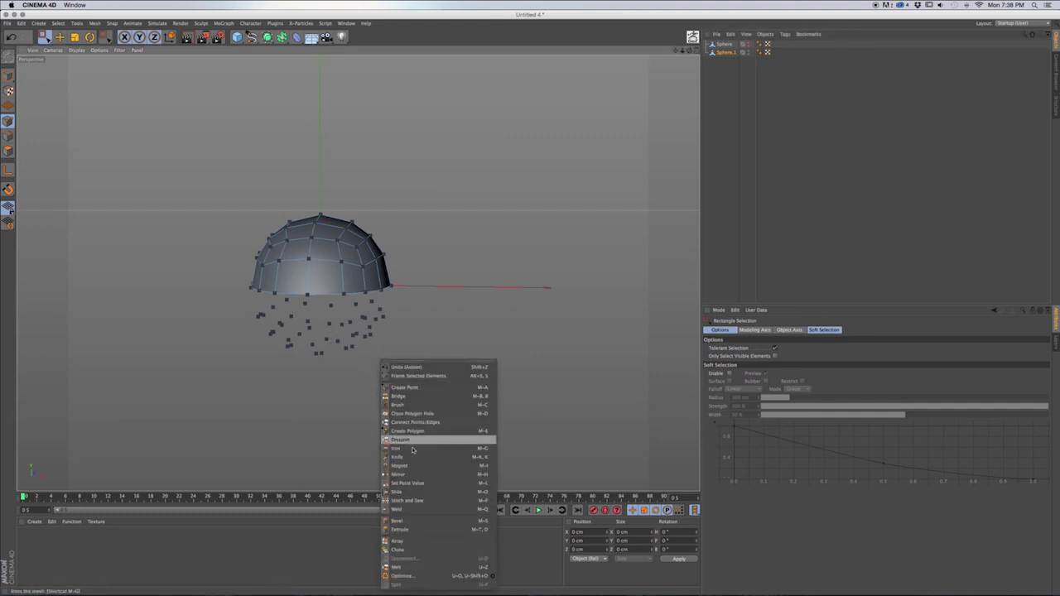
{"action": "left_click", "coordinate": [412, 577]}
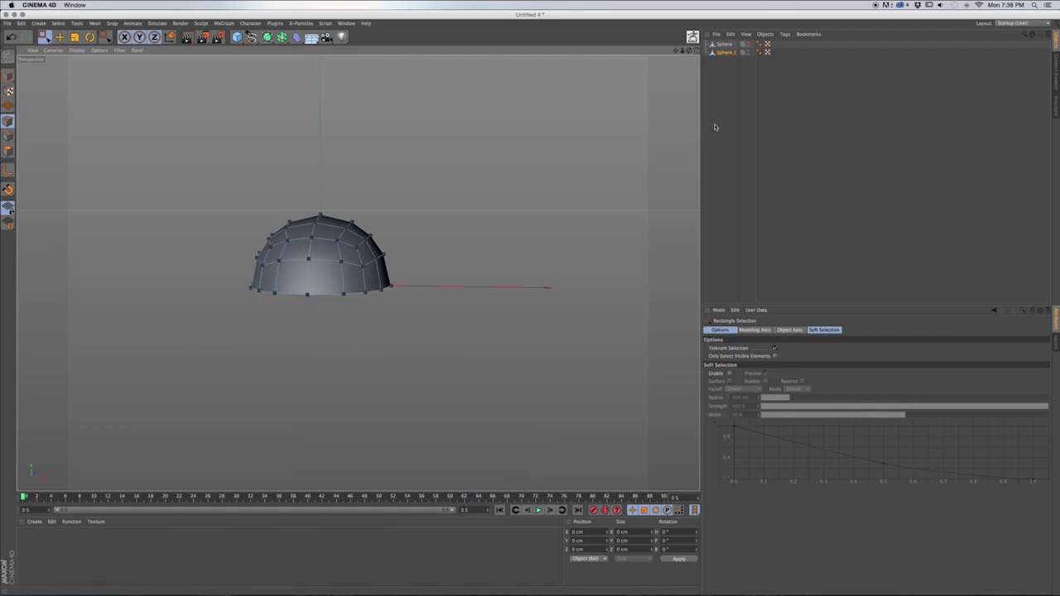
{"action": "left_click", "coordinate": [748, 45]}
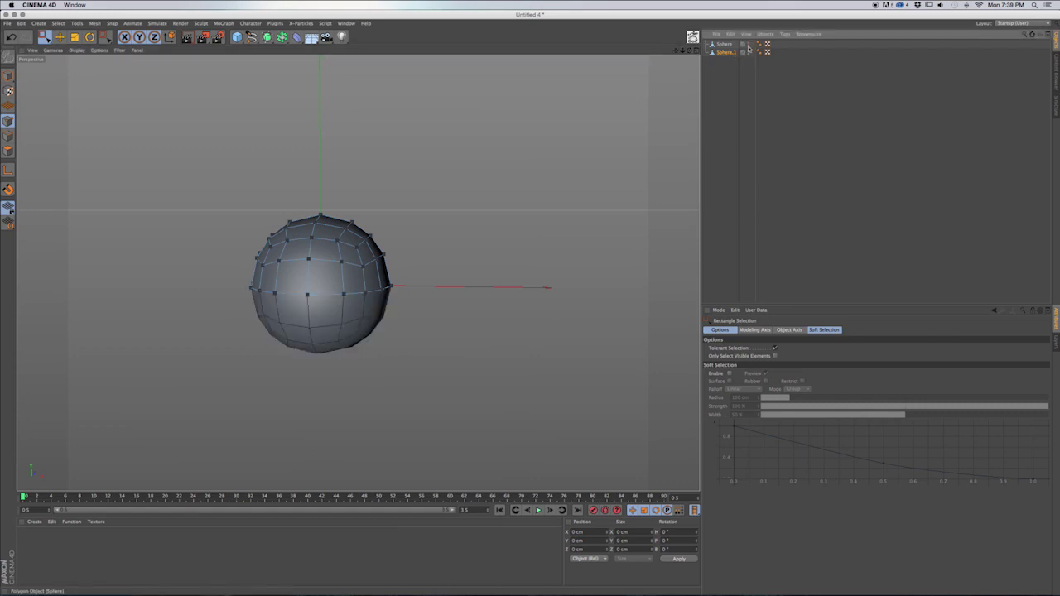
Select all upper-half polygons of the original sphere in polygon mode and delete them.
{"action": "left_click", "coordinate": [724, 45]}
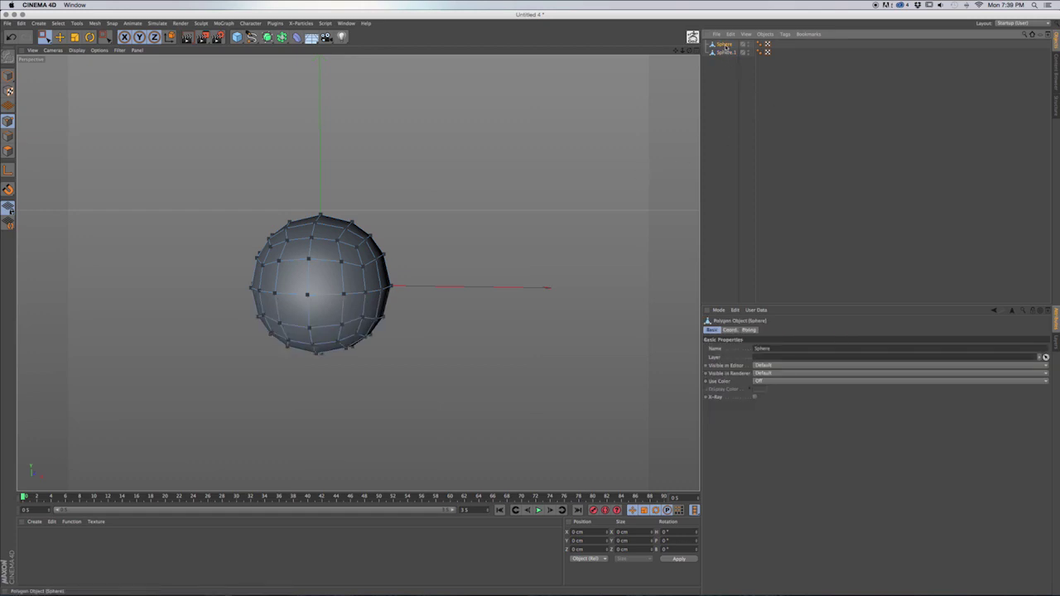
{"action": "left_click", "coordinate": [8, 151]}
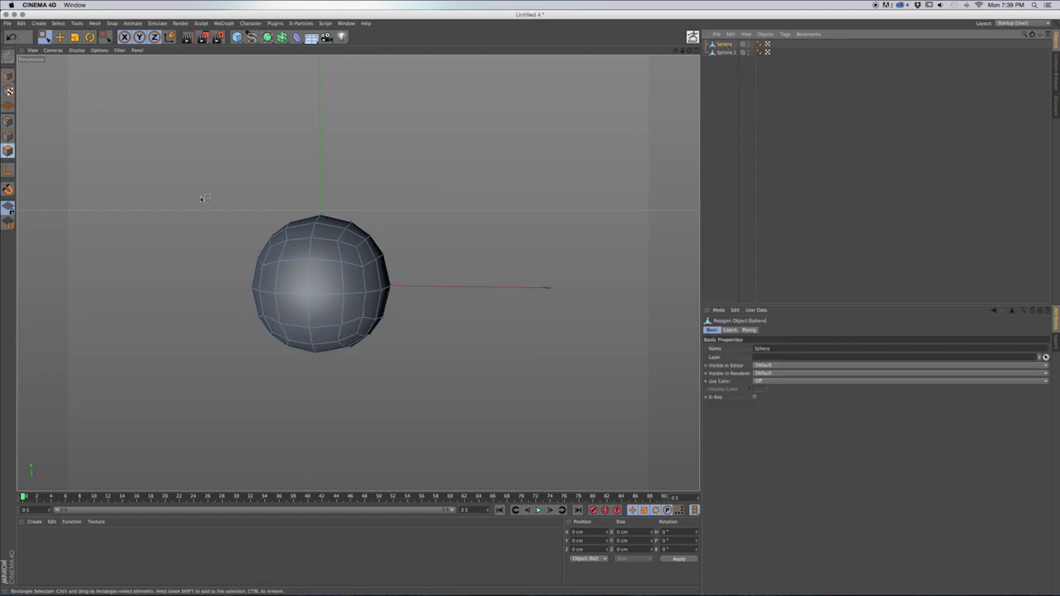
{"action": "left_click_drag", "start_coordinate": [126, 169], "coordinate": [460, 282]}
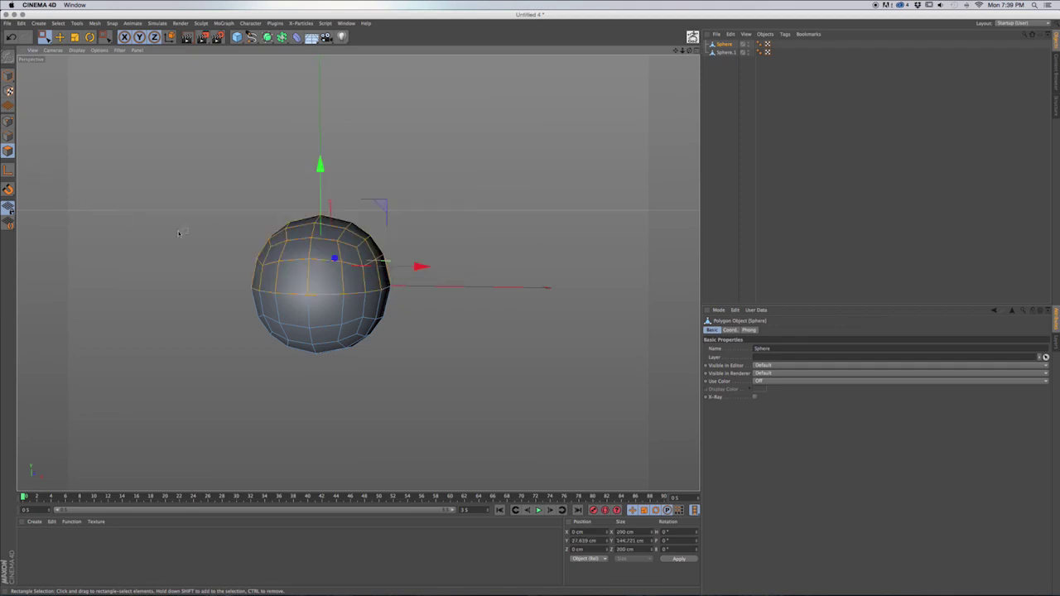
{"action": "left_click_drag", "start_coordinate": [351, 291], "coordinate": [81, 291], "text": "alt"}
{"action": "left_click_drag", "start_coordinate": [329, 305], "coordinate": [553, 380]}
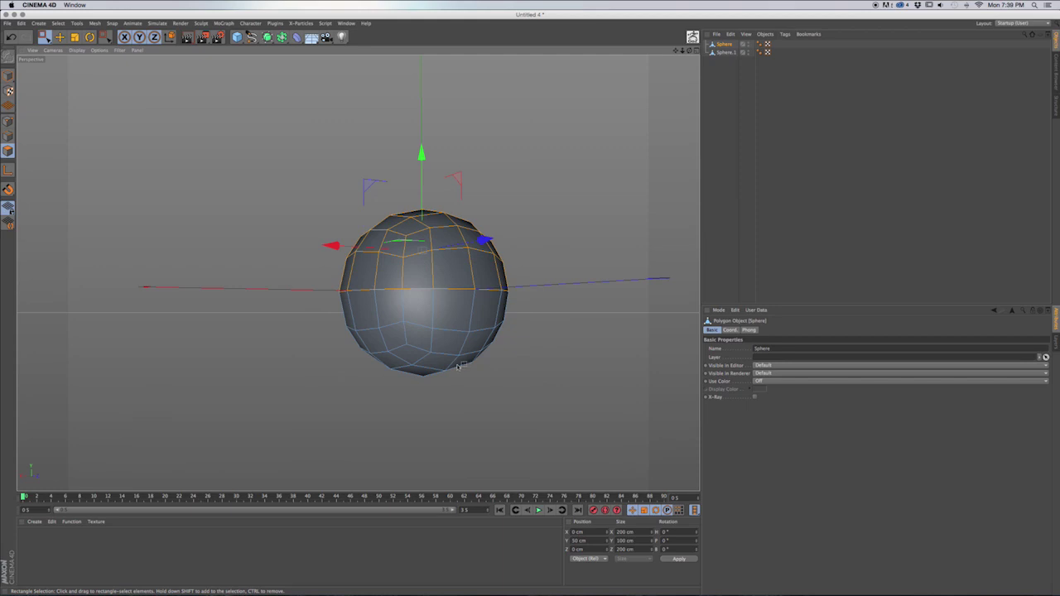
{"action": "left_click_drag", "start_coordinate": [395, 341], "coordinate": [383, 295], "text": "alt"}
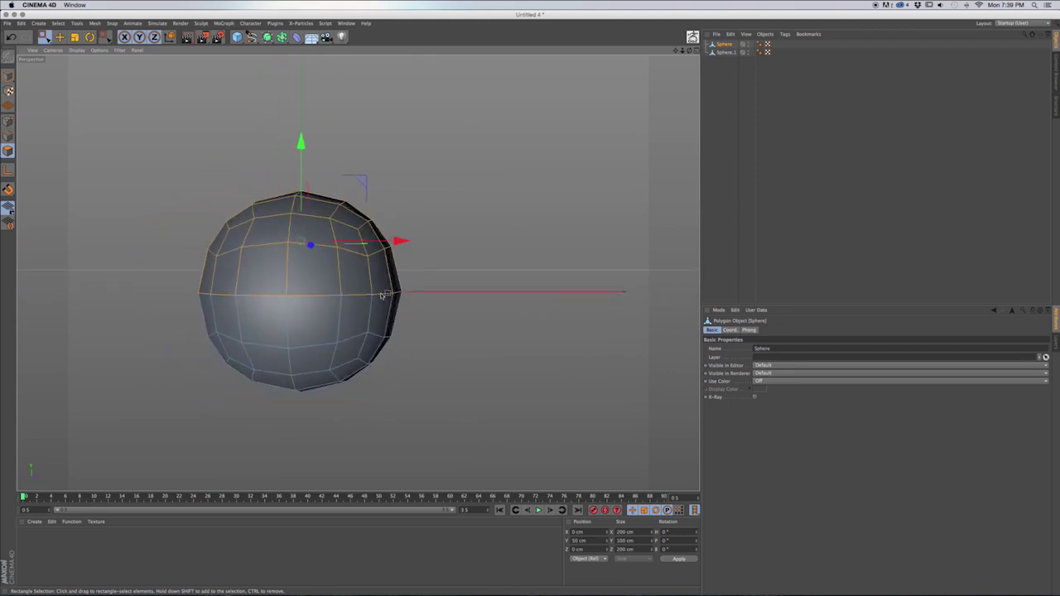
{"action": "key", "text": "Delete"}
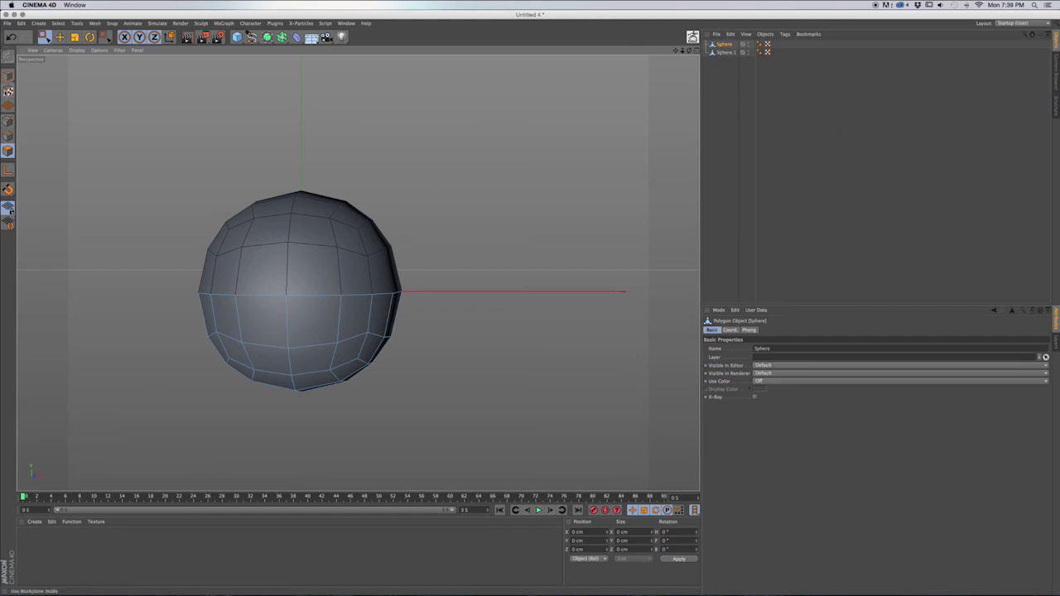
Switch to model mode and raise the upper hemisphere along the Y axis, away from the lower one.
{"action": "left_click", "coordinate": [9, 75]}
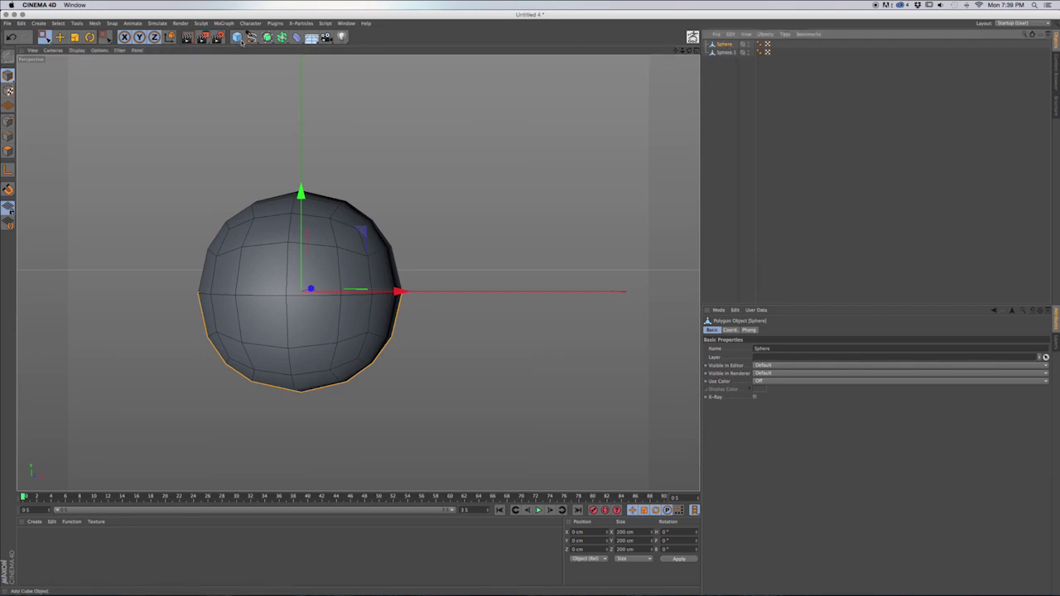
{"action": "key", "text": "e"}
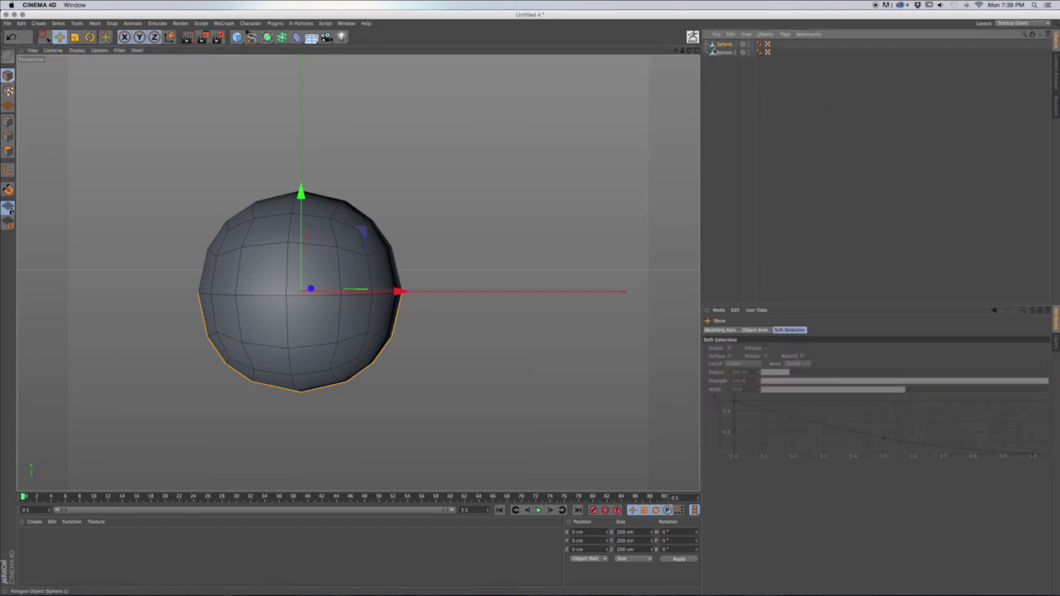
{"action": "left_click", "coordinate": [725, 53]}
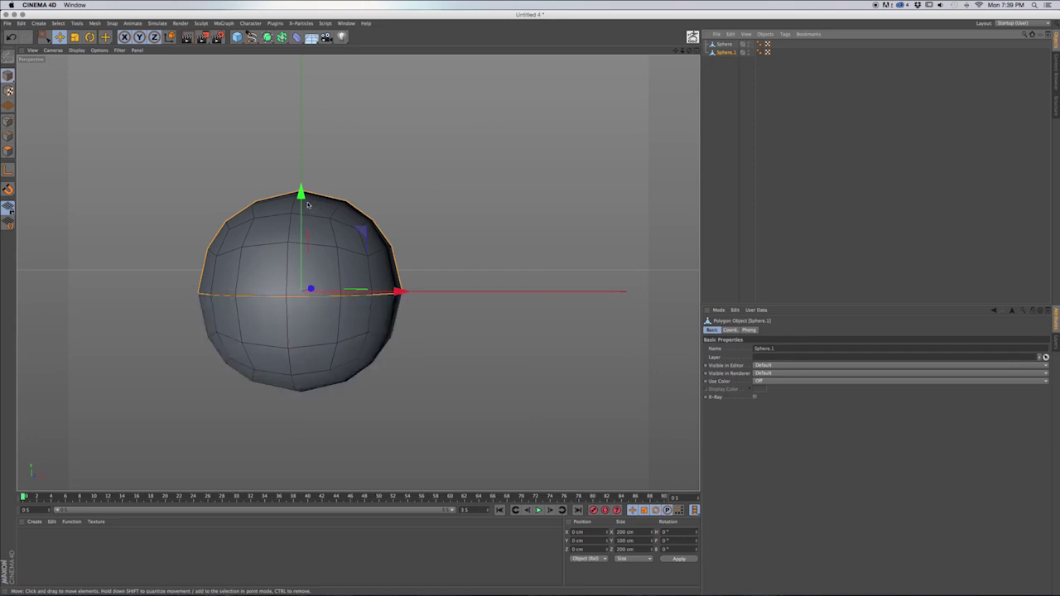
{"action": "mouse_move", "coordinate": [307, 205]}
{"action": "left_mouse_down"}
{"action": "mouse_move", "coordinate": [306, 170]}
{"action": "mouse_move", "coordinate": [305, 184]}
{"action": "left_mouse_up"}
Move the lower hemisphere down along the Y axis to about -139 cm.
{"action": "left_click", "coordinate": [725, 43]}
{"action": "left_click_drag", "start_coordinate": [306, 201], "coordinate": [311, 288]}
{"action": "middle_click_drag", "start_coordinate": [354, 303], "coordinate": [360, 243], "text": "alt"}
{"action": "left_click_drag", "start_coordinate": [355, 199], "coordinate": [328, 190], "text": "alt"}
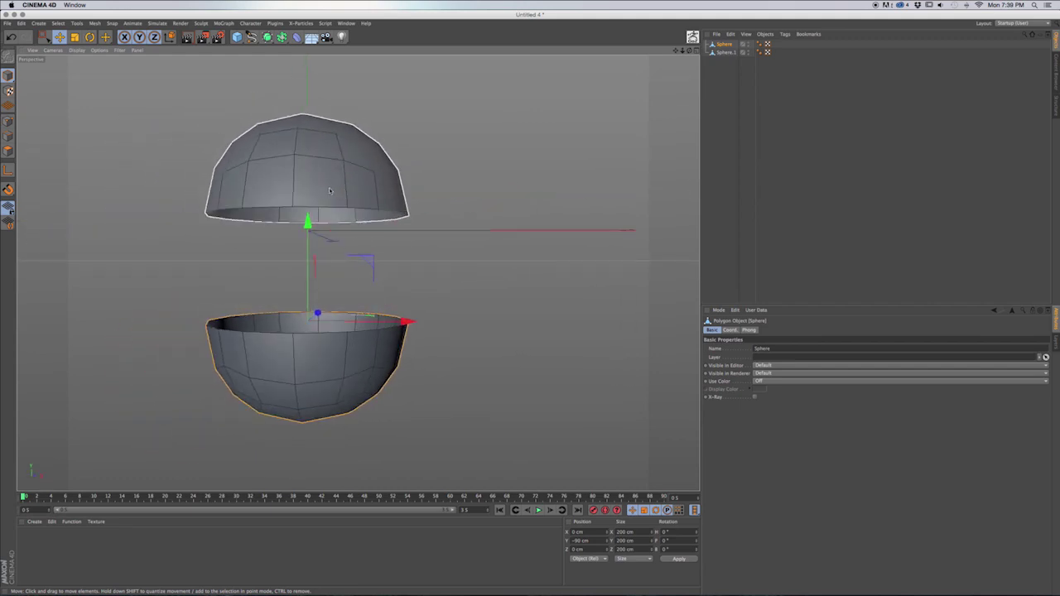
{"action": "left_click_drag", "start_coordinate": [306, 229], "coordinate": [307, 273]}
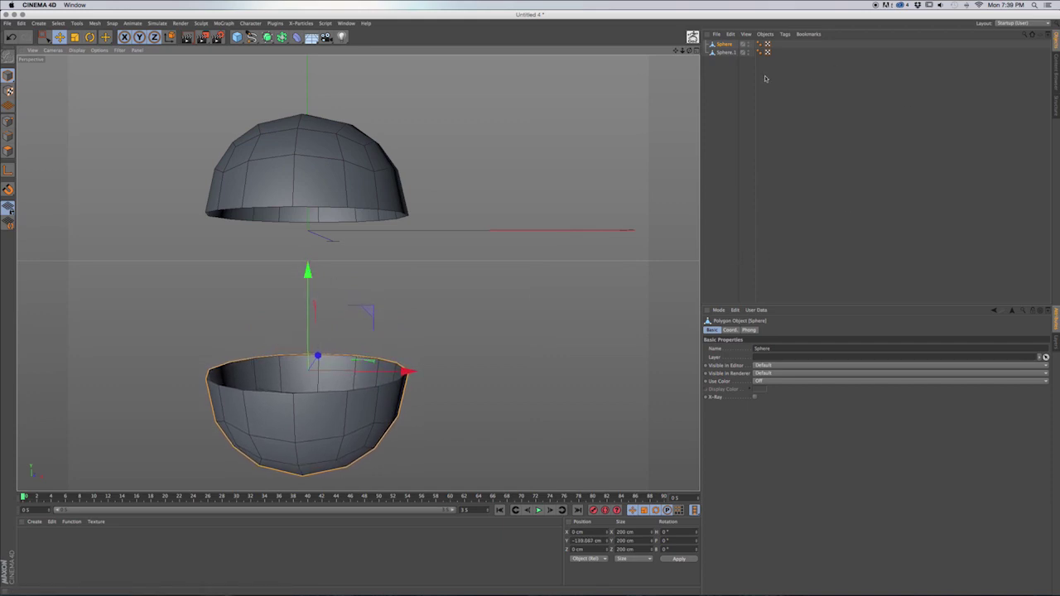
Merge the upper and lower hemispheres into a single object with Connect Objects + Delete.
{"action": "left_click_drag", "start_coordinate": [730, 68], "coordinate": [715, 38]}
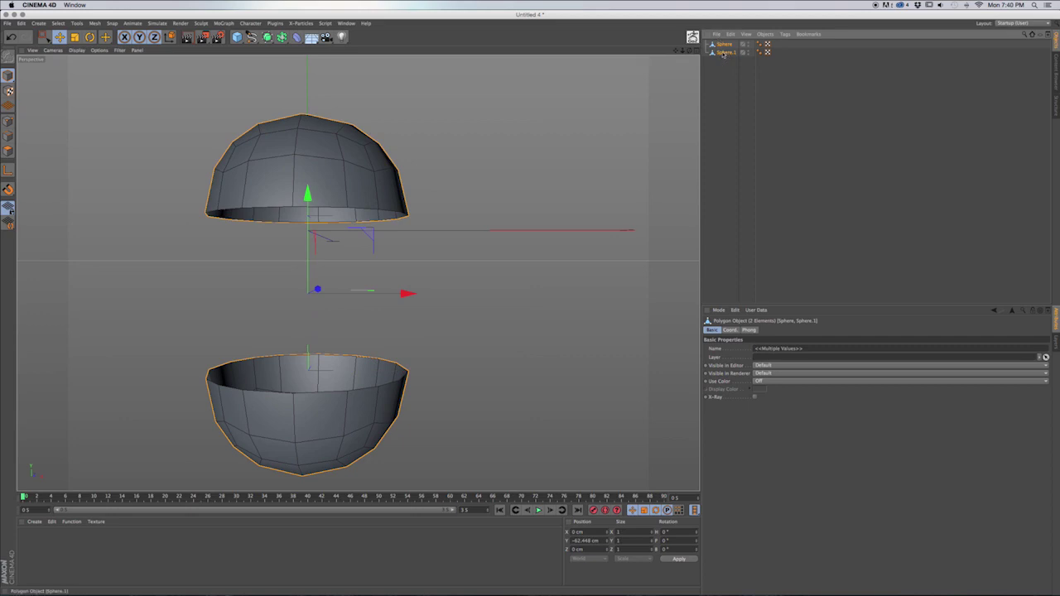
{"action": "right_click", "coordinate": [724, 54]}
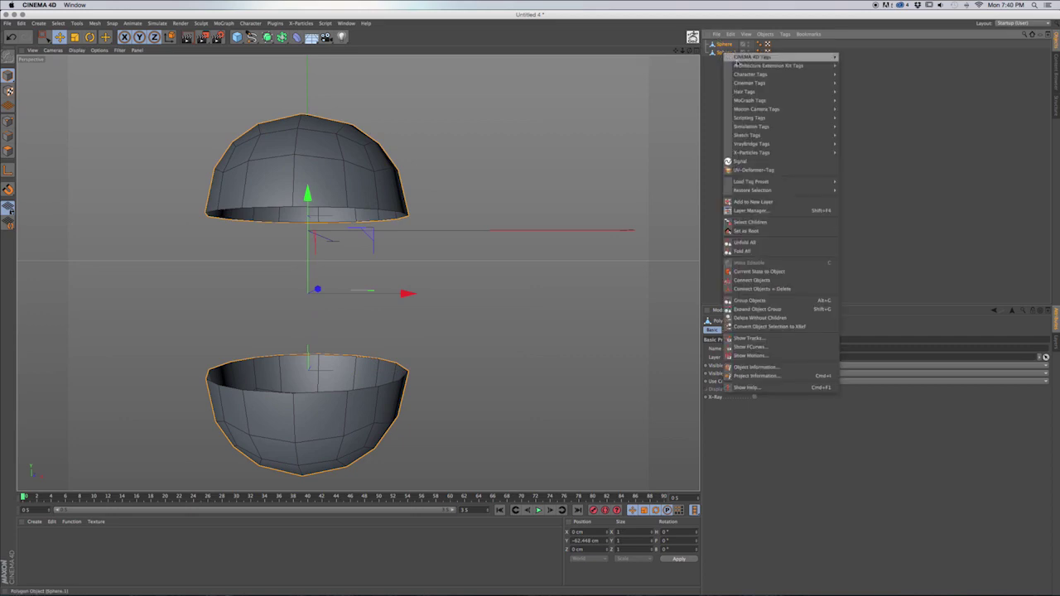
{"action": "left_click", "coordinate": [782, 289]}
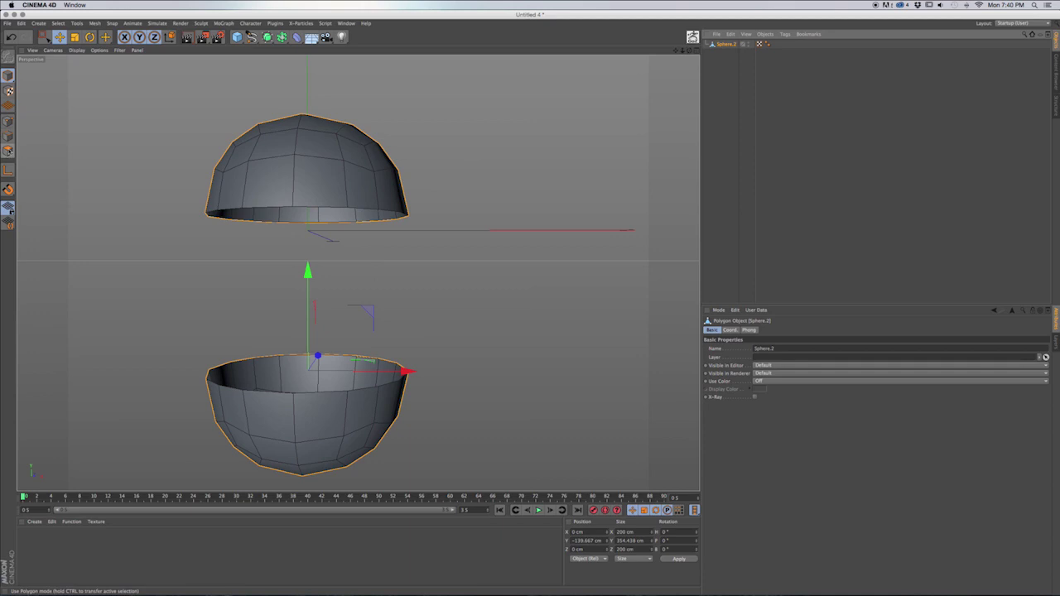
In edge mode, loop-select the open rims of both the upper and lower hemispheres.
{"action": "left_click", "coordinate": [8, 153]}
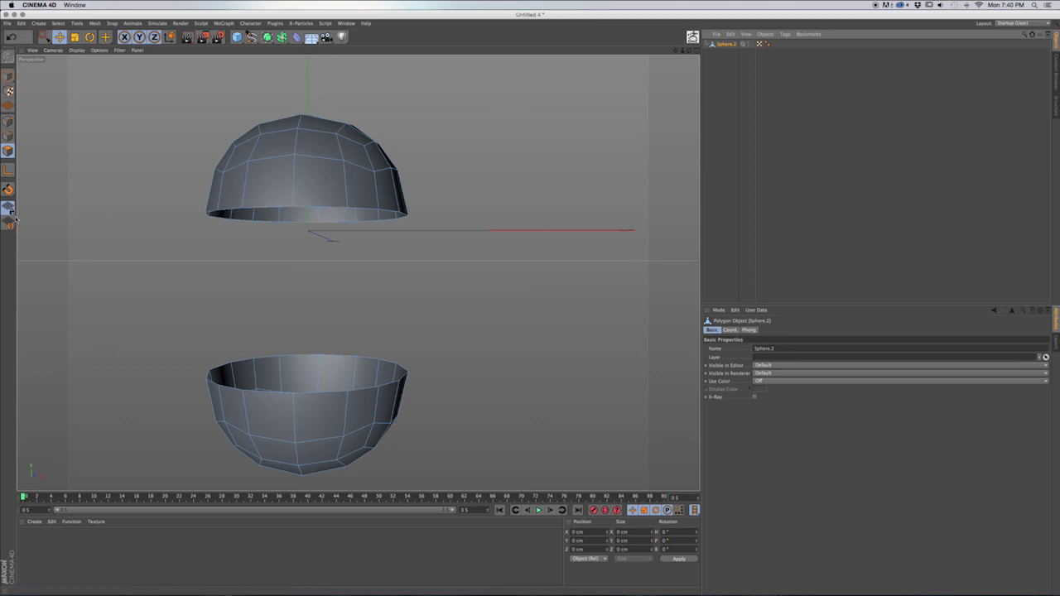
{"action": "left_click", "coordinate": [8, 136]}
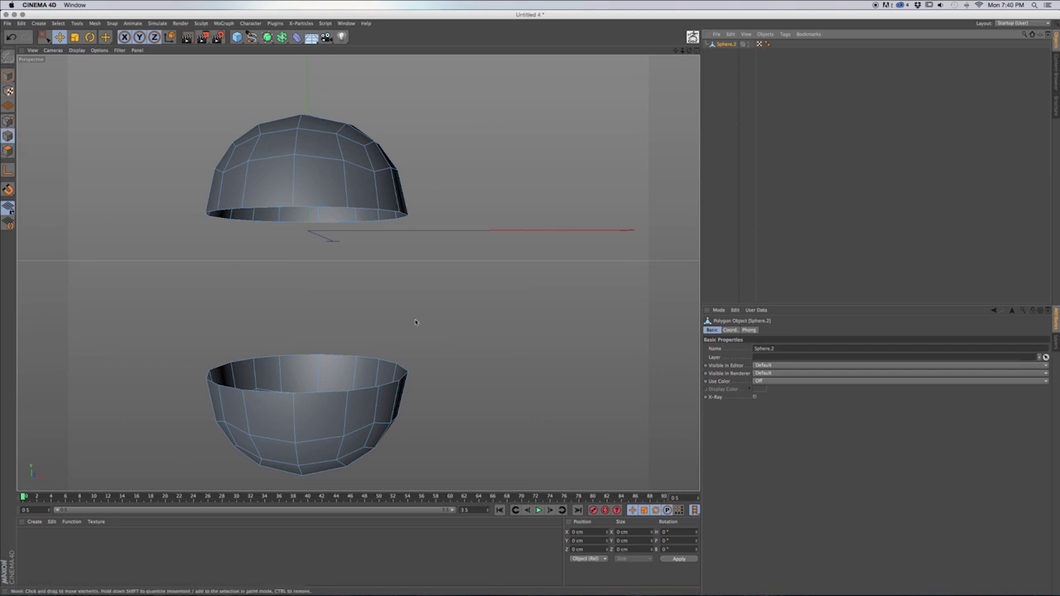
{"action": "key", "text": "u"}
{"action": "key", "text": "l"}
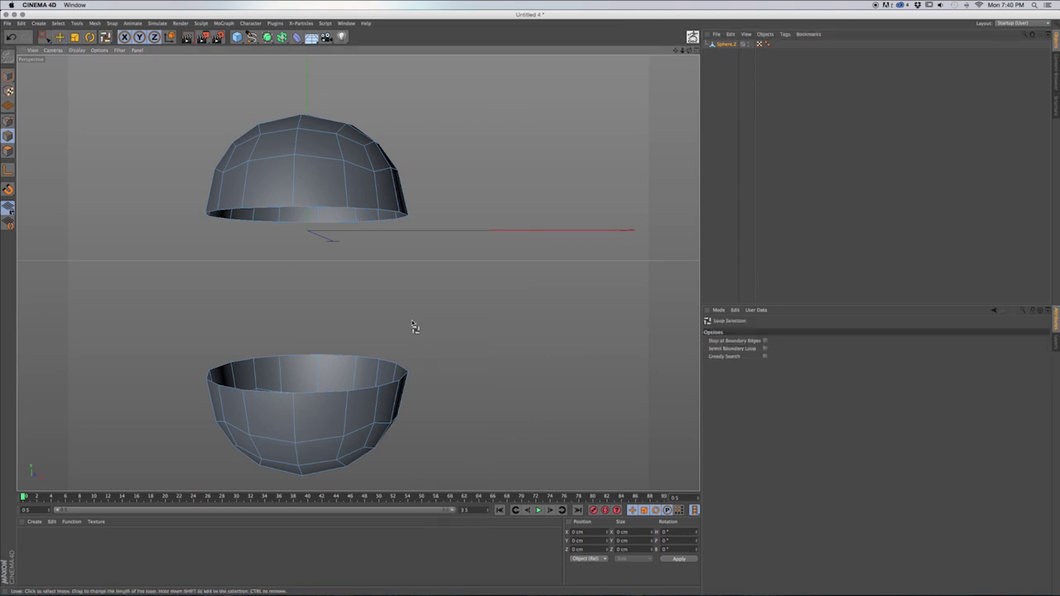
{"action": "left_click", "coordinate": [361, 216]}
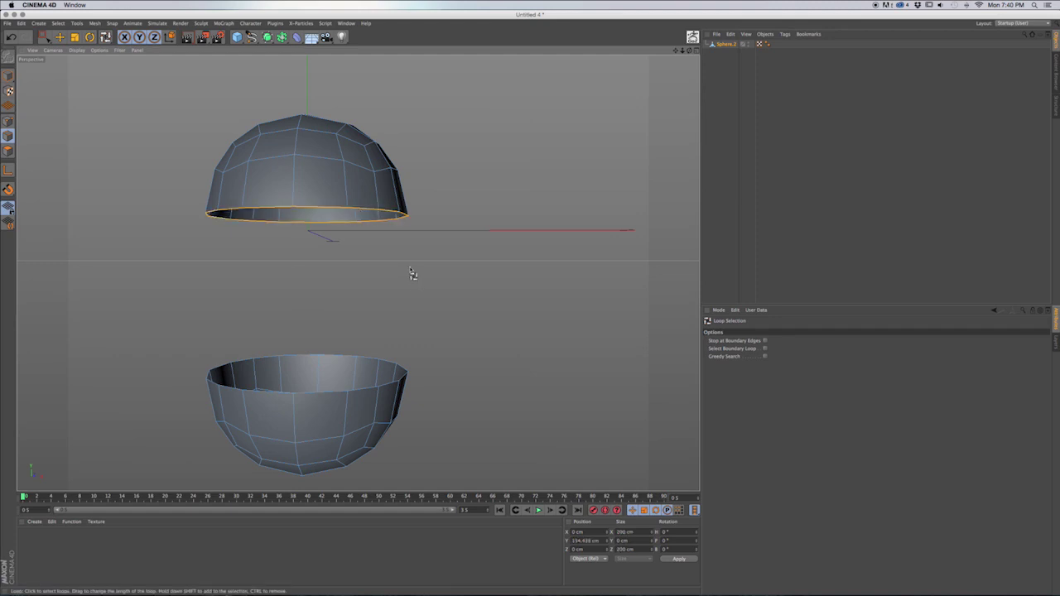
{"action": "left_click", "coordinate": [329, 395], "text": "shift"}
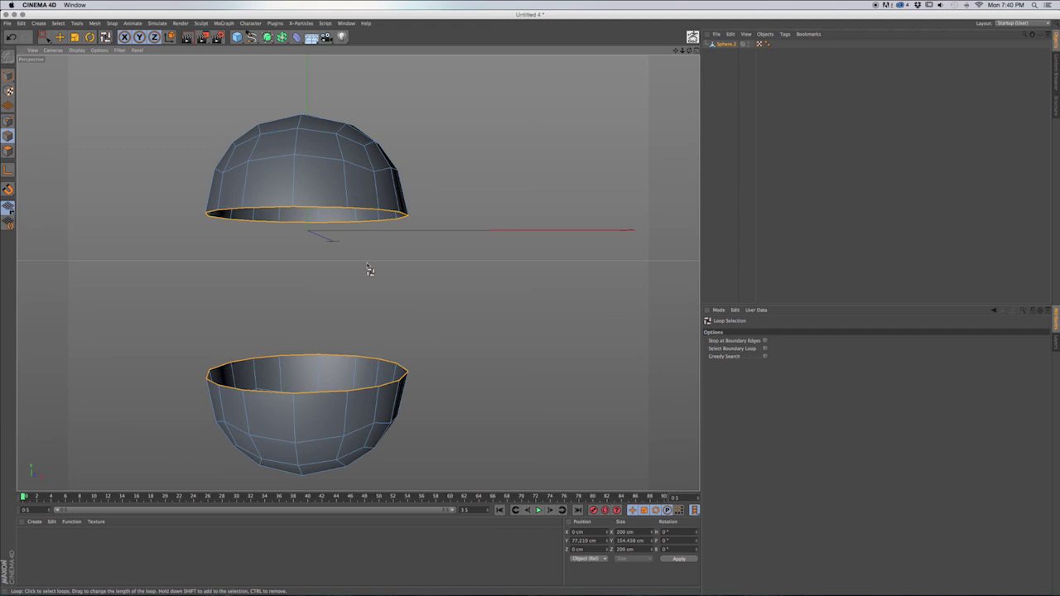
Bridge the two selected rims with new polygons using Stitch and Sew, from the lower front rim point to the matching upper one.
{"action": "key", "text": "m"}
{"action": "key", "text": "p"}
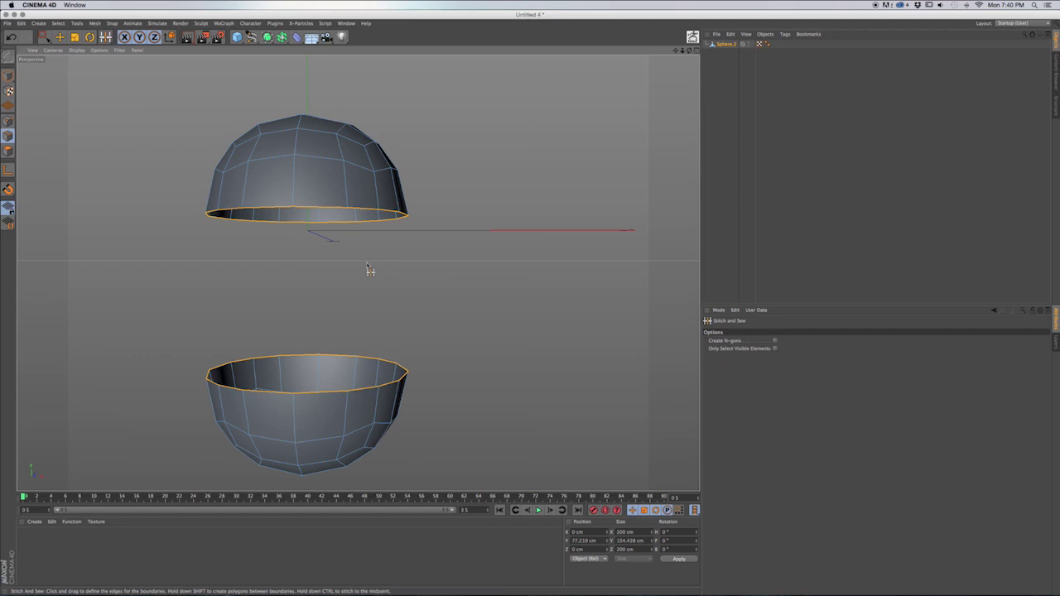
{"action": "left_click", "coordinate": [294, 395]}
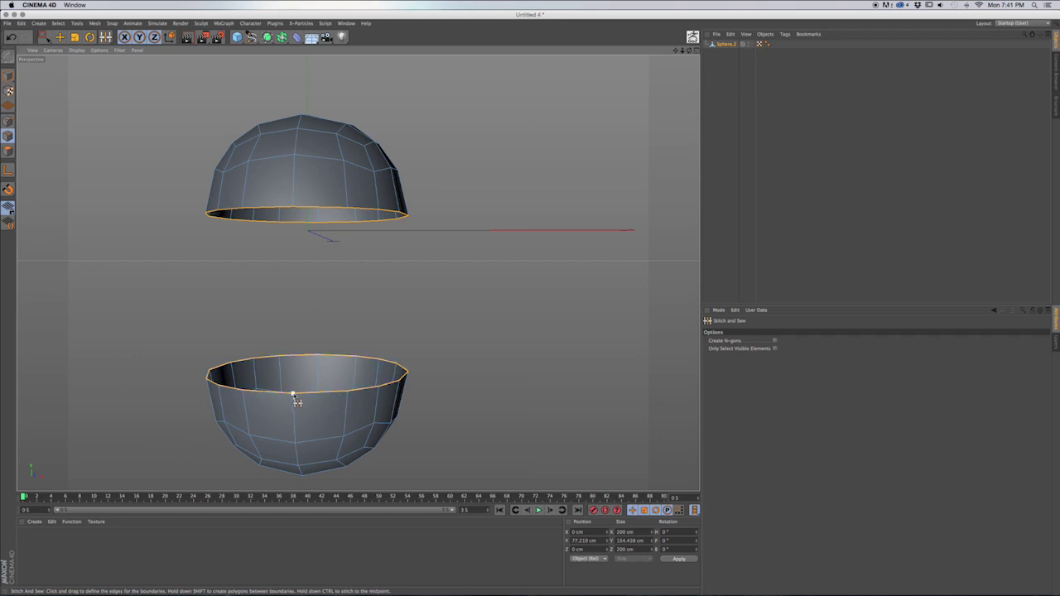
{"action": "left_click_drag", "start_coordinate": [294, 396], "coordinate": [294, 212]}
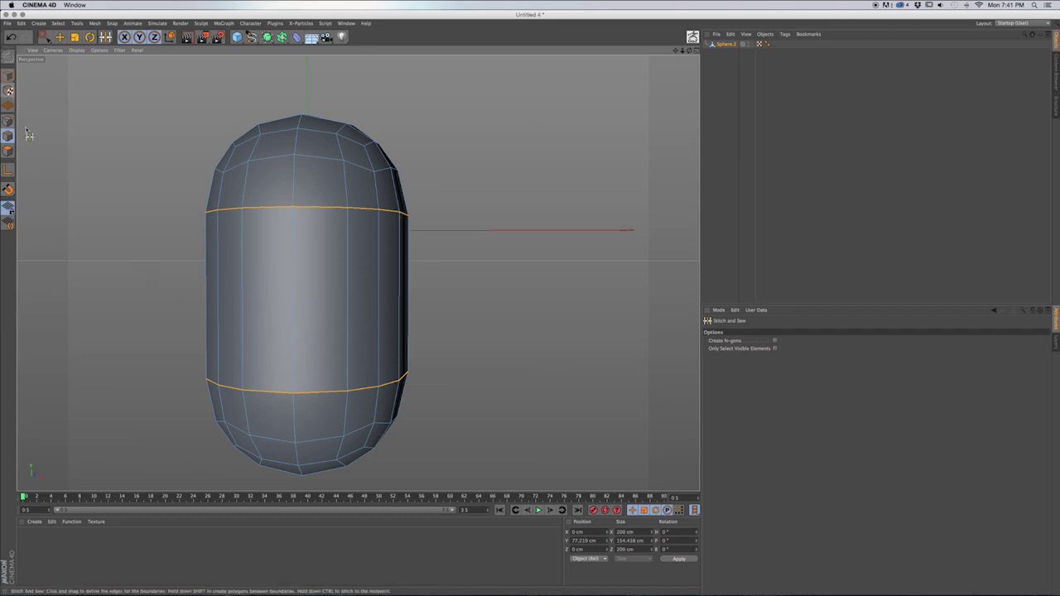
Select all polygons of the capsule in polygon mode and align their normals.
{"action": "left_click", "coordinate": [9, 152]}
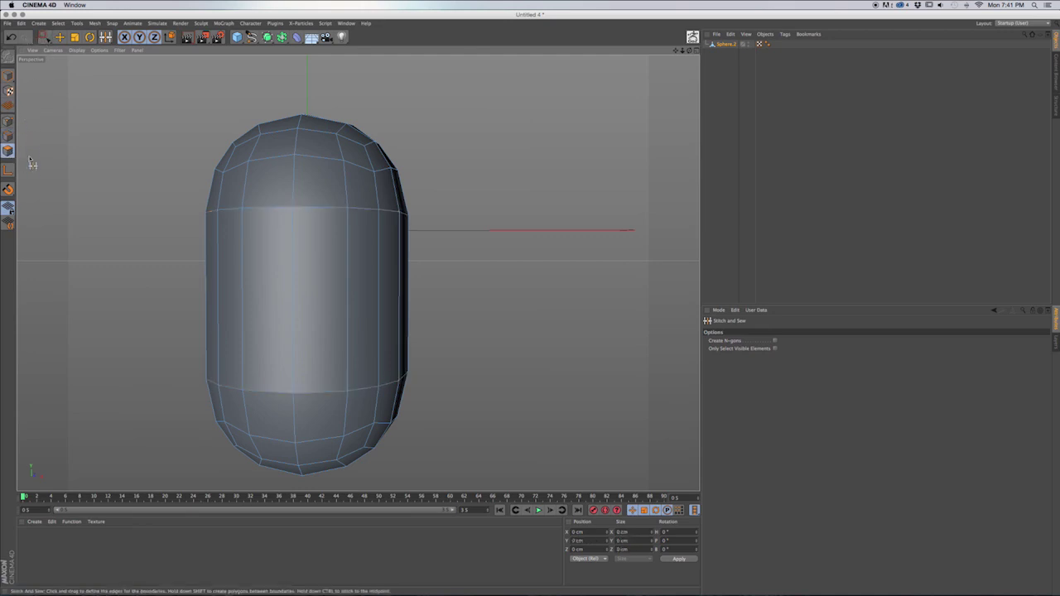
{"action": "key", "text": "super+a"}
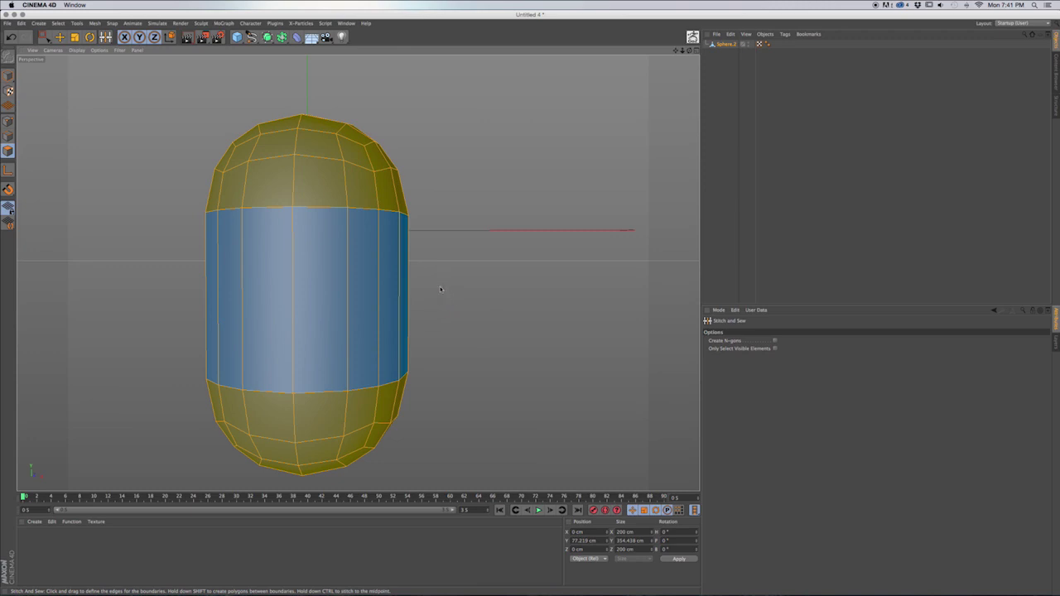
{"action": "right_click", "coordinate": [441, 289]}
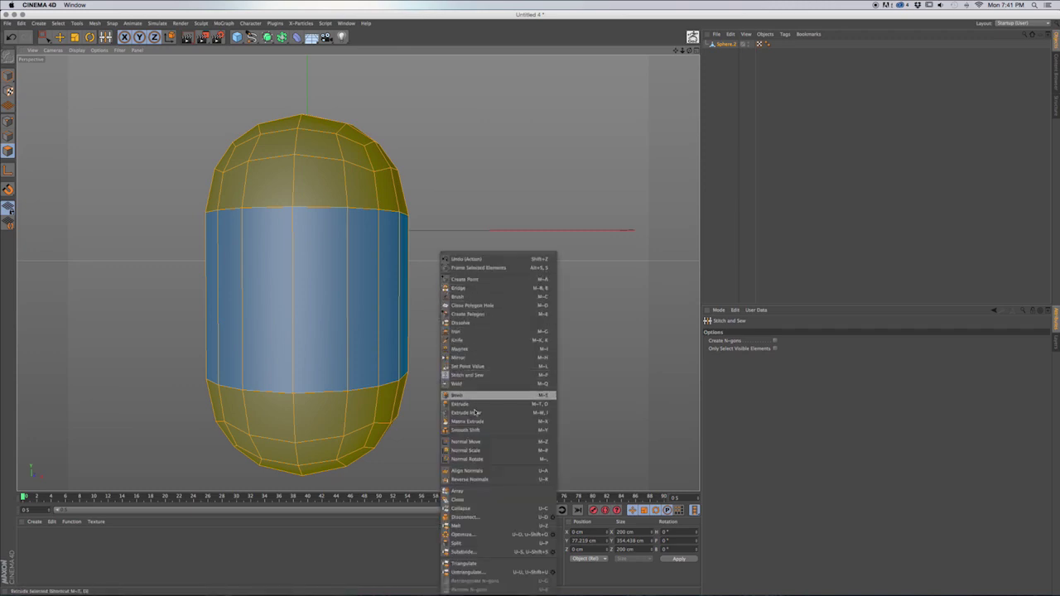
{"action": "left_click", "coordinate": [476, 471]}
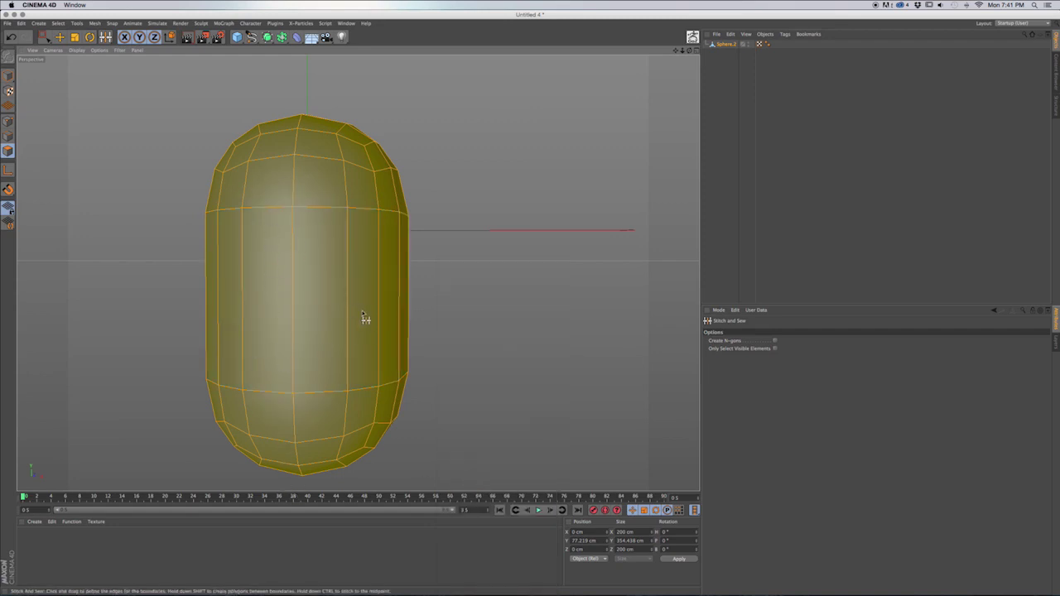
Return to edge mode and clear the two selected edge loops using Rectangle Selection.
{"action": "mouse_move", "coordinate": [334, 355]}
{"action": "right_mouse_down", "text": "alt"}
{"action": "mouse_move", "coordinate": [246, 353]}
{"action": "mouse_move", "coordinate": [327, 342]}
{"action": "right_mouse_up", "text": "alt"}
{"action": "left_click_drag", "start_coordinate": [327, 342], "coordinate": [381, 303], "text": "alt"}
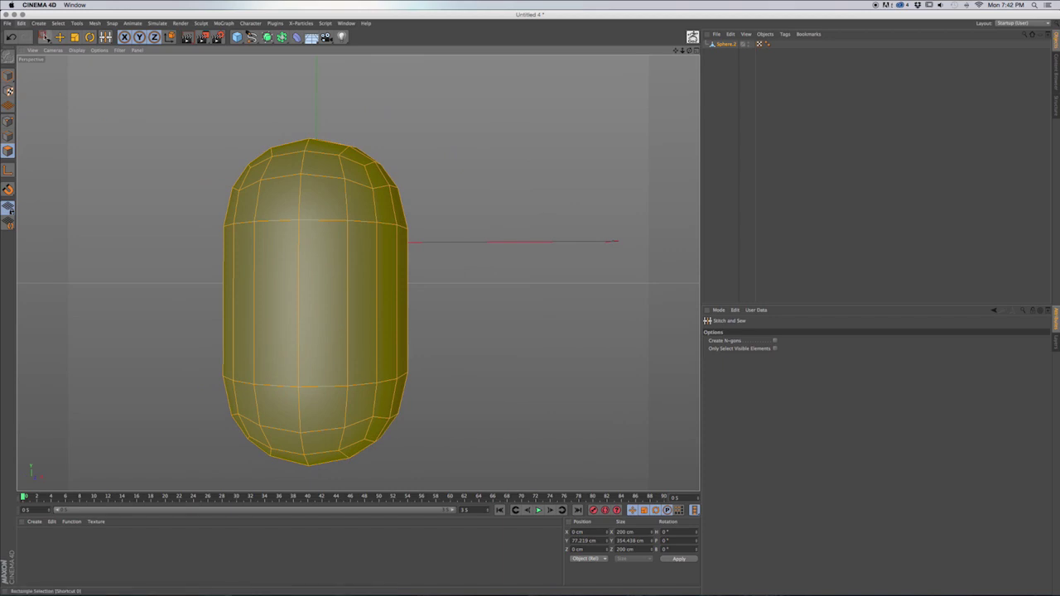
{"action": "left_click", "coordinate": [44, 36]}
{"action": "left_click", "coordinate": [9, 137]}
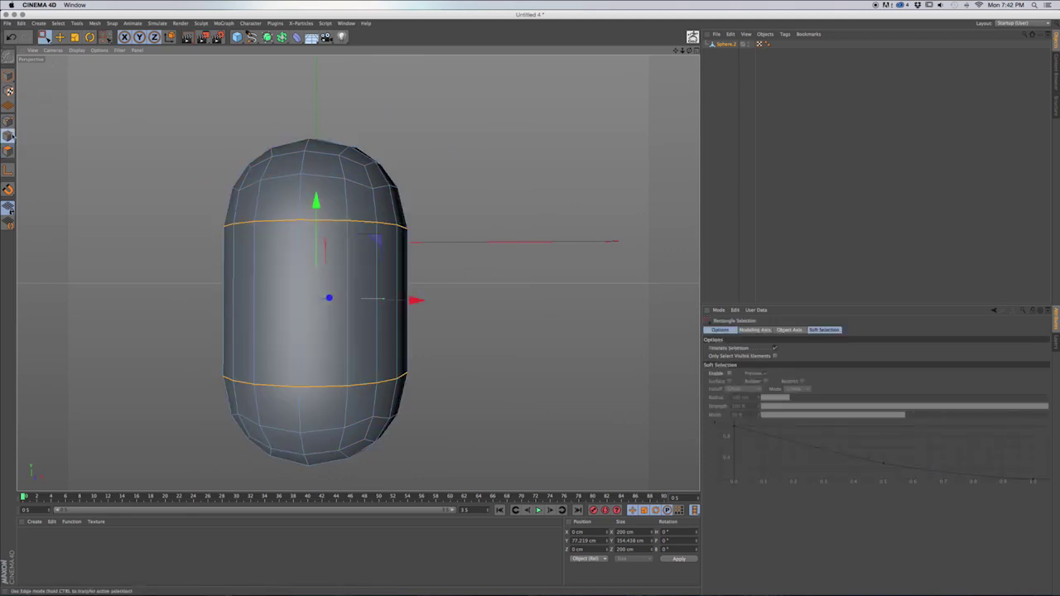
{"action": "left_click_drag", "start_coordinate": [124, 144], "coordinate": [179, 211]}
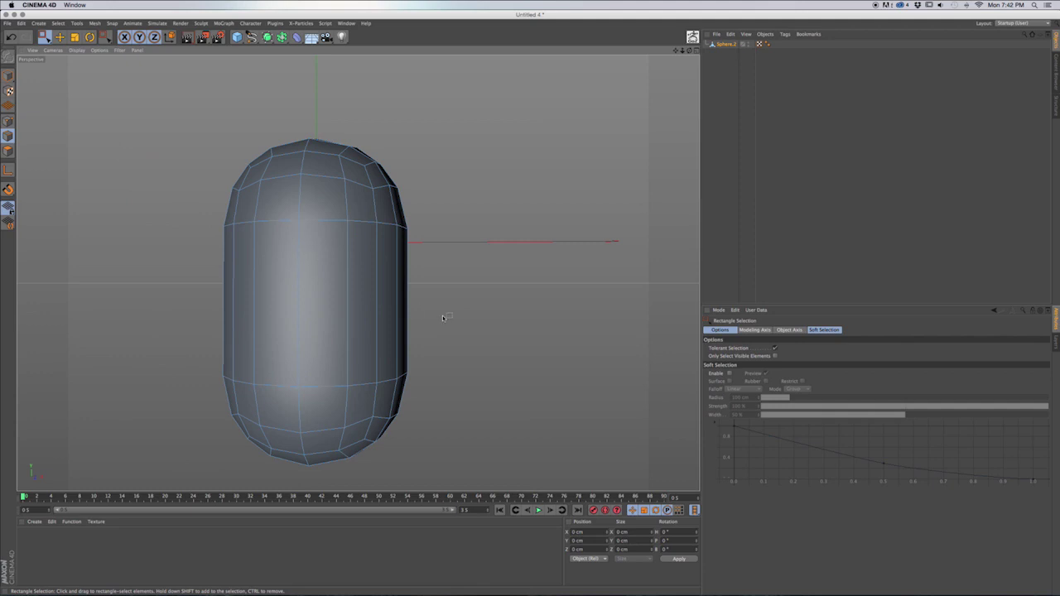
Cut a horizontal loop around the capsule's straight middle section with the Knife in Loop mode at 50% offset.
{"action": "key", "text": "k"}
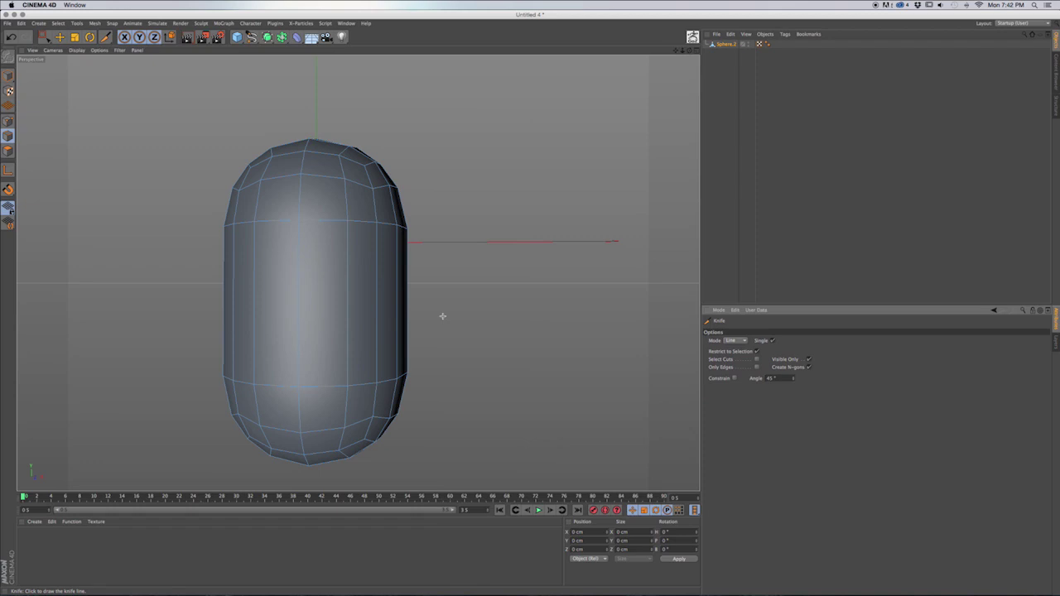
{"action": "left_click", "coordinate": [736, 340]}
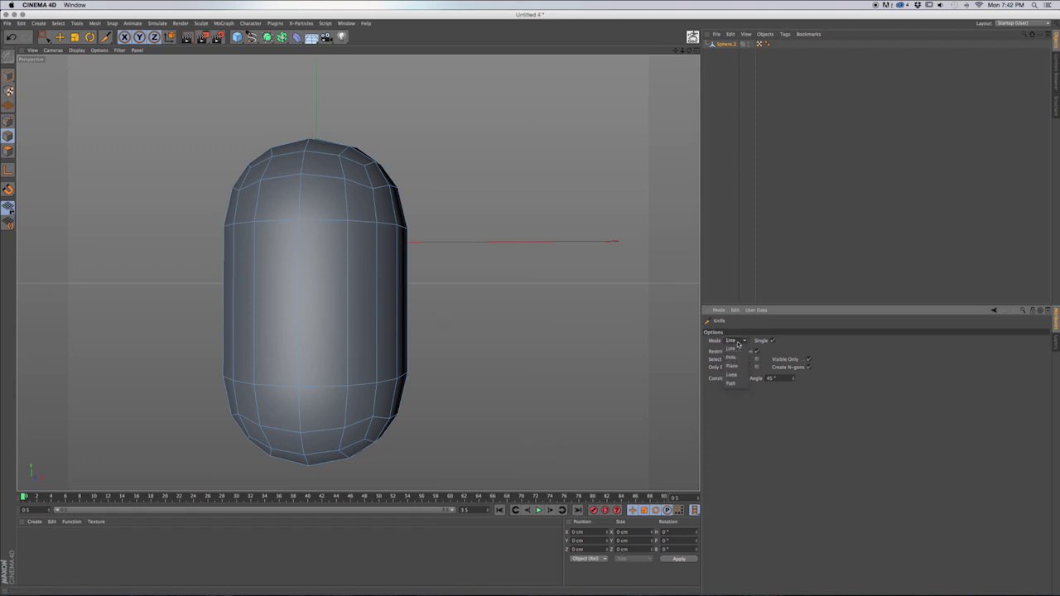
{"action": "left_click", "coordinate": [732, 374]}
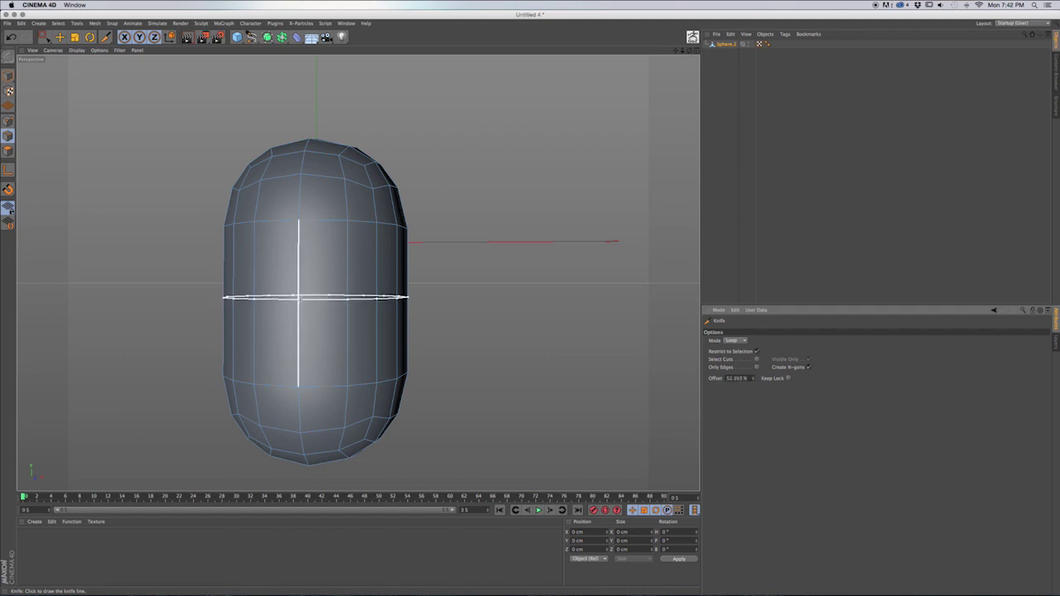
{"action": "left_click", "coordinate": [298, 296]}
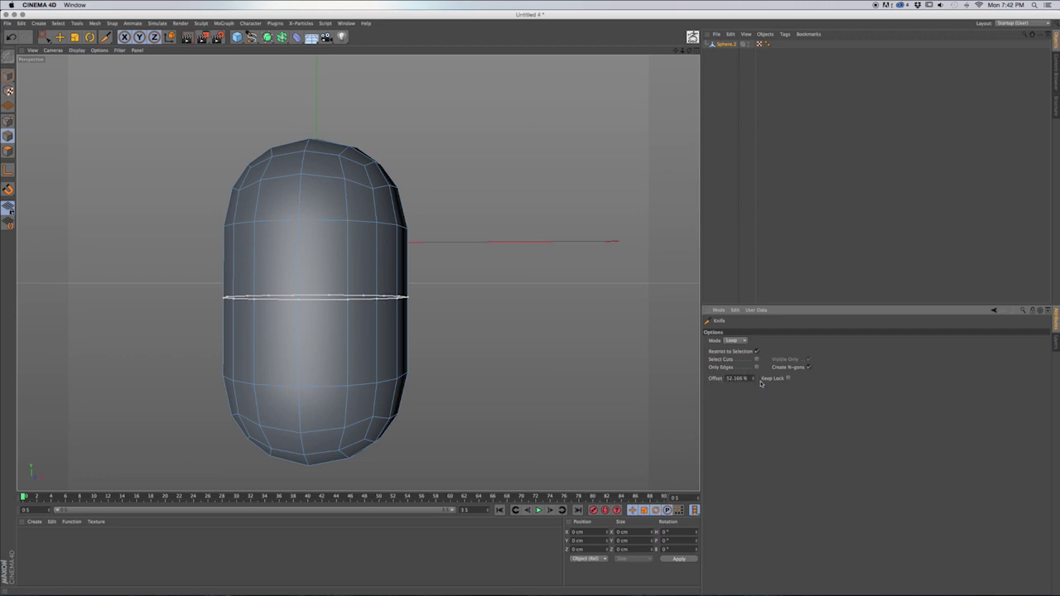
{"action": "left_click_drag", "start_coordinate": [754, 379], "coordinate": [754, 369]}
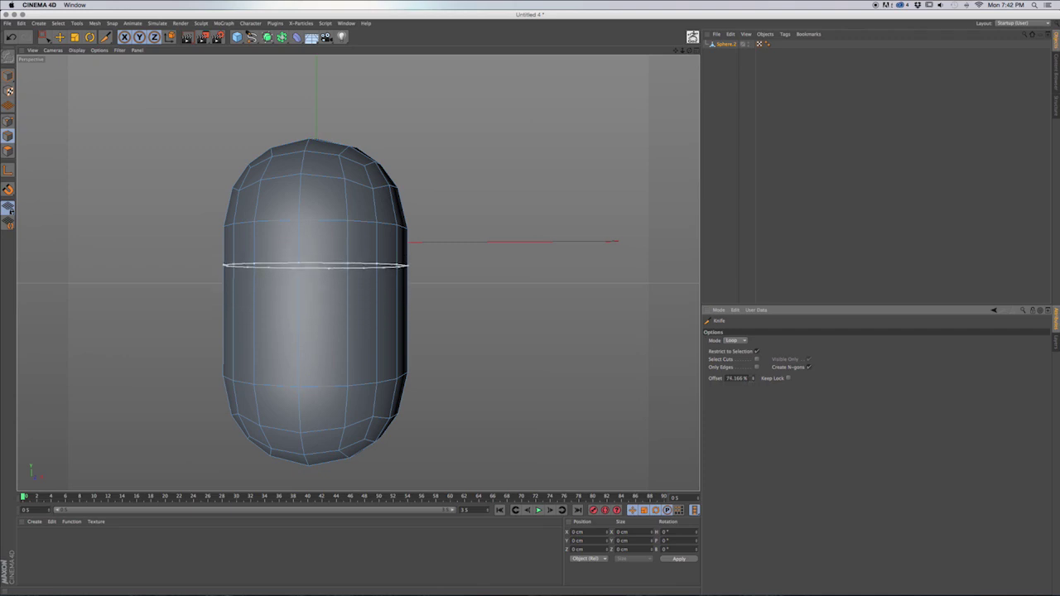
{"action": "double_click", "coordinate": [735, 377]}
{"action": "type", "text": "50"}
{"action": "key", "text": "Return"}
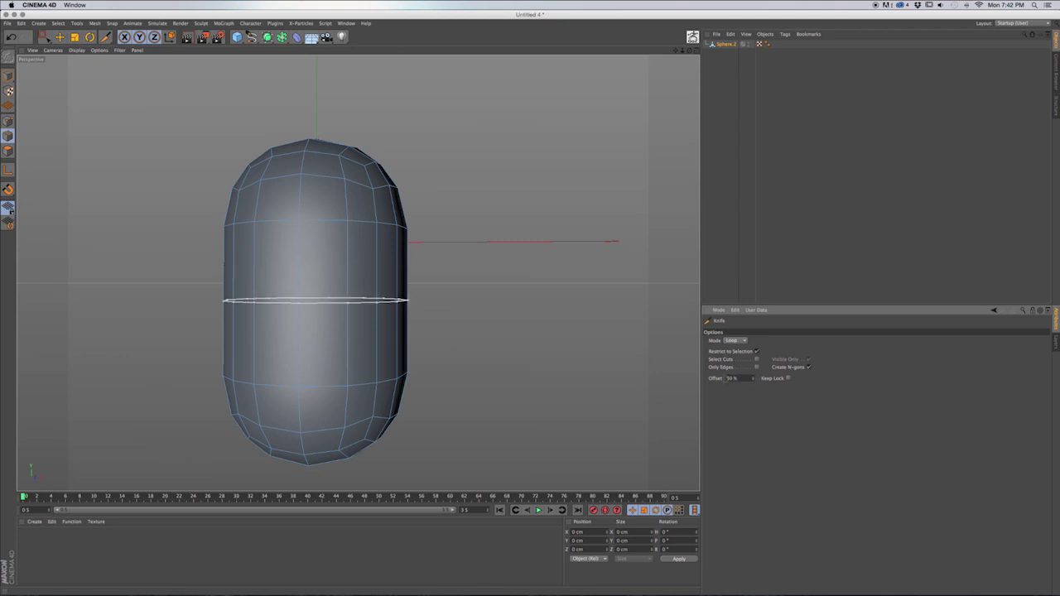
{"action": "left_click", "coordinate": [407, 301]}
{"action": "left_click", "coordinate": [755, 352]}
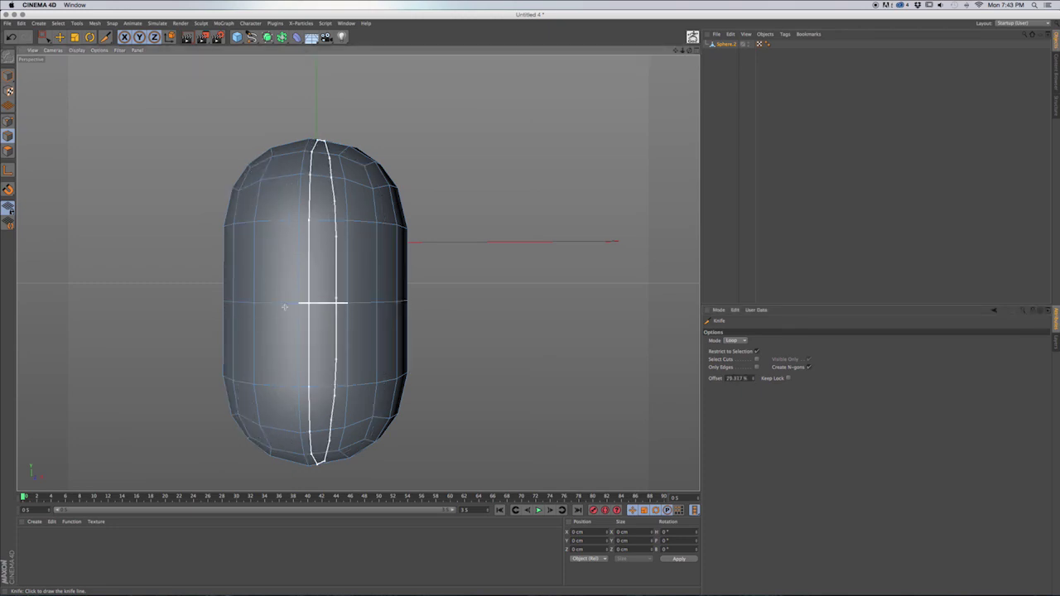
Add a horizontal loop cut at 50% offset in the upper half of the capsule's straight section.
{"action": "left_click_drag", "start_coordinate": [350, 307], "coordinate": [446, 316], "text": "alt"}
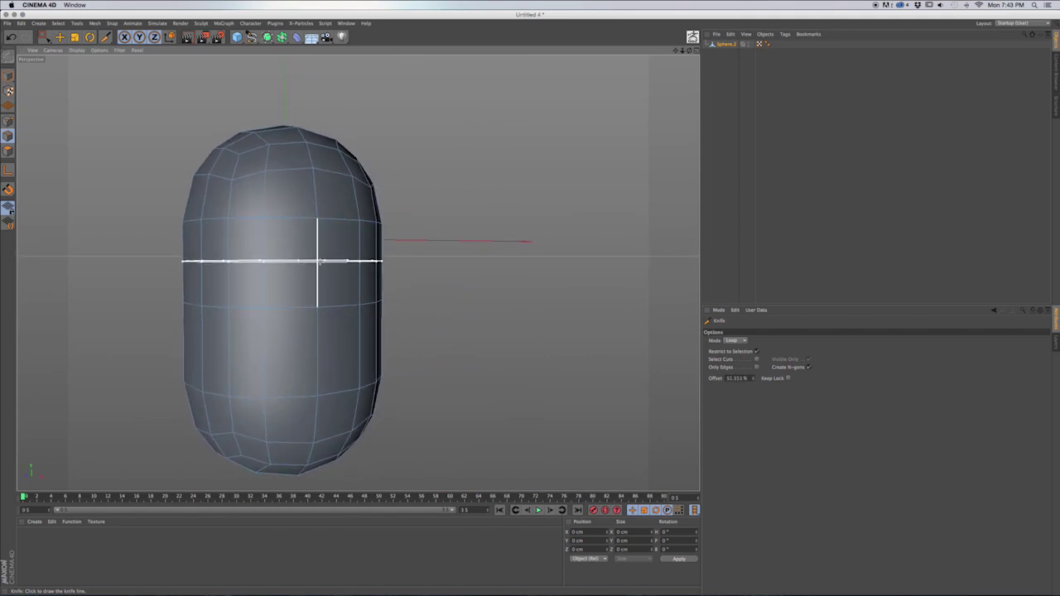
{"action": "left_click", "coordinate": [735, 378]}
{"action": "type", "text": "50"}
{"action": "key", "text": "Return"}
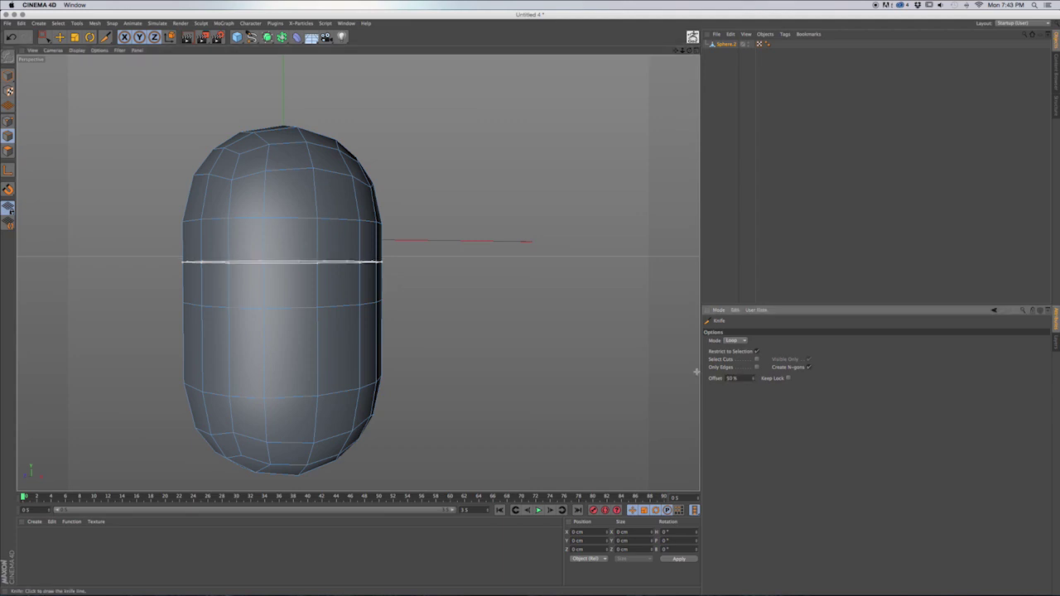
{"action": "left_click", "coordinate": [297, 290]}
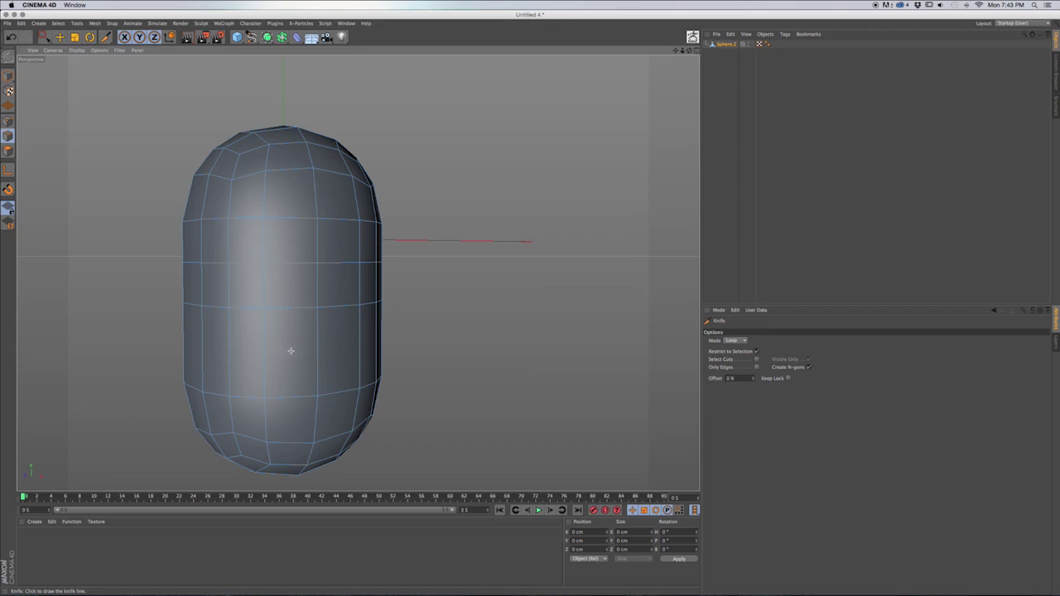
Add a matching horizontal loop cut at 50% offset in the lower half of the straight section.
{"action": "left_click", "coordinate": [264, 348]}
{"action": "left_click_drag", "start_coordinate": [747, 379], "coordinate": [713, 378]}
{"action": "type", "text": "50"}
{"action": "key", "text": "Return"}
{"action": "left_click_drag", "start_coordinate": [323, 295], "coordinate": [301, 298], "text": "alt"}
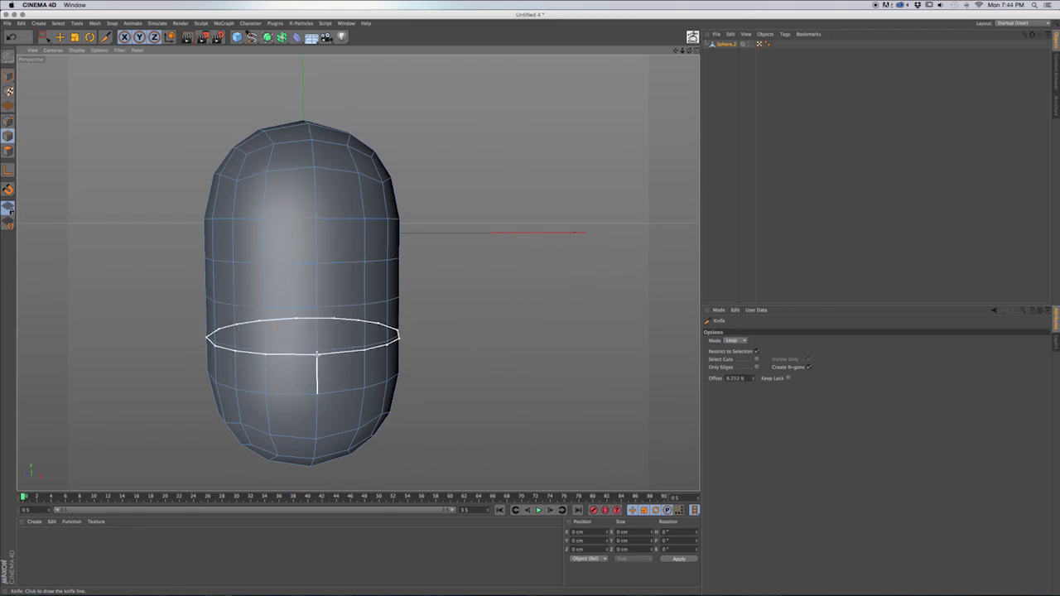
Switch to the Right view and remove the capsule's stray points in point mode using Optimize.
{"action": "key", "text": "F3"}
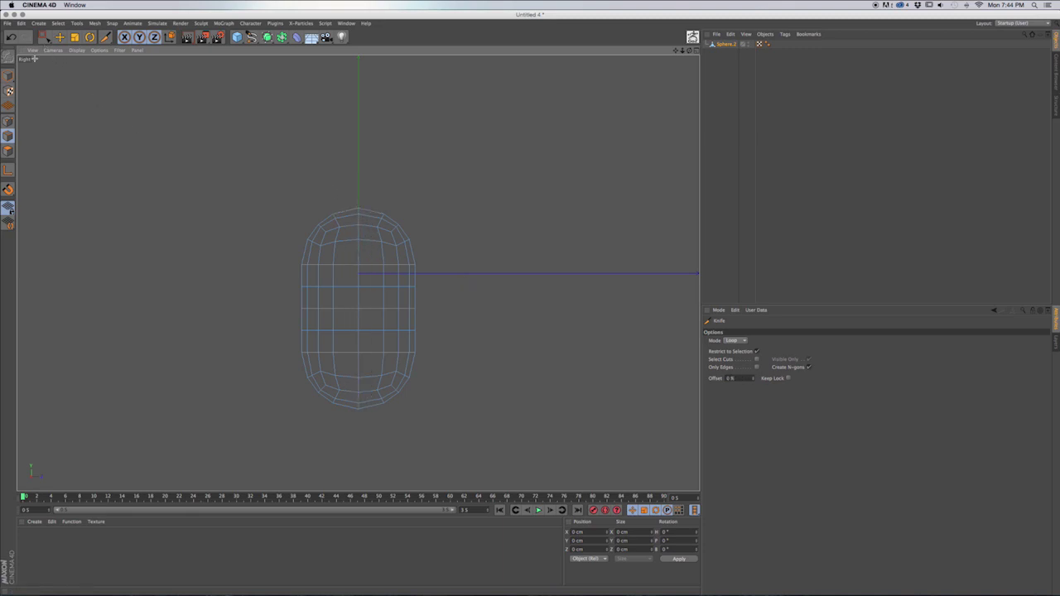
{"action": "left_click", "coordinate": [8, 121]}
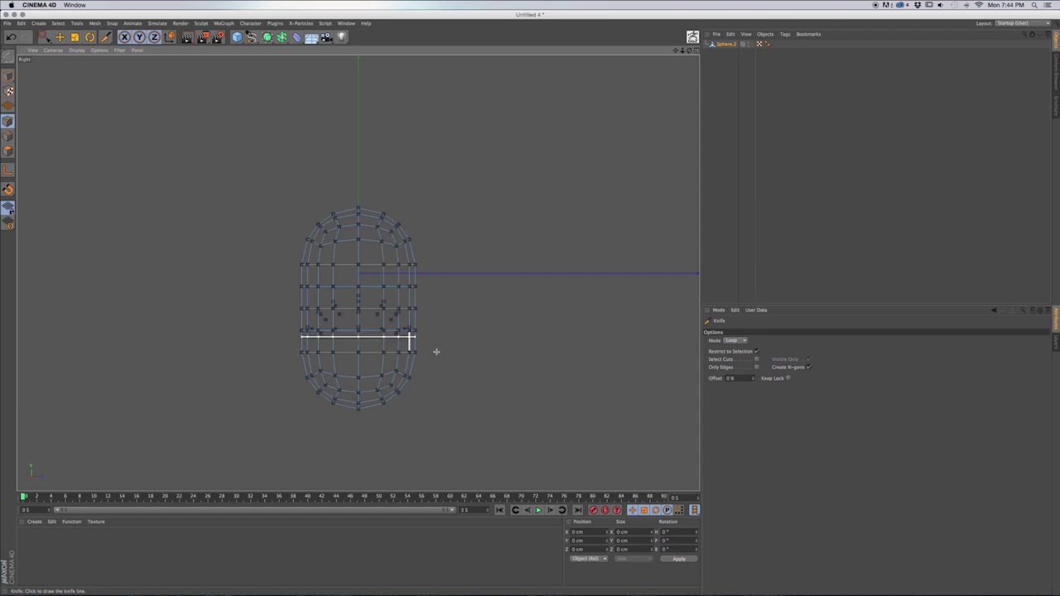
{"action": "right_click", "coordinate": [427, 321]}
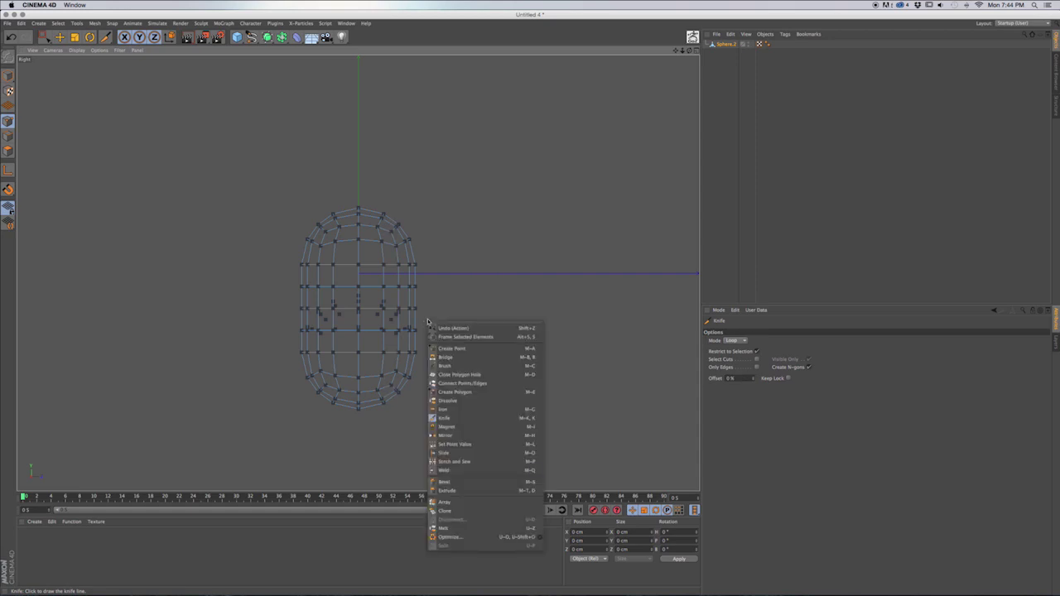
{"action": "left_click", "coordinate": [444, 536]}
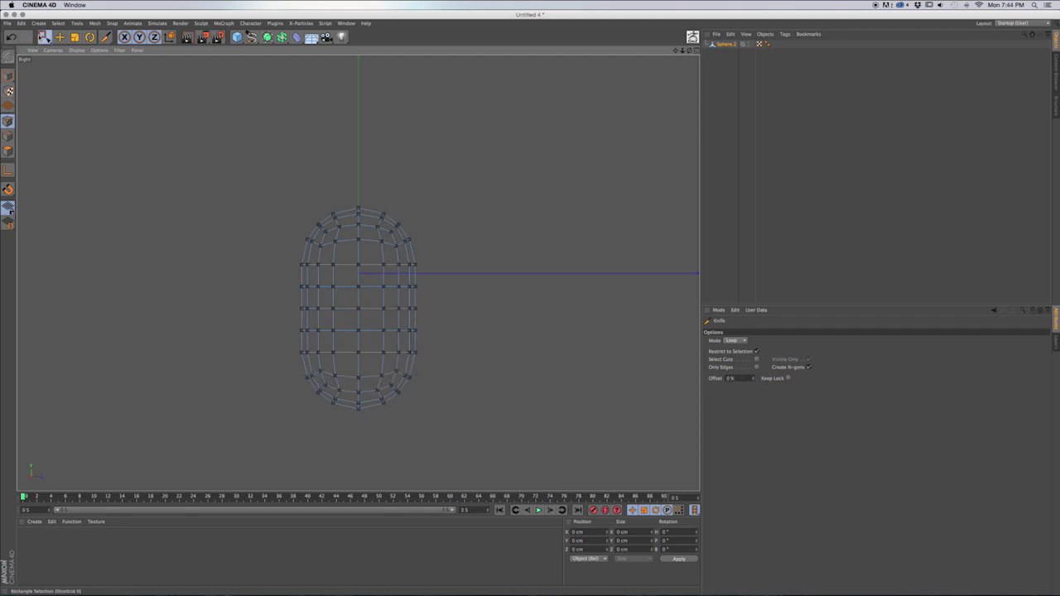
Rectangle-select the points in the capsule's upper part and rotate them a quarter turn counterclockwise in the Right view.
{"action": "left_click", "coordinate": [44, 37]}
{"action": "left_click_drag", "start_coordinate": [244, 166], "coordinate": [476, 301]}
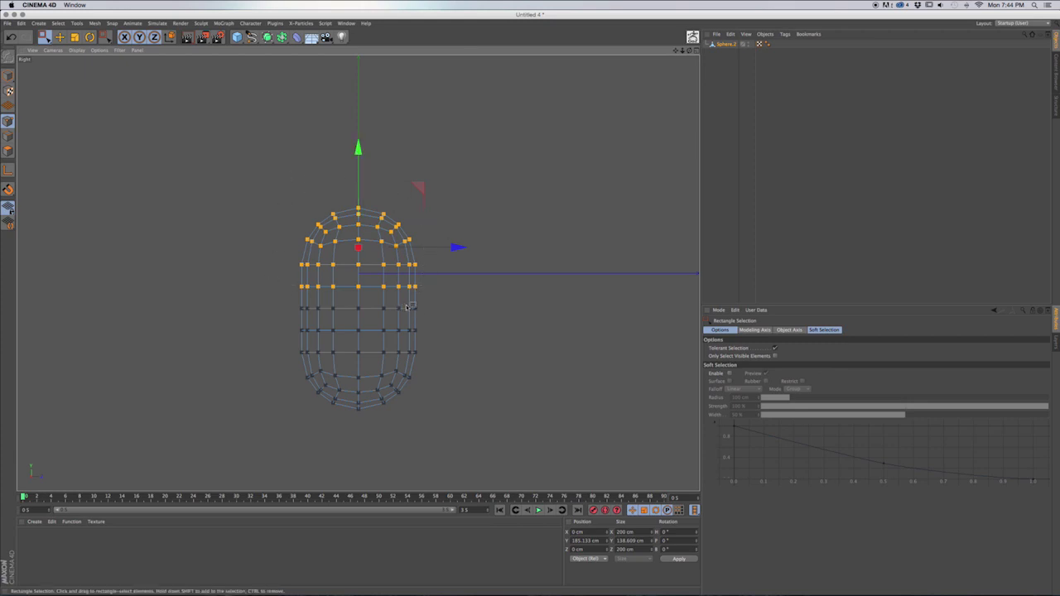
{"action": "key", "text": "r"}
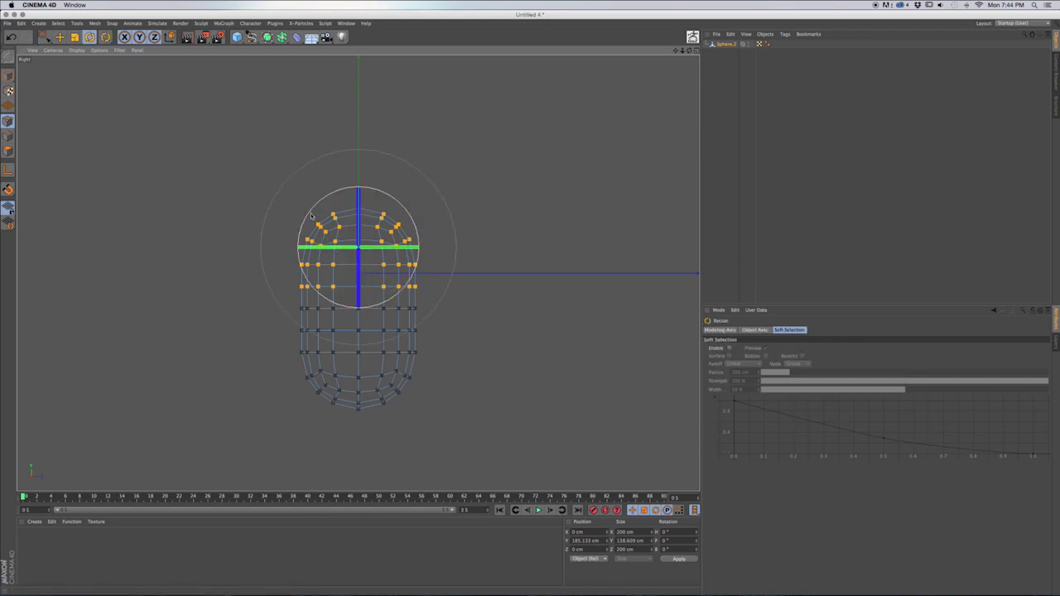
{"action": "left_click_drag", "start_coordinate": [312, 212], "coordinate": [311, 308]}
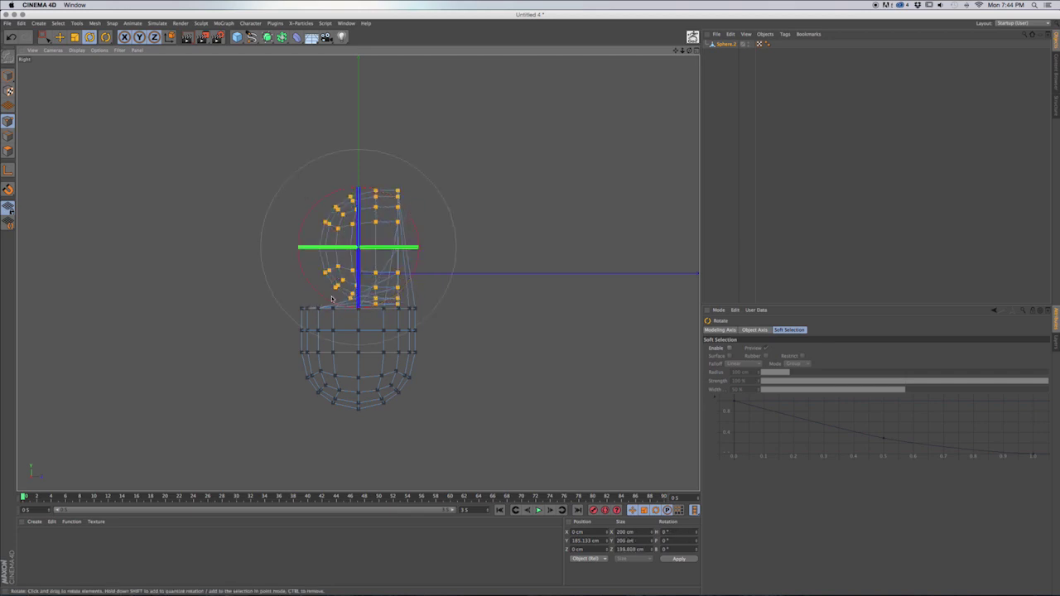
Move the rotated upper end sideways and slightly up to about Y 199 cm, Z -201 cm, and clear the selection.
{"action": "key", "text": "e"}
{"action": "left_click_drag", "start_coordinate": [448, 247], "coordinate": [343, 250]}
{"action": "mouse_move", "coordinate": [301, 189]}
{"action": "left_mouse_down"}
{"action": "mouse_move", "coordinate": [297, 179]}
{"action": "mouse_move", "coordinate": [306, 180]}
{"action": "left_mouse_up"}
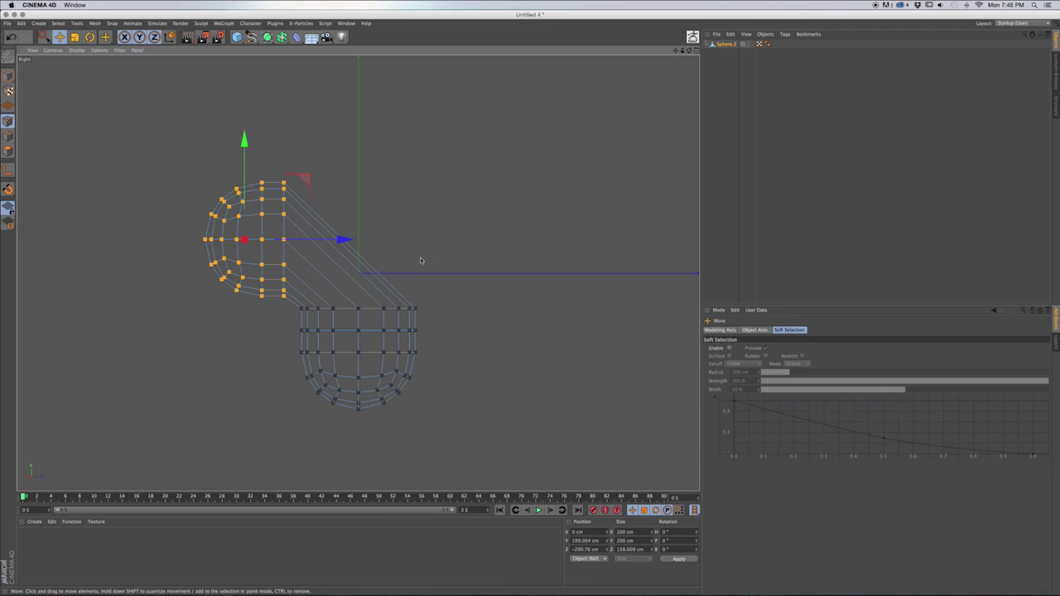
{"action": "left_click", "coordinate": [43, 37]}
{"action": "left_click_drag", "start_coordinate": [377, 159], "coordinate": [442, 191]}
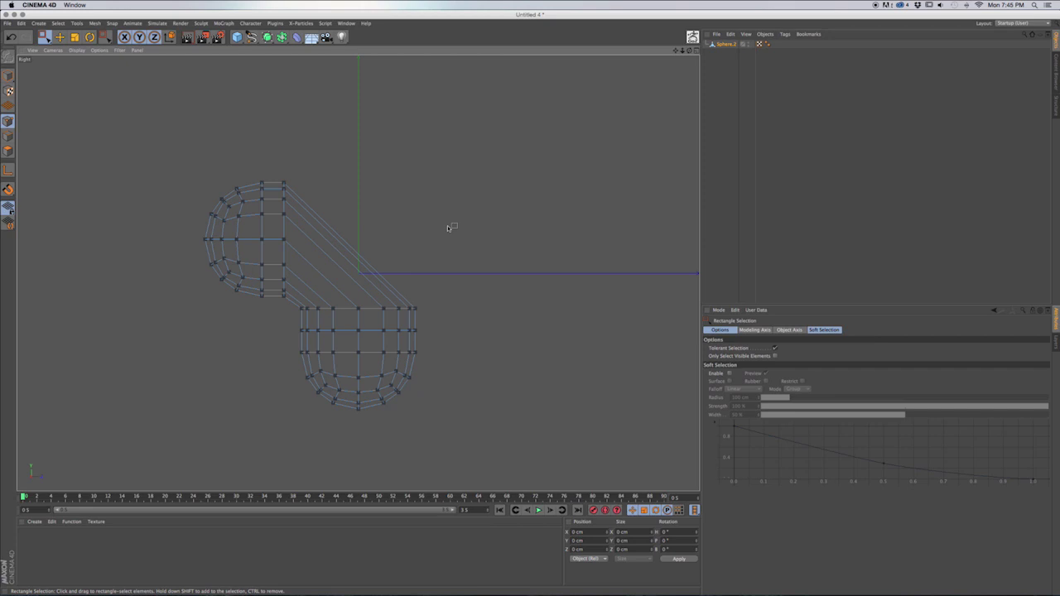
{"action": "key", "text": "k"}
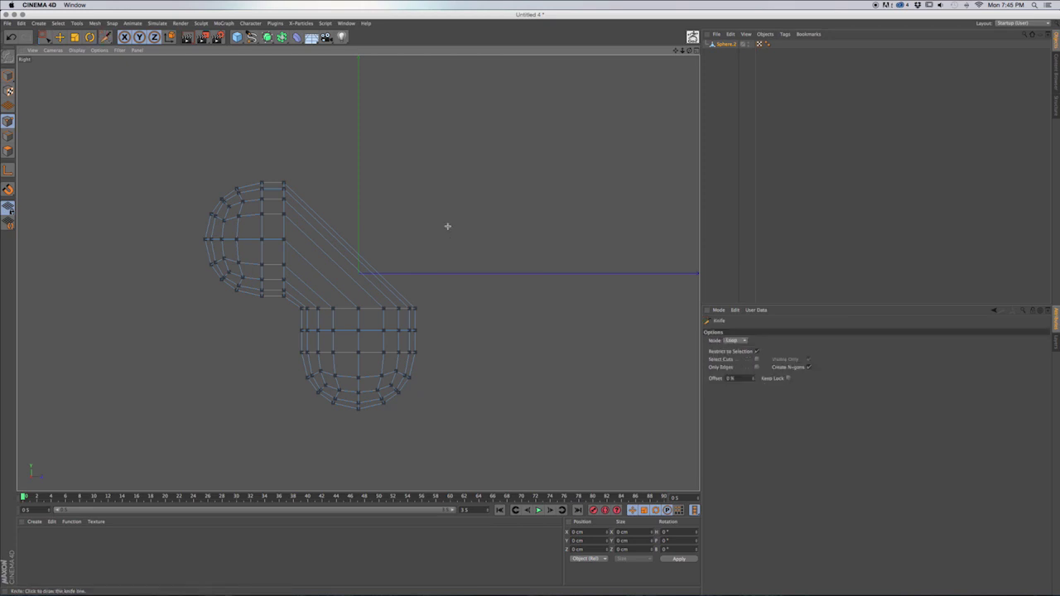
{"action": "left_click", "coordinate": [348, 244]}
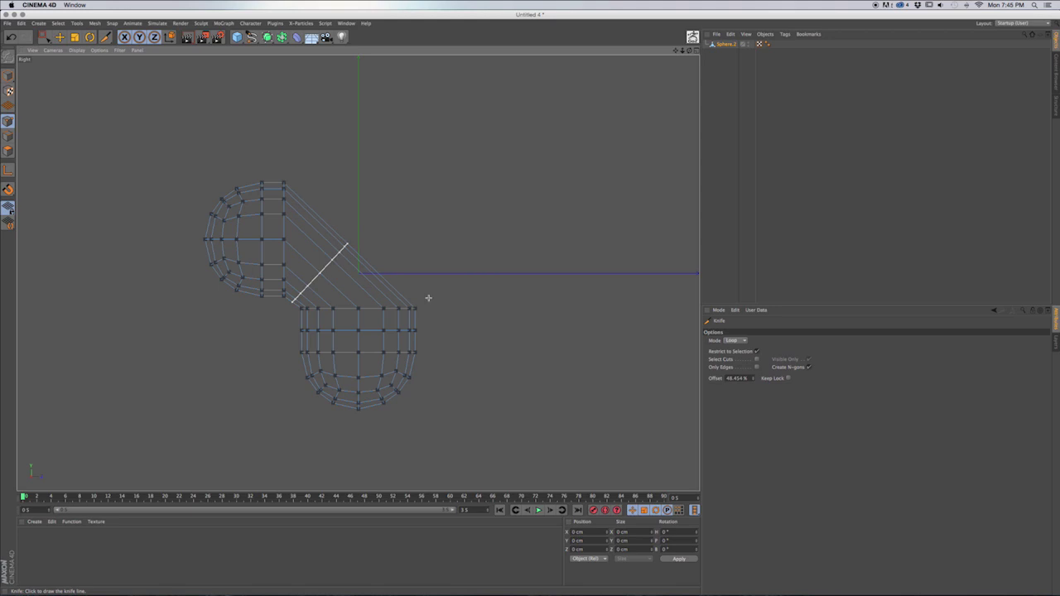
{"action": "double_click", "coordinate": [729, 379]}
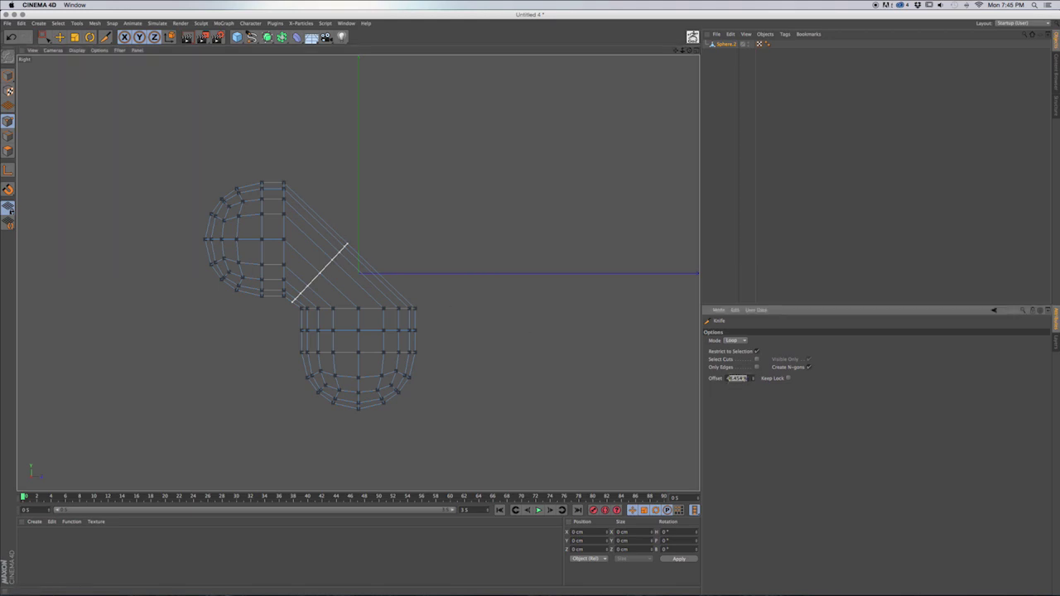
{"action": "key", "text": "Return"}
{"action": "key", "text": "space"}
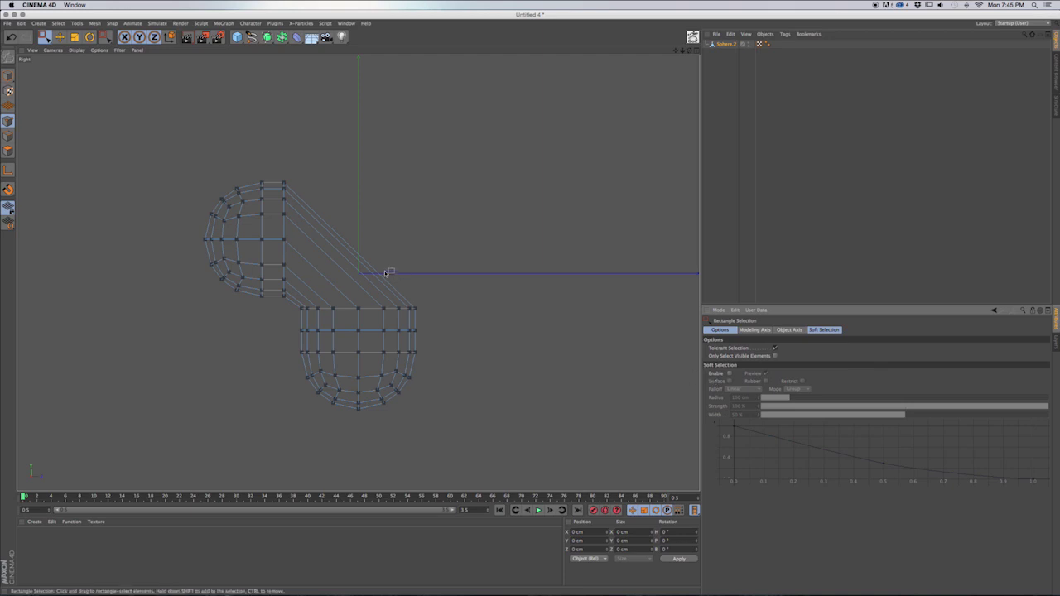
Cut a loop at 50% offset across the slanted section joining the two ends with the Knife.
{"action": "key", "text": "space"}
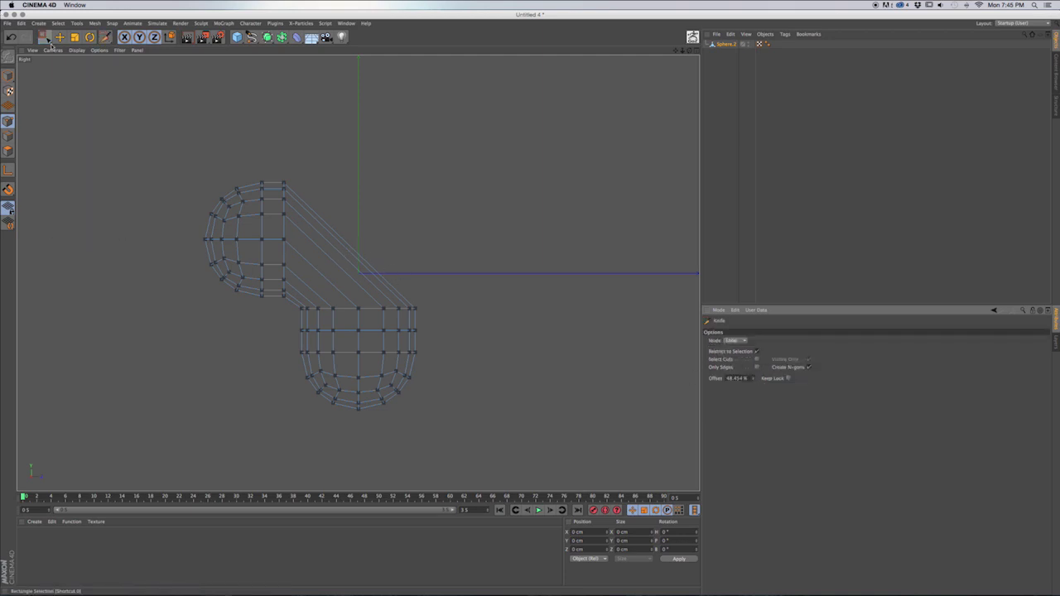
{"action": "left_click", "coordinate": [351, 248]}
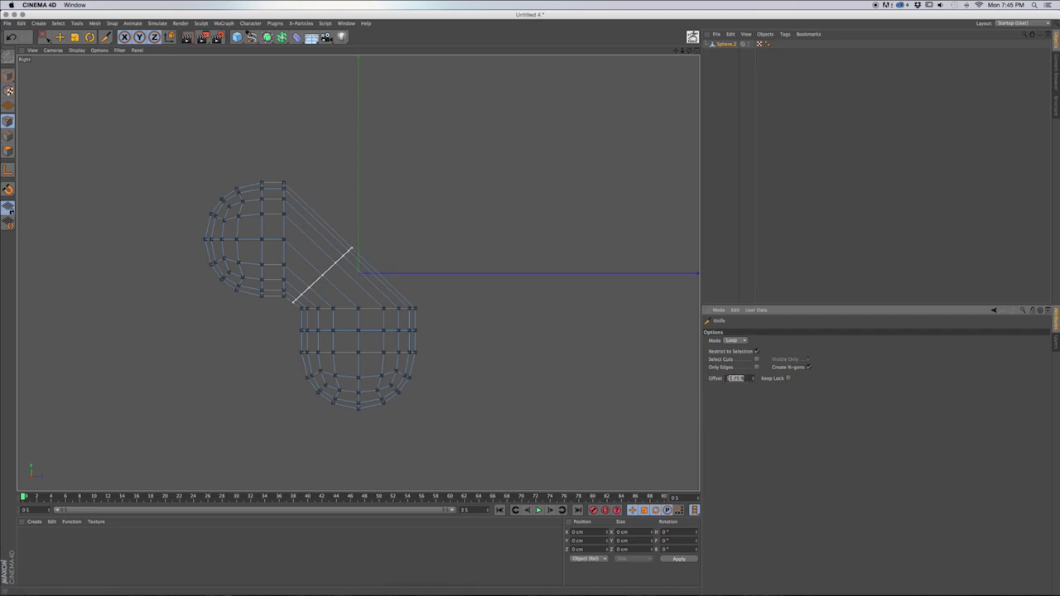
{"action": "key", "text": "Return"}
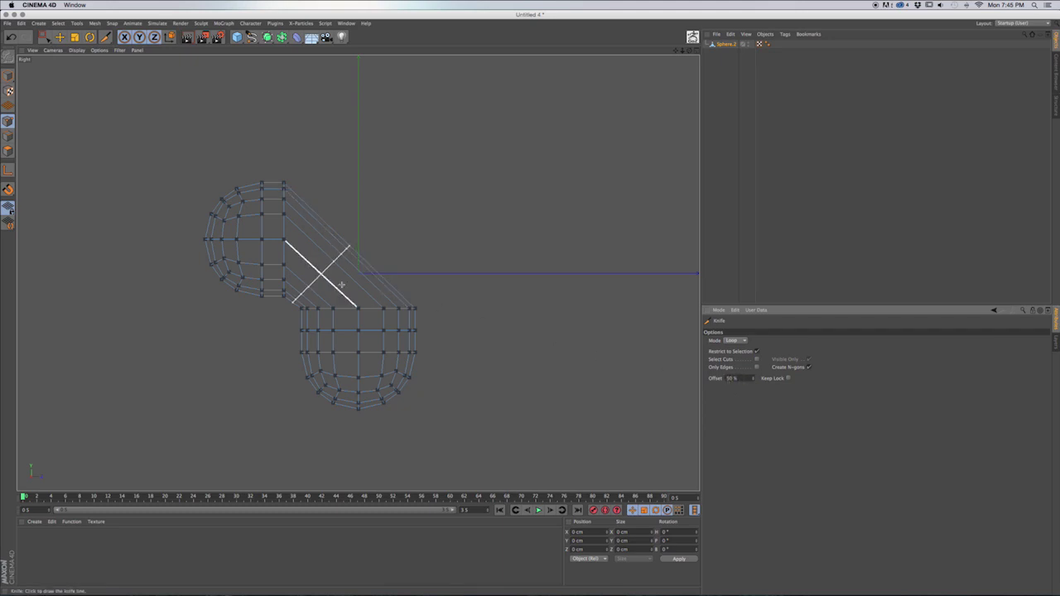
{"action": "left_click", "coordinate": [342, 284]}
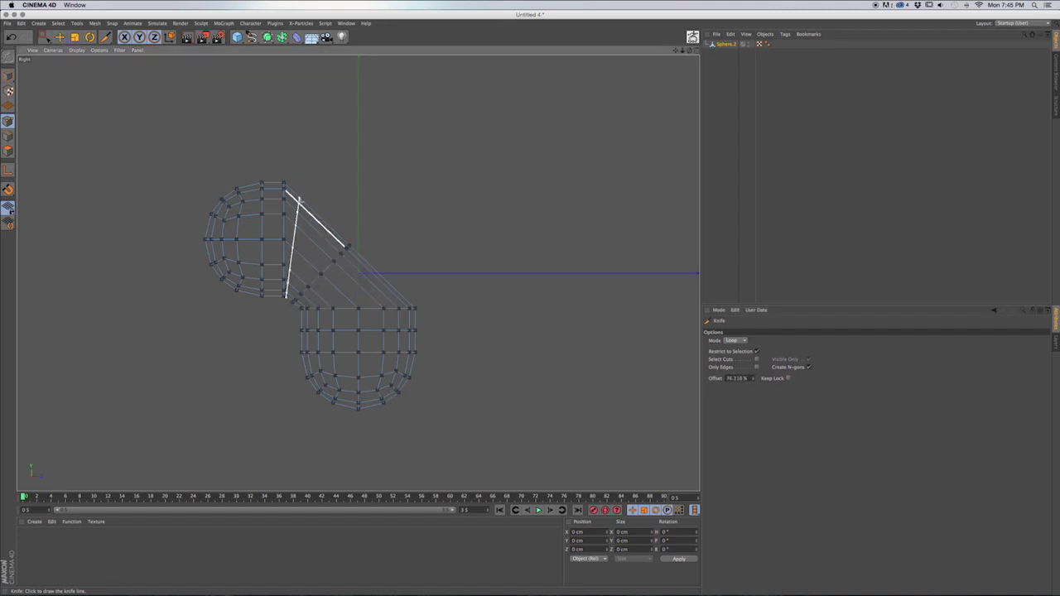
Select the new middle loop's points with Live Selection and move them outward to about Y 176 cm, Z -20 cm.
{"action": "left_click", "coordinate": [45, 37]}
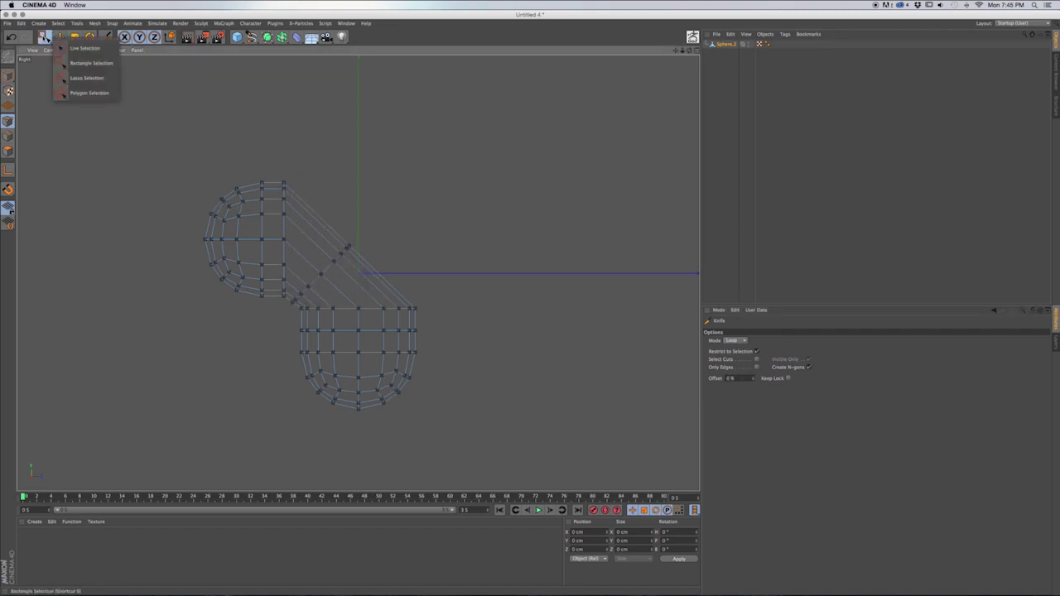
{"action": "left_click", "coordinate": [84, 51]}
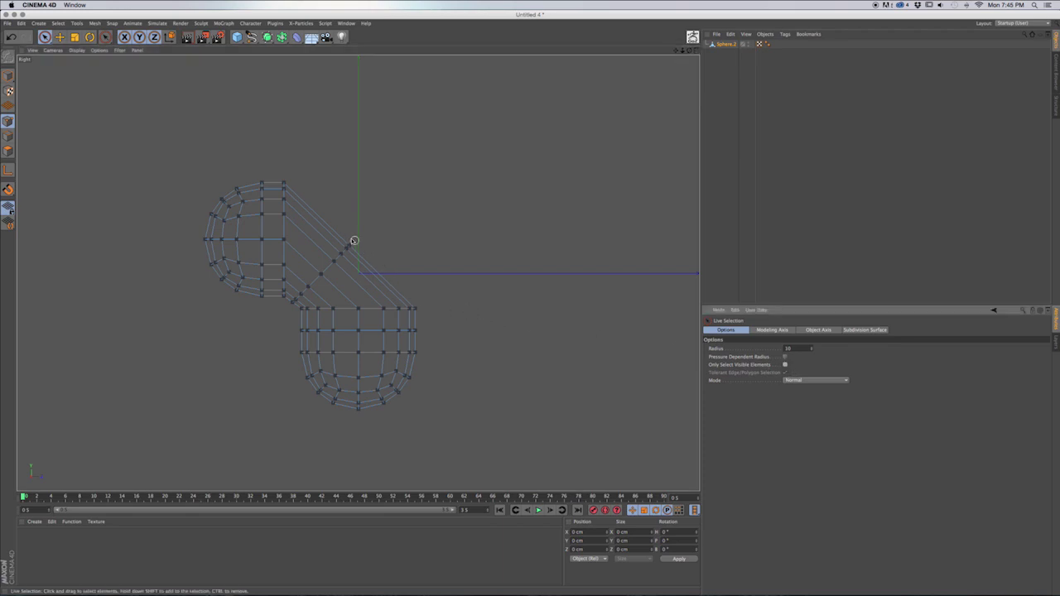
{"action": "left_click_drag", "start_coordinate": [353, 239], "coordinate": [300, 296]}
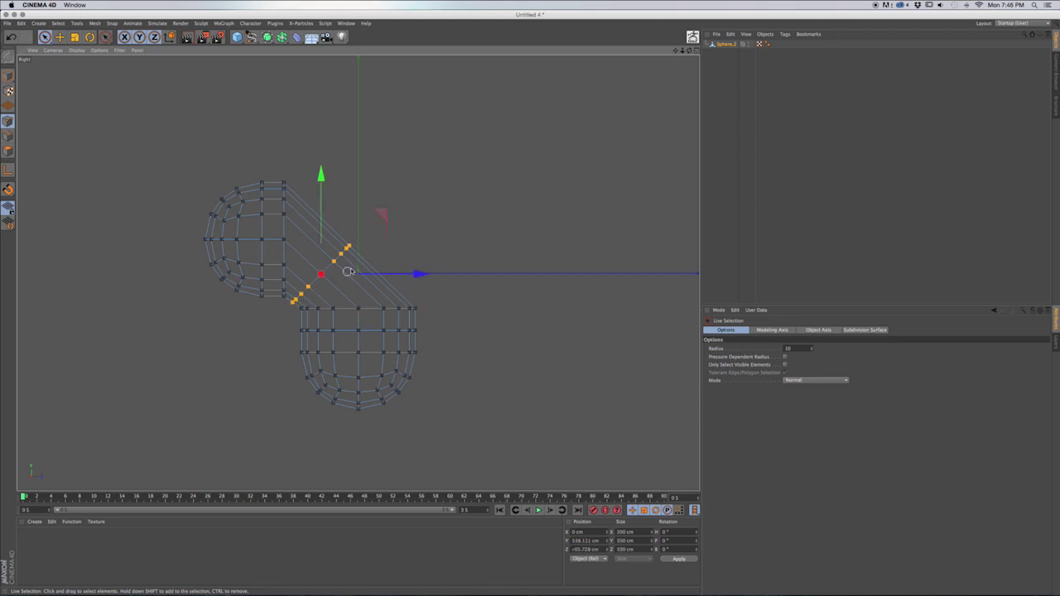
{"action": "left_click_drag", "start_coordinate": [381, 215], "coordinate": [407, 197]}
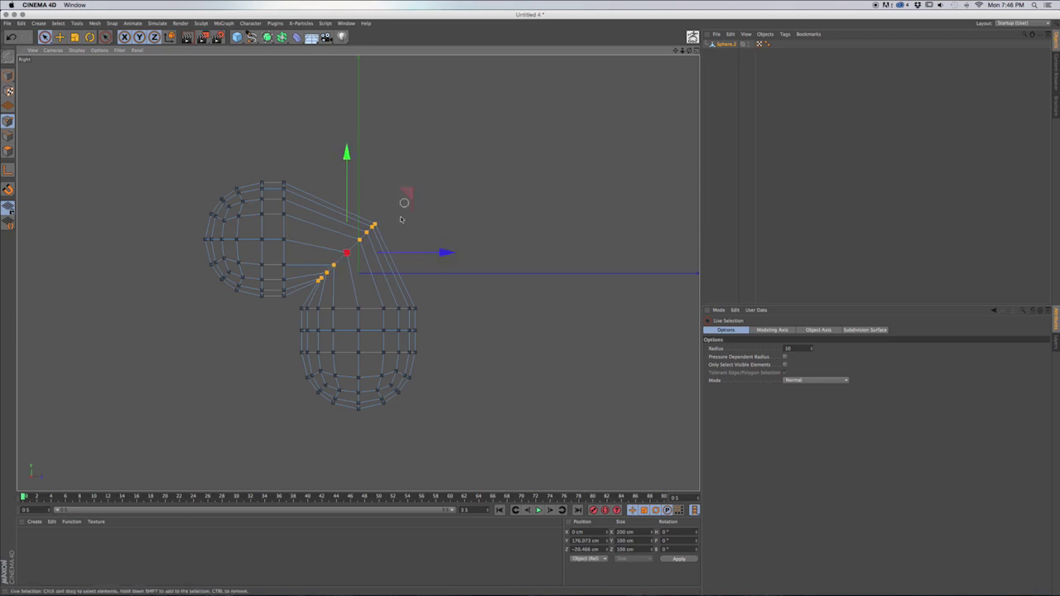
{"action": "left_click", "coordinate": [452, 293]}
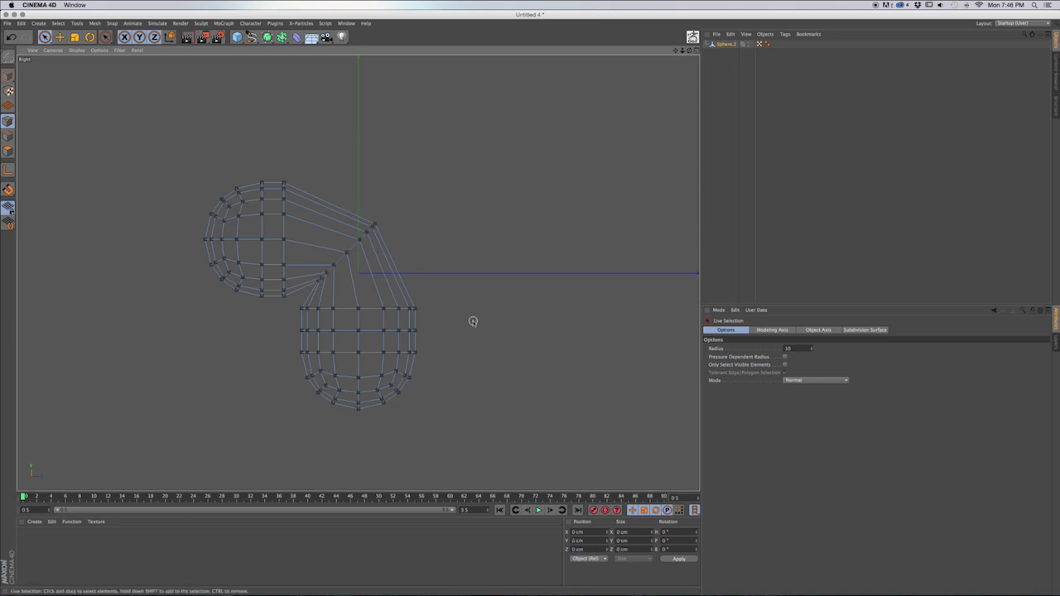
Cut a loop at 50% offset between the middle loop of the bend and the lower end with the Knife.
{"action": "key", "text": "k"}
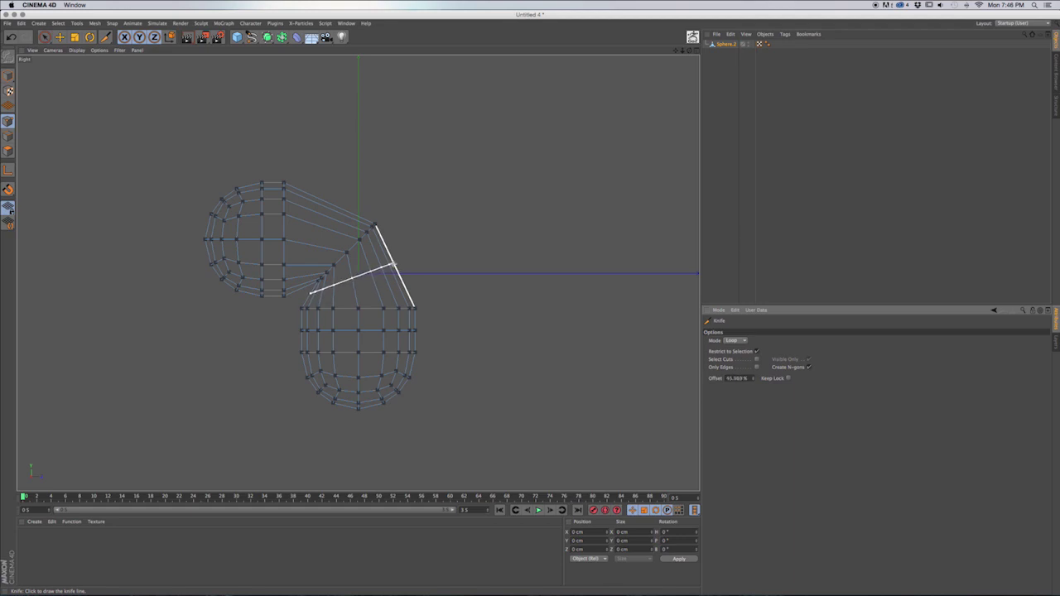
{"action": "left_click", "coordinate": [397, 268]}
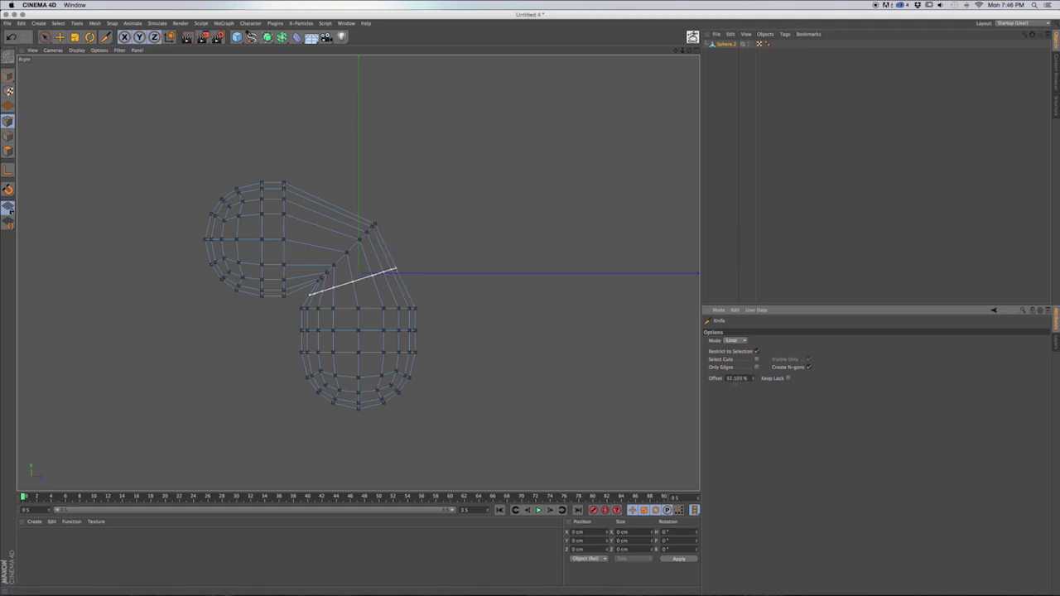
{"action": "double_click", "coordinate": [736, 377]}
{"action": "type", "text": "50"}
{"action": "key", "text": "Return"}
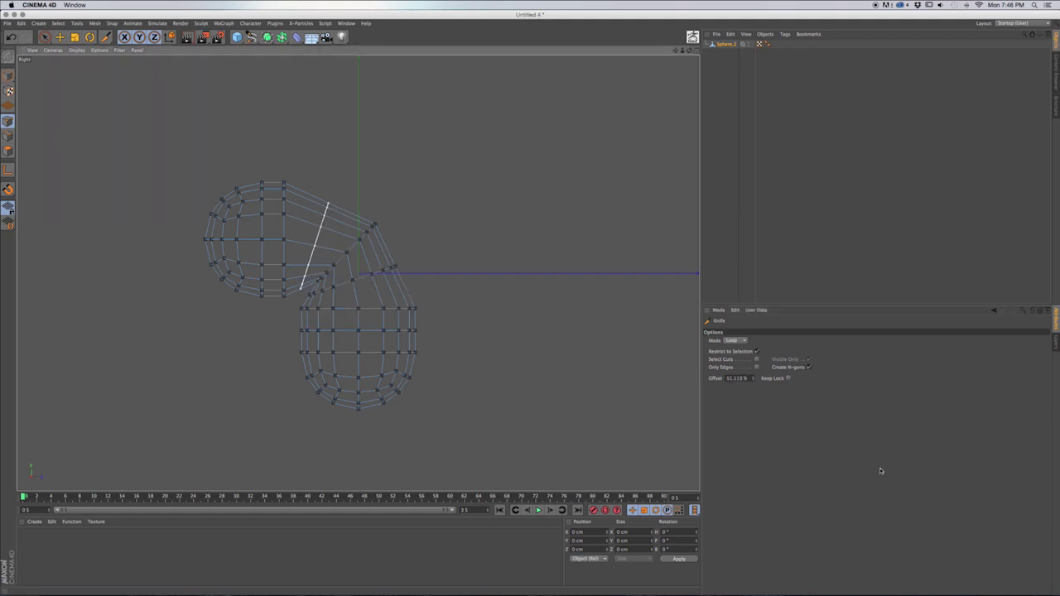
Cut a matching loop at 50% offset between the middle loop of the bend and the upper end.
{"action": "double_click", "coordinate": [739, 378]}
{"action": "type", "text": "50"}
{"action": "key", "text": "Return"}
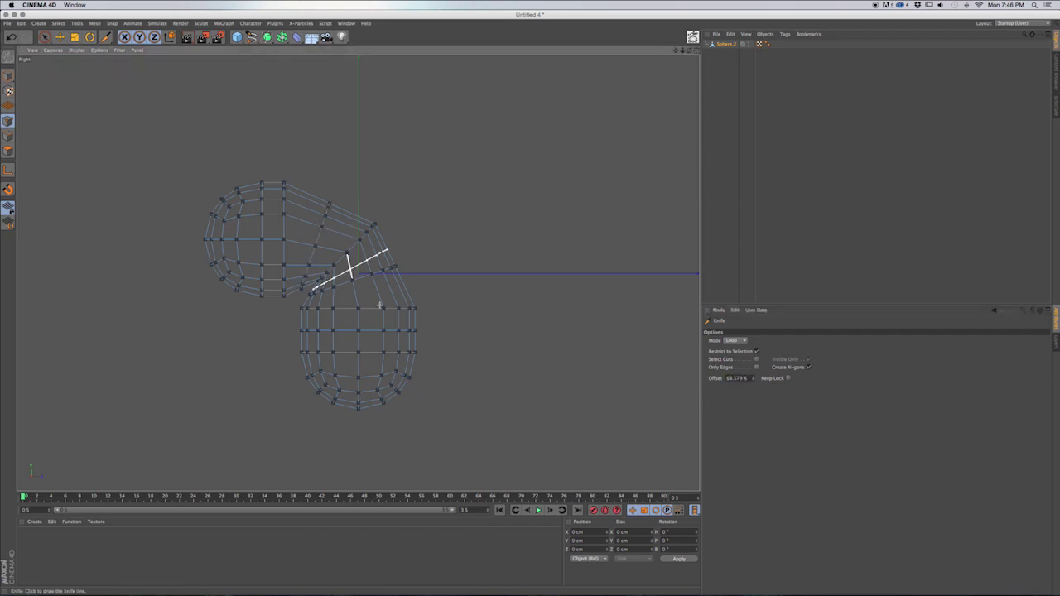
Move the bend's two newest loops outward to round the curve, placing the lower one at about Y 129 cm, Z 4 cm.
{"action": "left_click", "coordinate": [45, 37]}
{"action": "left_click_drag", "start_coordinate": [328, 202], "coordinate": [306, 275]}
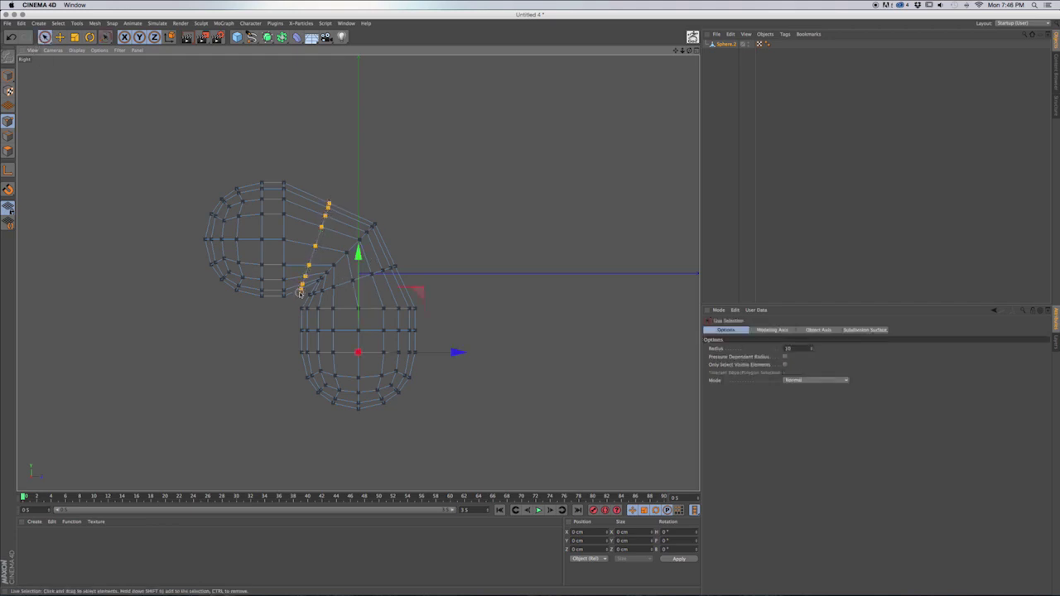
{"action": "left_click_drag", "start_coordinate": [373, 183], "coordinate": [381, 175]}
{"action": "left_click_drag", "start_coordinate": [398, 265], "coordinate": [305, 296]}
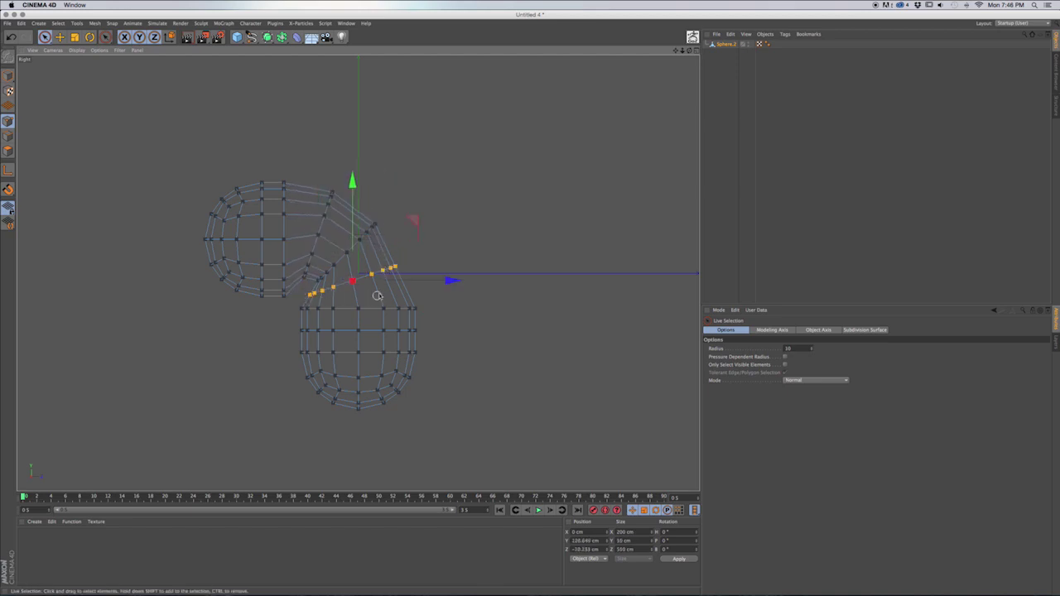
{"action": "left_click_drag", "start_coordinate": [415, 224], "coordinate": [423, 221]}
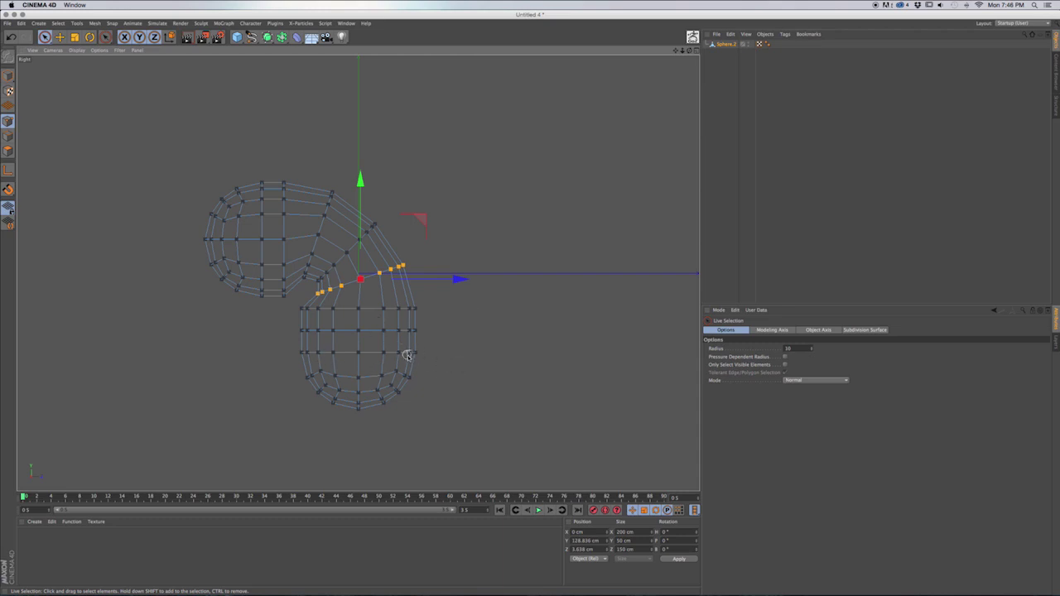
{"action": "left_click", "coordinate": [233, 134]}
Rectangle-select the points of the mesh's lower end, below the bend's last loop, and rotate them 90° counterclockwise.
{"action": "left_click_drag", "start_coordinate": [45, 37], "coordinate": [87, 63]}
{"action": "left_click_drag", "start_coordinate": [474, 422], "coordinate": [236, 317]}
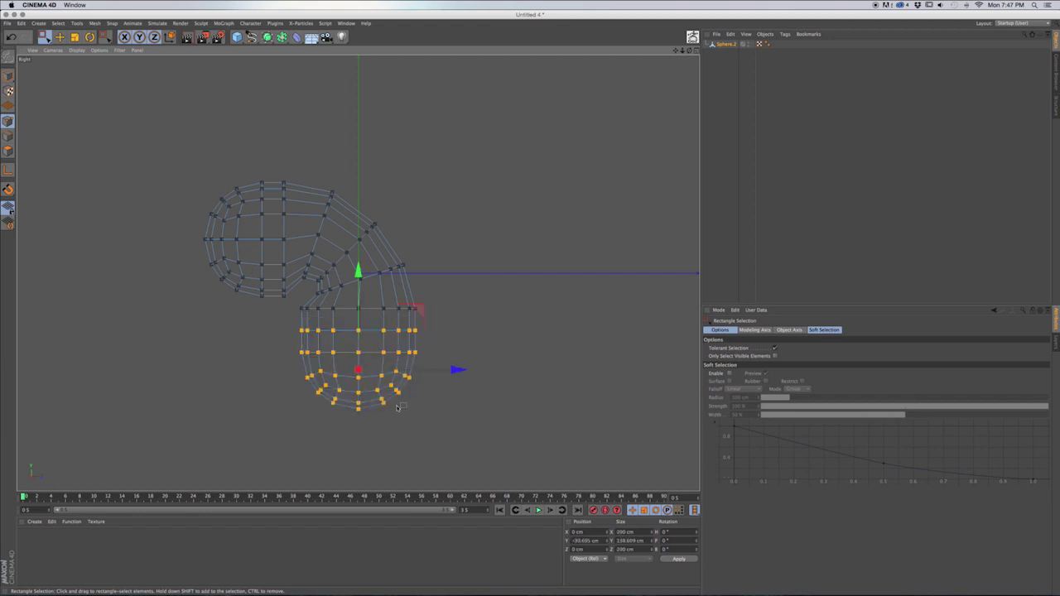
{"action": "key", "text": "r"}
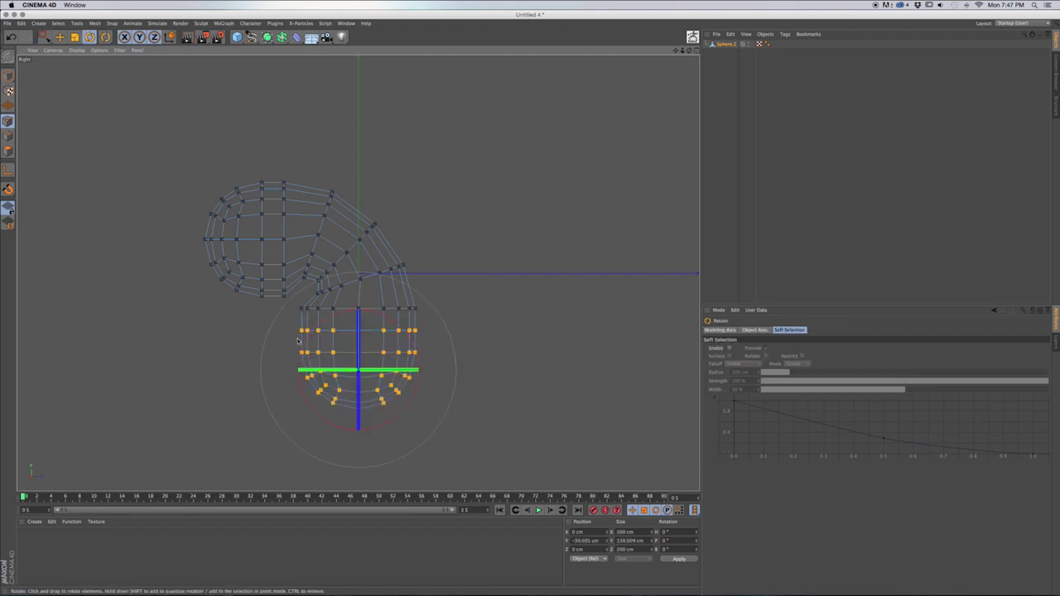
{"action": "left_click_drag", "start_coordinate": [301, 344], "coordinate": [334, 417]}
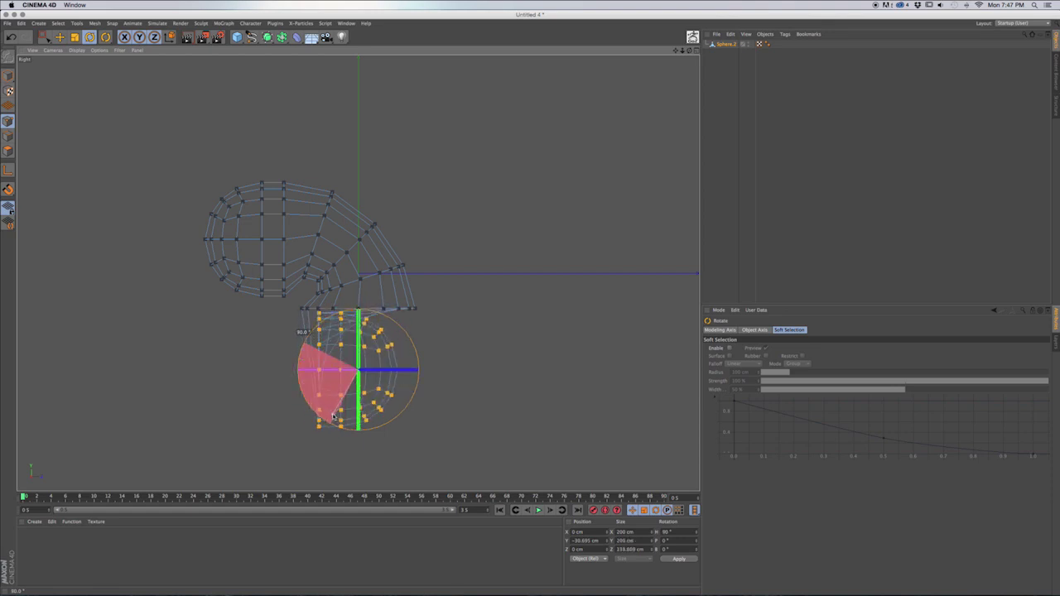
{"action": "left_click_drag", "start_coordinate": [332, 416], "coordinate": [335, 412]}
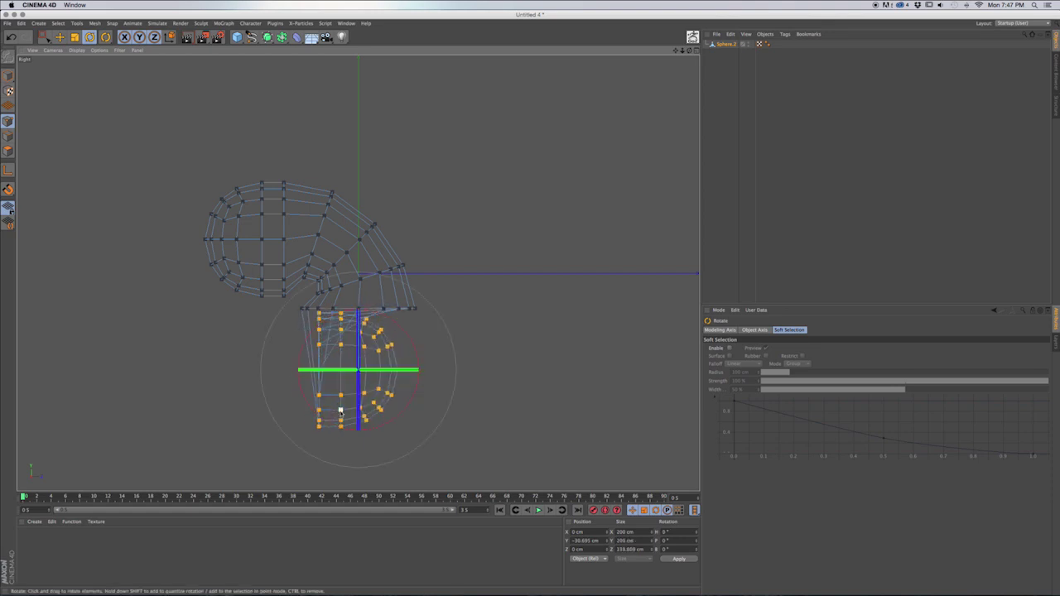
Move the rotated lower end along the Z axis to about Z 231 cm and clear the selection.
{"action": "key", "text": "e"}
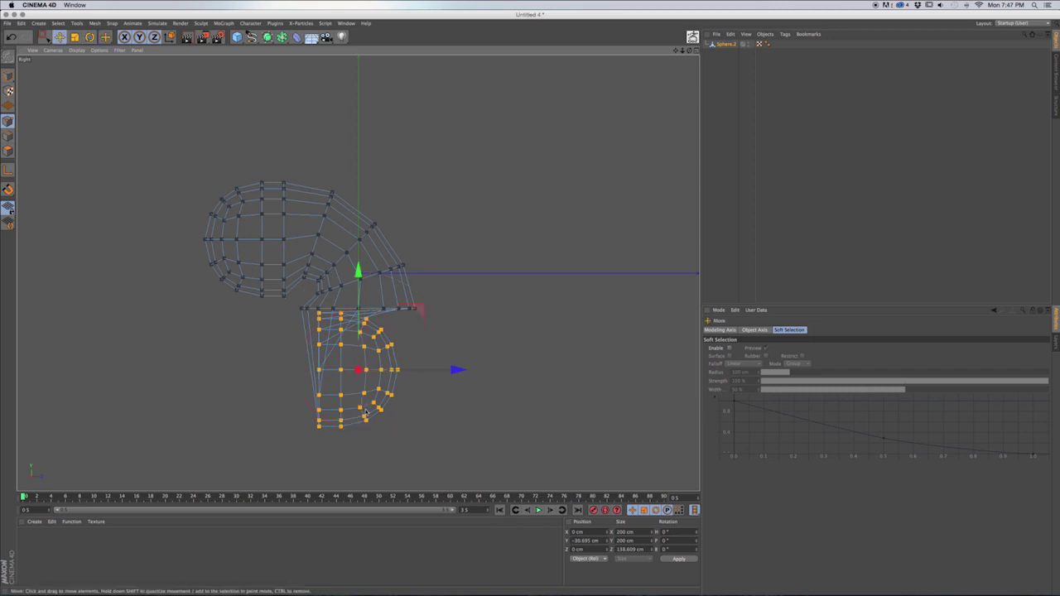
{"action": "left_click_drag", "start_coordinate": [455, 369], "coordinate": [586, 376]}
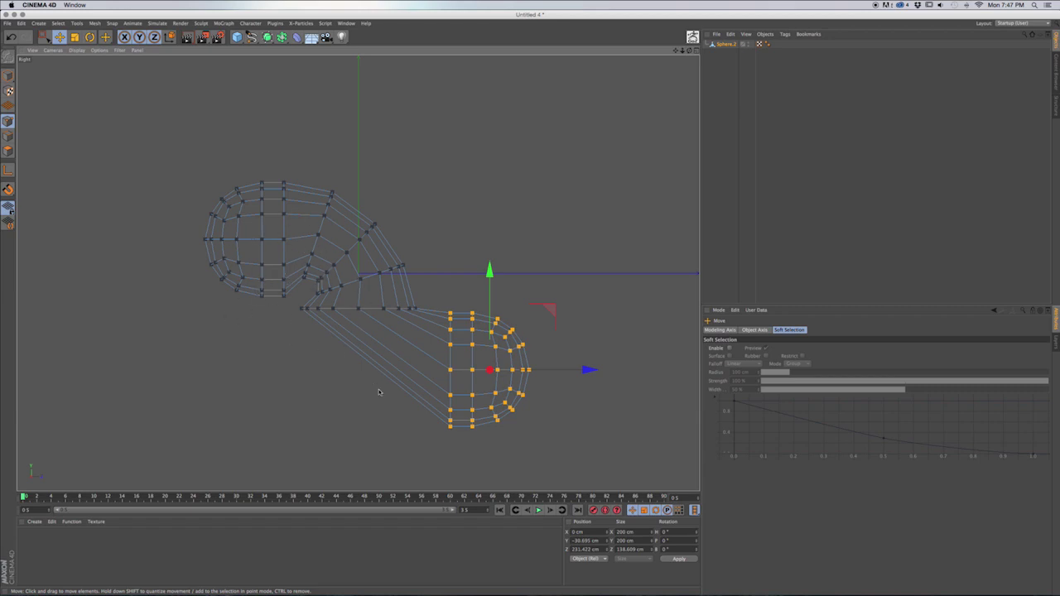
{"action": "left_click", "coordinate": [438, 230]}
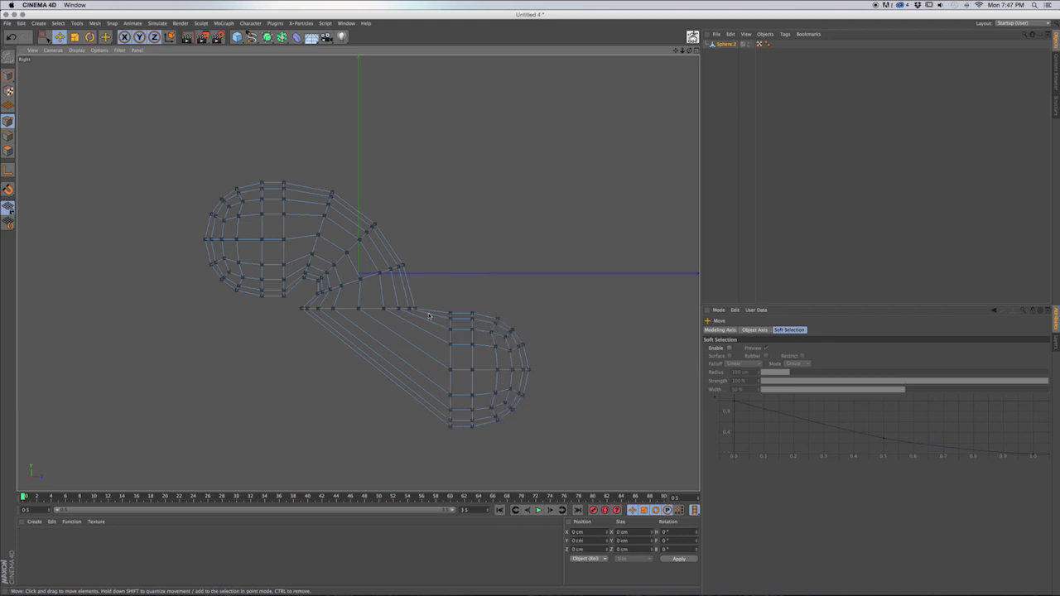
Cut a loop at 50% offset across the stretched section before the lower end, and switch to Live Selection.
{"action": "key", "text": "m"}
{"action": "key", "text": "k"}
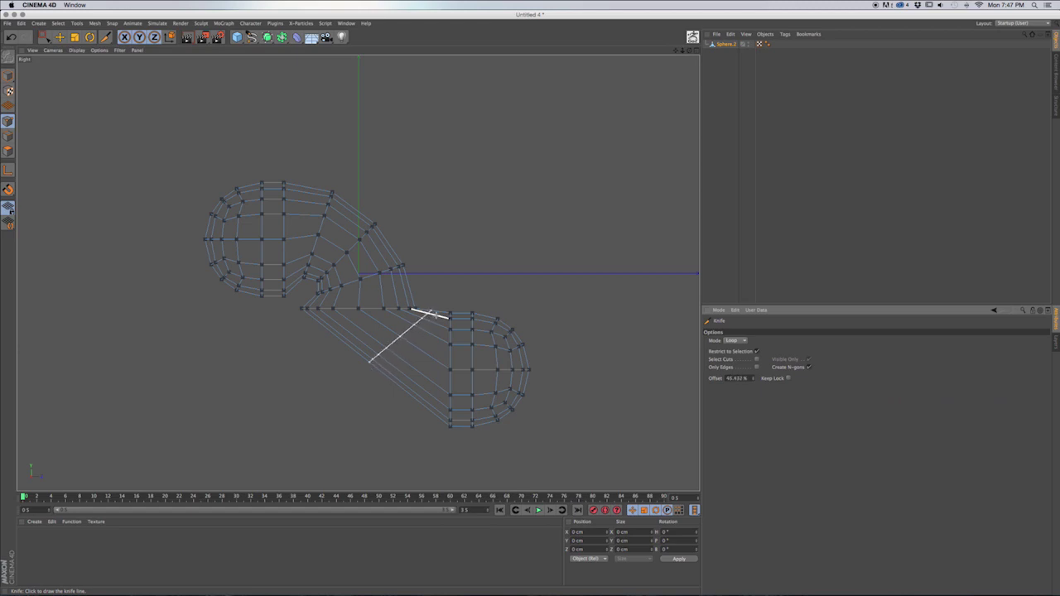
{"action": "left_click_drag", "start_coordinate": [747, 379], "coordinate": [710, 375]}
{"action": "type", "text": "50"}
{"action": "key", "text": "Return"}
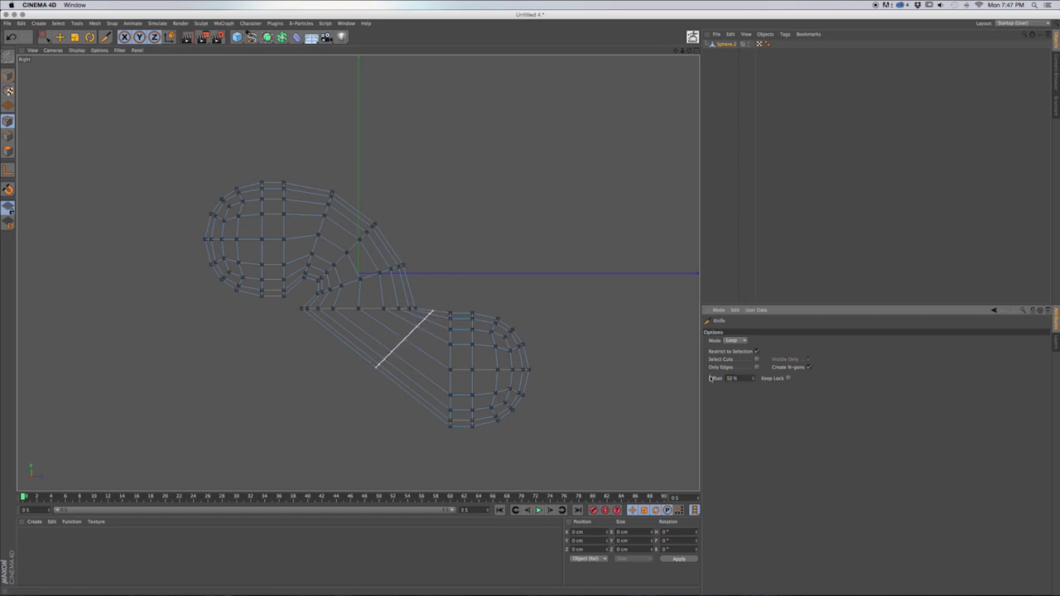
{"action": "left_click", "coordinate": [437, 356]}
{"action": "left_click_drag", "start_coordinate": [45, 36], "coordinate": [66, 48]}
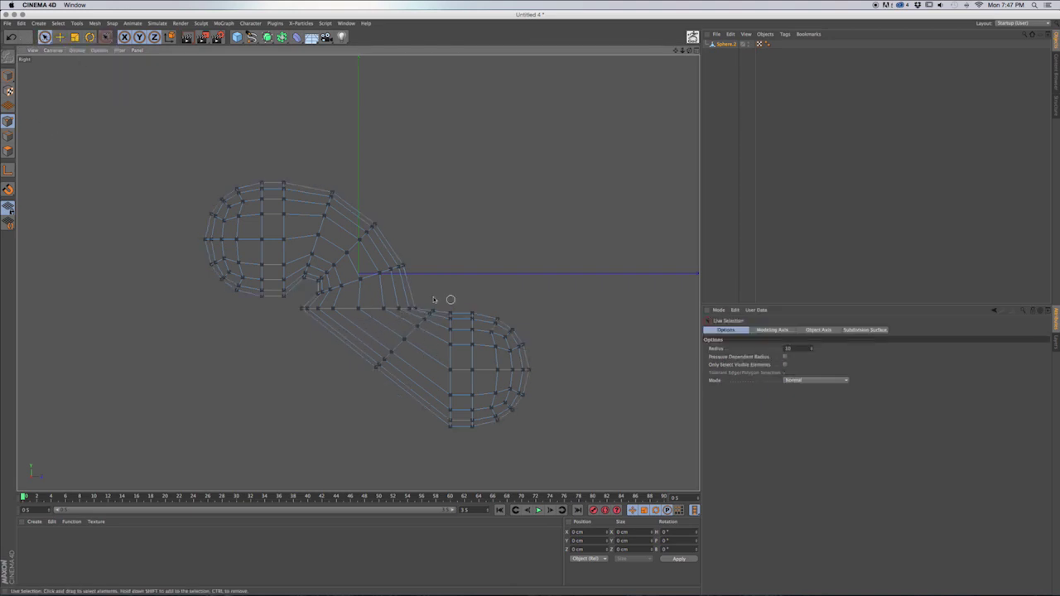
Select the newly cut loop, move it outward to about Y -13 cm, Z 49 cm, and clear the selection.
{"action": "left_click_drag", "start_coordinate": [439, 305], "coordinate": [374, 377]}
{"action": "left_click_drag", "start_coordinate": [466, 280], "coordinate": [449, 303]}
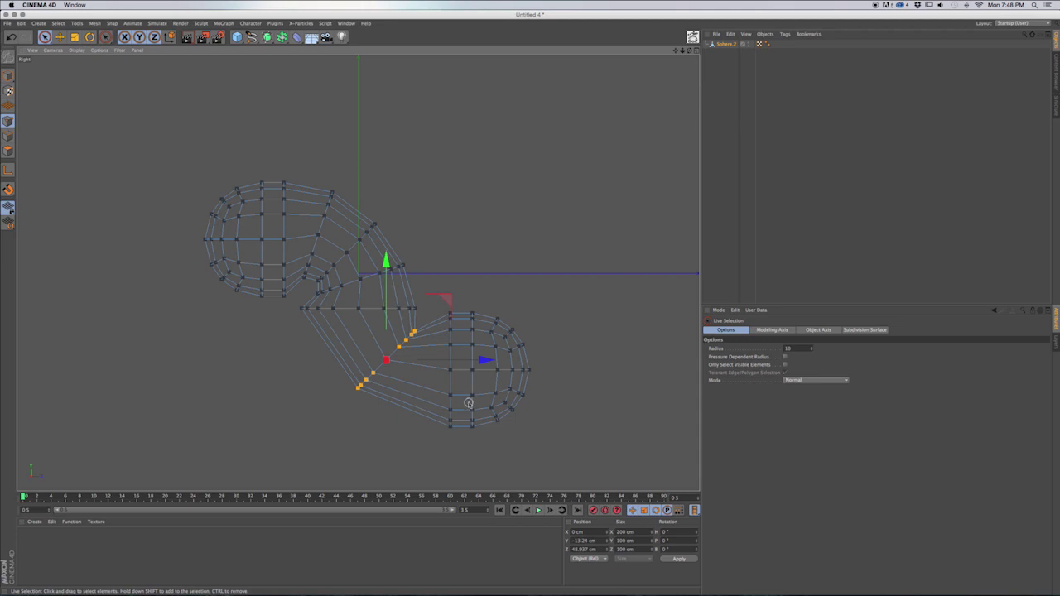
{"action": "key", "text": "m"}
{"action": "key", "text": "k"}
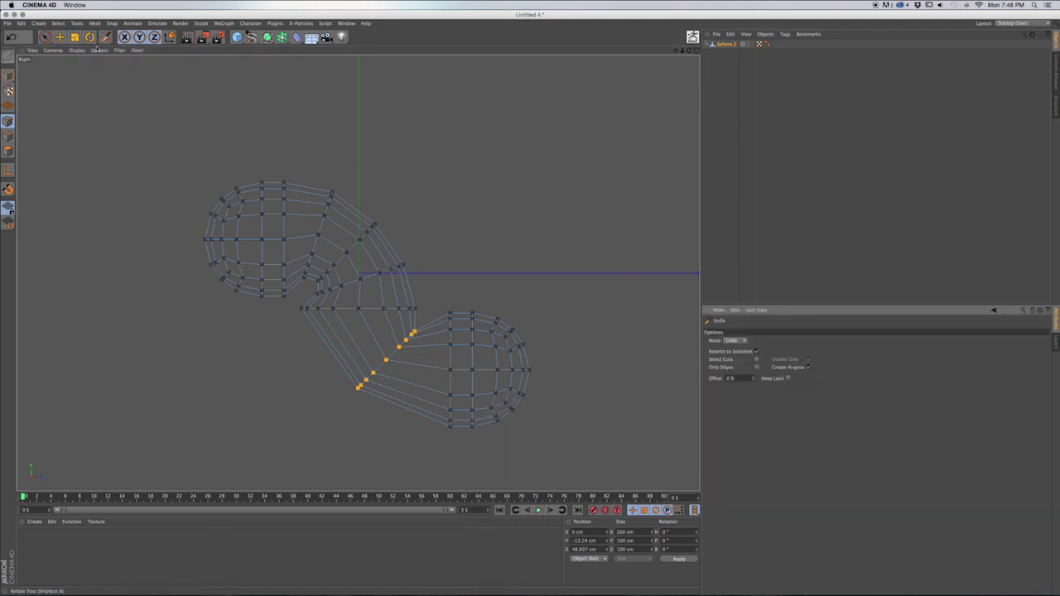
{"action": "left_click", "coordinate": [45, 37]}
{"action": "left_click", "coordinate": [434, 177]}
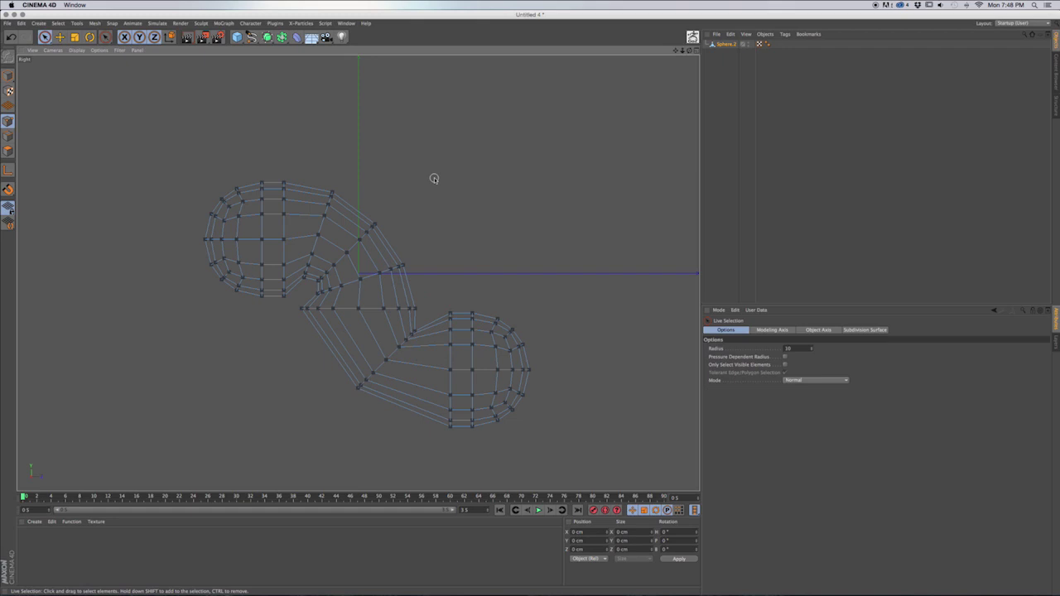
Cut one loop at 50% offset in each of the two sections on either side of the moved loop.
{"action": "key", "text": "m"}
{"action": "key", "text": "k"}
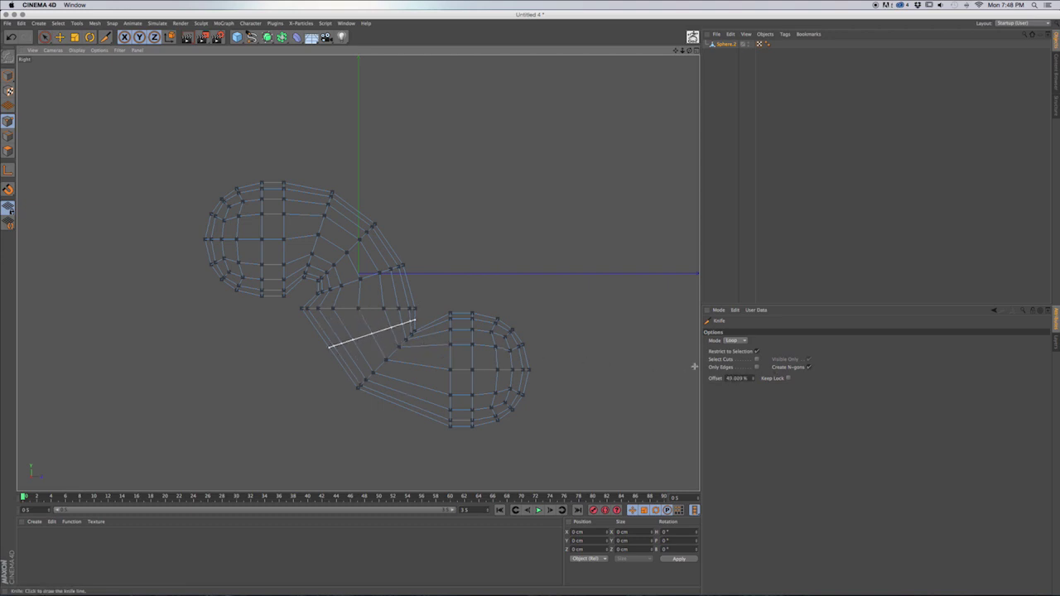
{"action": "left_click_drag", "start_coordinate": [746, 379], "coordinate": [733, 379]}
{"action": "type", "text": "50"}
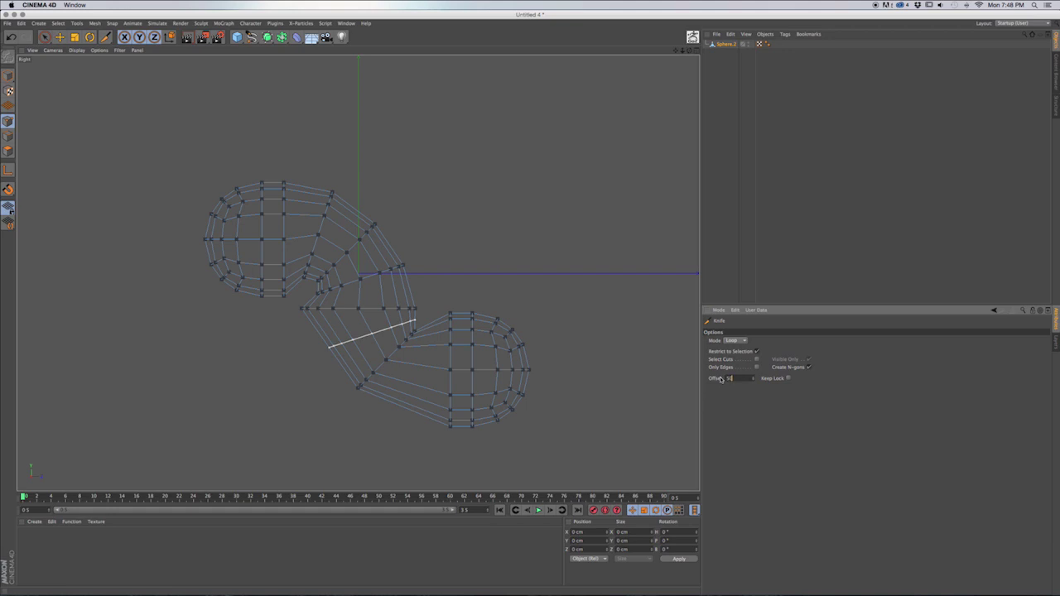
{"action": "key", "text": "Return"}
{"action": "left_click", "coordinate": [376, 324]}
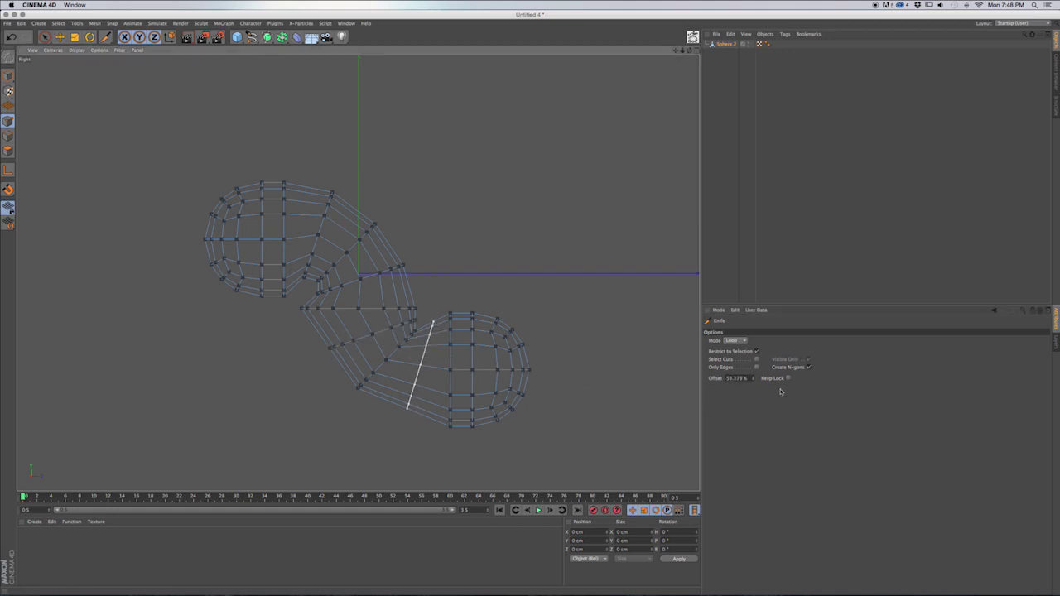
{"action": "left_click", "coordinate": [736, 377]}
{"action": "key", "text": "Return"}
{"action": "left_click", "coordinate": [430, 359]}
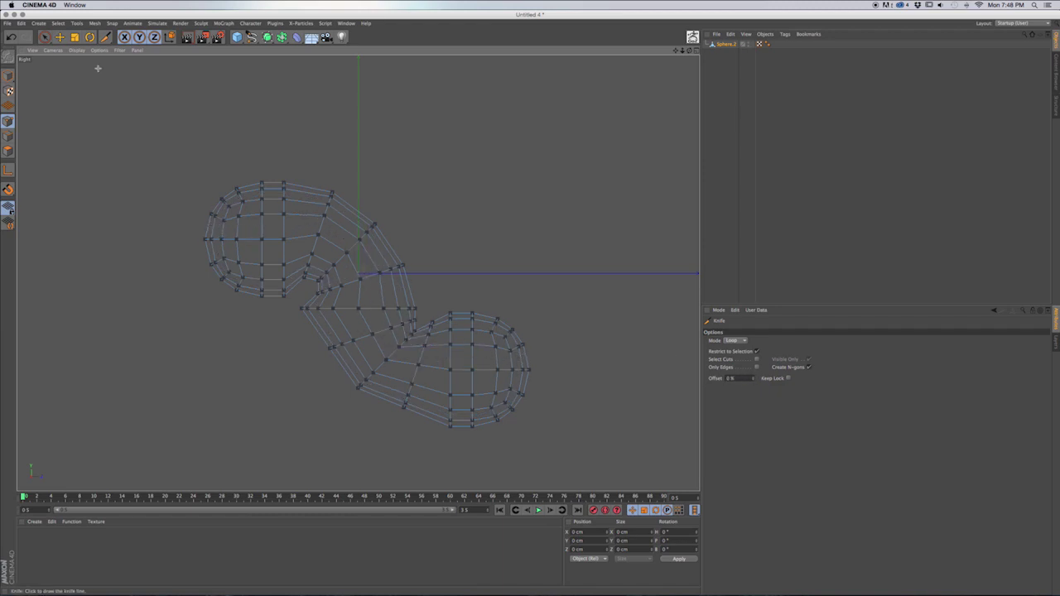
Move the two new loops outward to about Y 18 cm, Z 4 cm and Y -39 cm, Z 104 cm, and clear the selection.
{"action": "left_click", "coordinate": [45, 36]}
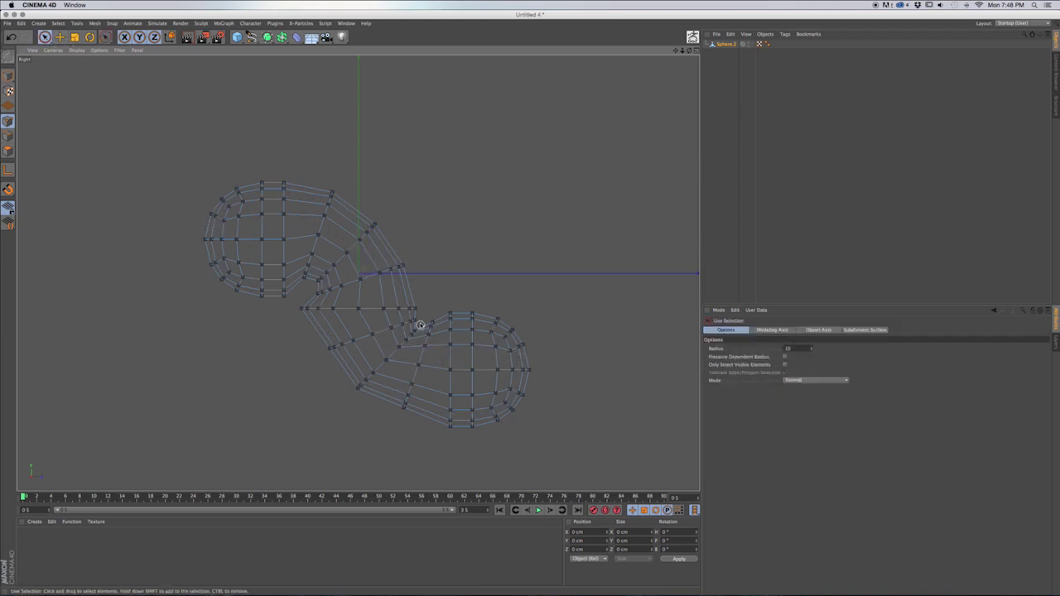
{"action": "left_click_drag", "start_coordinate": [427, 312], "coordinate": [329, 351]}
{"action": "mouse_move", "coordinate": [430, 283]}
{"action": "left_mouse_down"}
{"action": "mouse_move", "coordinate": [415, 283]}
{"action": "mouse_move", "coordinate": [425, 347]}
{"action": "left_mouse_up"}
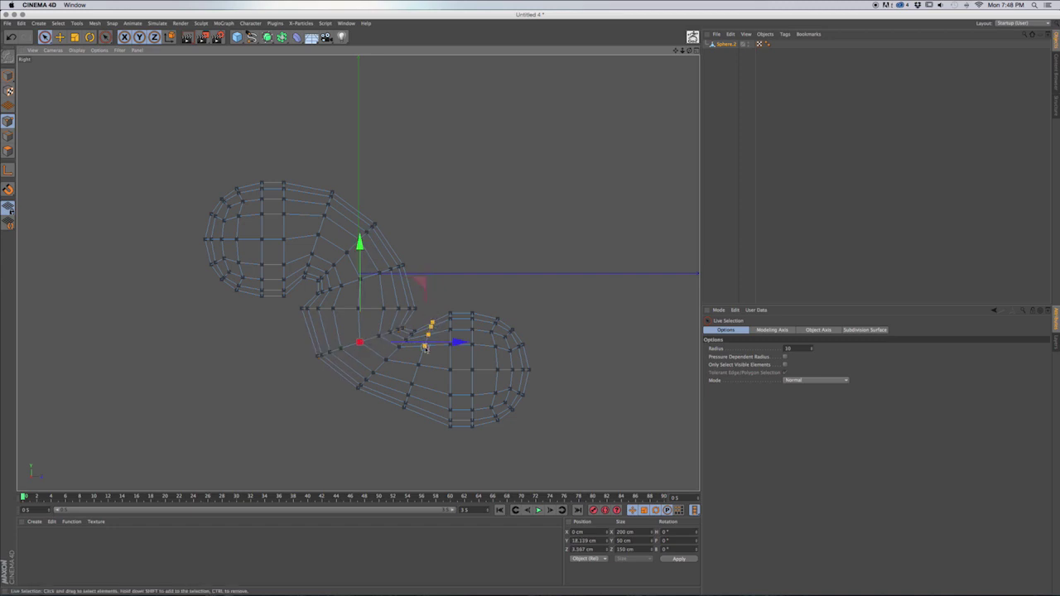
{"action": "left_click_drag", "start_coordinate": [474, 303], "coordinate": [476, 317]}
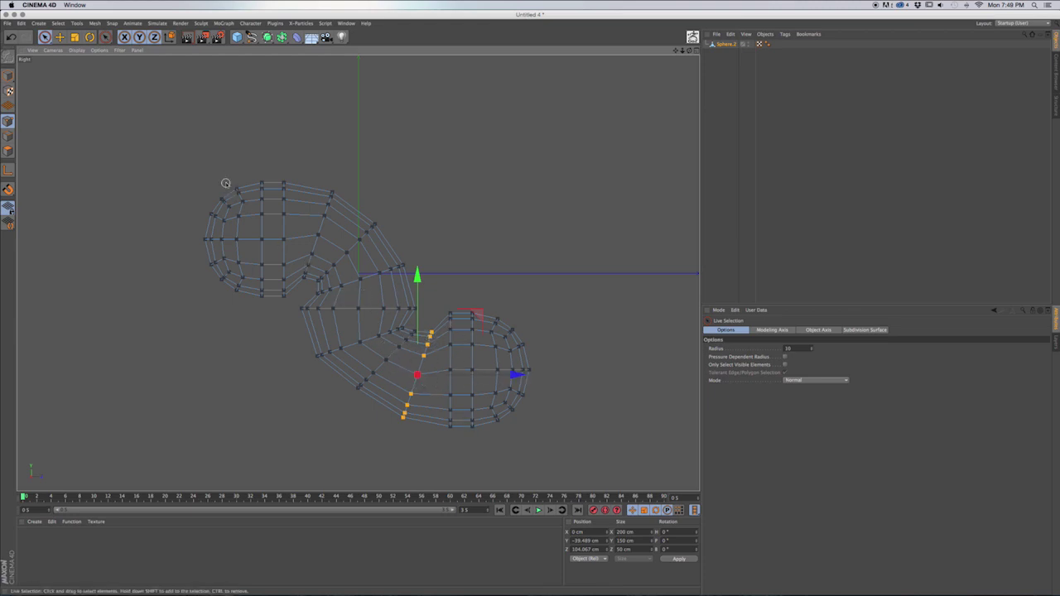
{"action": "left_click", "coordinate": [189, 136]}
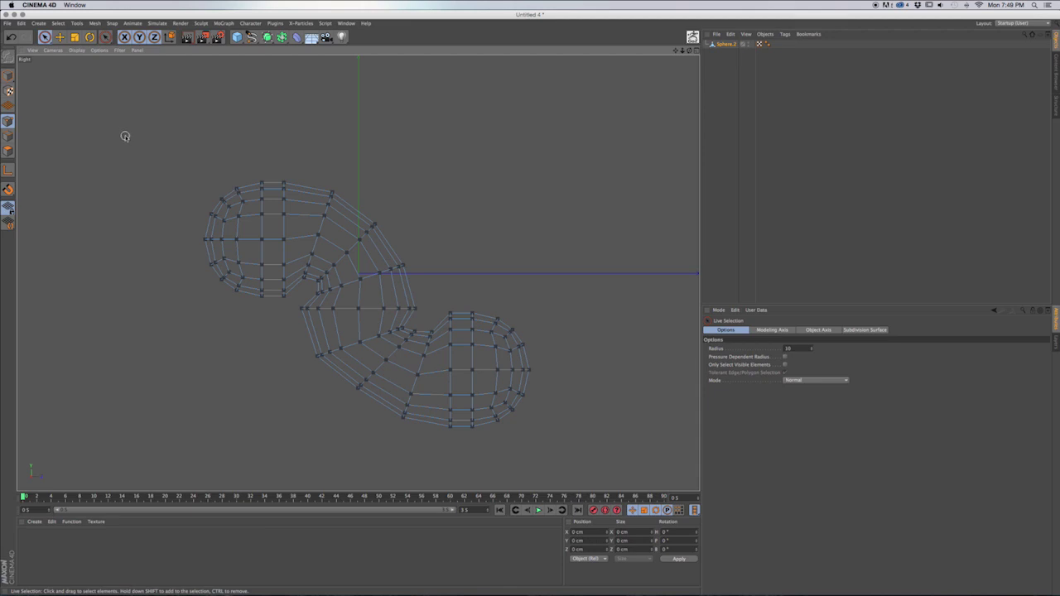
Examine the S-shaped mesh and its two bends in the perspective view.
{"action": "key", "text": "F1"}
{"action": "left_click_drag", "start_coordinate": [357, 188], "coordinate": [464, 214], "text": "alt"}
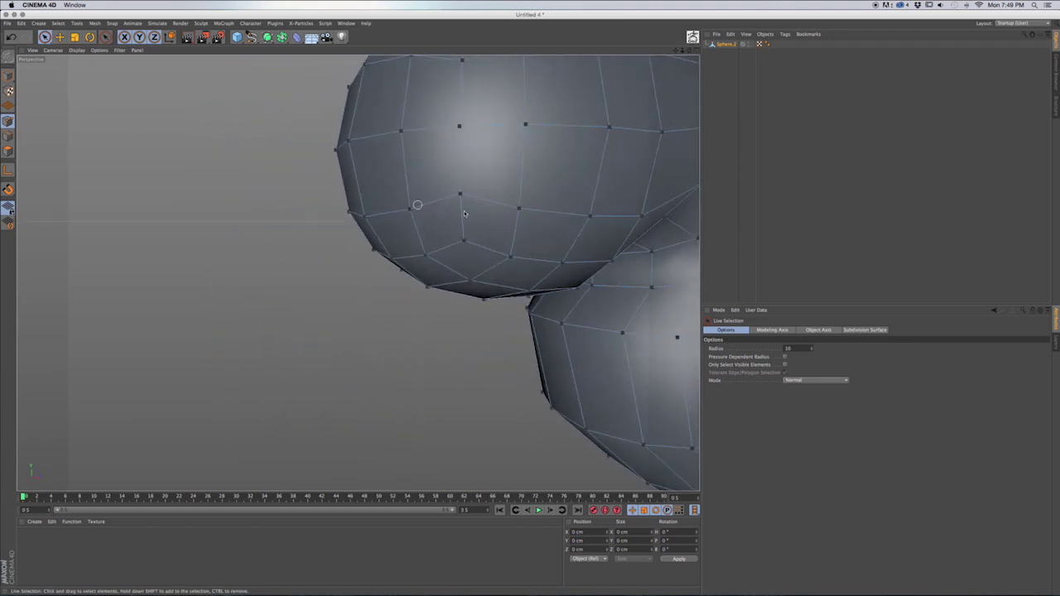
{"action": "scroll", "coordinate": [464, 213], "scroll_direction": "down", "scroll_amount": 3}
{"action": "left_click_drag", "start_coordinate": [545, 212], "coordinate": [333, 218], "text": "alt"}
{"action": "left_click_drag", "start_coordinate": [427, 249], "coordinate": [367, 236], "text": "alt"}
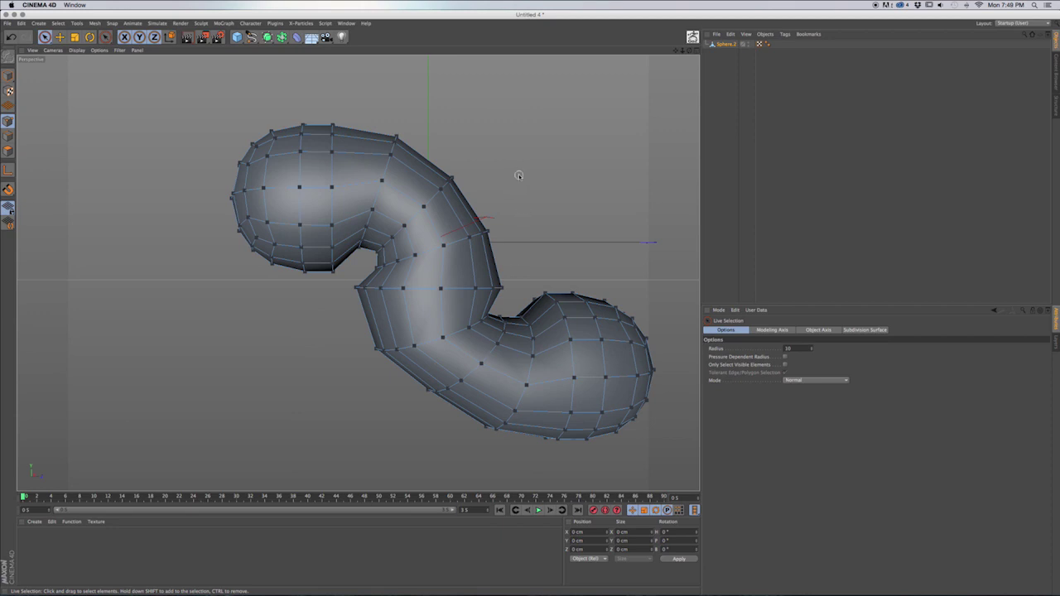
Activate the Brush tool for the mesh and set its mode to Smooth.
{"action": "key", "text": "m"}
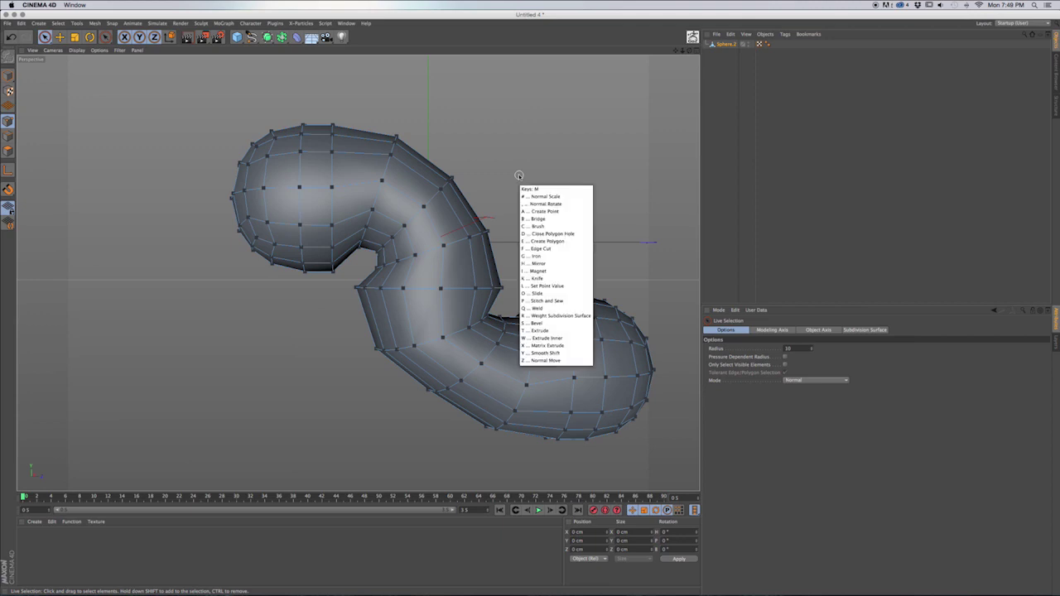
{"action": "key", "text": "c"}
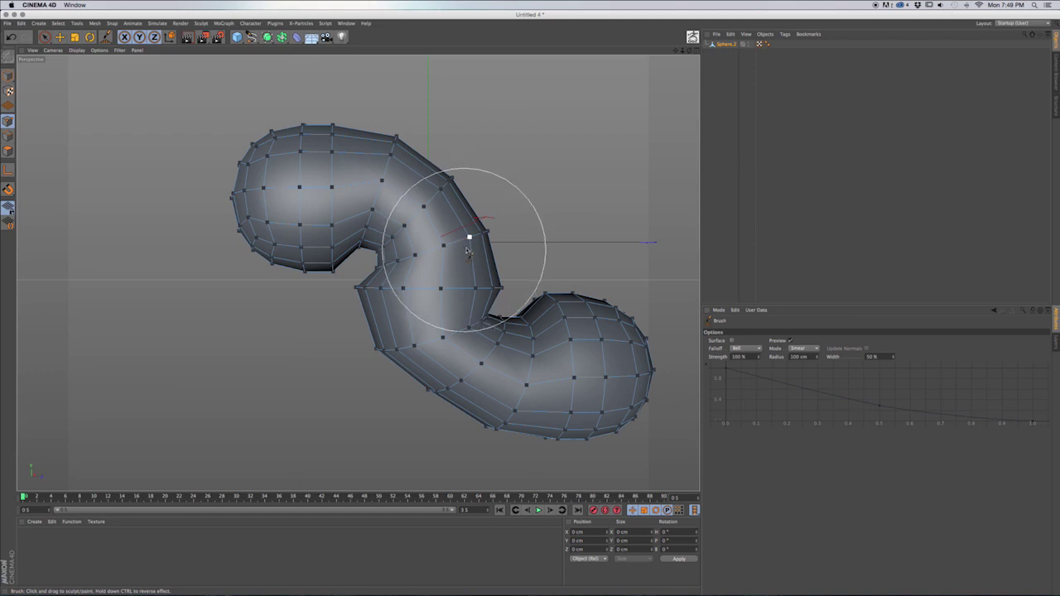
{"action": "left_click", "coordinate": [800, 349]}
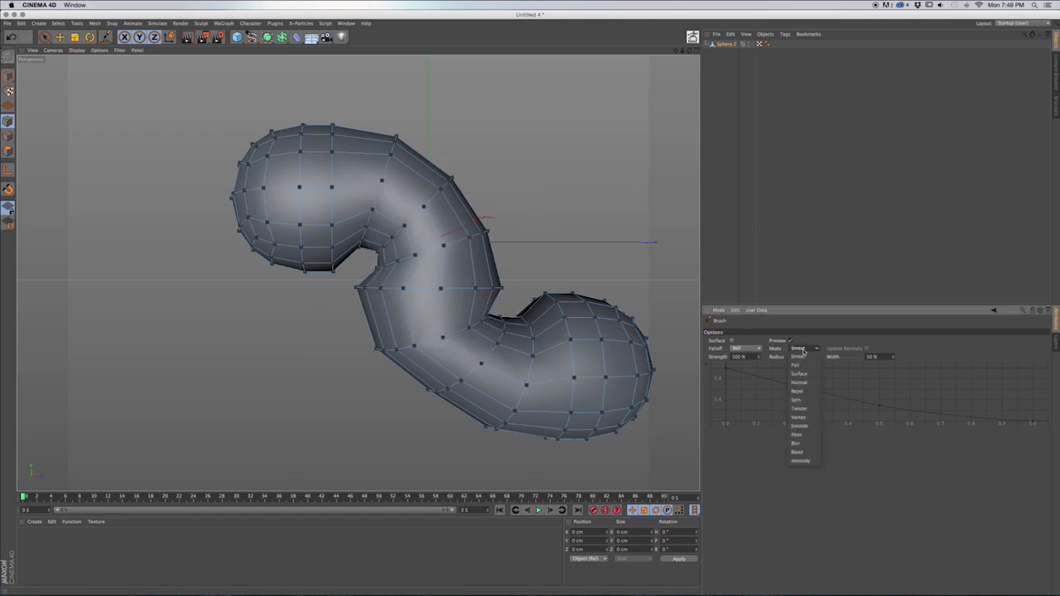
{"action": "left_click", "coordinate": [799, 425]}
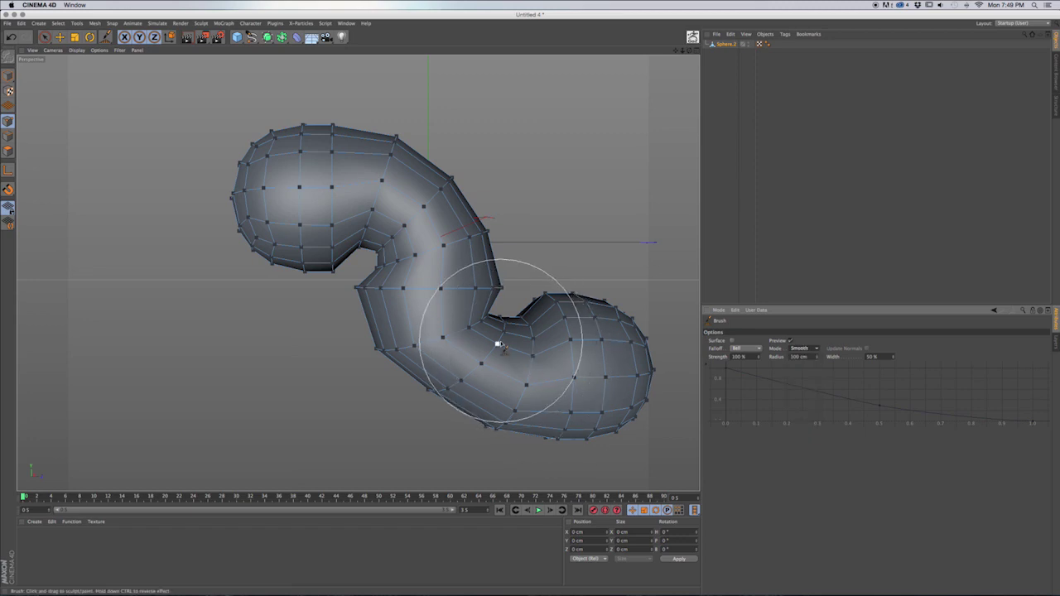
{"action": "mouse_move", "coordinate": [470, 302]}
{"action": "left_mouse_down", "text": "alt"}
{"action": "mouse_move", "coordinate": [523, 337]}
{"action": "mouse_move", "coordinate": [598, 298]}
{"action": "mouse_move", "coordinate": [610, 303]}
{"action": "left_mouse_up", "text": "alt"}
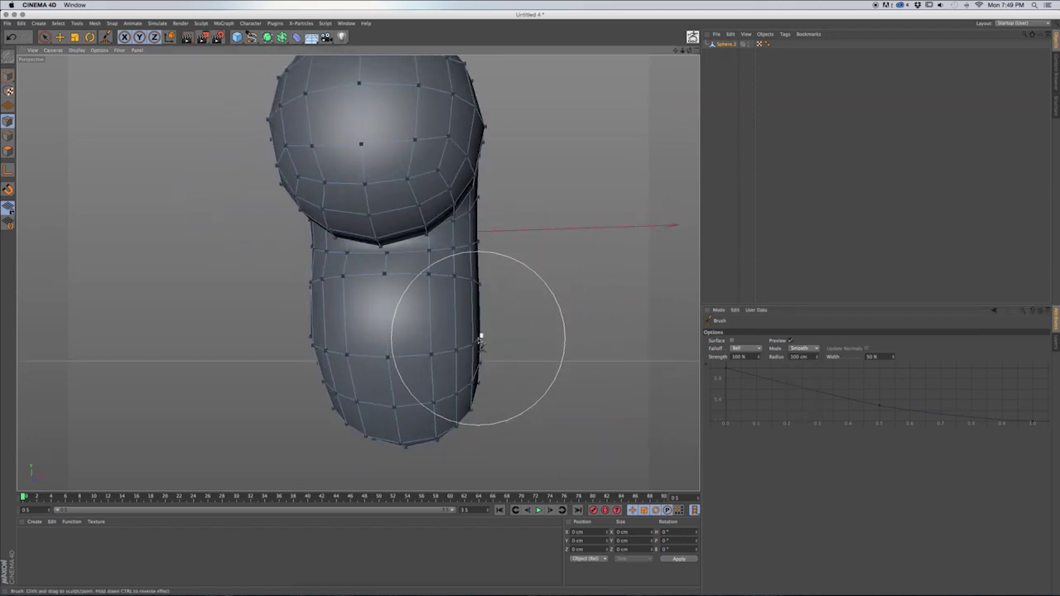
{"action": "left_click_drag", "start_coordinate": [475, 331], "coordinate": [418, 337], "text": "alt"}
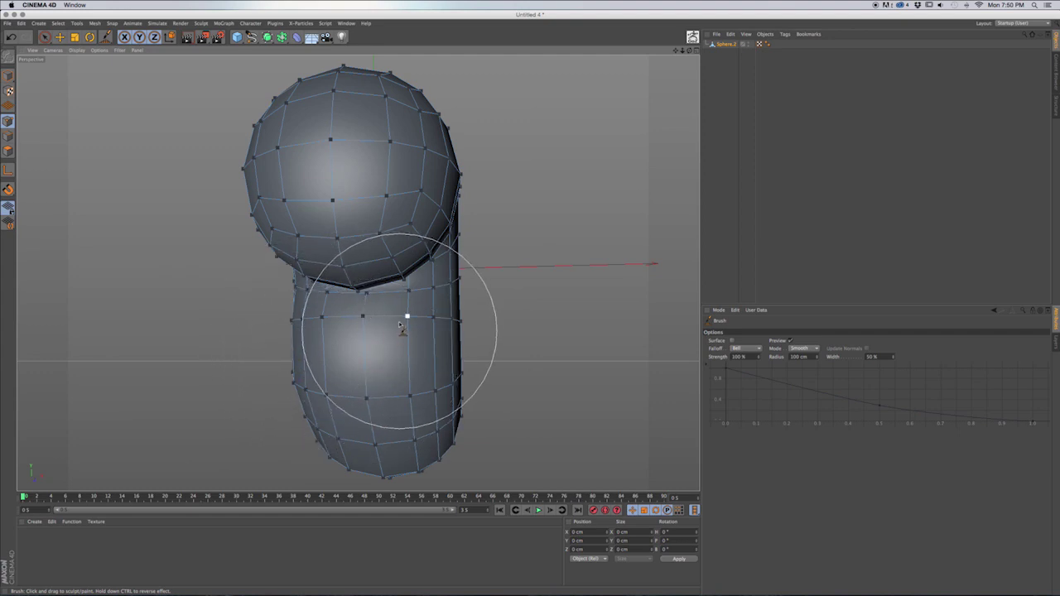
{"action": "scroll", "coordinate": [429, 344], "scroll_direction": "down", "scroll_amount": 2}
{"action": "left_click_drag", "start_coordinate": [412, 314], "coordinate": [386, 349], "text": "alt"}
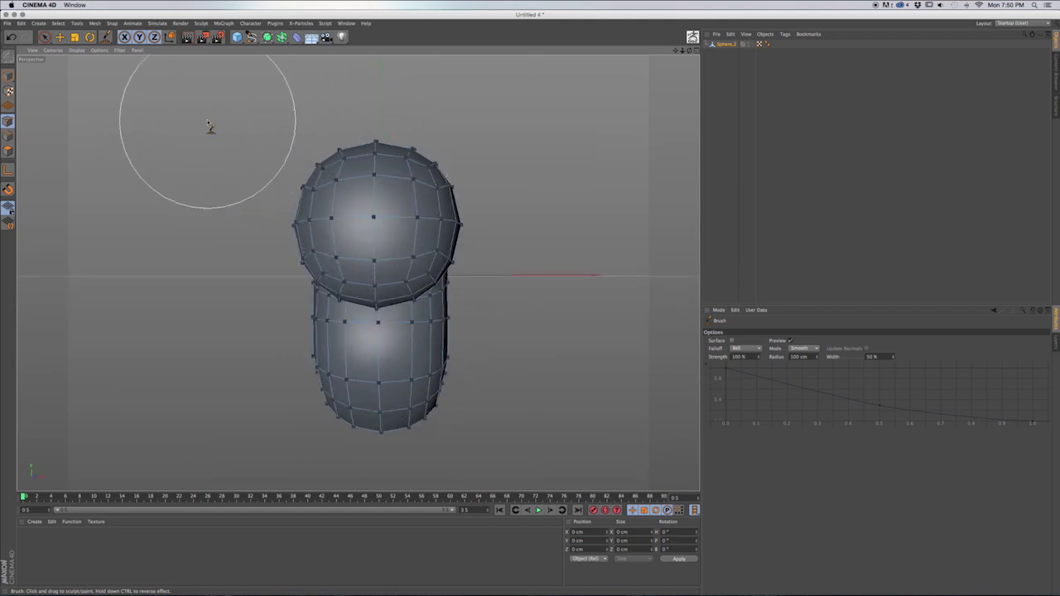
Rectangle-select the polygons of the mesh's left half in the front view and delete them.
{"action": "left_click", "coordinate": [45, 37]}
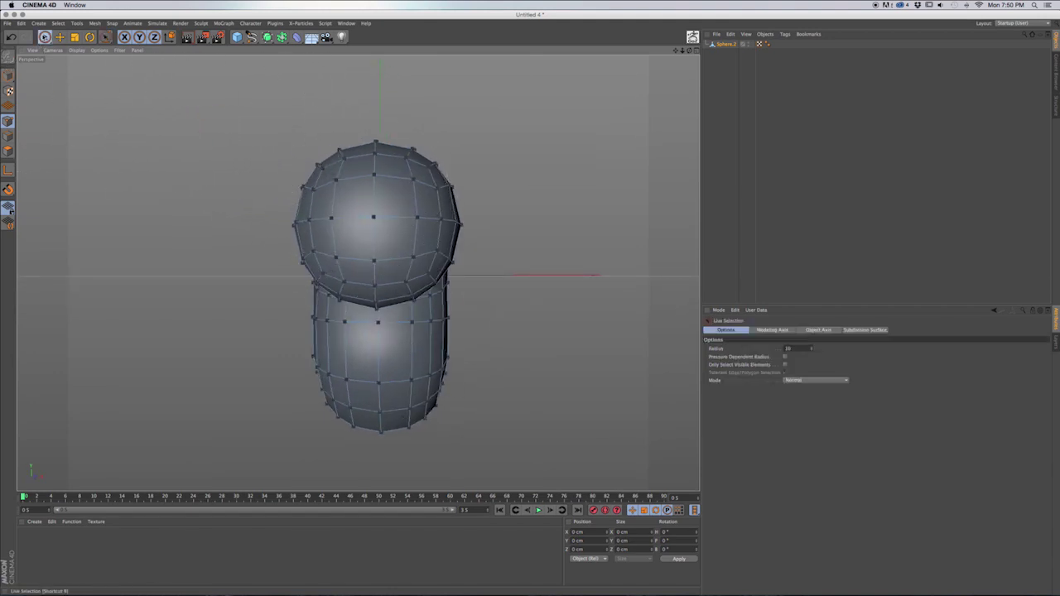
{"action": "left_click_drag", "start_coordinate": [45, 37], "coordinate": [68, 58]}
{"action": "left_click_drag", "start_coordinate": [260, 111], "coordinate": [363, 473]}
{"action": "left_click", "coordinate": [113, 176]}
{"action": "left_click", "coordinate": [7, 150]}
{"action": "left_click_drag", "start_coordinate": [168, 135], "coordinate": [212, 174]}
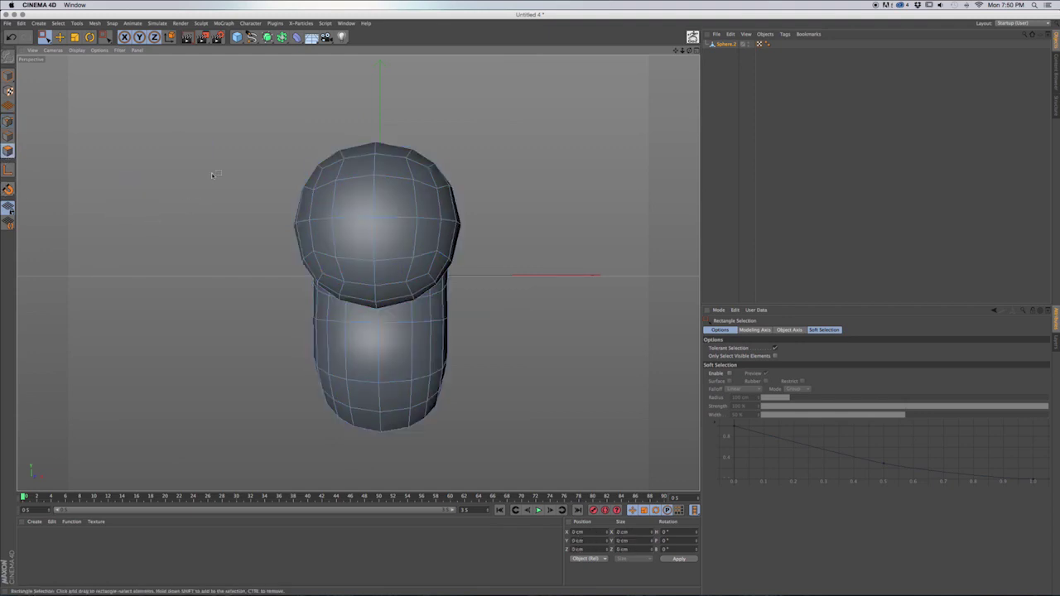
{"action": "key", "text": "F4"}
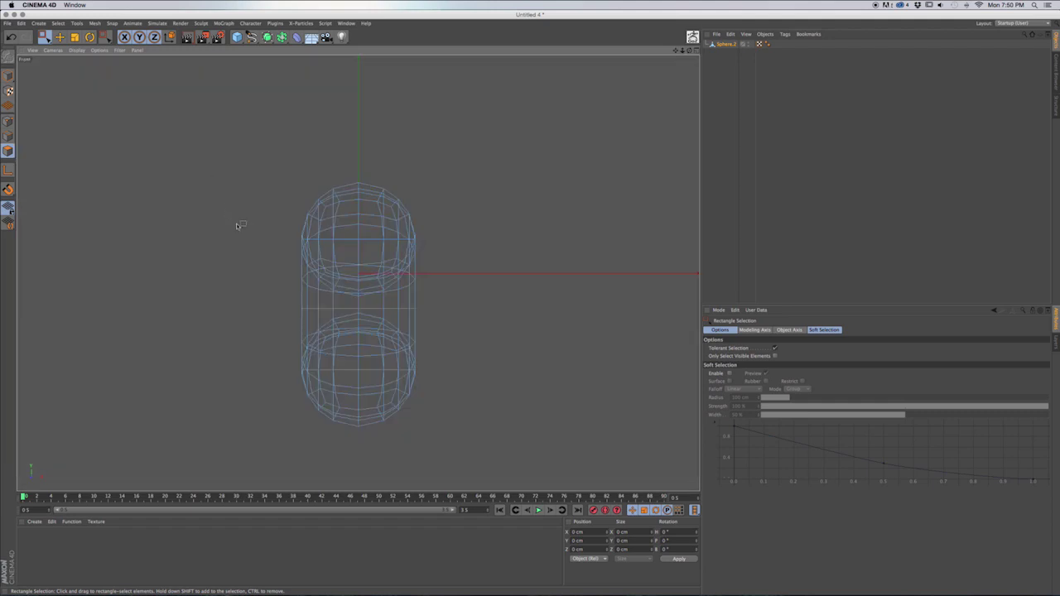
{"action": "left_click_drag", "start_coordinate": [252, 136], "coordinate": [354, 456]}
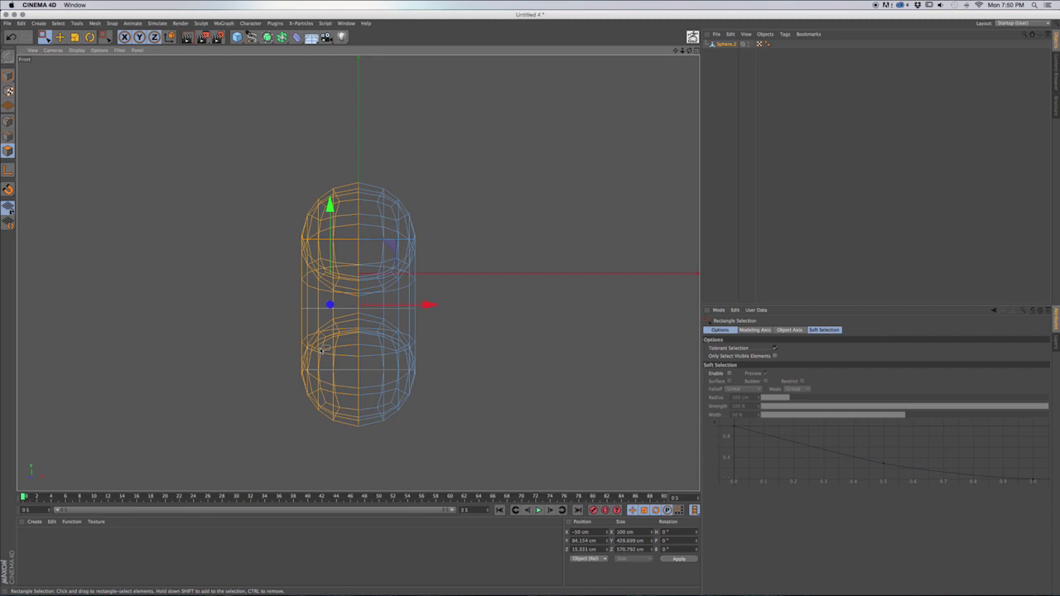
{"action": "key", "text": "Delete"}
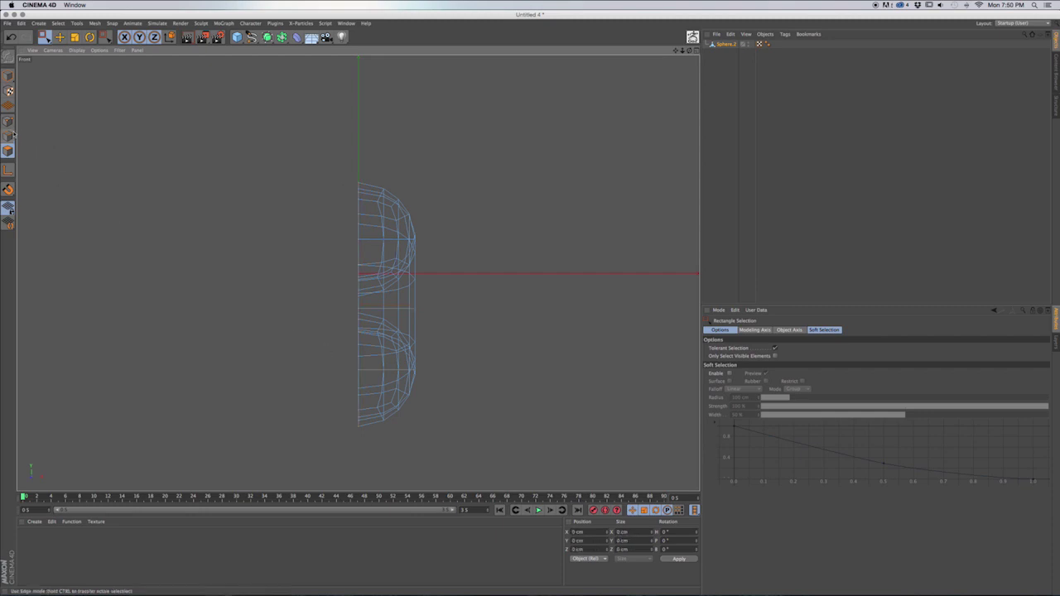
Optimize the mesh in point mode to remove the stray points left by the deleted half.
{"action": "left_click", "coordinate": [8, 123]}
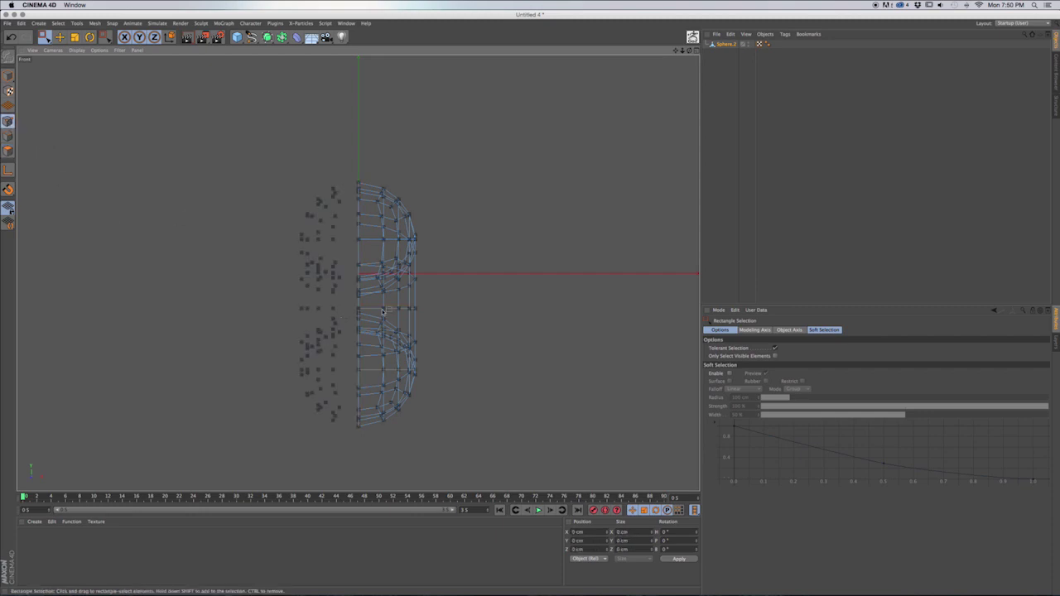
{"action": "right_click", "coordinate": [257, 313]}
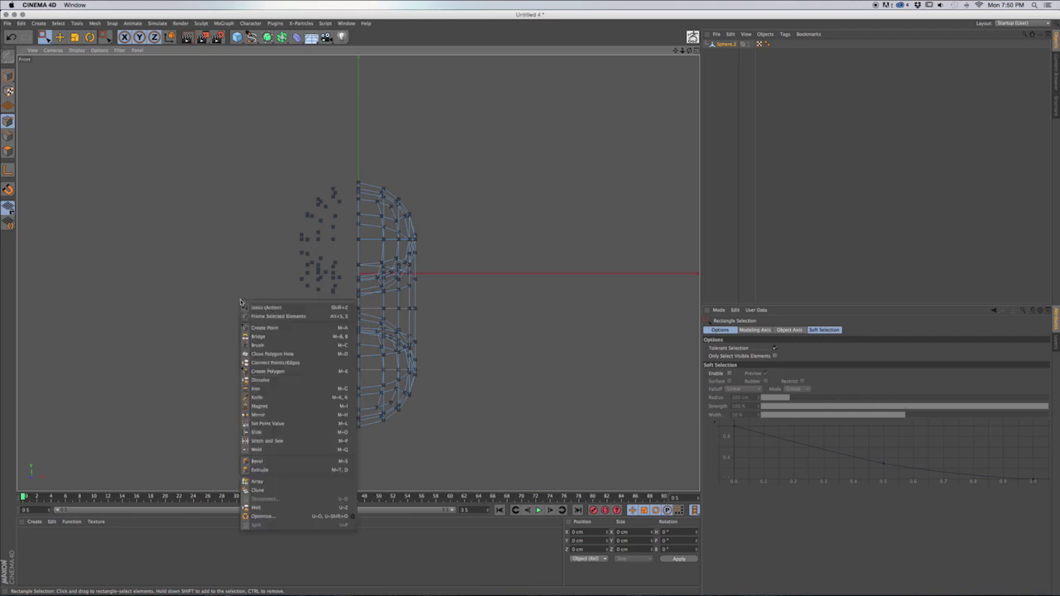
{"action": "left_click", "coordinate": [288, 515]}
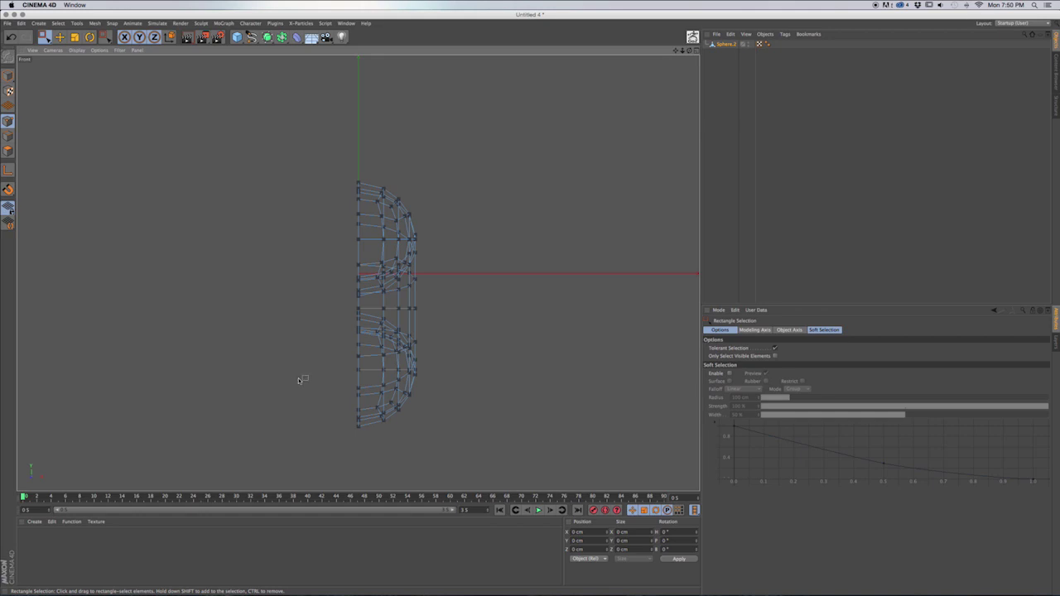
Add a Symmetry object and make Sphere.2 its child to mirror the remaining half.
{"action": "key", "text": "F1"}
{"action": "mouse_move", "coordinate": [390, 273]}
{"action": "left_mouse_down", "text": "alt"}
{"action": "mouse_move", "coordinate": [329, 293]}
{"action": "mouse_move", "coordinate": [295, 282]}
{"action": "mouse_move", "coordinate": [383, 285]}
{"action": "mouse_move", "coordinate": [396, 271]}
{"action": "left_mouse_up", "text": "alt"}
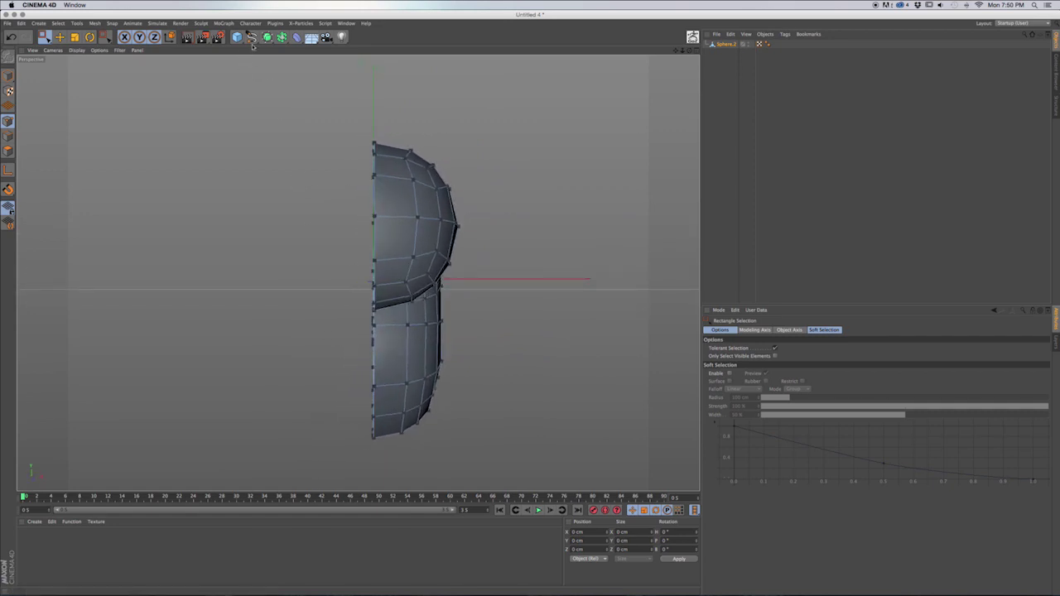
{"action": "left_click", "coordinate": [282, 37]}
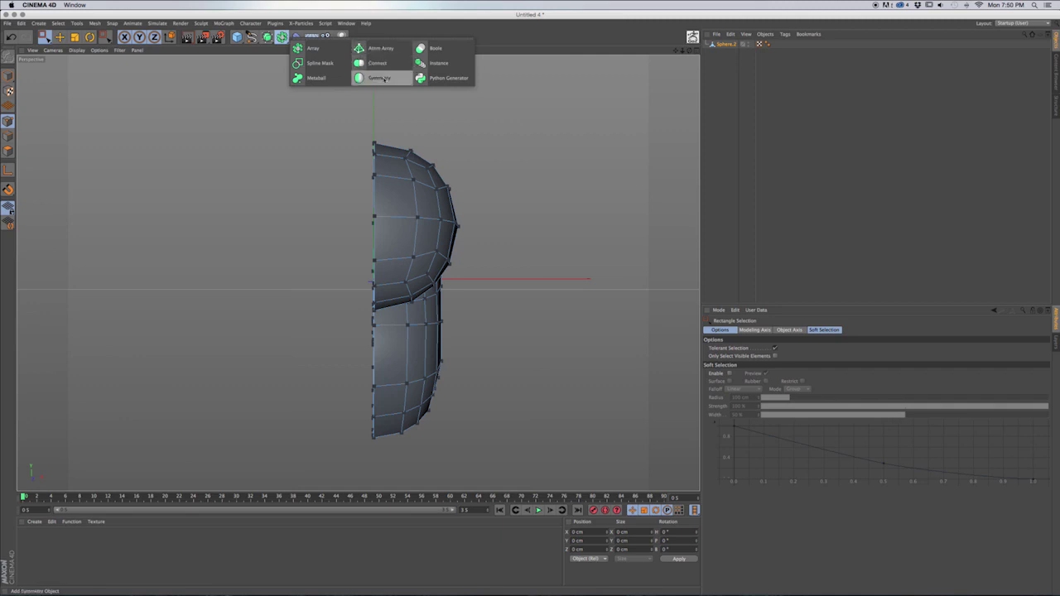
{"action": "left_click", "coordinate": [383, 79]}
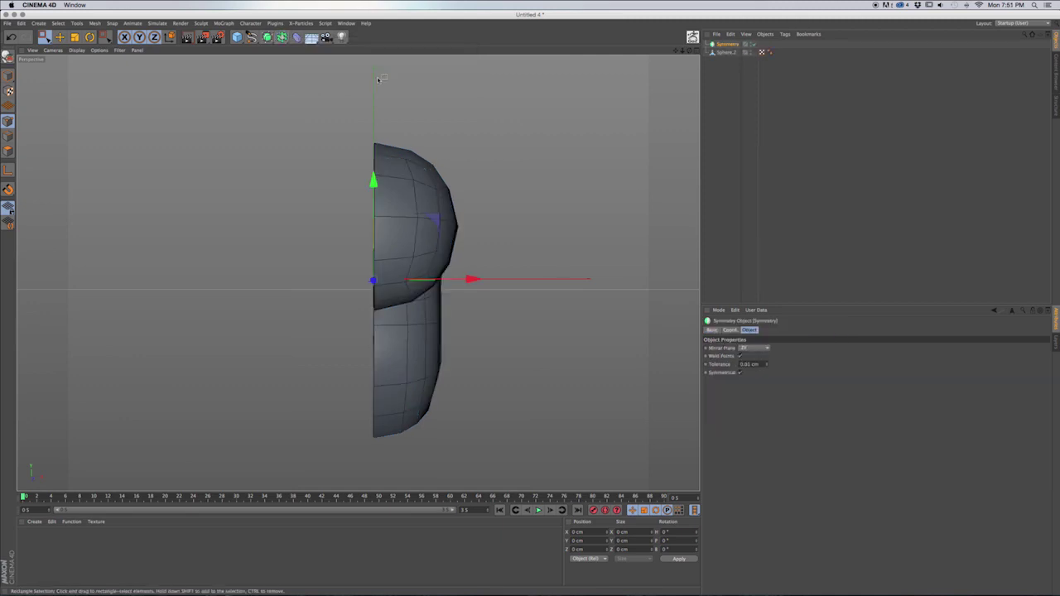
{"action": "left_click", "coordinate": [723, 54]}
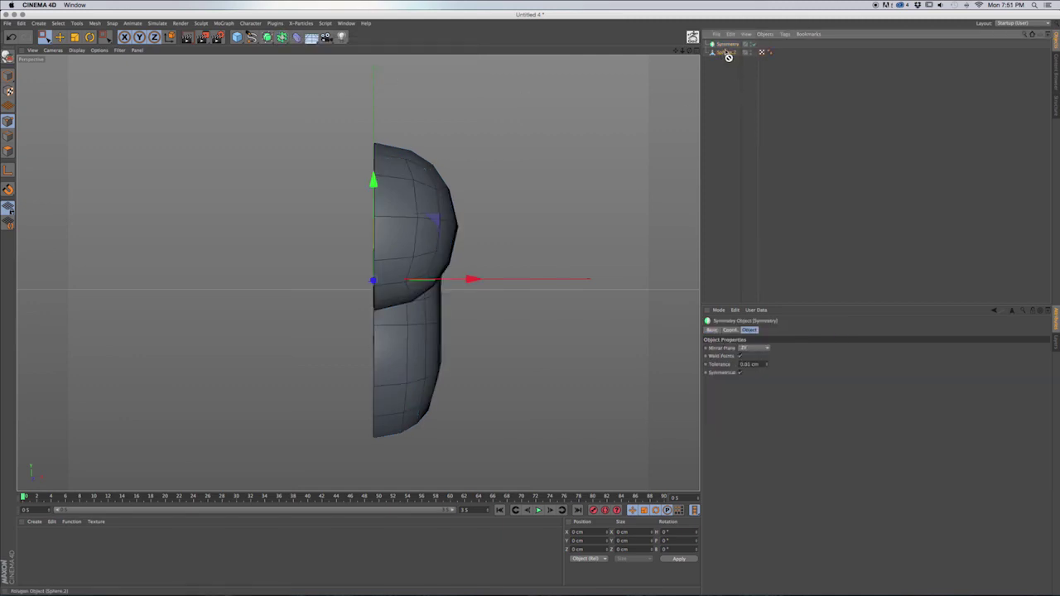
{"action": "left_click_drag", "start_coordinate": [726, 47], "coordinate": [726, 47]}
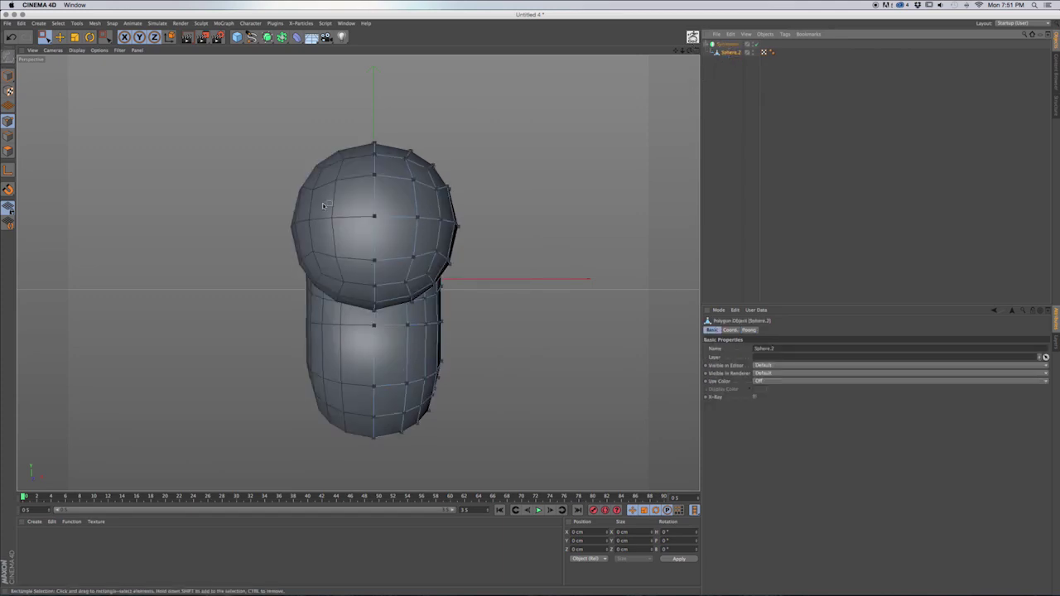
Live-select the point just right of the centre line on the upper end's front and try moving it along the X axis.
{"action": "left_click_drag", "start_coordinate": [44, 36], "coordinate": [83, 40]}
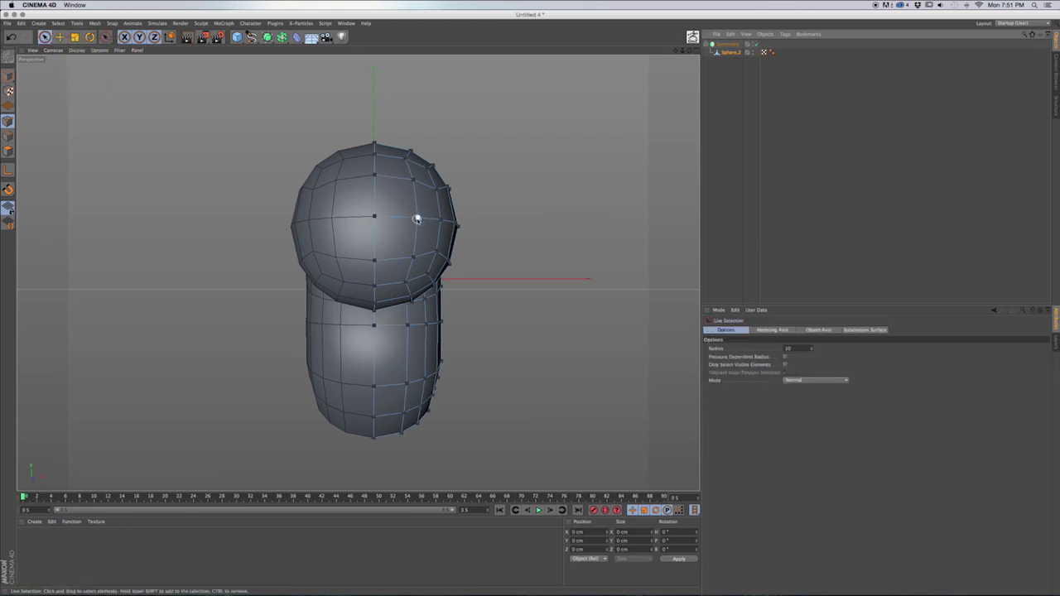
{"action": "left_click", "coordinate": [416, 218]}
{"action": "mouse_move", "coordinate": [516, 217]}
{"action": "left_mouse_down"}
{"action": "mouse_move", "coordinate": [527, 217]}
{"action": "mouse_move", "coordinate": [508, 218]}
{"action": "mouse_move", "coordinate": [518, 217]}
{"action": "left_mouse_up"}
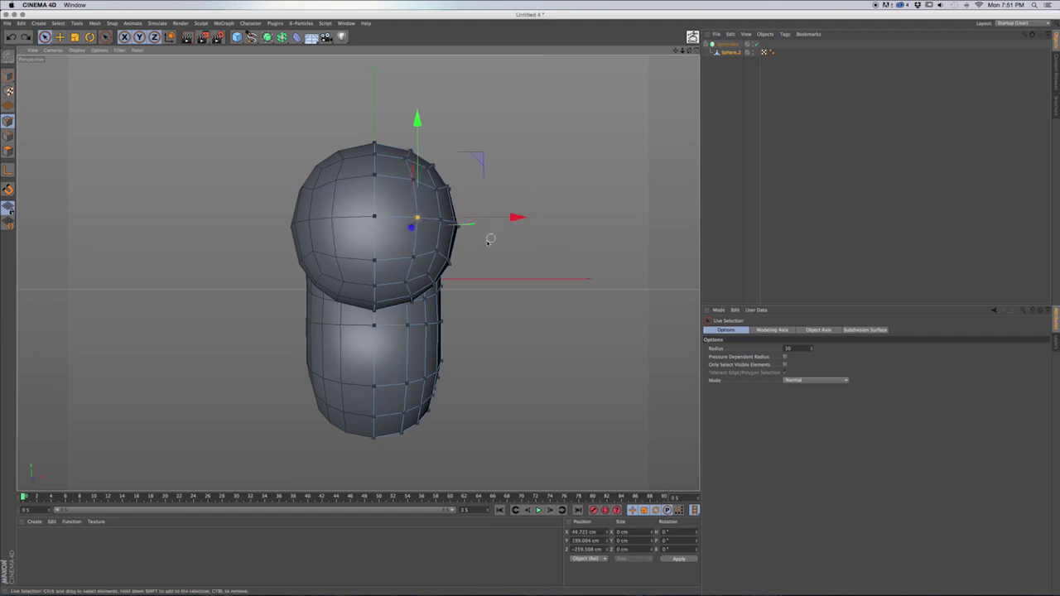
Deselect the point and set up the Brush tool in Smooth mode with a radius of about 35 cm and 2% strength.
{"action": "left_click", "coordinate": [535, 300]}
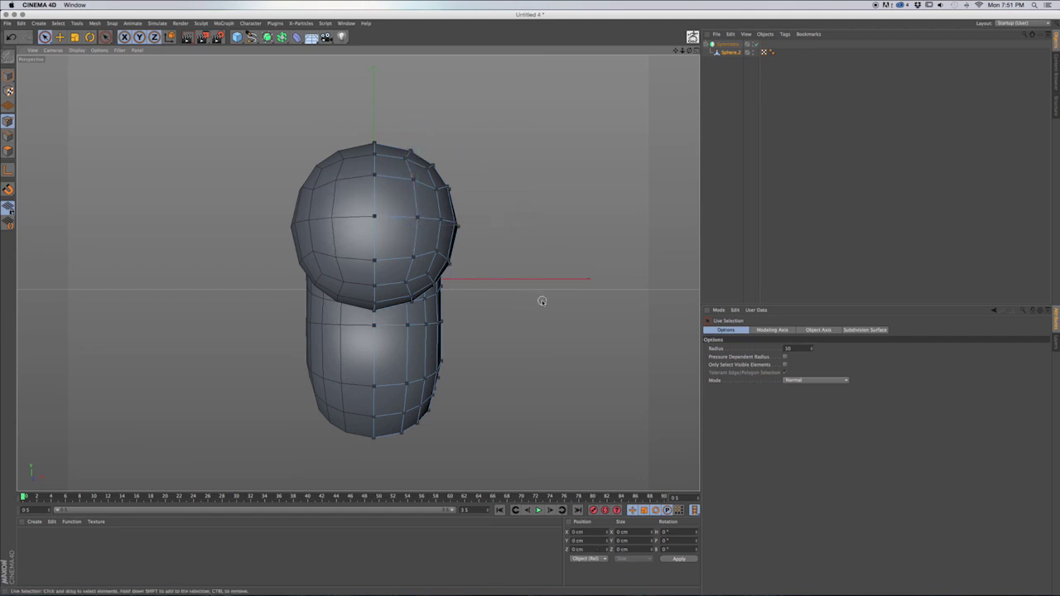
{"action": "key", "text": "m"}
{"action": "key", "text": "c"}
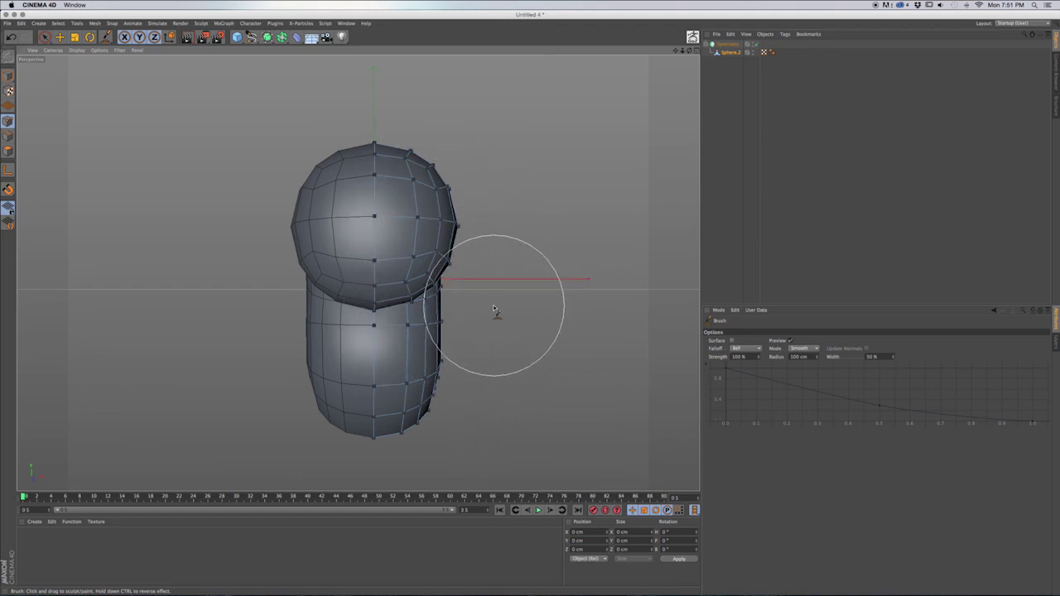
{"action": "middle_click_drag", "start_coordinate": [493, 308], "coordinate": [446, 308]}
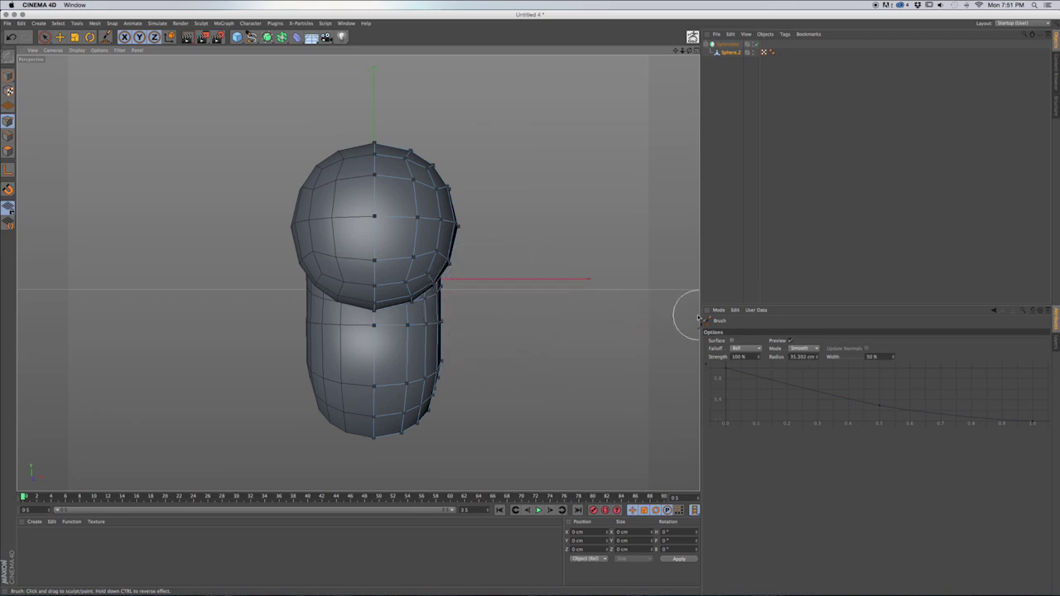
{"action": "left_click", "coordinate": [802, 349]}
{"action": "left_click", "coordinate": [800, 428]}
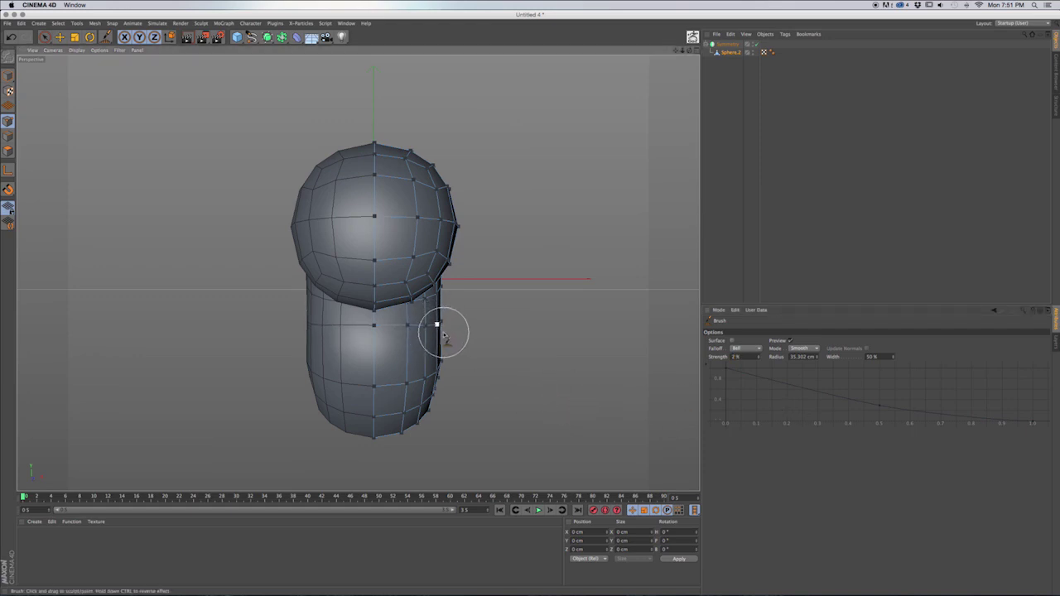
Set the brush strength to 7% and view the curved mesh from the side.
{"action": "mouse_move", "coordinate": [433, 310]}
{"action": "left_mouse_down", "text": "alt"}
{"action": "mouse_move", "coordinate": [310, 368]}
{"action": "mouse_move", "coordinate": [318, 315]}
{"action": "left_mouse_up", "text": "alt"}
{"action": "middle_click_drag", "start_coordinate": [418, 329], "coordinate": [391, 383], "text": "alt"}
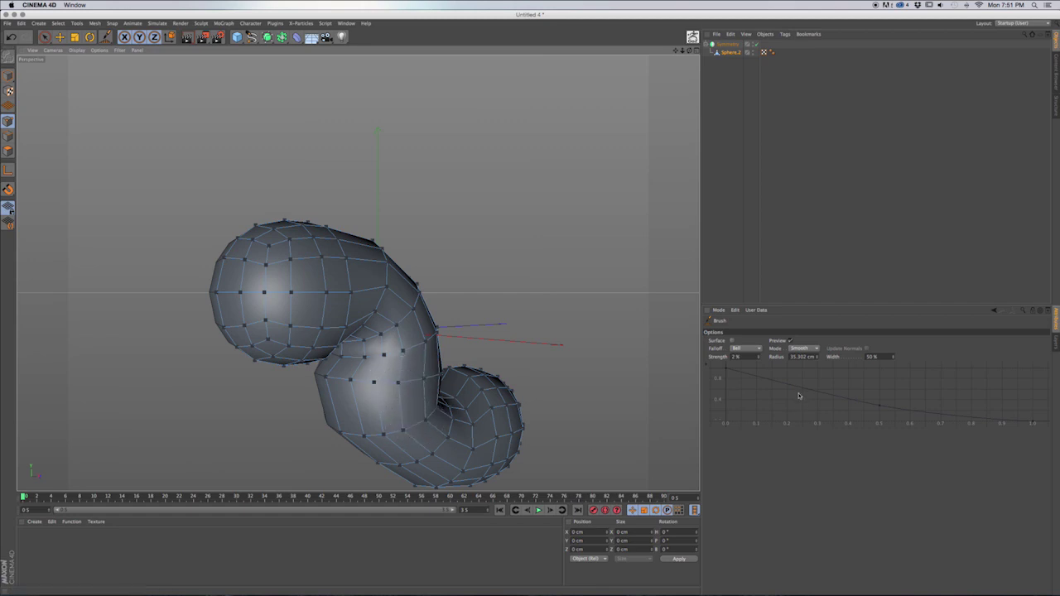
{"action": "left_click", "coordinate": [760, 356]}
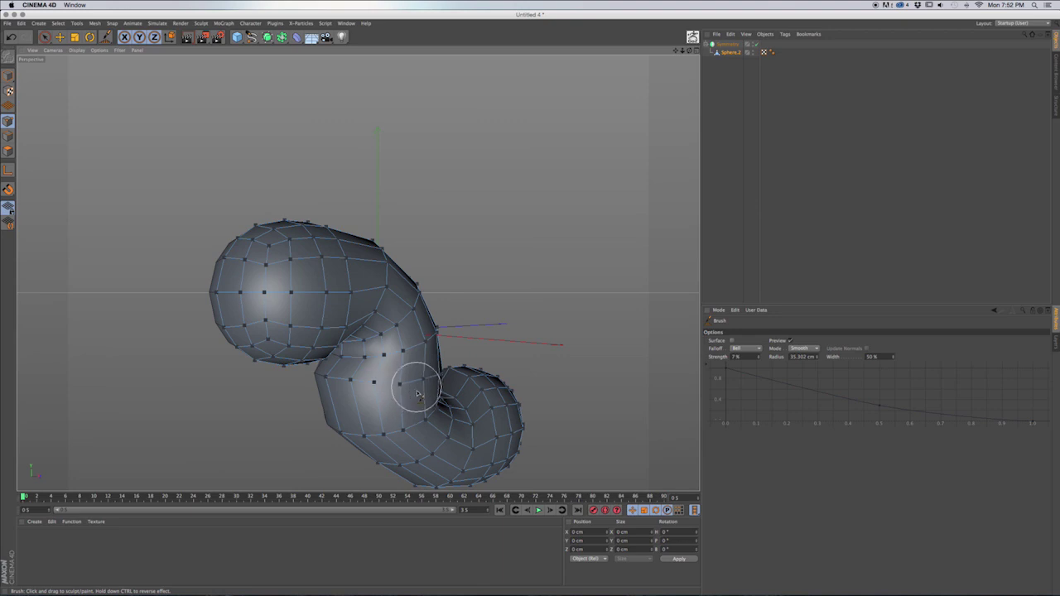
{"action": "mouse_move", "coordinate": [403, 385]}
{"action": "left_mouse_down", "text": "alt"}
{"action": "mouse_move", "coordinate": [480, 403]}
{"action": "mouse_move", "coordinate": [462, 380]}
{"action": "left_mouse_up", "text": "alt"}
{"action": "mouse_move", "coordinate": [395, 389]}
{"action": "left_mouse_down", "text": "alt"}
{"action": "mouse_move", "coordinate": [374, 350]}
{"action": "mouse_move", "coordinate": [350, 338]}
{"action": "mouse_move", "coordinate": [326, 381]}
{"action": "left_mouse_up", "text": "alt"}
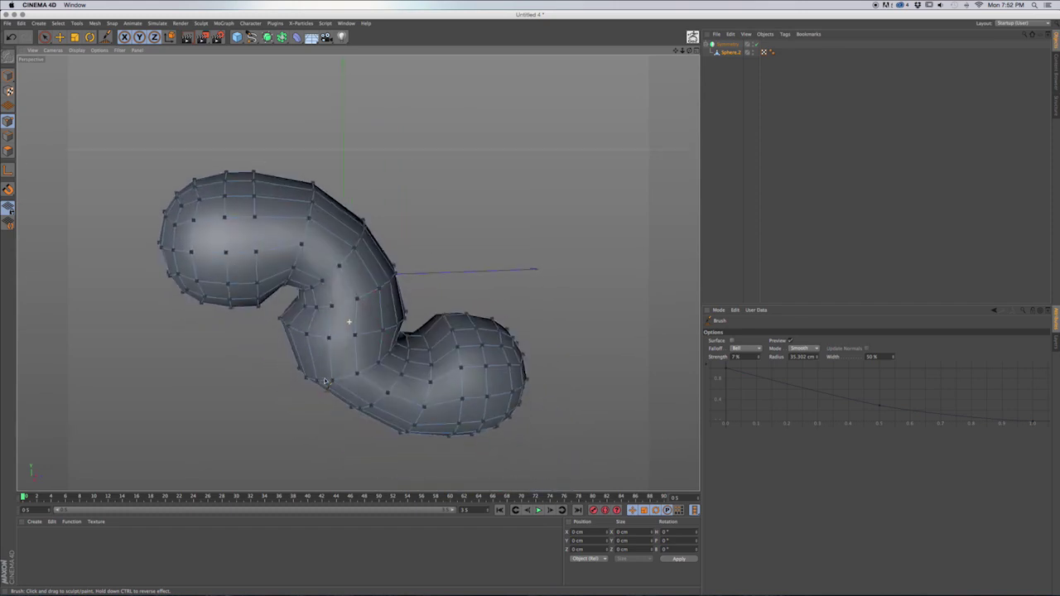
Look through the available brush modes and examine the mirrored mesh from the side and front.
{"action": "left_click", "coordinate": [803, 349]}
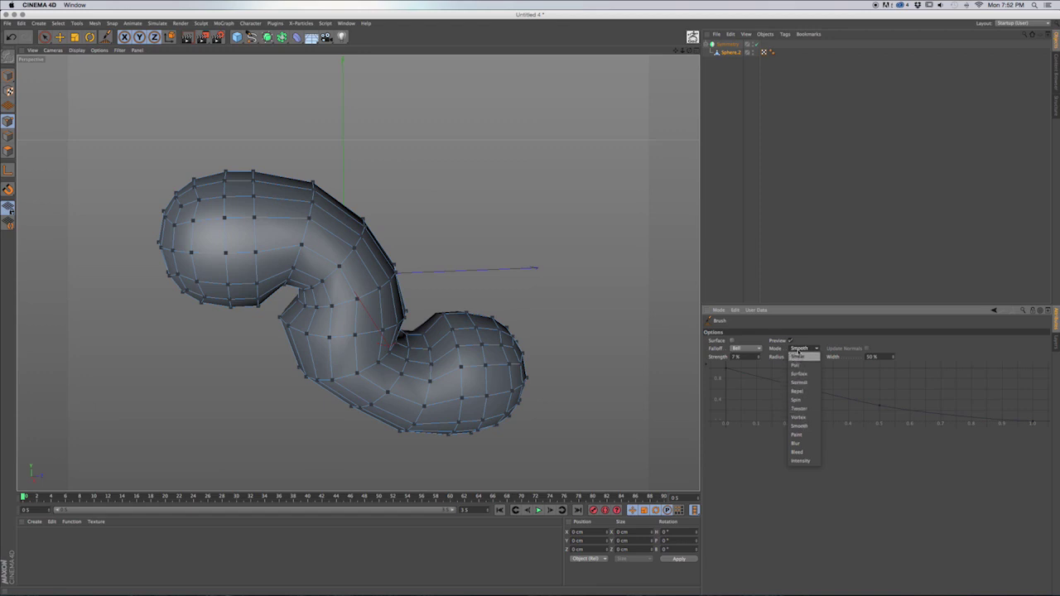
{"action": "left_click", "coordinate": [614, 315]}
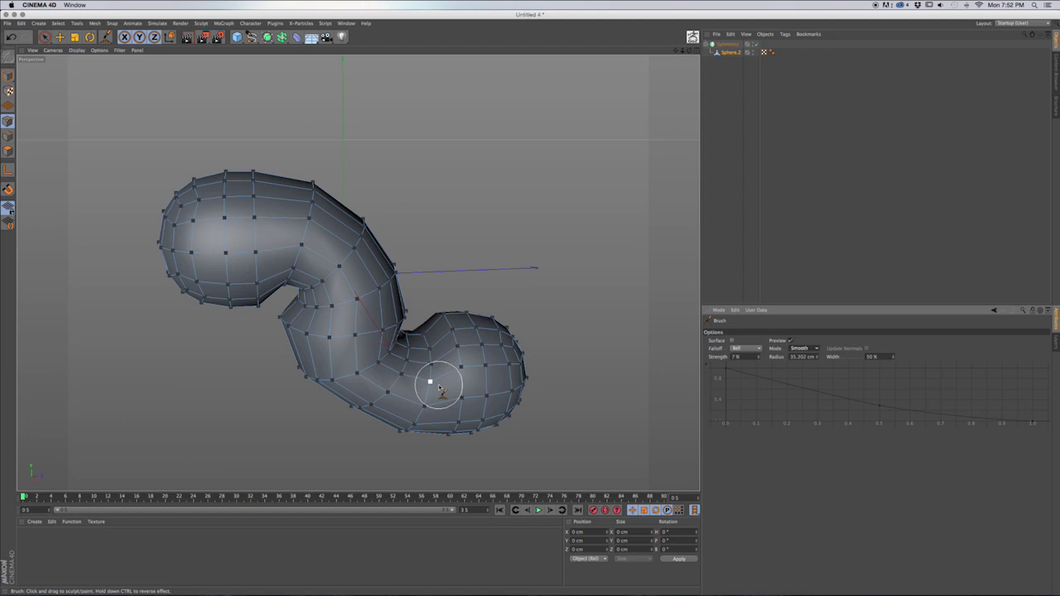
{"action": "mouse_move", "coordinate": [359, 372]}
{"action": "left_mouse_down", "text": "alt"}
{"action": "mouse_move", "coordinate": [499, 314]}
{"action": "mouse_move", "coordinate": [521, 322]}
{"action": "left_mouse_up", "text": "alt"}
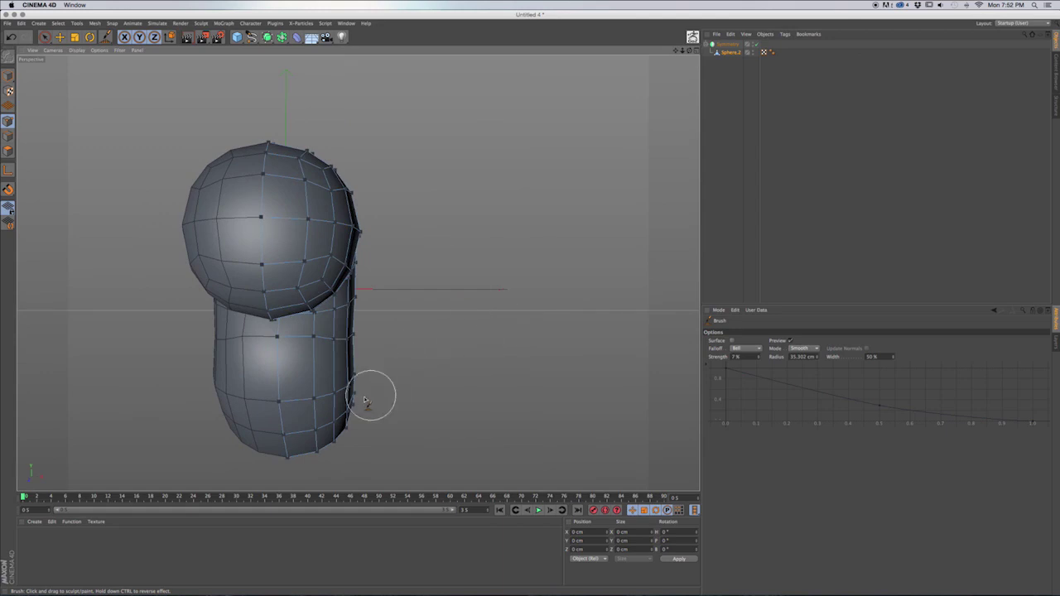
{"action": "left_click_drag", "start_coordinate": [323, 353], "coordinate": [246, 332], "text": "alt"}
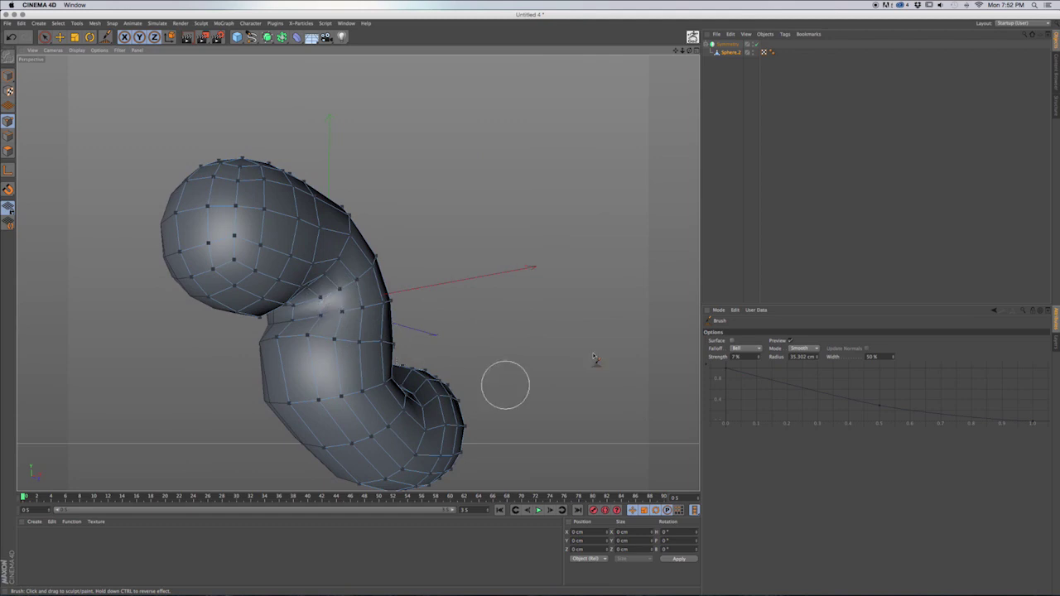
{"action": "mouse_move", "coordinate": [321, 317]}
{"action": "left_mouse_down", "text": "alt"}
{"action": "mouse_move", "coordinate": [402, 324]}
{"action": "mouse_move", "coordinate": [265, 410]}
{"action": "mouse_move", "coordinate": [412, 315]}
{"action": "mouse_move", "coordinate": [392, 341]}
{"action": "mouse_move", "coordinate": [371, 331]}
{"action": "mouse_move", "coordinate": [386, 314]}
{"action": "left_mouse_up", "text": "alt"}
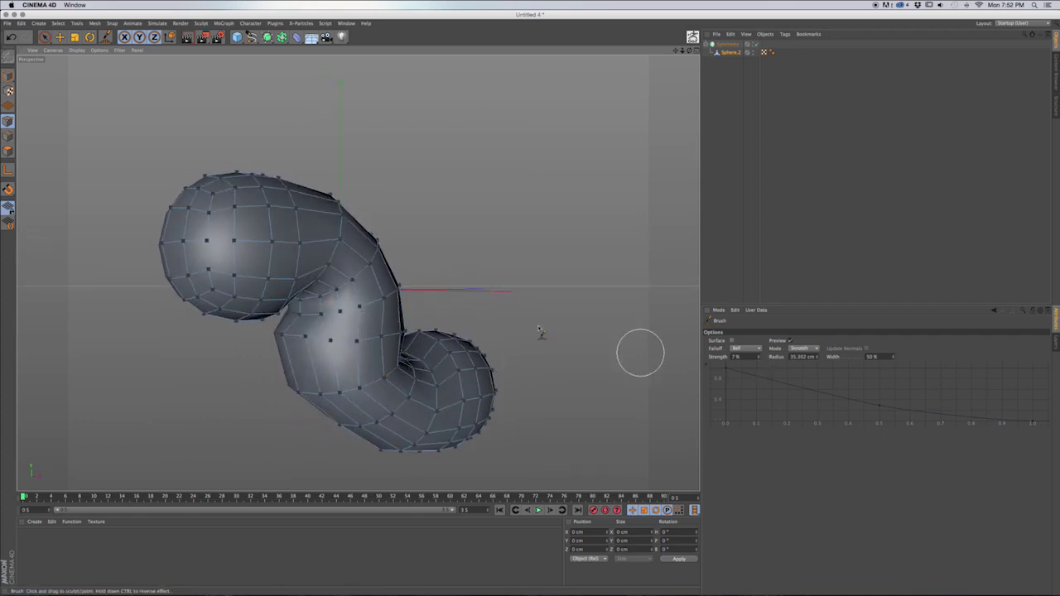
{"action": "left_click_drag", "start_coordinate": [353, 282], "coordinate": [368, 266], "text": "alt"}
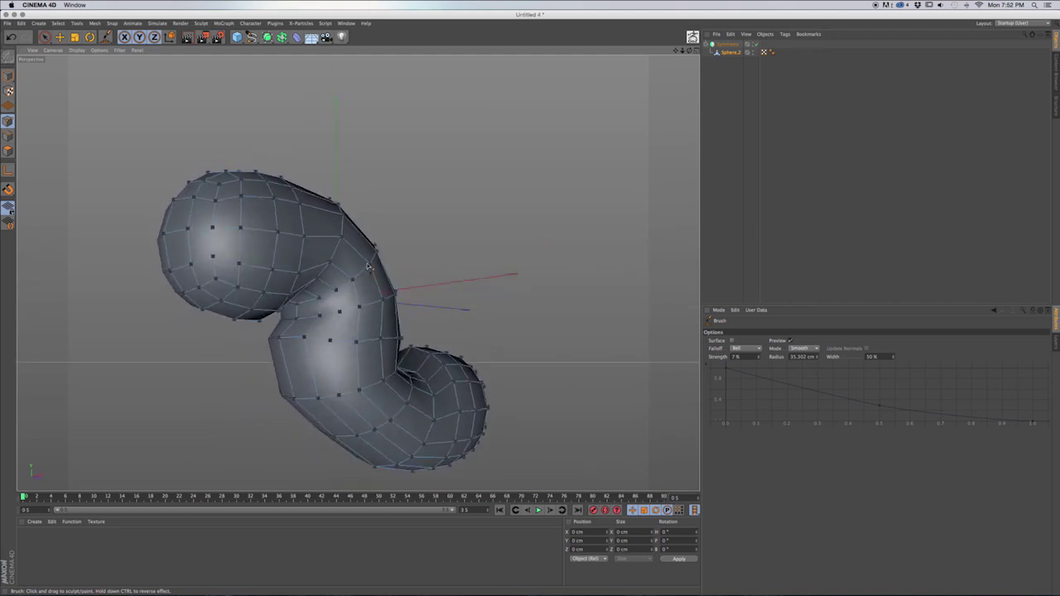
{"action": "left_click_drag", "start_coordinate": [342, 320], "coordinate": [442, 319], "text": "alt"}
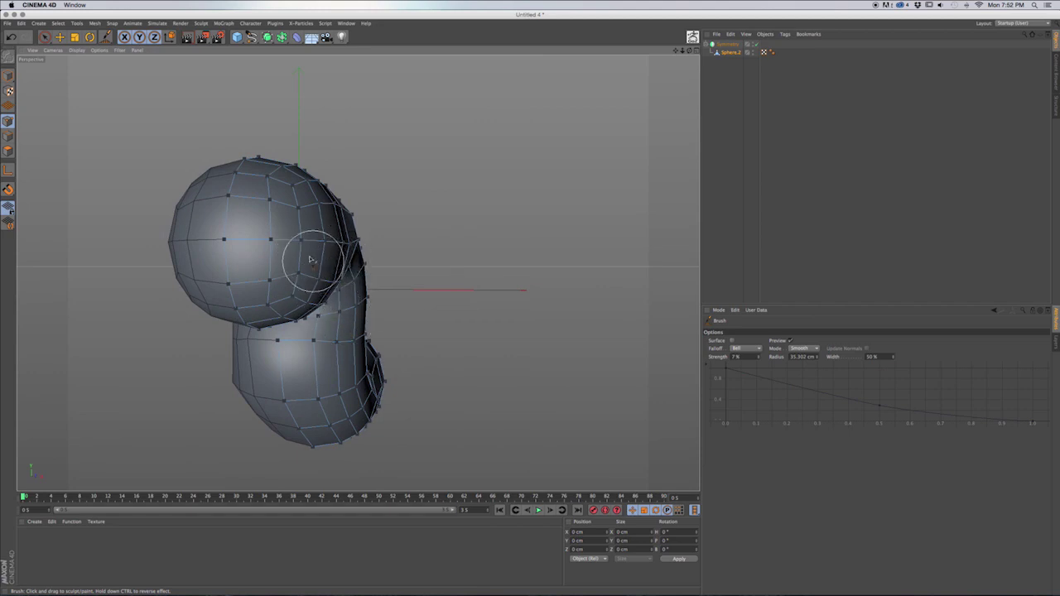
Enable the brush's Surface option and inspect the mesh's bends and centre line from several angles.
{"action": "mouse_move", "coordinate": [301, 268]}
{"action": "left_mouse_down", "text": "alt"}
{"action": "mouse_move", "coordinate": [378, 284]}
{"action": "mouse_move", "coordinate": [335, 282]}
{"action": "left_mouse_up", "text": "alt"}
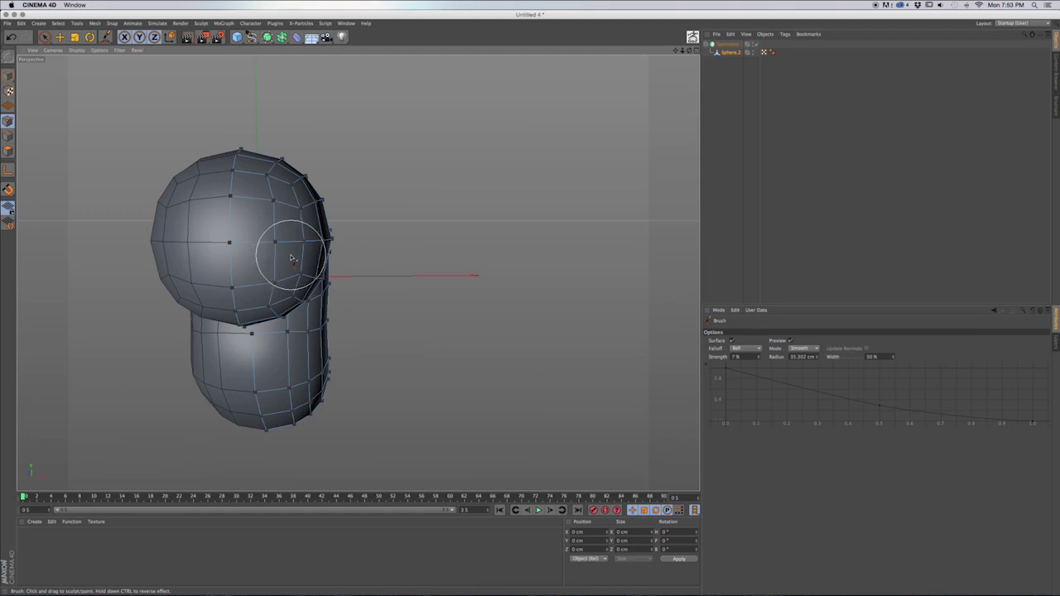
{"action": "mouse_move", "coordinate": [300, 258]}
{"action": "left_mouse_down", "text": "alt"}
{"action": "mouse_move", "coordinate": [214, 311]}
{"action": "mouse_move", "coordinate": [240, 306]}
{"action": "left_mouse_up", "text": "alt"}
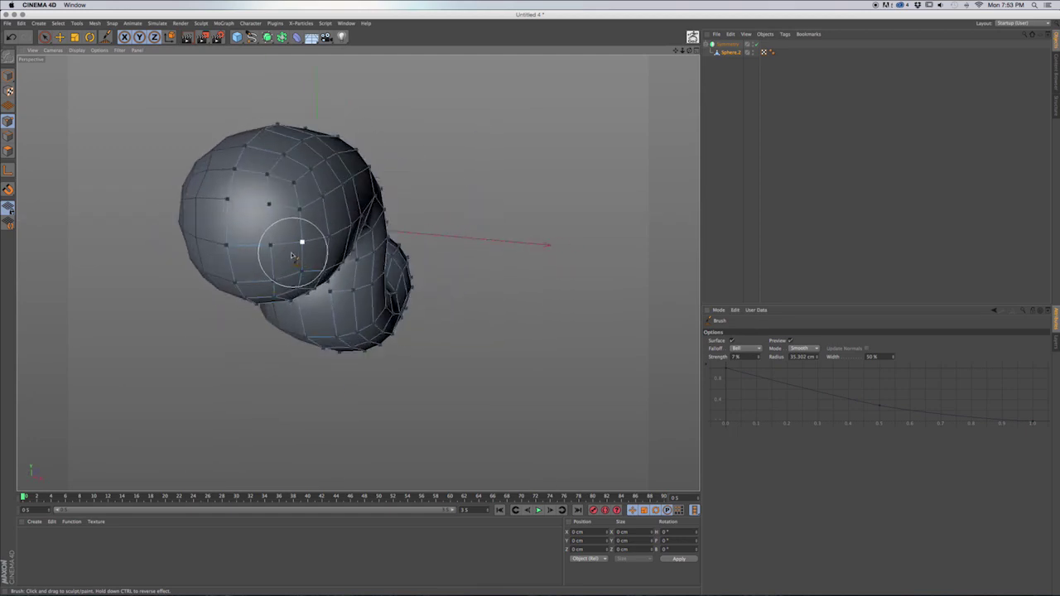
{"action": "left_click_drag", "start_coordinate": [331, 237], "coordinate": [112, 251], "text": "alt"}
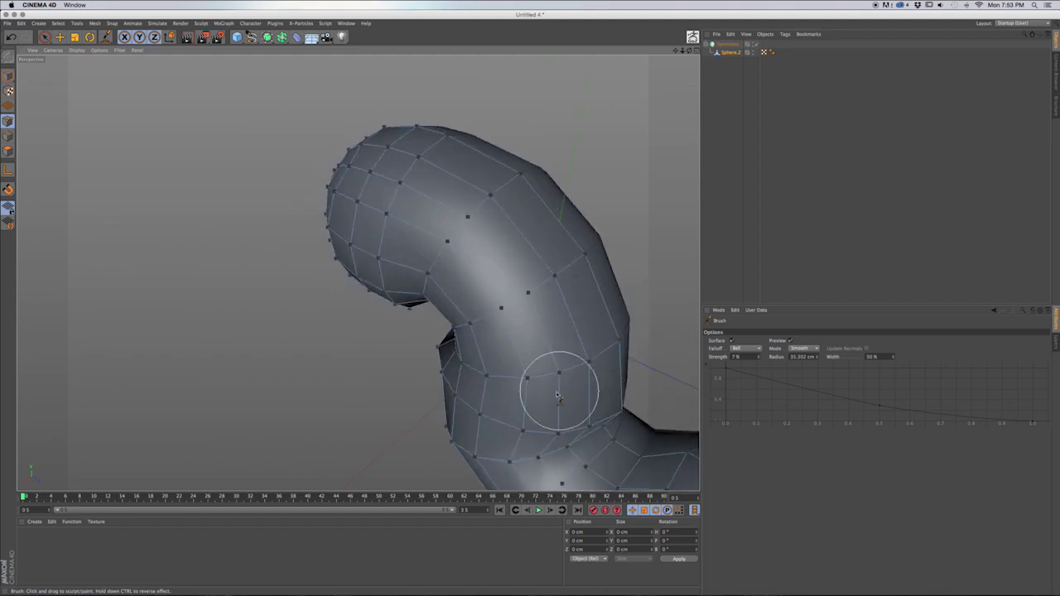
{"action": "mouse_move", "coordinate": [539, 334]}
{"action": "left_mouse_down", "text": "alt"}
{"action": "mouse_move", "coordinate": [610, 292]}
{"action": "mouse_move", "coordinate": [664, 279]}
{"action": "mouse_move", "coordinate": [640, 279]}
{"action": "left_mouse_up", "text": "alt"}
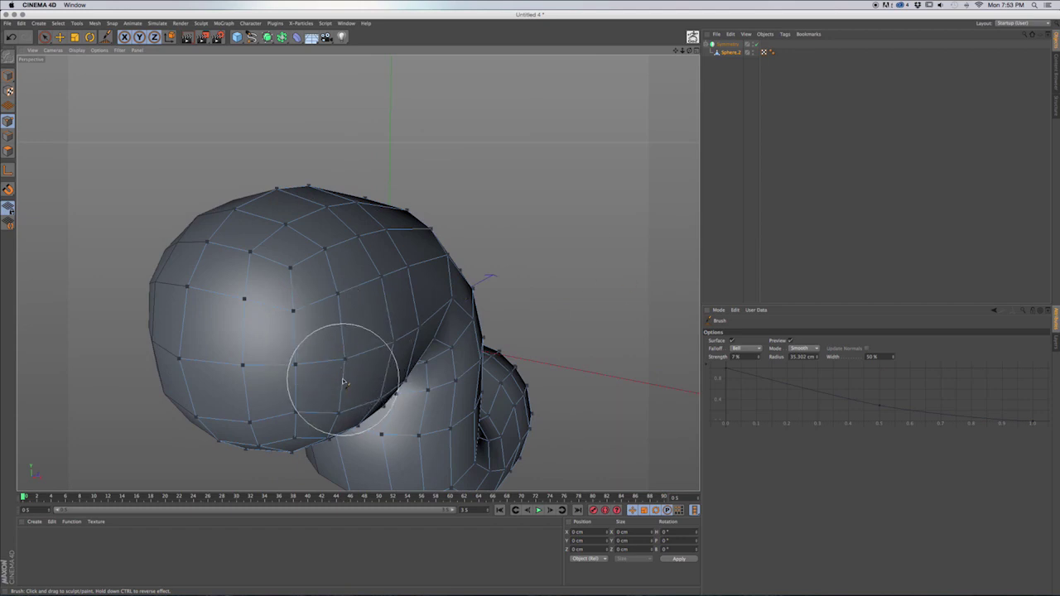
{"action": "left_click_drag", "start_coordinate": [342, 367], "coordinate": [313, 298], "text": "alt"}
{"action": "mouse_move", "coordinate": [414, 279]}
{"action": "left_mouse_down", "text": "alt"}
{"action": "mouse_move", "coordinate": [442, 284]}
{"action": "mouse_move", "coordinate": [438, 303]}
{"action": "left_mouse_up", "text": "alt"}
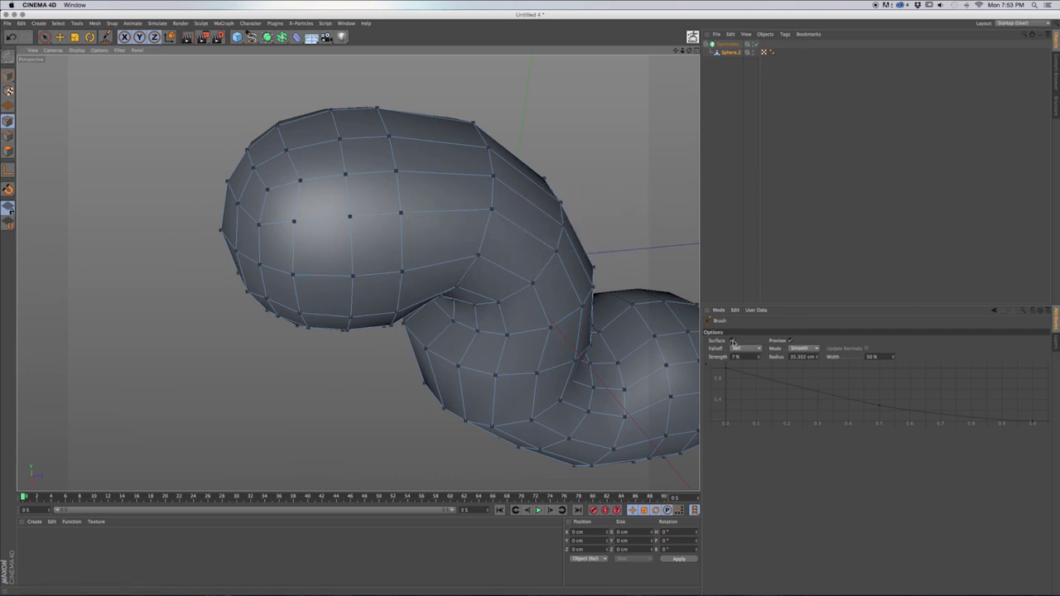
{"action": "left_click_drag", "start_coordinate": [397, 272], "coordinate": [496, 226], "text": "alt"}
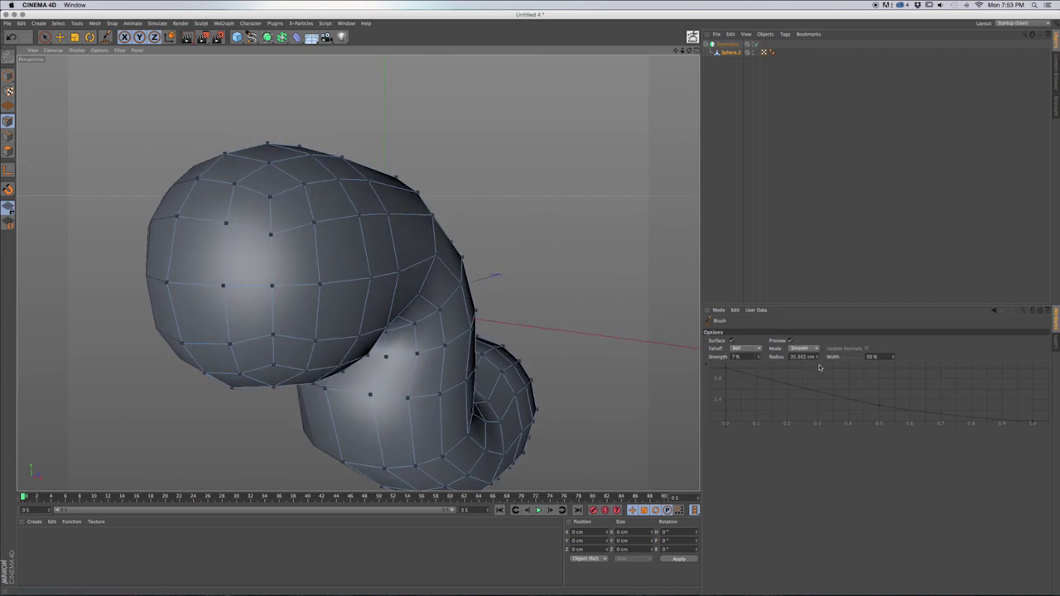
{"action": "left_click_drag", "start_coordinate": [300, 310], "coordinate": [379, 307], "text": "alt"}
{"action": "scroll", "coordinate": [277, 333], "scroll_direction": "down", "scroll_amount": 2}
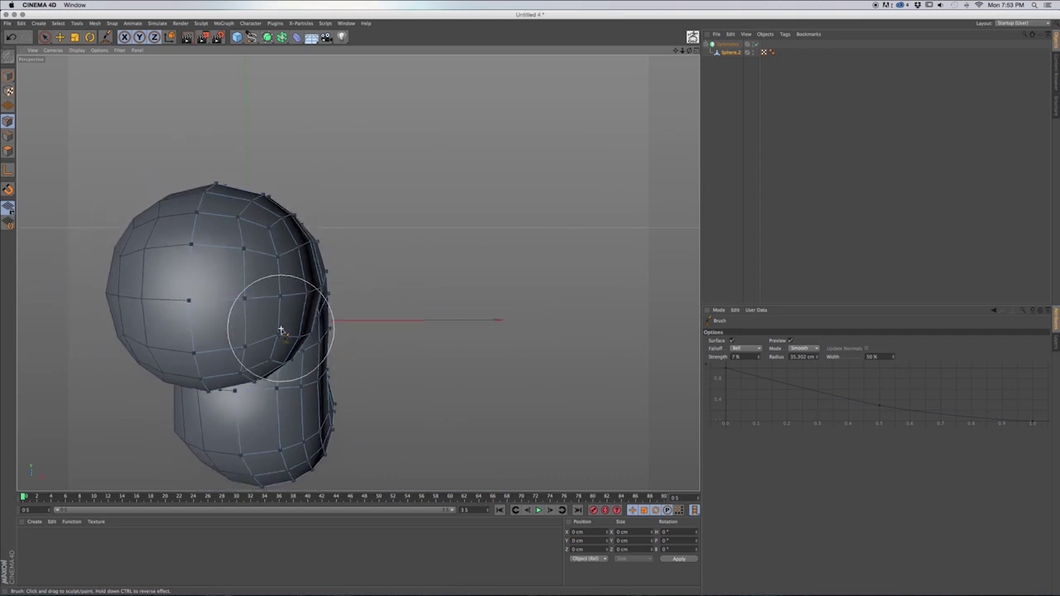
{"action": "scroll", "coordinate": [276, 334], "scroll_direction": "down", "scroll_amount": 2}
{"action": "left_click_drag", "start_coordinate": [279, 331], "coordinate": [183, 303], "text": "alt"}
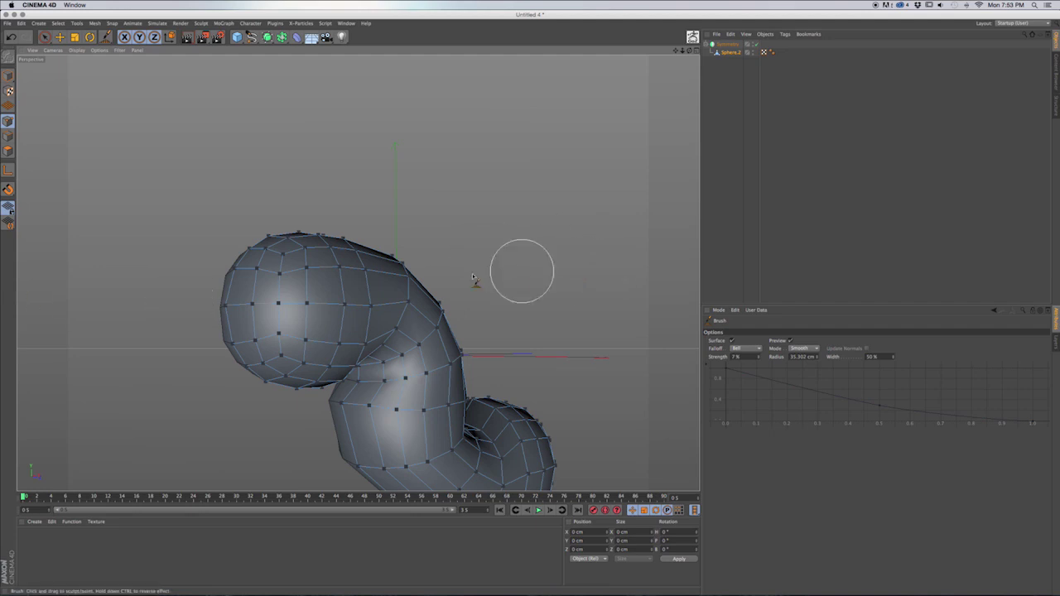
{"action": "left_click_drag", "start_coordinate": [397, 330], "coordinate": [438, 359], "text": "alt"}
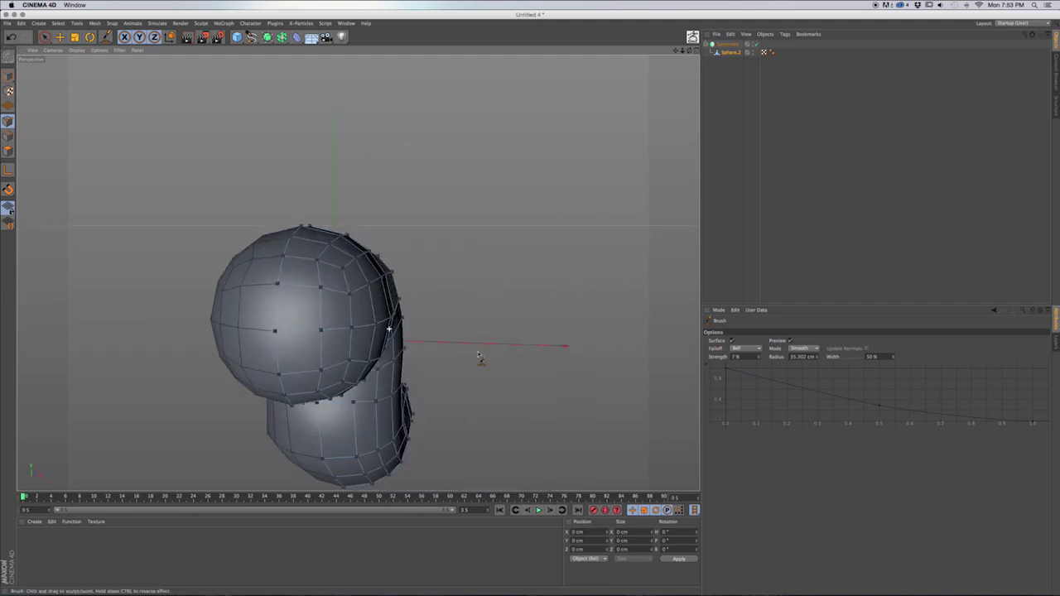
{"action": "left_click_drag", "start_coordinate": [332, 368], "coordinate": [351, 325], "text": "alt"}
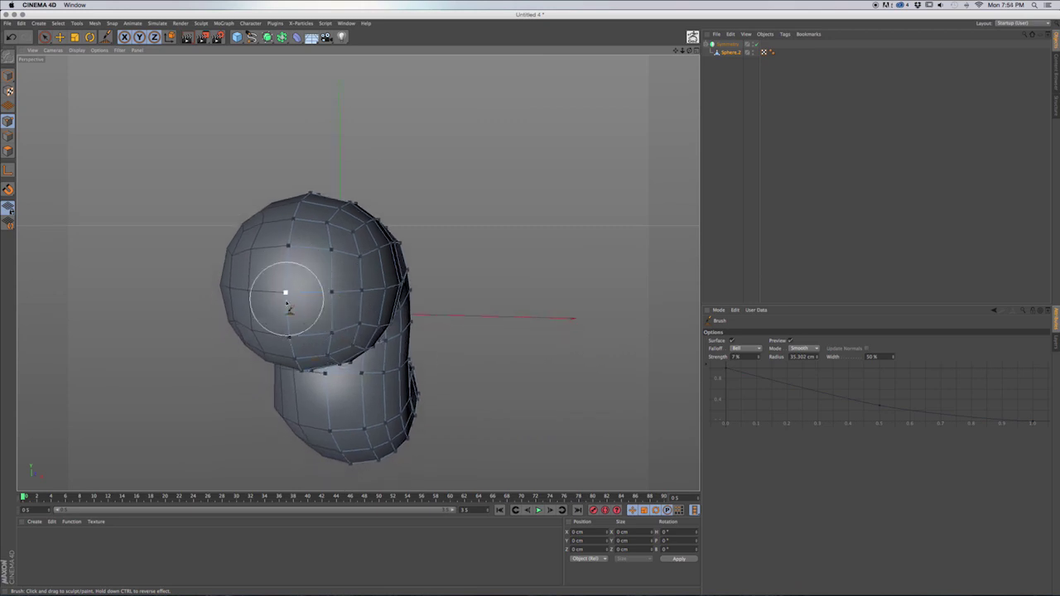
{"action": "left_click_drag", "start_coordinate": [296, 316], "coordinate": [330, 314], "text": "alt"}
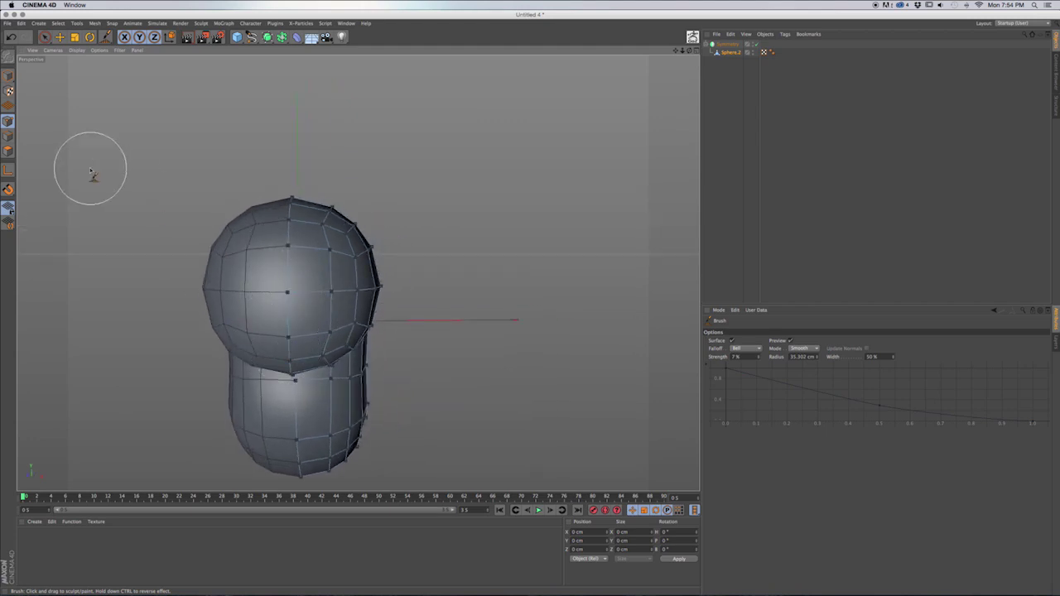
Live-select the centre-line point on the upper end's front, move it along X to about 4.7 cm, and inspect the seam there.
{"action": "left_click", "coordinate": [44, 36]}
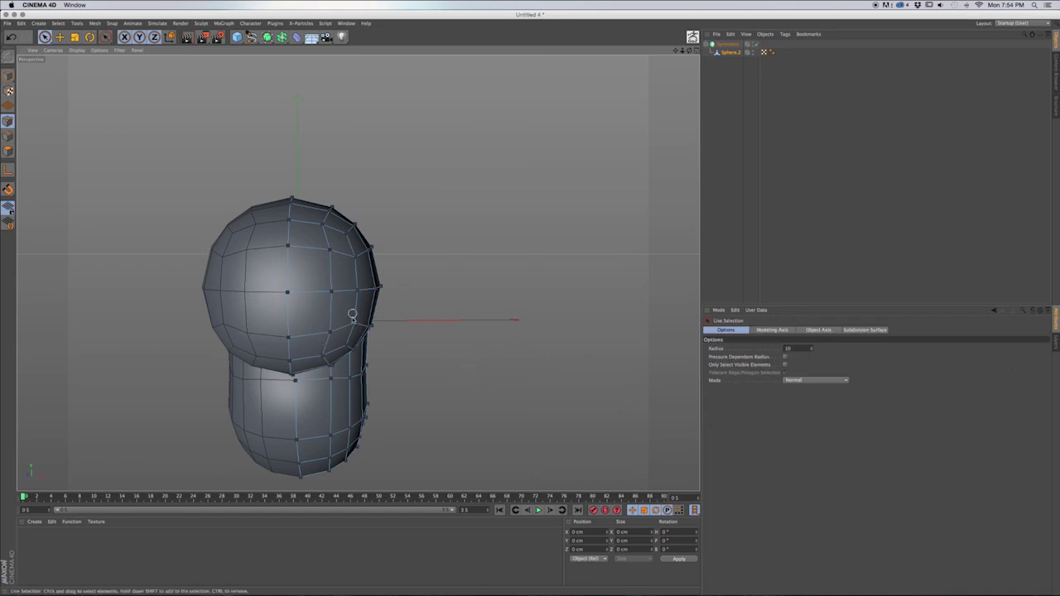
{"action": "left_click", "coordinate": [287, 293]}
{"action": "left_click_drag", "start_coordinate": [384, 293], "coordinate": [389, 293]}
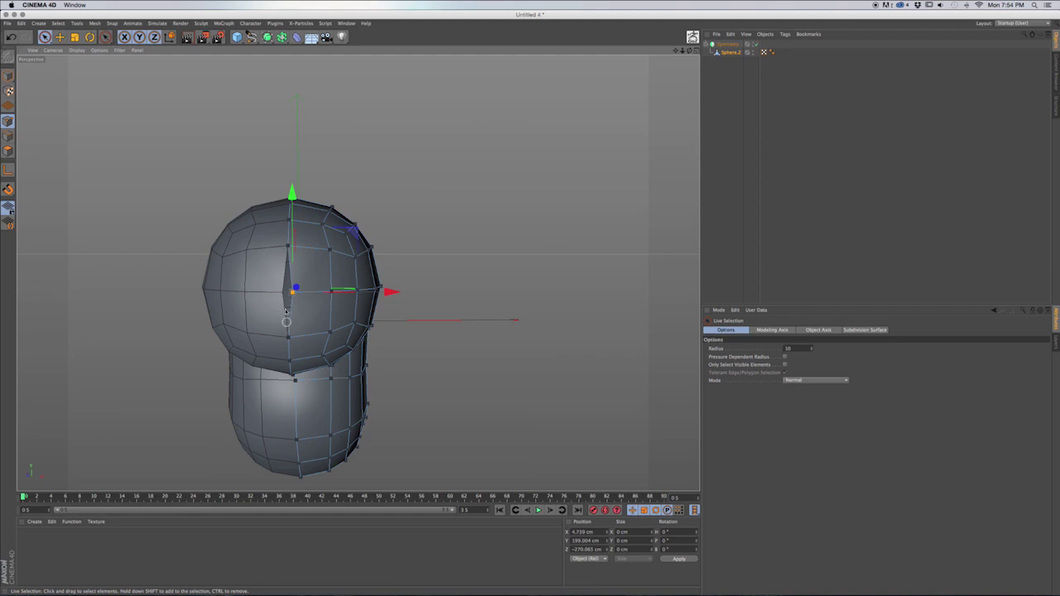
{"action": "scroll", "coordinate": [286, 306], "scroll_direction": "up", "scroll_amount": 10}
{"action": "scroll", "coordinate": [287, 305], "scroll_direction": "down", "scroll_amount": 5}
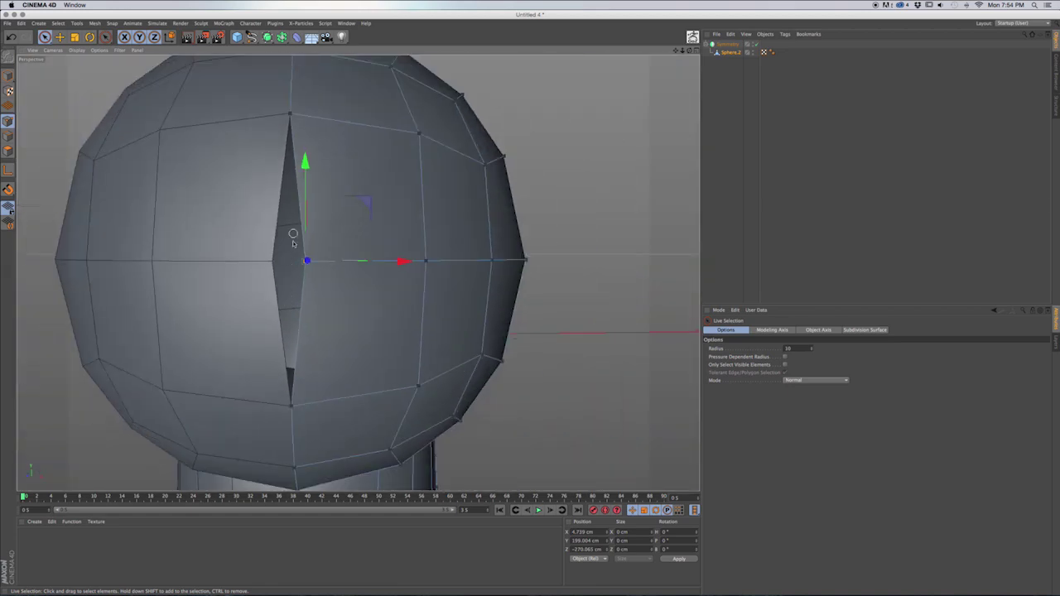
{"action": "left_click_drag", "start_coordinate": [328, 284], "coordinate": [309, 304], "text": "alt"}
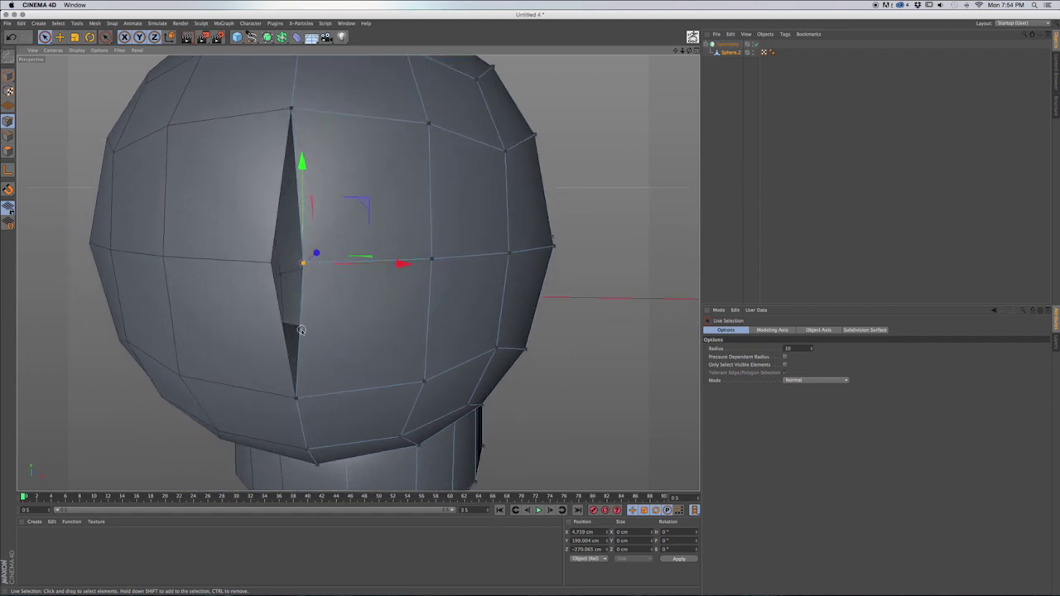
{"action": "left_click_drag", "start_coordinate": [337, 328], "coordinate": [364, 322], "text": "alt"}
{"action": "scroll", "coordinate": [361, 323], "scroll_direction": "down", "scroll_amount": 5}
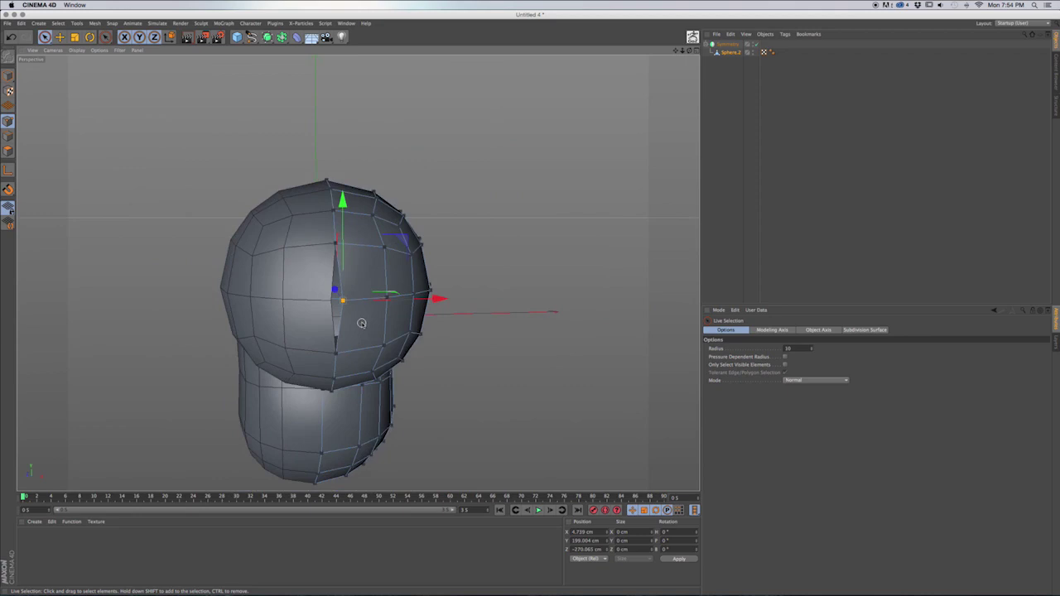
Rectangle-select all points along the mesh's centre line in the front view and check the selection in perspective.
{"action": "key", "text": "F4"}
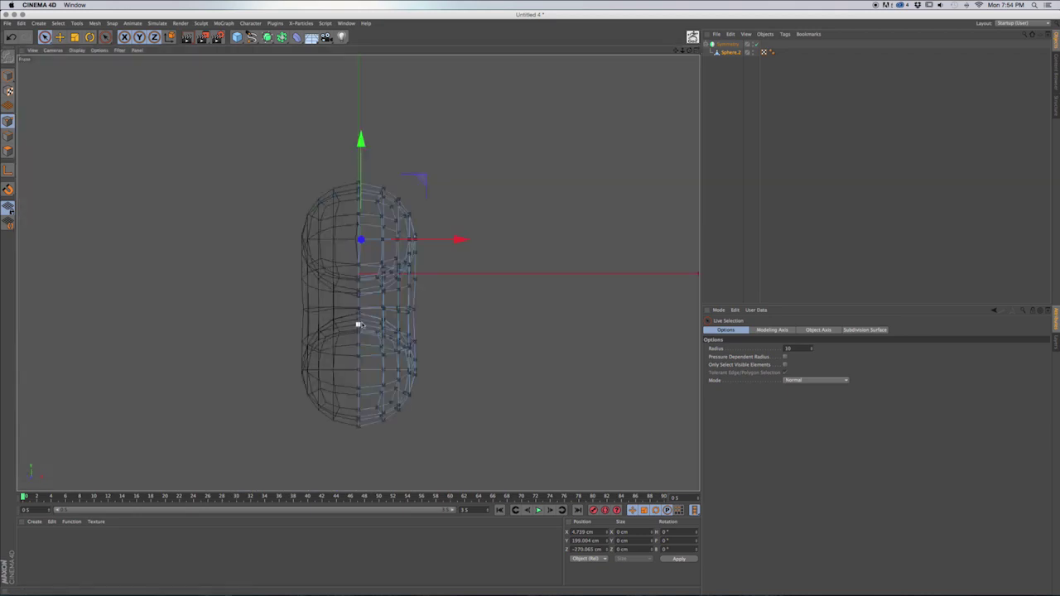
{"action": "left_click_drag", "start_coordinate": [44, 36], "coordinate": [73, 67]}
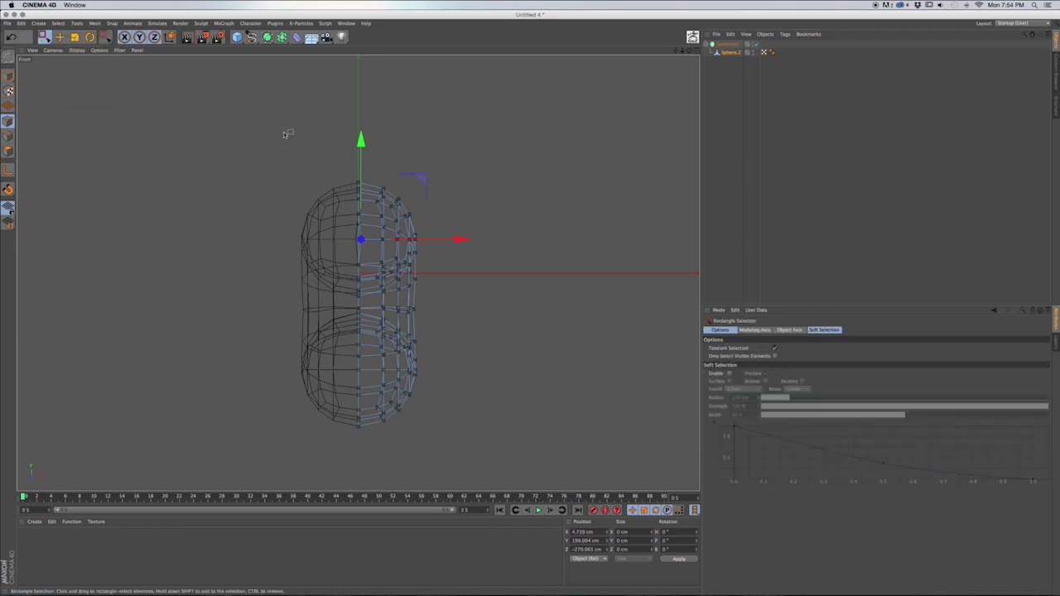
{"action": "left_click_drag", "start_coordinate": [272, 125], "coordinate": [361, 455]}
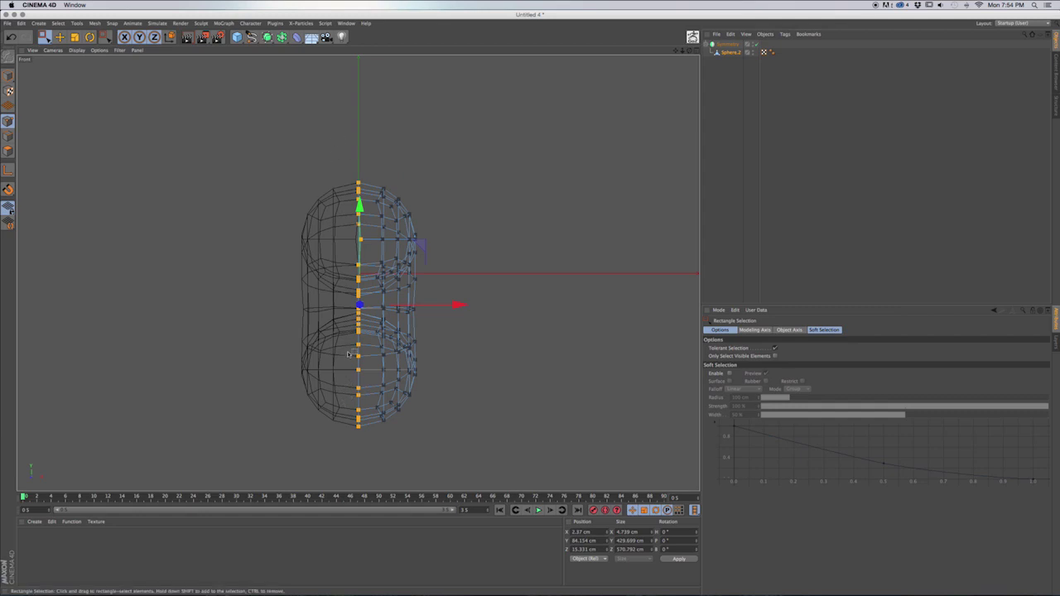
{"action": "key", "text": "F1"}
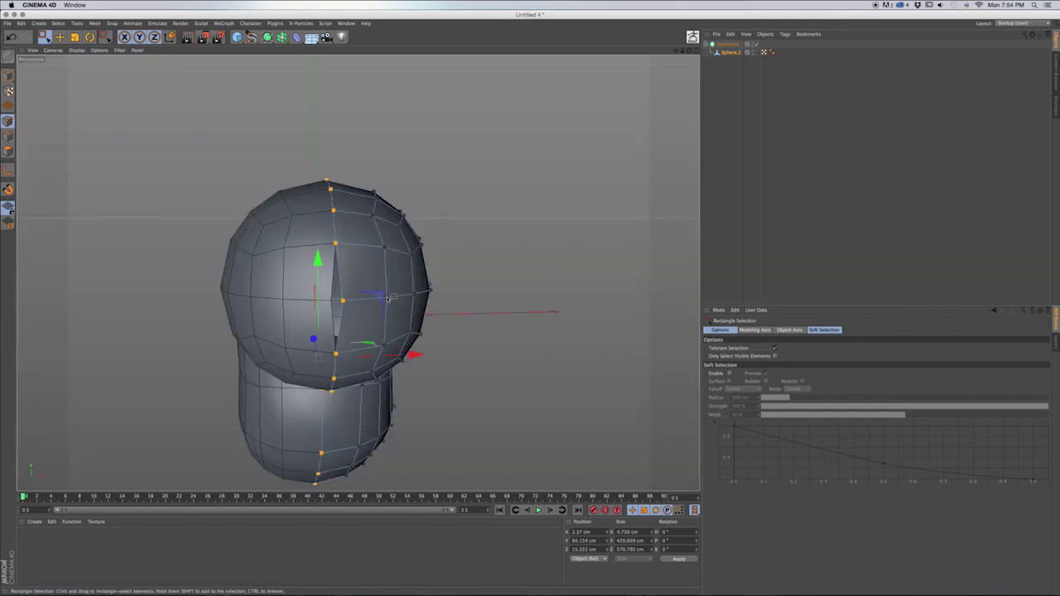
{"action": "mouse_move", "coordinate": [385, 263]}
{"action": "left_mouse_down", "text": "alt"}
{"action": "mouse_move", "coordinate": [263, 298]}
{"action": "mouse_move", "coordinate": [227, 399]}
{"action": "mouse_move", "coordinate": [183, 337]}
{"action": "mouse_move", "coordinate": [142, 321]}
{"action": "mouse_move", "coordinate": [632, 396]}
{"action": "mouse_move", "coordinate": [619, 352]}
{"action": "mouse_move", "coordinate": [522, 215]}
{"action": "mouse_move", "coordinate": [660, 269]}
{"action": "mouse_move", "coordinate": [357, 272]}
{"action": "mouse_move", "coordinate": [464, 238]}
{"action": "mouse_move", "coordinate": [431, 217]}
{"action": "left_mouse_up", "text": "alt"}
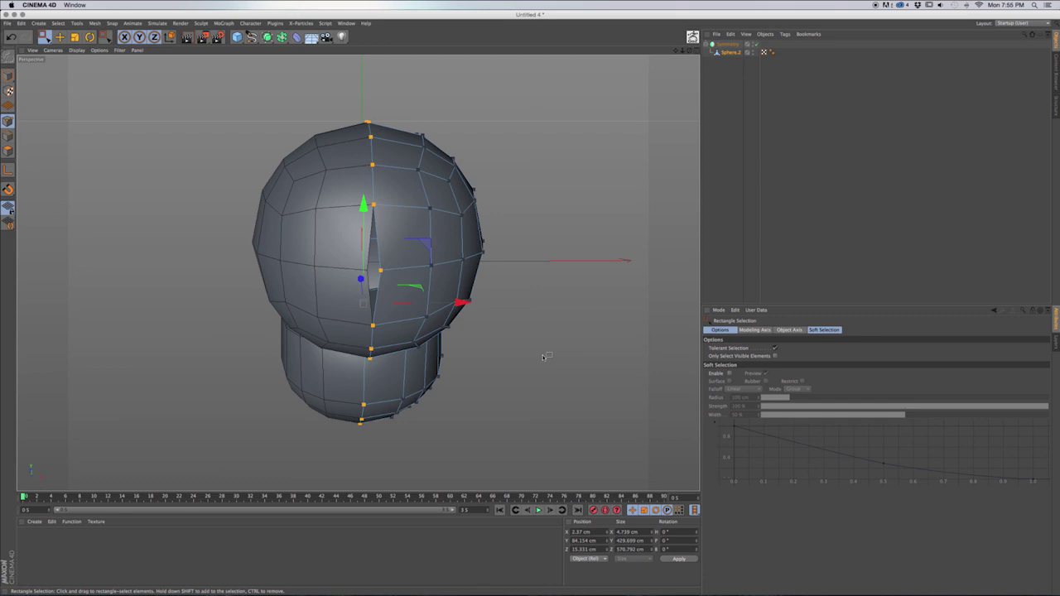
Set the selected centre-line points' X value to 0 cm in World coordinates and inspect the closed seam from the front.
{"action": "key", "text": "m"}
{"action": "key", "text": "u"}
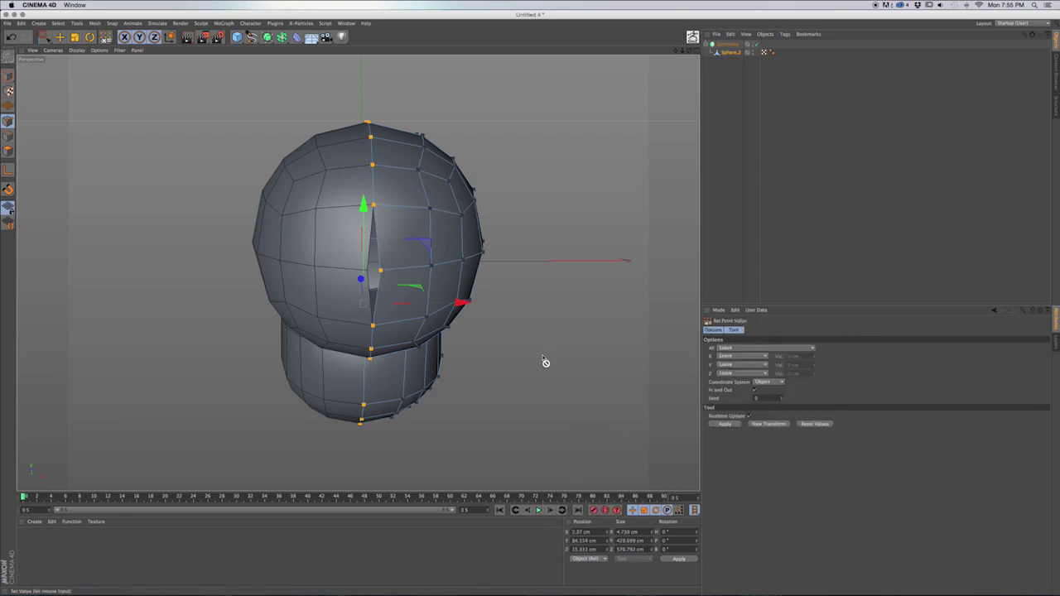
{"action": "left_click", "coordinate": [732, 358]}
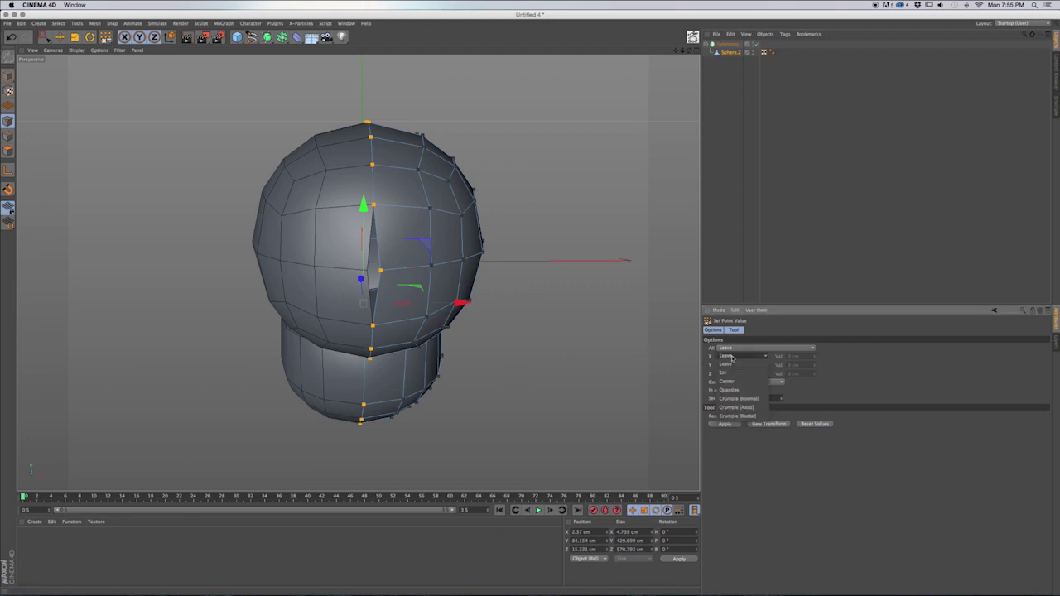
{"action": "left_click", "coordinate": [732, 372]}
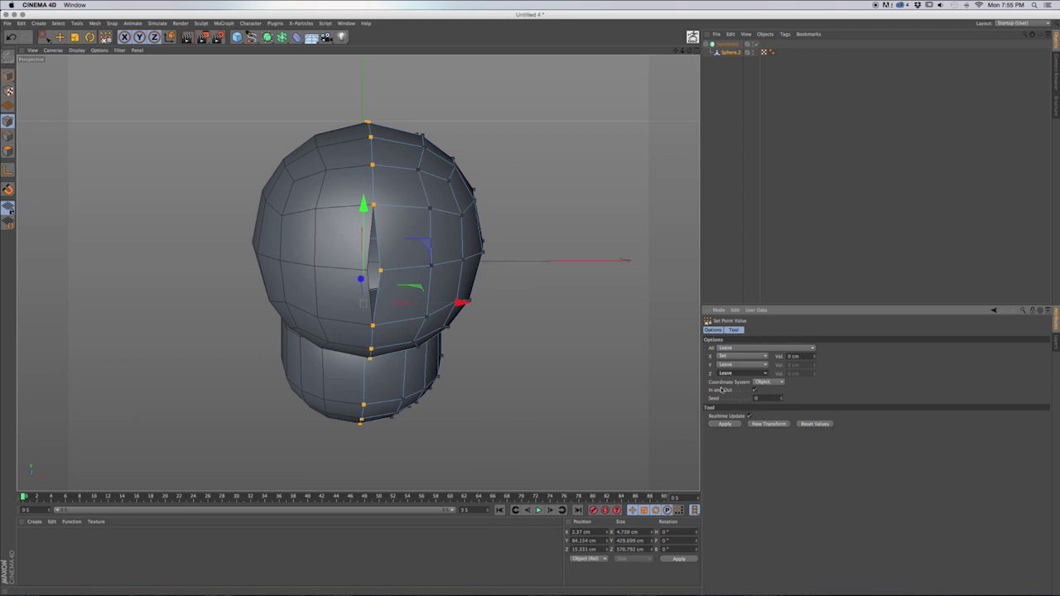
{"action": "left_click", "coordinate": [766, 384]}
{"action": "left_click", "coordinate": [768, 396]}
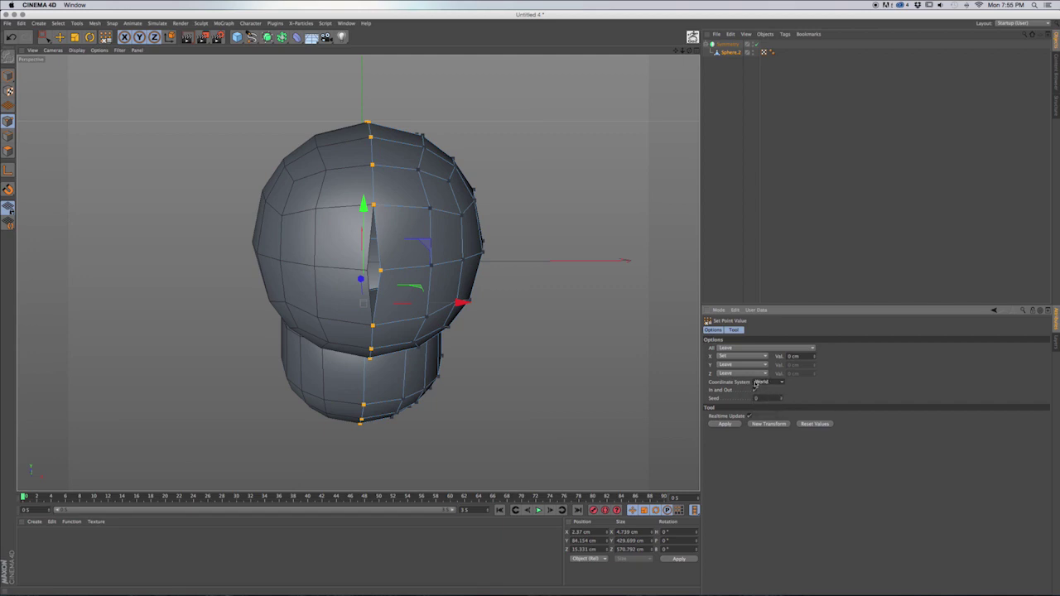
{"action": "left_click", "coordinate": [725, 425]}
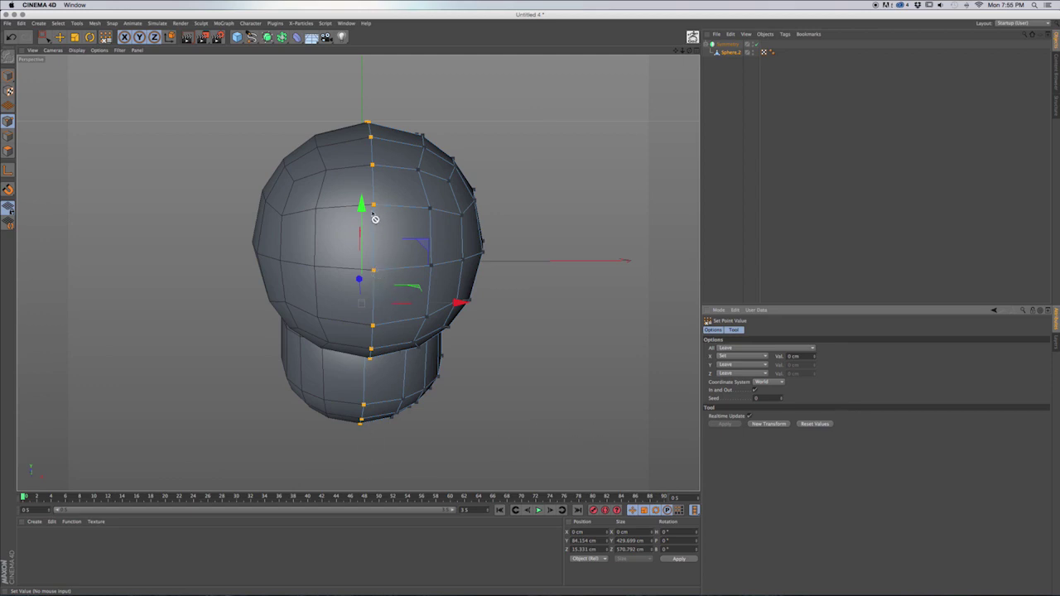
{"action": "mouse_move", "coordinate": [371, 280]}
{"action": "left_mouse_down", "text": "alt"}
{"action": "mouse_move", "coordinate": [338, 355]}
{"action": "mouse_move", "coordinate": [355, 287]}
{"action": "mouse_move", "coordinate": [370, 293]}
{"action": "mouse_move", "coordinate": [331, 316]}
{"action": "mouse_move", "coordinate": [373, 188]}
{"action": "left_mouse_up", "text": "alt"}
{"action": "left_click_drag", "start_coordinate": [395, 246], "coordinate": [417, 189], "text": "alt"}
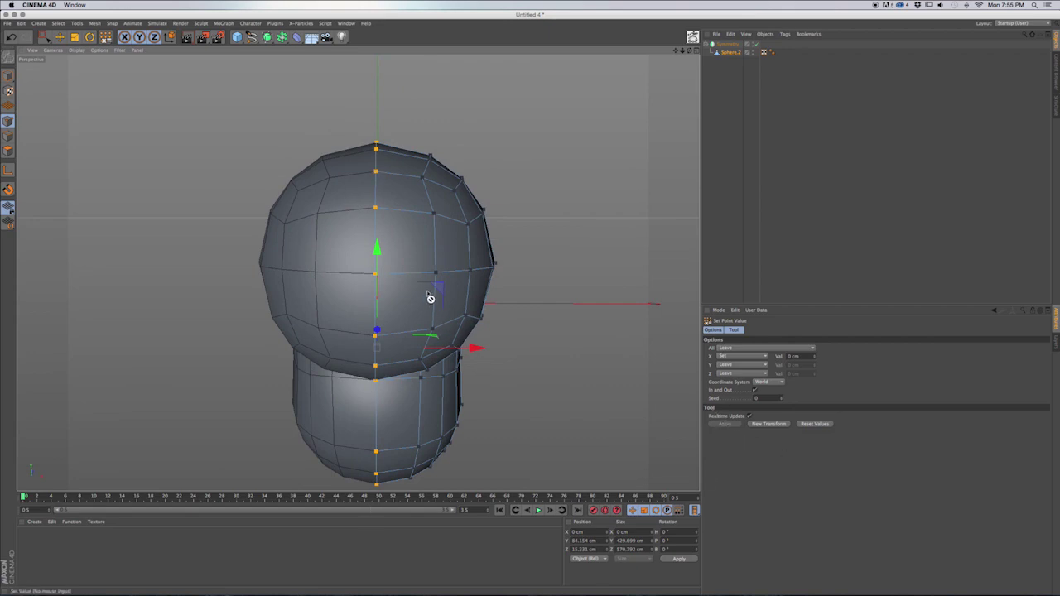
{"action": "left_click_drag", "start_coordinate": [431, 310], "coordinate": [454, 290], "text": "alt"}
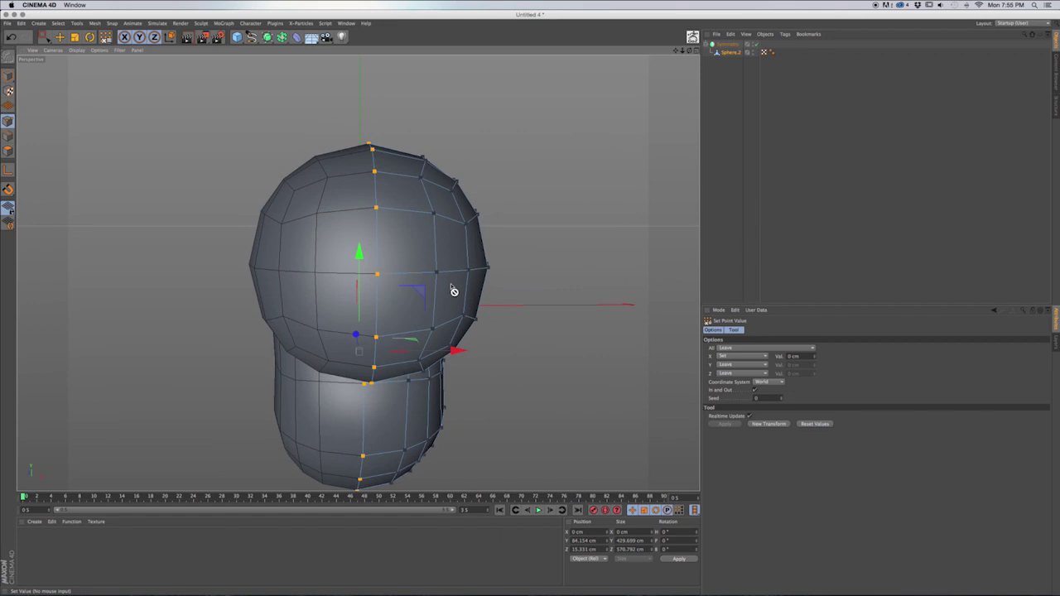
{"action": "left_click_drag", "start_coordinate": [405, 306], "coordinate": [409, 314], "text": "alt"}
Undo the centre-line edits, the Symmetry object and the half deletion to restore the complete curved mesh.
{"action": "key", "text": "super+z"}
{"action": "key", "text": "super+z"}
{"action": "key", "text": "super+z"}
{"action": "key", "text": "super+z"}
{"action": "key", "text": "super+z"}
{"action": "key", "text": "super+z"}
{"action": "key", "text": "super+z"}
{"action": "key", "text": "super+z"}
{"action": "key", "text": "super+z"}
{"action": "key", "text": "super+z"}
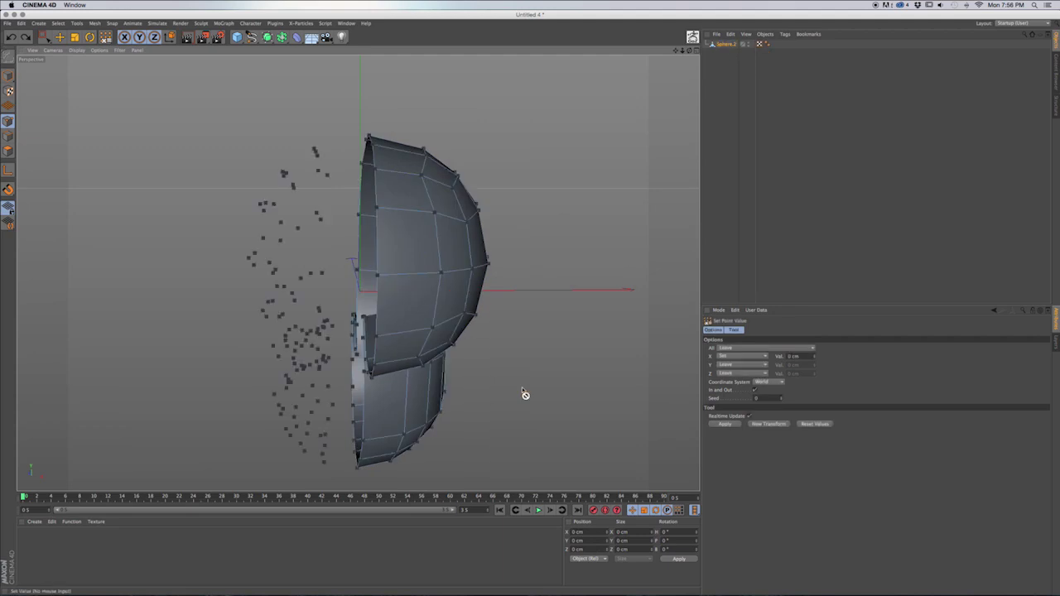
{"action": "key", "text": "super+z"}
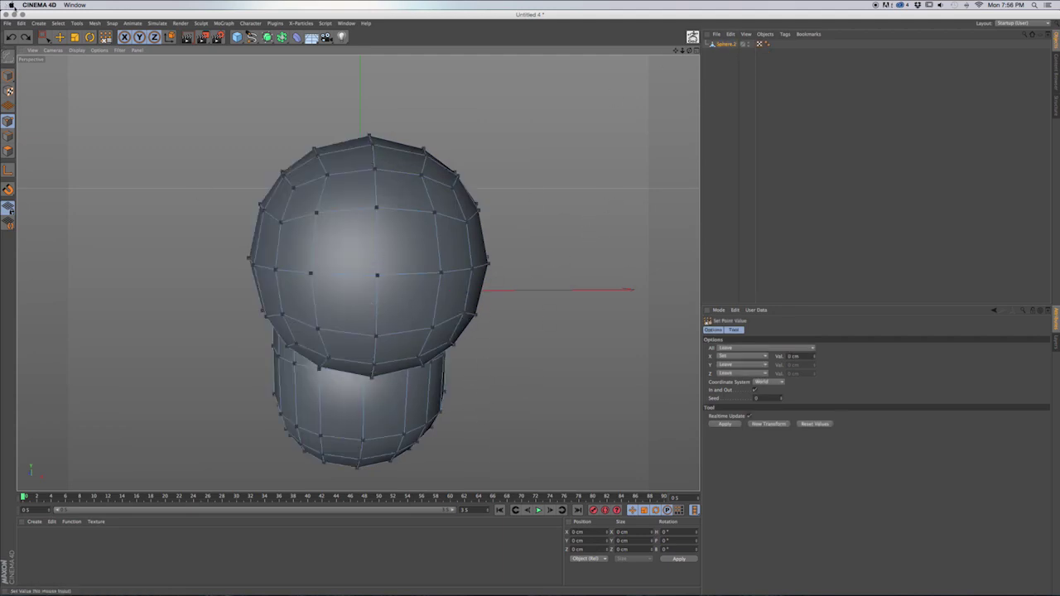
Switch the complete mesh from point editing to Model mode with Rectangle Selection active.
{"action": "key", "text": "0"}
{"action": "mouse_move", "coordinate": [365, 230]}
{"action": "left_mouse_down", "text": "alt"}
{"action": "mouse_move", "coordinate": [248, 275]}
{"action": "mouse_move", "coordinate": [356, 277]}
{"action": "mouse_move", "coordinate": [307, 248]}
{"action": "left_mouse_up", "text": "alt"}
{"action": "left_click", "coordinate": [7, 75]}
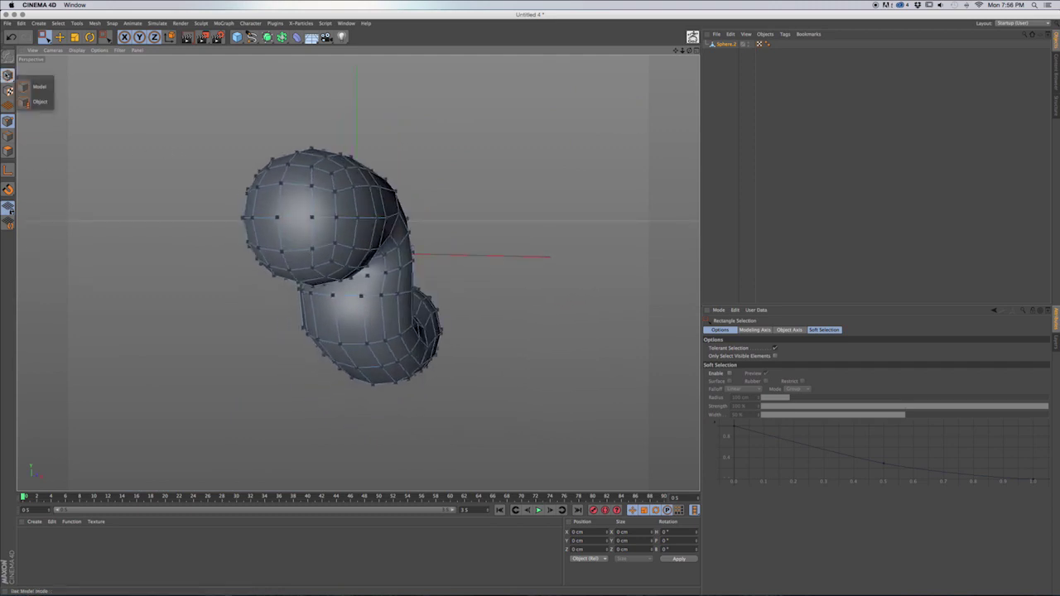
{"action": "left_click", "coordinate": [24, 87]}
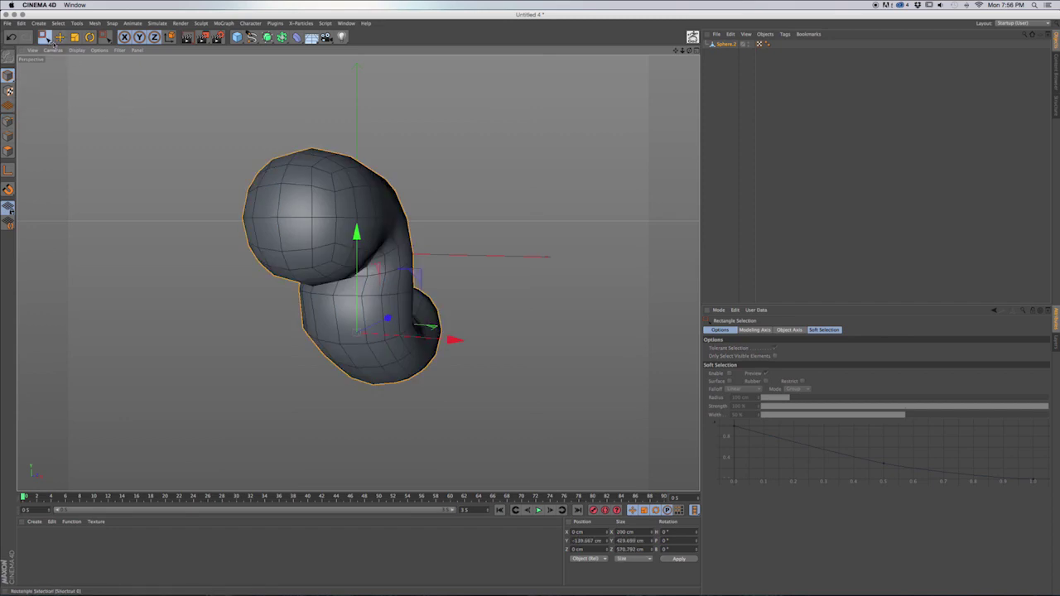
Switch to the Sculpting layout and make the mesh a sculpt object at its base subdivision level.
{"action": "left_click", "coordinate": [1023, 22]}
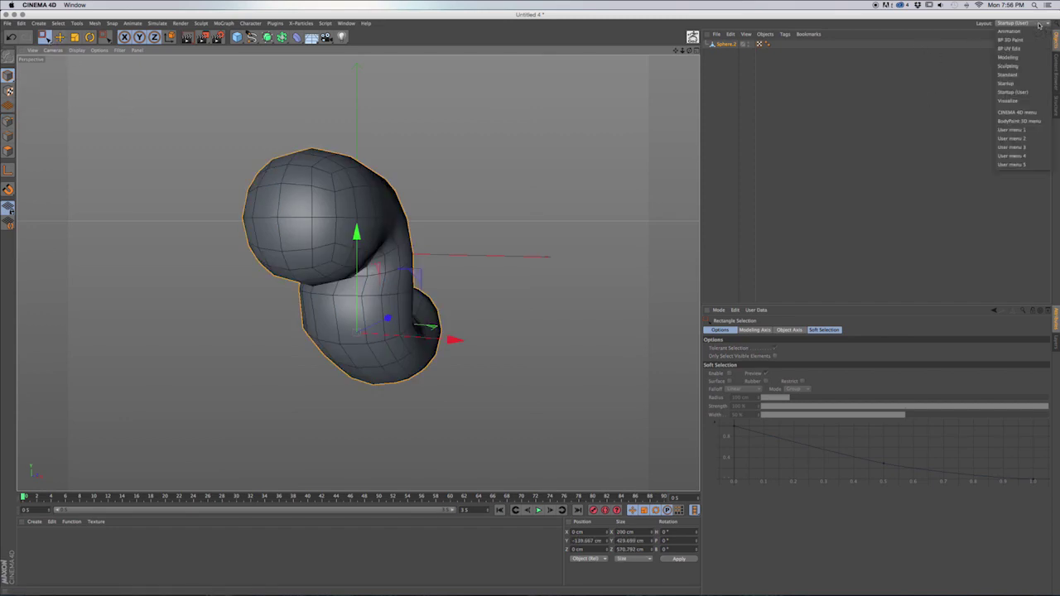
{"action": "left_click", "coordinate": [1027, 66]}
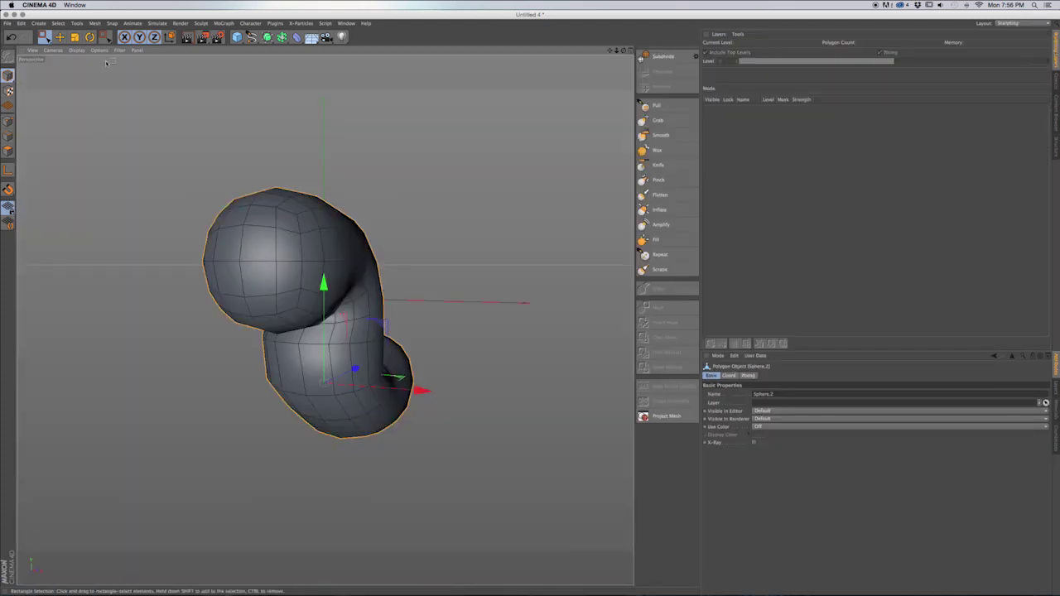
{"action": "left_click", "coordinate": [662, 56]}
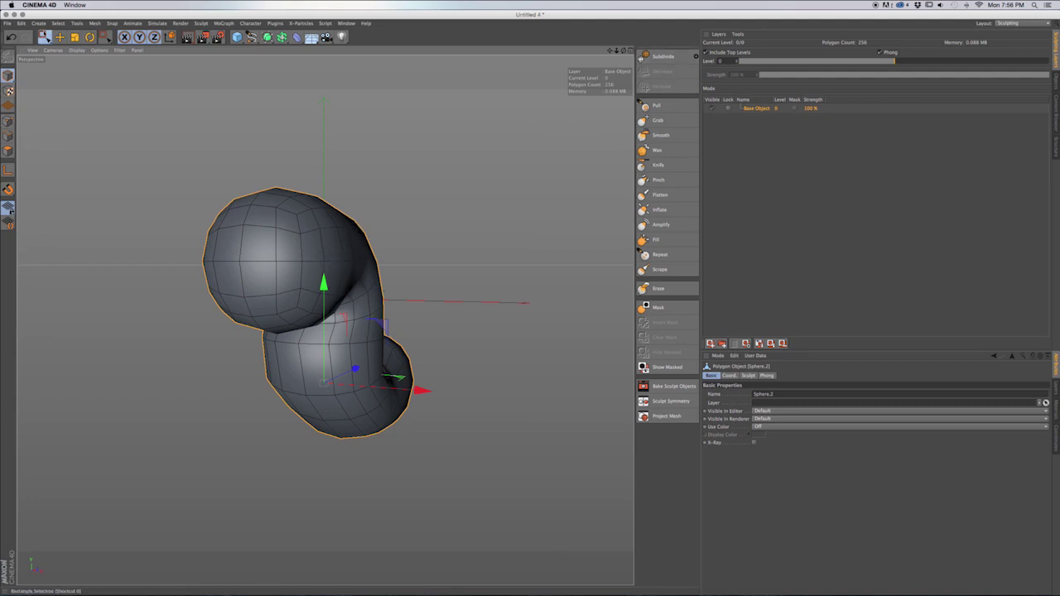
{"action": "left_click", "coordinate": [45, 37]}
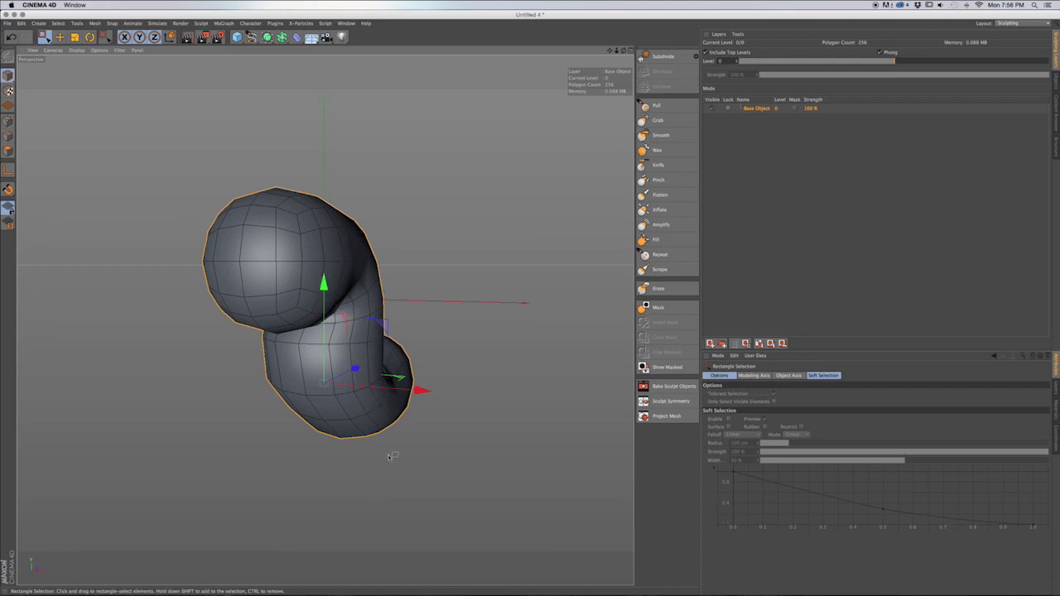
{"action": "left_click_drag", "start_coordinate": [389, 458], "coordinate": [331, 298], "text": "alt"}
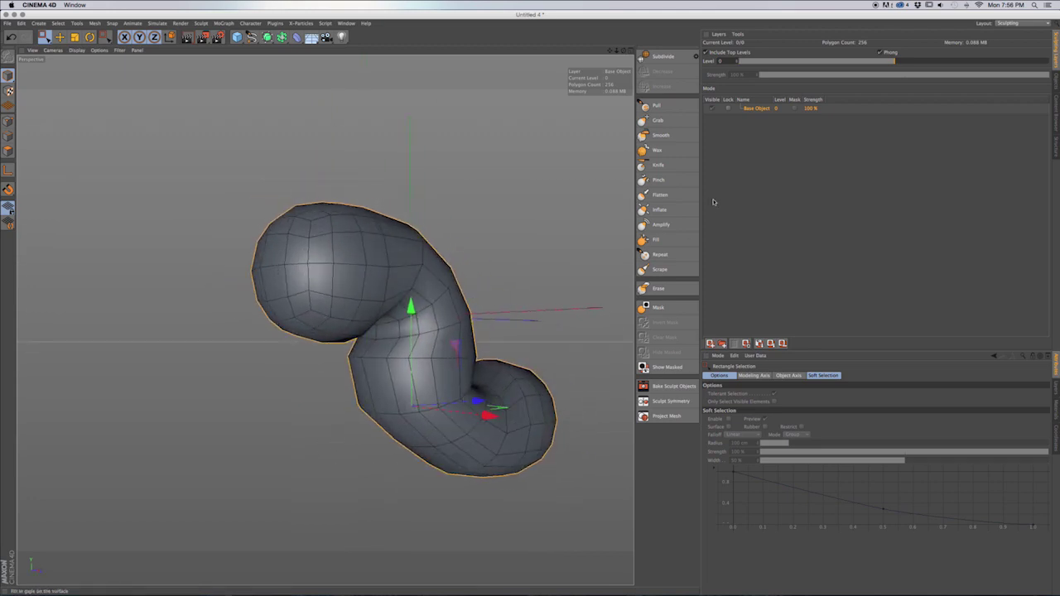
Choose the Smooth brush and enable Local X (YZ) symmetry together with Link Symmetry.
{"action": "left_click", "coordinate": [660, 135]}
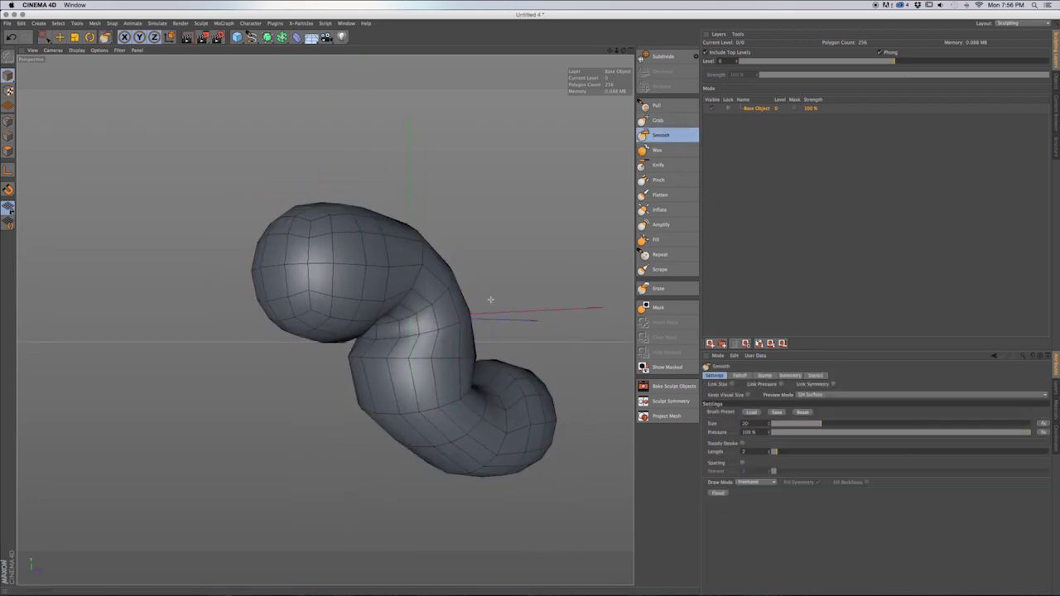
{"action": "mouse_move", "coordinate": [440, 328]}
{"action": "left_mouse_down", "text": "alt"}
{"action": "mouse_move", "coordinate": [323, 315]}
{"action": "mouse_move", "coordinate": [372, 307]}
{"action": "mouse_move", "coordinate": [307, 331]}
{"action": "mouse_move", "coordinate": [371, 305]}
{"action": "mouse_move", "coordinate": [373, 331]}
{"action": "left_mouse_up", "text": "alt"}
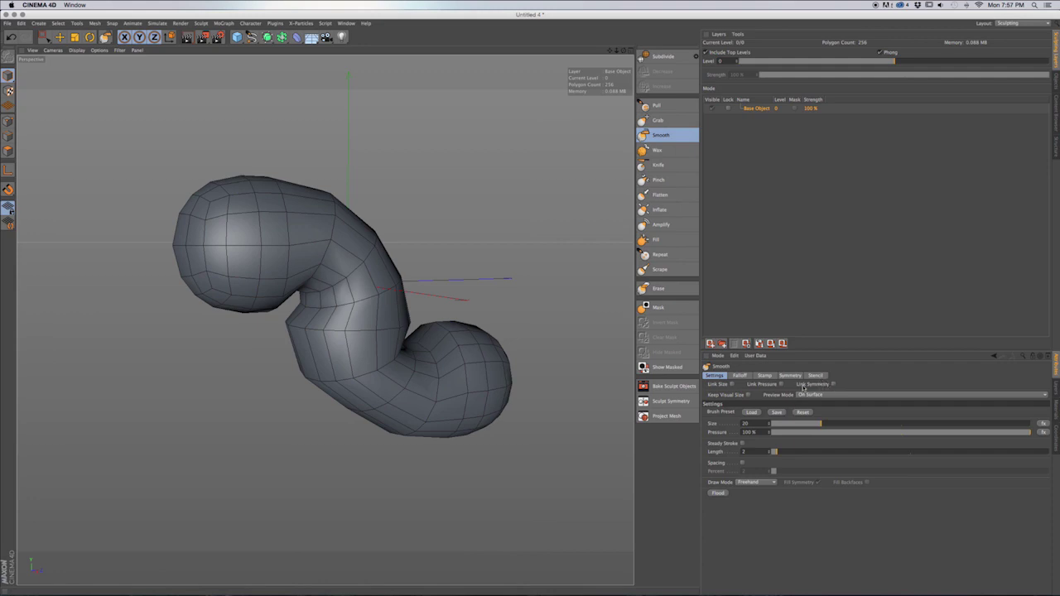
{"action": "left_click", "coordinate": [791, 376]}
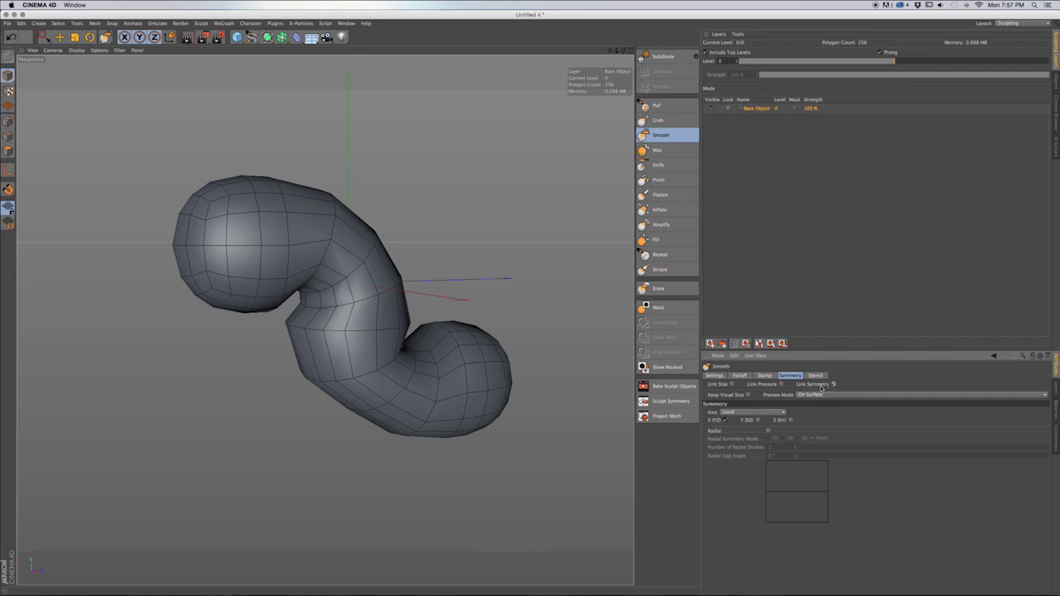
Check the linked symmetry settings on the Pinch, Knife and Pull brushes, then review the Pull brush's general settings.
{"action": "left_click", "coordinate": [657, 180]}
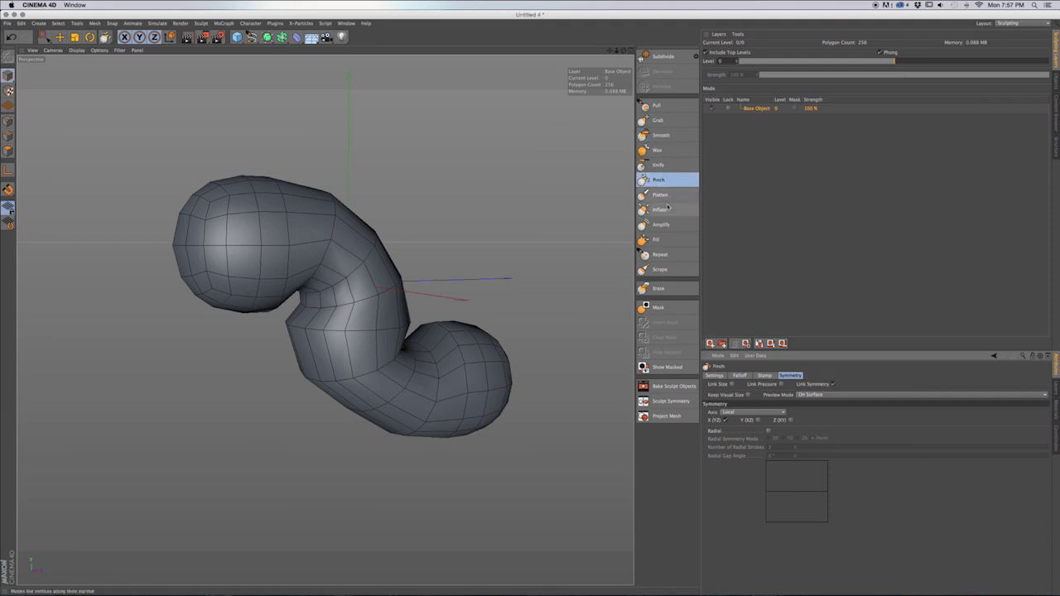
{"action": "left_click", "coordinate": [671, 166]}
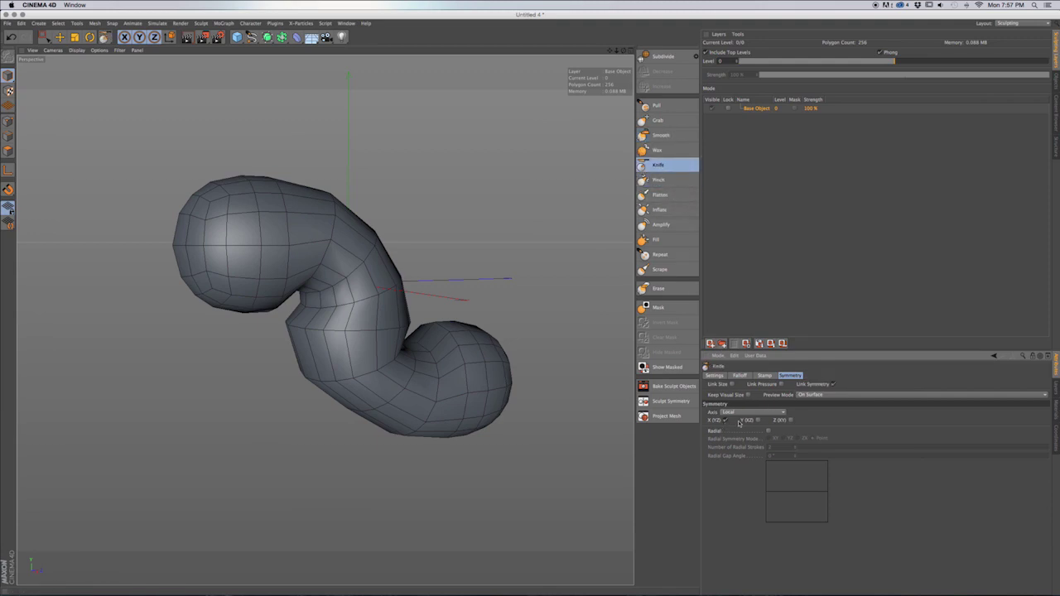
{"action": "left_click", "coordinate": [658, 105]}
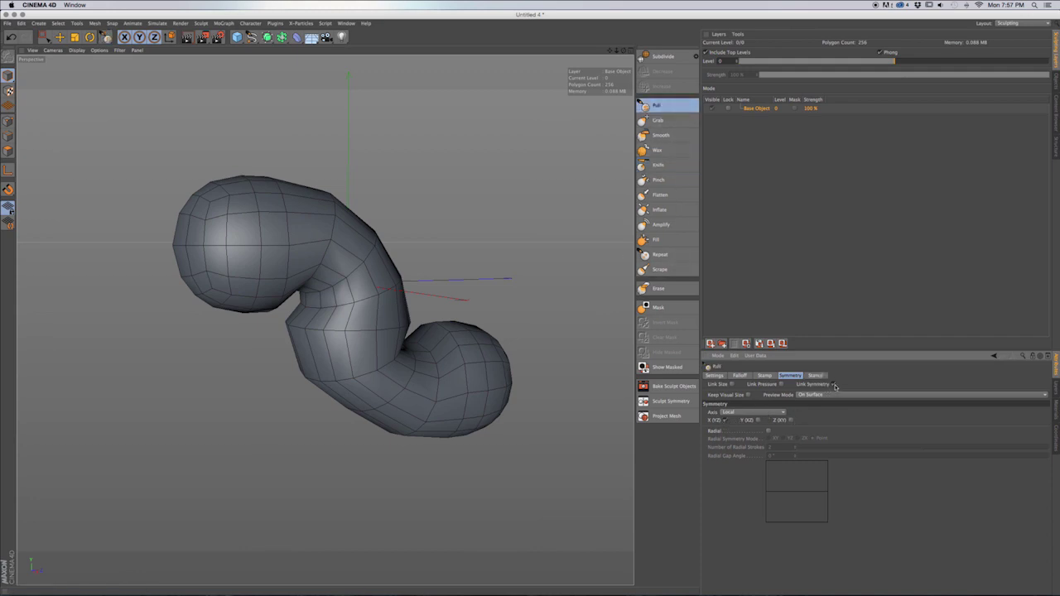
{"action": "left_click", "coordinate": [714, 375]}
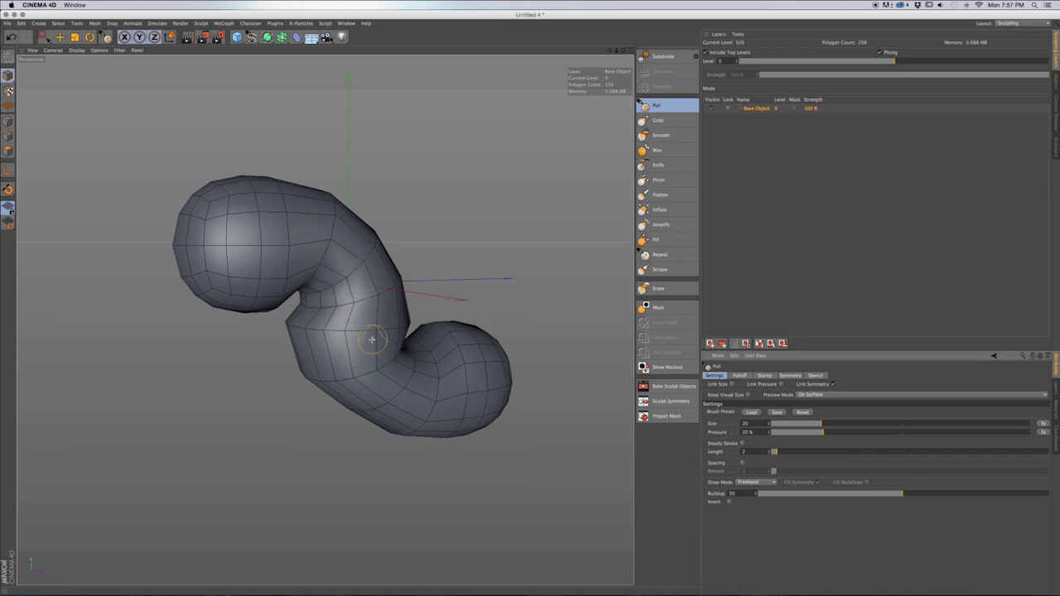
{"action": "mouse_move", "coordinate": [357, 319]}
{"action": "left_mouse_down", "text": "alt"}
{"action": "mouse_move", "coordinate": [533, 307]}
{"action": "mouse_move", "coordinate": [417, 317]}
{"action": "left_mouse_up", "text": "alt"}
Set the Smooth brush to size 46 and pressure 4.5 %, trying a stroke across the mesh's middle section.
{"action": "left_click", "coordinate": [660, 135]}
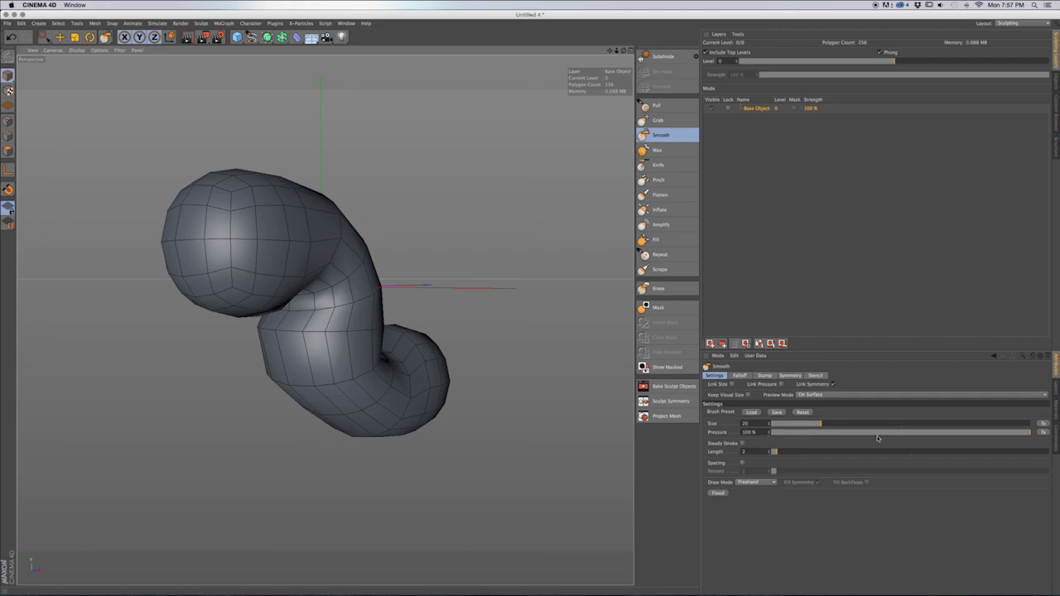
{"action": "left_click_drag", "start_coordinate": [1013, 436], "coordinate": [1004, 437]}
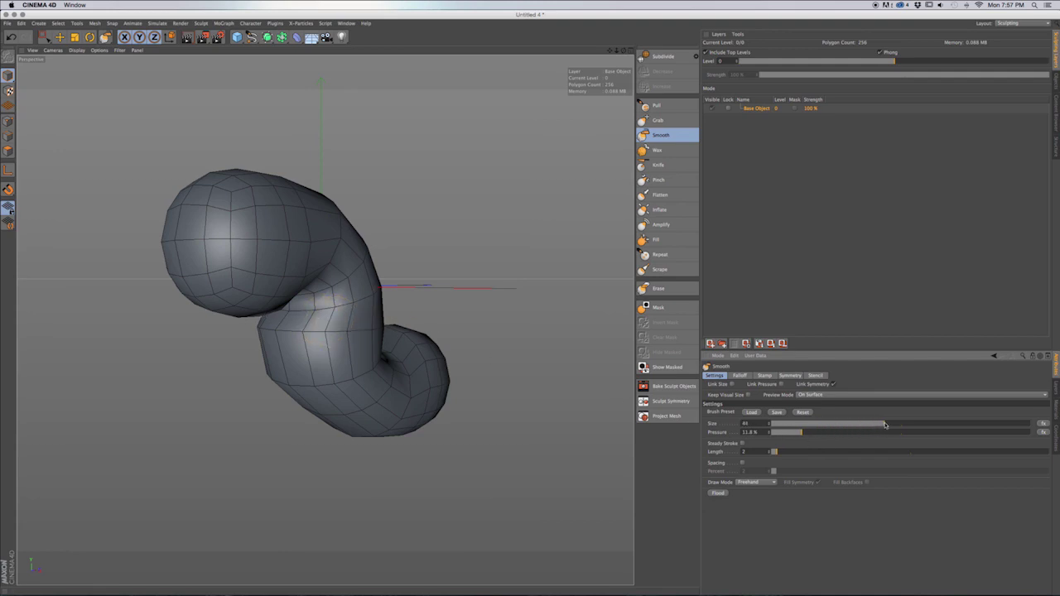
{"action": "mouse_move", "coordinate": [374, 298]}
{"action": "left_mouse_down", "text": "alt"}
{"action": "mouse_move", "coordinate": [277, 289]}
{"action": "mouse_move", "coordinate": [307, 284]}
{"action": "mouse_move", "coordinate": [317, 320]}
{"action": "mouse_move", "coordinate": [390, 355]}
{"action": "mouse_move", "coordinate": [314, 356]}
{"action": "mouse_move", "coordinate": [341, 327]}
{"action": "mouse_move", "coordinate": [324, 308]}
{"action": "mouse_move", "coordinate": [310, 321]}
{"action": "left_mouse_up", "text": "alt"}
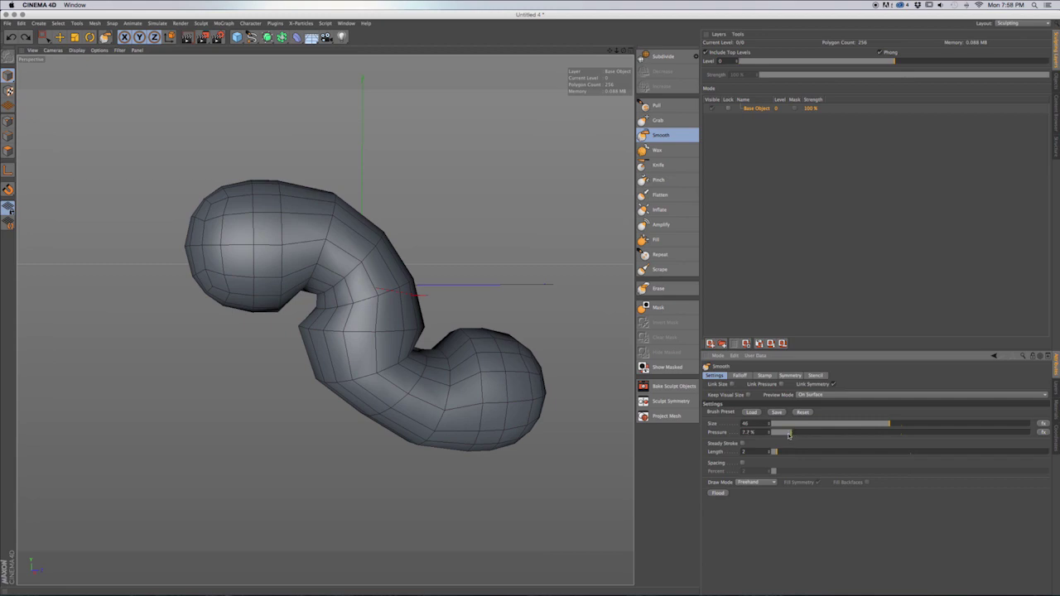
{"action": "left_click_drag", "start_coordinate": [333, 317], "coordinate": [378, 324]}
{"action": "left_click_drag", "start_coordinate": [774, 438], "coordinate": [770, 438]}
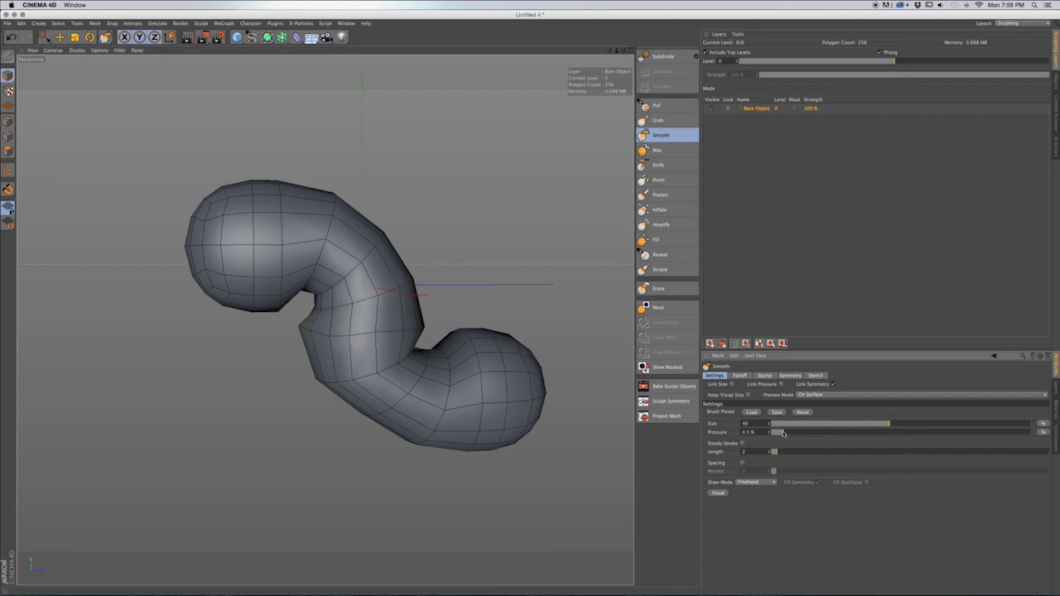
Smooth the mesh's middle section and the insides of its bends, working from several angles.
{"action": "left_click_drag", "start_coordinate": [347, 307], "coordinate": [294, 322], "text": "alt"}
{"action": "mouse_move", "coordinate": [419, 229]}
{"action": "left_mouse_down", "text": "alt"}
{"action": "mouse_move", "coordinate": [291, 327]}
{"action": "mouse_move", "coordinate": [314, 353]}
{"action": "left_mouse_up", "text": "alt"}
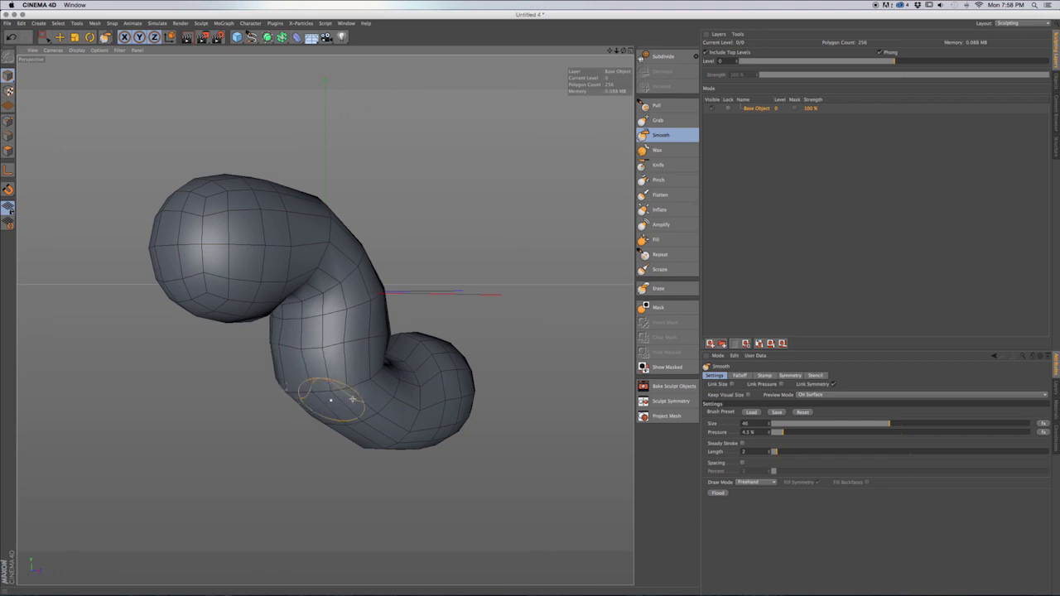
{"action": "left_click_drag", "start_coordinate": [331, 389], "coordinate": [389, 369], "text": "alt"}
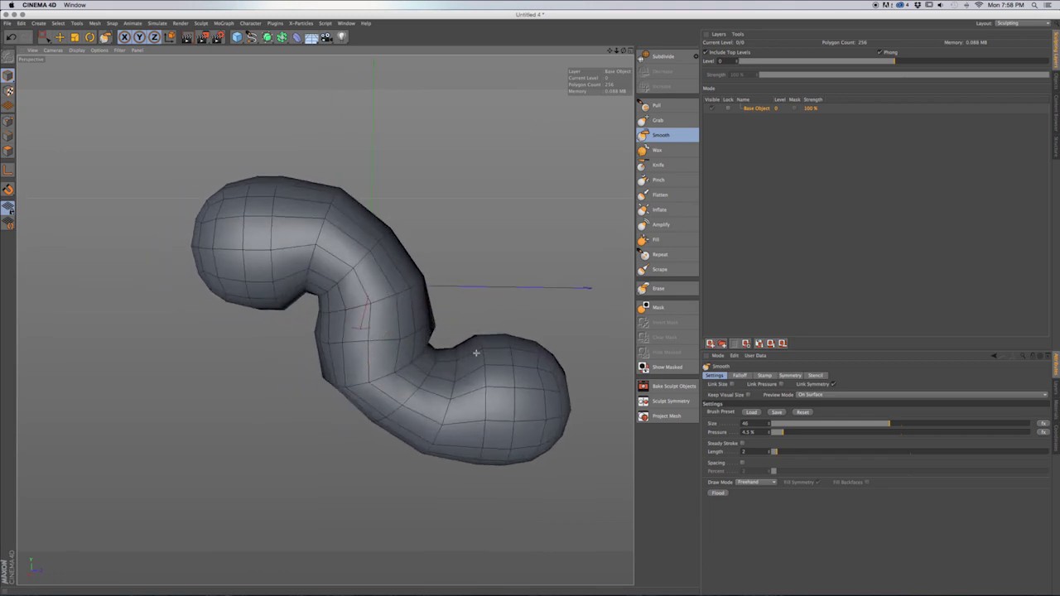
{"action": "left_click_drag", "start_coordinate": [505, 374], "coordinate": [380, 372], "text": "alt"}
{"action": "left_click_drag", "start_coordinate": [533, 363], "coordinate": [621, 374], "text": "alt"}
With the Grab brush at size 62, reshape the inner upper bend and the front edge of the middle section.
{"action": "left_click", "coordinate": [658, 120]}
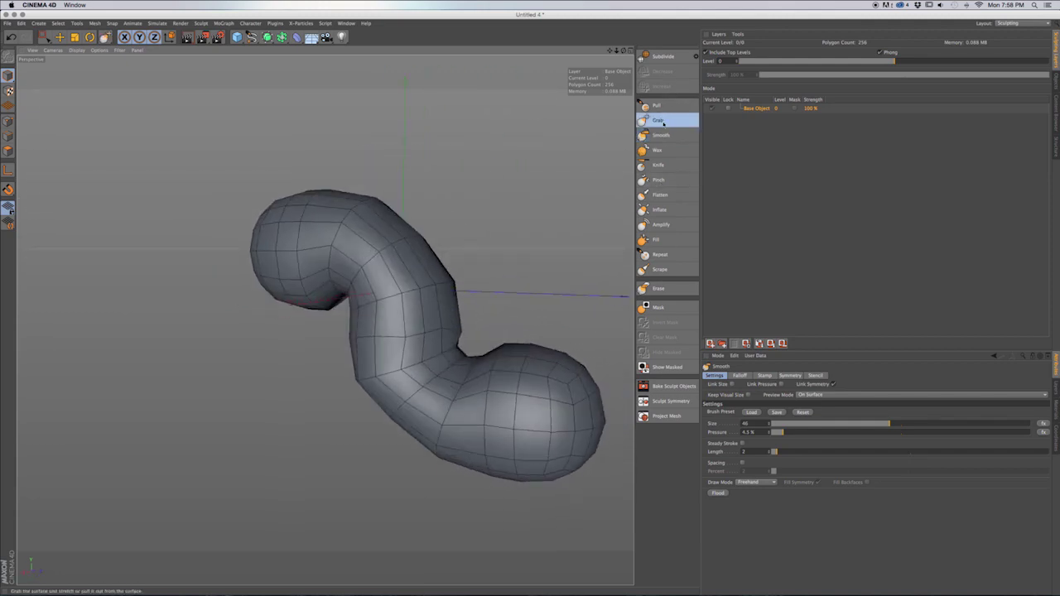
{"action": "left_click_drag", "start_coordinate": [814, 423], "coordinate": [849, 425]}
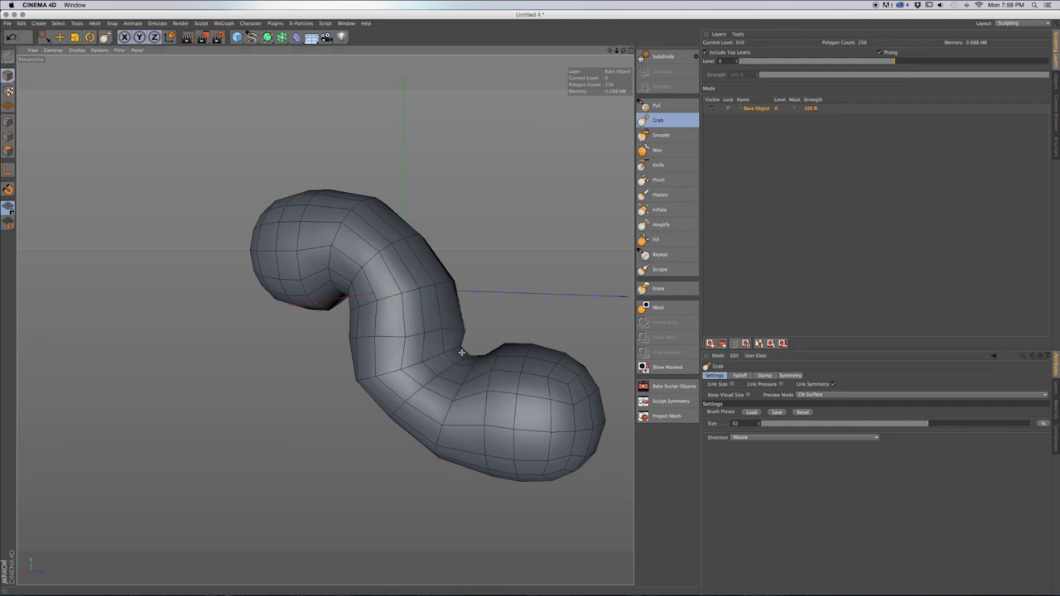
{"action": "left_click_drag", "start_coordinate": [480, 359], "coordinate": [518, 371], "text": "alt"}
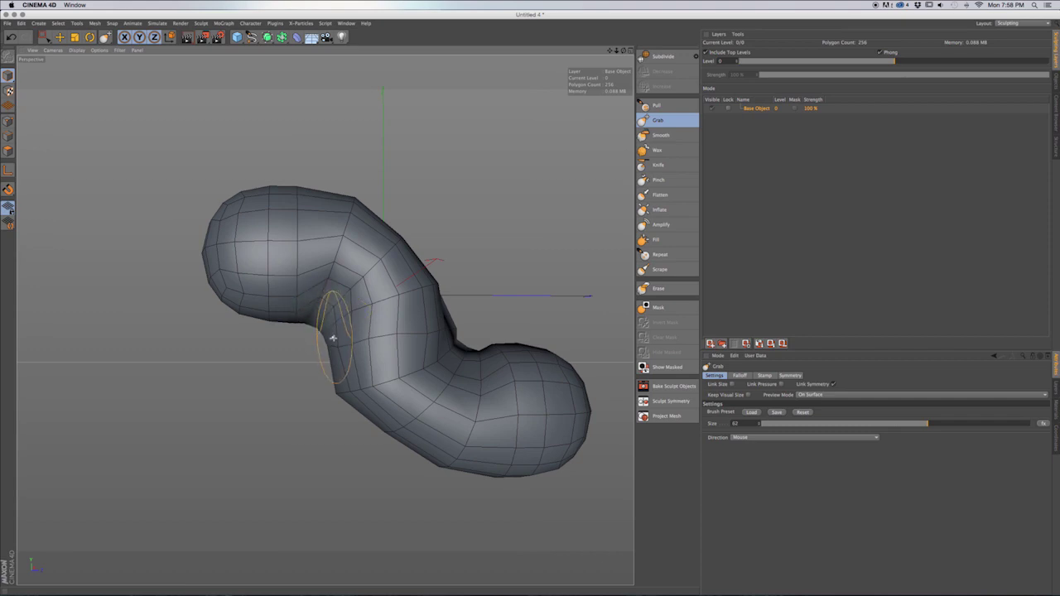
{"action": "left_click_drag", "start_coordinate": [346, 390], "coordinate": [351, 391]}
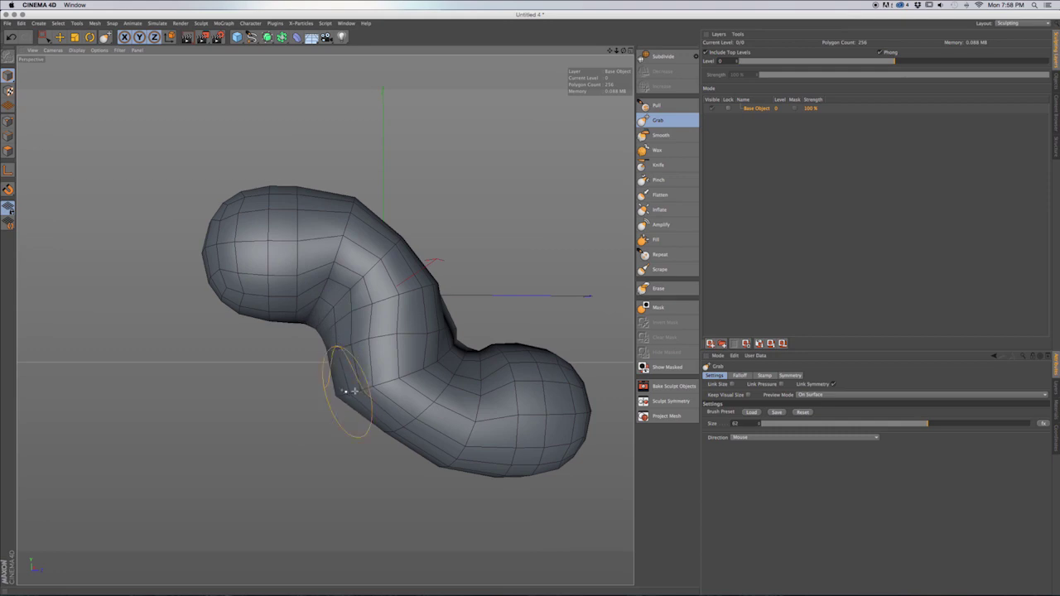
{"action": "mouse_move", "coordinate": [478, 349]}
{"action": "left_mouse_down", "text": "alt"}
{"action": "mouse_move", "coordinate": [444, 375]}
{"action": "mouse_move", "coordinate": [348, 355]}
{"action": "mouse_move", "coordinate": [558, 348]}
{"action": "left_mouse_up", "text": "alt"}
{"action": "left_click_drag", "start_coordinate": [362, 300], "coordinate": [495, 299], "text": "alt"}
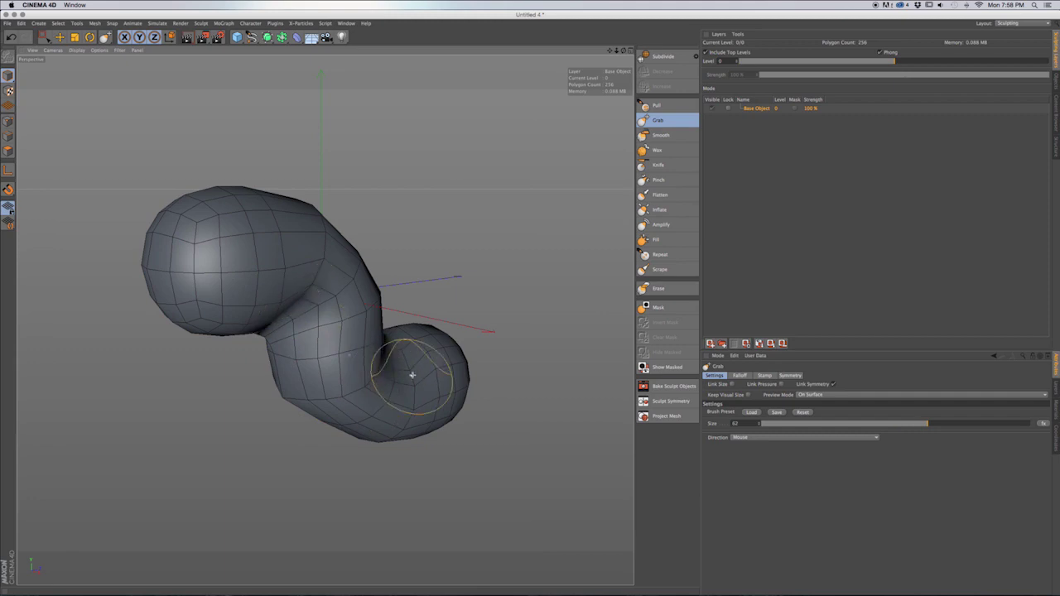
With the Smooth brush at size 46 and pressure 4.5 %, soften the insides of both bends along the S-curve.
{"action": "left_click_drag", "start_coordinate": [420, 413], "coordinate": [390, 406], "text": "alt"}
{"action": "left_click", "coordinate": [660, 135]}
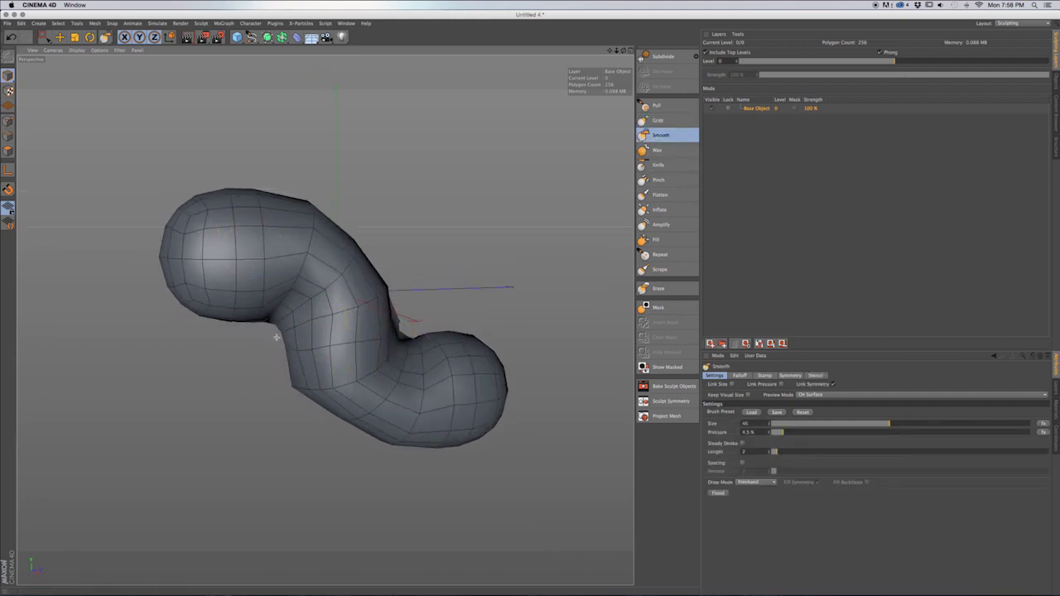
{"action": "left_click_drag", "start_coordinate": [366, 351], "coordinate": [331, 347], "text": "alt"}
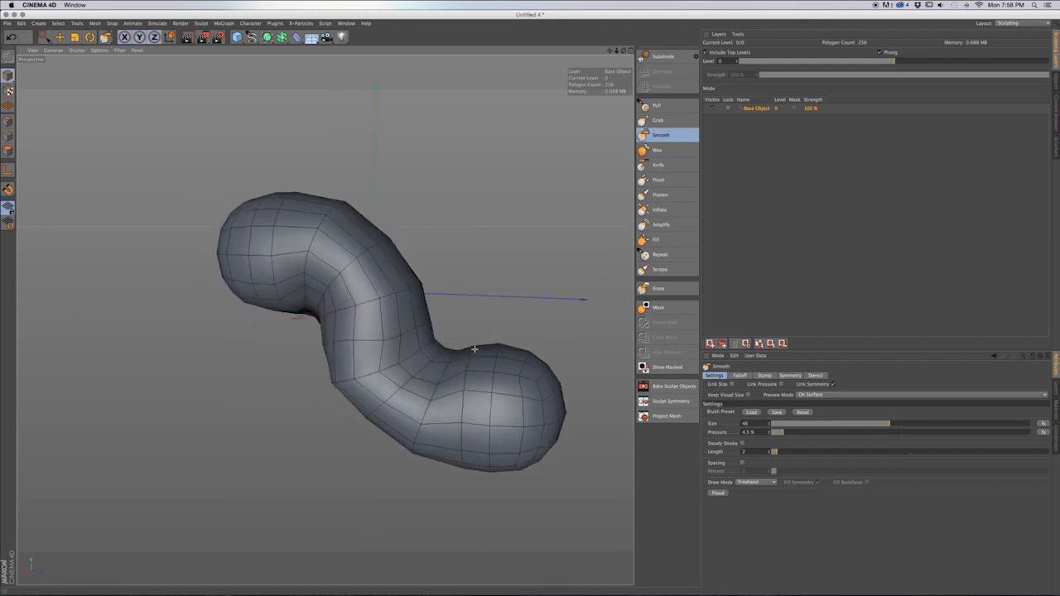
{"action": "left_click_drag", "start_coordinate": [508, 358], "coordinate": [511, 333], "text": "alt"}
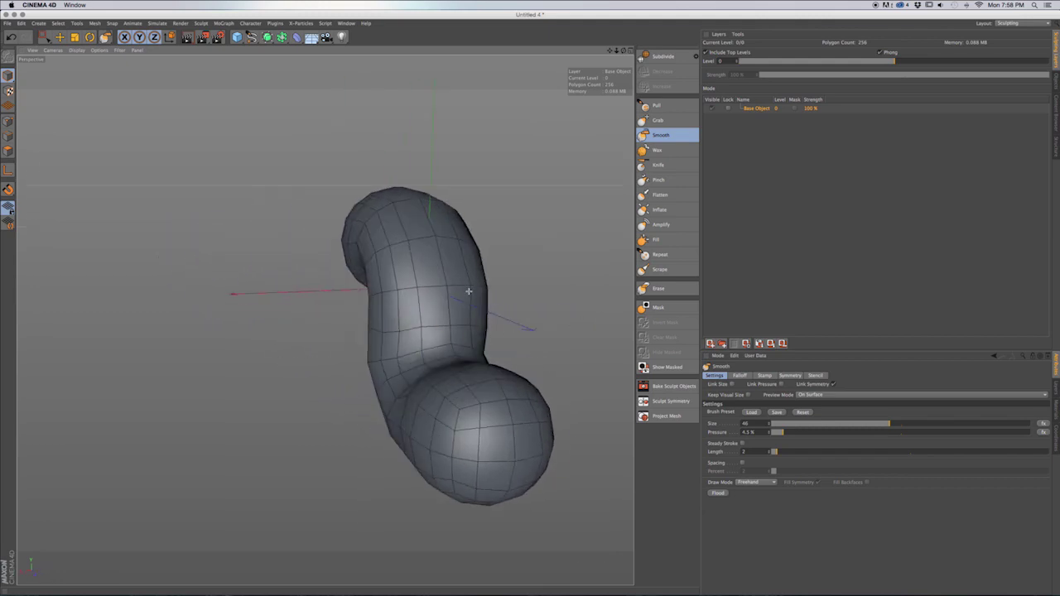
{"action": "left_click_drag", "start_coordinate": [450, 358], "coordinate": [561, 385], "text": "alt"}
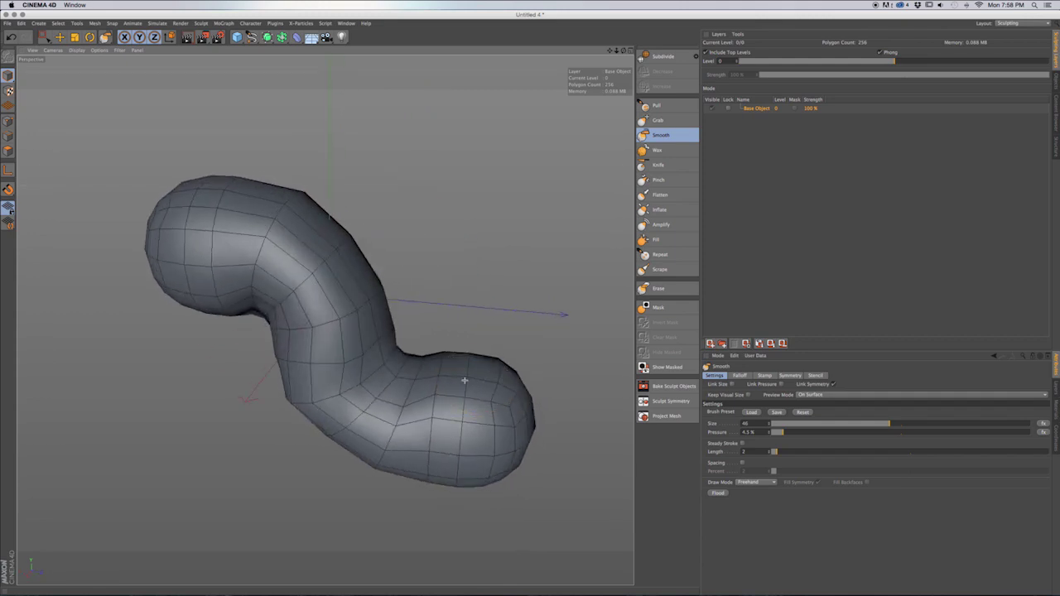
{"action": "left_click_drag", "start_coordinate": [342, 394], "coordinate": [385, 324], "text": "alt"}
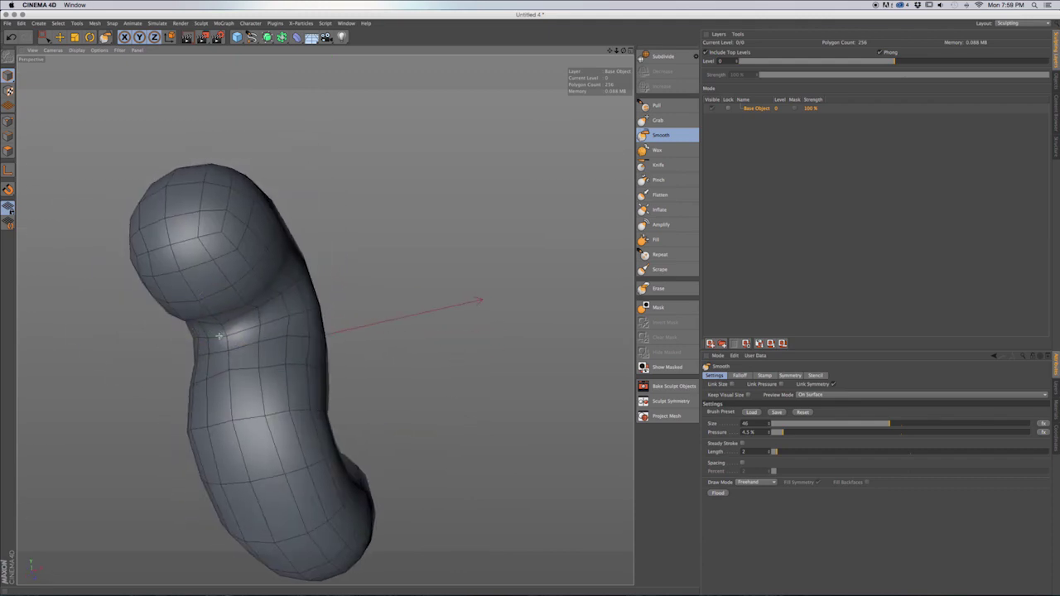
Smooth the crease under the upper end and the outer edge of the upper bend, checking the shape from several angles.
{"action": "left_click_drag", "start_coordinate": [263, 365], "coordinate": [172, 449], "text": "alt"}
{"action": "left_click_drag", "start_coordinate": [276, 329], "coordinate": [272, 307], "text": "alt"}
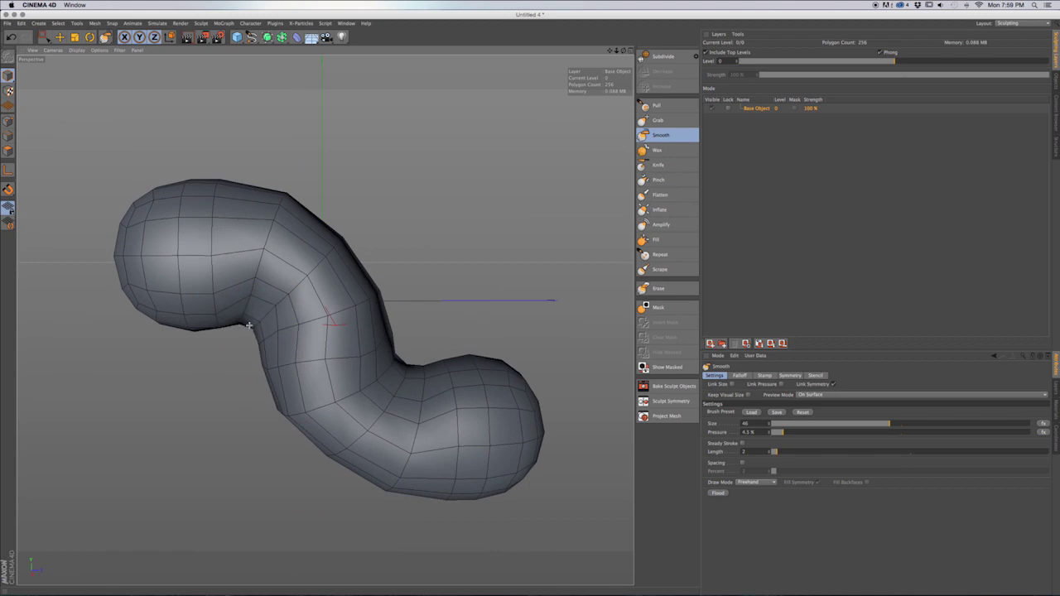
{"action": "left_click_drag", "start_coordinate": [211, 328], "coordinate": [263, 339], "text": "alt"}
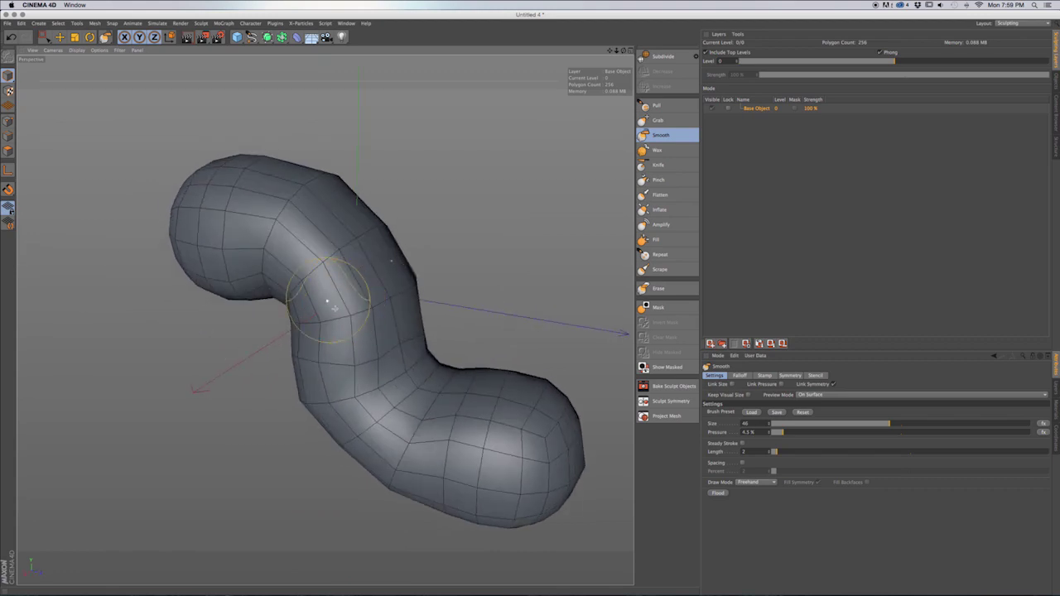
{"action": "mouse_move", "coordinate": [425, 386]}
{"action": "left_mouse_down", "text": "alt"}
{"action": "mouse_move", "coordinate": [485, 379]}
{"action": "mouse_move", "coordinate": [432, 386]}
{"action": "left_mouse_up", "text": "alt"}
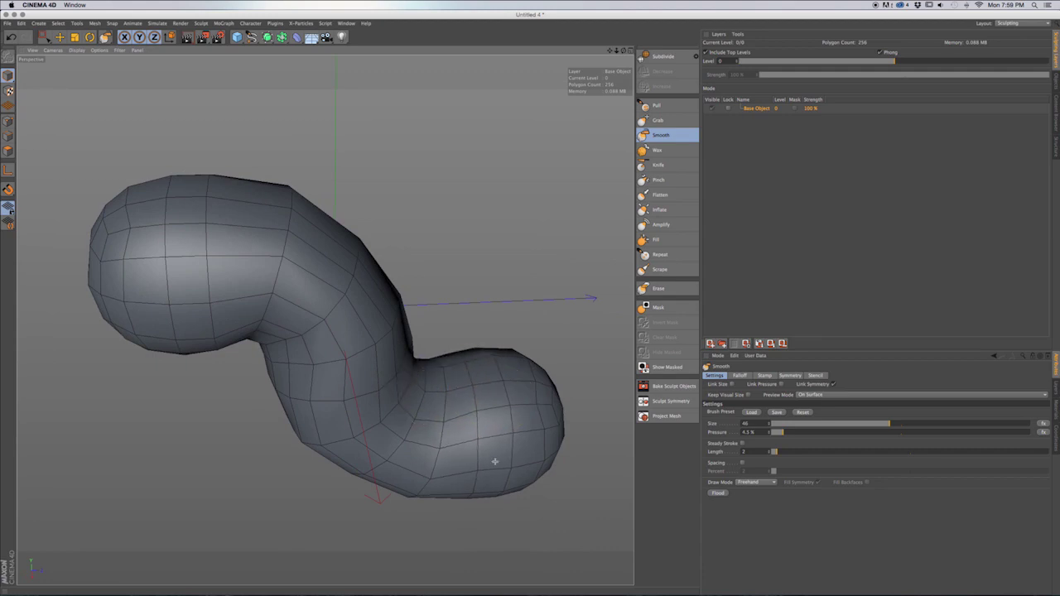
{"action": "mouse_move", "coordinate": [456, 433]}
{"action": "left_mouse_down", "text": "alt"}
{"action": "mouse_move", "coordinate": [331, 395]}
{"action": "mouse_move", "coordinate": [442, 433]}
{"action": "left_mouse_up", "text": "alt"}
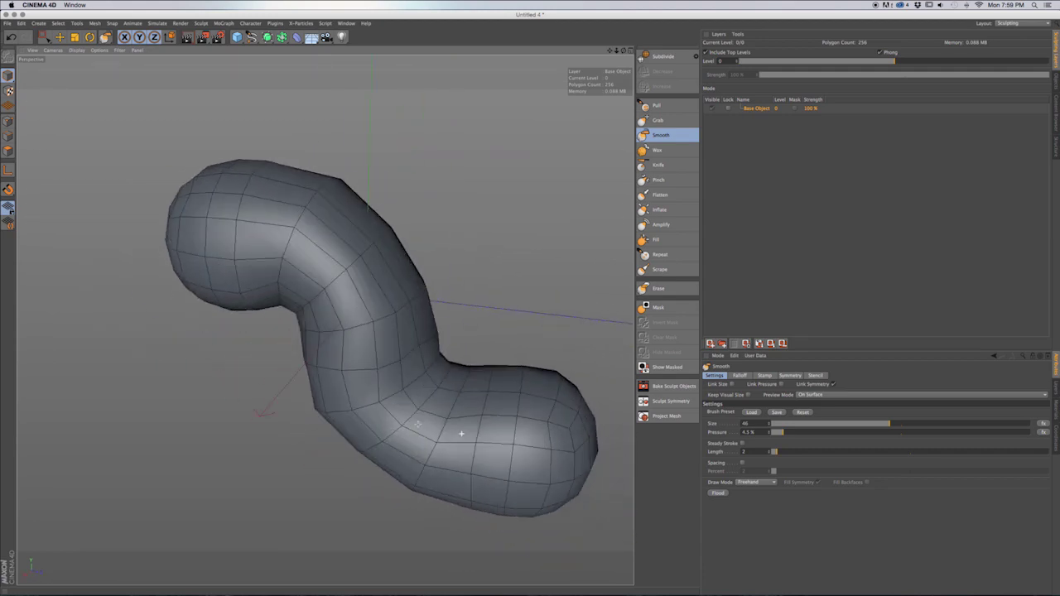
{"action": "mouse_move", "coordinate": [381, 229]}
{"action": "left_mouse_down"}
{"action": "mouse_move", "coordinate": [305, 191]}
{"action": "mouse_move", "coordinate": [345, 207]}
{"action": "left_mouse_up"}
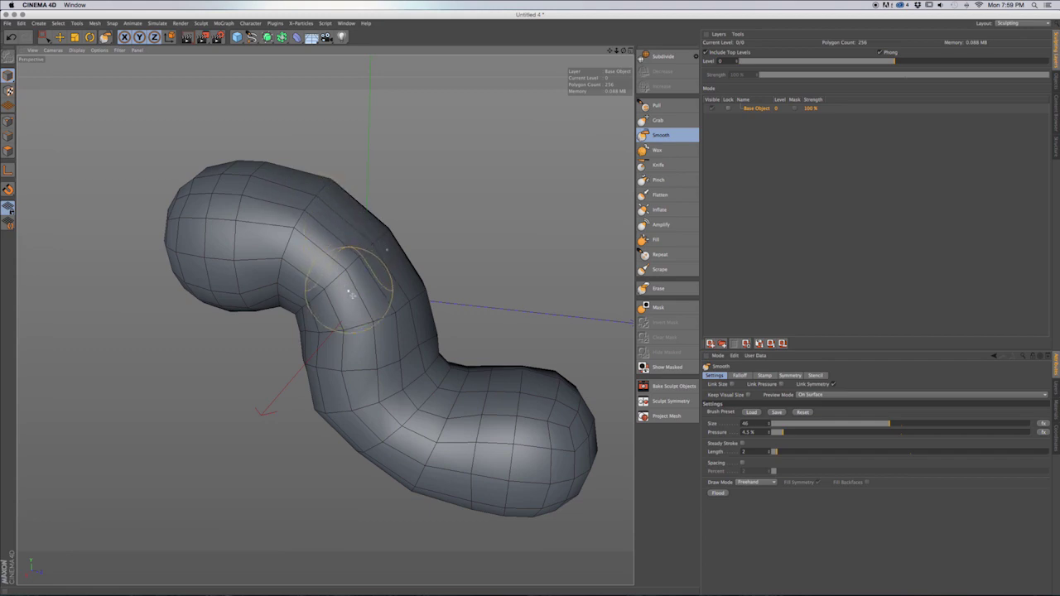
With the Grab brush at size 62, reshape the outer underside of the lower bend into an even curve.
{"action": "left_click", "coordinate": [657, 120]}
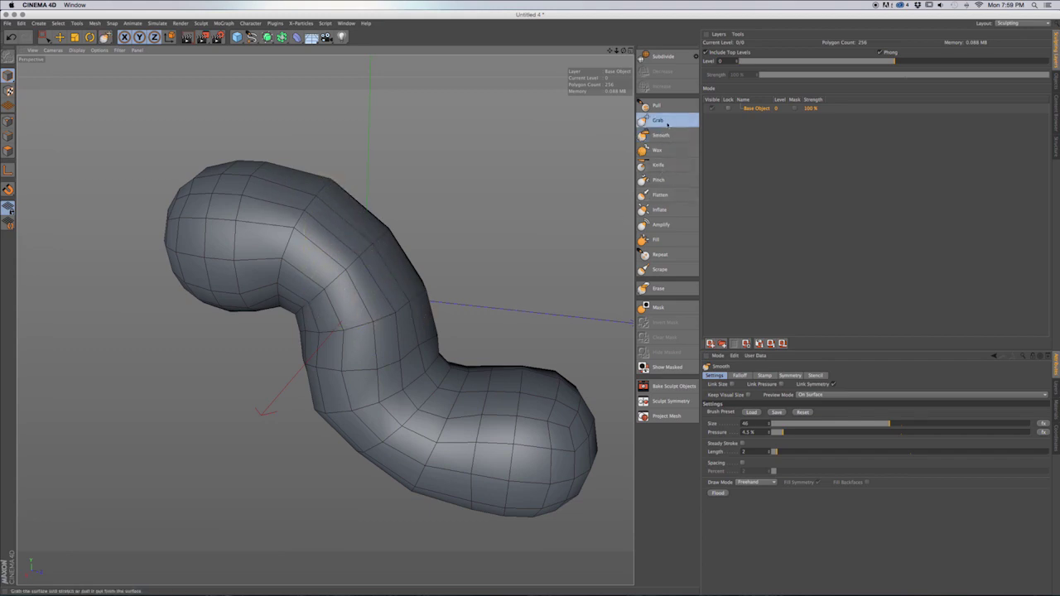
{"action": "mouse_move", "coordinate": [377, 328]}
{"action": "left_mouse_down", "text": "alt"}
{"action": "mouse_move", "coordinate": [478, 290]}
{"action": "mouse_move", "coordinate": [530, 290]}
{"action": "mouse_move", "coordinate": [374, 391]}
{"action": "mouse_move", "coordinate": [381, 439]}
{"action": "left_mouse_up", "text": "alt"}
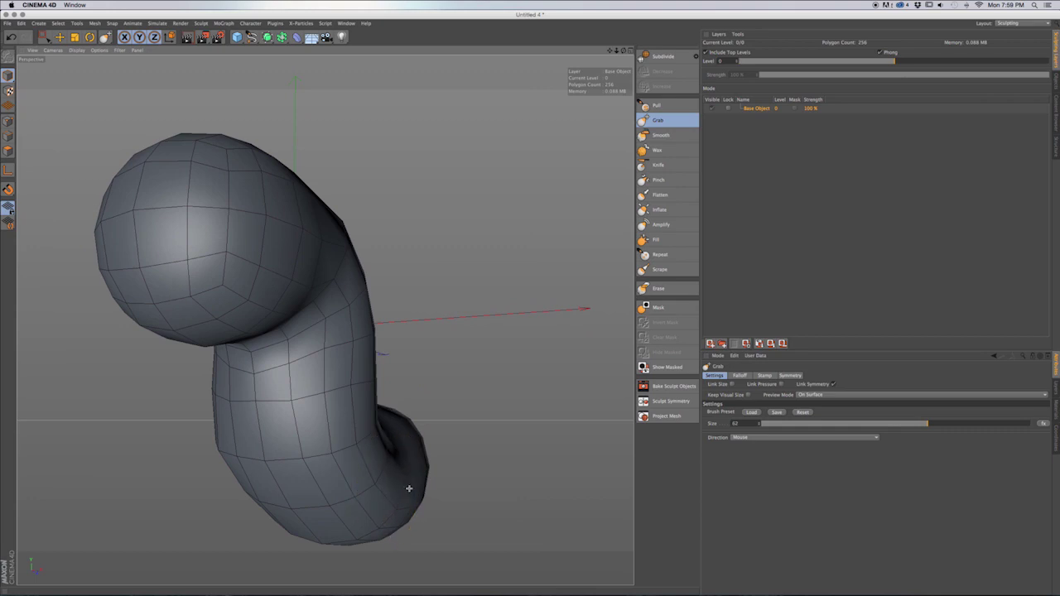
{"action": "mouse_move", "coordinate": [416, 480]}
{"action": "left_mouse_down", "text": "alt"}
{"action": "mouse_move", "coordinate": [367, 509]}
{"action": "mouse_move", "coordinate": [386, 499]}
{"action": "mouse_move", "coordinate": [386, 510]}
{"action": "left_mouse_up", "text": "alt"}
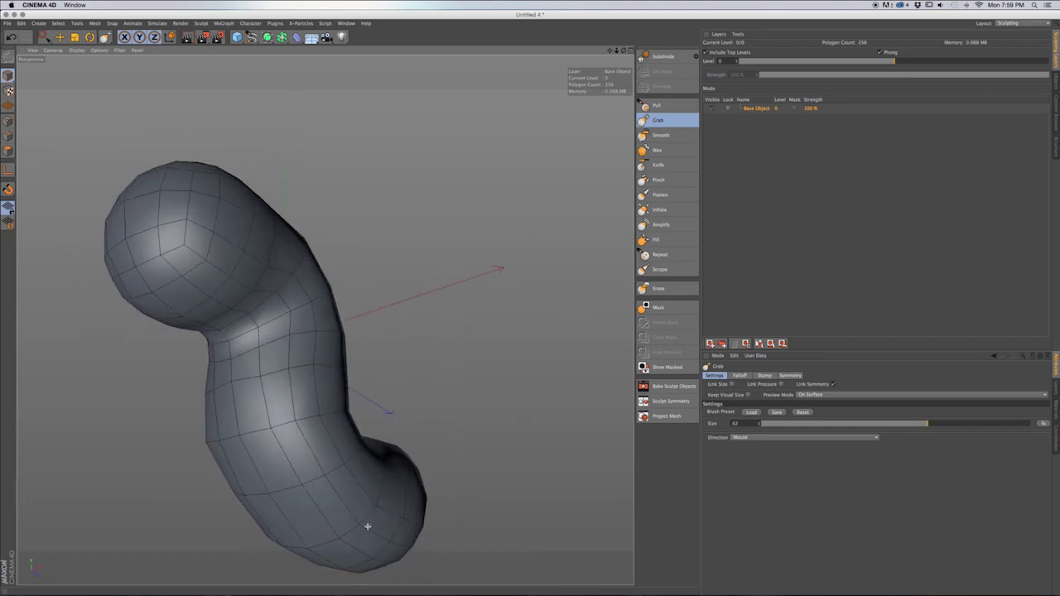
{"action": "left_click_drag", "start_coordinate": [340, 488], "coordinate": [350, 490], "text": "alt"}
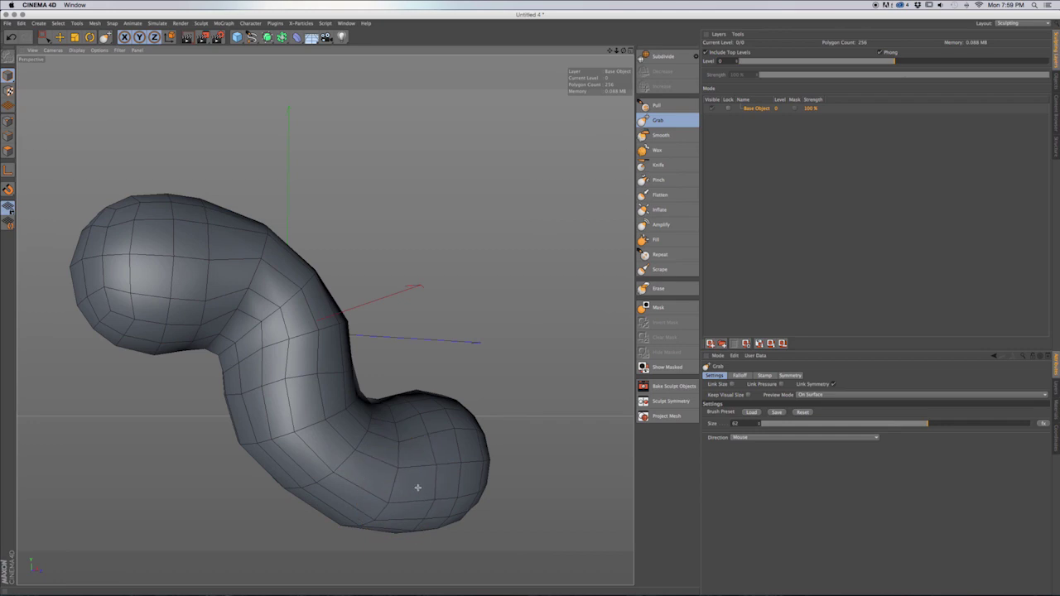
{"action": "mouse_move", "coordinate": [391, 486]}
{"action": "left_mouse_down", "text": "alt"}
{"action": "mouse_move", "coordinate": [386, 421]}
{"action": "mouse_move", "coordinate": [401, 474]}
{"action": "mouse_move", "coordinate": [347, 499]}
{"action": "mouse_move", "coordinate": [260, 499]}
{"action": "mouse_move", "coordinate": [286, 487]}
{"action": "mouse_move", "coordinate": [441, 518]}
{"action": "left_mouse_up", "text": "alt"}
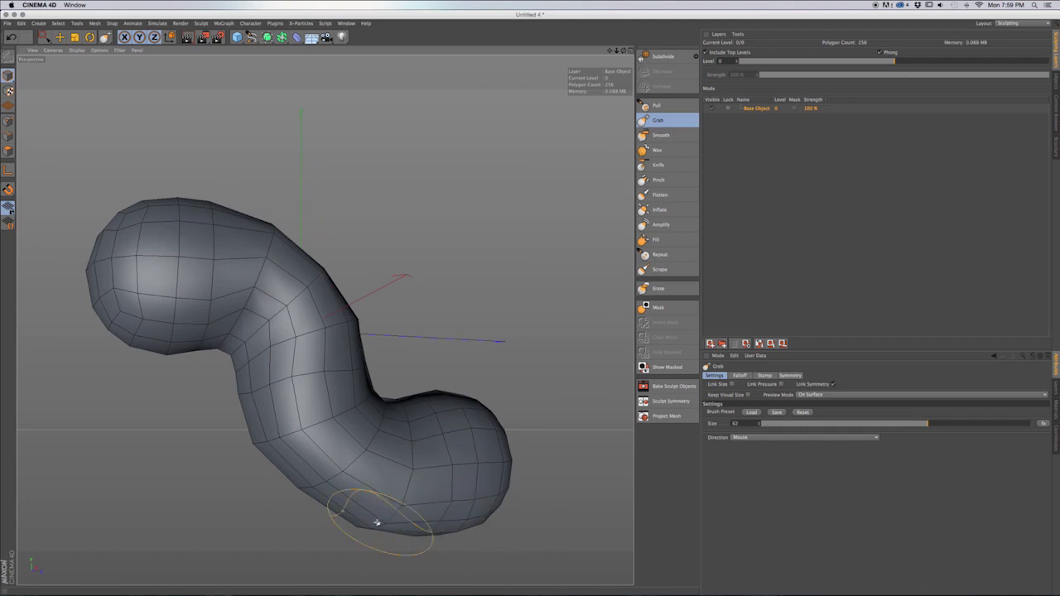
{"action": "left_click_drag", "start_coordinate": [340, 468], "coordinate": [331, 461], "text": "alt"}
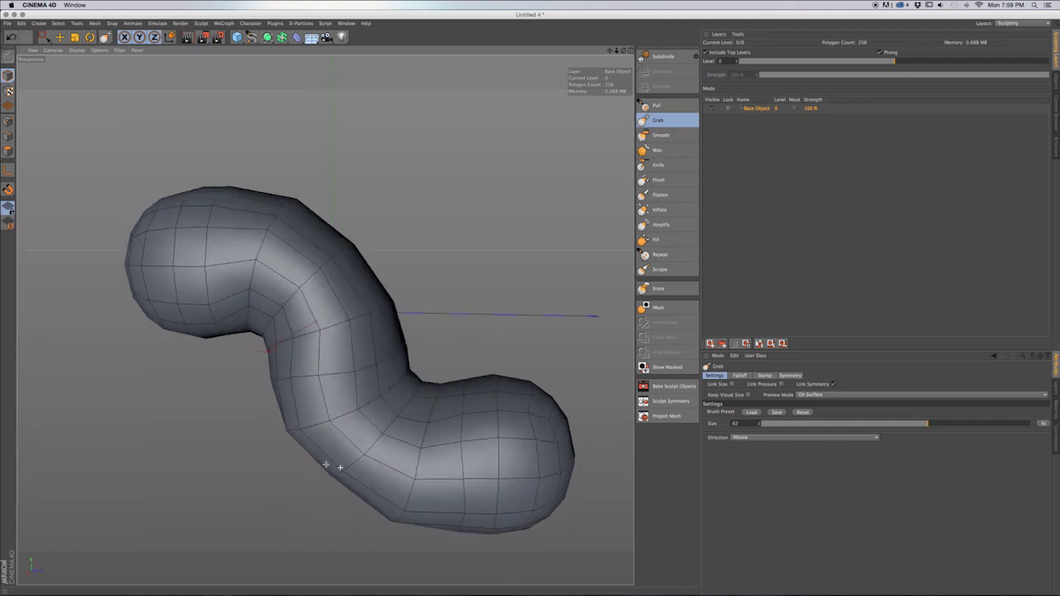
From the opposite side, grab the flat outer edge of the lower bend outward to round it.
{"action": "mouse_move", "coordinate": [406, 379]}
{"action": "left_mouse_down", "text": "alt"}
{"action": "mouse_move", "coordinate": [384, 369]}
{"action": "mouse_move", "coordinate": [379, 331]}
{"action": "mouse_move", "coordinate": [135, 353]}
{"action": "left_mouse_up", "text": "alt"}
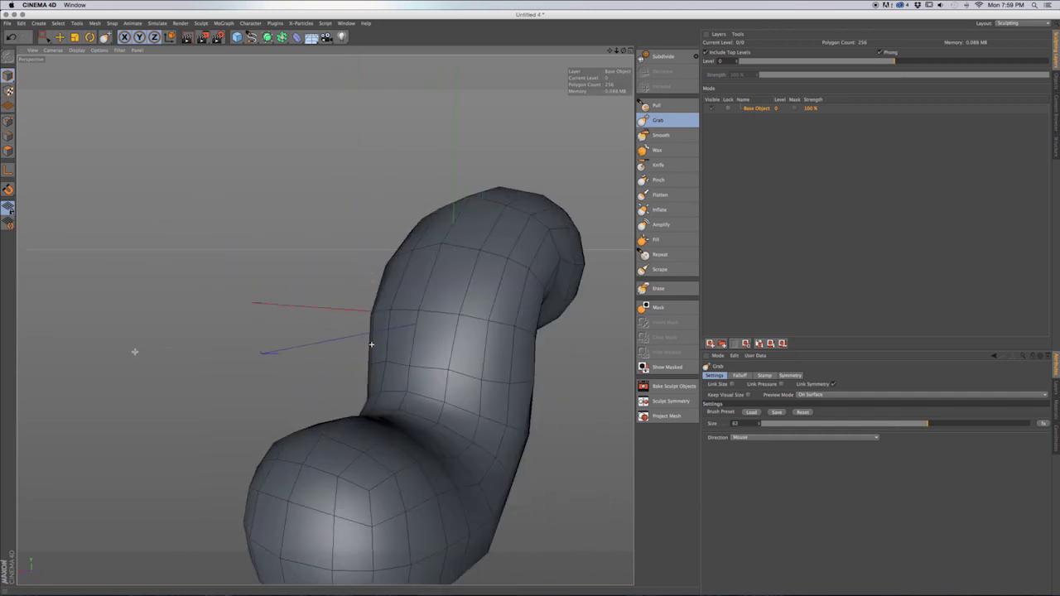
{"action": "mouse_move", "coordinate": [509, 300]}
{"action": "left_mouse_down", "text": "alt"}
{"action": "mouse_move", "coordinate": [358, 308]}
{"action": "mouse_move", "coordinate": [356, 297]}
{"action": "left_mouse_up", "text": "alt"}
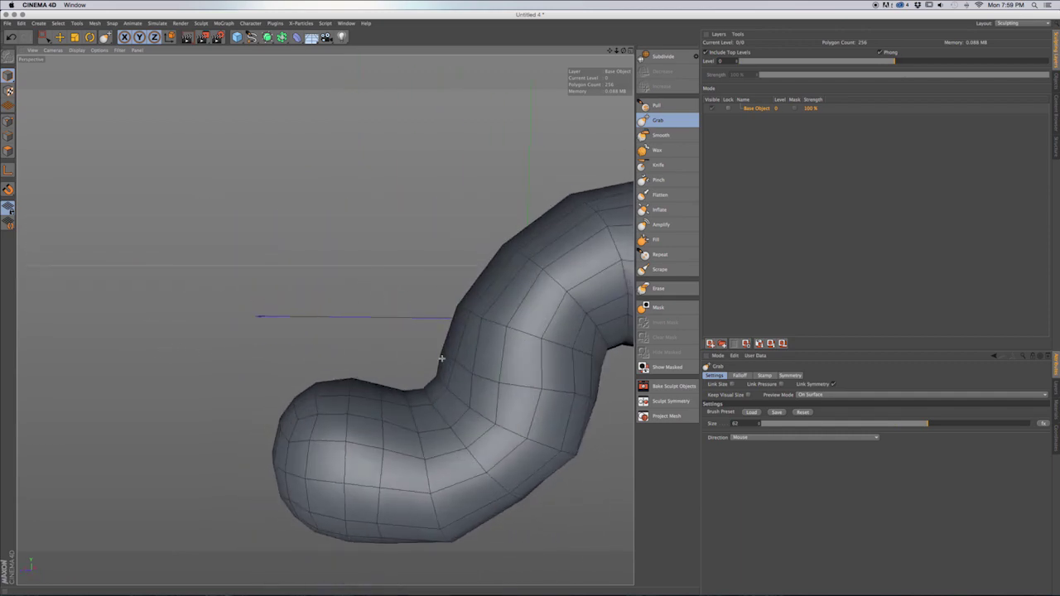
{"action": "middle_click_drag", "start_coordinate": [508, 384], "coordinate": [367, 336], "text": "alt"}
{"action": "mouse_move", "coordinate": [407, 338]}
{"action": "left_mouse_down", "text": "alt"}
{"action": "mouse_move", "coordinate": [388, 291]}
{"action": "mouse_move", "coordinate": [414, 303]}
{"action": "left_mouse_up", "text": "alt"}
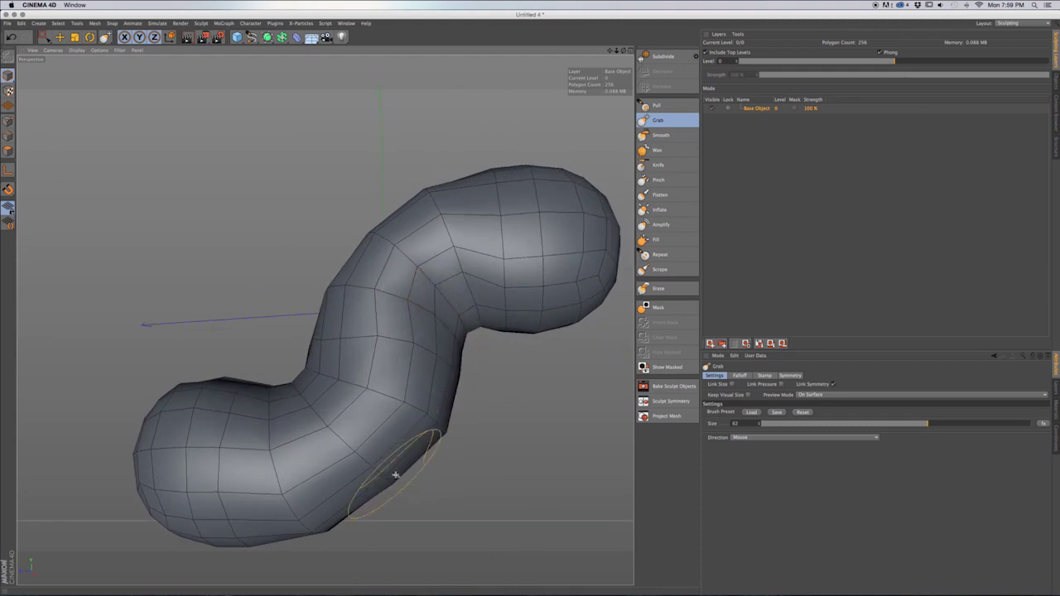
{"action": "left_click_drag", "start_coordinate": [374, 480], "coordinate": [402, 497], "text": "alt"}
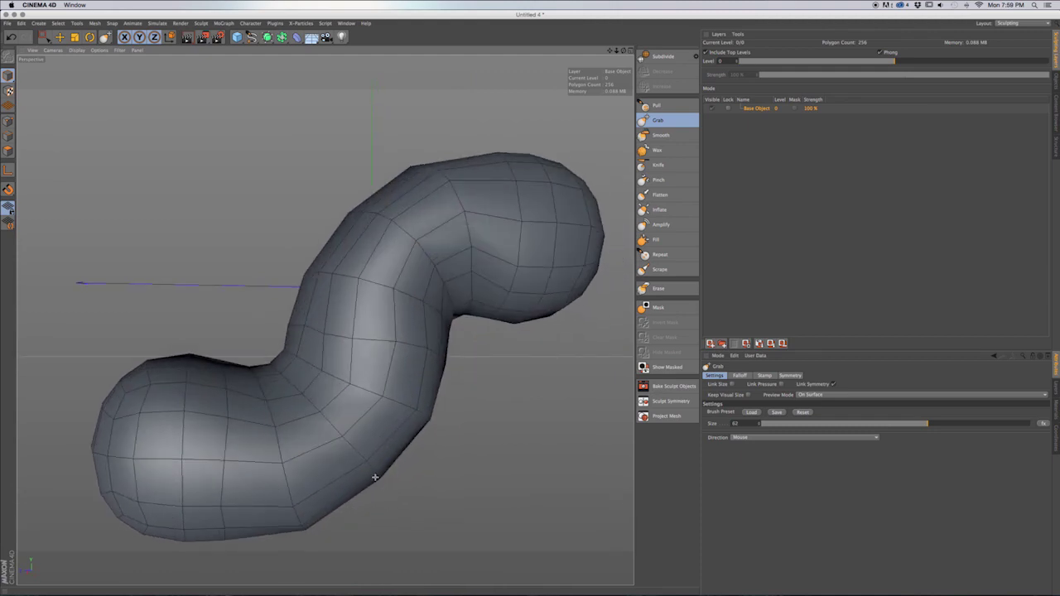
{"action": "left_click_drag", "start_coordinate": [356, 434], "coordinate": [490, 422], "text": "alt"}
{"action": "middle_click_drag", "start_coordinate": [305, 417], "coordinate": [355, 348], "text": "alt"}
{"action": "left_click_drag", "start_coordinate": [265, 370], "coordinate": [435, 386], "text": "alt"}
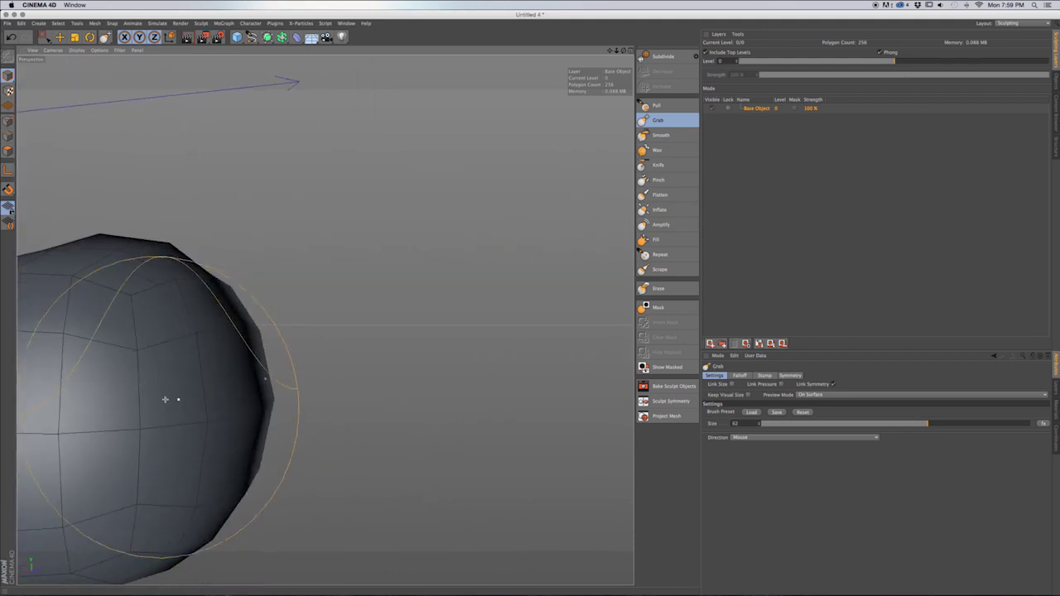
{"action": "middle_click_drag", "start_coordinate": [179, 400], "coordinate": [383, 383], "text": "alt"}
{"action": "scroll", "coordinate": [364, 390], "scroll_direction": "down", "scroll_amount": 7}
{"action": "scroll", "coordinate": [366, 391], "scroll_direction": "down", "scroll_amount": 3}
{"action": "left_click_drag", "start_coordinate": [367, 386], "coordinate": [360, 427], "text": "alt"}
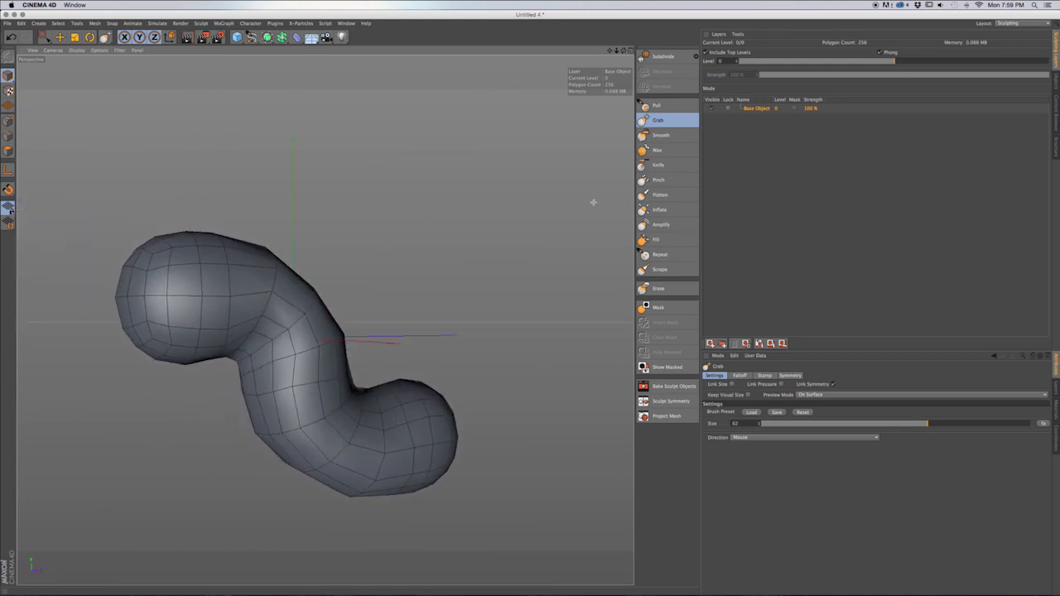
With the Smooth brush at size 46 and pressure 4.5 %, even out the upper bend and the middle section.
{"action": "left_click", "coordinate": [660, 135]}
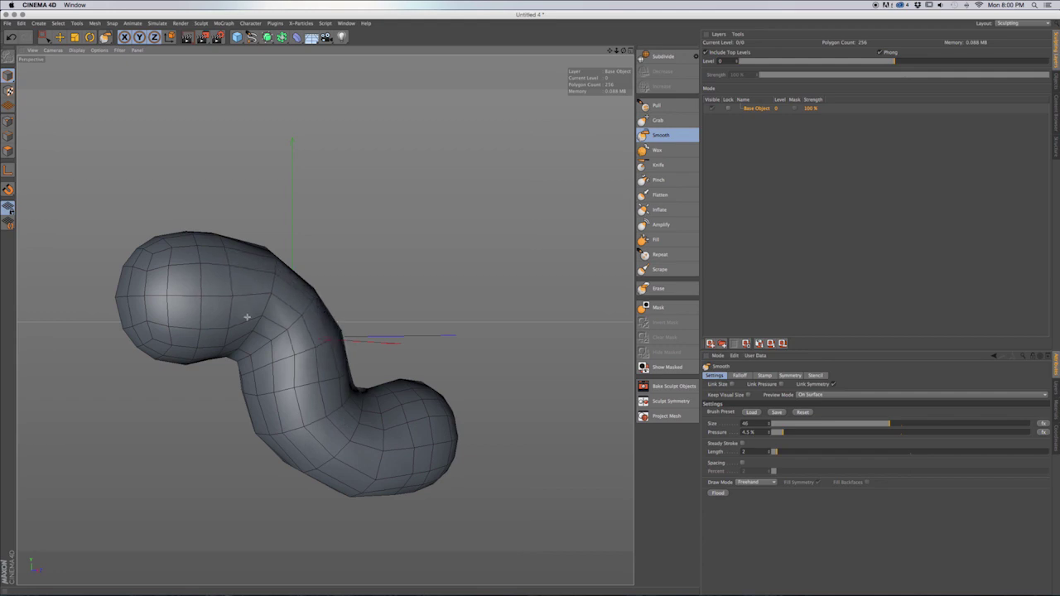
{"action": "left_click_drag", "start_coordinate": [294, 332], "coordinate": [301, 398], "text": "alt"}
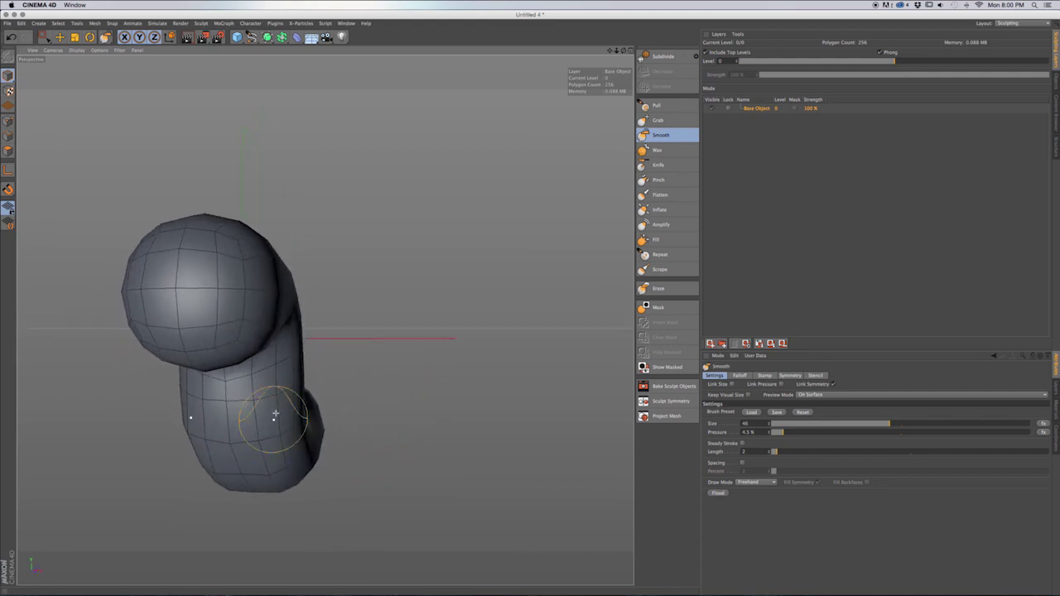
{"action": "middle_click_drag", "start_coordinate": [277, 418], "coordinate": [303, 379], "text": "alt"}
{"action": "mouse_move", "coordinate": [303, 378]}
{"action": "left_mouse_down", "text": "alt"}
{"action": "mouse_move", "coordinate": [355, 369]}
{"action": "mouse_move", "coordinate": [405, 378]}
{"action": "mouse_move", "coordinate": [311, 384]}
{"action": "left_mouse_up", "text": "alt"}
{"action": "mouse_move", "coordinate": [371, 406]}
{"action": "left_mouse_down", "text": "alt"}
{"action": "mouse_move", "coordinate": [318, 383]}
{"action": "mouse_move", "coordinate": [325, 324]}
{"action": "left_mouse_up", "text": "alt"}
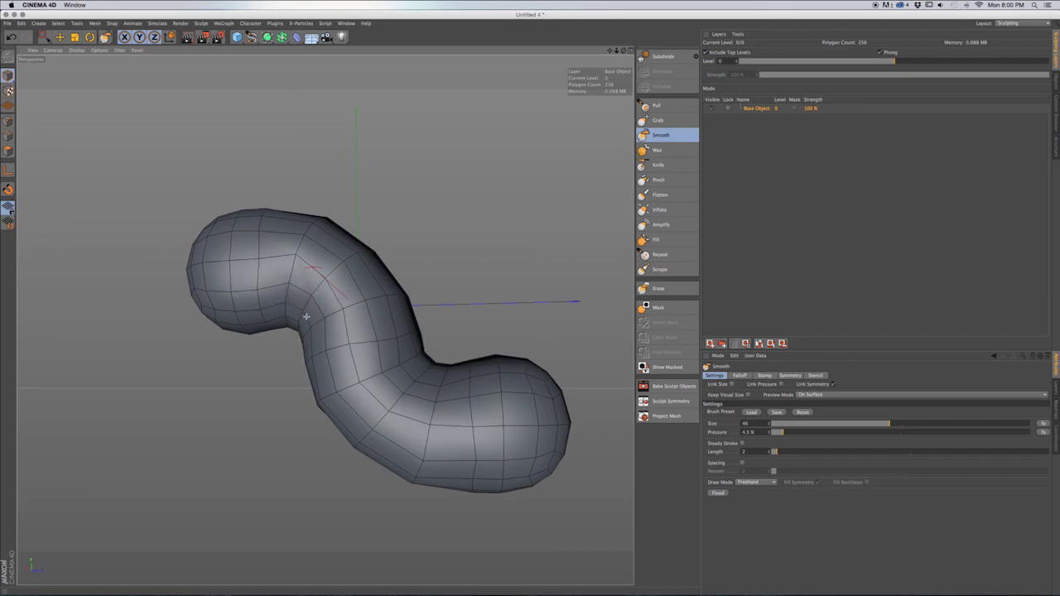
{"action": "left_click_drag", "start_coordinate": [336, 339], "coordinate": [296, 348], "text": "alt"}
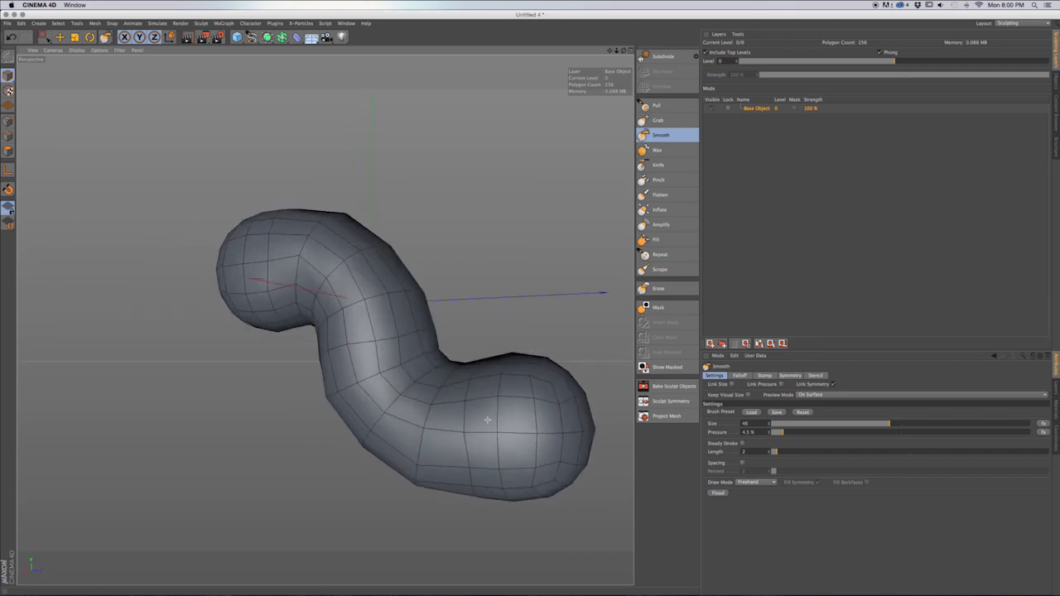
Smooth the lower end, the lower bend's outer edge and the opposite side of the upper end.
{"action": "middle_click_drag", "start_coordinate": [519, 431], "coordinate": [449, 438], "text": "alt"}
{"action": "left_click_drag", "start_coordinate": [438, 466], "coordinate": [469, 466], "text": "alt"}
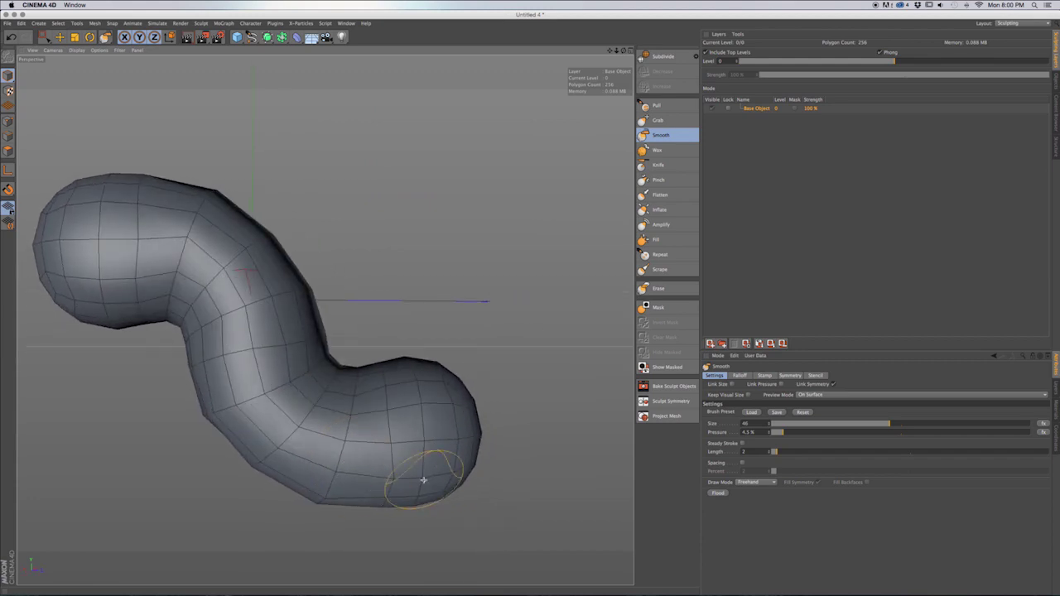
{"action": "mouse_move", "coordinate": [383, 407]}
{"action": "left_mouse_down", "text": "alt"}
{"action": "mouse_move", "coordinate": [347, 428]}
{"action": "mouse_move", "coordinate": [355, 367]}
{"action": "mouse_move", "coordinate": [256, 360]}
{"action": "left_mouse_up", "text": "alt"}
{"action": "mouse_move", "coordinate": [455, 467]}
{"action": "left_mouse_down", "text": "alt"}
{"action": "mouse_move", "coordinate": [279, 414]}
{"action": "mouse_move", "coordinate": [306, 447]}
{"action": "left_mouse_up", "text": "alt"}
{"action": "mouse_move", "coordinate": [485, 421]}
{"action": "left_mouse_down", "text": "alt"}
{"action": "mouse_move", "coordinate": [326, 315]}
{"action": "mouse_move", "coordinate": [246, 385]}
{"action": "mouse_move", "coordinate": [474, 268]}
{"action": "mouse_move", "coordinate": [437, 307]}
{"action": "left_mouse_up", "text": "alt"}
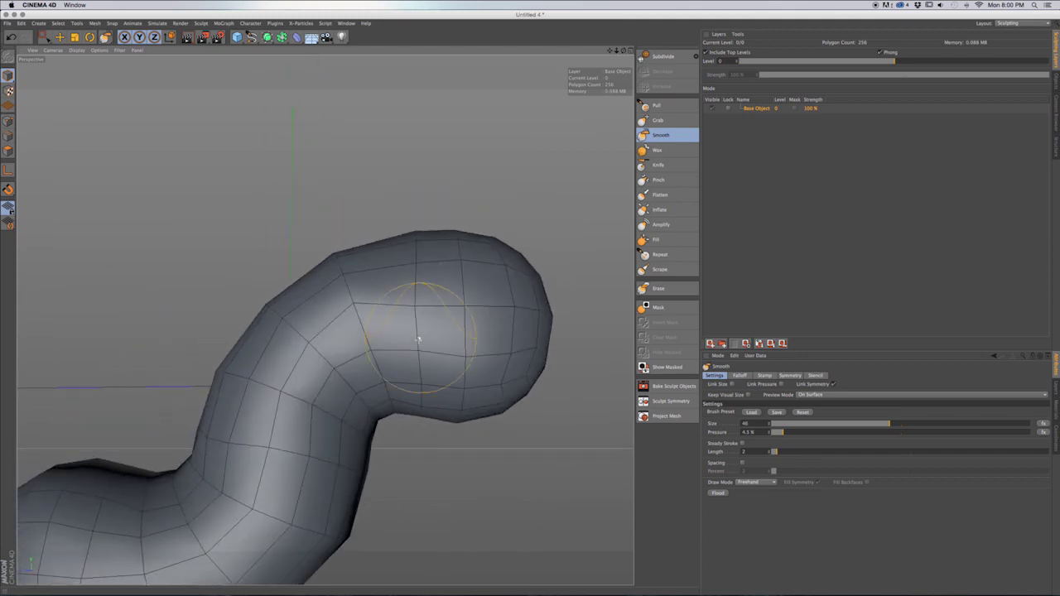
{"action": "mouse_move", "coordinate": [359, 425]}
{"action": "left_mouse_down", "text": "alt"}
{"action": "mouse_move", "coordinate": [425, 326]}
{"action": "mouse_move", "coordinate": [369, 417]}
{"action": "left_mouse_up", "text": "alt"}
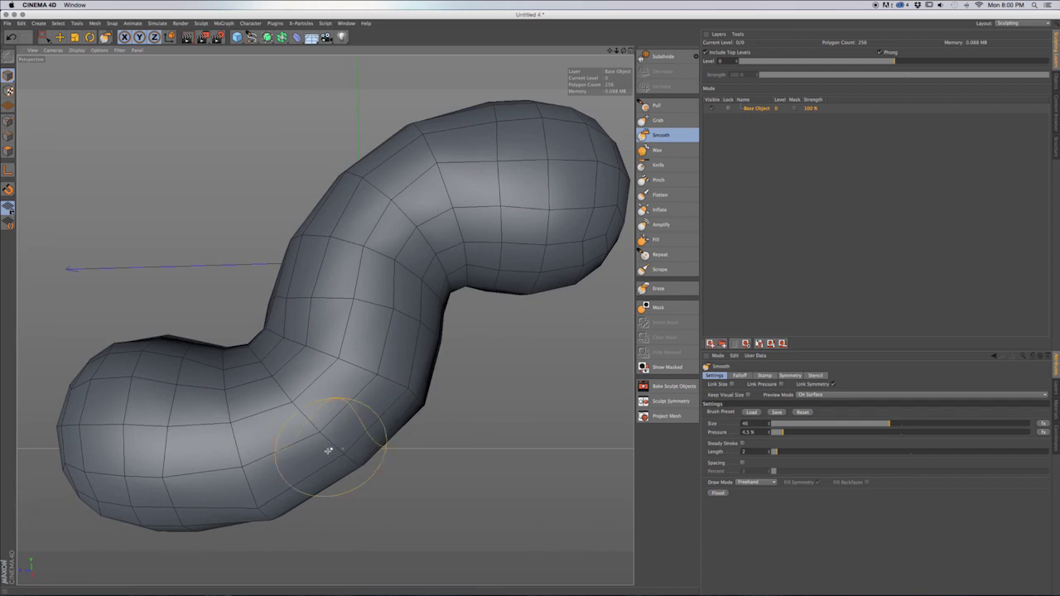
Examine the S-curve's silhouette and edge flow from the front and from both sides.
{"action": "mouse_move", "coordinate": [354, 436]}
{"action": "left_mouse_down", "text": "alt"}
{"action": "mouse_move", "coordinate": [413, 332]}
{"action": "mouse_move", "coordinate": [404, 341]}
{"action": "mouse_move", "coordinate": [198, 373]}
{"action": "left_mouse_up", "text": "alt"}
{"action": "scroll", "coordinate": [414, 344], "scroll_direction": "down", "scroll_amount": 2}
{"action": "mouse_move", "coordinate": [347, 325]}
{"action": "left_mouse_down", "text": "alt"}
{"action": "mouse_move", "coordinate": [325, 319]}
{"action": "mouse_move", "coordinate": [390, 331]}
{"action": "mouse_move", "coordinate": [257, 280]}
{"action": "mouse_move", "coordinate": [291, 281]}
{"action": "mouse_move", "coordinate": [320, 243]}
{"action": "mouse_move", "coordinate": [355, 277]}
{"action": "left_mouse_up", "text": "alt"}
{"action": "left_click_drag", "start_coordinate": [503, 341], "coordinate": [456, 317], "text": "alt"}
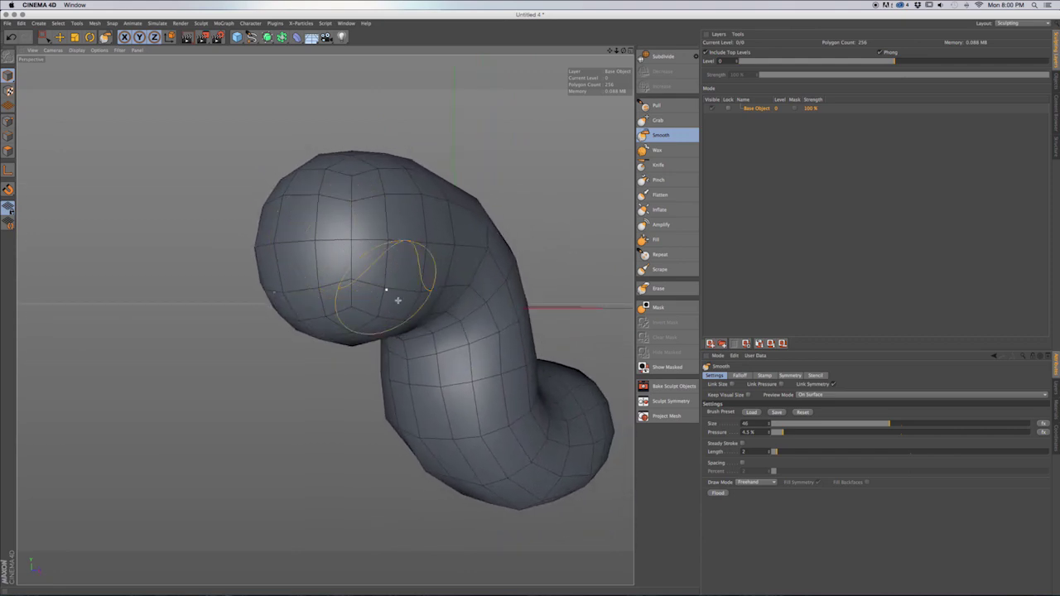
{"action": "left_click_drag", "start_coordinate": [425, 341], "coordinate": [422, 339], "text": "alt"}
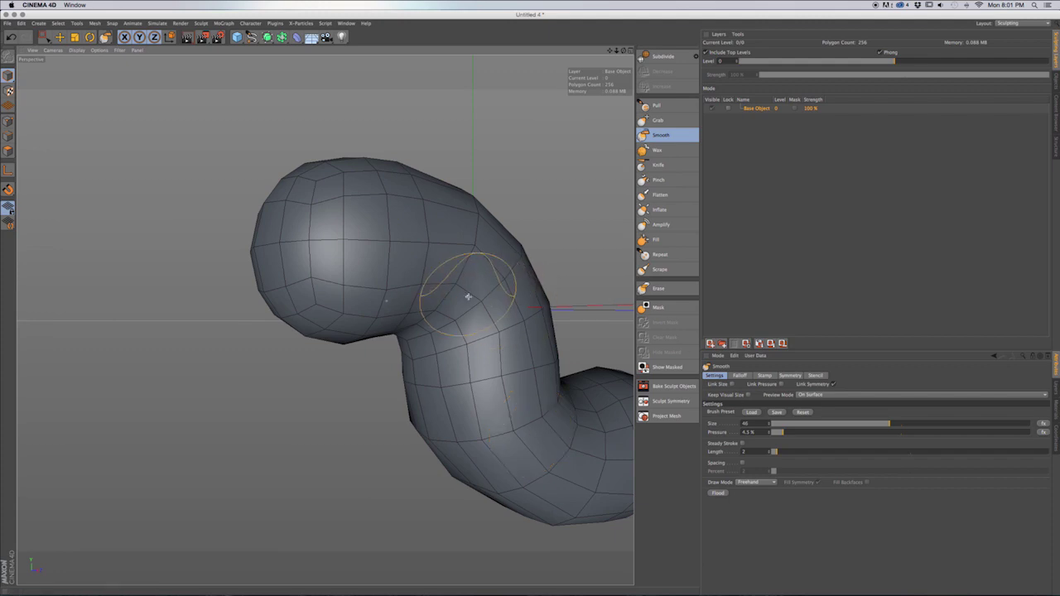
{"action": "mouse_move", "coordinate": [423, 284]}
{"action": "left_mouse_down", "text": "alt"}
{"action": "mouse_move", "coordinate": [516, 300]}
{"action": "mouse_move", "coordinate": [487, 319]}
{"action": "left_mouse_up", "text": "alt"}
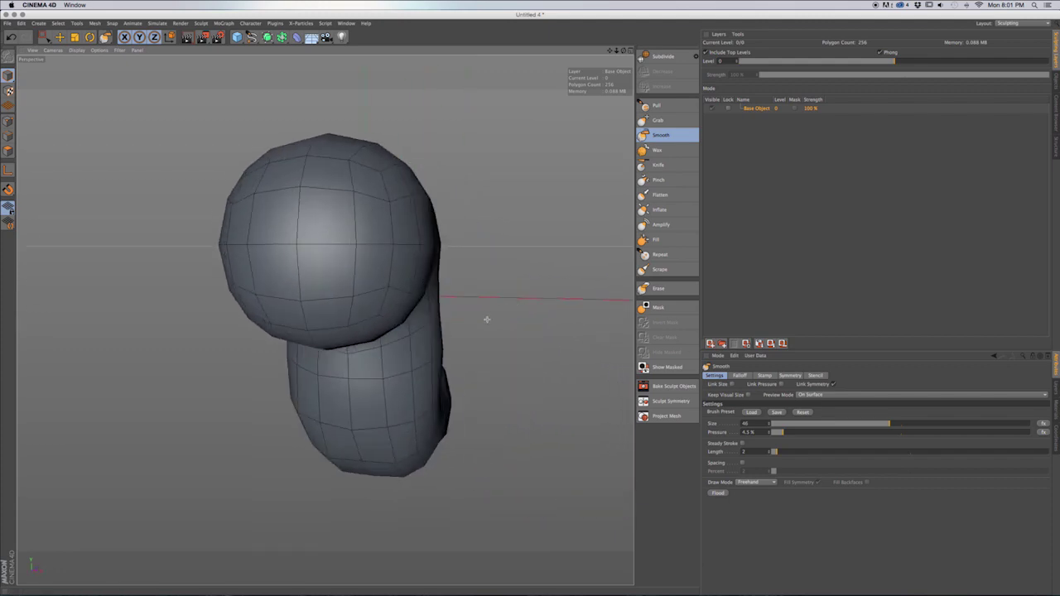
{"action": "mouse_move", "coordinate": [386, 287]}
{"action": "left_mouse_down", "text": "alt"}
{"action": "mouse_move", "coordinate": [392, 334]}
{"action": "mouse_move", "coordinate": [414, 320]}
{"action": "mouse_move", "coordinate": [445, 339]}
{"action": "mouse_move", "coordinate": [372, 351]}
{"action": "mouse_move", "coordinate": [395, 322]}
{"action": "left_mouse_up", "text": "alt"}
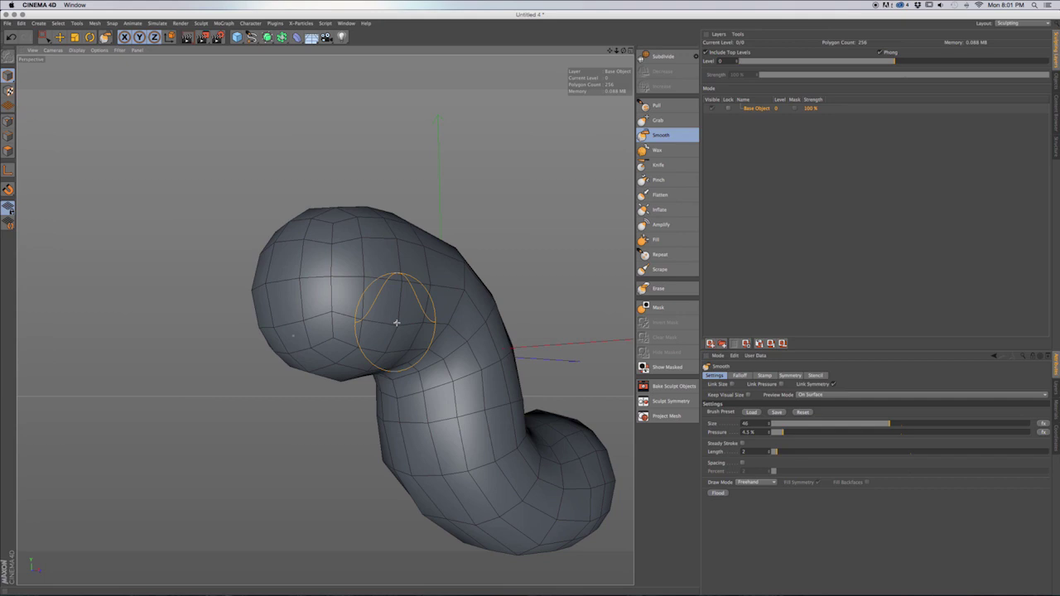
{"action": "left_click_drag", "start_coordinate": [433, 317], "coordinate": [436, 325], "text": "alt"}
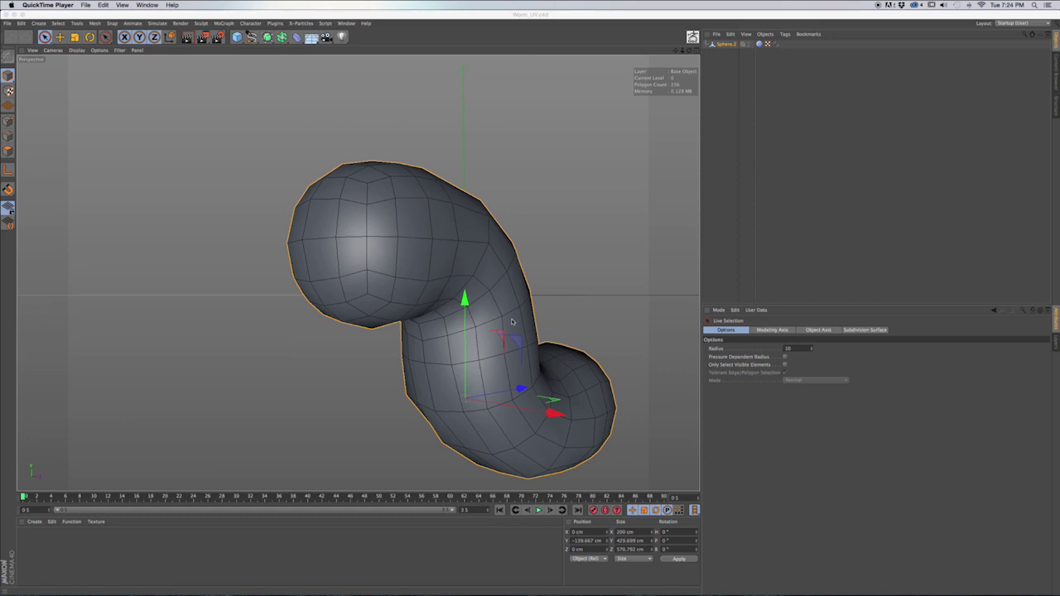
Start a Wavefront OBJ export of the worm named Worm_UV.obj, browsing to the Training Video 01 - Worm Creature New folder.
{"action": "left_click", "coordinate": [354, 235]}
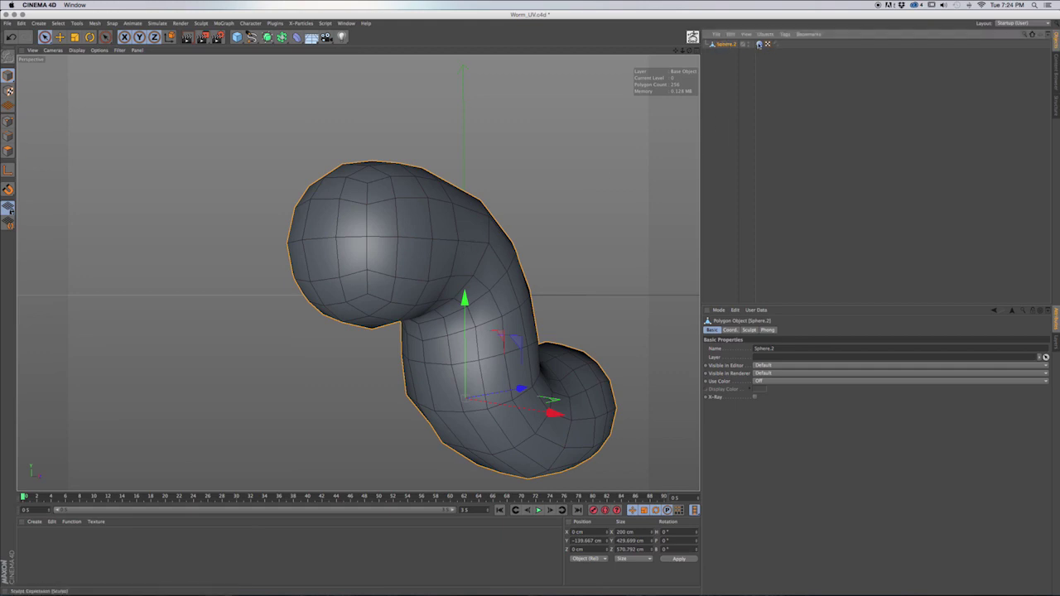
{"action": "left_click", "coordinate": [759, 44]}
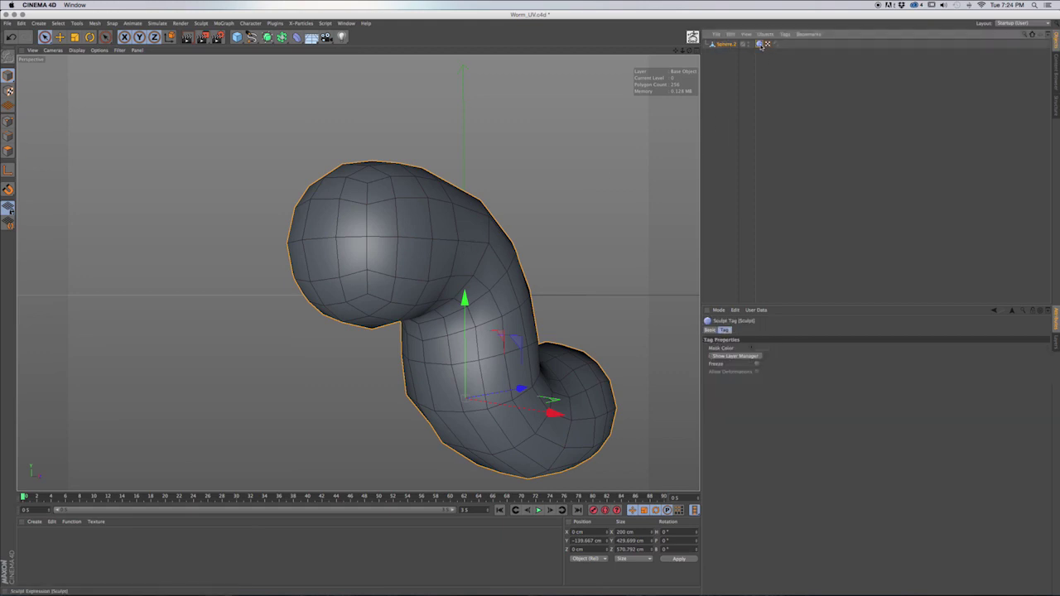
{"action": "left_click", "coordinate": [726, 45]}
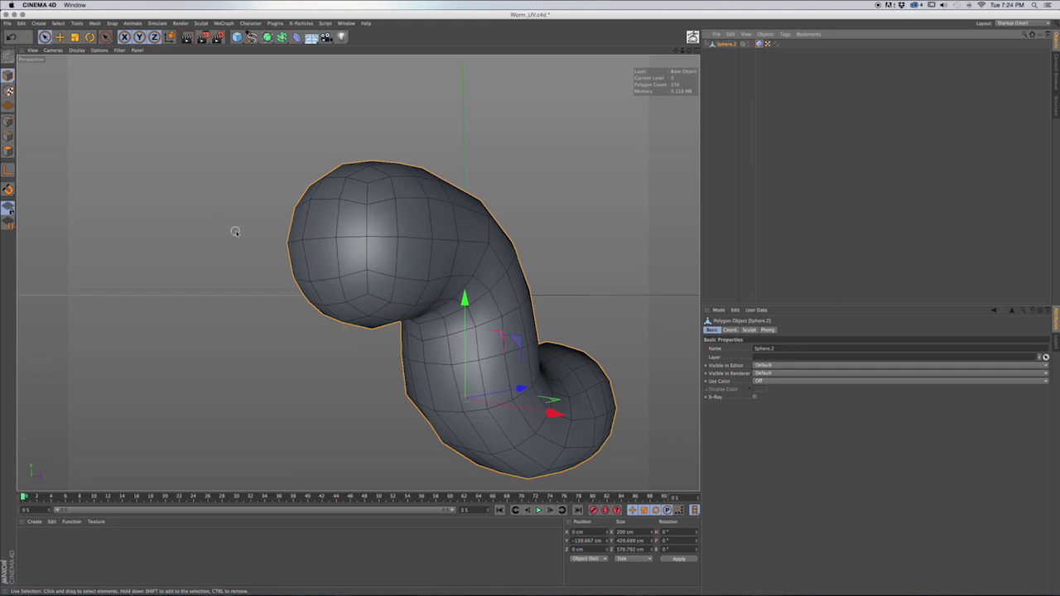
{"action": "left_click", "coordinate": [8, 23]}
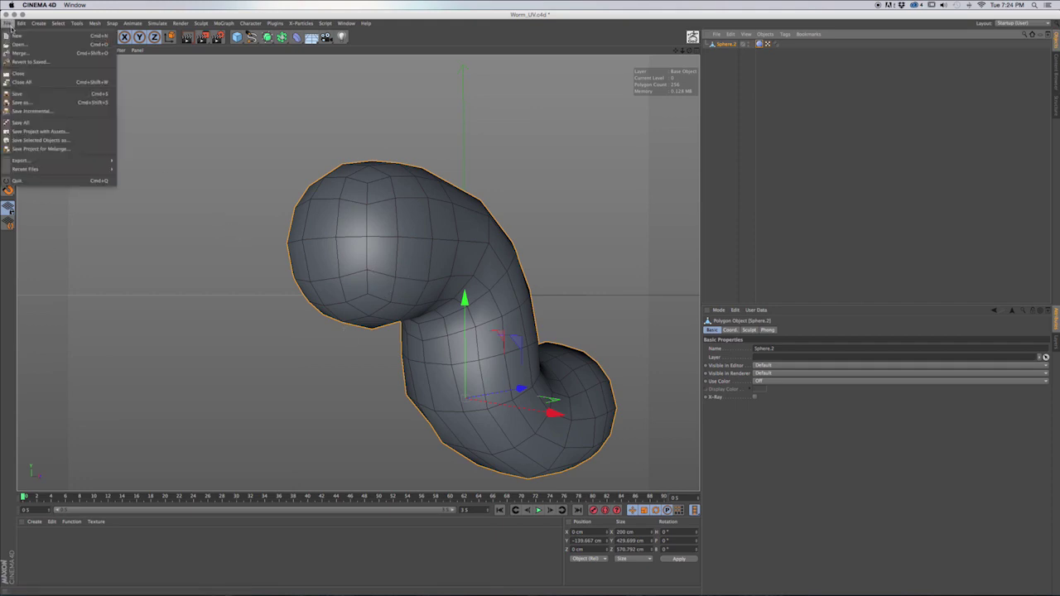
{"action": "mouse_move", "coordinate": [44, 160]}
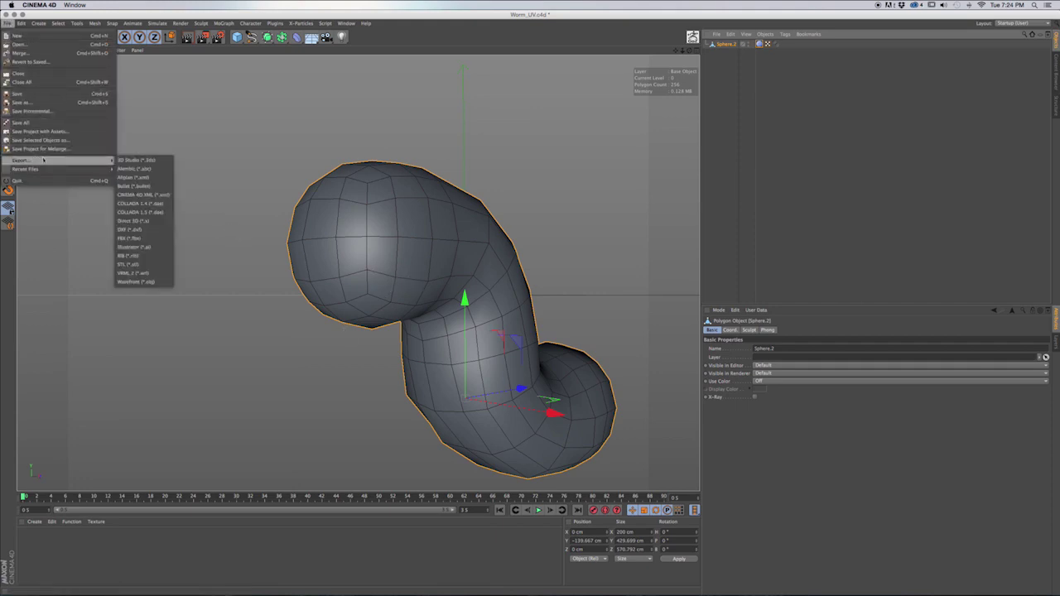
{"action": "left_click", "coordinate": [145, 283]}
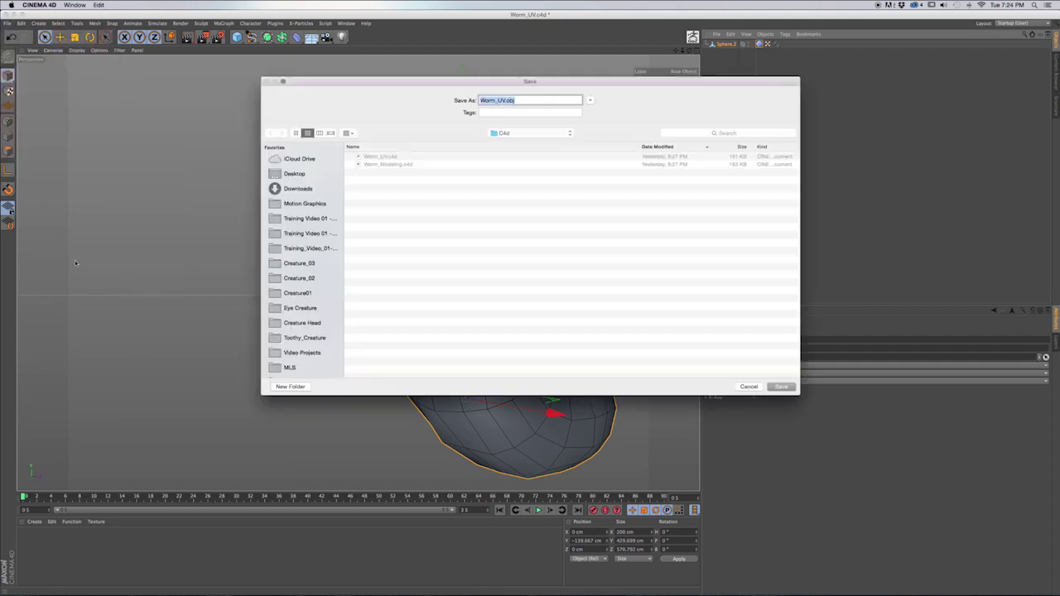
{"action": "left_click_drag", "start_coordinate": [418, 88], "coordinate": [368, 106]}
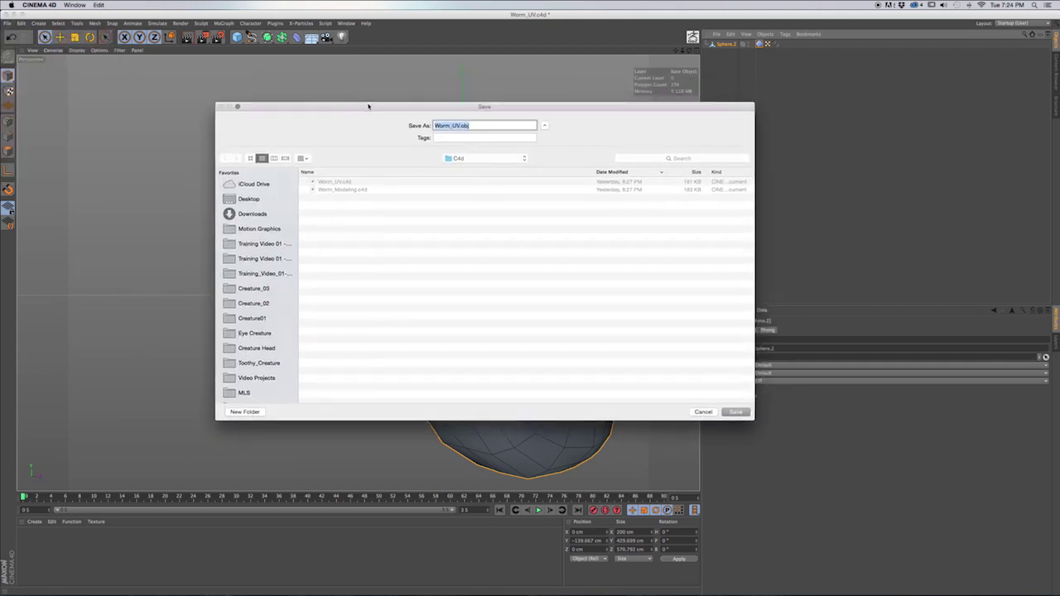
{"action": "left_click", "coordinate": [474, 163]}
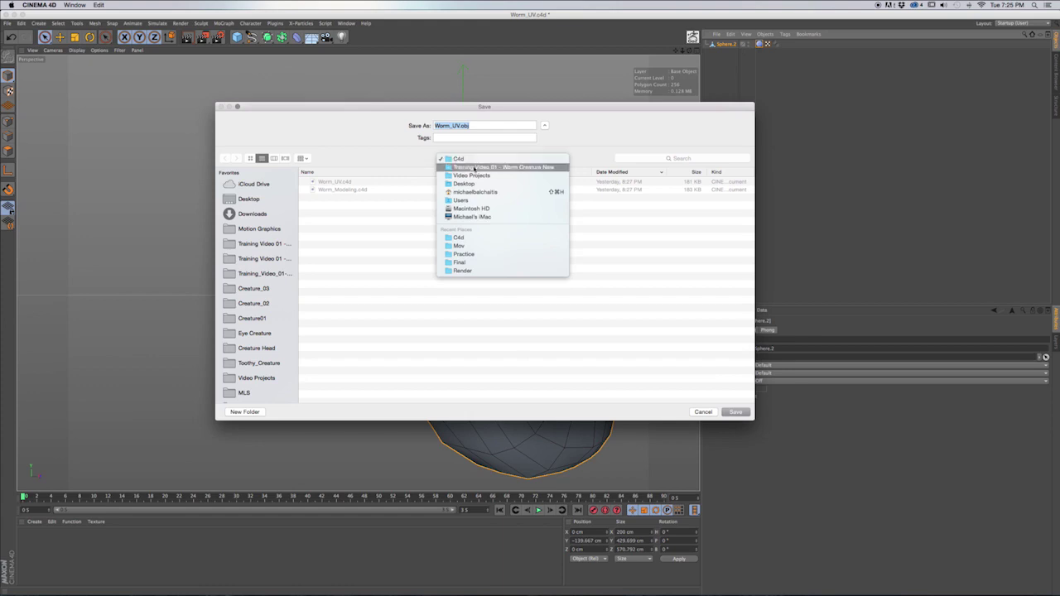
{"action": "left_click", "coordinate": [496, 167]}
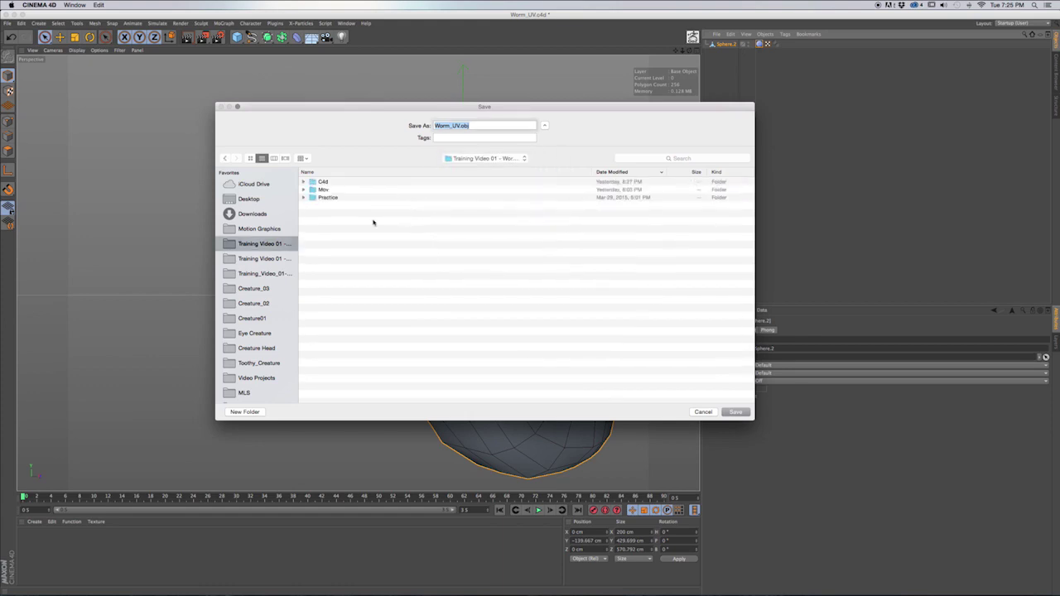
Create an Obj folder there and export Worm_UV.obj into it with the scale unit kept at centimetres.
{"action": "left_click", "coordinate": [246, 411]}
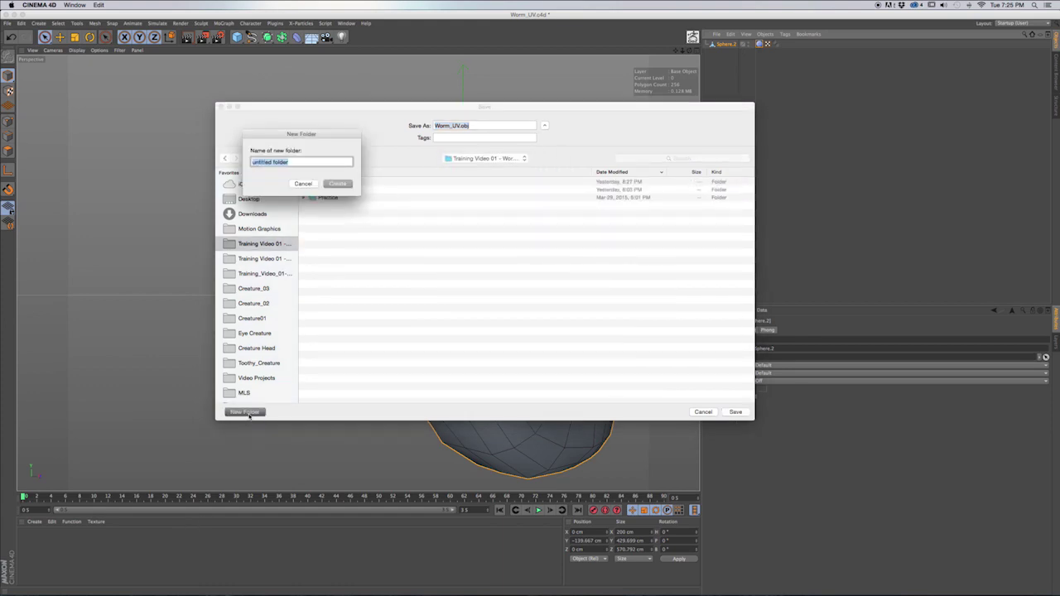
{"action": "type", "text": "Obj"}
{"action": "key", "text": "Return"}
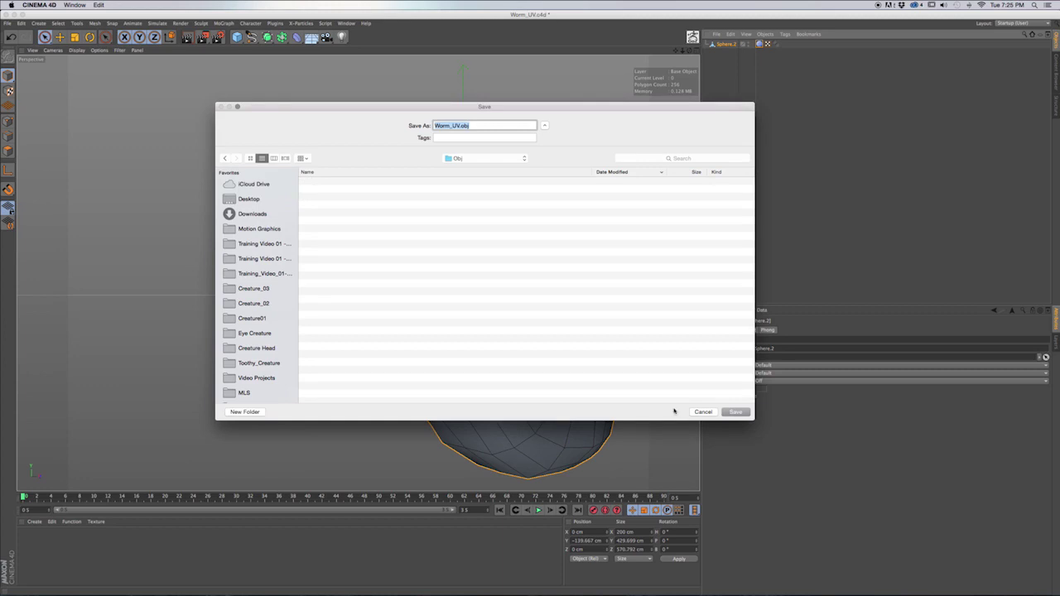
{"action": "left_click", "coordinate": [732, 412]}
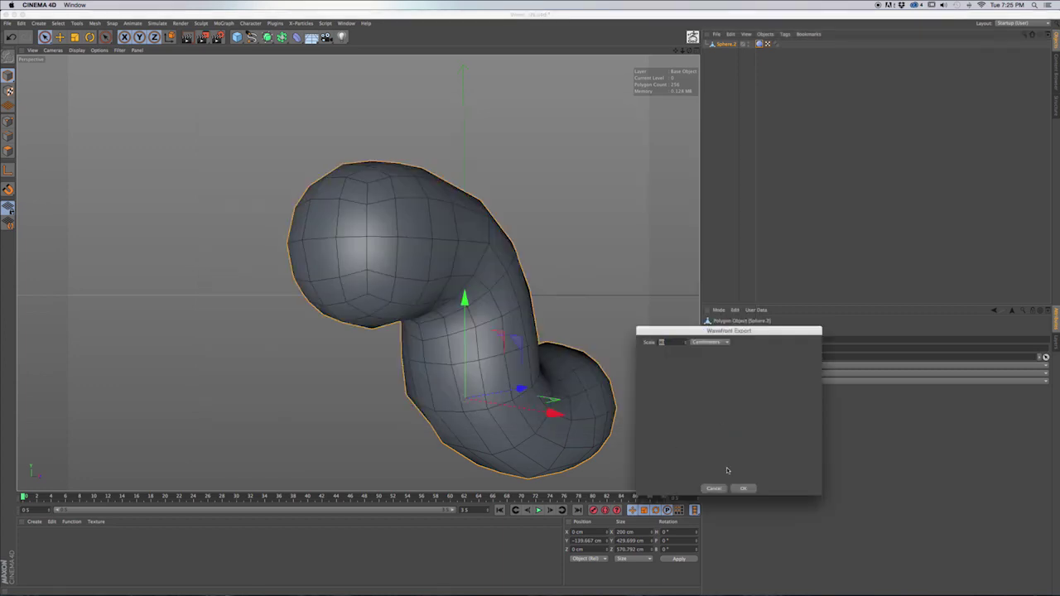
{"action": "left_click", "coordinate": [742, 488]}
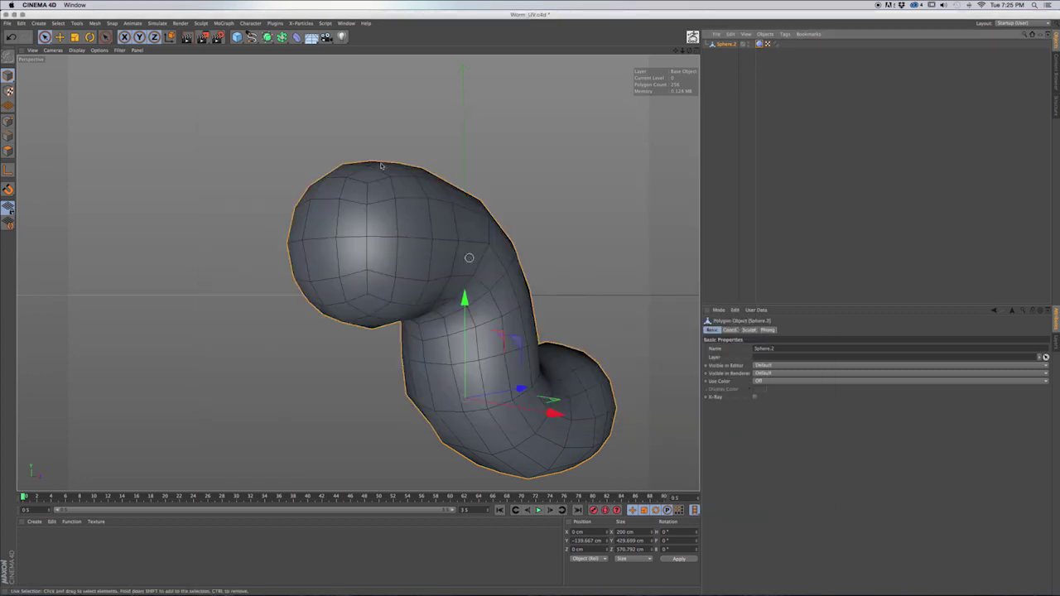
Close the Worm_UV.c4d project with its changes saved, and open Worm_UV.obj using the default Wavefront import settings.
{"action": "key", "text": "super+w"}
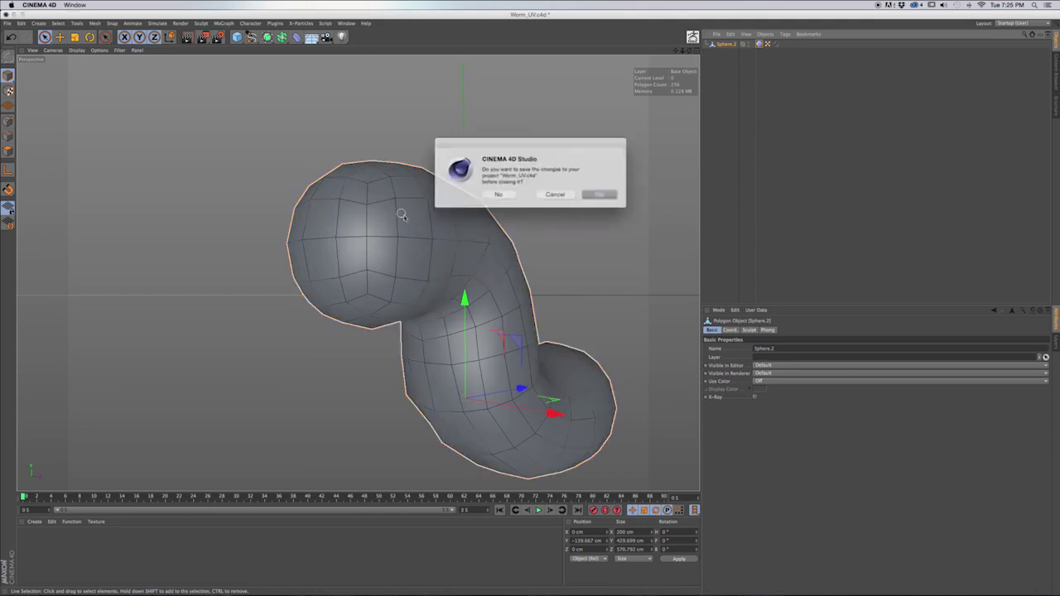
{"action": "left_click", "coordinate": [596, 195]}
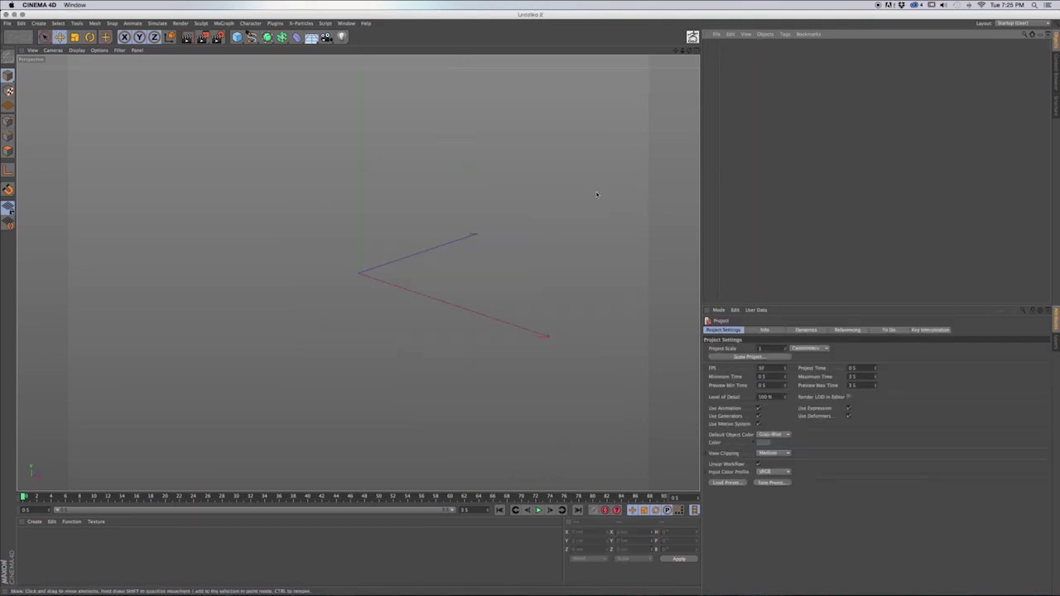
{"action": "key", "text": "super+o"}
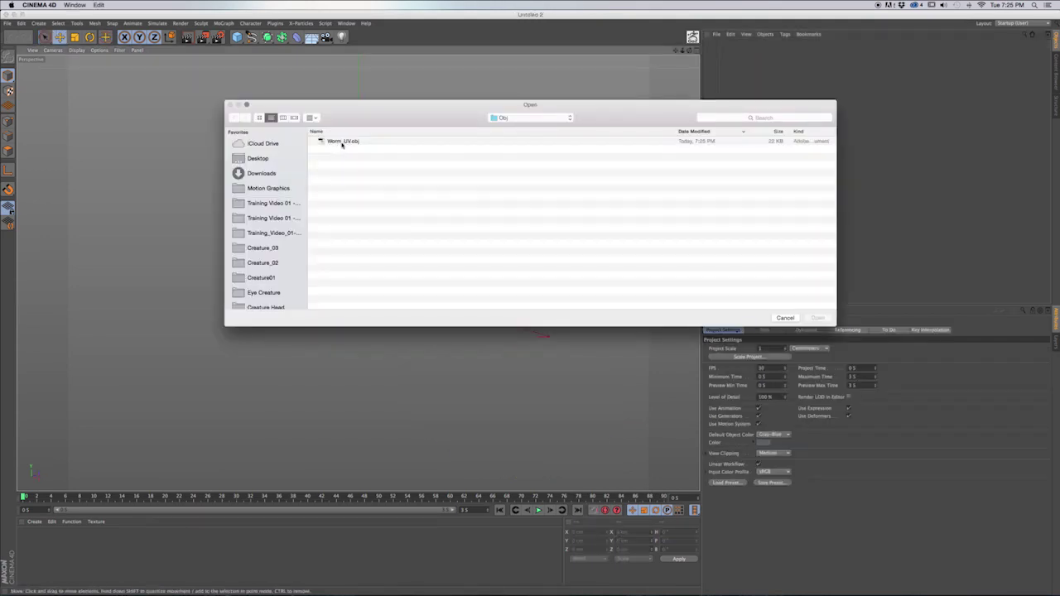
{"action": "double_click", "coordinate": [342, 142]}
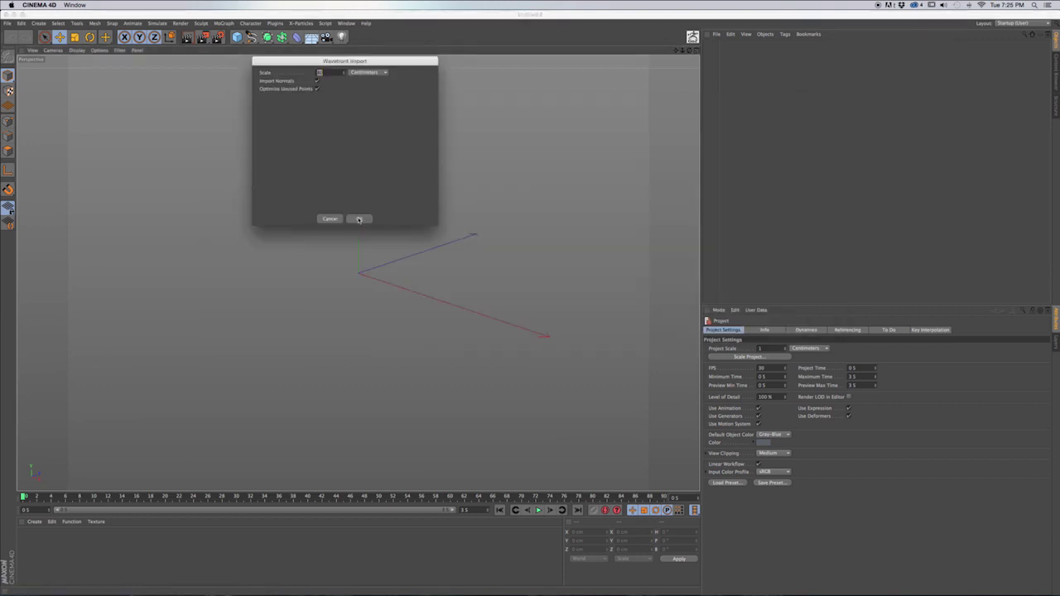
{"action": "left_click", "coordinate": [359, 219]}
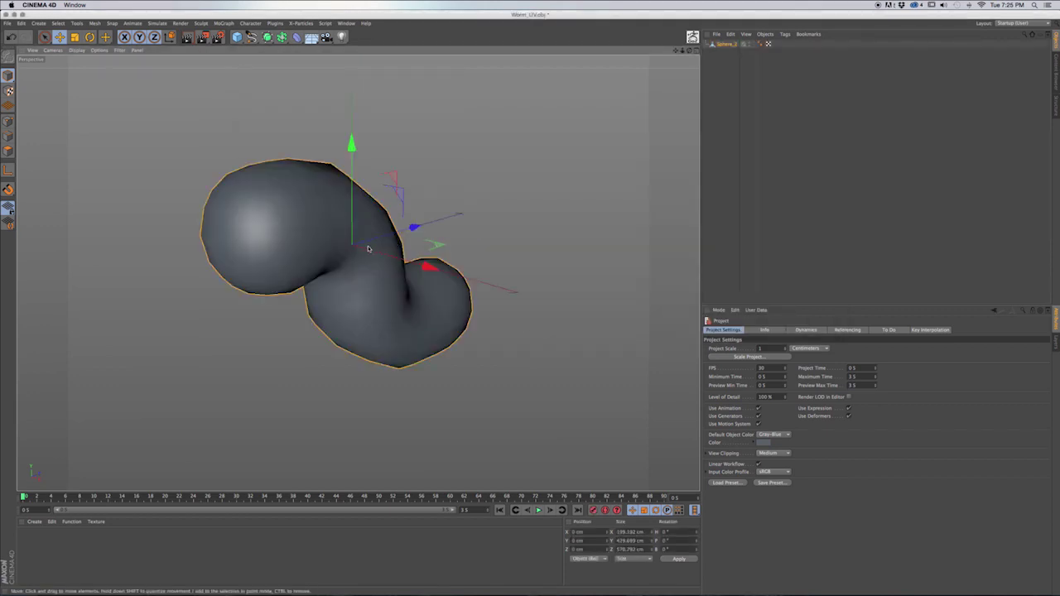
Display the worm shaded with mesh lines and select two mirrored polygons on the front of the head for the eyes.
{"action": "key", "text": "n"}
{"action": "key", "text": "b"}
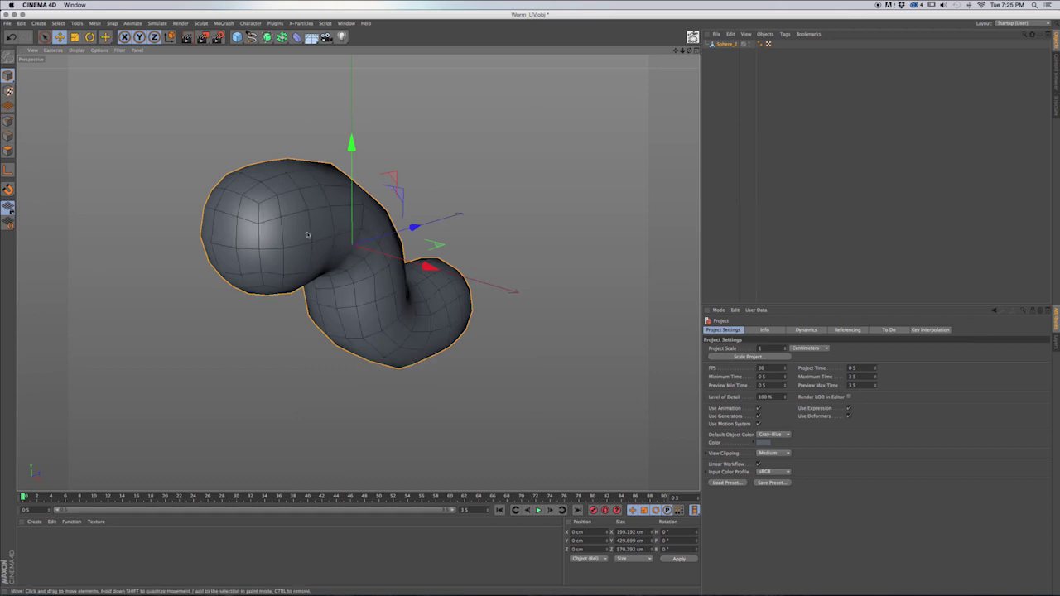
{"action": "left_click_drag", "start_coordinate": [305, 245], "coordinate": [371, 258], "text": "alt"}
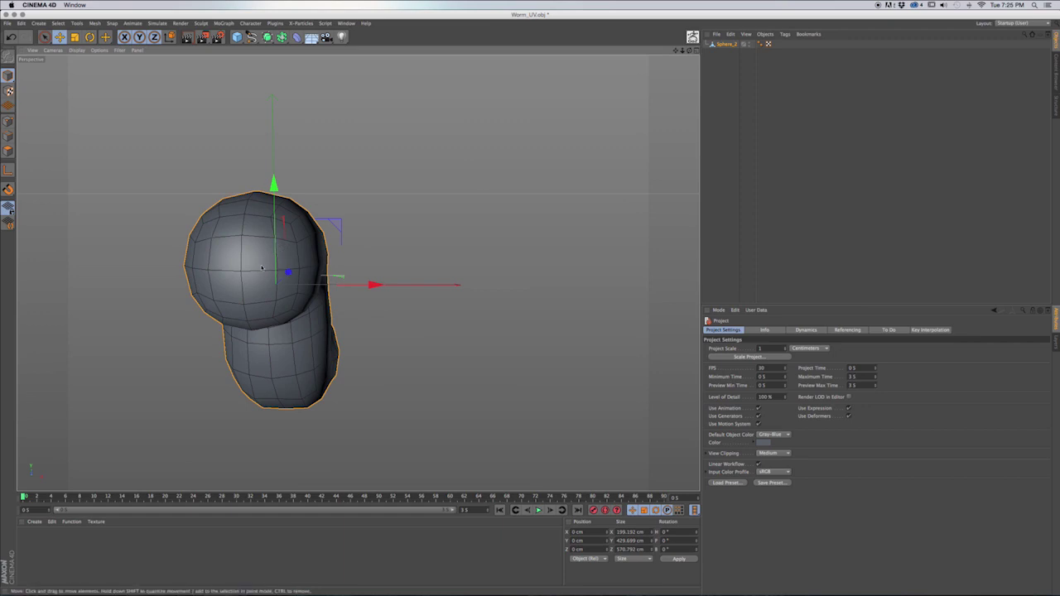
{"action": "middle_click_drag", "start_coordinate": [355, 270], "coordinate": [358, 275], "text": "alt"}
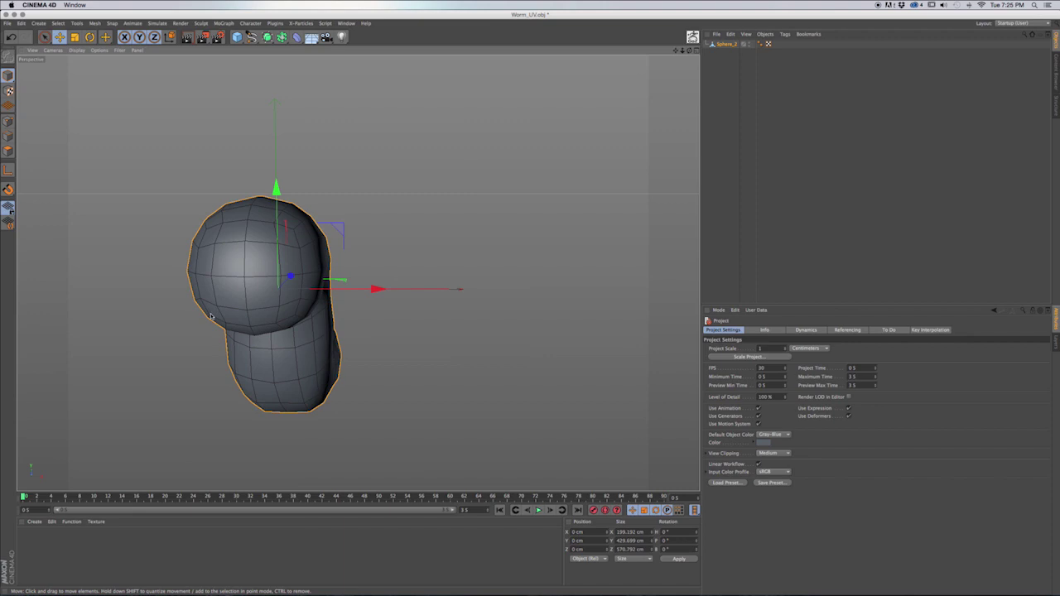
{"action": "left_click", "coordinate": [9, 151]}
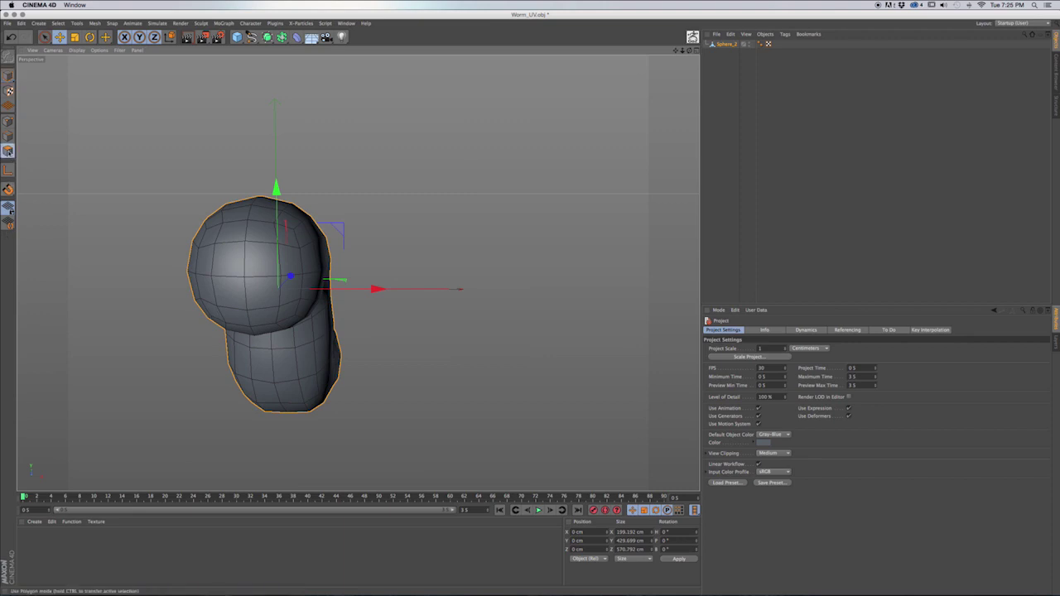
{"action": "left_click", "coordinate": [289, 264]}
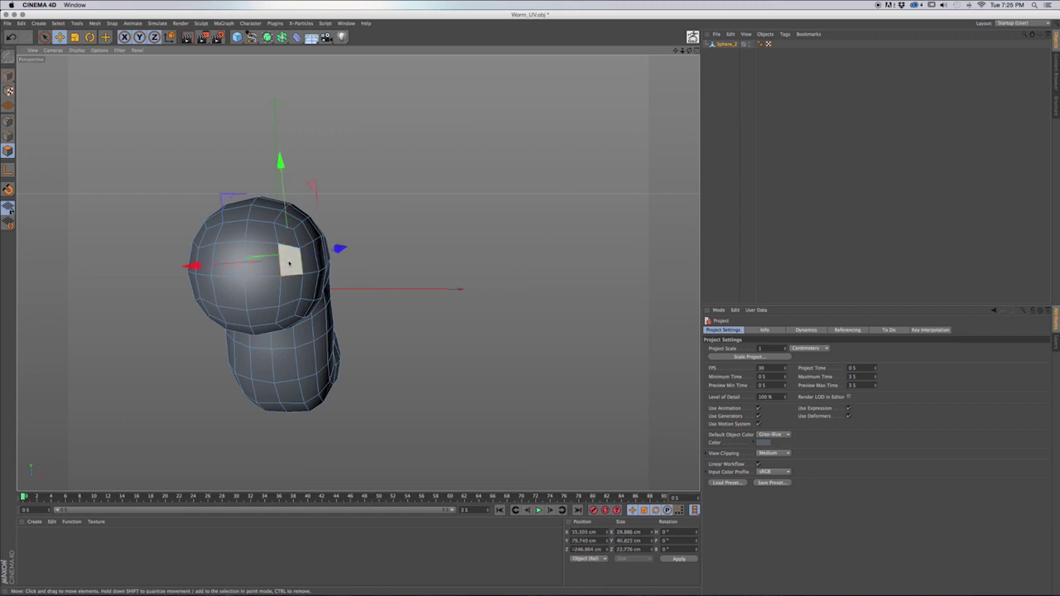
{"action": "left_click", "coordinate": [207, 255], "text": "shift"}
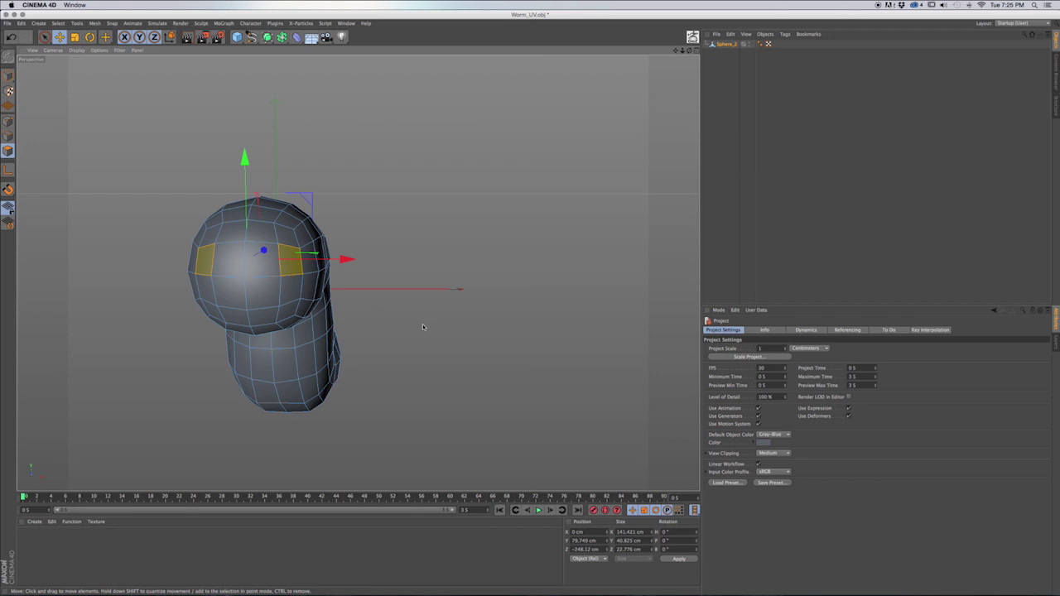
Inset the two eye polygons with Extrude Inner by about 2.4 cm and push them about 29 cm back into the head along Z.
{"action": "key", "text": "i"}
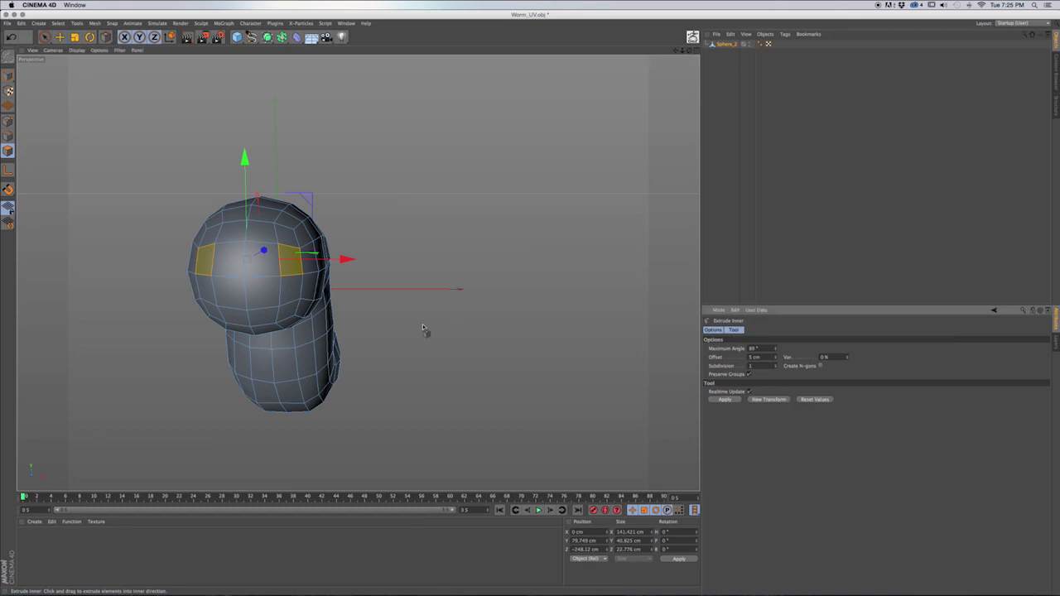
{"action": "left_click_drag", "start_coordinate": [374, 296], "coordinate": [379, 297]}
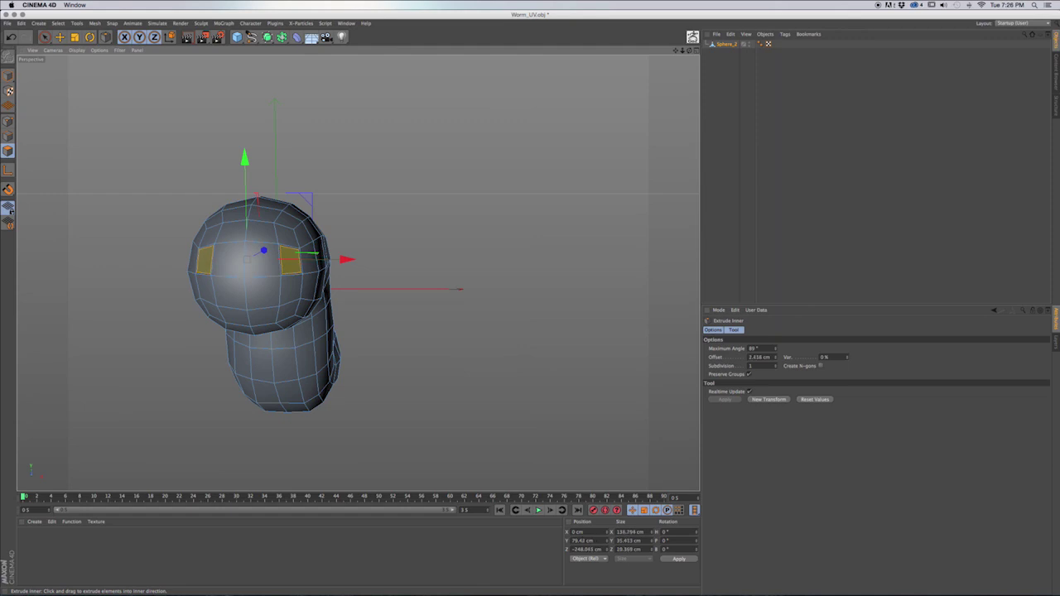
{"action": "left_click_drag", "start_coordinate": [305, 272], "coordinate": [216, 308], "text": "alt"}
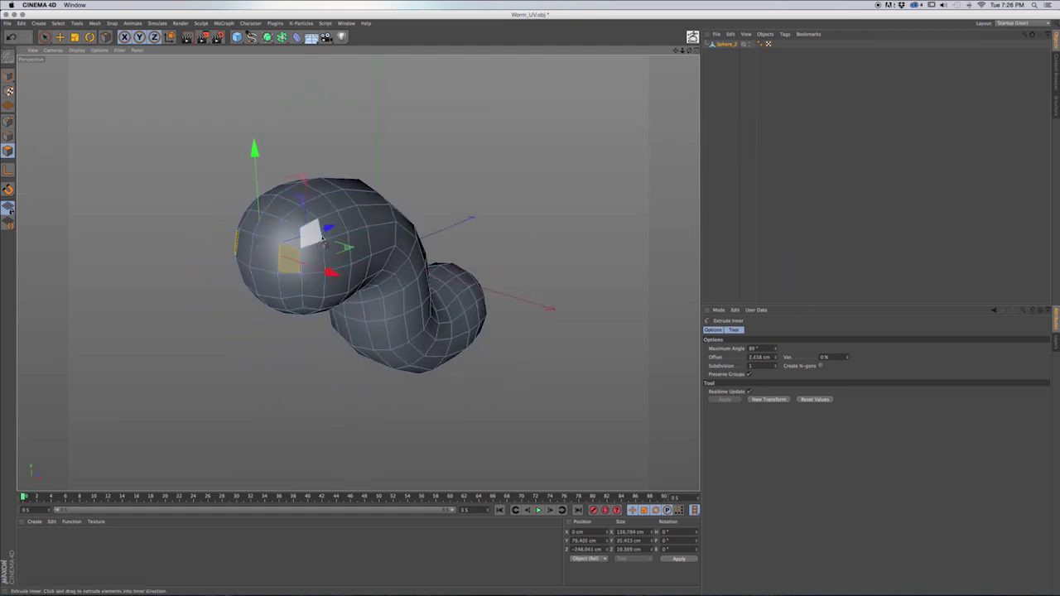
{"action": "left_click_drag", "start_coordinate": [323, 241], "coordinate": [319, 263], "text": "alt"}
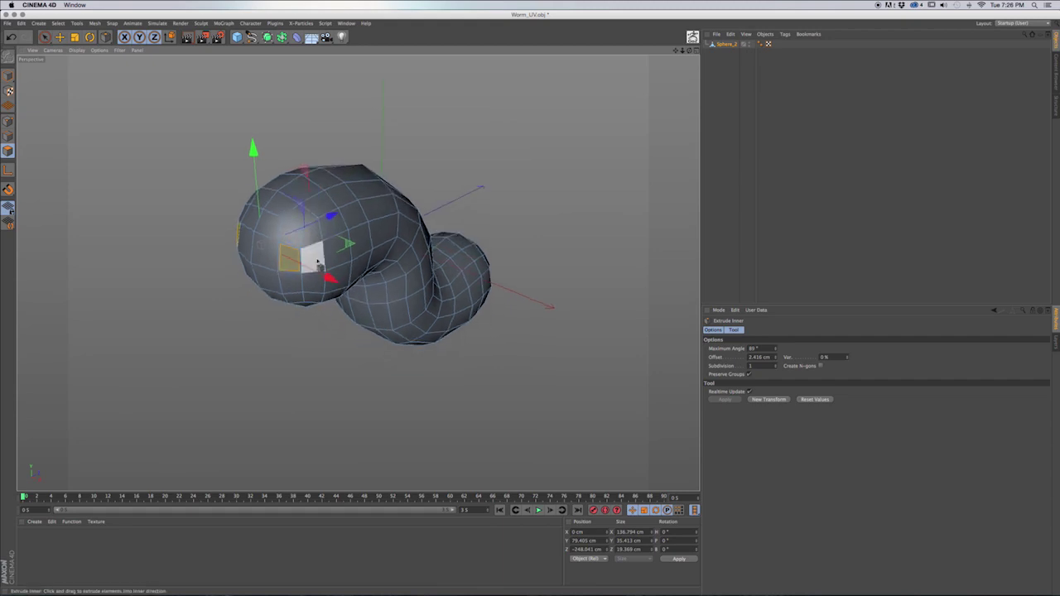
{"action": "left_click_drag", "start_coordinate": [331, 217], "coordinate": [436, 369]}
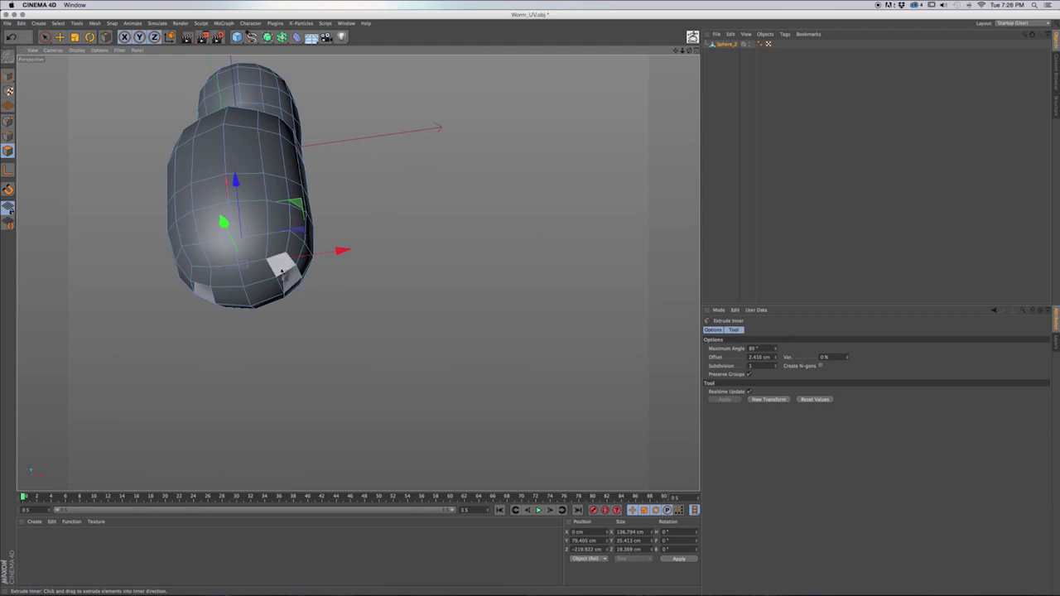
Select the inner polygon of the eye socket on the positive X side and move it about 4.6 cm along its own X axis toward the face's middle.
{"action": "left_click_drag", "start_coordinate": [291, 288], "coordinate": [284, 177], "text": "alt"}
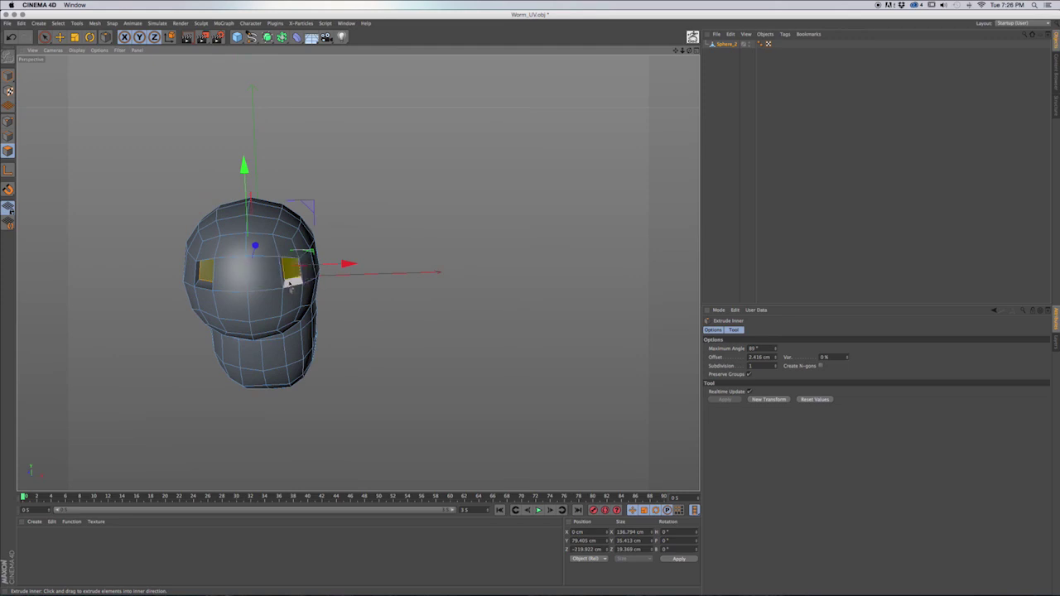
{"action": "left_click_drag", "start_coordinate": [291, 284], "coordinate": [280, 306], "text": "alt"}
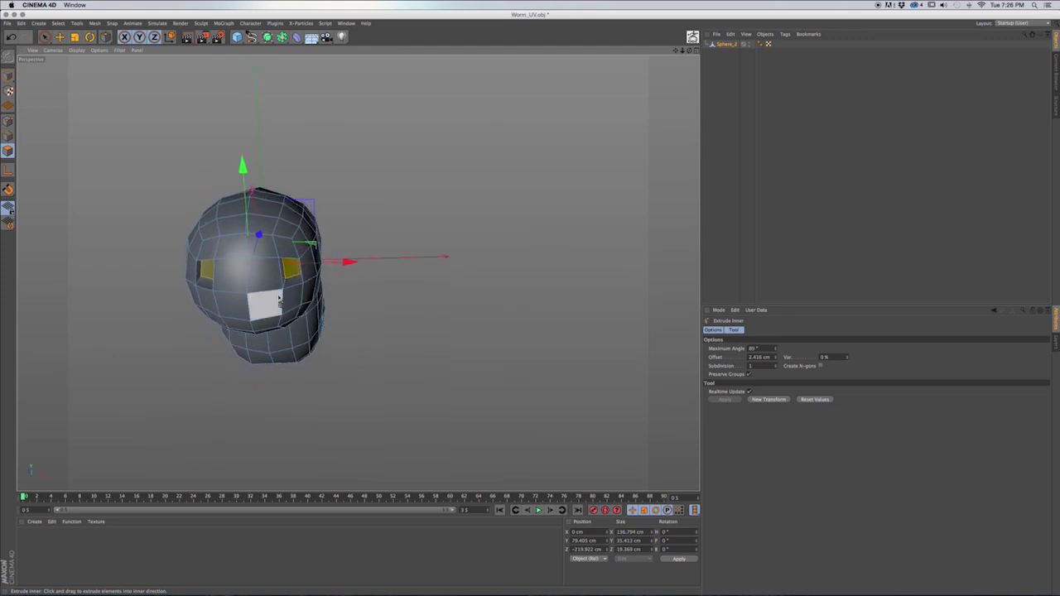
{"action": "left_click", "coordinate": [45, 37]}
{"action": "left_click", "coordinate": [341, 244]}
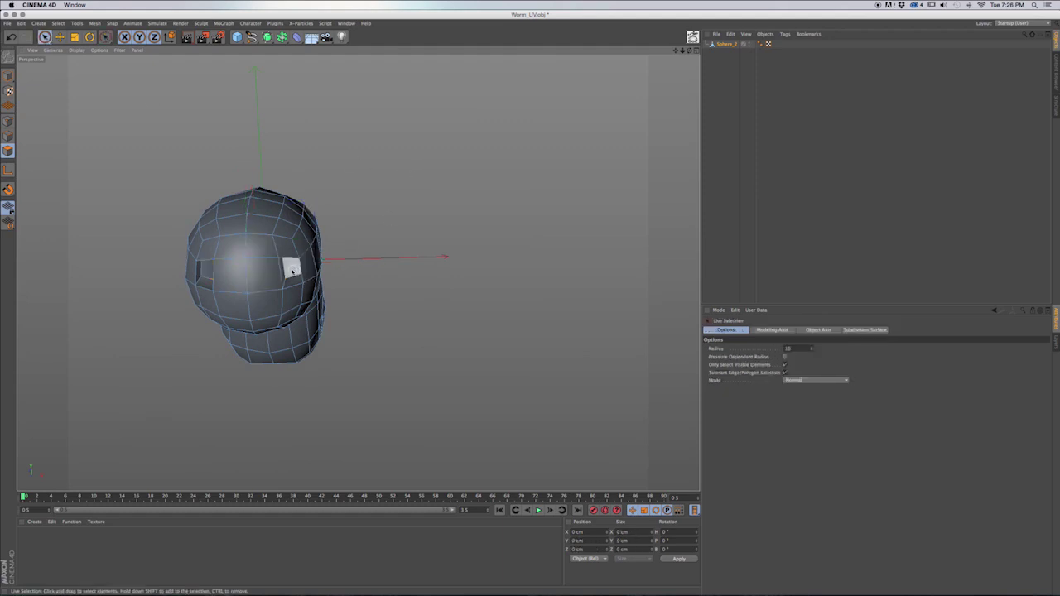
{"action": "scroll", "coordinate": [291, 269], "scroll_direction": "up", "scroll_amount": 3}
{"action": "left_click", "coordinate": [291, 274]}
{"action": "left_click_drag", "start_coordinate": [306, 276], "coordinate": [260, 194], "text": "alt"}
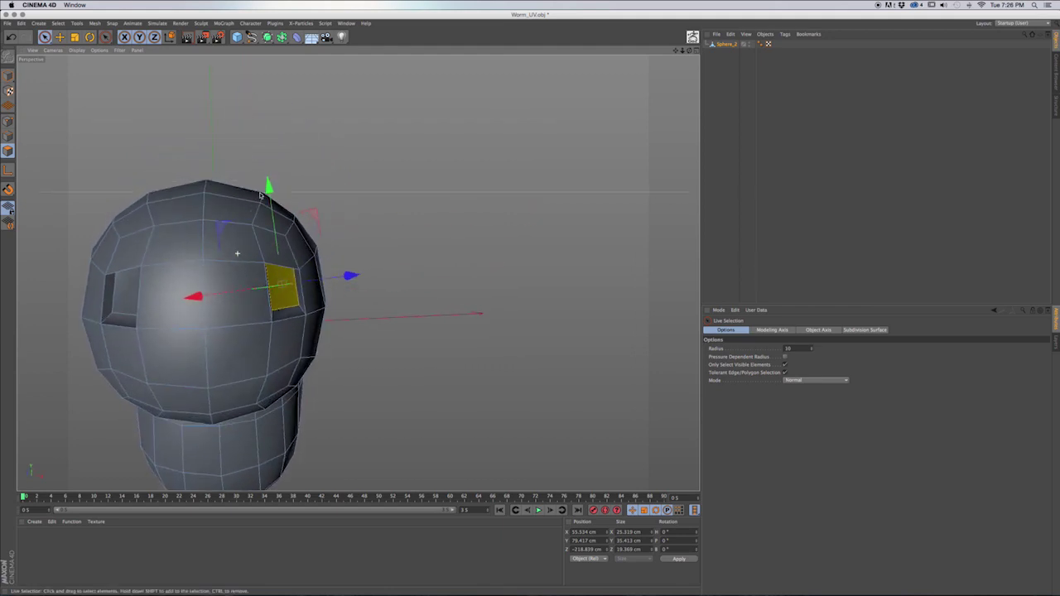
{"action": "middle_click_drag", "start_coordinate": [243, 341], "coordinate": [357, 272], "text": "alt"}
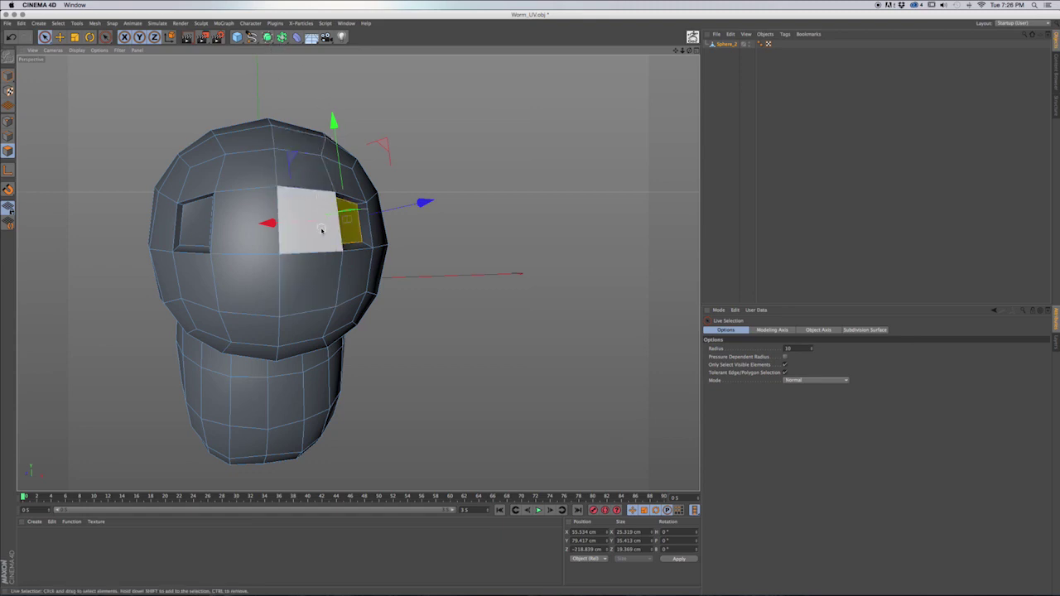
{"action": "mouse_move", "coordinate": [316, 230]}
{"action": "left_mouse_down", "text": "alt"}
{"action": "mouse_move", "coordinate": [349, 230]}
{"action": "mouse_move", "coordinate": [328, 220]}
{"action": "left_mouse_up", "text": "alt"}
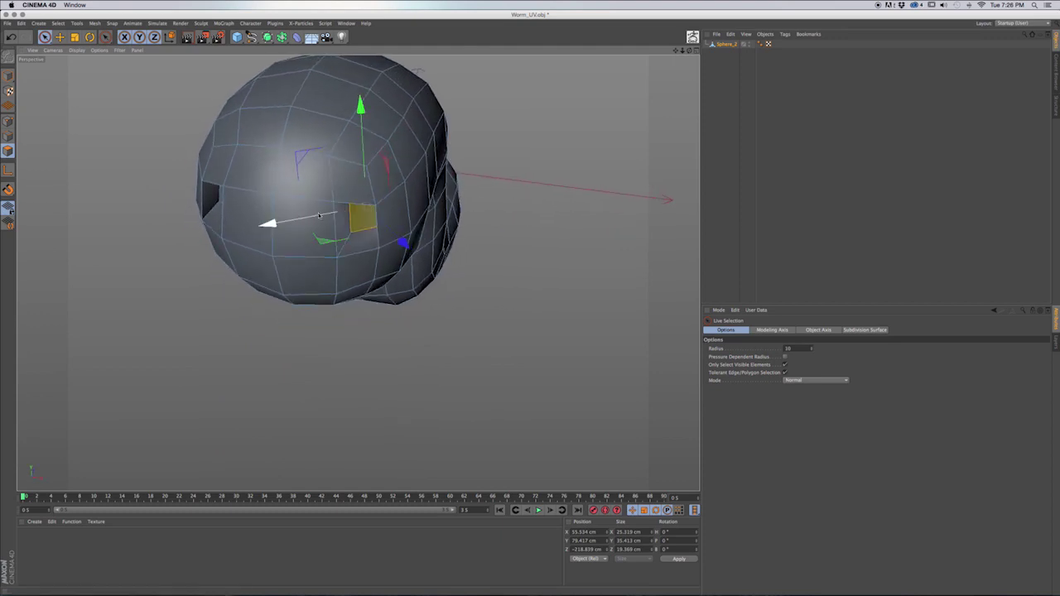
{"action": "left_click_drag", "start_coordinate": [312, 217], "coordinate": [411, 198]}
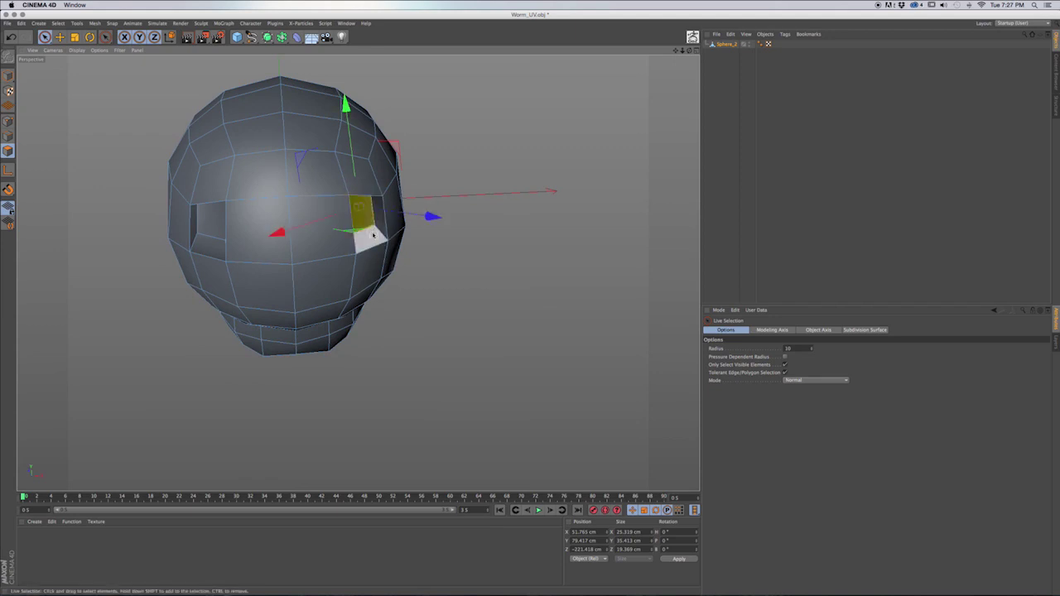
Select the inner polygon of the eye socket on the negative X side and move it slightly along its own X axis to match the other socket.
{"action": "left_click_drag", "start_coordinate": [381, 251], "coordinate": [319, 277], "text": "alt"}
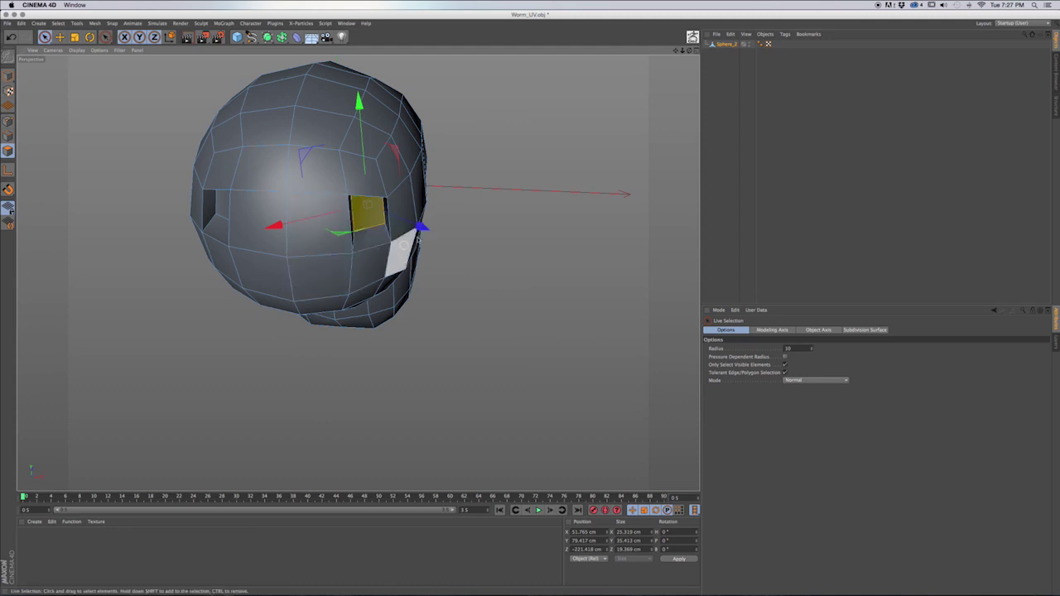
{"action": "left_click_drag", "start_coordinate": [359, 255], "coordinate": [253, 262], "text": "alt"}
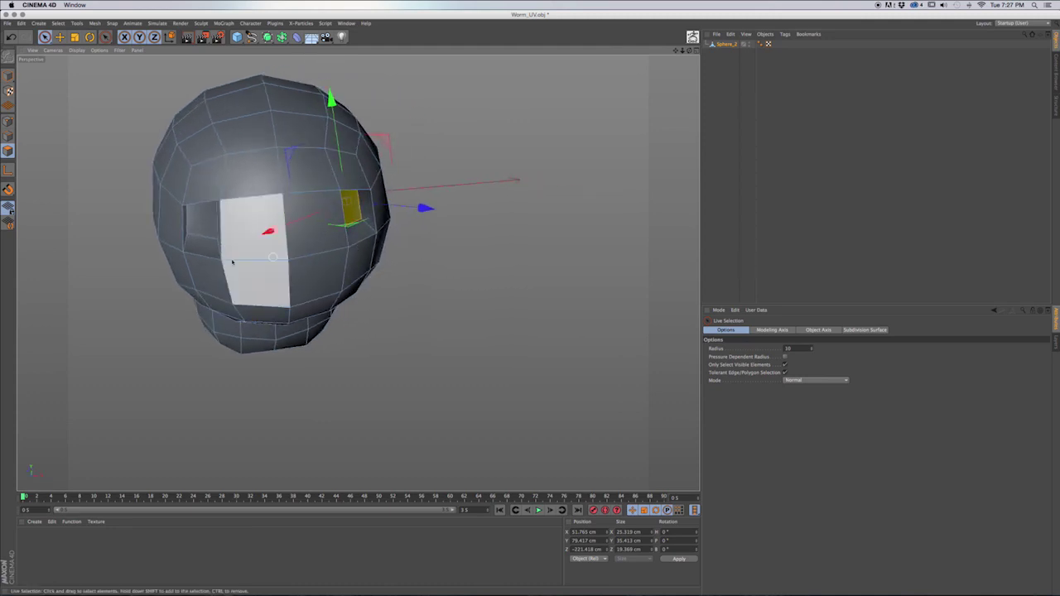
{"action": "left_click", "coordinate": [201, 223]}
{"action": "left_click_drag", "start_coordinate": [203, 236], "coordinate": [151, 229], "text": "alt"}
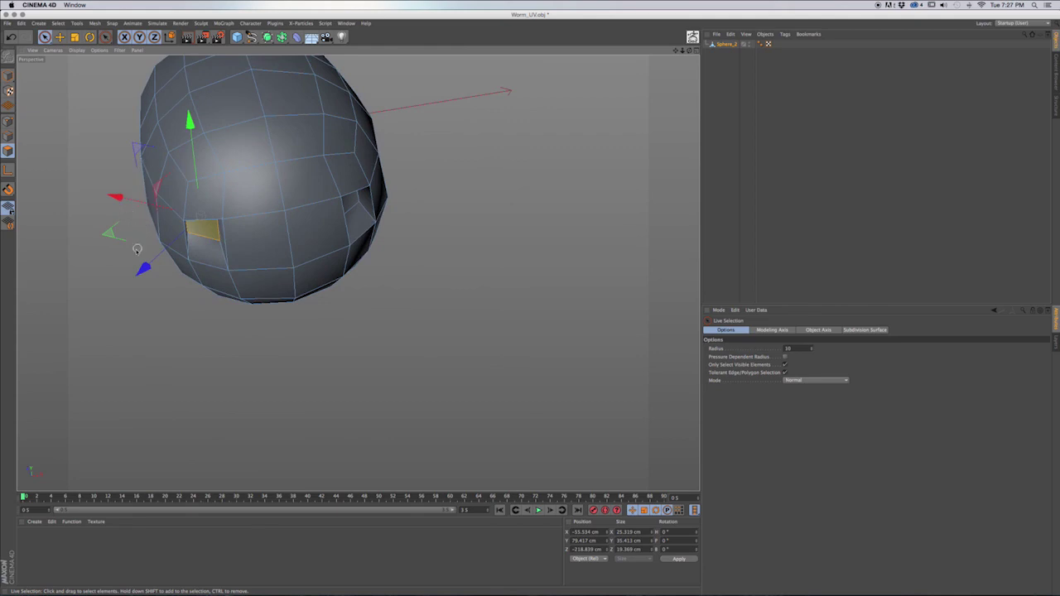
{"action": "left_click_drag", "start_coordinate": [121, 199], "coordinate": [125, 202]}
{"action": "left_click_drag", "start_coordinate": [206, 259], "coordinate": [451, 230], "text": "alt"}
{"action": "mouse_move", "coordinate": [391, 263]}
{"action": "left_mouse_down", "text": "alt"}
{"action": "mouse_move", "coordinate": [398, 218]}
{"action": "mouse_move", "coordinate": [394, 259]}
{"action": "left_mouse_up", "text": "alt"}
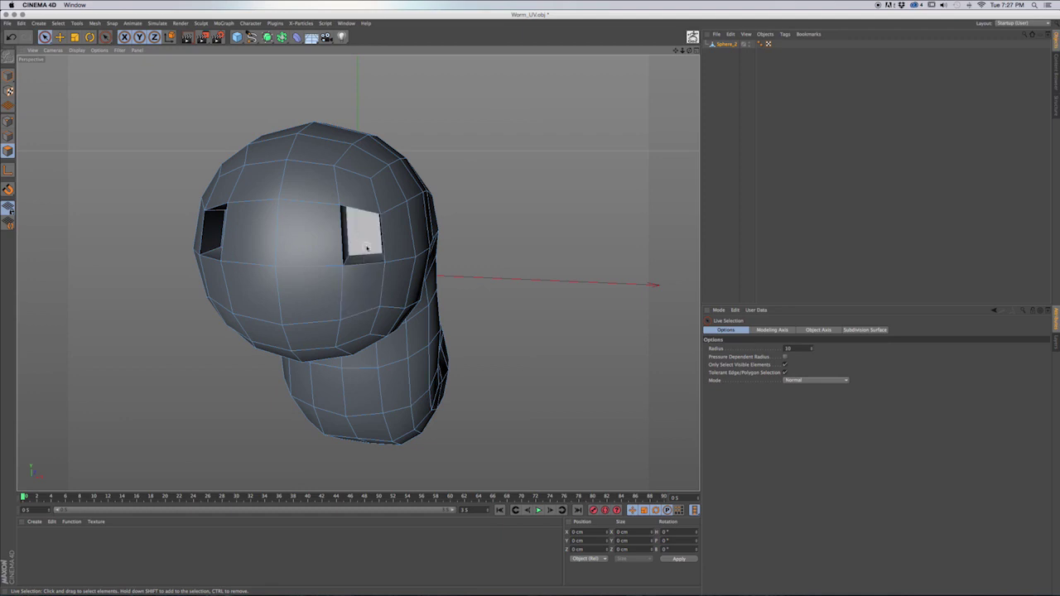
Save the project as Worm_UV.c4d in the C4d folder of the worm training project, replacing the existing file.
{"action": "mouse_move", "coordinate": [370, 238]}
{"action": "left_mouse_down", "text": "alt"}
{"action": "mouse_move", "coordinate": [337, 263]}
{"action": "mouse_move", "coordinate": [388, 230]}
{"action": "mouse_move", "coordinate": [377, 219]}
{"action": "left_mouse_up", "text": "alt"}
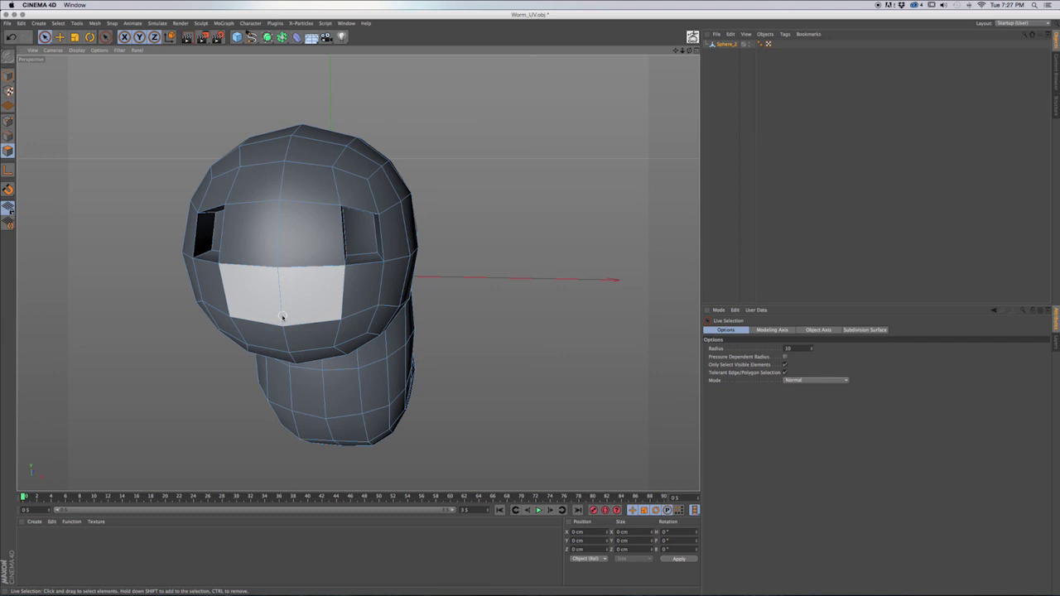
{"action": "left_click_drag", "start_coordinate": [293, 289], "coordinate": [301, 310], "text": "alt"}
{"action": "left_click_drag", "start_coordinate": [358, 380], "coordinate": [367, 421], "text": "alt"}
{"action": "key", "text": "super+s"}
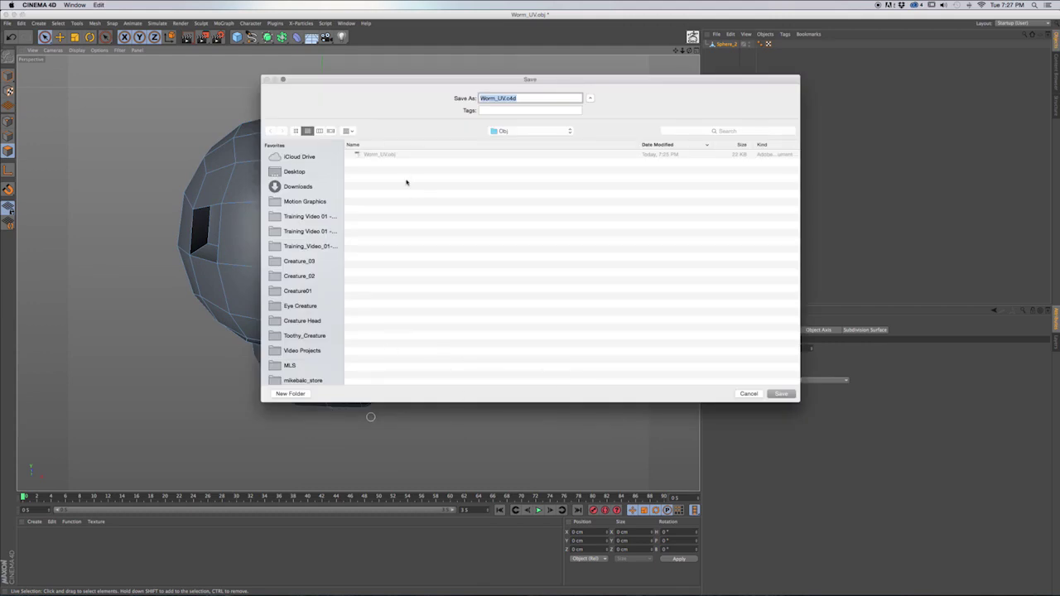
{"action": "left_click", "coordinate": [509, 131]}
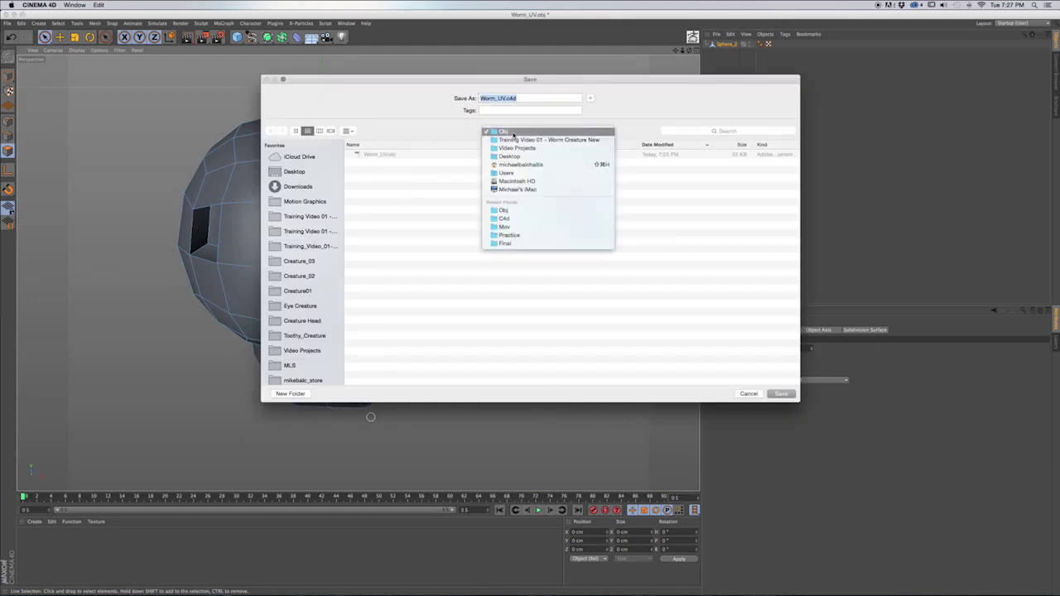
{"action": "left_click", "coordinate": [513, 137]}
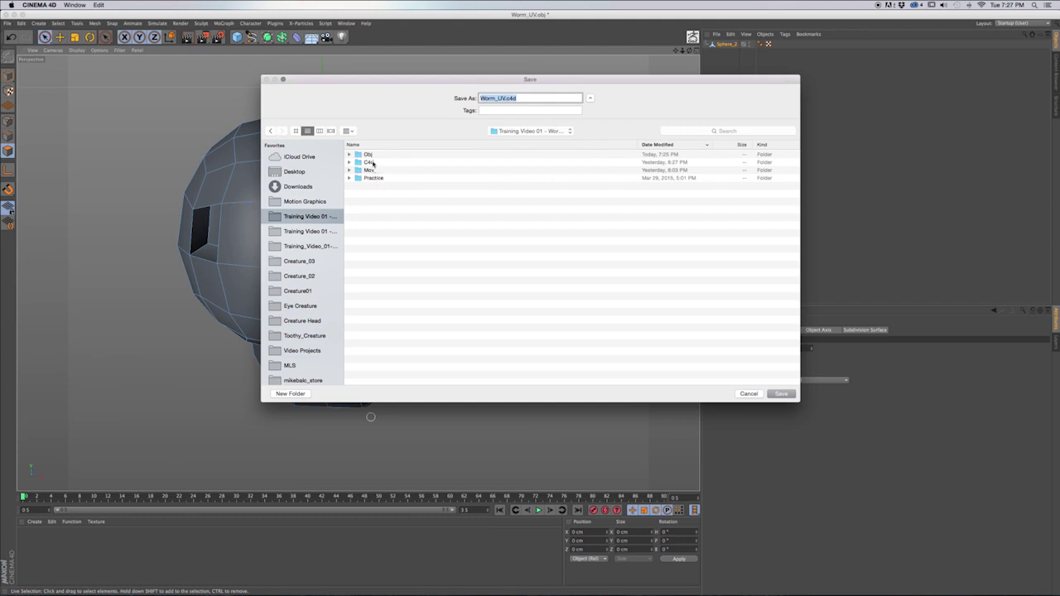
{"action": "double_click", "coordinate": [371, 163]}
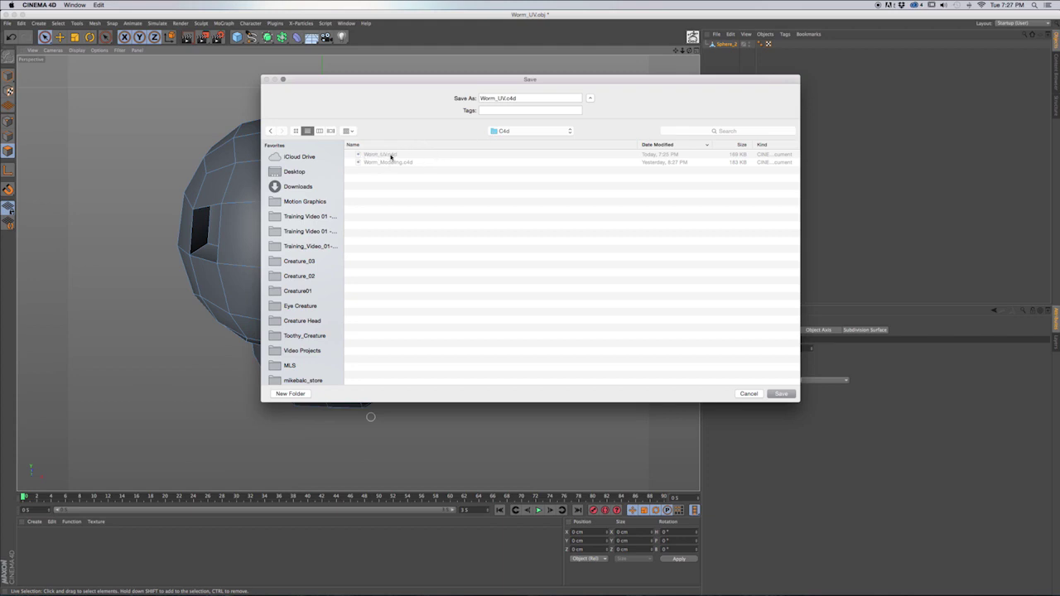
{"action": "left_click", "coordinate": [783, 394]}
{"action": "left_click", "coordinate": [589, 135]}
Select the whole worm in model mode and export it as Wavefront Worm_UV.obj into the Obj folder, replacing the existing file.
{"action": "left_click", "coordinate": [330, 306]}
{"action": "left_click_drag", "start_coordinate": [329, 305], "coordinate": [309, 282], "text": "alt"}
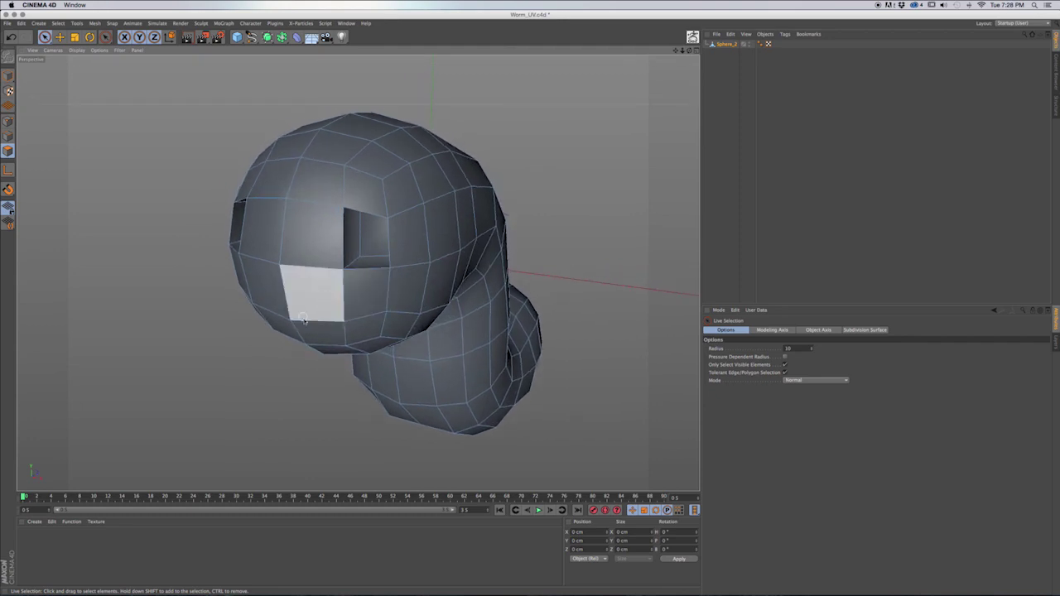
{"action": "left_click", "coordinate": [7, 74]}
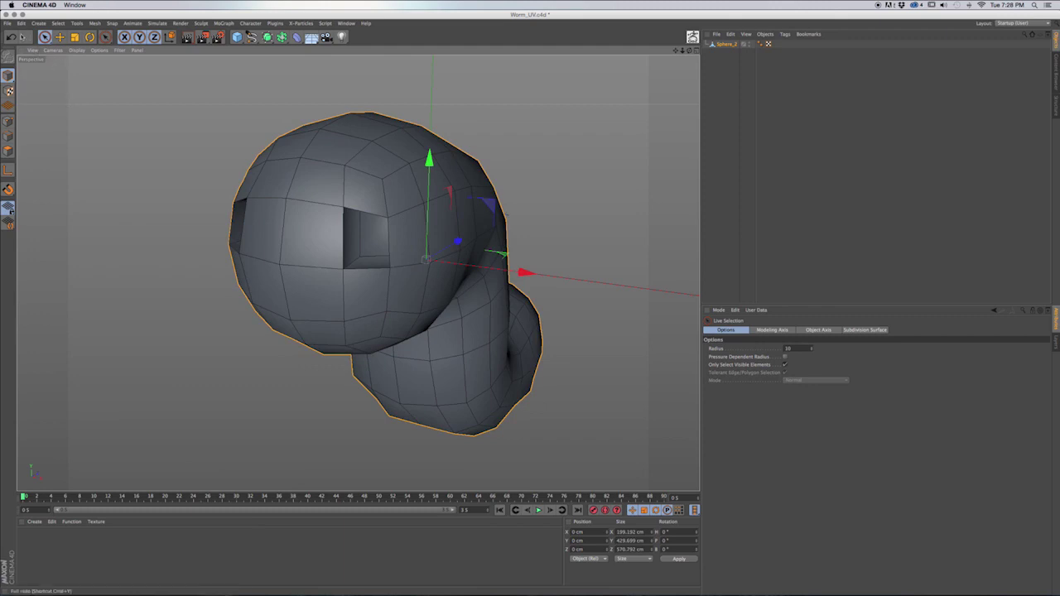
{"action": "left_click", "coordinate": [8, 24]}
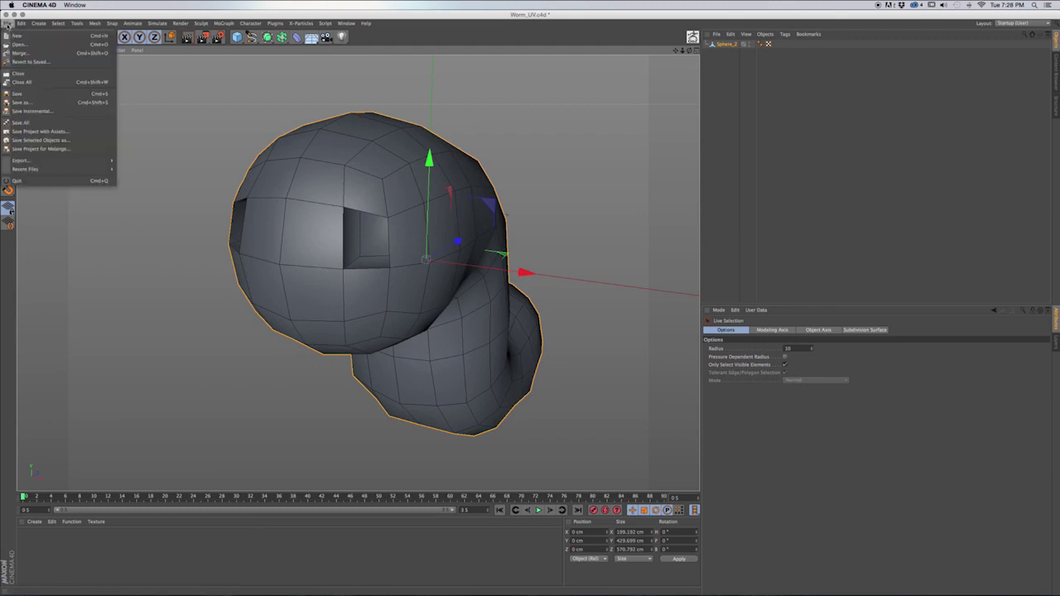
{"action": "mouse_move", "coordinate": [23, 160]}
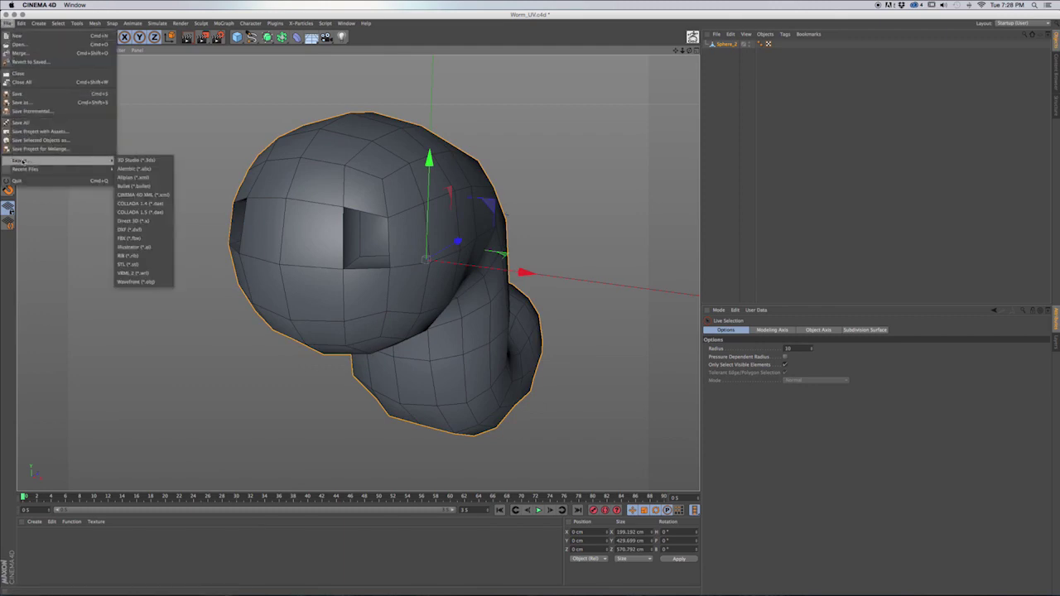
{"action": "left_click", "coordinate": [139, 283]}
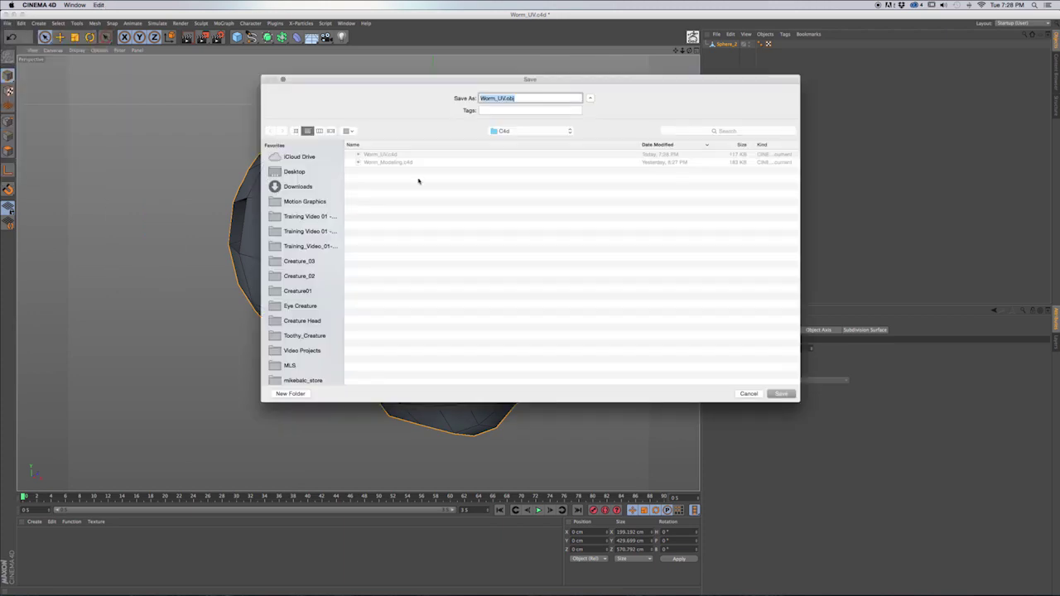
{"action": "left_click", "coordinate": [525, 132]}
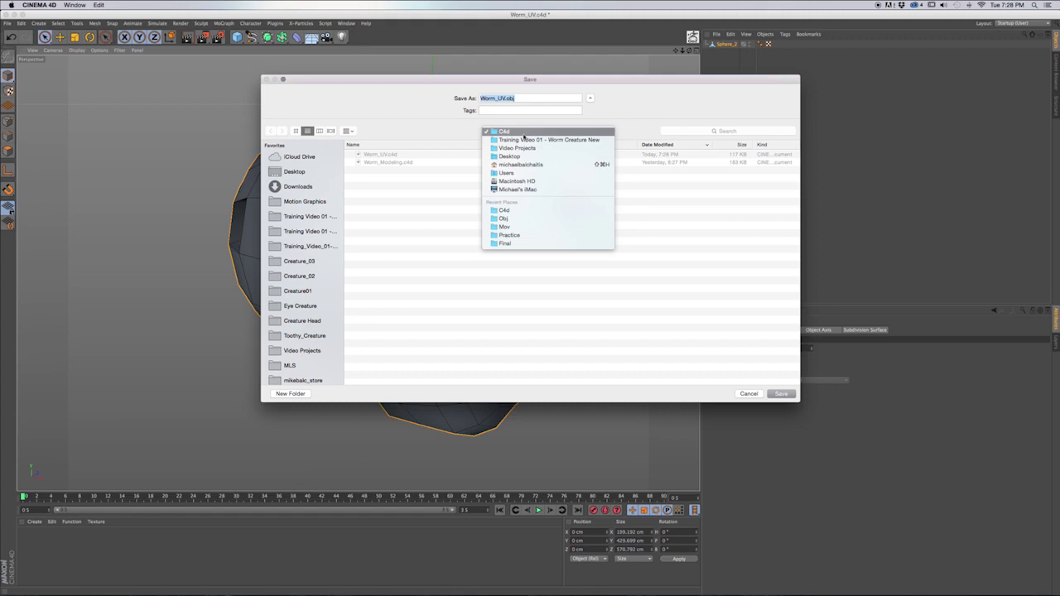
{"action": "left_click", "coordinate": [523, 139]}
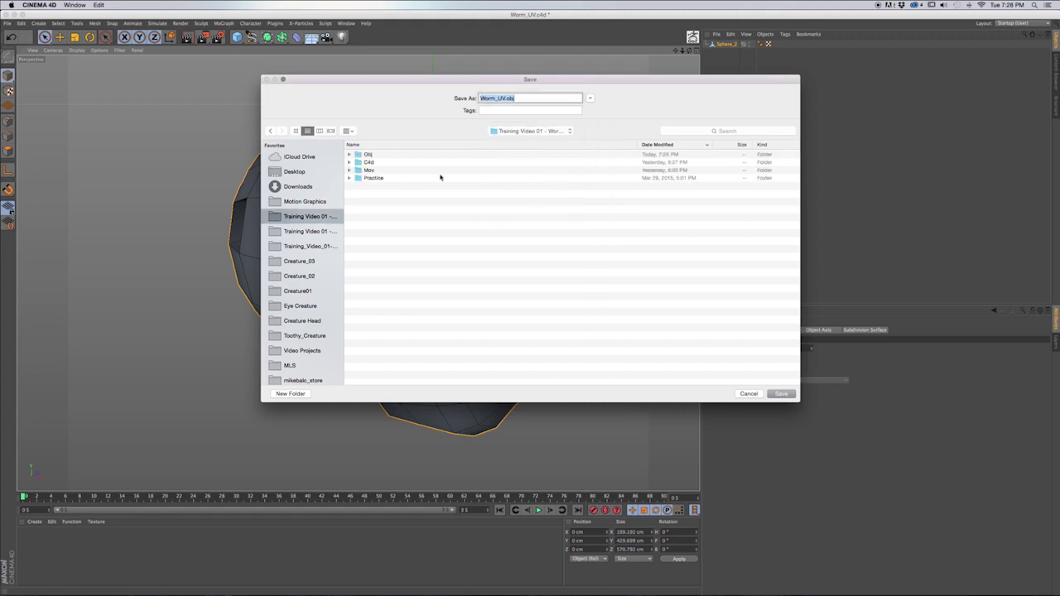
{"action": "double_click", "coordinate": [370, 155]}
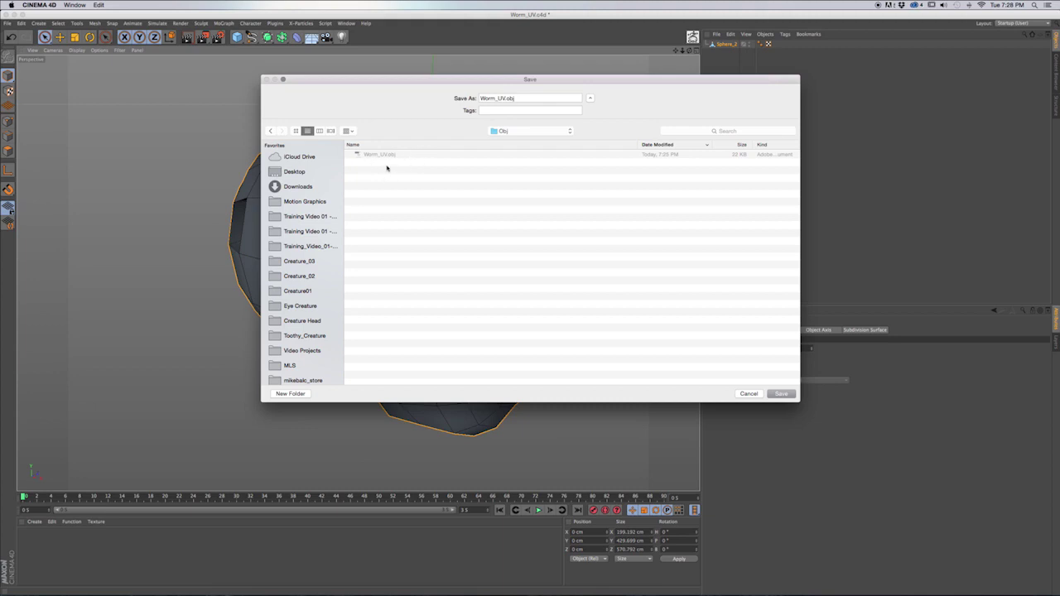
{"action": "left_click", "coordinate": [784, 395]}
{"action": "left_click", "coordinate": [590, 135]}
{"action": "left_click", "coordinate": [616, 221]}
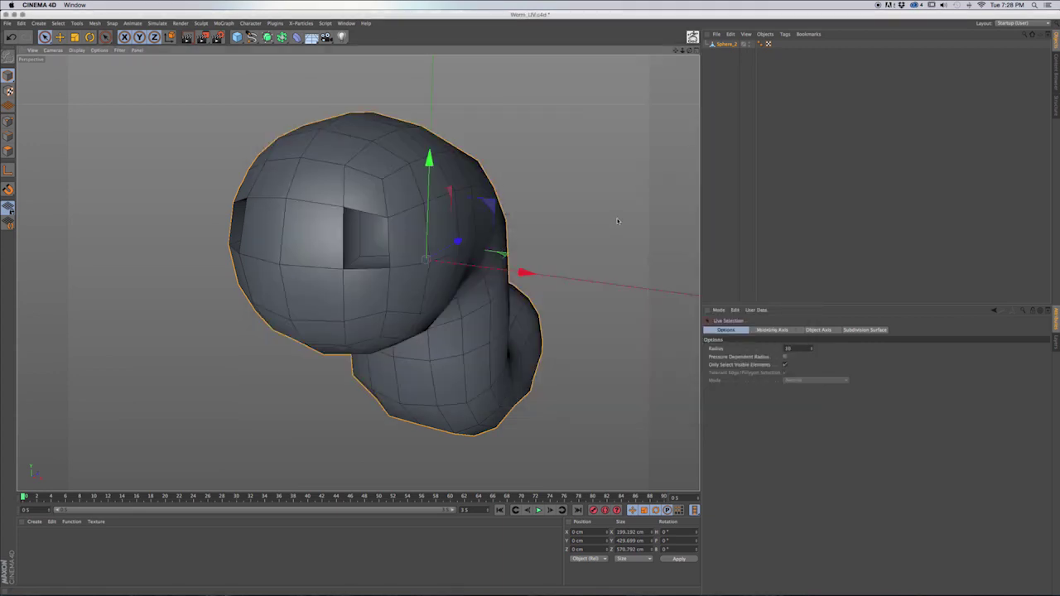
View the worm's head from the front and save the Worm_UV.c4d project.
{"action": "right_click_drag", "start_coordinate": [423, 357], "coordinate": [443, 368], "text": "alt"}
{"action": "left_click_drag", "start_coordinate": [442, 368], "coordinate": [484, 307], "text": "alt"}
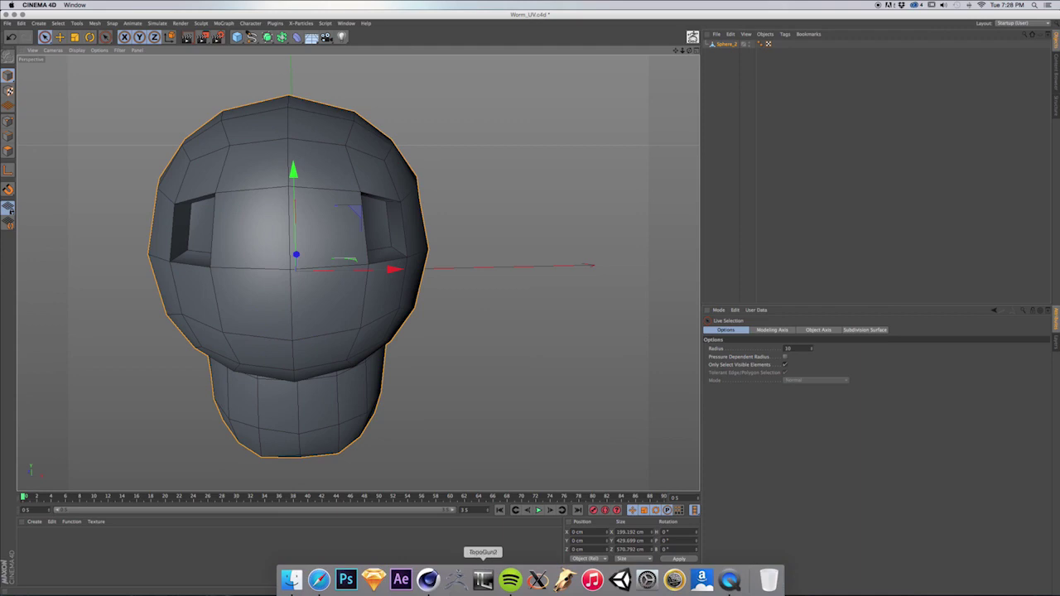
{"action": "key", "text": "super+s"}
Launch headus UVLayout Pro and postpone its update check.
{"action": "mouse_move", "coordinate": [484, 580]}
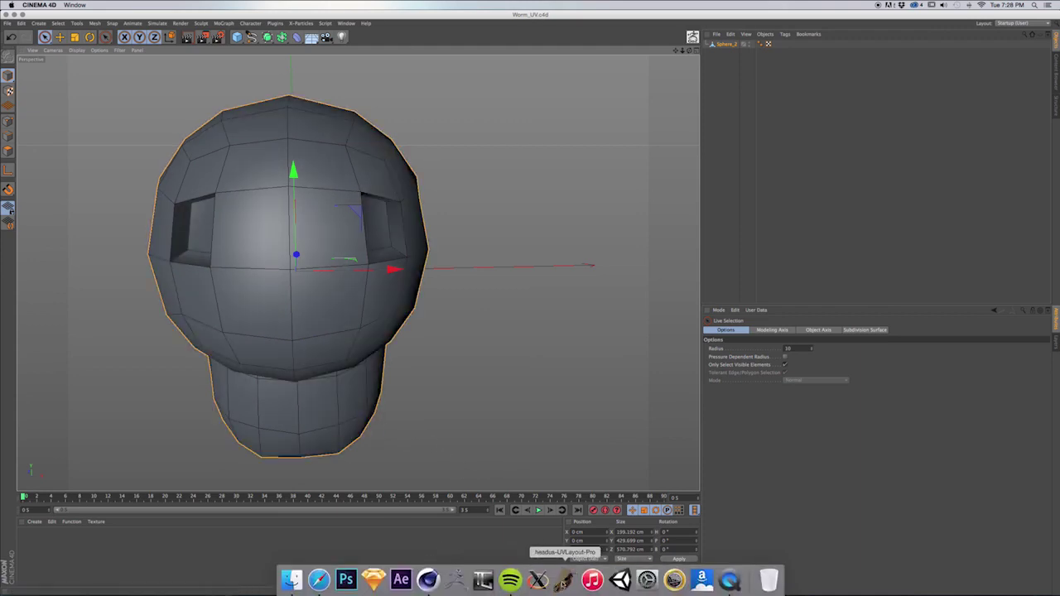
{"action": "left_click", "coordinate": [565, 581]}
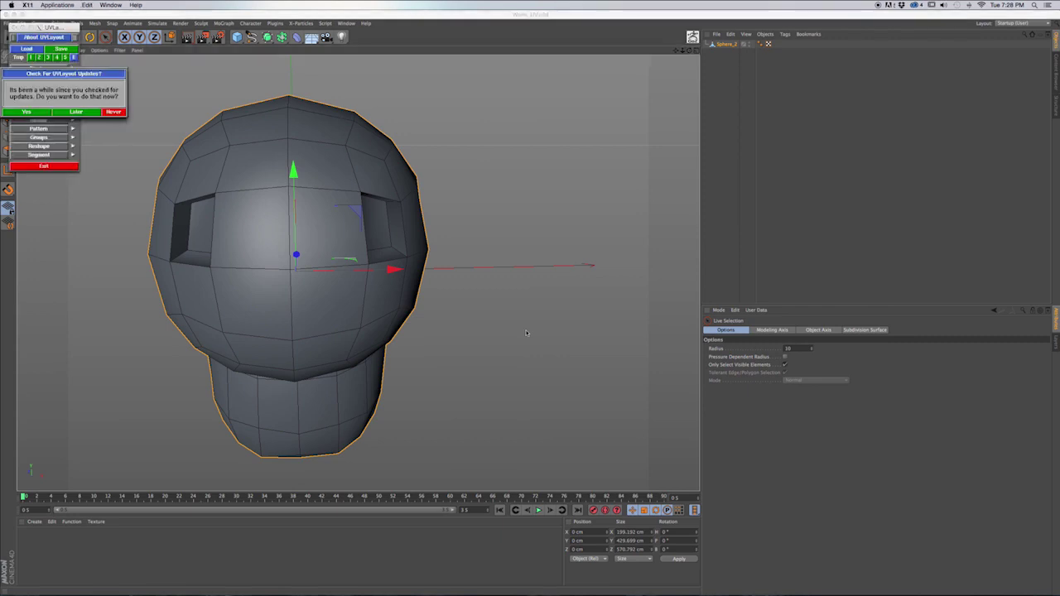
{"action": "left_click", "coordinate": [74, 111]}
Load Worm_UV.obj from the Obj folder of the Training Video 01 - Worm Creature New project and enlarge the model window.
{"action": "left_click", "coordinate": [29, 49]}
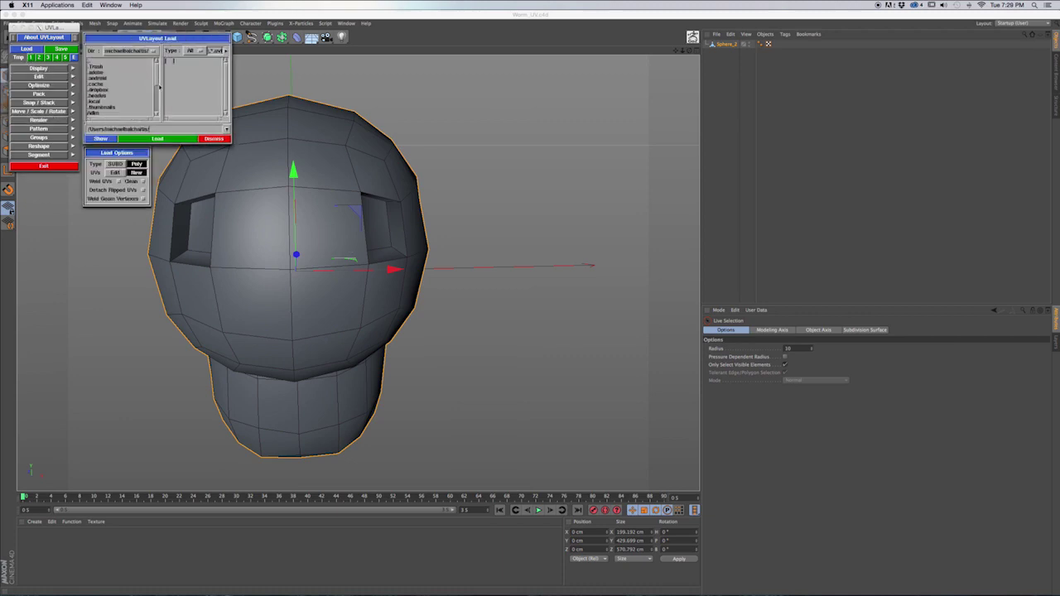
{"action": "left_click_drag", "start_coordinate": [156, 76], "coordinate": [156, 92]}
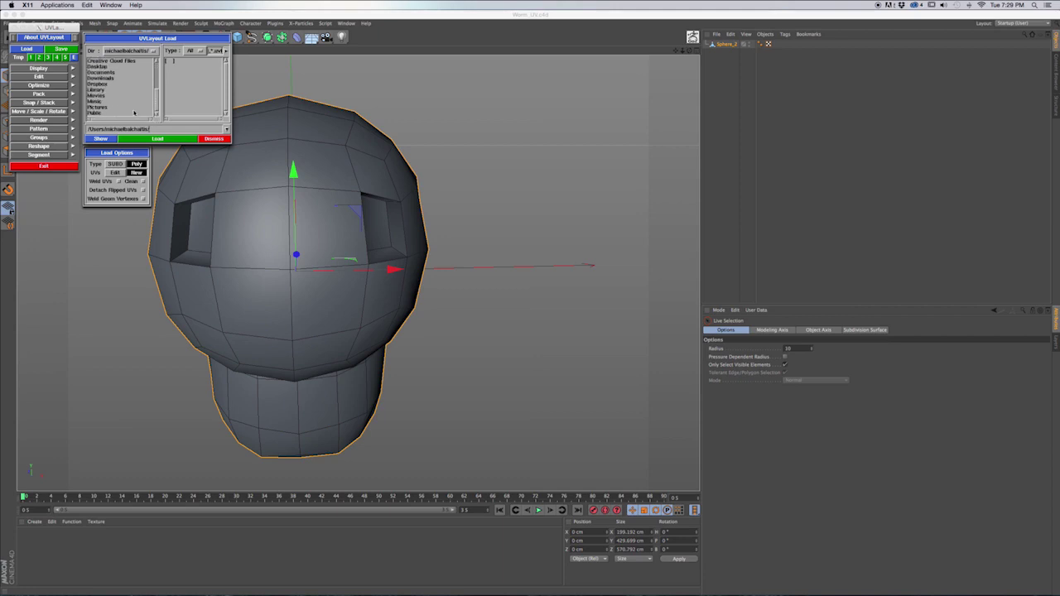
{"action": "left_click", "coordinate": [103, 66]}
{"action": "double_click", "coordinate": [97, 67]}
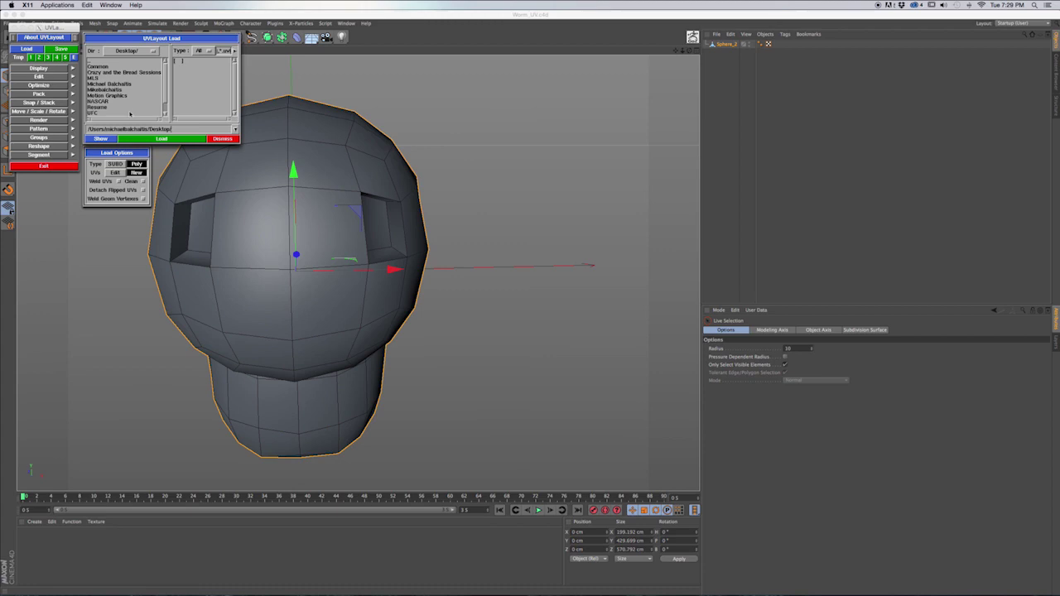
{"action": "scroll", "coordinate": [153, 104], "scroll_direction": "down", "scroll_amount": 2}
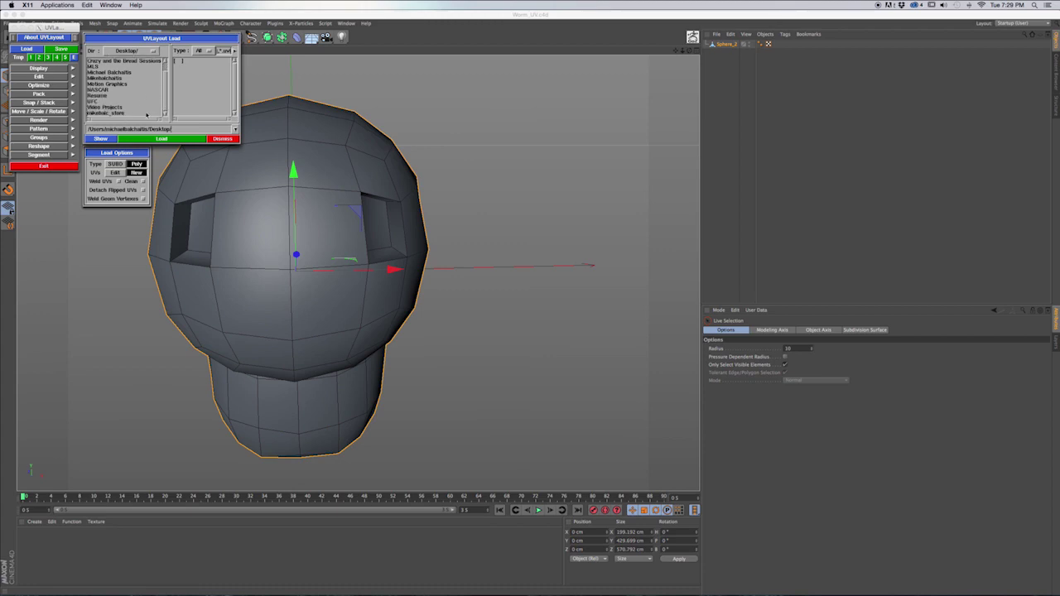
{"action": "double_click", "coordinate": [111, 108]}
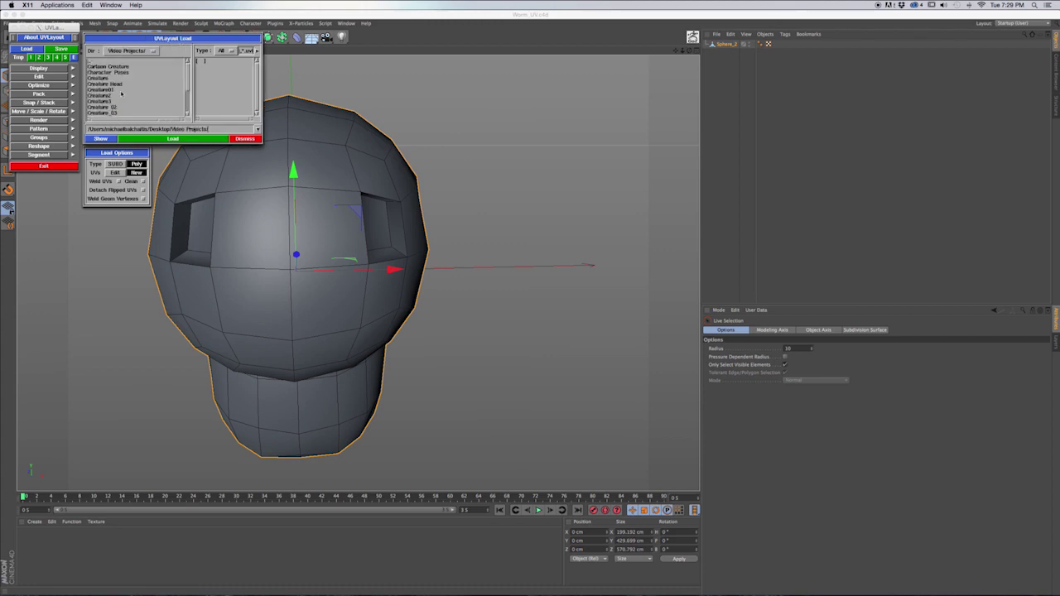
{"action": "scroll", "coordinate": [190, 73], "scroll_direction": "down", "scroll_amount": 6}
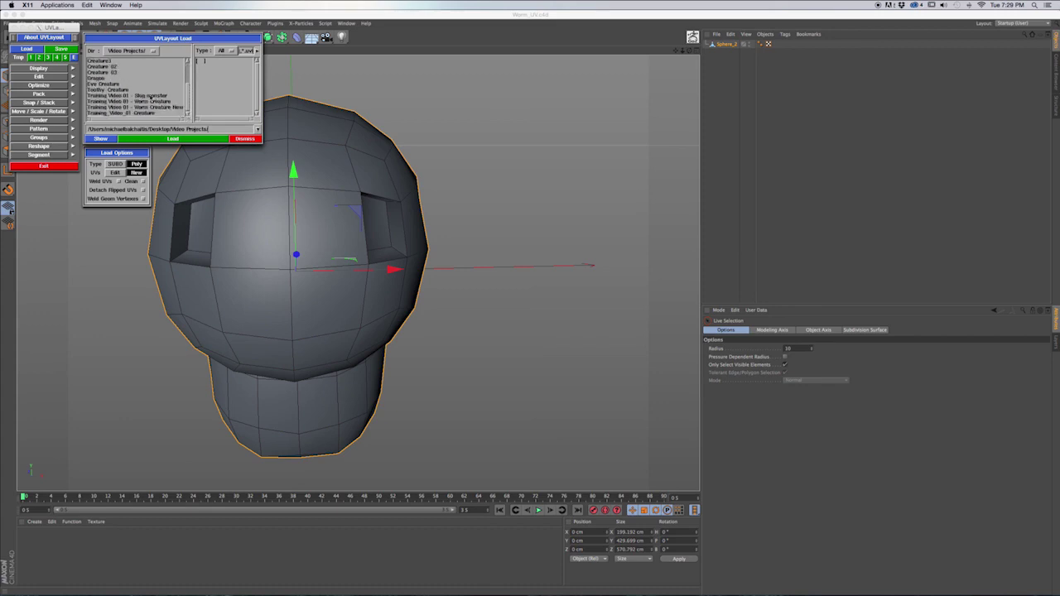
{"action": "double_click", "coordinate": [149, 107]}
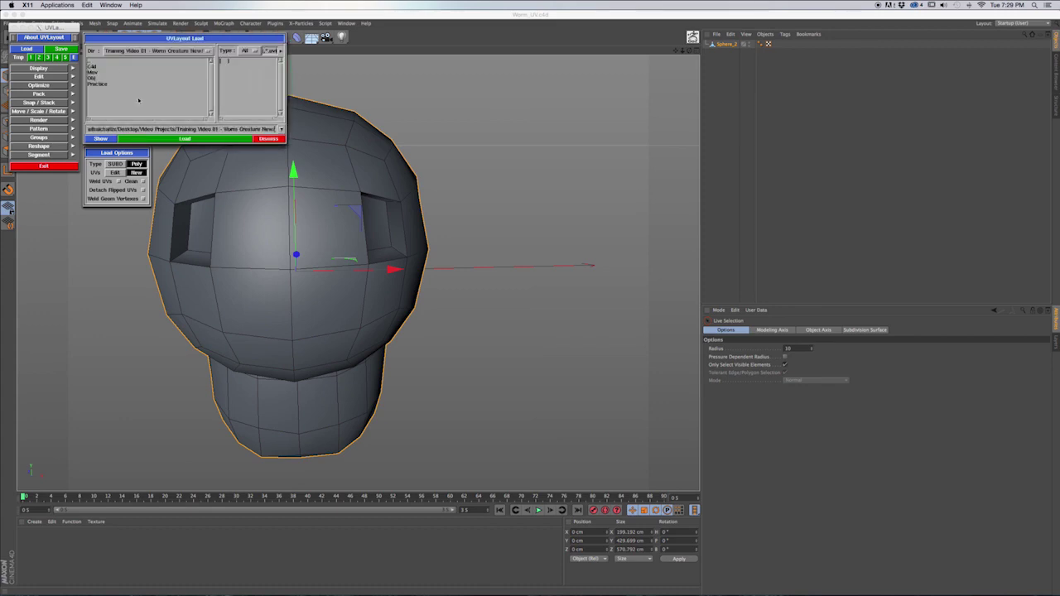
{"action": "double_click", "coordinate": [102, 79]}
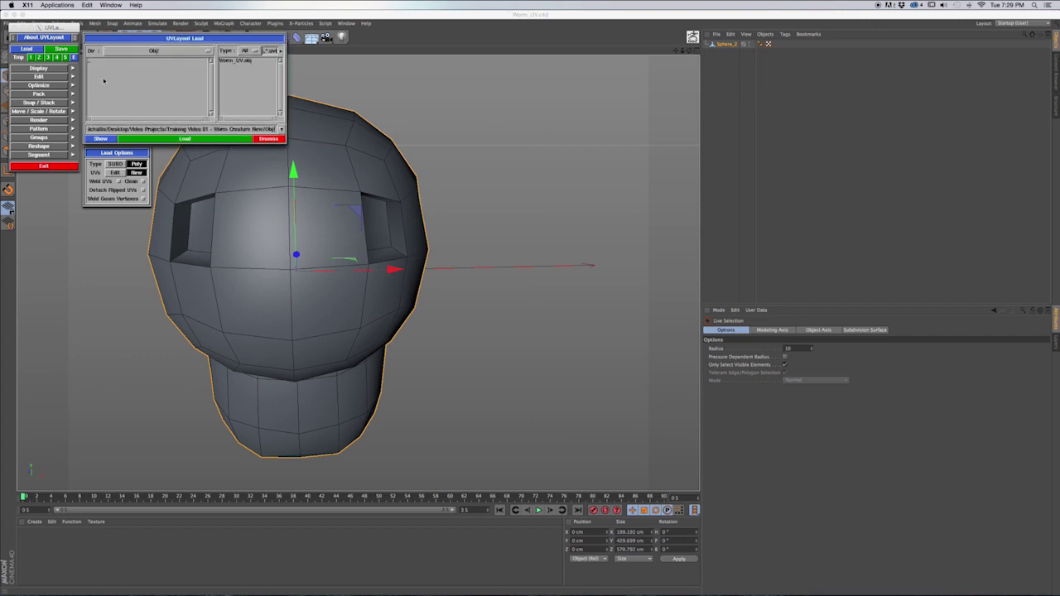
{"action": "double_click", "coordinate": [235, 60]}
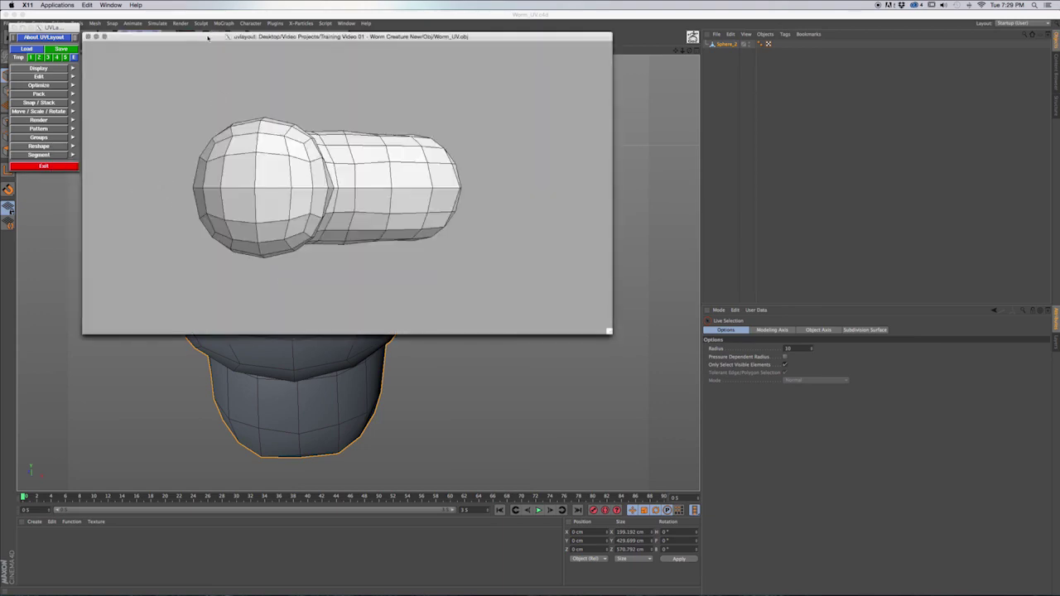
{"action": "left_click_drag", "start_coordinate": [609, 332], "coordinate": [1056, 593]}
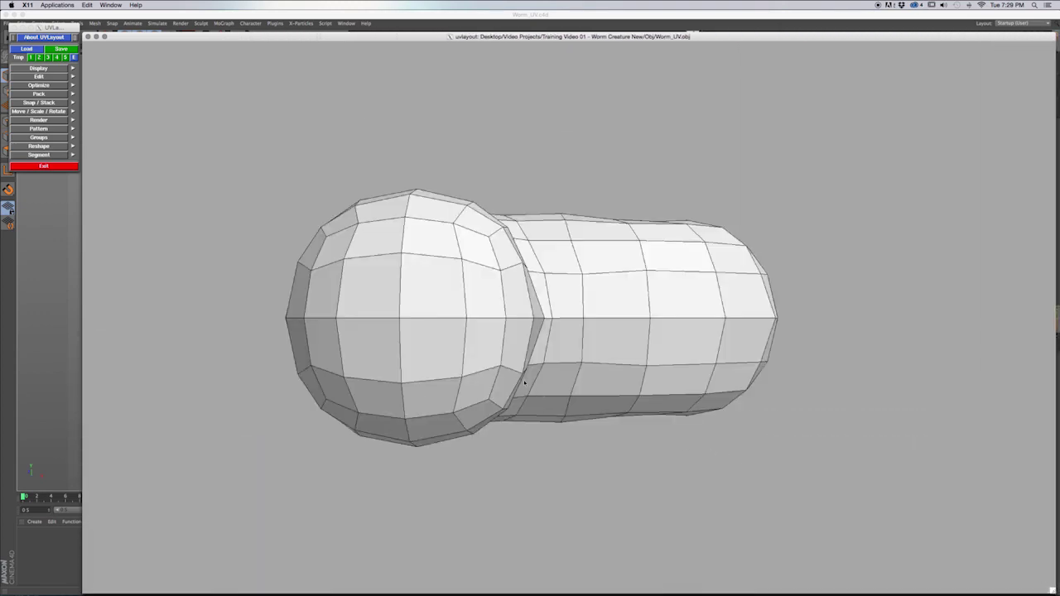
Examine the loaded worm mesh from the front and sides, near and far, including its eye sockets.
{"action": "left_click_drag", "start_coordinate": [475, 394], "coordinate": [509, 343]}
{"action": "left_click_drag", "start_coordinate": [574, 348], "coordinate": [624, 341]}
{"action": "left_click_drag", "start_coordinate": [618, 293], "coordinate": [622, 298]}
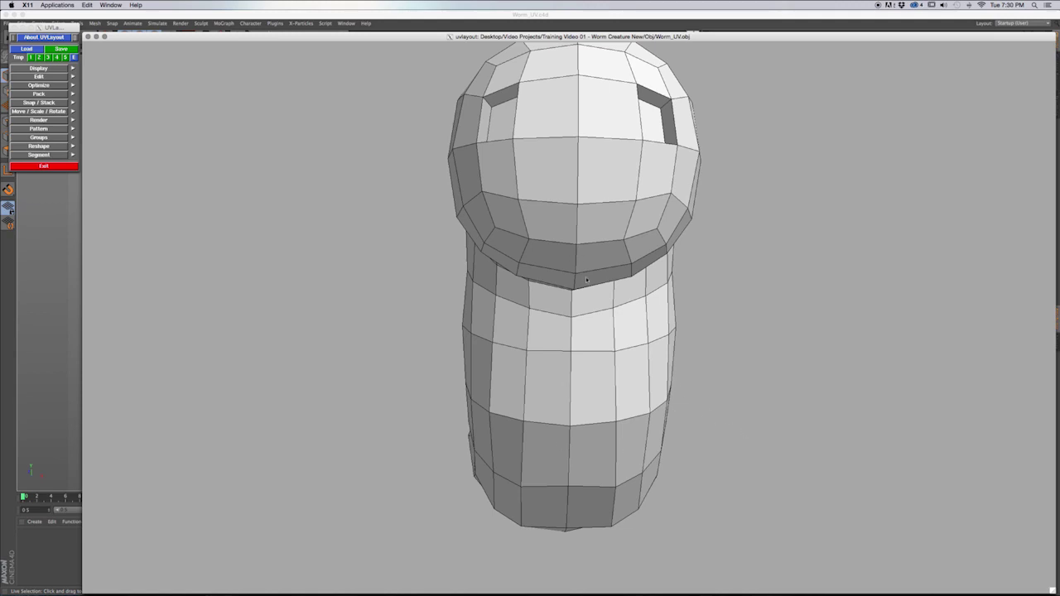
{"action": "scroll", "coordinate": [586, 284], "scroll_direction": "down", "scroll_amount": 3}
{"action": "scroll", "coordinate": [586, 284], "scroll_direction": "down", "scroll_amount": 2}
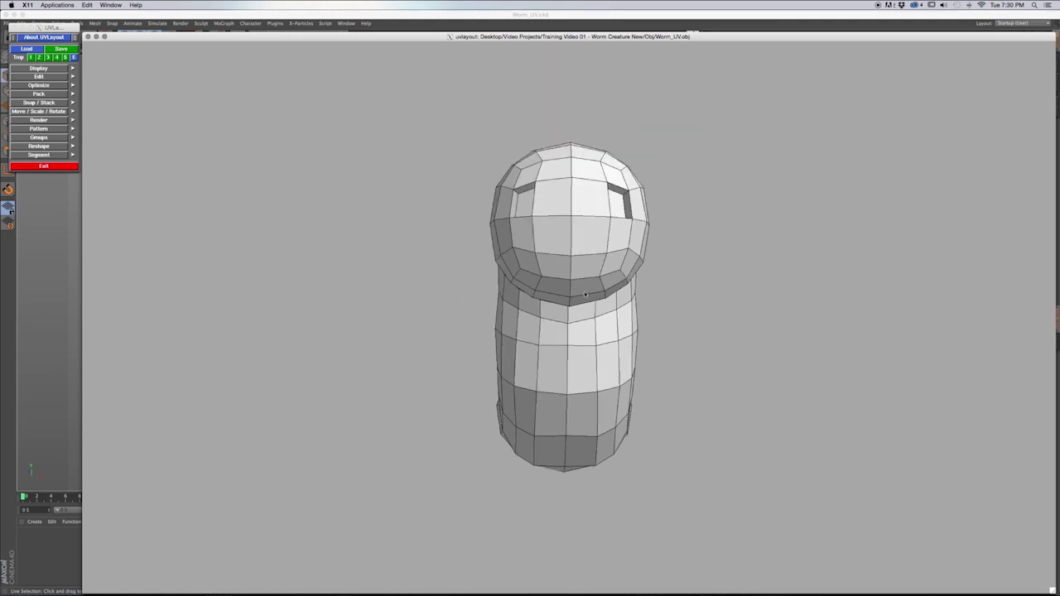
{"action": "middle_click_drag", "start_coordinate": [613, 320], "coordinate": [660, 291]}
{"action": "scroll", "coordinate": [660, 291], "scroll_direction": "up", "scroll_amount": 5}
{"action": "scroll", "coordinate": [519, 334], "scroll_direction": "down", "scroll_amount": 2}
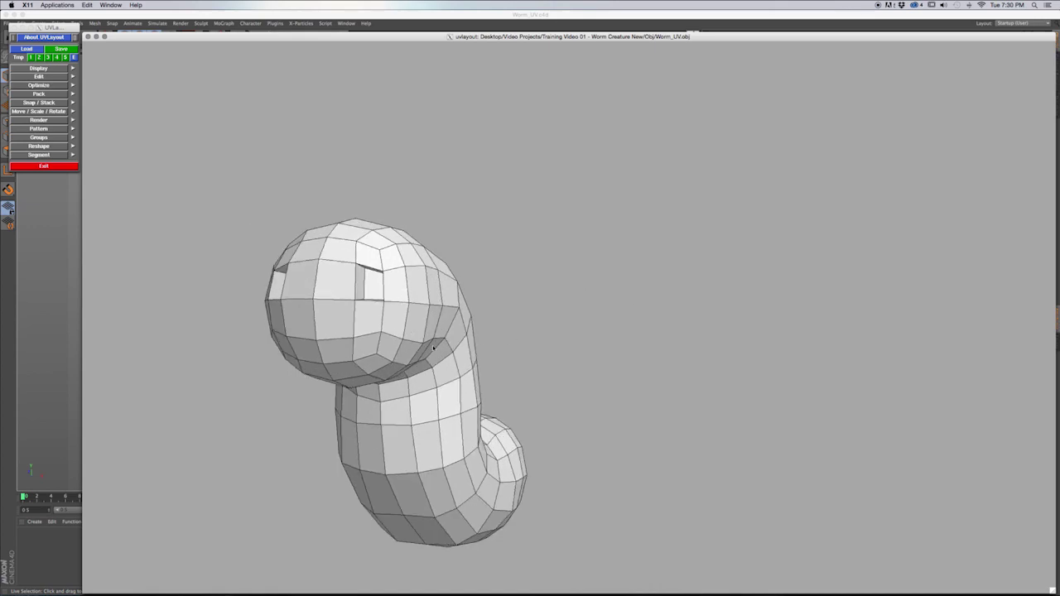
{"action": "scroll", "coordinate": [435, 349], "scroll_direction": "down", "scroll_amount": 2}
{"action": "scroll", "coordinate": [484, 354], "scroll_direction": "up", "scroll_amount": 2}
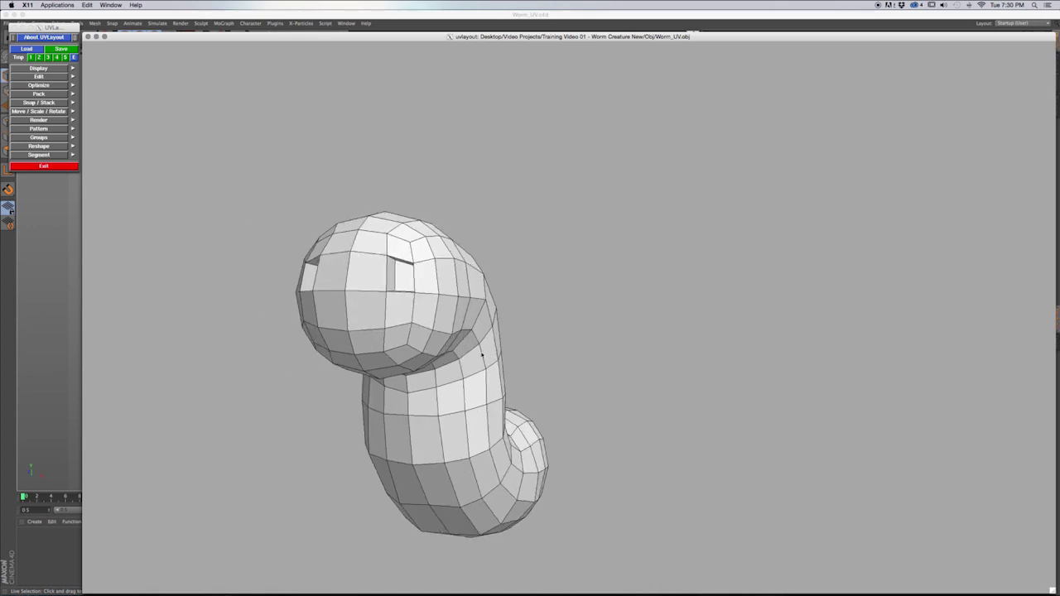
{"action": "scroll", "coordinate": [453, 370], "scroll_direction": "up", "scroll_amount": 3}
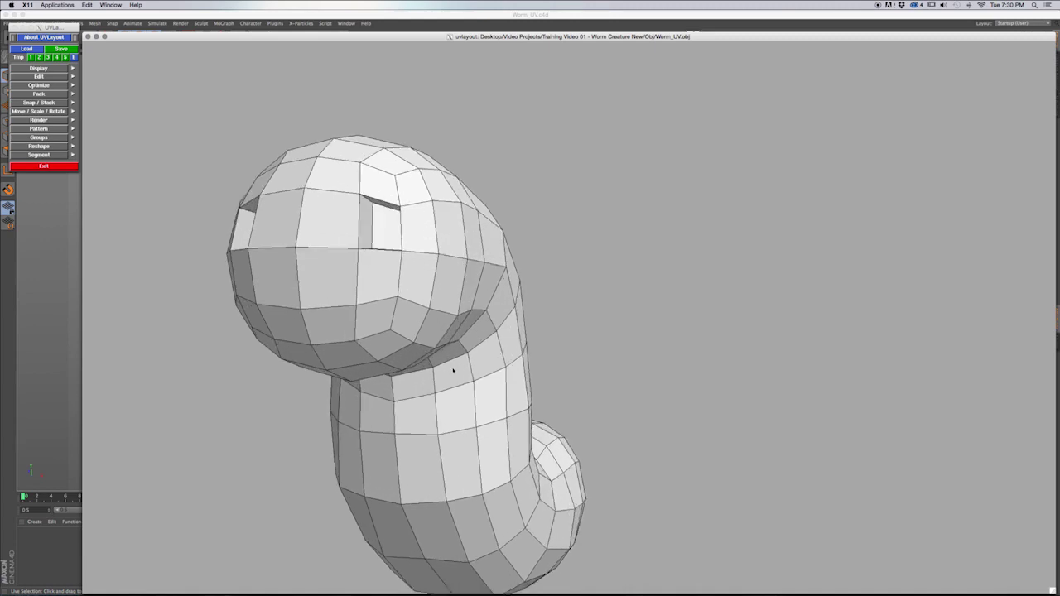
{"action": "scroll", "coordinate": [452, 367], "scroll_direction": "down", "scroll_amount": 4}
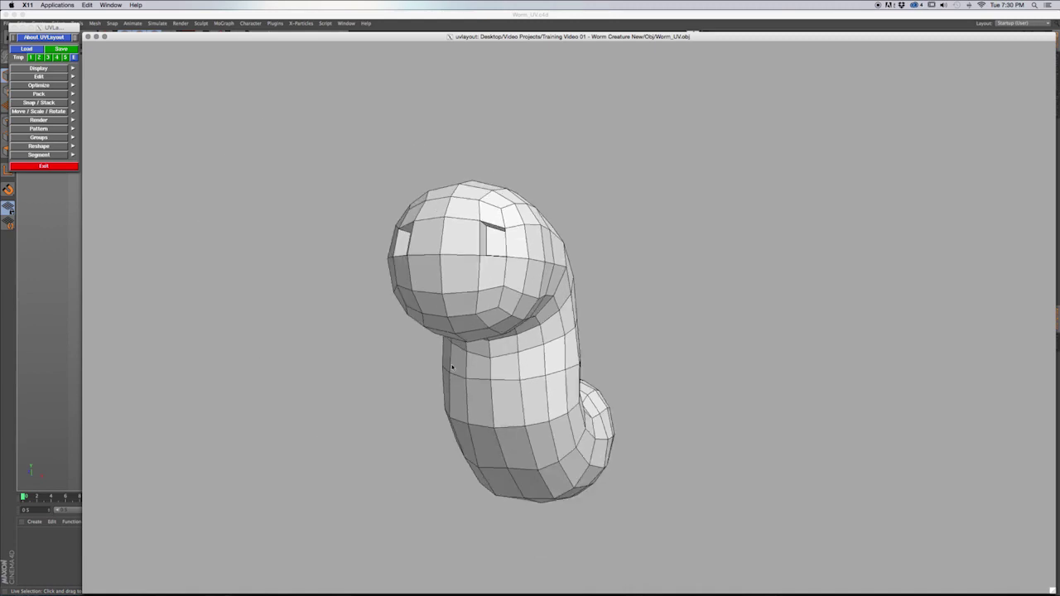
{"action": "left_click_drag", "start_coordinate": [485, 341], "coordinate": [683, 304]}
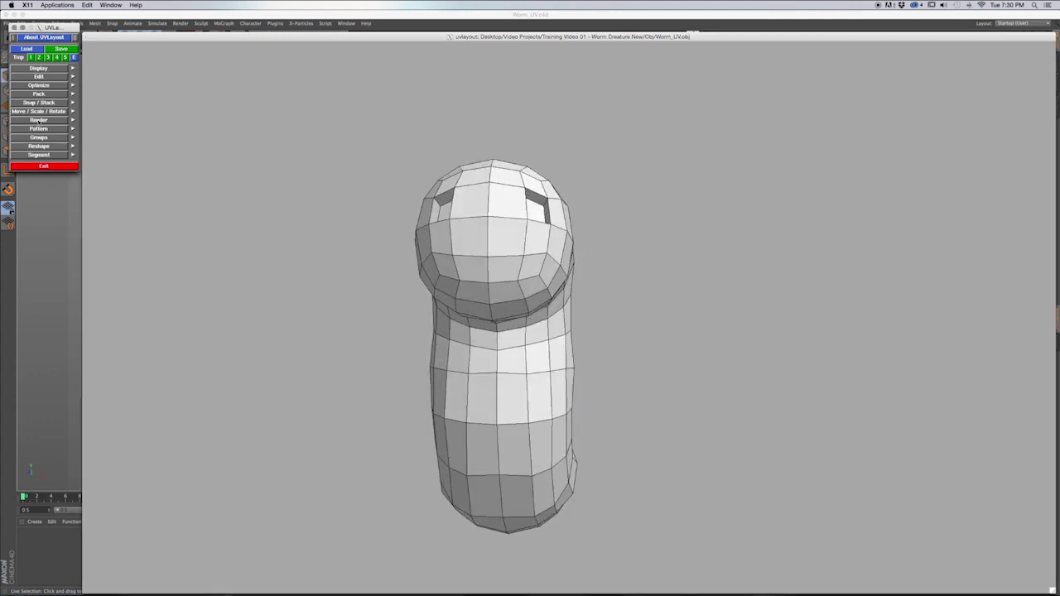
Show the display options and compare the UV, Ed and 3D views of the worm, finishing in the Ed view.
{"action": "left_click", "coordinate": [40, 69]}
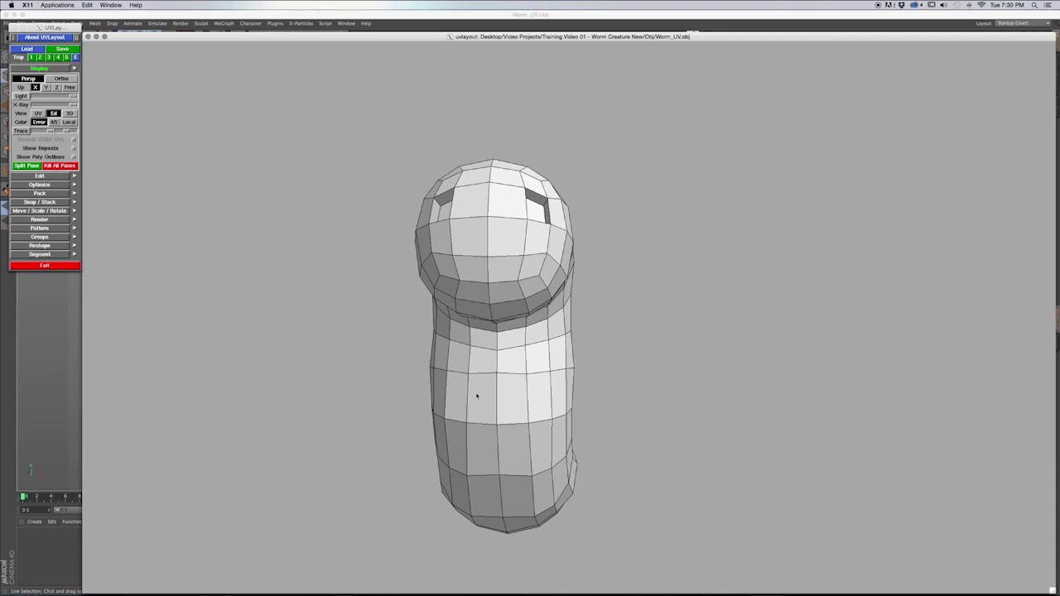
{"action": "left_click_drag", "start_coordinate": [485, 378], "coordinate": [524, 363]}
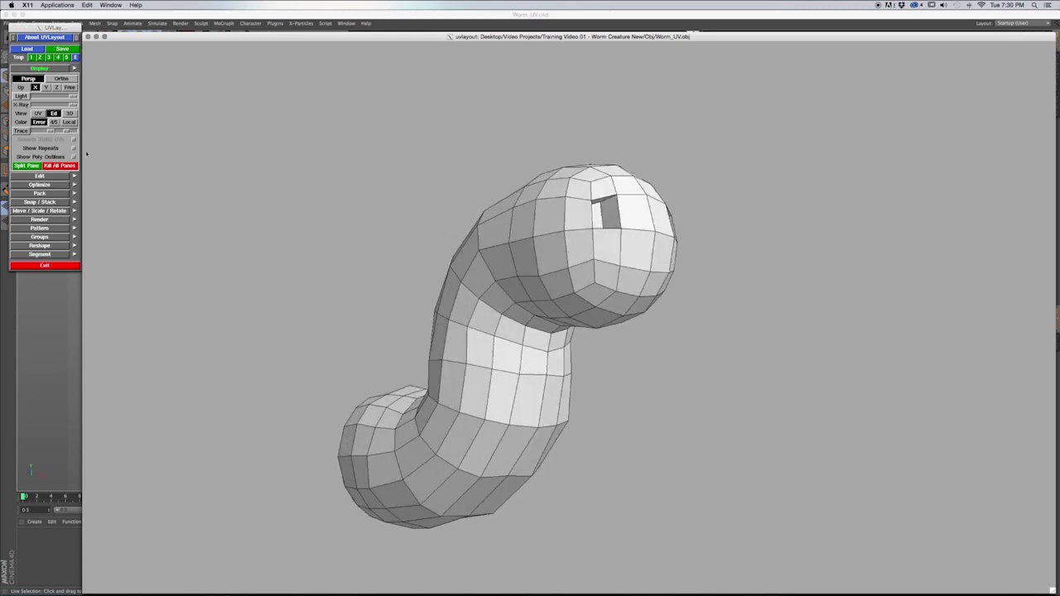
{"action": "left_click", "coordinate": [38, 113]}
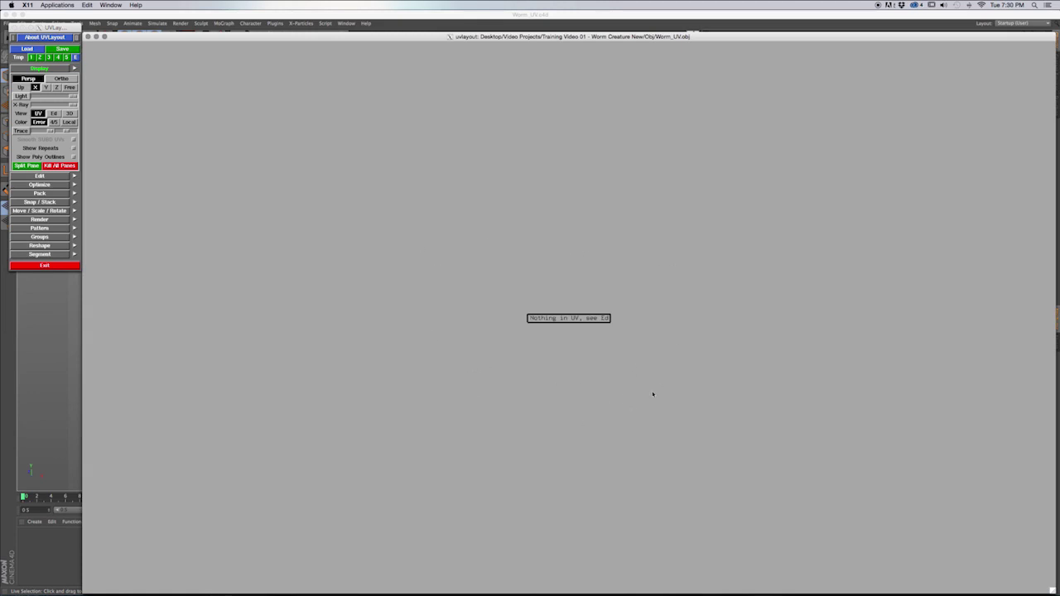
{"action": "left_click", "coordinate": [54, 113]}
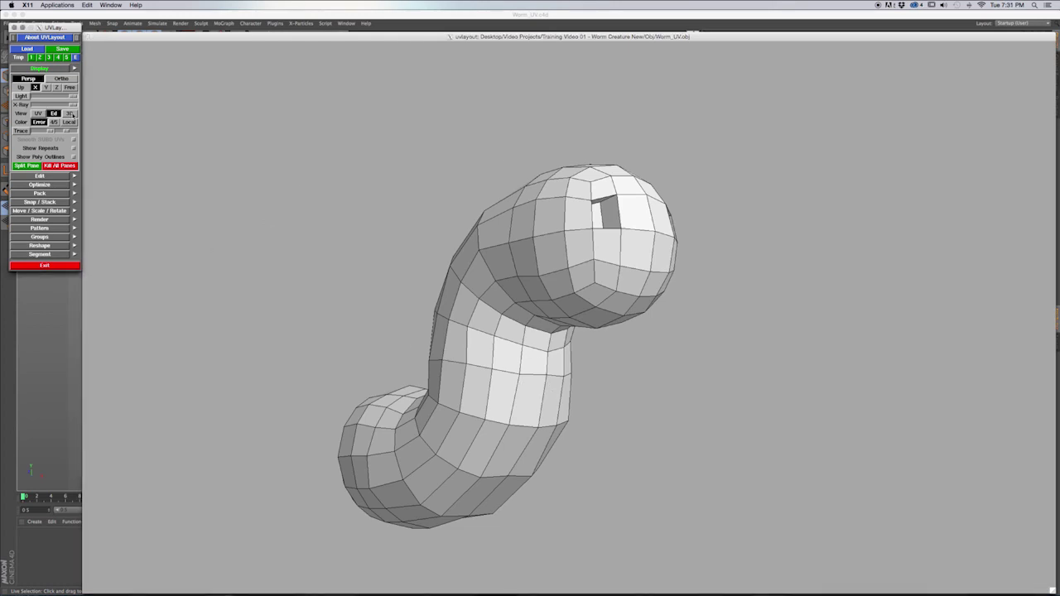
{"action": "left_click", "coordinate": [69, 114]}
{"action": "middle_click_drag", "start_coordinate": [541, 328], "coordinate": [457, 265]}
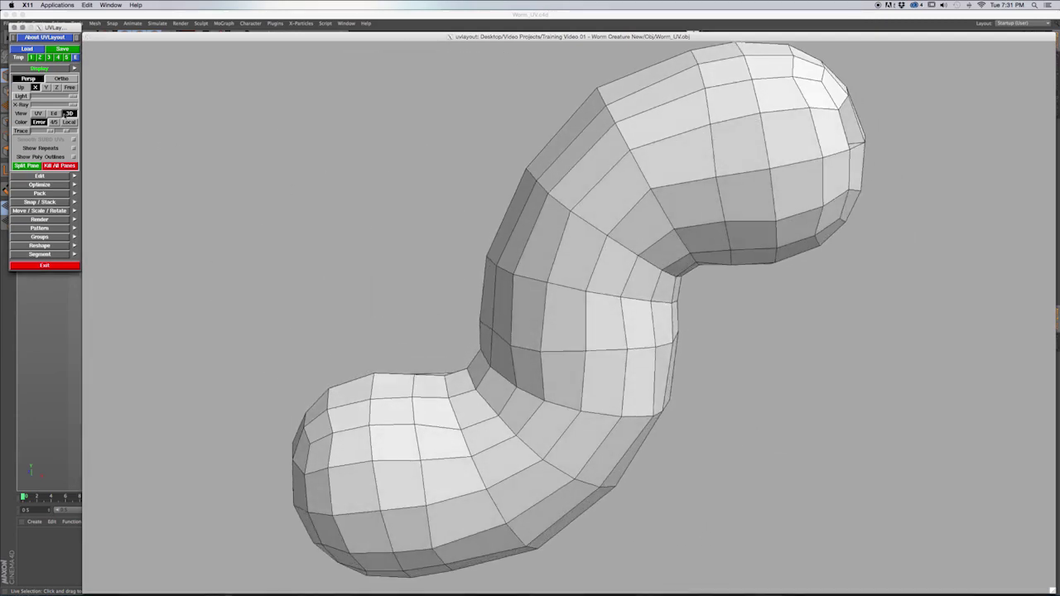
{"action": "key", "text": "2"}
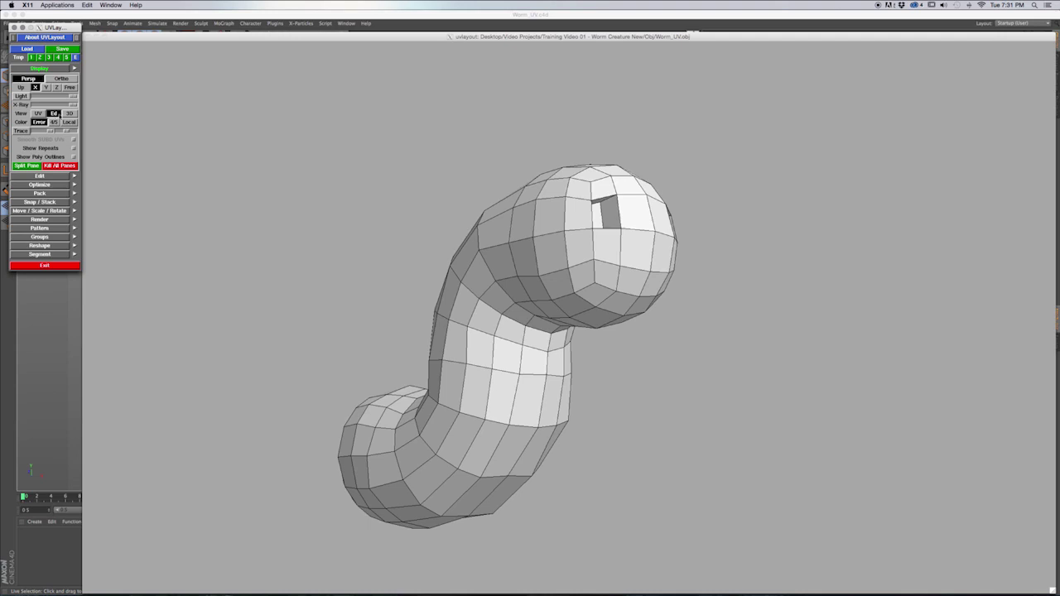
{"action": "left_click", "coordinate": [412, 287]}
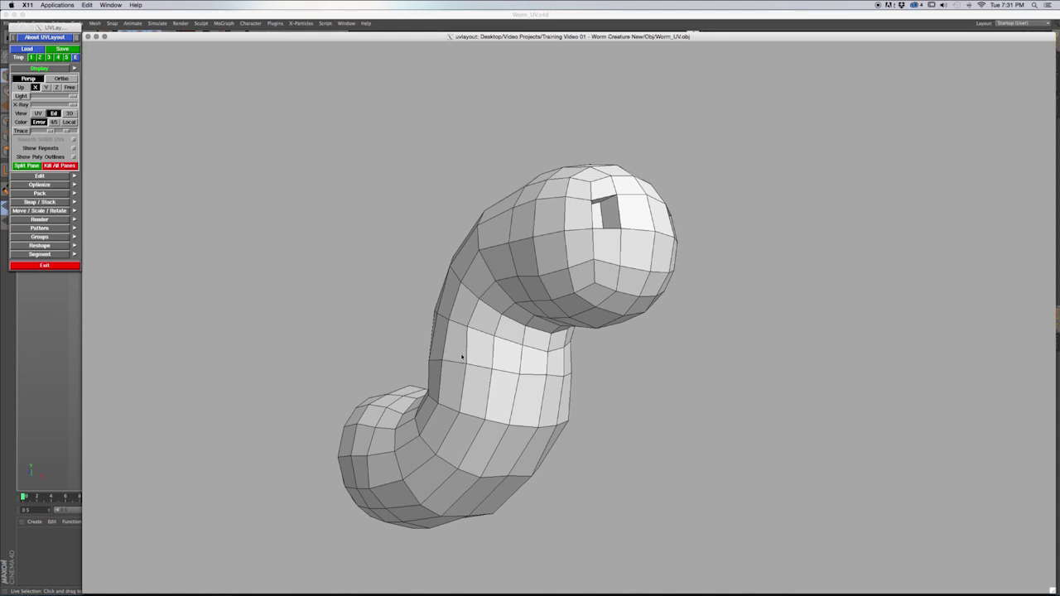
{"action": "key", "text": "1"}
{"action": "key", "text": "3"}
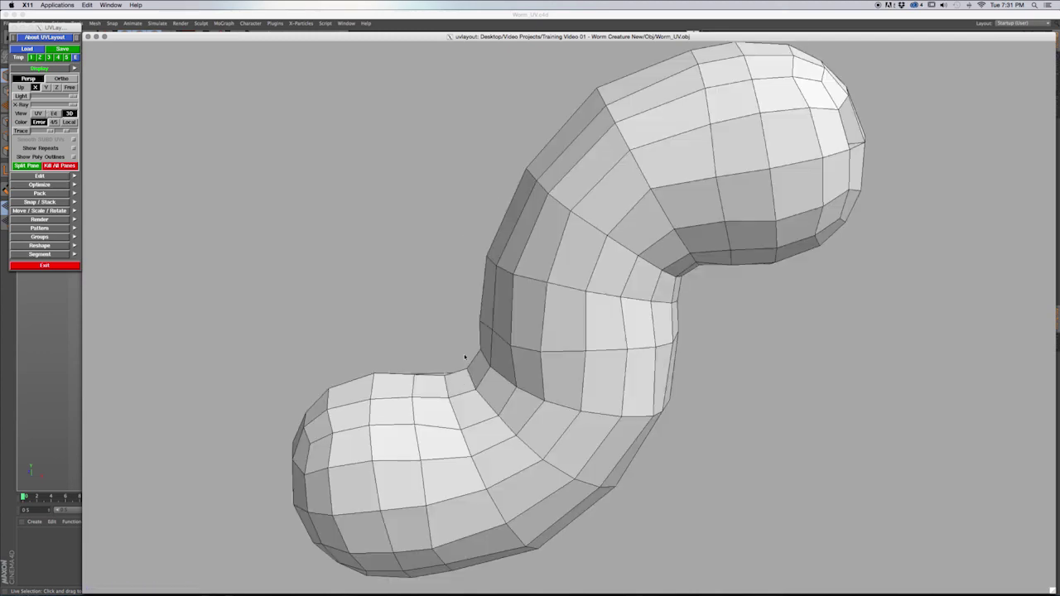
{"action": "key", "text": "2"}
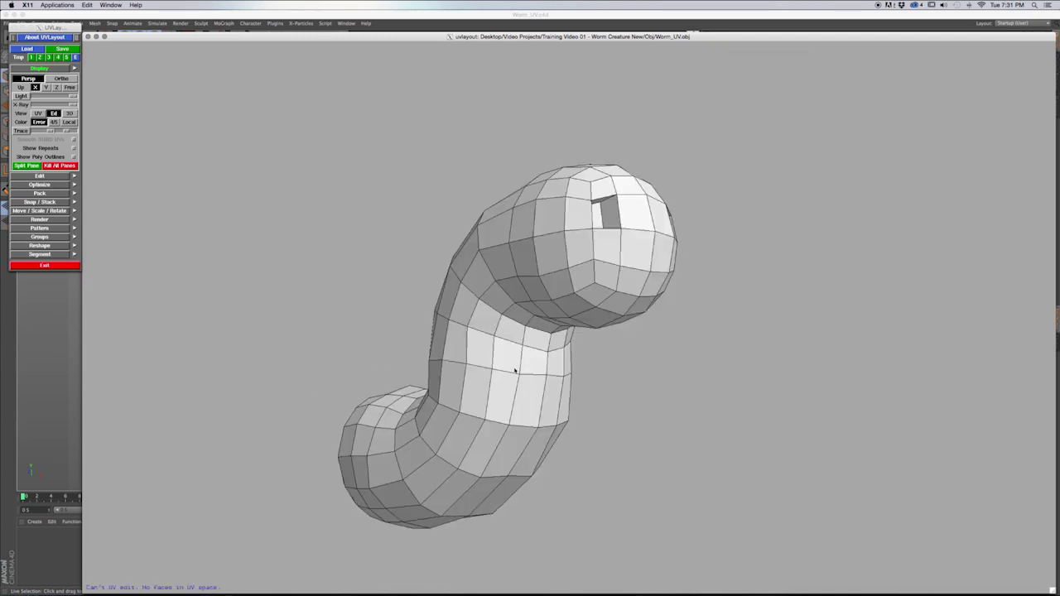
{"action": "key", "text": "3"}
{"action": "key", "text": "2"}
Mark a cut seam along the central edge line of the worm's back, from the head down towards the tail.
{"action": "left_click_drag", "start_coordinate": [516, 365], "coordinate": [539, 371]}
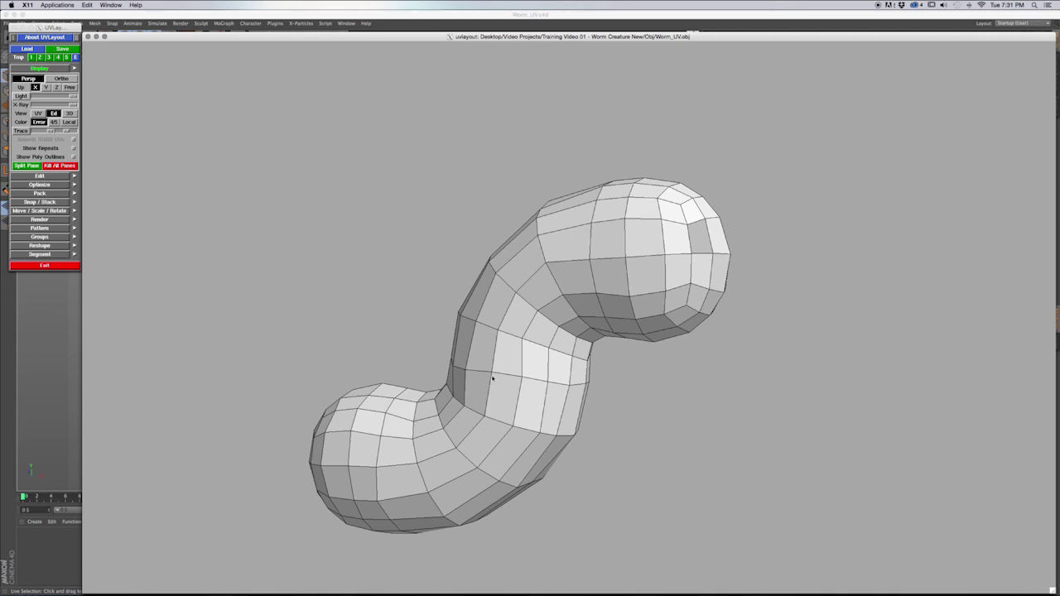
{"action": "left_click_drag", "start_coordinate": [521, 355], "coordinate": [545, 362]}
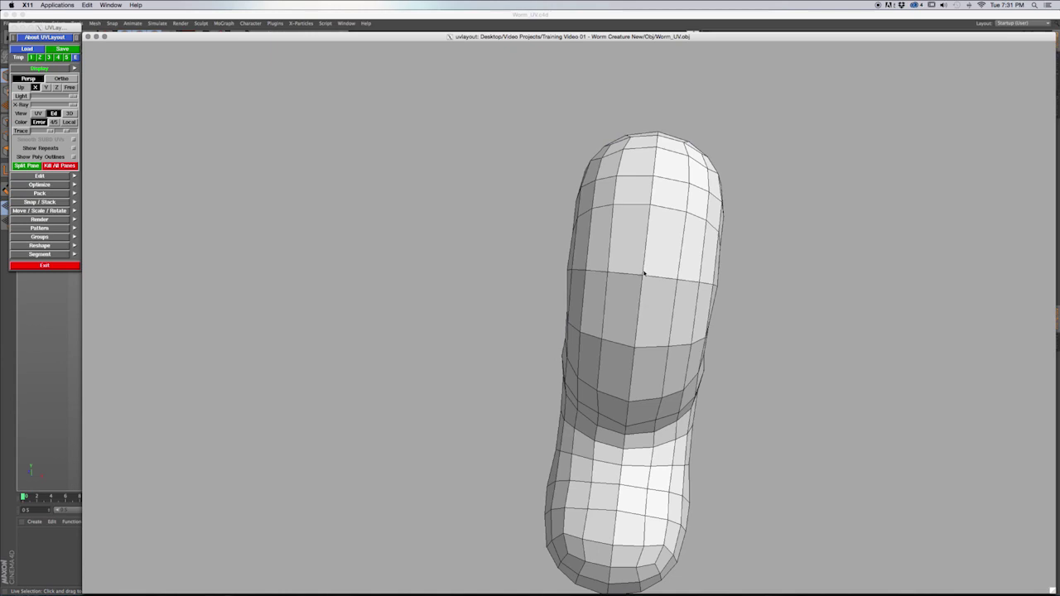
{"action": "mouse_move", "coordinate": [646, 273]}
{"action": "left_mouse_down"}
{"action": "mouse_move", "coordinate": [641, 255]}
{"action": "mouse_move", "coordinate": [613, 260]}
{"action": "mouse_move", "coordinate": [599, 245]}
{"action": "mouse_move", "coordinate": [660, 257]}
{"action": "mouse_move", "coordinate": [650, 256]}
{"action": "left_mouse_up"}
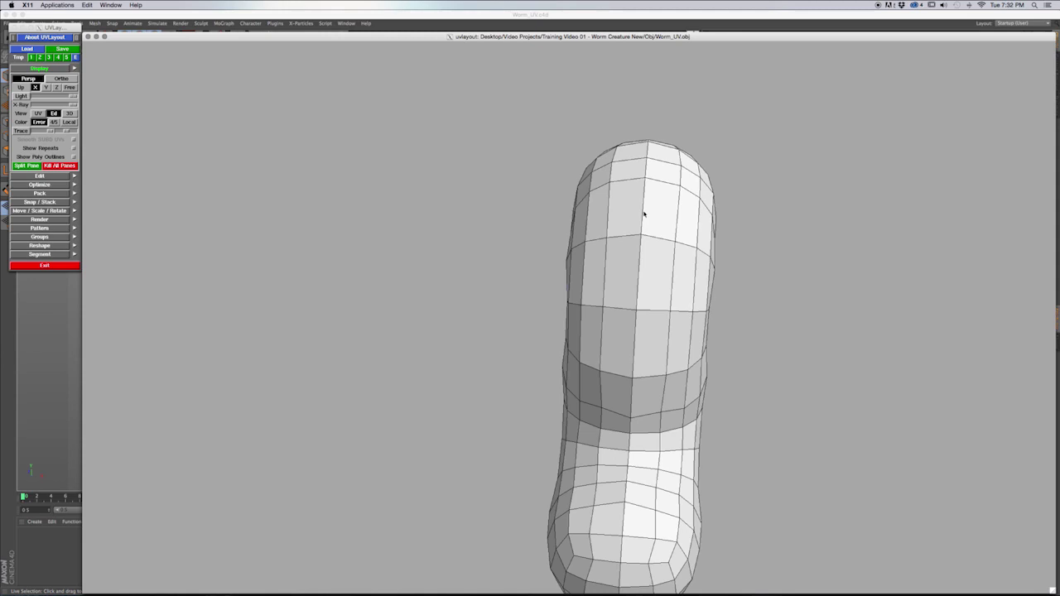
{"action": "key", "text": "c"}
{"action": "left_click_drag", "start_coordinate": [634, 450], "coordinate": [636, 438]}
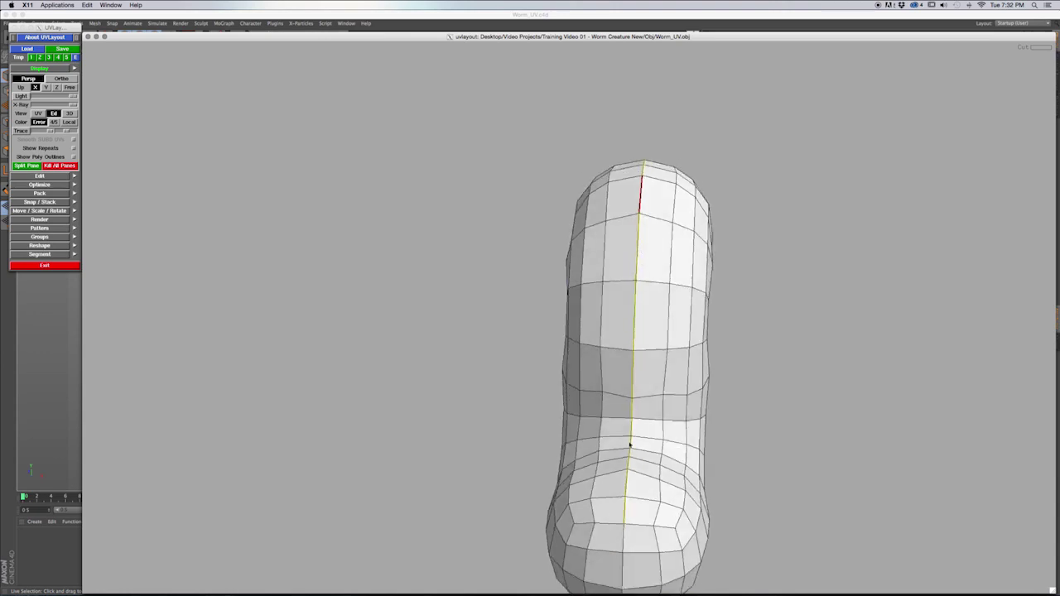
Clear the seam marking from the central edges of the face, keeping it along the back from the crown of the head.
{"action": "left_click_drag", "start_coordinate": [638, 397], "coordinate": [566, 236]}
{"action": "left_click_drag", "start_coordinate": [563, 289], "coordinate": [550, 272]}
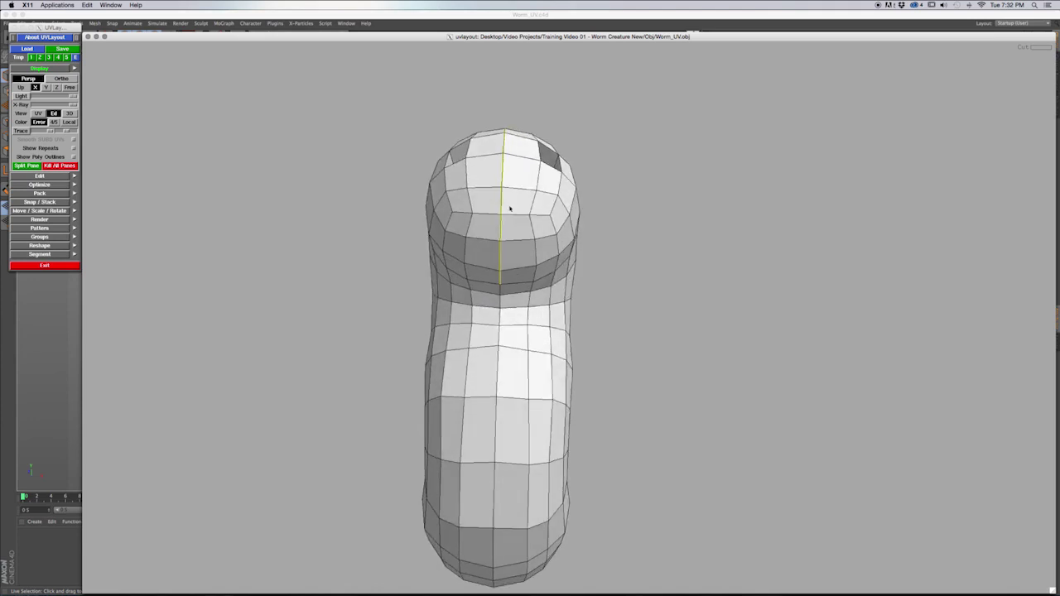
{"action": "left_click_drag", "start_coordinate": [519, 197], "coordinate": [515, 226]}
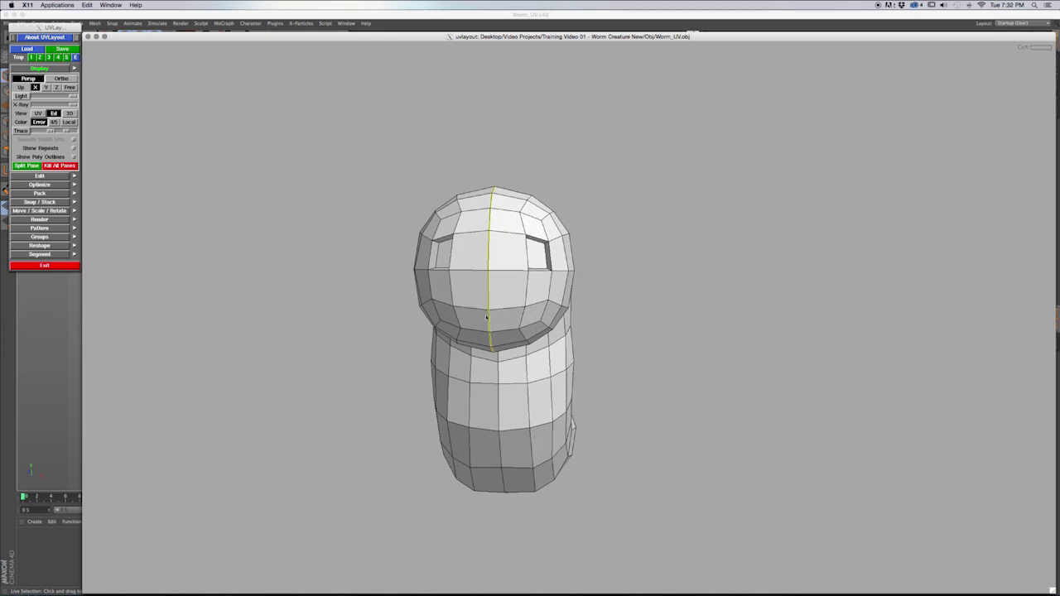
{"action": "left_click_drag", "start_coordinate": [484, 334], "coordinate": [499, 298]}
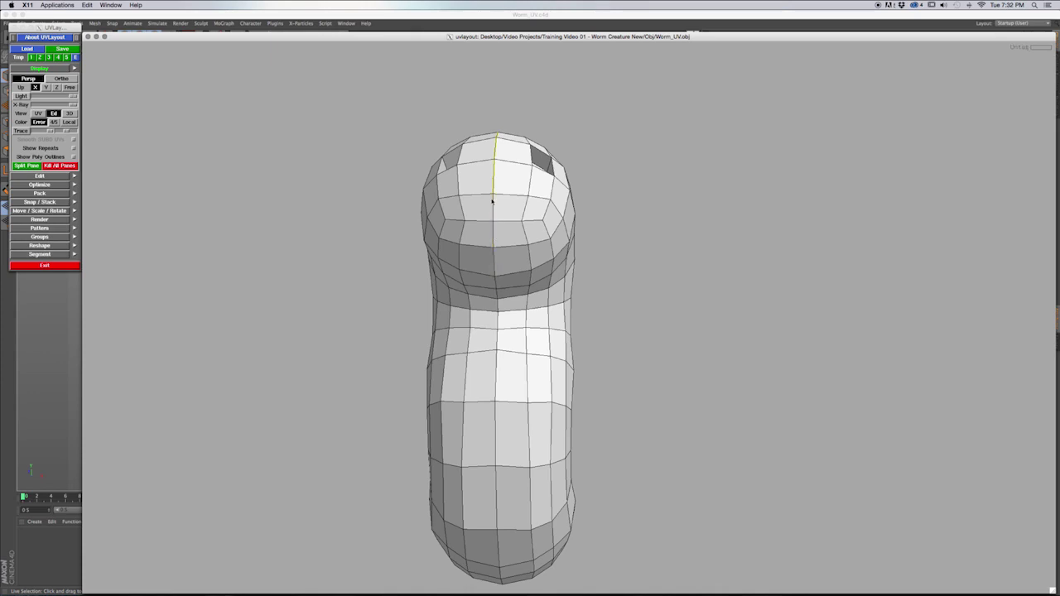
{"action": "middle_click_drag", "start_coordinate": [502, 184], "coordinate": [498, 259]}
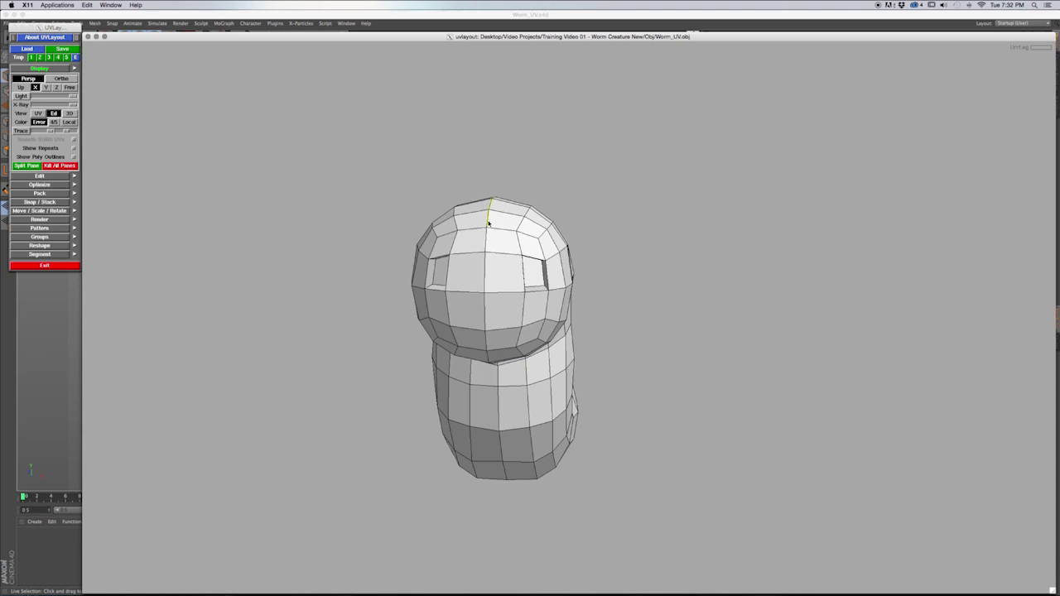
{"action": "middle_click_drag", "start_coordinate": [497, 226], "coordinate": [362, 248]}
{"action": "middle_click_drag", "start_coordinate": [634, 399], "coordinate": [621, 372]}
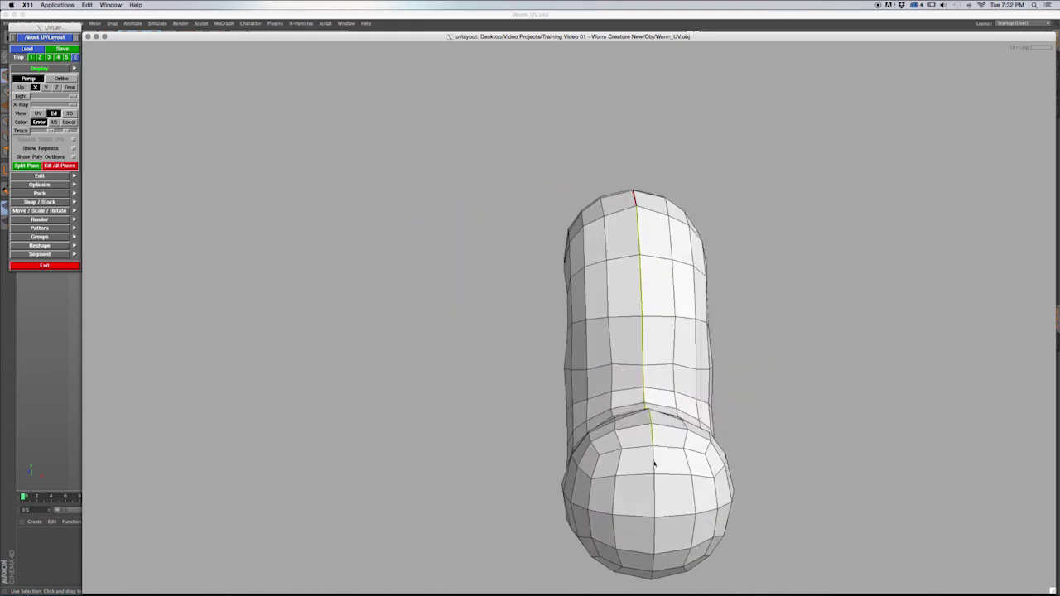
Extend the cut seam around the tail and up the centre of the belly, checking it from the front and sides.
{"action": "middle_click_drag", "start_coordinate": [662, 473], "coordinate": [808, 463]}
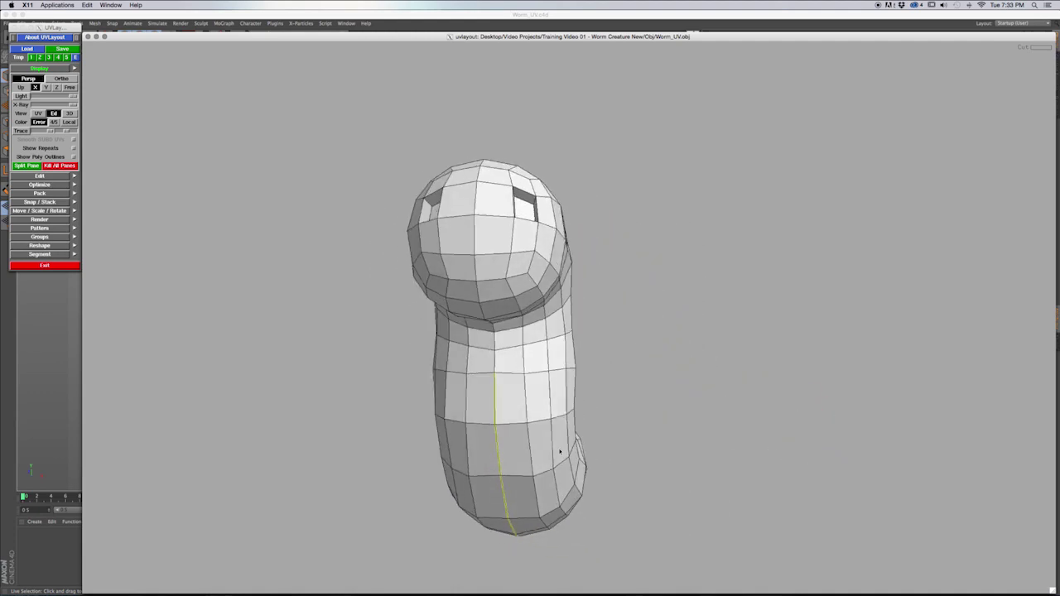
{"action": "middle_click_drag", "start_coordinate": [517, 398], "coordinate": [483, 408]}
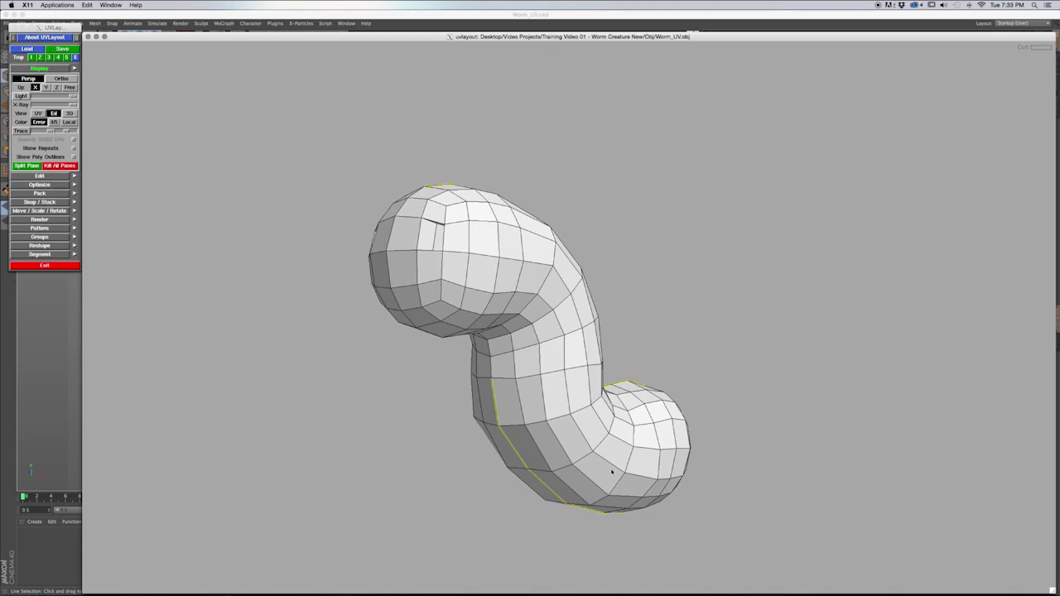
{"action": "middle_click_drag", "start_coordinate": [599, 445], "coordinate": [631, 449]}
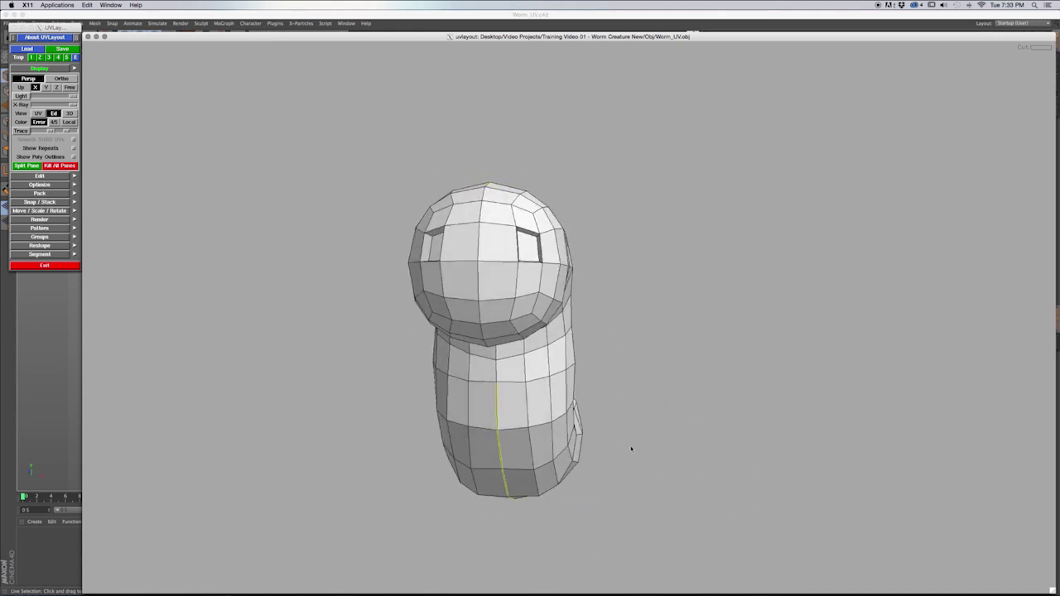
{"action": "middle_click_drag", "start_coordinate": [524, 439], "coordinate": [526, 433]}
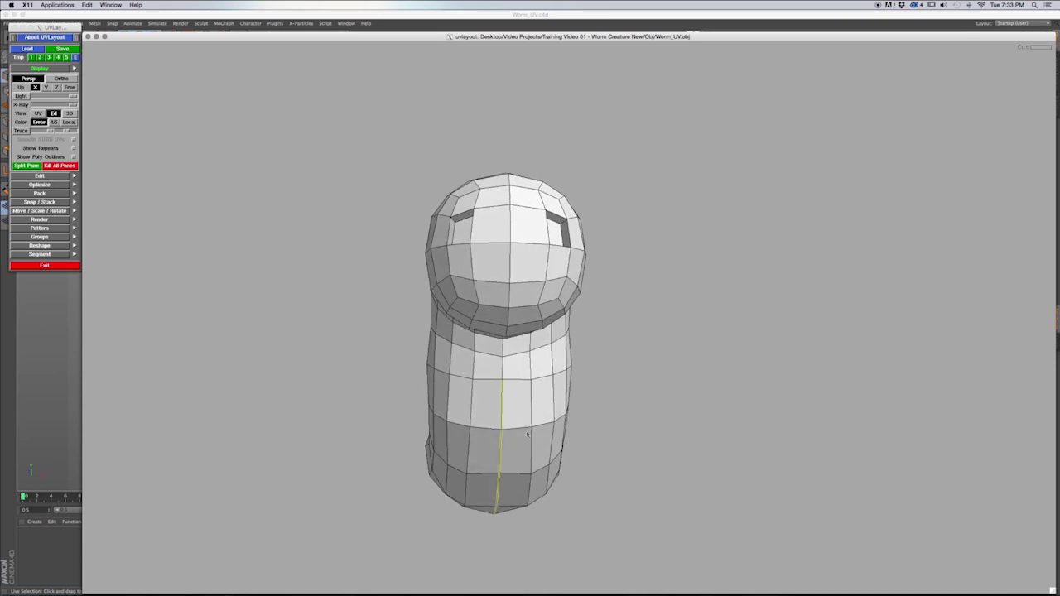
{"action": "middle_click_drag", "start_coordinate": [528, 433], "coordinate": [549, 383]}
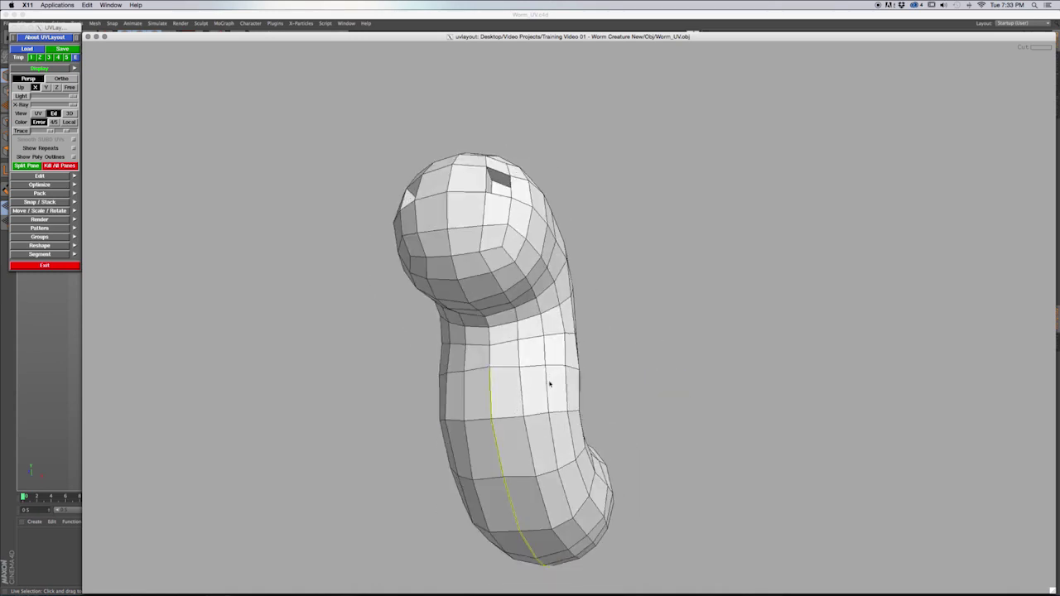
{"action": "middle_click_drag", "start_coordinate": [536, 438], "coordinate": [510, 439]}
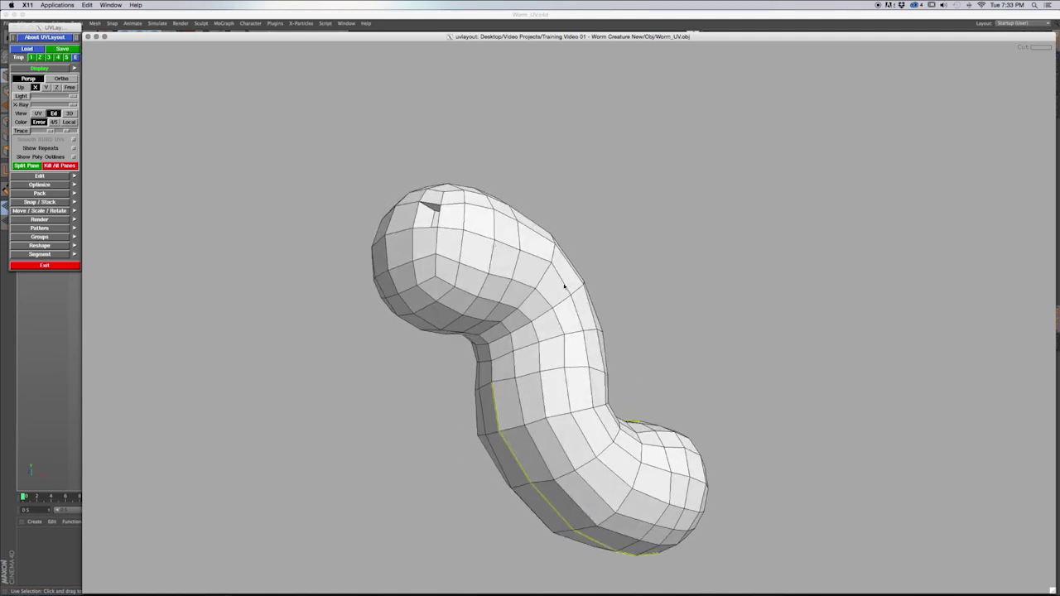
{"action": "middle_click_drag", "start_coordinate": [558, 402], "coordinate": [497, 425]}
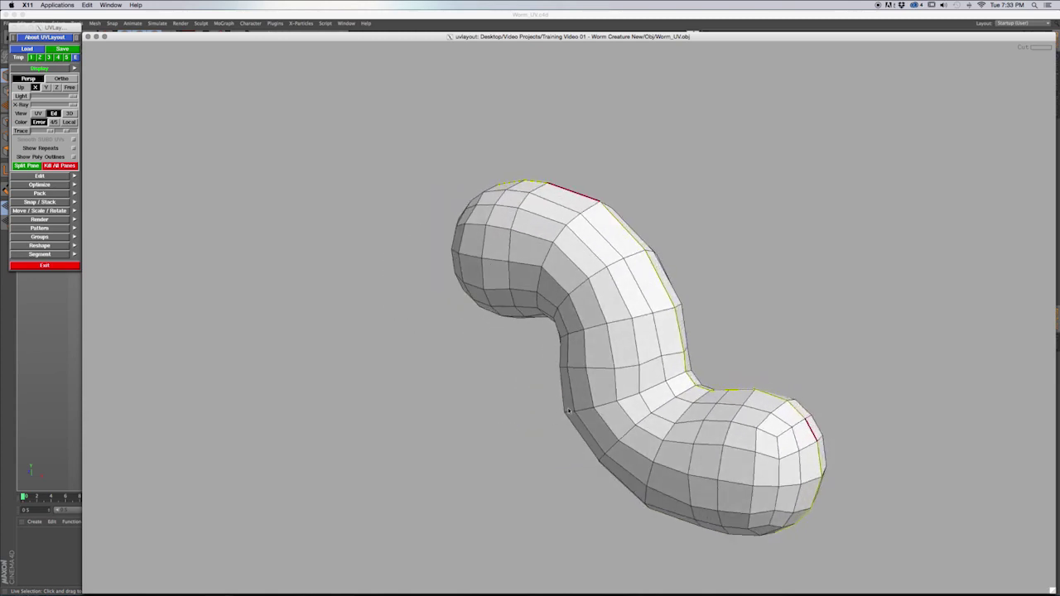
{"action": "middle_click_drag", "start_coordinate": [585, 378], "coordinate": [683, 346]}
{"action": "left_click_drag", "start_coordinate": [683, 346], "coordinate": [682, 349]}
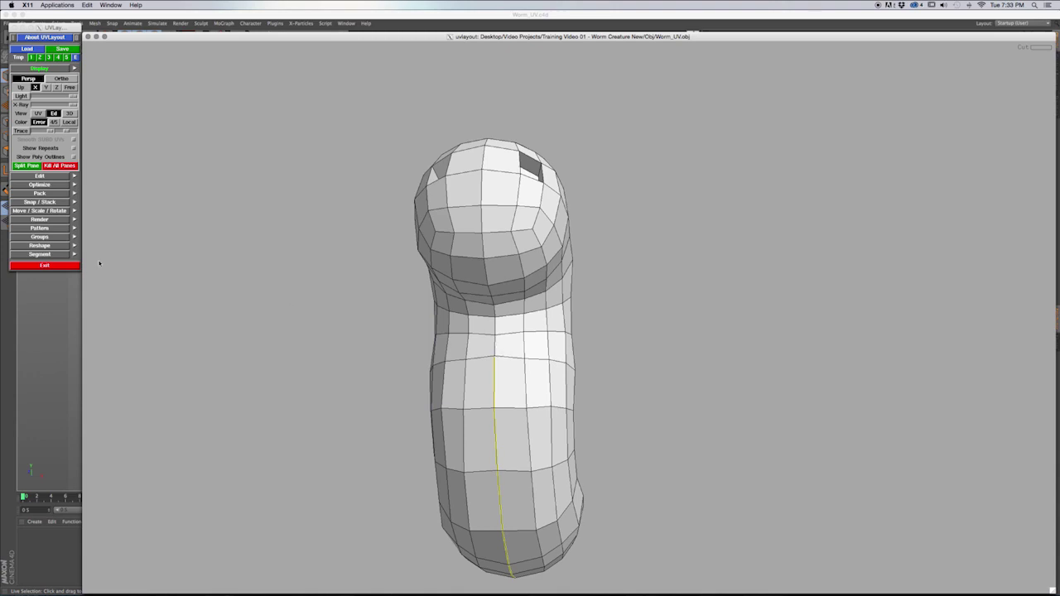
Set Untag Edges to 1 in the edit options and extend the central seam up the belly and underneath the head.
{"action": "left_click", "coordinate": [42, 176]}
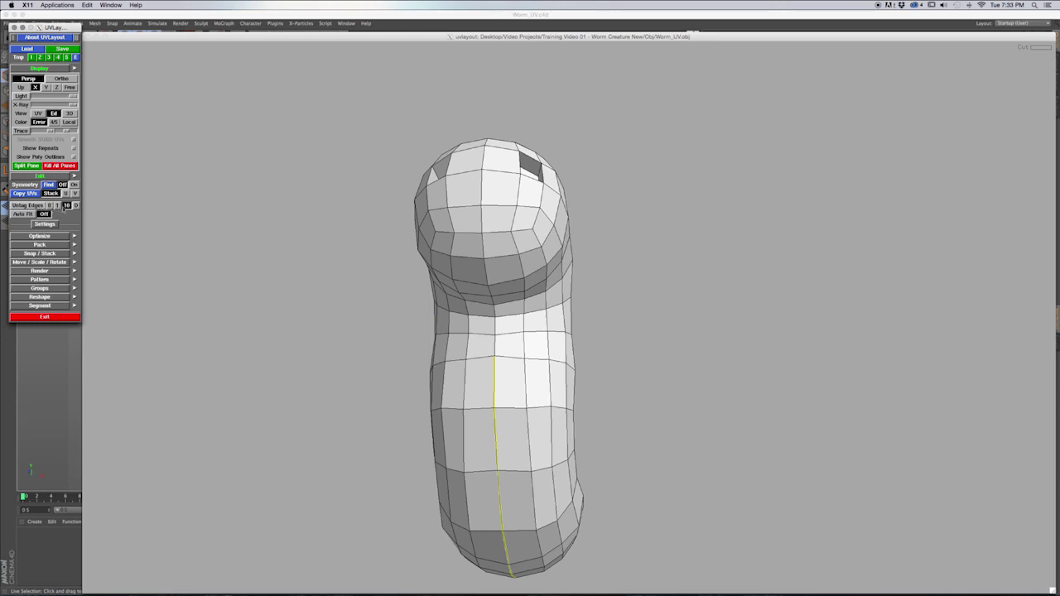
{"action": "left_click_drag", "start_coordinate": [467, 258], "coordinate": [514, 281]}
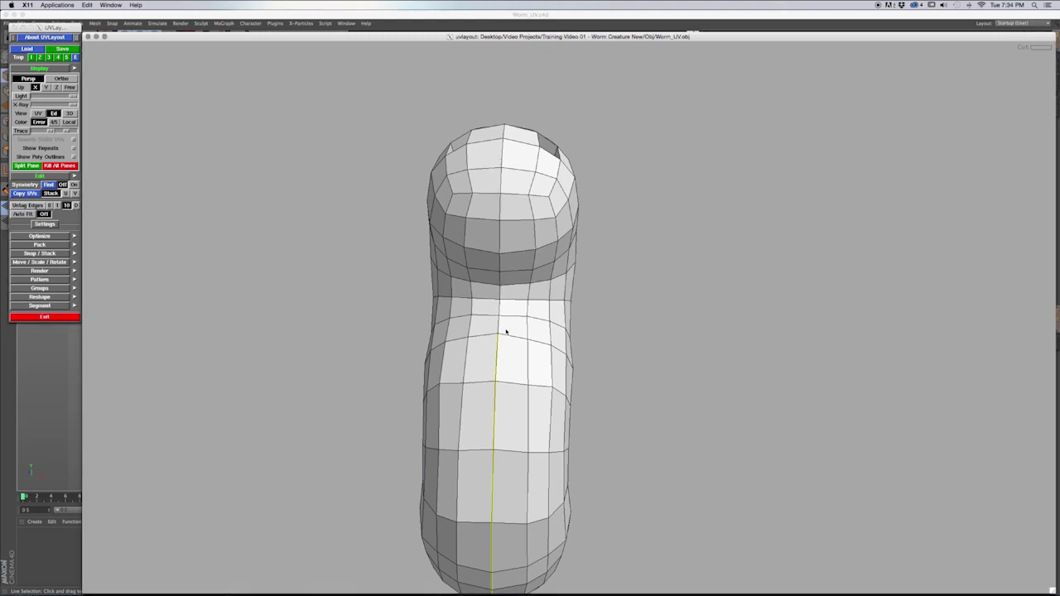
{"action": "left_click", "coordinate": [57, 205]}
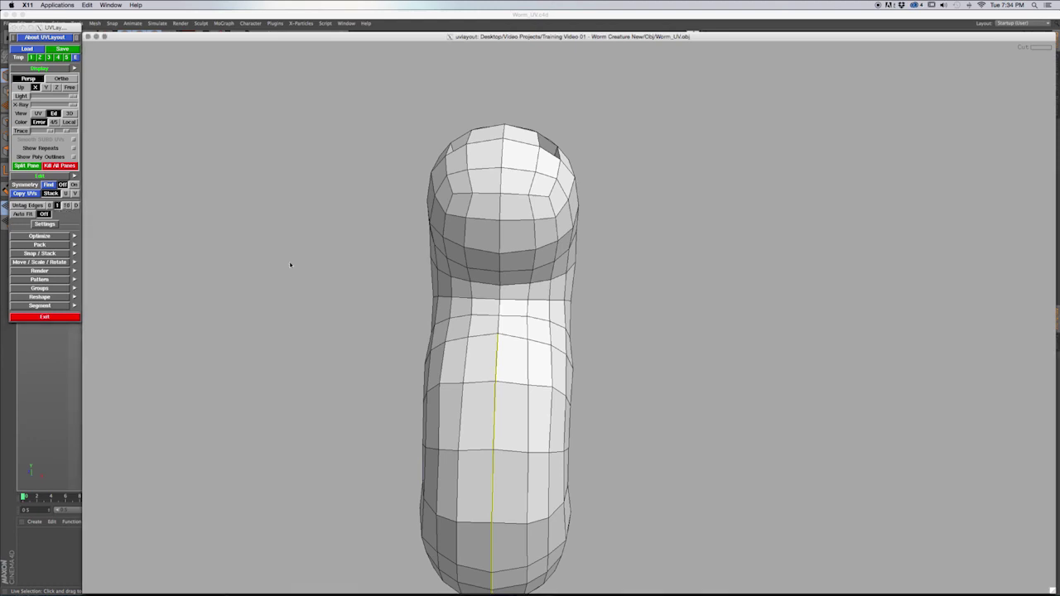
{"action": "key", "text": "c"}
{"action": "key", "text": "c"}
{"action": "key", "text": "c"}
{"action": "mouse_move", "coordinate": [504, 241]}
{"action": "left_mouse_down"}
{"action": "mouse_move", "coordinate": [501, 276]}
{"action": "mouse_move", "coordinate": [493, 236]}
{"action": "left_mouse_up"}
{"action": "left_click_drag", "start_coordinate": [504, 311], "coordinate": [497, 339]}
{"action": "mouse_move", "coordinate": [462, 267]}
{"action": "left_mouse_down"}
{"action": "mouse_move", "coordinate": [461, 284]}
{"action": "mouse_move", "coordinate": [477, 260]}
{"action": "left_mouse_up"}
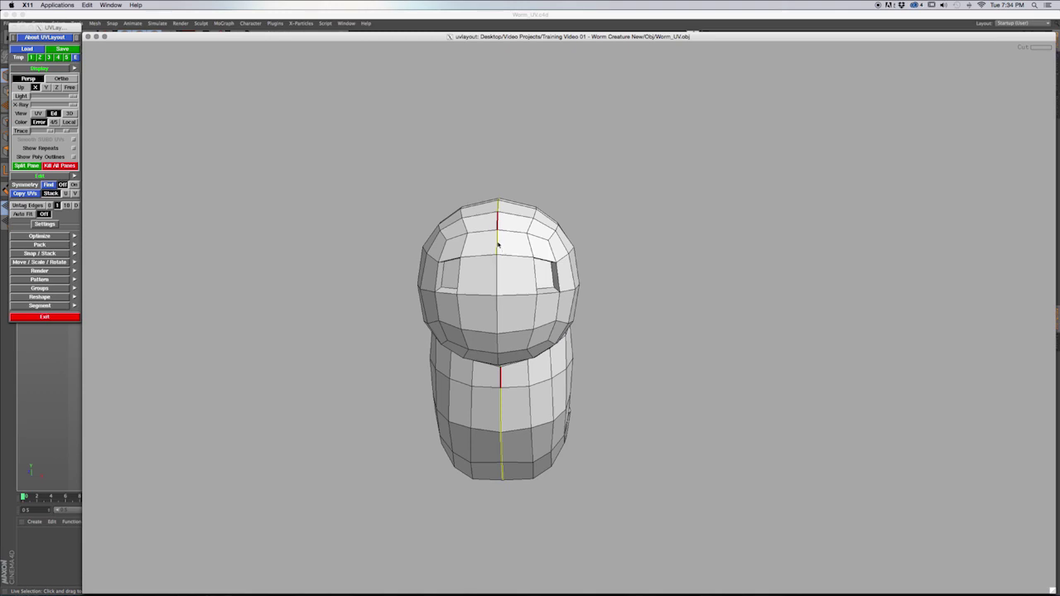
Clear the surplus seam marking from the central edges of the forehead and face, checking the head from the side.
{"action": "mouse_move", "coordinate": [500, 242]}
{"action": "left_mouse_down"}
{"action": "mouse_move", "coordinate": [504, 218]}
{"action": "mouse_move", "coordinate": [502, 235]}
{"action": "mouse_move", "coordinate": [487, 238]}
{"action": "left_mouse_up"}
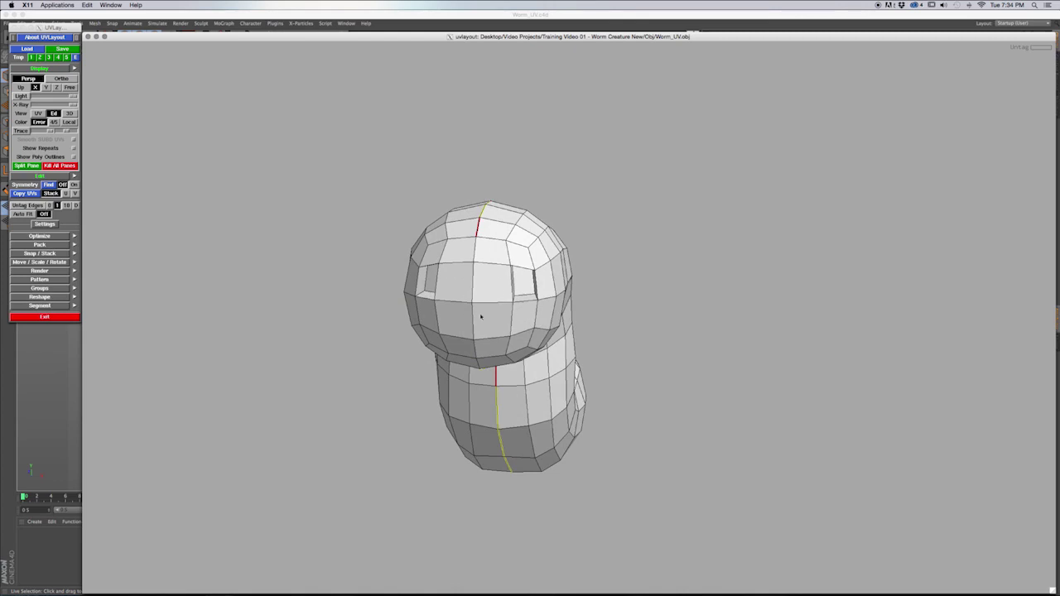
{"action": "left_click_drag", "start_coordinate": [484, 336], "coordinate": [480, 359]}
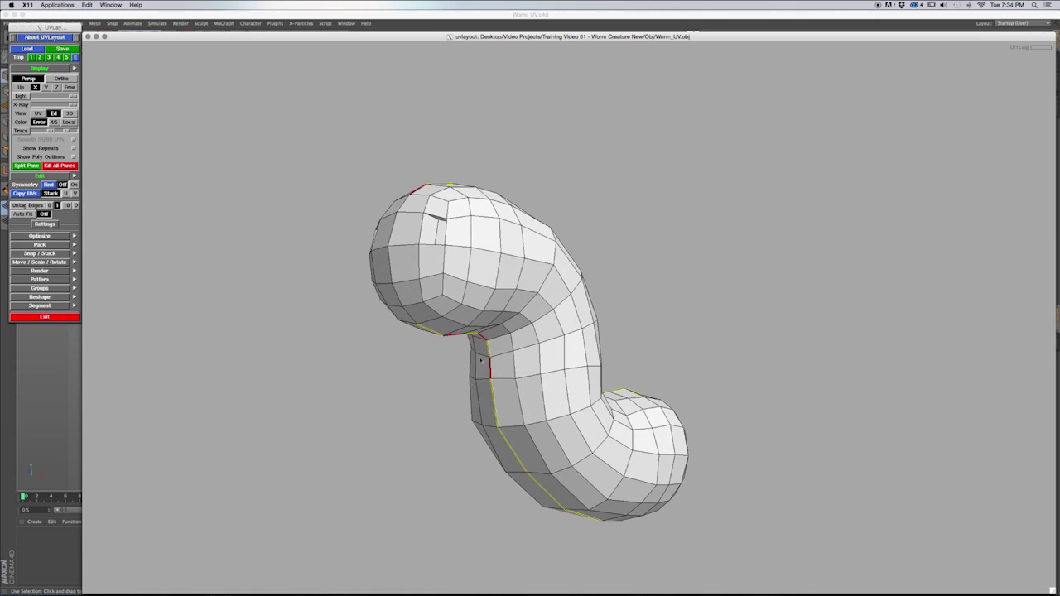
{"action": "left_click_drag", "start_coordinate": [546, 412], "coordinate": [519, 414]}
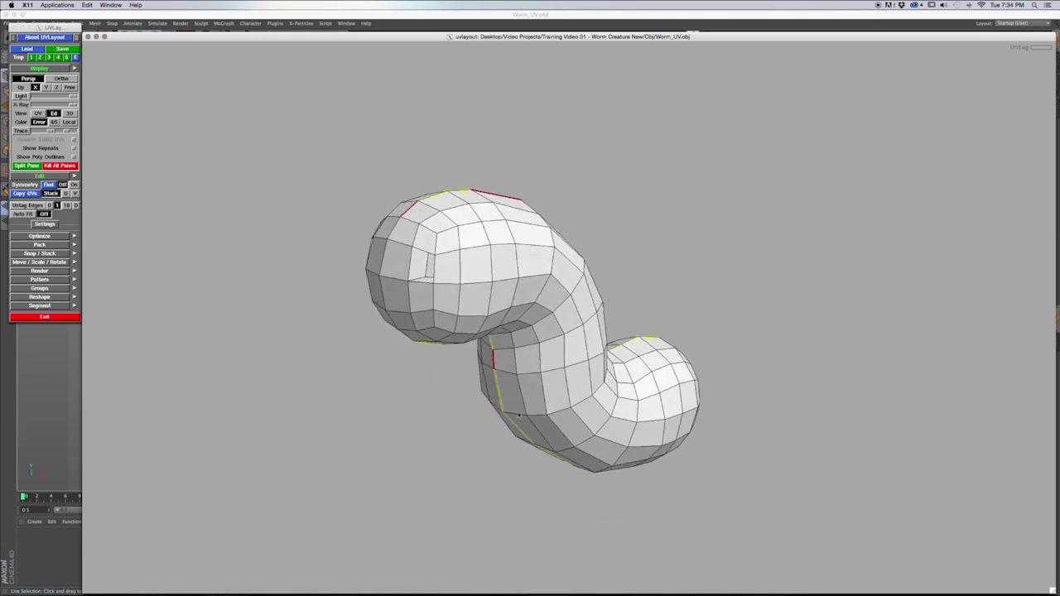
{"action": "left_click_drag", "start_coordinate": [597, 419], "coordinate": [538, 412]}
{"action": "left_click_drag", "start_coordinate": [601, 333], "coordinate": [539, 302]}
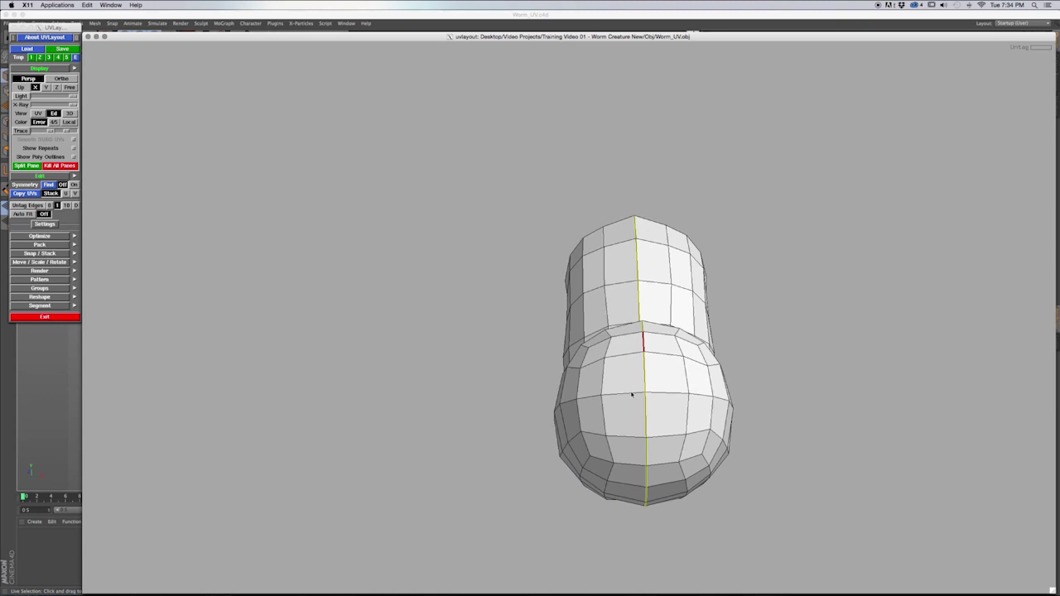
Examine the central seam from the tail, the front and the side of the head, including the eye sockets.
{"action": "key", "text": "c"}
{"action": "key", "text": "c"}
{"action": "left_click_drag", "start_coordinate": [684, 343], "coordinate": [565, 375]}
{"action": "left_click_drag", "start_coordinate": [597, 334], "coordinate": [568, 305]}
{"action": "mouse_move", "coordinate": [505, 295]}
{"action": "left_mouse_down"}
{"action": "mouse_move", "coordinate": [500, 309]}
{"action": "mouse_move", "coordinate": [502, 298]}
{"action": "left_mouse_up"}
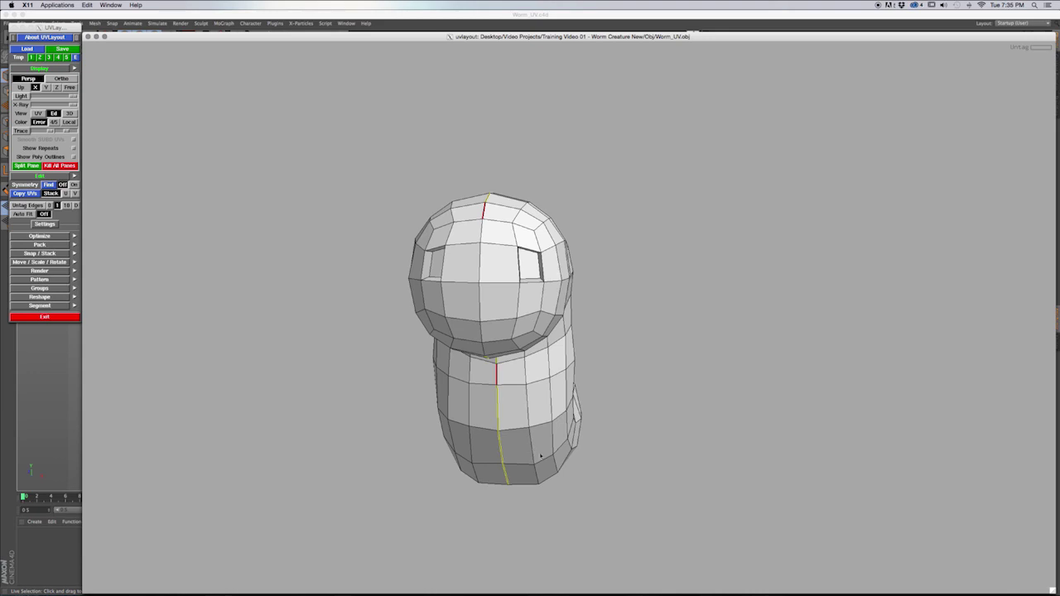
{"action": "left_click_drag", "start_coordinate": [523, 320], "coordinate": [549, 330]}
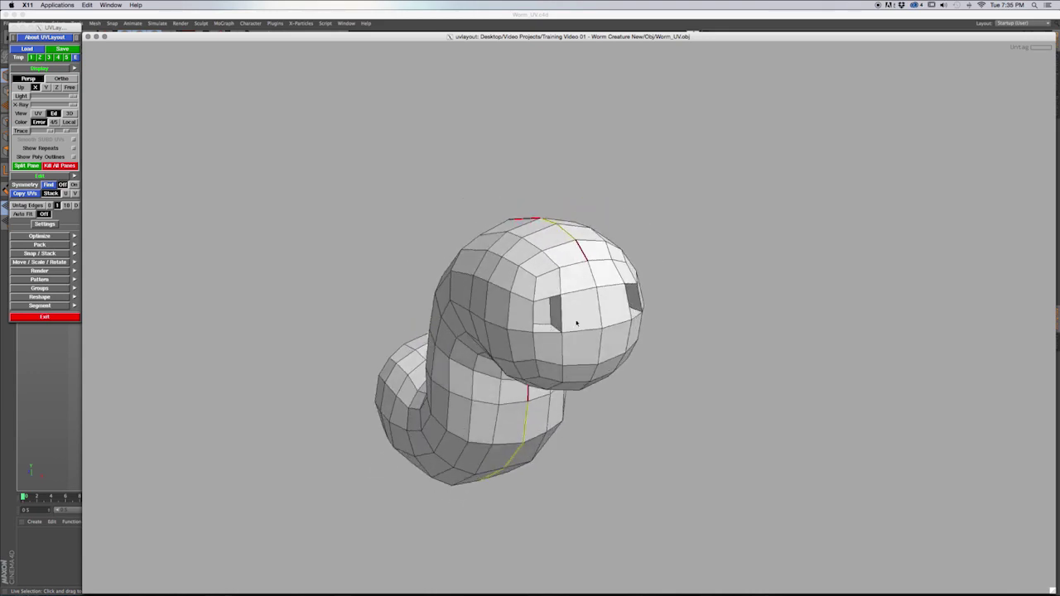
{"action": "left_click_drag", "start_coordinate": [580, 361], "coordinate": [550, 303]}
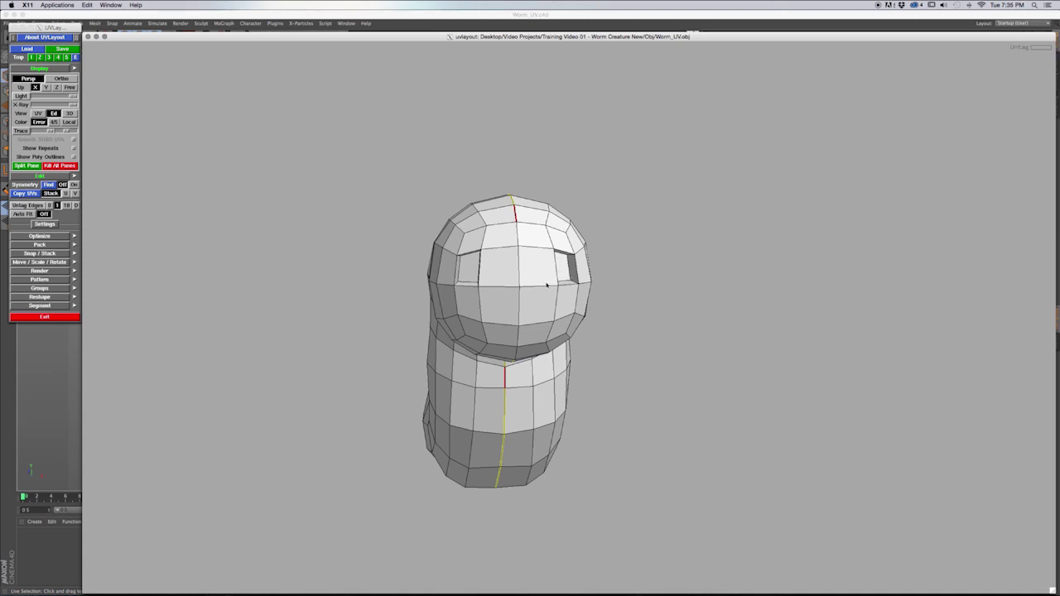
{"action": "left_click_drag", "start_coordinate": [483, 267], "coordinate": [494, 298]}
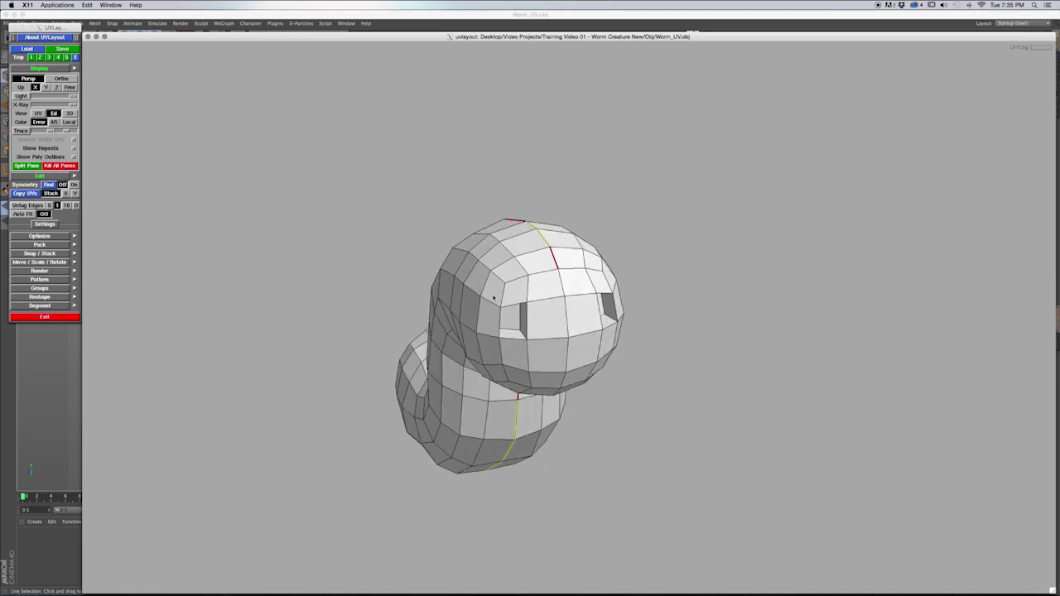
{"action": "left_click_drag", "start_coordinate": [541, 325], "coordinate": [530, 320]}
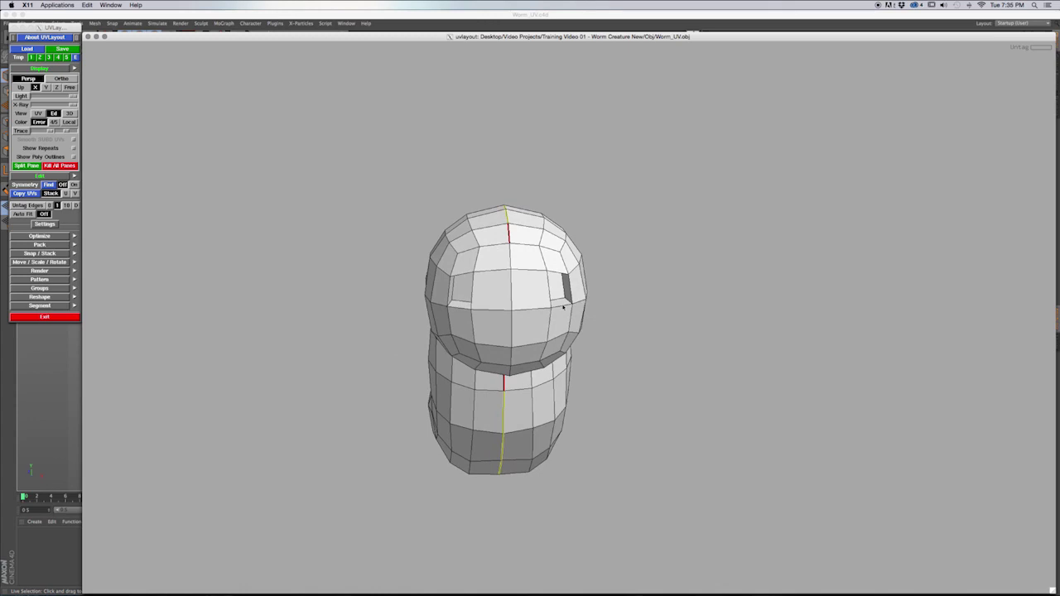
Mark a cut seam around the outer rim of the worm's left eye socket and clear the stray marks inside it.
{"action": "key", "text": "c"}
{"action": "key", "text": "c"}
{"action": "left_click_drag", "start_coordinate": [548, 286], "coordinate": [533, 288]}
{"action": "key", "text": "c"}
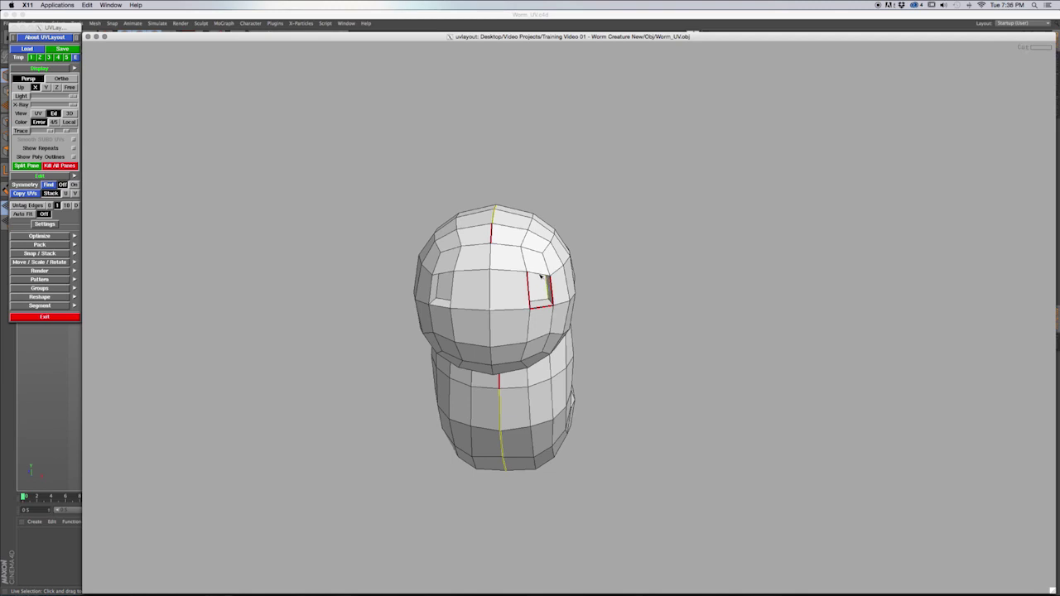
{"action": "scroll", "coordinate": [540, 275], "scroll_direction": "up", "scroll_amount": 10}
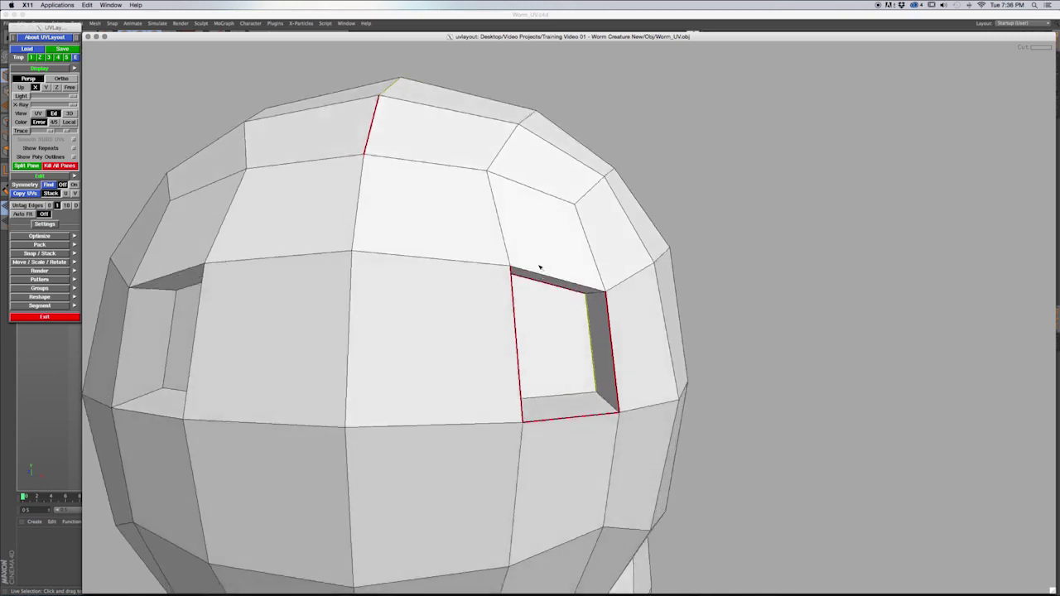
{"action": "left_click_drag", "start_coordinate": [560, 382], "coordinate": [538, 258]}
{"action": "key", "text": "c"}
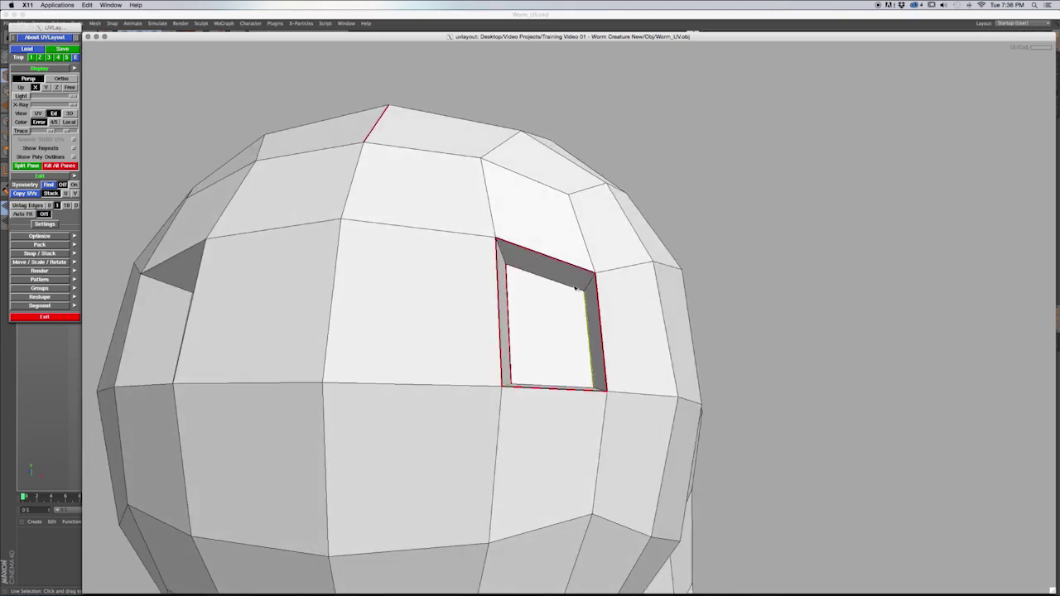
{"action": "left_click_drag", "start_coordinate": [509, 301], "coordinate": [495, 402]}
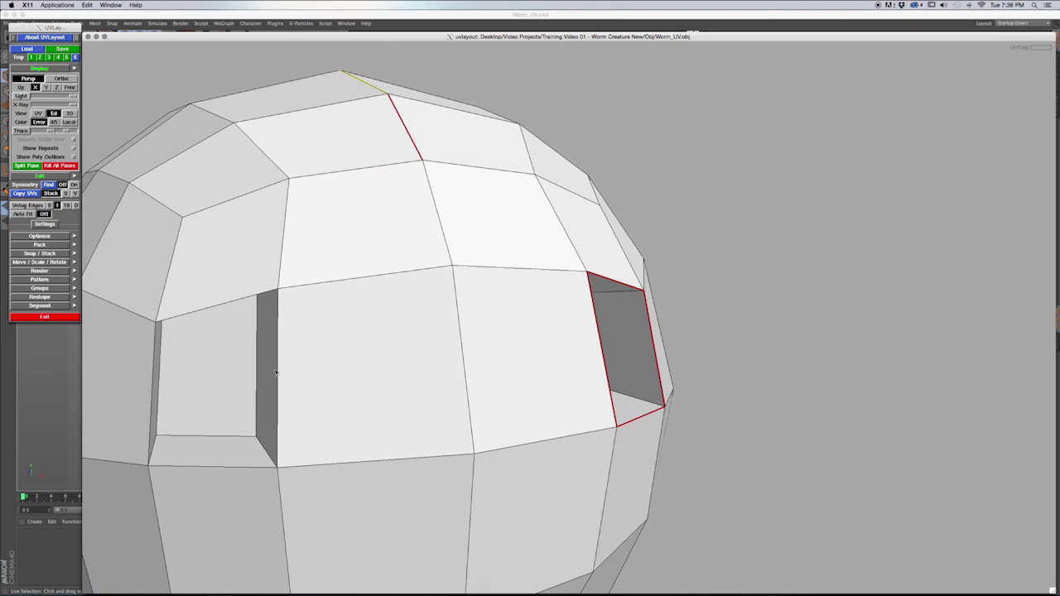
Mark a cut seam around the outer rim of the worm's right eye socket and clear the stray marks running beyond it.
{"action": "key", "text": "c"}
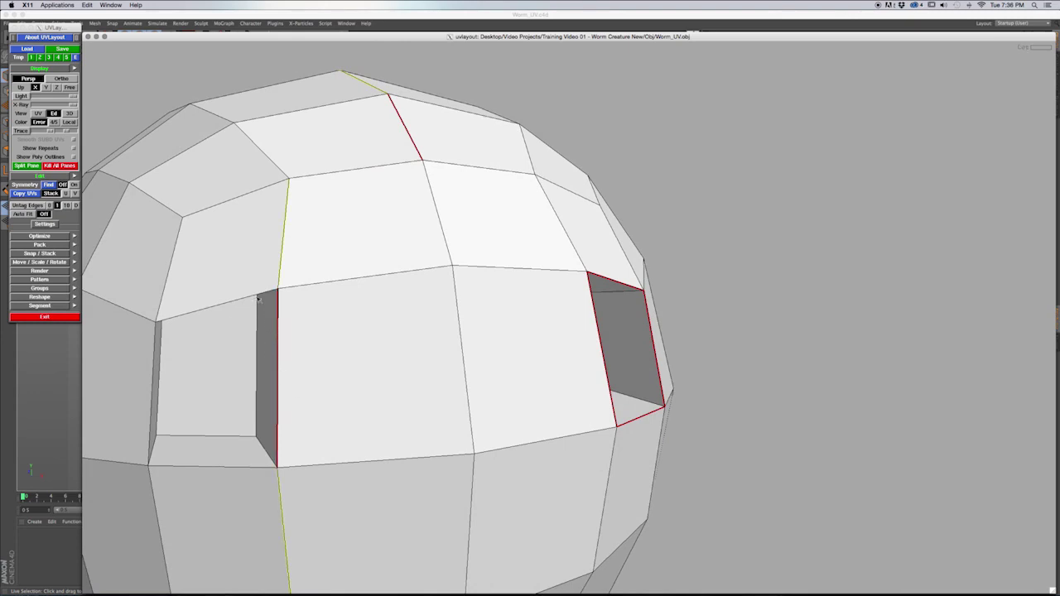
{"action": "left_click_drag", "start_coordinate": [300, 318], "coordinate": [277, 295]}
{"action": "key", "text": "c"}
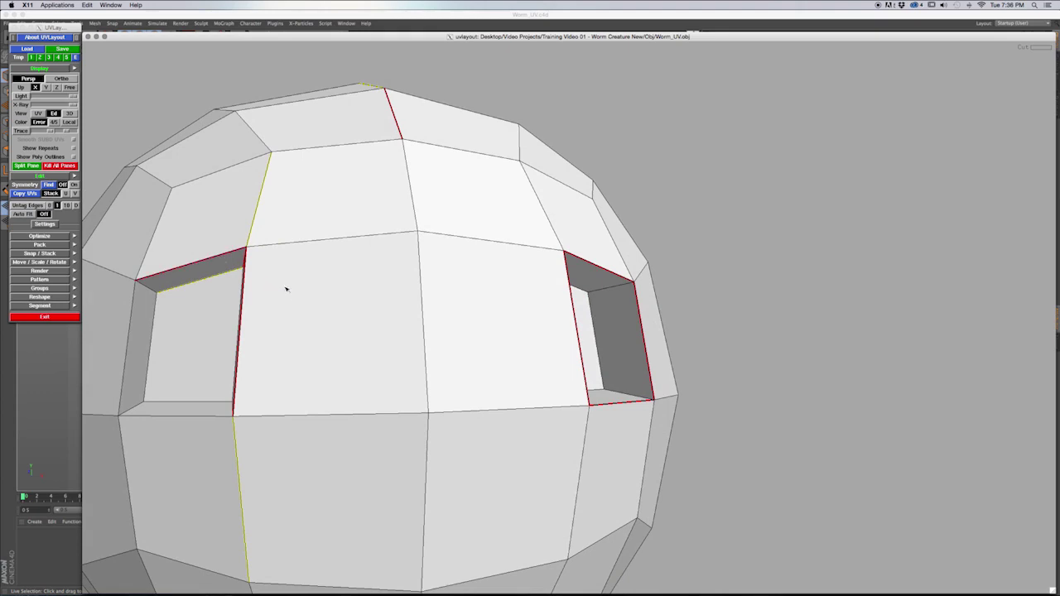
{"action": "scroll", "coordinate": [295, 303], "scroll_direction": "down", "scroll_amount": 3}
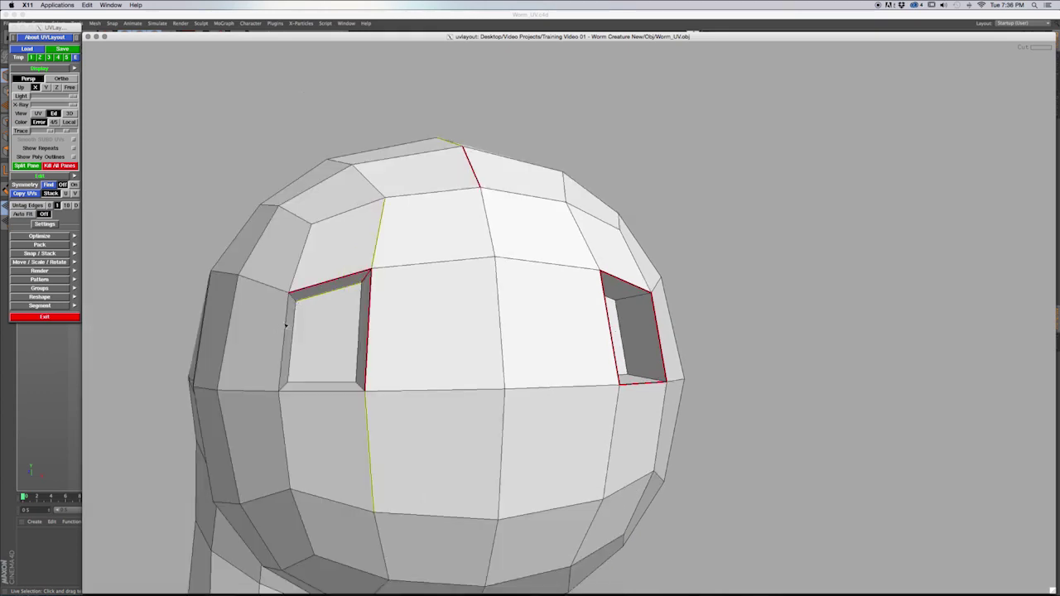
{"action": "key", "text": "c"}
{"action": "key", "text": "c"}
{"action": "key", "text": "w"}
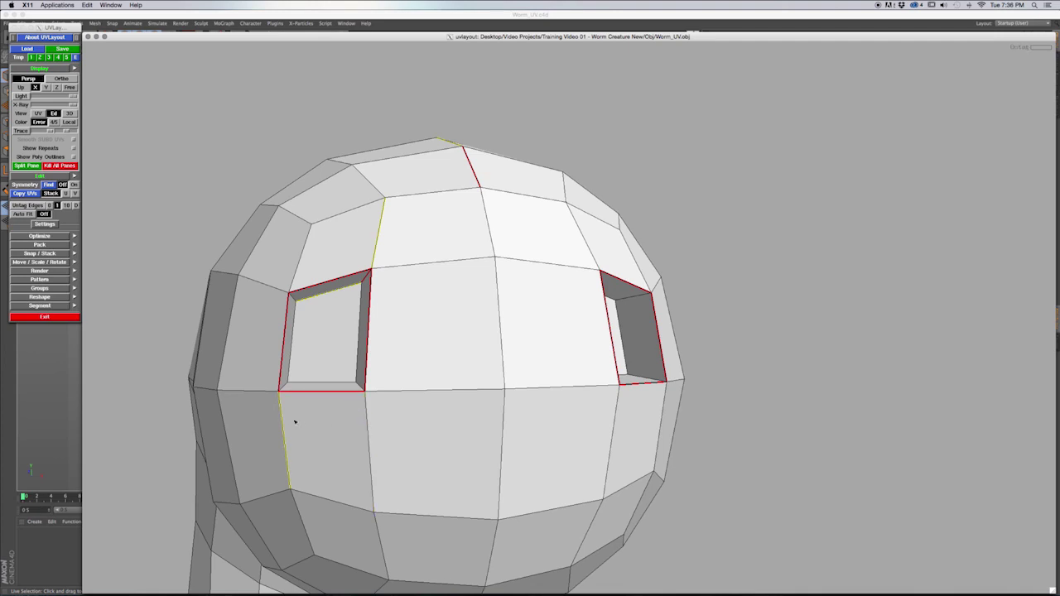
Untag the yellow suggested seam edges above, below and inside the worm's eye socket.
{"action": "key", "text": "w"}
{"action": "key", "text": "w"}
{"action": "key", "text": "w"}
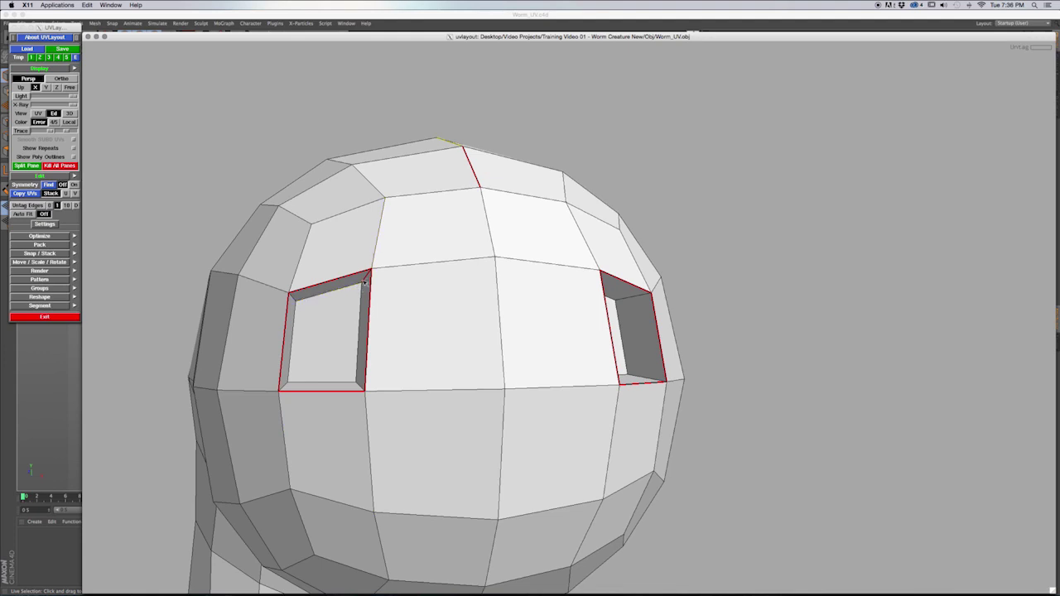
Split the worm mesh along the marked seams running along the body and around the eye openings.
{"action": "left_click_drag", "start_coordinate": [364, 282], "coordinate": [449, 289]}
{"action": "scroll", "coordinate": [447, 288], "scroll_direction": "down", "scroll_amount": 6}
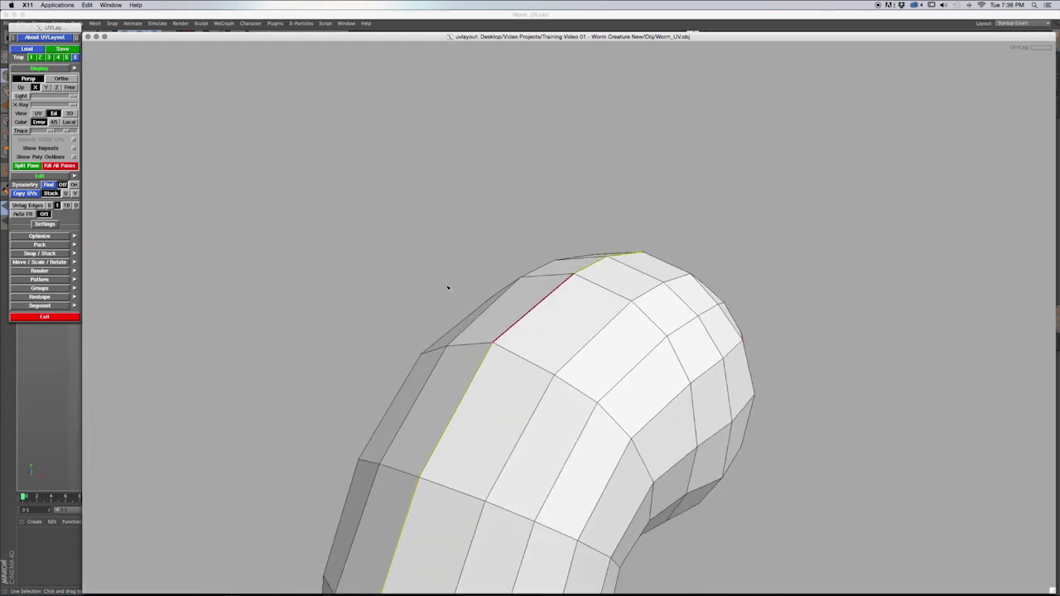
{"action": "scroll", "coordinate": [447, 288], "scroll_direction": "down", "scroll_amount": 4}
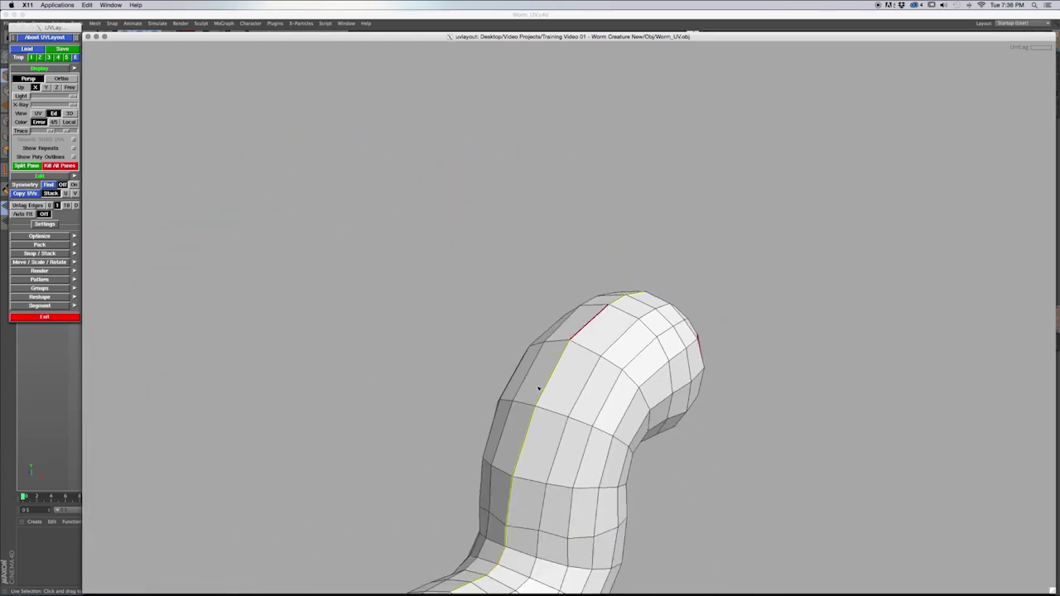
{"action": "scroll", "coordinate": [557, 400], "scroll_direction": "down", "scroll_amount": 2}
{"action": "middle_click_drag", "start_coordinate": [562, 420], "coordinate": [512, 356]}
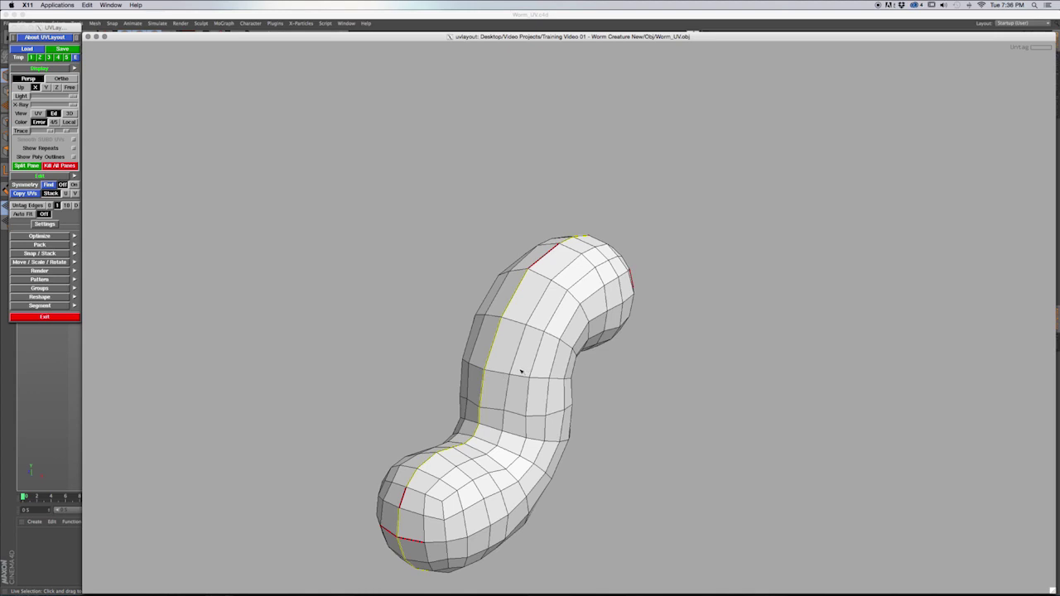
{"action": "key", "text": "Return"}
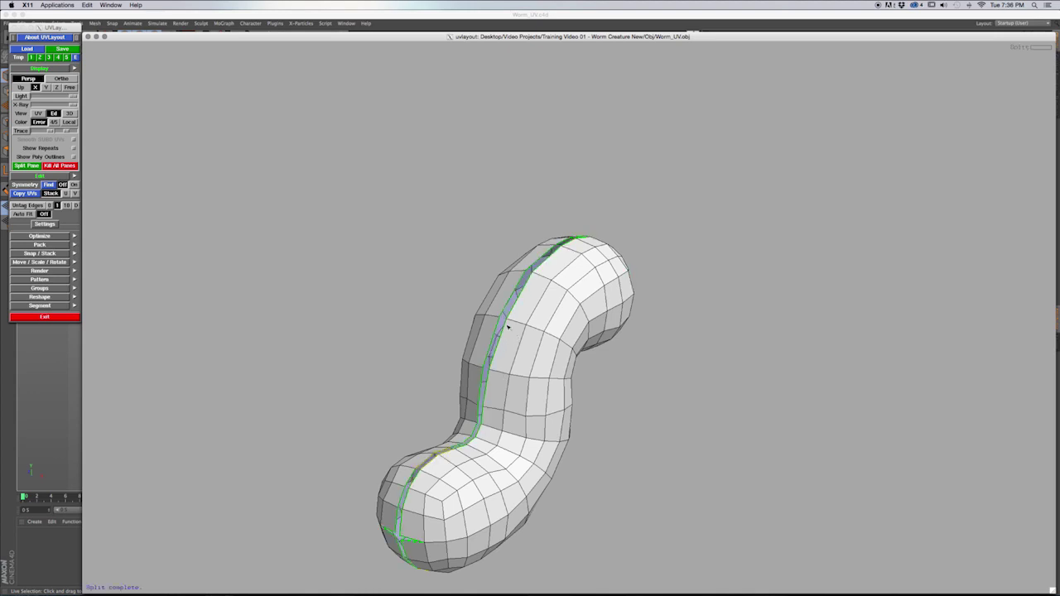
Mark the upper inner and lower outer corner edges inside one eye socket as cuts.
{"action": "left_click_drag", "start_coordinate": [403, 556], "coordinate": [455, 445]}
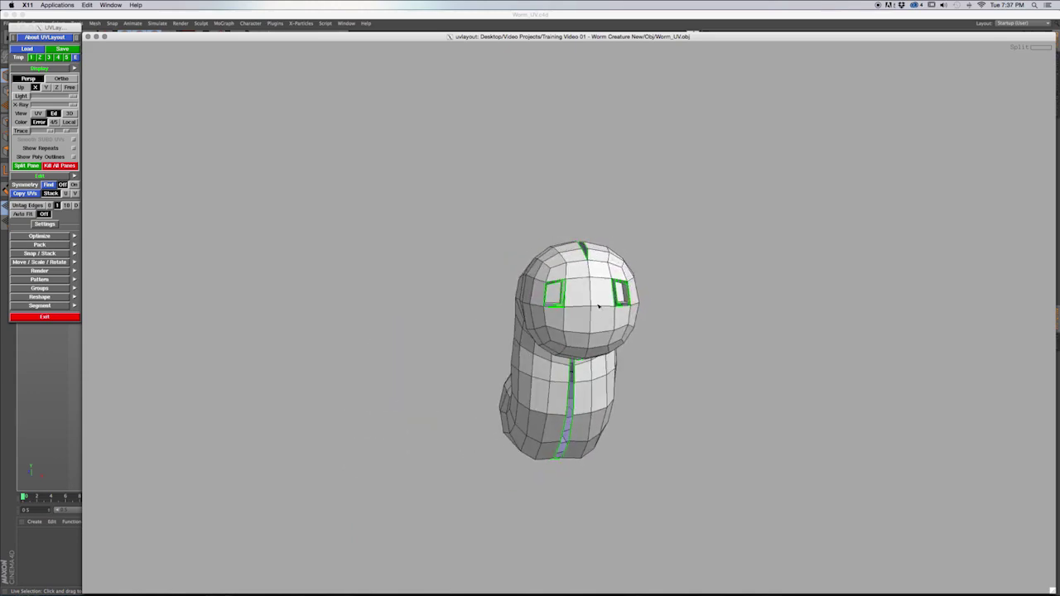
{"action": "scroll", "coordinate": [597, 305], "scroll_direction": "up", "scroll_amount": 6}
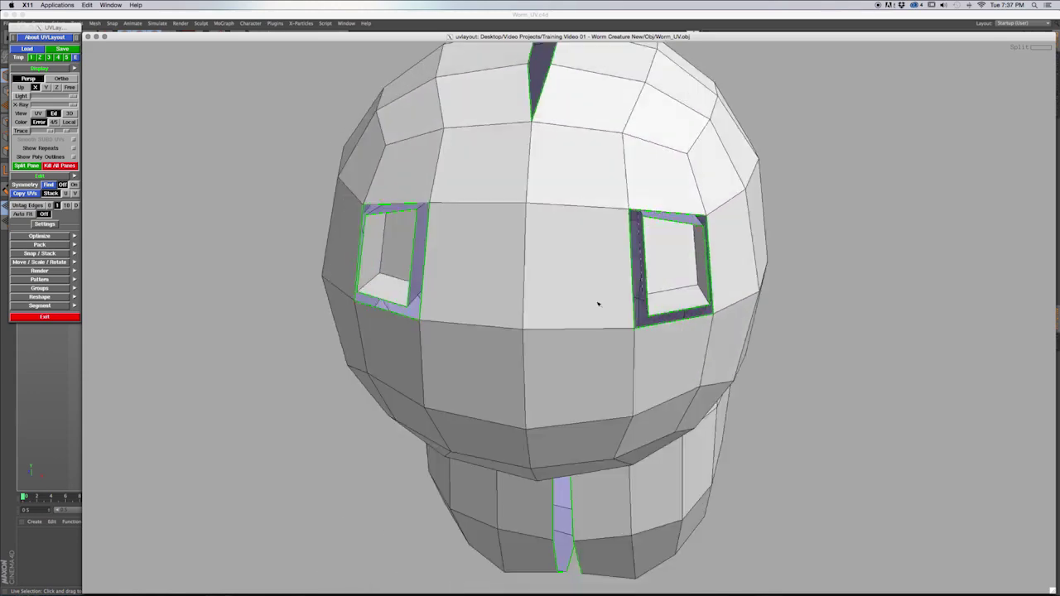
{"action": "left_click_drag", "start_coordinate": [597, 304], "coordinate": [664, 243]}
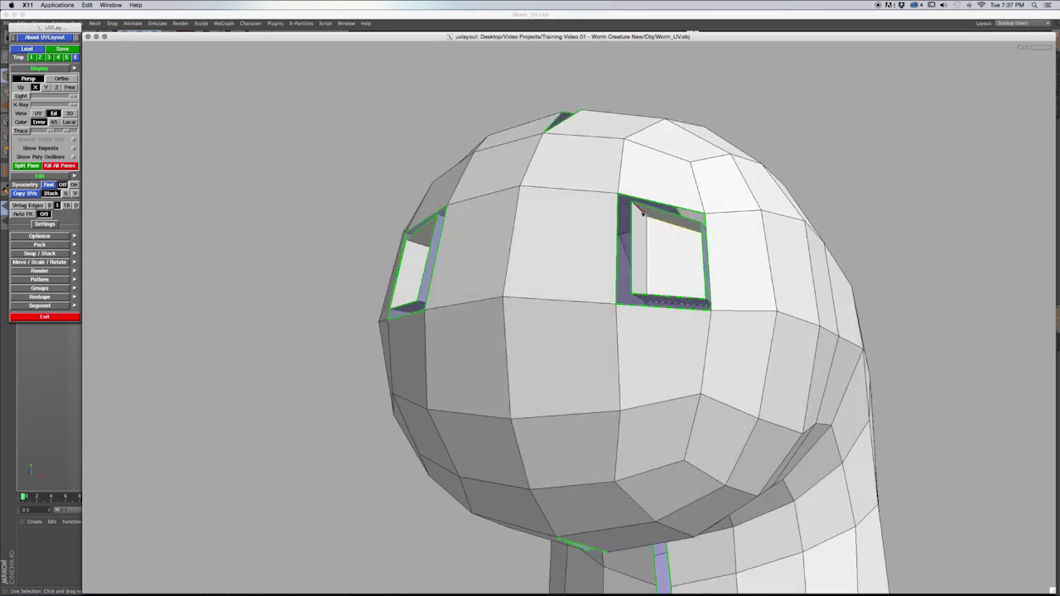
{"action": "left_click_drag", "start_coordinate": [674, 232], "coordinate": [703, 298]}
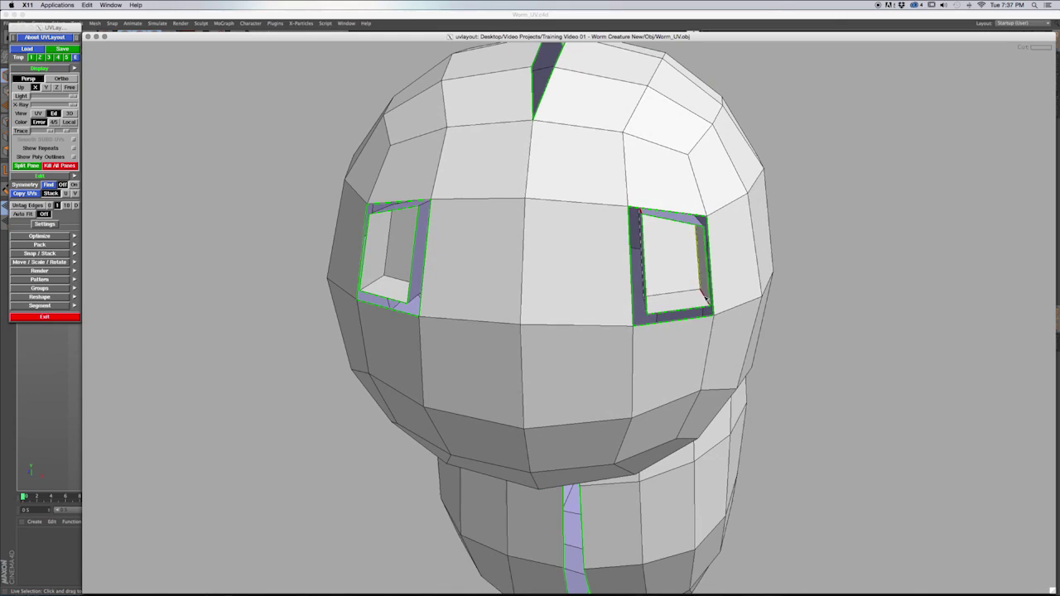
Cut-mark the matching corner edges inside the other eye socket and untag the extra suggested edges there.
{"action": "left_click_drag", "start_coordinate": [660, 260], "coordinate": [467, 295]}
{"action": "left_click_drag", "start_coordinate": [397, 277], "coordinate": [422, 221]}
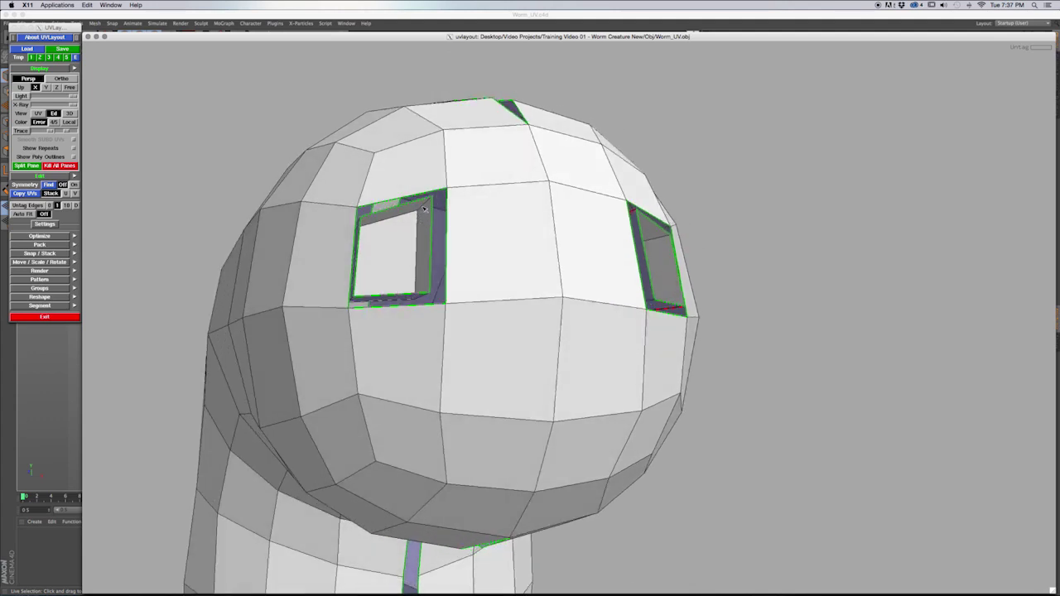
{"action": "key", "text": "w"}
{"action": "left_click_drag", "start_coordinate": [398, 229], "coordinate": [380, 250]}
{"action": "key", "text": "c"}
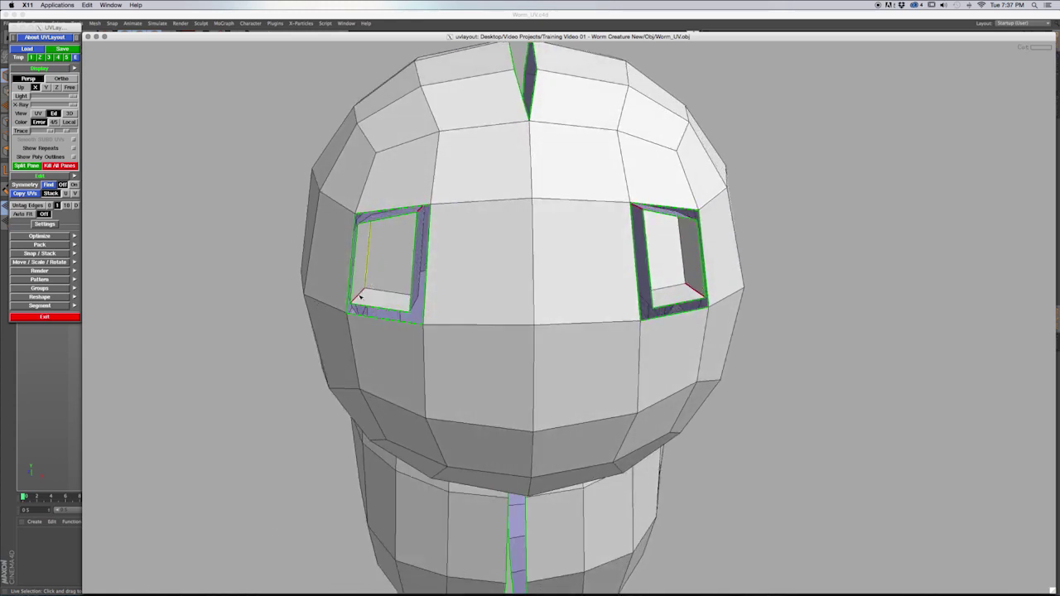
{"action": "key", "text": "w"}
{"action": "mouse_move", "coordinate": [388, 267]}
{"action": "left_mouse_down"}
{"action": "mouse_move", "coordinate": [411, 246]}
{"action": "mouse_move", "coordinate": [386, 265]}
{"action": "left_mouse_up"}
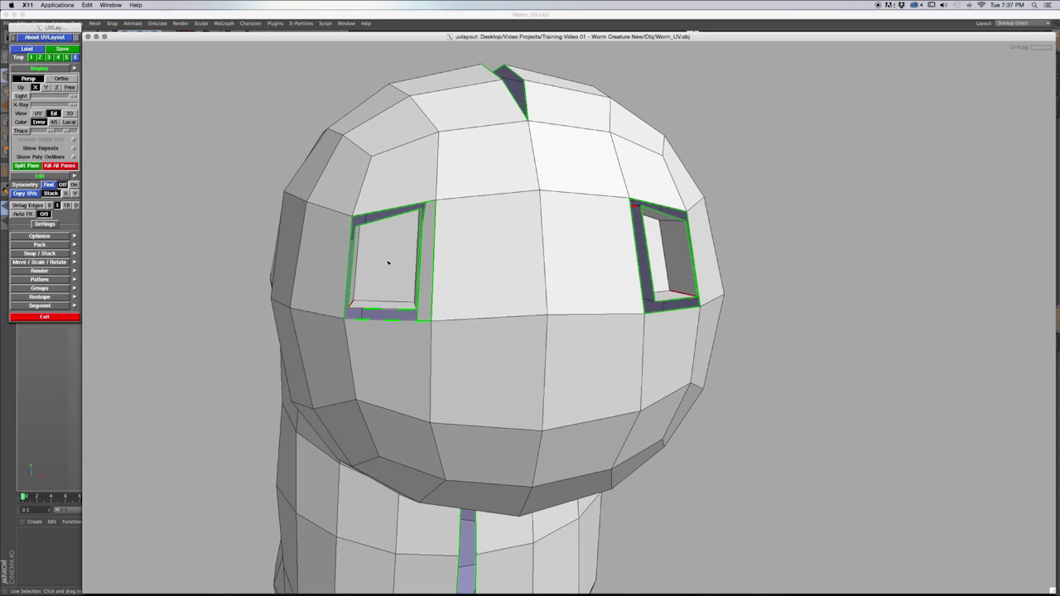
Split both eye-socket shells open along their marked corner edges.
{"action": "key", "text": "Return"}
{"action": "left_click_drag", "start_coordinate": [656, 270], "coordinate": [652, 263]}
{"action": "left_click_drag", "start_coordinate": [471, 262], "coordinate": [474, 270]}
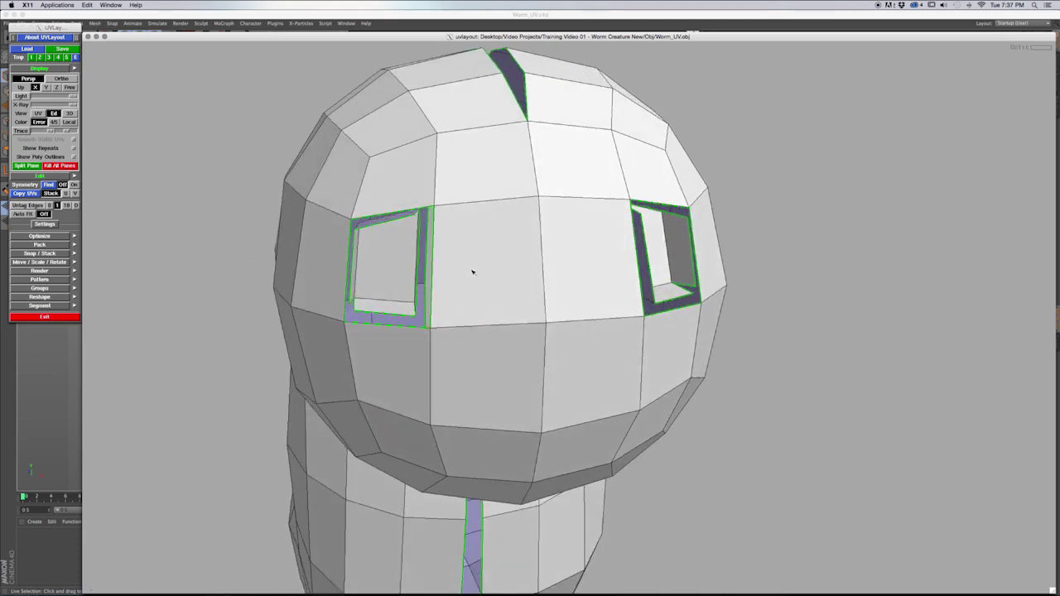
{"action": "left_click_drag", "start_coordinate": [408, 285], "coordinate": [412, 275]}
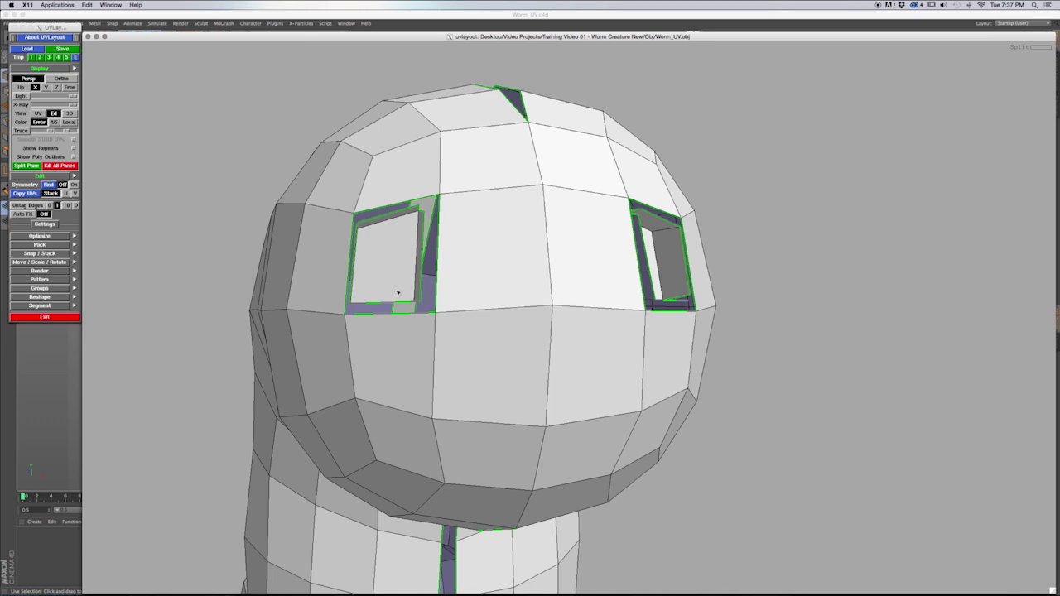
{"action": "left_click_drag", "start_coordinate": [428, 279], "coordinate": [447, 267]}
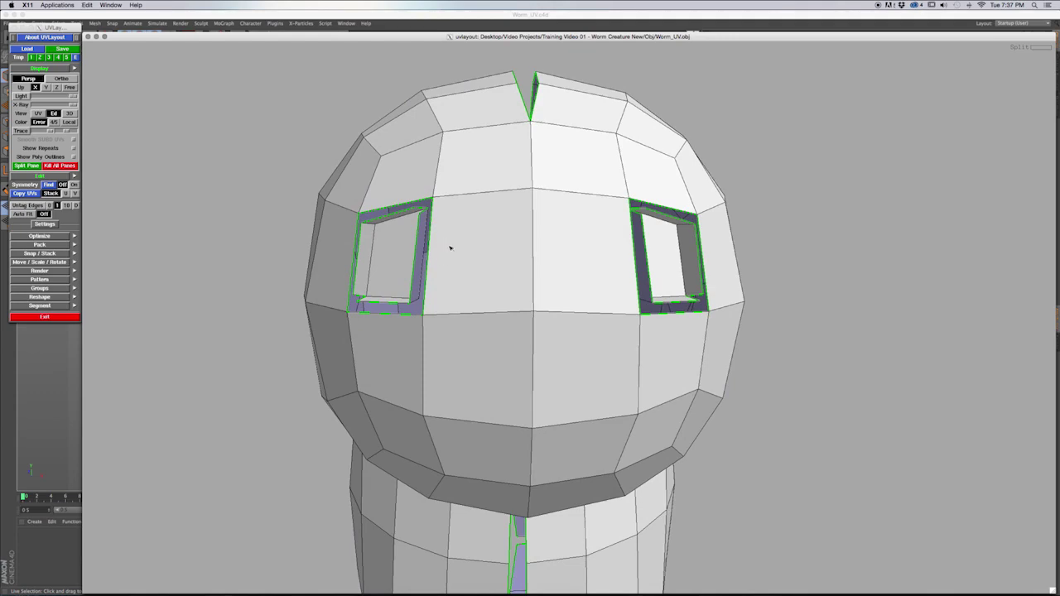
{"action": "left_click_drag", "start_coordinate": [525, 363], "coordinate": [557, 328]}
{"action": "left_click_drag", "start_coordinate": [494, 305], "coordinate": [424, 294]}
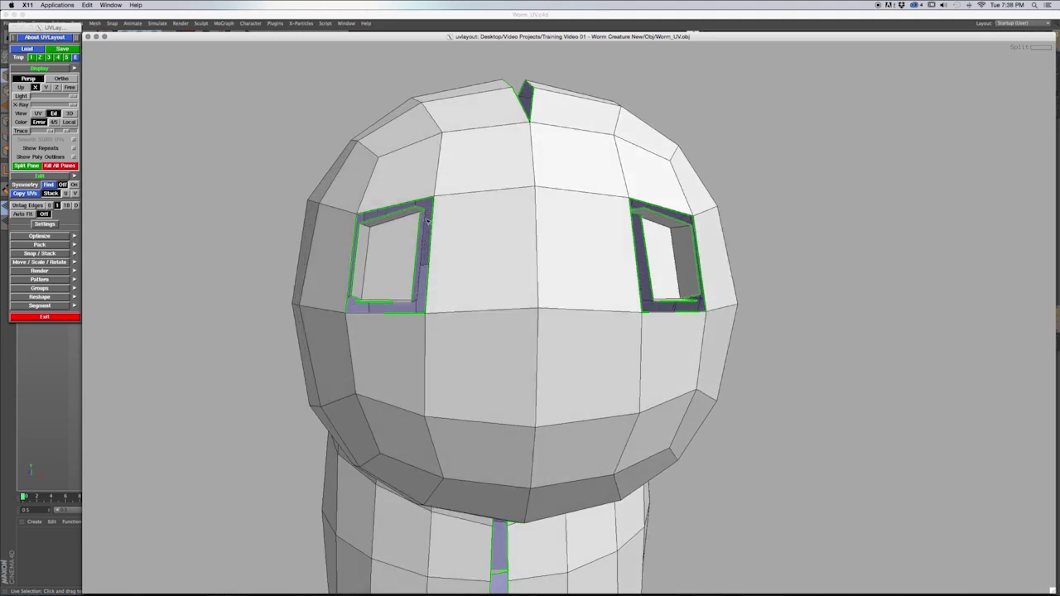
{"action": "left_click_drag", "start_coordinate": [477, 227], "coordinate": [488, 225]}
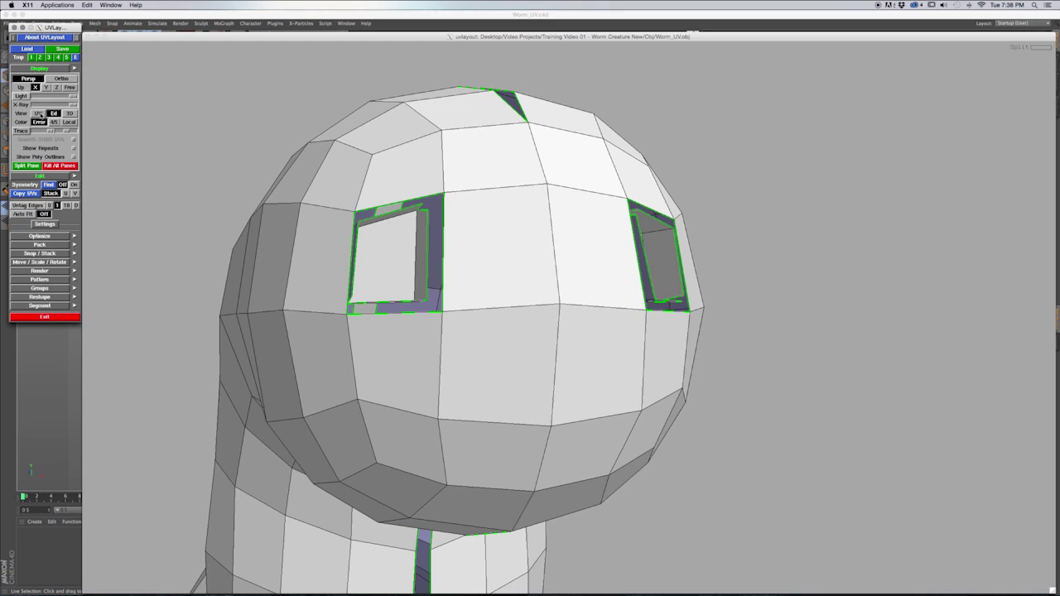
{"action": "left_click_drag", "start_coordinate": [489, 252], "coordinate": [487, 221]}
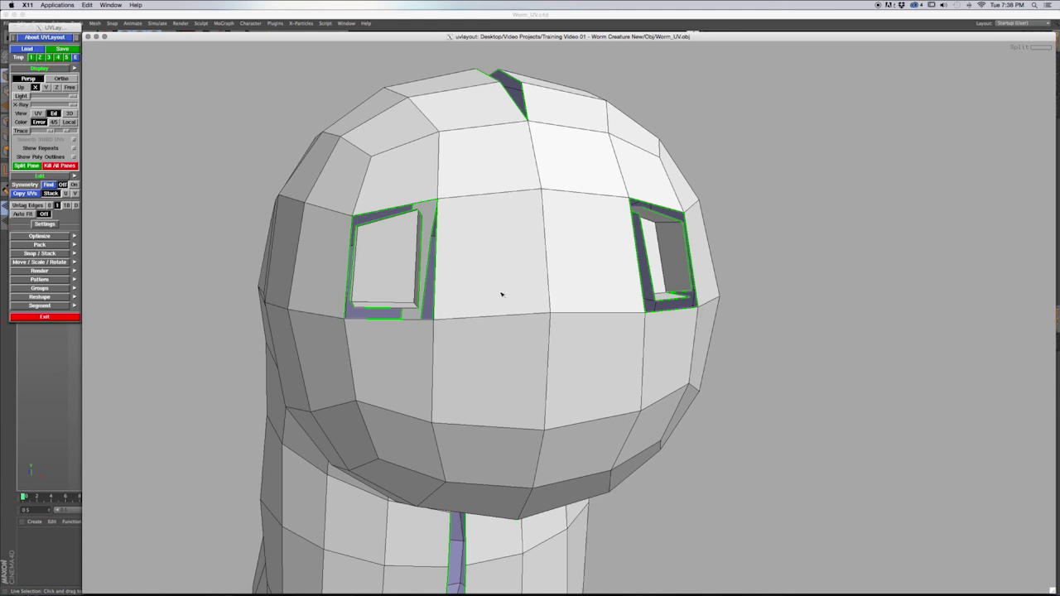
Drop the body and both eye-socket shells into UV space and display them in the 2D UV view.
{"action": "key", "text": "d"}
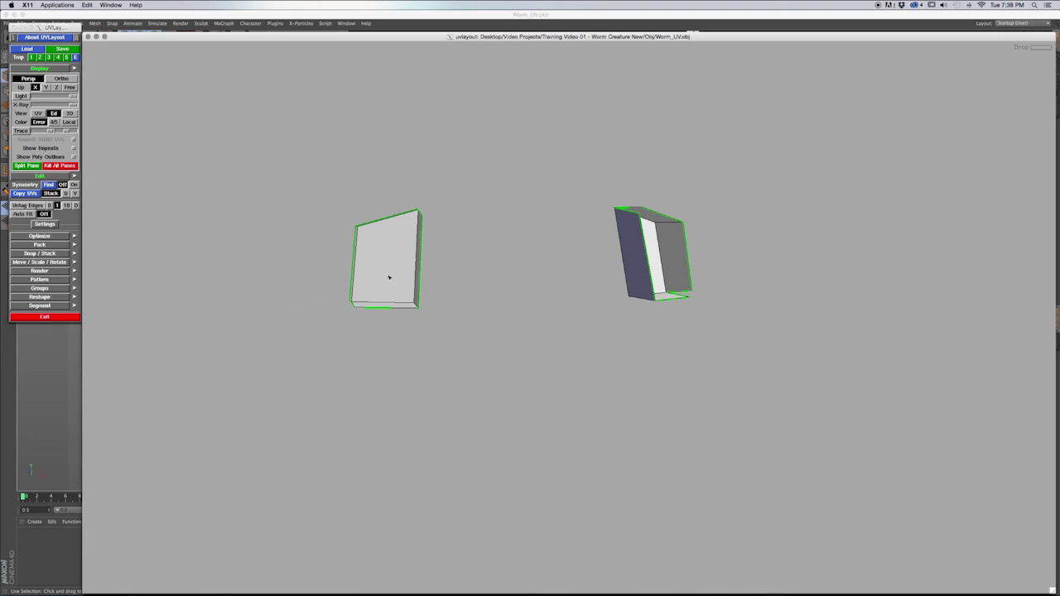
{"action": "key", "text": "d"}
{"action": "key", "text": "d"}
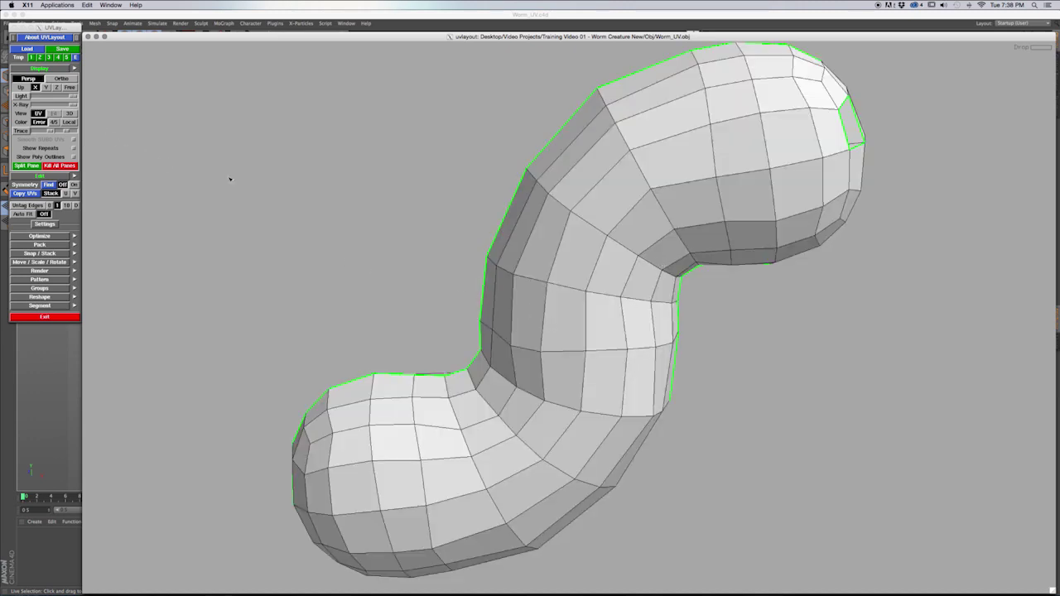
{"action": "mouse_move", "coordinate": [581, 262]}
{"action": "left_mouse_down"}
{"action": "mouse_move", "coordinate": [573, 286]}
{"action": "mouse_move", "coordinate": [590, 262]}
{"action": "left_mouse_up"}
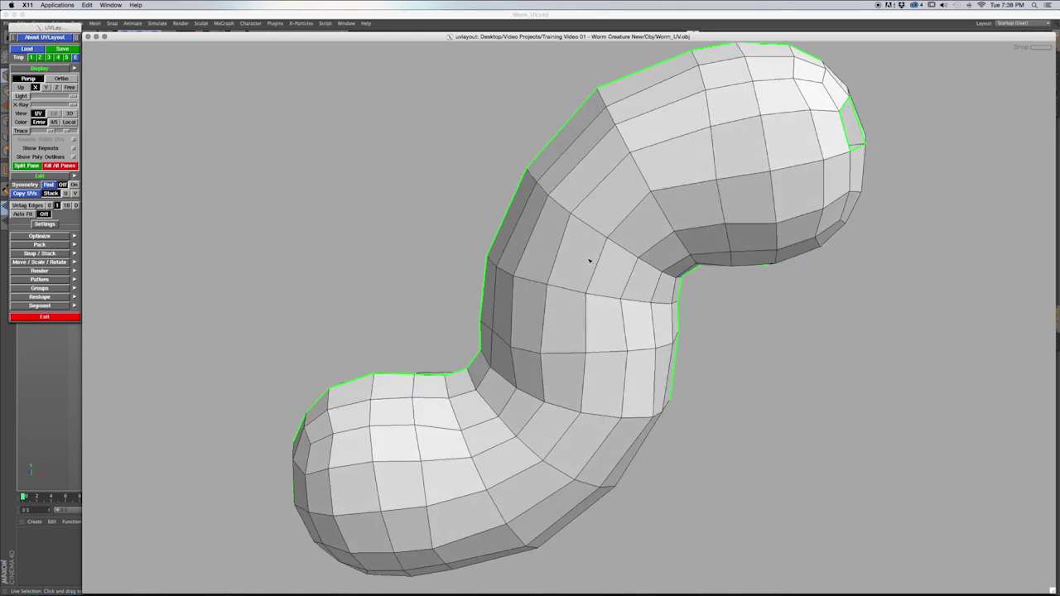
{"action": "scroll", "coordinate": [587, 262], "scroll_direction": "down", "scroll_amount": 5}
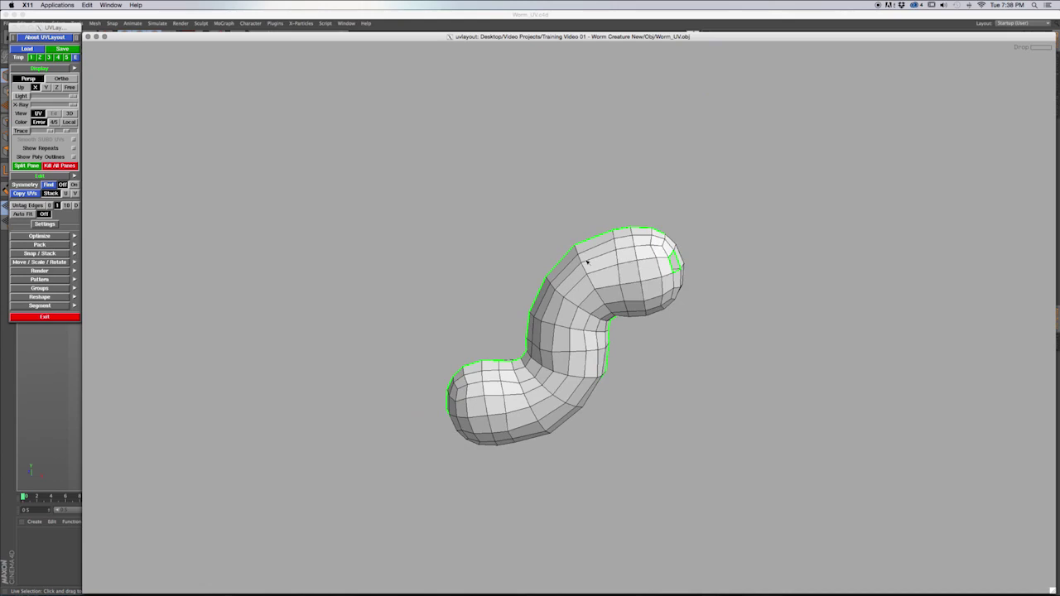
{"action": "scroll", "coordinate": [587, 262], "scroll_direction": "down", "scroll_amount": 3}
{"action": "key", "text": "2"}
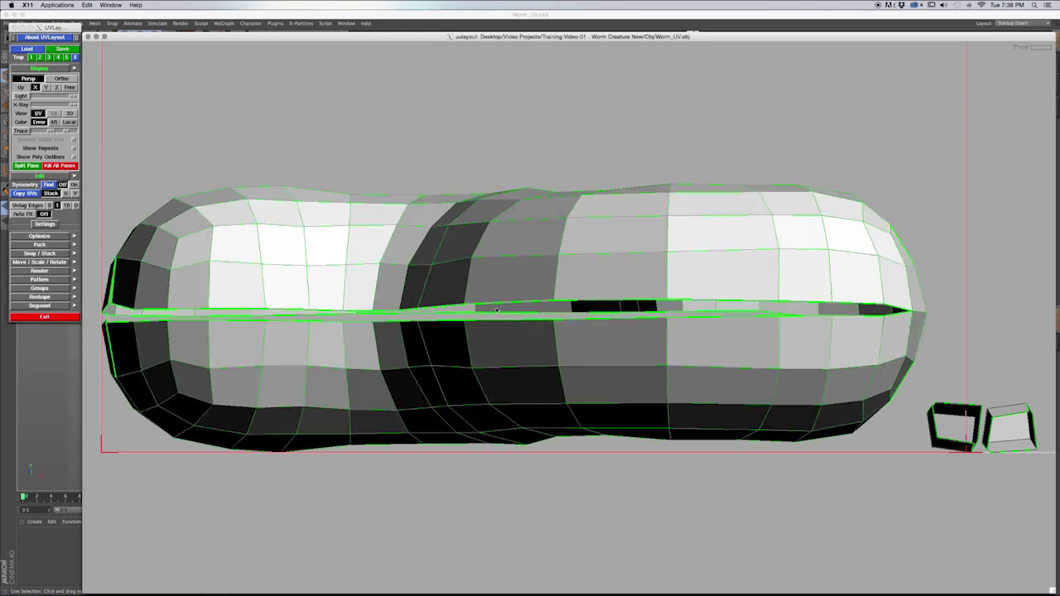
Flatten the worm's body shell and stop the flattening once it has spread out evenly.
{"action": "scroll", "coordinate": [495, 311], "scroll_direction": "down", "scroll_amount": 3}
{"action": "scroll", "coordinate": [495, 310], "scroll_direction": "down", "scroll_amount": 2}
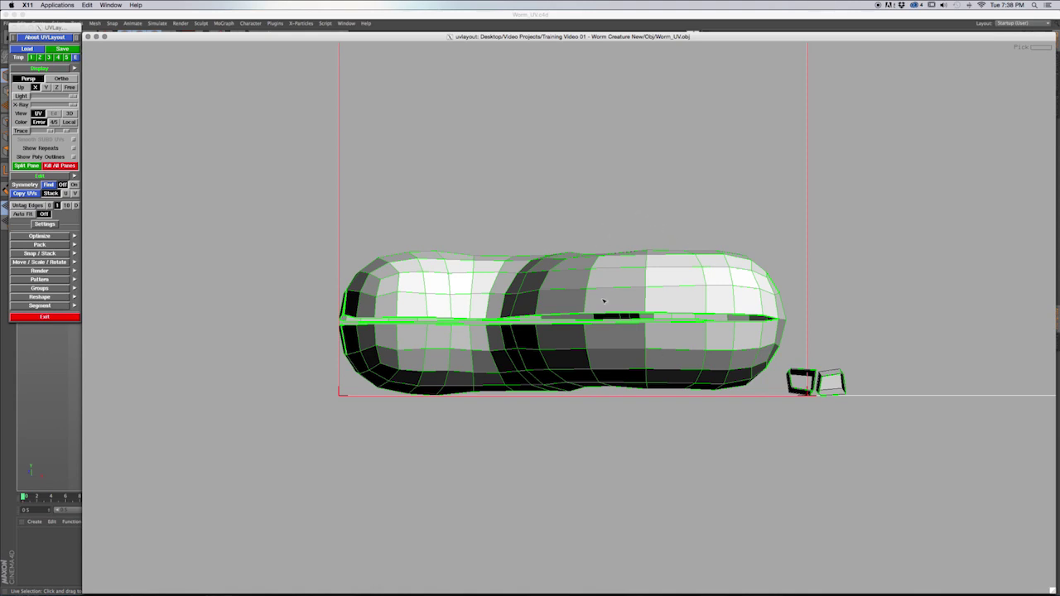
{"action": "key", "text": "w"}
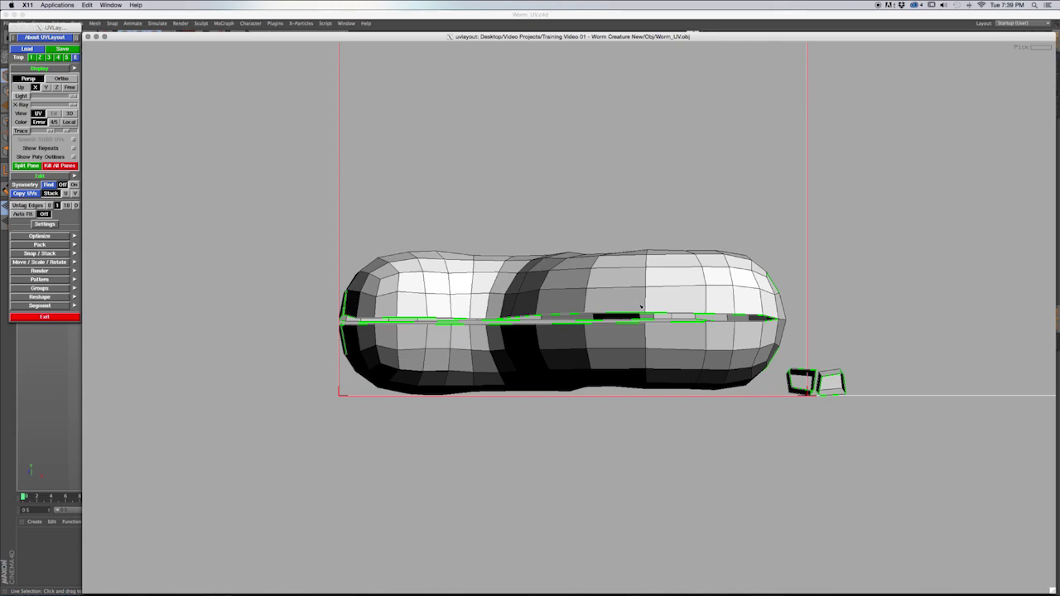
{"action": "key", "text": "d"}
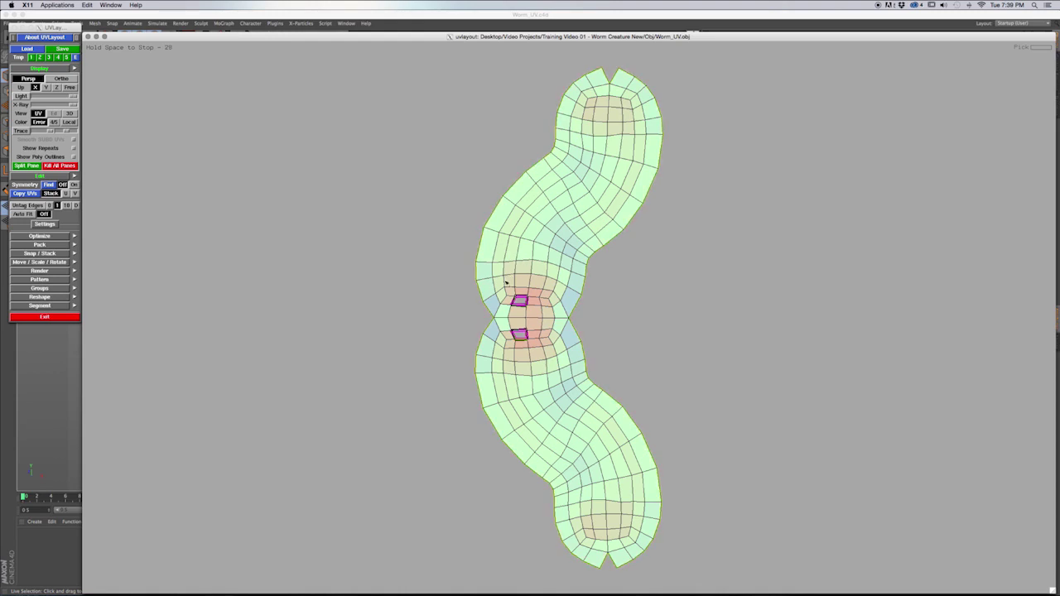
{"action": "key", "text": "space"}
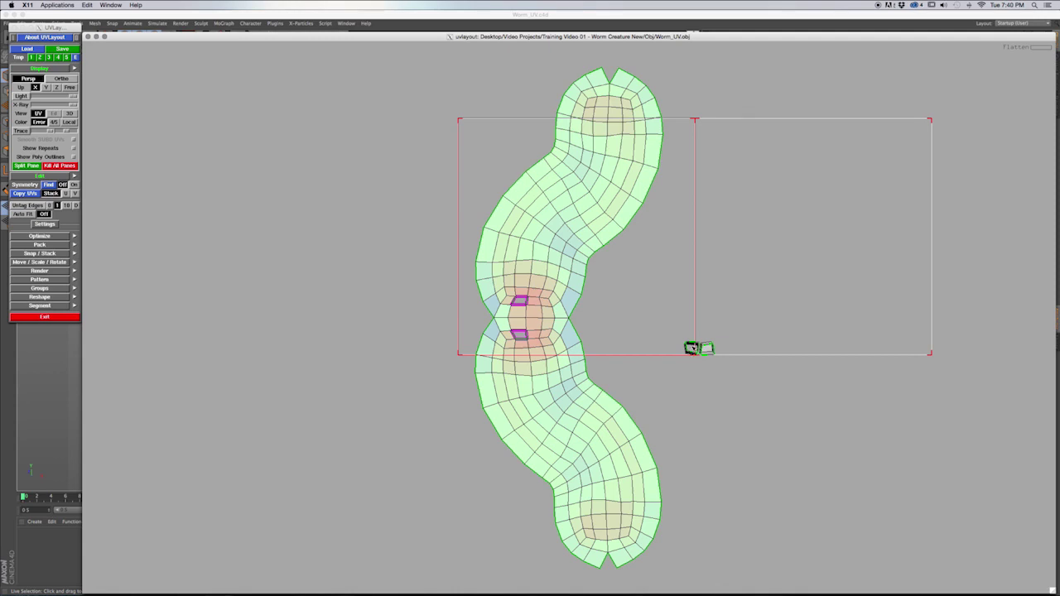
Flatten both small eye-socket shells, stopping each run once the shell has opened out.
{"action": "key", "text": "Home"}
{"action": "key", "text": "shift+f"}
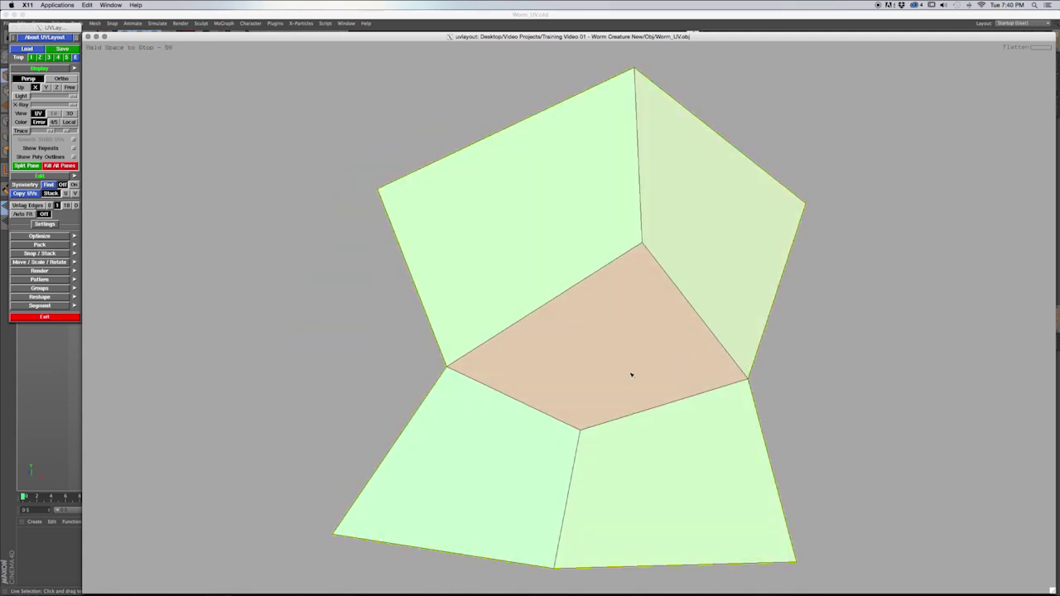
{"action": "key", "text": "space"}
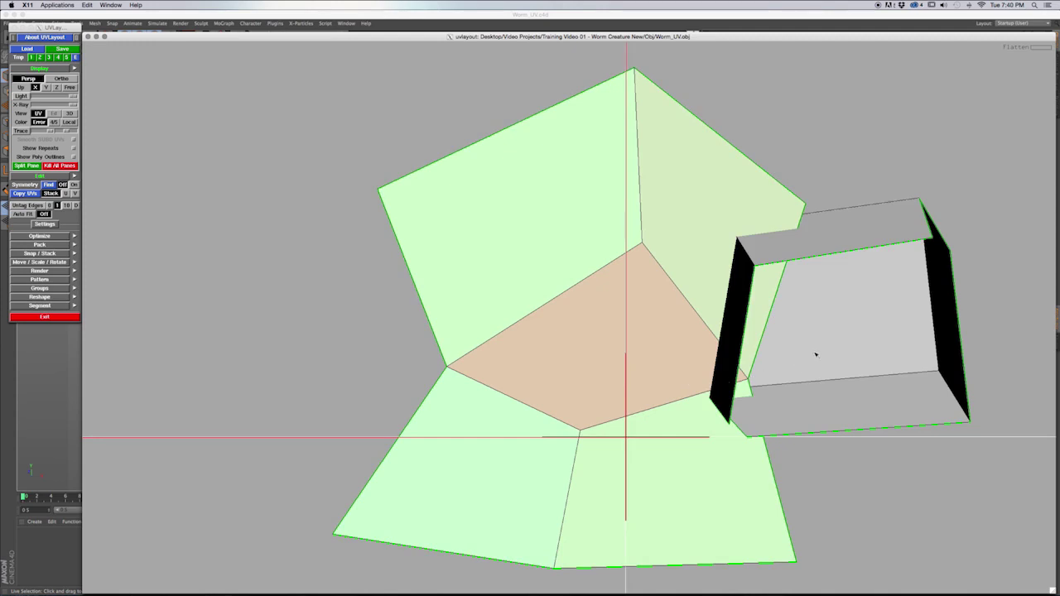
{"action": "key", "text": "shift+f"}
{"action": "key", "text": "space"}
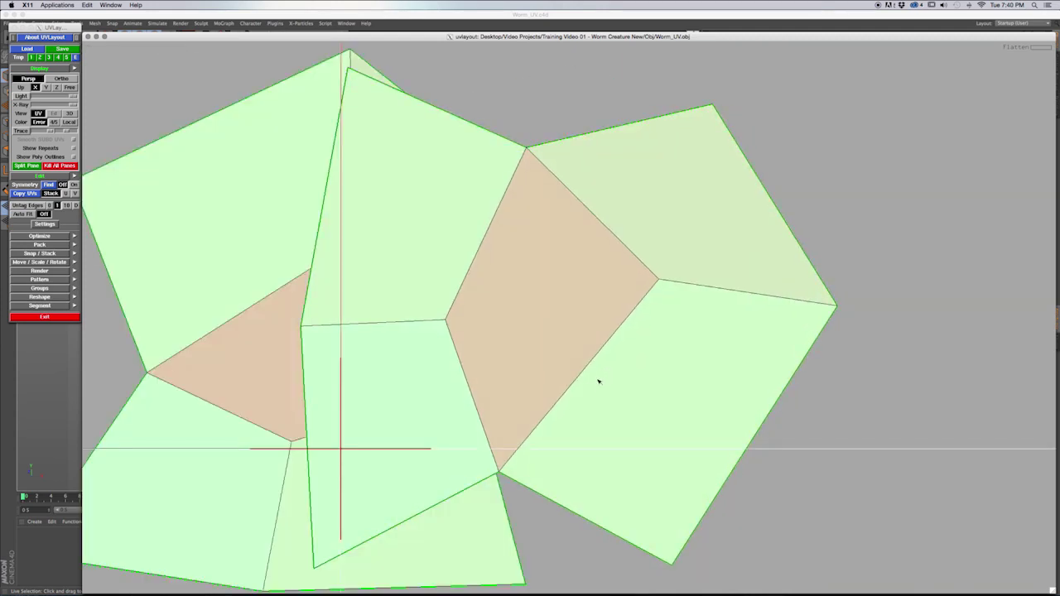
Pack all the flattened body and eye-socket shells into the UV tile.
{"action": "scroll", "coordinate": [589, 387], "scroll_direction": "down", "scroll_amount": 10}
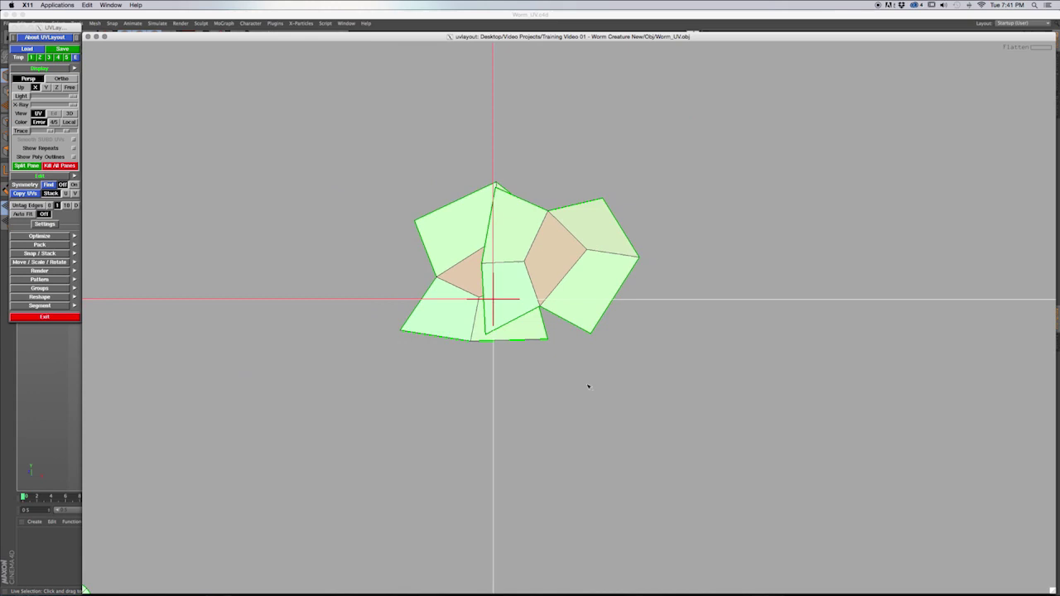
{"action": "scroll", "coordinate": [294, 364], "scroll_direction": "down", "scroll_amount": 15}
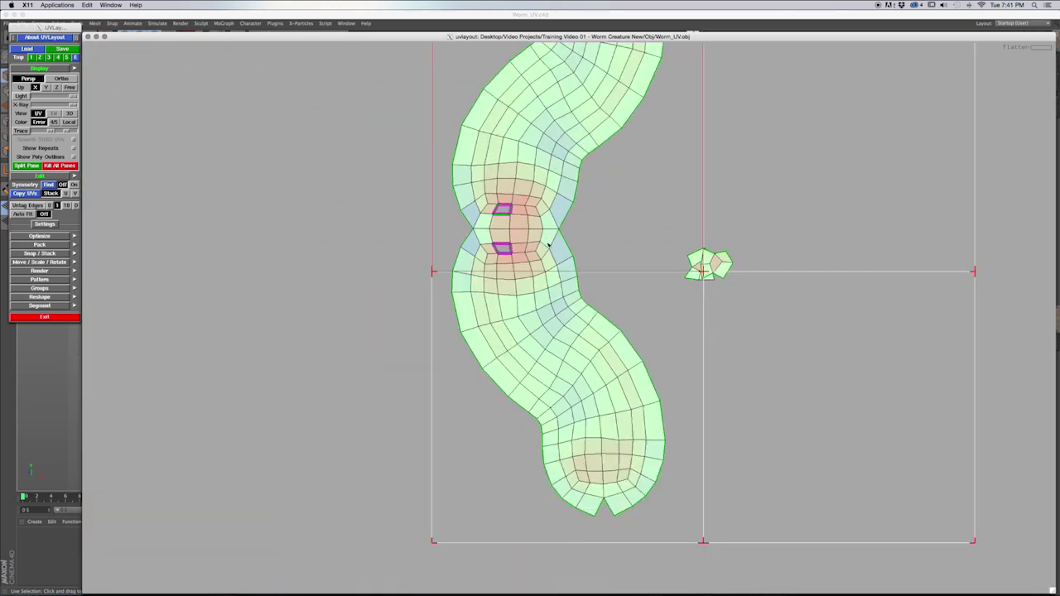
{"action": "scroll", "coordinate": [720, 274], "scroll_direction": "down", "scroll_amount": 3}
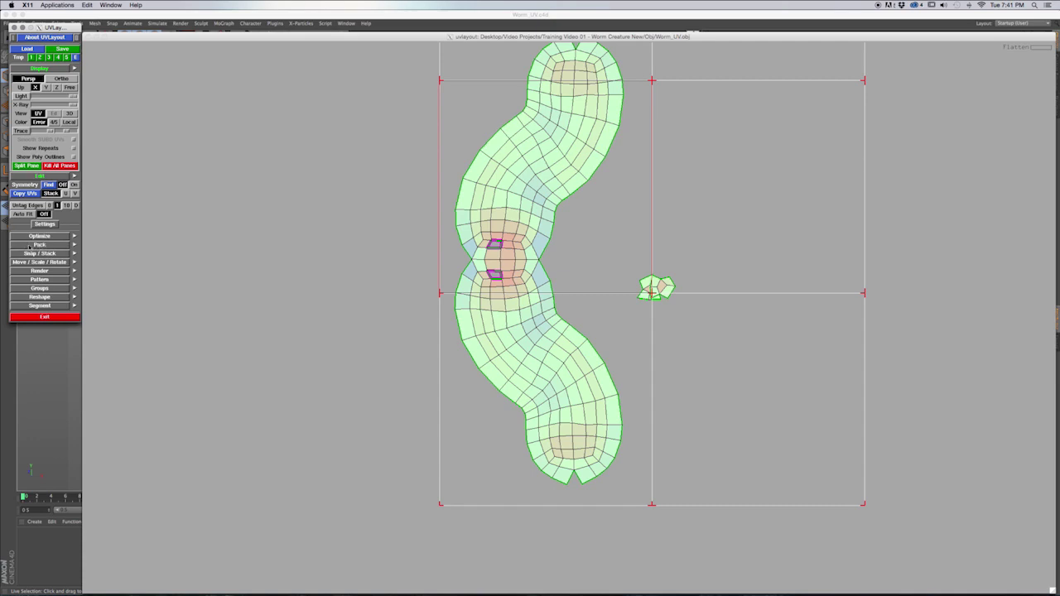
{"action": "left_click", "coordinate": [29, 245]}
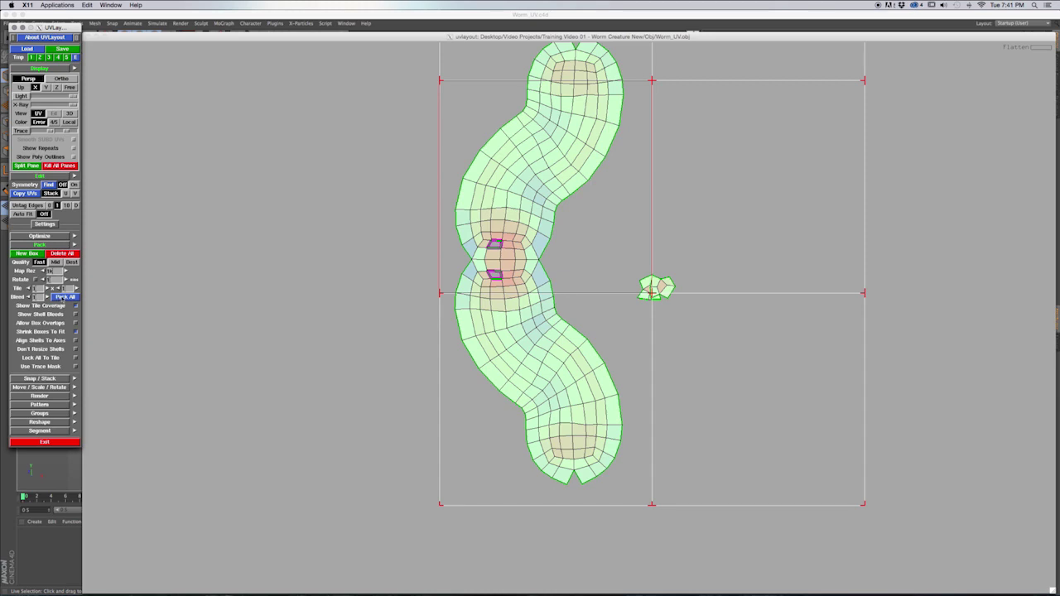
{"action": "left_click", "coordinate": [65, 297]}
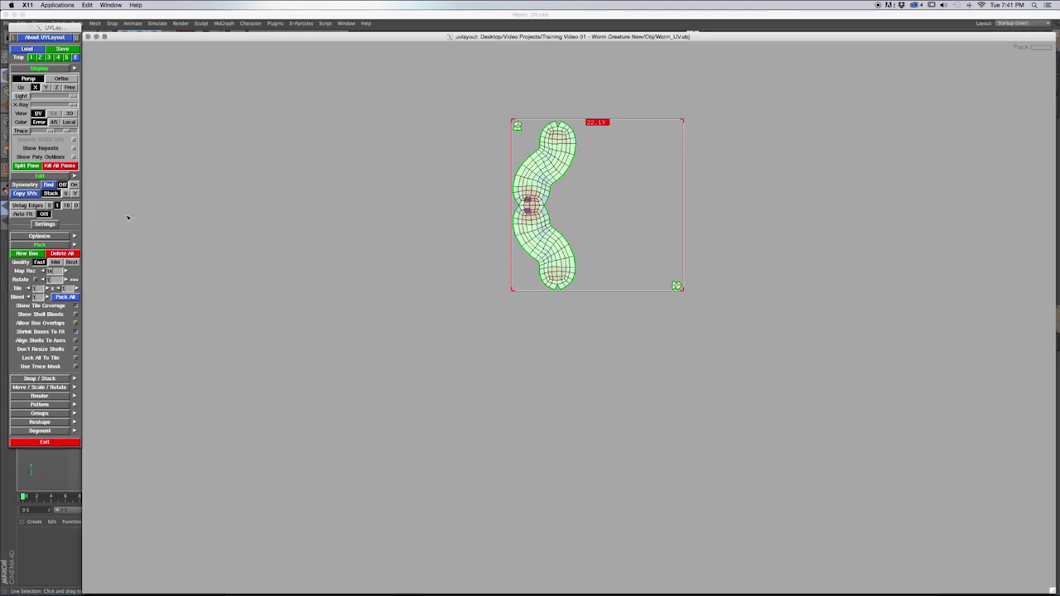
Examine the distortion colouring on the worm's head, eye sockets and body seam in the 3D view.
{"action": "key", "text": "3"}
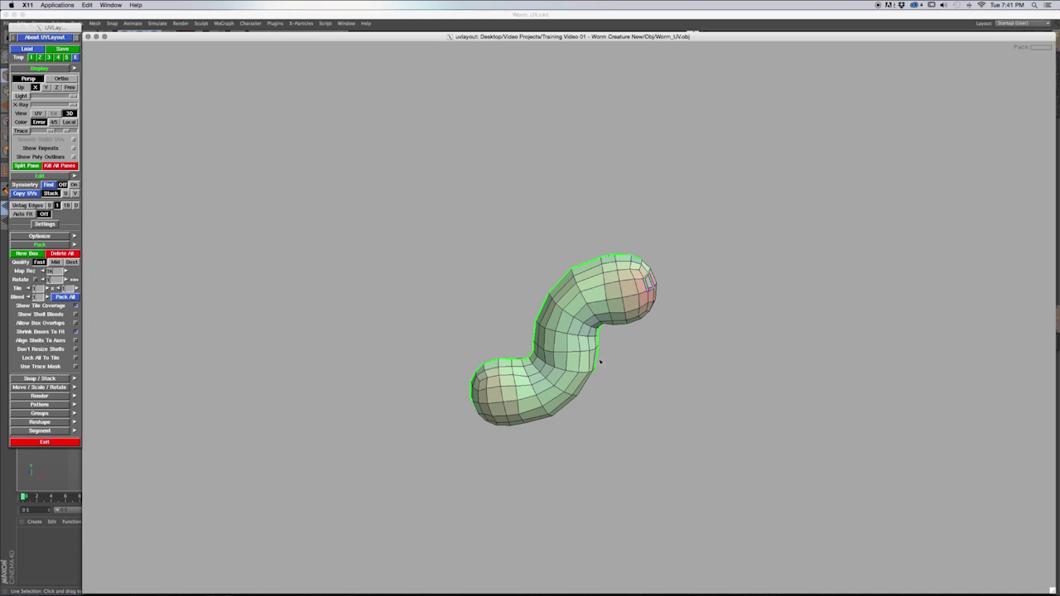
{"action": "left_click_drag", "start_coordinate": [624, 364], "coordinate": [605, 329]}
{"action": "scroll", "coordinate": [605, 325], "scroll_direction": "up", "scroll_amount": 3}
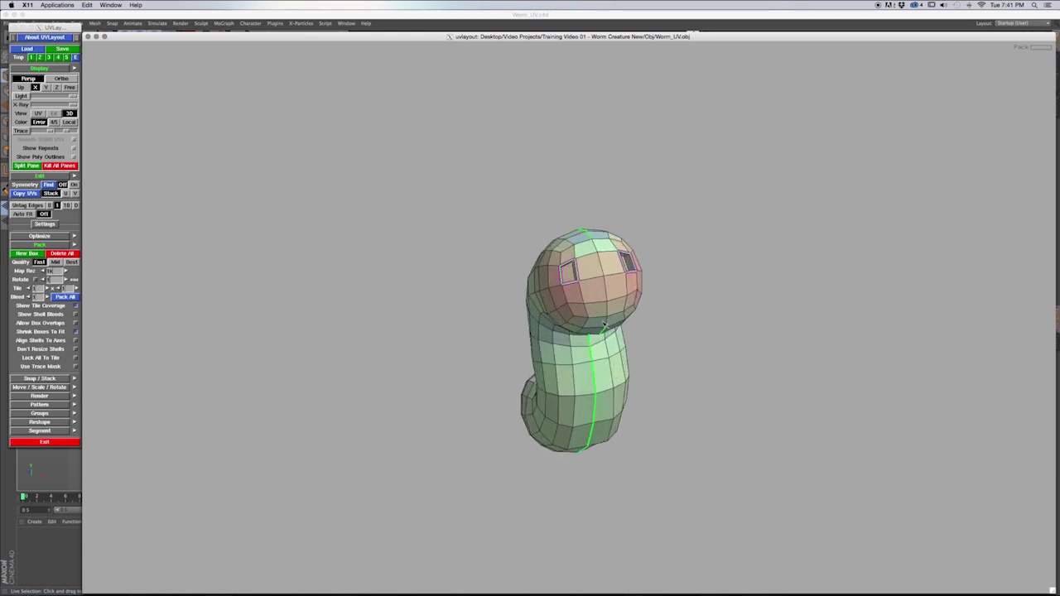
{"action": "scroll", "coordinate": [604, 326], "scroll_direction": "up", "scroll_amount": 3}
{"action": "scroll", "coordinate": [598, 281], "scroll_direction": "up", "scroll_amount": 3}
{"action": "left_click_drag", "start_coordinate": [597, 279], "coordinate": [620, 279]}
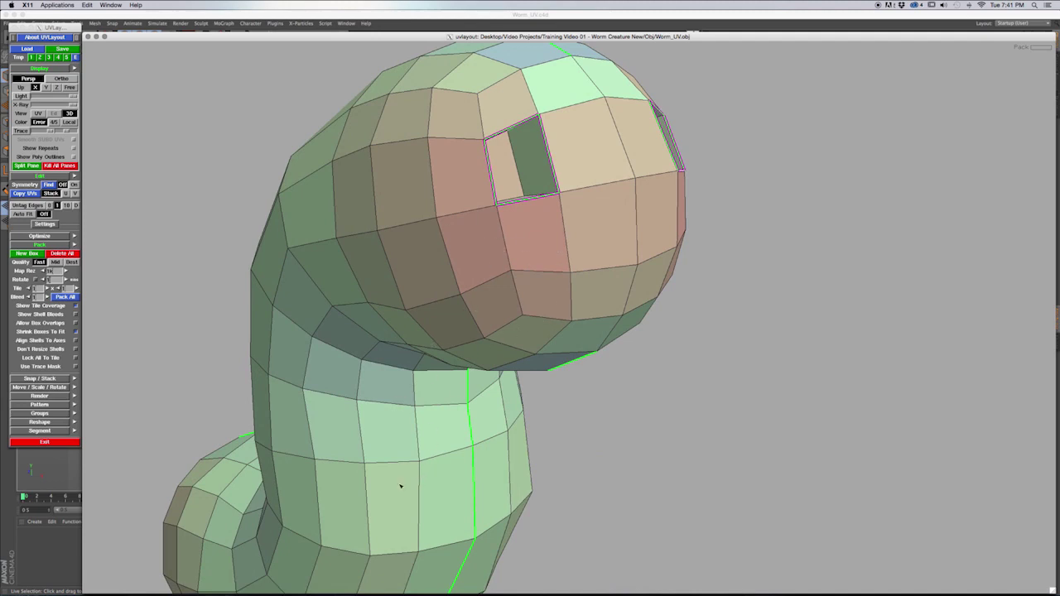
{"action": "scroll", "coordinate": [414, 431], "scroll_direction": "down", "scroll_amount": 5}
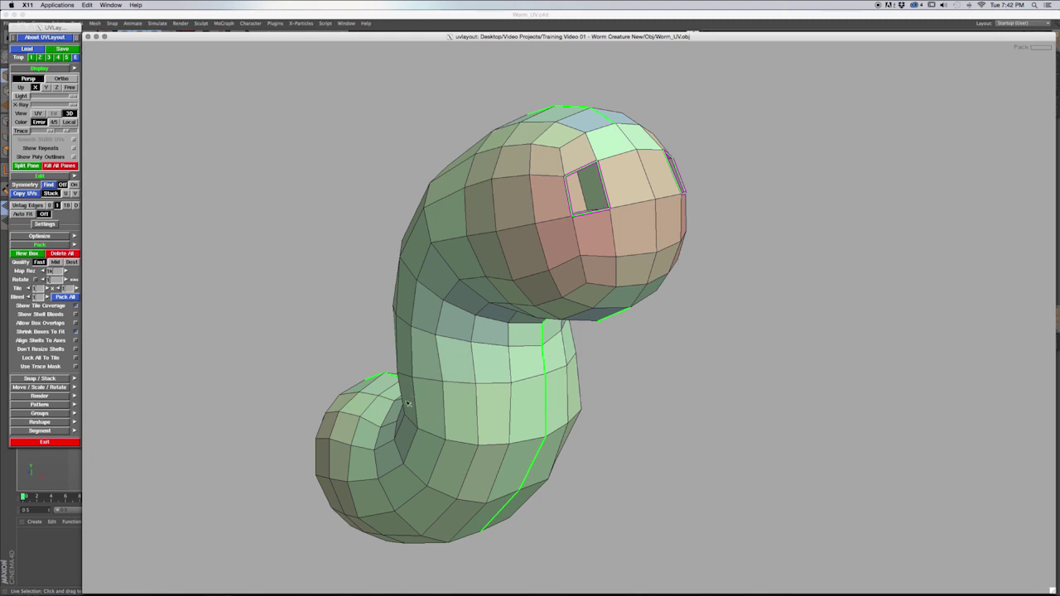
Display the checker texture on the worm, make its squares smaller and change it to the numbered grid.
{"action": "key", "text": "t"}
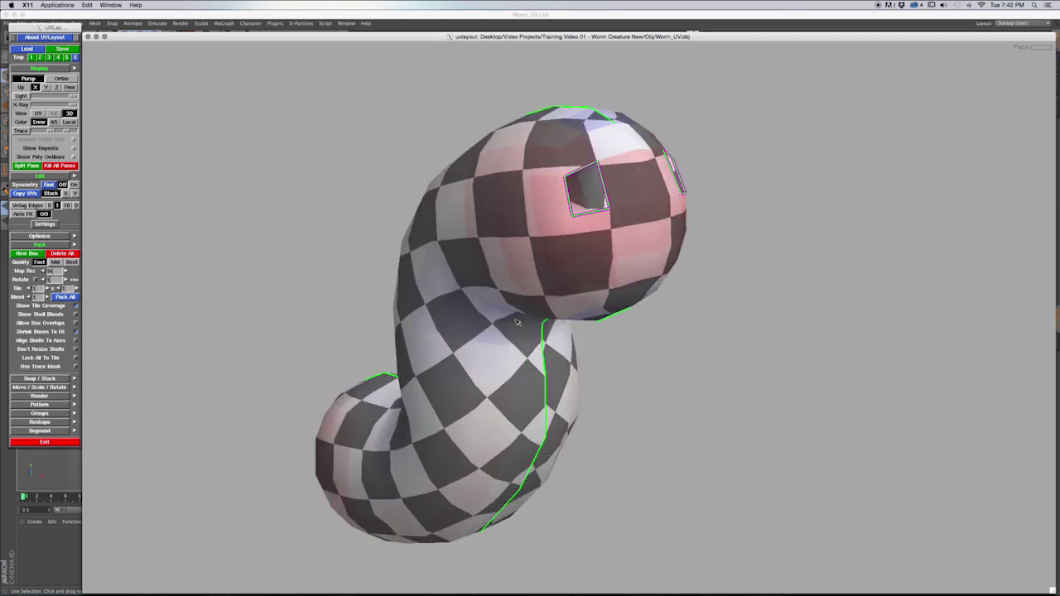
{"action": "key", "text": "plus"}
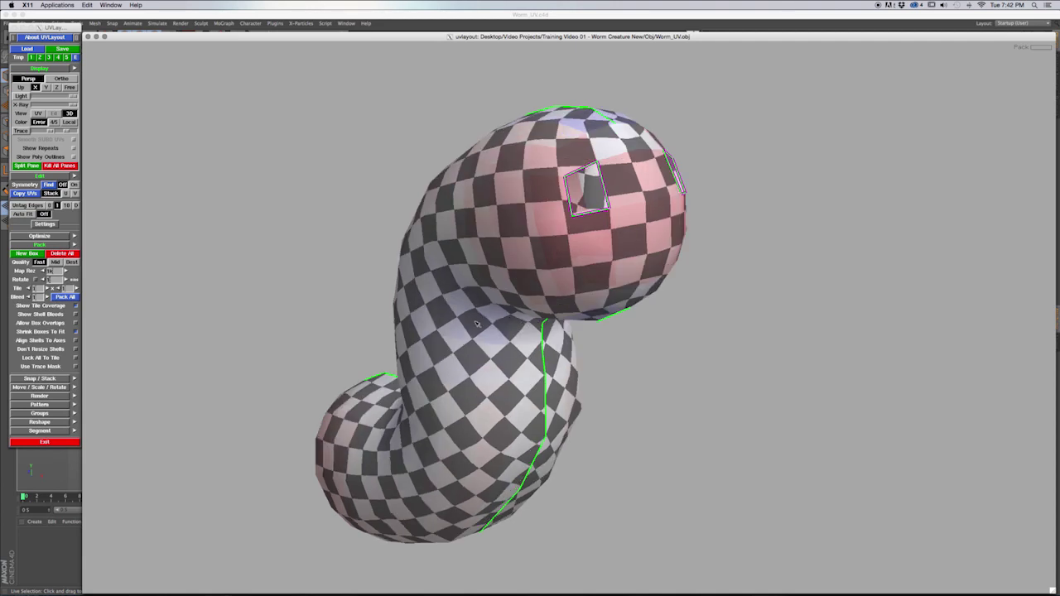
{"action": "key", "text": "t"}
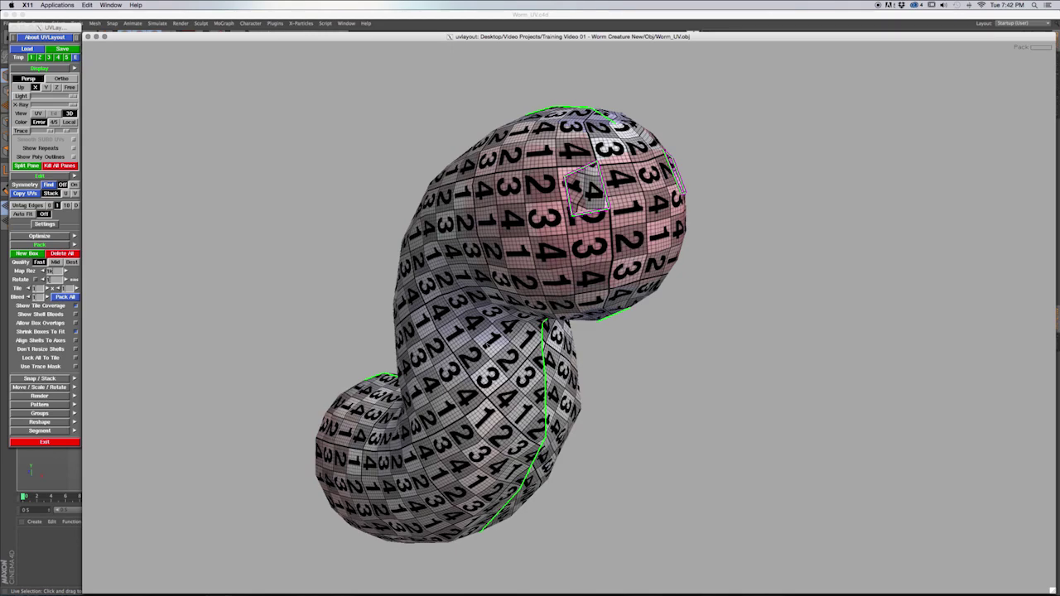
Inspect the numbered grid for stretching over the worm's head, around both eye sockets and at the seam end.
{"action": "left_click_drag", "start_coordinate": [494, 336], "coordinate": [459, 372]}
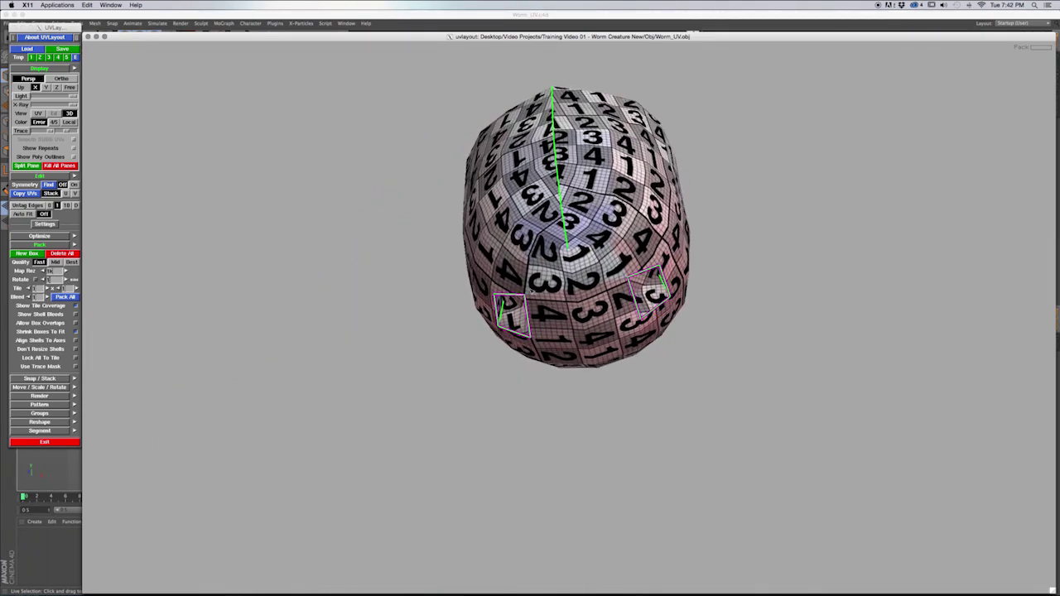
{"action": "scroll", "coordinate": [571, 253], "scroll_direction": "up", "scroll_amount": 5}
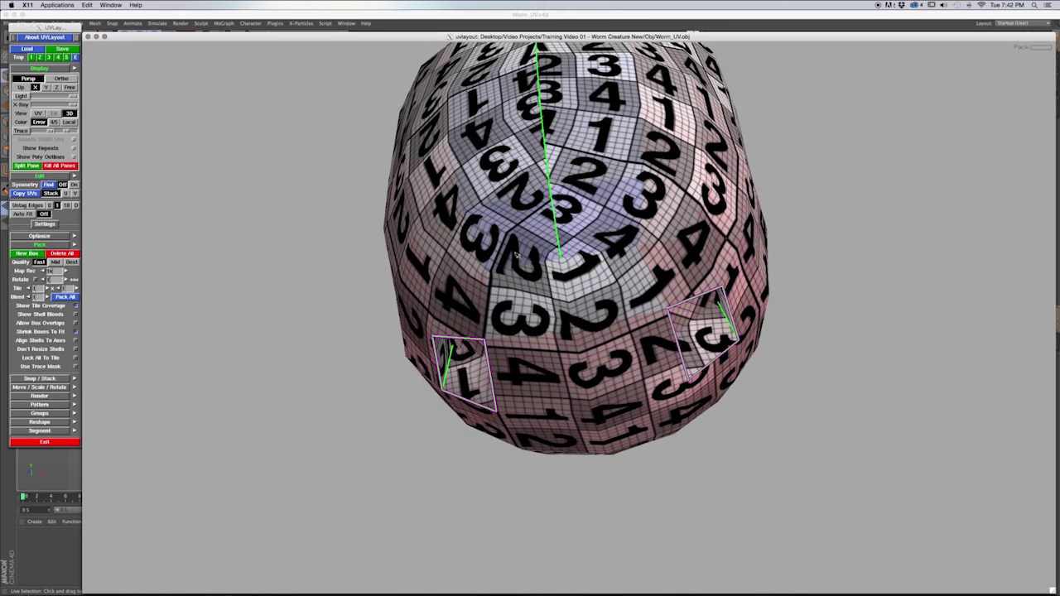
{"action": "left_click_drag", "start_coordinate": [611, 305], "coordinate": [621, 263]}
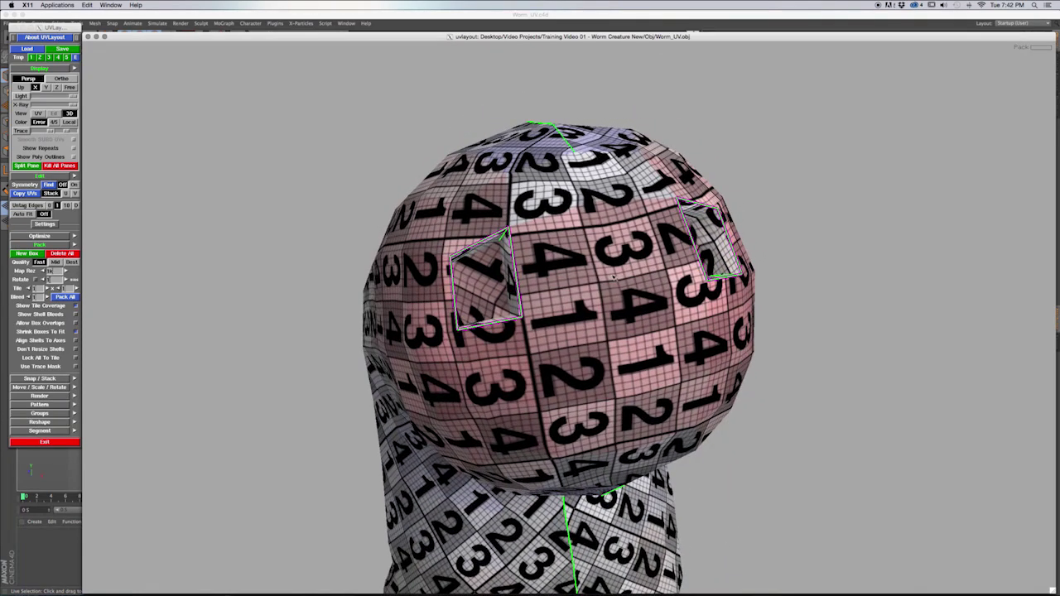
{"action": "left_click_drag", "start_coordinate": [638, 306], "coordinate": [635, 306]}
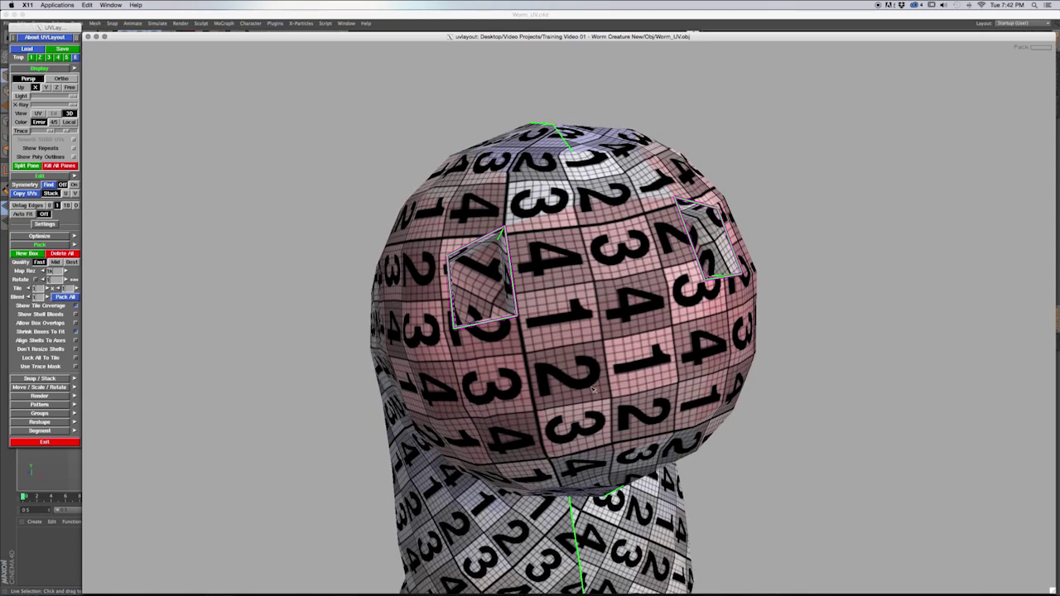
{"action": "left_click_drag", "start_coordinate": [620, 372], "coordinate": [601, 317]}
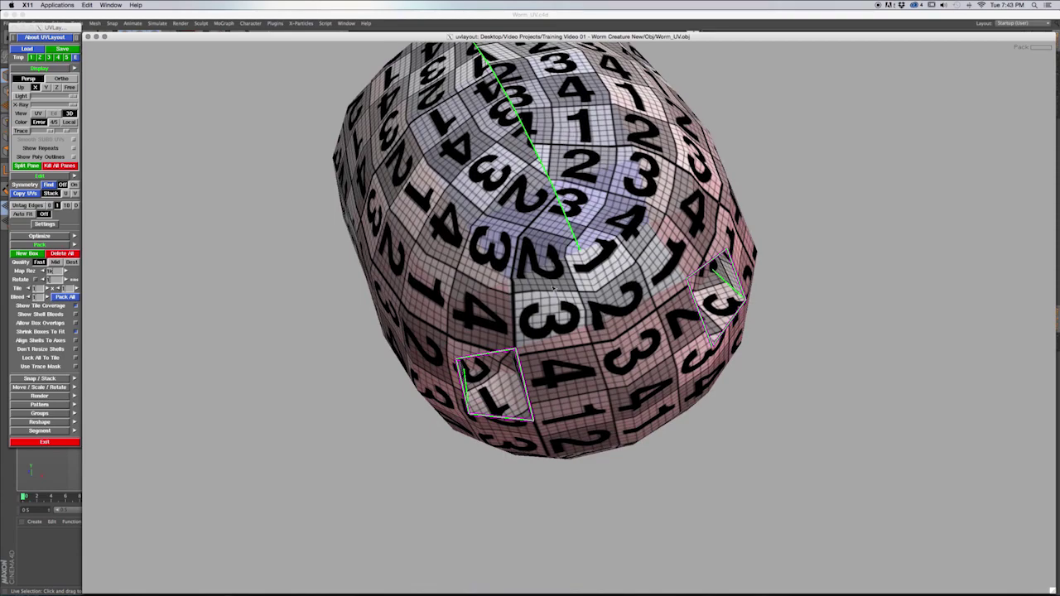
{"action": "left_click_drag", "start_coordinate": [553, 289], "coordinate": [569, 306]}
{"action": "left_click_drag", "start_coordinate": [611, 354], "coordinate": [609, 300]}
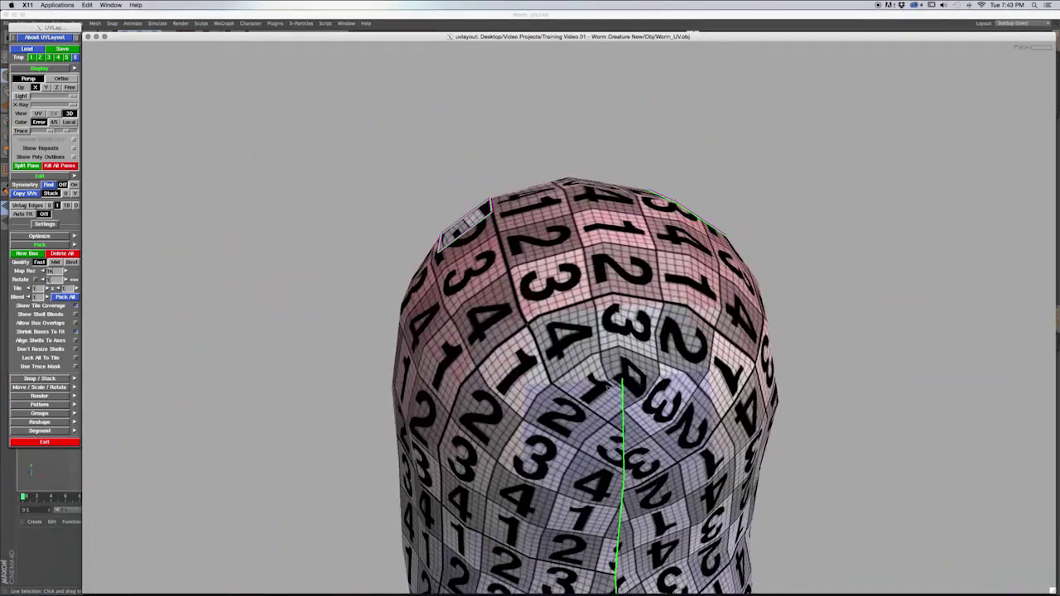
Check the numbered grid for stretching along the worm's body and tail from several sides.
{"action": "left_click_drag", "start_coordinate": [613, 529], "coordinate": [514, 392]}
{"action": "left_click_drag", "start_coordinate": [453, 376], "coordinate": [375, 343]}
{"action": "left_click_drag", "start_coordinate": [392, 405], "coordinate": [323, 401]}
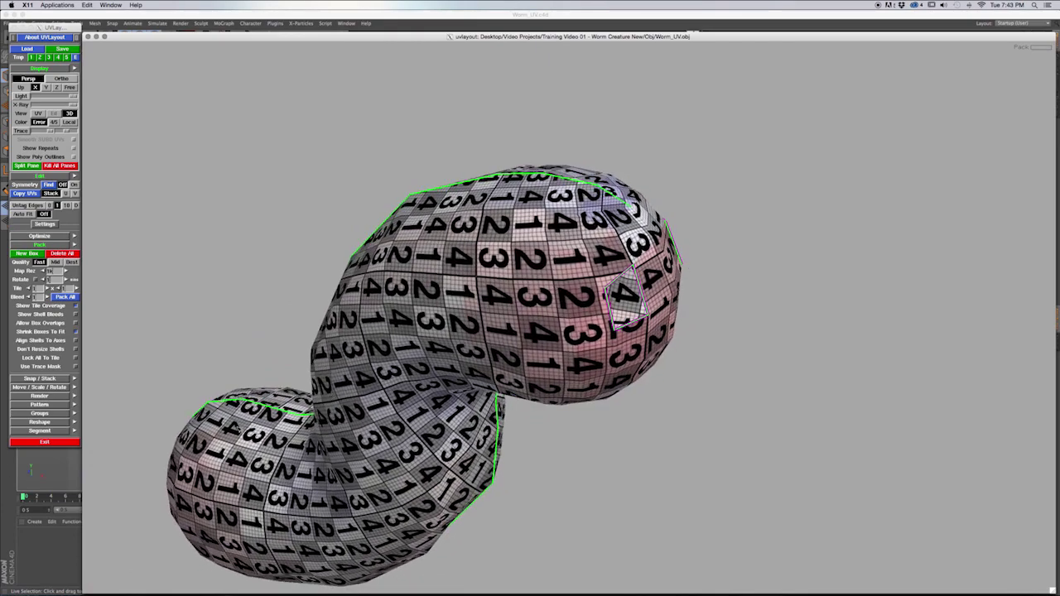
{"action": "left_click_drag", "start_coordinate": [237, 428], "coordinate": [346, 434]}
{"action": "right_click_drag", "start_coordinate": [346, 433], "coordinate": [360, 436]}
{"action": "left_click_drag", "start_coordinate": [360, 436], "coordinate": [445, 471]}
{"action": "left_click_drag", "start_coordinate": [525, 445], "coordinate": [453, 413]}
{"action": "left_click_drag", "start_coordinate": [579, 313], "coordinate": [576, 332]}
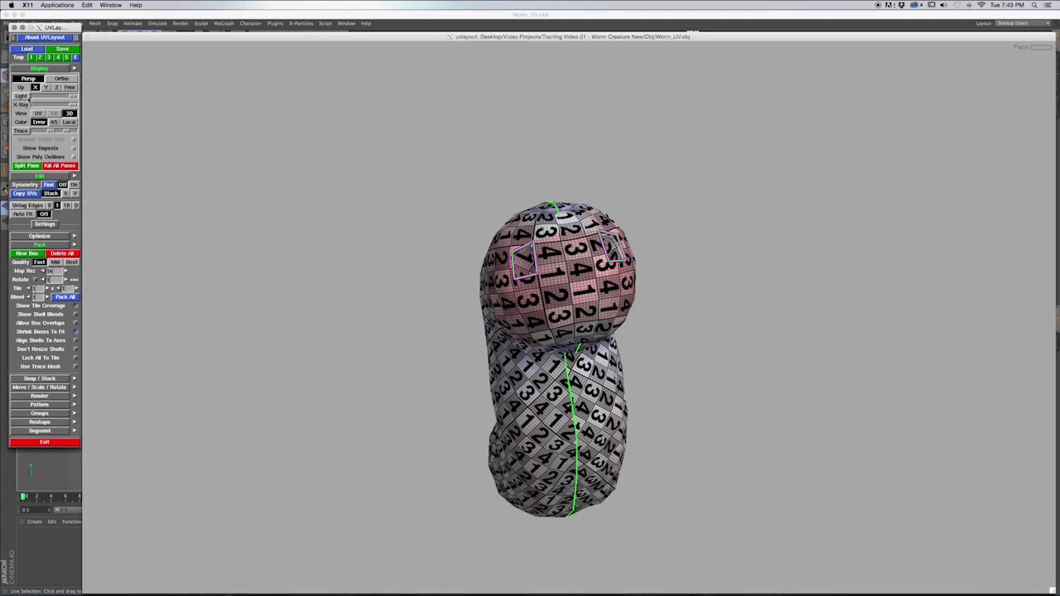
Return to the 2D UV view, store the layout in temporary slot 1 and save it to Worm_UV.obj.
{"action": "left_click", "coordinate": [37, 113]}
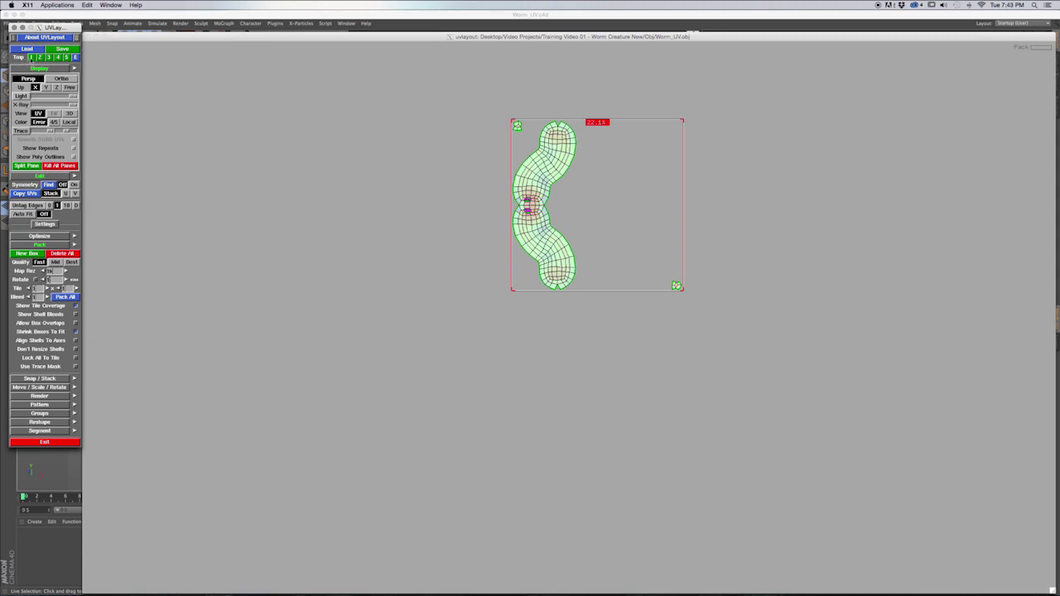
{"action": "left_click", "coordinate": [31, 57]}
{"action": "left_click", "coordinate": [62, 49]}
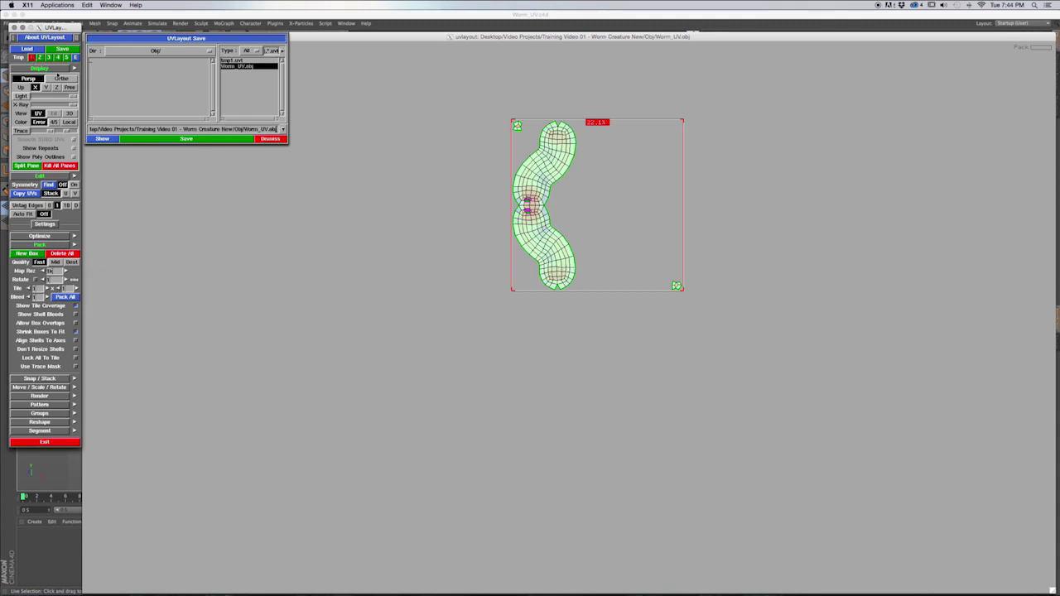
{"action": "left_click", "coordinate": [215, 140]}
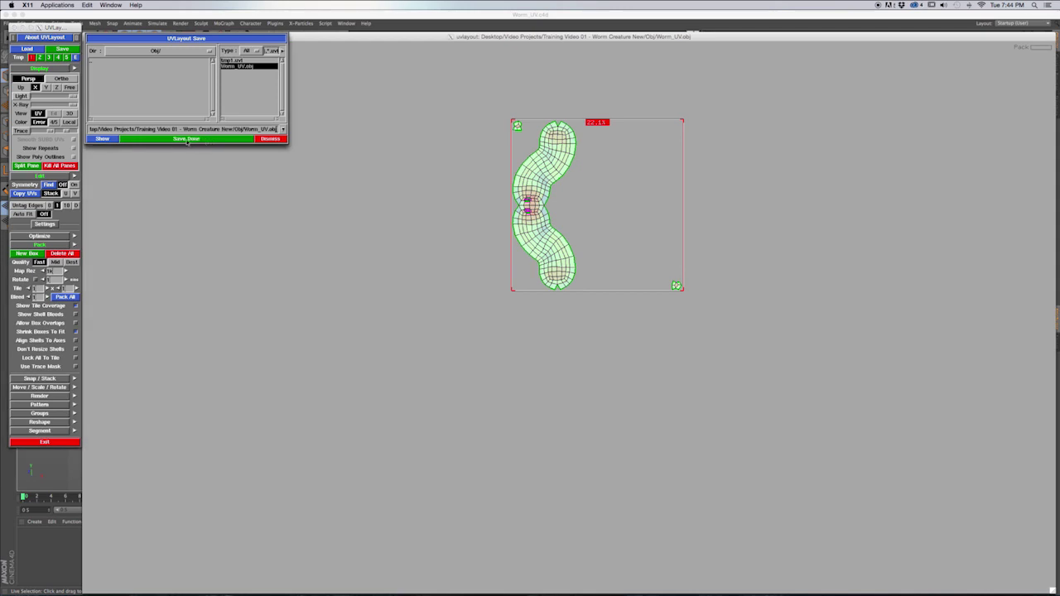
{"action": "left_click", "coordinate": [271, 139]}
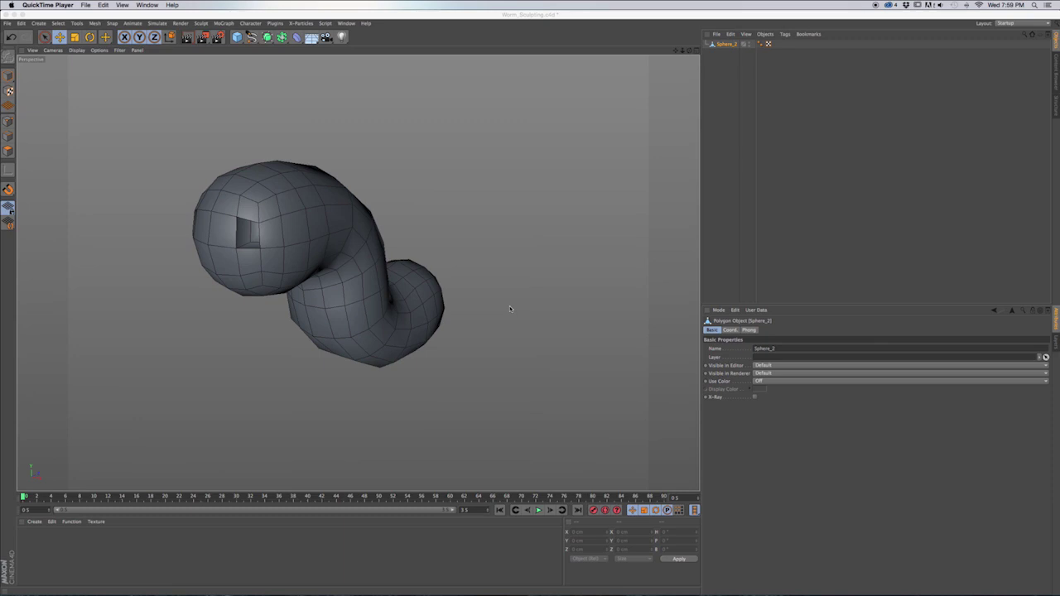
In CINEMA 4D, add a sphere primitive to the Worm_Sculpting.c4d scene.
{"action": "left_click", "coordinate": [7, 23]}
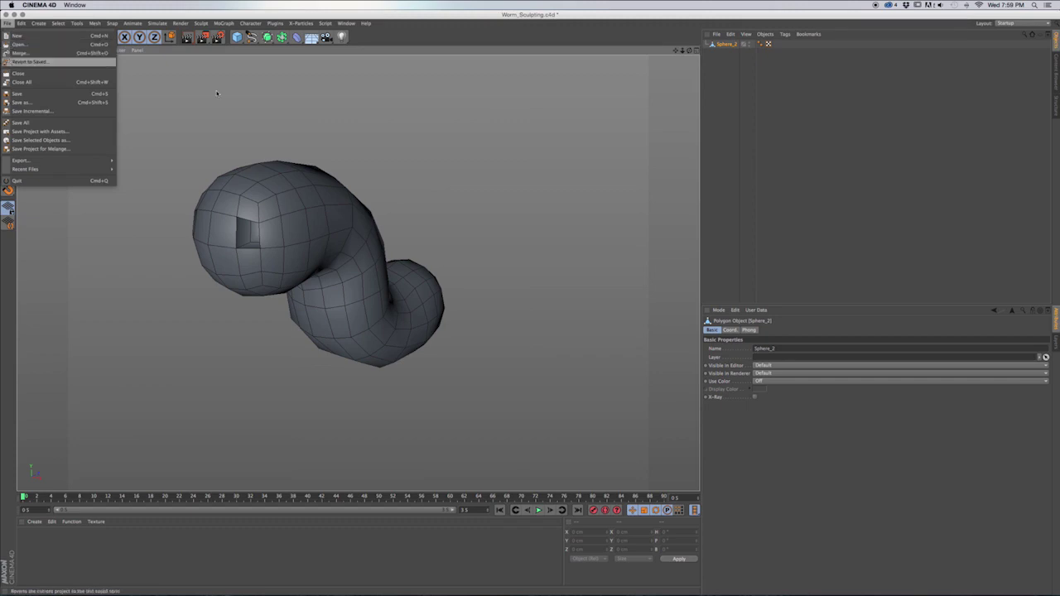
{"action": "left_click", "coordinate": [348, 221]}
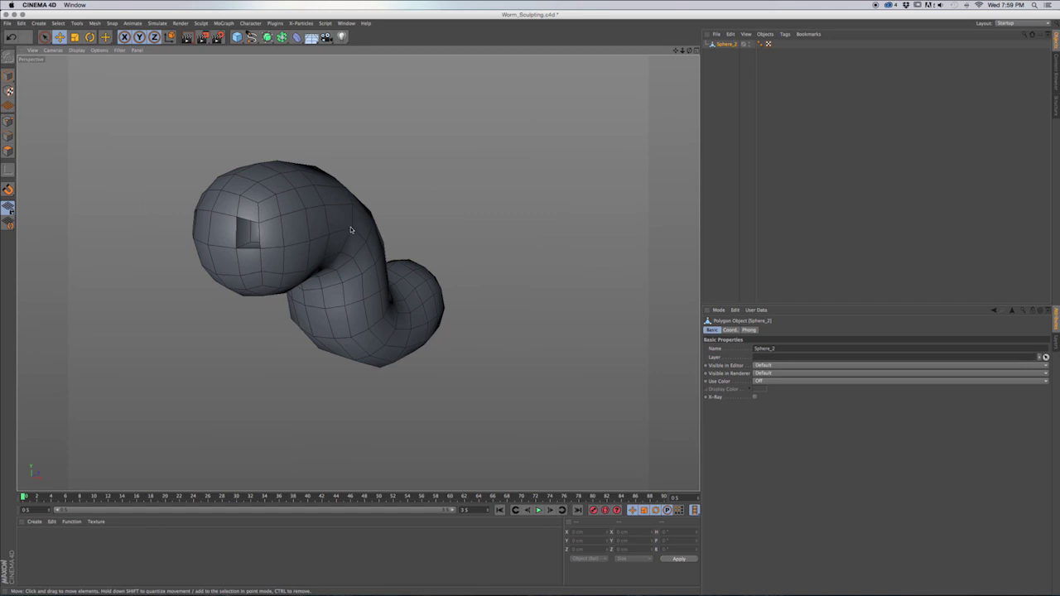
{"action": "mouse_move", "coordinate": [323, 237]}
{"action": "left_mouse_down", "text": "alt"}
{"action": "mouse_move", "coordinate": [318, 212]}
{"action": "mouse_move", "coordinate": [290, 237]}
{"action": "mouse_move", "coordinate": [317, 240]}
{"action": "left_mouse_up", "text": "alt"}
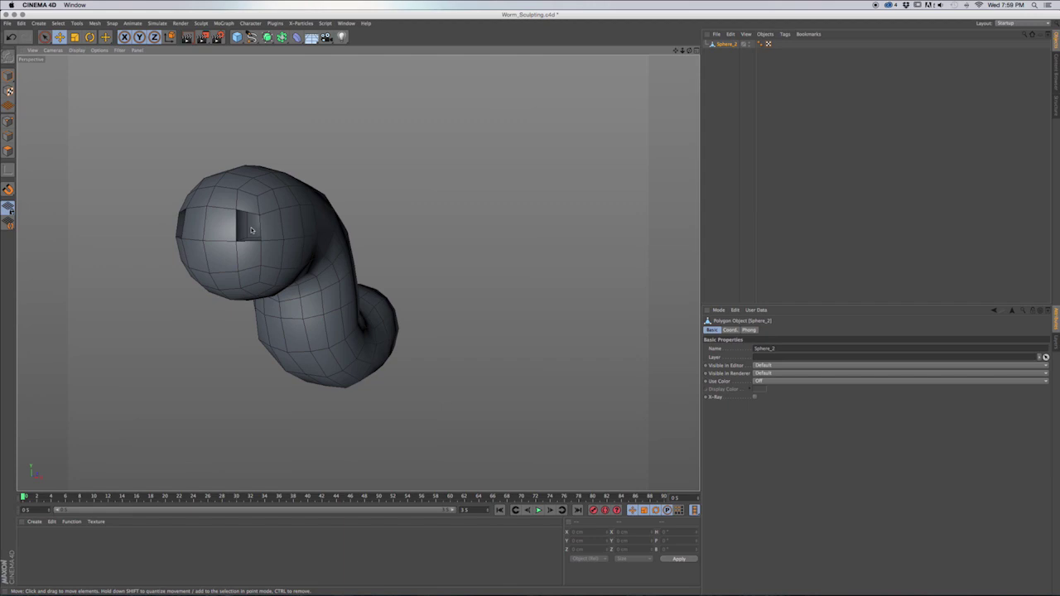
{"action": "left_click_drag", "start_coordinate": [256, 253], "coordinate": [242, 254], "text": "alt"}
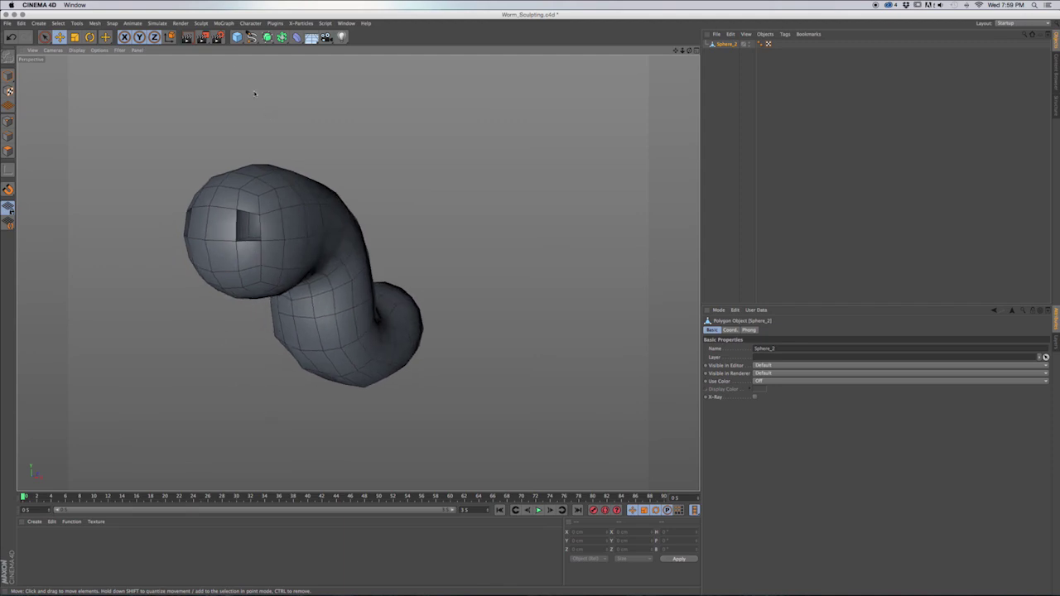
{"action": "left_click", "coordinate": [236, 38]}
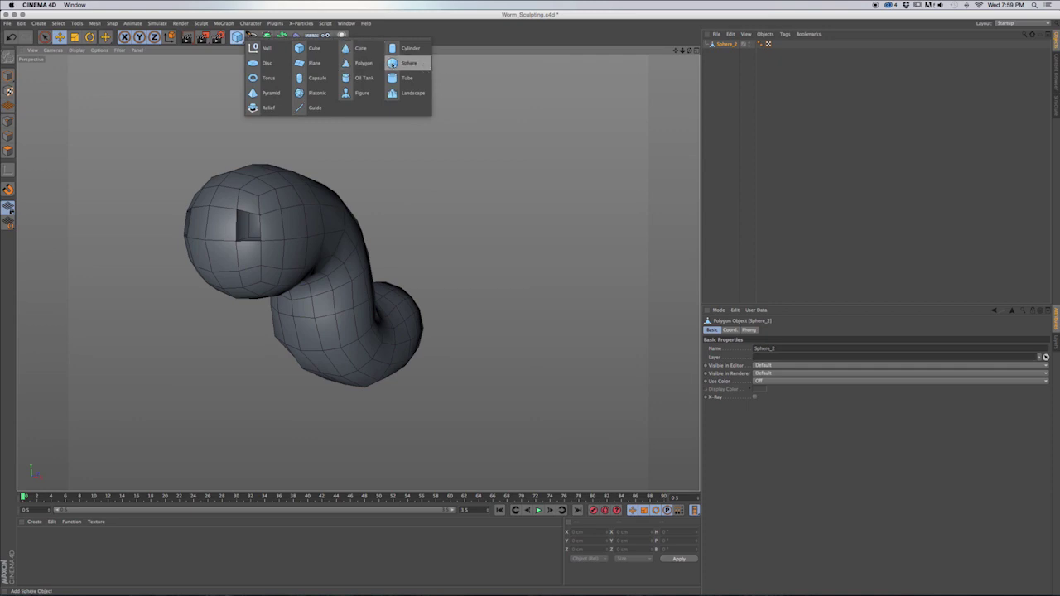
{"action": "left_click", "coordinate": [392, 64]}
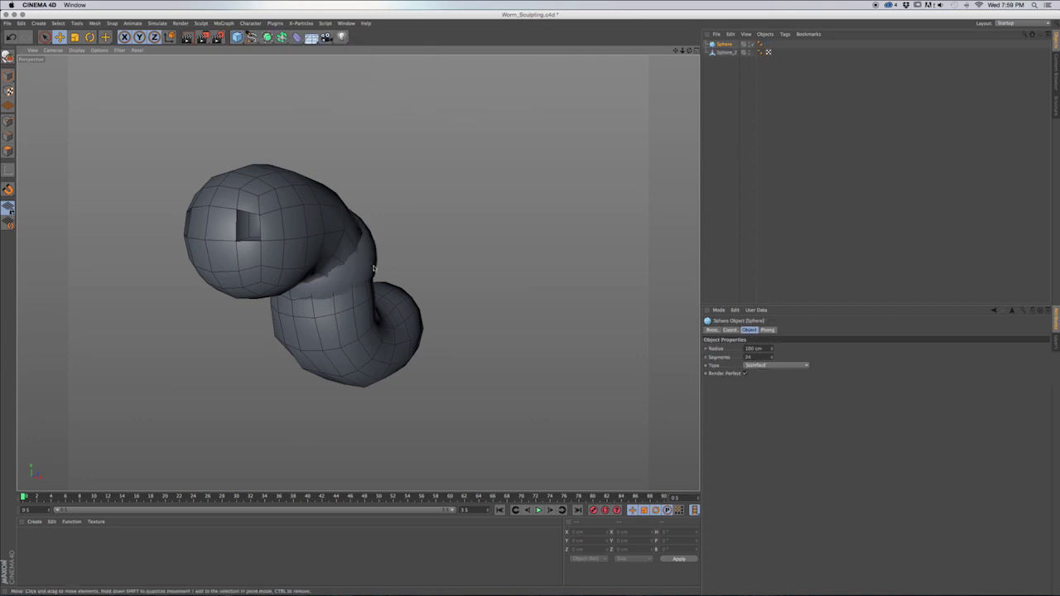
Rename the Sphere_2 object to Worm.
{"action": "left_click", "coordinate": [725, 53]}
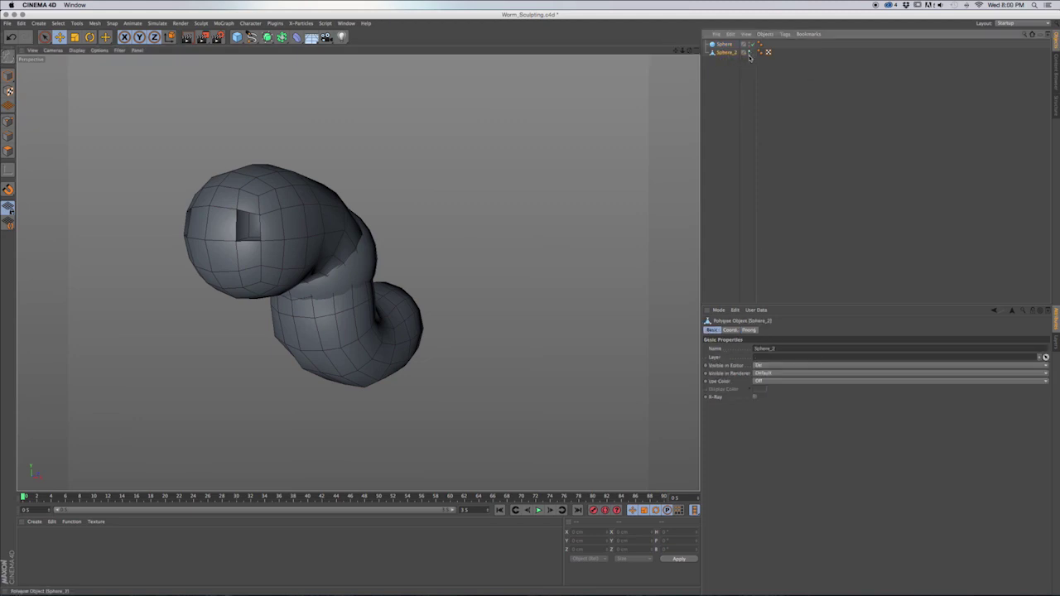
{"action": "double_click", "coordinate": [728, 53]}
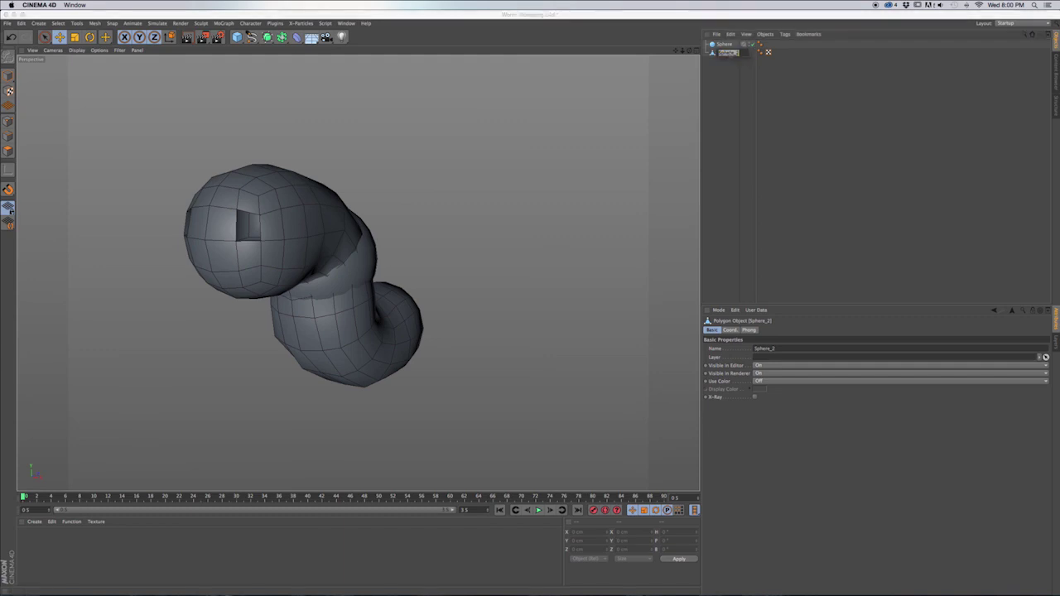
{"action": "type", "text": "R"}
{"action": "type", "text": "orm"}
{"action": "key", "text": "Return"}
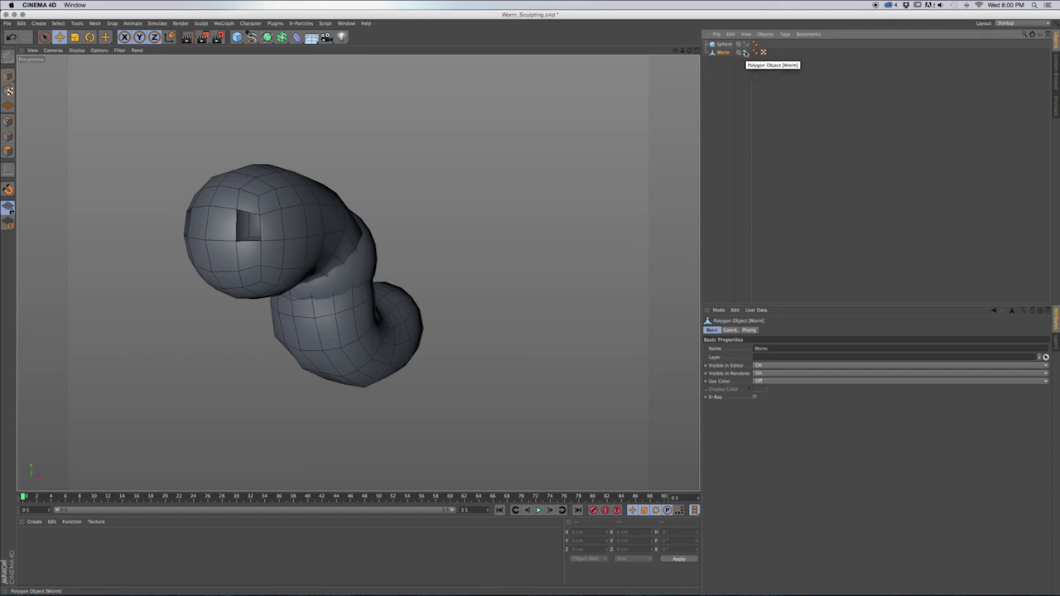
Hide the Worm object in both the editor and the renderer, and display the sphere shaded with its polygon lines.
{"action": "left_click", "coordinate": [744, 52]}
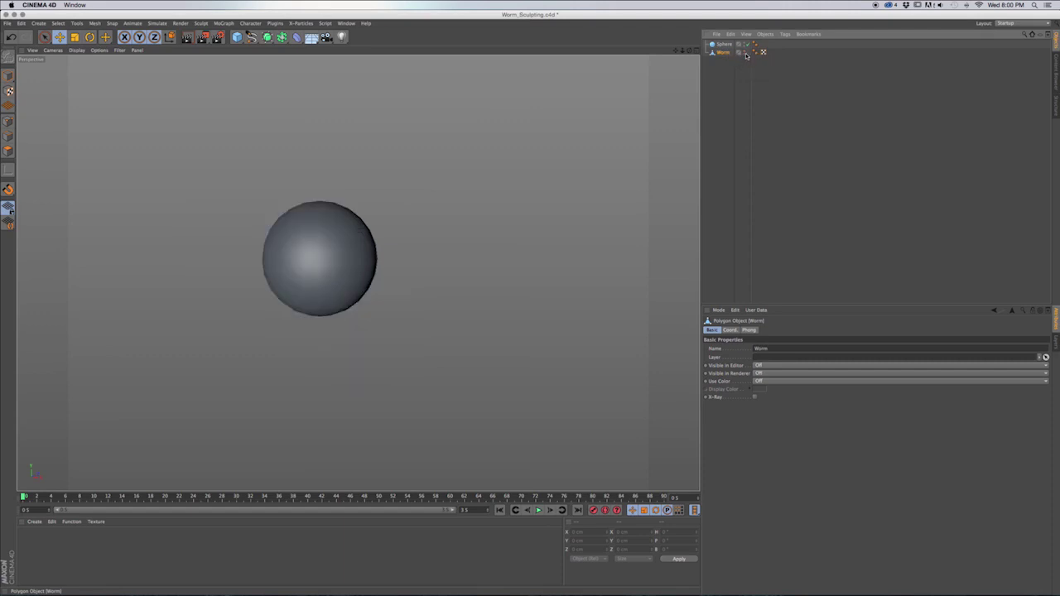
{"action": "left_click", "coordinate": [745, 52]}
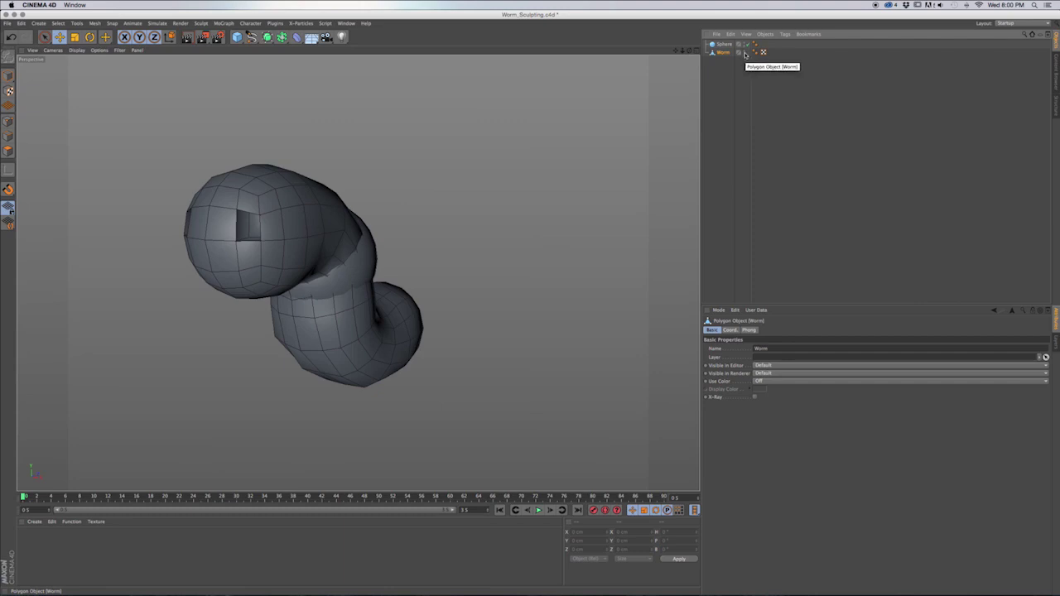
{"action": "left_click", "coordinate": [745, 52]}
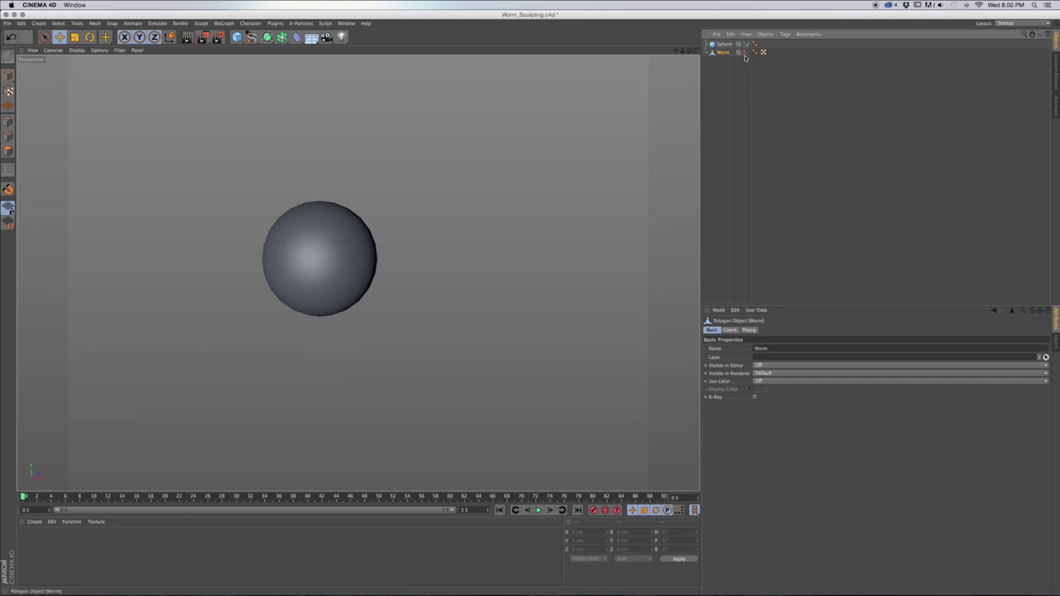
{"action": "left_click", "coordinate": [745, 55]}
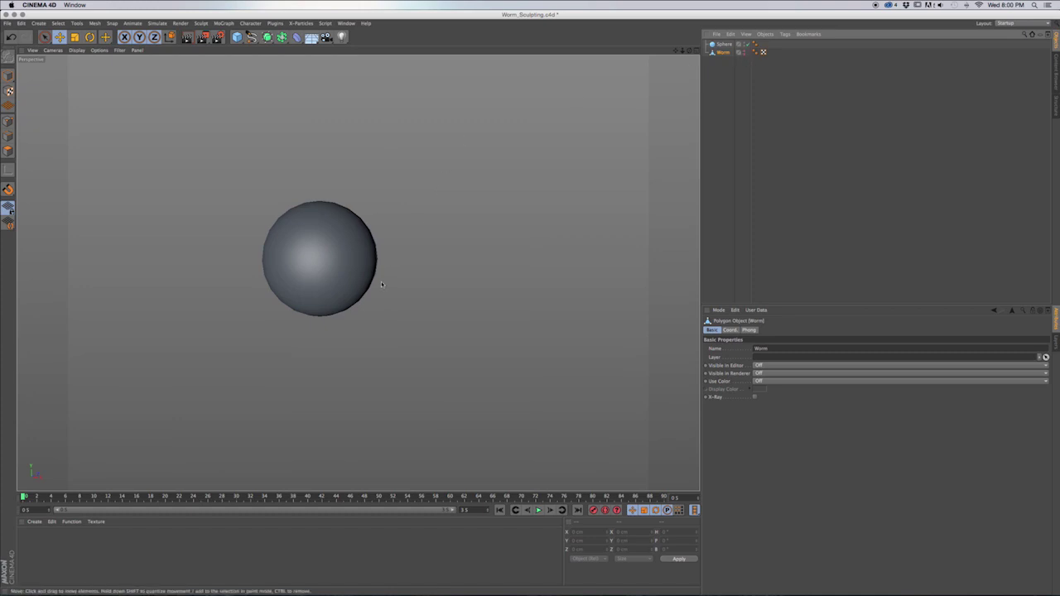
{"action": "left_click", "coordinate": [745, 51]}
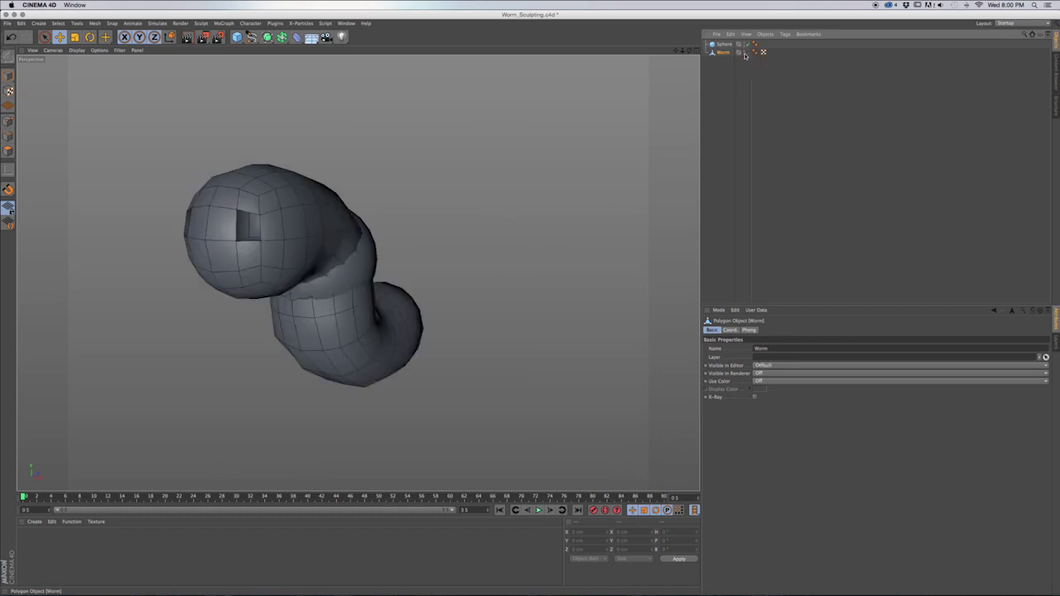
{"action": "left_click", "coordinate": [744, 51]}
{"action": "left_click", "coordinate": [744, 51]}
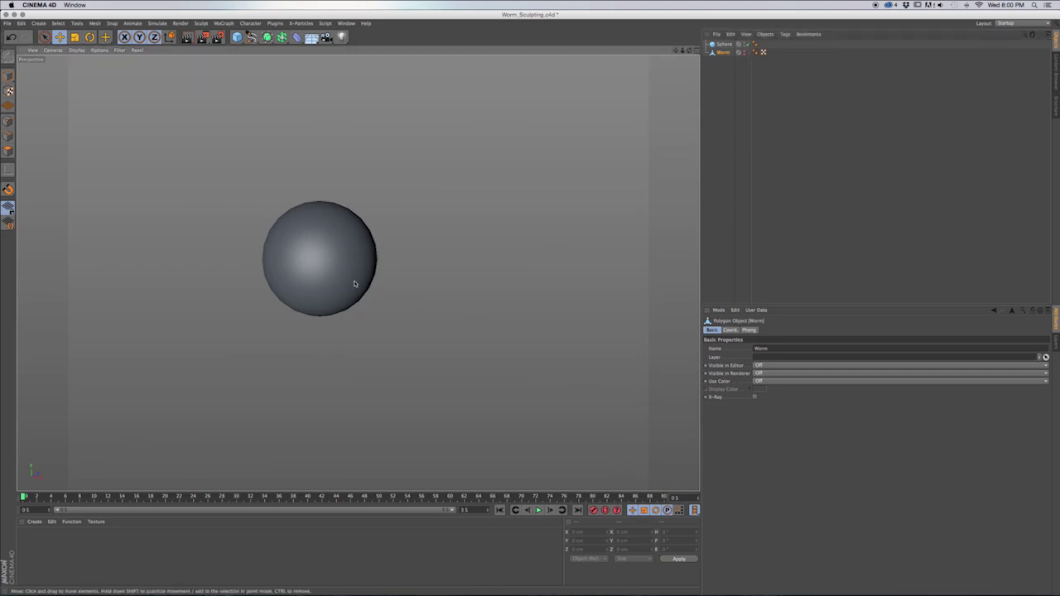
{"action": "key", "text": "n"}
{"action": "key", "text": "b"}
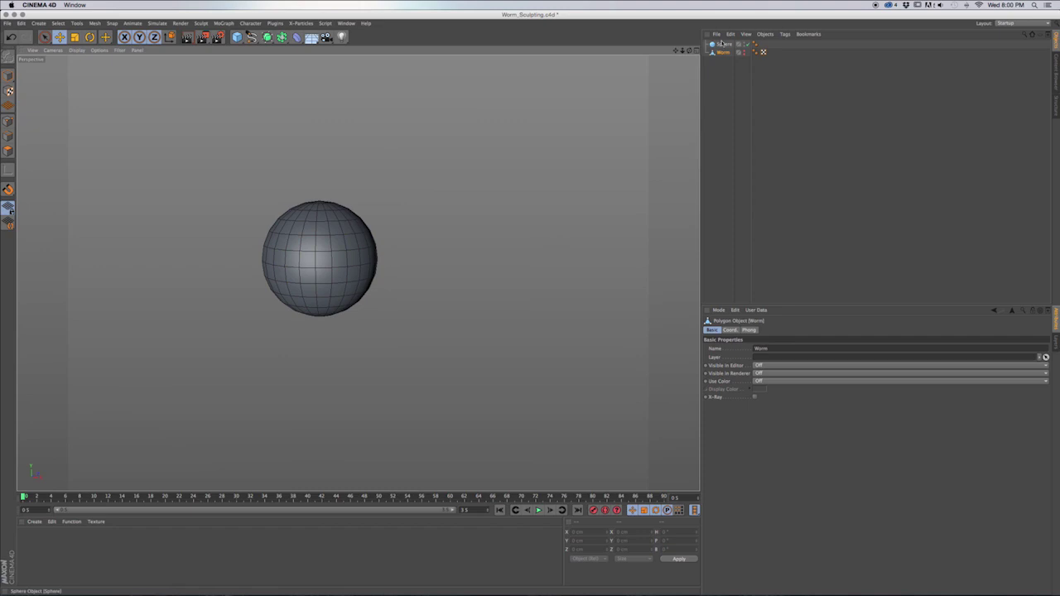
Rotate the sphere 90° in pitch so its pole points sideways, and make it an editable polygon object.
{"action": "left_click", "coordinate": [276, 270]}
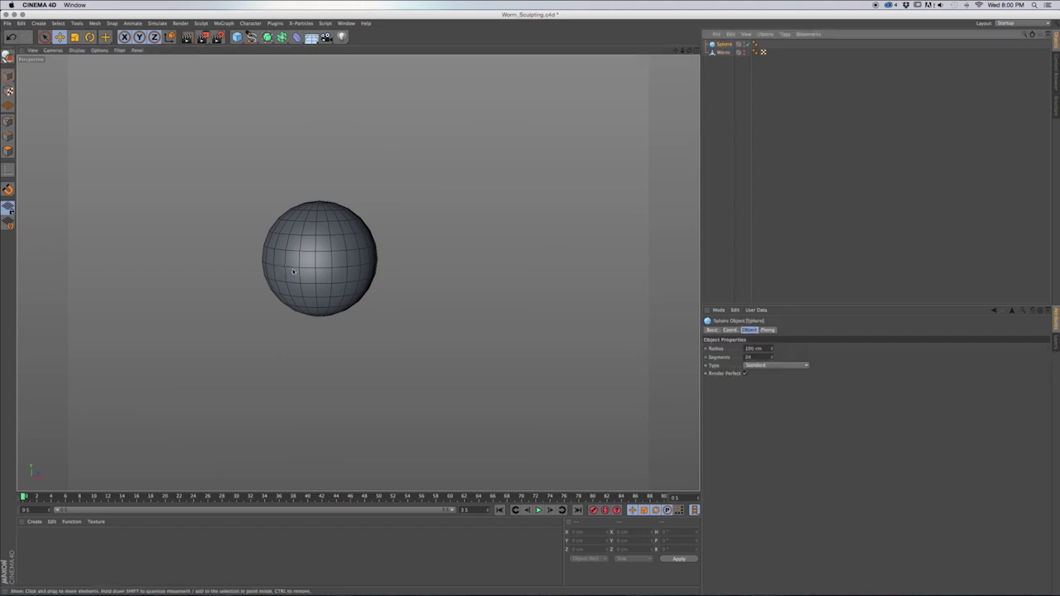
{"action": "key", "text": "r"}
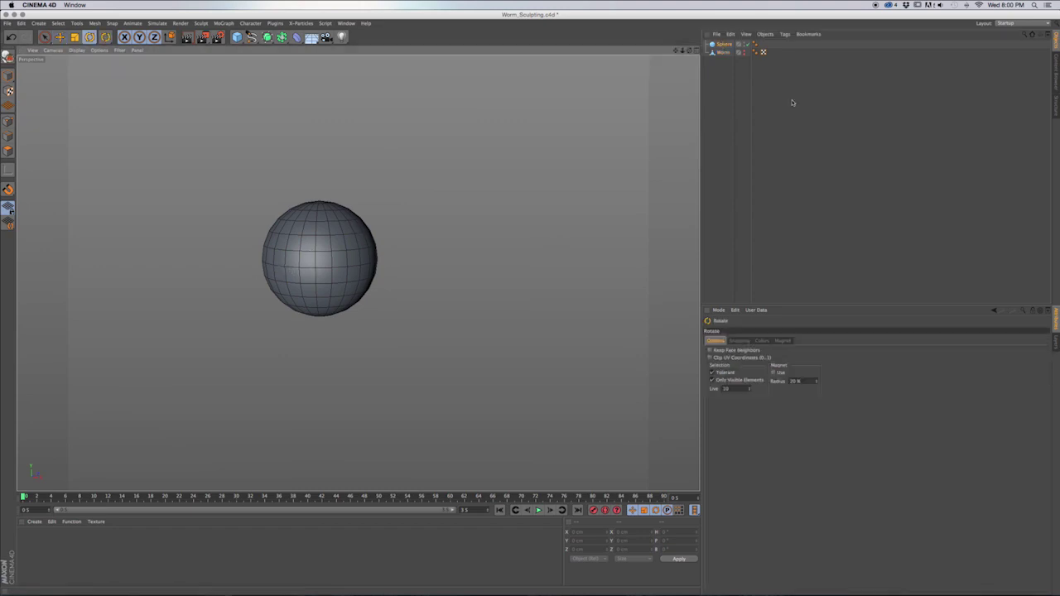
{"action": "left_click", "coordinate": [725, 45]}
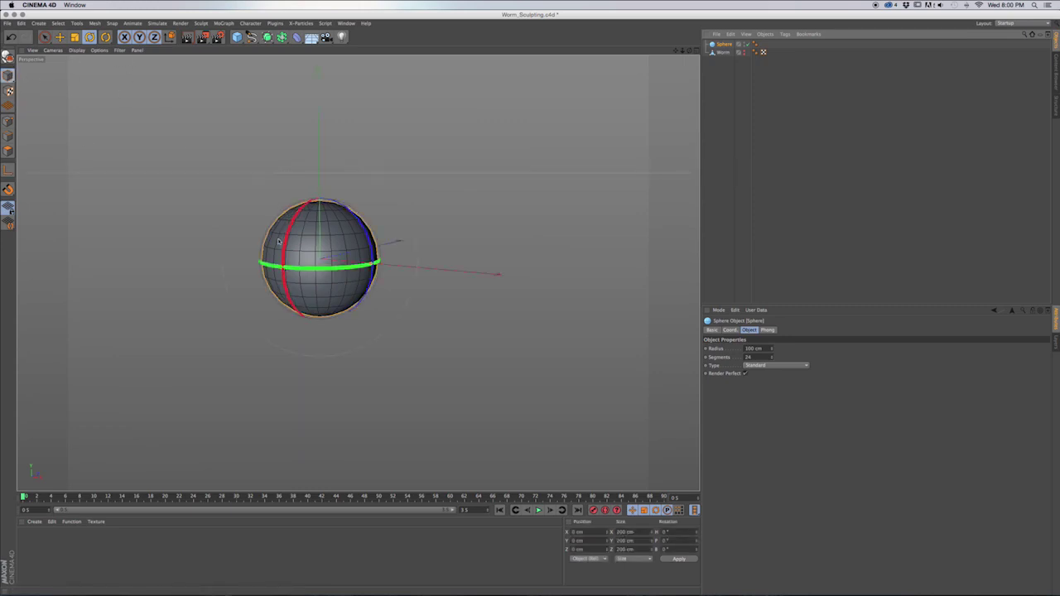
{"action": "left_click_drag", "start_coordinate": [295, 221], "coordinate": [295, 309]}
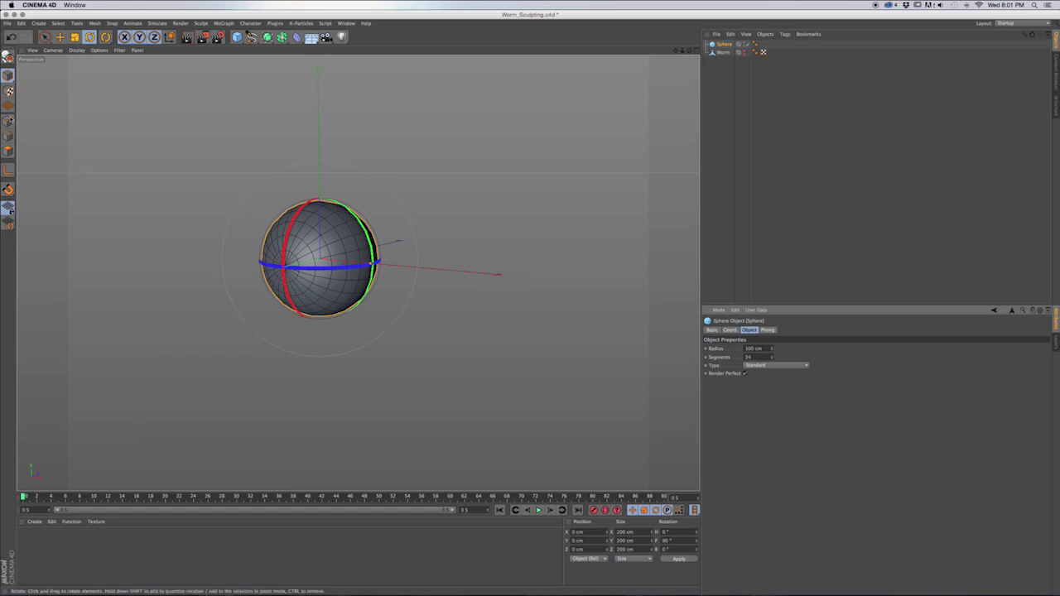
{"action": "left_click", "coordinate": [7, 56]}
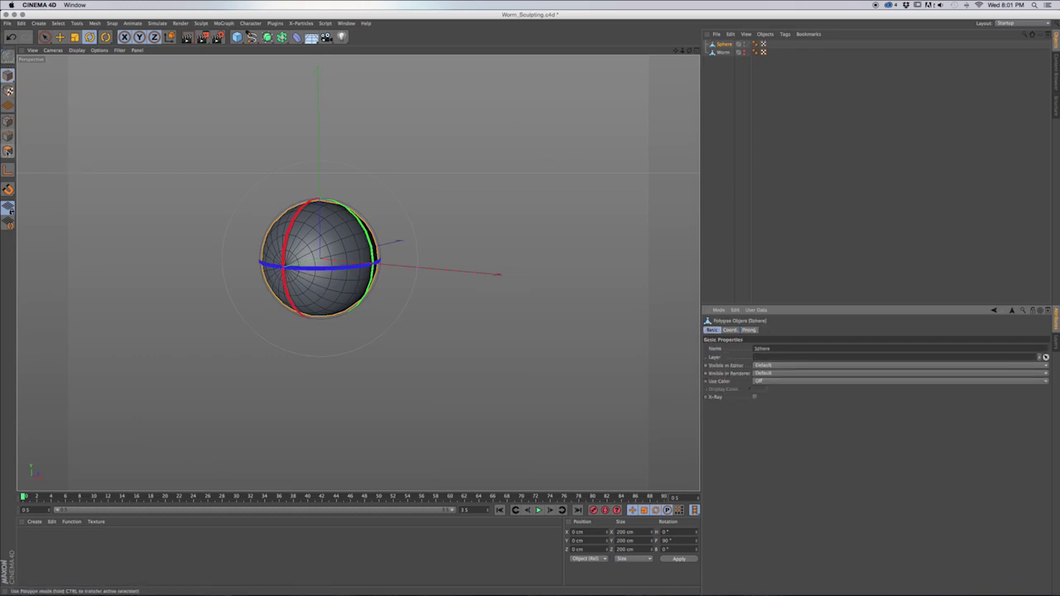
Select all the triangular polygons around the sphere's visible pole with Live Selection and store them as a polygon selection.
{"action": "left_click", "coordinate": [8, 151]}
{"action": "left_click", "coordinate": [45, 37]}
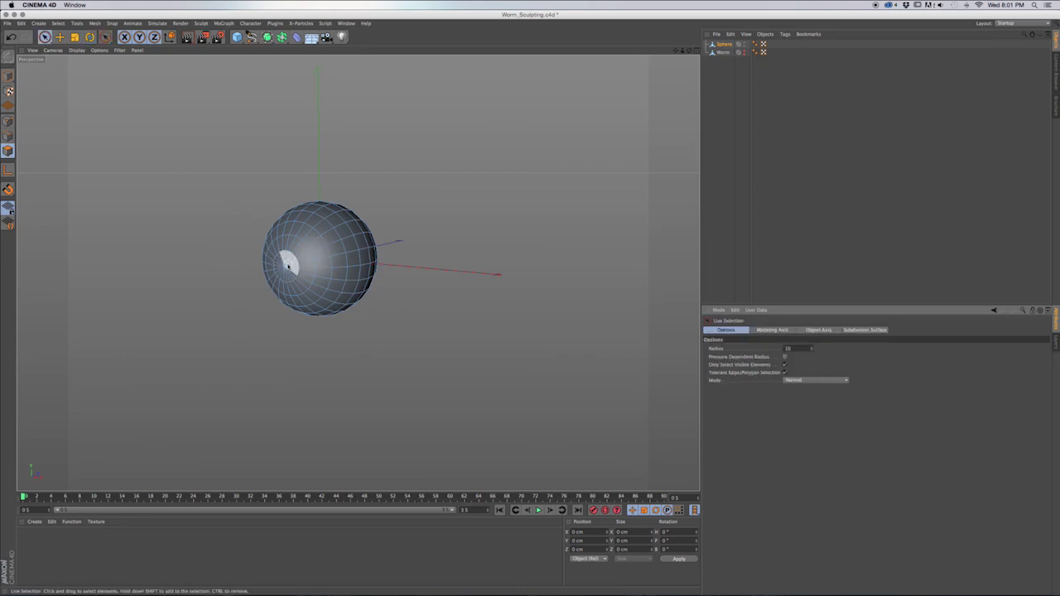
{"action": "scroll", "coordinate": [287, 266], "scroll_direction": "up", "scroll_amount": 10}
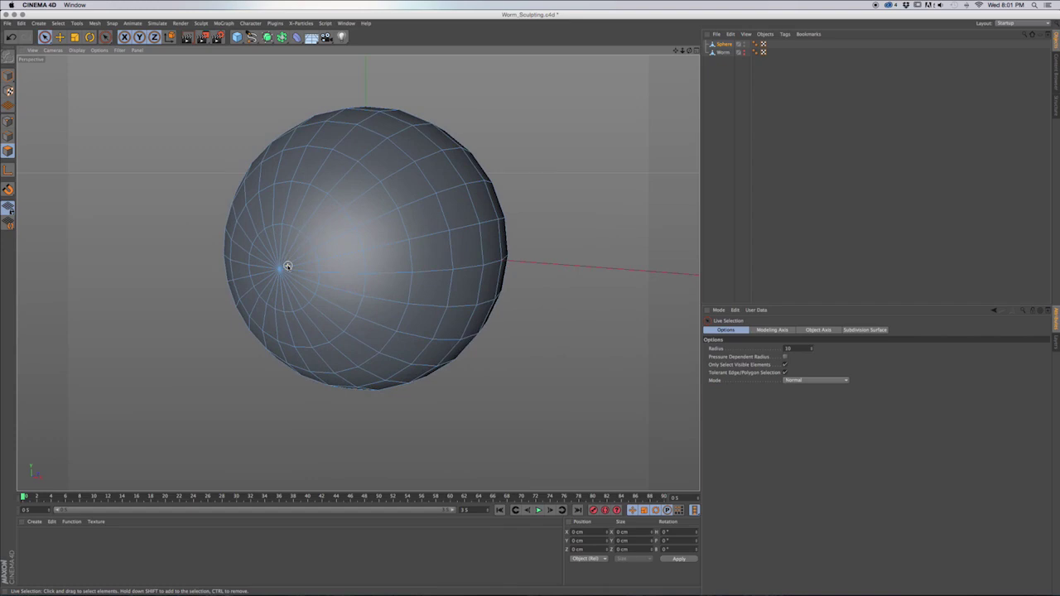
{"action": "scroll", "coordinate": [288, 266], "scroll_direction": "up", "scroll_amount": 3}
{"action": "mouse_move", "coordinate": [278, 277]}
{"action": "left_mouse_down"}
{"action": "mouse_move", "coordinate": [274, 290]}
{"action": "mouse_move", "coordinate": [302, 294]}
{"action": "mouse_move", "coordinate": [296, 255]}
{"action": "mouse_move", "coordinate": [250, 241]}
{"action": "mouse_move", "coordinate": [261, 296]}
{"action": "mouse_move", "coordinate": [301, 250]}
{"action": "left_mouse_up"}
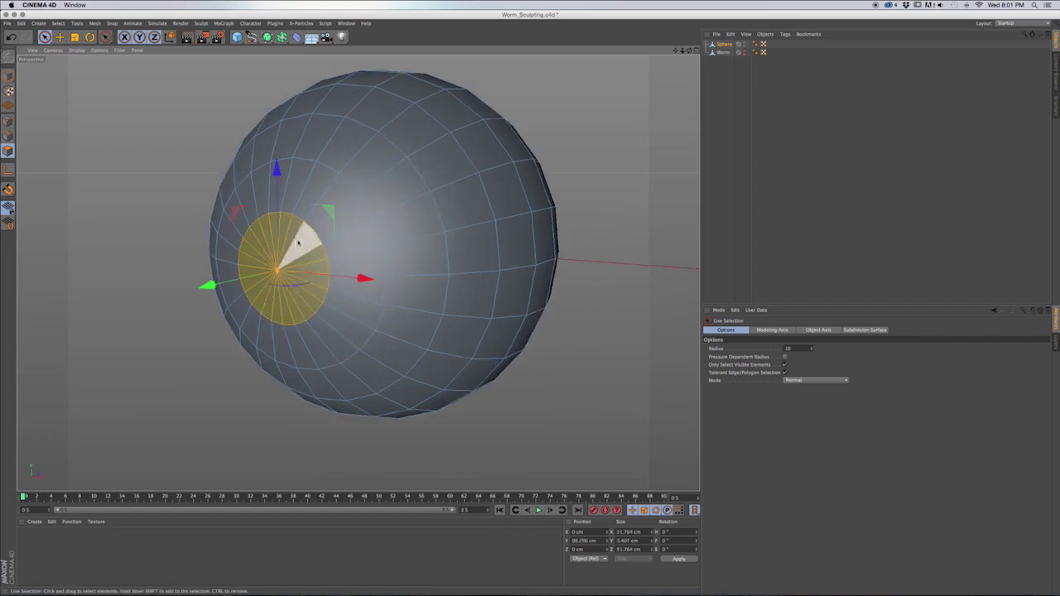
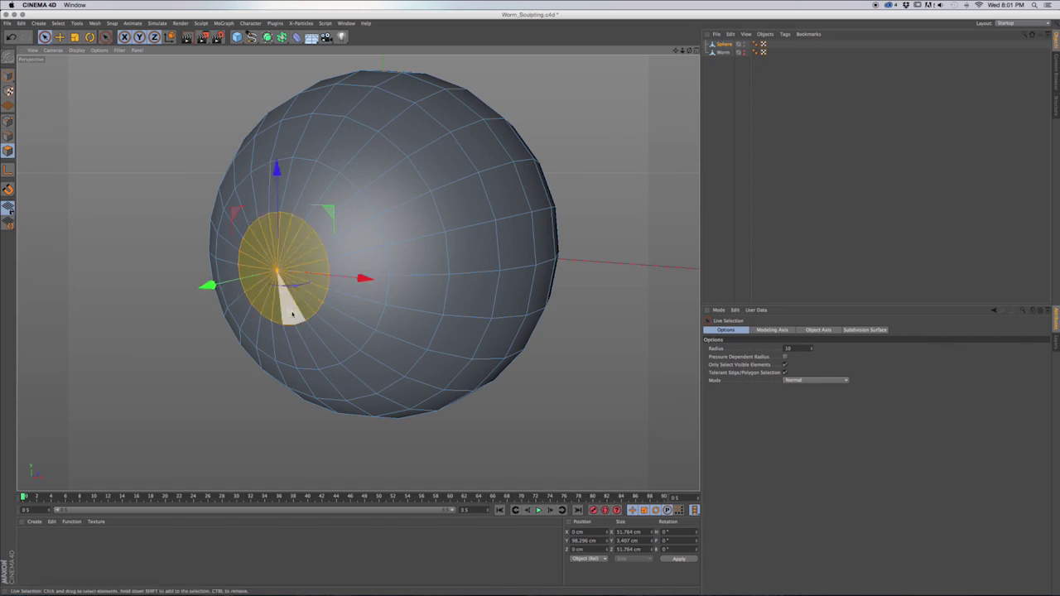
{"action": "left_click", "coordinate": [223, 469]}
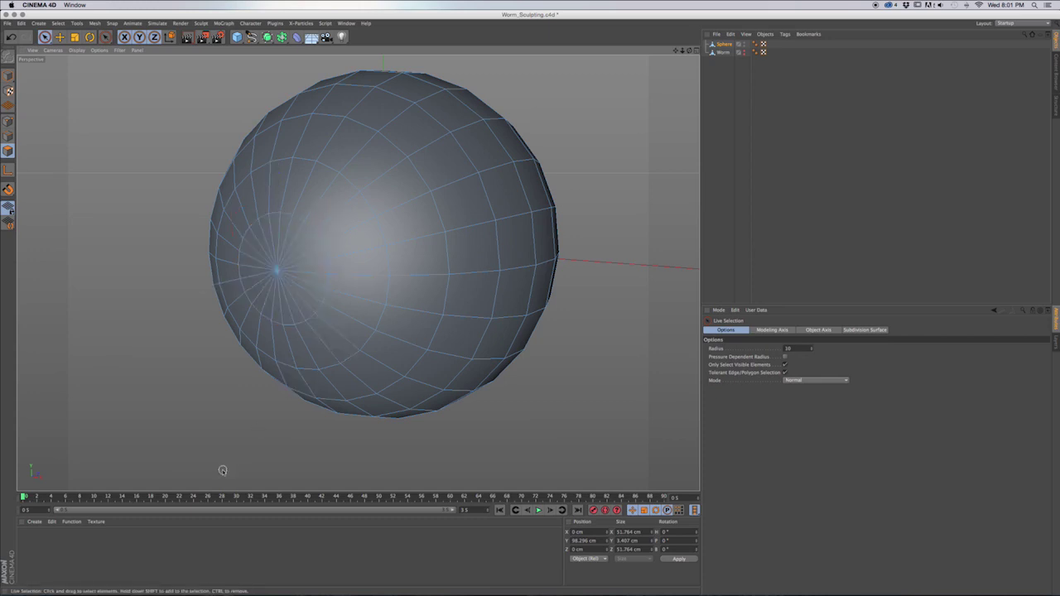
{"action": "mouse_move", "coordinate": [271, 276]}
{"action": "left_mouse_down"}
{"action": "mouse_move", "coordinate": [269, 313]}
{"action": "mouse_move", "coordinate": [315, 300]}
{"action": "mouse_move", "coordinate": [296, 258]}
{"action": "mouse_move", "coordinate": [279, 252]}
{"action": "mouse_move", "coordinate": [250, 286]}
{"action": "mouse_move", "coordinate": [273, 279]}
{"action": "mouse_move", "coordinate": [269, 308]}
{"action": "left_mouse_up"}
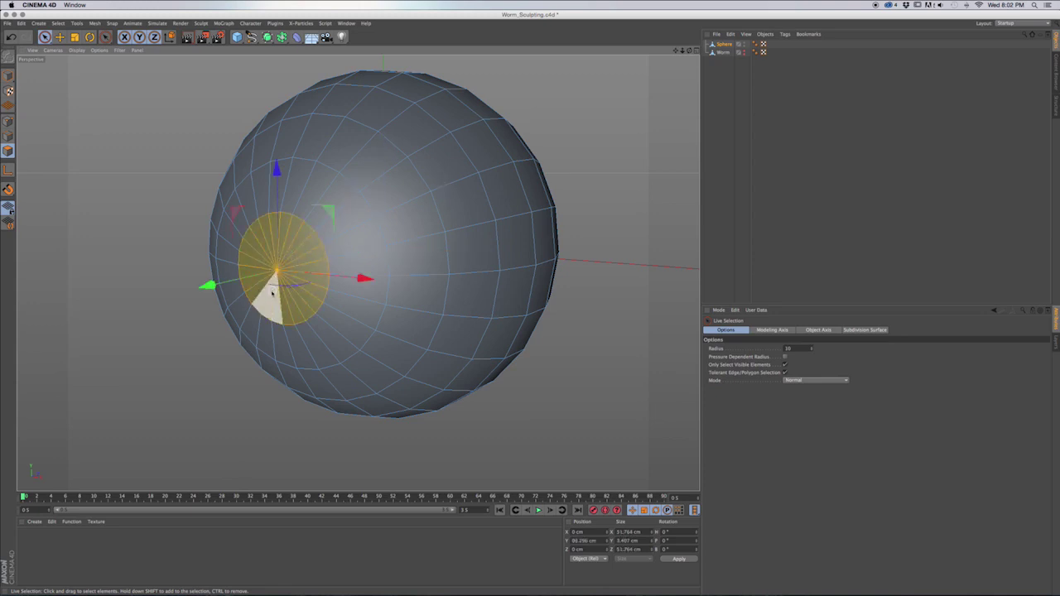
{"action": "left_click", "coordinate": [59, 23]}
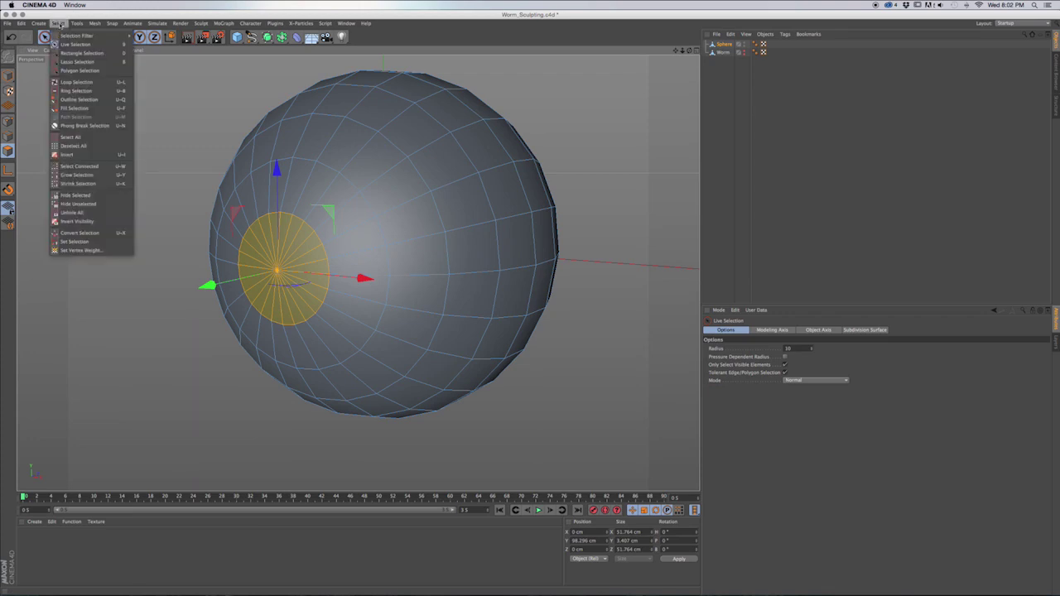
{"action": "left_click", "coordinate": [77, 242]}
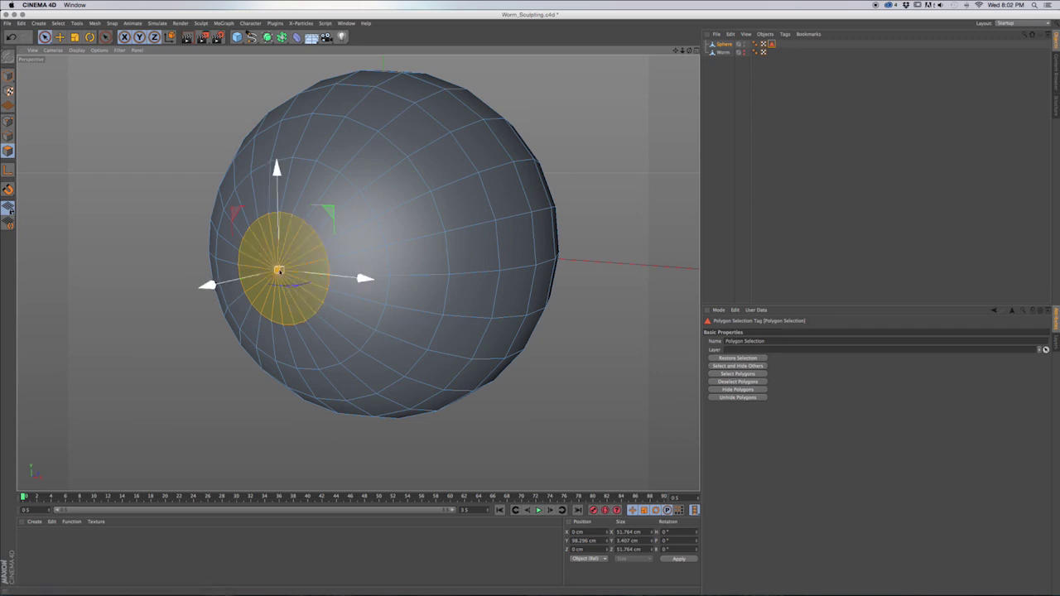
Create a new material with a black color and apply it to the selected pole polygons as the pupil.
{"action": "left_click", "coordinate": [34, 522]}
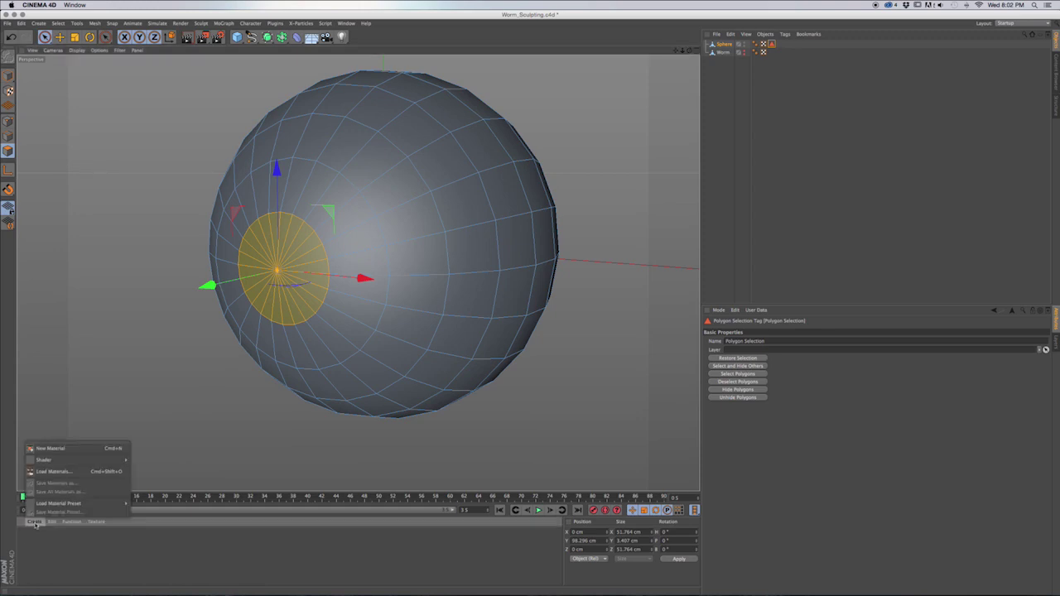
{"action": "left_click", "coordinate": [79, 561]}
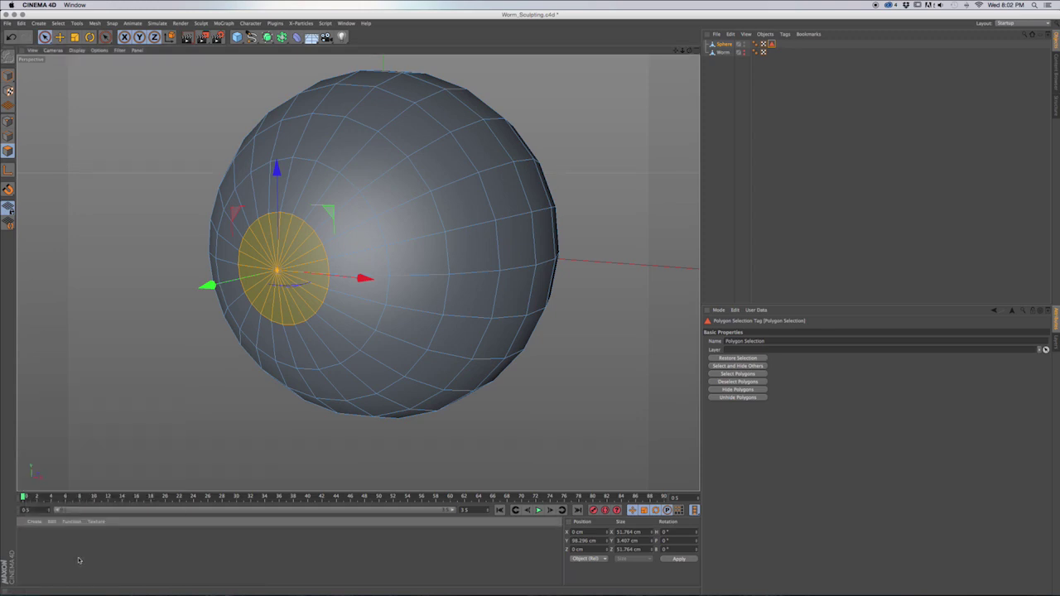
{"action": "double_click", "coordinate": [39, 548]}
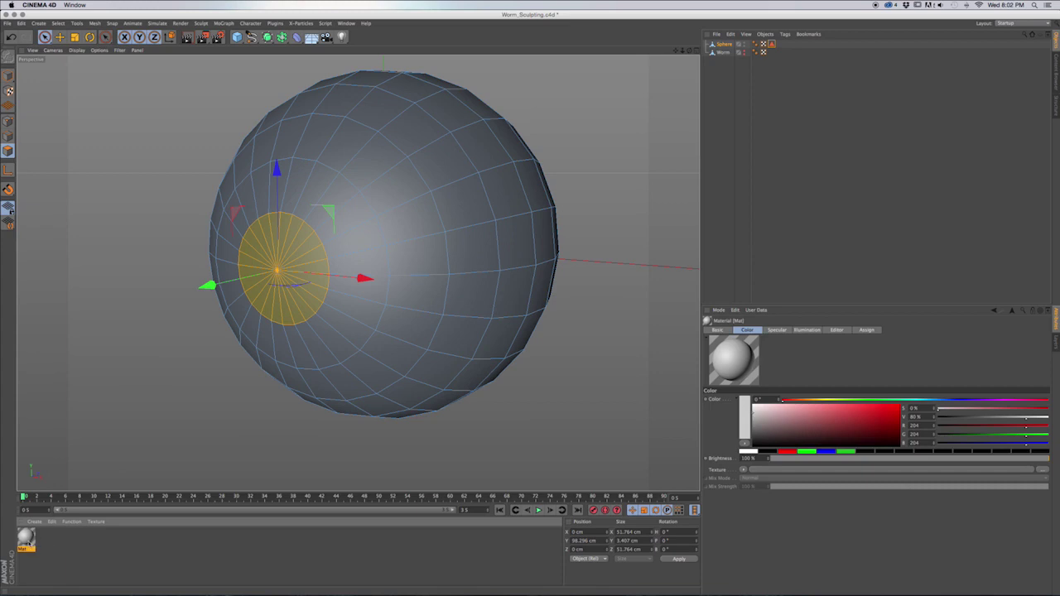
{"action": "double_click", "coordinate": [27, 539]}
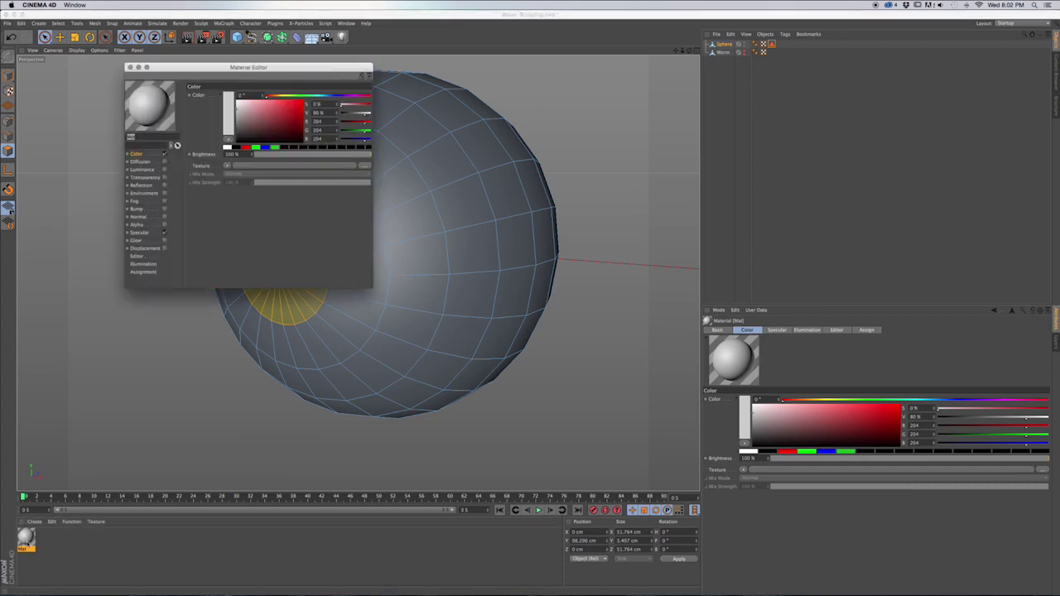
{"action": "left_click_drag", "start_coordinate": [168, 68], "coordinate": [170, 200]}
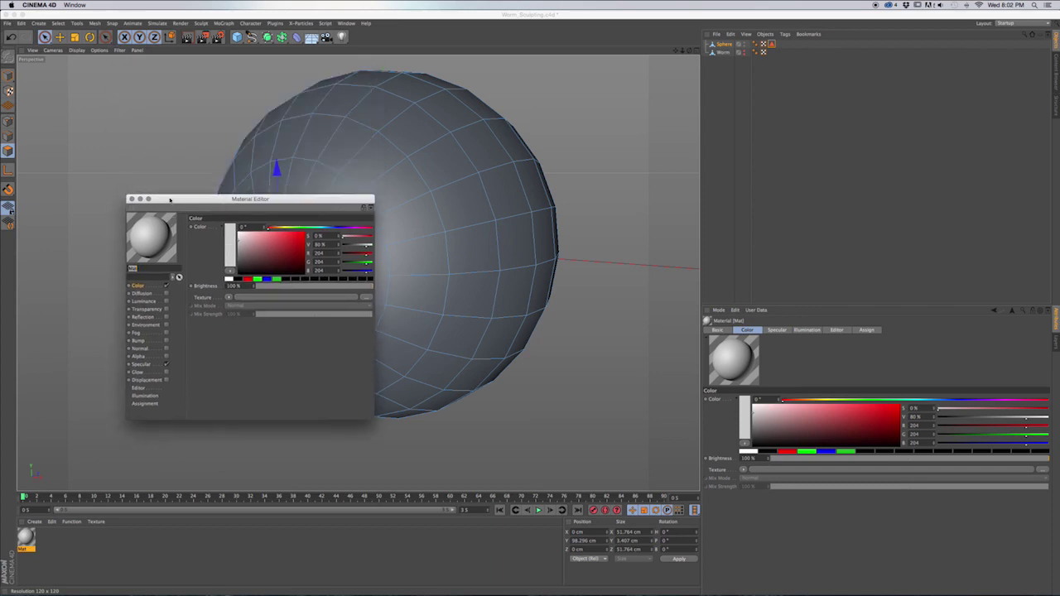
{"action": "left_click", "coordinate": [238, 280]}
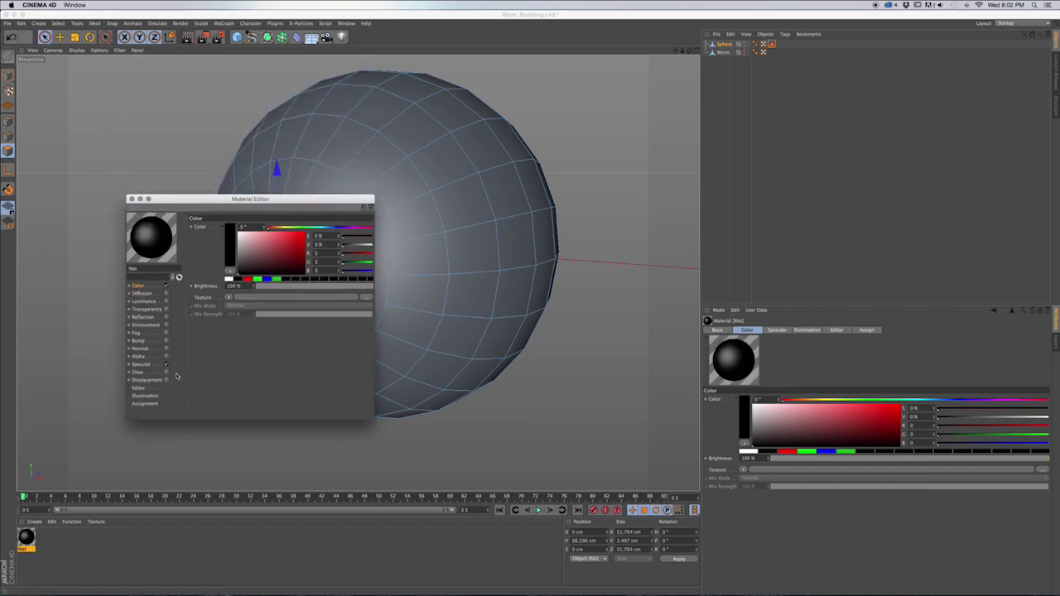
{"action": "left_click", "coordinate": [131, 200]}
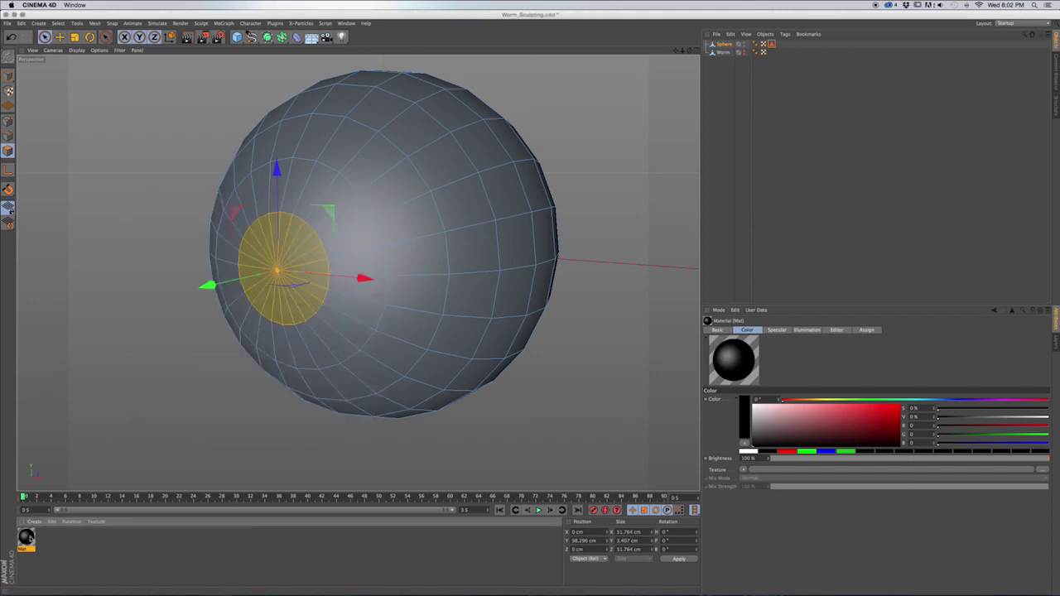
{"action": "left_click_drag", "start_coordinate": [27, 540], "coordinate": [292, 298]}
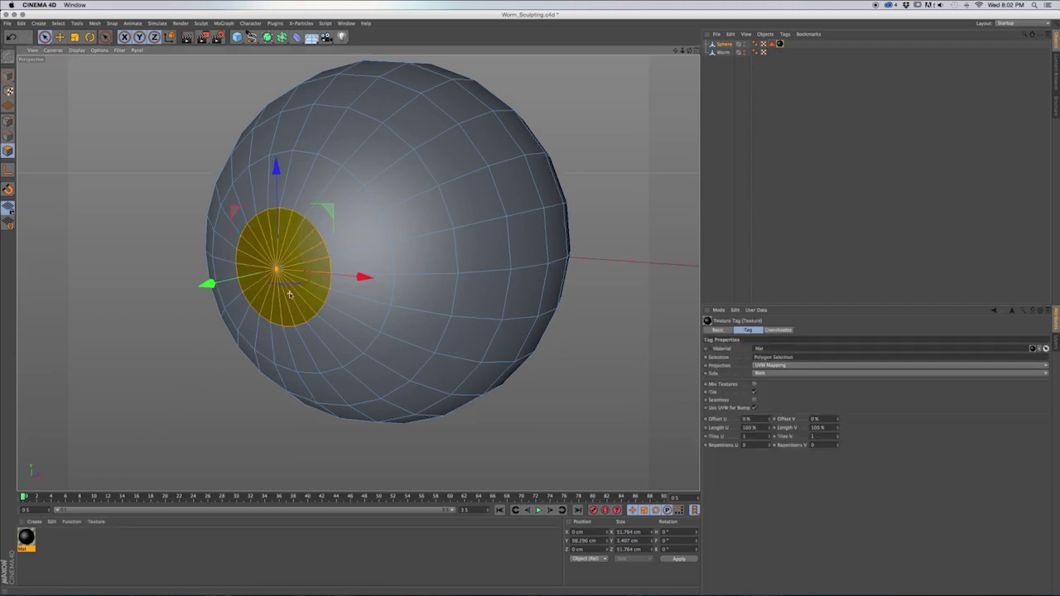
{"action": "left_click", "coordinate": [339, 452]}
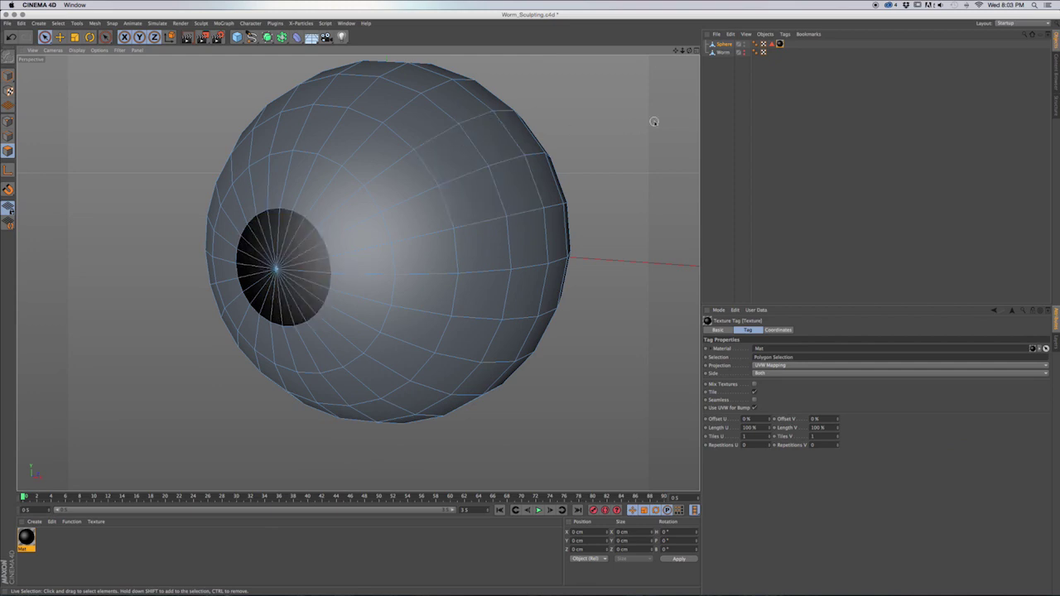
{"action": "left_click", "coordinate": [771, 44]}
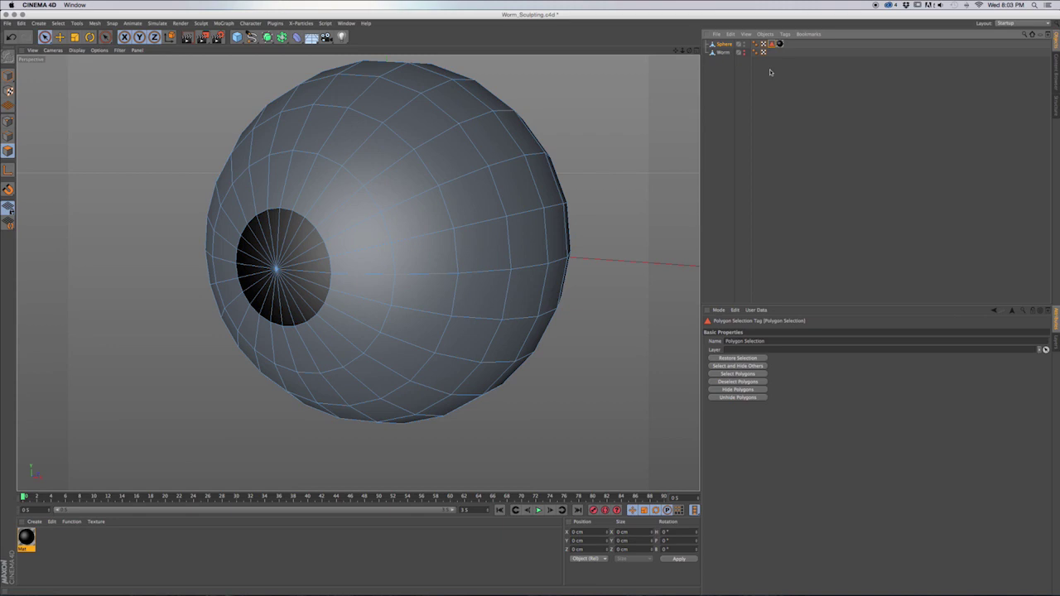
{"action": "left_click", "coordinate": [769, 70]}
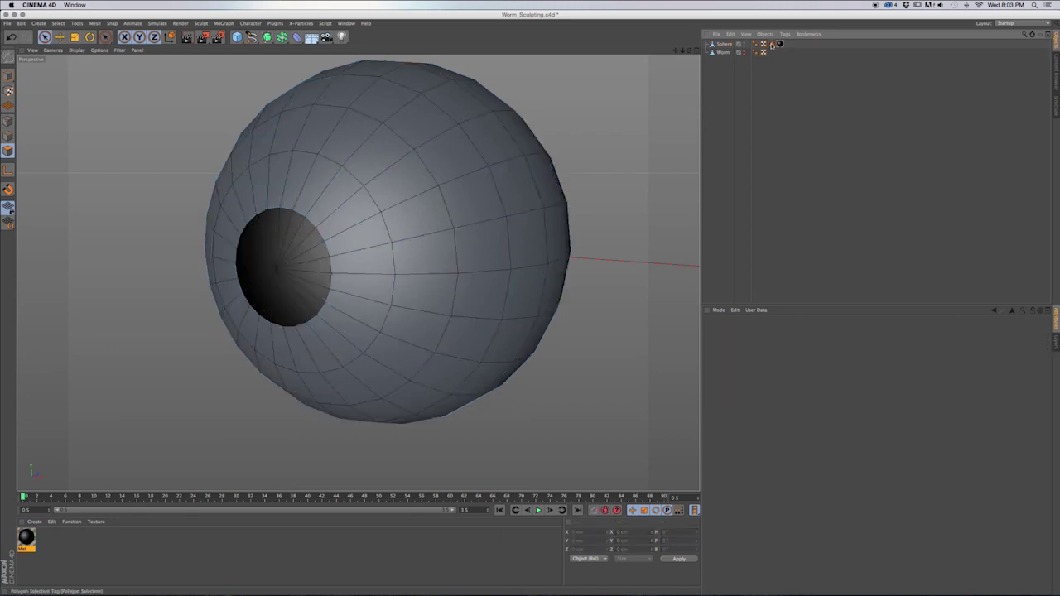
{"action": "left_click", "coordinate": [723, 45]}
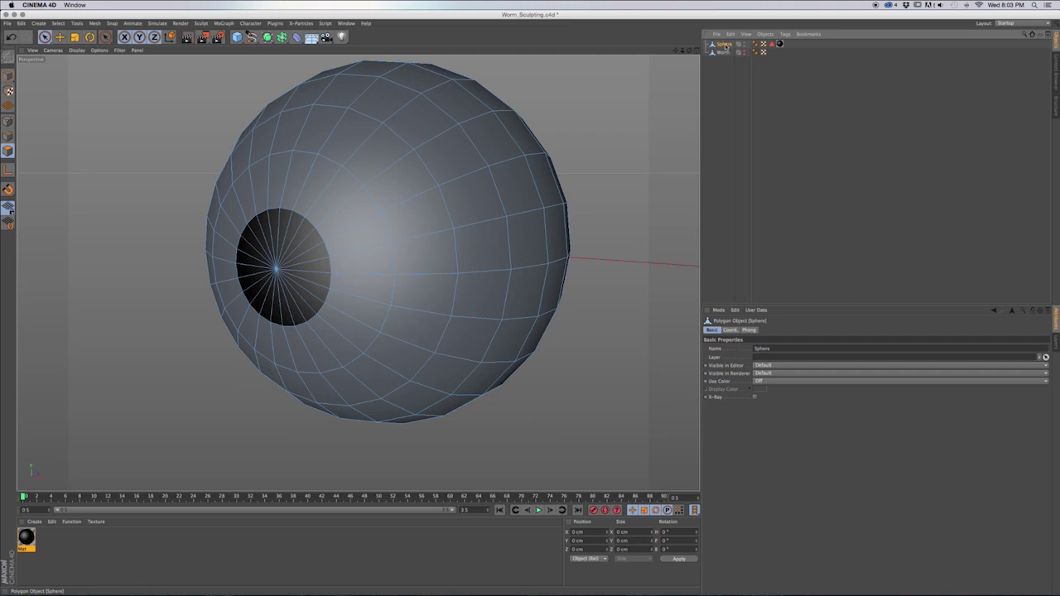
{"action": "left_click", "coordinate": [374, 269]}
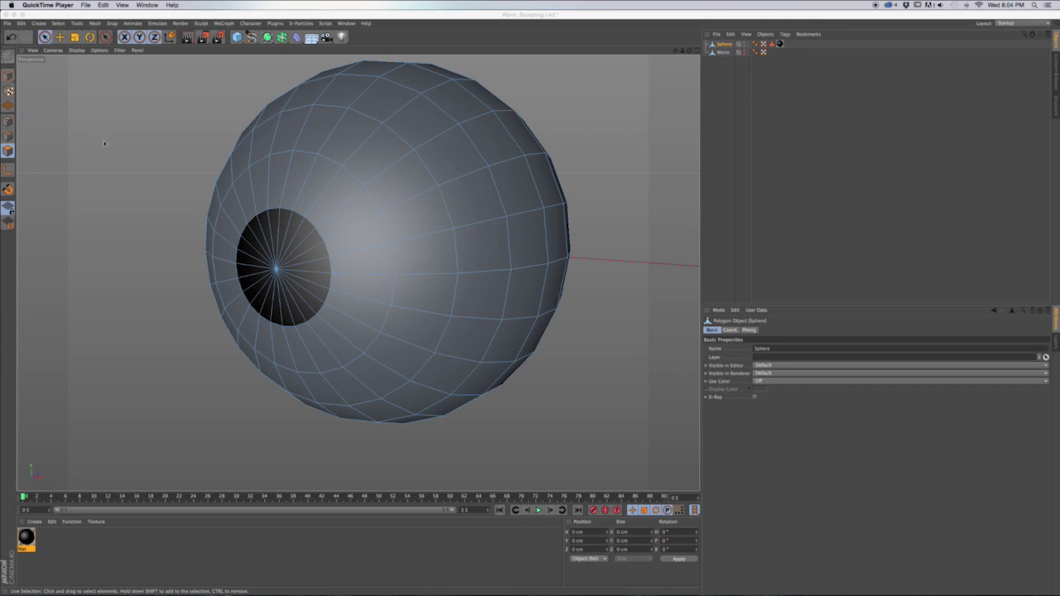
Select the full ring of polygons surrounding the black pupil and store it as a second polygon selection.
{"action": "left_click", "coordinate": [44, 38]}
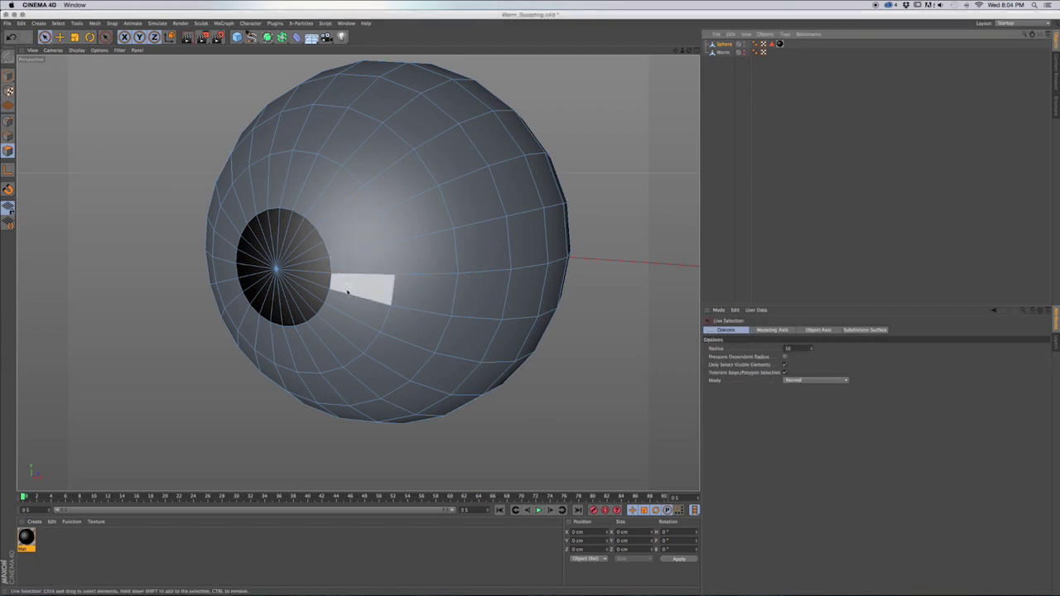
{"action": "left_click_drag", "start_coordinate": [346, 295], "coordinate": [346, 275]}
{"action": "mouse_move", "coordinate": [334, 217]}
{"action": "left_mouse_down"}
{"action": "mouse_move", "coordinate": [279, 190]}
{"action": "mouse_move", "coordinate": [231, 217]}
{"action": "mouse_move", "coordinate": [225, 271]}
{"action": "mouse_move", "coordinate": [279, 340]}
{"action": "mouse_move", "coordinate": [347, 318]}
{"action": "mouse_move", "coordinate": [361, 299]}
{"action": "left_mouse_up"}
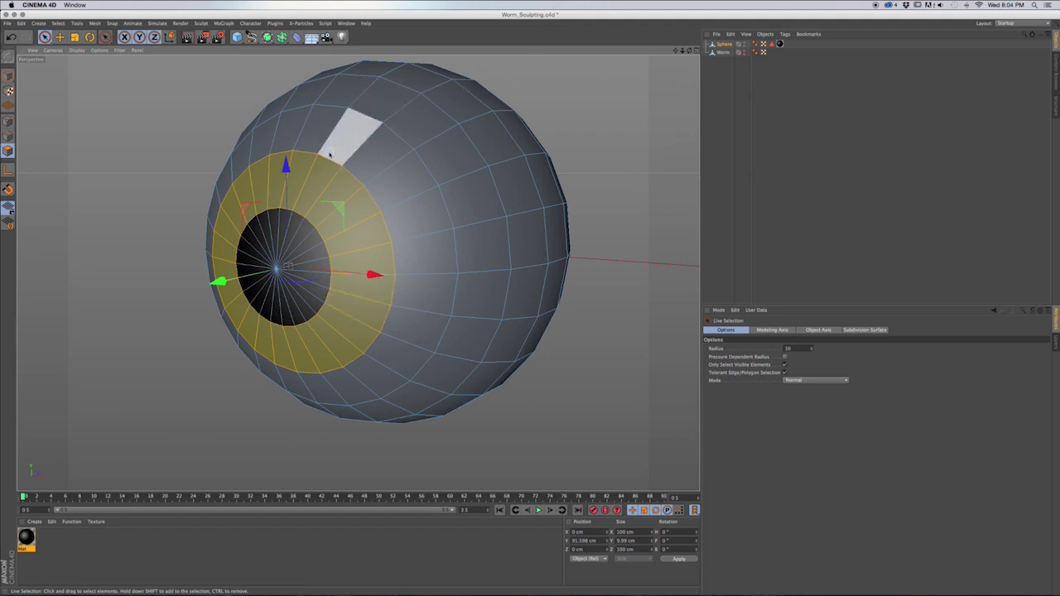
{"action": "left_click", "coordinate": [58, 23]}
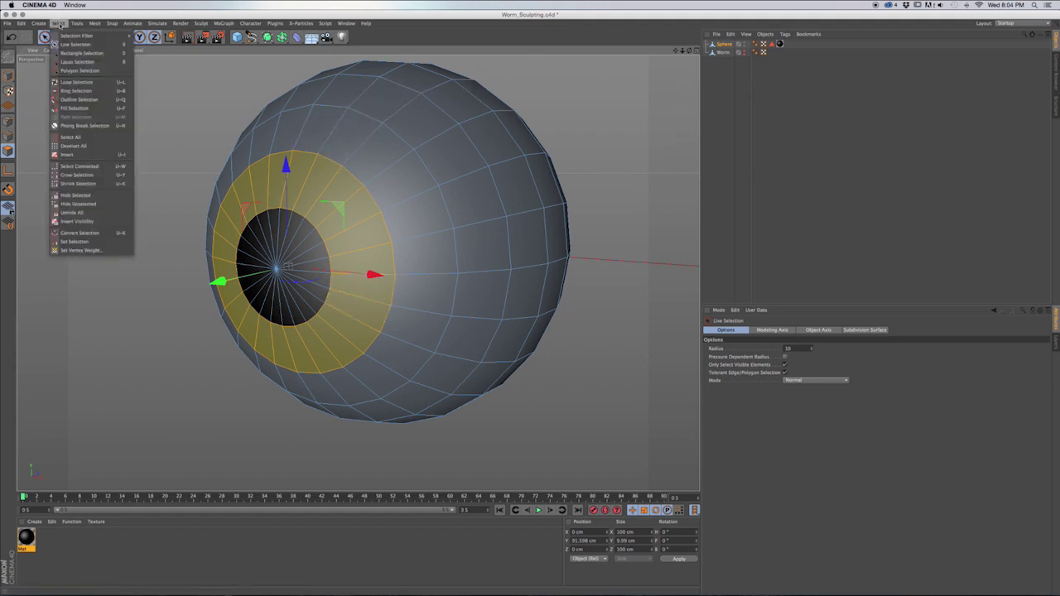
{"action": "left_click", "coordinate": [66, 242]}
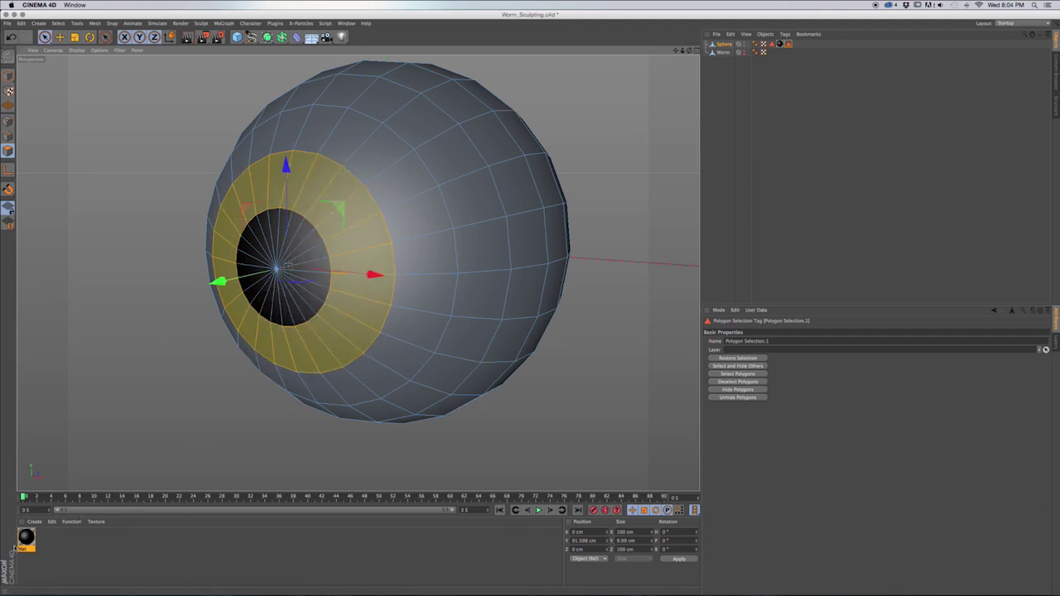
Duplicate the black material and set the copy's color to orange with hue 29°, saturation 100% and value 100%.
{"action": "double_click", "coordinate": [67, 549]}
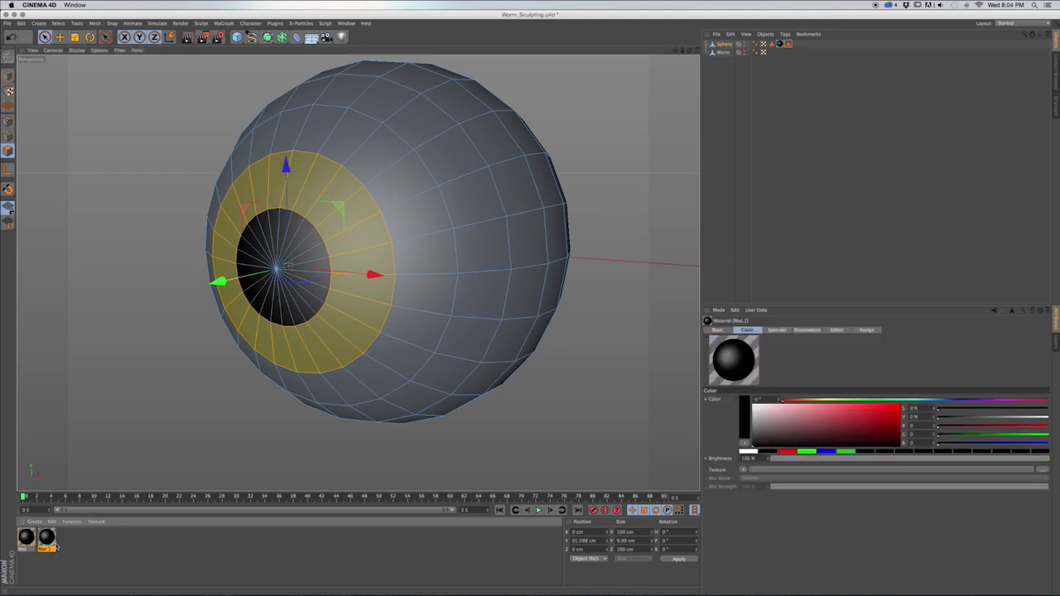
{"action": "key", "text": "super+z"}
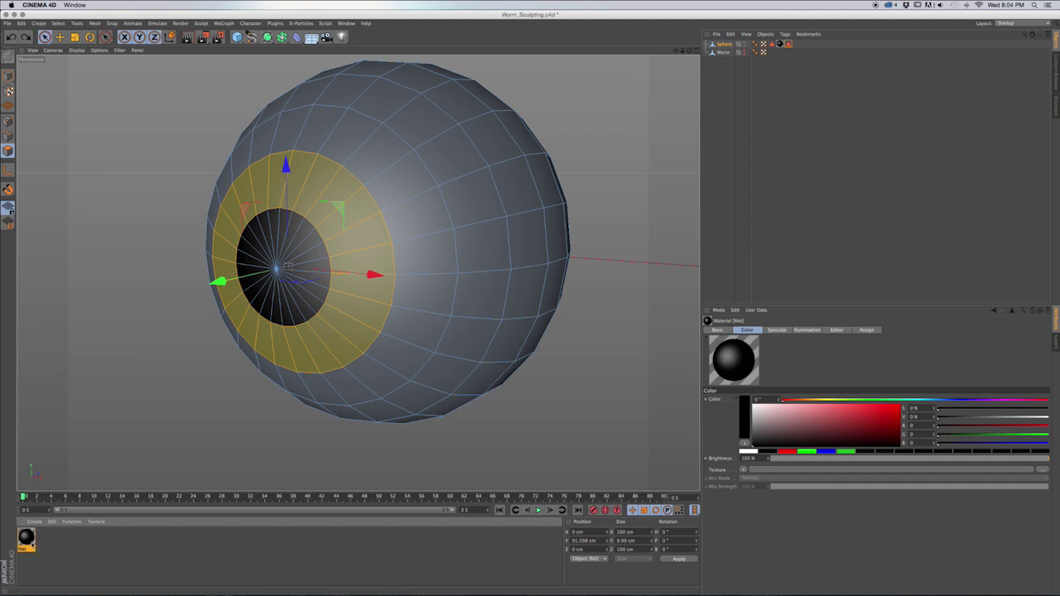
{"action": "double_click", "coordinate": [46, 544]}
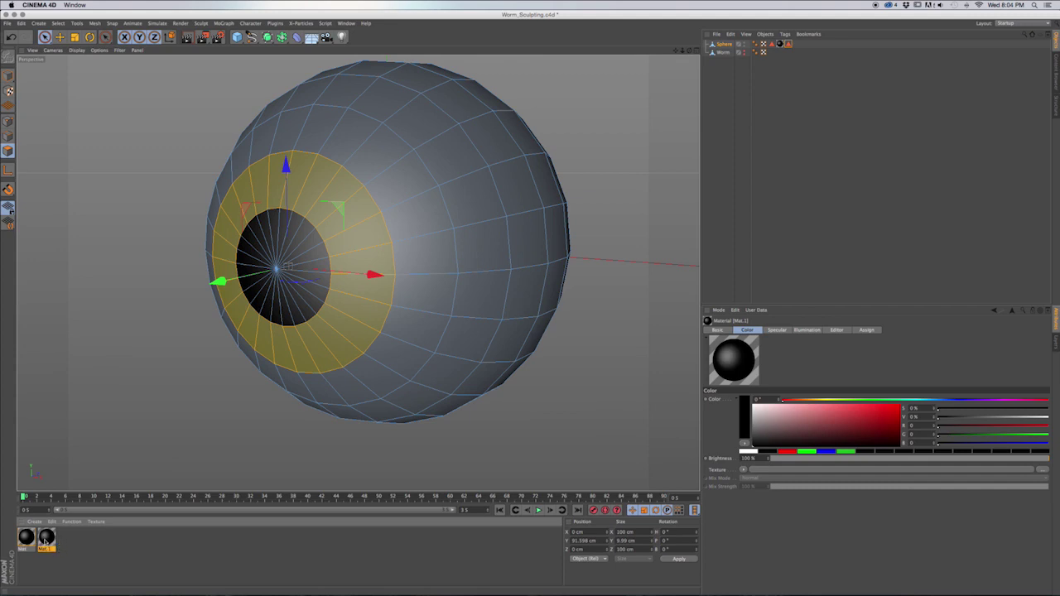
{"action": "double_click", "coordinate": [47, 540]}
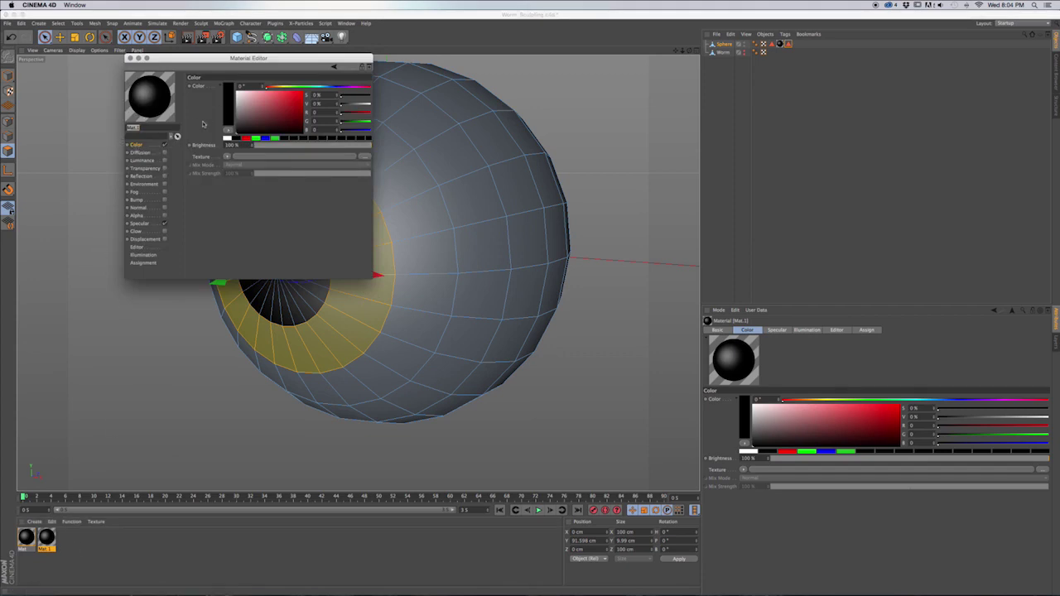
{"action": "left_click", "coordinate": [138, 147]}
{"action": "left_click_drag", "start_coordinate": [267, 88], "coordinate": [274, 89]}
{"action": "left_click", "coordinate": [275, 99]}
{"action": "mouse_move", "coordinate": [290, 96]}
{"action": "left_mouse_down"}
{"action": "mouse_move", "coordinate": [309, 86]}
{"action": "mouse_move", "coordinate": [295, 100]}
{"action": "left_mouse_up"}
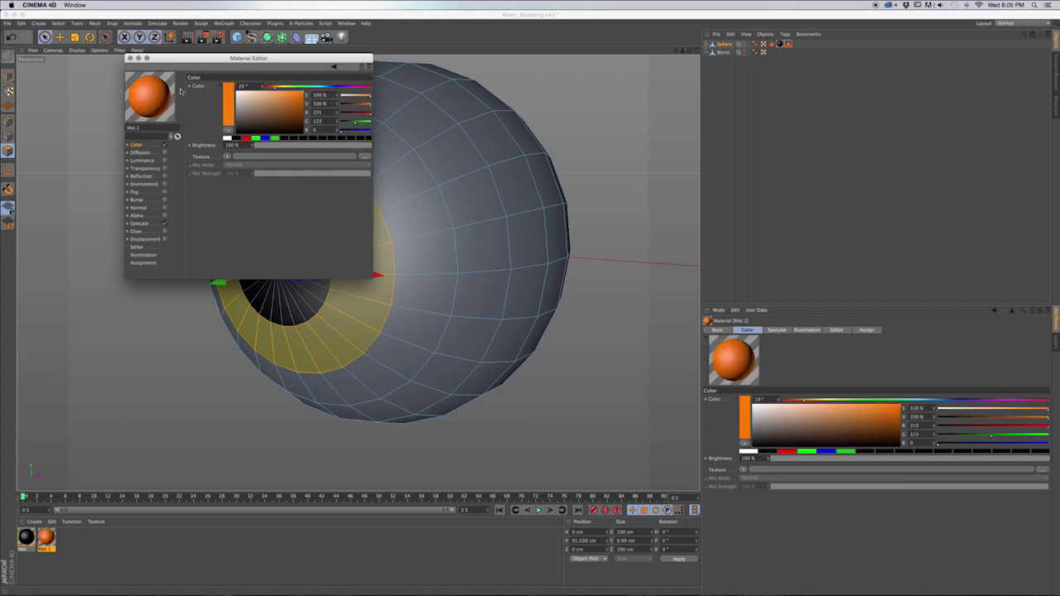
Apply the orange material to the selected polygon ring around the pupil as the iris.
{"action": "left_click", "coordinate": [130, 59]}
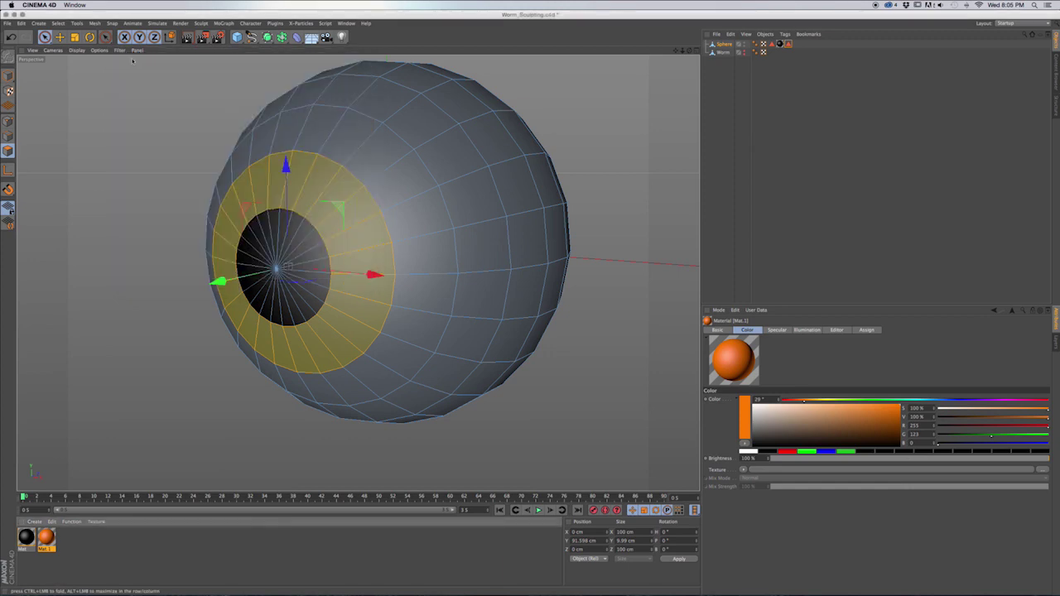
{"action": "left_click", "coordinate": [55, 557]}
{"action": "left_click_drag", "start_coordinate": [48, 540], "coordinate": [351, 314]}
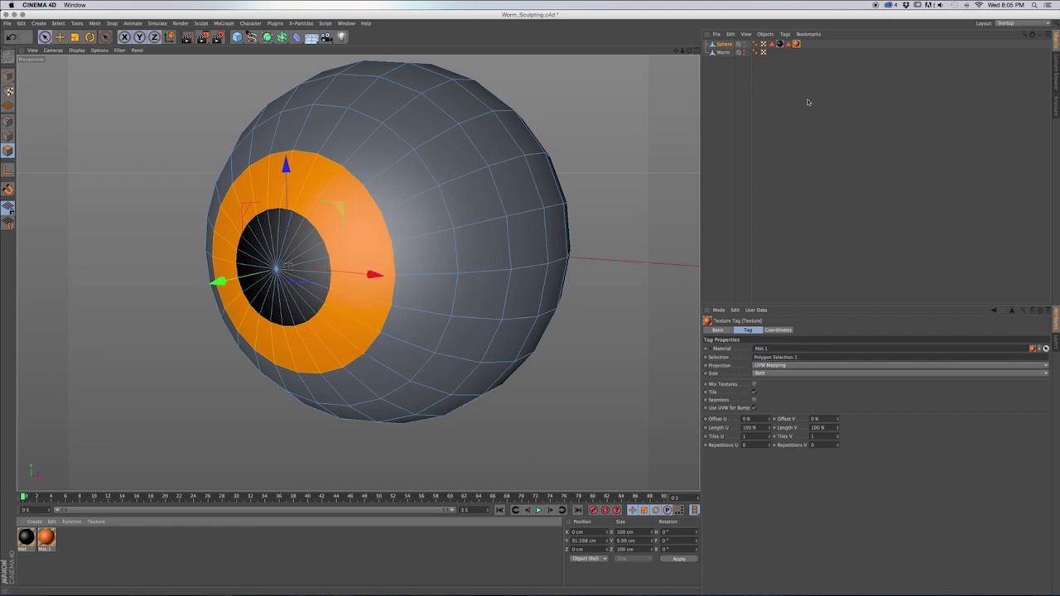
{"action": "left_click", "coordinate": [791, 76]}
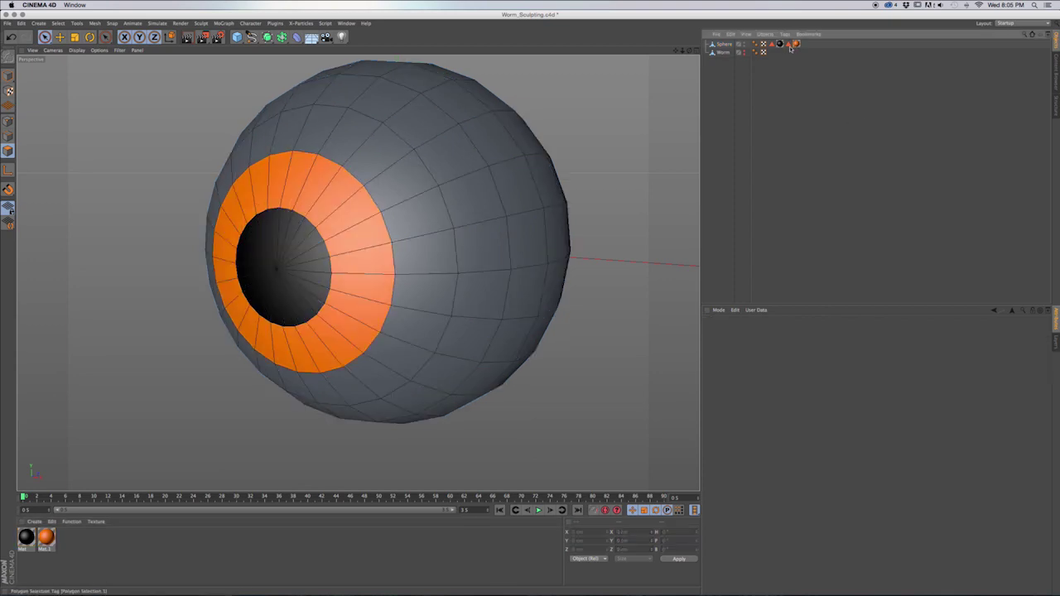
{"action": "left_click", "coordinate": [792, 45]}
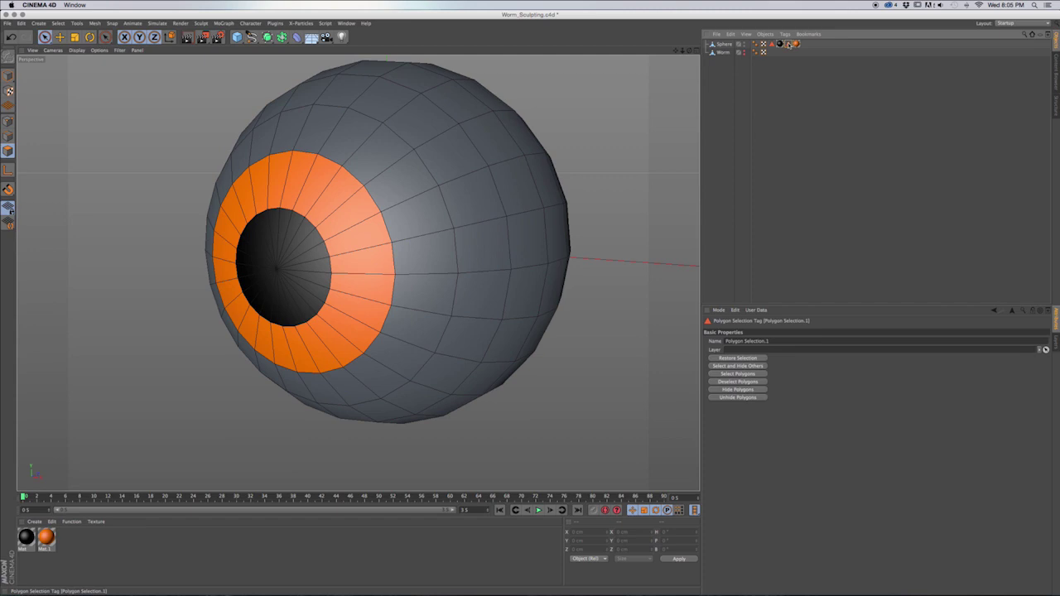
{"action": "left_click", "coordinate": [786, 82]}
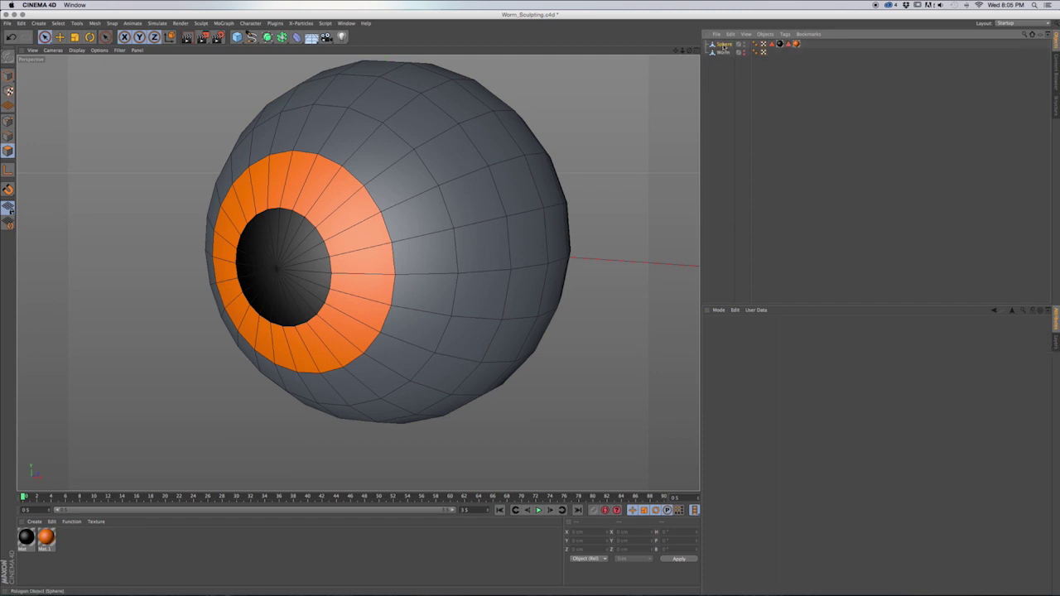
Select the sphere's polygons behind the iris with Rectangle Selection, with Only Select Visible Elements turned off.
{"action": "left_click", "coordinate": [724, 45]}
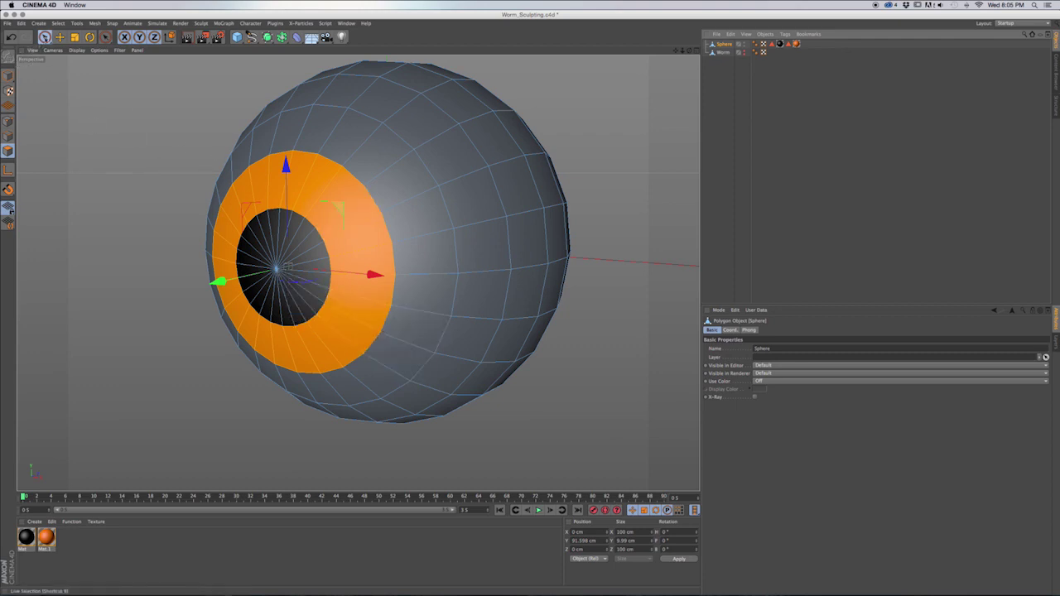
{"action": "left_click", "coordinate": [44, 36]}
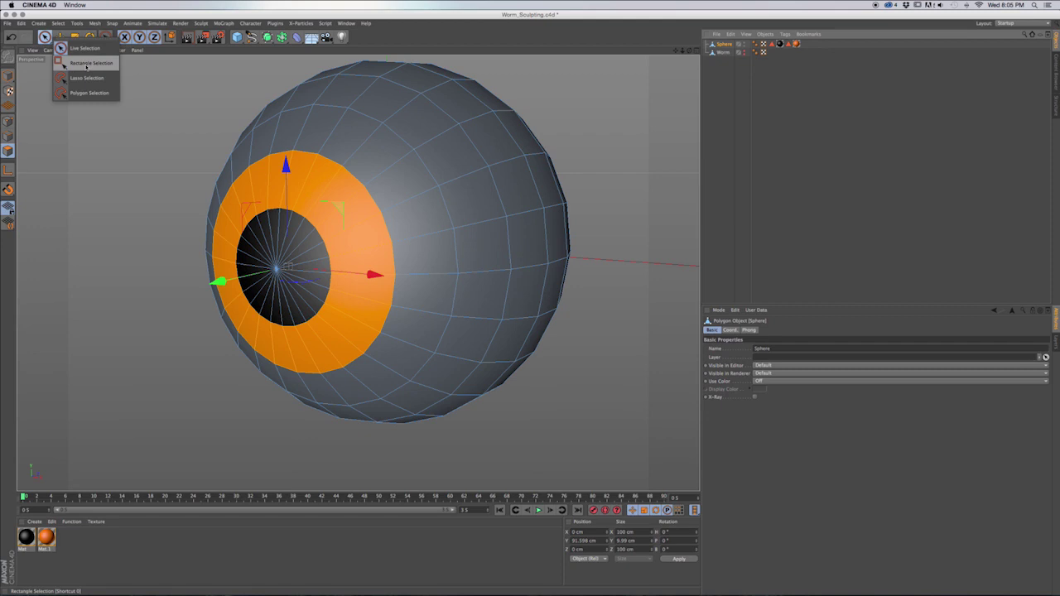
{"action": "left_click", "coordinate": [87, 63]}
{"action": "left_click_drag", "start_coordinate": [457, 228], "coordinate": [439, 233], "text": "alt"}
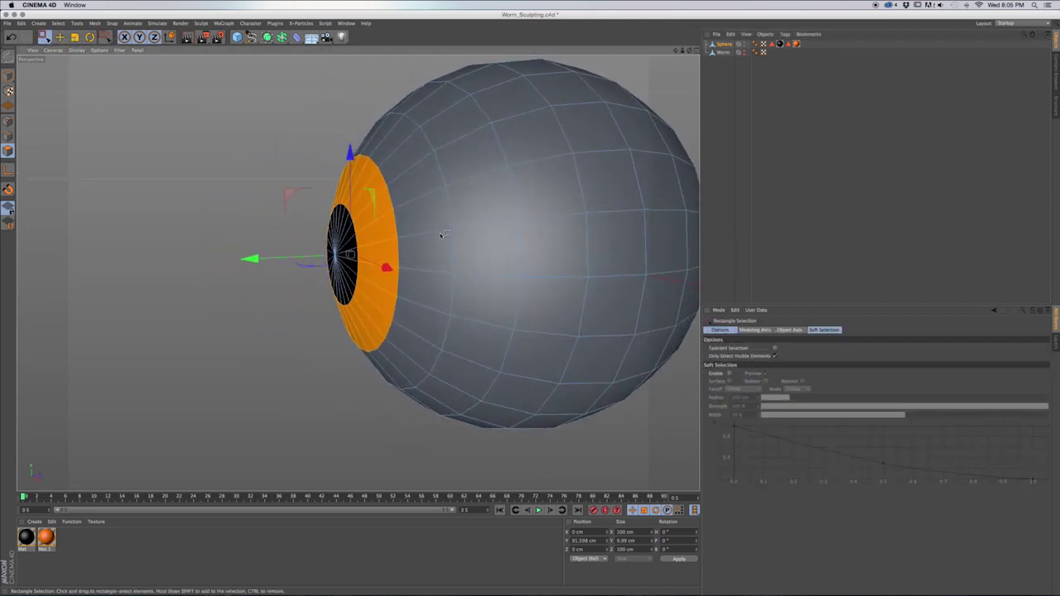
{"action": "left_click_drag", "start_coordinate": [541, 221], "coordinate": [365, 248], "text": "alt"}
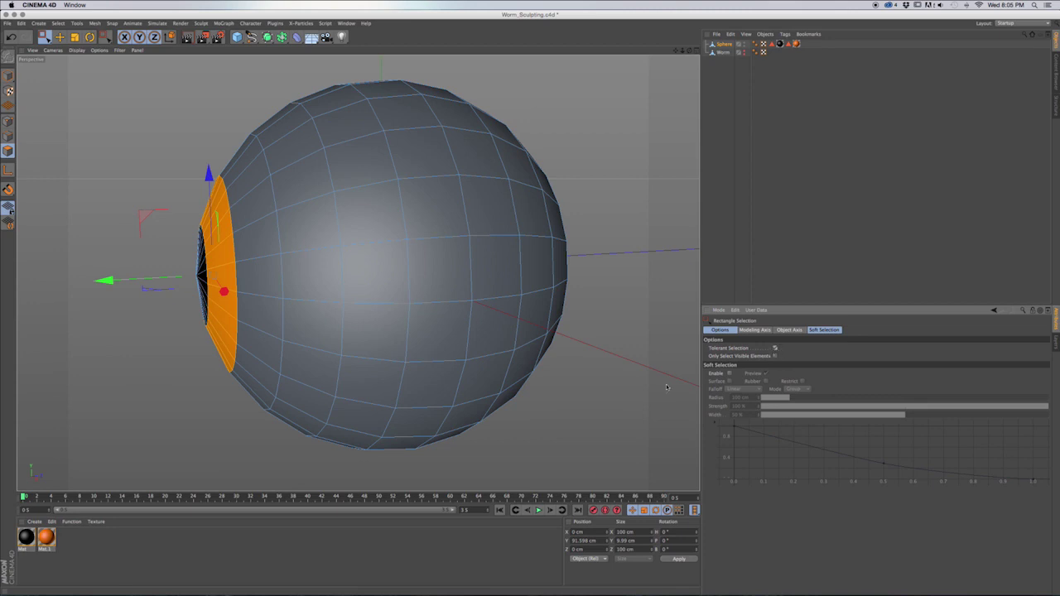
{"action": "left_click_drag", "start_coordinate": [619, 461], "coordinate": [252, 80]}
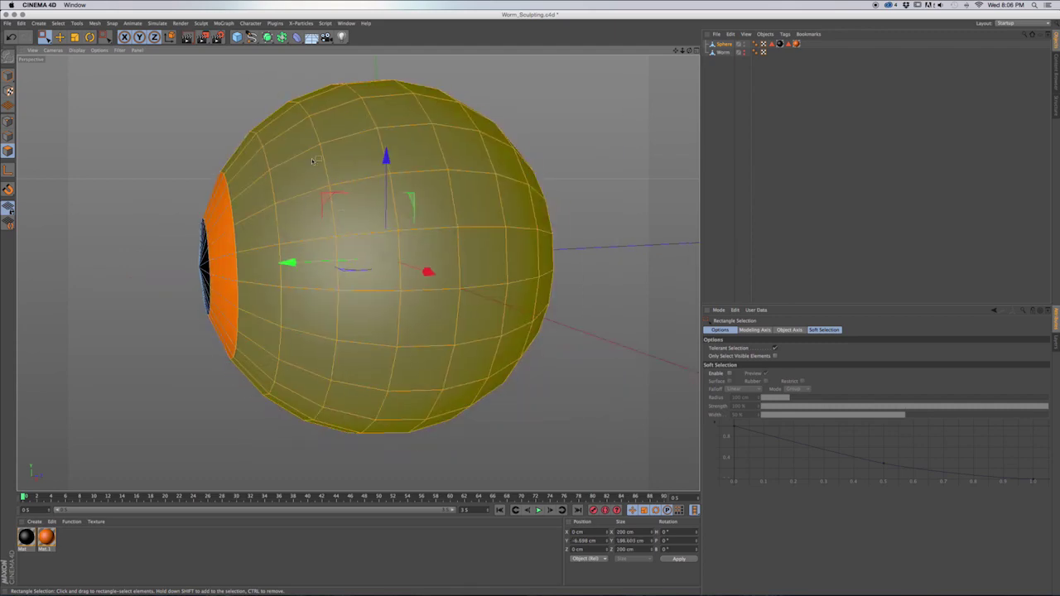
Add the missed polygons bordering the iris to the selection with Live Selection.
{"action": "left_click_drag", "start_coordinate": [329, 293], "coordinate": [547, 289], "text": "alt"}
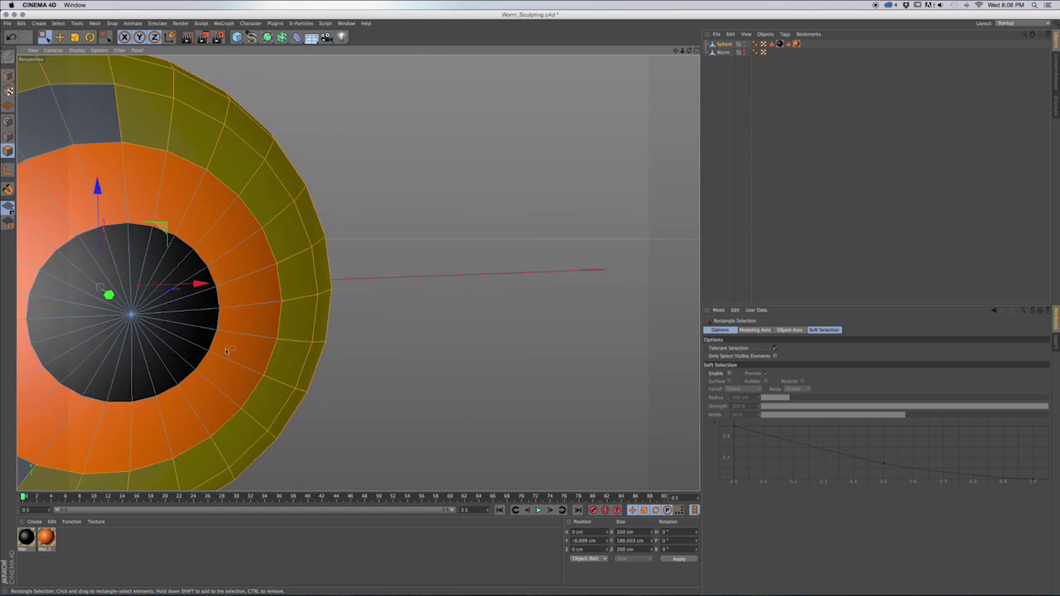
{"action": "left_click_drag", "start_coordinate": [228, 359], "coordinate": [412, 291], "text": "alt"}
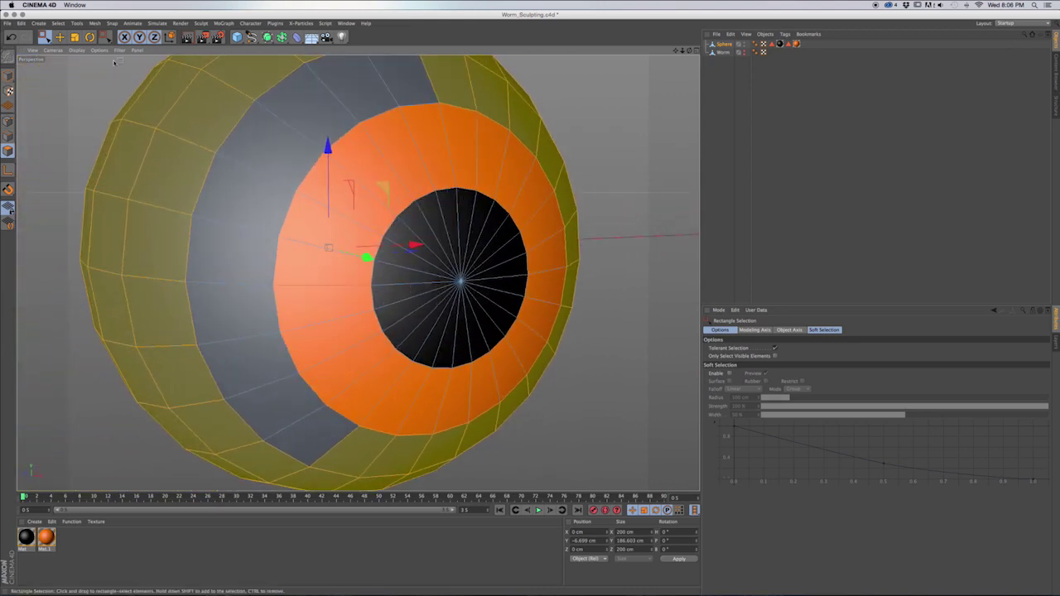
{"action": "left_click_drag", "start_coordinate": [45, 39], "coordinate": [72, 51]}
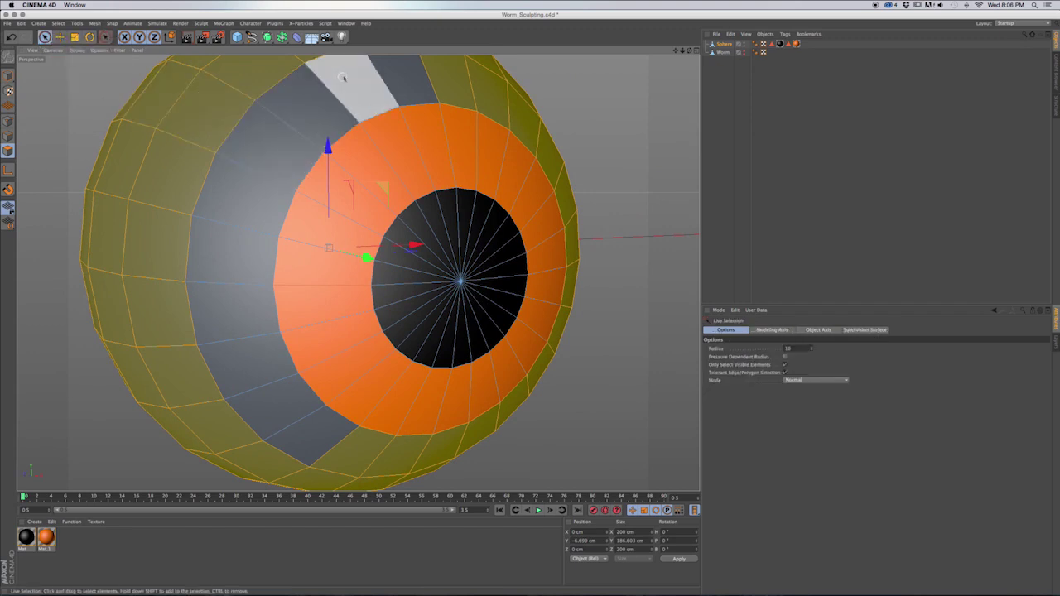
{"action": "mouse_move", "coordinate": [412, 76]}
{"action": "left_mouse_down"}
{"action": "mouse_move", "coordinate": [285, 125]}
{"action": "mouse_move", "coordinate": [207, 323]}
{"action": "mouse_move", "coordinate": [289, 431]}
{"action": "left_mouse_up"}
{"action": "scroll", "coordinate": [217, 298], "scroll_direction": "down", "scroll_amount": 5}
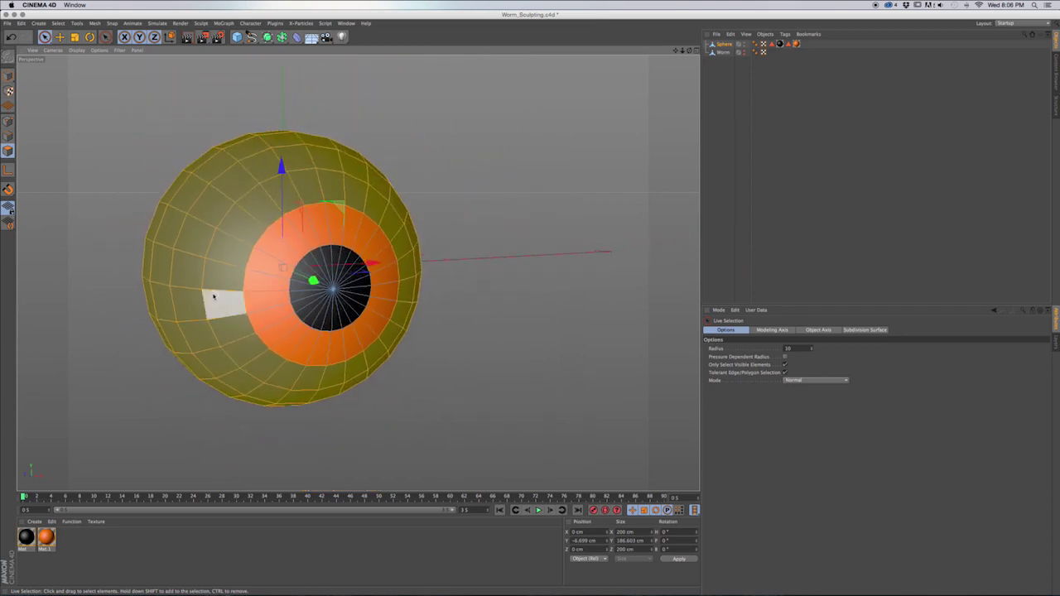
Check the eyeball selection from all sides and store it as a third polygon selection.
{"action": "left_click_drag", "start_coordinate": [189, 240], "coordinate": [378, 221], "text": "alt"}
{"action": "middle_click_drag", "start_coordinate": [182, 263], "coordinate": [264, 273], "text": "alt"}
{"action": "left_click_drag", "start_coordinate": [263, 273], "coordinate": [182, 373], "text": "alt"}
{"action": "left_click_drag", "start_coordinate": [397, 319], "coordinate": [96, 279], "text": "alt"}
{"action": "left_click_drag", "start_coordinate": [296, 260], "coordinate": [131, 231], "text": "alt"}
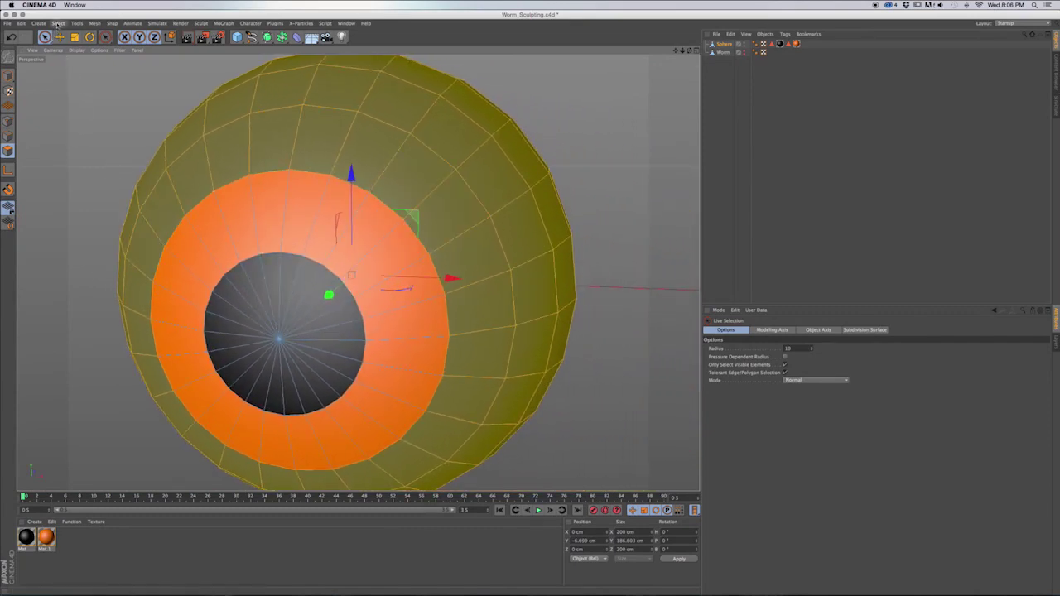
{"action": "left_click", "coordinate": [58, 23]}
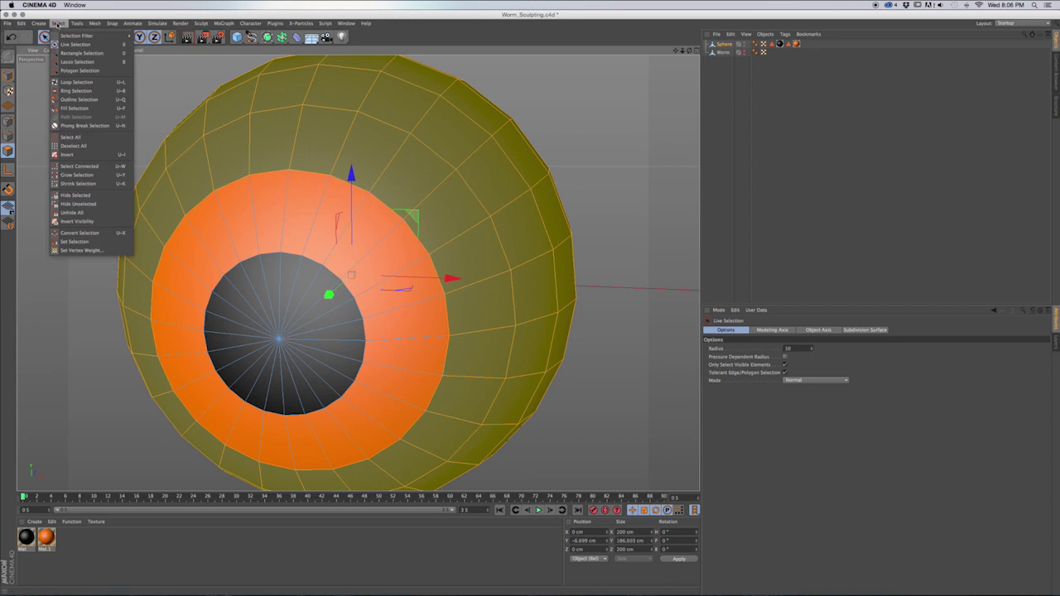
{"action": "left_click", "coordinate": [87, 241]}
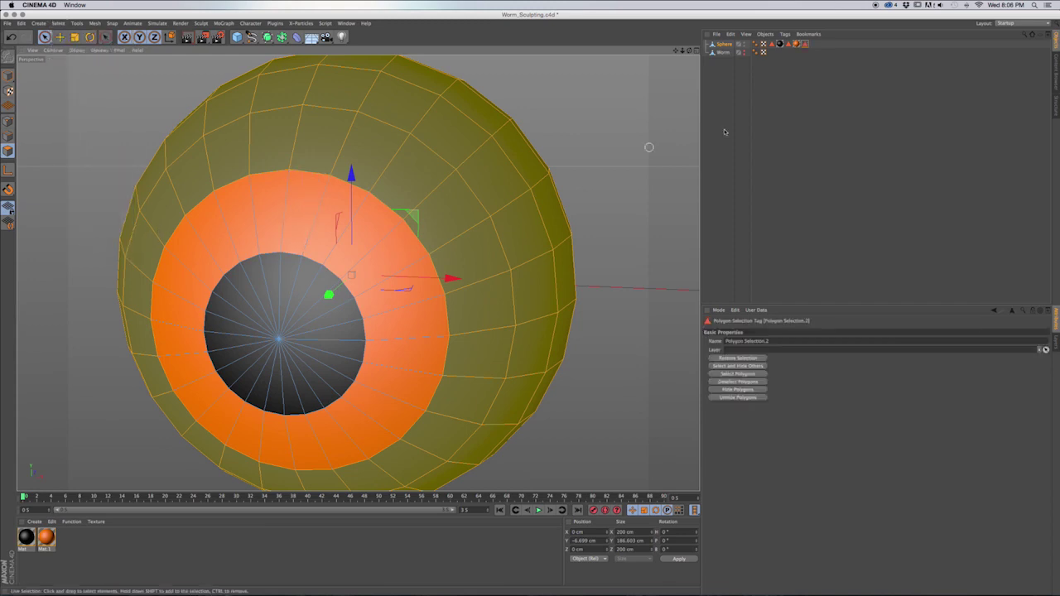
Create a new material with a white color and apply it to the selected eyeball polygons.
{"action": "double_click", "coordinate": [74, 543]}
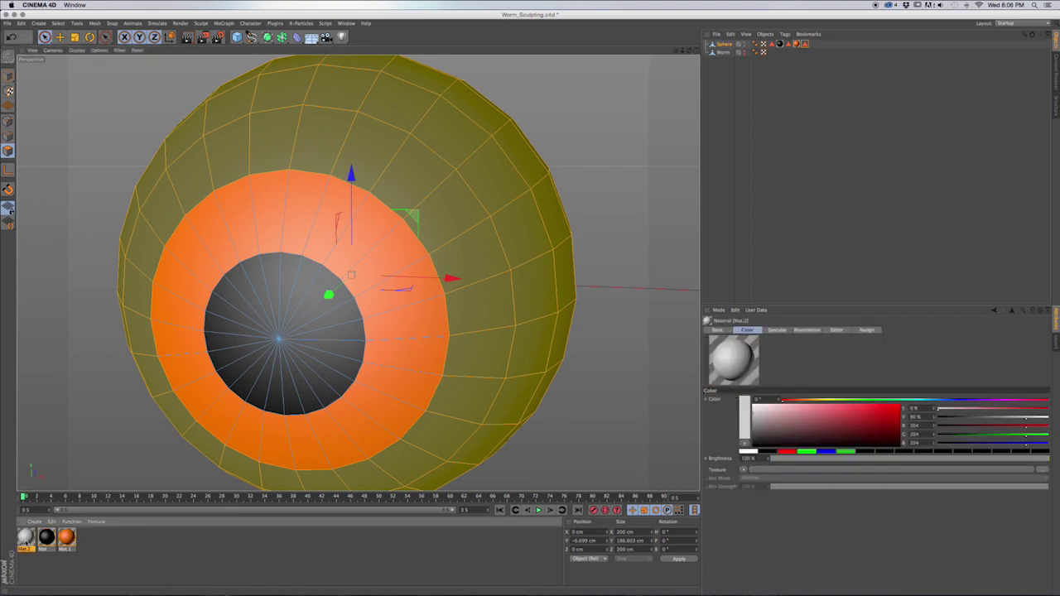
{"action": "double_click", "coordinate": [26, 542]}
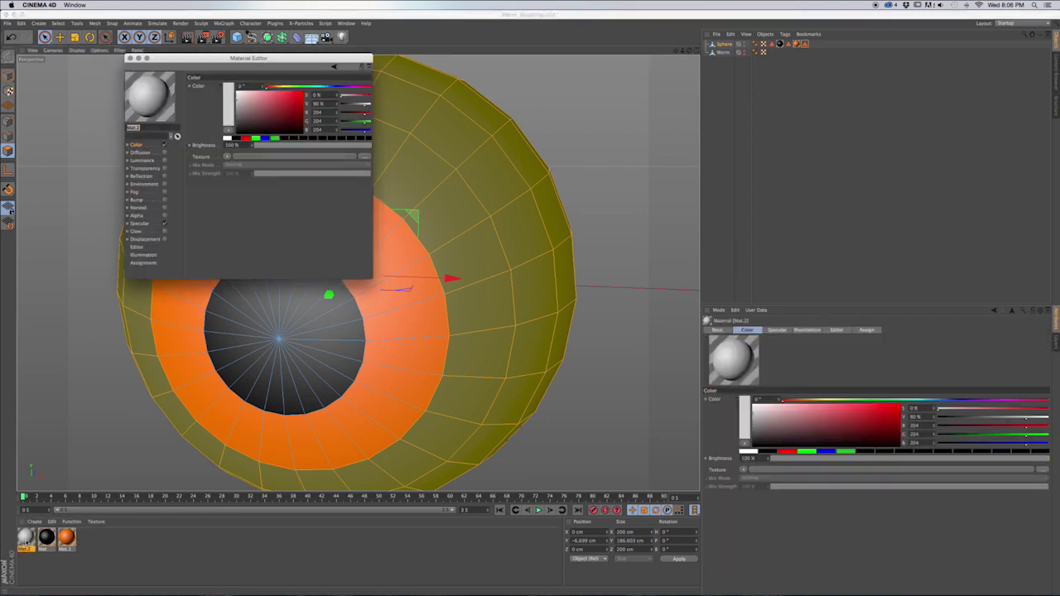
{"action": "left_click", "coordinate": [228, 140]}
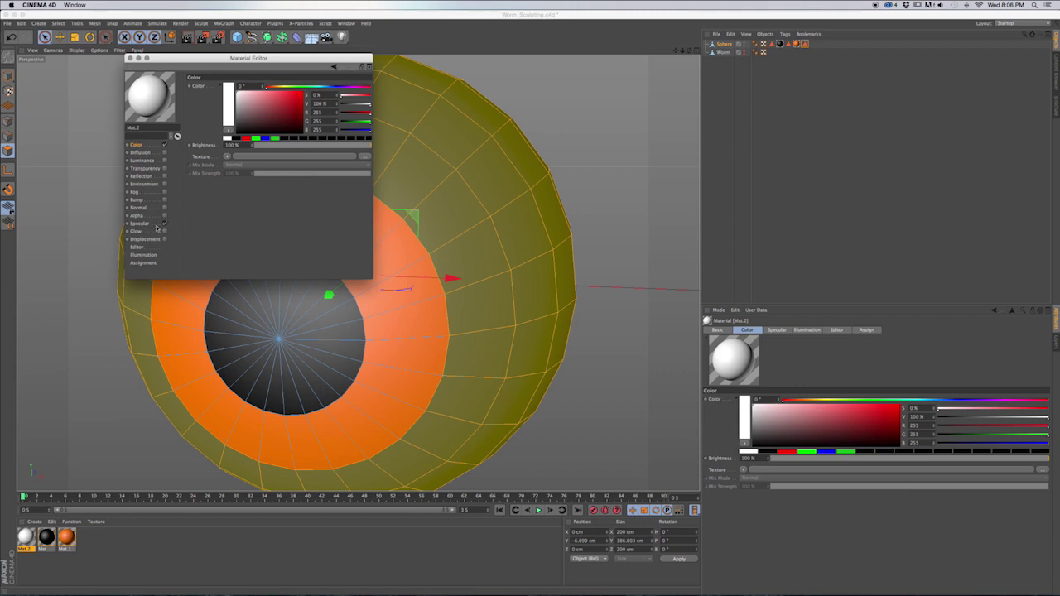
{"action": "left_click", "coordinate": [130, 59]}
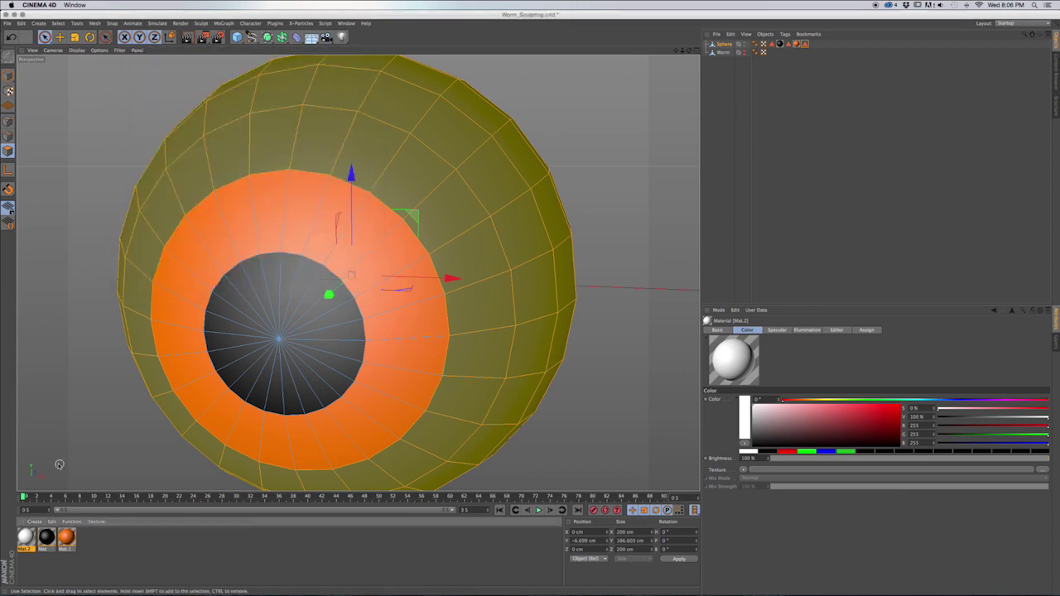
{"action": "left_click_drag", "start_coordinate": [25, 536], "coordinate": [495, 260]}
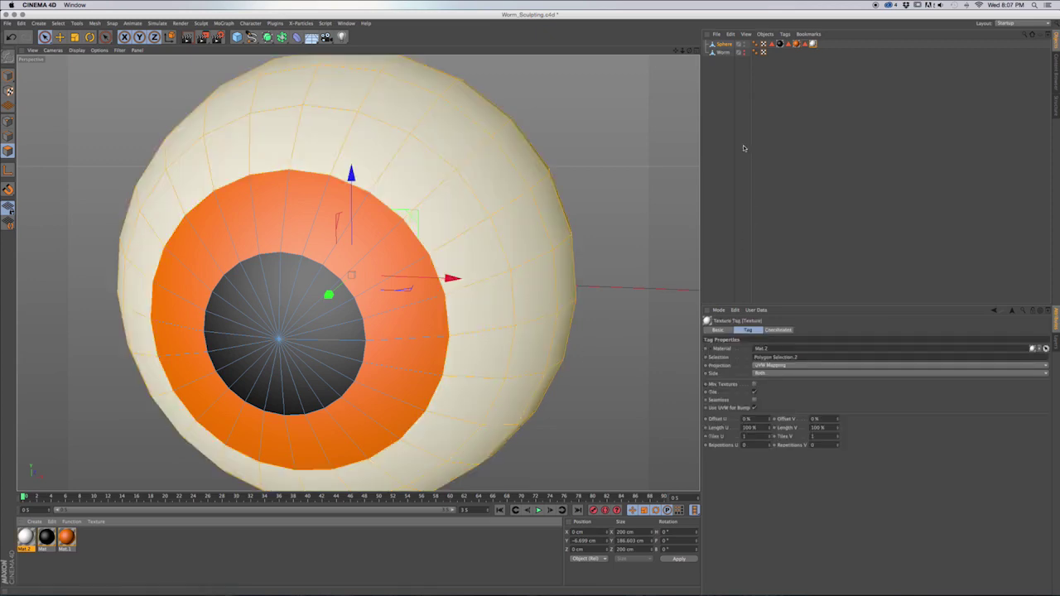
{"action": "left_click", "coordinate": [803, 95]}
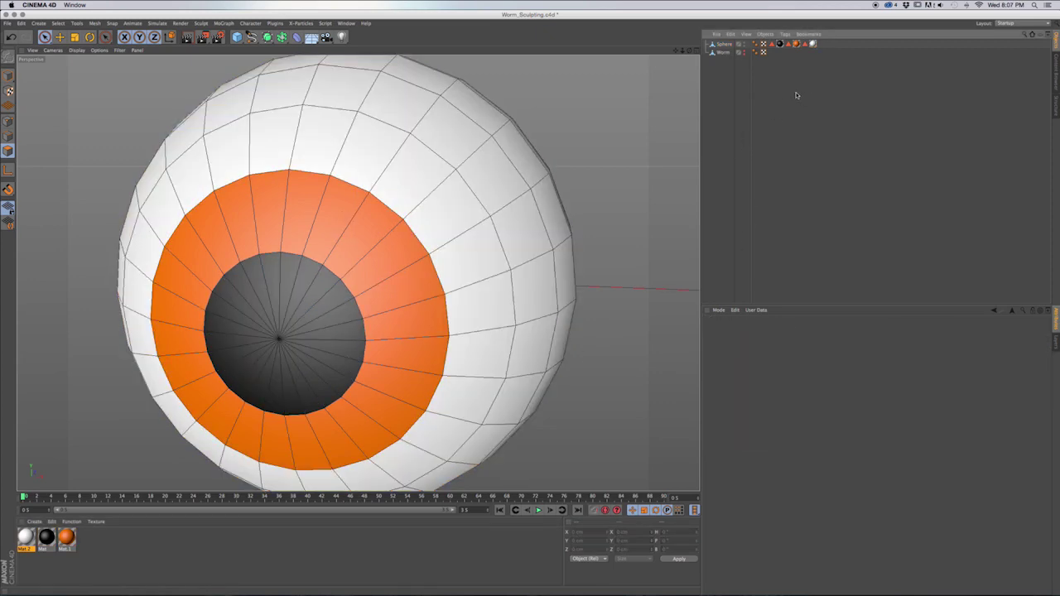
Switch to model mode with the eye sphere selected and make the worm visible in the viewport.
{"action": "left_click_drag", "start_coordinate": [9, 76], "coordinate": [35, 87]}
{"action": "left_click", "coordinate": [328, 236]}
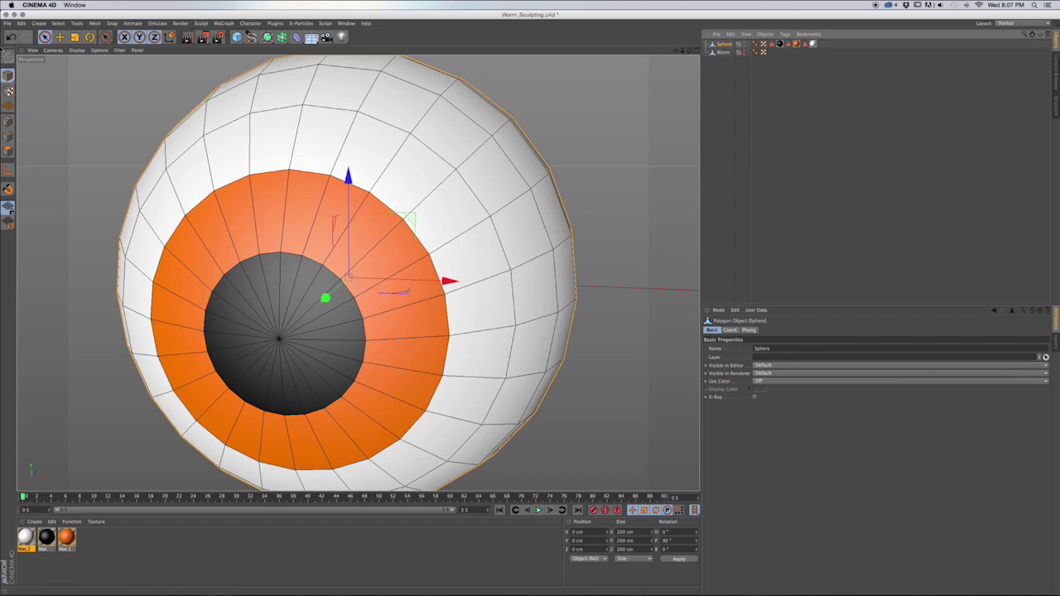
{"action": "left_click", "coordinate": [60, 37]}
{"action": "left_click", "coordinate": [742, 52]}
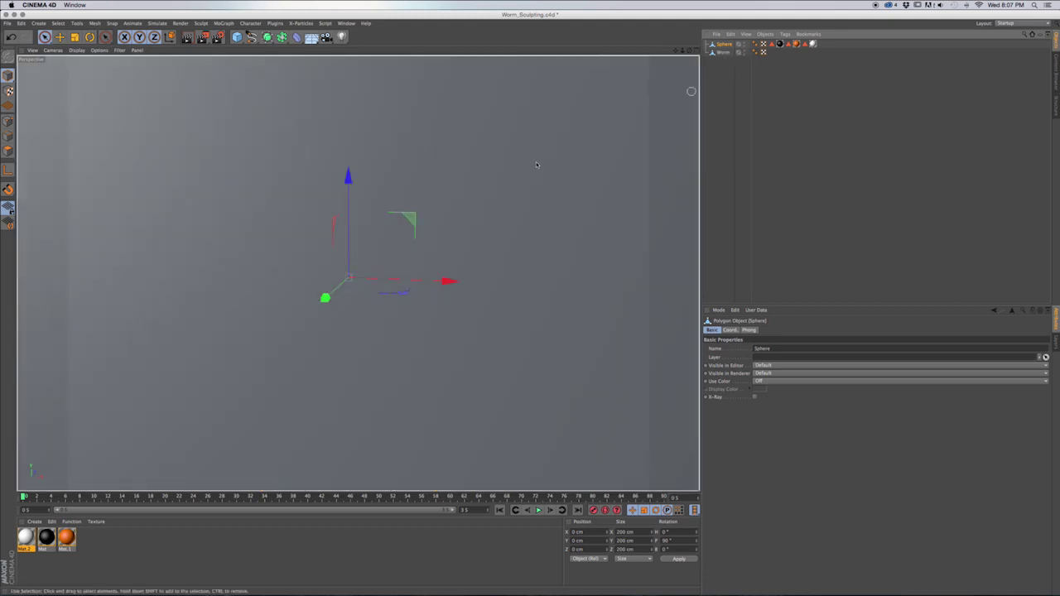
{"action": "scroll", "coordinate": [479, 181], "scroll_direction": "down", "scroll_amount": 10}
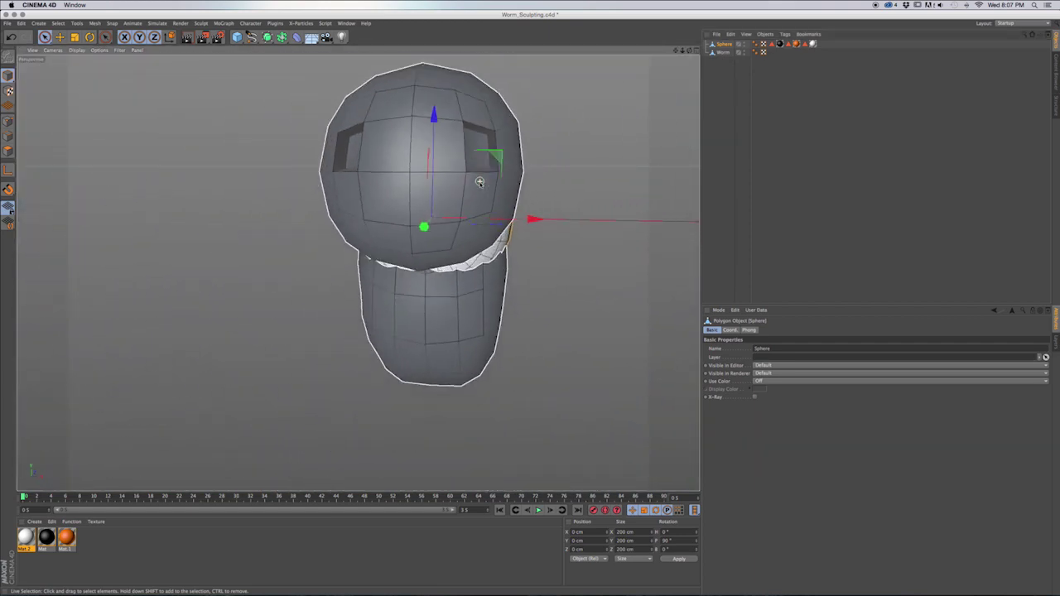
{"action": "scroll", "coordinate": [479, 182], "scroll_direction": "down", "scroll_amount": 2}
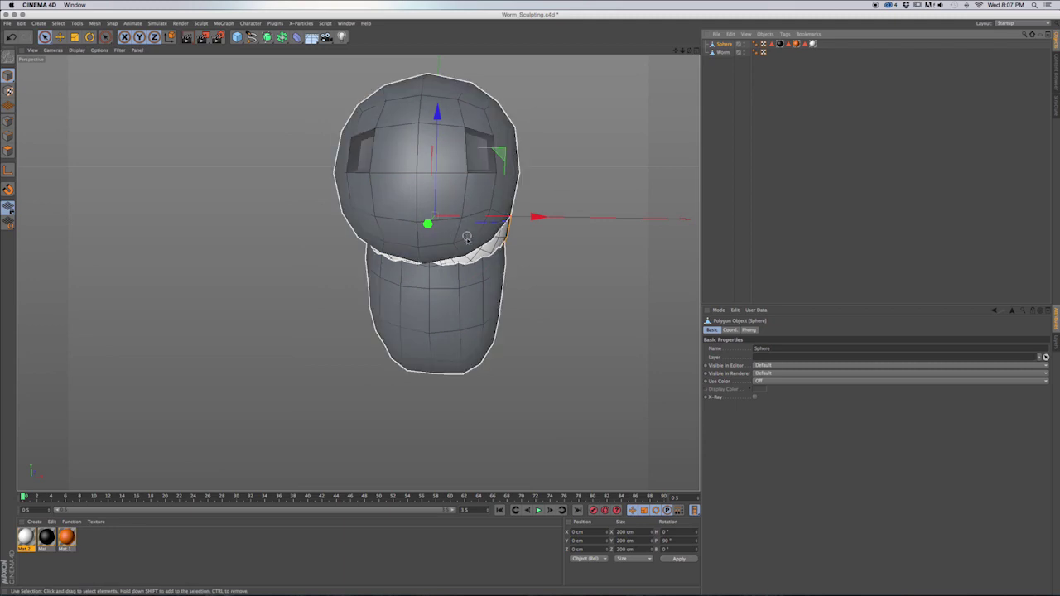
Move the eye out in front of the worm's head and scale it down uniformly to about 48 cm.
{"action": "key", "text": "e"}
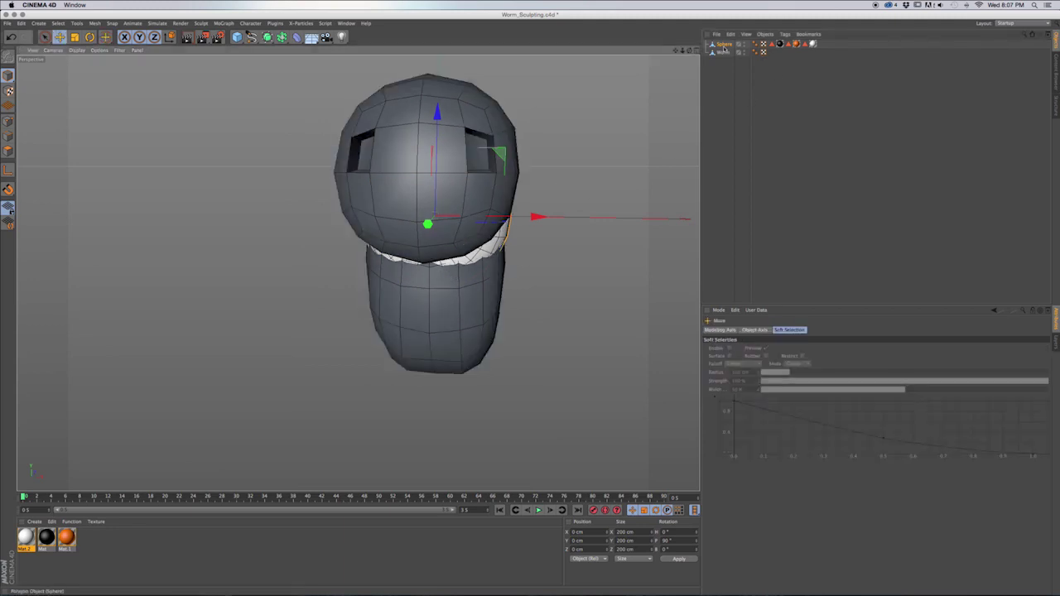
{"action": "left_click", "coordinate": [724, 46]}
{"action": "left_click_drag", "start_coordinate": [524, 204], "coordinate": [267, 250], "text": "alt"}
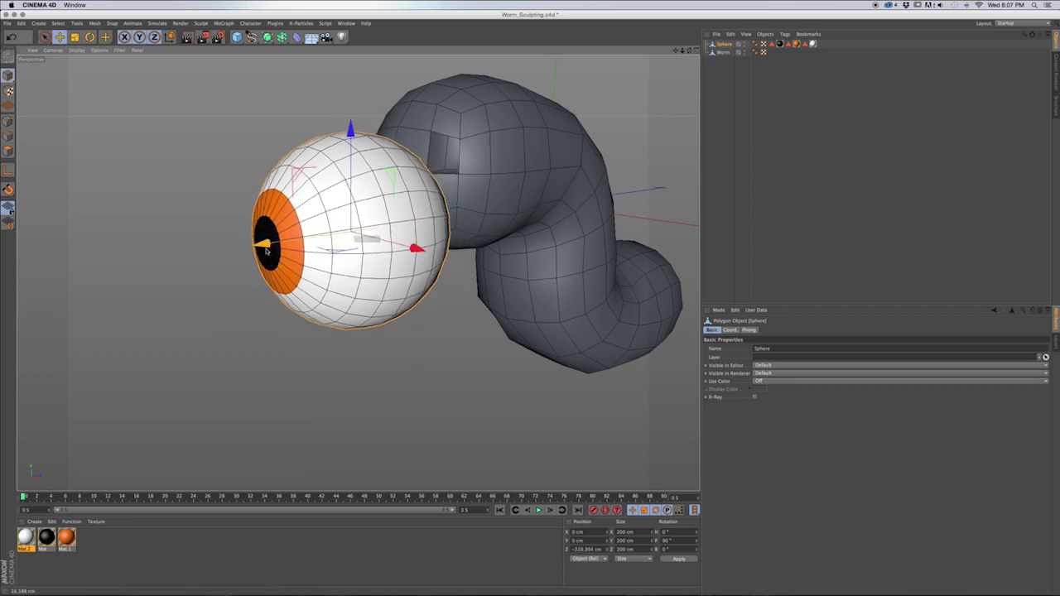
{"action": "key", "text": "t"}
{"action": "left_click_drag", "start_coordinate": [358, 252], "coordinate": [305, 282]}
Raise the eye and move it back against the worm's face, at about Y 78 cm and Z -253 cm.
{"action": "key", "text": "e"}
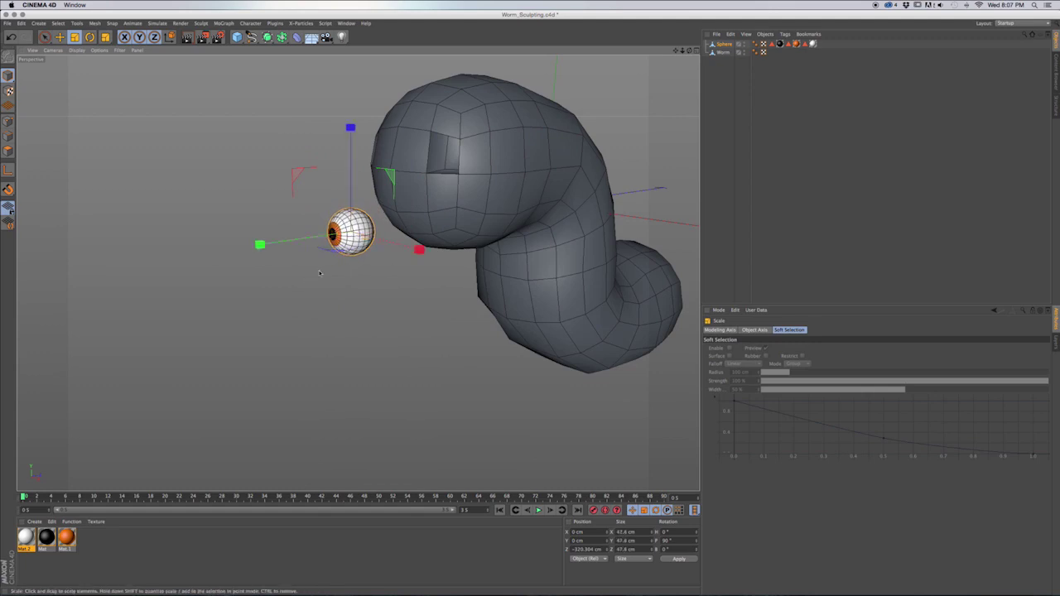
{"action": "left_click_drag", "start_coordinate": [350, 108], "coordinate": [350, 50]}
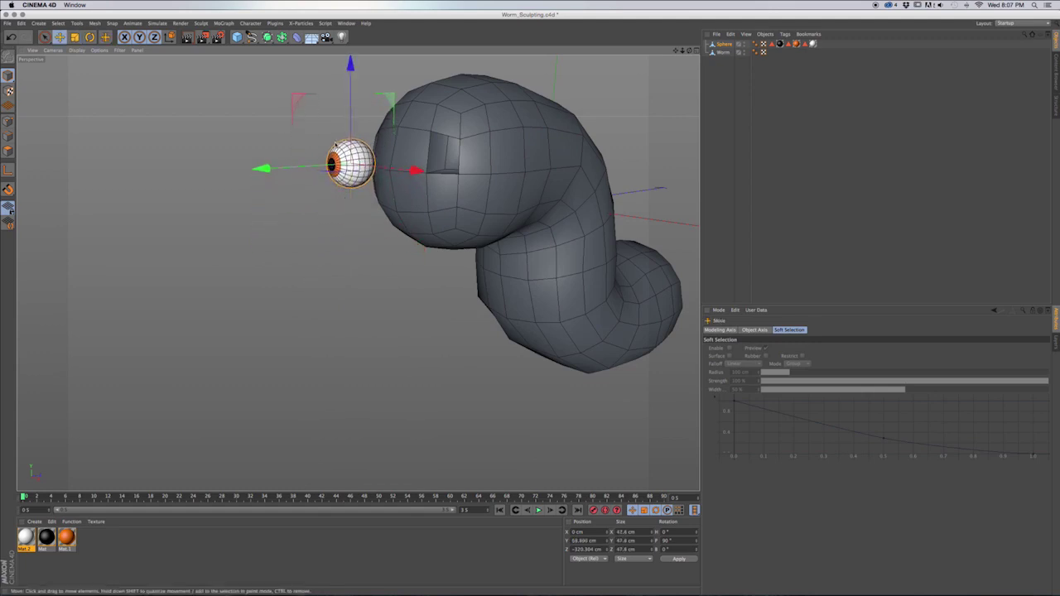
{"action": "left_click_drag", "start_coordinate": [279, 174], "coordinate": [470, 170]}
{"action": "left_click_drag", "start_coordinate": [408, 64], "coordinate": [408, 56]}
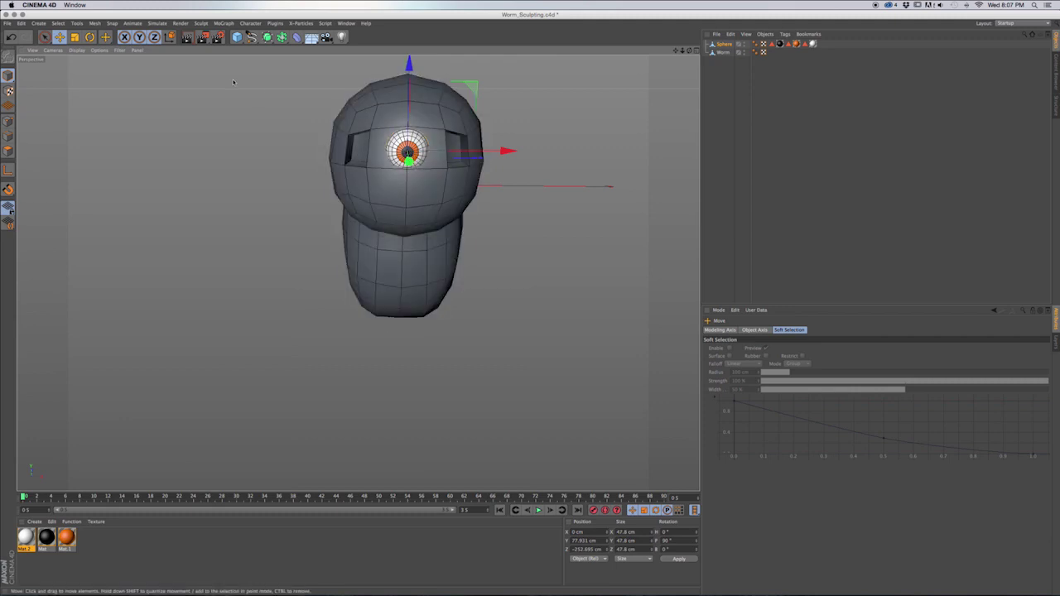
Add a Subdivision Surface object, make the eye sphere its child, and select the Subdivision Surface.
{"action": "left_click", "coordinate": [266, 37]}
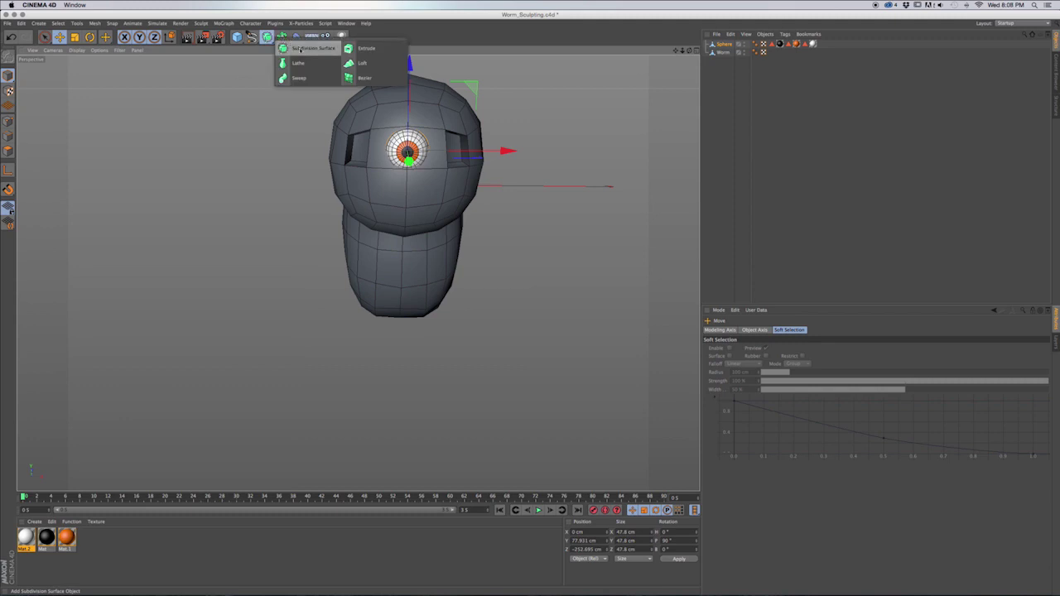
{"action": "left_click", "coordinate": [300, 49]}
{"action": "left_click_drag", "start_coordinate": [725, 54], "coordinate": [730, 43]}
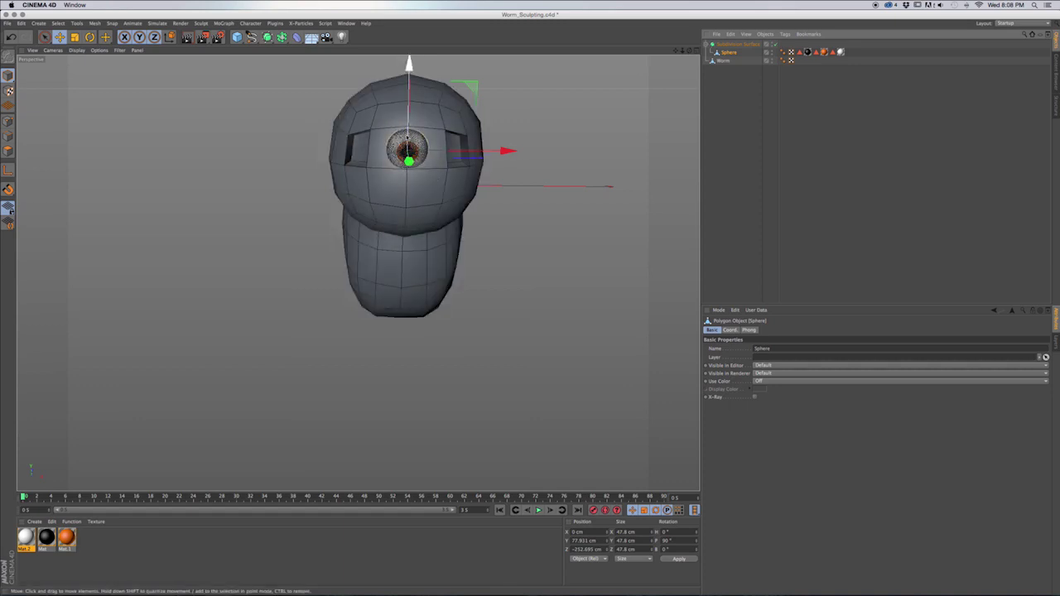
{"action": "left_click", "coordinate": [732, 45]}
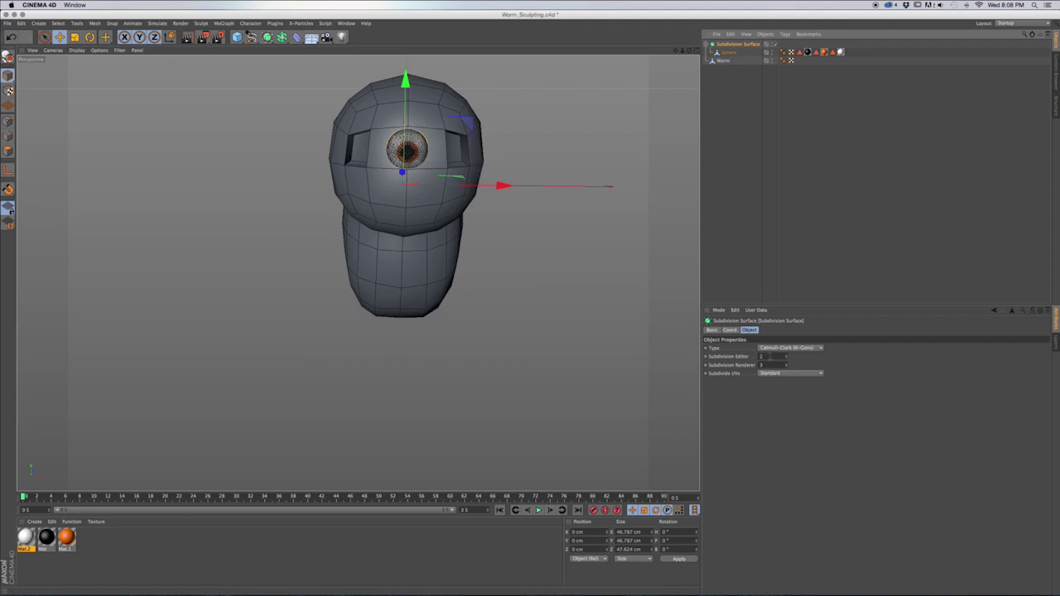
Add a Symmetry object and make the eye's Subdivision Surface its child.
{"action": "left_click_drag", "start_coordinate": [365, 225], "coordinate": [355, 283], "text": "alt"}
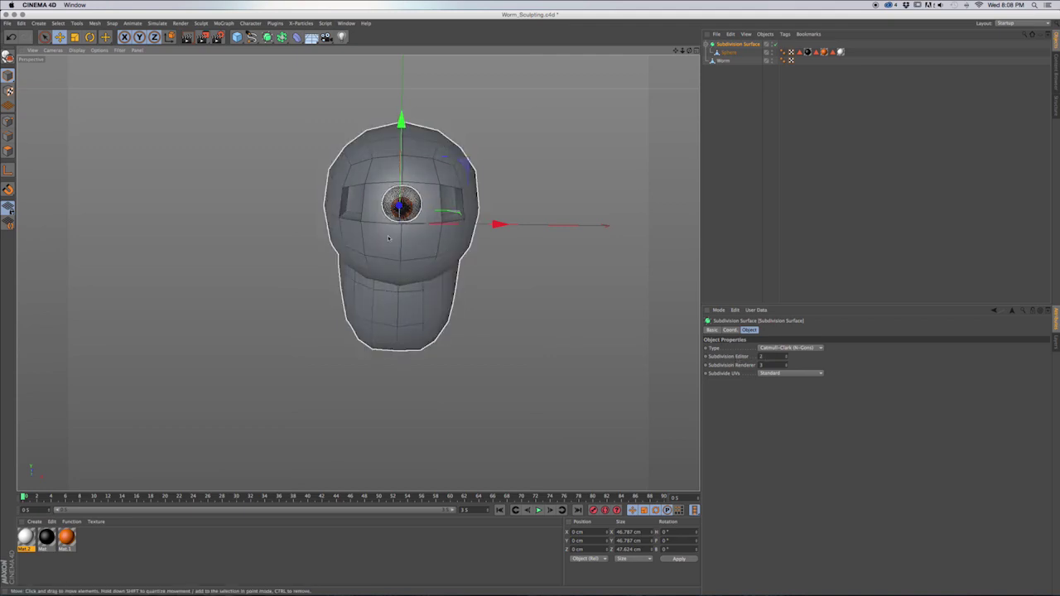
{"action": "scroll", "coordinate": [421, 203], "scroll_direction": "up", "scroll_amount": 2}
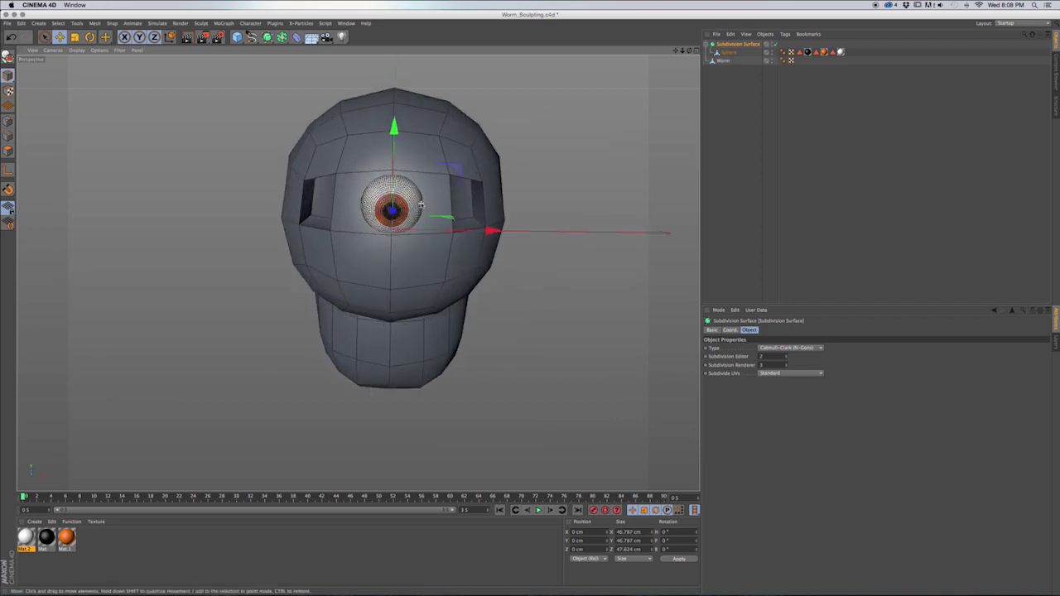
{"action": "scroll", "coordinate": [414, 207], "scroll_direction": "up", "scroll_amount": 3}
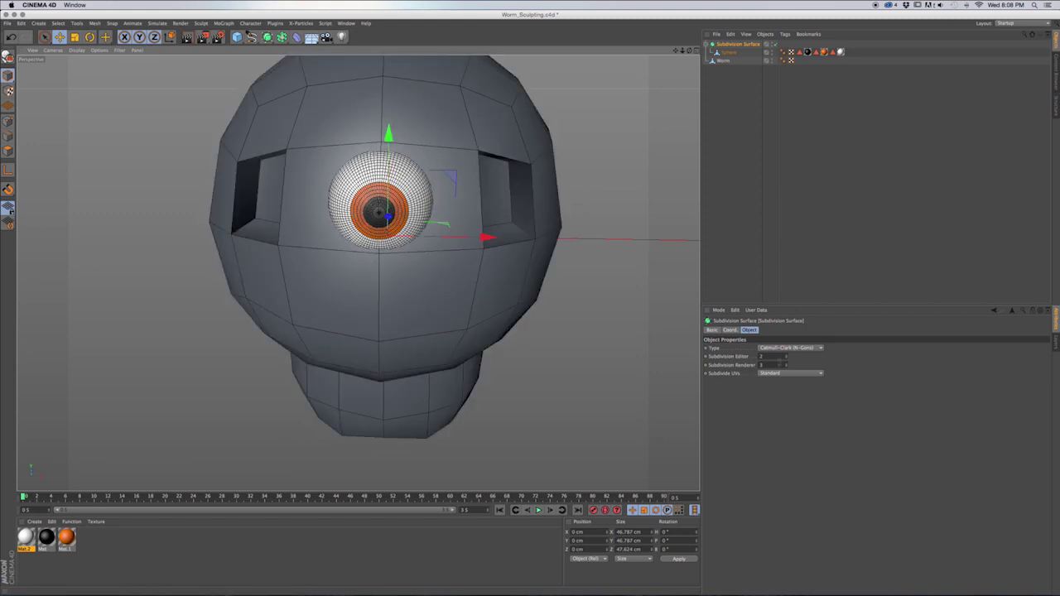
{"action": "left_click", "coordinate": [733, 367]}
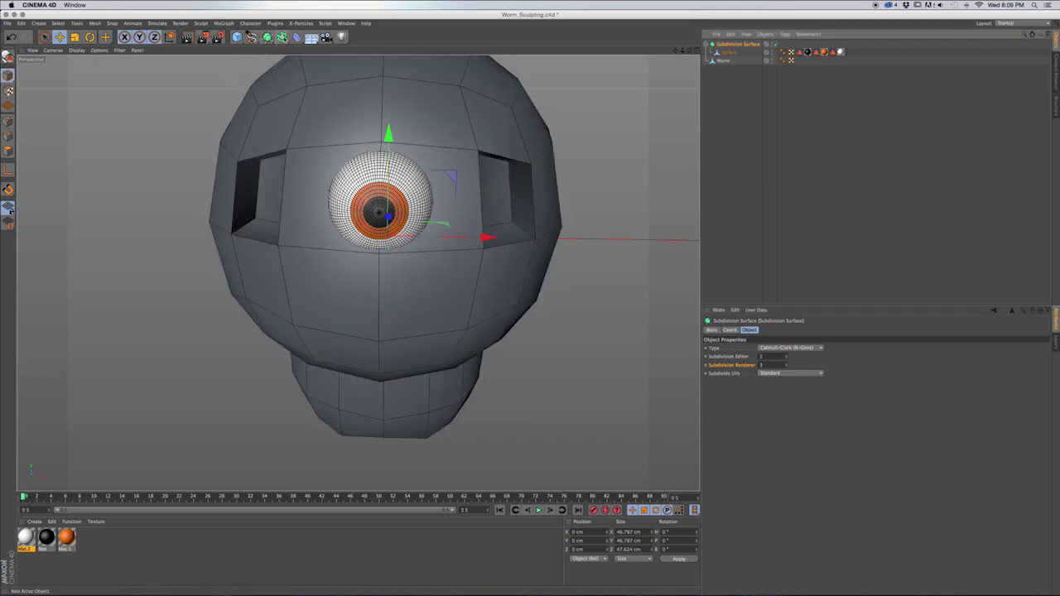
{"action": "left_click", "coordinate": [282, 36]}
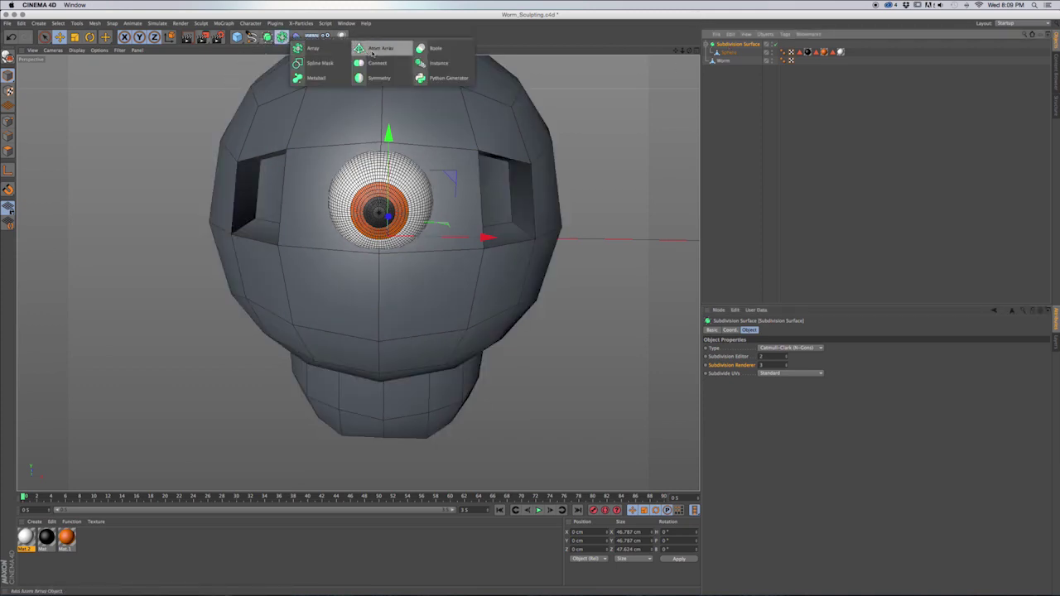
{"action": "left_click", "coordinate": [379, 78]}
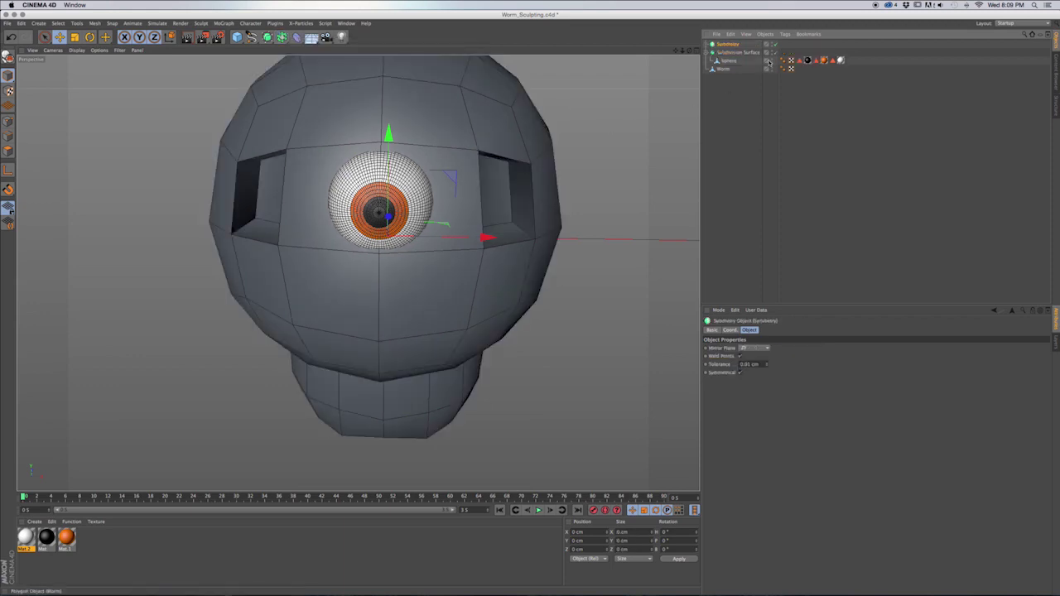
{"action": "left_click", "coordinate": [728, 53]}
{"action": "left_click_drag", "start_coordinate": [728, 53], "coordinate": [726, 45]}
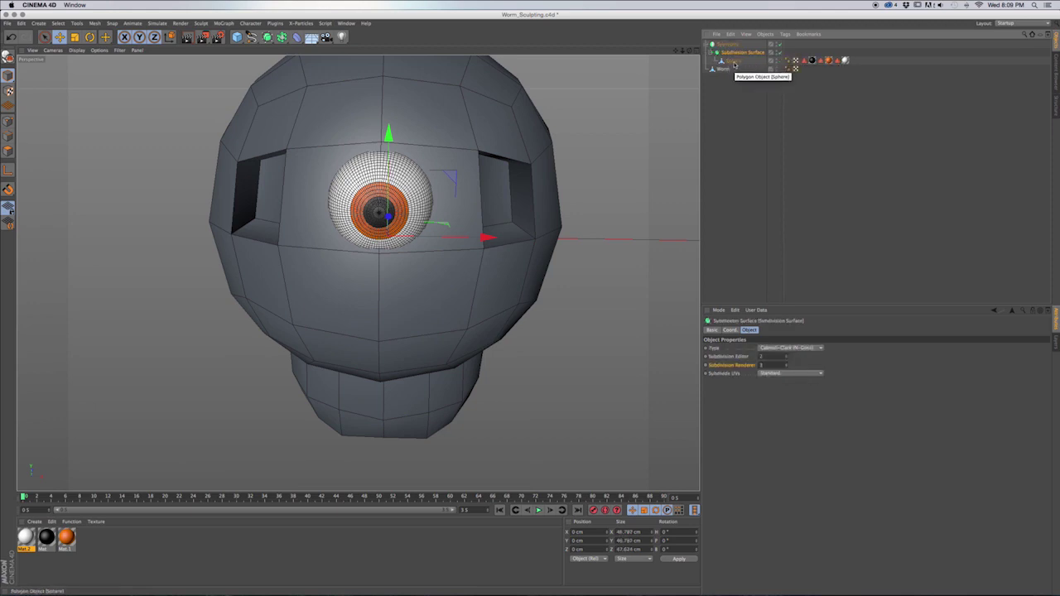
Move the eye sphere sideways and back into the worm's eye socket, at about X 51 cm and Z -237 cm.
{"action": "left_click", "coordinate": [734, 63]}
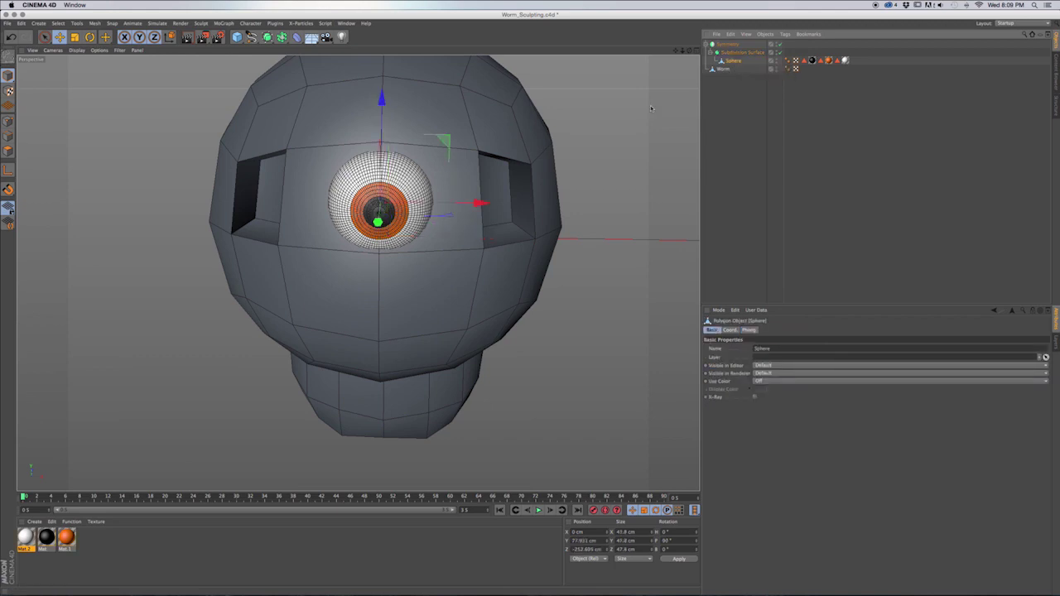
{"action": "left_click_drag", "start_coordinate": [481, 203], "coordinate": [599, 205]}
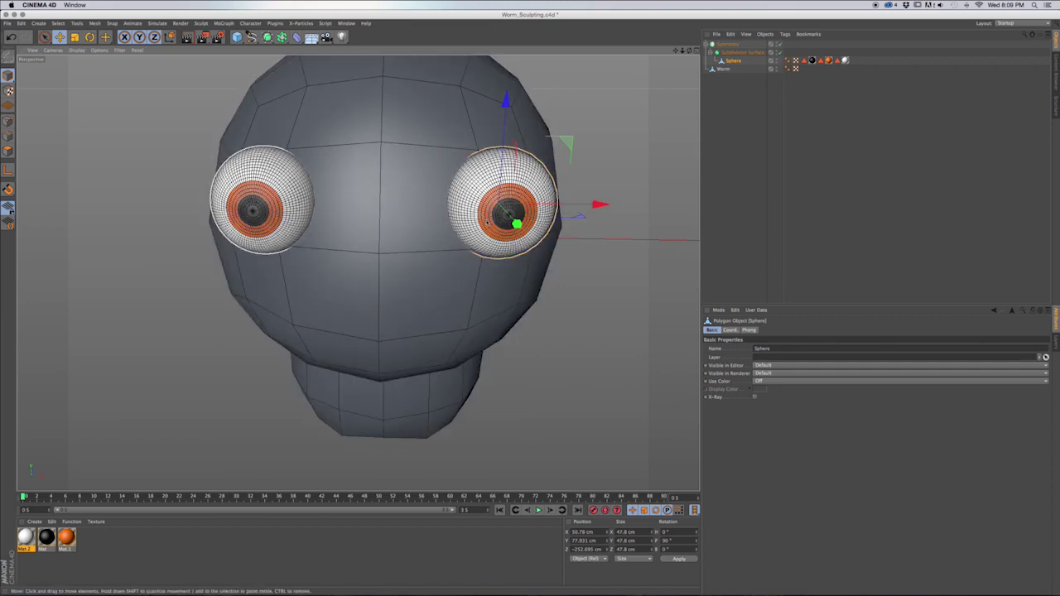
{"action": "left_click_drag", "start_coordinate": [460, 205], "coordinate": [447, 224], "text": "alt"}
{"action": "left_click", "coordinate": [734, 64]}
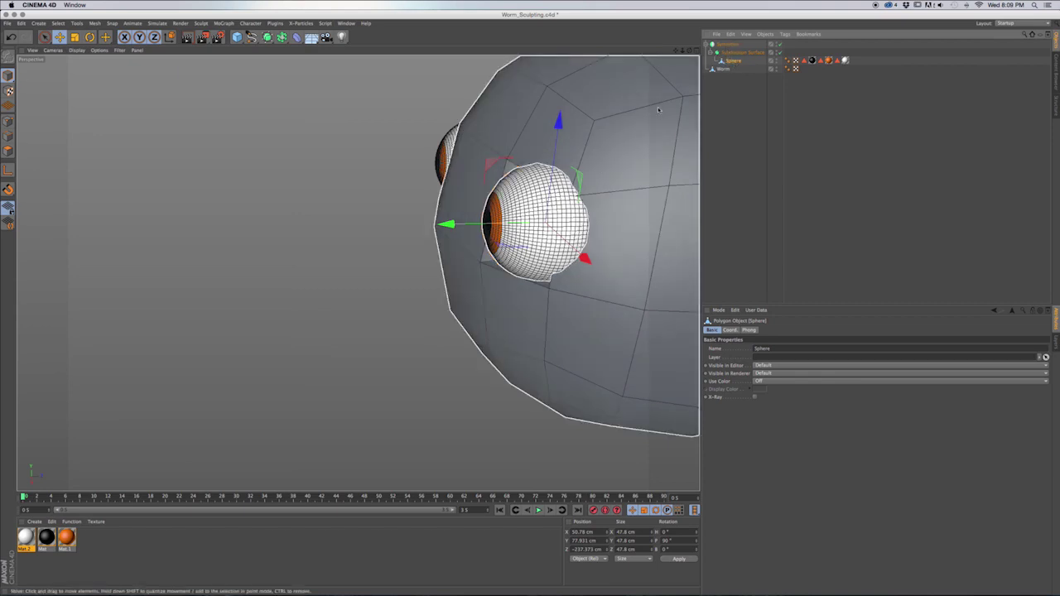
Scale the eye sphere down uniformly to about 37 cm so it fits inside the socket, and save the scene.
{"action": "left_click", "coordinate": [726, 53]}
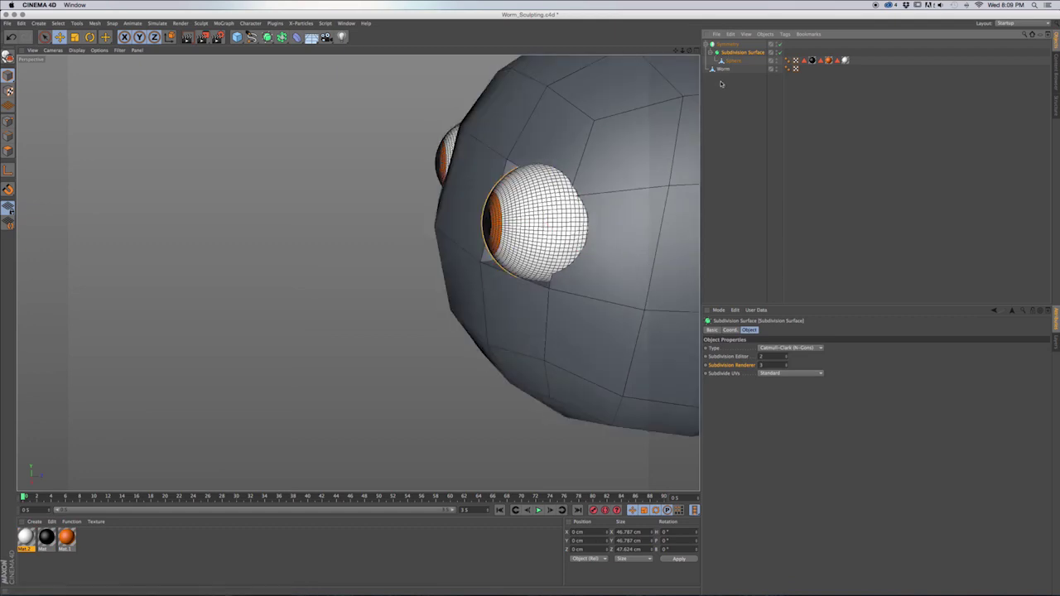
{"action": "left_click", "coordinate": [540, 247]}
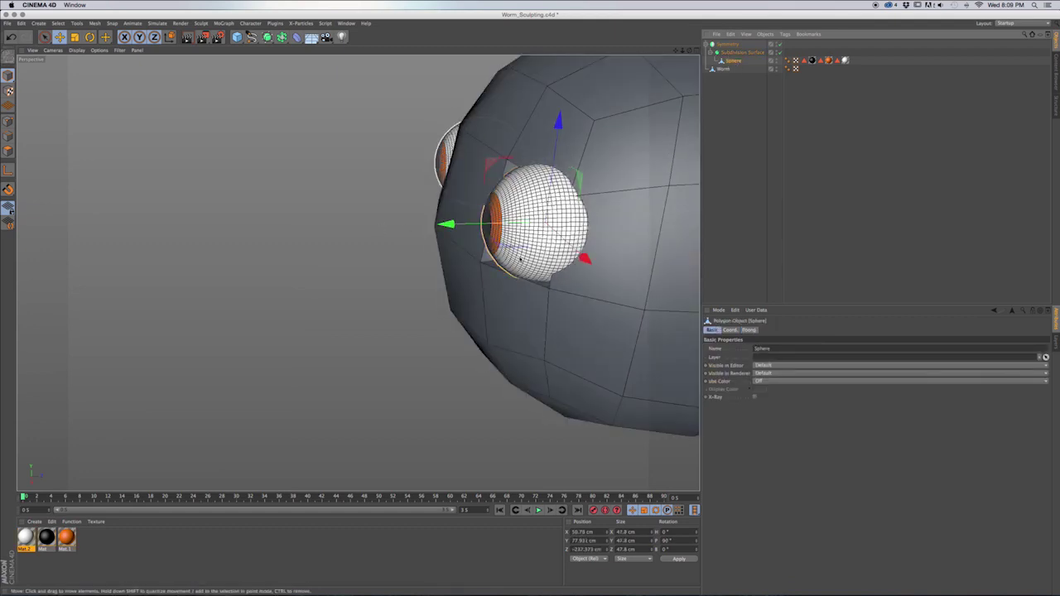
{"action": "left_click_drag", "start_coordinate": [523, 259], "coordinate": [582, 221], "text": "alt"}
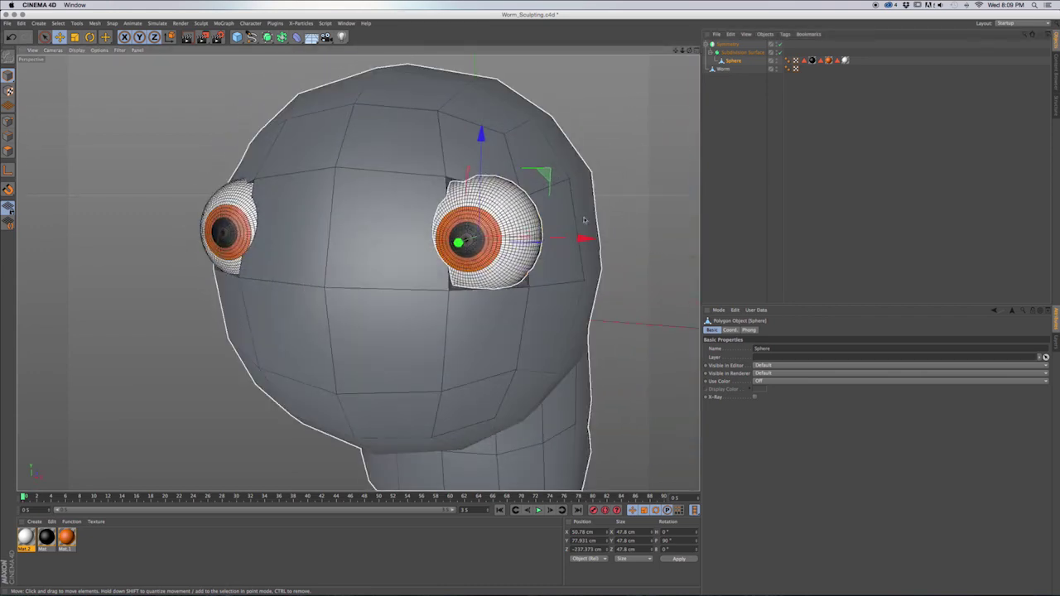
{"action": "key", "text": "t"}
{"action": "left_click_drag", "start_coordinate": [603, 190], "coordinate": [564, 217]}
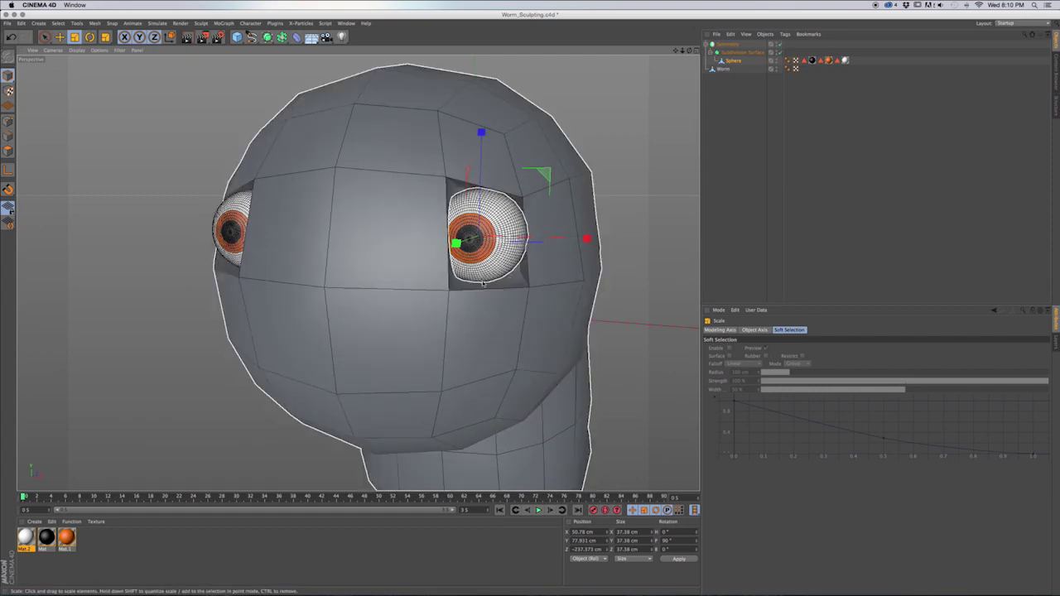
{"action": "left_click_drag", "start_coordinate": [517, 242], "coordinate": [452, 277], "text": "alt"}
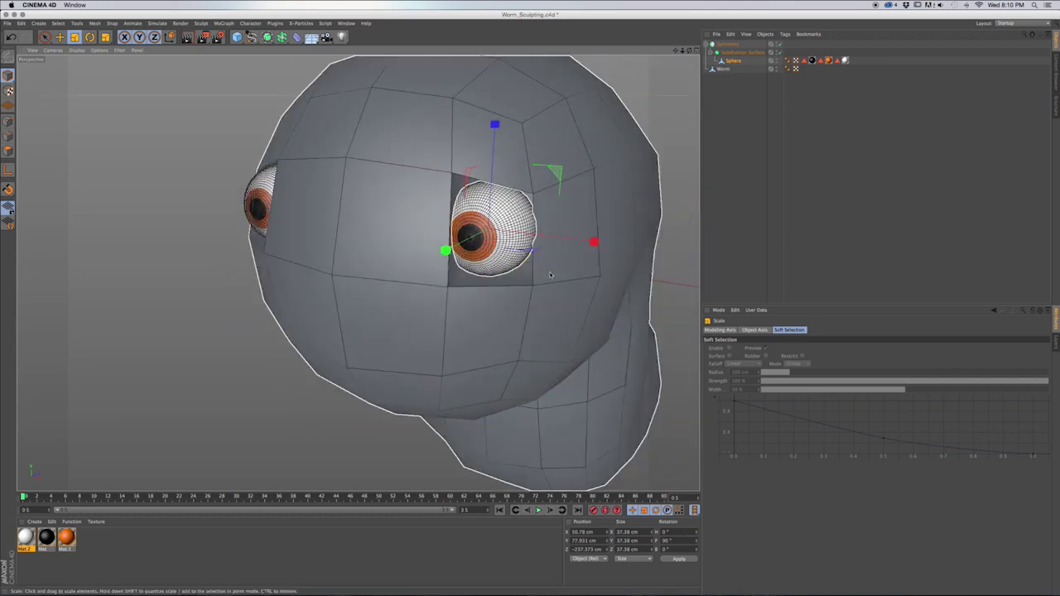
{"action": "left_click_drag", "start_coordinate": [499, 270], "coordinate": [539, 257], "text": "alt"}
{"action": "key", "text": "super+s"}
Deselect everything and examine from several angles how both eyes sit in the worm's head.
{"action": "scroll", "coordinate": [465, 254], "scroll_direction": "down", "scroll_amount": 6}
{"action": "left_click", "coordinate": [442, 266]}
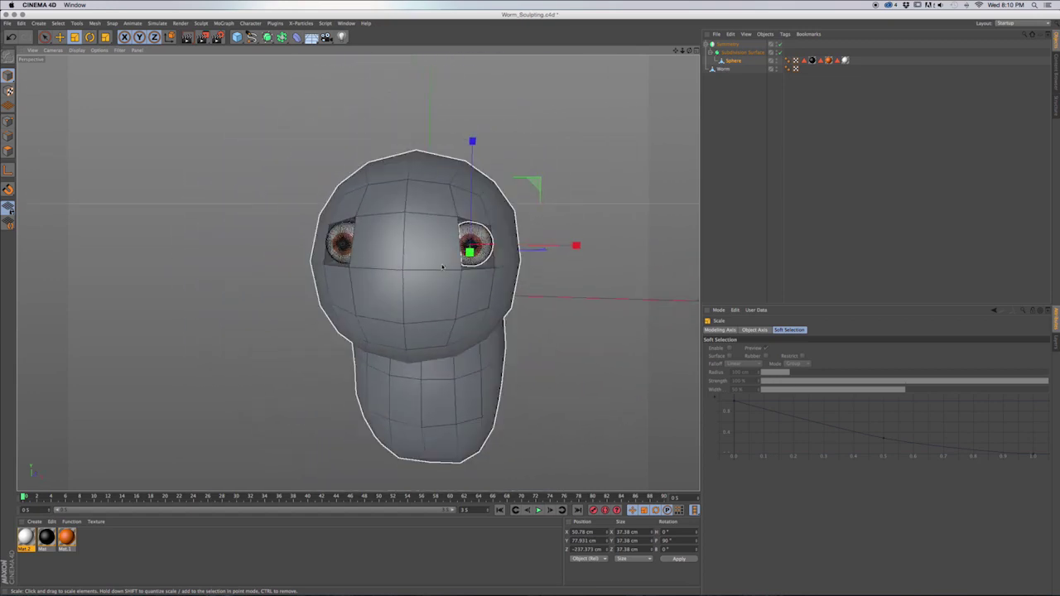
{"action": "mouse_move", "coordinate": [443, 283]}
{"action": "left_mouse_down", "text": "alt"}
{"action": "mouse_move", "coordinate": [476, 280]}
{"action": "mouse_move", "coordinate": [430, 287]}
{"action": "left_mouse_up", "text": "alt"}
{"action": "left_click", "coordinate": [772, 166]}
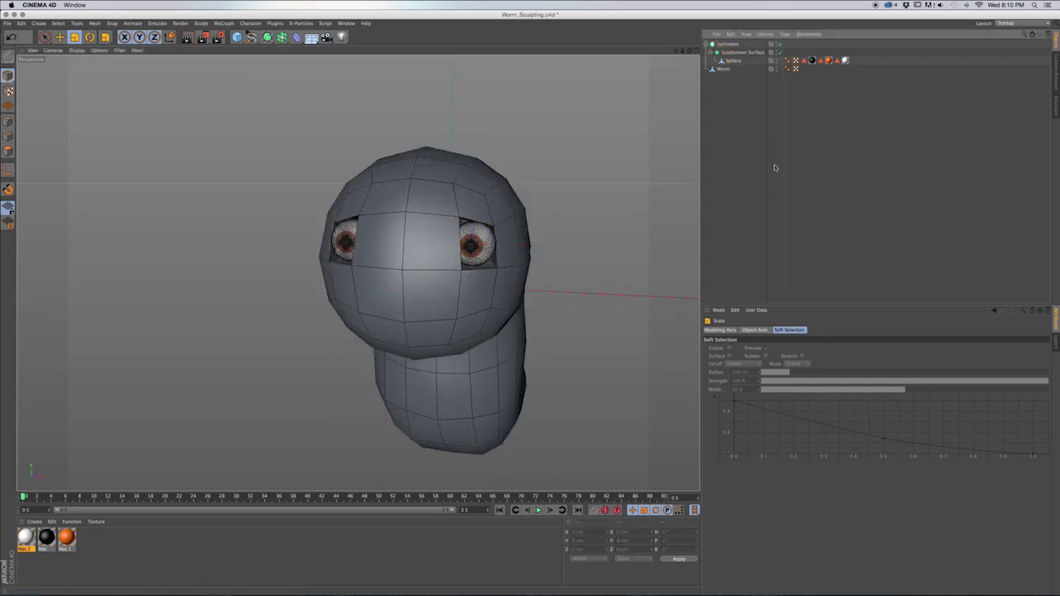
{"action": "left_click", "coordinate": [426, 265]}
{"action": "mouse_move", "coordinate": [486, 288]}
{"action": "left_mouse_down", "text": "alt"}
{"action": "mouse_move", "coordinate": [444, 266]}
{"action": "mouse_move", "coordinate": [526, 294]}
{"action": "mouse_move", "coordinate": [471, 276]}
{"action": "mouse_move", "coordinate": [455, 295]}
{"action": "mouse_move", "coordinate": [494, 280]}
{"action": "left_mouse_up", "text": "alt"}
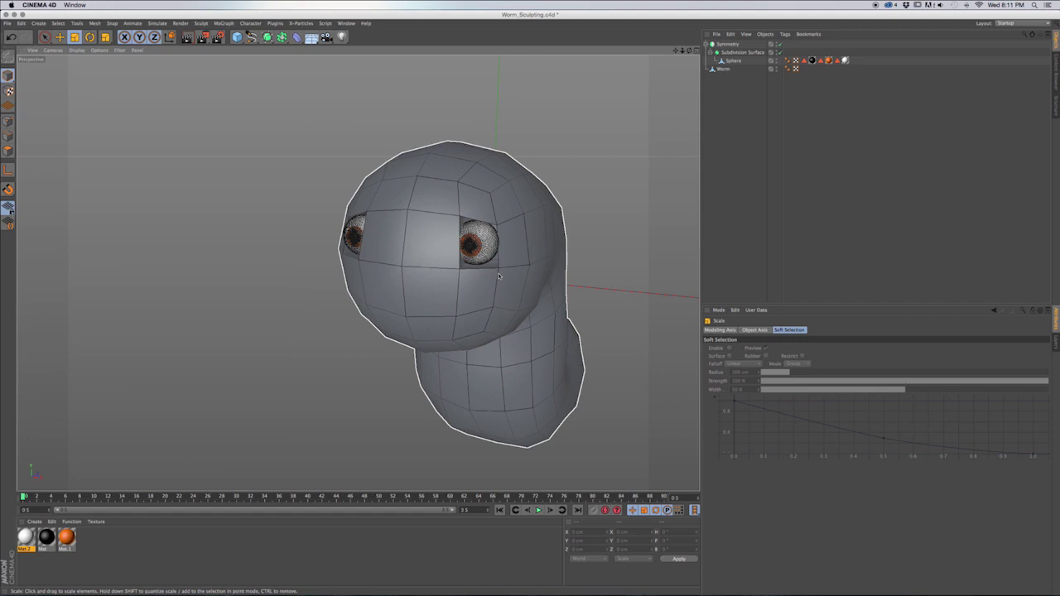
{"action": "left_click_drag", "start_coordinate": [499, 272], "coordinate": [498, 244], "text": "alt"}
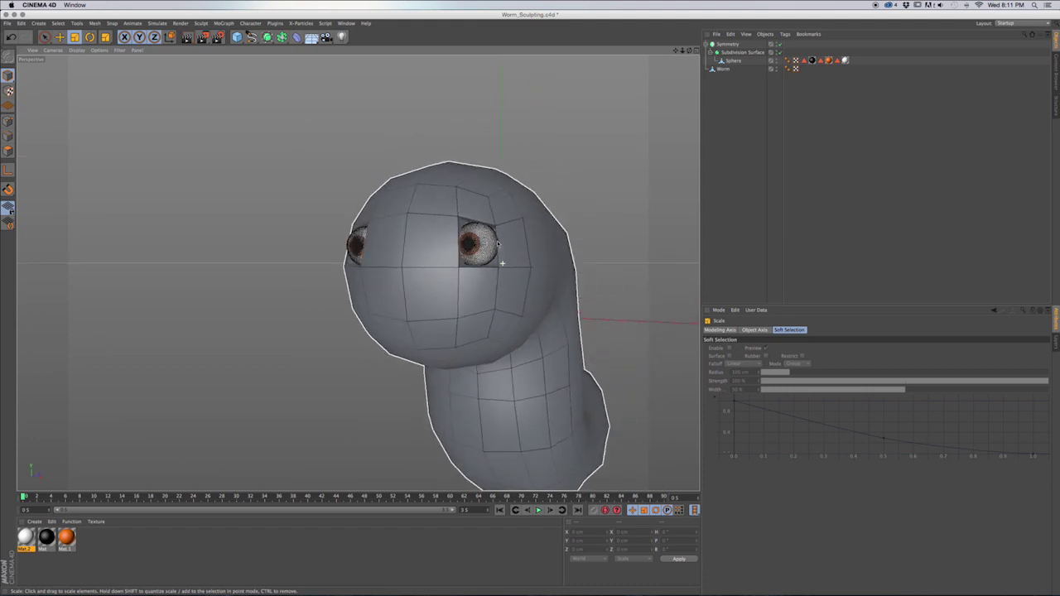
{"action": "mouse_move", "coordinate": [503, 281]}
{"action": "left_mouse_down", "text": "alt"}
{"action": "mouse_move", "coordinate": [414, 250]}
{"action": "mouse_move", "coordinate": [445, 237]}
{"action": "left_mouse_up", "text": "alt"}
Select the Worm object and save the scene.
{"action": "left_click", "coordinate": [720, 70]}
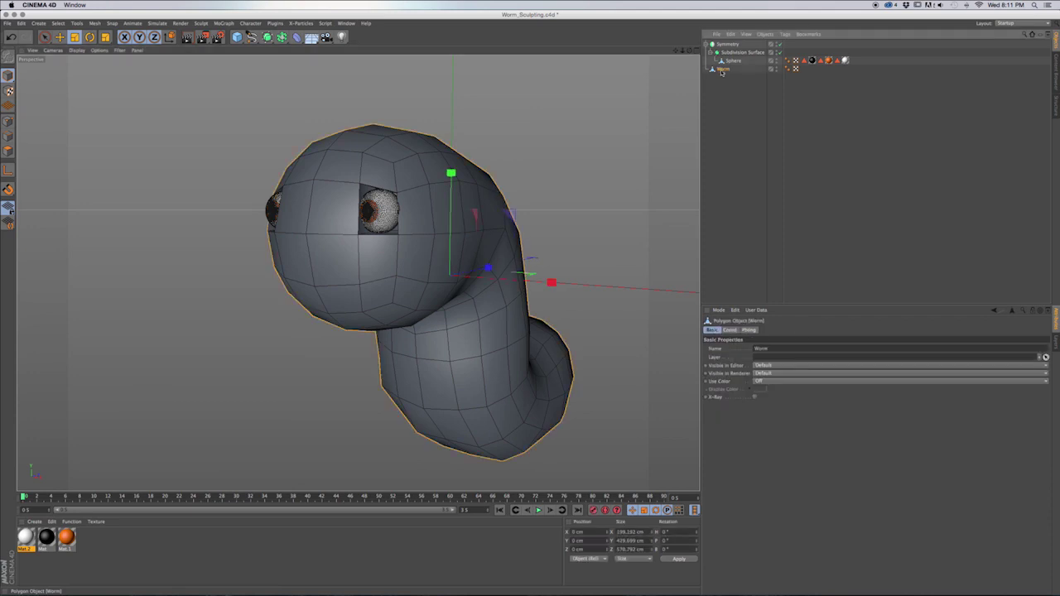
{"action": "left_click_drag", "start_coordinate": [410, 267], "coordinate": [494, 247], "text": "alt"}
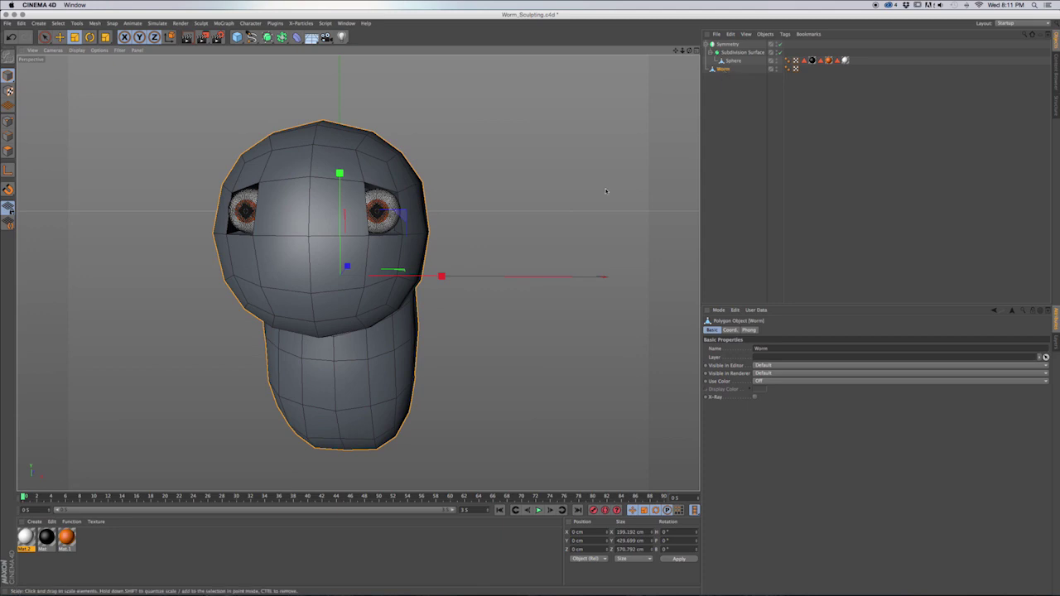
{"action": "key", "text": "super+s"}
{"action": "left_click_drag", "start_coordinate": [360, 283], "coordinate": [373, 281], "text": "alt"}
{"action": "left_click", "coordinate": [1022, 23]}
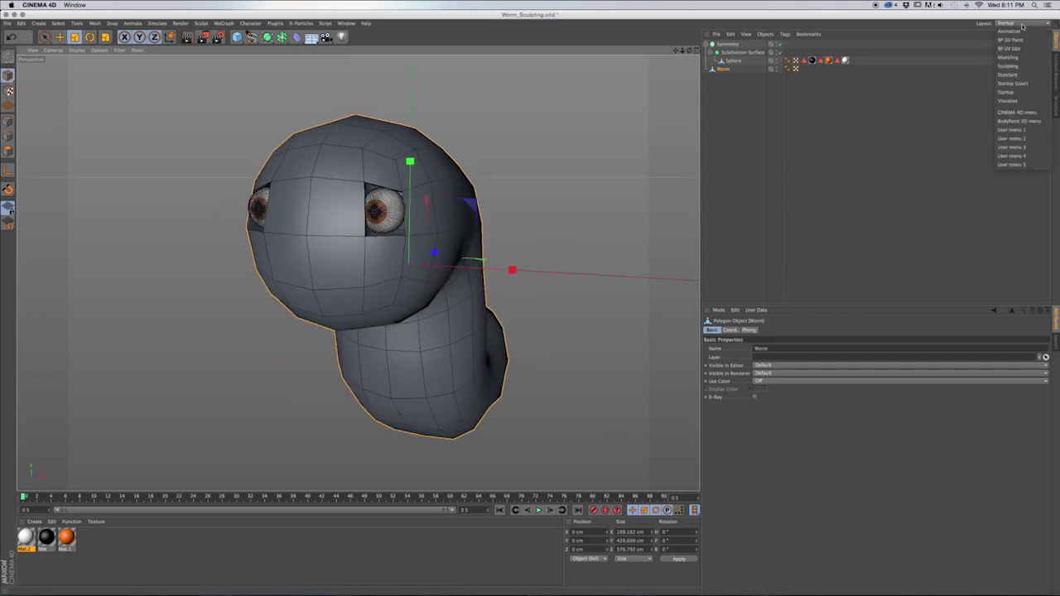
{"action": "left_click", "coordinate": [1018, 48]}
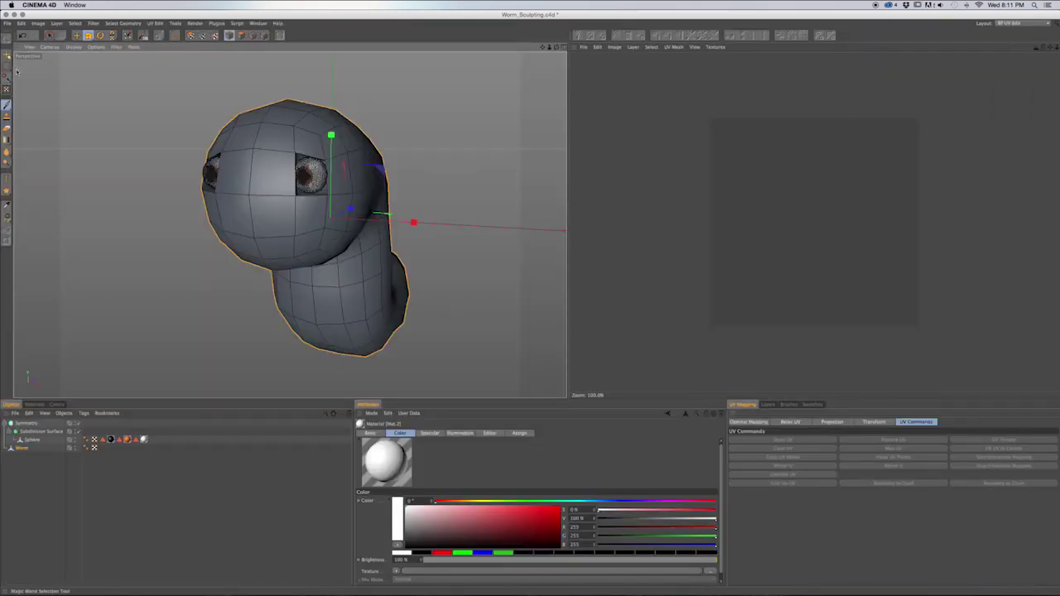
{"action": "left_click", "coordinate": [1015, 25]}
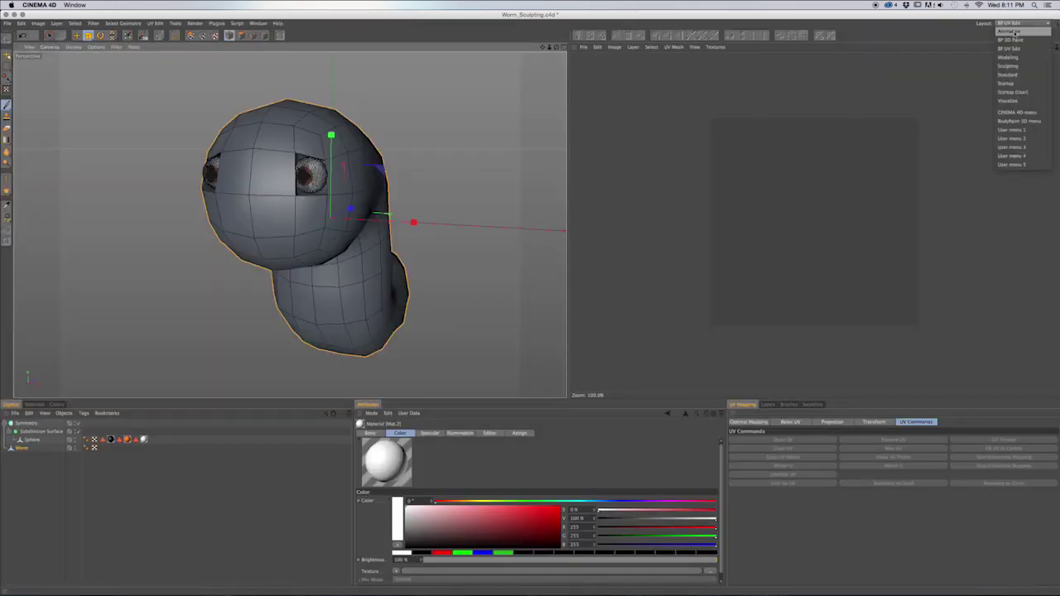
{"action": "left_click", "coordinate": [1018, 86]}
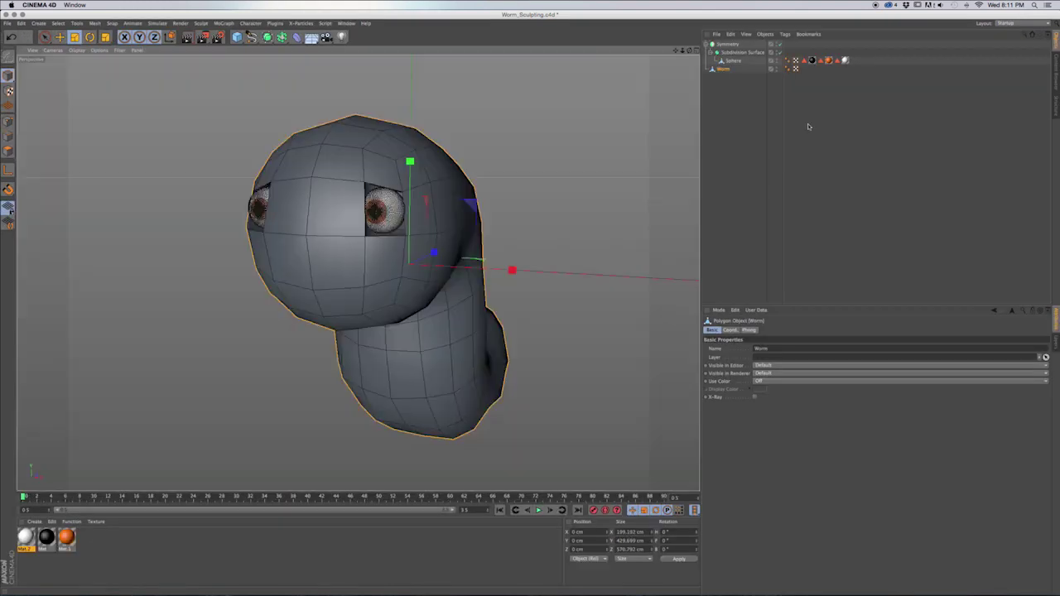
With the Worm selected, switch to the BP UV Edit layout and display its UV mesh in a UV editing mode.
{"action": "left_click", "coordinate": [722, 69]}
{"action": "left_click", "coordinate": [1012, 25]}
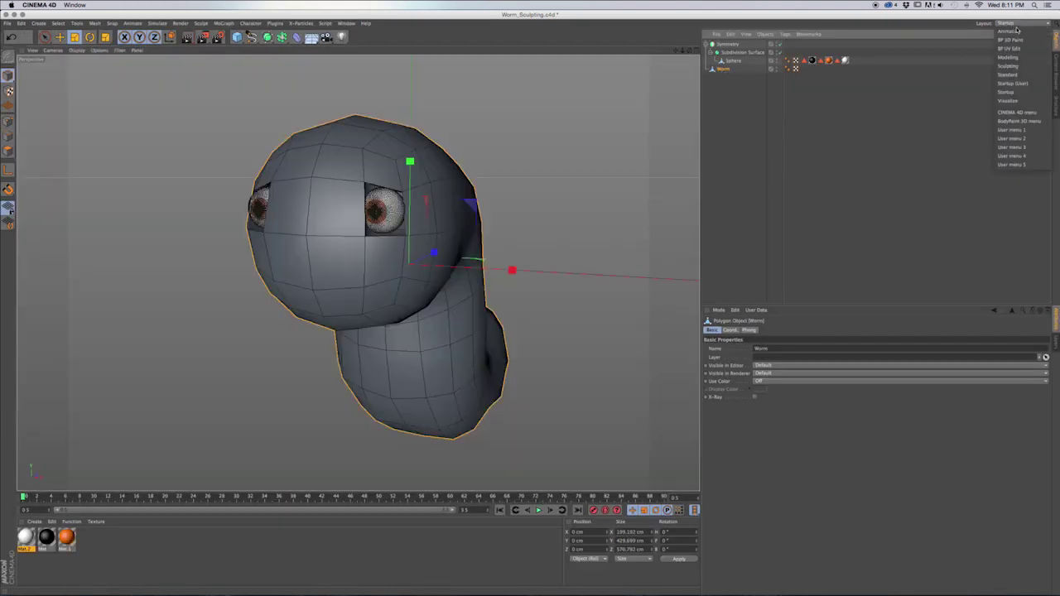
{"action": "left_click", "coordinate": [1019, 45]}
{"action": "left_click", "coordinate": [1017, 25]}
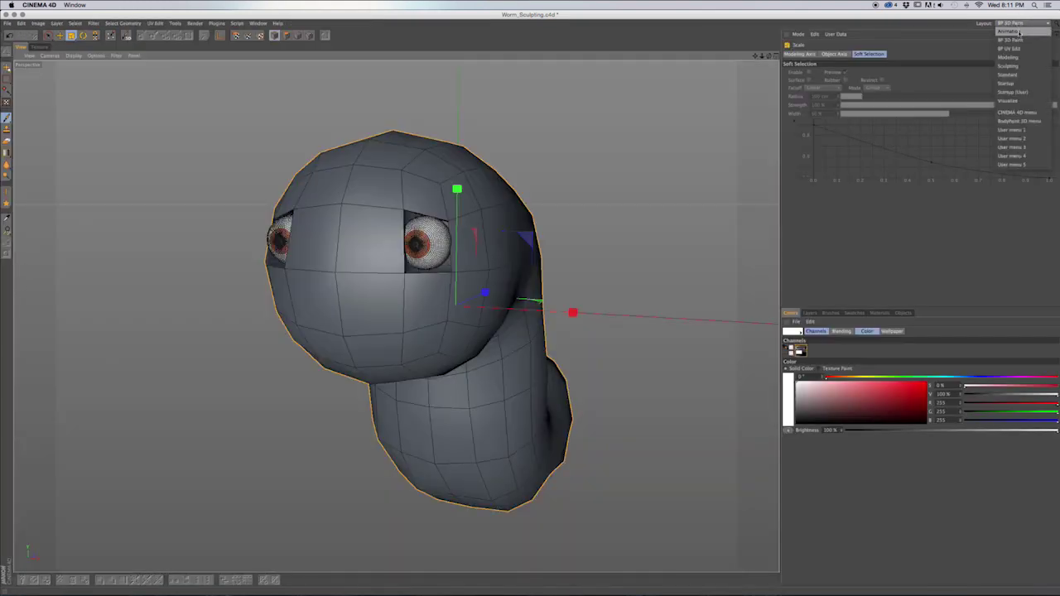
{"action": "left_click", "coordinate": [1018, 51]}
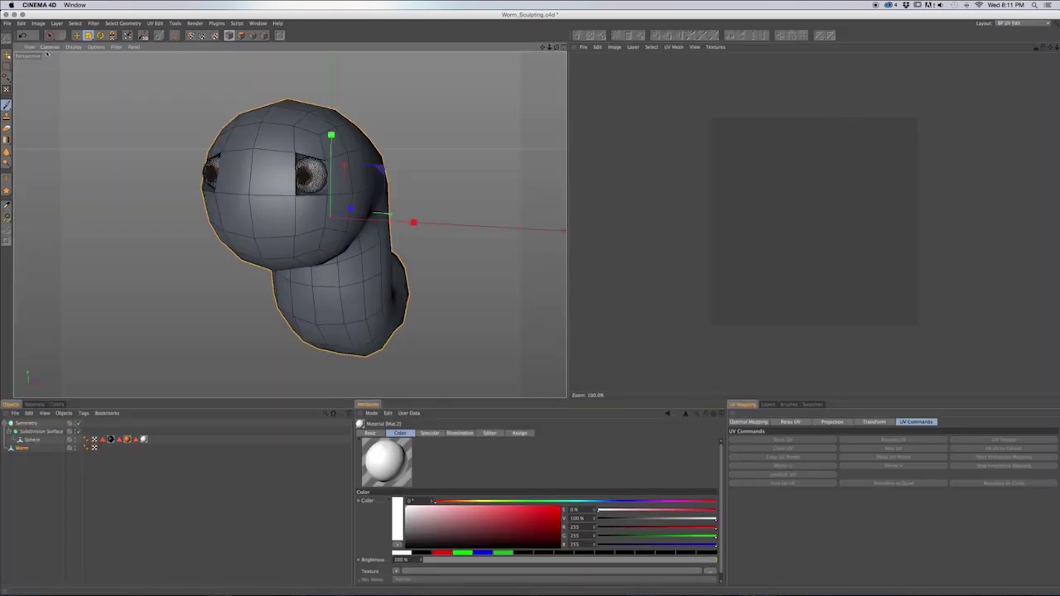
{"action": "left_click", "coordinate": [191, 38]}
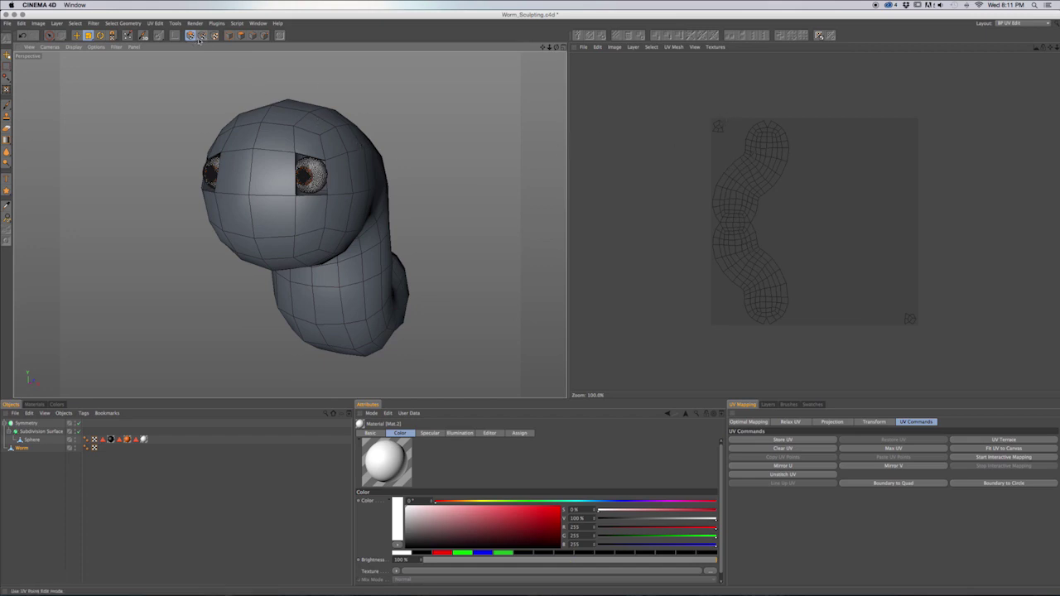
Switch to the Sculpting layout and save the scene.
{"action": "left_click", "coordinate": [1022, 24]}
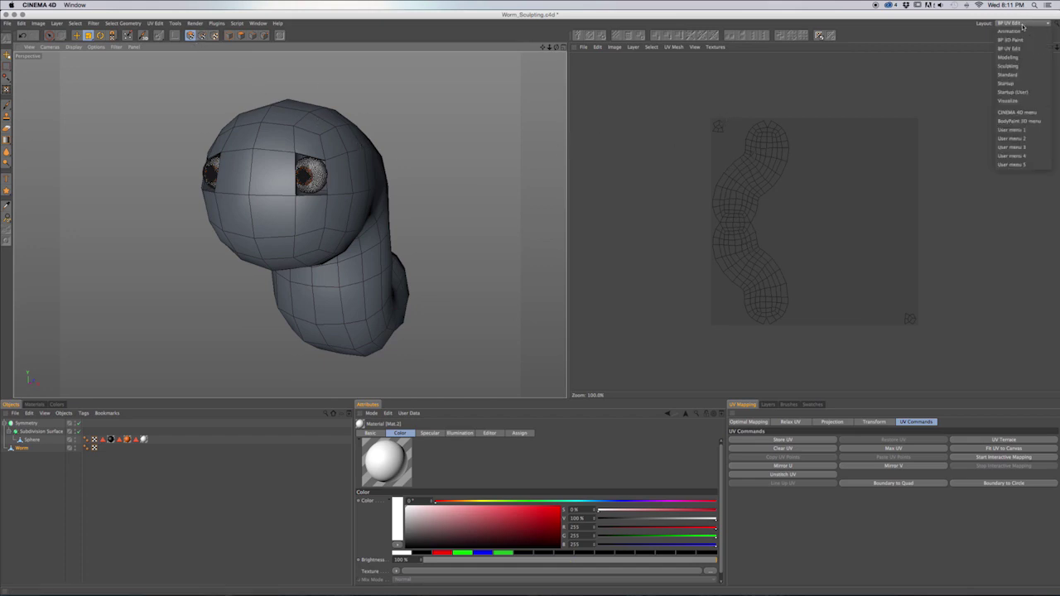
{"action": "left_click", "coordinate": [1025, 66]}
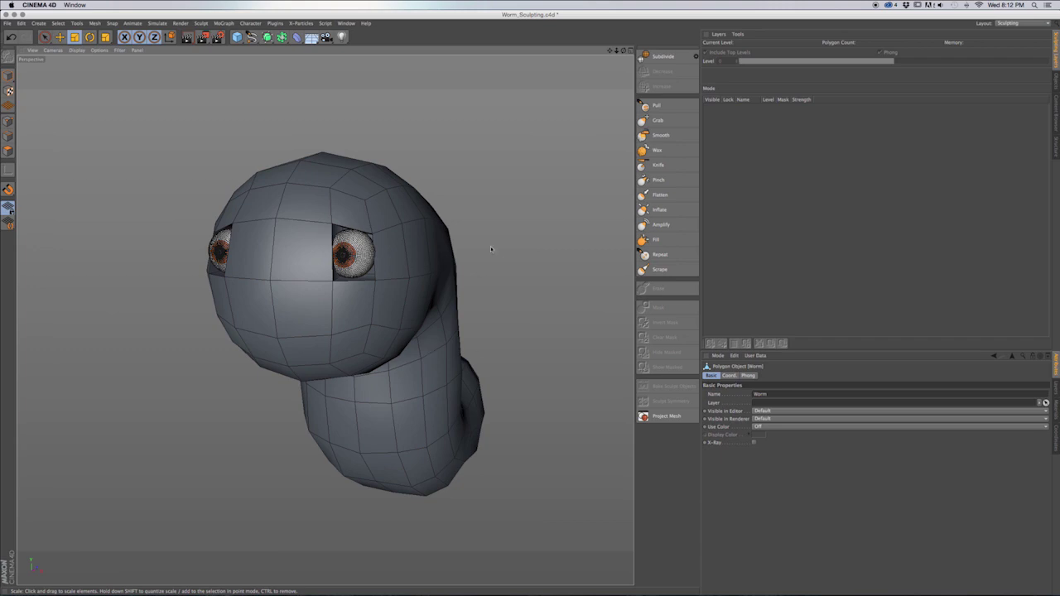
{"action": "key", "text": "super+s"}
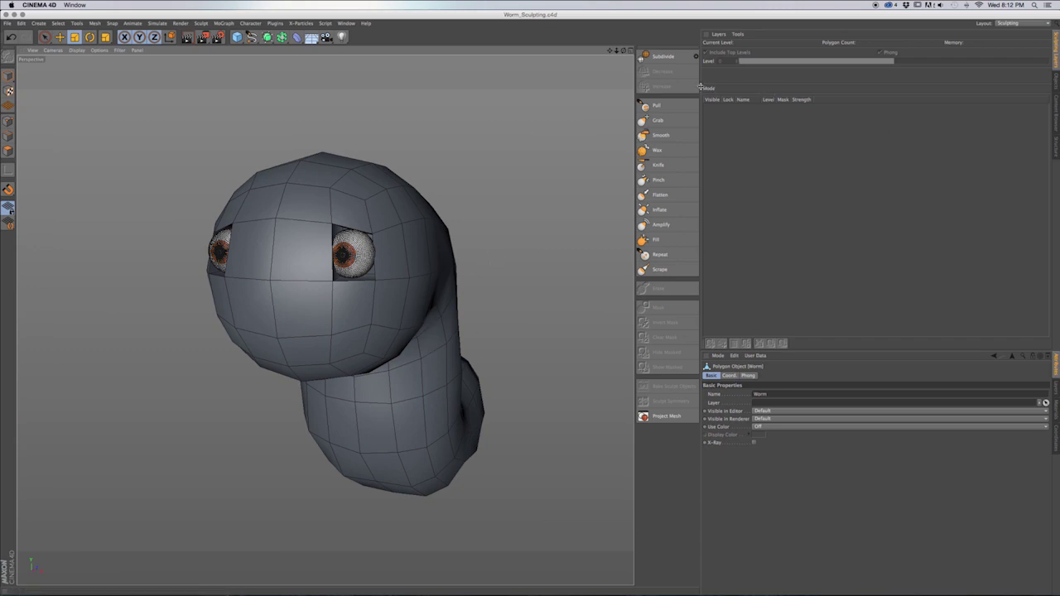
Activate model mode and Live Selection, and apply Subdivide once to turn the worm into a sculpt object.
{"action": "left_click", "coordinate": [8, 75]}
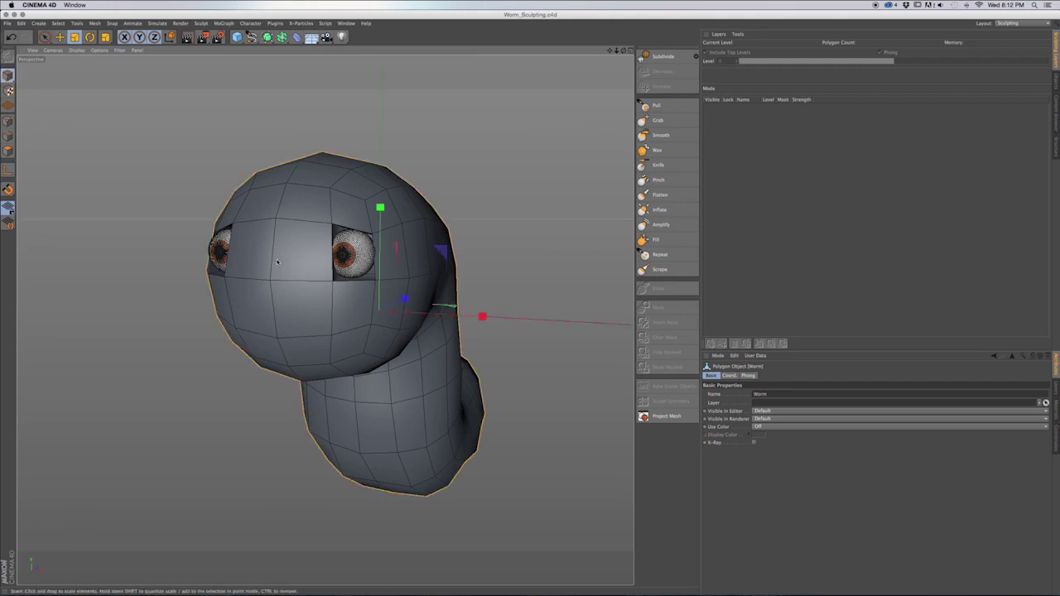
{"action": "left_click", "coordinate": [45, 36]}
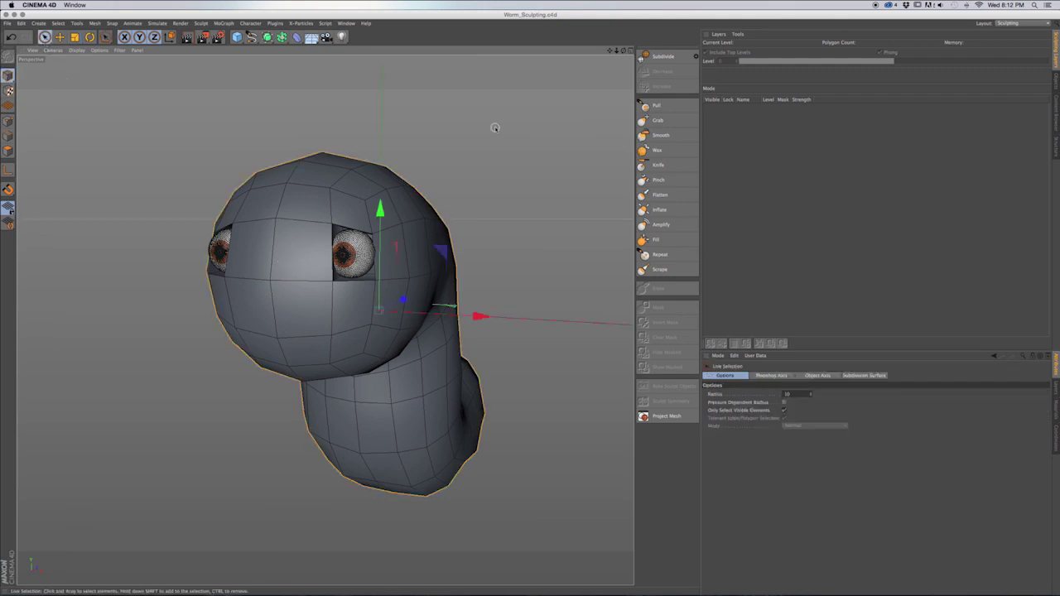
{"action": "left_click", "coordinate": [666, 57]}
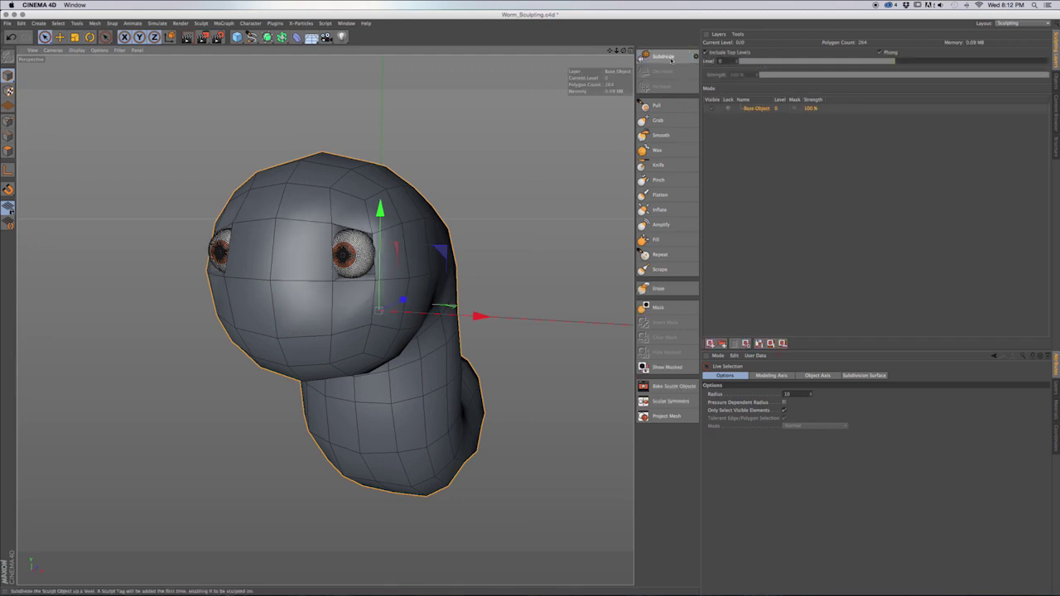
Inspect the Sculpt tag on the Worm in the object hierarchy, reselect the Worm and return to its sculpting layers.
{"action": "left_click", "coordinate": [1025, 22]}
{"action": "left_click", "coordinate": [987, 12]}
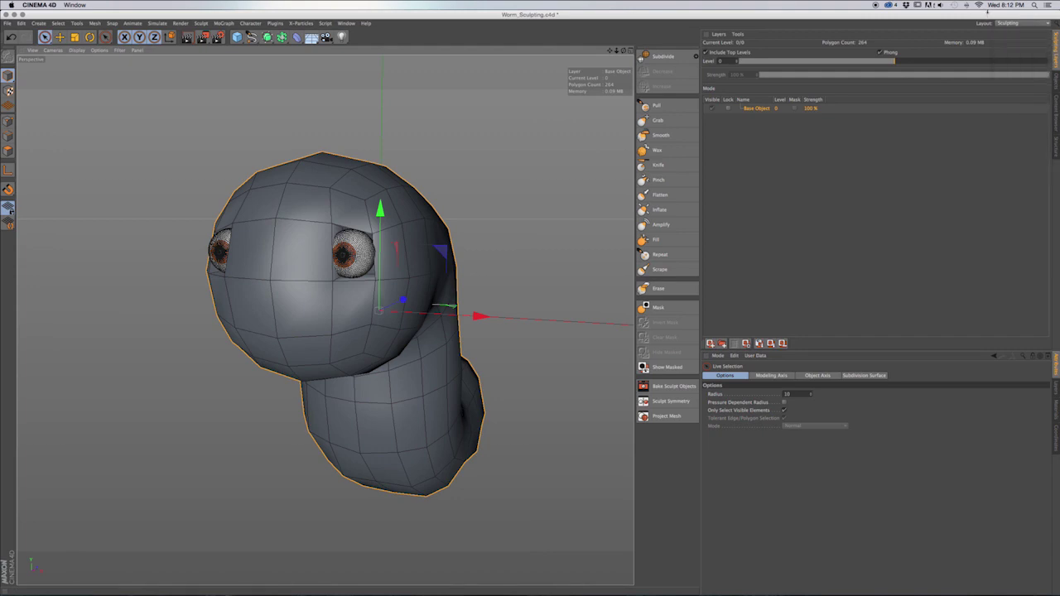
{"action": "left_click", "coordinate": [1056, 79]}
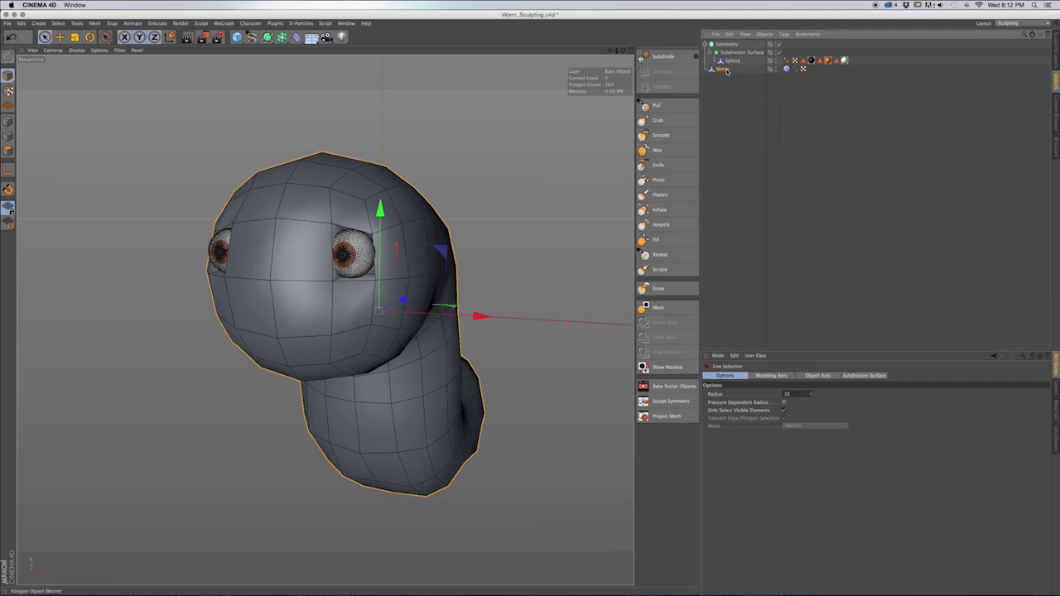
{"action": "left_click", "coordinate": [787, 70]}
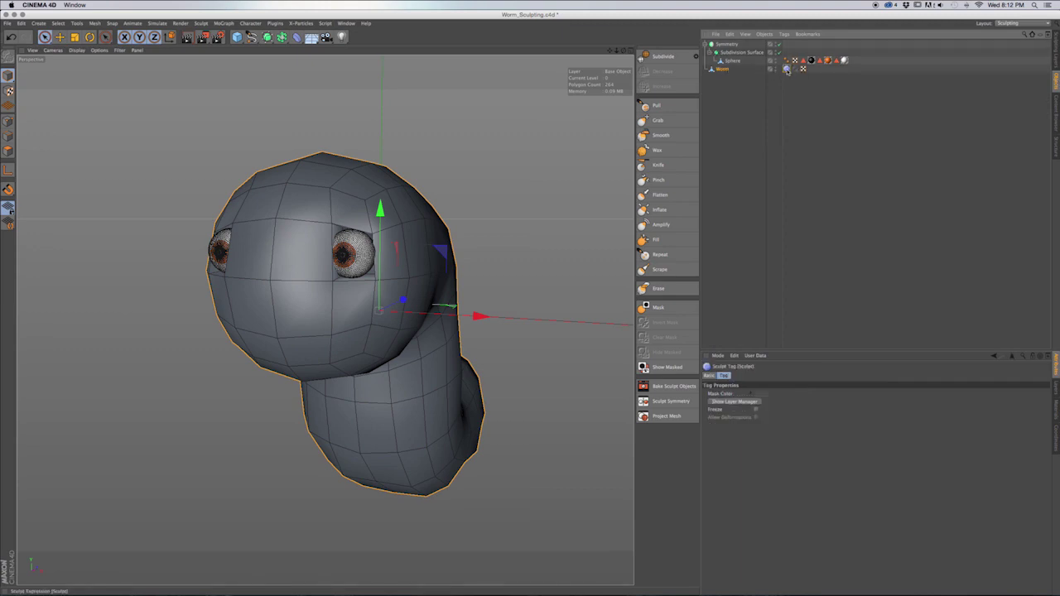
{"action": "left_click", "coordinate": [723, 70]}
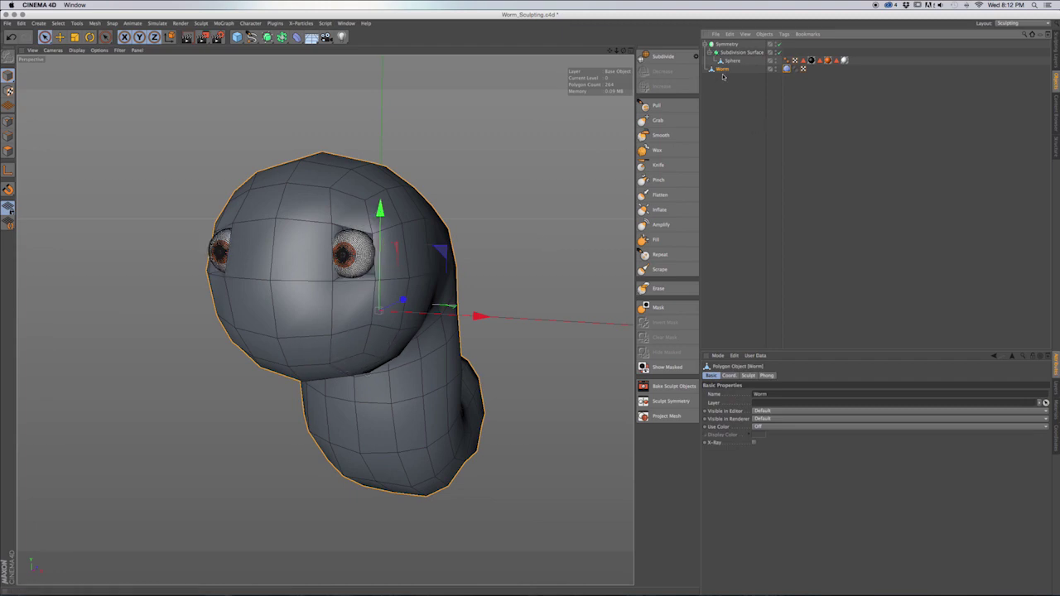
{"action": "left_click", "coordinate": [1055, 46]}
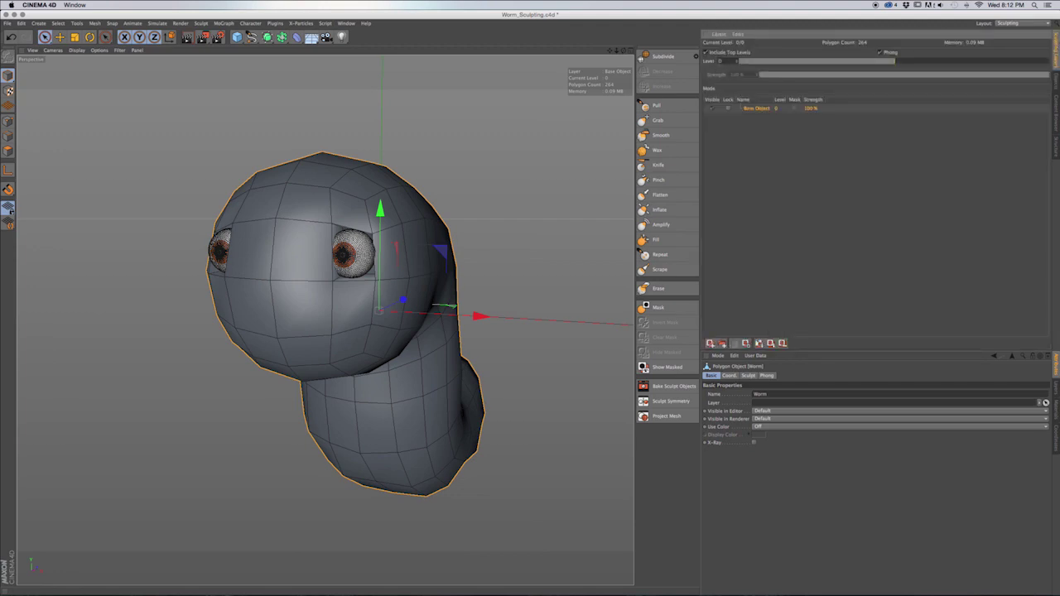
Subdivide the Worm's sculpt mesh to level 1 and switch the viewport to Gouraud shading without wireframe lines.
{"action": "left_click", "coordinate": [673, 58]}
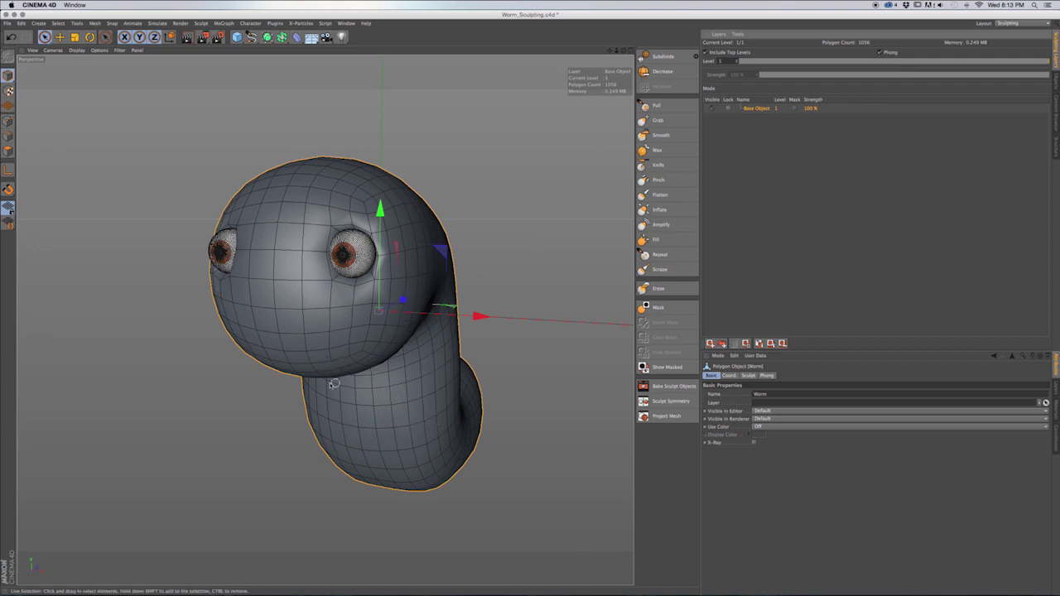
{"action": "left_click_drag", "start_coordinate": [346, 323], "coordinate": [388, 319], "text": "alt"}
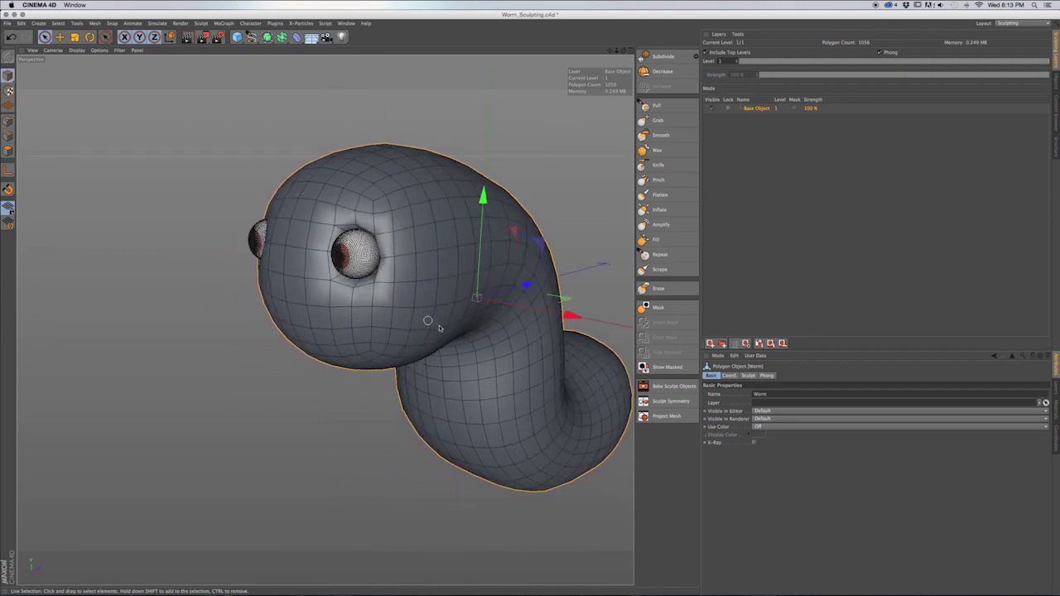
{"action": "mouse_move", "coordinate": [492, 391]}
{"action": "left_mouse_down", "text": "alt"}
{"action": "mouse_move", "coordinate": [503, 393]}
{"action": "mouse_move", "coordinate": [505, 377]}
{"action": "left_mouse_up", "text": "alt"}
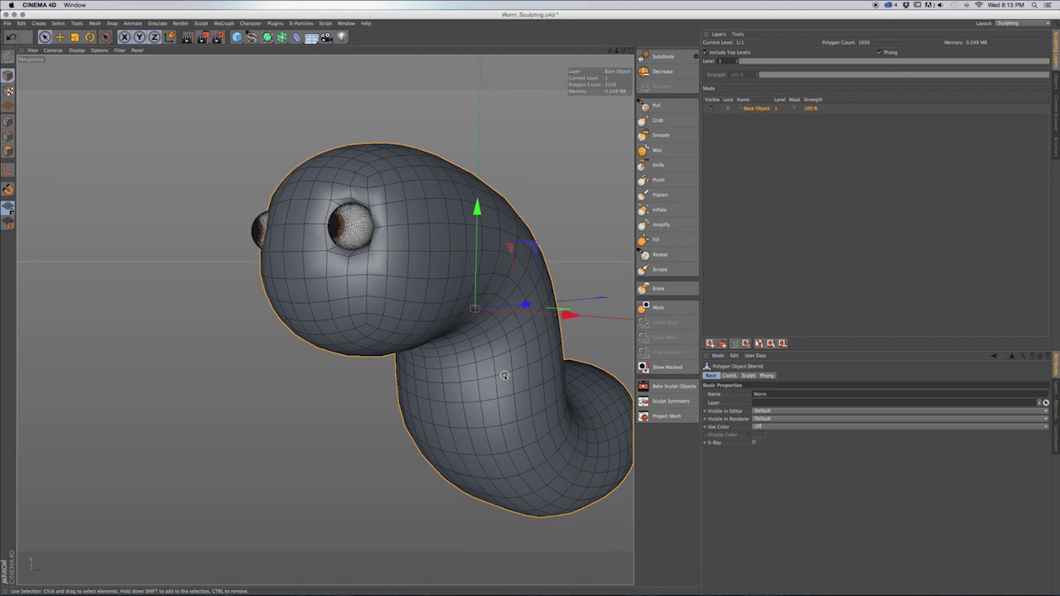
{"action": "key", "text": "n"}
{"action": "key", "text": "a"}
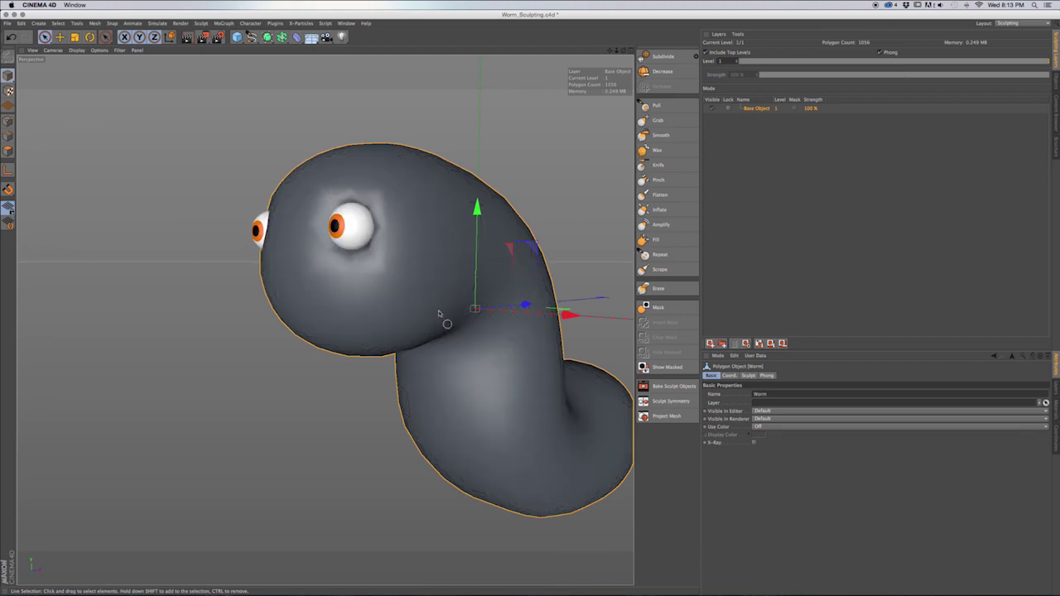
Examine the smoothed worm's head, eye sockets, body and tail from the front, sides and below.
{"action": "left_click_drag", "start_coordinate": [419, 293], "coordinate": [432, 313], "text": "alt"}
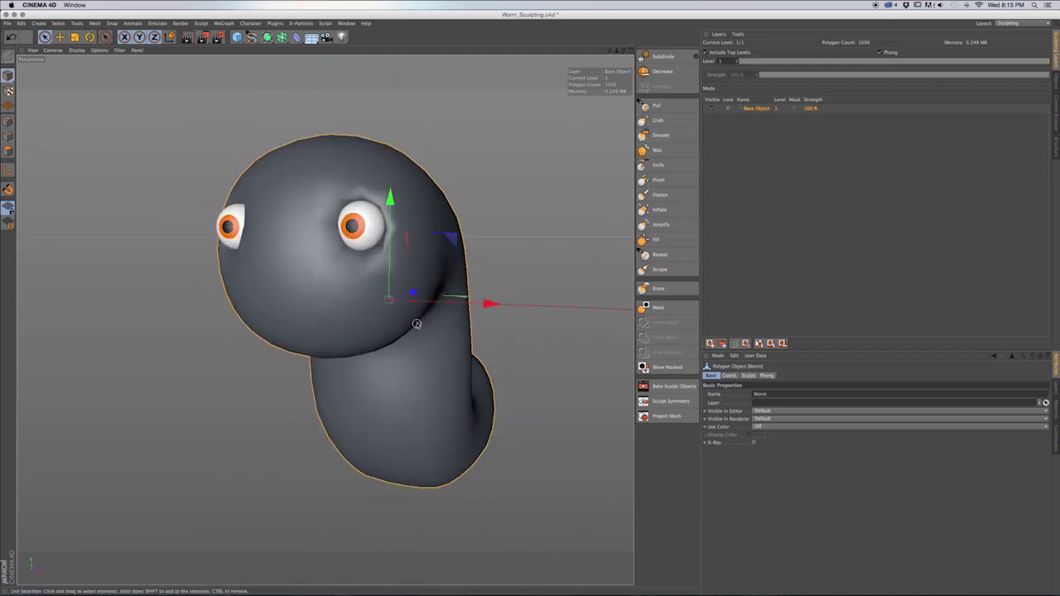
{"action": "middle_click_drag", "start_coordinate": [437, 361], "coordinate": [406, 349], "text": "alt"}
{"action": "left_click_drag", "start_coordinate": [413, 389], "coordinate": [381, 270], "text": "alt"}
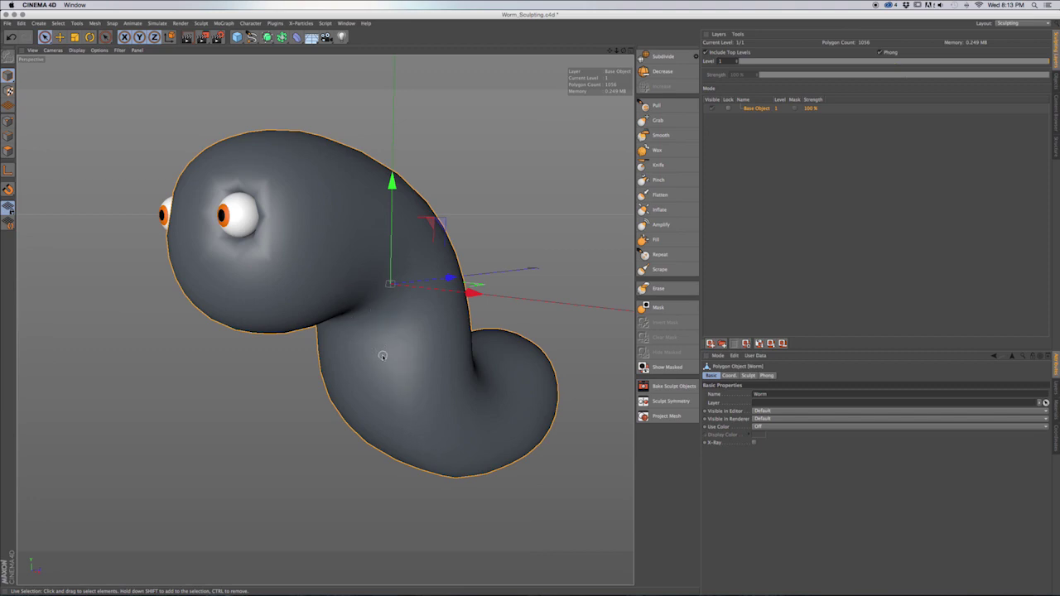
{"action": "mouse_move", "coordinate": [408, 298]}
{"action": "left_mouse_down", "text": "alt"}
{"action": "mouse_move", "coordinate": [389, 291]}
{"action": "mouse_move", "coordinate": [406, 305]}
{"action": "left_mouse_up", "text": "alt"}
{"action": "left_click_drag", "start_coordinate": [432, 359], "coordinate": [463, 438], "text": "alt"}
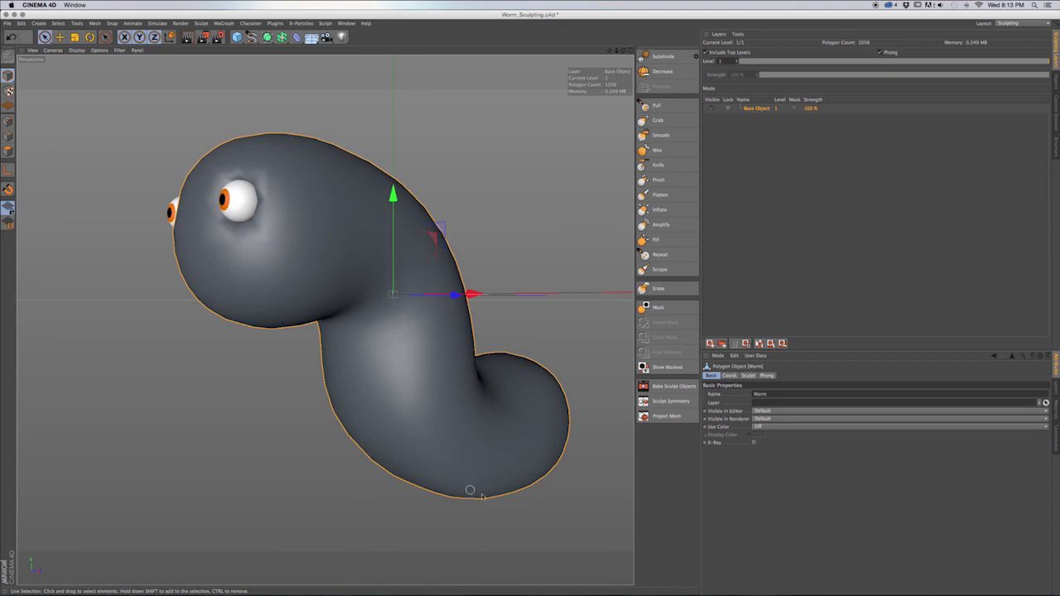
{"action": "left_click_drag", "start_coordinate": [525, 438], "coordinate": [478, 449], "text": "alt"}
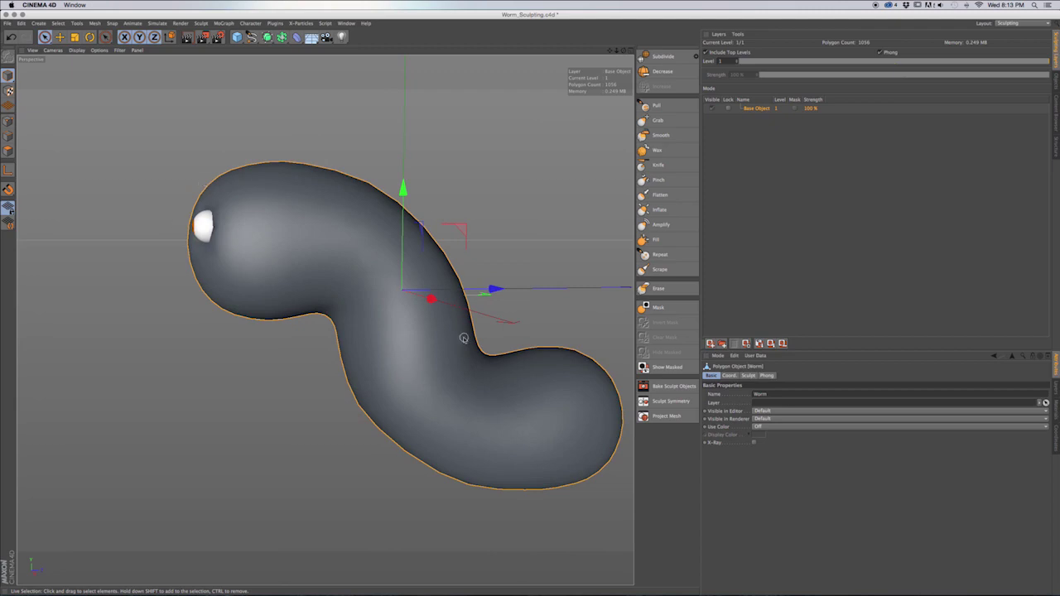
{"action": "left_click_drag", "start_coordinate": [460, 374], "coordinate": [472, 343], "text": "alt"}
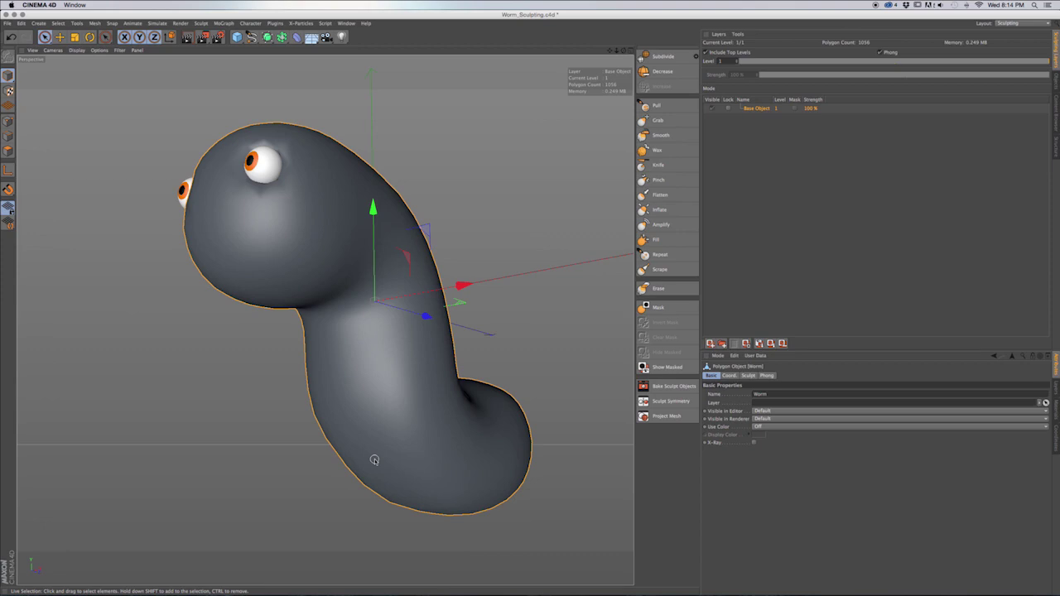
{"action": "mouse_move", "coordinate": [412, 390]}
{"action": "left_mouse_down", "text": "alt"}
{"action": "mouse_move", "coordinate": [436, 401]}
{"action": "mouse_move", "coordinate": [411, 414]}
{"action": "mouse_move", "coordinate": [405, 396]}
{"action": "left_mouse_up", "text": "alt"}
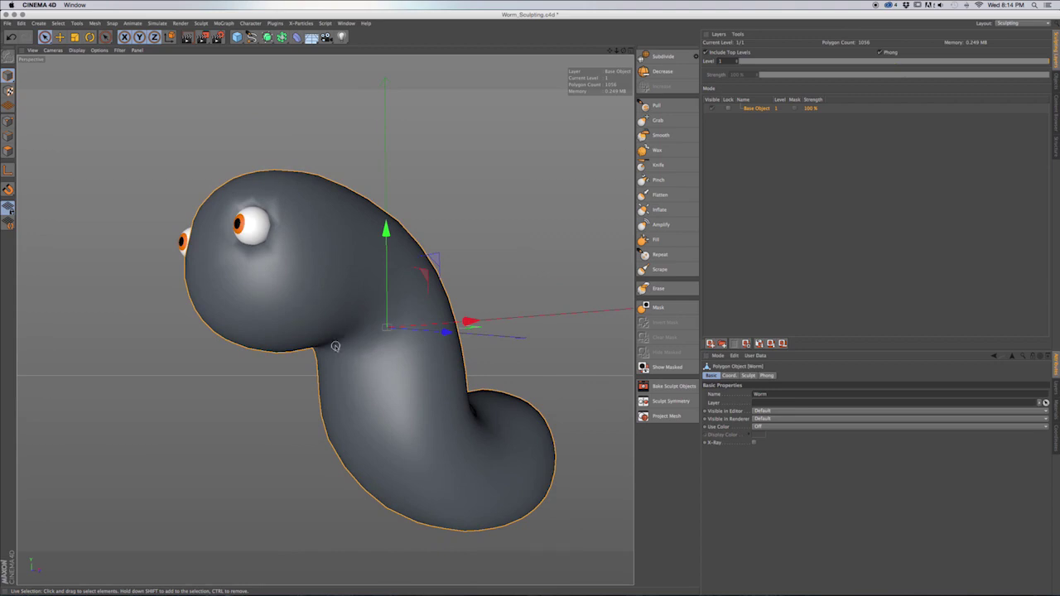
{"action": "left_click_drag", "start_coordinate": [375, 304], "coordinate": [275, 319], "text": "alt"}
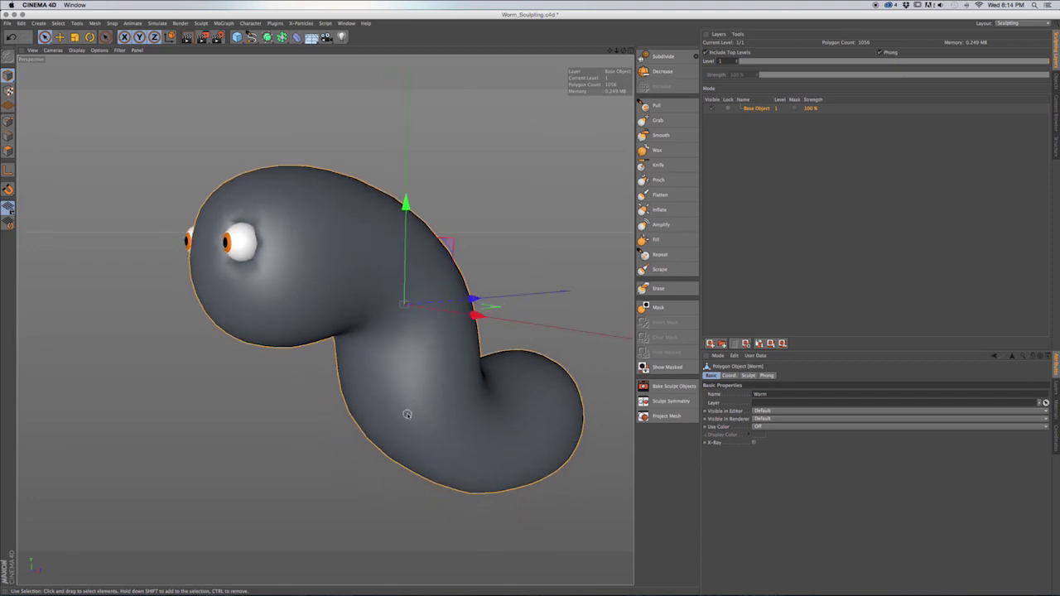
{"action": "left_click_drag", "start_coordinate": [433, 417], "coordinate": [449, 418], "text": "alt"}
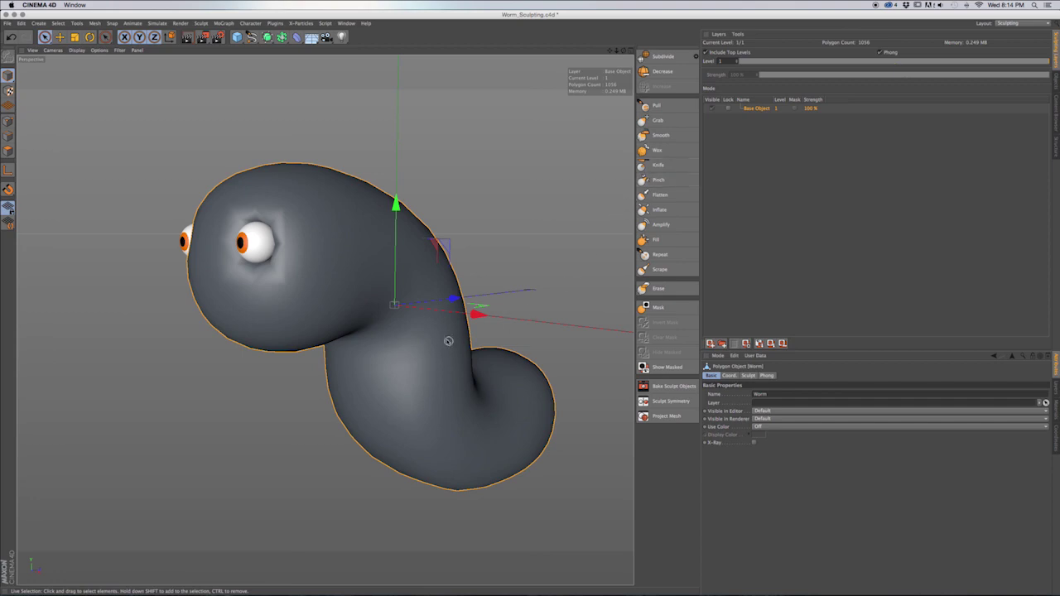
{"action": "left_click_drag", "start_coordinate": [385, 327], "coordinate": [458, 313], "text": "alt"}
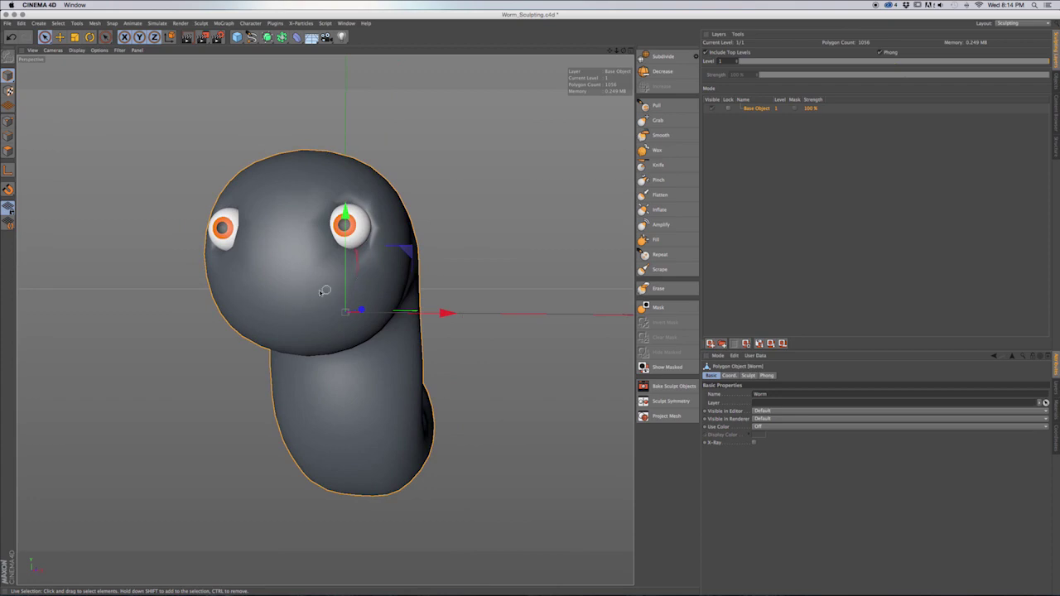
{"action": "left_click_drag", "start_coordinate": [376, 367], "coordinate": [493, 240], "text": "alt"}
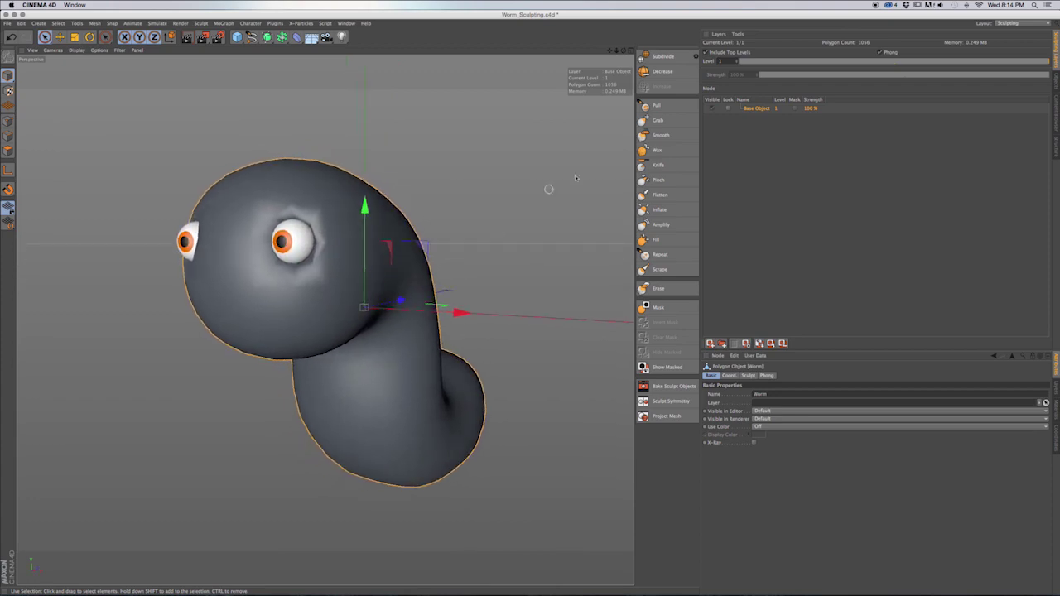
Subdivide the Worm's sculpt mesh to level 2.
{"action": "left_click", "coordinate": [670, 60]}
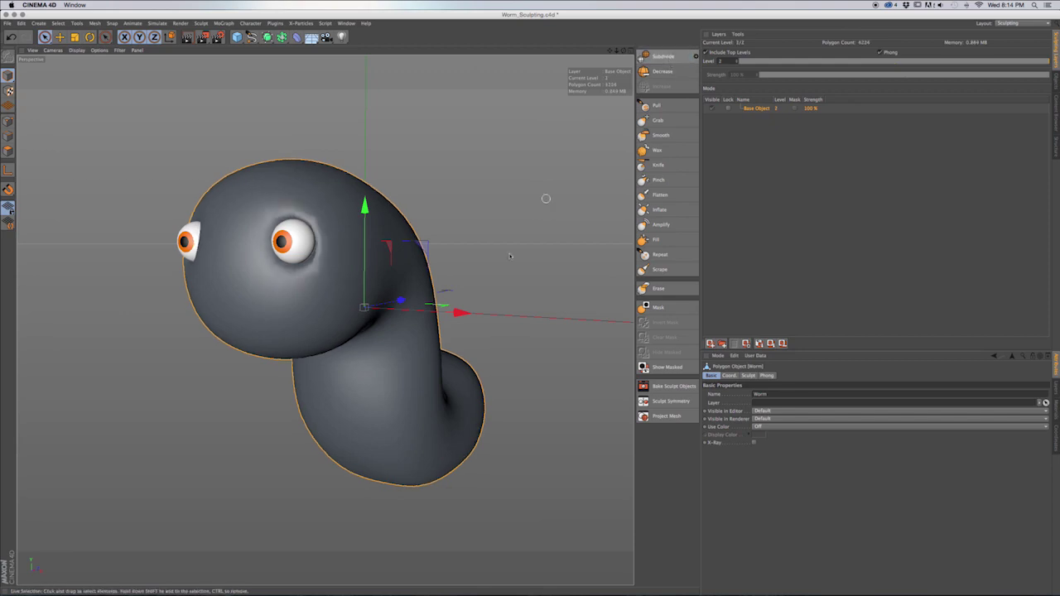
{"action": "left_click_drag", "start_coordinate": [322, 294], "coordinate": [303, 310], "text": "alt"}
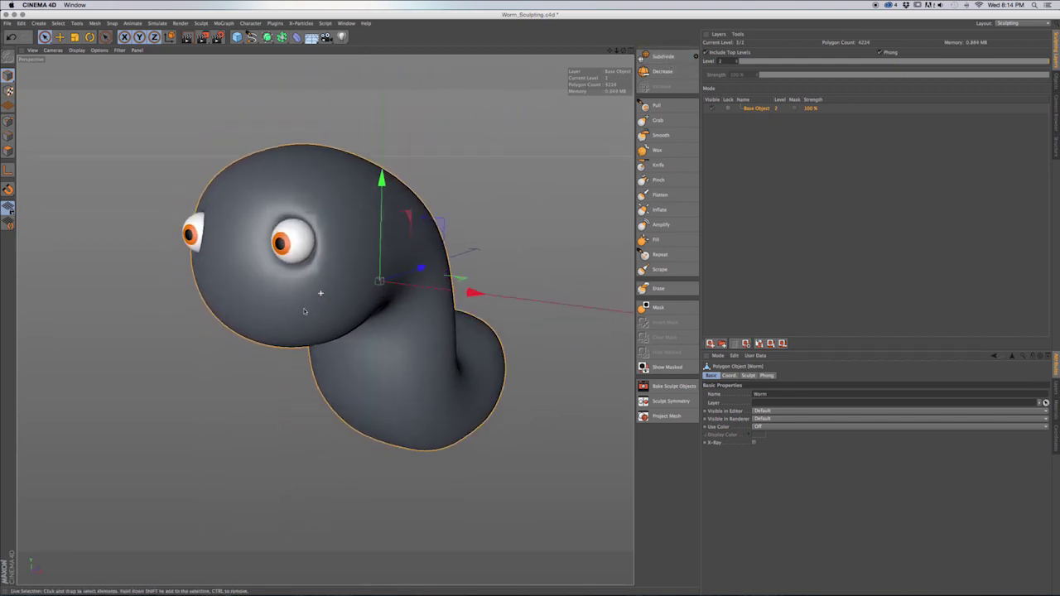
Select the eye Sphere inside the Symmetry object and slide it along its Y axis deeper into the worm's socket.
{"action": "left_click", "coordinate": [292, 260]}
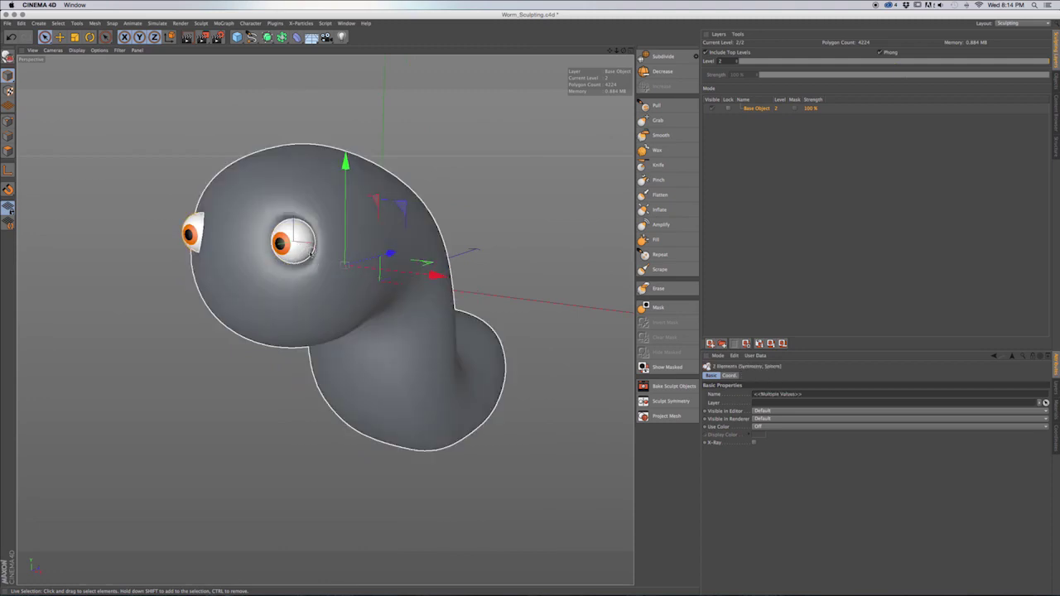
{"action": "left_click", "coordinate": [1057, 81]}
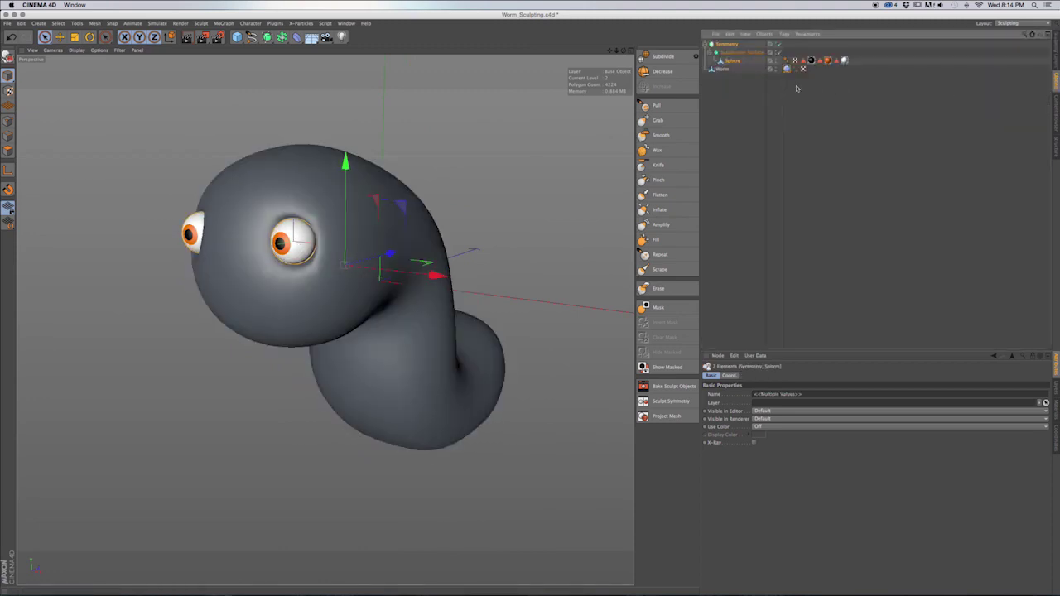
{"action": "left_click", "coordinate": [726, 62]}
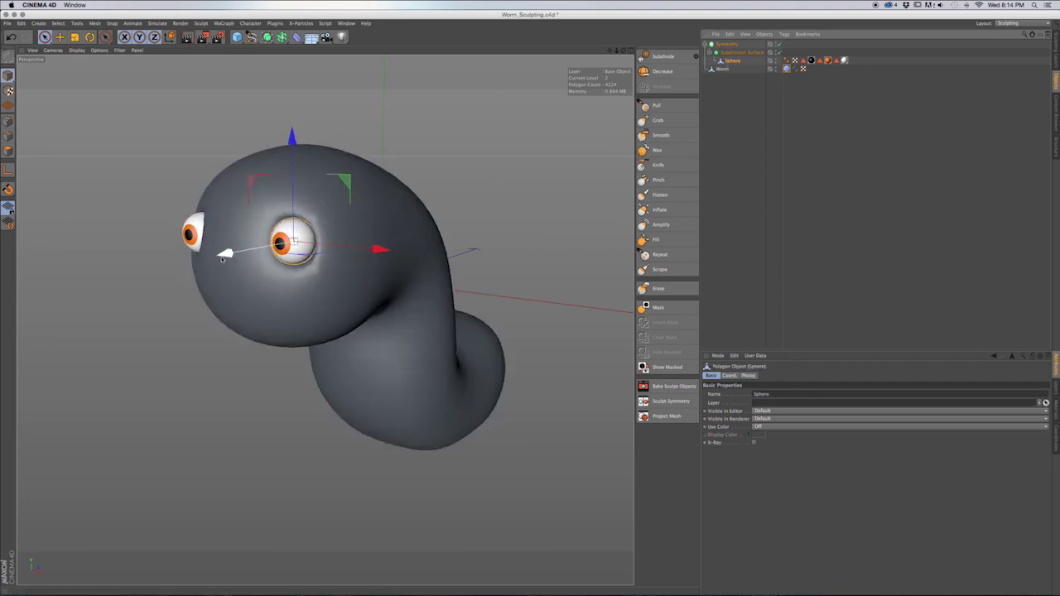
{"action": "left_click_drag", "start_coordinate": [225, 253], "coordinate": [233, 256]}
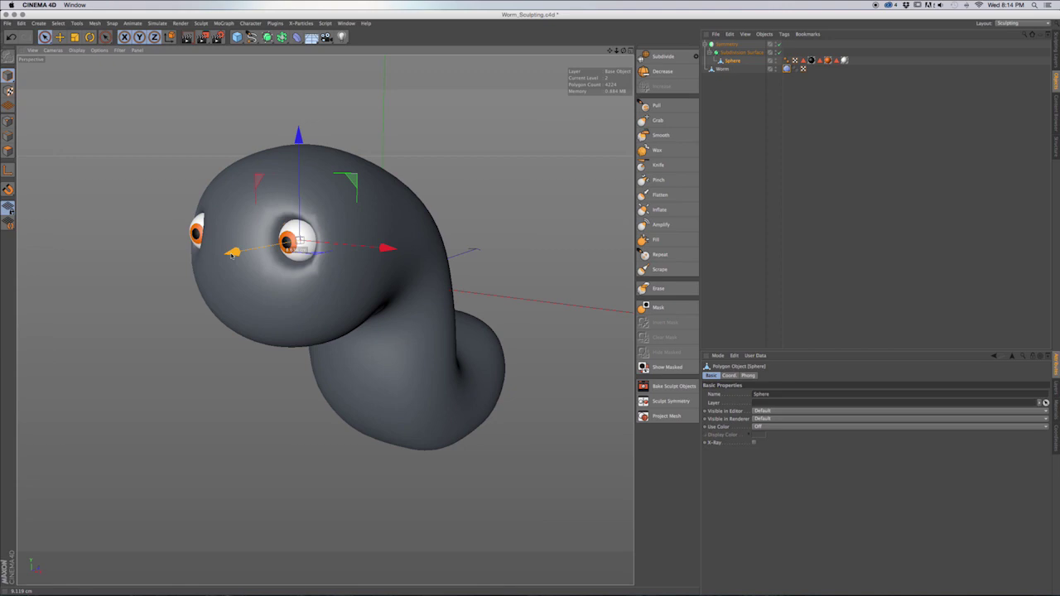
{"action": "mouse_move", "coordinate": [314, 283]}
{"action": "left_mouse_down", "text": "alt"}
{"action": "mouse_move", "coordinate": [346, 296]}
{"action": "mouse_move", "coordinate": [472, 297]}
{"action": "mouse_move", "coordinate": [314, 282]}
{"action": "mouse_move", "coordinate": [338, 280]}
{"action": "mouse_move", "coordinate": [303, 269]}
{"action": "left_mouse_up", "text": "alt"}
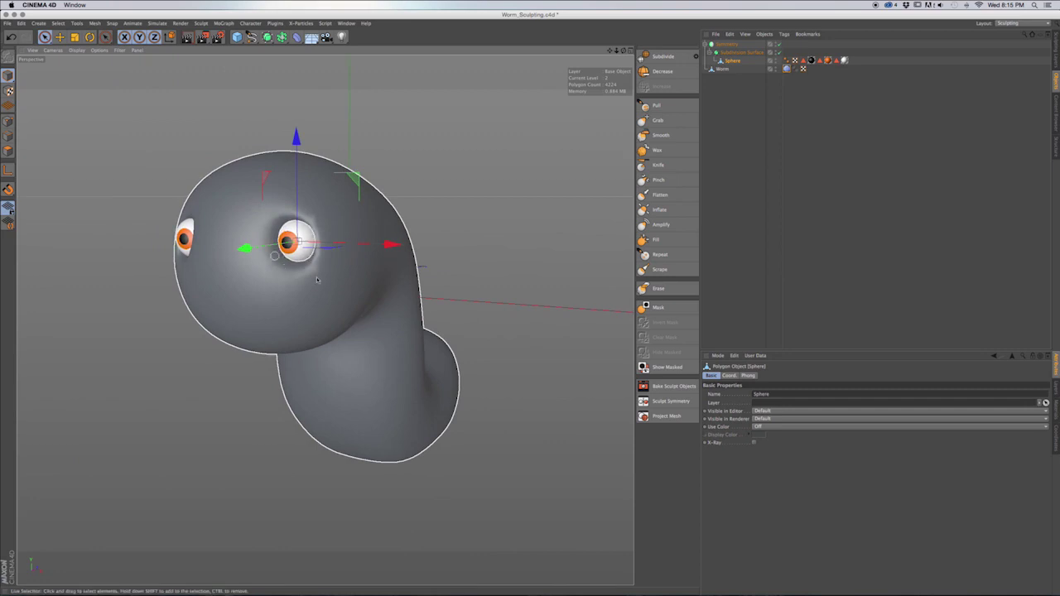
{"action": "left_click_drag", "start_coordinate": [338, 281], "coordinate": [328, 304], "text": "alt"}
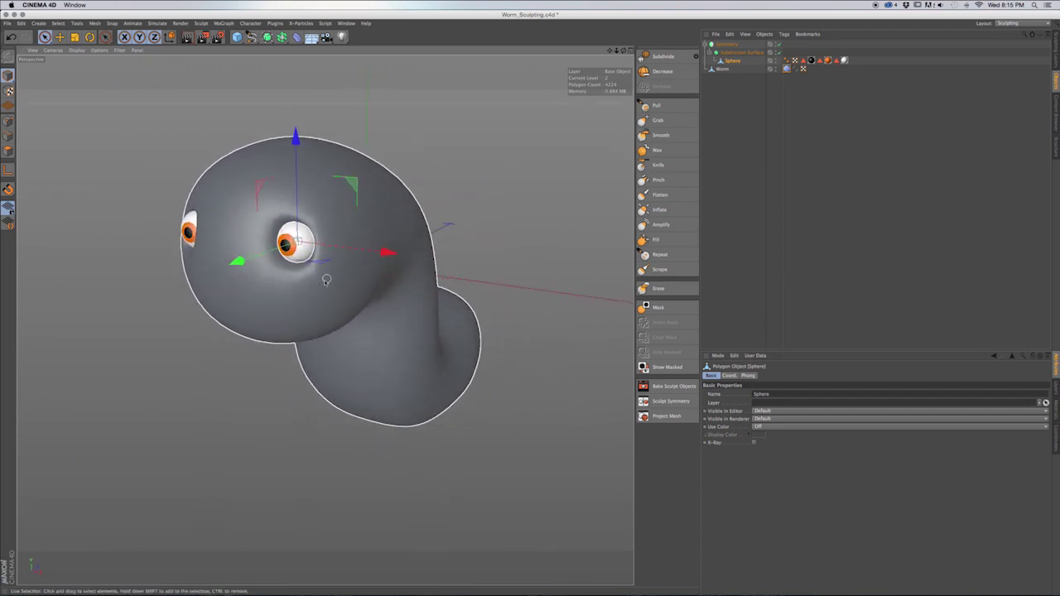
{"action": "mouse_move", "coordinate": [328, 265]}
{"action": "left_mouse_down", "text": "alt"}
{"action": "mouse_move", "coordinate": [305, 283]}
{"action": "mouse_move", "coordinate": [311, 269]}
{"action": "mouse_move", "coordinate": [286, 255]}
{"action": "mouse_move", "coordinate": [337, 257]}
{"action": "mouse_move", "coordinate": [317, 264]}
{"action": "left_mouse_up", "text": "alt"}
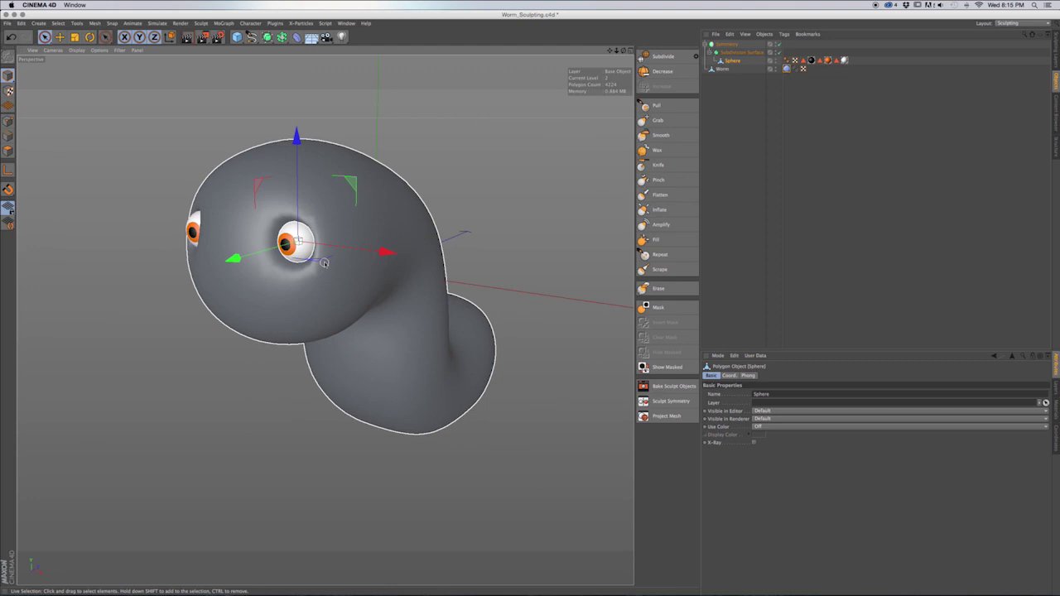
{"action": "left_click_drag", "start_coordinate": [313, 275], "coordinate": [505, 242], "text": "alt"}
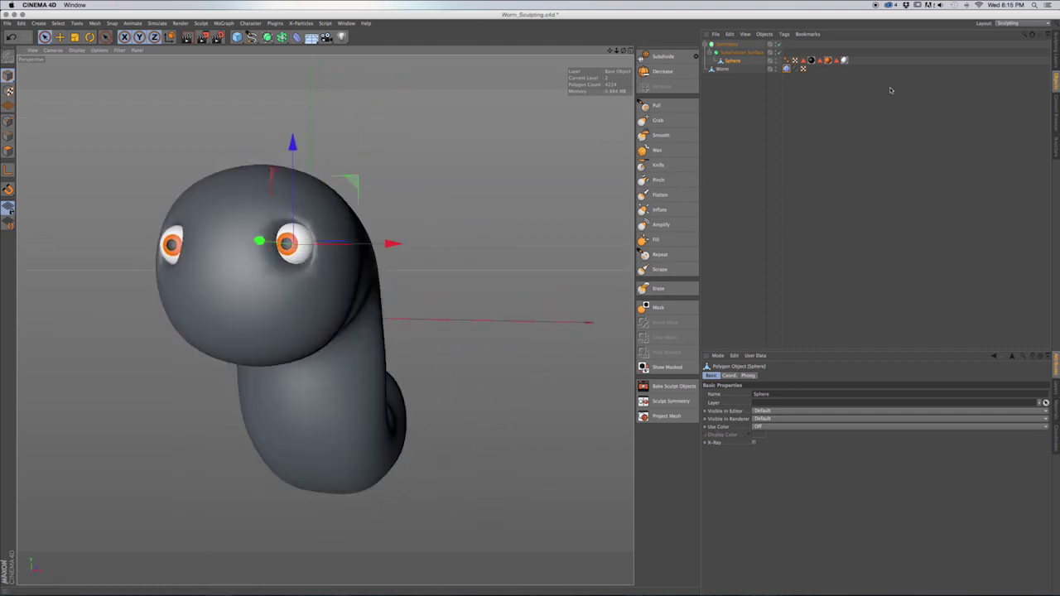
Choose the Knife sculpting brush and enable linked symmetry across X (YZ) with the axis set to Local.
{"action": "left_click", "coordinate": [1056, 51]}
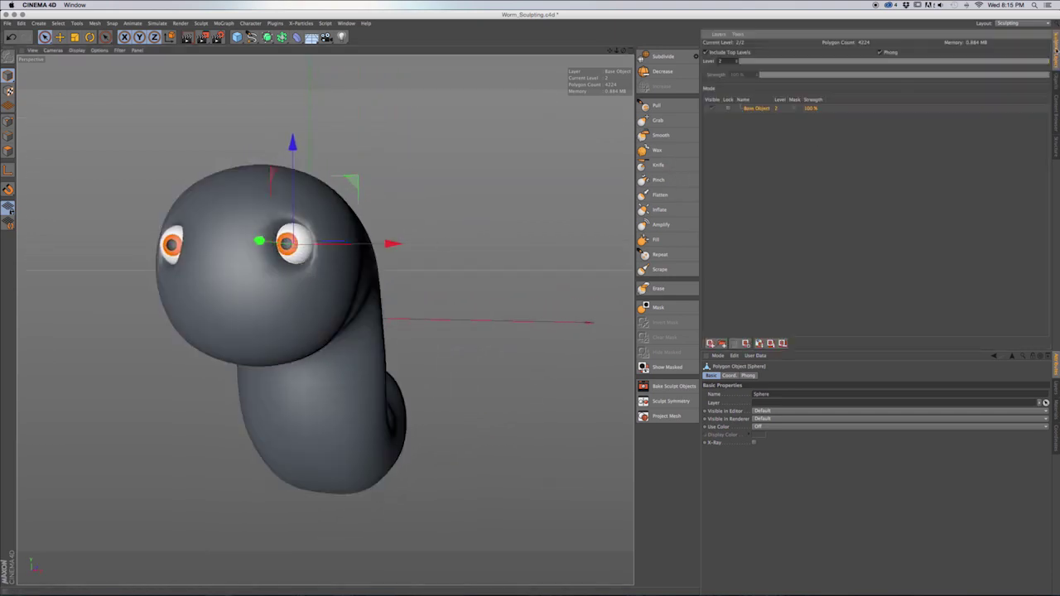
{"action": "left_click", "coordinate": [658, 165]}
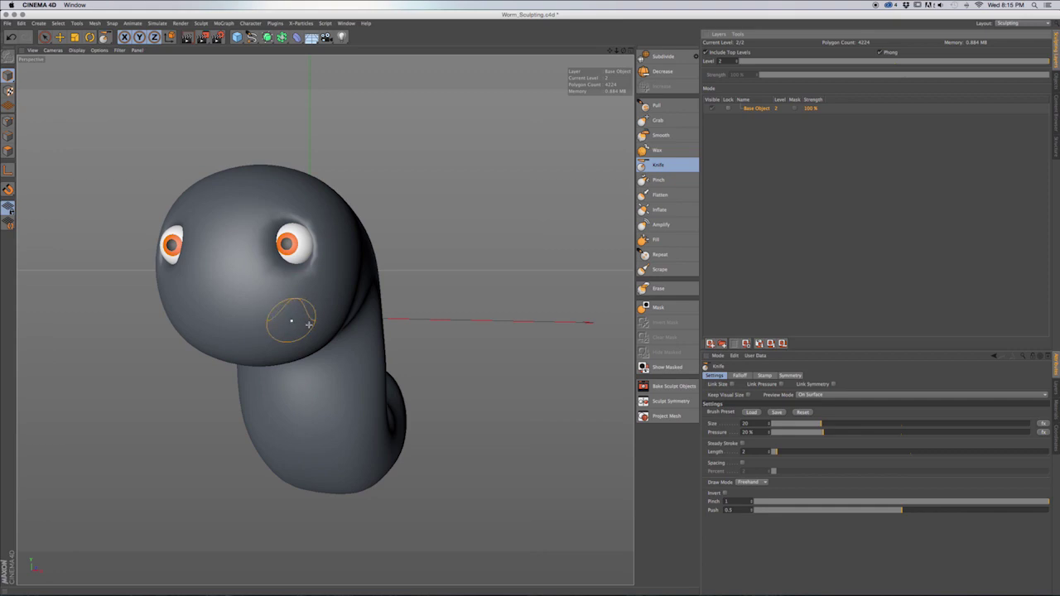
{"action": "left_click", "coordinate": [791, 376]}
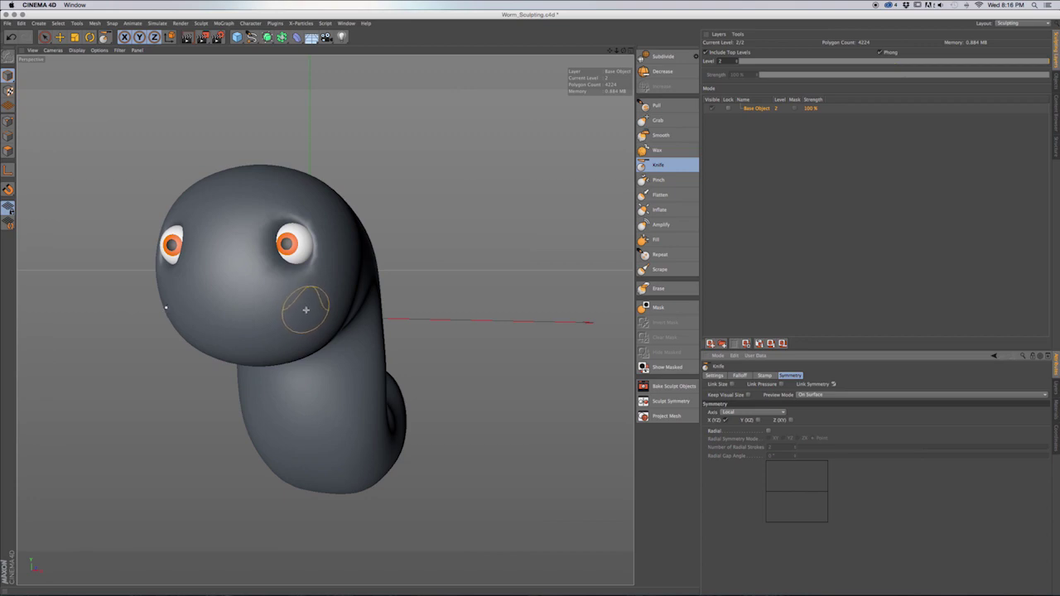
{"action": "mouse_move", "coordinate": [303, 312]}
{"action": "left_mouse_down", "text": "alt"}
{"action": "mouse_move", "coordinate": [293, 315]}
{"action": "mouse_move", "coordinate": [305, 302]}
{"action": "mouse_move", "coordinate": [303, 315]}
{"action": "mouse_move", "coordinate": [293, 308]}
{"action": "mouse_move", "coordinate": [300, 320]}
{"action": "left_mouse_up", "text": "alt"}
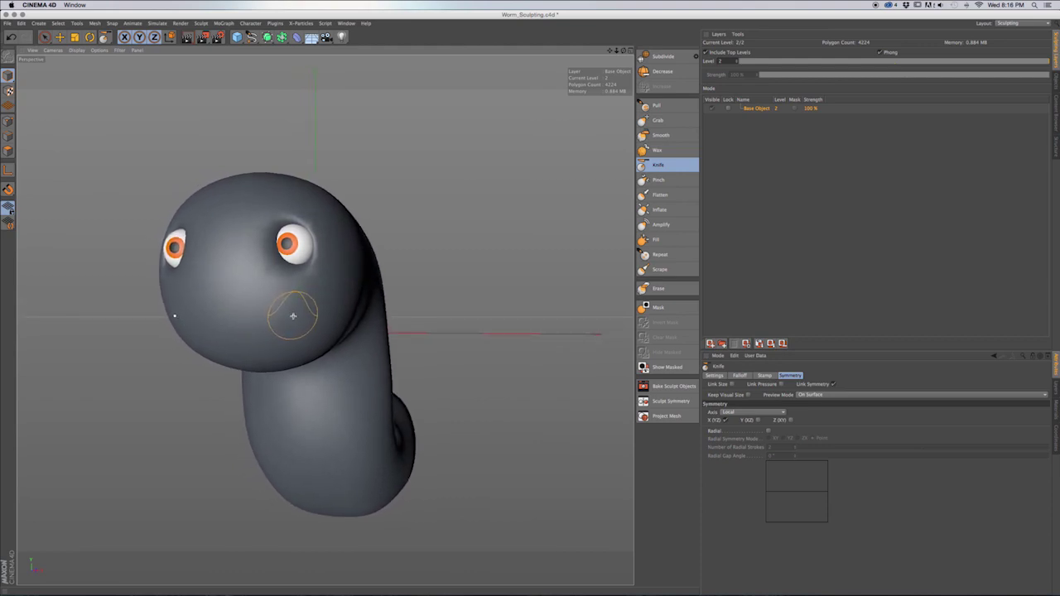
Set the Knife brush to size 5 and pressure 10.7 %, with Steady Stroke enabled at length 8.
{"action": "left_click", "coordinate": [714, 376]}
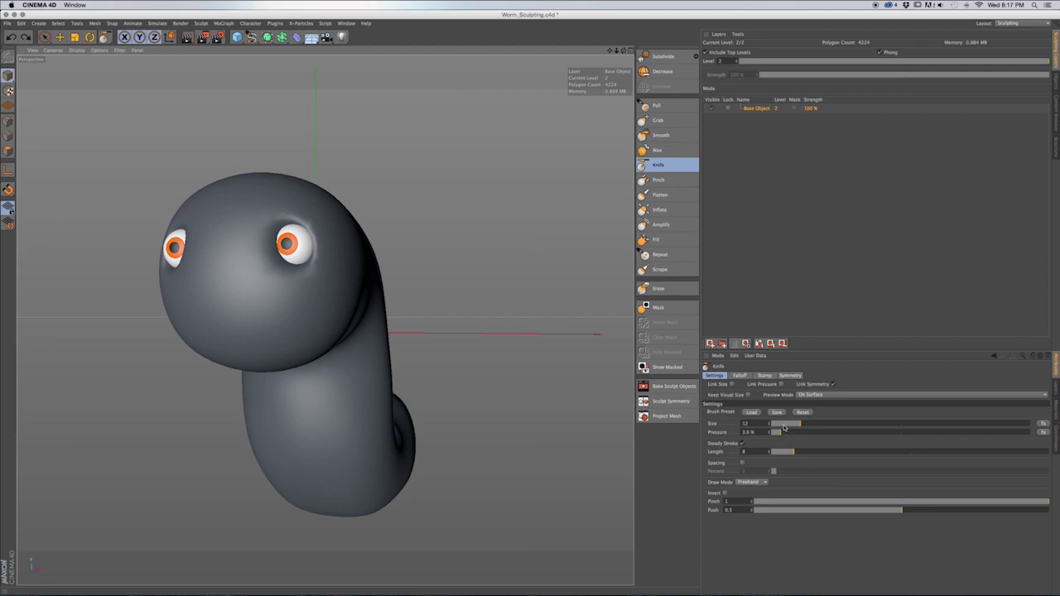
{"action": "left_click_drag", "start_coordinate": [783, 427], "coordinate": [782, 427]}
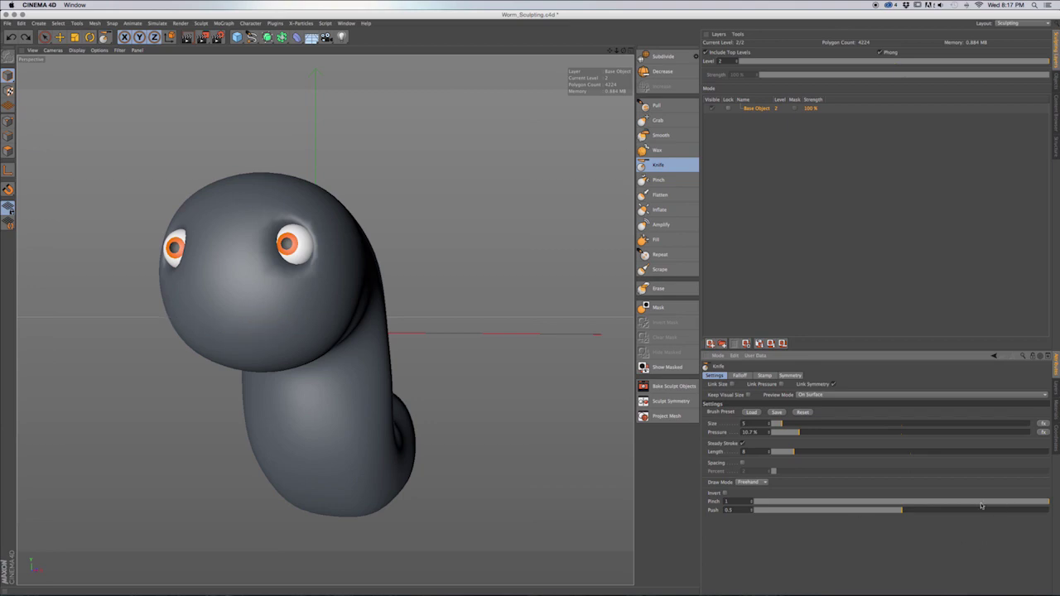
Set the Knife brush's pinch to 0.77 and subdivide the worm's sculpt mesh to level 4.
{"action": "left_click", "coordinate": [1006, 502]}
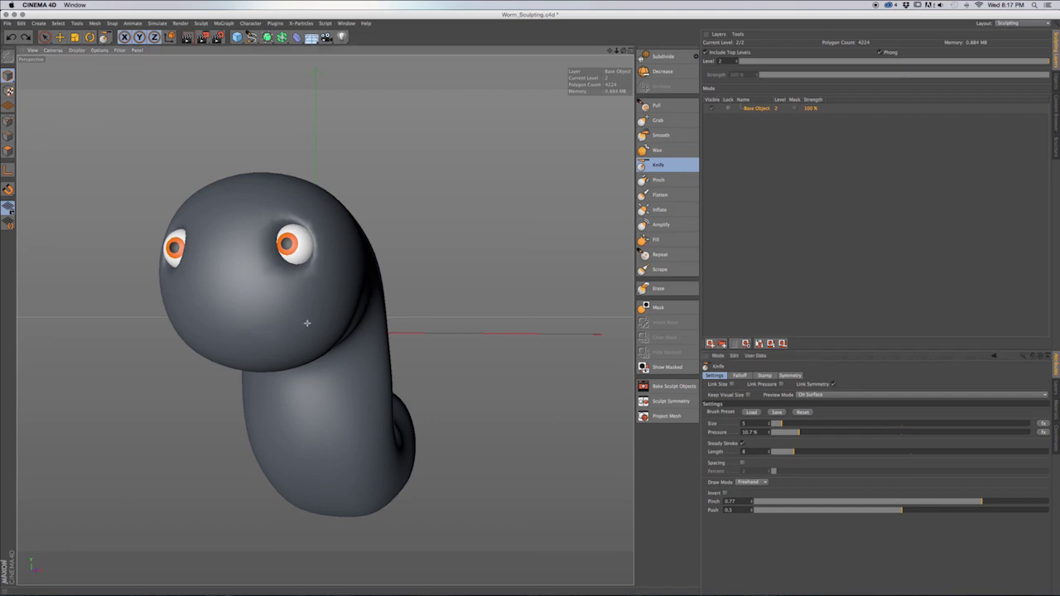
{"action": "left_click", "coordinate": [319, 354]}
{"action": "mouse_move", "coordinate": [268, 325]}
{"action": "left_mouse_down", "text": "alt"}
{"action": "mouse_move", "coordinate": [338, 268]}
{"action": "mouse_move", "coordinate": [261, 331]}
{"action": "mouse_move", "coordinate": [244, 337]}
{"action": "mouse_move", "coordinate": [227, 324]}
{"action": "mouse_move", "coordinate": [319, 289]}
{"action": "left_mouse_up", "text": "alt"}
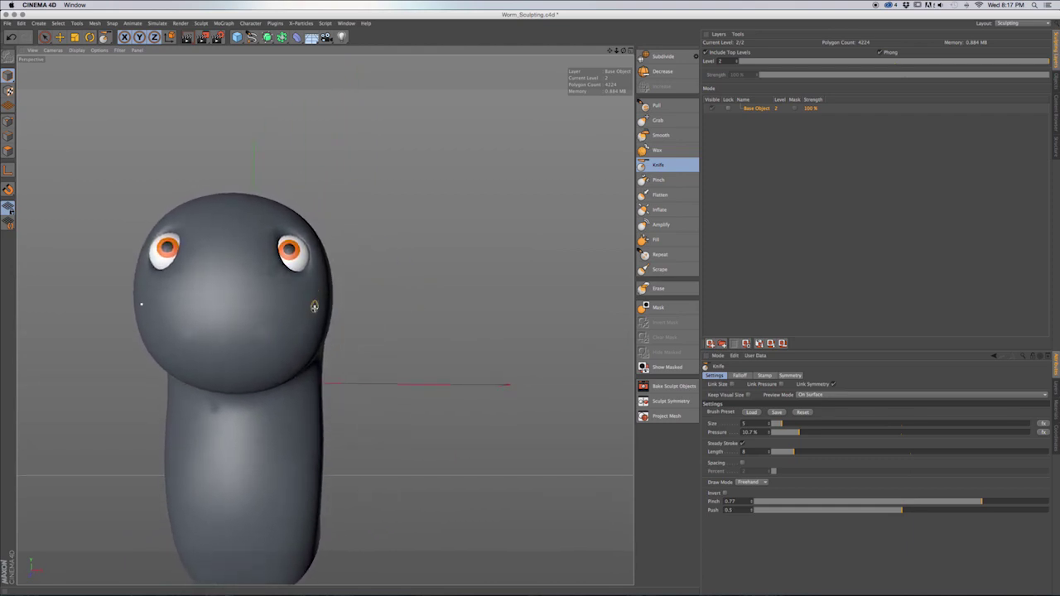
{"action": "left_click", "coordinate": [675, 58]}
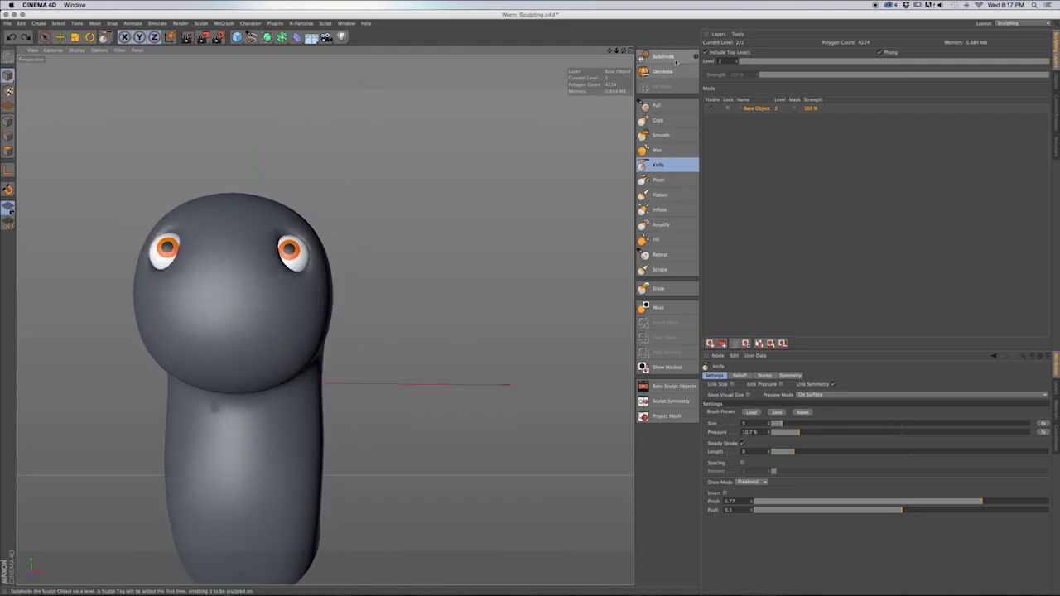
{"action": "left_click", "coordinate": [676, 60]}
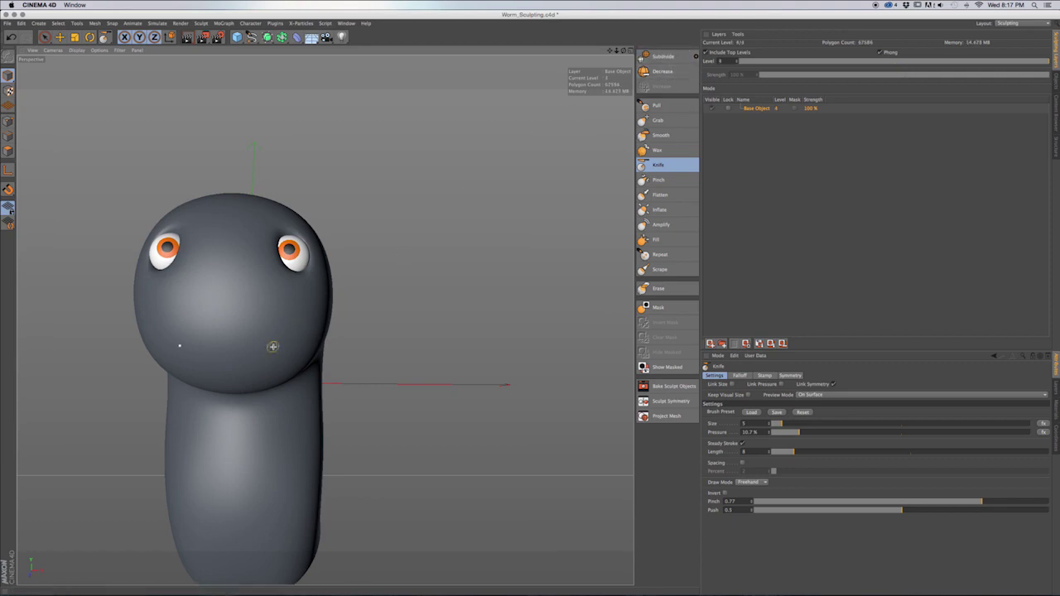
Try to carve a thin curved mouth line across the lower part of the worm's face with the Knife brush.
{"action": "mouse_move", "coordinate": [223, 347]}
{"action": "left_mouse_down"}
{"action": "mouse_move", "coordinate": [214, 346]}
{"action": "mouse_move", "coordinate": [298, 331]}
{"action": "mouse_move", "coordinate": [288, 299]}
{"action": "mouse_move", "coordinate": [232, 339]}
{"action": "left_mouse_up"}
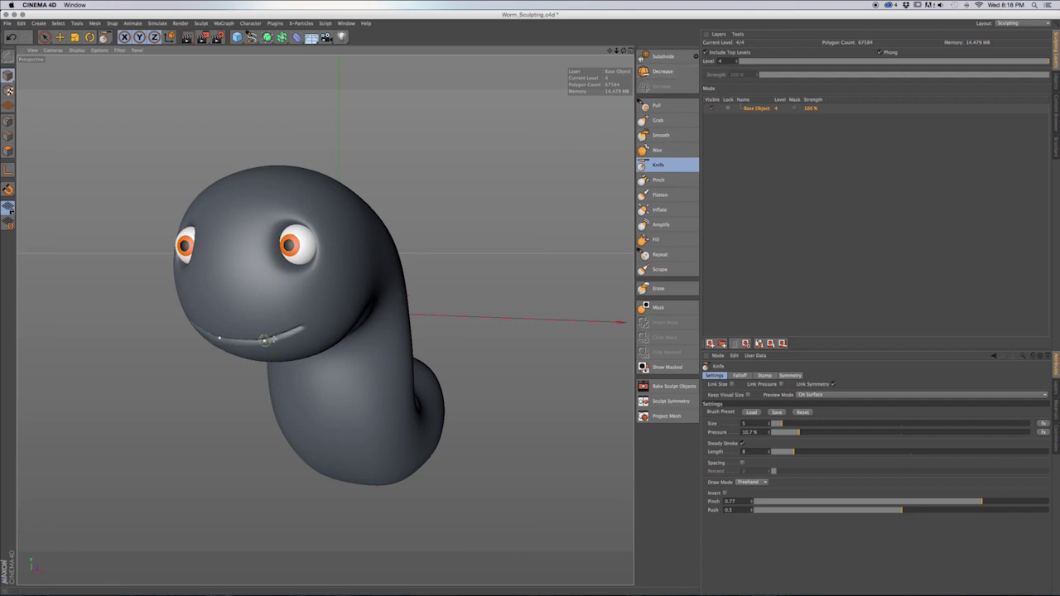
{"action": "mouse_move", "coordinate": [299, 318]}
{"action": "left_mouse_down", "text": "alt"}
{"action": "mouse_move", "coordinate": [345, 274]}
{"action": "mouse_move", "coordinate": [409, 274]}
{"action": "mouse_move", "coordinate": [390, 298]}
{"action": "left_mouse_up", "text": "alt"}
{"action": "left_click_drag", "start_coordinate": [287, 310], "coordinate": [190, 300], "text": "alt"}
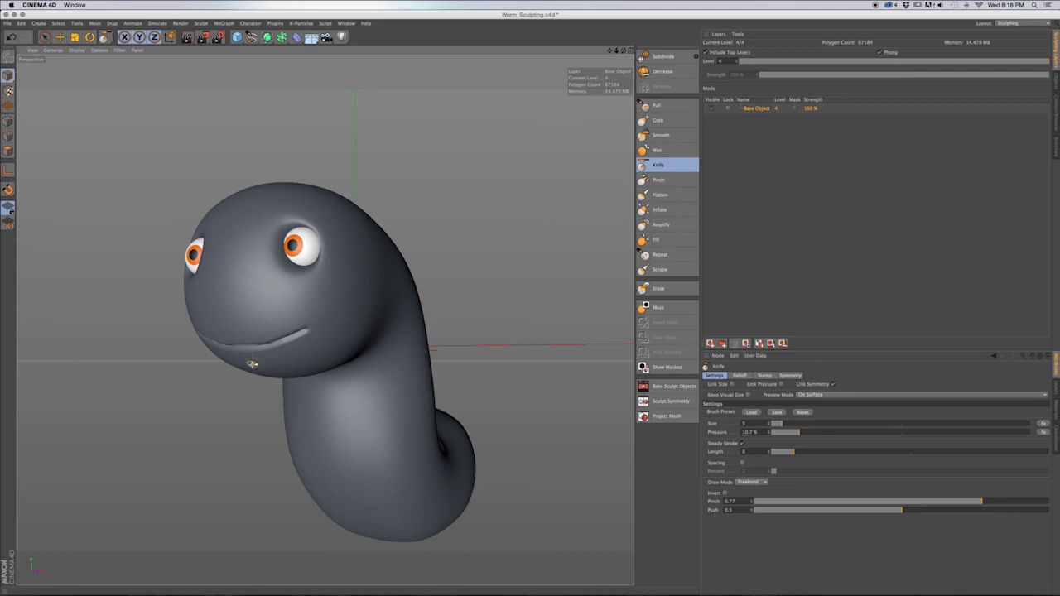
{"action": "key", "text": "super+z"}
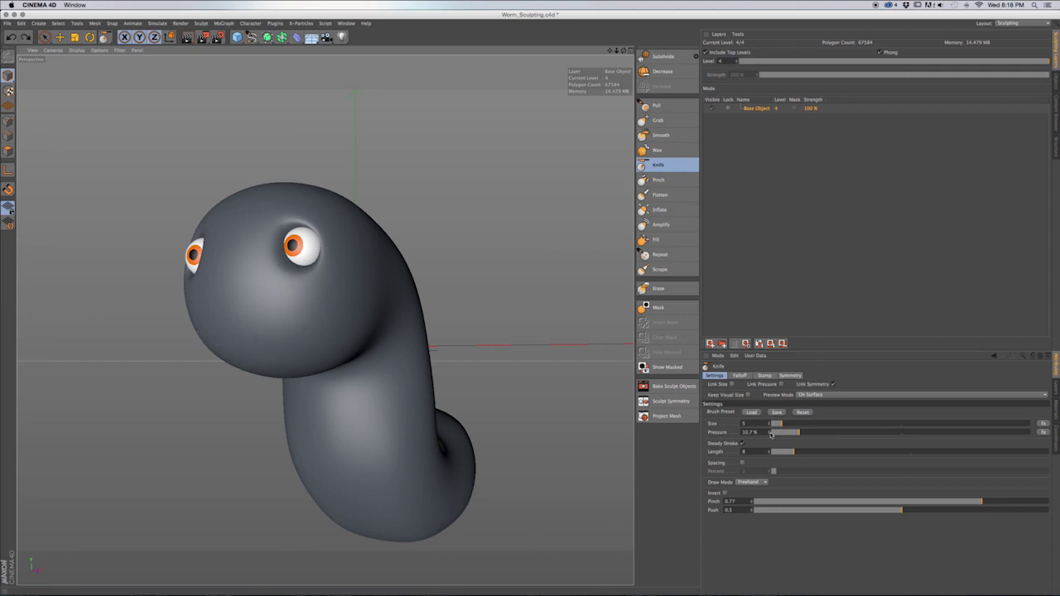
Set the Knife brush to size 10, pressure 8.9 % and pinch 0.76, and carve a wide smiling mouth across the lower face.
{"action": "left_click", "coordinate": [769, 431]}
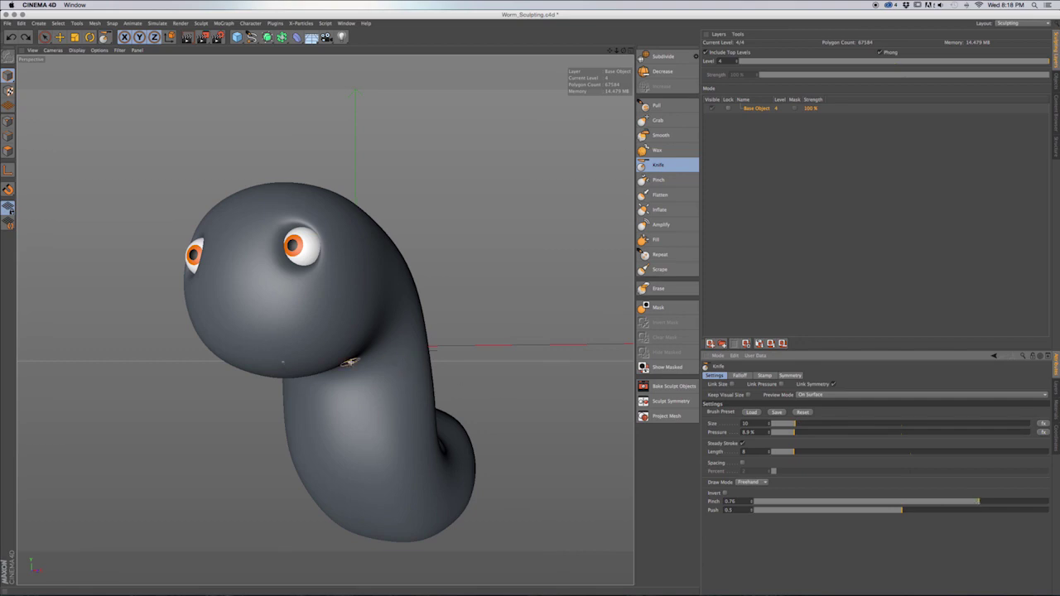
{"action": "mouse_move", "coordinate": [288, 334]}
{"action": "left_mouse_down", "text": "alt"}
{"action": "mouse_move", "coordinate": [309, 330]}
{"action": "mouse_move", "coordinate": [299, 332]}
{"action": "left_mouse_up", "text": "alt"}
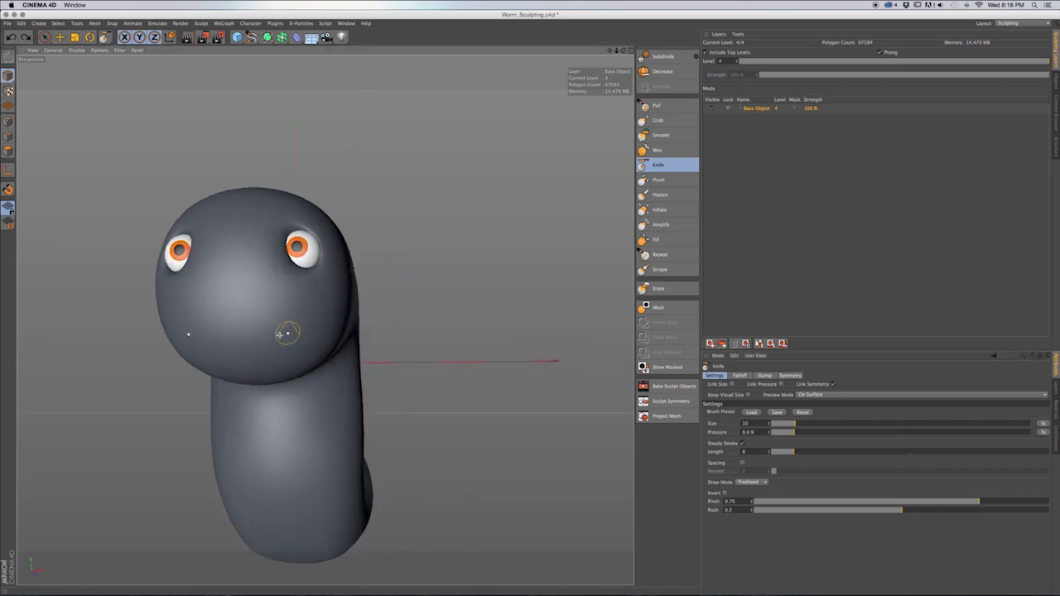
{"action": "left_click_drag", "start_coordinate": [234, 339], "coordinate": [312, 327]}
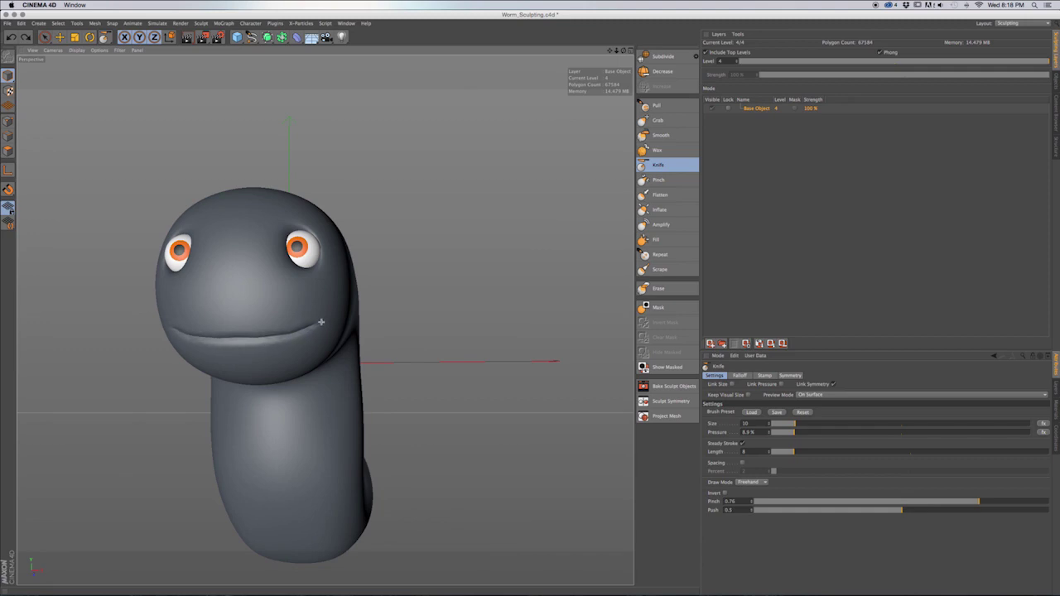
Carve a symmetrical belly outline from just below the head, down both sides of the body and around the tail end.
{"action": "left_click_drag", "start_coordinate": [327, 303], "coordinate": [274, 271], "text": "alt"}
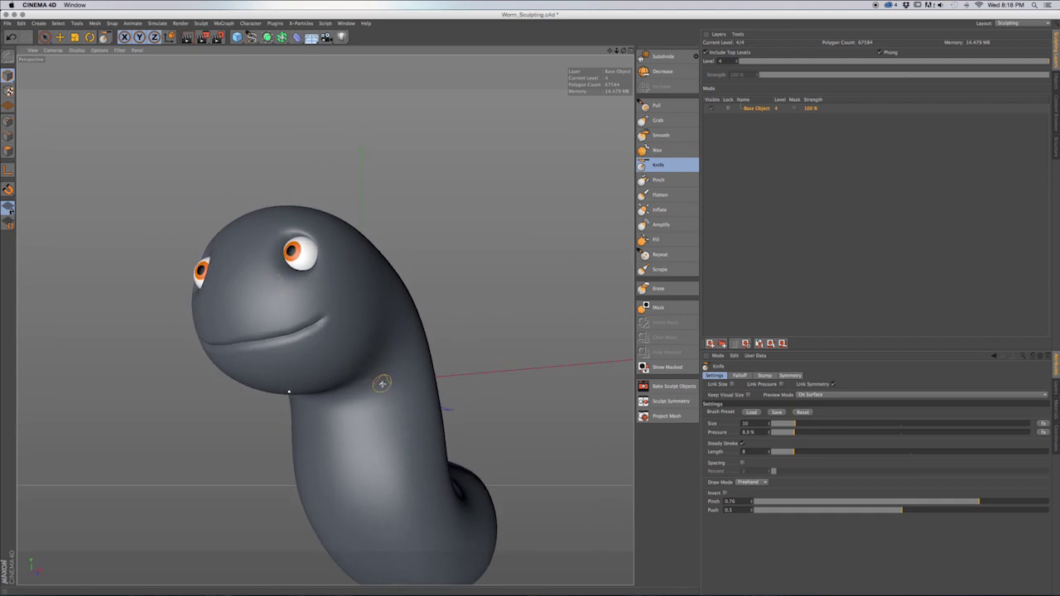
{"action": "mouse_move", "coordinate": [397, 402]}
{"action": "left_mouse_down", "text": "alt"}
{"action": "mouse_move", "coordinate": [389, 370]}
{"action": "mouse_move", "coordinate": [331, 385]}
{"action": "left_mouse_up", "text": "alt"}
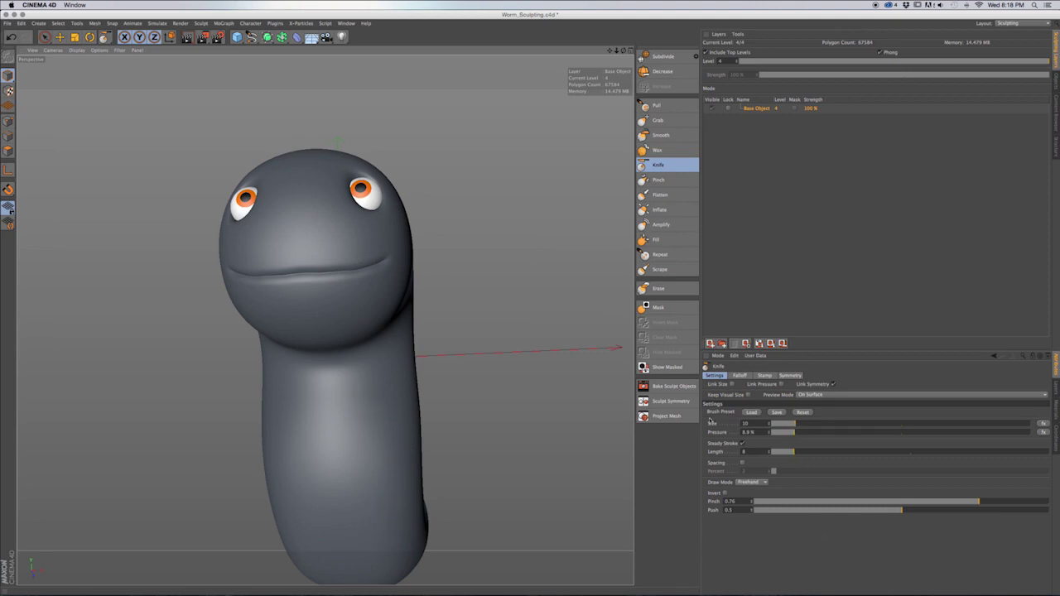
{"action": "left_click_drag", "start_coordinate": [373, 408], "coordinate": [330, 390], "text": "alt"}
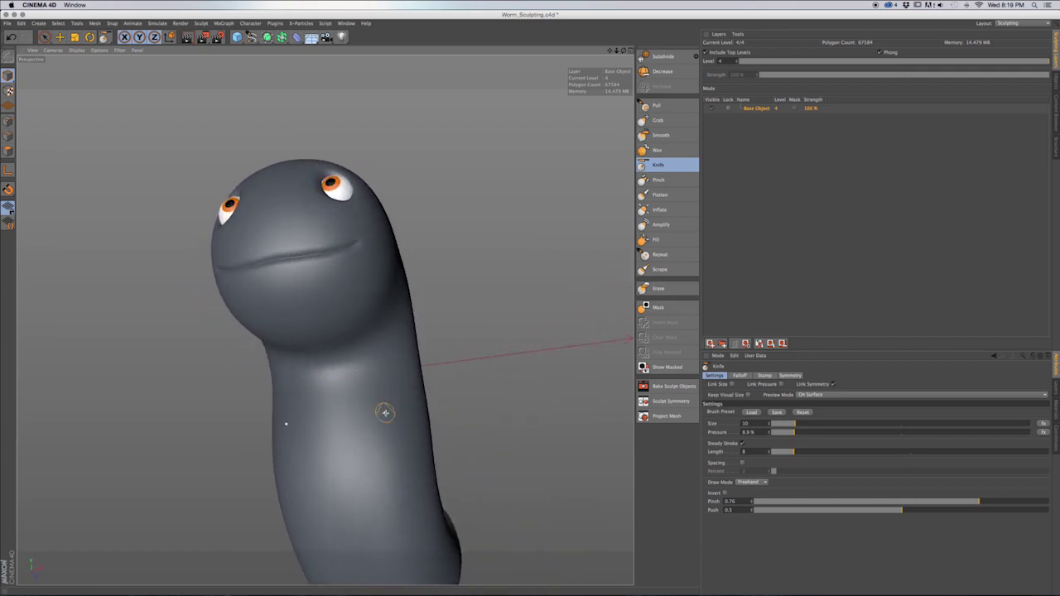
{"action": "left_click_drag", "start_coordinate": [406, 503], "coordinate": [377, 455], "text": "alt"}
{"action": "left_click_drag", "start_coordinate": [378, 494], "coordinate": [380, 488], "text": "alt"}
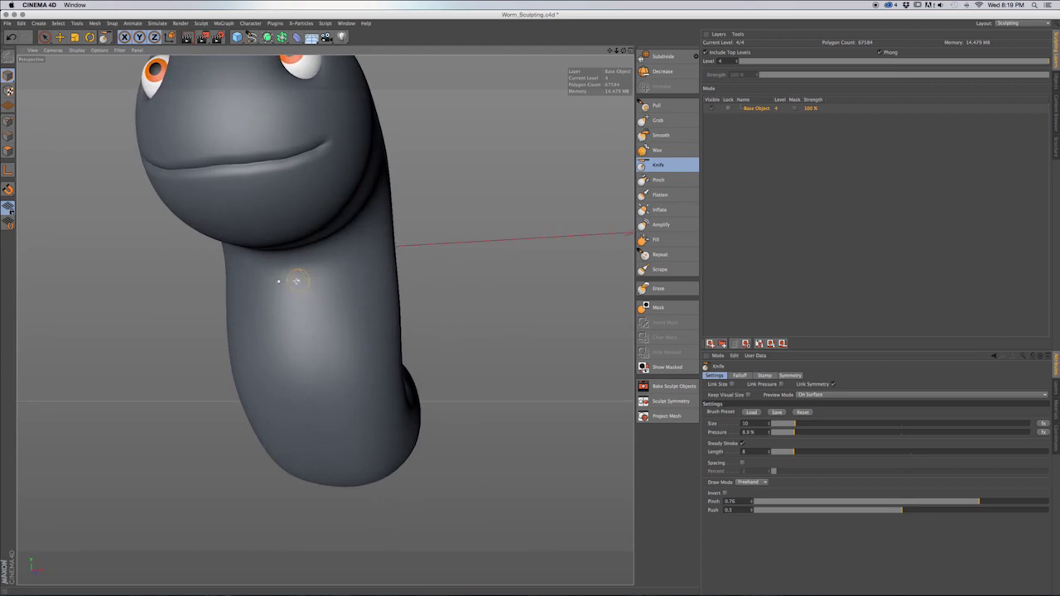
{"action": "mouse_move", "coordinate": [287, 282]}
{"action": "left_mouse_down"}
{"action": "mouse_move", "coordinate": [336, 287]}
{"action": "mouse_move", "coordinate": [350, 299]}
{"action": "mouse_move", "coordinate": [360, 394]}
{"action": "mouse_move", "coordinate": [371, 363]}
{"action": "mouse_move", "coordinate": [270, 366]}
{"action": "left_mouse_up"}
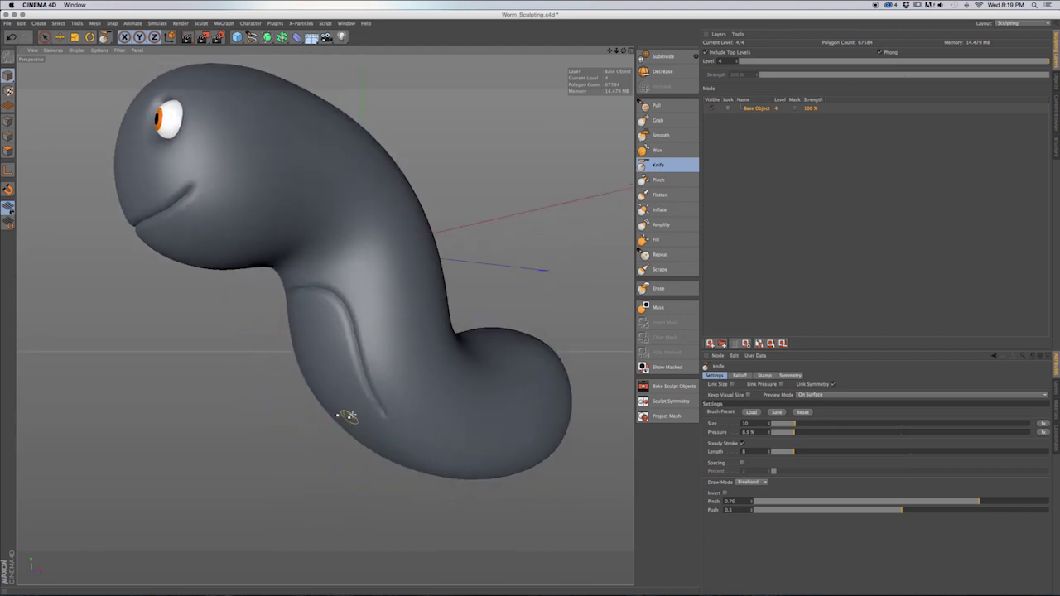
{"action": "left_click_drag", "start_coordinate": [410, 434], "coordinate": [435, 443]}
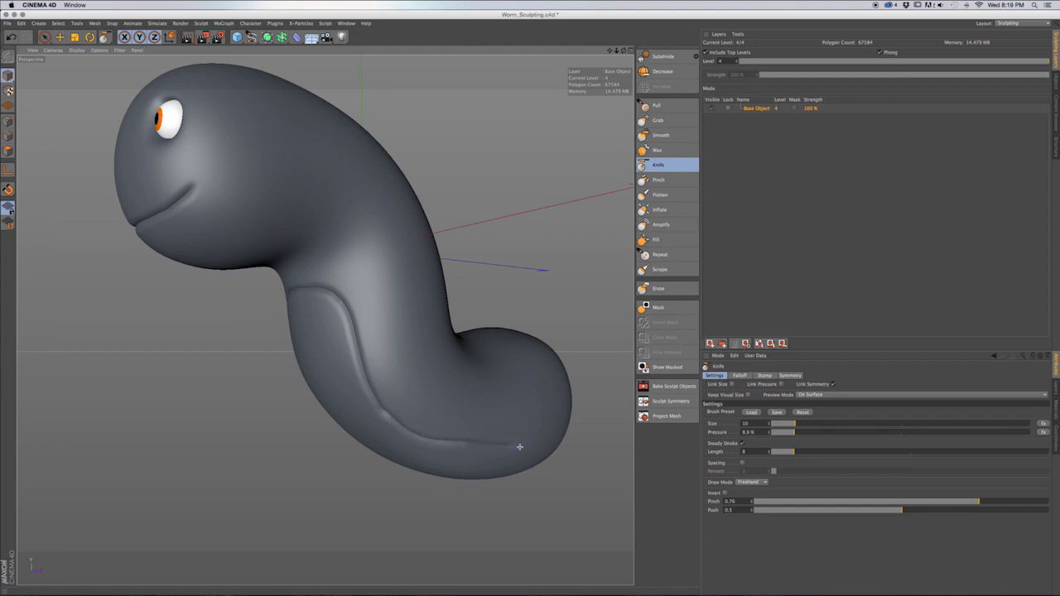
{"action": "left_click_drag", "start_coordinate": [543, 438], "coordinate": [350, 390], "text": "alt"}
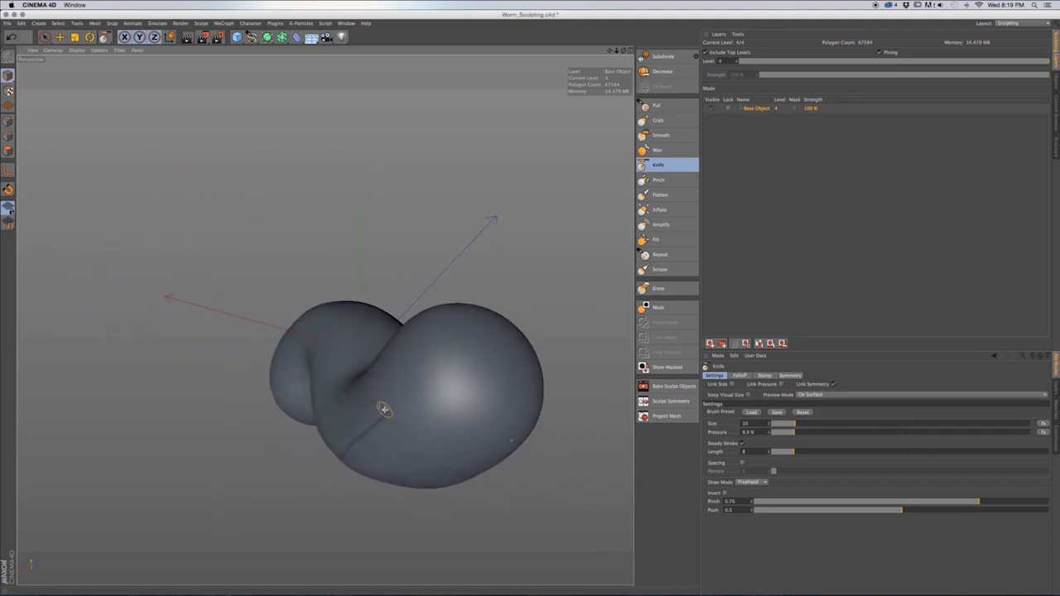
{"action": "left_click_drag", "start_coordinate": [405, 396], "coordinate": [501, 405]}
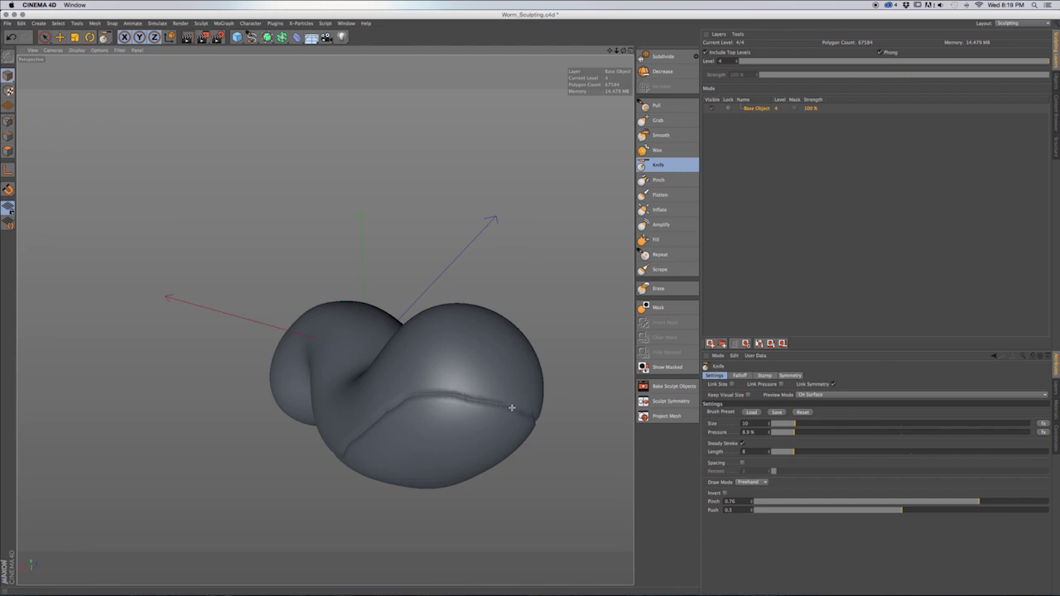
Try to carve a horizontal crease across the upper part of the outlined belly.
{"action": "left_click_drag", "start_coordinate": [456, 362], "coordinate": [596, 372], "text": "alt"}
{"action": "left_click_drag", "start_coordinate": [331, 277], "coordinate": [370, 295], "text": "alt"}
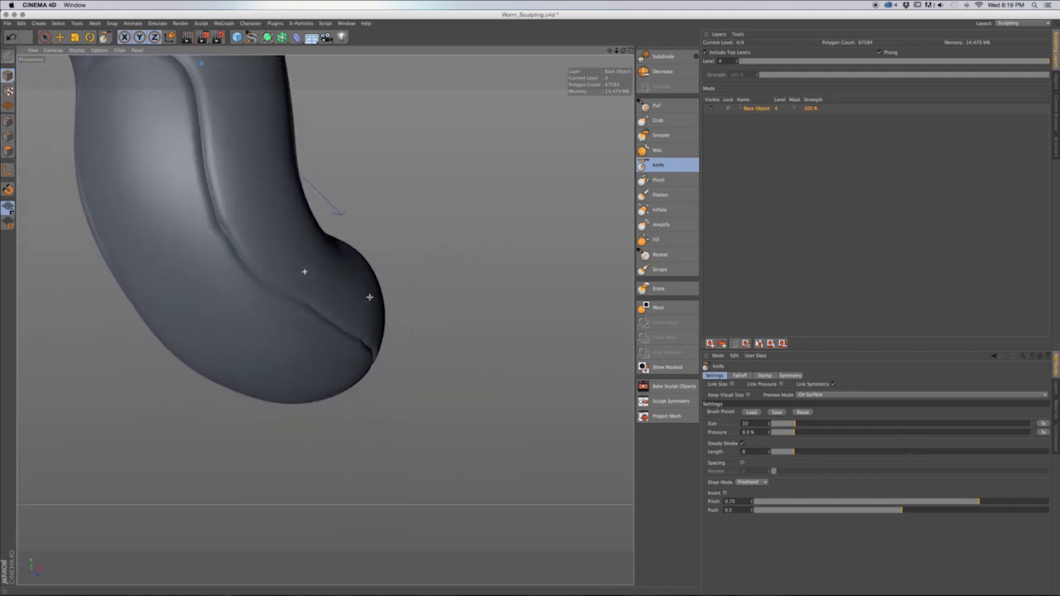
{"action": "left_click_drag", "start_coordinate": [289, 252], "coordinate": [449, 267], "text": "alt"}
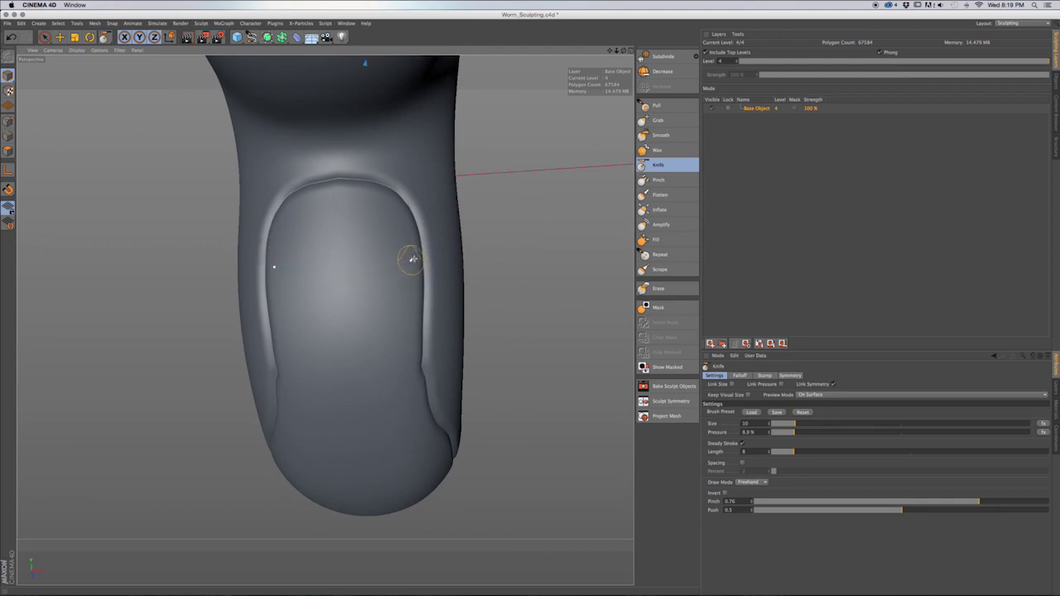
{"action": "left_click_drag", "start_coordinate": [412, 255], "coordinate": [341, 260]}
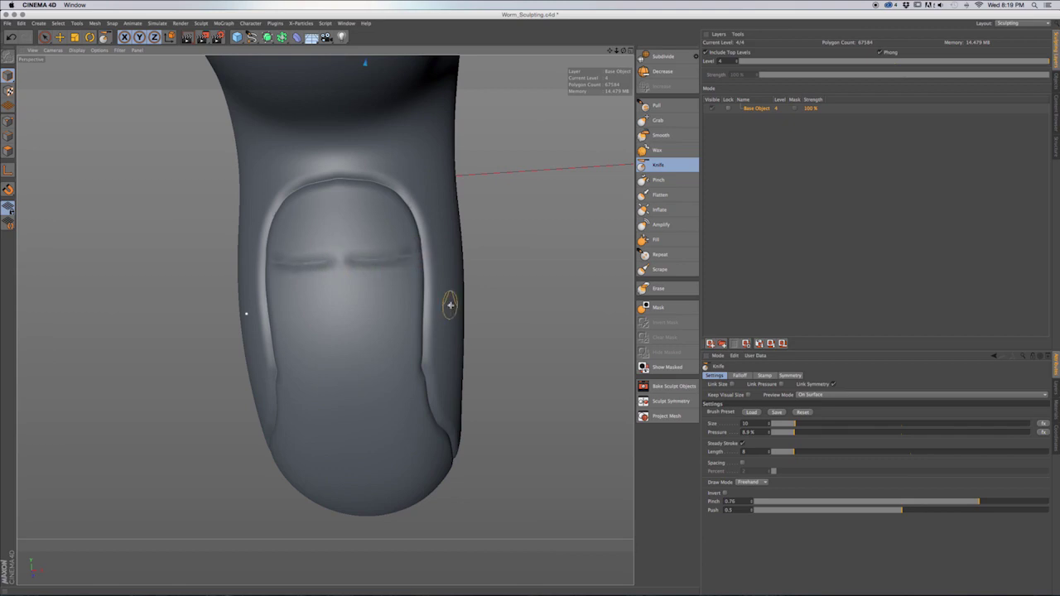
{"action": "key", "text": "super+z"}
Carve two horizontal creases across the upper belly, one below the other, from one edge of the outline to the other.
{"action": "mouse_move", "coordinate": [414, 259]}
{"action": "left_mouse_down", "text": "alt"}
{"action": "mouse_move", "coordinate": [412, 250]}
{"action": "mouse_move", "coordinate": [423, 258]}
{"action": "left_mouse_up", "text": "alt"}
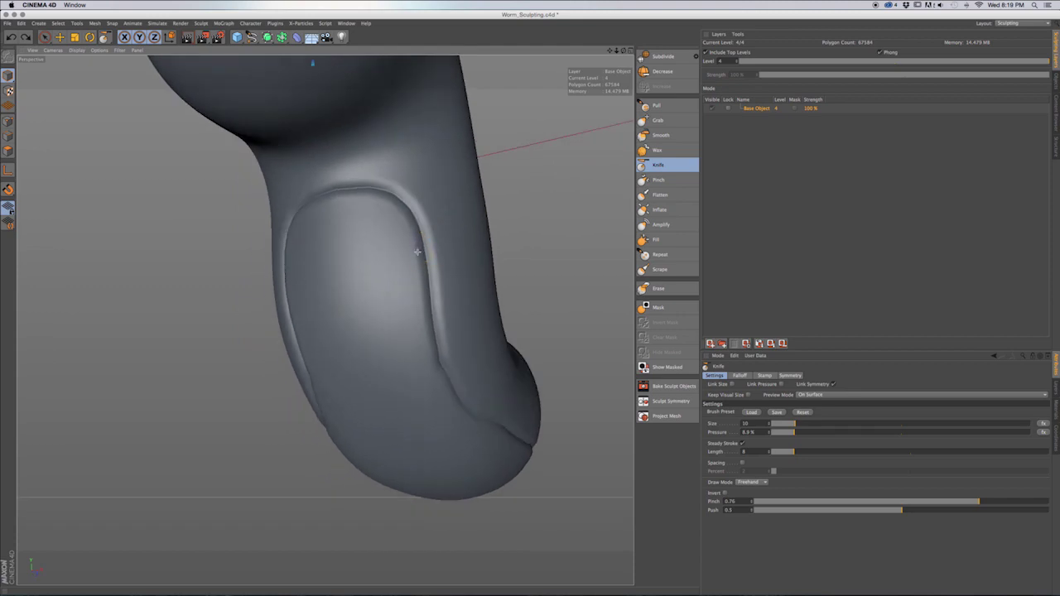
{"action": "left_click_drag", "start_coordinate": [392, 262], "coordinate": [325, 273]}
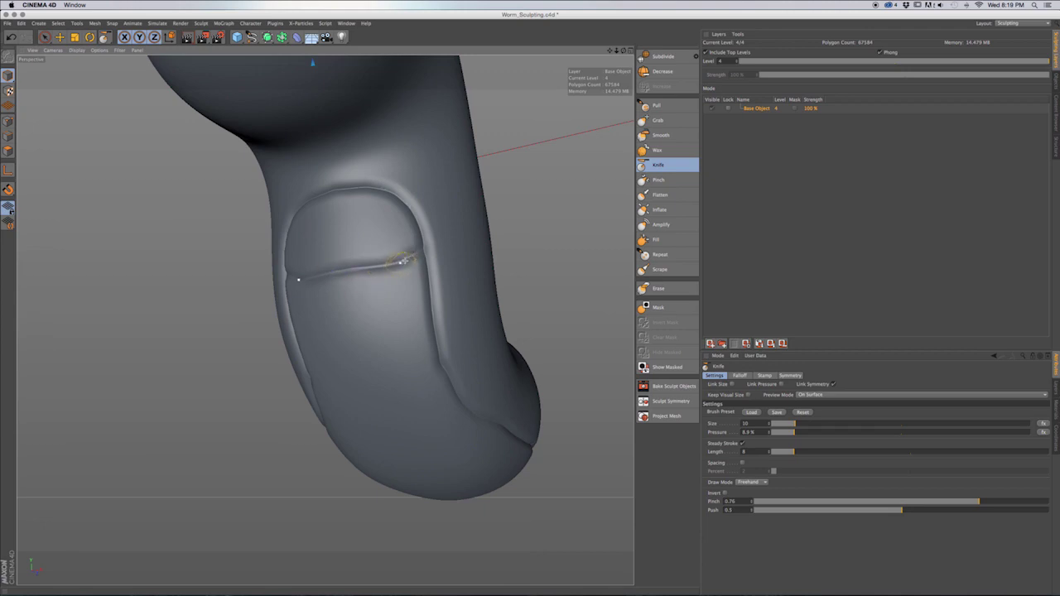
{"action": "mouse_move", "coordinate": [410, 255]}
{"action": "left_mouse_down", "text": "alt"}
{"action": "mouse_move", "coordinate": [405, 269]}
{"action": "mouse_move", "coordinate": [426, 303]}
{"action": "mouse_move", "coordinate": [398, 270]}
{"action": "left_mouse_up", "text": "alt"}
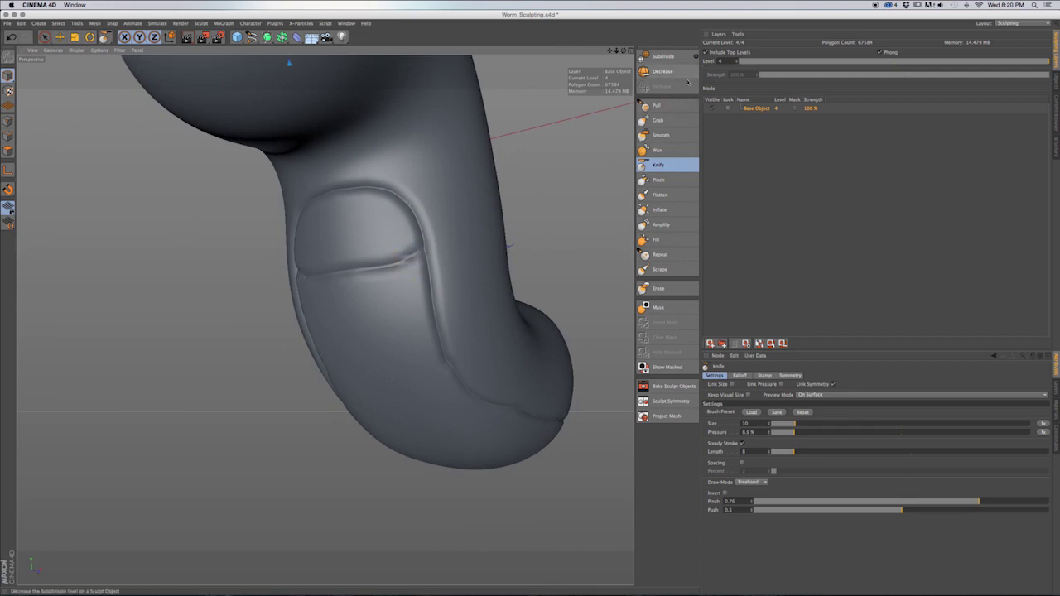
{"action": "middle_click_drag", "start_coordinate": [424, 321], "coordinate": [443, 279], "text": "alt"}
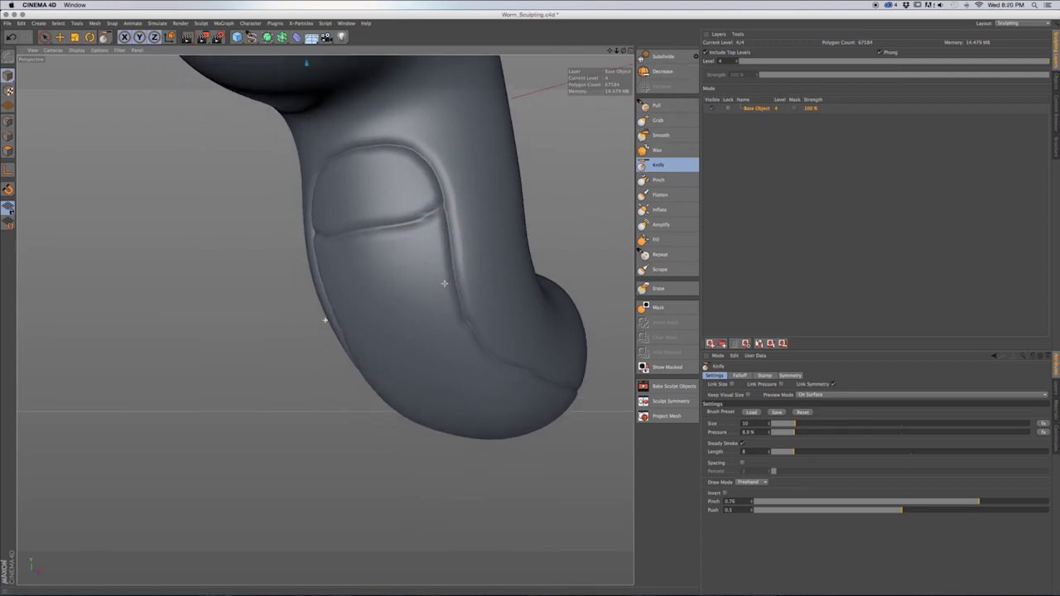
{"action": "mouse_move", "coordinate": [442, 278]}
{"action": "left_mouse_down", "text": "alt"}
{"action": "mouse_move", "coordinate": [480, 277]}
{"action": "mouse_move", "coordinate": [416, 272]}
{"action": "left_mouse_up", "text": "alt"}
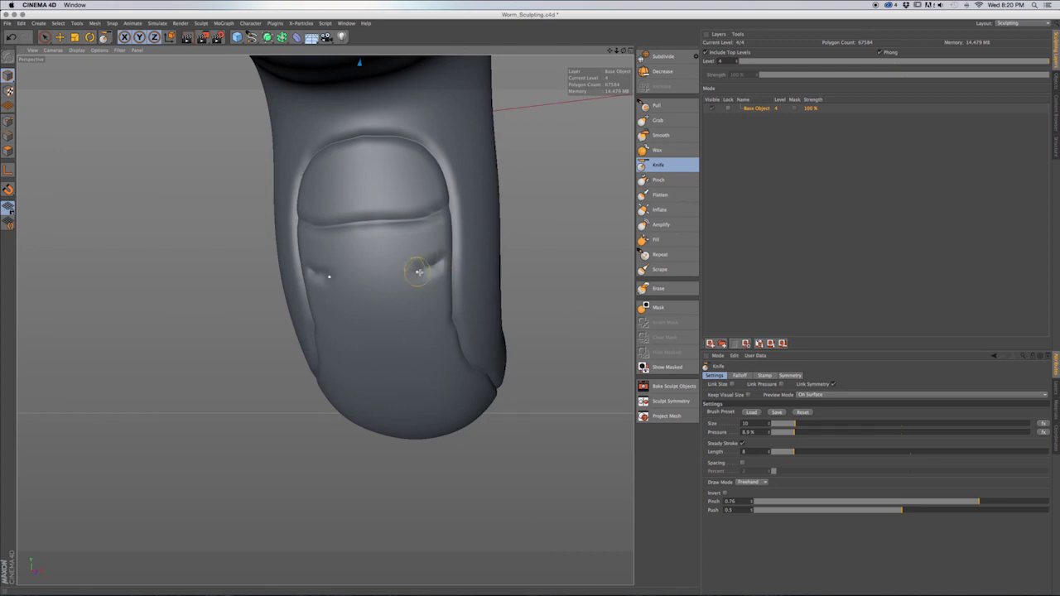
{"action": "key", "text": "super+z"}
{"action": "left_click_drag", "start_coordinate": [441, 260], "coordinate": [364, 275]}
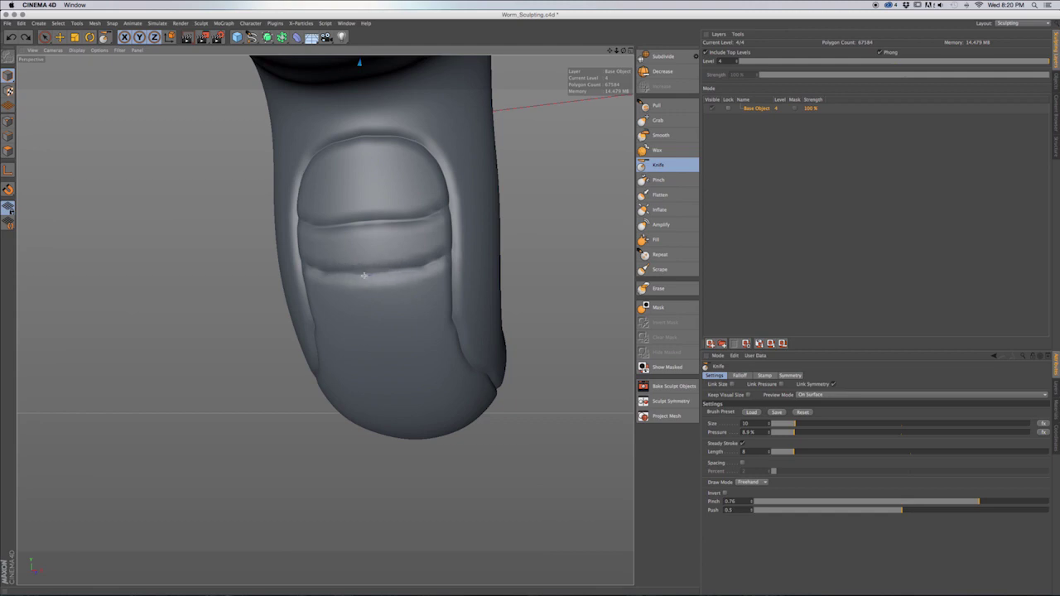
Carve three more evenly spaced creases across the middle of the belly, curving them between the outline's edges.
{"action": "left_click_drag", "start_coordinate": [421, 310], "coordinate": [420, 263], "text": "alt"}
{"action": "left_click_drag", "start_coordinate": [447, 299], "coordinate": [367, 329]}
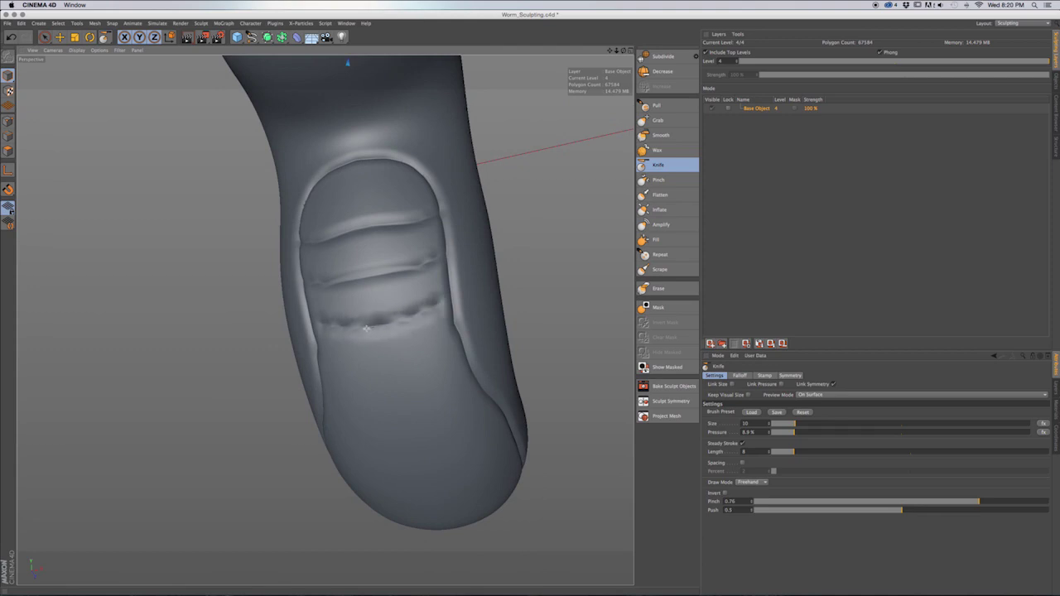
{"action": "left_click_drag", "start_coordinate": [485, 343], "coordinate": [468, 263], "text": "alt"}
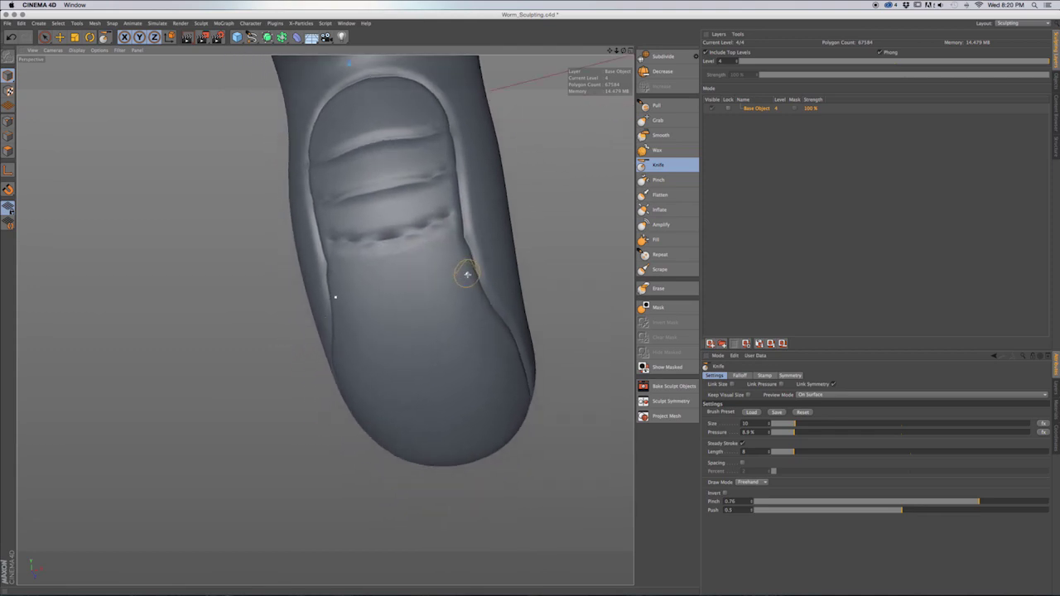
{"action": "mouse_move", "coordinate": [473, 274]}
{"action": "left_mouse_down"}
{"action": "mouse_move", "coordinate": [449, 298]}
{"action": "mouse_move", "coordinate": [398, 312]}
{"action": "mouse_move", "coordinate": [406, 331]}
{"action": "mouse_move", "coordinate": [433, 310]}
{"action": "left_mouse_up"}
{"action": "mouse_move", "coordinate": [506, 329]}
{"action": "left_mouse_down", "text": "alt"}
{"action": "mouse_move", "coordinate": [477, 237]}
{"action": "mouse_move", "coordinate": [504, 229]}
{"action": "mouse_move", "coordinate": [476, 246]}
{"action": "mouse_move", "coordinate": [487, 217]}
{"action": "mouse_move", "coordinate": [471, 212]}
{"action": "mouse_move", "coordinate": [450, 240]}
{"action": "mouse_move", "coordinate": [391, 270]}
{"action": "left_mouse_up", "text": "alt"}
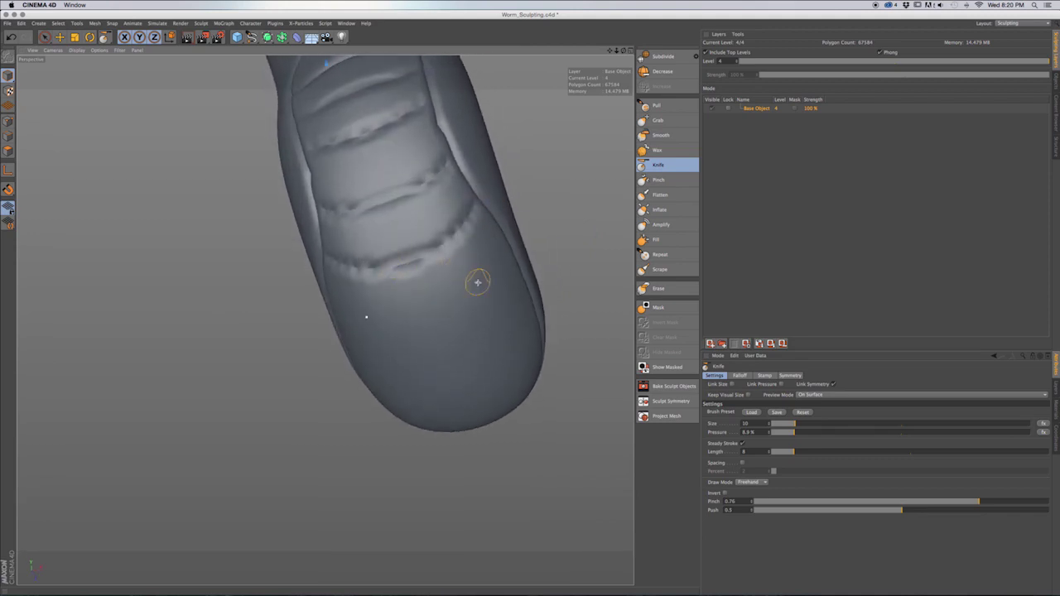
{"action": "left_click_drag", "start_coordinate": [340, 267], "coordinate": [331, 261]}
Carve the remaining belly creases across the lower body down to the rounded tail end.
{"action": "middle_click_drag", "start_coordinate": [476, 294], "coordinate": [457, 225], "text": "alt"}
{"action": "left_click_drag", "start_coordinate": [471, 225], "coordinate": [458, 229], "text": "alt"}
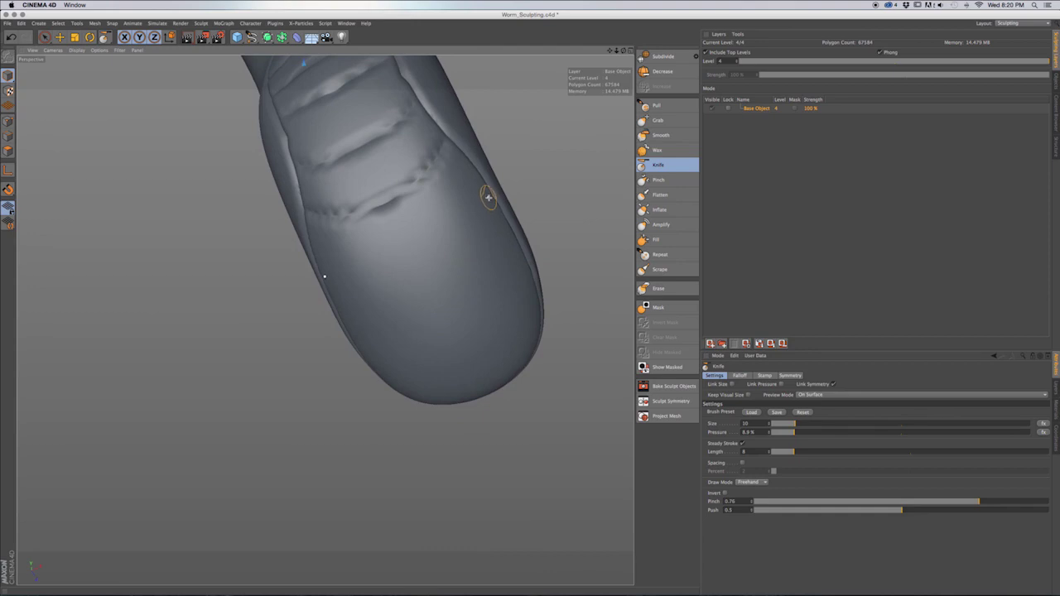
{"action": "left_click_drag", "start_coordinate": [466, 222], "coordinate": [404, 262]}
{"action": "left_click_drag", "start_coordinate": [484, 307], "coordinate": [471, 246], "text": "alt"}
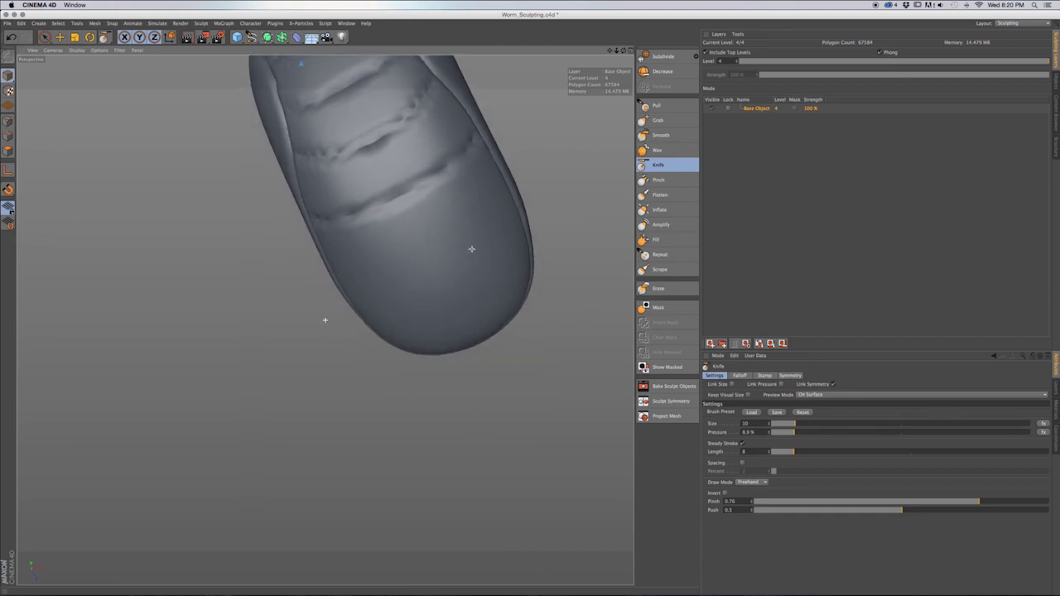
{"action": "mouse_move", "coordinate": [499, 206]}
{"action": "left_mouse_down"}
{"action": "mouse_move", "coordinate": [426, 258]}
{"action": "mouse_move", "coordinate": [519, 208]}
{"action": "mouse_move", "coordinate": [444, 246]}
{"action": "left_mouse_up"}
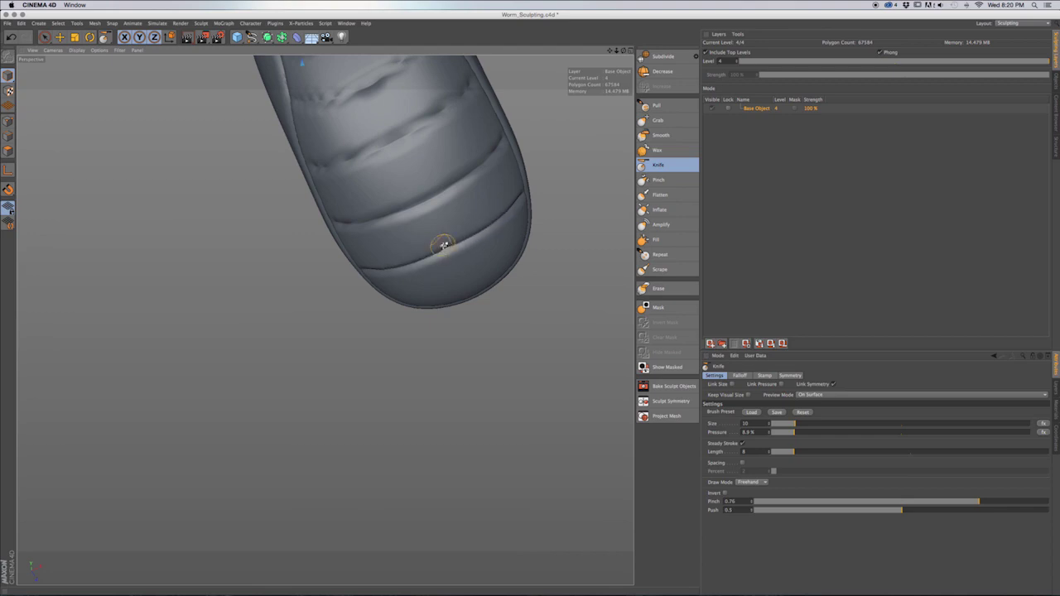
Subdivide the worm's sculpt mesh two more times to level 6.
{"action": "left_click_drag", "start_coordinate": [414, 191], "coordinate": [390, 314], "text": "alt"}
{"action": "left_click_drag", "start_coordinate": [392, 216], "coordinate": [433, 225], "text": "alt"}
{"action": "left_click", "coordinate": [677, 54]}
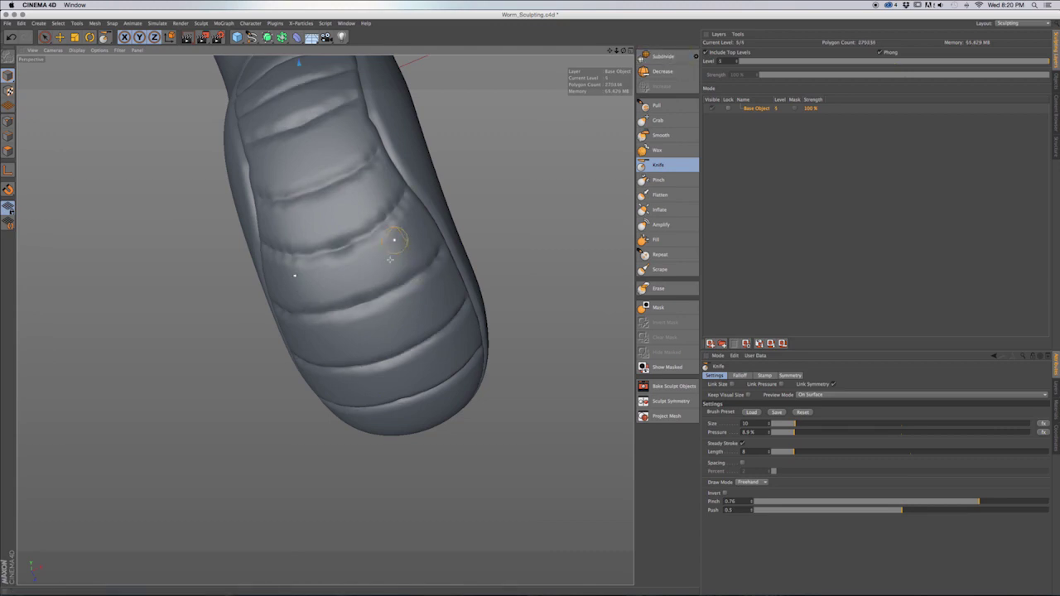
{"action": "mouse_move", "coordinate": [396, 248]}
{"action": "left_mouse_down", "text": "alt"}
{"action": "mouse_move", "coordinate": [380, 289]}
{"action": "mouse_move", "coordinate": [331, 312]}
{"action": "mouse_move", "coordinate": [333, 369]}
{"action": "left_mouse_up", "text": "alt"}
{"action": "left_click", "coordinate": [662, 55]}
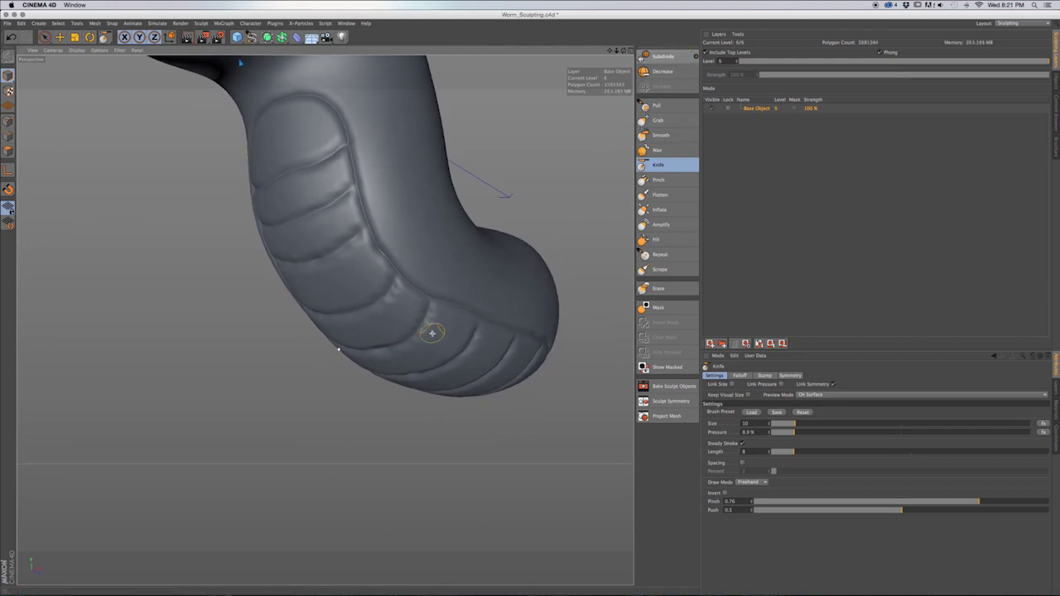
Set up the Smooth brush with size 8 and pressure 7.8 %, and soften the crease across the middle of the belly.
{"action": "mouse_move", "coordinate": [449, 336]}
{"action": "left_mouse_down", "text": "alt"}
{"action": "mouse_move", "coordinate": [438, 296]}
{"action": "mouse_move", "coordinate": [456, 290]}
{"action": "mouse_move", "coordinate": [426, 237]}
{"action": "mouse_move", "coordinate": [438, 222]}
{"action": "left_mouse_up", "text": "alt"}
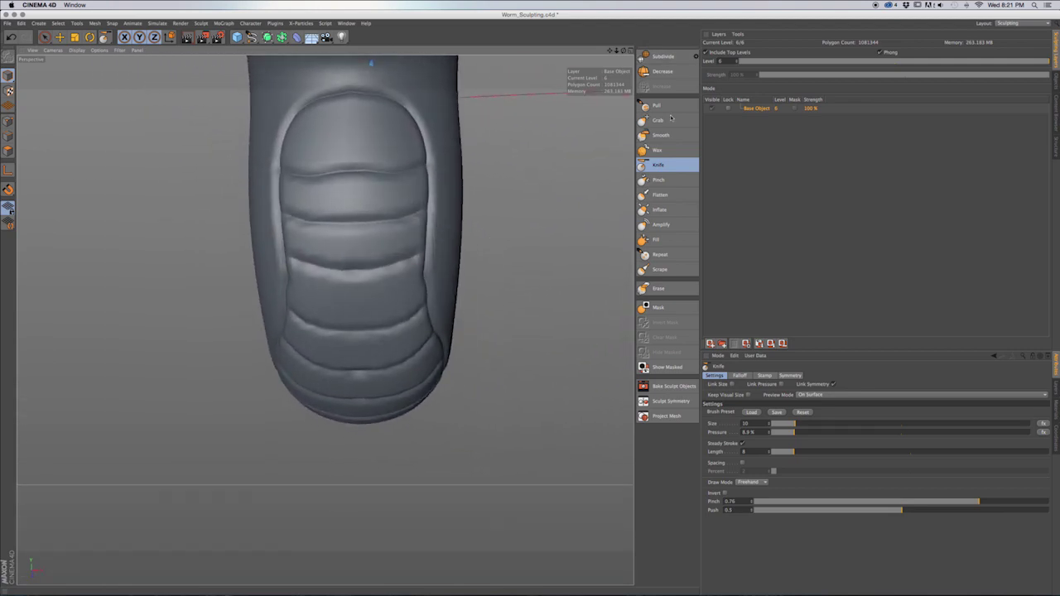
{"action": "left_click", "coordinate": [663, 134]}
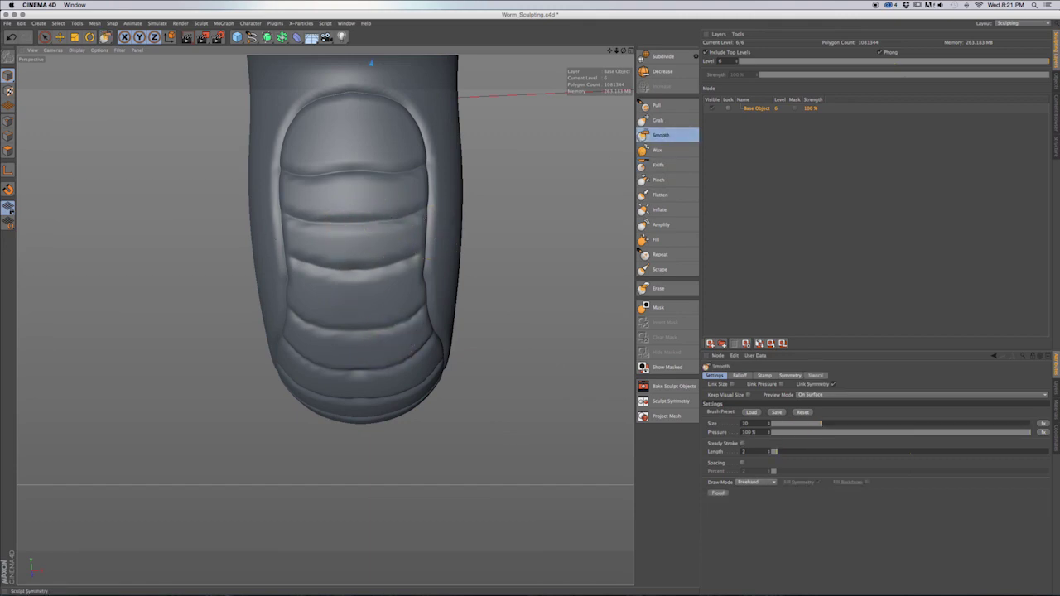
{"action": "left_click_drag", "start_coordinate": [800, 434], "coordinate": [793, 433]}
{"action": "left_click", "coordinate": [789, 424]}
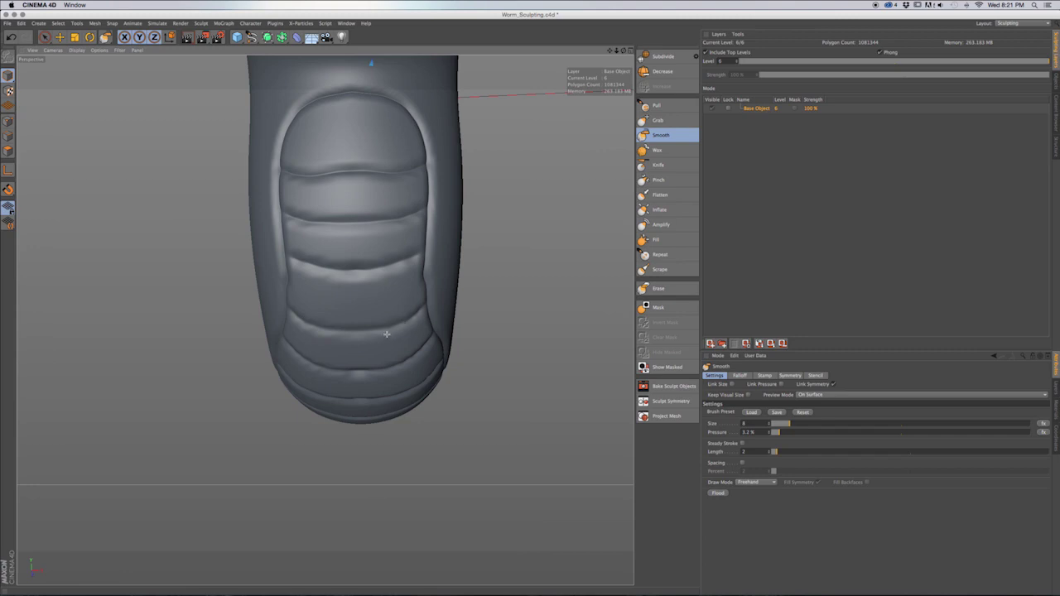
{"action": "left_click_drag", "start_coordinate": [787, 434], "coordinate": [789, 435]}
{"action": "left_click_drag", "start_coordinate": [366, 307], "coordinate": [334, 298], "text": "alt"}
{"action": "middle_click_drag", "start_coordinate": [364, 290], "coordinate": [367, 346], "text": "alt"}
{"action": "left_click_drag", "start_coordinate": [393, 335], "coordinate": [414, 335], "text": "alt"}
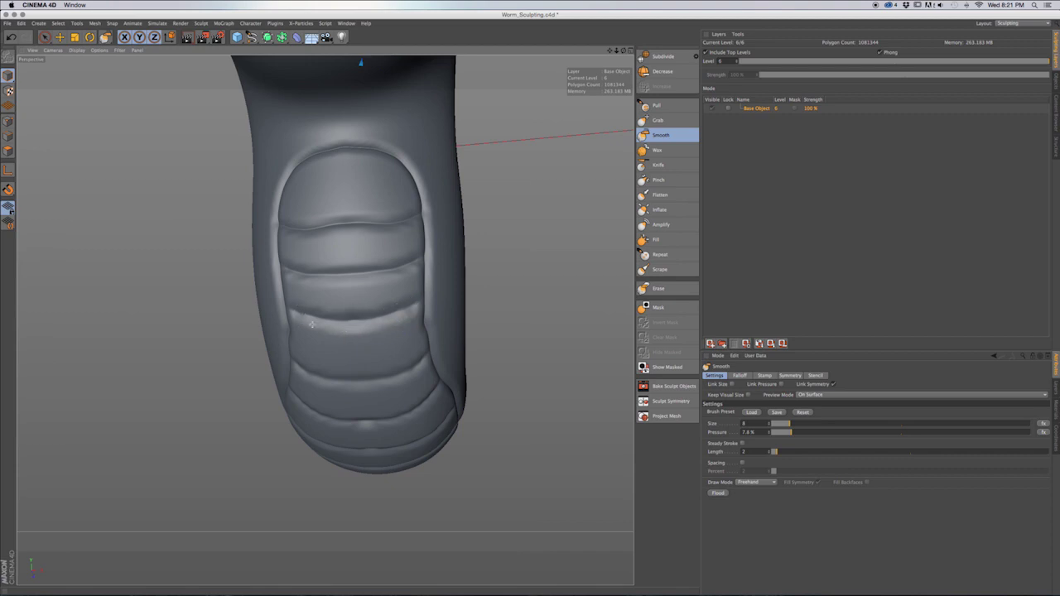
{"action": "left_click_drag", "start_coordinate": [405, 297], "coordinate": [406, 274], "text": "alt"}
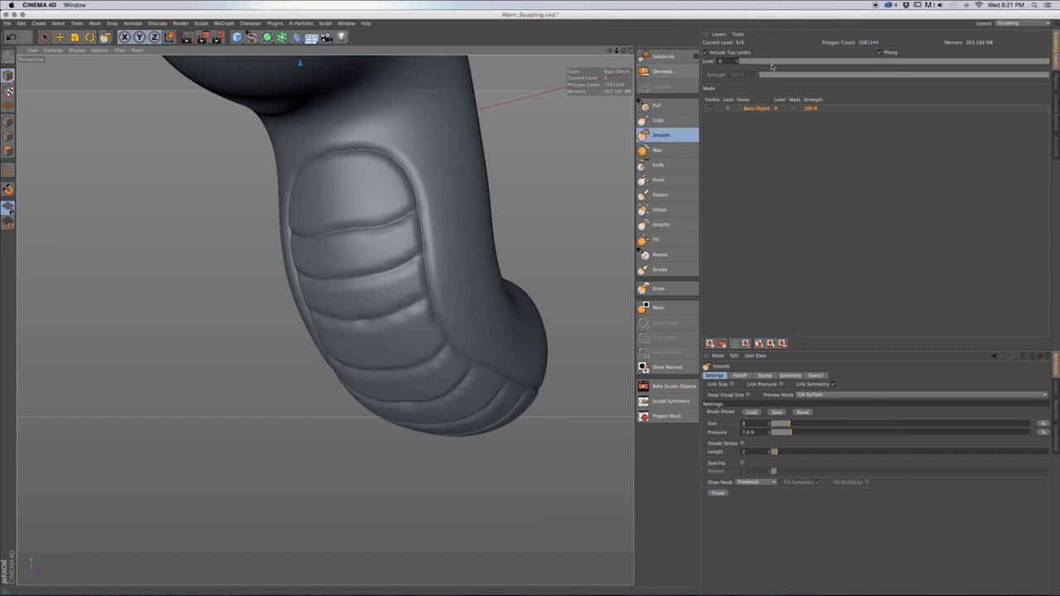
Lower the sculpt mesh to level 5 and smooth the creases across the middle and lower belly.
{"action": "left_click", "coordinate": [737, 62]}
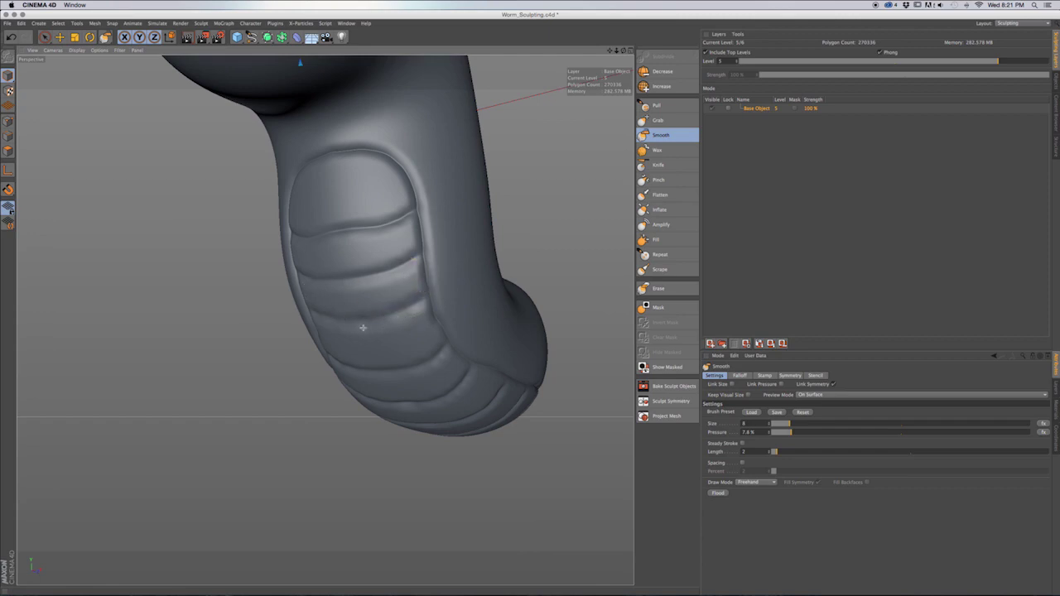
{"action": "mouse_move", "coordinate": [407, 347]}
{"action": "left_mouse_down", "text": "alt"}
{"action": "mouse_move", "coordinate": [478, 303]}
{"action": "mouse_move", "coordinate": [519, 324]}
{"action": "mouse_move", "coordinate": [423, 289]}
{"action": "left_mouse_up", "text": "alt"}
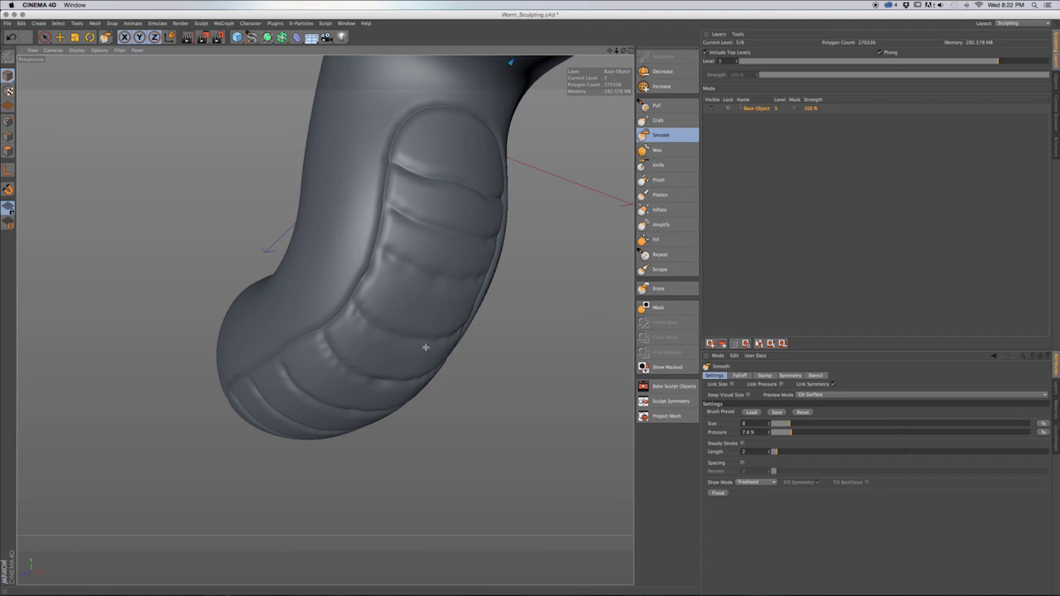
{"action": "left_click_drag", "start_coordinate": [424, 348], "coordinate": [435, 343], "text": "alt"}
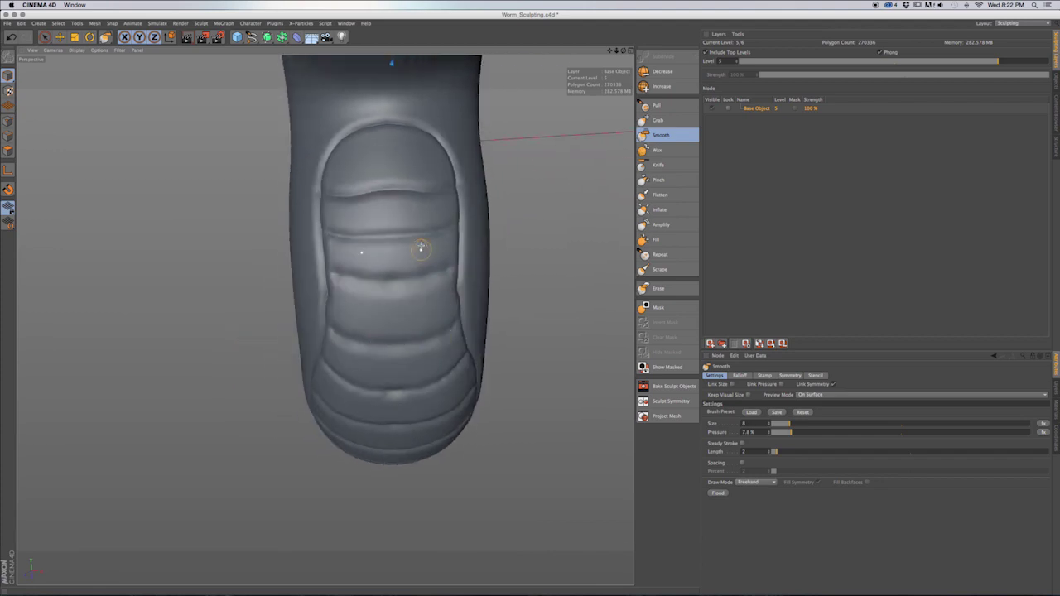
{"action": "mouse_move", "coordinate": [340, 240]}
{"action": "left_mouse_down", "text": "alt"}
{"action": "mouse_move", "coordinate": [310, 254]}
{"action": "mouse_move", "coordinate": [312, 266]}
{"action": "left_mouse_up", "text": "alt"}
{"action": "left_click_drag", "start_coordinate": [503, 310], "coordinate": [509, 244], "text": "alt"}
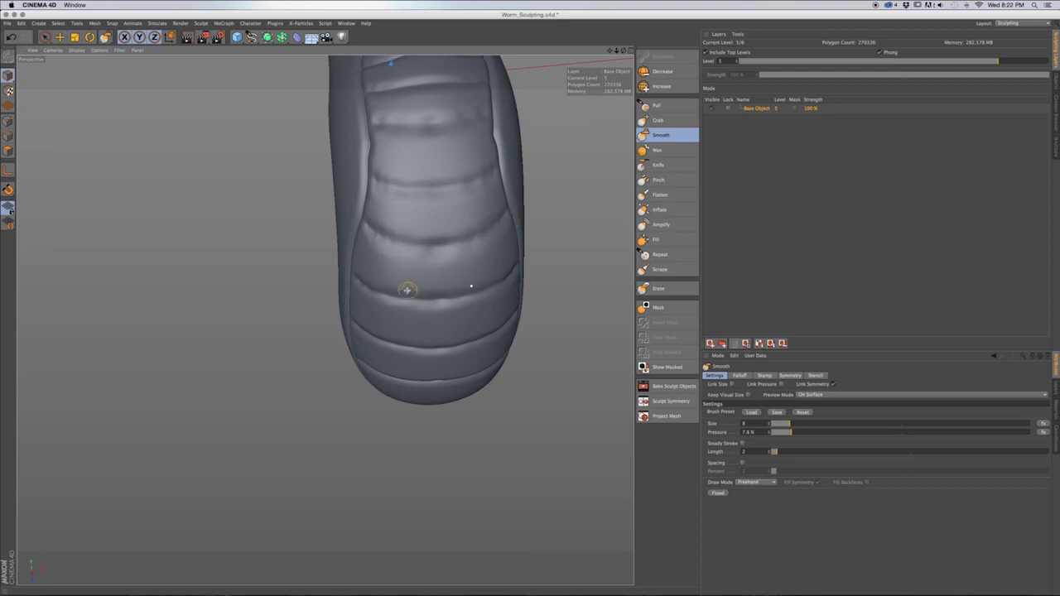
{"action": "left_click_drag", "start_coordinate": [503, 267], "coordinate": [414, 300], "text": "alt"}
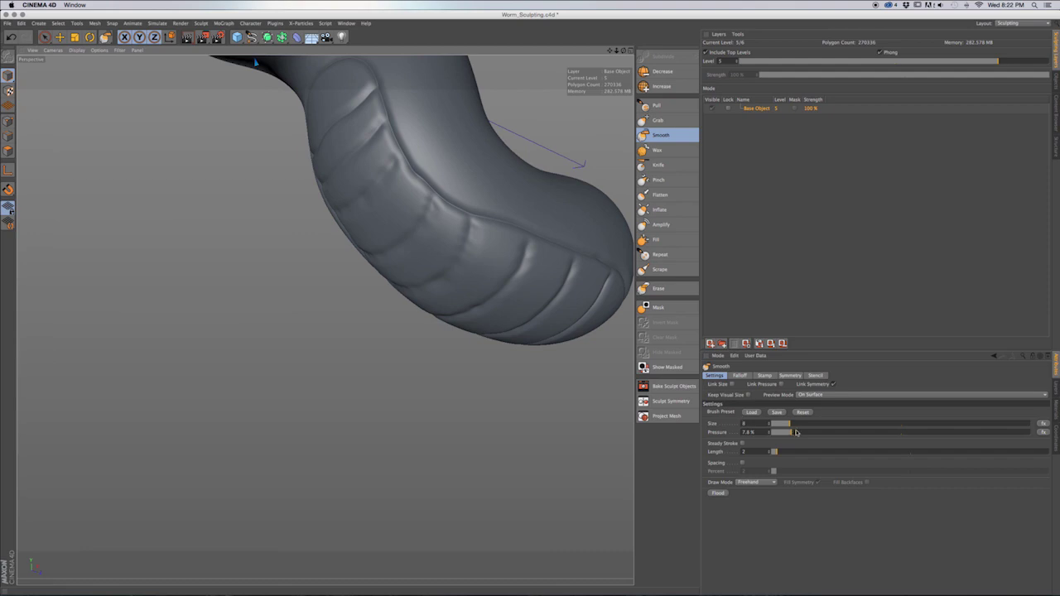
Raise the Smooth brush pressure to 13.2 % and further soften the lower belly creases.
{"action": "left_click_drag", "start_coordinate": [795, 433], "coordinate": [805, 432]}
{"action": "left_click_drag", "start_coordinate": [445, 266], "coordinate": [479, 271], "text": "alt"}
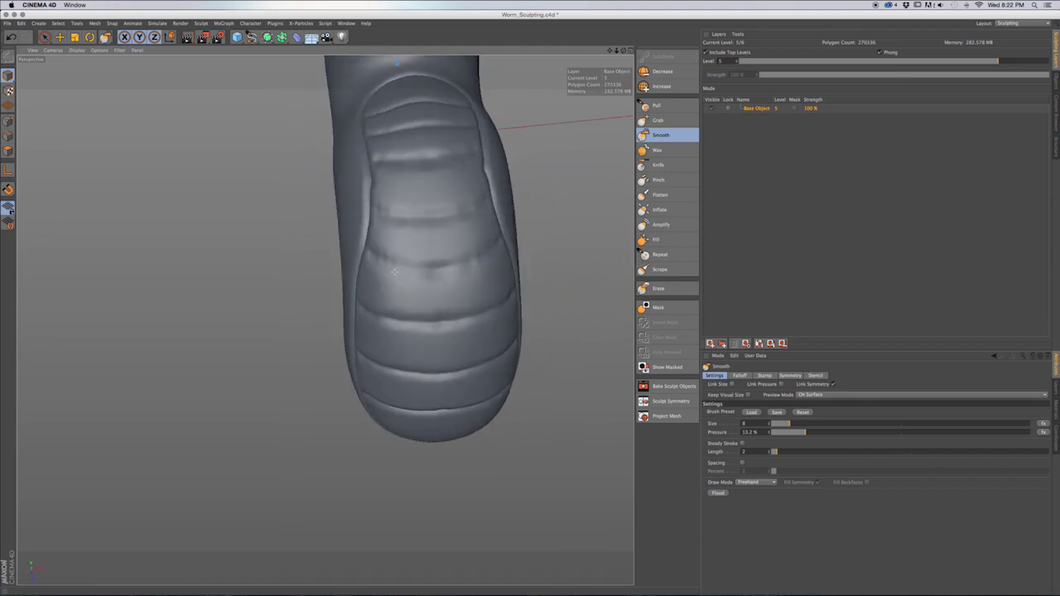
{"action": "left_click_drag", "start_coordinate": [475, 259], "coordinate": [521, 269], "text": "alt"}
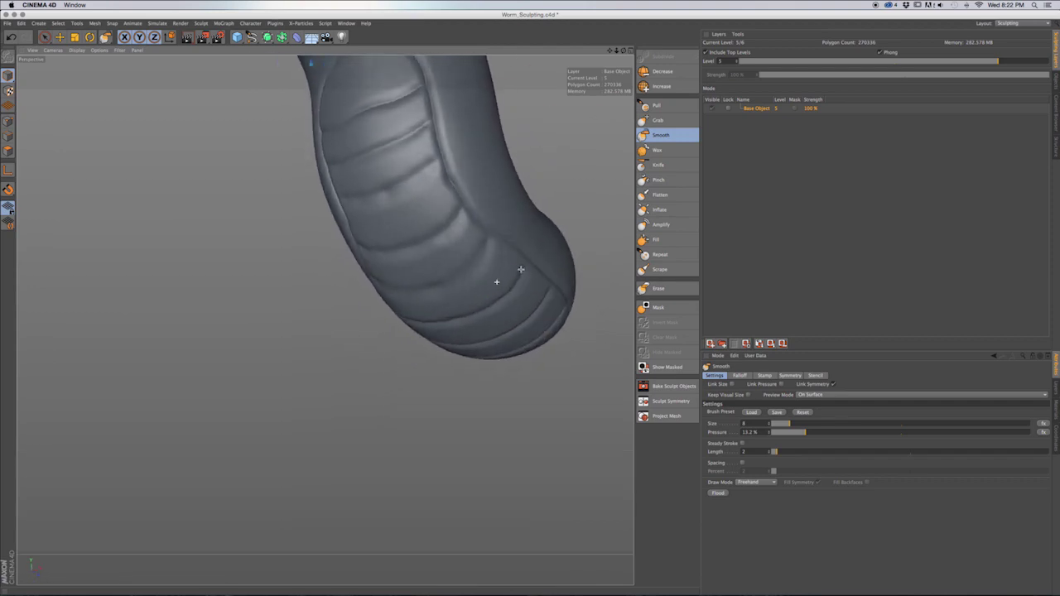
Tighten the belly creases with the Pinch brush at size 20 and pressure 20 %.
{"action": "left_click", "coordinate": [658, 180]}
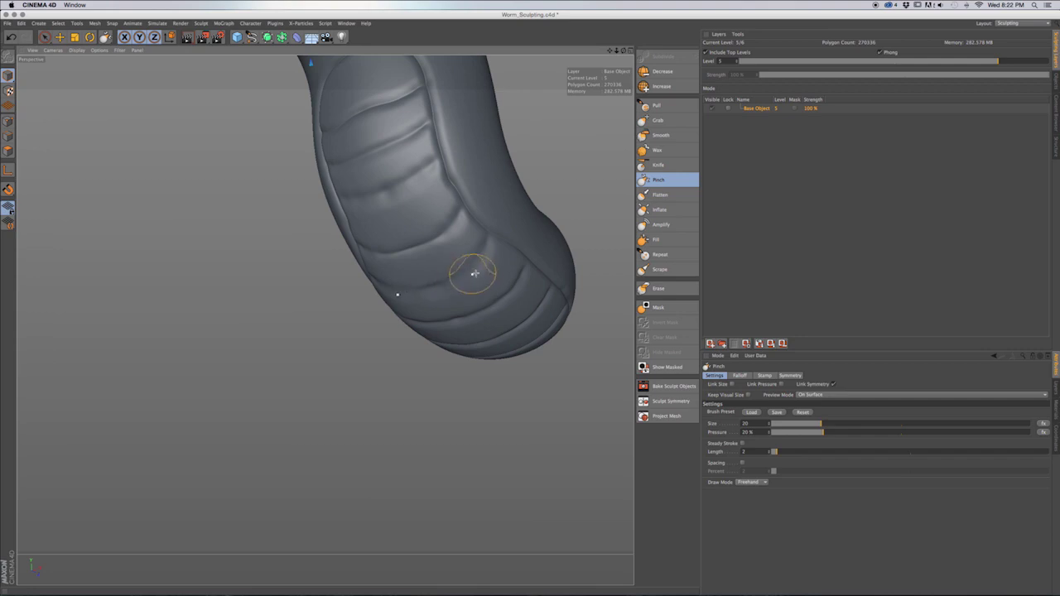
{"action": "mouse_move", "coordinate": [473, 279]}
{"action": "left_mouse_down", "text": "alt"}
{"action": "mouse_move", "coordinate": [480, 267]}
{"action": "mouse_move", "coordinate": [486, 277]}
{"action": "left_mouse_up", "text": "alt"}
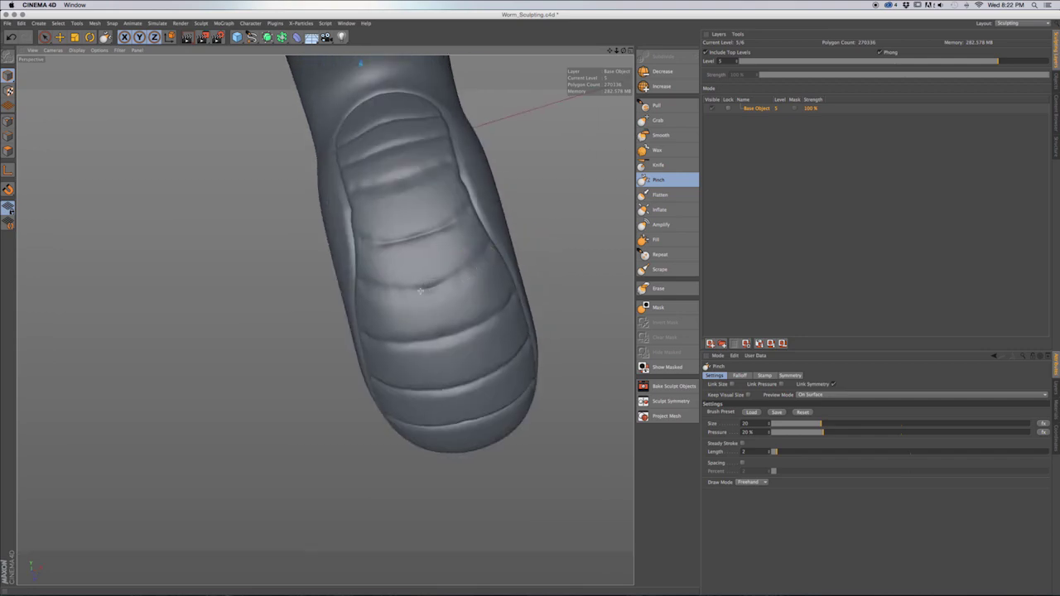
{"action": "left_click_drag", "start_coordinate": [485, 296], "coordinate": [470, 262], "text": "alt"}
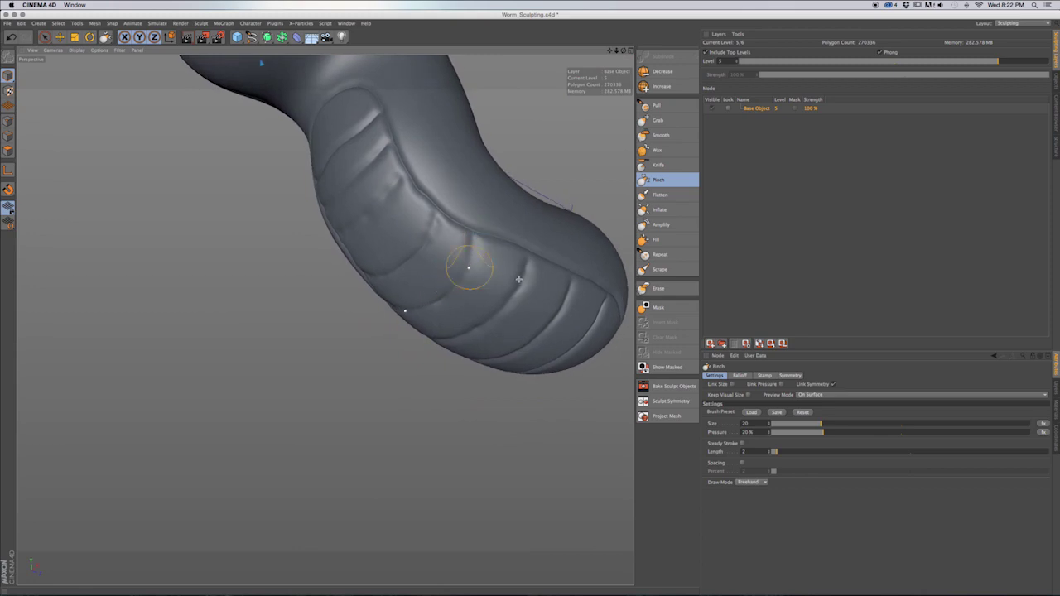
{"action": "mouse_move", "coordinate": [432, 222]}
{"action": "left_mouse_down", "text": "alt"}
{"action": "mouse_move", "coordinate": [414, 186]}
{"action": "mouse_move", "coordinate": [428, 195]}
{"action": "mouse_move", "coordinate": [381, 180]}
{"action": "mouse_move", "coordinate": [336, 214]}
{"action": "mouse_move", "coordinate": [326, 315]}
{"action": "mouse_move", "coordinate": [289, 278]}
{"action": "left_mouse_up", "text": "alt"}
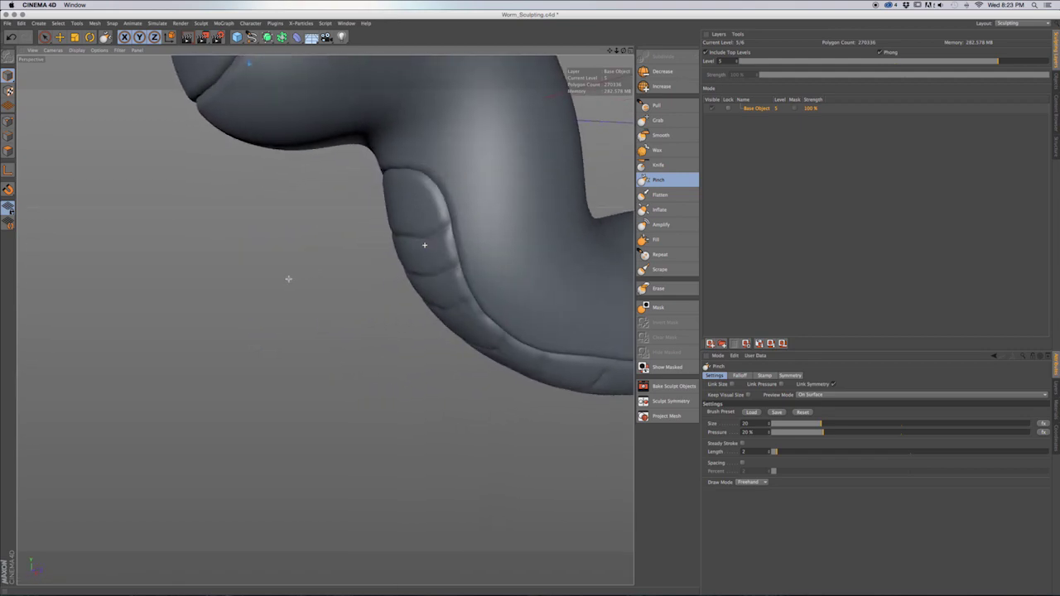
{"action": "left_click_drag", "start_coordinate": [544, 279], "coordinate": [372, 251], "text": "alt"}
{"action": "left_click_drag", "start_coordinate": [479, 266], "coordinate": [631, 210], "text": "alt"}
{"action": "left_click_drag", "start_coordinate": [500, 349], "coordinate": [398, 263], "text": "alt"}
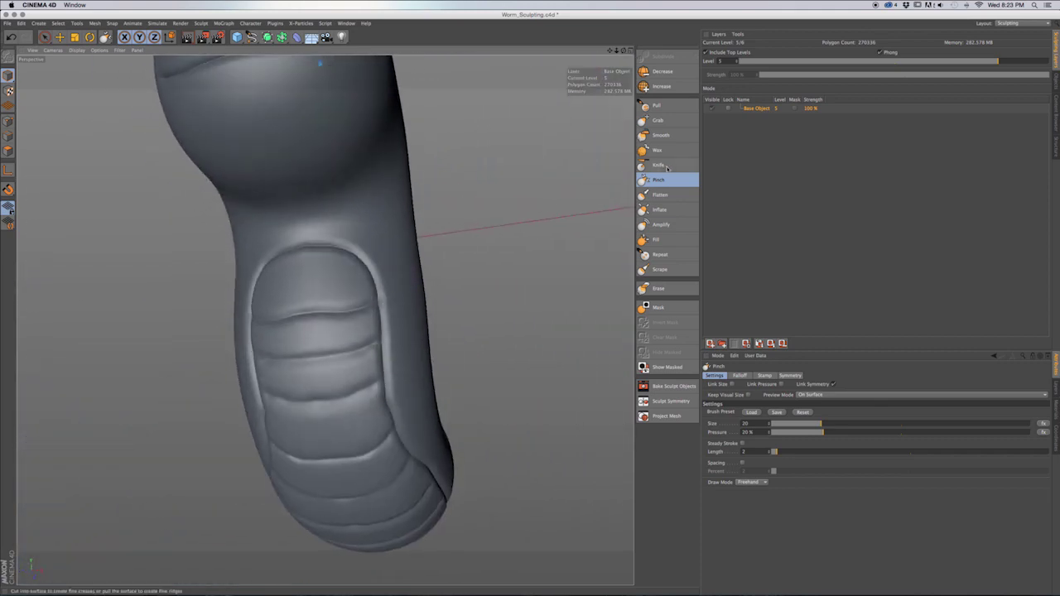
Return the sculpt mesh to level 6 and set the Knife brush to size 17 and pressure 4 %.
{"action": "left_click", "coordinate": [737, 61]}
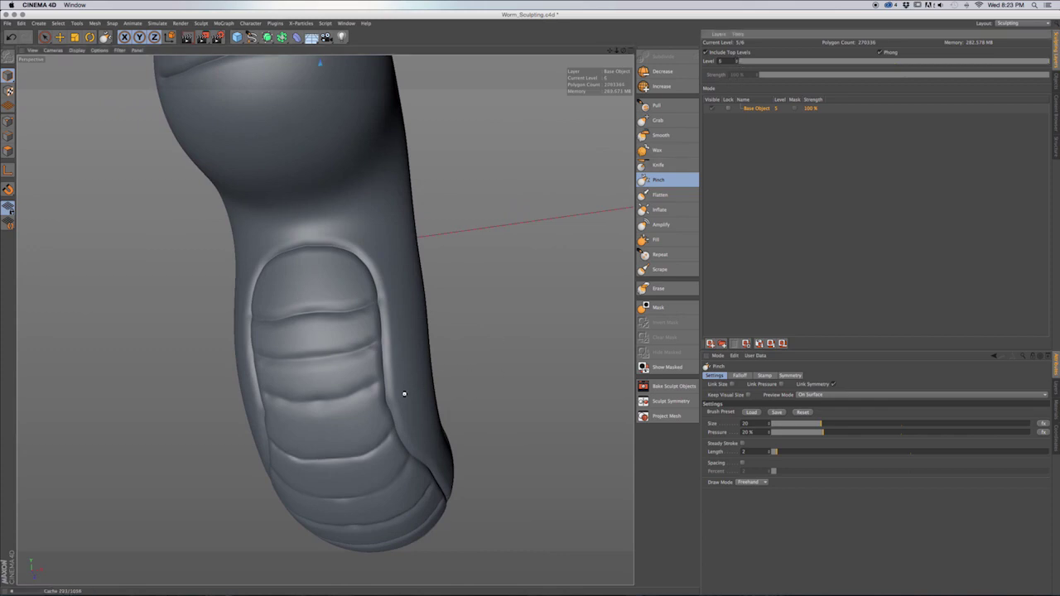
{"action": "mouse_move", "coordinate": [378, 331]}
{"action": "left_mouse_down", "text": "alt"}
{"action": "mouse_move", "coordinate": [367, 267]}
{"action": "mouse_move", "coordinate": [379, 273]}
{"action": "mouse_move", "coordinate": [378, 256]}
{"action": "mouse_move", "coordinate": [364, 298]}
{"action": "mouse_move", "coordinate": [372, 345]}
{"action": "mouse_move", "coordinate": [378, 337]}
{"action": "mouse_move", "coordinate": [272, 383]}
{"action": "mouse_move", "coordinate": [287, 384]}
{"action": "left_mouse_up", "text": "alt"}
{"action": "middle_click_drag", "start_coordinate": [430, 349], "coordinate": [339, 385], "text": "alt"}
{"action": "left_click_drag", "start_coordinate": [440, 382], "coordinate": [344, 384], "text": "alt"}
{"action": "middle_click_drag", "start_coordinate": [452, 409], "coordinate": [363, 365], "text": "alt"}
{"action": "left_click_drag", "start_coordinate": [428, 400], "coordinate": [415, 412], "text": "alt"}
{"action": "middle_click_drag", "start_coordinate": [429, 333], "coordinate": [401, 329], "text": "alt"}
{"action": "left_click_drag", "start_coordinate": [424, 354], "coordinate": [409, 332], "text": "alt"}
{"action": "middle_click_drag", "start_coordinate": [421, 352], "coordinate": [416, 346], "text": "alt"}
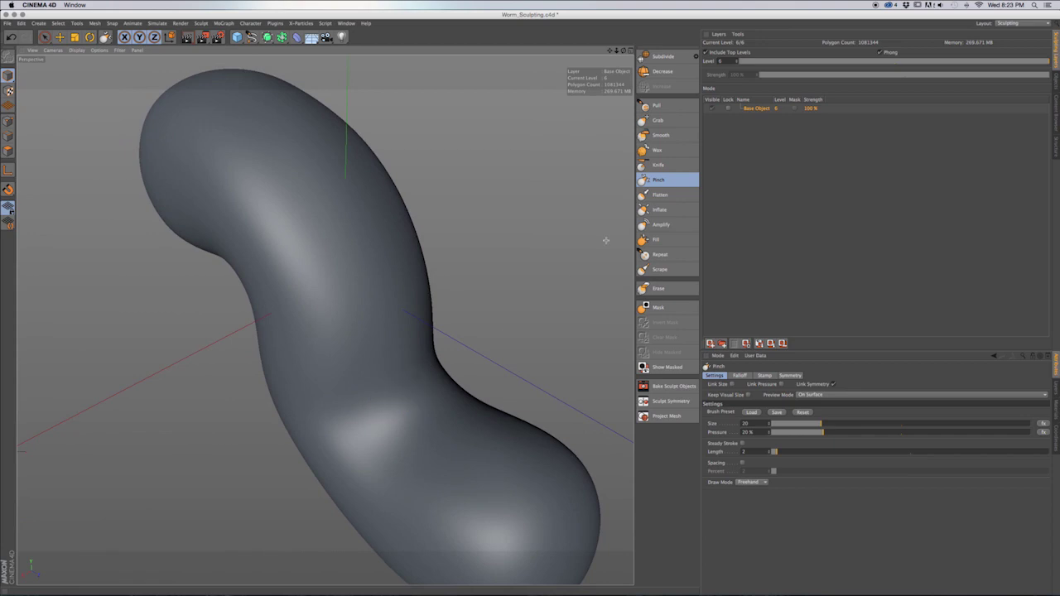
{"action": "left_click", "coordinate": [676, 168]}
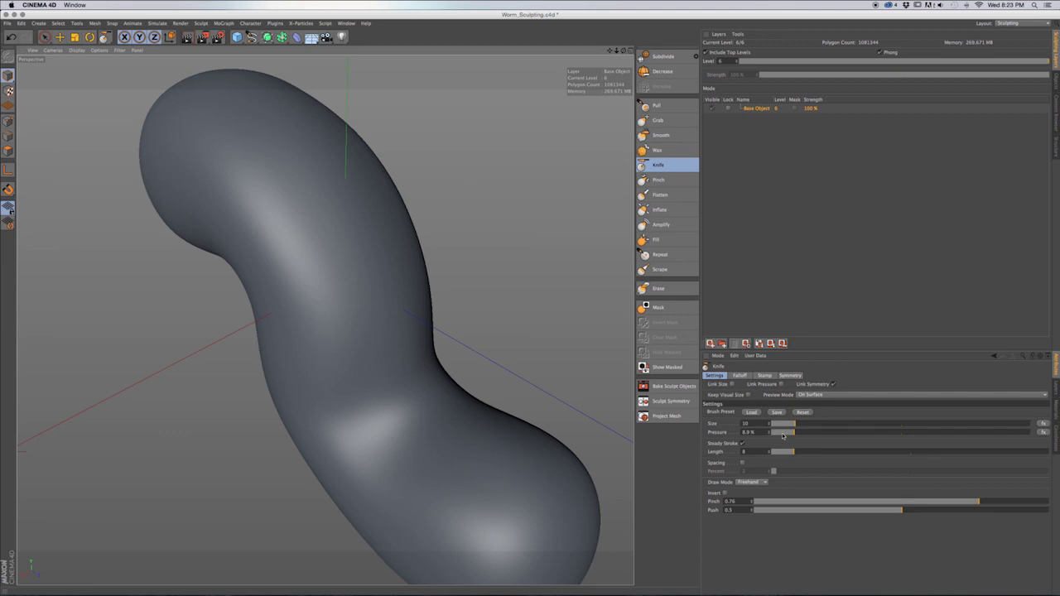
{"action": "left_click_drag", "start_coordinate": [783, 435], "coordinate": [782, 434]}
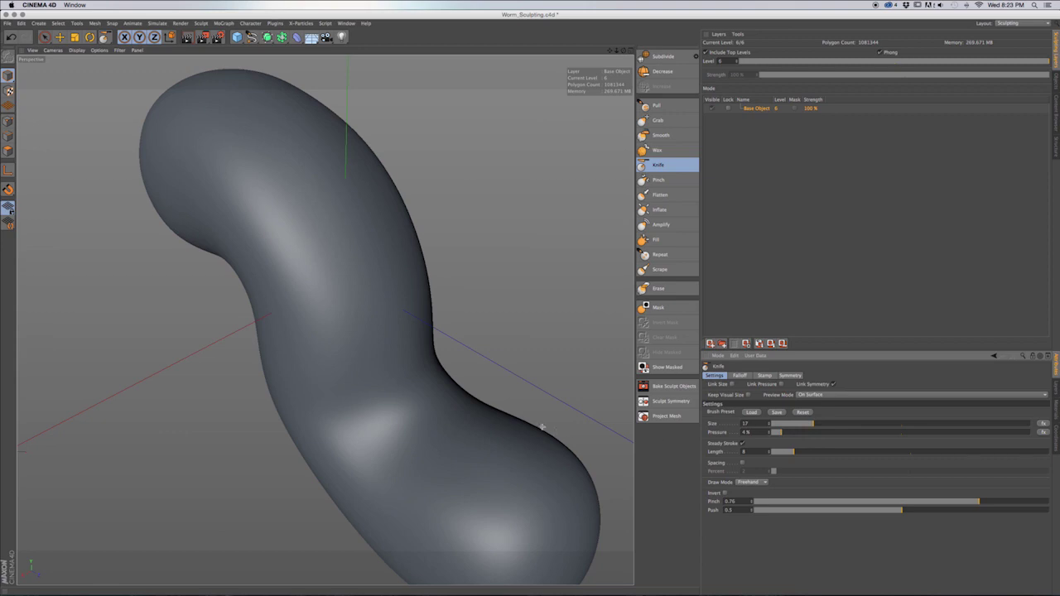
Carve several short creases, one below the other, across the worm's back where the body bends toward the tail.
{"action": "left_click_drag", "start_coordinate": [397, 395], "coordinate": [417, 381]}
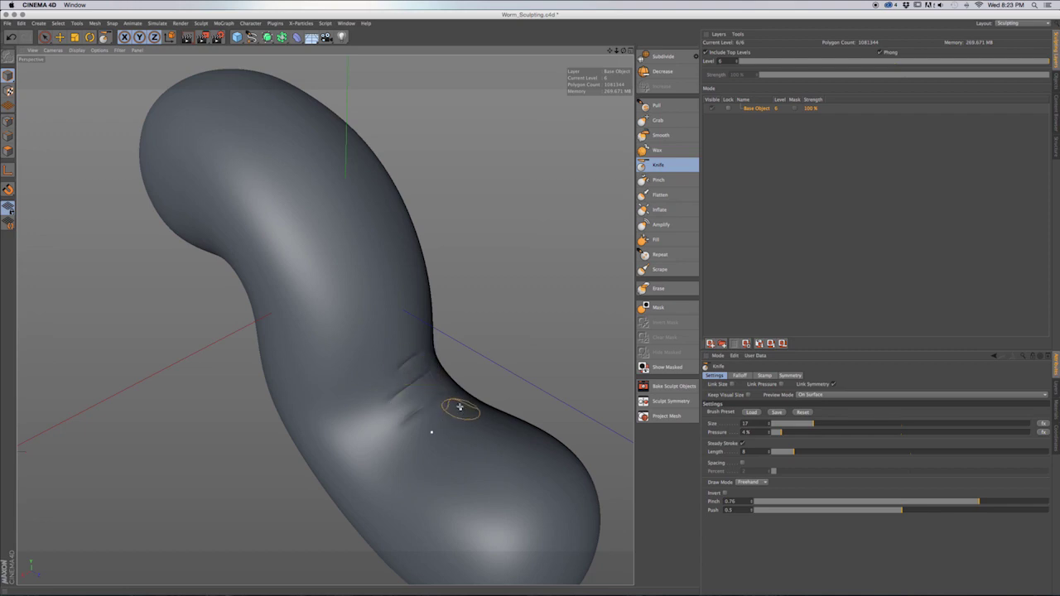
{"action": "mouse_move", "coordinate": [472, 425]}
{"action": "left_mouse_down", "text": "alt"}
{"action": "mouse_move", "coordinate": [492, 422]}
{"action": "mouse_move", "coordinate": [525, 386]}
{"action": "mouse_move", "coordinate": [485, 397]}
{"action": "mouse_move", "coordinate": [424, 386]}
{"action": "mouse_move", "coordinate": [435, 389]}
{"action": "left_mouse_up", "text": "alt"}
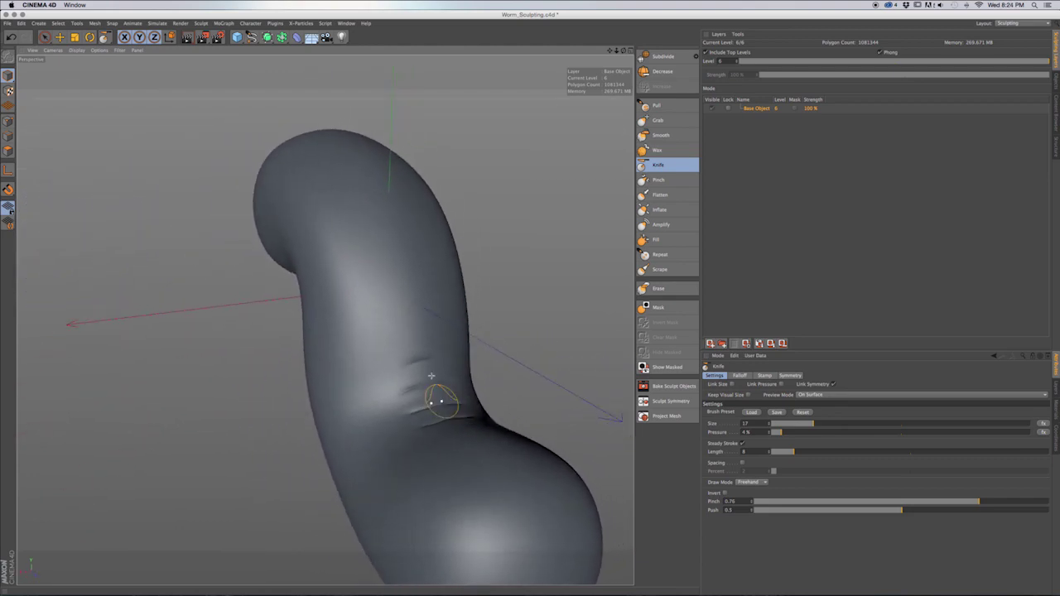
{"action": "mouse_move", "coordinate": [471, 442]}
{"action": "left_mouse_down", "text": "alt"}
{"action": "mouse_move", "coordinate": [525, 482]}
{"action": "mouse_move", "coordinate": [490, 466]}
{"action": "left_mouse_up", "text": "alt"}
{"action": "middle_click_drag", "start_coordinate": [448, 428], "coordinate": [511, 482], "text": "alt"}
{"action": "left_click_drag", "start_coordinate": [512, 482], "coordinate": [422, 394], "text": "alt"}
{"action": "middle_click_drag", "start_coordinate": [422, 395], "coordinate": [419, 386], "text": "alt"}
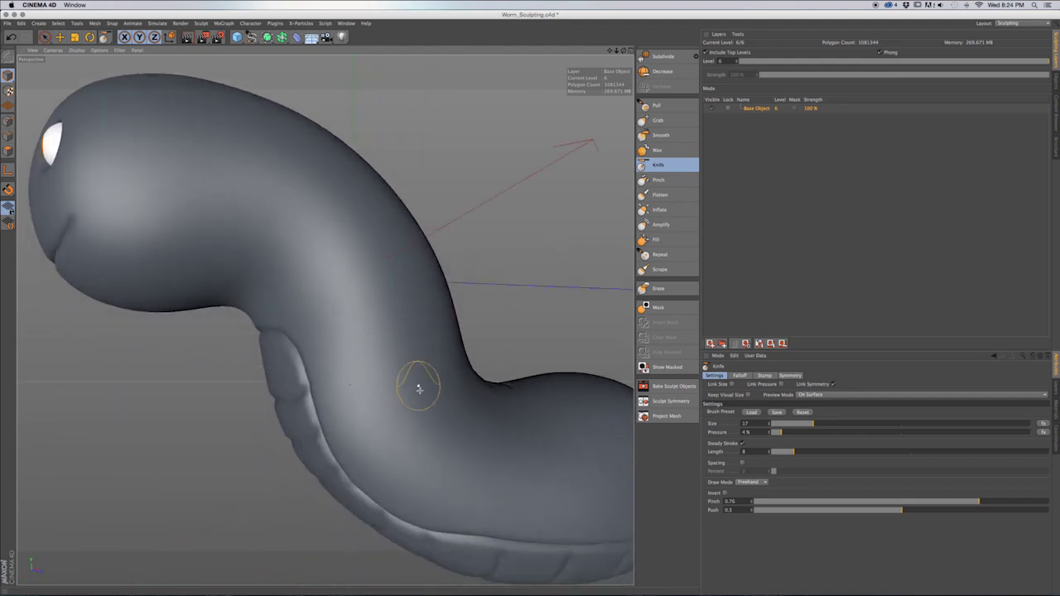
Build up the skin around the worm's eyes with the Pull brush at size 20 and pressure 3.2 %.
{"action": "left_click_drag", "start_coordinate": [423, 395], "coordinate": [490, 412], "text": "alt"}
{"action": "mouse_move", "coordinate": [392, 376]}
{"action": "left_mouse_down", "text": "alt"}
{"action": "mouse_move", "coordinate": [324, 381]}
{"action": "mouse_move", "coordinate": [400, 402]}
{"action": "mouse_move", "coordinate": [421, 365]}
{"action": "left_mouse_up", "text": "alt"}
{"action": "scroll", "coordinate": [370, 387], "scroll_direction": "down", "scroll_amount": 4}
{"action": "middle_click_drag", "start_coordinate": [323, 320], "coordinate": [383, 425], "text": "alt"}
{"action": "left_click_drag", "start_coordinate": [351, 375], "coordinate": [502, 392], "text": "alt"}
{"action": "middle_click_drag", "start_coordinate": [373, 395], "coordinate": [499, 326], "text": "alt"}
{"action": "left_click_drag", "start_coordinate": [495, 299], "coordinate": [439, 298], "text": "alt"}
{"action": "middle_click_drag", "start_coordinate": [439, 298], "coordinate": [376, 384], "text": "alt"}
{"action": "left_click", "coordinate": [654, 106]}
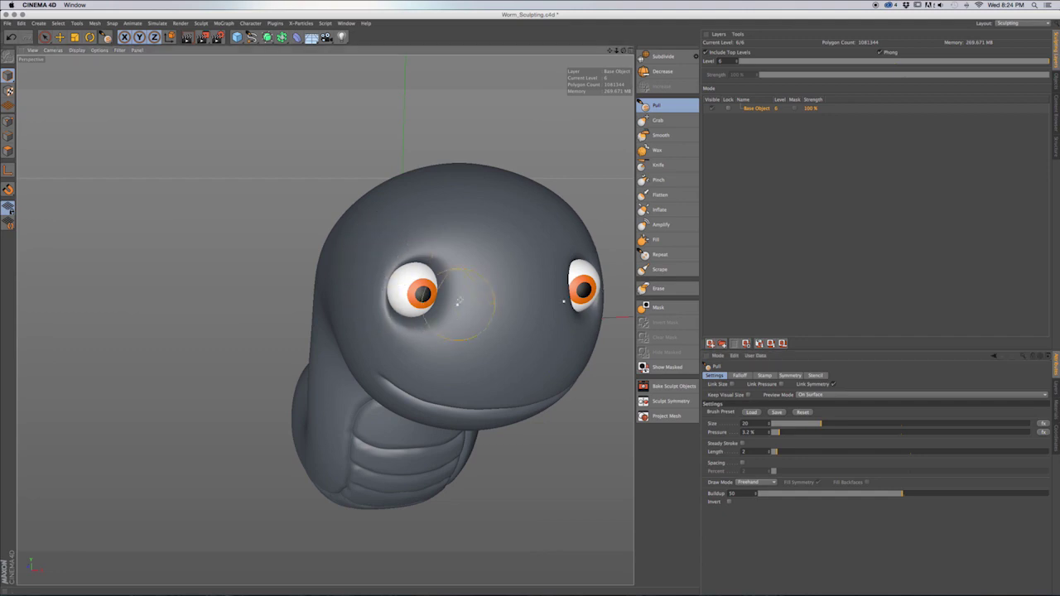
{"action": "mouse_move", "coordinate": [514, 373]}
{"action": "left_mouse_down", "text": "alt"}
{"action": "mouse_move", "coordinate": [536, 342]}
{"action": "mouse_move", "coordinate": [523, 366]}
{"action": "left_mouse_up", "text": "alt"}
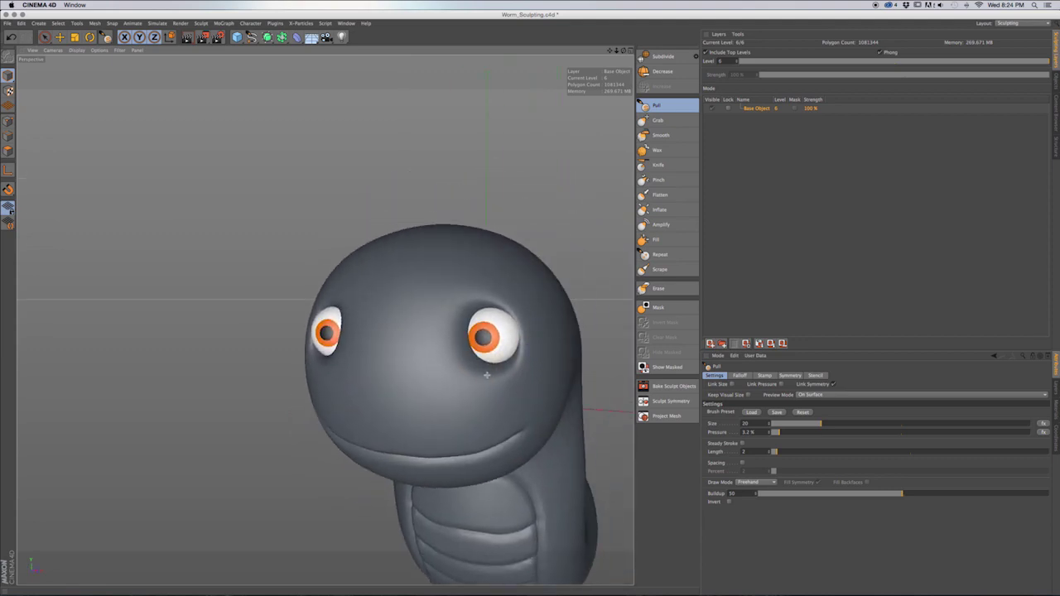
{"action": "left_click_drag", "start_coordinate": [473, 372], "coordinate": [581, 369], "text": "alt"}
Raise the folds between the creases at the back's bend with the Pull brush.
{"action": "left_click_drag", "start_coordinate": [433, 360], "coordinate": [329, 376], "text": "alt"}
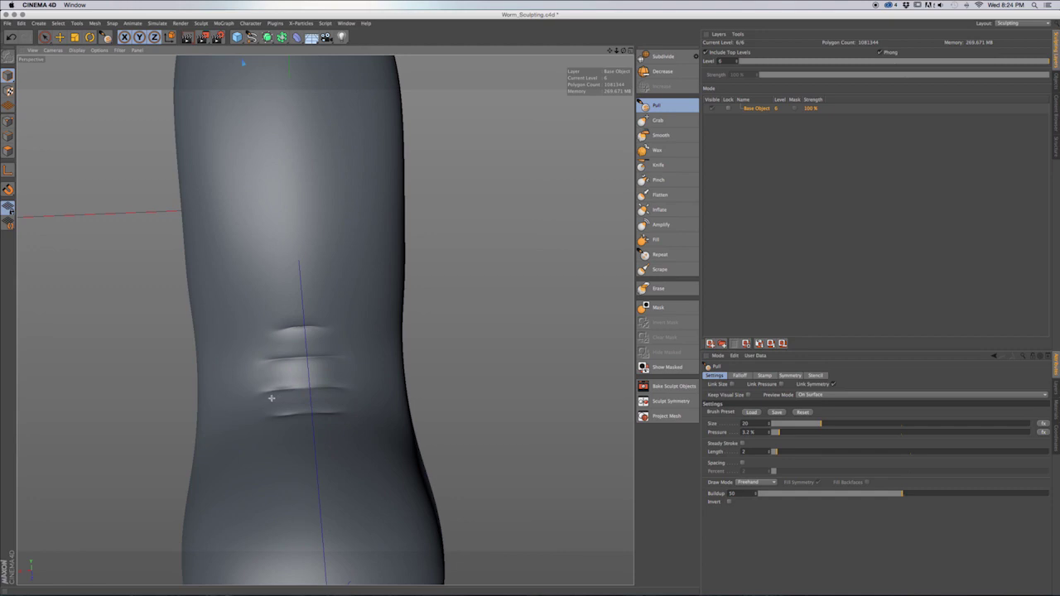
{"action": "mouse_move", "coordinate": [326, 405]}
{"action": "left_mouse_down", "text": "alt"}
{"action": "mouse_move", "coordinate": [356, 418]}
{"action": "mouse_move", "coordinate": [343, 374]}
{"action": "mouse_move", "coordinate": [345, 406]}
{"action": "mouse_move", "coordinate": [419, 416]}
{"action": "mouse_move", "coordinate": [480, 381]}
{"action": "mouse_move", "coordinate": [449, 444]}
{"action": "mouse_move", "coordinate": [458, 334]}
{"action": "mouse_move", "coordinate": [371, 402]}
{"action": "mouse_move", "coordinate": [485, 300]}
{"action": "mouse_move", "coordinate": [289, 430]}
{"action": "mouse_move", "coordinate": [462, 522]}
{"action": "mouse_move", "coordinate": [367, 432]}
{"action": "mouse_move", "coordinate": [310, 352]}
{"action": "mouse_move", "coordinate": [383, 395]}
{"action": "mouse_move", "coordinate": [389, 365]}
{"action": "mouse_move", "coordinate": [366, 339]}
{"action": "mouse_move", "coordinate": [397, 405]}
{"action": "mouse_move", "coordinate": [469, 339]}
{"action": "mouse_move", "coordinate": [440, 406]}
{"action": "mouse_move", "coordinate": [356, 360]}
{"action": "left_mouse_up", "text": "alt"}
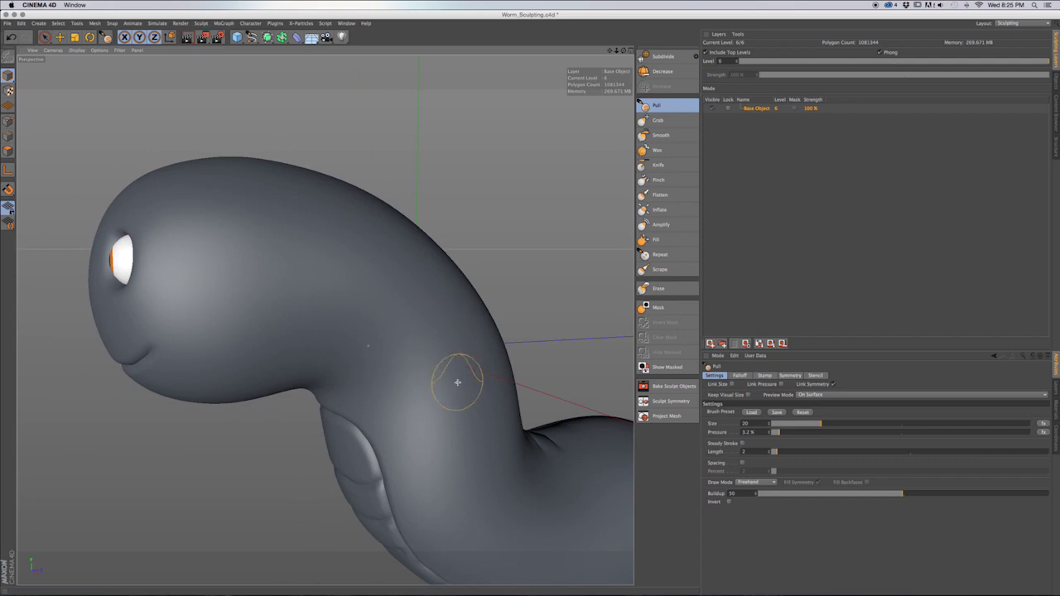
{"action": "mouse_move", "coordinate": [402, 331]}
{"action": "left_mouse_down", "text": "alt"}
{"action": "mouse_move", "coordinate": [414, 327]}
{"action": "mouse_move", "coordinate": [383, 348]}
{"action": "mouse_move", "coordinate": [355, 308]}
{"action": "left_mouse_up", "text": "alt"}
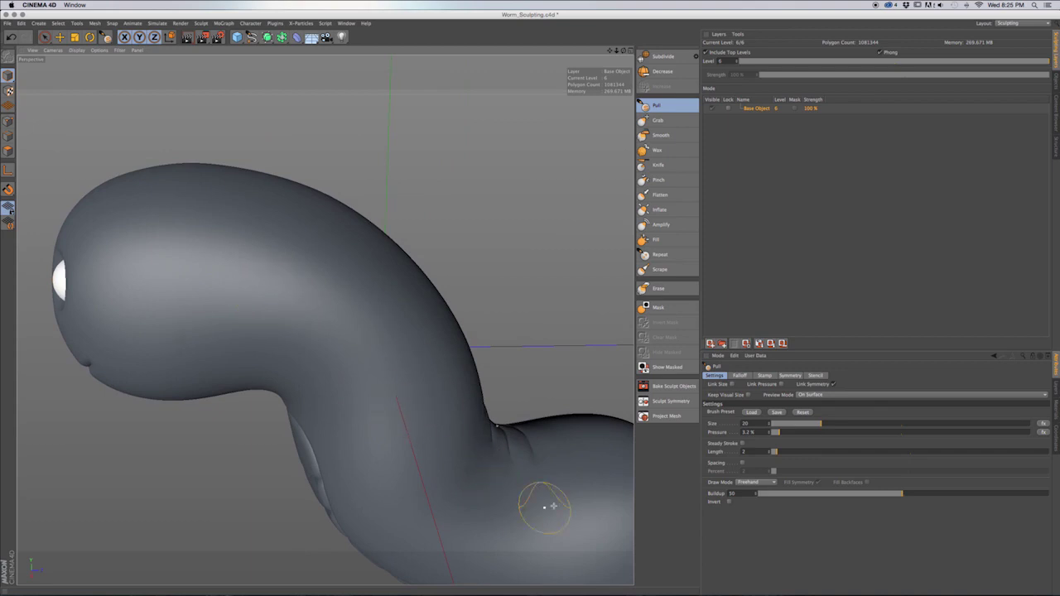
{"action": "left_click_drag", "start_coordinate": [386, 360], "coordinate": [390, 361], "text": "alt"}
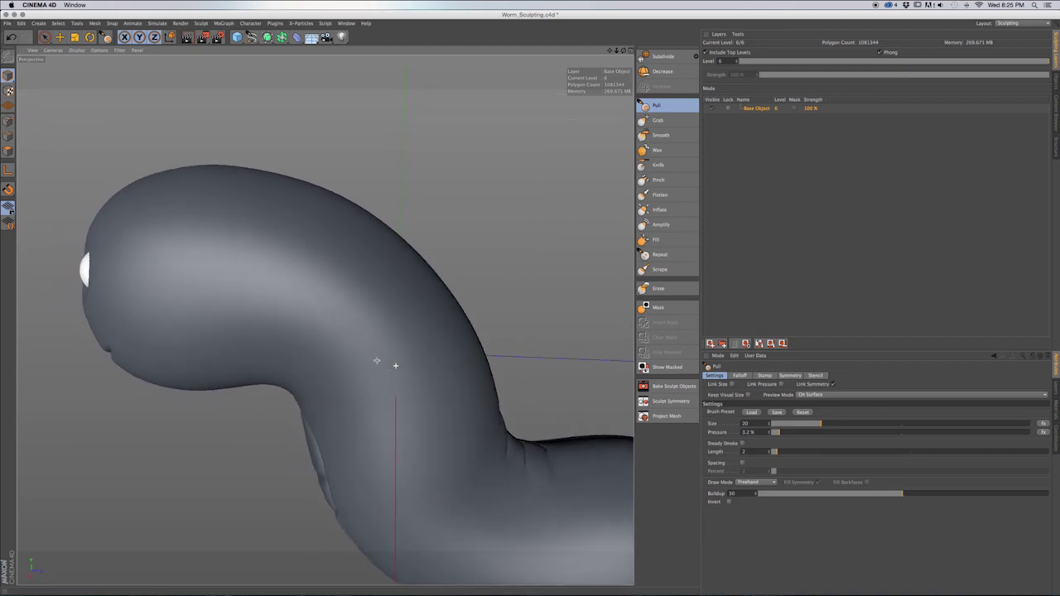
Sculpt wrinkles along the side of the neck with the Wax brush, reducing it to size 16 and pressure 25.8 %.
{"action": "left_click", "coordinate": [669, 150]}
{"action": "left_click_drag", "start_coordinate": [236, 305], "coordinate": [331, 289], "text": "alt"}
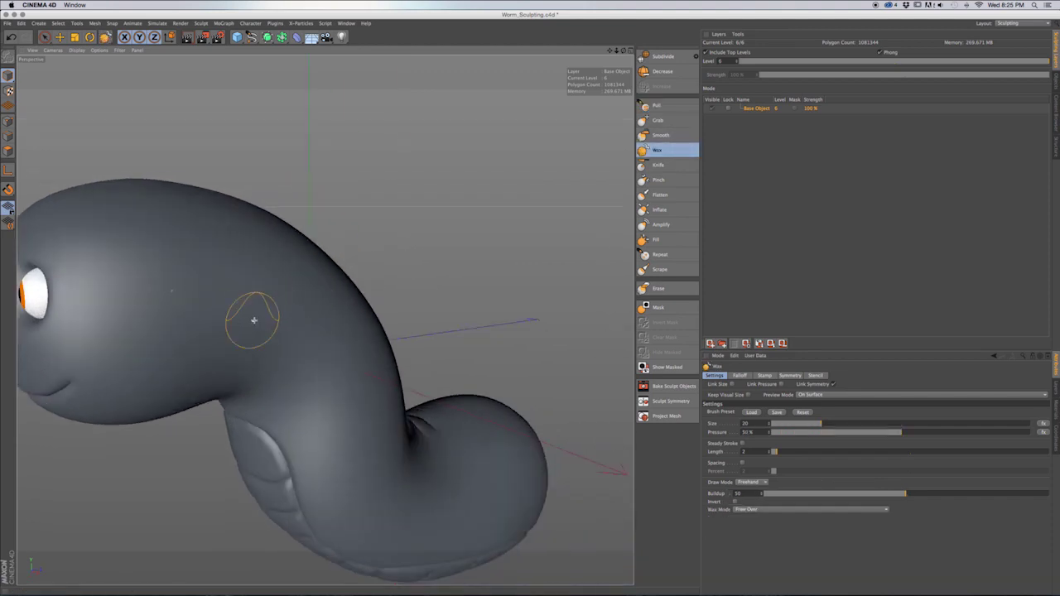
{"action": "middle_click_drag", "start_coordinate": [254, 320], "coordinate": [343, 328], "text": "alt"}
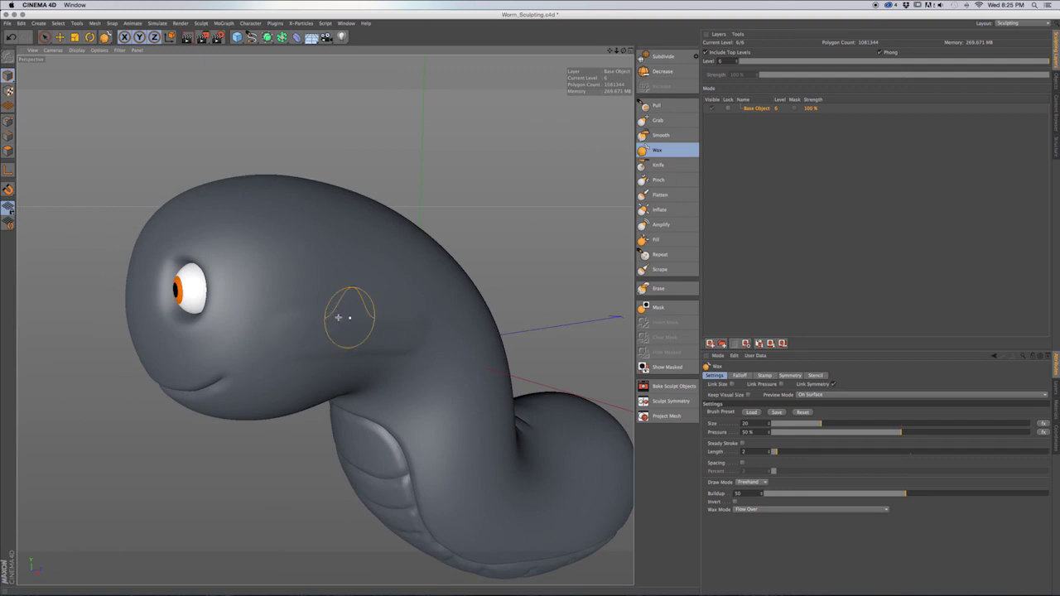
{"action": "left_click_drag", "start_coordinate": [297, 296], "coordinate": [391, 261]}
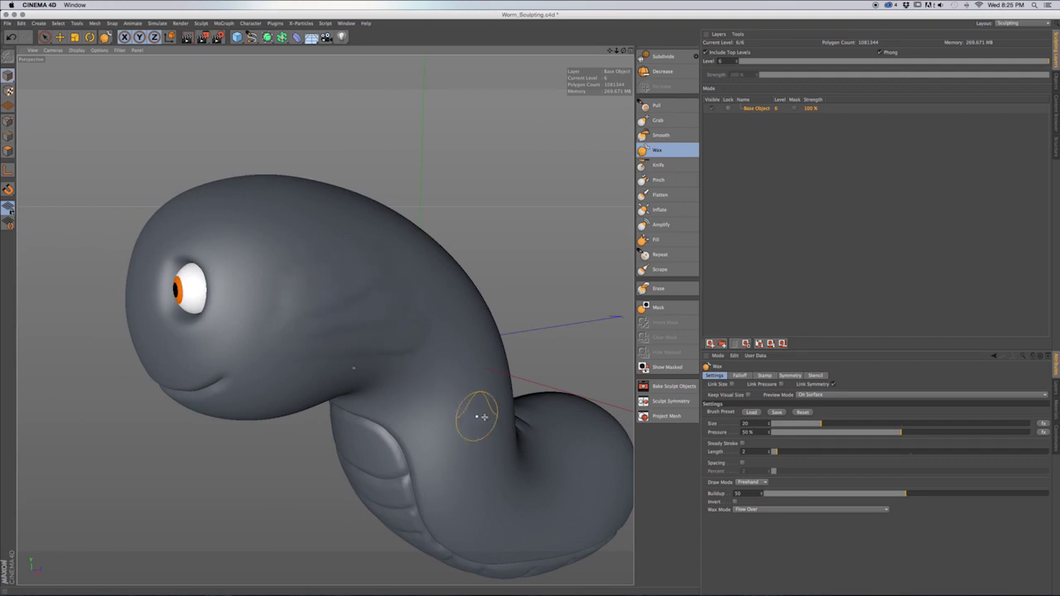
{"action": "left_click", "coordinate": [818, 433]}
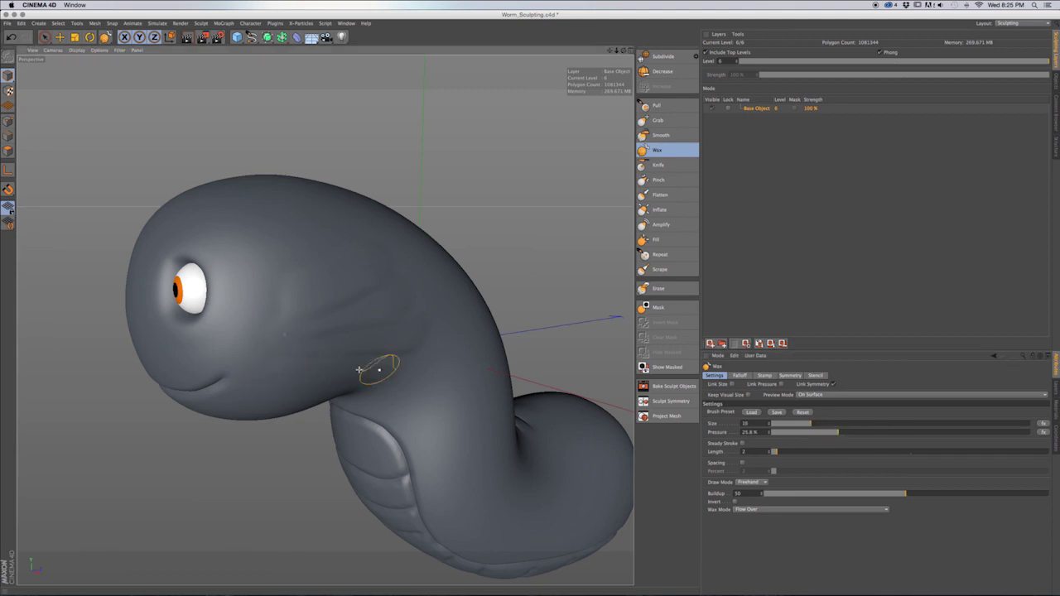
{"action": "mouse_move", "coordinate": [364, 304]}
{"action": "left_mouse_down", "text": "alt"}
{"action": "mouse_move", "coordinate": [292, 275]}
{"action": "mouse_move", "coordinate": [284, 237]}
{"action": "left_mouse_up", "text": "alt"}
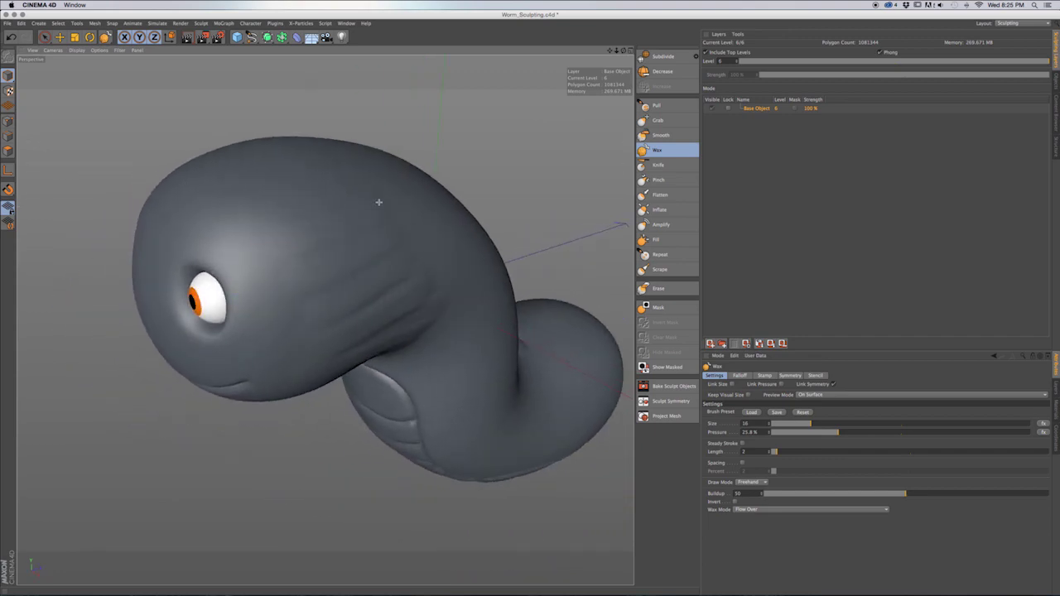
Undo the Wax brush wrinkles along the side of the worm's neck until the surface is smooth.
{"action": "mouse_move", "coordinate": [407, 251]}
{"action": "left_mouse_down", "text": "alt"}
{"action": "mouse_move", "coordinate": [390, 241]}
{"action": "mouse_move", "coordinate": [386, 263]}
{"action": "mouse_move", "coordinate": [478, 288]}
{"action": "mouse_move", "coordinate": [491, 334]}
{"action": "left_mouse_up", "text": "alt"}
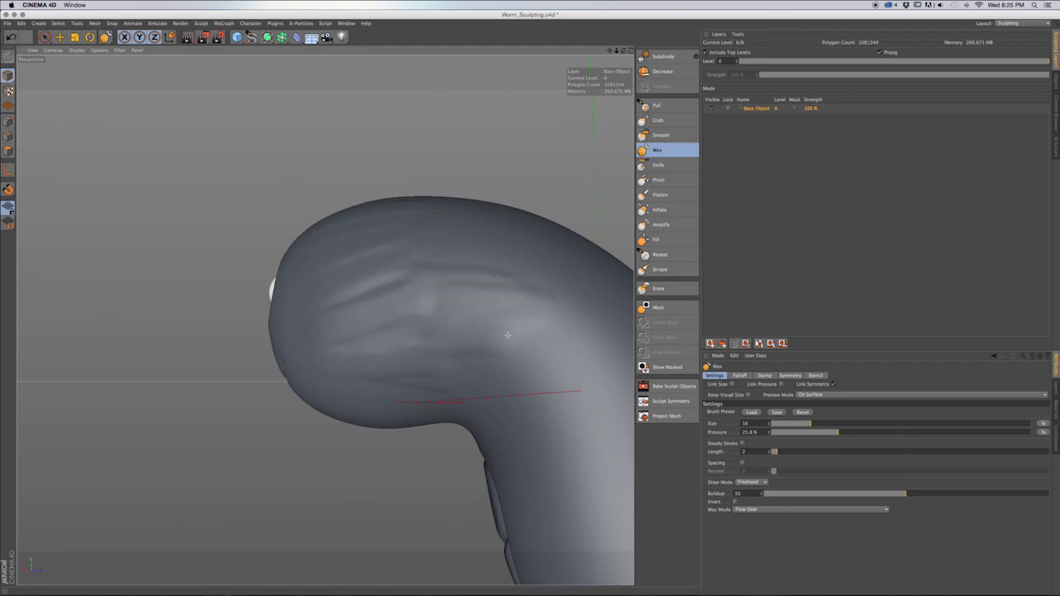
{"action": "key", "text": "super+z"}
{"action": "key", "text": "super+z"}
{"action": "key", "text": "super+z"}
{"action": "key", "text": "super+z"}
{"action": "key", "text": "super+z"}
{"action": "key", "text": "super+z"}
{"action": "key", "text": "super+z"}
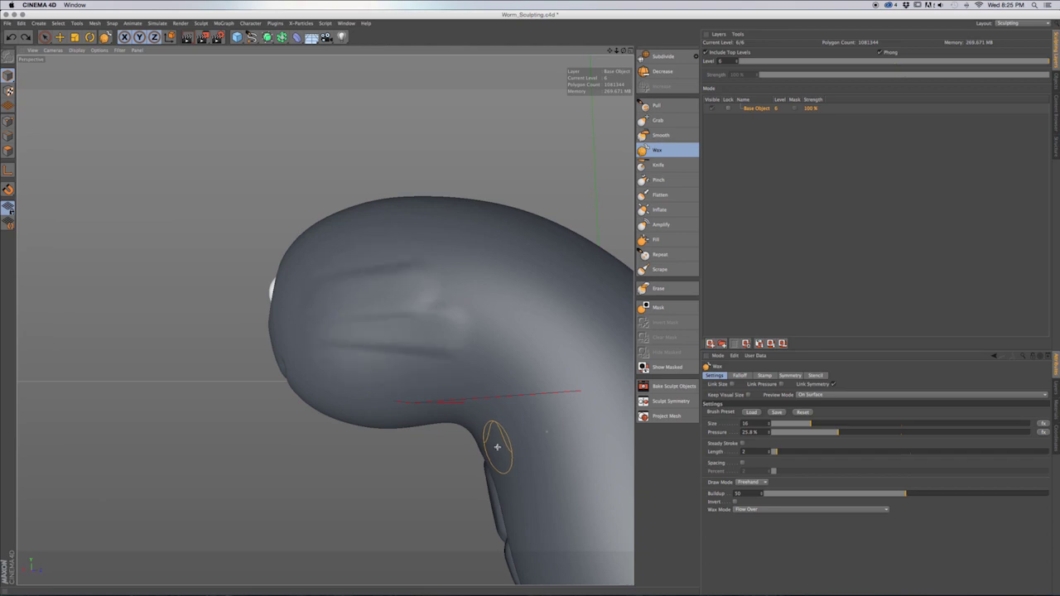
{"action": "mouse_move", "coordinate": [451, 299]}
{"action": "left_mouse_down", "text": "alt"}
{"action": "mouse_move", "coordinate": [444, 291]}
{"action": "mouse_move", "coordinate": [473, 284]}
{"action": "left_mouse_up", "text": "alt"}
Try raising folds along the side of the head and neck with the Inflate brush at size 20 and pressure 20 %, and undo the strokes.
{"action": "left_click", "coordinate": [660, 193]}
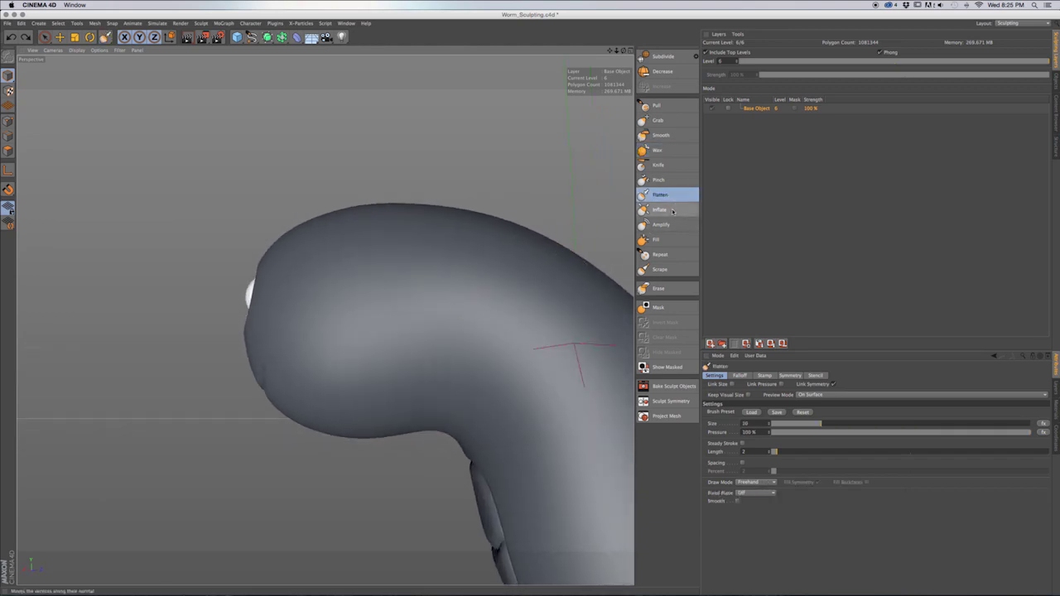
{"action": "left_click", "coordinate": [660, 209]}
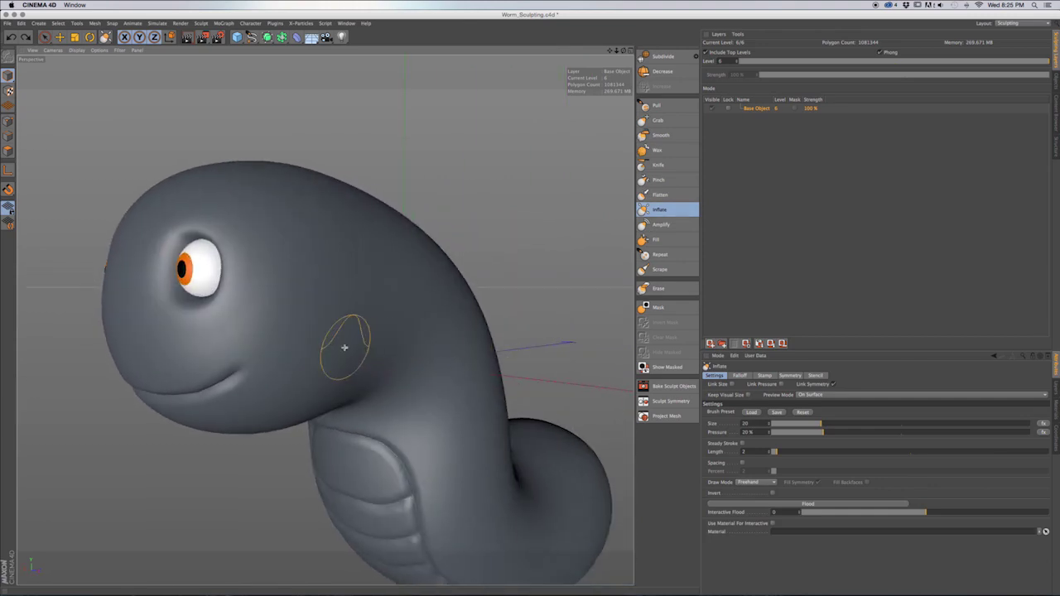
{"action": "left_click_drag", "start_coordinate": [329, 352], "coordinate": [371, 308]}
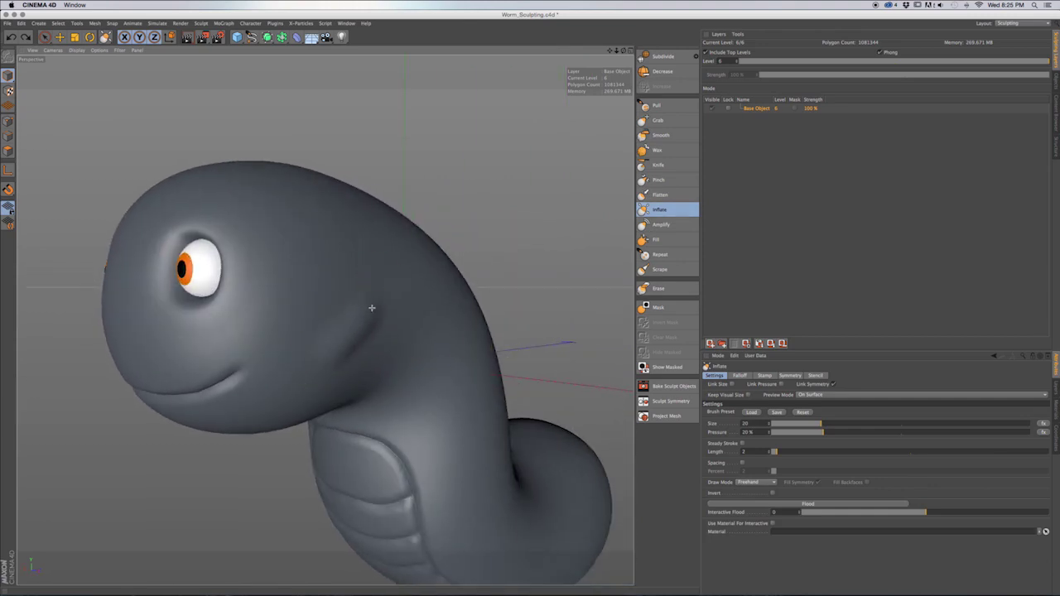
{"action": "mouse_move", "coordinate": [388, 266]}
{"action": "left_mouse_down"}
{"action": "mouse_move", "coordinate": [331, 335]}
{"action": "mouse_move", "coordinate": [354, 276]}
{"action": "mouse_move", "coordinate": [316, 328]}
{"action": "mouse_move", "coordinate": [340, 220]}
{"action": "left_mouse_up"}
{"action": "mouse_move", "coordinate": [352, 318]}
{"action": "left_mouse_down", "text": "alt"}
{"action": "mouse_move", "coordinate": [518, 322]}
{"action": "mouse_move", "coordinate": [442, 310]}
{"action": "mouse_move", "coordinate": [510, 329]}
{"action": "mouse_move", "coordinate": [379, 327]}
{"action": "mouse_move", "coordinate": [443, 318]}
{"action": "left_mouse_up", "text": "alt"}
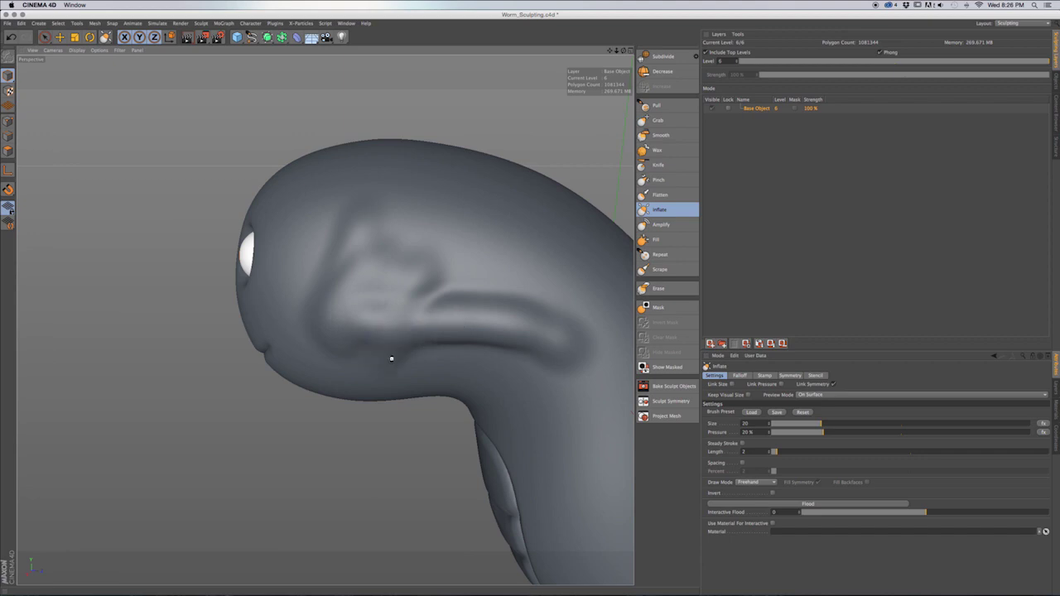
{"action": "left_click_drag", "start_coordinate": [484, 341], "coordinate": [518, 336]}
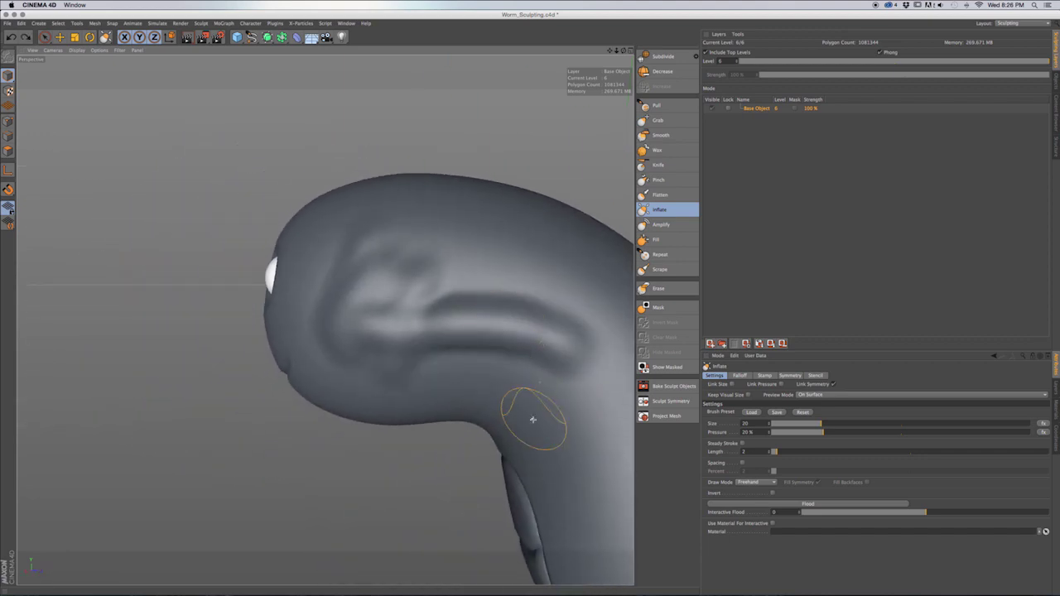
{"action": "key", "text": "super+z"}
{"action": "key", "text": "super+z"}
{"action": "key", "text": "super+z"}
{"action": "key", "text": "super+z"}
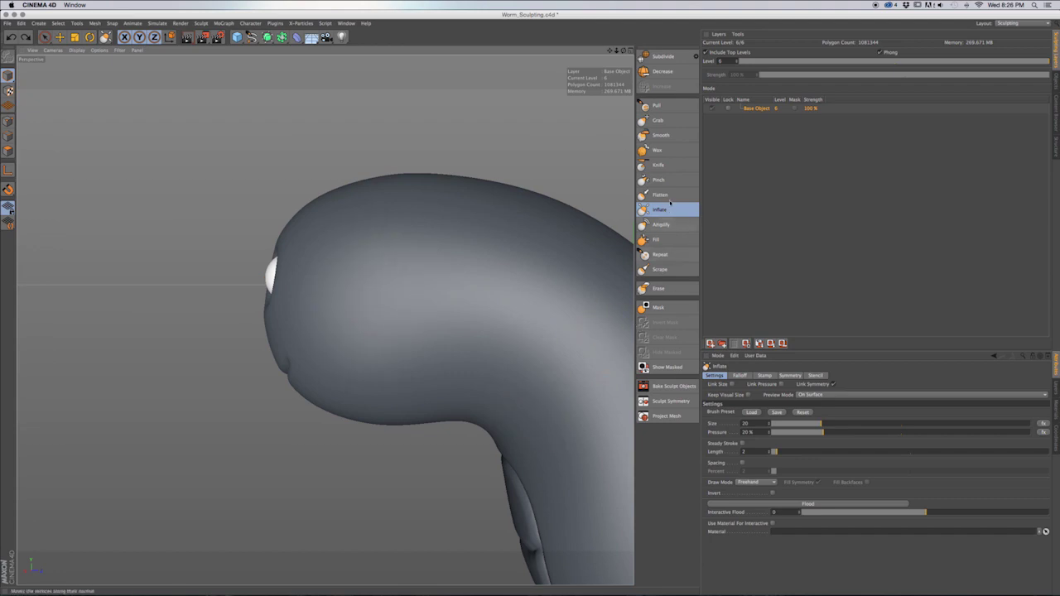
Try flattening the top of the worm's head with the Flatten brush at size 20 and pressure 100 %.
{"action": "left_click", "coordinate": [662, 195]}
{"action": "mouse_move", "coordinate": [432, 272]}
{"action": "left_mouse_down", "text": "alt"}
{"action": "mouse_move", "coordinate": [324, 314]}
{"action": "mouse_move", "coordinate": [407, 331]}
{"action": "mouse_move", "coordinate": [372, 287]}
{"action": "left_mouse_up", "text": "alt"}
{"action": "mouse_move", "coordinate": [314, 242]}
{"action": "left_mouse_down", "text": "alt"}
{"action": "mouse_move", "coordinate": [323, 274]}
{"action": "mouse_move", "coordinate": [270, 279]}
{"action": "left_mouse_up", "text": "alt"}
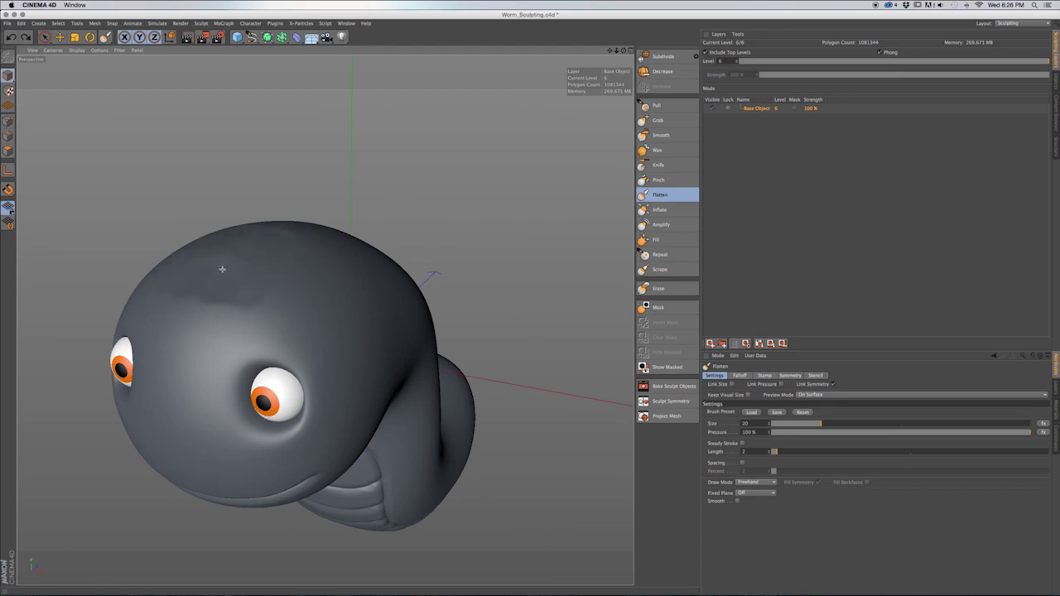
{"action": "left_click_drag", "start_coordinate": [284, 279], "coordinate": [289, 279], "text": "alt"}
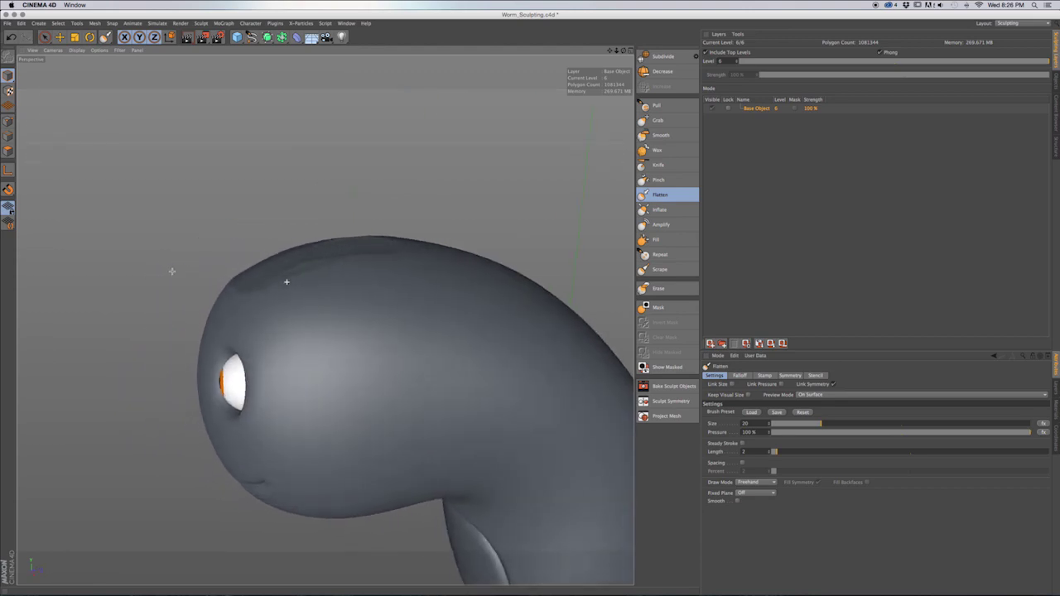
{"action": "mouse_move", "coordinate": [345, 289]}
{"action": "left_mouse_down", "text": "alt"}
{"action": "mouse_move", "coordinate": [516, 251]}
{"action": "mouse_move", "coordinate": [464, 286]}
{"action": "mouse_move", "coordinate": [318, 290]}
{"action": "mouse_move", "coordinate": [348, 290]}
{"action": "mouse_move", "coordinate": [397, 354]}
{"action": "mouse_move", "coordinate": [421, 355]}
{"action": "left_mouse_up", "text": "alt"}
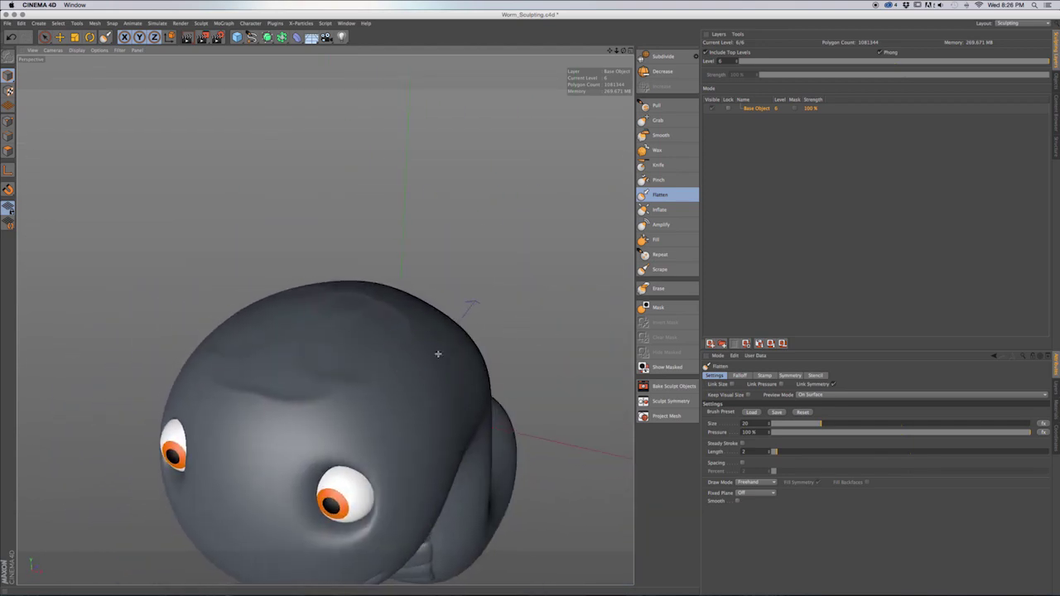
{"action": "mouse_move", "coordinate": [406, 390]}
{"action": "left_mouse_down", "text": "alt"}
{"action": "mouse_move", "coordinate": [398, 372]}
{"action": "mouse_move", "coordinate": [378, 371]}
{"action": "left_mouse_up", "text": "alt"}
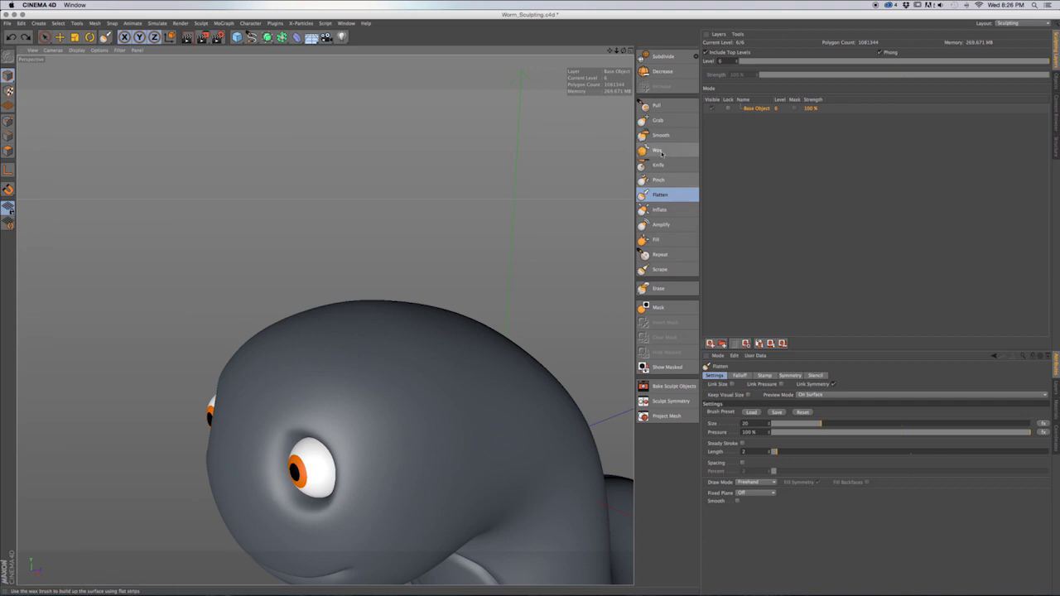
Try the Scrape brush at size 20 and pressure 50 % on the side of the head above the eye.
{"action": "left_click", "coordinate": [675, 270]}
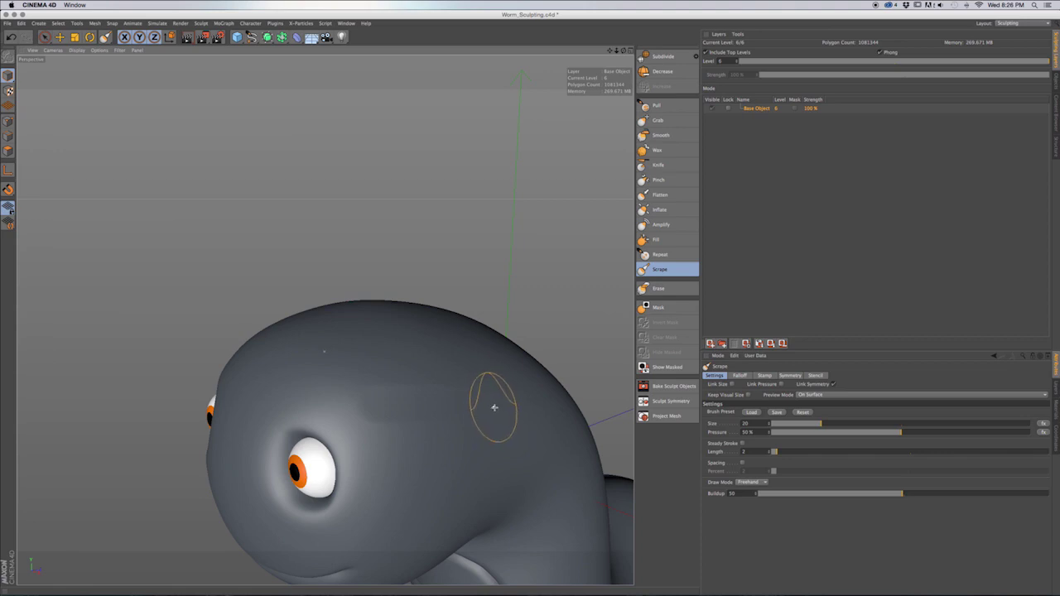
{"action": "left_click_drag", "start_coordinate": [489, 406], "coordinate": [390, 334], "text": "alt"}
{"action": "mouse_move", "coordinate": [282, 348]}
{"action": "left_mouse_down"}
{"action": "mouse_move", "coordinate": [340, 349]}
{"action": "mouse_move", "coordinate": [347, 363]}
{"action": "left_mouse_up"}
{"action": "left_click_drag", "start_coordinate": [248, 312], "coordinate": [307, 310]}
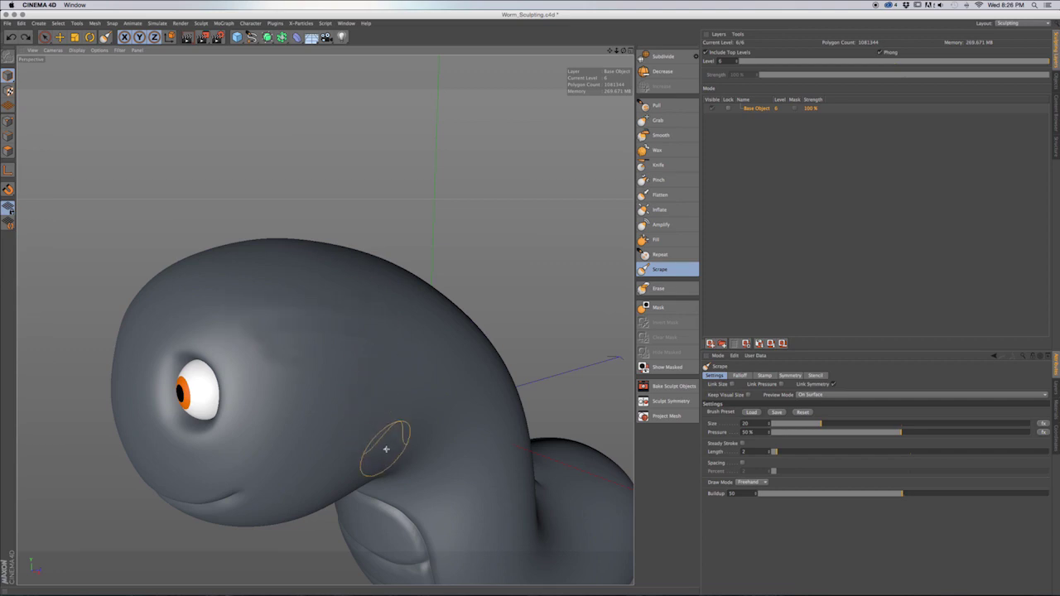
Reshape the body near the tail with the Grab brush, enlarging it to size 47 and 49, and save the scene.
{"action": "left_click", "coordinate": [666, 122]}
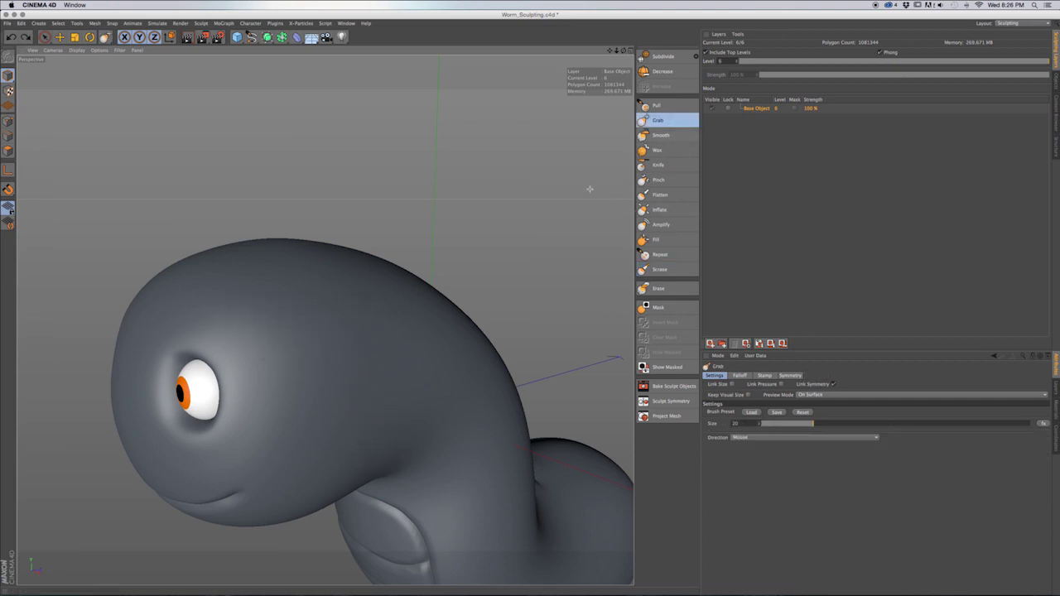
{"action": "left_click_drag", "start_coordinate": [869, 424], "coordinate": [886, 424]}
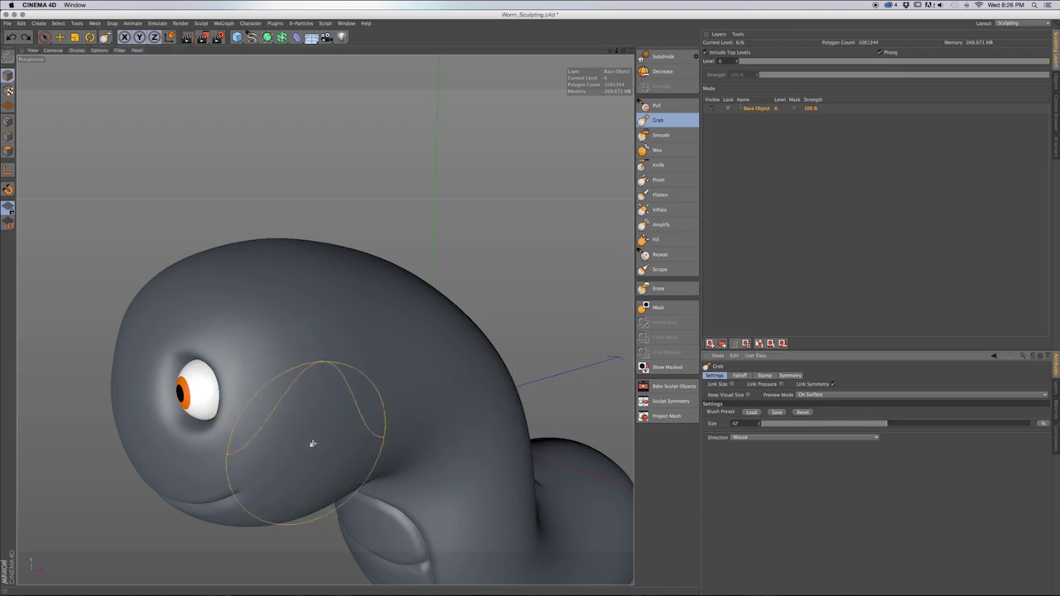
{"action": "mouse_move", "coordinate": [340, 426]}
{"action": "left_mouse_down", "text": "alt"}
{"action": "mouse_move", "coordinate": [372, 393]}
{"action": "mouse_move", "coordinate": [342, 405]}
{"action": "mouse_move", "coordinate": [408, 467]}
{"action": "left_mouse_up", "text": "alt"}
{"action": "middle_click_drag", "start_coordinate": [422, 482], "coordinate": [331, 290], "text": "alt"}
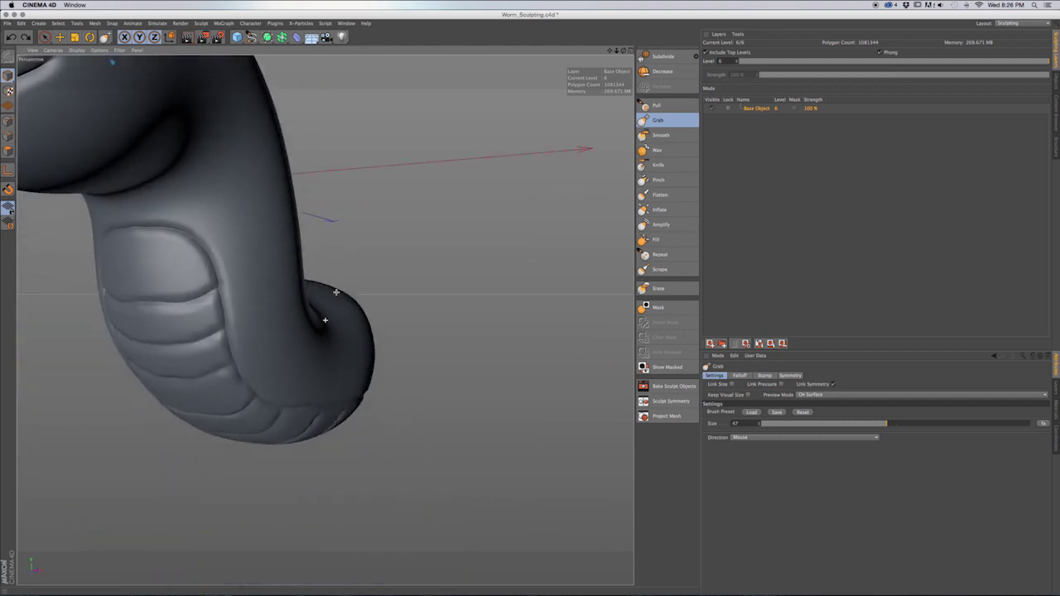
{"action": "left_click_drag", "start_coordinate": [334, 378], "coordinate": [328, 384], "text": "alt"}
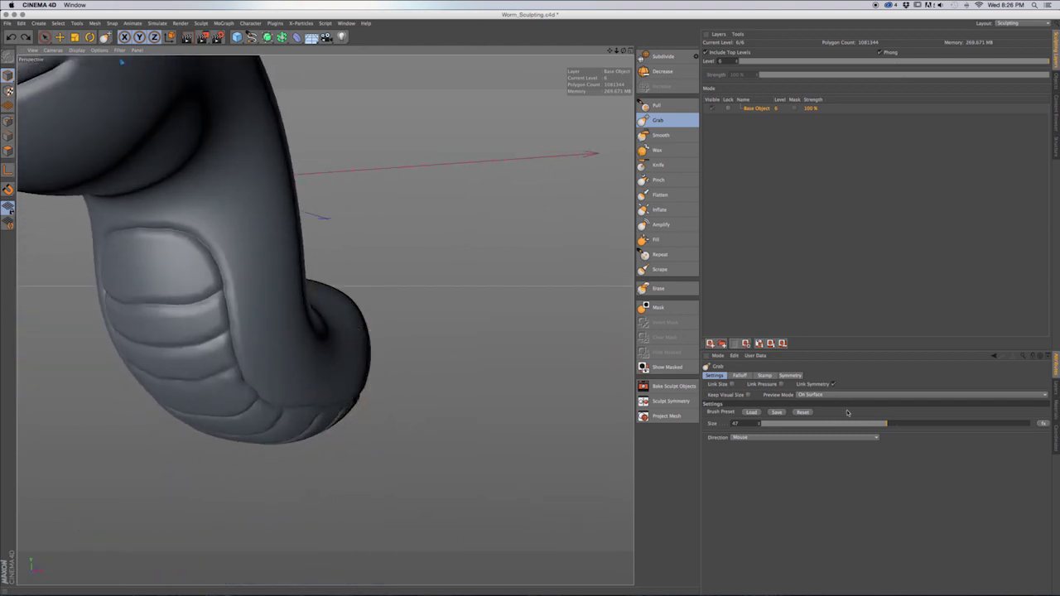
{"action": "mouse_move", "coordinate": [894, 426]}
{"action": "left_mouse_down"}
{"action": "mouse_move", "coordinate": [873, 425]}
{"action": "mouse_move", "coordinate": [893, 425]}
{"action": "left_mouse_up"}
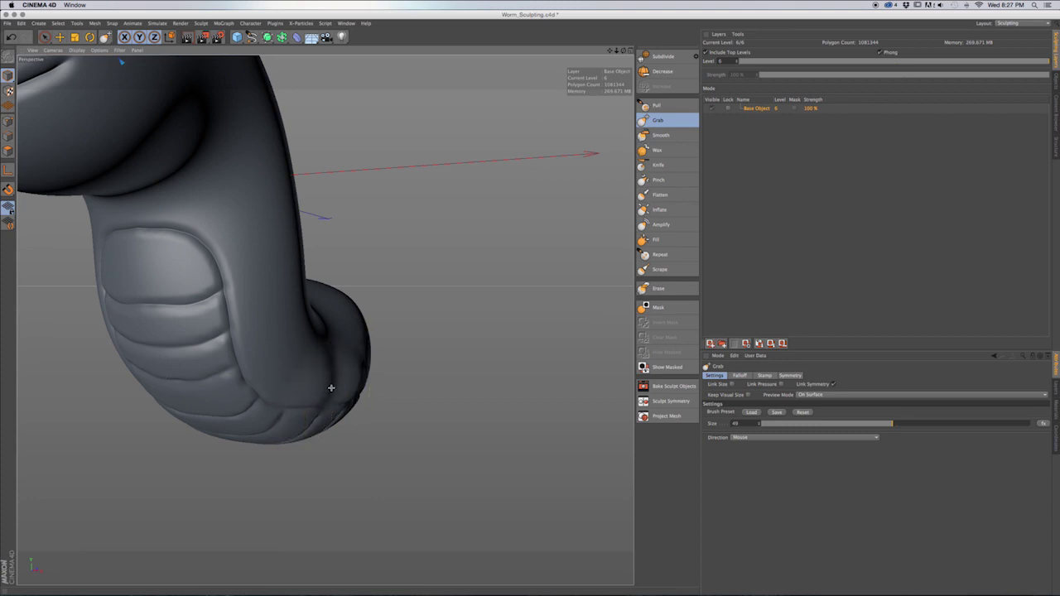
{"action": "left_click_drag", "start_coordinate": [362, 370], "coordinate": [253, 378], "text": "alt"}
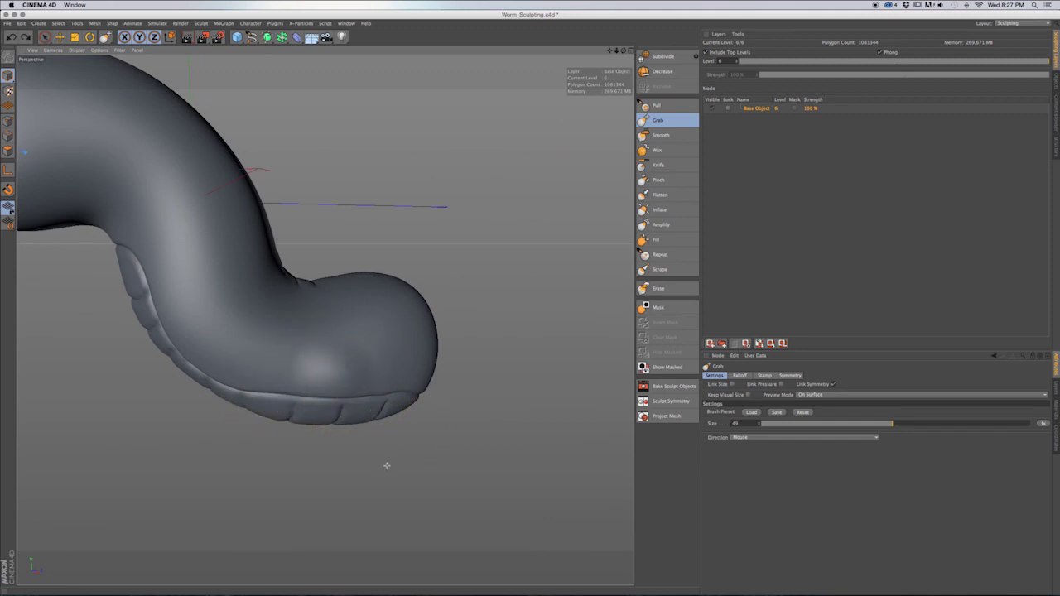
{"action": "mouse_move", "coordinate": [350, 380]}
{"action": "left_mouse_down", "text": "alt"}
{"action": "mouse_move", "coordinate": [303, 307]}
{"action": "mouse_move", "coordinate": [208, 301]}
{"action": "mouse_move", "coordinate": [303, 298]}
{"action": "left_mouse_up", "text": "alt"}
{"action": "mouse_move", "coordinate": [250, 270]}
{"action": "left_mouse_down", "text": "alt"}
{"action": "mouse_move", "coordinate": [320, 331]}
{"action": "mouse_move", "coordinate": [203, 265]}
{"action": "mouse_move", "coordinate": [289, 333]}
{"action": "left_mouse_up", "text": "alt"}
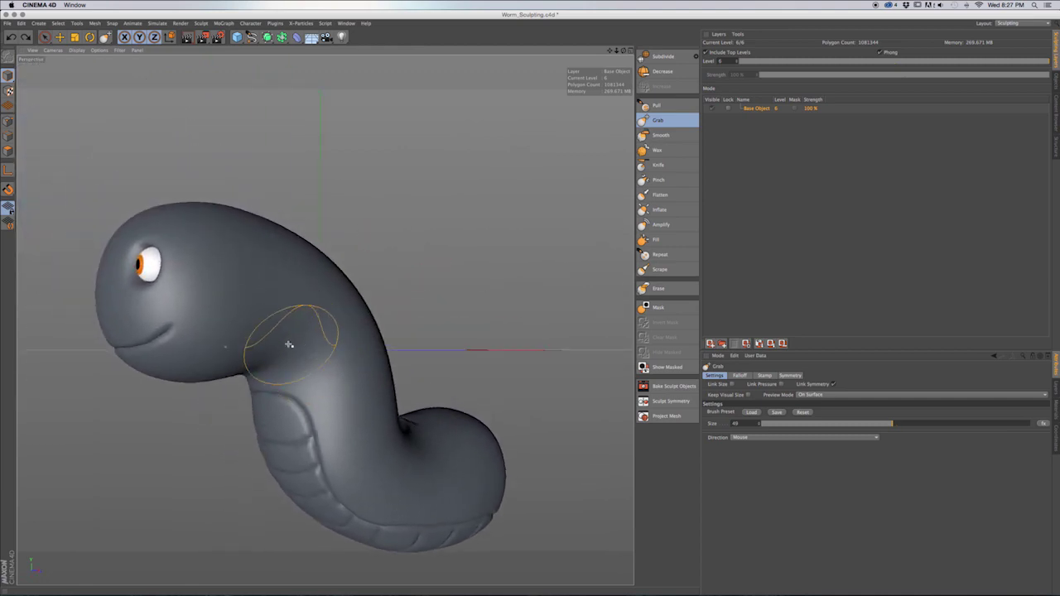
{"action": "key", "text": "super+s"}
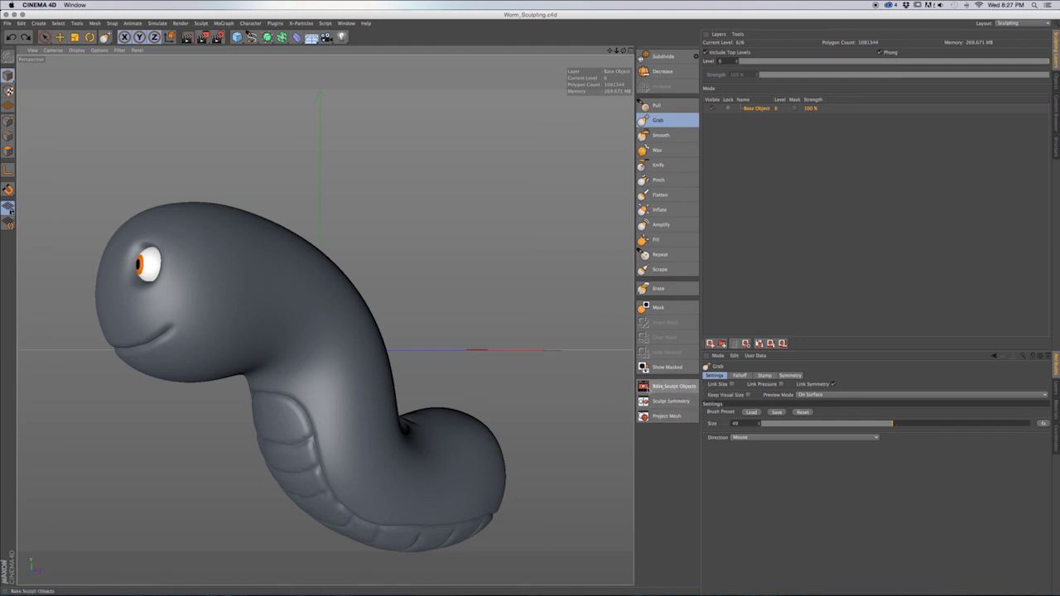
Start Bake Sculpt Objects and set the output file to Worm in the worm training project's C4d folder.
{"action": "left_click", "coordinate": [665, 387]}
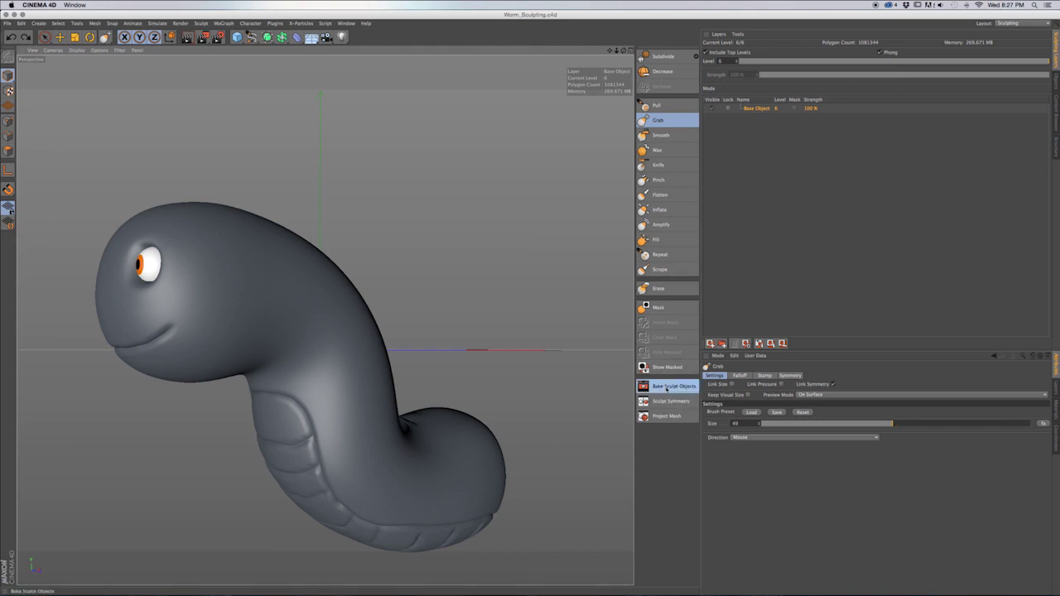
{"action": "left_click_drag", "start_coordinate": [716, 174], "coordinate": [629, 229]}
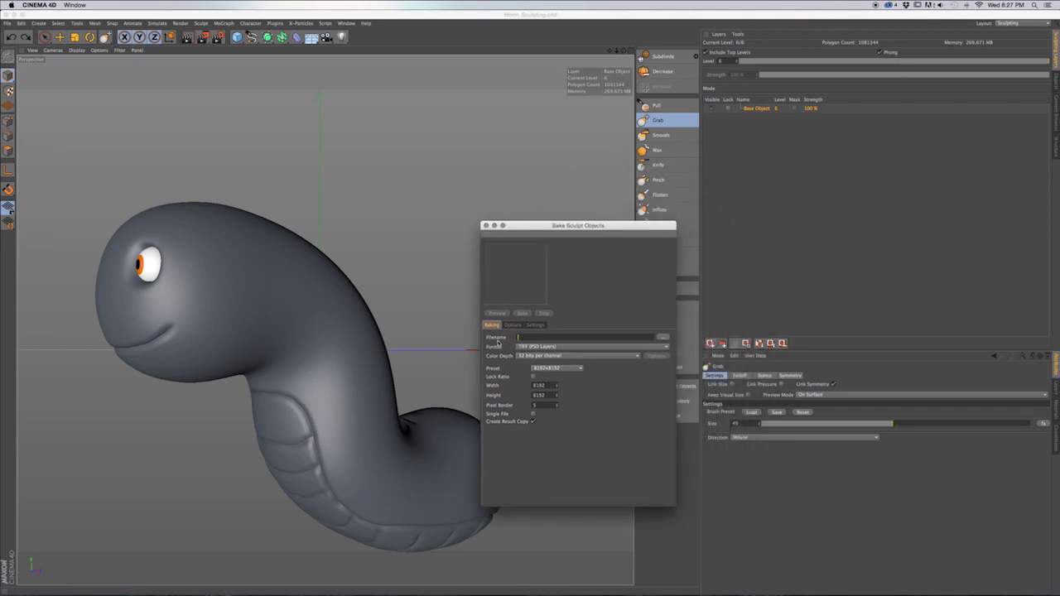
{"action": "left_click", "coordinate": [663, 338]}
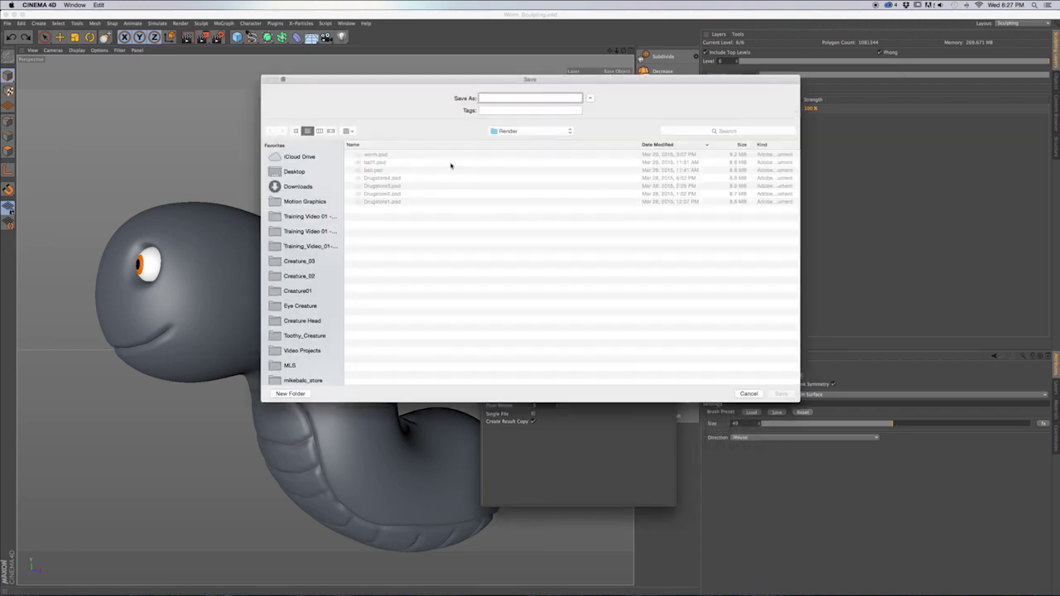
{"action": "left_click", "coordinate": [514, 134]}
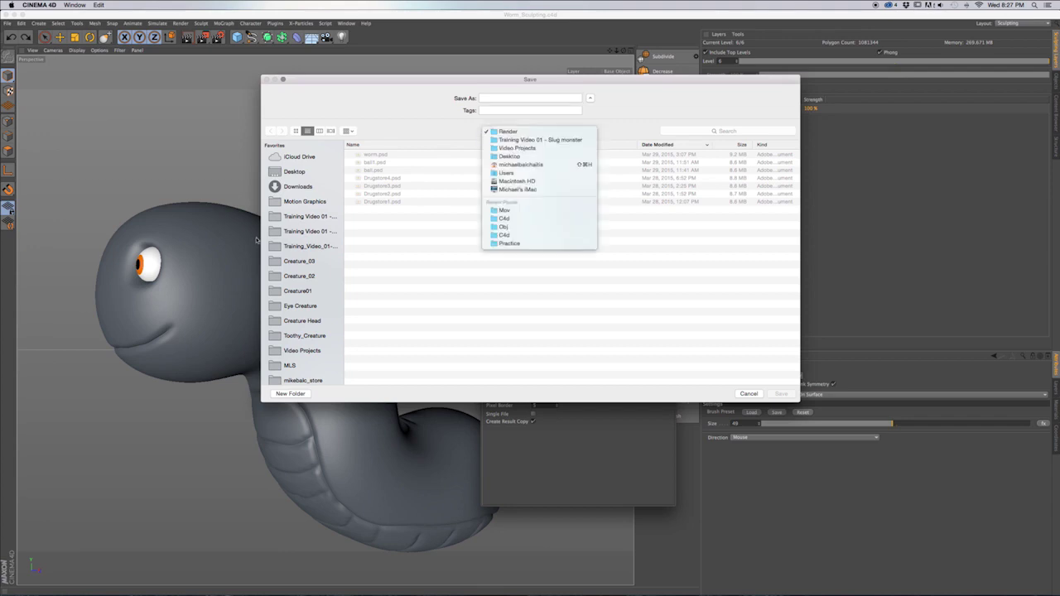
{"action": "left_click", "coordinate": [298, 215]}
{"action": "left_click", "coordinate": [298, 215]}
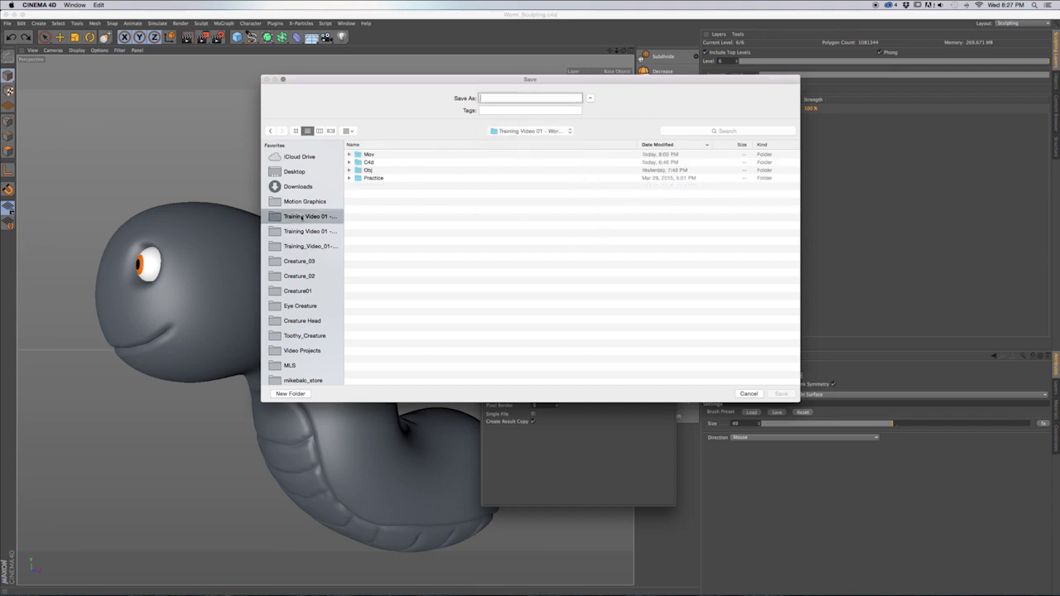
{"action": "double_click", "coordinate": [379, 164]}
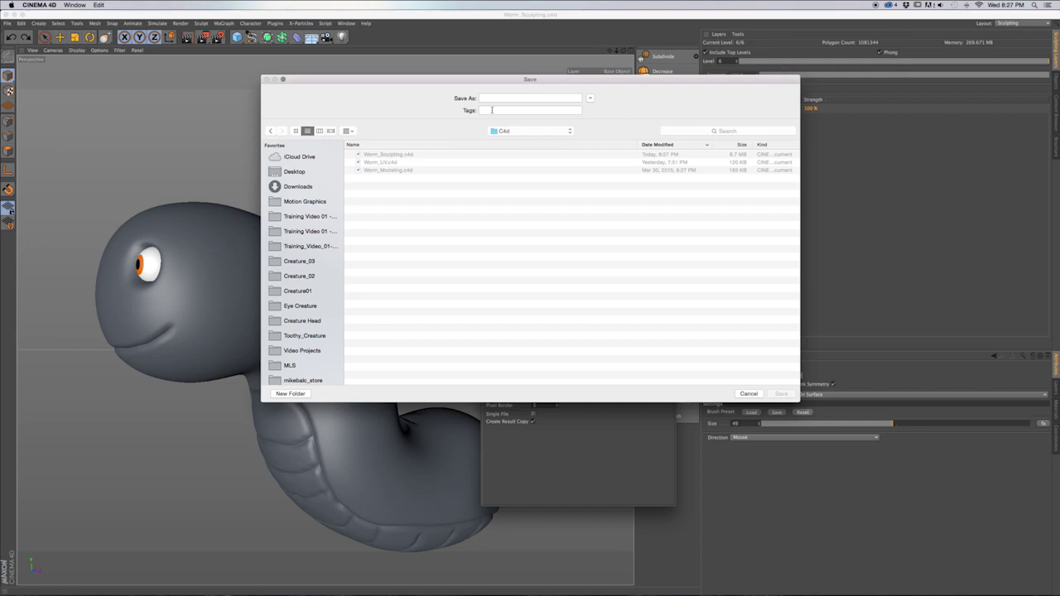
{"action": "left_click", "coordinate": [495, 97]}
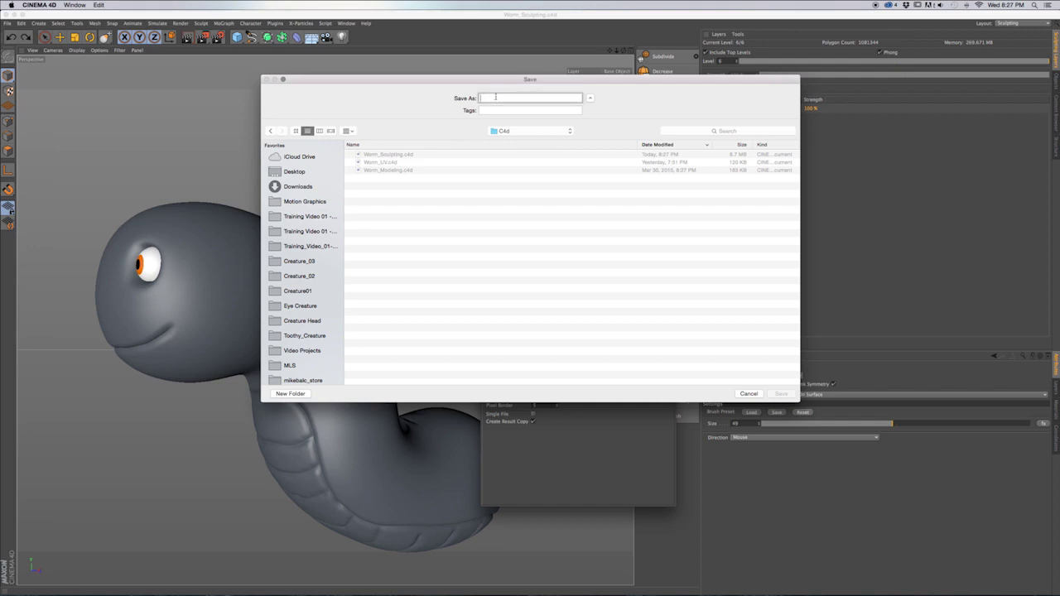
{"action": "type", "text": "Worm"}
{"action": "left_click", "coordinate": [783, 394]}
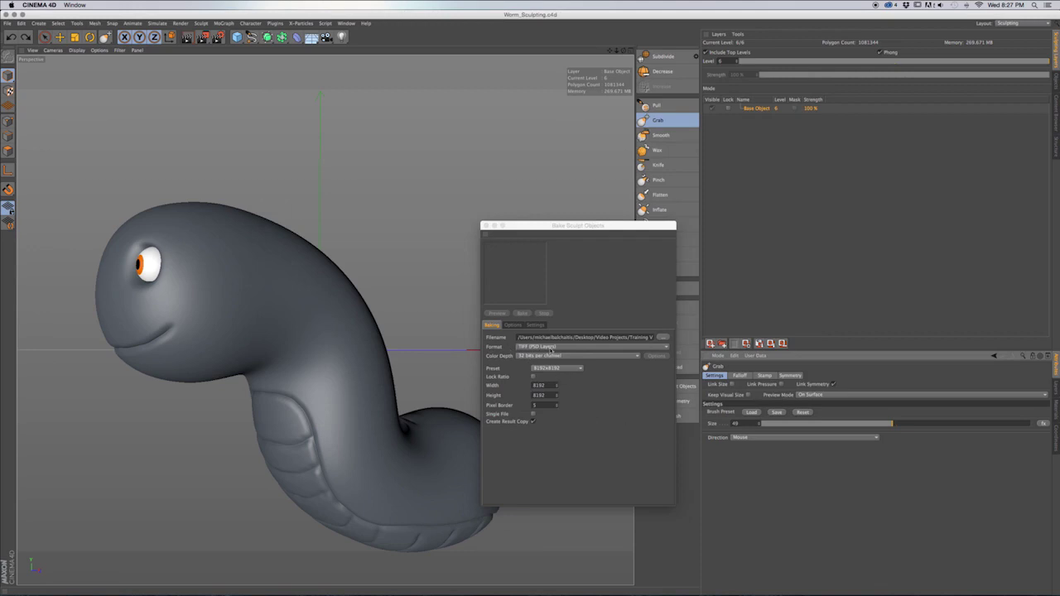
Set the bake's format to Photoshop (PSD) and its resolution preset to 2048x2048.
{"action": "left_click", "coordinate": [549, 347]}
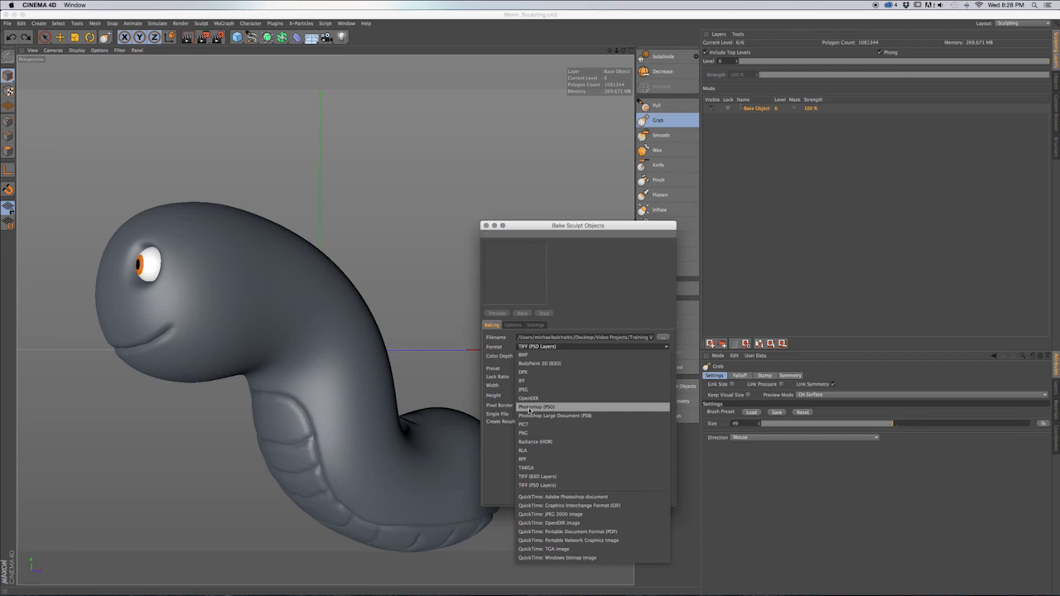
{"action": "left_click", "coordinate": [531, 409]}
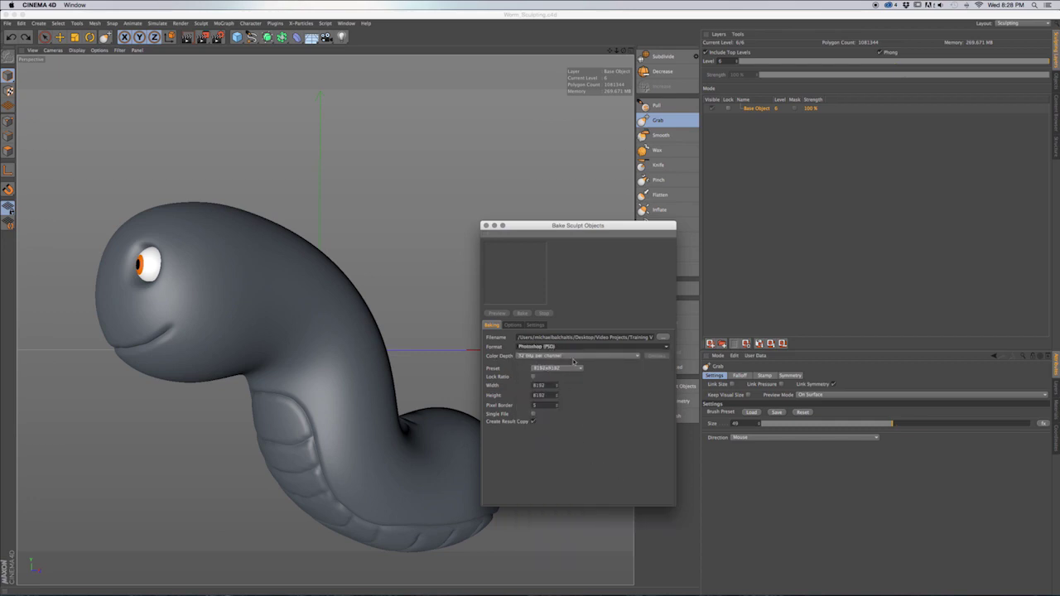
{"action": "left_click", "coordinate": [562, 370]}
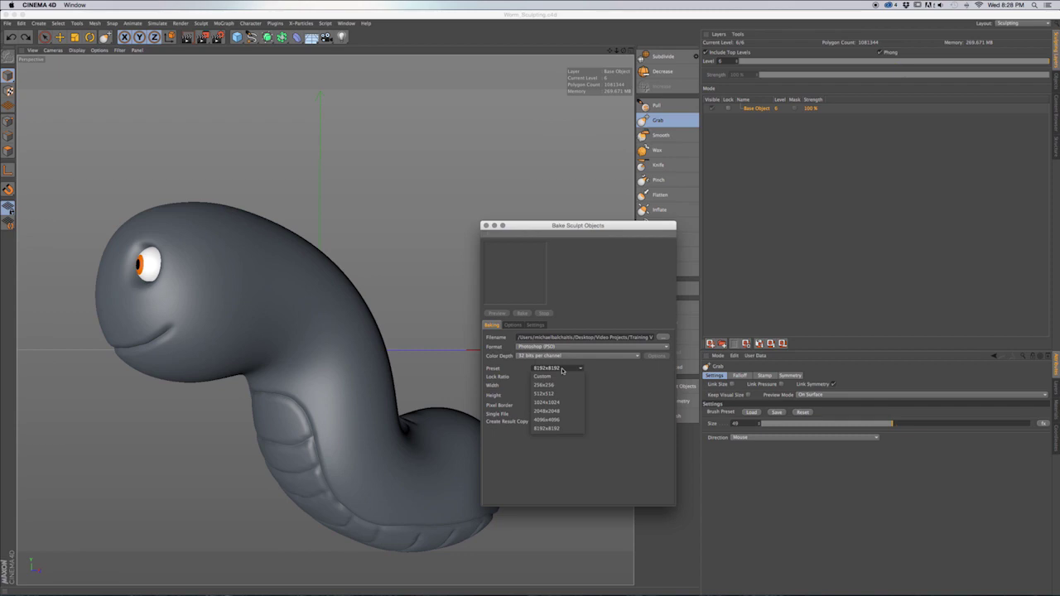
{"action": "left_click", "coordinate": [565, 412]}
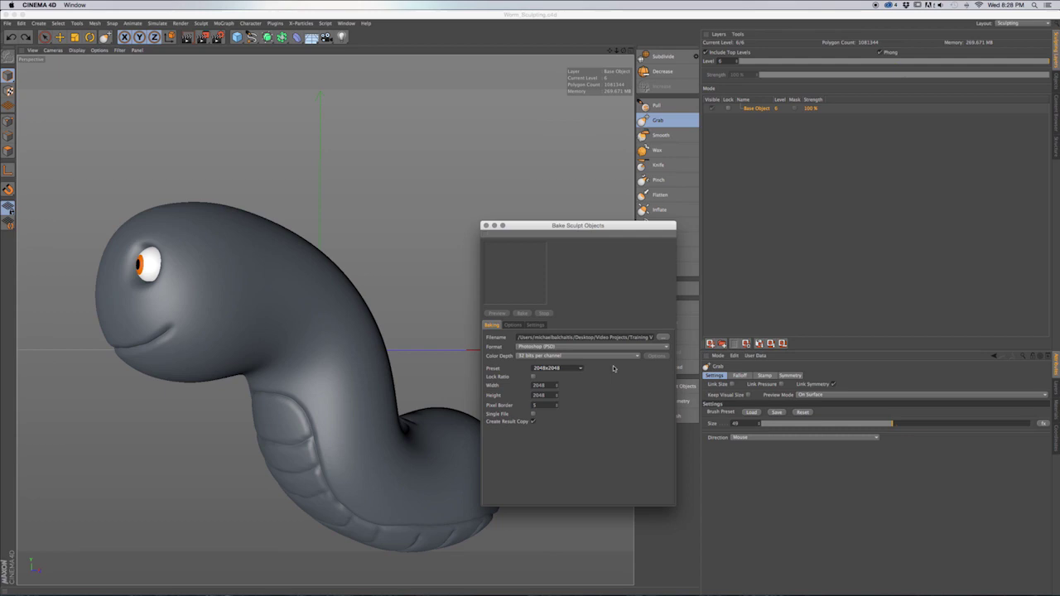
Enable the Displacement, Normal and Ambient Occlusion maps in the bake options, leaving Optimal Mapping off.
{"action": "left_click", "coordinate": [513, 326]}
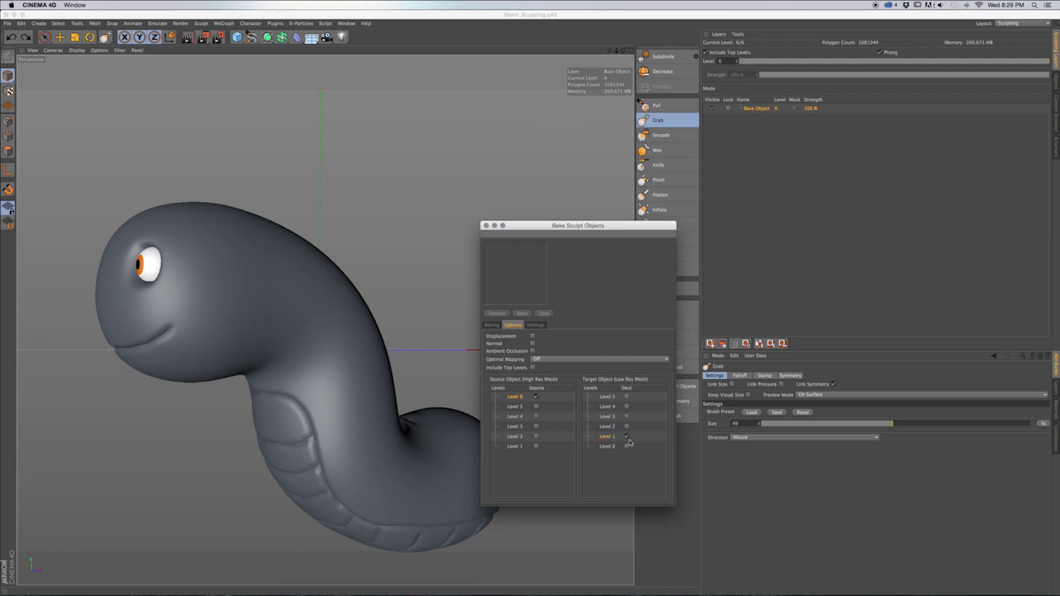
{"action": "left_click", "coordinate": [532, 336]}
{"action": "left_click", "coordinate": [532, 343]}
{"action": "left_click", "coordinate": [545, 360]}
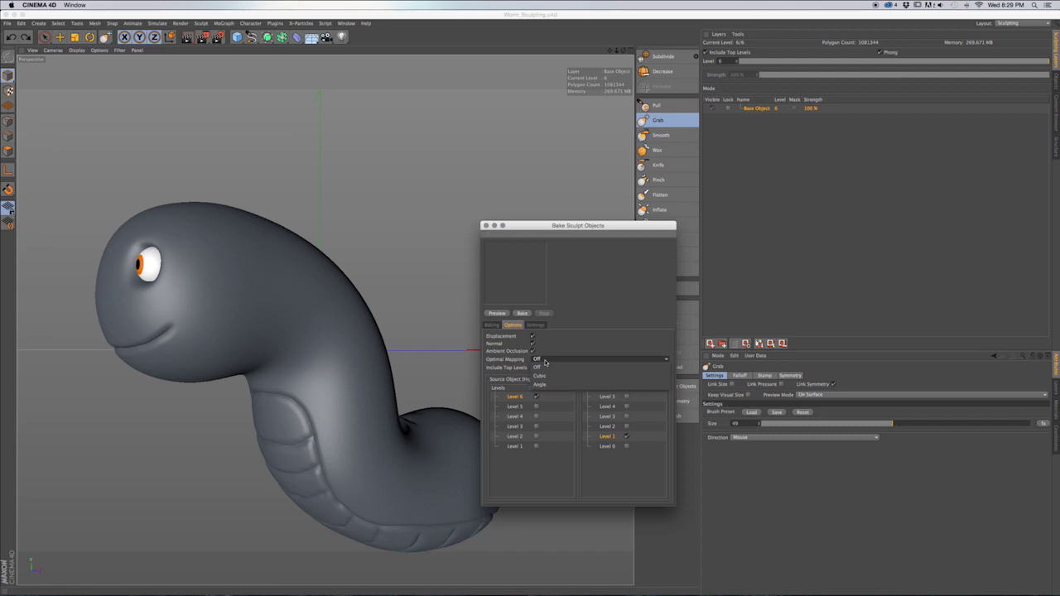
{"action": "left_click", "coordinate": [559, 352]}
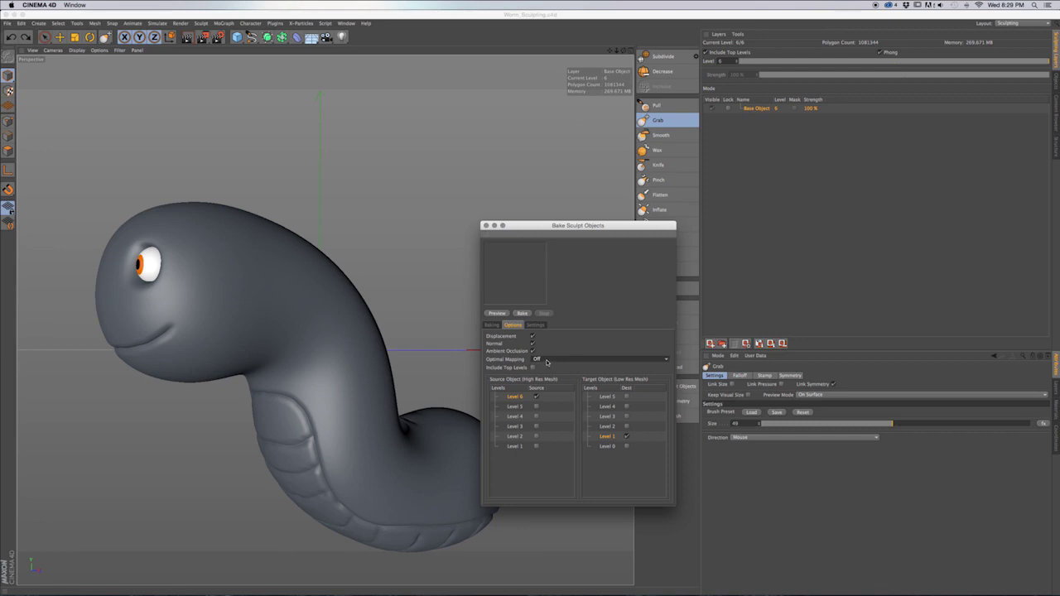
Check the map method settings, preview the bake, bake the sculpt maps and close the bake window.
{"action": "left_click", "coordinate": [536, 325]}
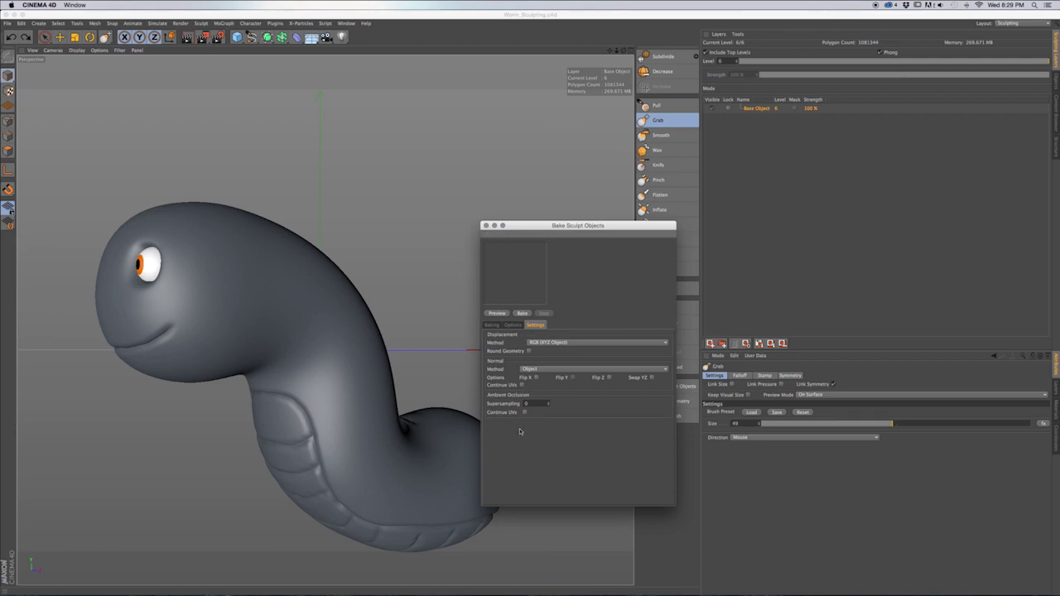
{"action": "left_click", "coordinate": [492, 325]}
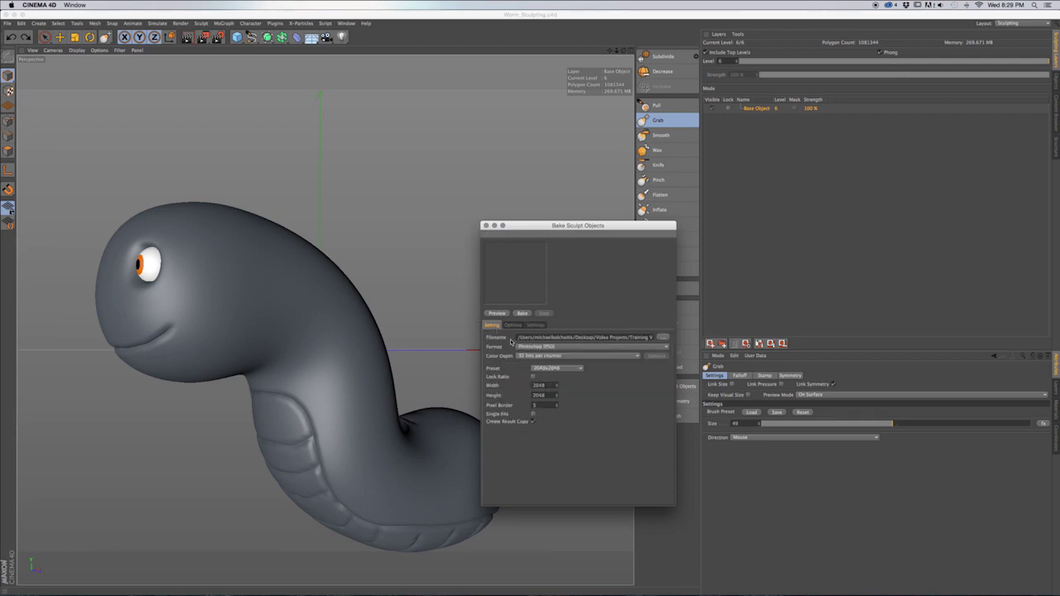
{"action": "left_click", "coordinate": [495, 314]}
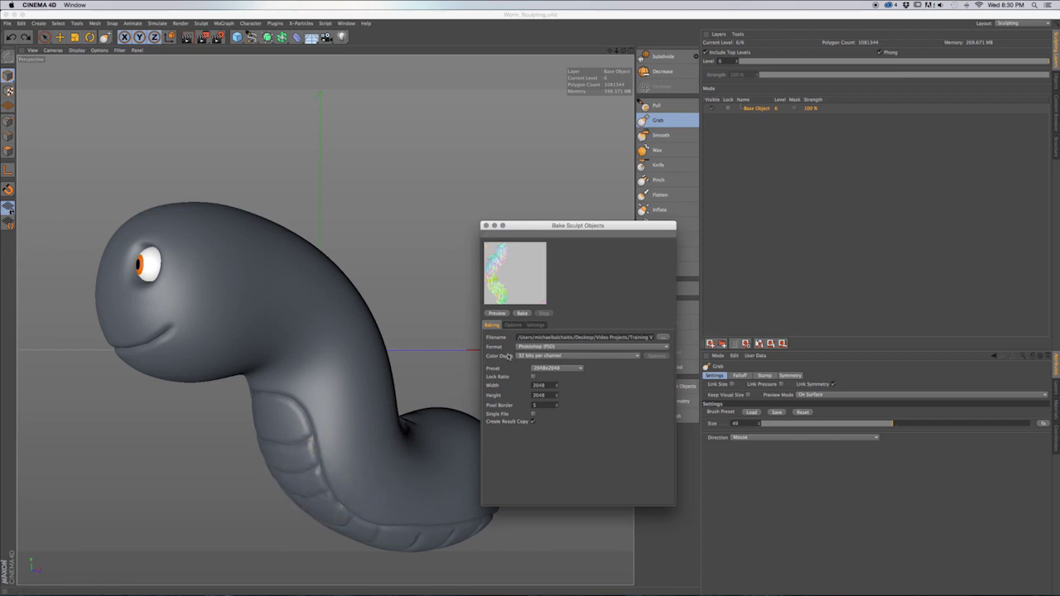
{"action": "left_click", "coordinate": [522, 314]}
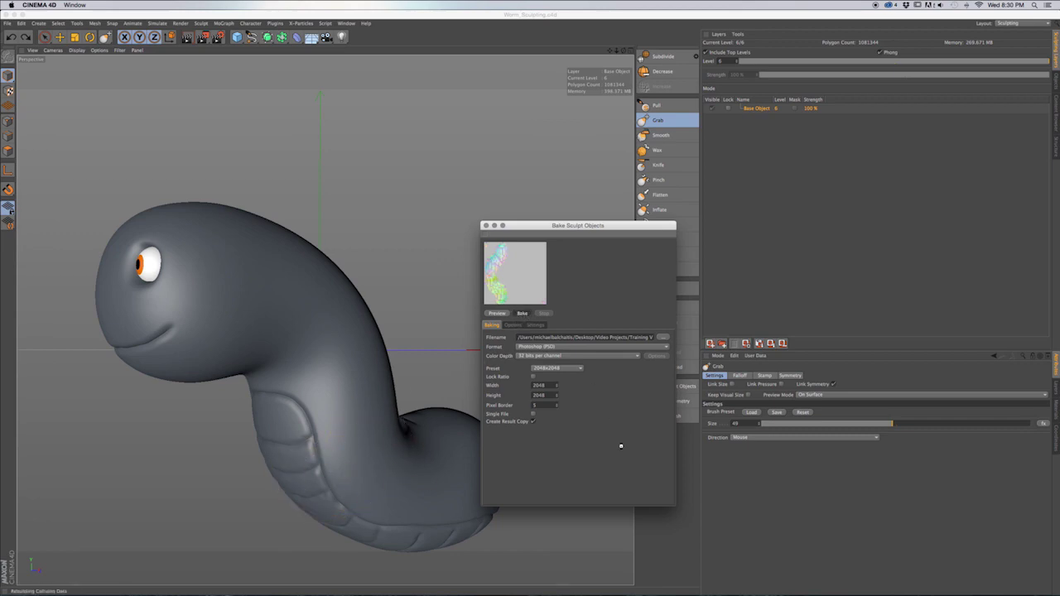
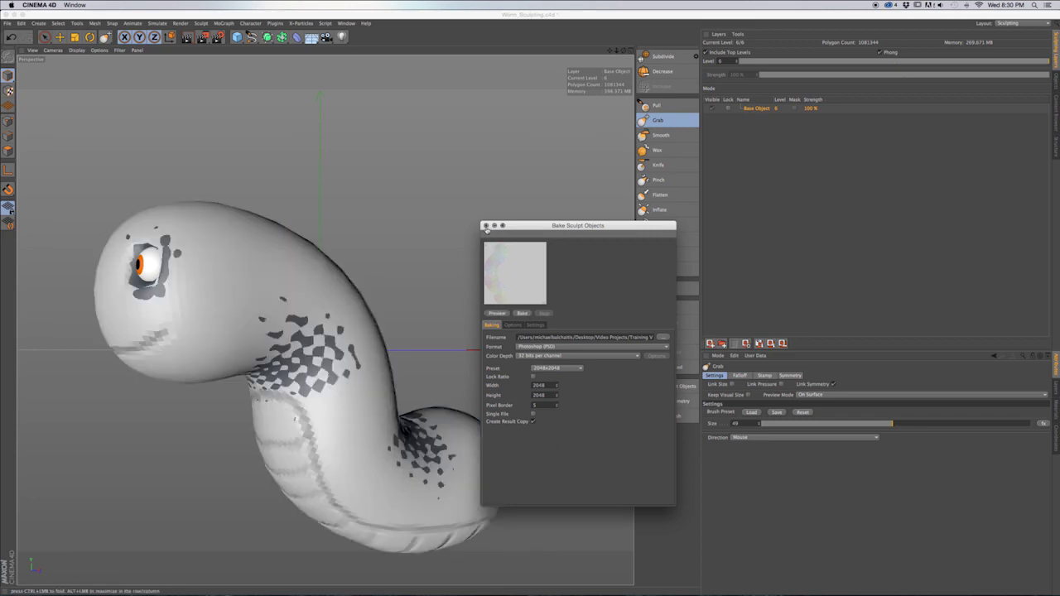
{"action": "left_click", "coordinate": [486, 226]}
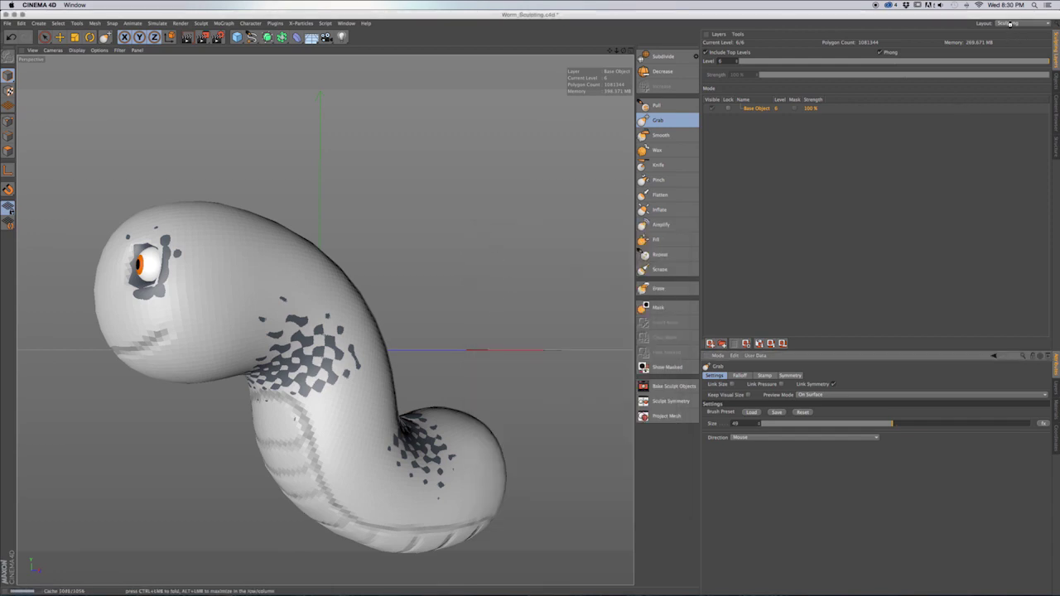
Switch the interface to the Startup layout and deselect all objects.
{"action": "left_click", "coordinate": [1009, 24]}
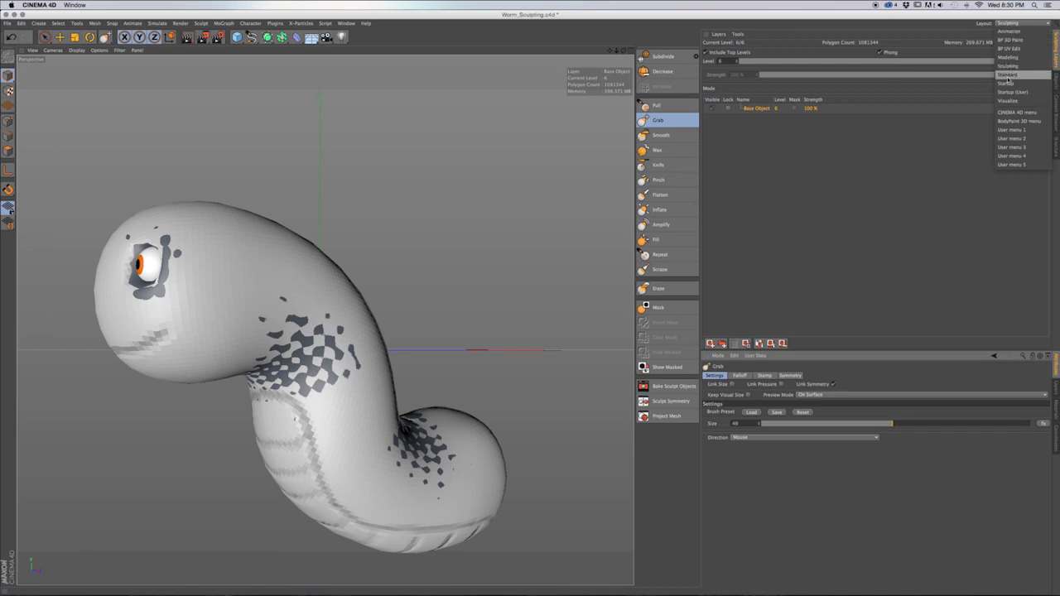
{"action": "left_click", "coordinate": [1005, 83]}
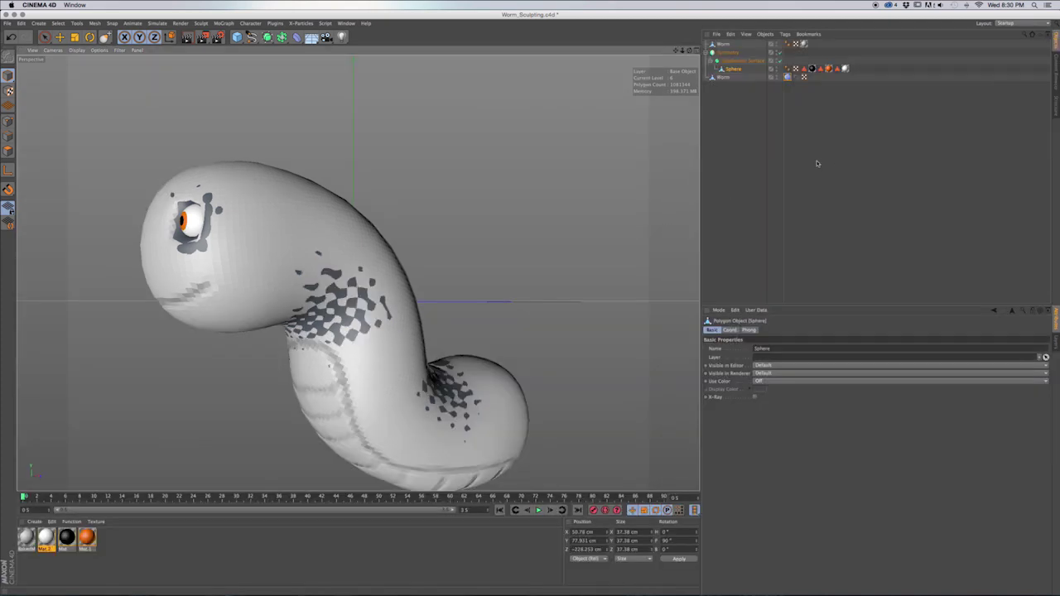
{"action": "left_click", "coordinate": [900, 144]}
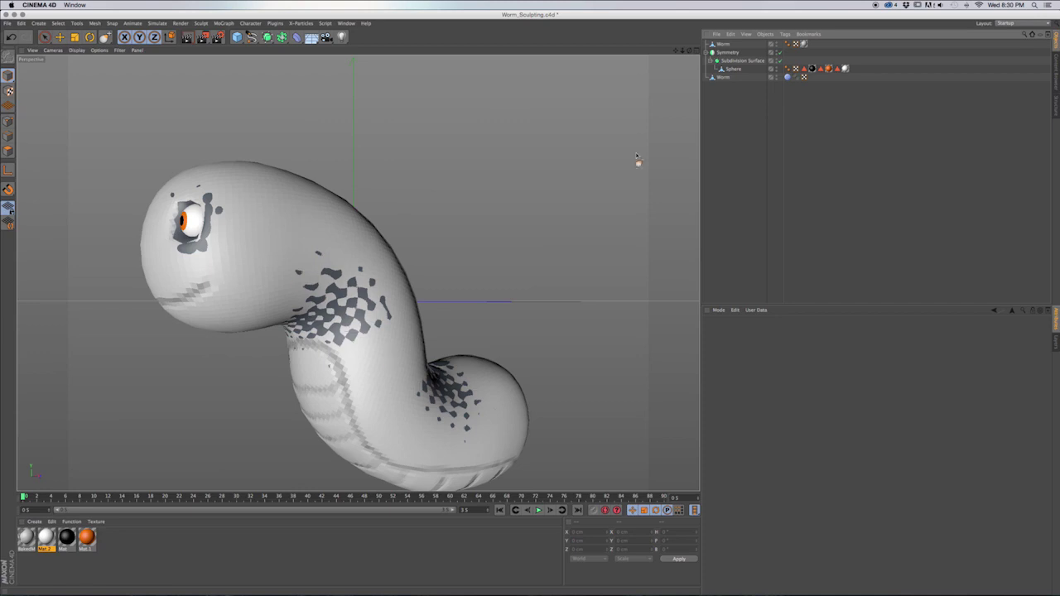
Hide the original sculpted Worm object in the editor and the renderer, keeping the baked copy visible.
{"action": "left_click", "coordinate": [725, 45]}
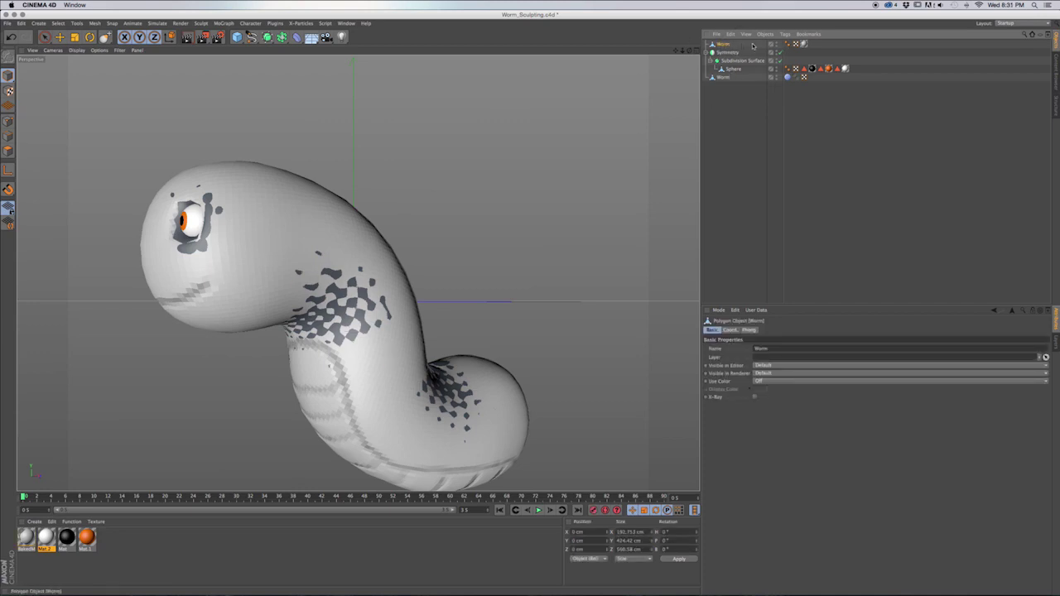
{"action": "left_click", "coordinate": [724, 77]}
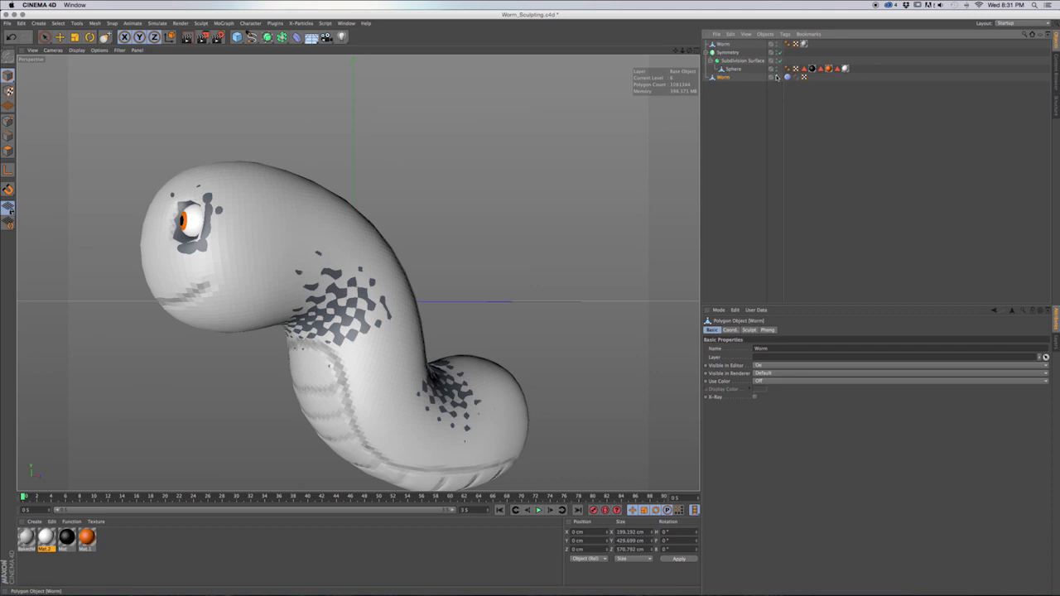
{"action": "left_click", "coordinate": [776, 77]}
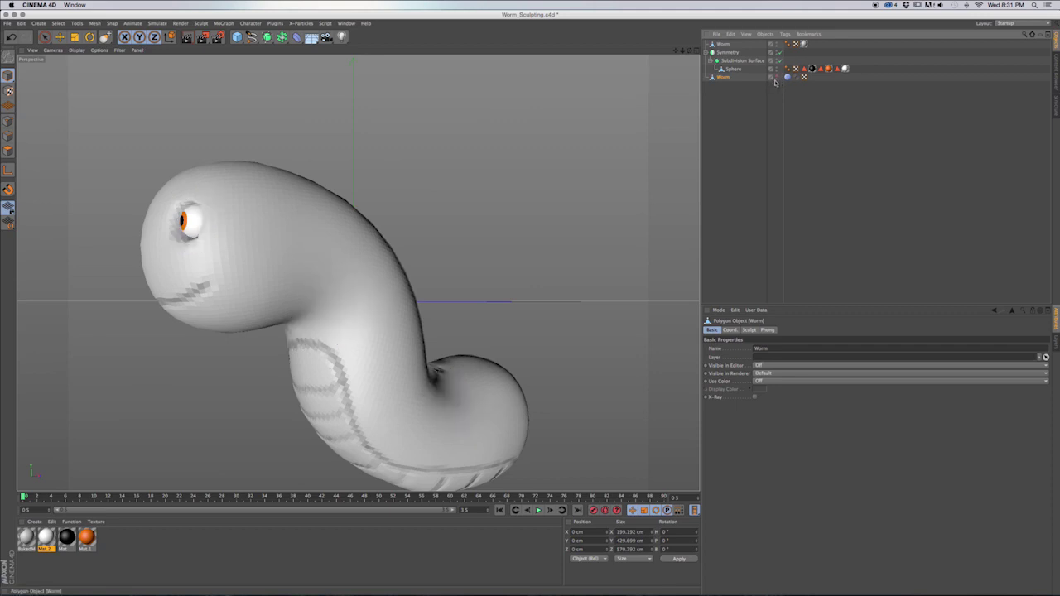
{"action": "left_click", "coordinate": [776, 79]}
Examine the baked worm's texture tag and the BakedMaterial's Displacement, Specular, Normal, Diffusion and Color channels.
{"action": "left_click", "coordinate": [726, 45]}
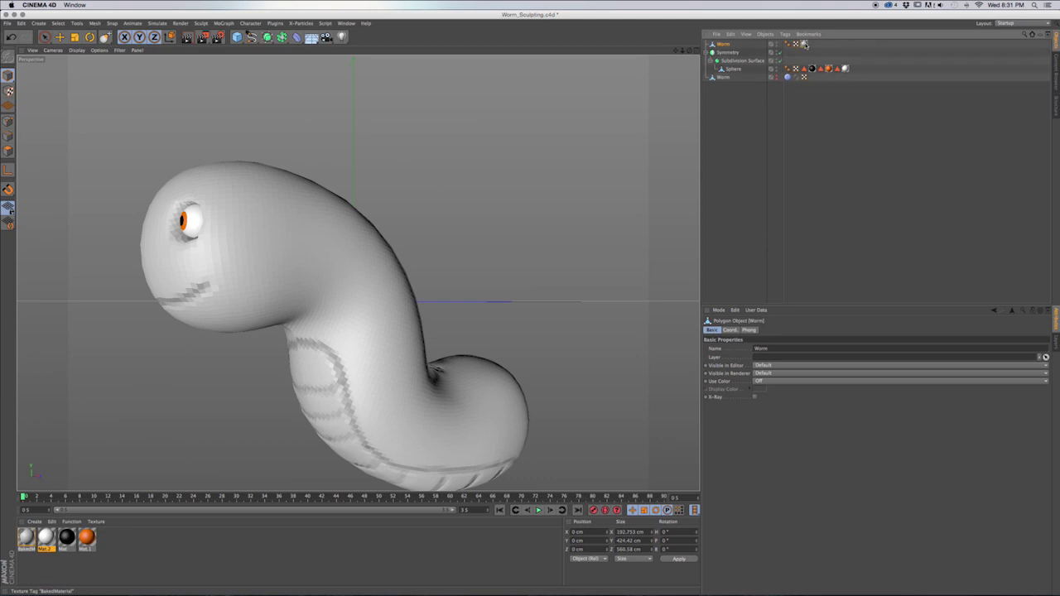
{"action": "left_click", "coordinate": [804, 45]}
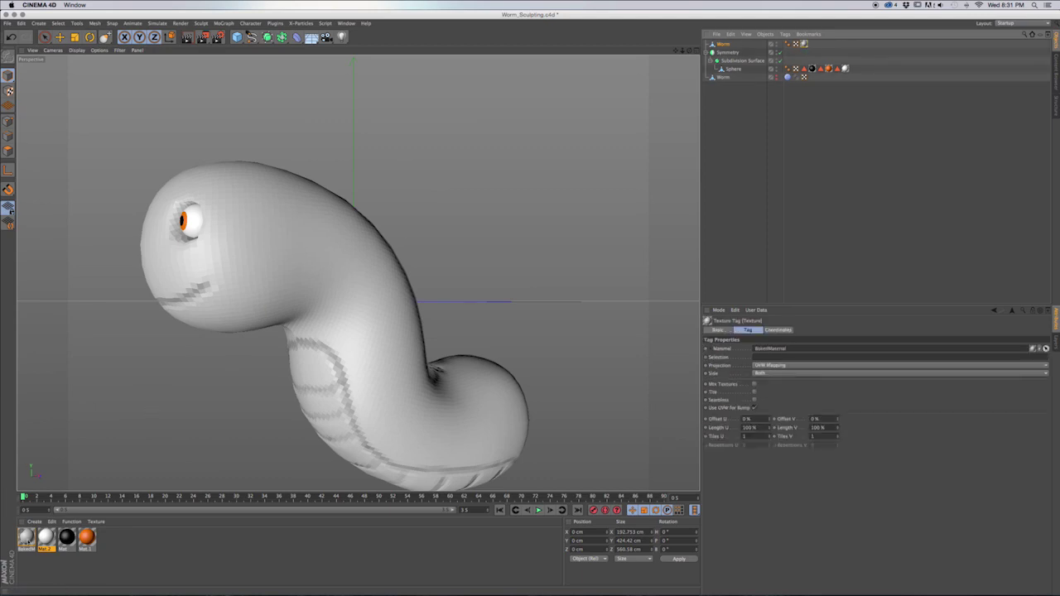
{"action": "double_click", "coordinate": [31, 540]}
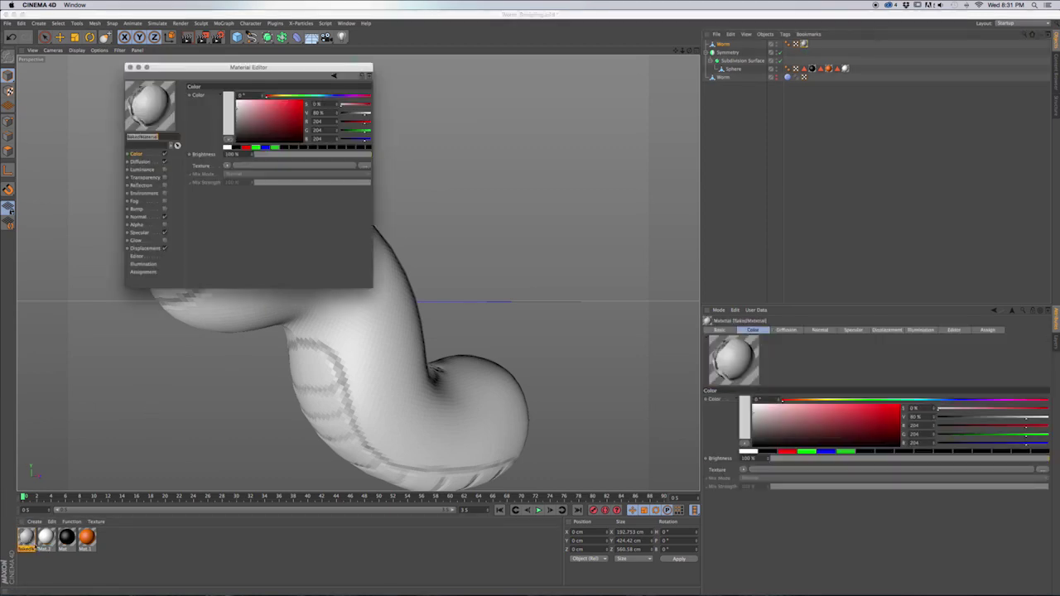
{"action": "left_click", "coordinate": [145, 248]}
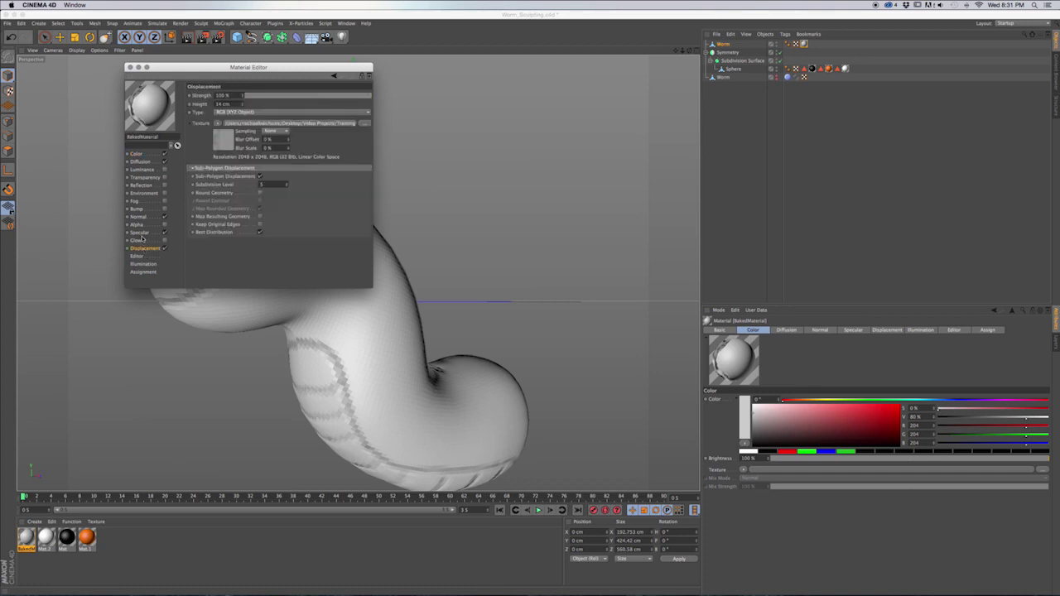
{"action": "left_click", "coordinate": [141, 234]}
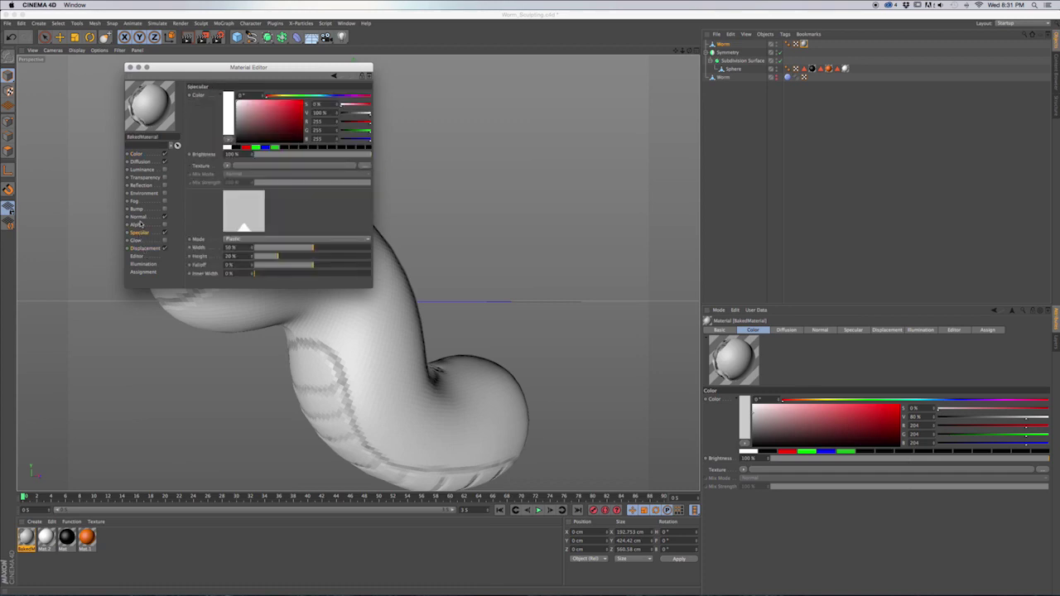
{"action": "left_click", "coordinate": [139, 217]}
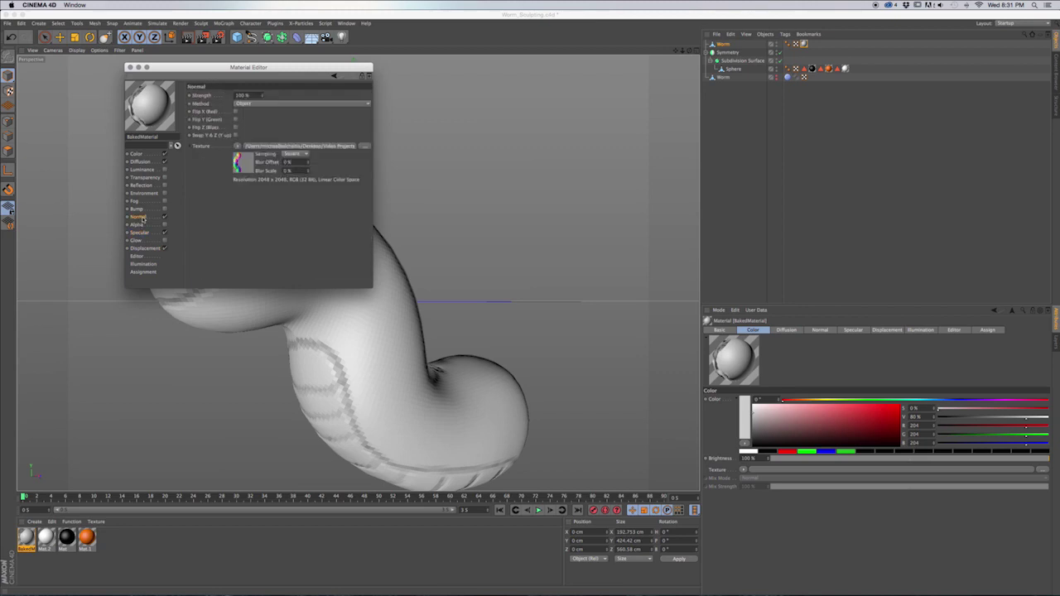
{"action": "left_click", "coordinate": [140, 155]}
{"action": "left_click", "coordinate": [139, 233]}
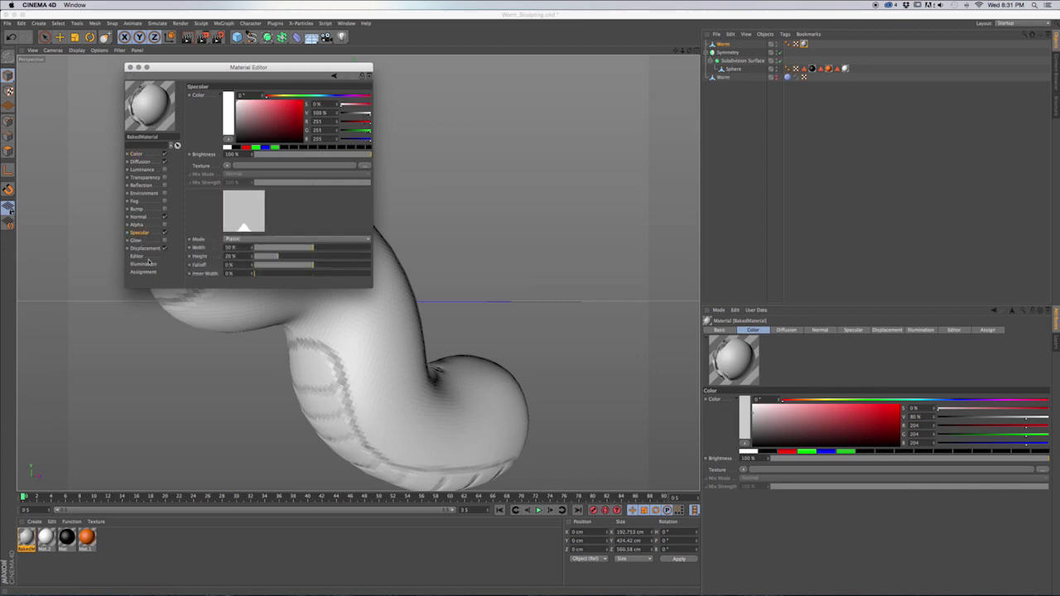
{"action": "left_click", "coordinate": [145, 247]}
{"action": "left_click", "coordinate": [137, 216]}
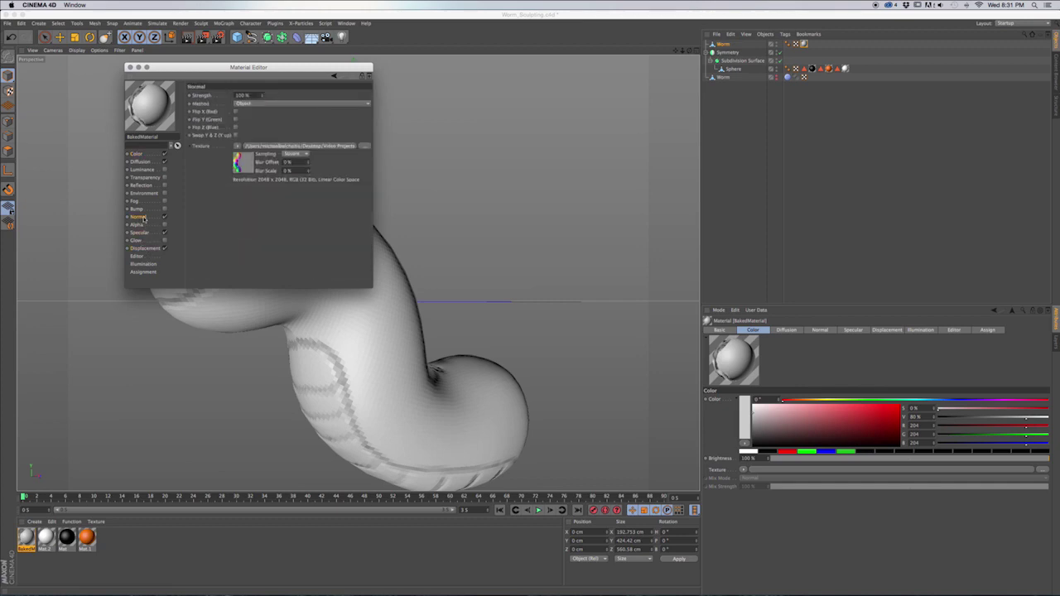
{"action": "left_click", "coordinate": [146, 248]}
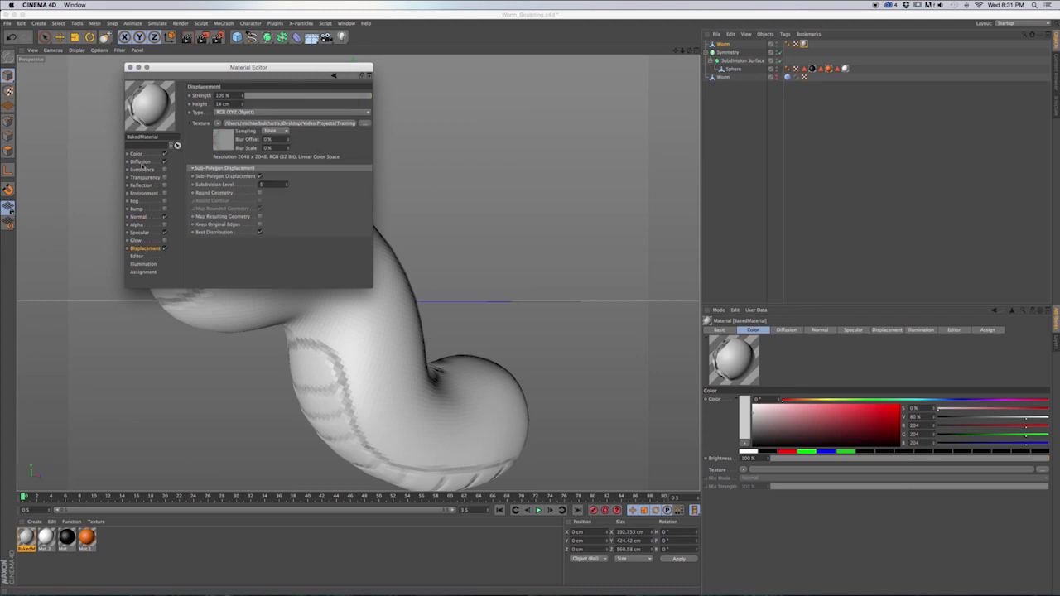
{"action": "left_click", "coordinate": [140, 162]}
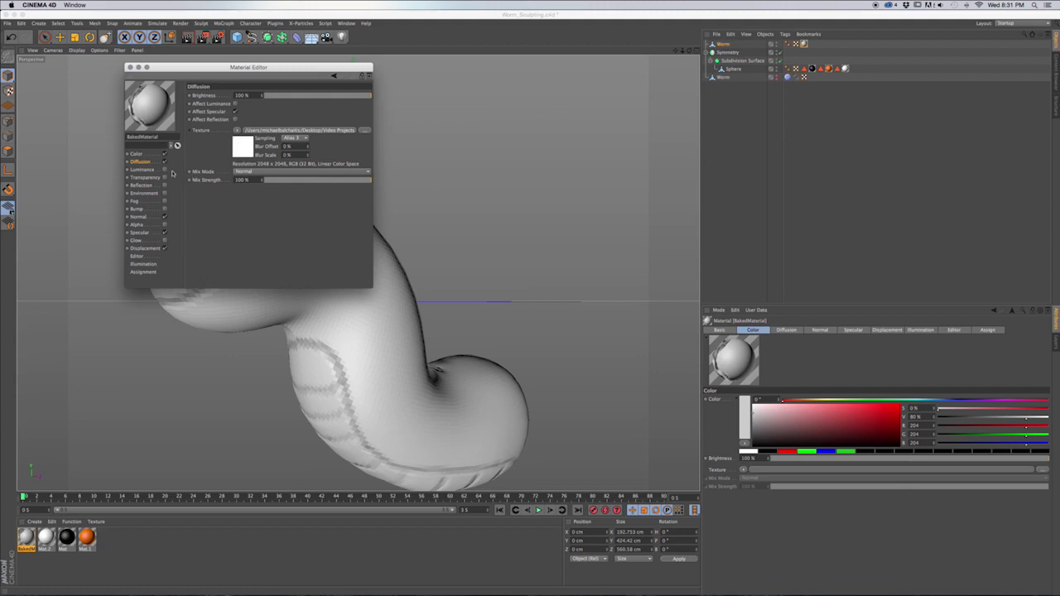
{"action": "left_click", "coordinate": [137, 154]}
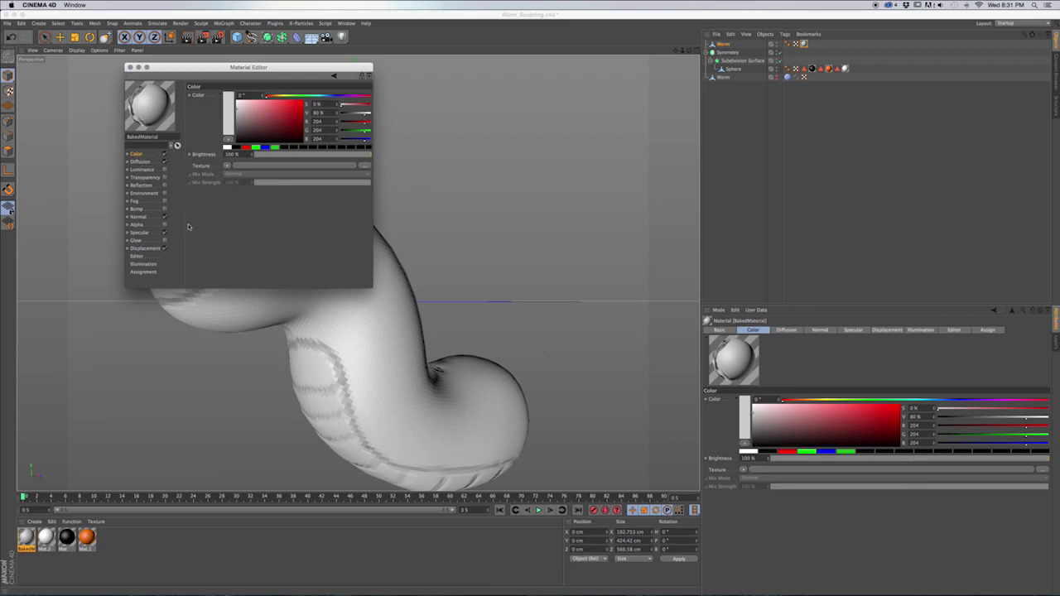
{"action": "left_click", "coordinate": [129, 67]}
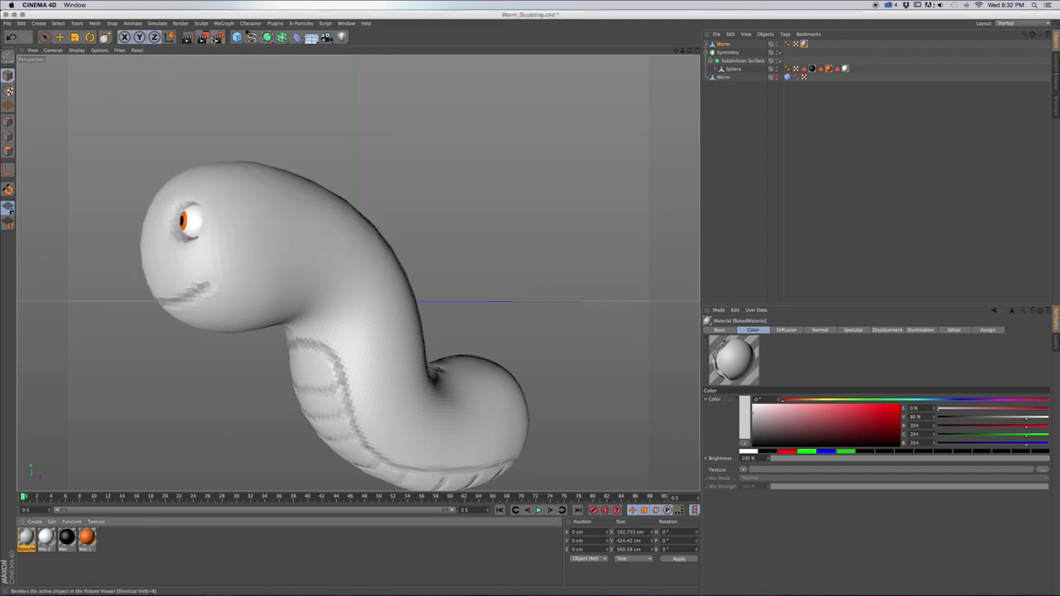
Set the render output size to 1280 x 720 pixels.
{"action": "left_click", "coordinate": [217, 36]}
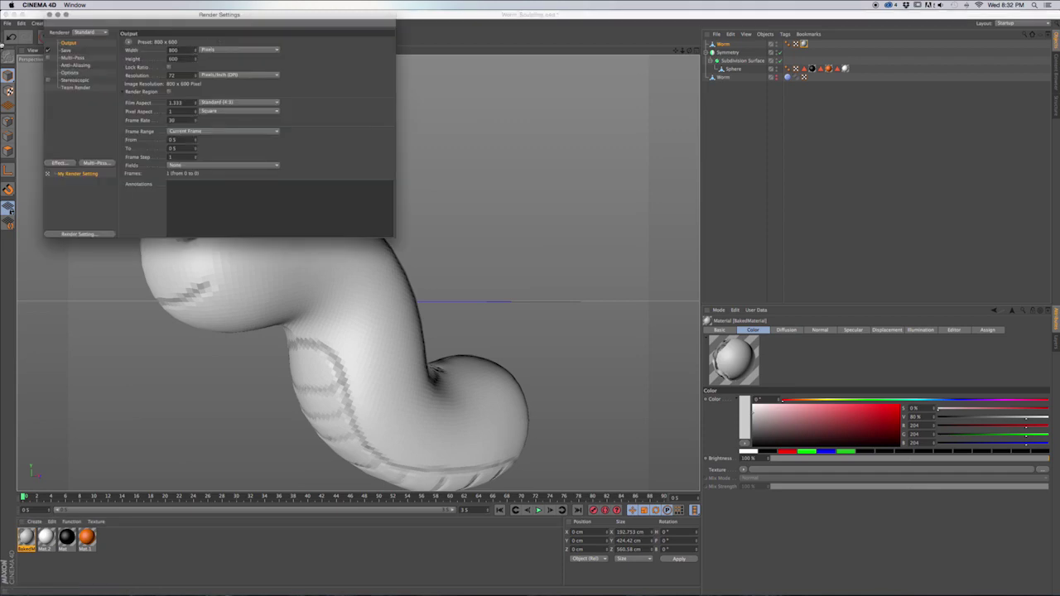
{"action": "double_click", "coordinate": [173, 50]}
{"action": "type", "text": "12"}
{"action": "key", "text": "Tab"}
{"action": "type", "text": "7"}
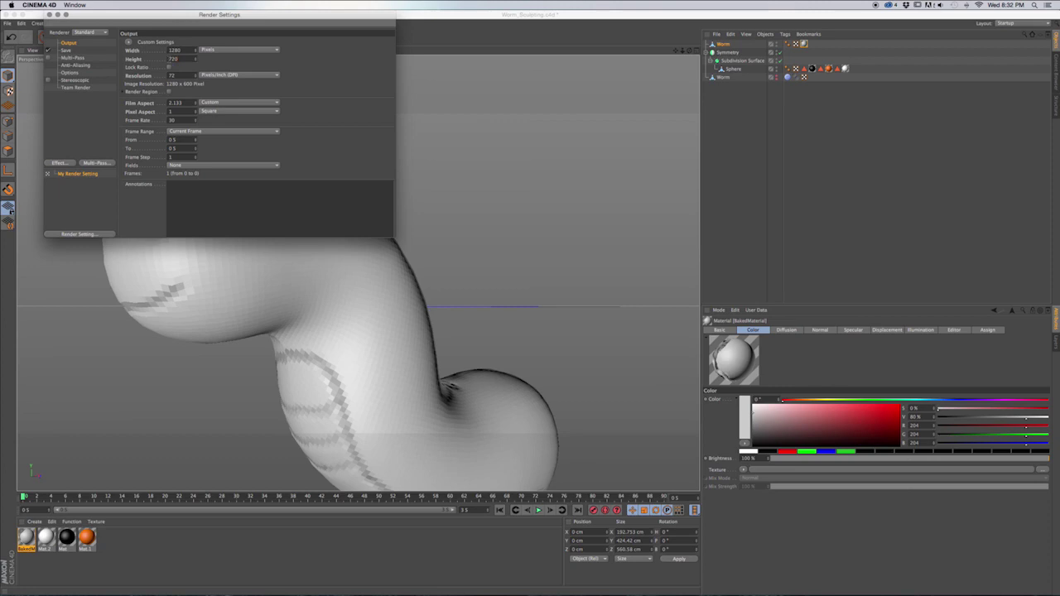
{"action": "key", "text": "Return"}
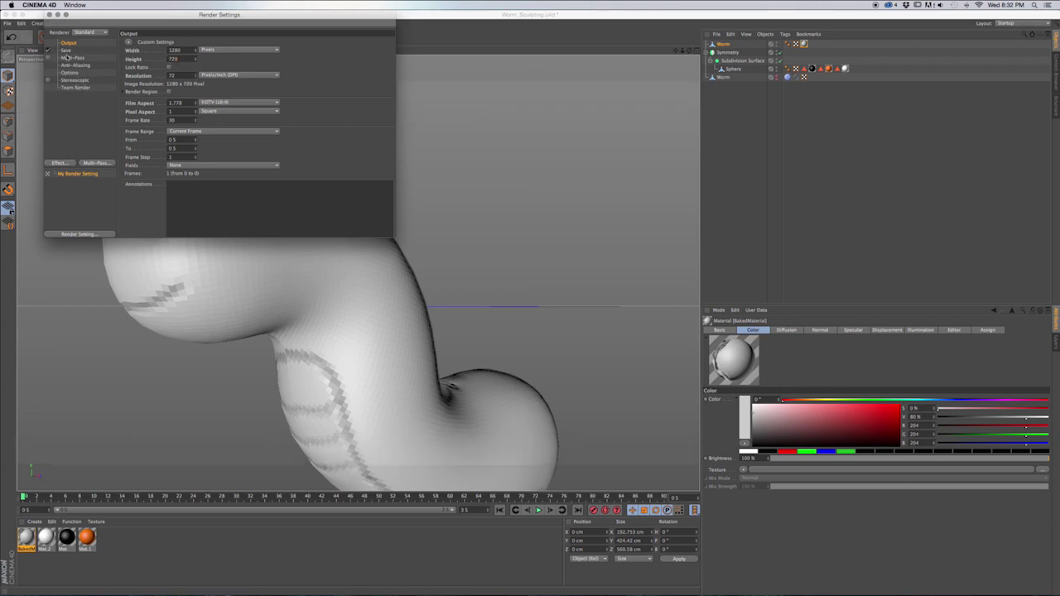
Set the render's anti-aliasing to Best and close the render settings.
{"action": "left_click", "coordinate": [66, 51]}
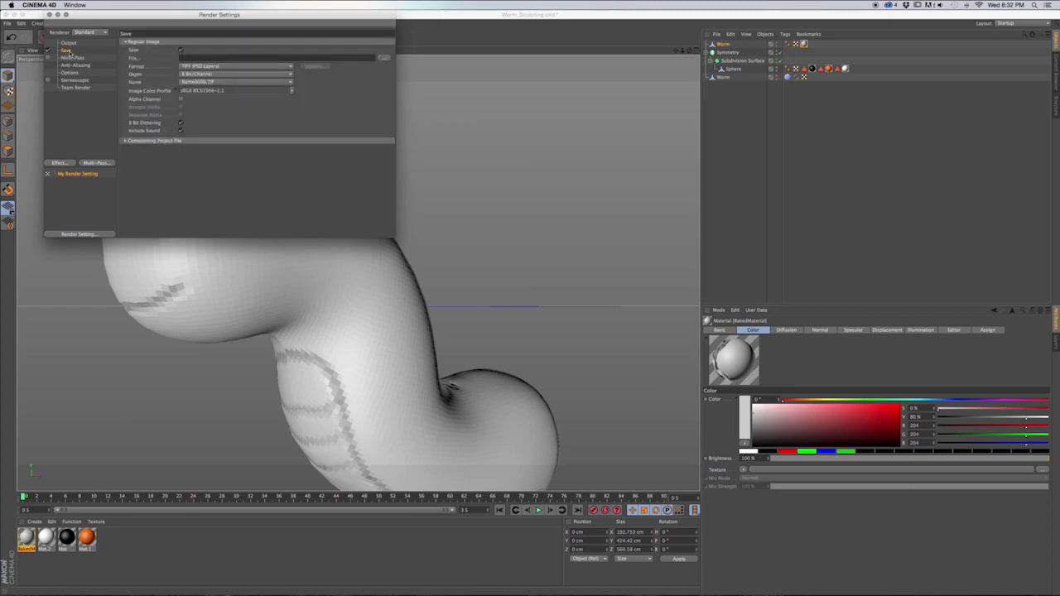
{"action": "left_click", "coordinate": [75, 65]}
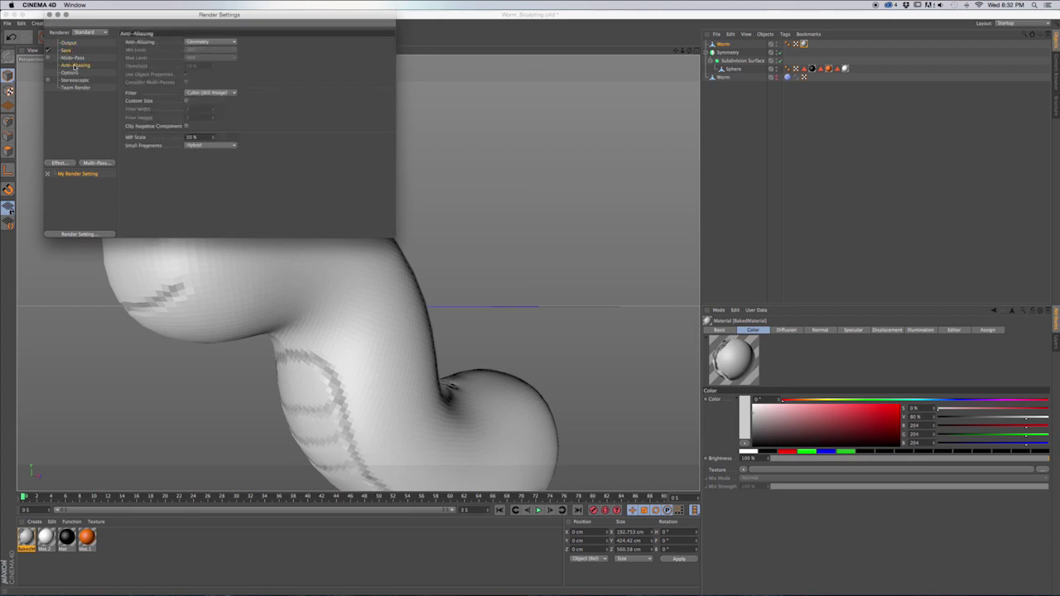
{"action": "left_click", "coordinate": [204, 43]}
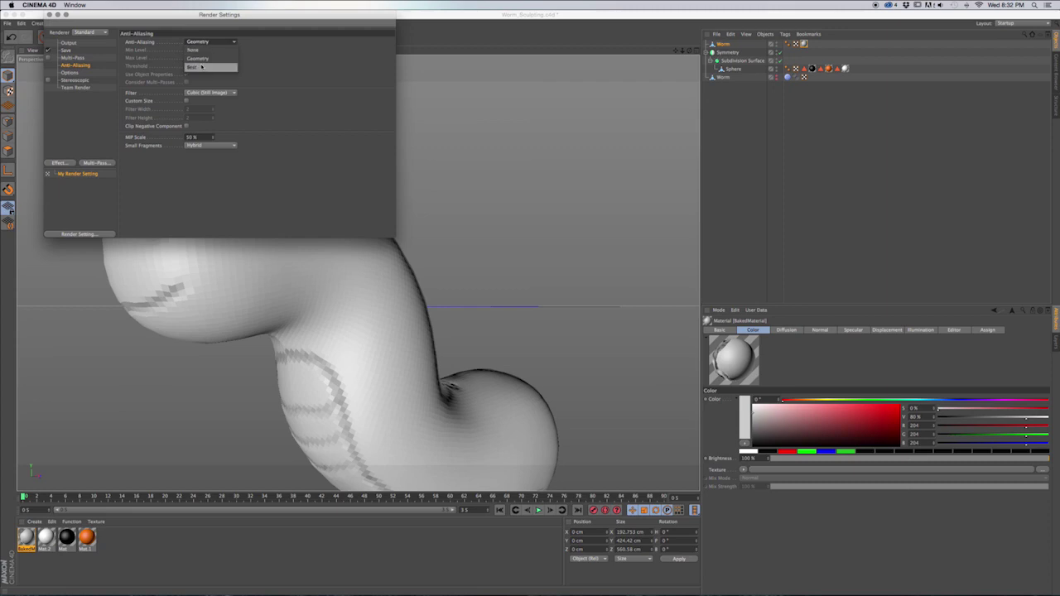
{"action": "left_click", "coordinate": [201, 66]}
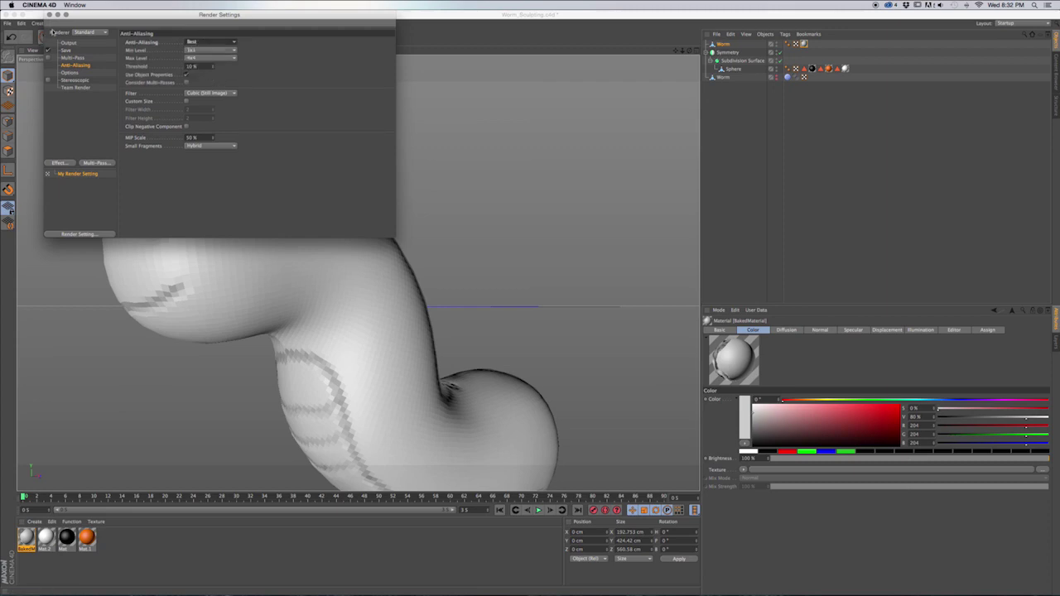
{"action": "left_click", "coordinate": [48, 14]}
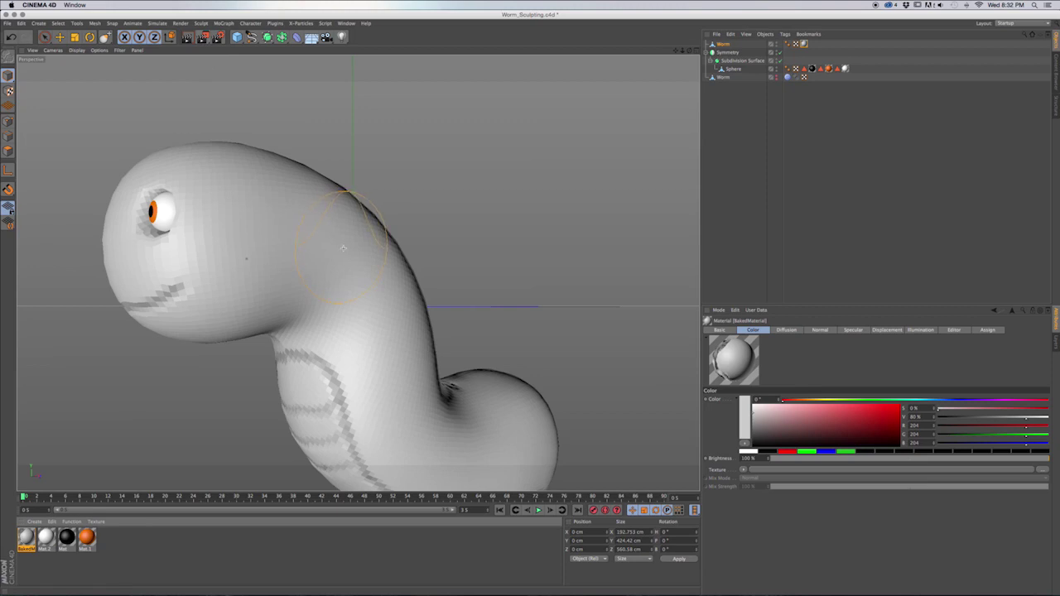
Render the baked worm from a three-quarter front view to the Picture Viewer, enlarge the viewer to inspect the whole image, and close it.
{"action": "scroll", "coordinate": [343, 248], "scroll_direction": "down", "scroll_amount": 2}
{"action": "middle_click_drag", "start_coordinate": [357, 289], "coordinate": [357, 273], "text": "alt"}
{"action": "left_click_drag", "start_coordinate": [347, 289], "coordinate": [370, 251], "text": "alt"}
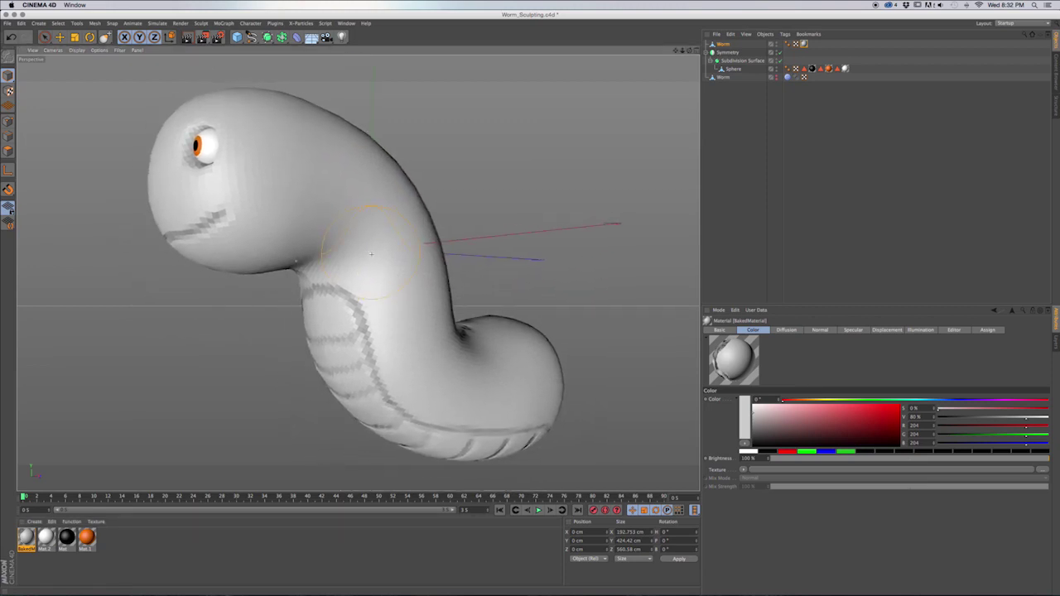
{"action": "left_click_drag", "start_coordinate": [292, 261], "coordinate": [307, 218], "text": "alt"}
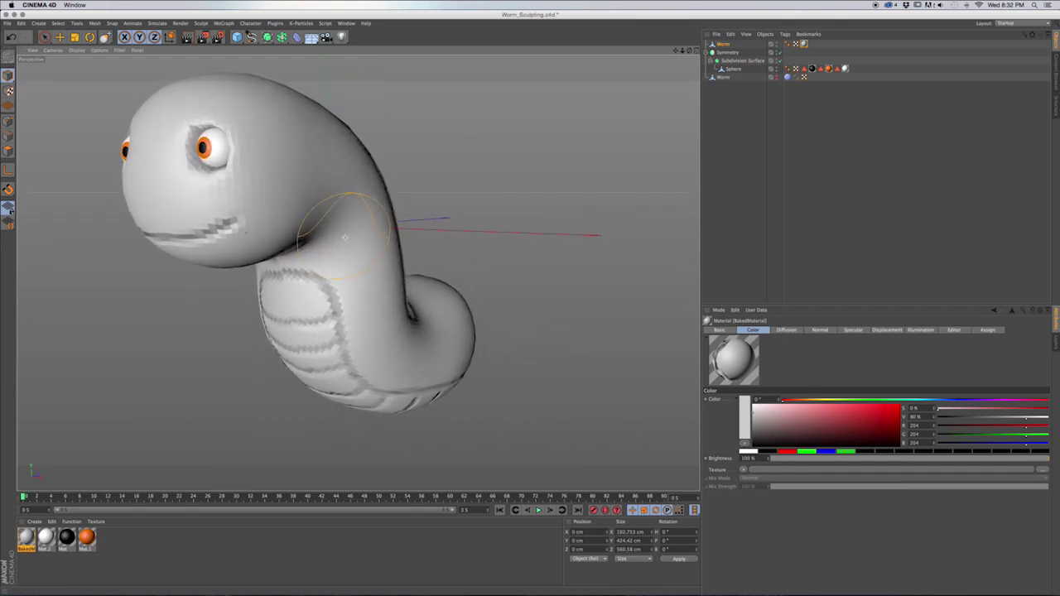
{"action": "middle_click_drag", "start_coordinate": [341, 233], "coordinate": [379, 261], "text": "alt"}
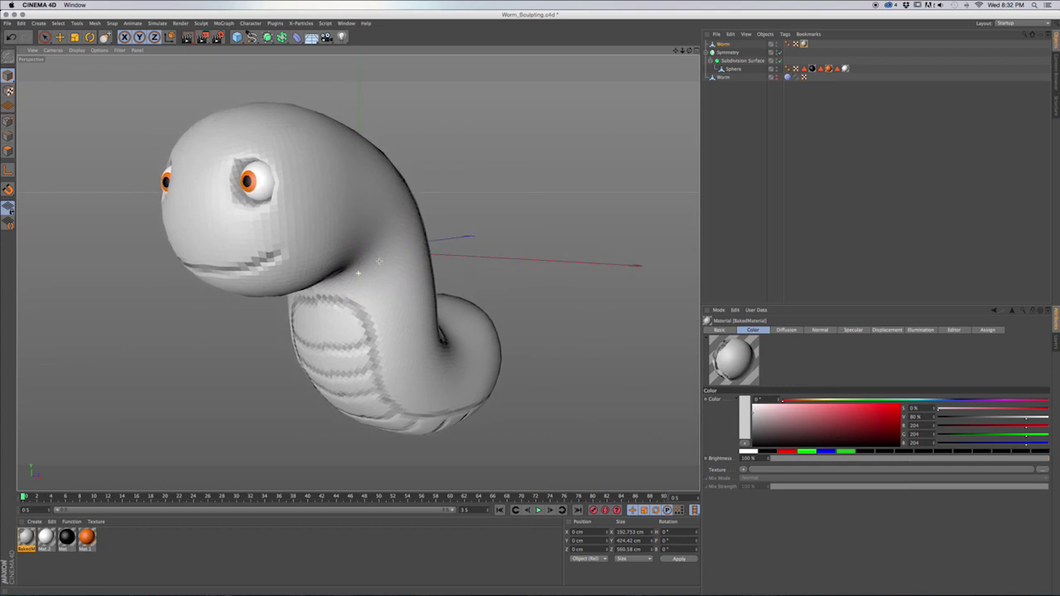
{"action": "left_click", "coordinate": [202, 37]}
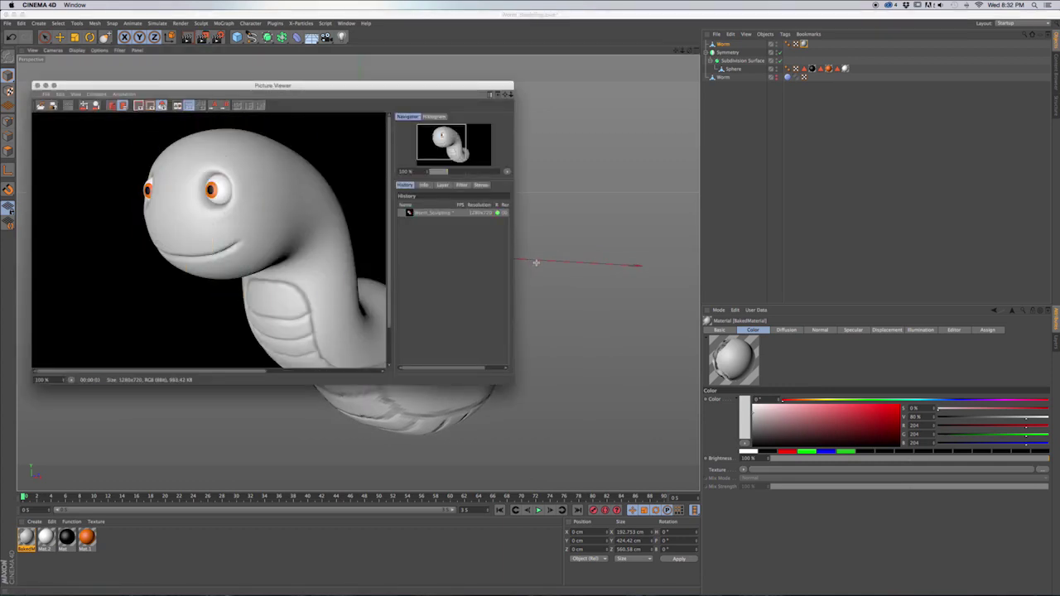
{"action": "left_click_drag", "start_coordinate": [511, 383], "coordinate": [707, 477]}
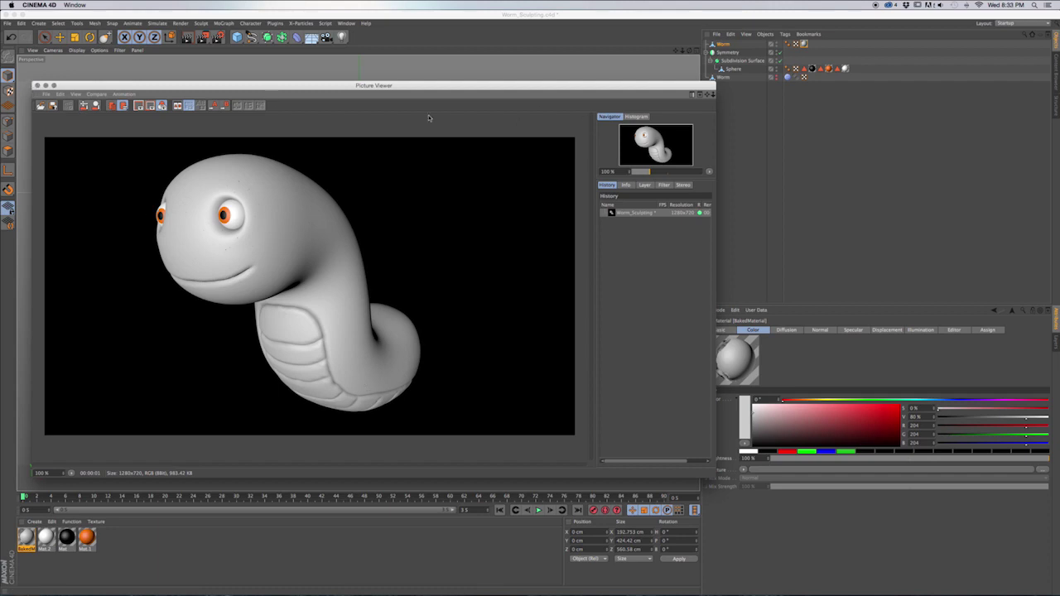
{"action": "left_click", "coordinate": [37, 85]}
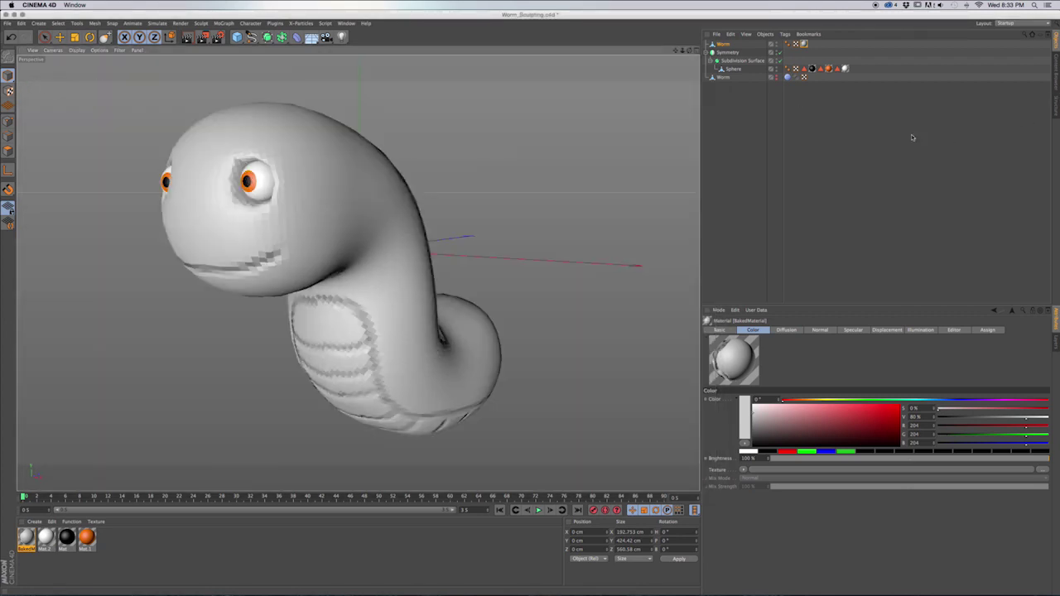
Make the original sculpted Worm visible in the editor and renderer, and hide the baked Worm copy.
{"action": "left_click", "coordinate": [726, 78]}
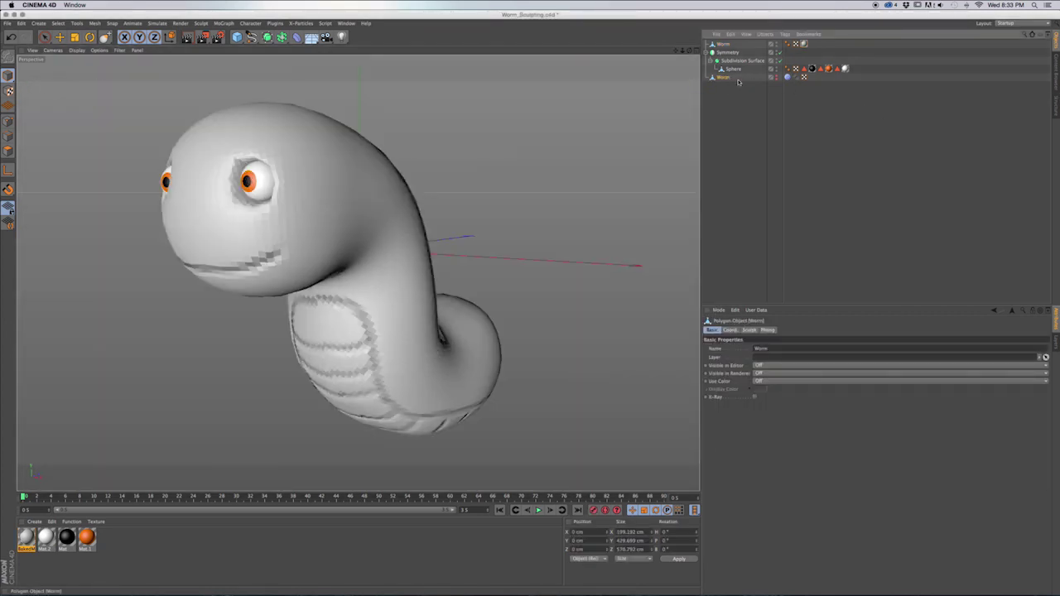
{"action": "left_click", "coordinate": [778, 76]}
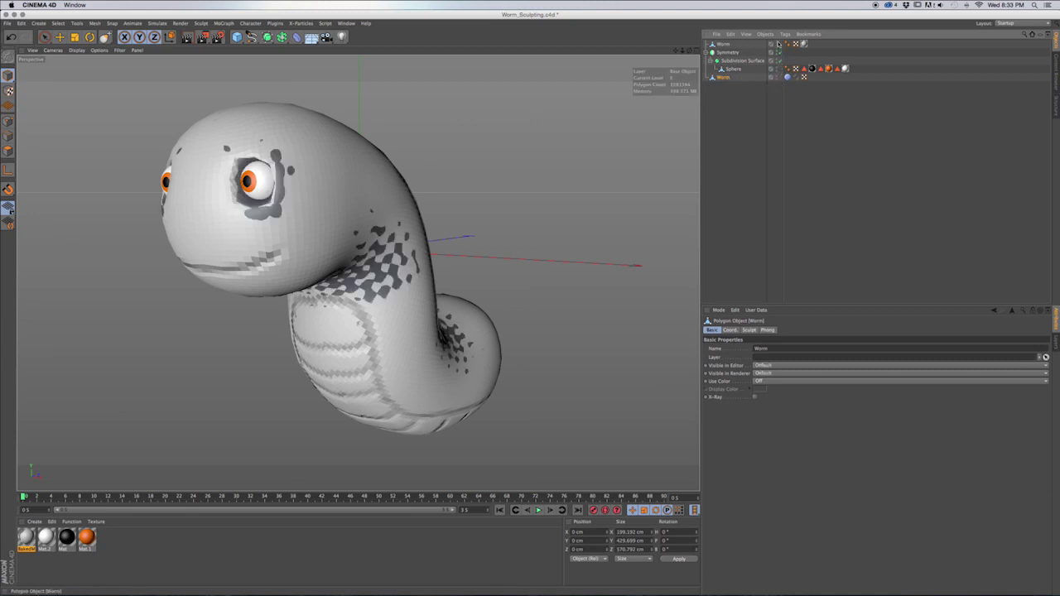
{"action": "left_click", "coordinate": [777, 44]}
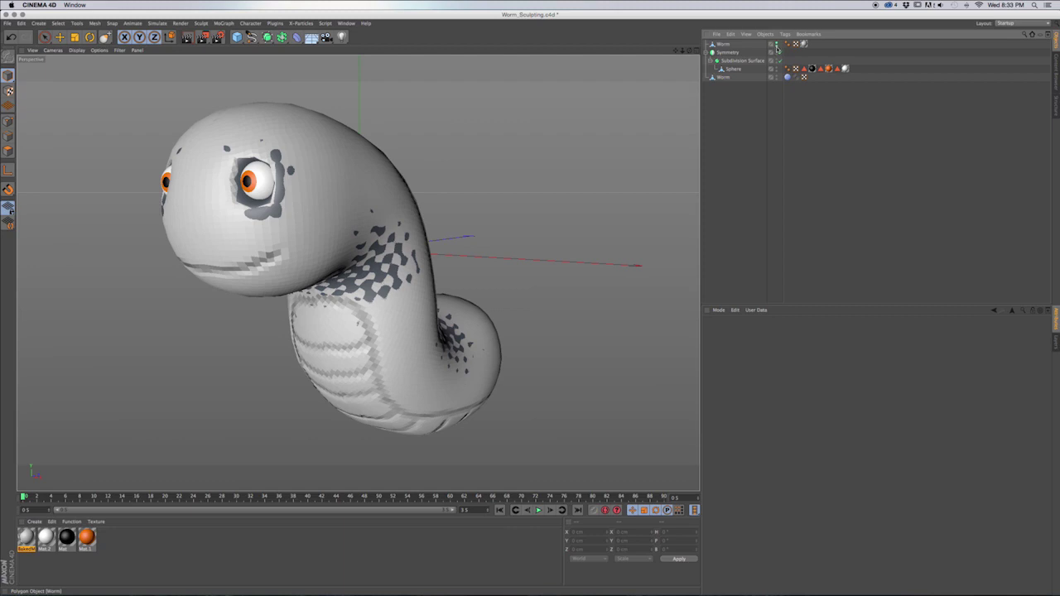
{"action": "left_click", "coordinate": [776, 44]}
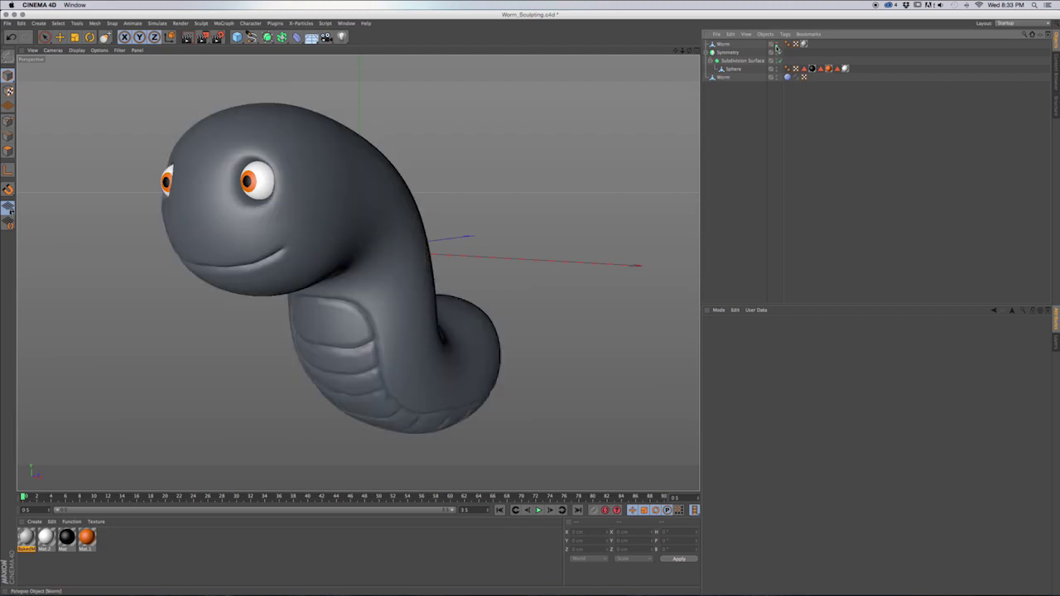
Switch to the Sculpting layout with the original Worm selected and its Base Object at subdivision level 6.
{"action": "left_click", "coordinate": [725, 78]}
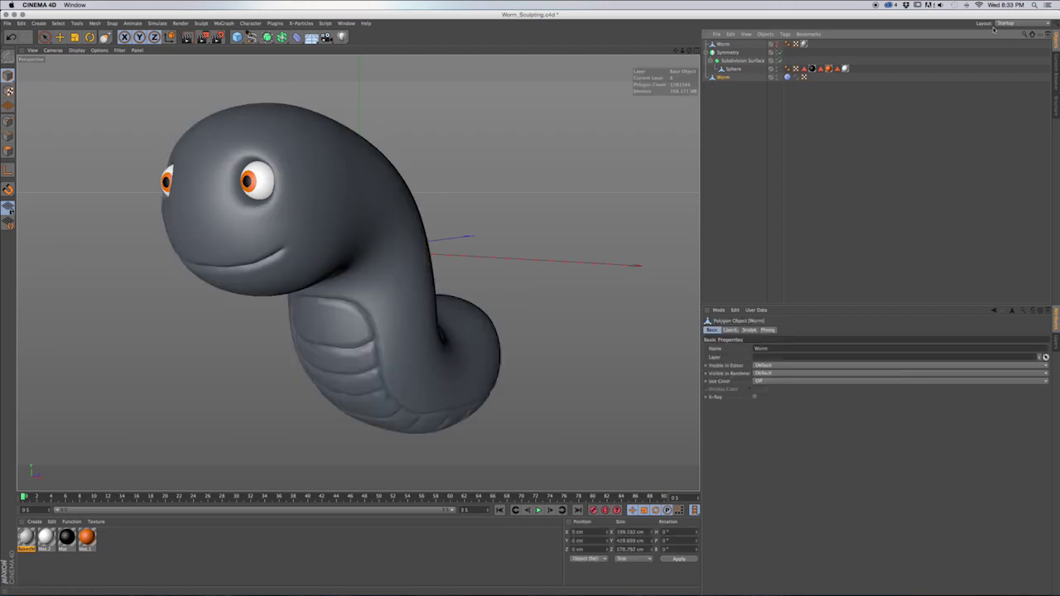
{"action": "left_click", "coordinate": [1006, 23]}
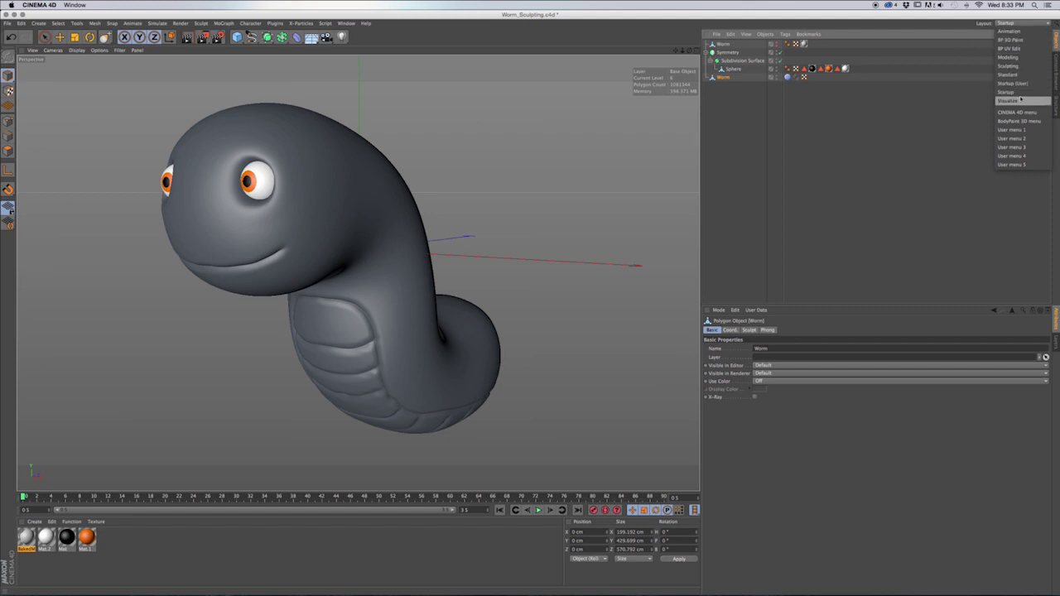
{"action": "left_click", "coordinate": [1023, 67]}
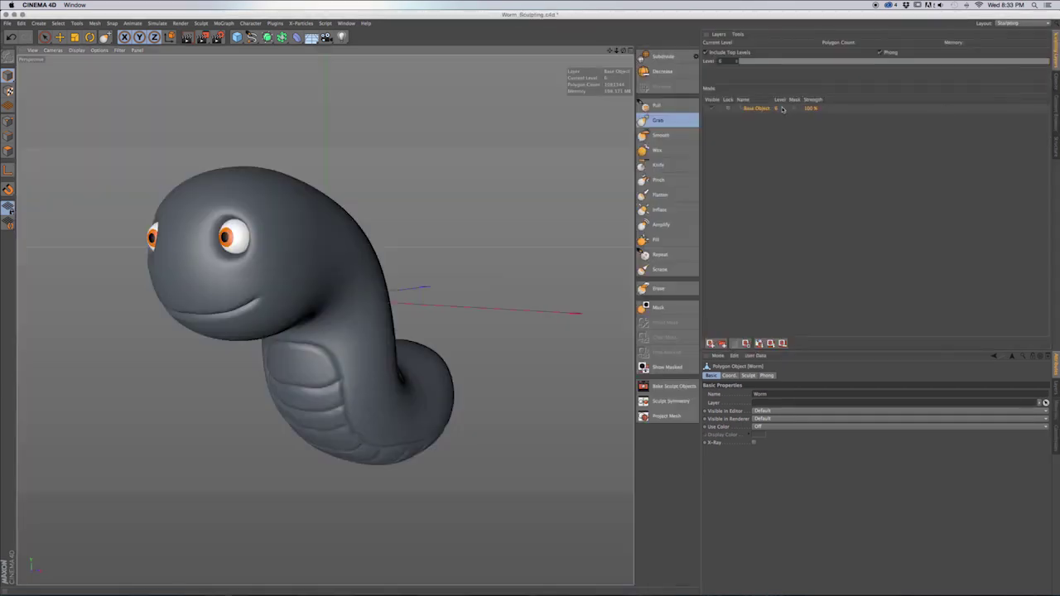
{"action": "left_click", "coordinate": [736, 59]}
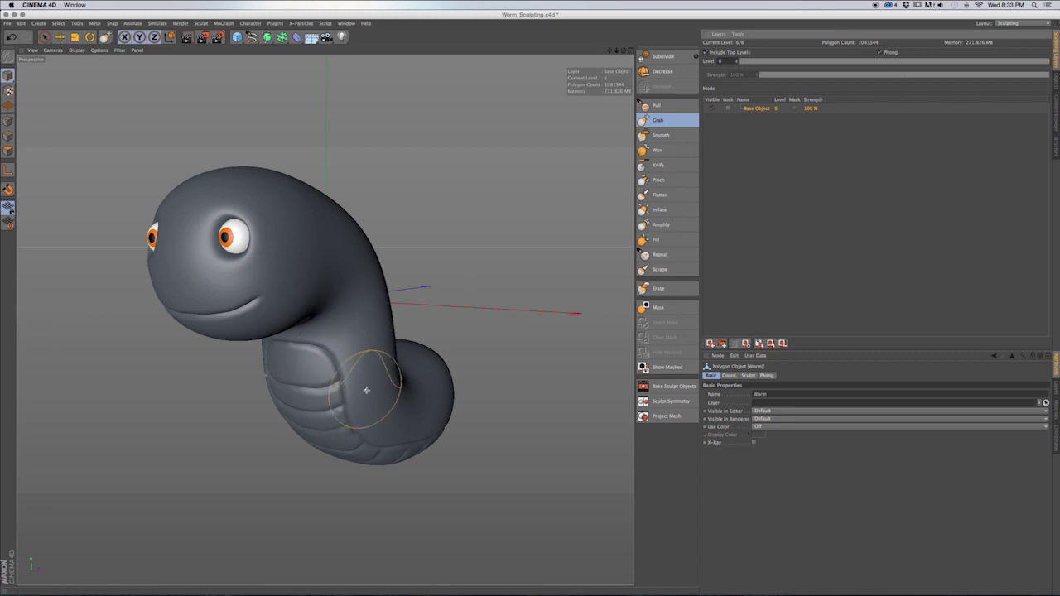
Step the worm's sculpt level down to 2 and back up to 6 to compare its detail.
{"action": "left_click", "coordinate": [737, 64]}
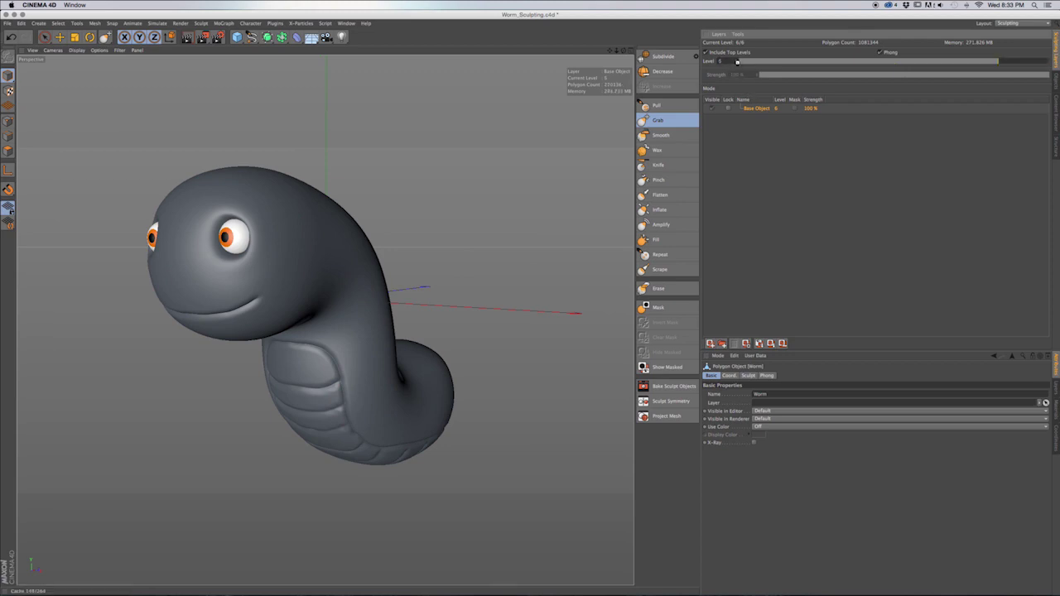
{"action": "left_click", "coordinate": [737, 64]}
{"action": "left_click", "coordinate": [737, 64]}
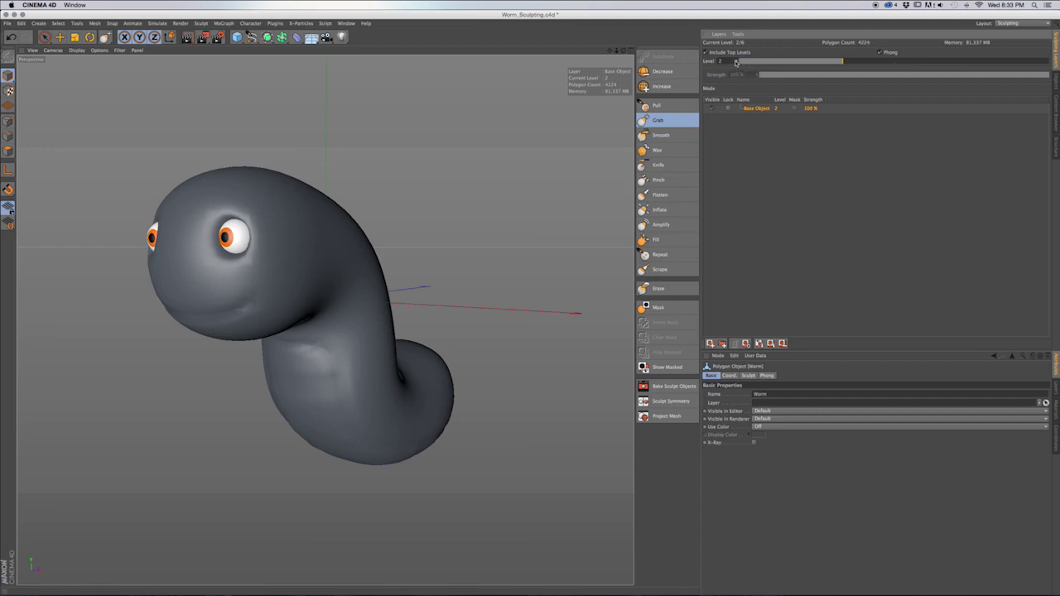
{"action": "left_click", "coordinate": [735, 61]}
{"action": "left_click", "coordinate": [736, 61]}
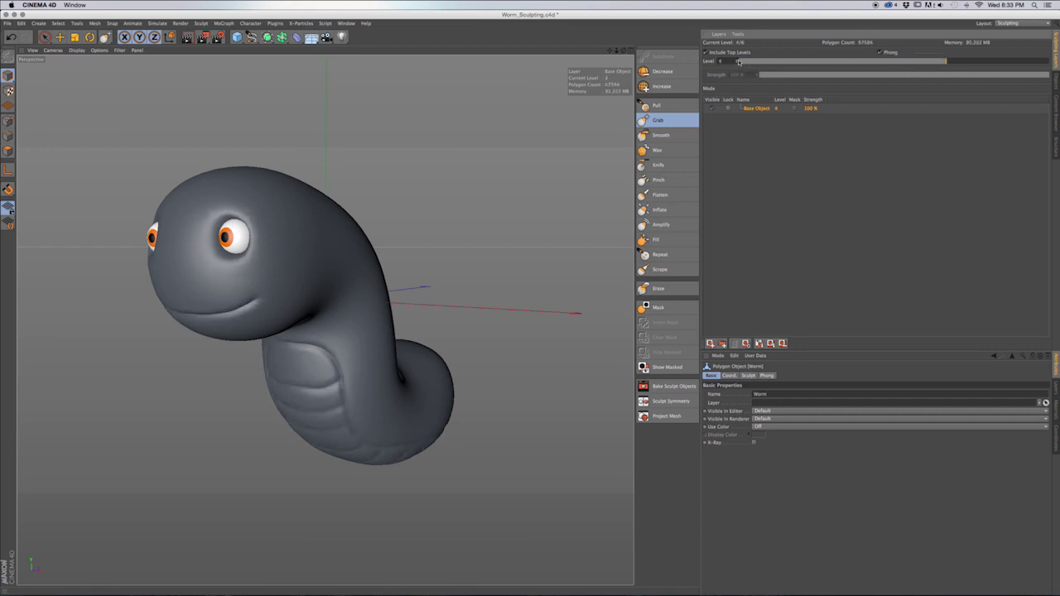
{"action": "left_click", "coordinate": [737, 61]}
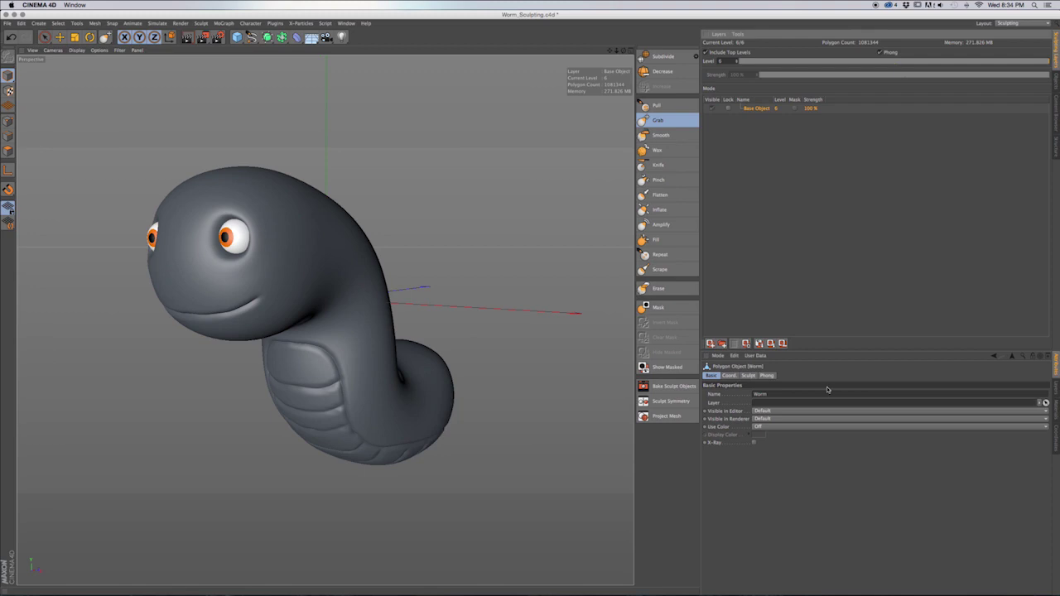
Switch to the Startup layout, show the baked Worm object and hide the sculpted Worm in both editor and renderer.
{"action": "left_click", "coordinate": [1025, 25]}
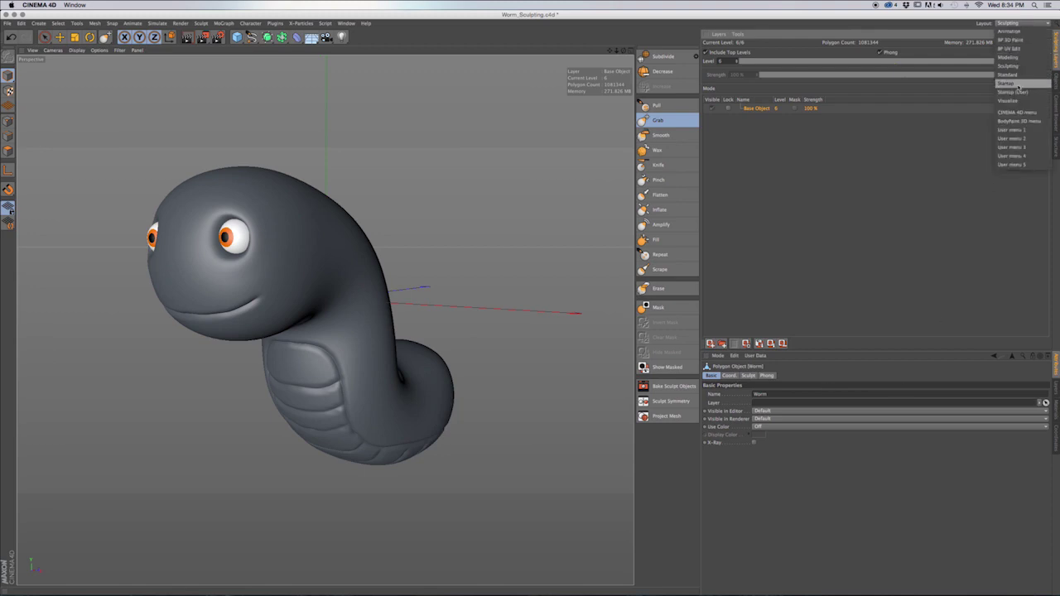
{"action": "left_click", "coordinate": [1023, 93]}
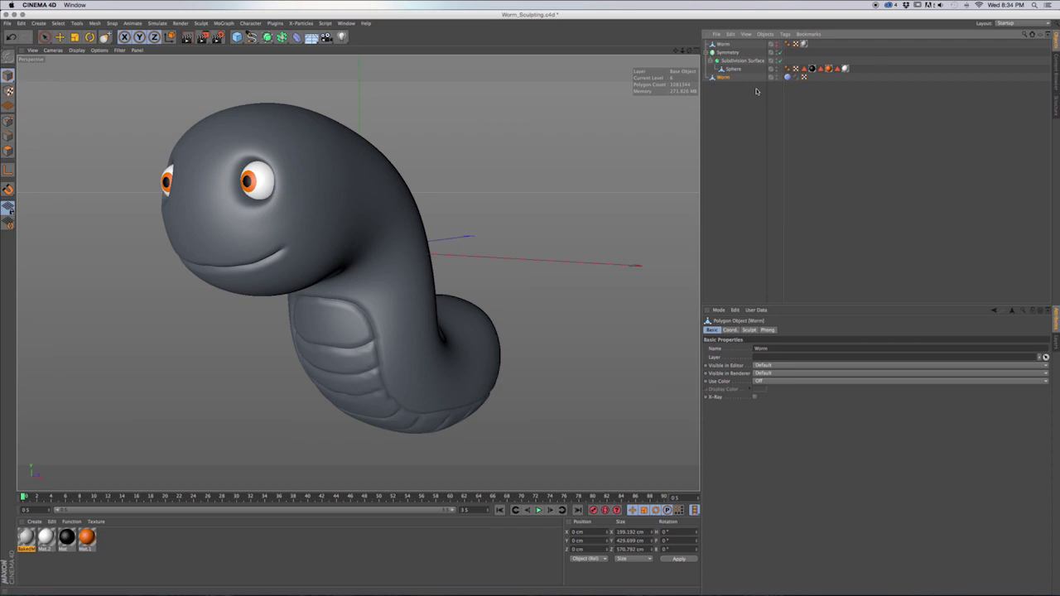
{"action": "left_click", "coordinate": [777, 43]}
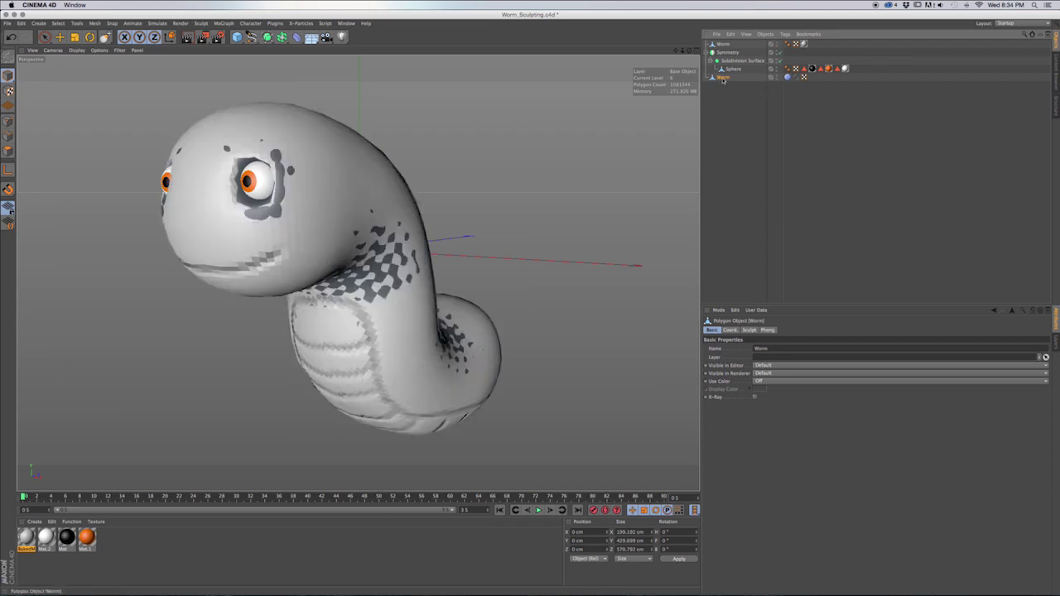
{"action": "left_click", "coordinate": [776, 75]}
{"action": "left_click", "coordinate": [776, 77]}
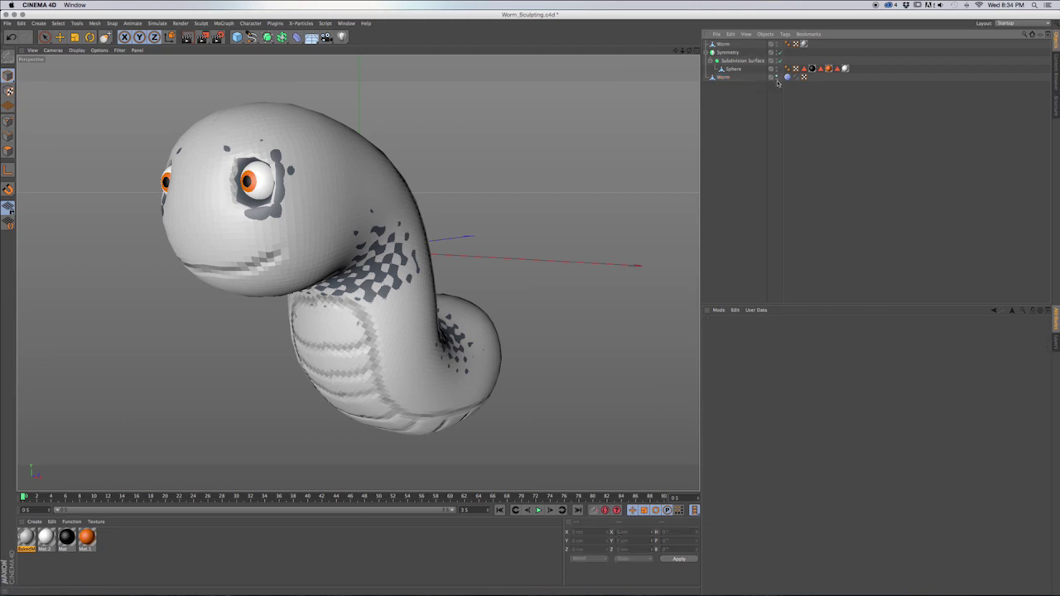
{"action": "left_click", "coordinate": [777, 76]}
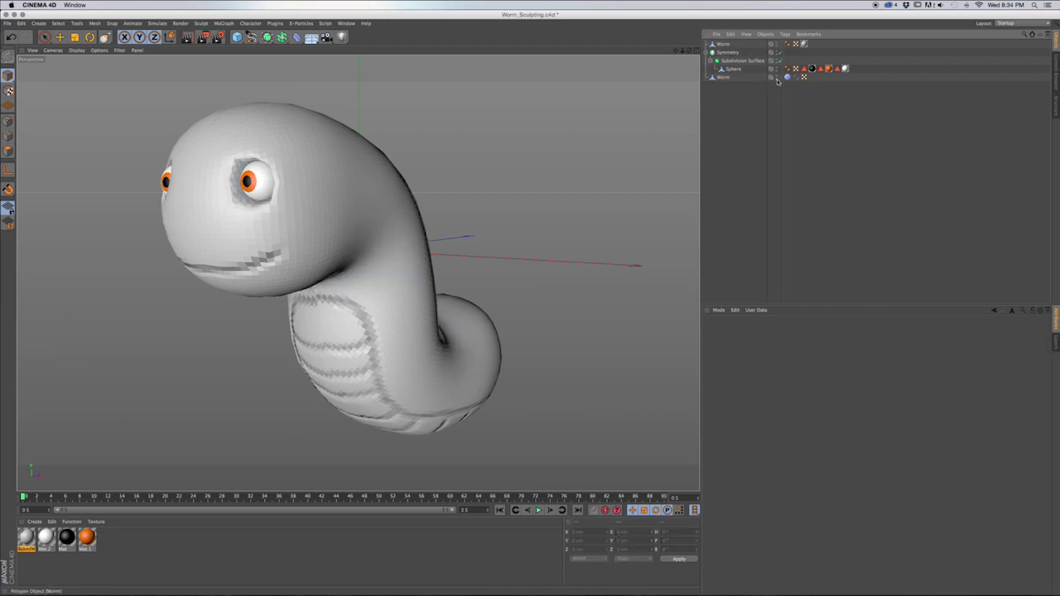
Hide the baked Worm object in editor and renderer and make the sculpted Worm visible again.
{"action": "left_click", "coordinate": [725, 44]}
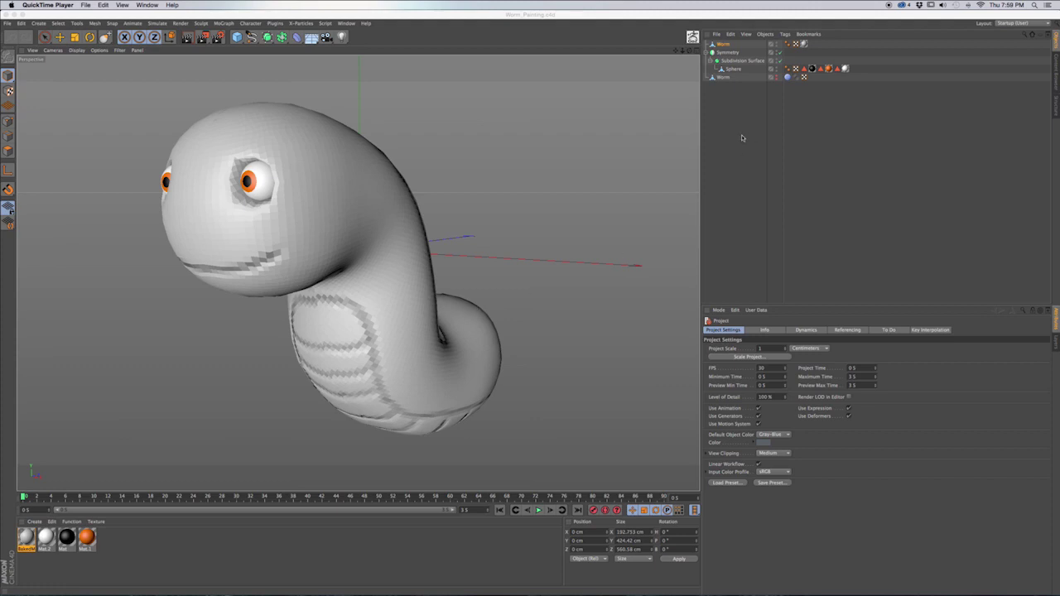
{"action": "left_click", "coordinate": [726, 45]}
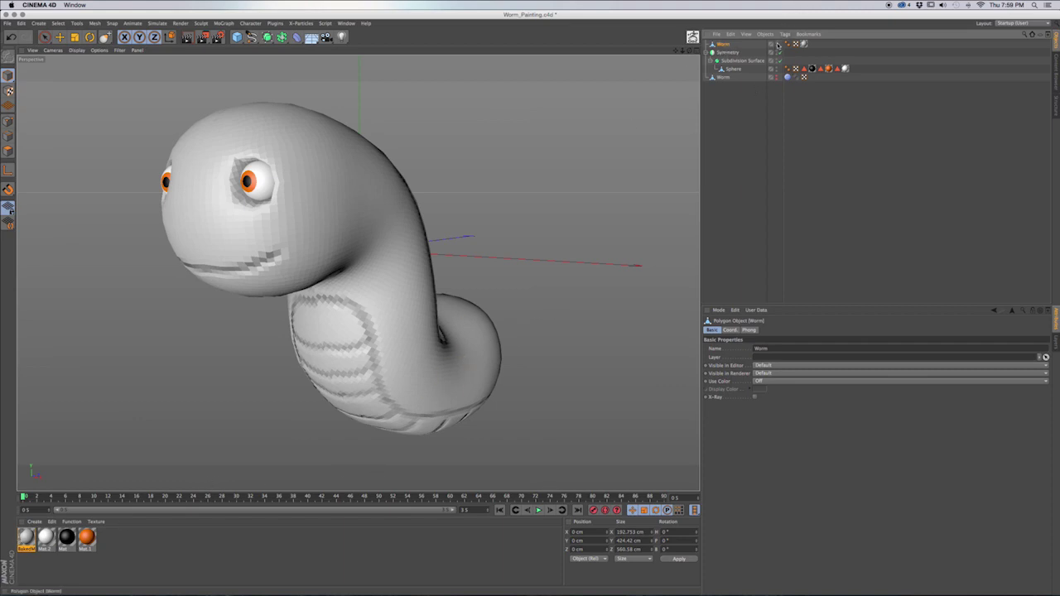
{"action": "left_click", "coordinate": [774, 43]}
{"action": "left_click", "coordinate": [774, 44]}
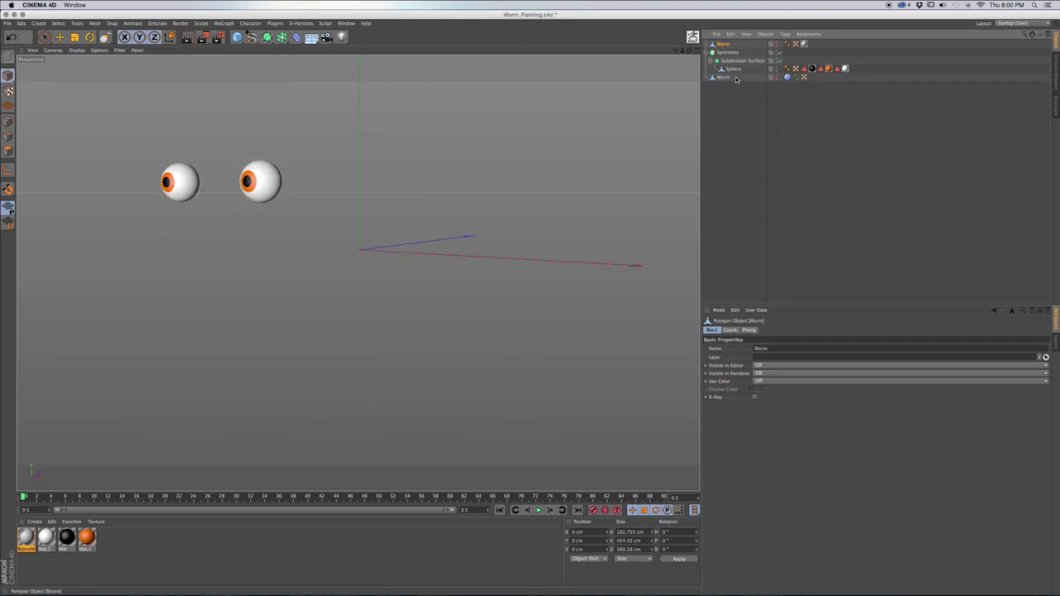
{"action": "left_click", "coordinate": [775, 76]}
{"action": "left_click", "coordinate": [777, 79]}
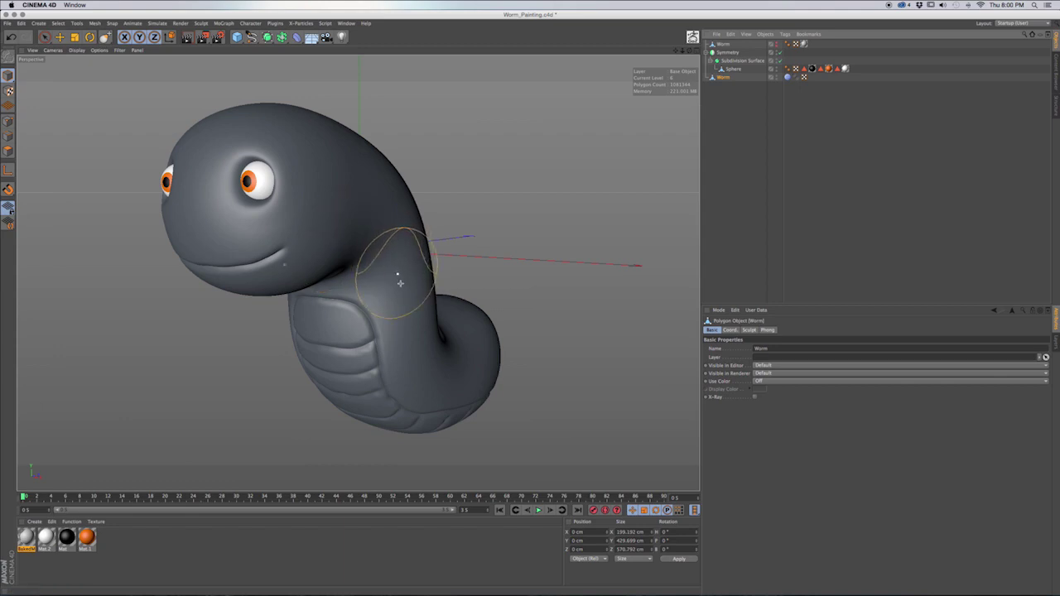
{"action": "left_click", "coordinate": [1026, 25]}
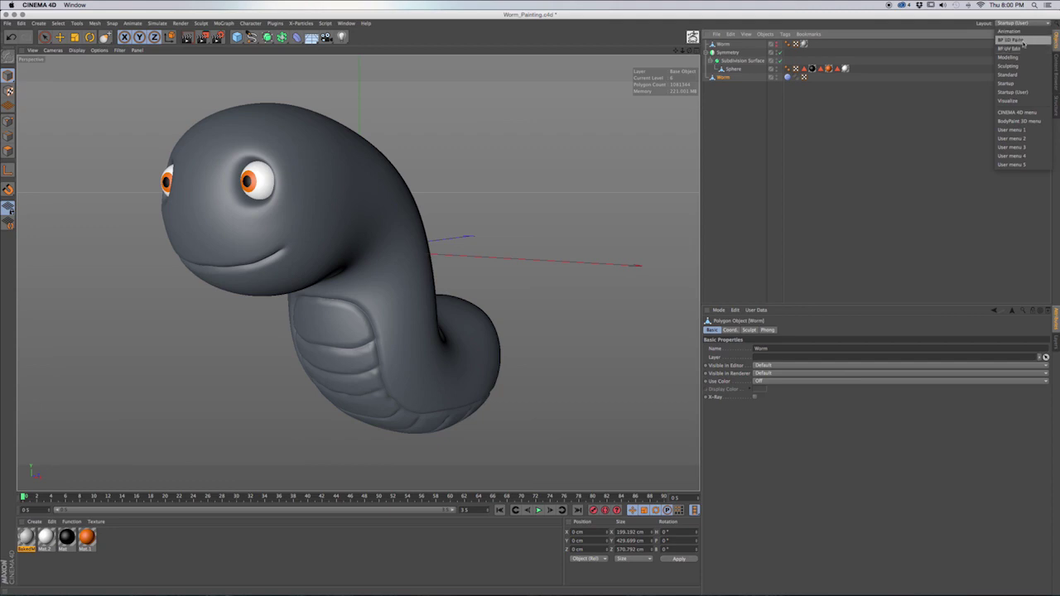
{"action": "left_click", "coordinate": [1024, 41]}
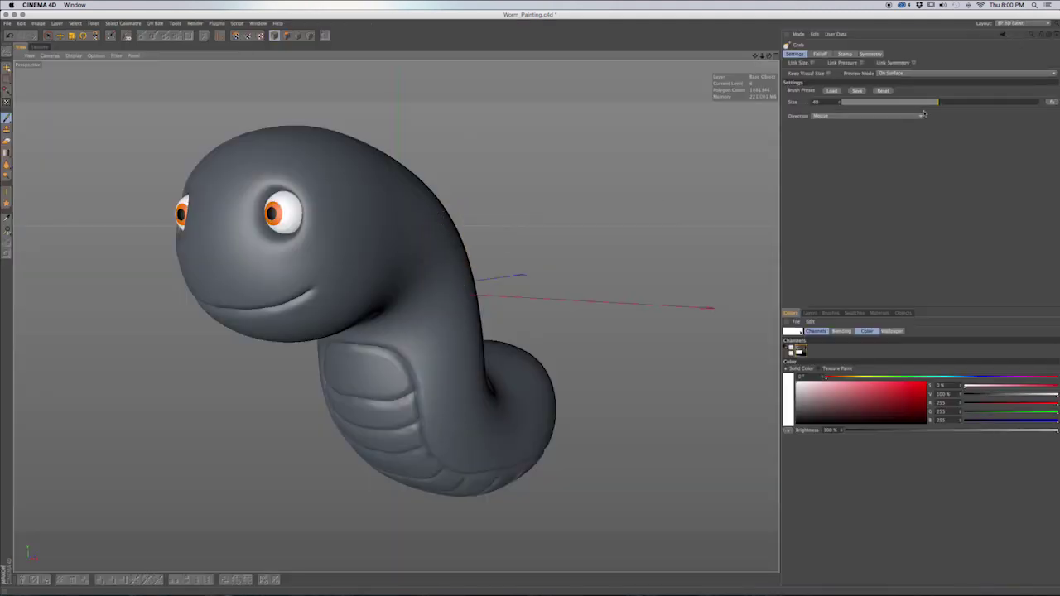
{"action": "left_click", "coordinate": [1027, 26]}
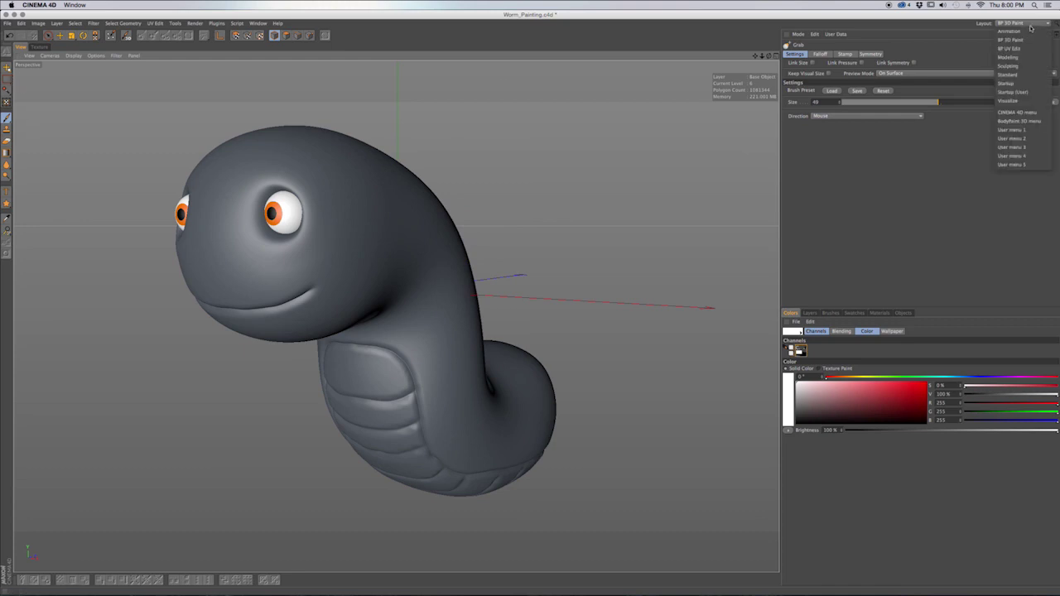
{"action": "left_click", "coordinate": [1017, 85]}
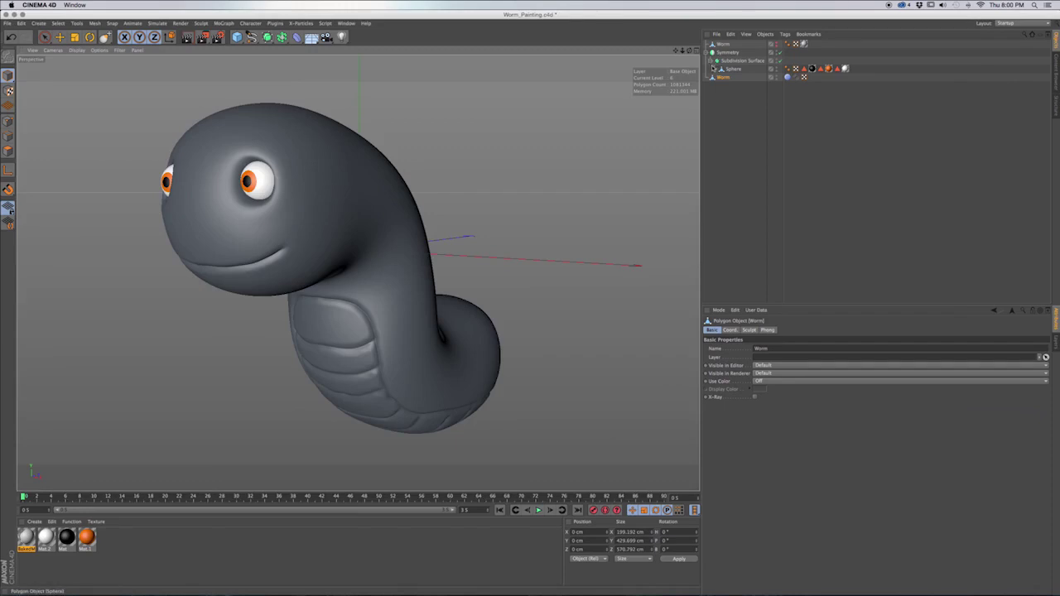
Switch to the BP 3D Paint layout and start the BodyPaint 3D Setup Wizard with only the sculpted Worm selected.
{"action": "left_click", "coordinate": [1025, 25]}
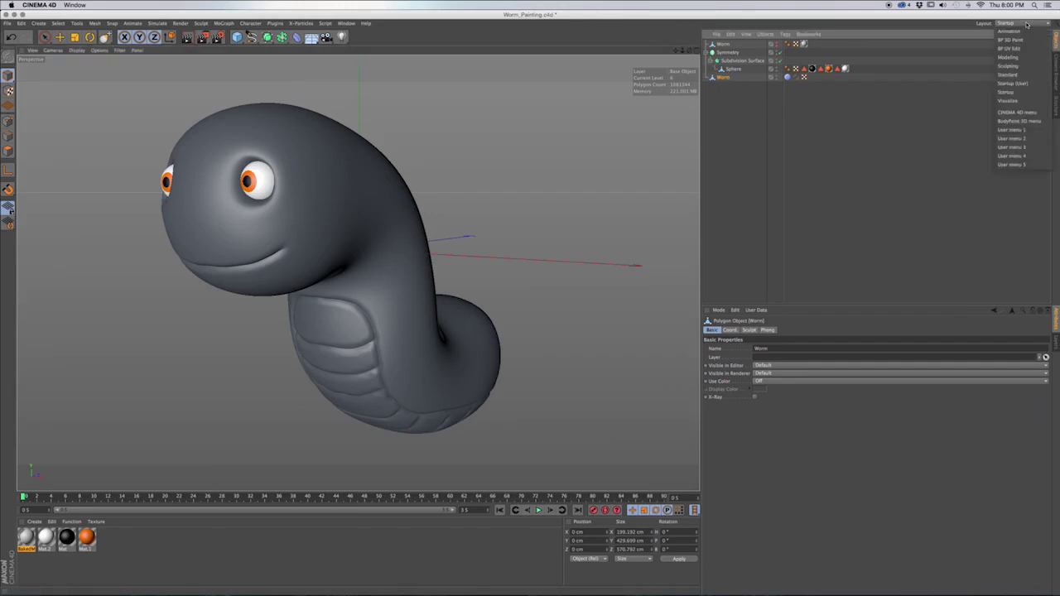
{"action": "left_click", "coordinate": [1017, 40]}
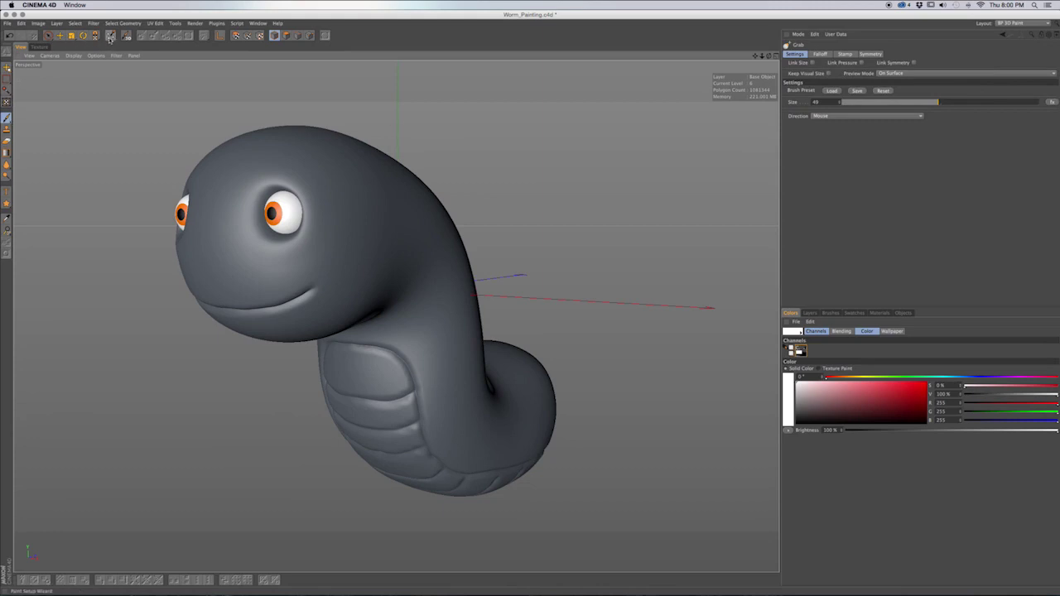
{"action": "left_click", "coordinate": [110, 36]}
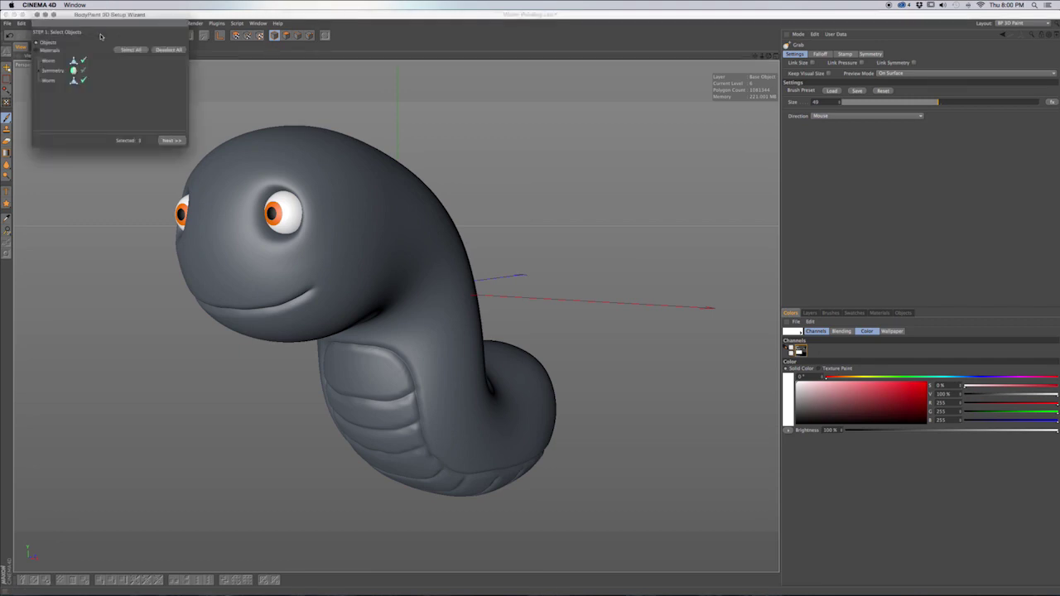
{"action": "left_click_drag", "start_coordinate": [141, 15], "coordinate": [214, 92]}
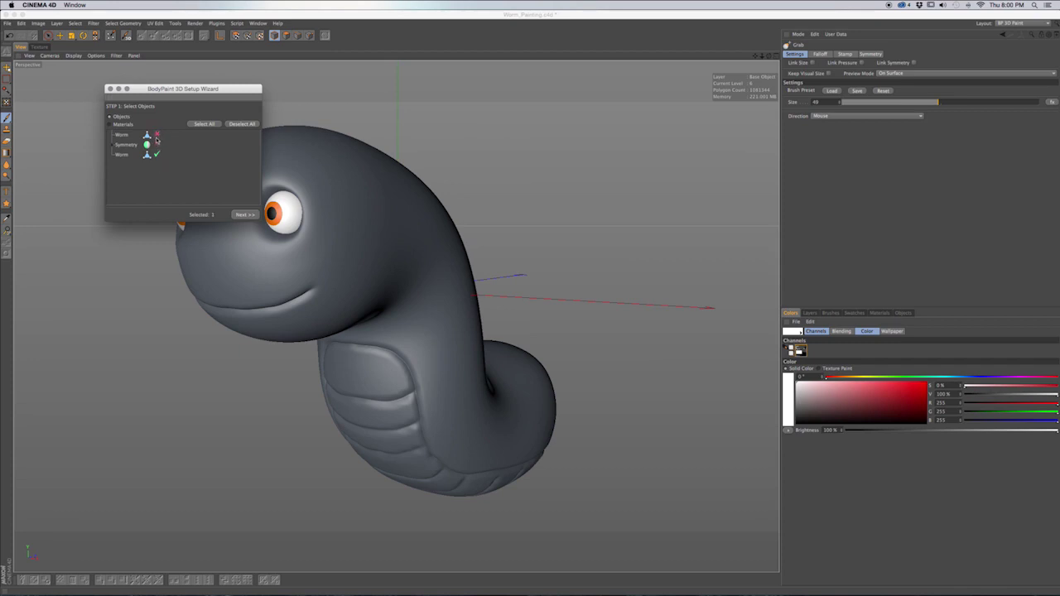
{"action": "left_click", "coordinate": [125, 156]}
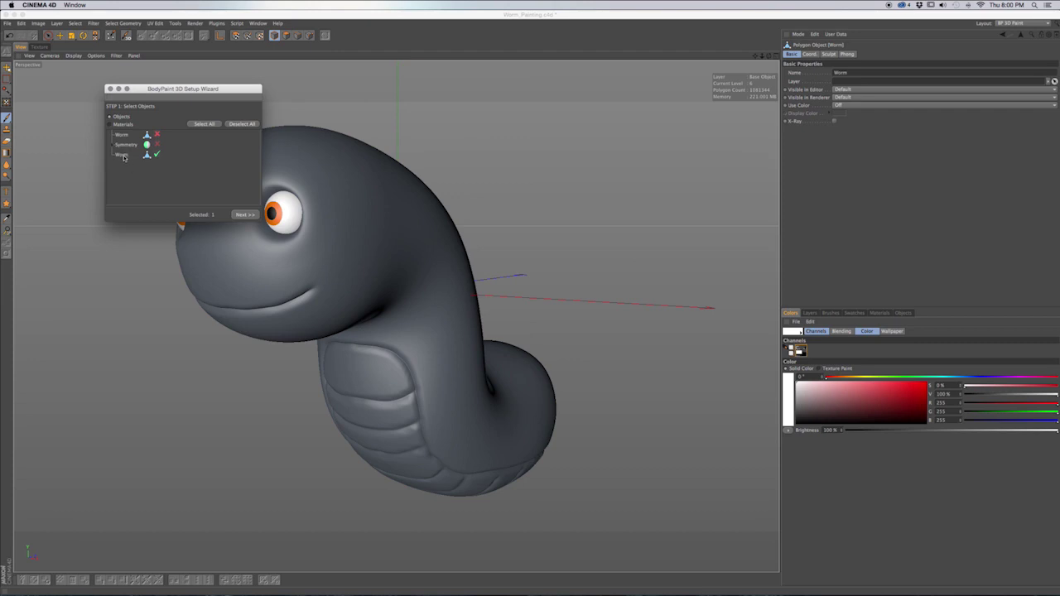
{"action": "left_click", "coordinate": [242, 214]}
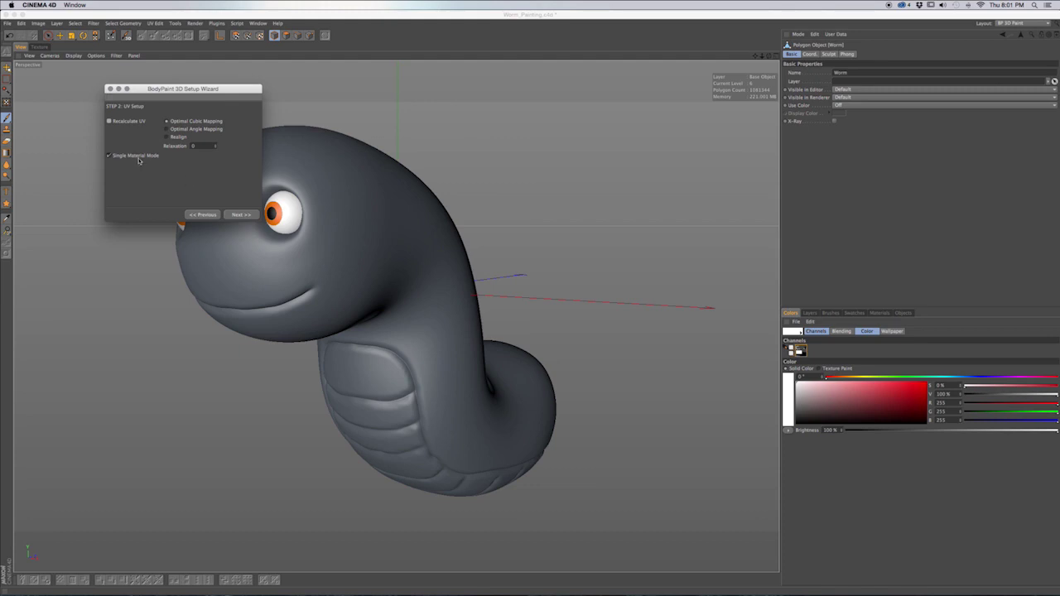
Complete the wizard without recalculating UVs, turning off Automatic Mapsize Interpolation and creating a 2048 x 2048 Color texture in Single Material Mode.
{"action": "left_click", "coordinate": [240, 214]}
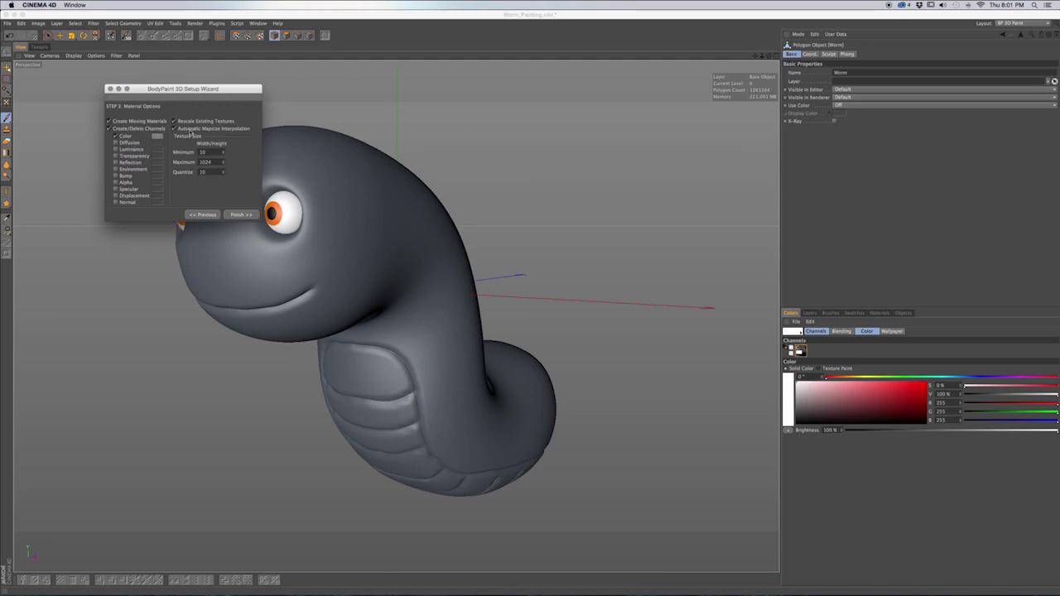
{"action": "left_click", "coordinate": [188, 130]}
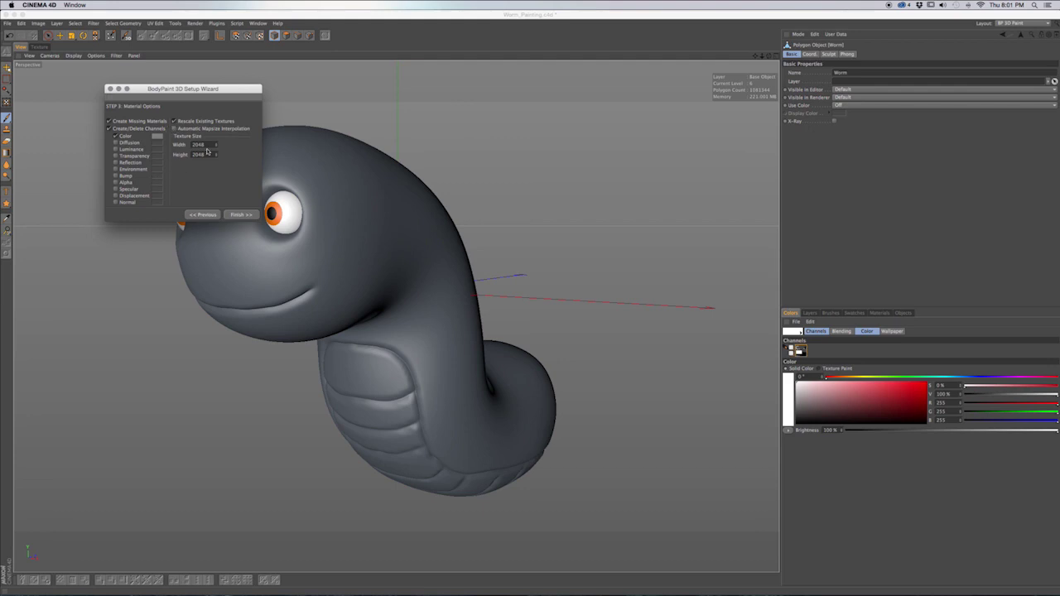
{"action": "left_click", "coordinate": [239, 214]}
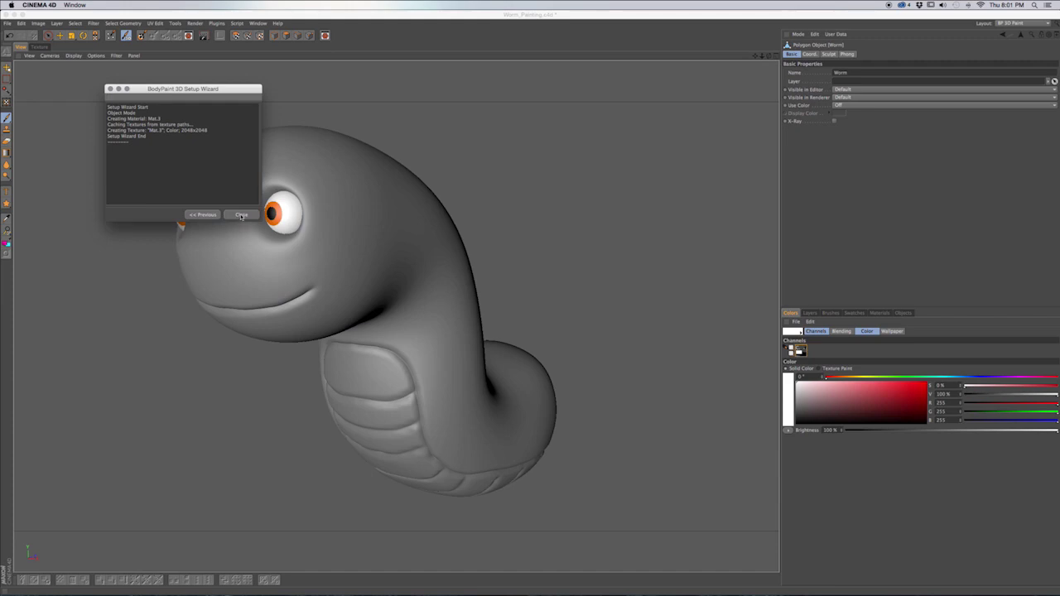
{"action": "left_click", "coordinate": [241, 215]}
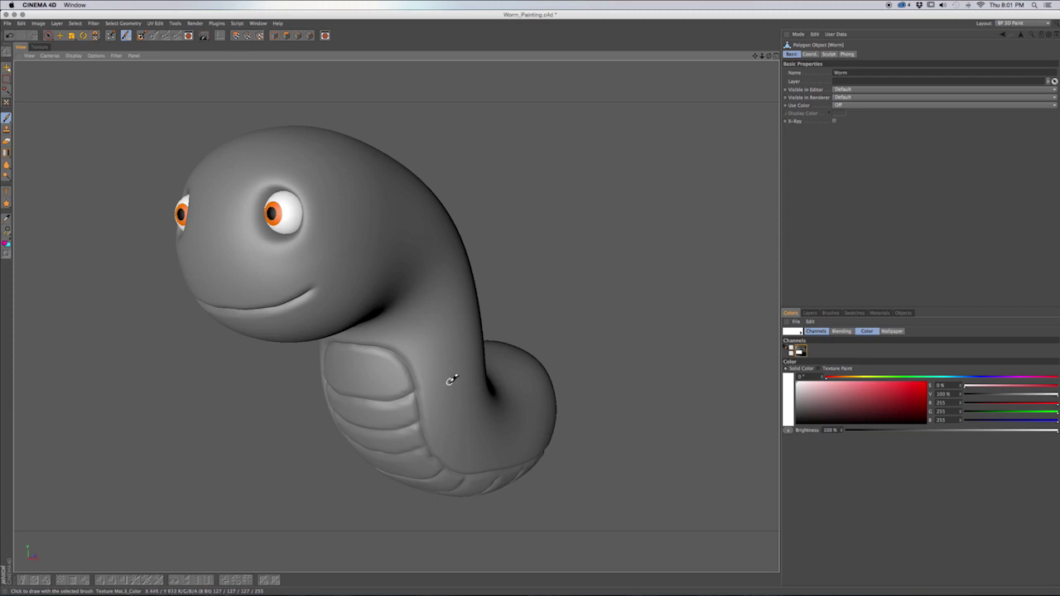
Choose the bright green preset (RGB 113, 198, 34) as the paint color.
{"action": "left_click", "coordinate": [809, 313]}
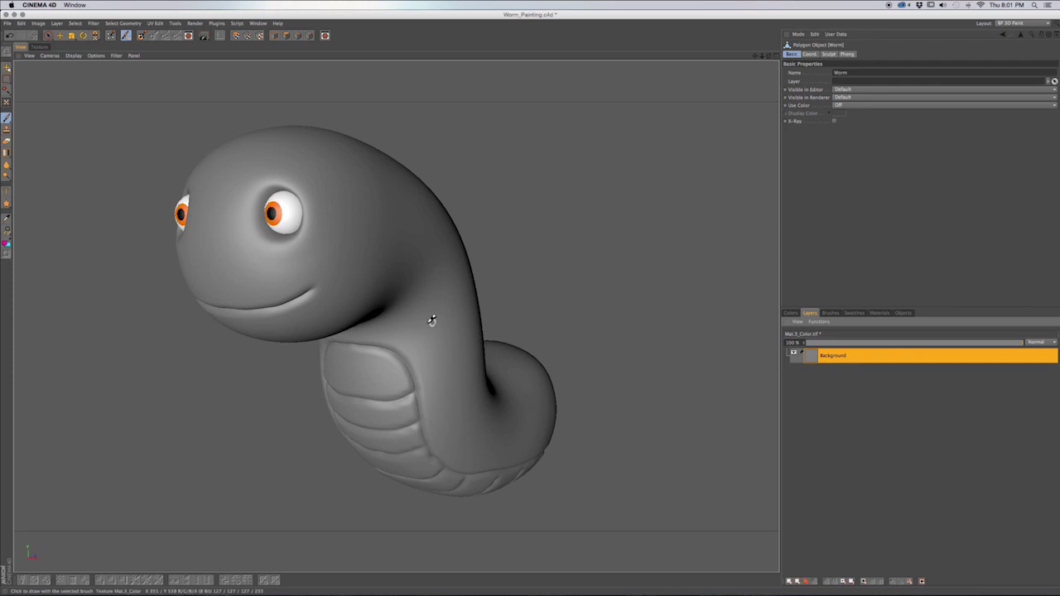
{"action": "left_click", "coordinate": [793, 313]}
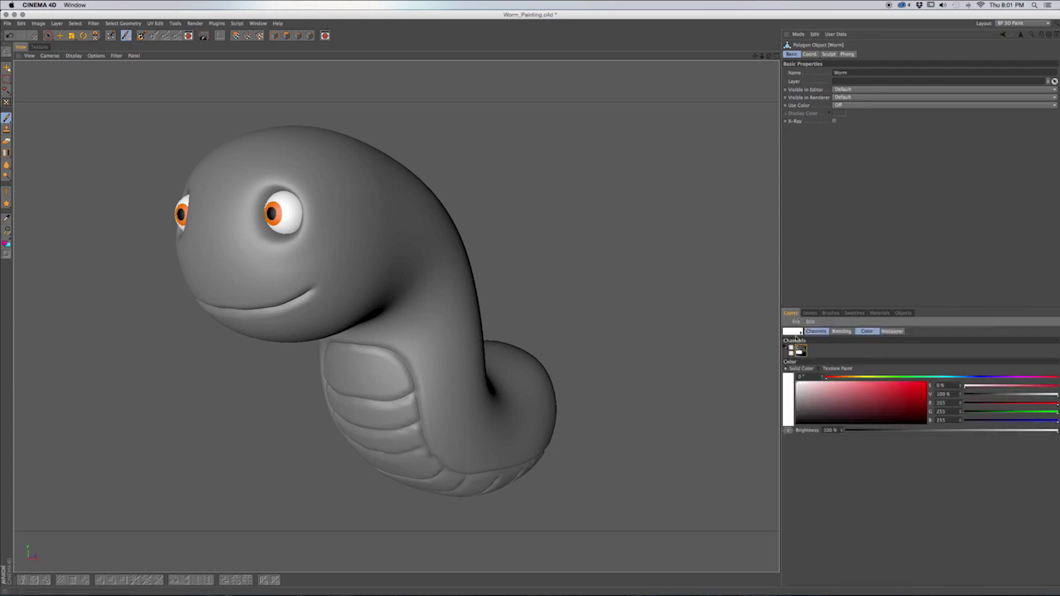
{"action": "left_click", "coordinate": [797, 334]}
{"action": "left_click_drag", "start_coordinate": [930, 391], "coordinate": [921, 453]}
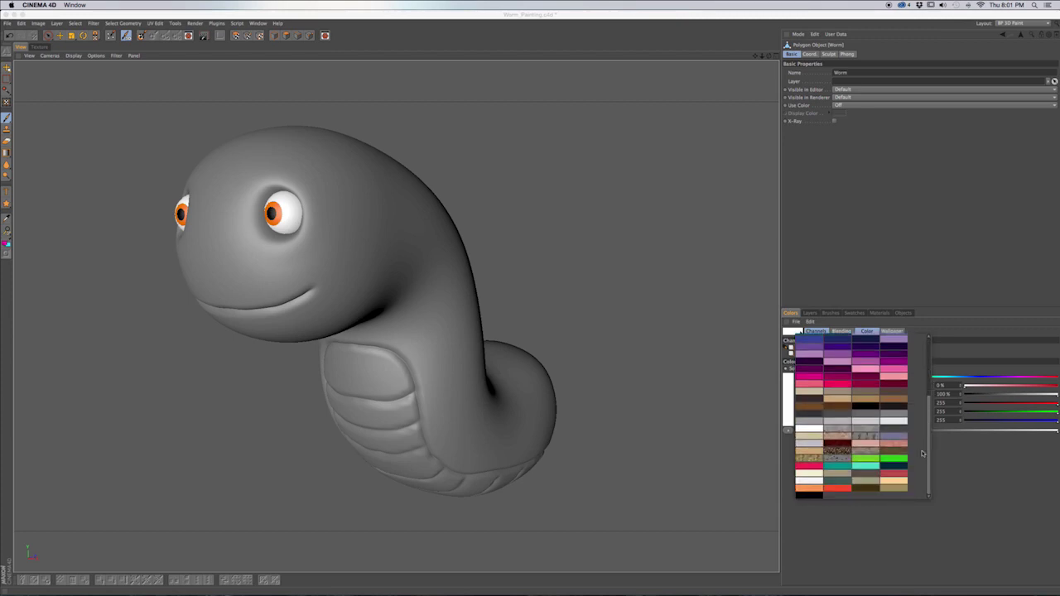
{"action": "left_click", "coordinate": [867, 460]}
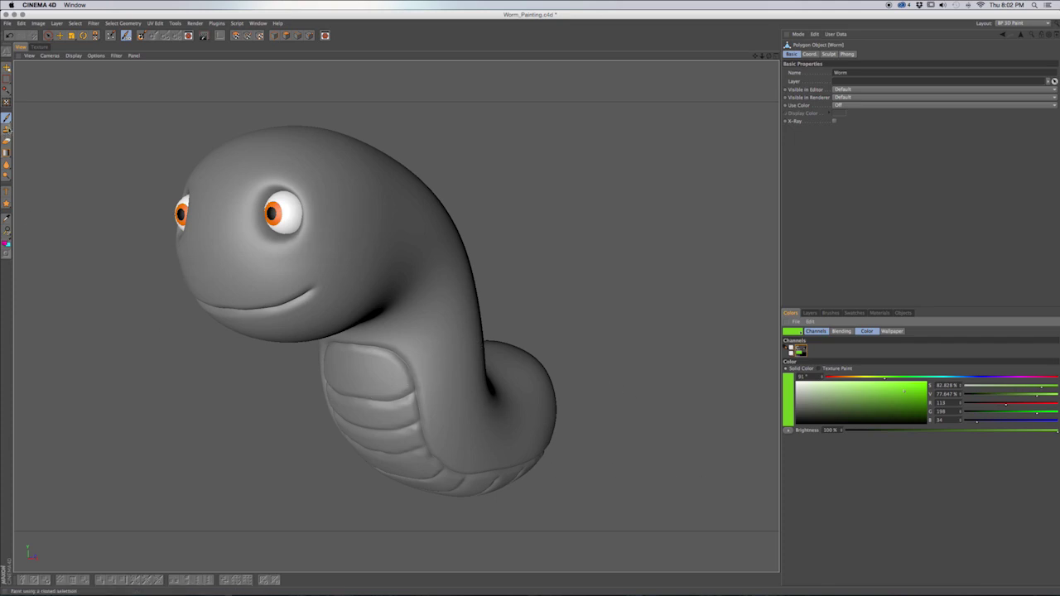
Fill the worm's entire Background texture layer with the green paint color.
{"action": "left_click", "coordinate": [7, 154]}
{"action": "left_click_drag", "start_coordinate": [203, 225], "coordinate": [329, 259]}
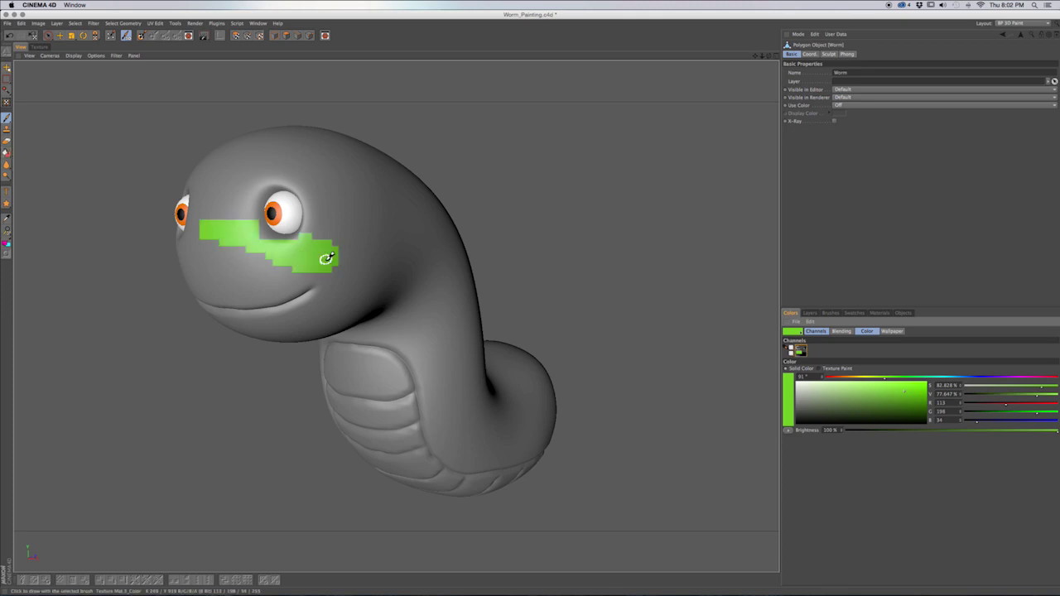
{"action": "left_click", "coordinate": [7, 153]}
{"action": "left_click", "coordinate": [50, 163]}
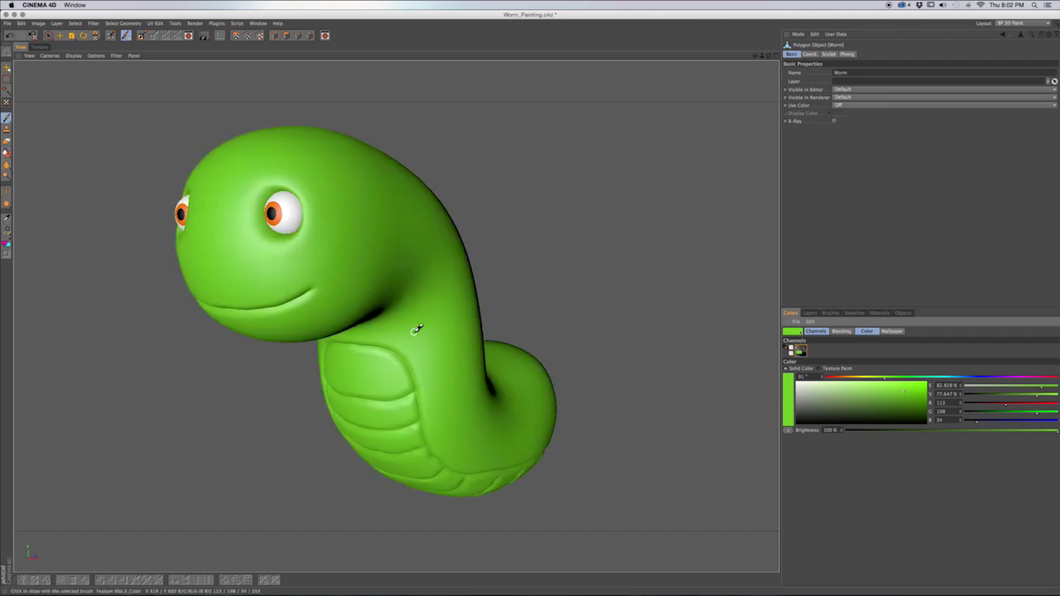
Add a new empty layer above the Background layer in the worm's color texture.
{"action": "left_click", "coordinate": [810, 313]}
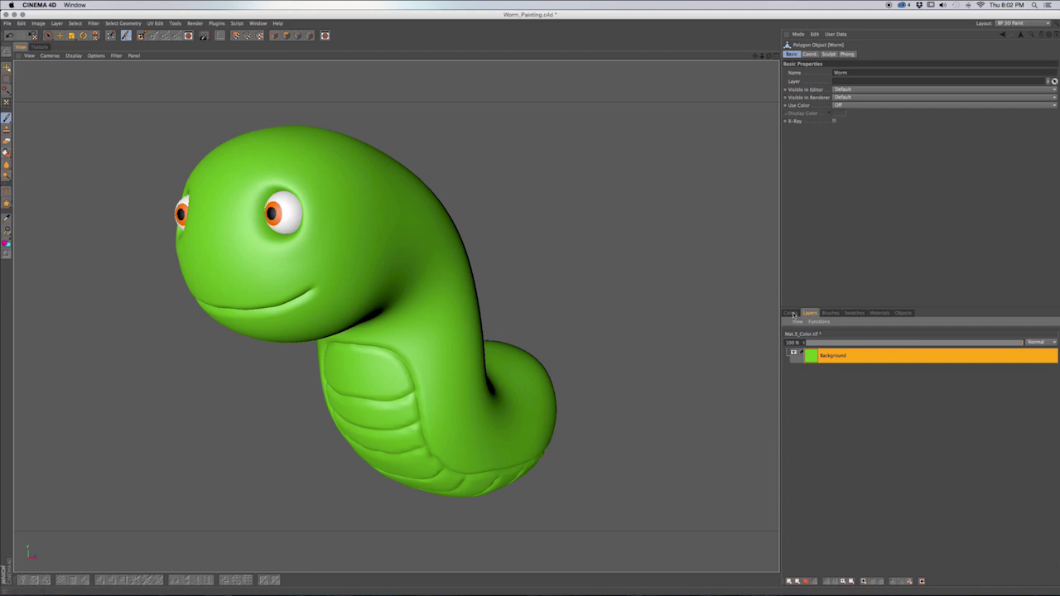
{"action": "left_click", "coordinate": [790, 582]}
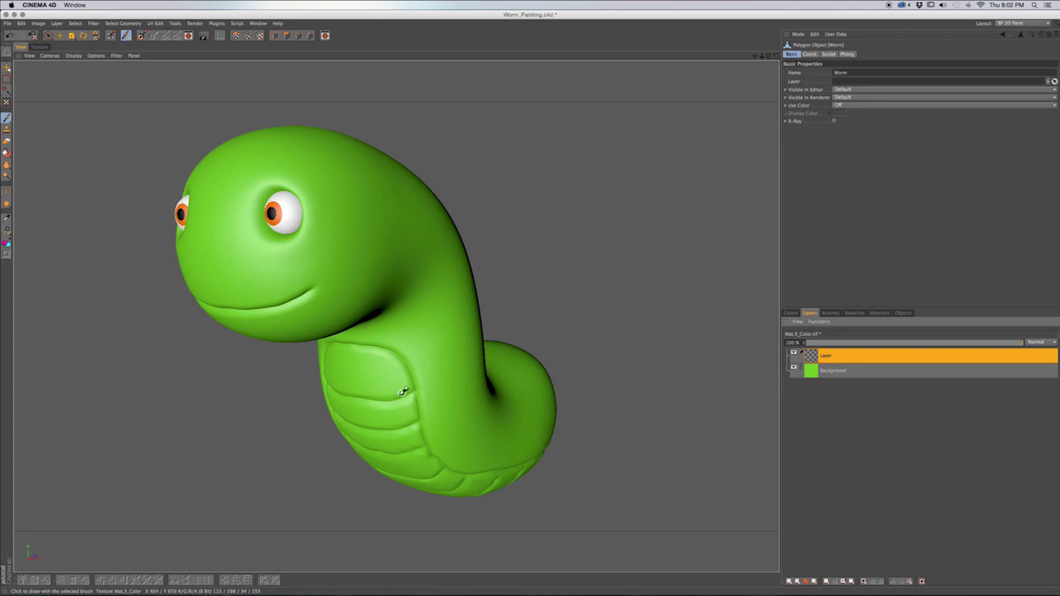
Choose a lighter green (RGB 155, 217, 96) as the paint color and brush a small patch onto the worm's top belly plate.
{"action": "mouse_move", "coordinate": [406, 359]}
{"action": "left_mouse_down", "text": "alt"}
{"action": "mouse_move", "coordinate": [458, 318]}
{"action": "mouse_move", "coordinate": [450, 338]}
{"action": "left_mouse_up", "text": "alt"}
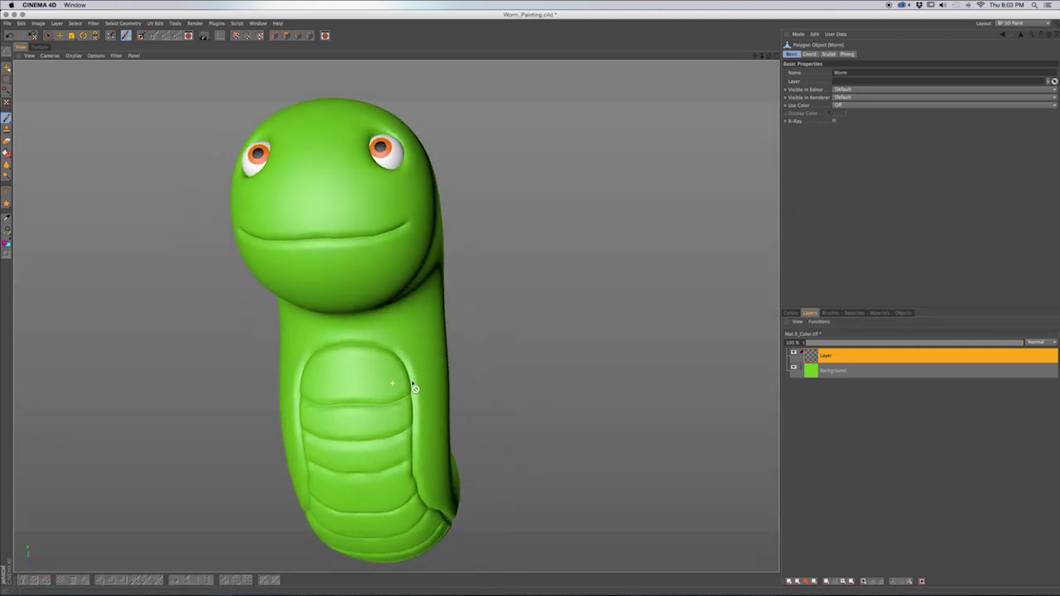
{"action": "left_click_drag", "start_coordinate": [414, 386], "coordinate": [462, 352], "text": "alt"}
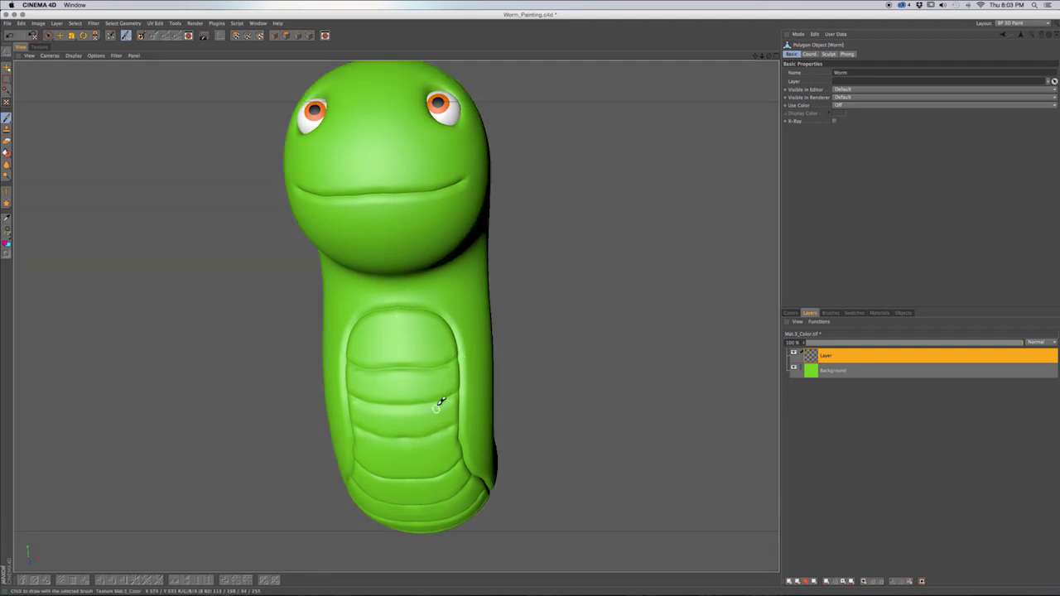
{"action": "left_click_drag", "start_coordinate": [447, 452], "coordinate": [434, 419], "text": "alt"}
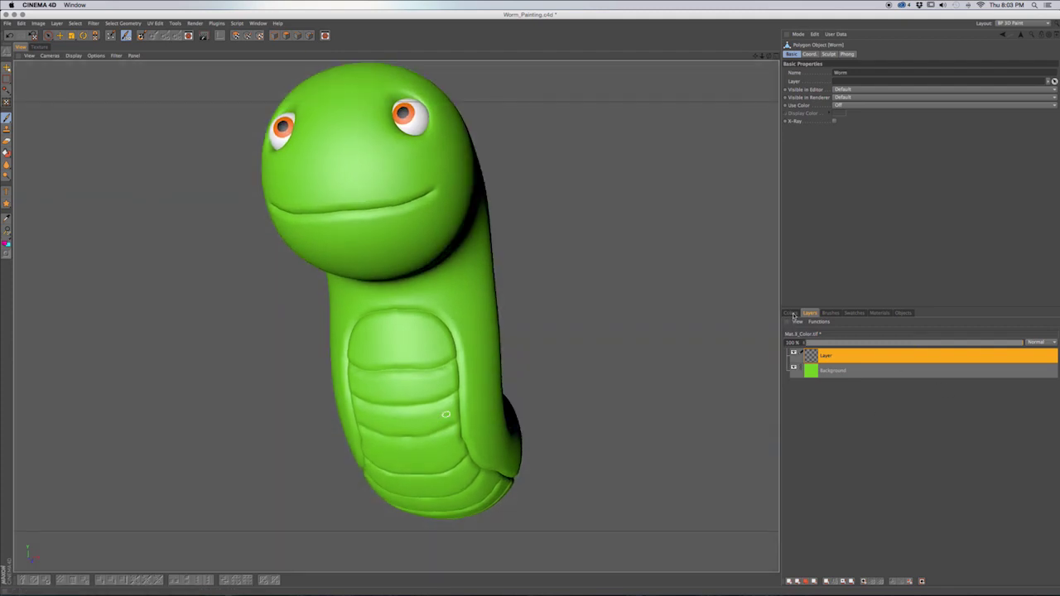
{"action": "left_click", "coordinate": [791, 313]}
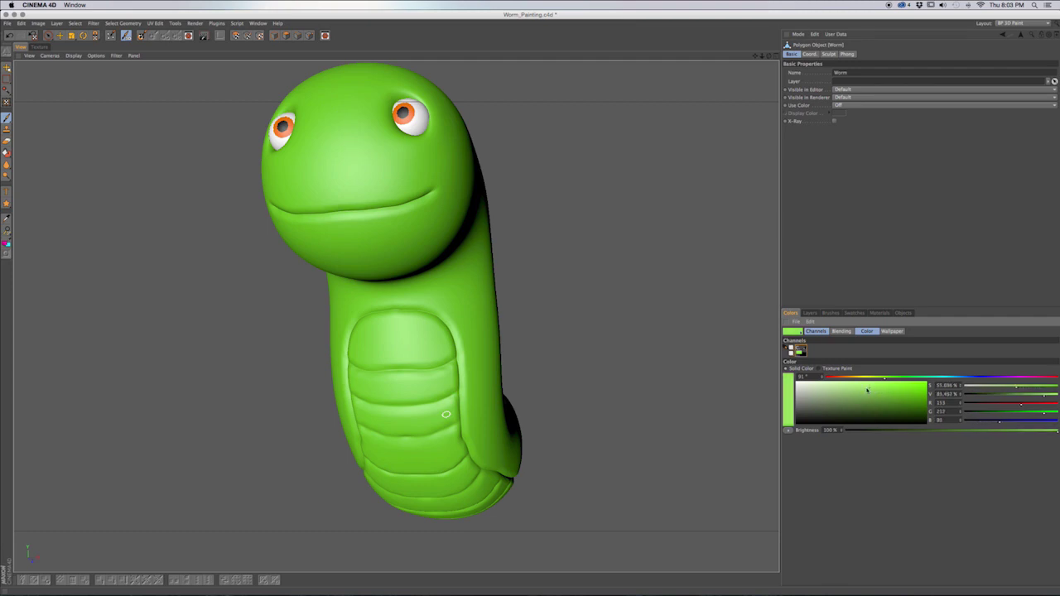
{"action": "left_click", "coordinate": [810, 313]}
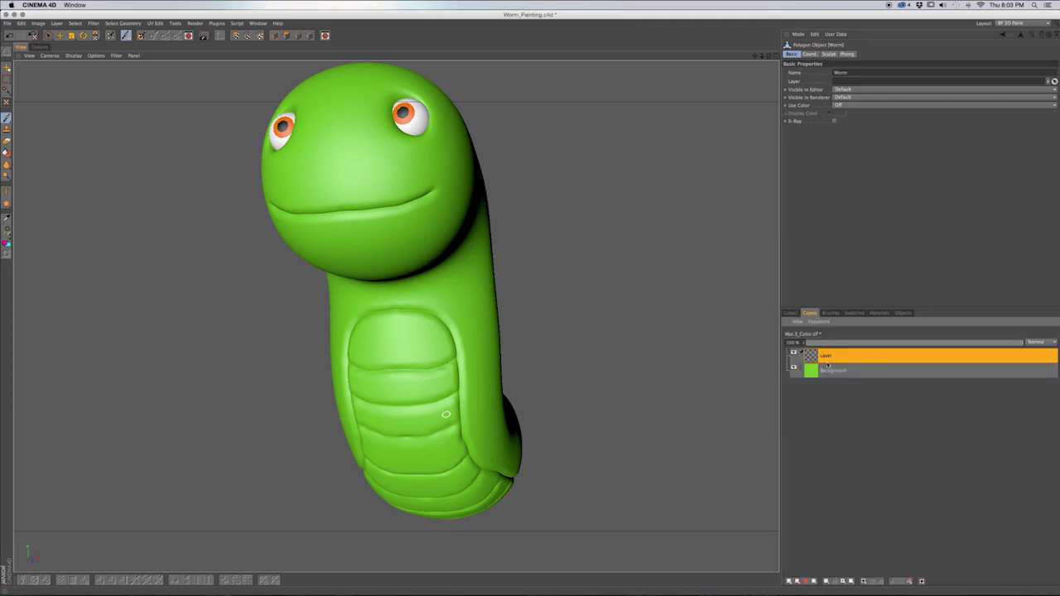
{"action": "left_click", "coordinate": [790, 313]}
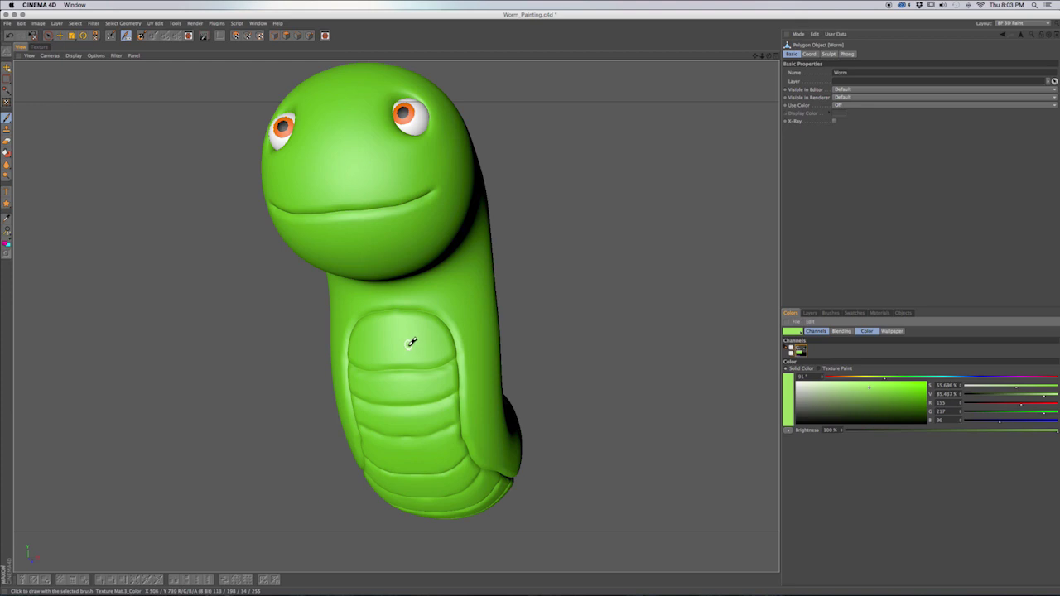
{"action": "left_click_drag", "start_coordinate": [421, 346], "coordinate": [400, 346]}
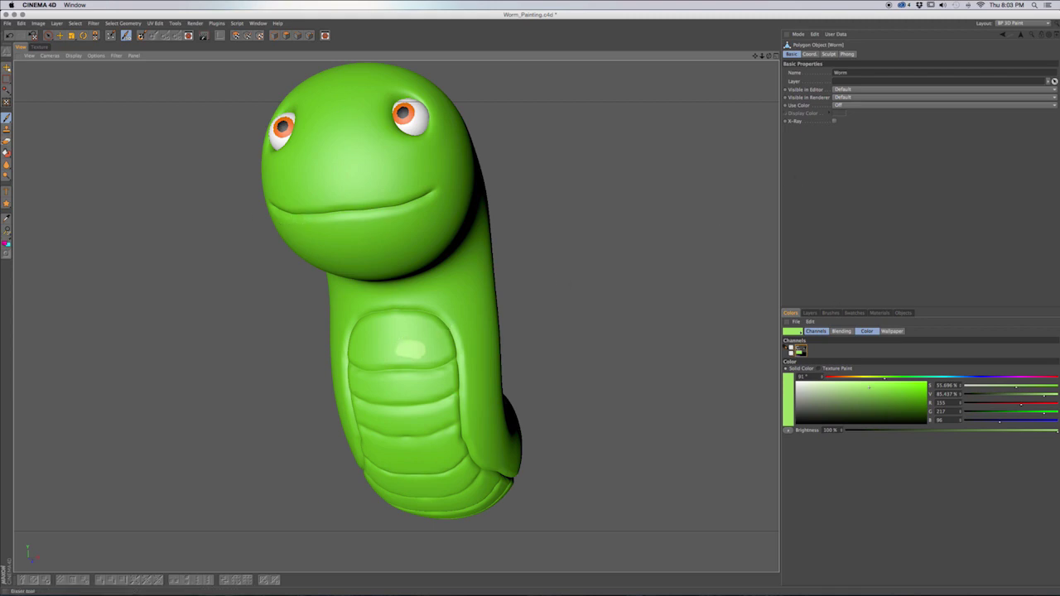
Set the paint brush to size 47 and hardness 20 %, trying it on the top belly plate.
{"action": "left_click", "coordinate": [7, 118]}
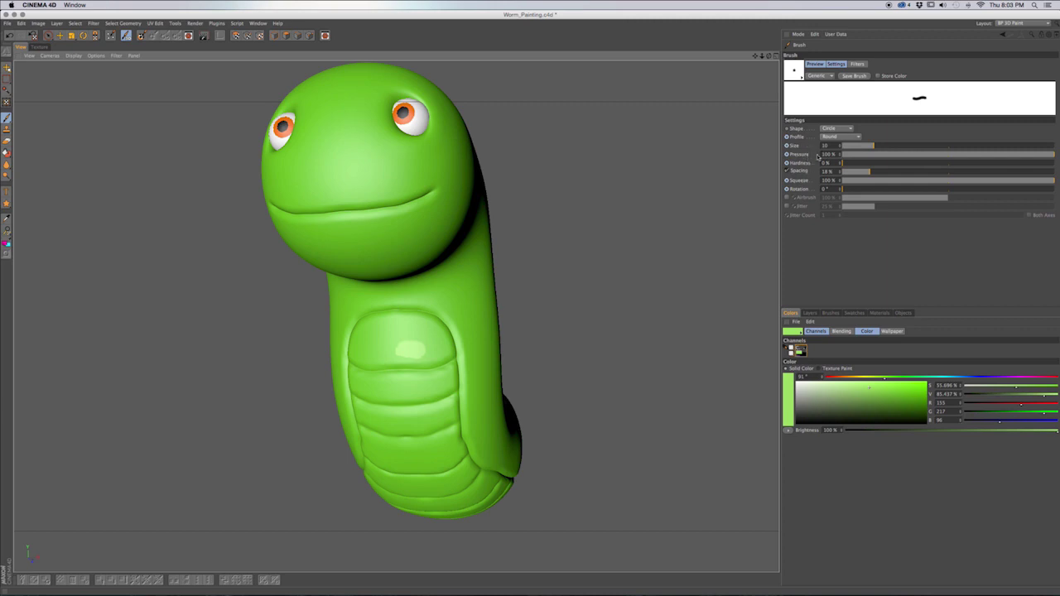
{"action": "left_click_drag", "start_coordinate": [873, 147], "coordinate": [900, 147]}
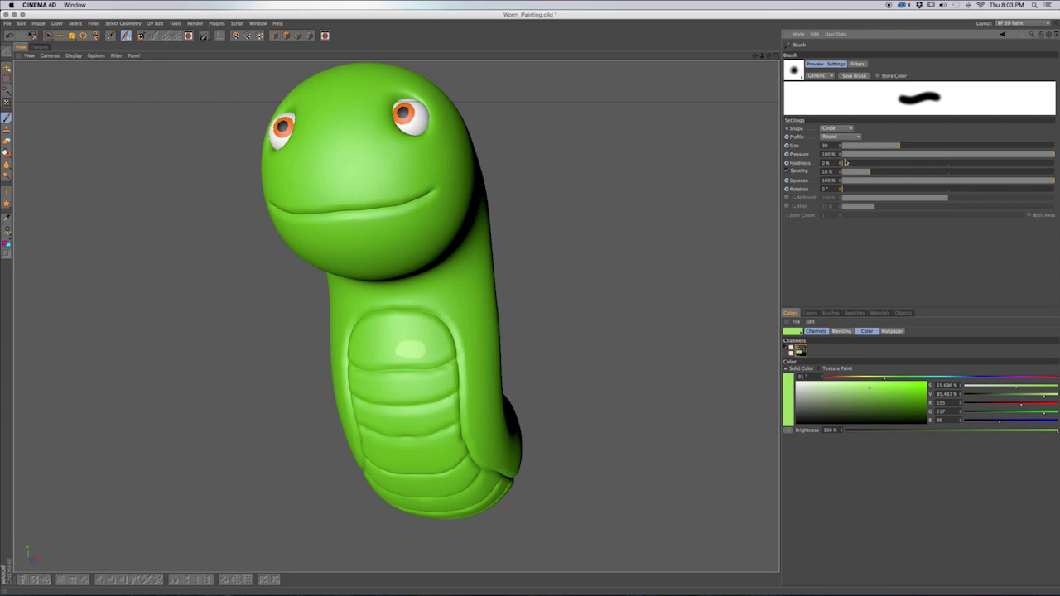
{"action": "left_click_drag", "start_coordinate": [855, 164], "coordinate": [925, 148]}
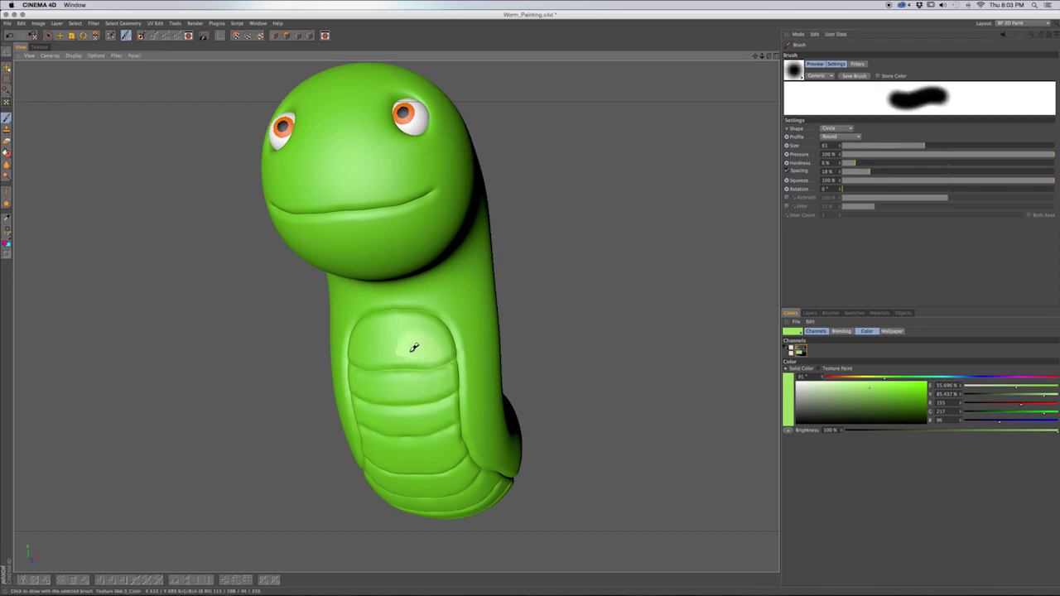
{"action": "left_click", "coordinate": [415, 349]}
{"action": "mouse_move", "coordinate": [915, 148]}
{"action": "left_mouse_down"}
{"action": "mouse_move", "coordinate": [873, 165]}
{"action": "mouse_move", "coordinate": [885, 164]}
{"action": "left_mouse_up"}
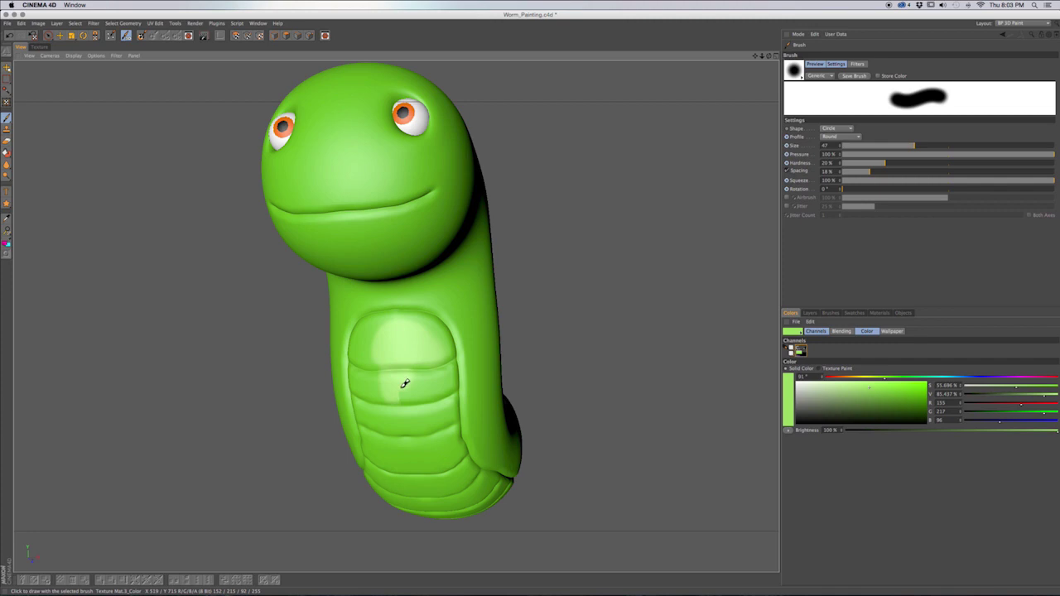
Paint the worm's upper and middle belly plates light green on the new layer.
{"action": "left_click_drag", "start_coordinate": [402, 403], "coordinate": [374, 352]}
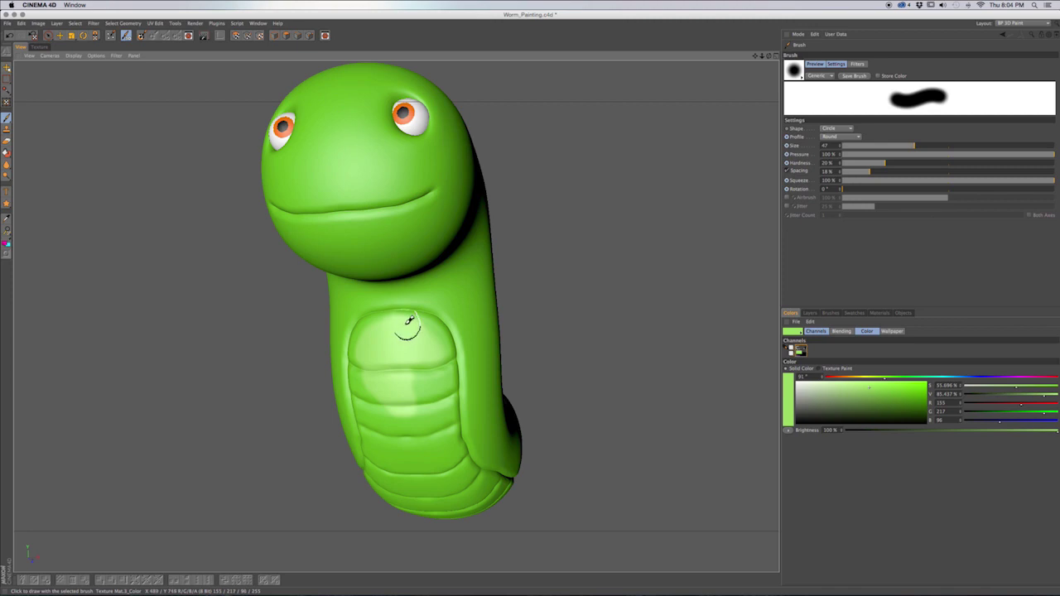
{"action": "scroll", "coordinate": [413, 324], "scroll_direction": "up", "scroll_amount": 3}
{"action": "scroll", "coordinate": [410, 324], "scroll_direction": "up", "scroll_amount": 3}
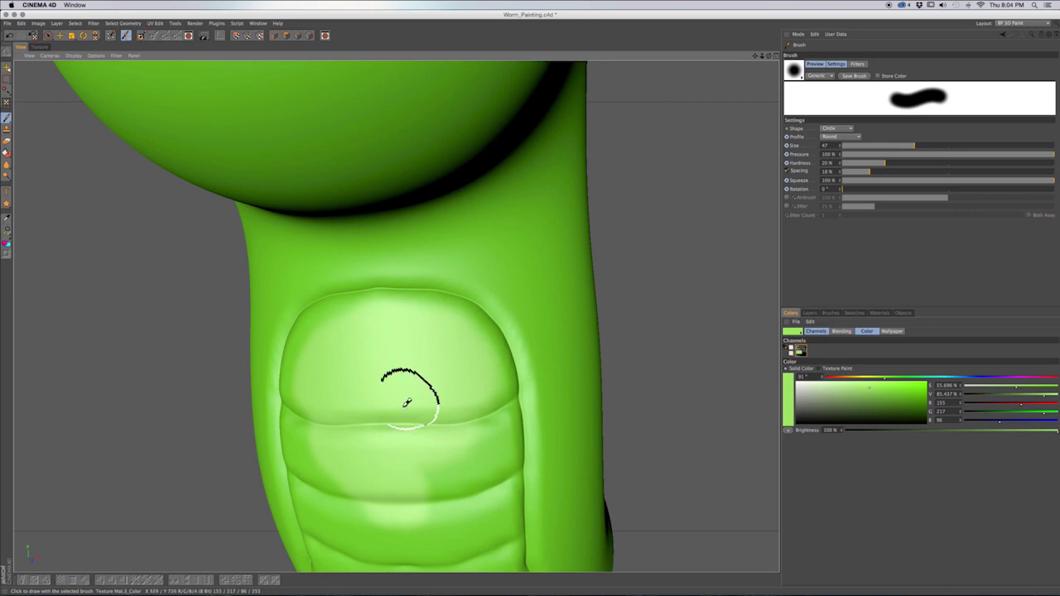
{"action": "scroll", "coordinate": [407, 404], "scroll_direction": "down", "scroll_amount": 5}
{"action": "middle_click_drag", "start_coordinate": [402, 402], "coordinate": [399, 336], "text": "alt"}
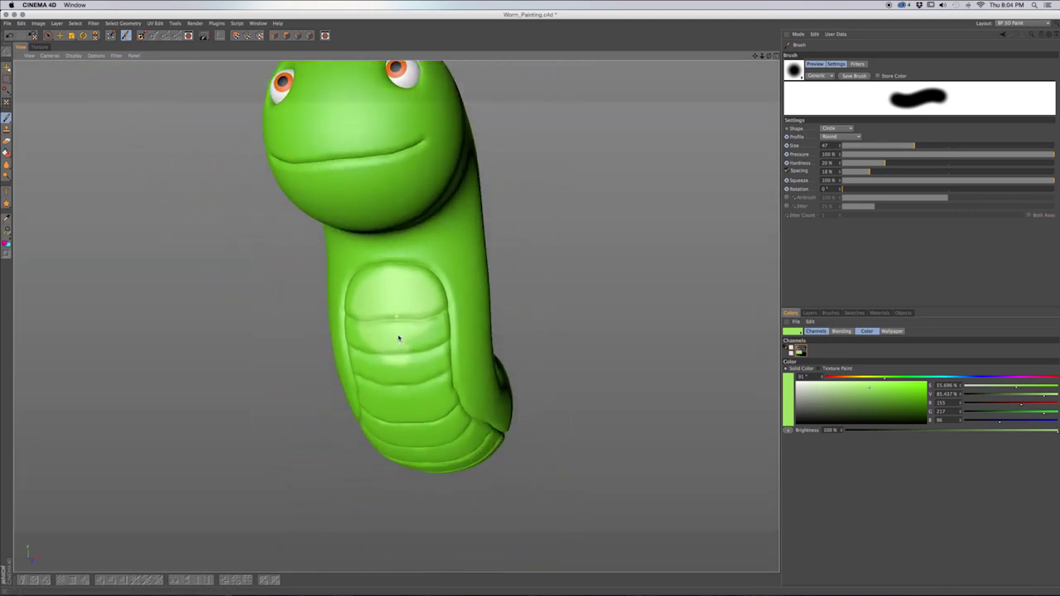
{"action": "mouse_move", "coordinate": [390, 357]}
{"action": "left_mouse_down", "text": "alt"}
{"action": "mouse_move", "coordinate": [399, 303]}
{"action": "mouse_move", "coordinate": [390, 367]}
{"action": "mouse_move", "coordinate": [402, 406]}
{"action": "mouse_move", "coordinate": [425, 355]}
{"action": "mouse_move", "coordinate": [415, 348]}
{"action": "mouse_move", "coordinate": [399, 478]}
{"action": "left_mouse_up", "text": "alt"}
{"action": "mouse_move", "coordinate": [406, 408]}
{"action": "left_mouse_down"}
{"action": "mouse_move", "coordinate": [439, 442]}
{"action": "mouse_move", "coordinate": [418, 486]}
{"action": "mouse_move", "coordinate": [428, 485]}
{"action": "mouse_move", "coordinate": [430, 428]}
{"action": "mouse_move", "coordinate": [438, 449]}
{"action": "mouse_move", "coordinate": [422, 314]}
{"action": "mouse_move", "coordinate": [434, 351]}
{"action": "left_mouse_up"}
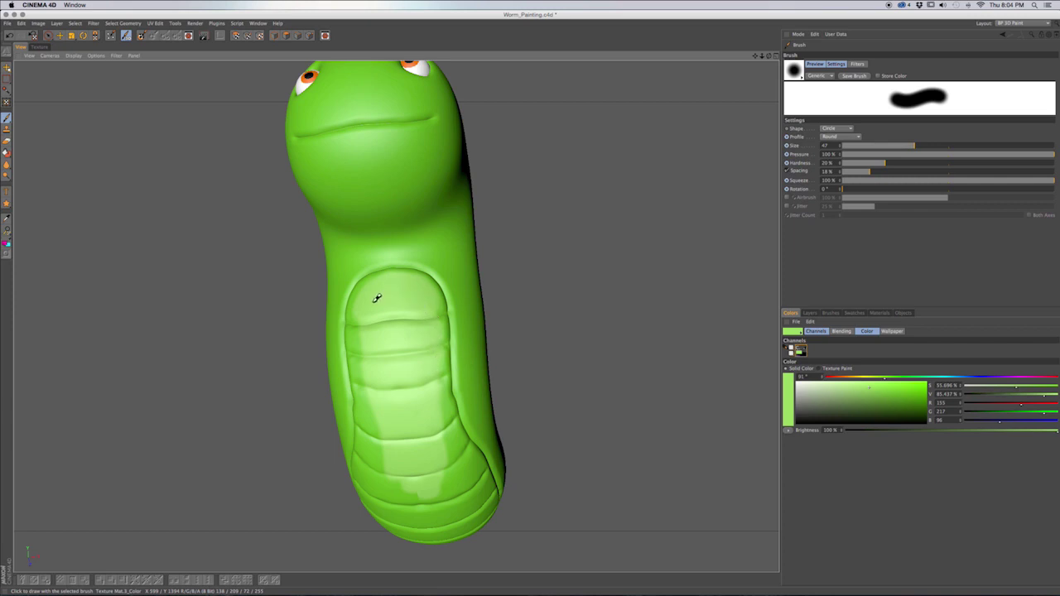
{"action": "mouse_move", "coordinate": [373, 399]}
{"action": "left_mouse_down"}
{"action": "mouse_move", "coordinate": [373, 431]}
{"action": "mouse_move", "coordinate": [397, 461]}
{"action": "left_mouse_up"}
Continue the light green paint down over the lower belly plates toward the rounded underside.
{"action": "middle_click_drag", "start_coordinate": [416, 450], "coordinate": [369, 369], "text": "alt"}
{"action": "mouse_move", "coordinate": [395, 386]}
{"action": "left_mouse_down", "text": "alt"}
{"action": "mouse_move", "coordinate": [319, 359]}
{"action": "mouse_move", "coordinate": [373, 352]}
{"action": "mouse_move", "coordinate": [450, 402]}
{"action": "mouse_move", "coordinate": [414, 373]}
{"action": "left_mouse_up", "text": "alt"}
{"action": "mouse_move", "coordinate": [418, 405]}
{"action": "left_mouse_down"}
{"action": "mouse_move", "coordinate": [450, 433]}
{"action": "mouse_move", "coordinate": [436, 417]}
{"action": "mouse_move", "coordinate": [490, 387]}
{"action": "left_mouse_up"}
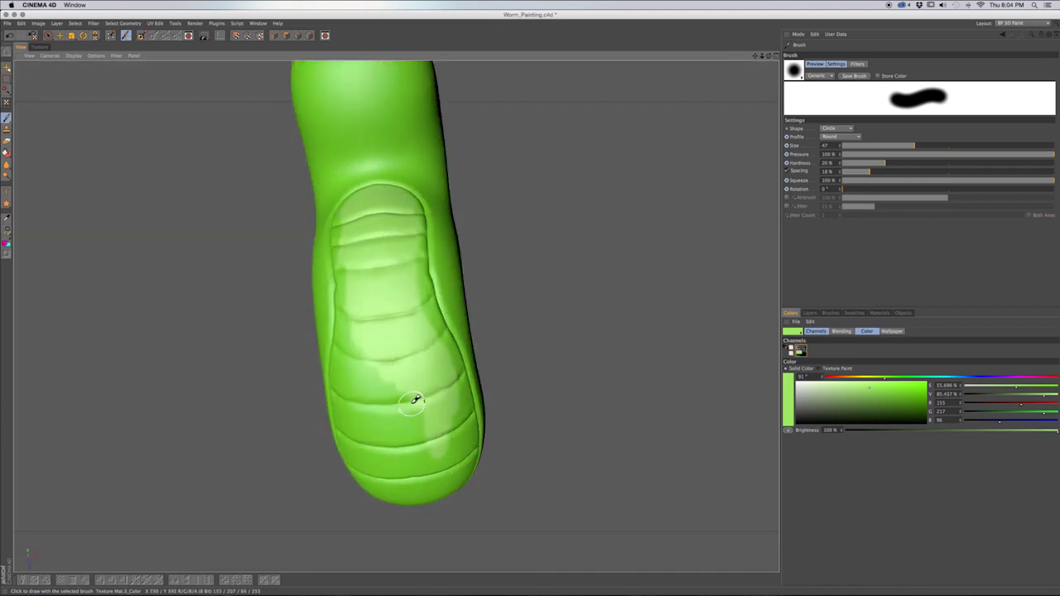
{"action": "middle_click_drag", "start_coordinate": [415, 395], "coordinate": [453, 339], "text": "alt"}
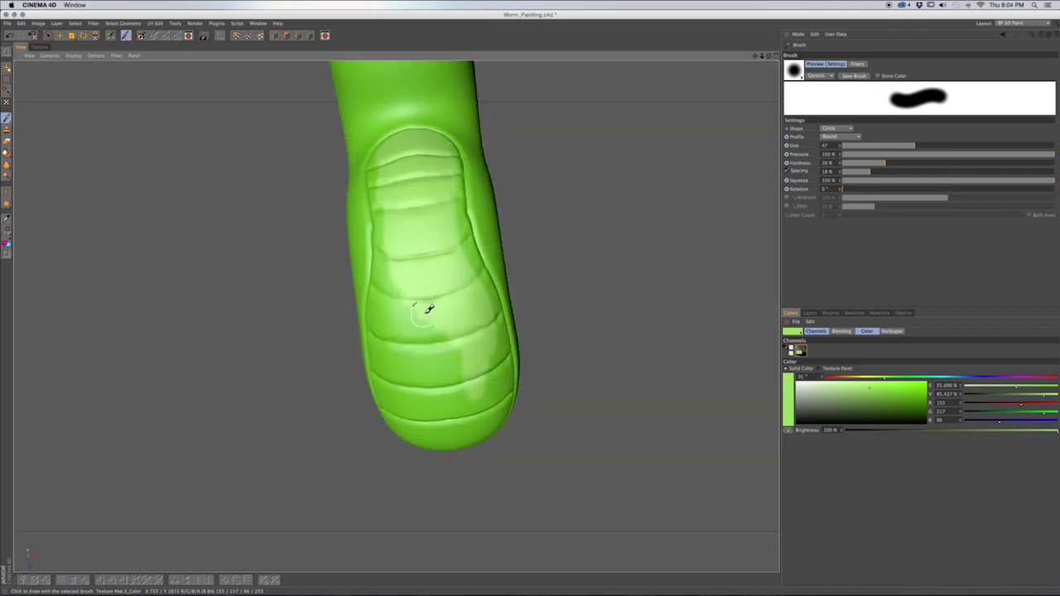
{"action": "mouse_move", "coordinate": [425, 303]}
{"action": "left_mouse_down"}
{"action": "mouse_move", "coordinate": [439, 359]}
{"action": "mouse_move", "coordinate": [455, 350]}
{"action": "mouse_move", "coordinate": [430, 388]}
{"action": "mouse_move", "coordinate": [407, 310]}
{"action": "mouse_move", "coordinate": [443, 340]}
{"action": "left_mouse_up"}
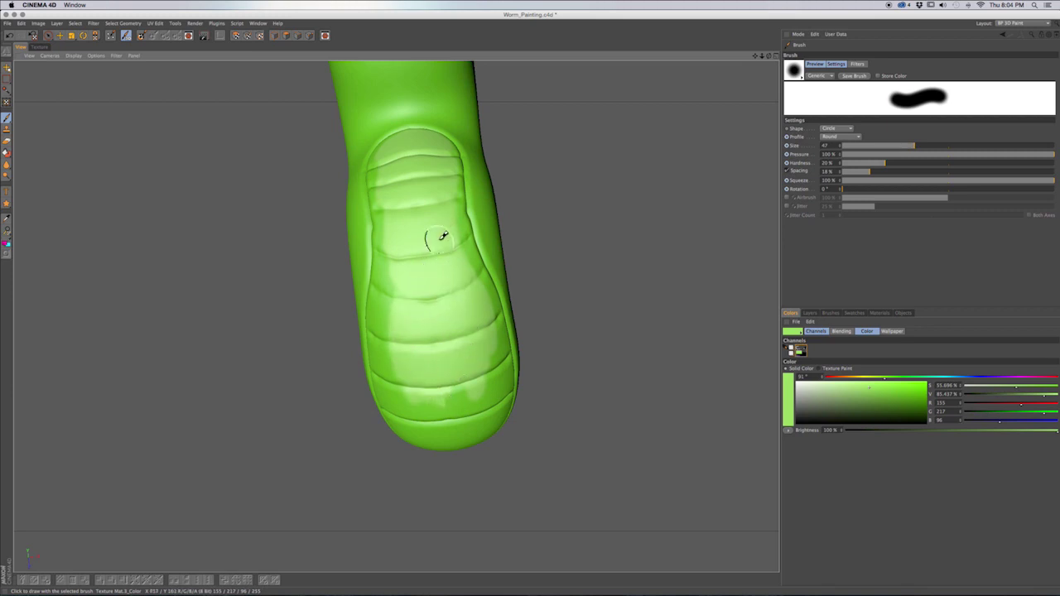
Fill the remaining dark green areas of the lowest belly plates with light green, up to the groove around them.
{"action": "mouse_move", "coordinate": [433, 260]}
{"action": "left_mouse_down", "text": "alt"}
{"action": "mouse_move", "coordinate": [515, 248]}
{"action": "mouse_move", "coordinate": [409, 263]}
{"action": "mouse_move", "coordinate": [354, 289]}
{"action": "mouse_move", "coordinate": [331, 350]}
{"action": "mouse_move", "coordinate": [357, 386]}
{"action": "mouse_move", "coordinate": [379, 391]}
{"action": "mouse_move", "coordinate": [298, 331]}
{"action": "mouse_move", "coordinate": [374, 382]}
{"action": "mouse_move", "coordinate": [357, 408]}
{"action": "mouse_move", "coordinate": [336, 405]}
{"action": "mouse_move", "coordinate": [294, 365]}
{"action": "mouse_move", "coordinate": [303, 417]}
{"action": "mouse_move", "coordinate": [331, 433]}
{"action": "mouse_move", "coordinate": [315, 406]}
{"action": "mouse_move", "coordinate": [338, 435]}
{"action": "mouse_move", "coordinate": [369, 414]}
{"action": "mouse_move", "coordinate": [357, 428]}
{"action": "mouse_move", "coordinate": [392, 369]}
{"action": "mouse_move", "coordinate": [347, 367]}
{"action": "mouse_move", "coordinate": [353, 305]}
{"action": "mouse_move", "coordinate": [389, 310]}
{"action": "mouse_move", "coordinate": [385, 293]}
{"action": "left_mouse_up", "text": "alt"}
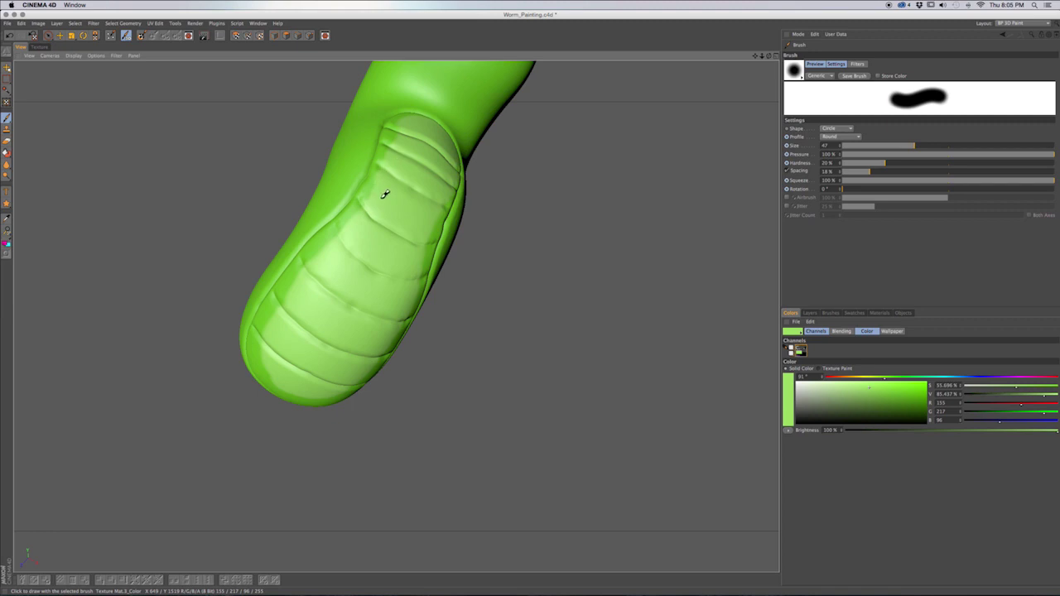
{"action": "left_click_drag", "start_coordinate": [362, 243], "coordinate": [389, 216], "text": "alt"}
{"action": "mouse_move", "coordinate": [269, 238]}
{"action": "left_mouse_down", "text": "alt"}
{"action": "mouse_move", "coordinate": [439, 245]}
{"action": "mouse_move", "coordinate": [430, 244]}
{"action": "left_mouse_up", "text": "alt"}
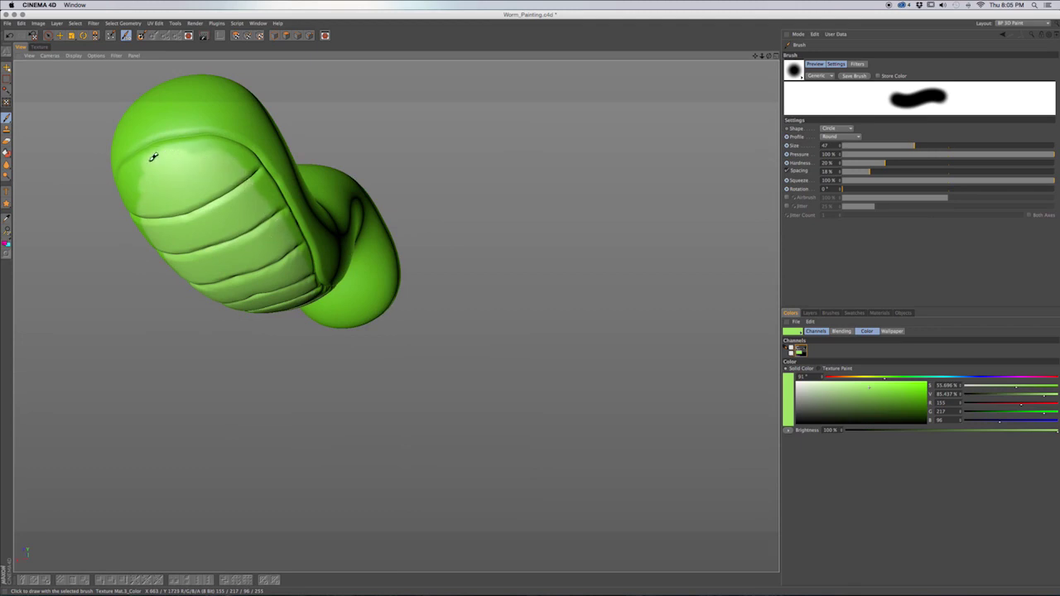
{"action": "mouse_move", "coordinate": [253, 192]}
{"action": "left_mouse_down", "text": "alt"}
{"action": "mouse_move", "coordinate": [158, 164]}
{"action": "mouse_move", "coordinate": [271, 217]}
{"action": "left_mouse_up", "text": "alt"}
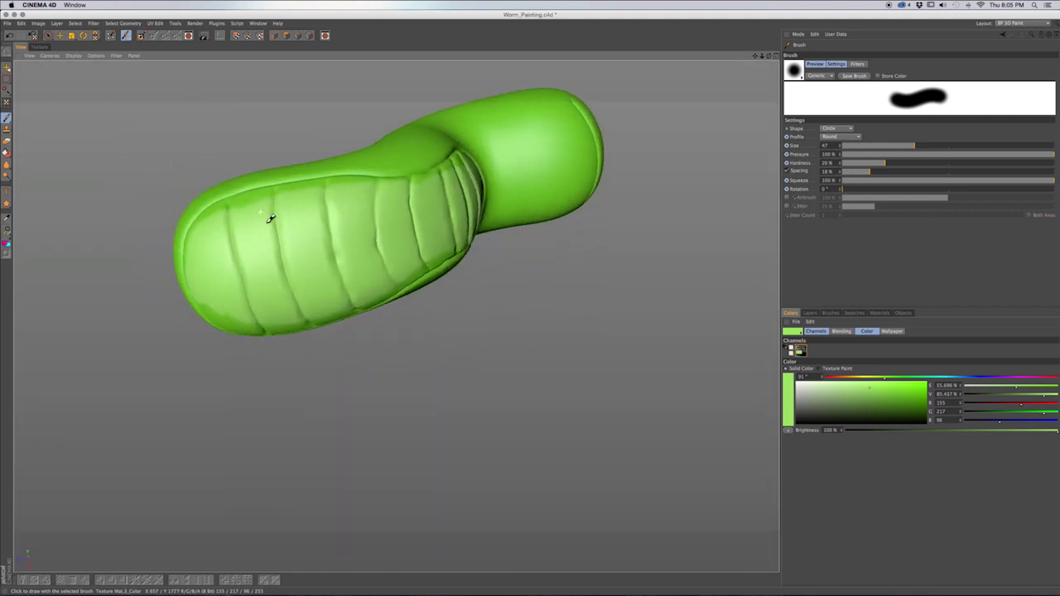
{"action": "left_click_drag", "start_coordinate": [373, 208], "coordinate": [367, 177], "text": "alt"}
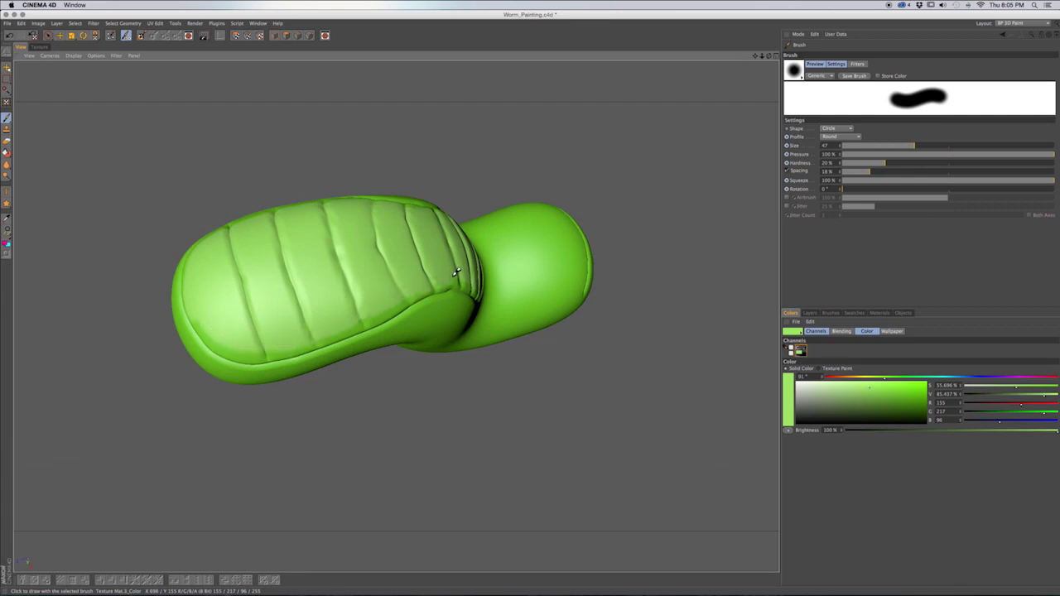
Paint light green along the side edge of the lower belly plates, following the groove.
{"action": "left_click_drag", "start_coordinate": [404, 286], "coordinate": [456, 438], "text": "alt"}
{"action": "left_click_drag", "start_coordinate": [412, 175], "coordinate": [404, 217], "text": "alt"}
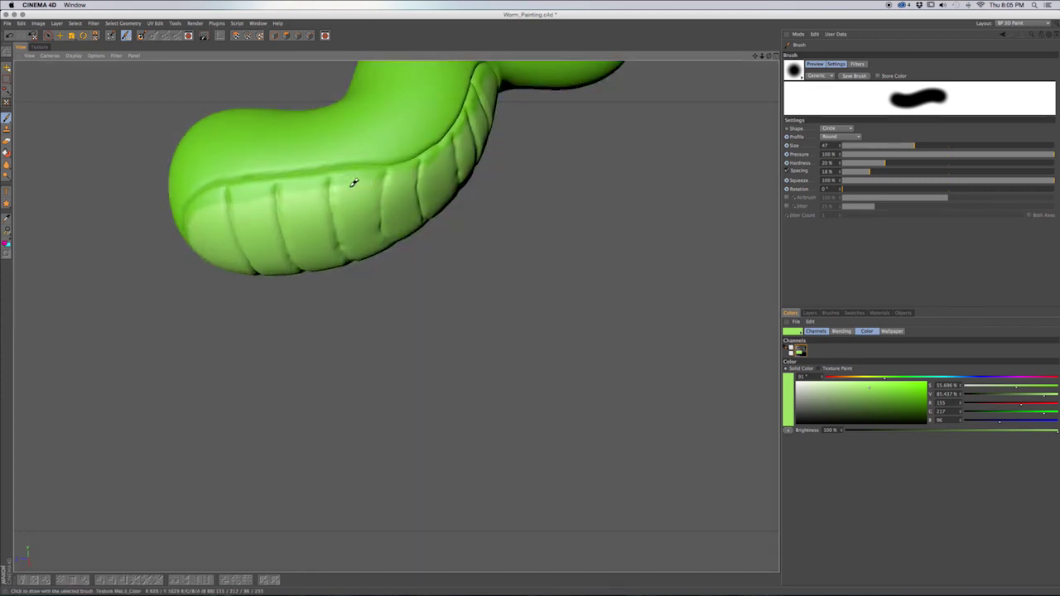
{"action": "left_click_drag", "start_coordinate": [354, 182], "coordinate": [206, 213]}
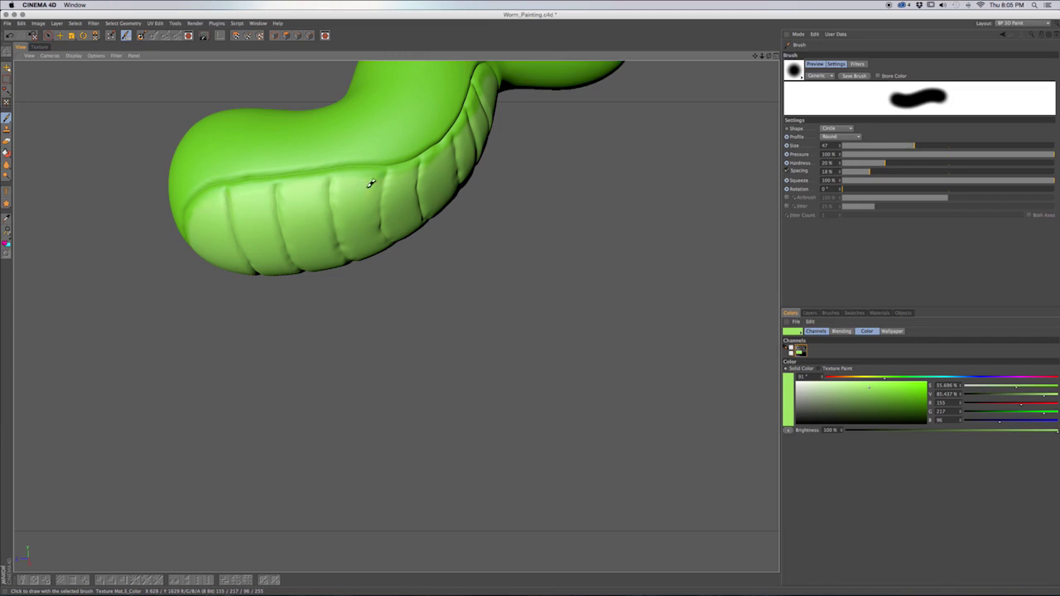
{"action": "left_click_drag", "start_coordinate": [433, 165], "coordinate": [465, 142]}
Paint light green over the unpainted side edge of the upper belly plates below the neck.
{"action": "middle_click_drag", "start_coordinate": [464, 142], "coordinate": [420, 302], "text": "alt"}
{"action": "mouse_move", "coordinate": [420, 302]}
{"action": "left_mouse_down", "text": "alt"}
{"action": "mouse_move", "coordinate": [409, 321]}
{"action": "mouse_move", "coordinate": [345, 348]}
{"action": "left_mouse_up", "text": "alt"}
{"action": "scroll", "coordinate": [415, 302], "scroll_direction": "up", "scroll_amount": 6}
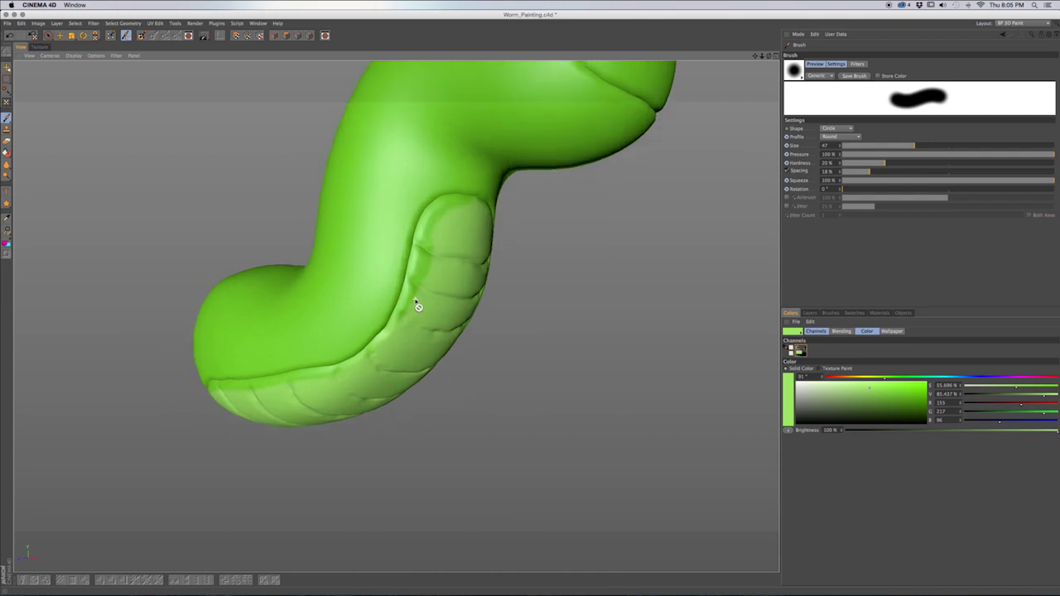
{"action": "scroll", "coordinate": [420, 304], "scroll_direction": "up", "scroll_amount": 2}
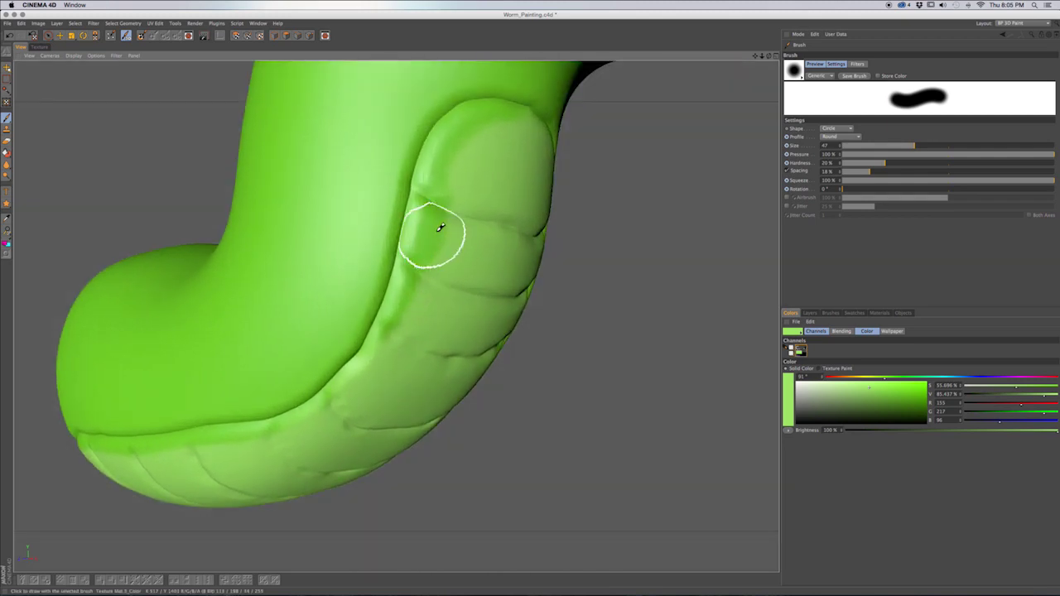
{"action": "mouse_move", "coordinate": [442, 236]}
{"action": "left_mouse_down"}
{"action": "mouse_move", "coordinate": [434, 300]}
{"action": "mouse_move", "coordinate": [465, 186]}
{"action": "left_mouse_up"}
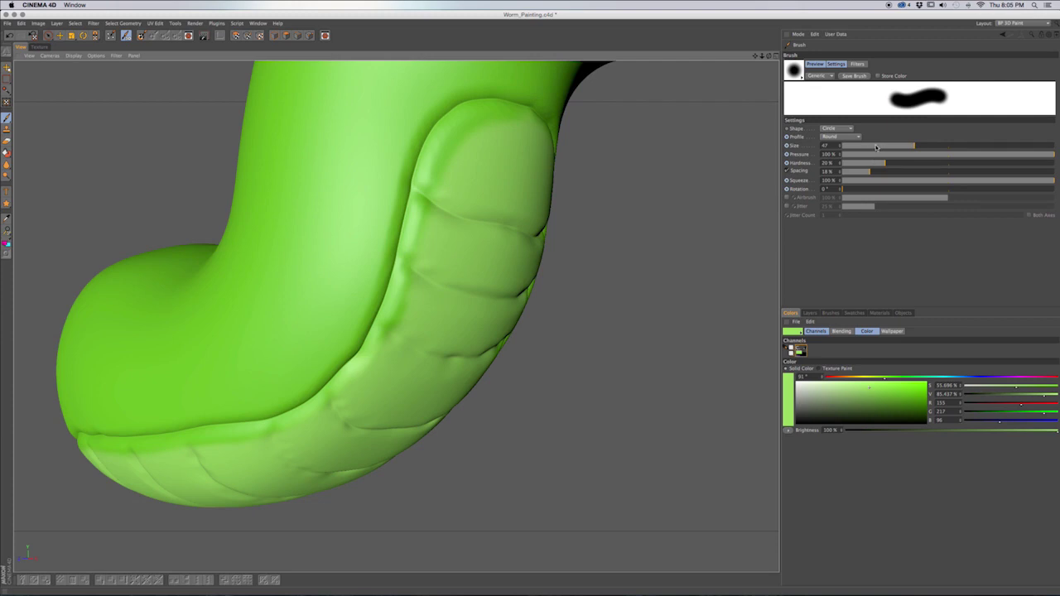
Set the brush to size 15 and hardness 18 %, and paint light green along the top belly plate's upper edge.
{"action": "left_click_drag", "start_coordinate": [876, 146], "coordinate": [882, 146]}
{"action": "mouse_move", "coordinate": [453, 149]}
{"action": "left_mouse_down"}
{"action": "mouse_move", "coordinate": [443, 182]}
{"action": "mouse_move", "coordinate": [433, 167]}
{"action": "mouse_move", "coordinate": [425, 218]}
{"action": "mouse_move", "coordinate": [426, 173]}
{"action": "mouse_move", "coordinate": [461, 121]}
{"action": "mouse_move", "coordinate": [463, 132]}
{"action": "mouse_move", "coordinate": [469, 110]}
{"action": "left_mouse_up"}
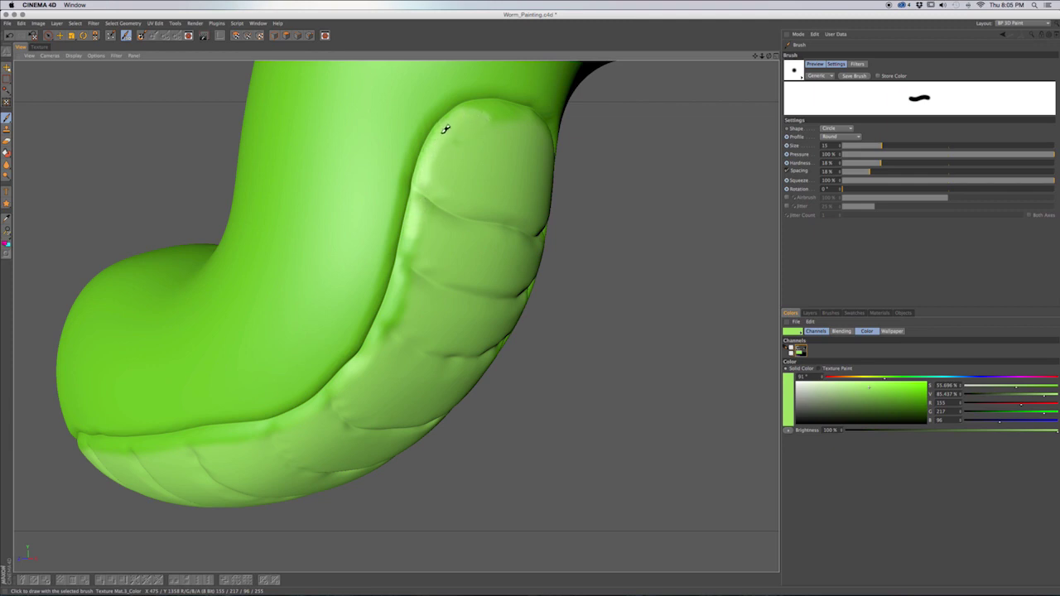
{"action": "left_click_drag", "start_coordinate": [500, 118], "coordinate": [494, 111]}
{"action": "left_click_drag", "start_coordinate": [485, 106], "coordinate": [523, 108]}
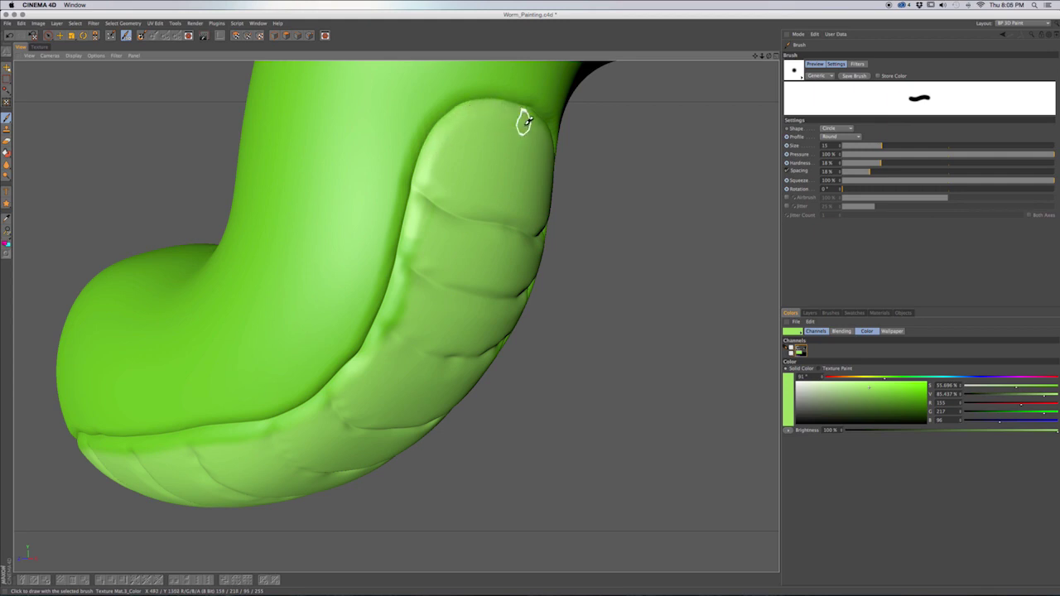
{"action": "scroll", "coordinate": [522, 120], "scroll_direction": "up", "scroll_amount": 4}
{"action": "left_click_drag", "start_coordinate": [527, 142], "coordinate": [402, 281], "text": "alt"}
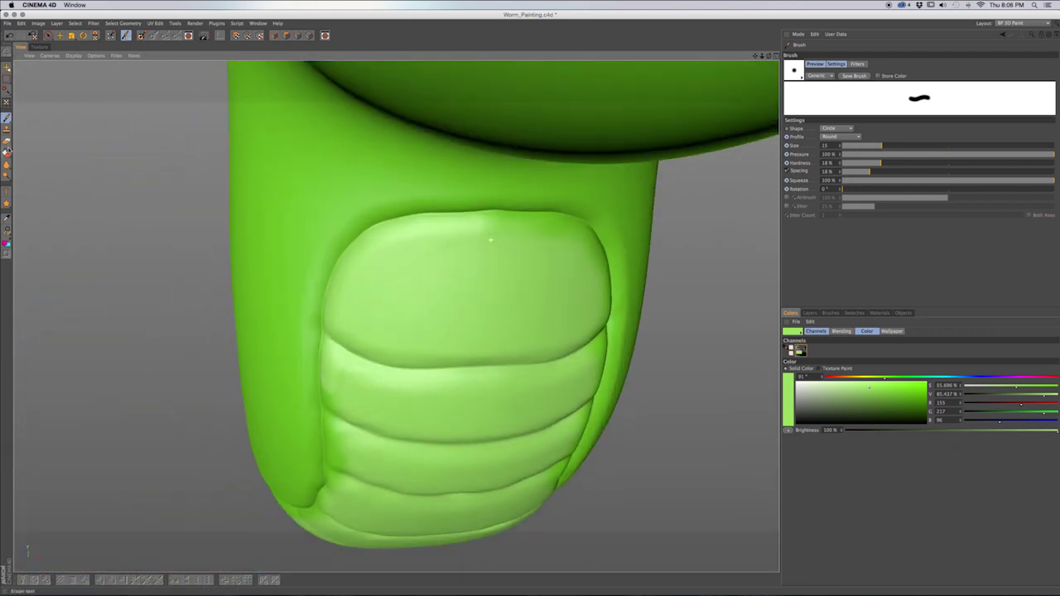
{"action": "left_click", "coordinate": [6, 146]}
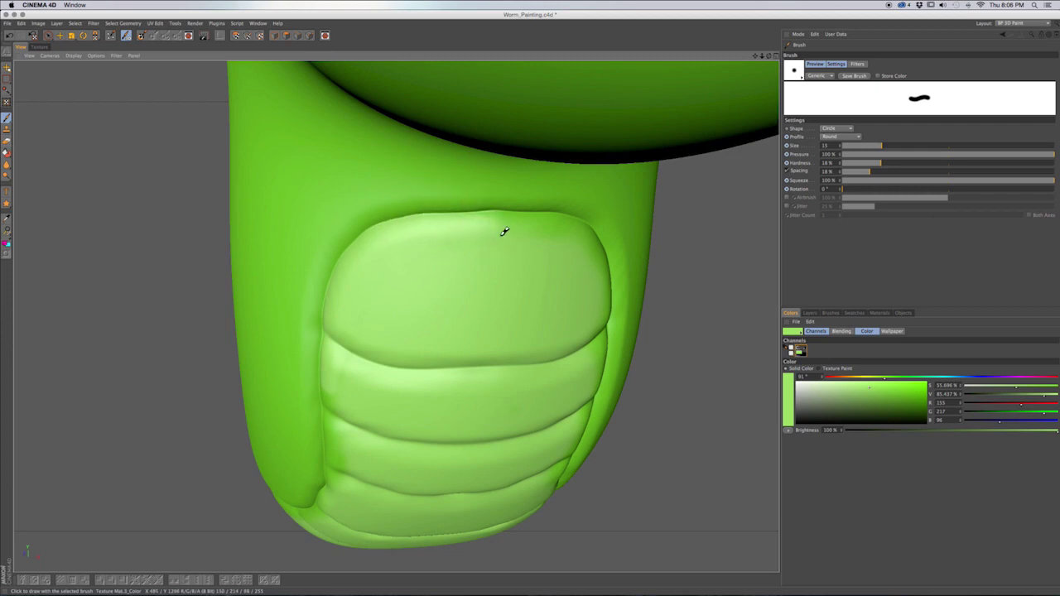
Toggle the visibility of the painted layer off and on to compare the belly with the green base.
{"action": "left_click", "coordinate": [810, 313]}
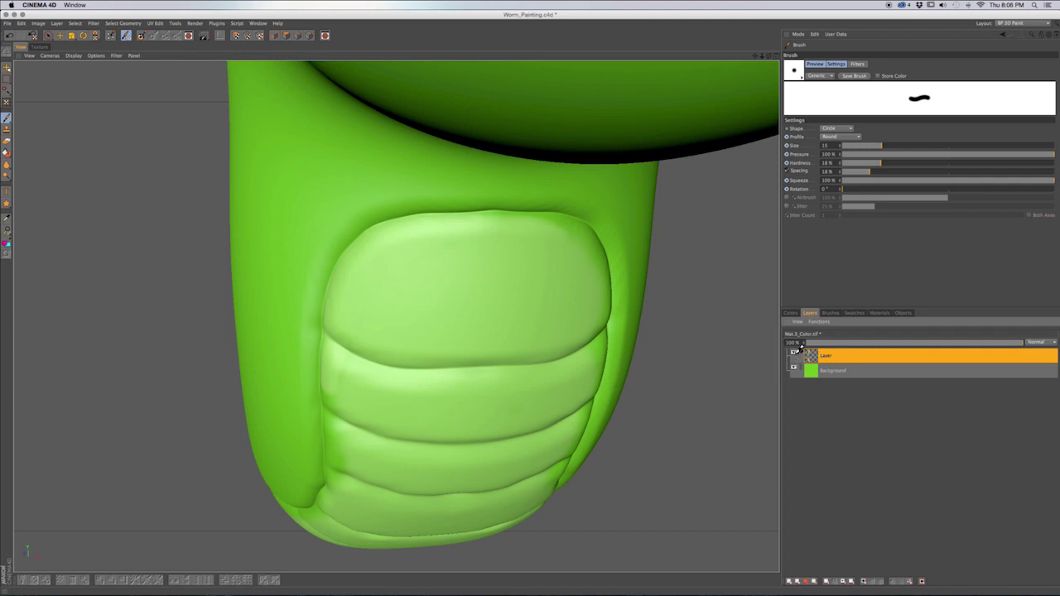
{"action": "mouse_move", "coordinate": [579, 339]}
{"action": "left_mouse_down"}
{"action": "mouse_move", "coordinate": [485, 276]}
{"action": "mouse_move", "coordinate": [505, 325]}
{"action": "mouse_move", "coordinate": [466, 246]}
{"action": "mouse_move", "coordinate": [509, 277]}
{"action": "left_mouse_up"}
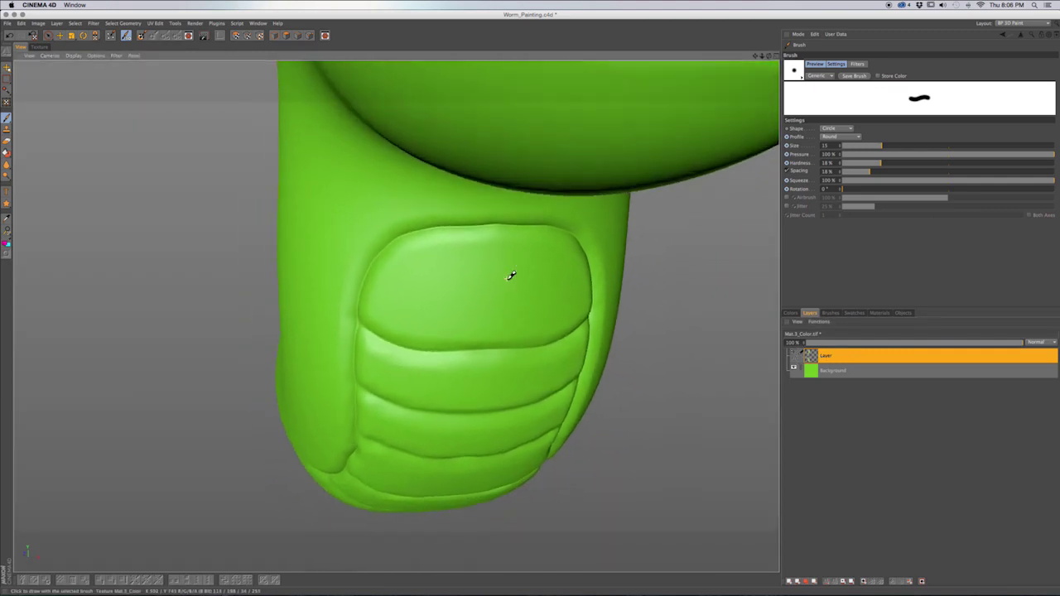
{"action": "left_click", "coordinate": [795, 355]}
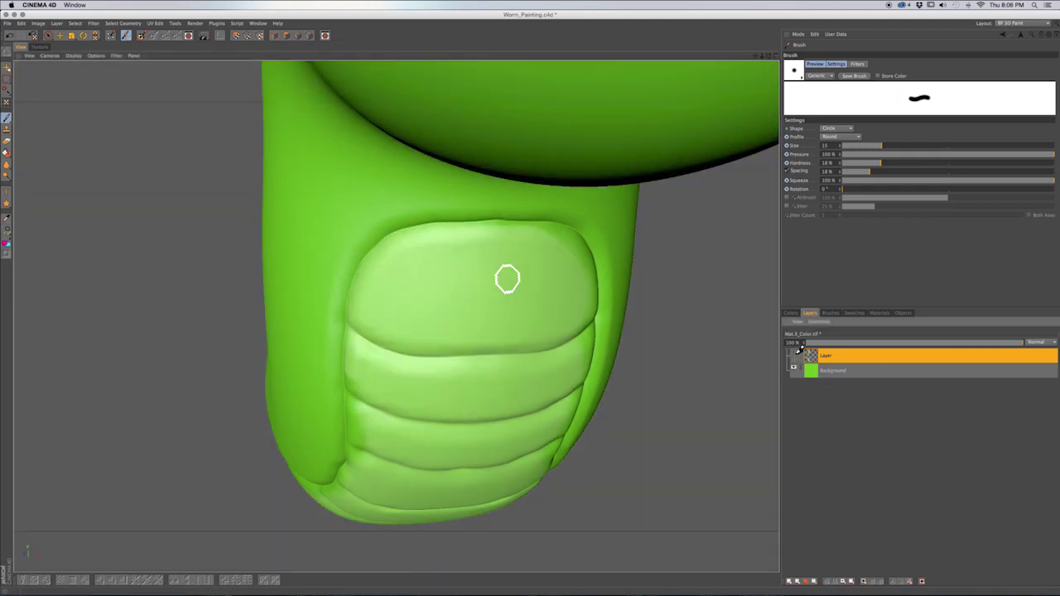
{"action": "left_click", "coordinate": [797, 351]}
{"action": "left_click", "coordinate": [797, 350]}
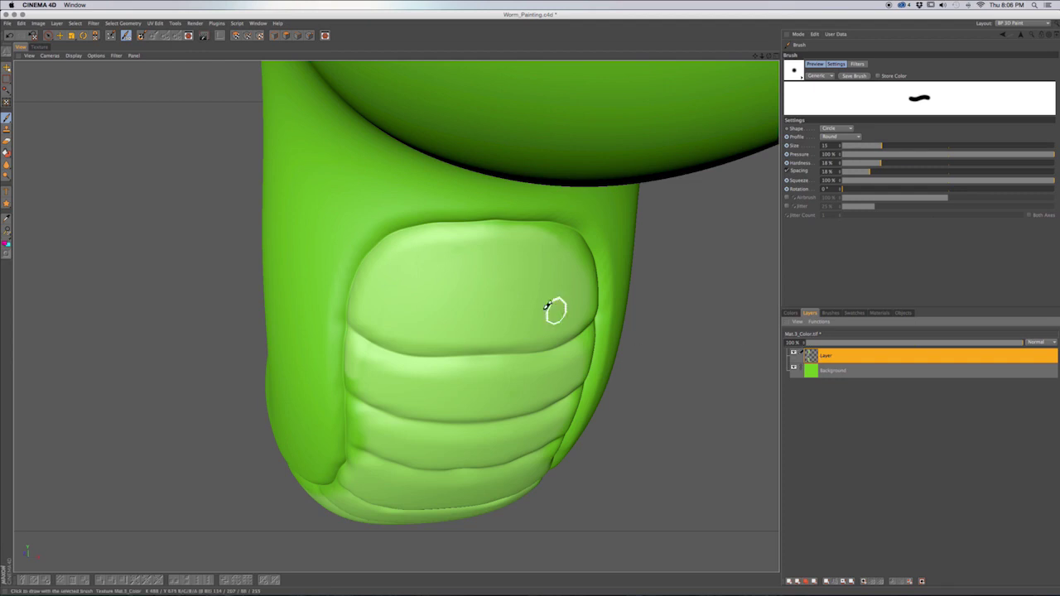
Try the painted belly layer at reduced opacity, down to 46 %, and restore it to 100 %.
{"action": "left_click_drag", "start_coordinate": [533, 280], "coordinate": [510, 267], "text": "alt"}
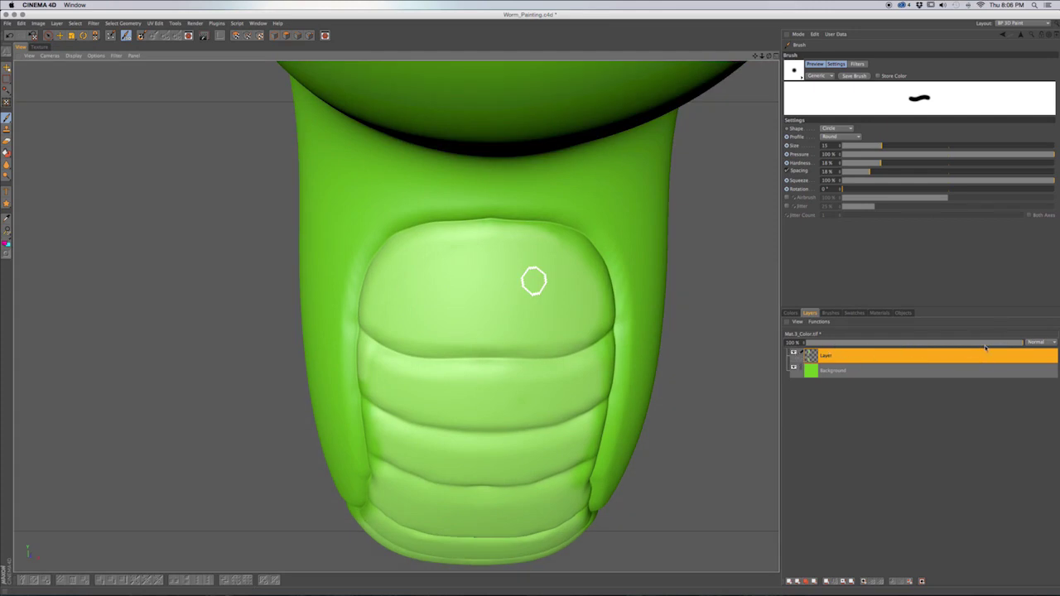
{"action": "left_click_drag", "start_coordinate": [992, 346], "coordinate": [970, 348]}
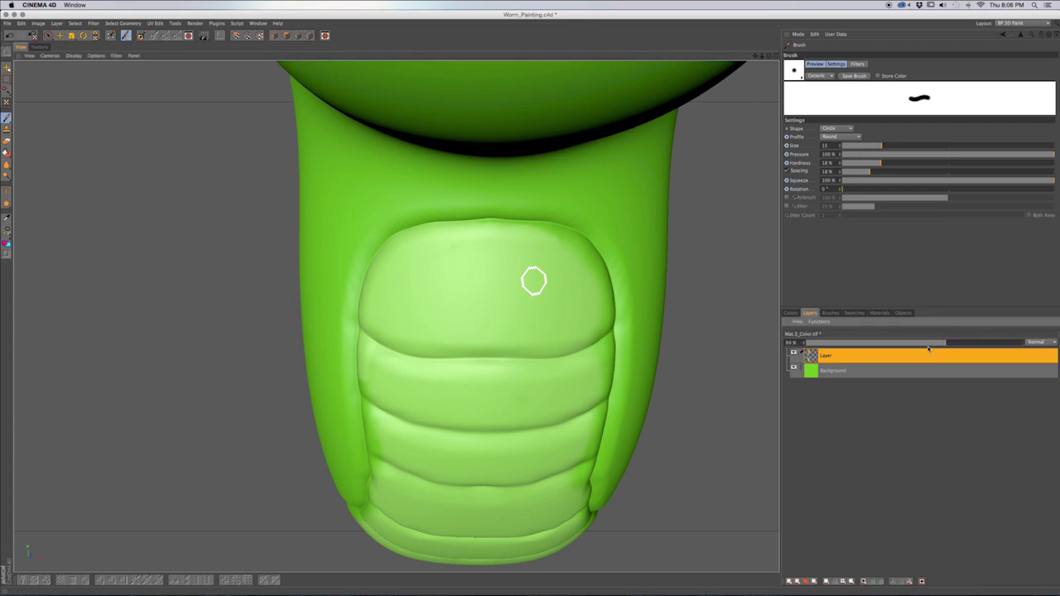
{"action": "left_click_drag", "start_coordinate": [921, 349], "coordinate": [917, 348]}
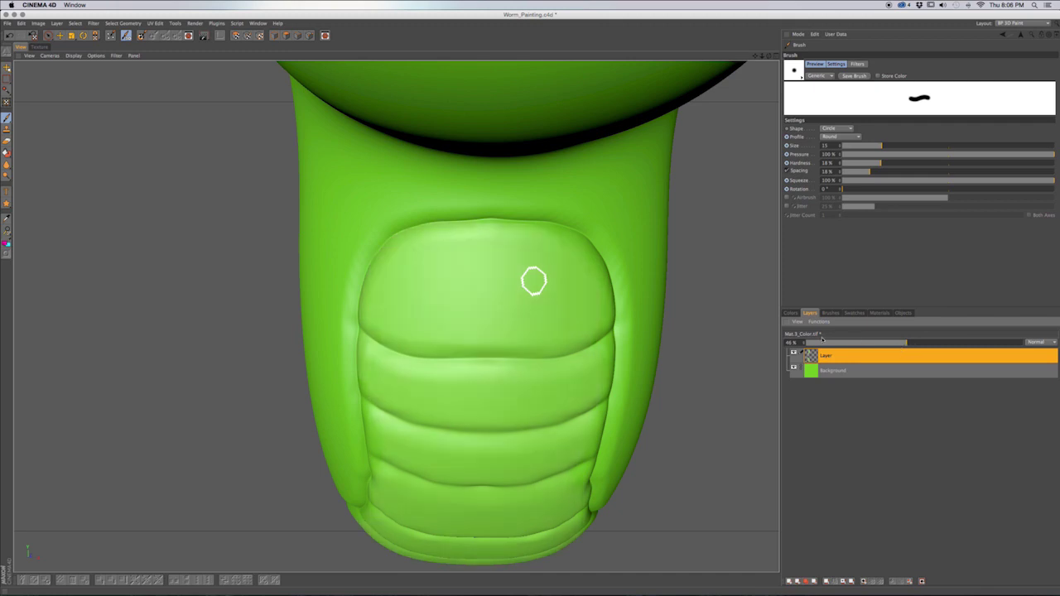
{"action": "left_click_drag", "start_coordinate": [956, 342], "coordinate": [1031, 348]}
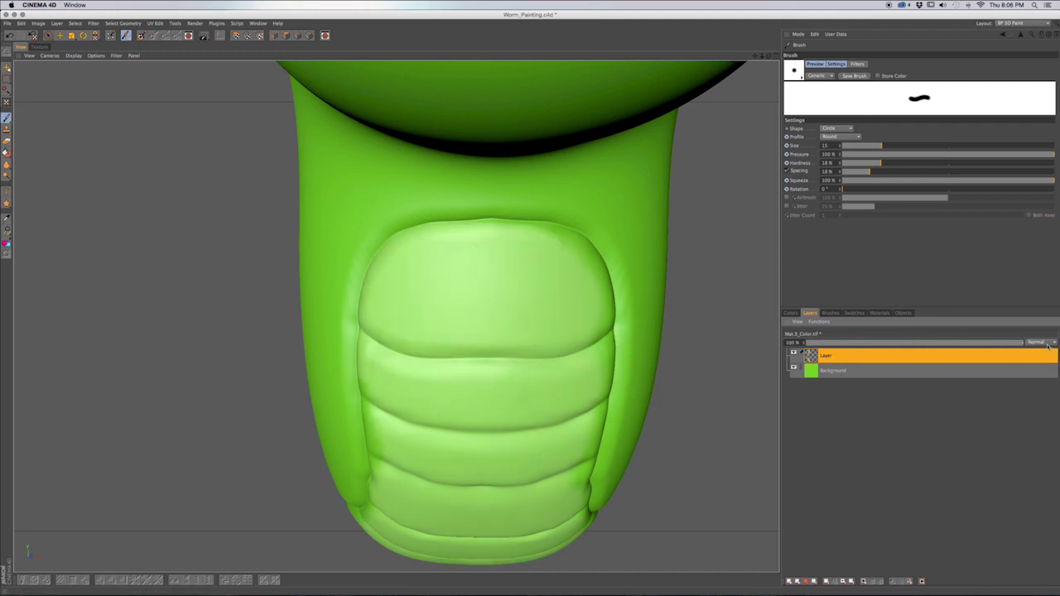
Try the Lighten, Overlay, Difference and Color Dodge blend modes on the painted layer, and return it to Normal.
{"action": "left_click", "coordinate": [1047, 343]}
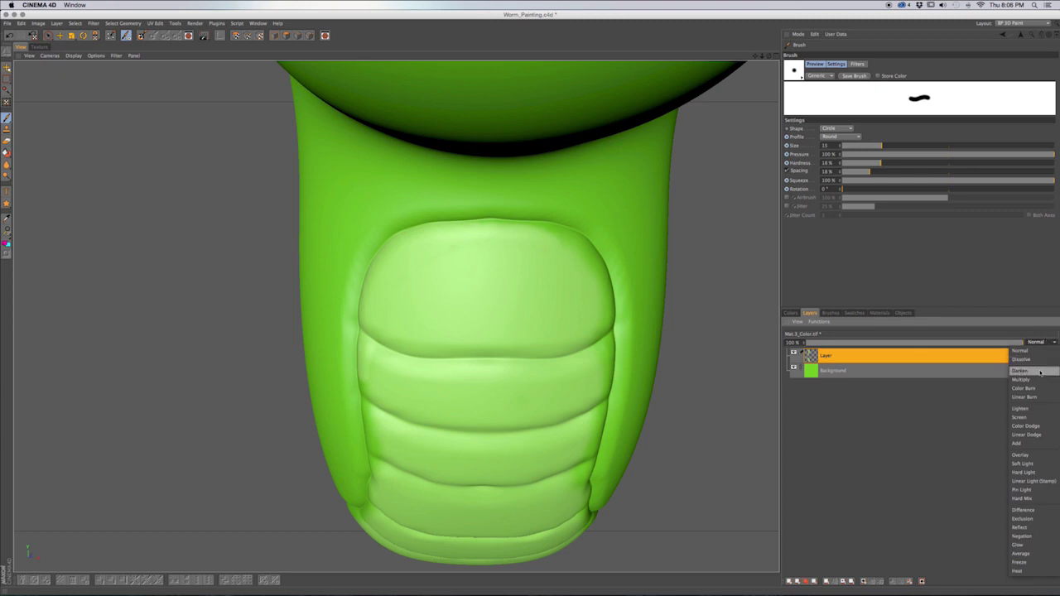
{"action": "left_click", "coordinate": [1032, 411]}
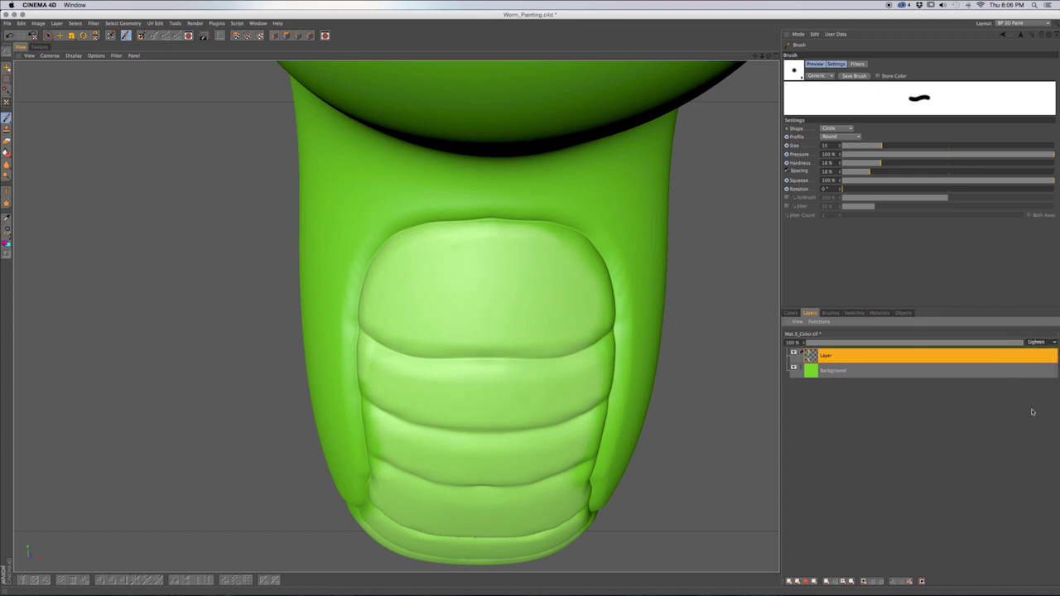
{"action": "left_click", "coordinate": [1037, 342]}
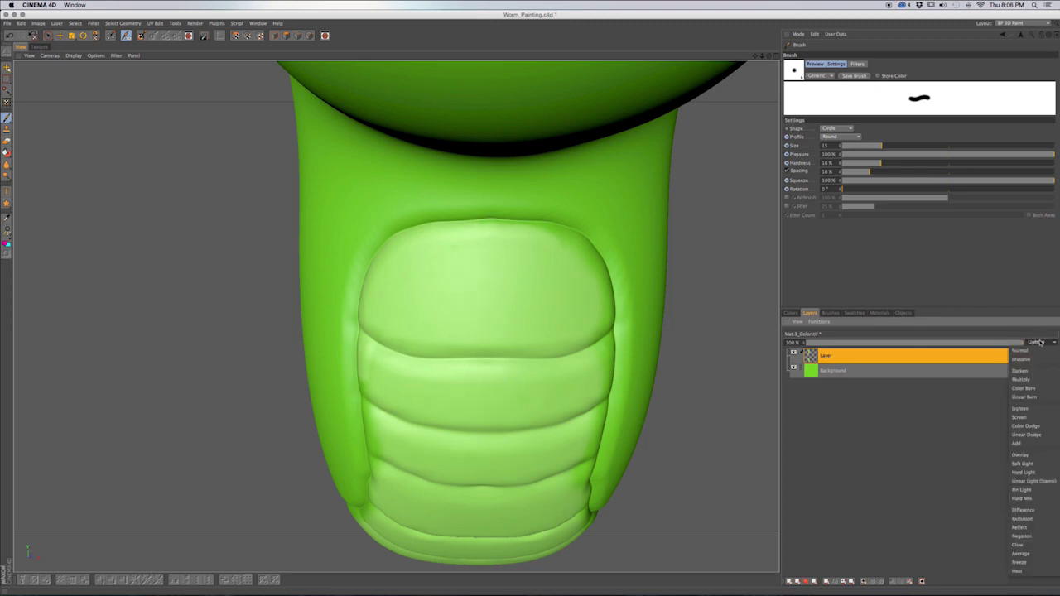
{"action": "left_click", "coordinate": [1032, 456]}
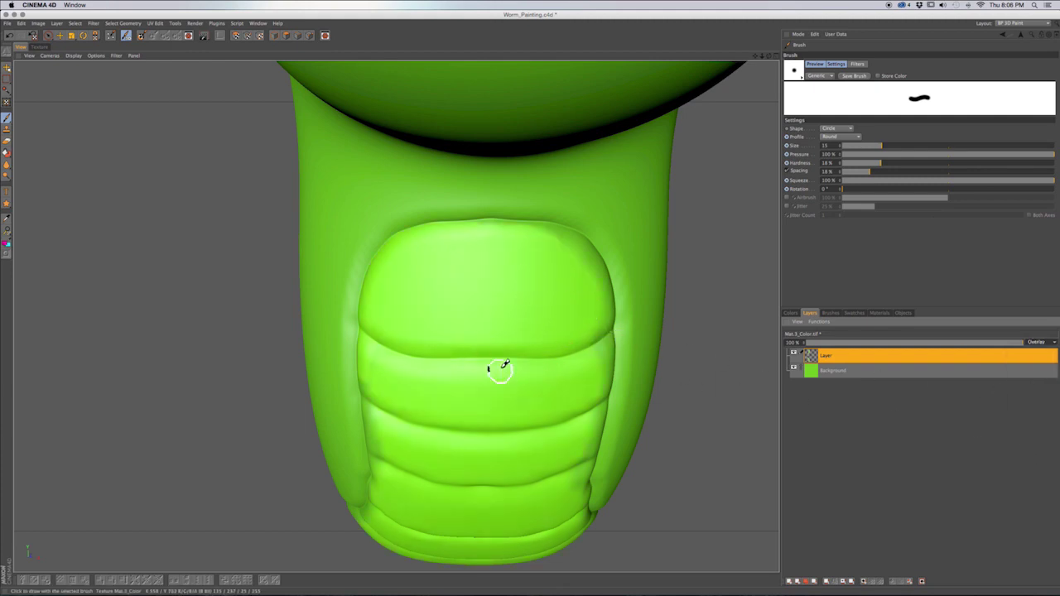
{"action": "left_click", "coordinate": [1046, 341]}
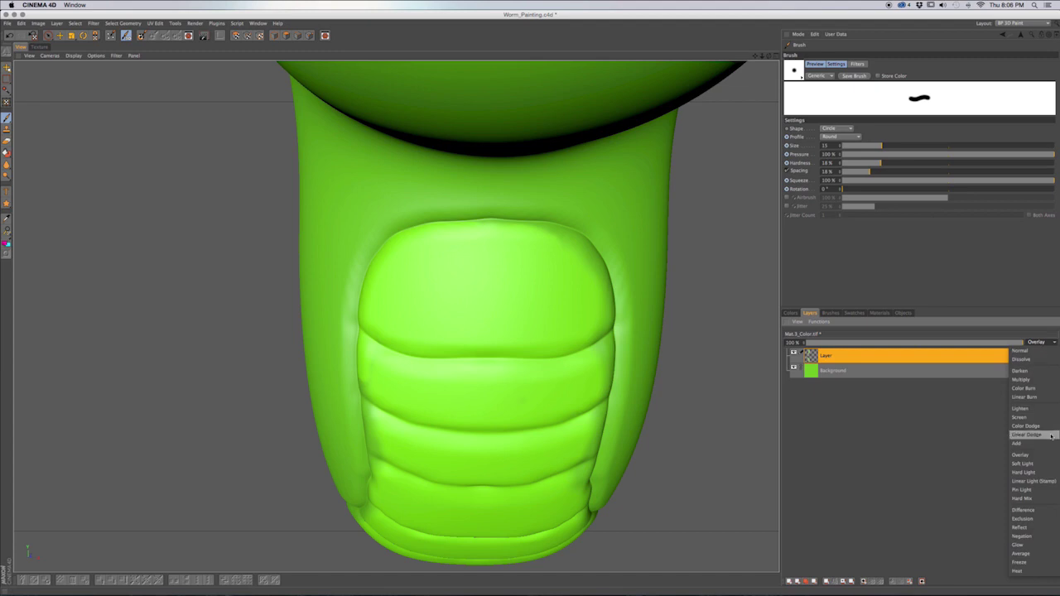
{"action": "left_click", "coordinate": [1045, 510]}
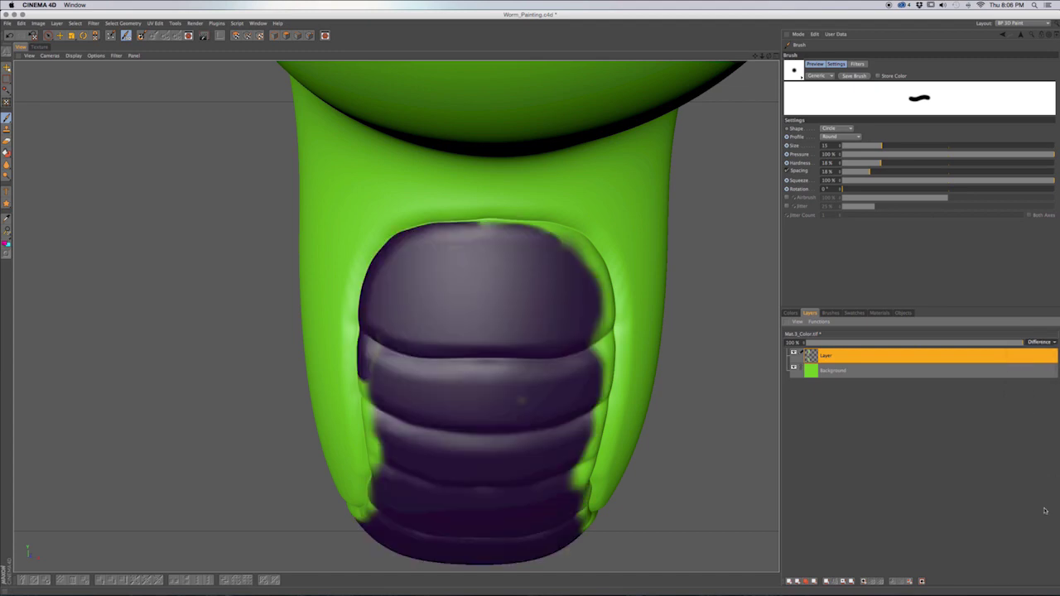
{"action": "left_click", "coordinate": [1044, 342]}
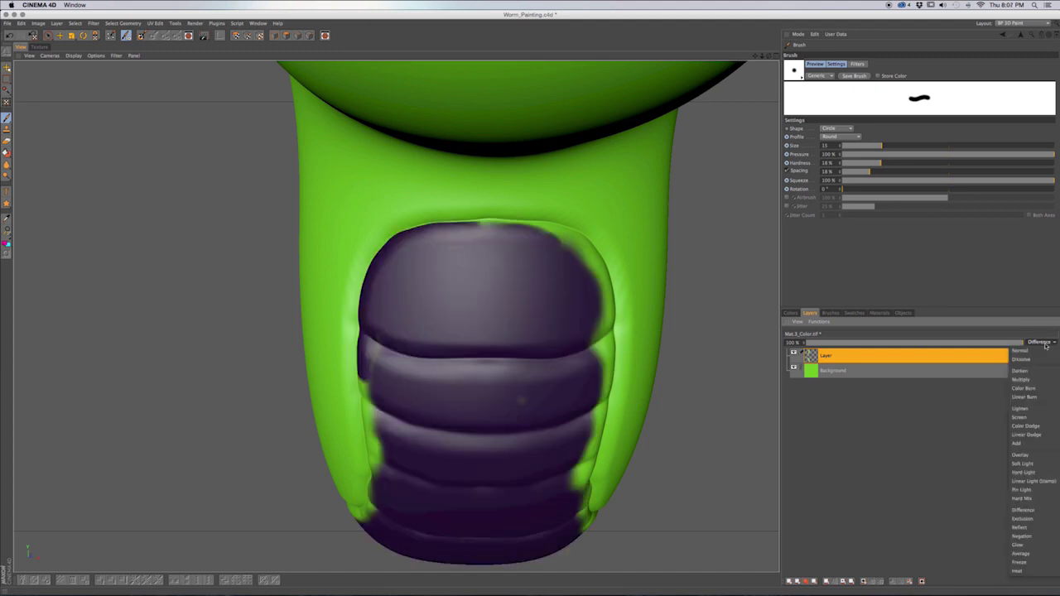
{"action": "left_click", "coordinate": [1042, 426]}
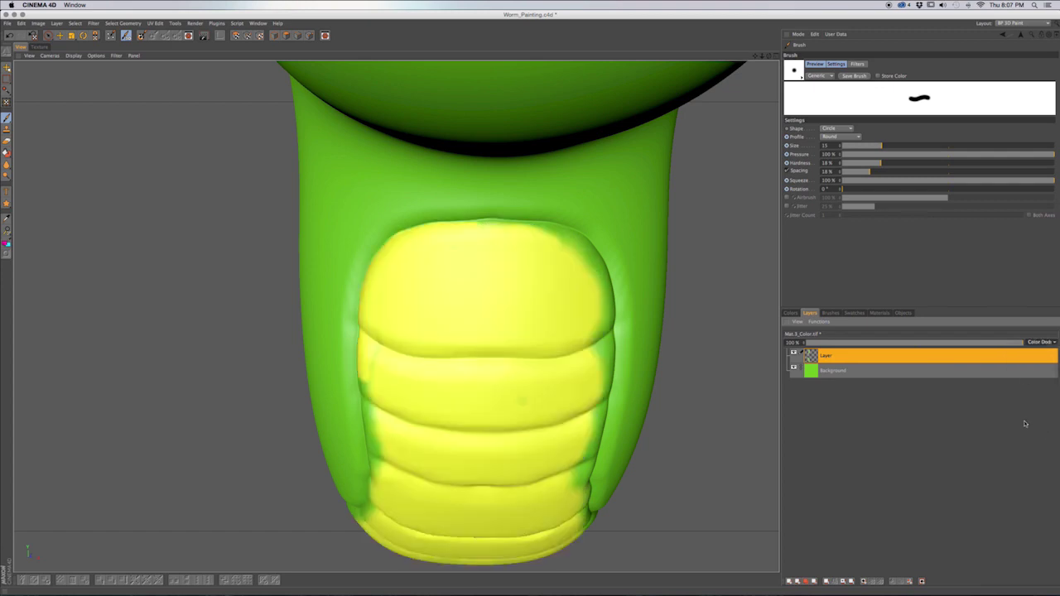
{"action": "left_click", "coordinate": [1041, 343]}
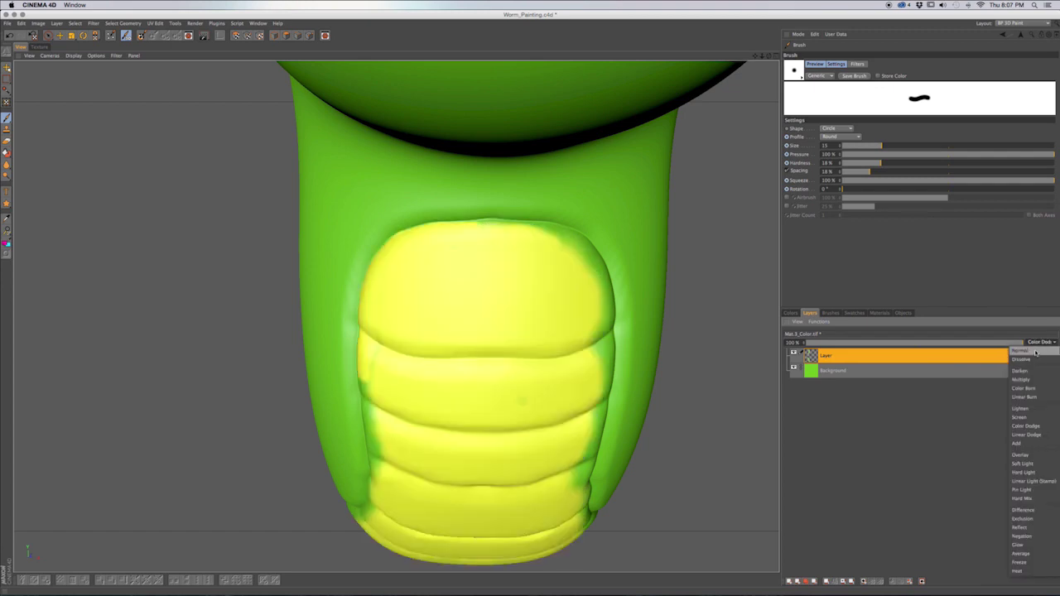
{"action": "left_click", "coordinate": [1035, 351]}
Paint light green over the remaining green rim of the top belly plates along their unfinished side edge.
{"action": "mouse_move", "coordinate": [566, 277]}
{"action": "left_mouse_down", "text": "alt"}
{"action": "mouse_move", "coordinate": [521, 310]}
{"action": "mouse_move", "coordinate": [539, 273]}
{"action": "mouse_move", "coordinate": [591, 268]}
{"action": "left_mouse_up", "text": "alt"}
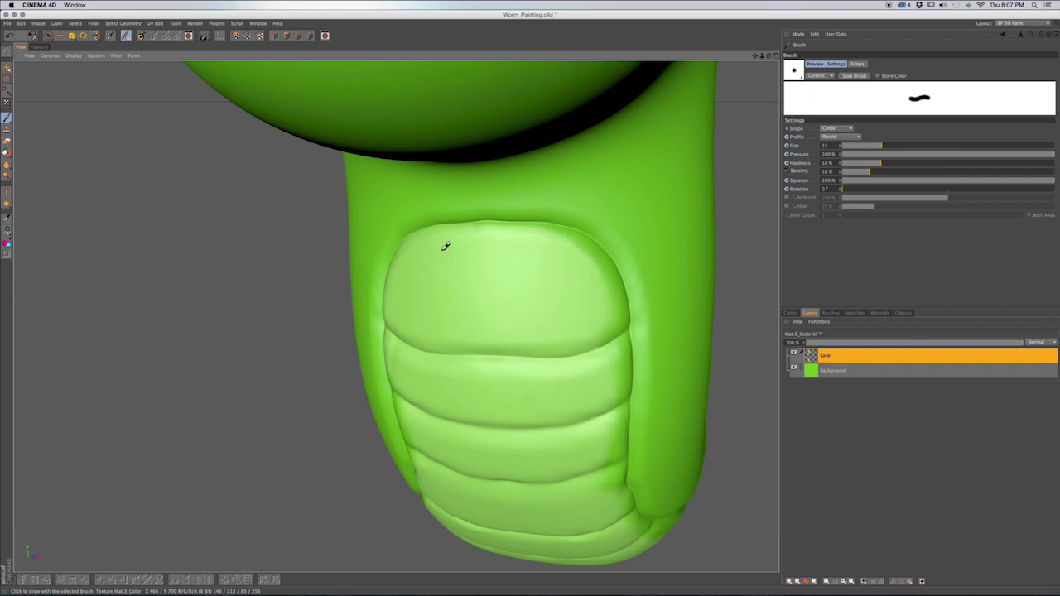
{"action": "mouse_move", "coordinate": [495, 225]}
{"action": "left_mouse_down"}
{"action": "mouse_move", "coordinate": [565, 233]}
{"action": "mouse_move", "coordinate": [611, 282]}
{"action": "mouse_move", "coordinate": [617, 314]}
{"action": "mouse_move", "coordinate": [627, 309]}
{"action": "mouse_move", "coordinate": [620, 373]}
{"action": "mouse_move", "coordinate": [579, 372]}
{"action": "mouse_move", "coordinate": [576, 358]}
{"action": "mouse_move", "coordinate": [610, 365]}
{"action": "mouse_move", "coordinate": [625, 422]}
{"action": "mouse_move", "coordinate": [613, 365]}
{"action": "left_mouse_up"}
{"action": "mouse_move", "coordinate": [619, 414]}
{"action": "left_mouse_down"}
{"action": "mouse_move", "coordinate": [643, 492]}
{"action": "mouse_move", "coordinate": [648, 466]}
{"action": "mouse_move", "coordinate": [630, 419]}
{"action": "left_mouse_up"}
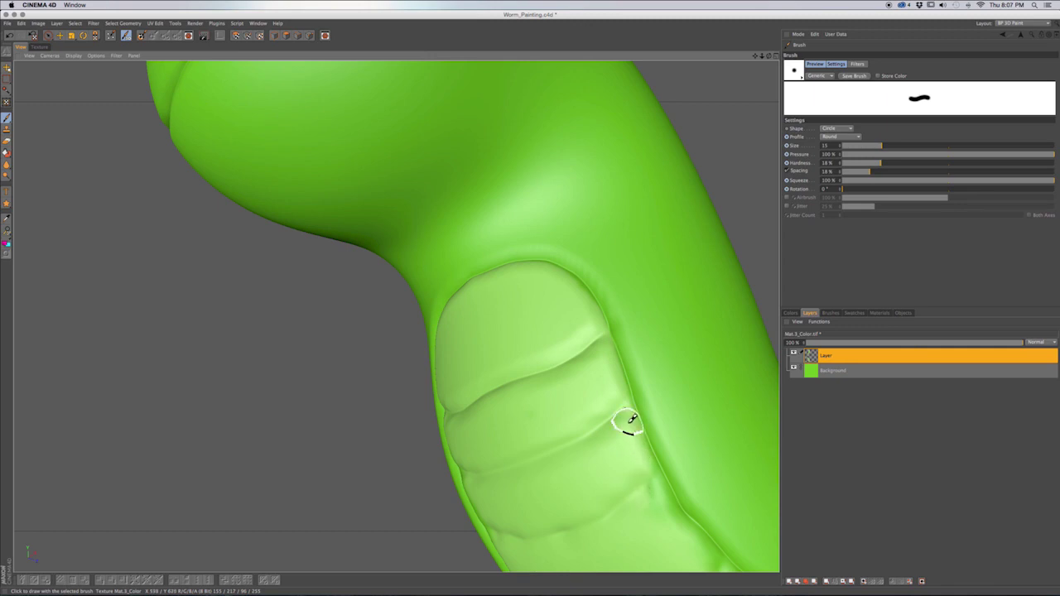
Save the worm project together with its changed textures.
{"action": "left_click_drag", "start_coordinate": [586, 389], "coordinate": [551, 434], "text": "alt"}
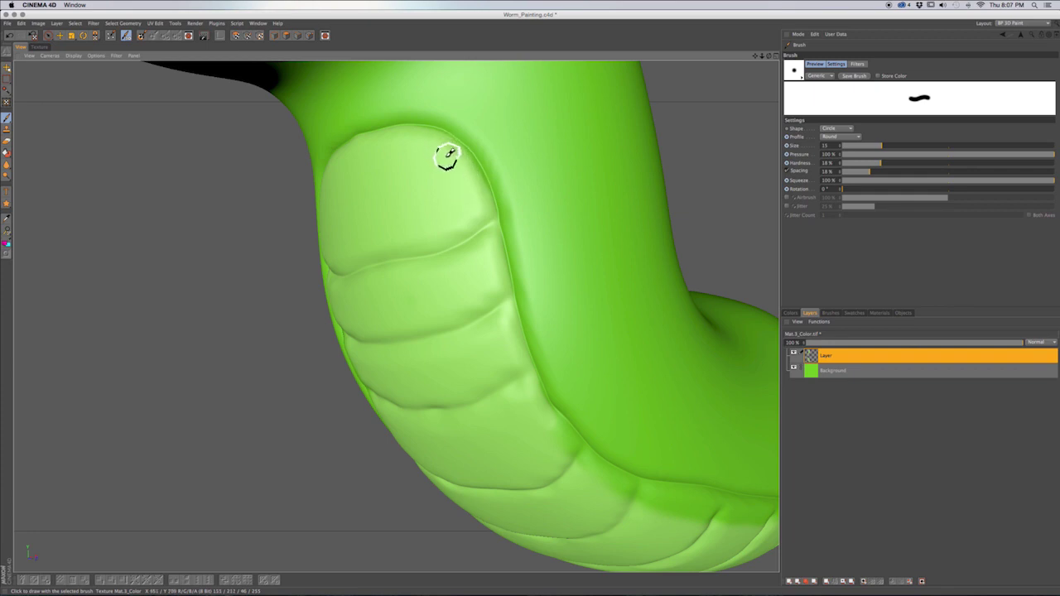
{"action": "key", "text": "super+s"}
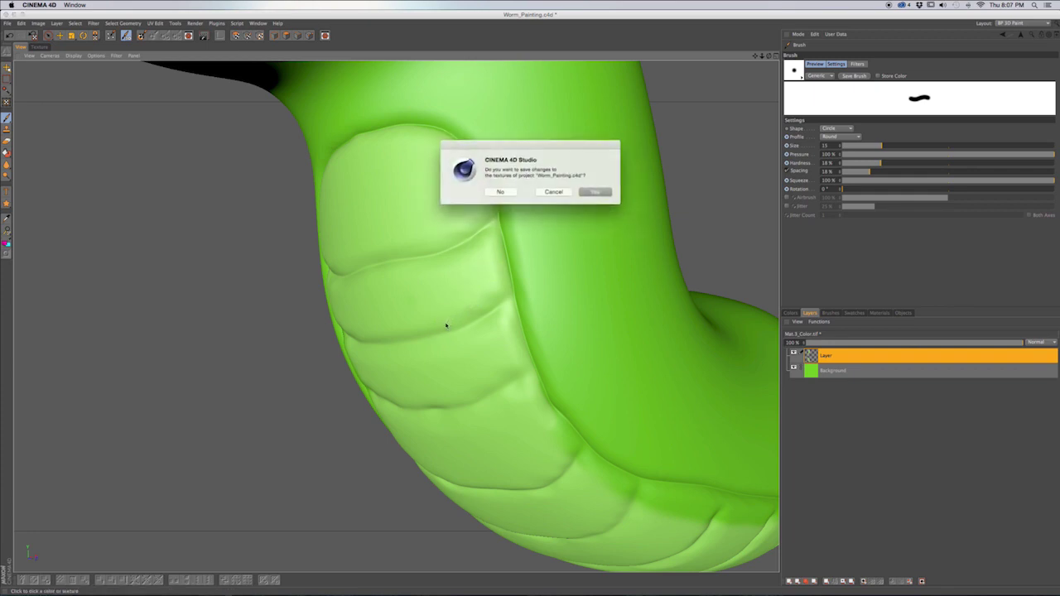
{"action": "left_click", "coordinate": [586, 195]}
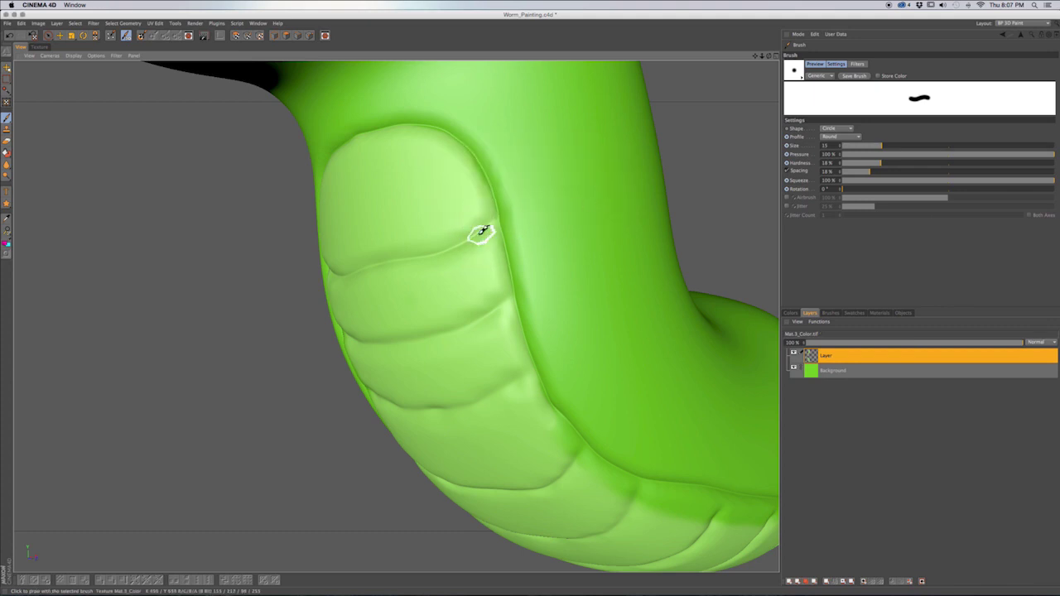
Paint light green over the unpainted side edge of the belly plates where the body bends toward the tail.
{"action": "left_click_drag", "start_coordinate": [497, 365], "coordinate": [567, 441], "text": "alt"}
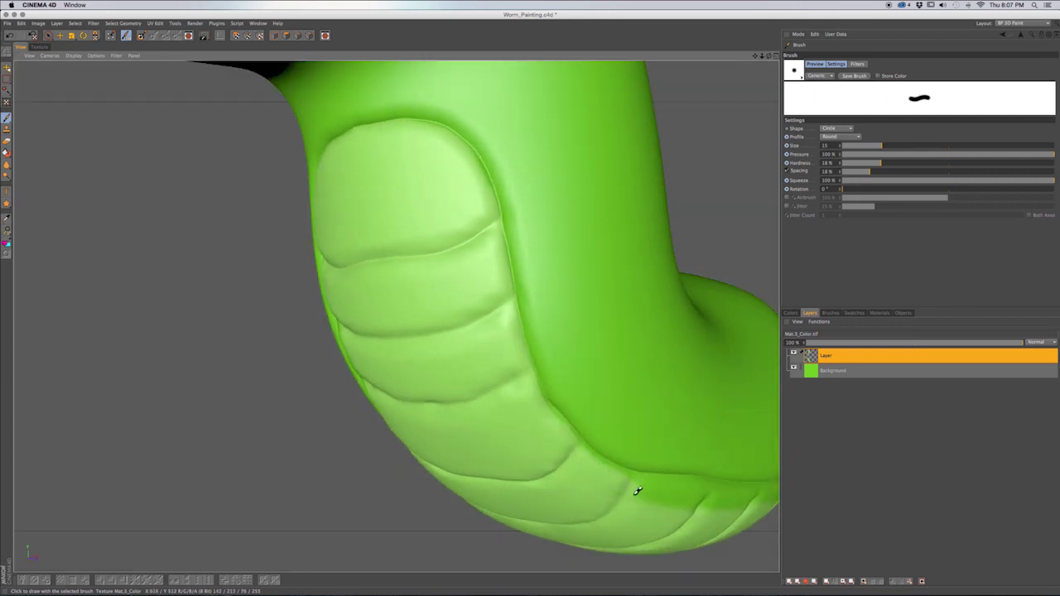
{"action": "mouse_move", "coordinate": [682, 495]}
{"action": "left_mouse_down"}
{"action": "mouse_move", "coordinate": [660, 498]}
{"action": "mouse_move", "coordinate": [702, 497]}
{"action": "mouse_move", "coordinate": [645, 479]}
{"action": "left_mouse_up"}
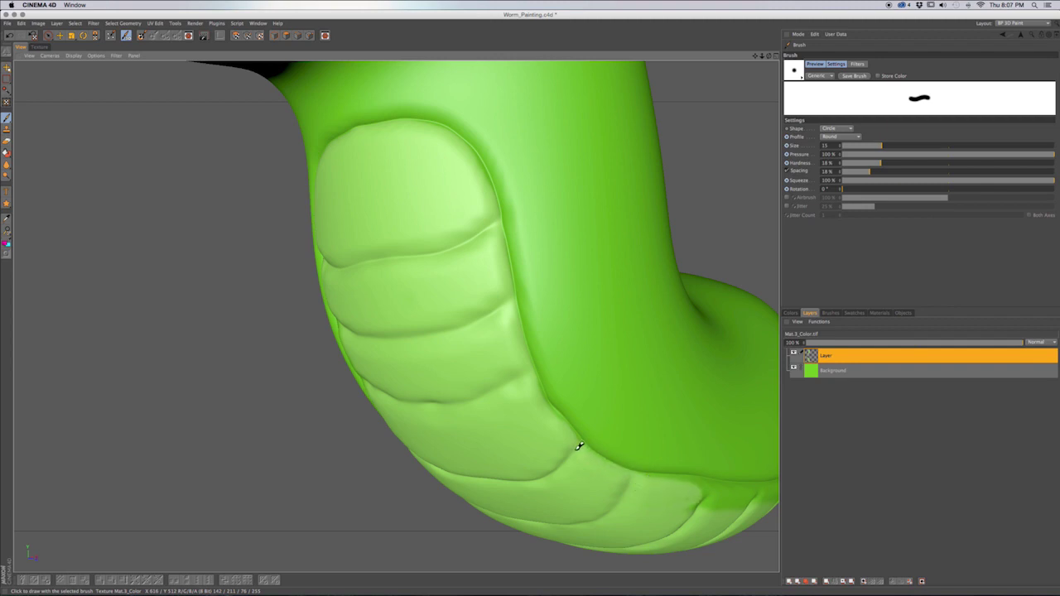
{"action": "left_click_drag", "start_coordinate": [526, 389], "coordinate": [559, 423]}
{"action": "middle_click_drag", "start_coordinate": [558, 425], "coordinate": [478, 354], "text": "alt"}
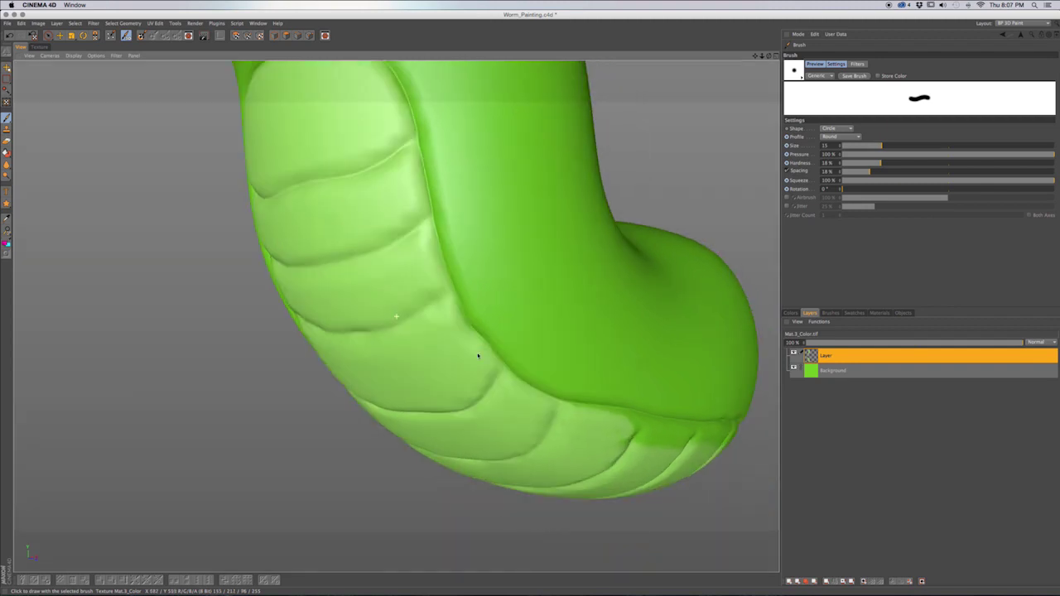
Paint light green along the upper edge of the tail's belly plates, following the groove toward the tail end.
{"action": "left_click_drag", "start_coordinate": [579, 436], "coordinate": [517, 434], "text": "alt"}
{"action": "middle_click_drag", "start_coordinate": [572, 403], "coordinate": [494, 389], "text": "alt"}
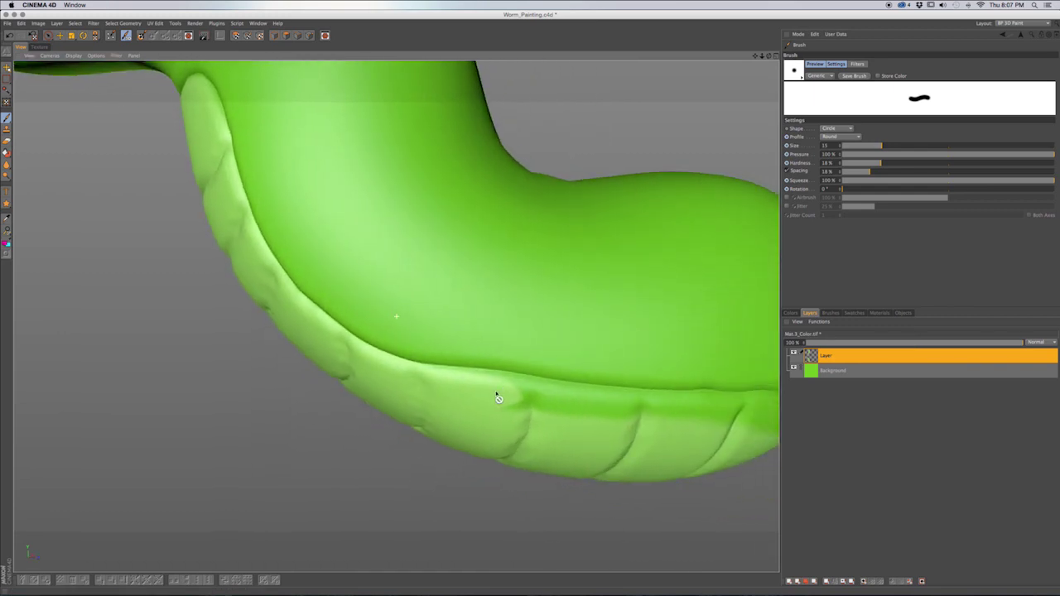
{"action": "mouse_move", "coordinate": [490, 406]}
{"action": "left_mouse_down"}
{"action": "mouse_move", "coordinate": [575, 406]}
{"action": "mouse_move", "coordinate": [537, 410]}
{"action": "mouse_move", "coordinate": [565, 397]}
{"action": "mouse_move", "coordinate": [431, 372]}
{"action": "mouse_move", "coordinate": [510, 385]}
{"action": "mouse_move", "coordinate": [576, 381]}
{"action": "mouse_move", "coordinate": [515, 374]}
{"action": "mouse_move", "coordinate": [650, 381]}
{"action": "mouse_move", "coordinate": [639, 403]}
{"action": "mouse_move", "coordinate": [643, 385]}
{"action": "mouse_move", "coordinate": [629, 382]}
{"action": "left_mouse_up"}
{"action": "left_click", "coordinate": [467, 365]}
{"action": "middle_click_drag", "start_coordinate": [487, 383], "coordinate": [456, 371], "text": "alt"}
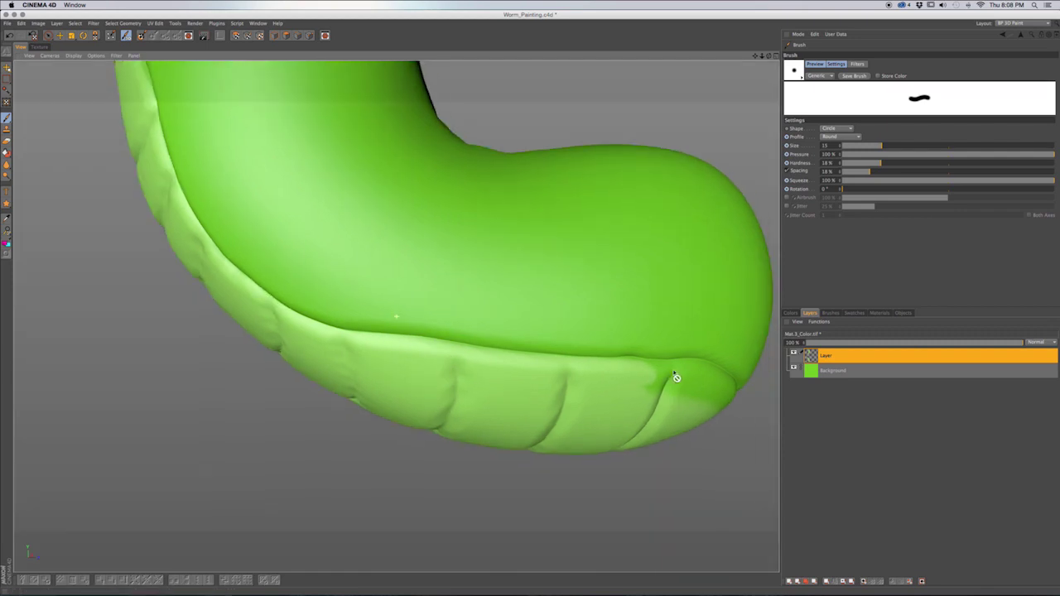
Paint light green over the unpainted upper rim of the last belly plate around the tail end.
{"action": "left_click_drag", "start_coordinate": [676, 378], "coordinate": [604, 380], "text": "alt"}
{"action": "mouse_move", "coordinate": [683, 380]}
{"action": "left_mouse_down", "text": "alt"}
{"action": "mouse_move", "coordinate": [539, 378]}
{"action": "mouse_move", "coordinate": [582, 388]}
{"action": "mouse_move", "coordinate": [600, 384]}
{"action": "mouse_move", "coordinate": [518, 383]}
{"action": "mouse_move", "coordinate": [515, 373]}
{"action": "mouse_move", "coordinate": [589, 367]}
{"action": "mouse_move", "coordinate": [568, 369]}
{"action": "mouse_move", "coordinate": [635, 407]}
{"action": "mouse_move", "coordinate": [627, 390]}
{"action": "mouse_move", "coordinate": [522, 360]}
{"action": "mouse_move", "coordinate": [678, 383]}
{"action": "mouse_move", "coordinate": [525, 390]}
{"action": "left_mouse_up", "text": "alt"}
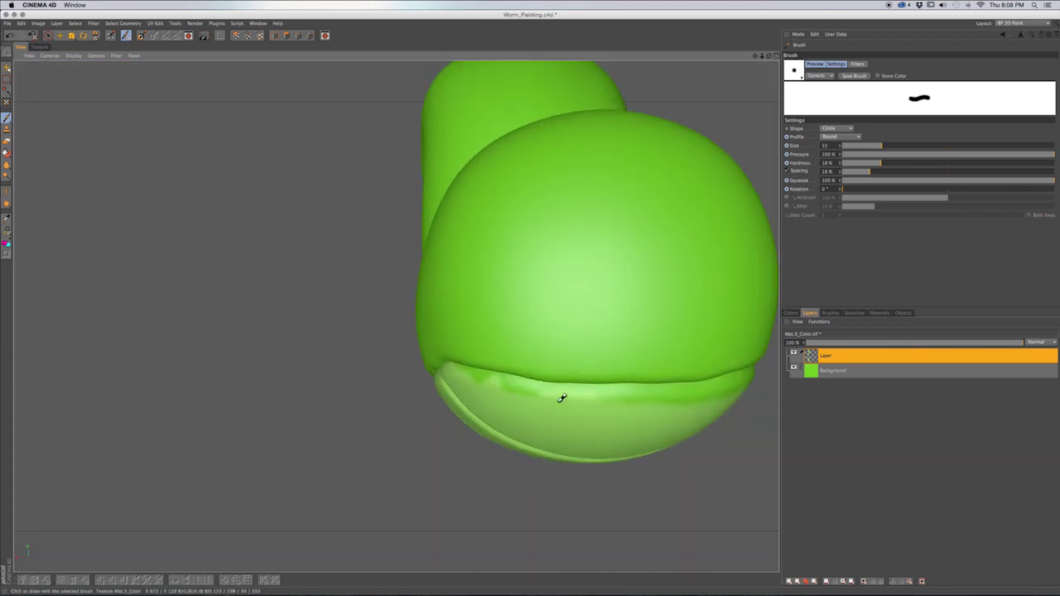
{"action": "left_click_drag", "start_coordinate": [464, 374], "coordinate": [500, 387], "text": "alt"}
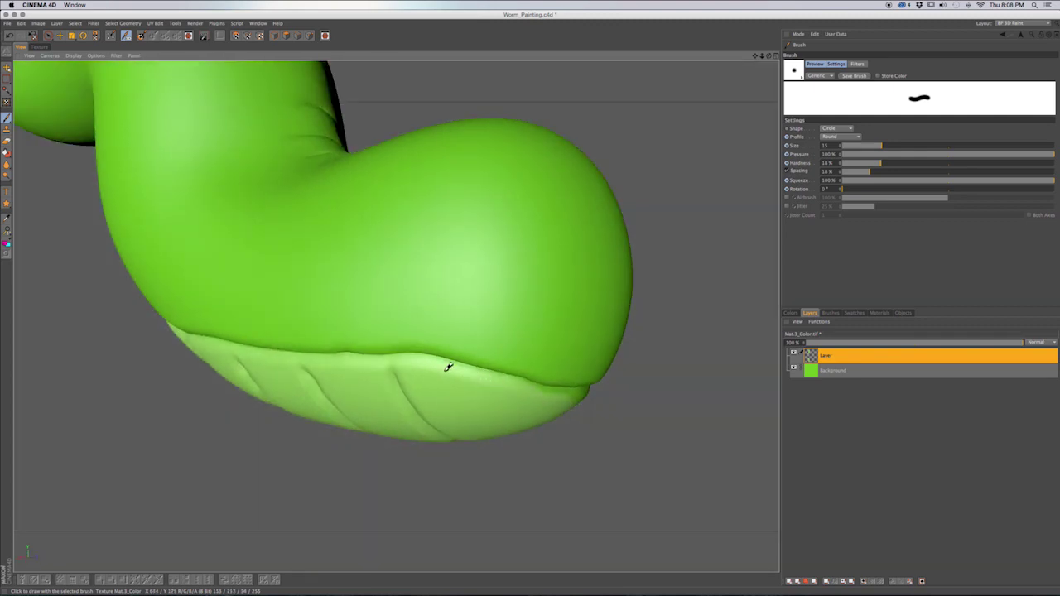
Paint light green along the upper edge of the tail's belly plates on the worm's opposite side.
{"action": "mouse_move", "coordinate": [502, 380]}
{"action": "left_mouse_down", "text": "alt"}
{"action": "mouse_move", "coordinate": [456, 371]}
{"action": "mouse_move", "coordinate": [563, 395]}
{"action": "mouse_move", "coordinate": [397, 396]}
{"action": "mouse_move", "coordinate": [415, 404]}
{"action": "mouse_move", "coordinate": [497, 401]}
{"action": "mouse_move", "coordinate": [381, 393]}
{"action": "mouse_move", "coordinate": [542, 397]}
{"action": "mouse_move", "coordinate": [560, 379]}
{"action": "mouse_move", "coordinate": [389, 391]}
{"action": "left_mouse_up", "text": "alt"}
{"action": "mouse_move", "coordinate": [469, 394]}
{"action": "left_mouse_down"}
{"action": "mouse_move", "coordinate": [415, 392]}
{"action": "mouse_move", "coordinate": [480, 405]}
{"action": "mouse_move", "coordinate": [395, 406]}
{"action": "mouse_move", "coordinate": [546, 372]}
{"action": "mouse_move", "coordinate": [459, 388]}
{"action": "left_mouse_up"}
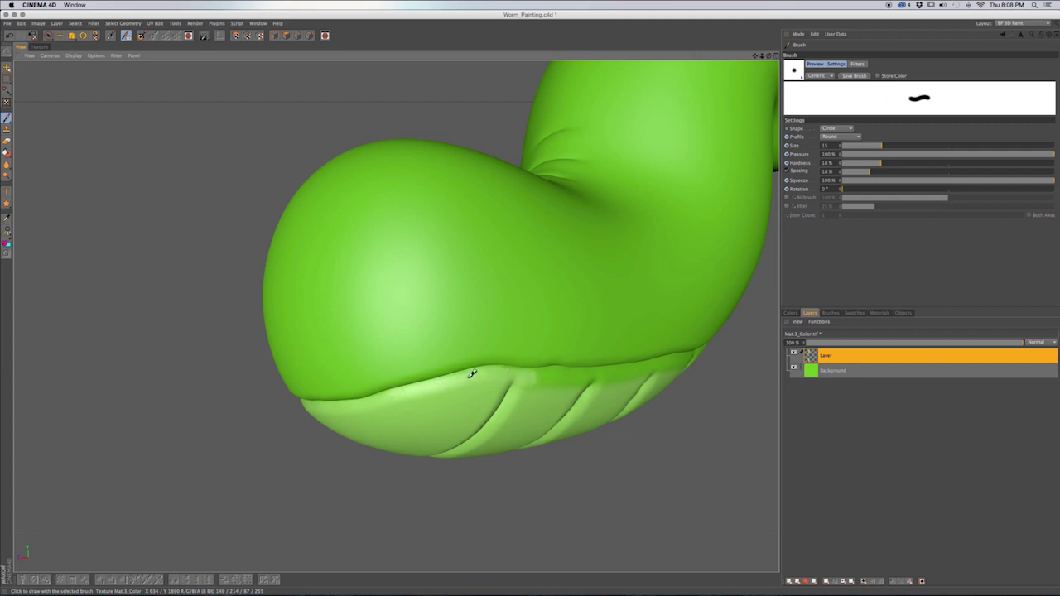
{"action": "left_click_drag", "start_coordinate": [482, 381], "coordinate": [427, 388], "text": "alt"}
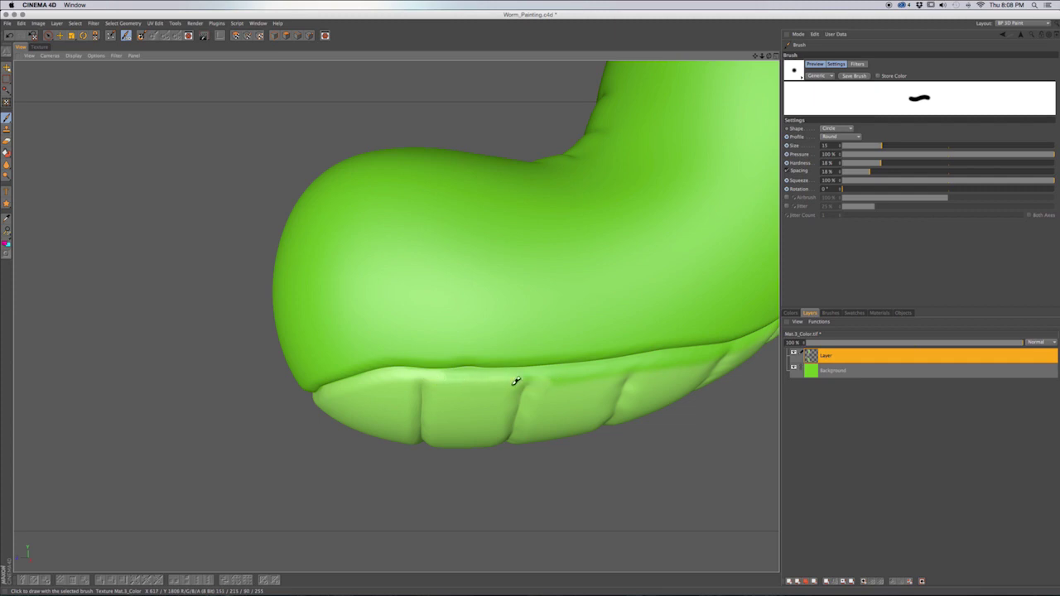
{"action": "mouse_move", "coordinate": [486, 378]}
{"action": "left_mouse_down"}
{"action": "mouse_move", "coordinate": [624, 369]}
{"action": "mouse_move", "coordinate": [567, 373]}
{"action": "left_mouse_up"}
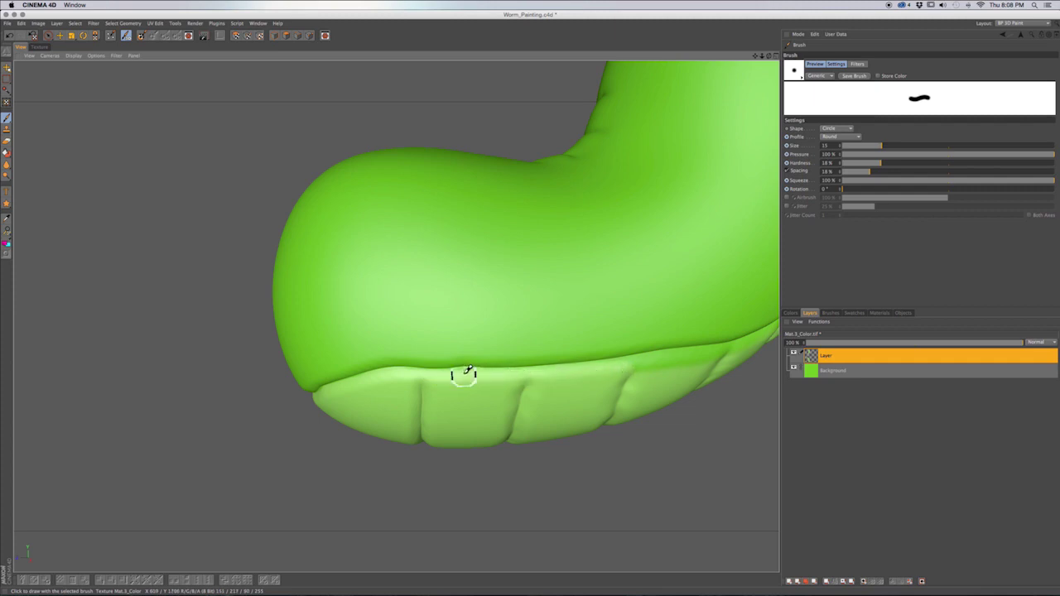
Paint light green along the opposite side edge of the belly plates, around the body's bend and up to the neck.
{"action": "left_click_drag", "start_coordinate": [464, 372], "coordinate": [393, 378], "text": "alt"}
{"action": "left_click_drag", "start_coordinate": [454, 390], "coordinate": [371, 406], "text": "alt"}
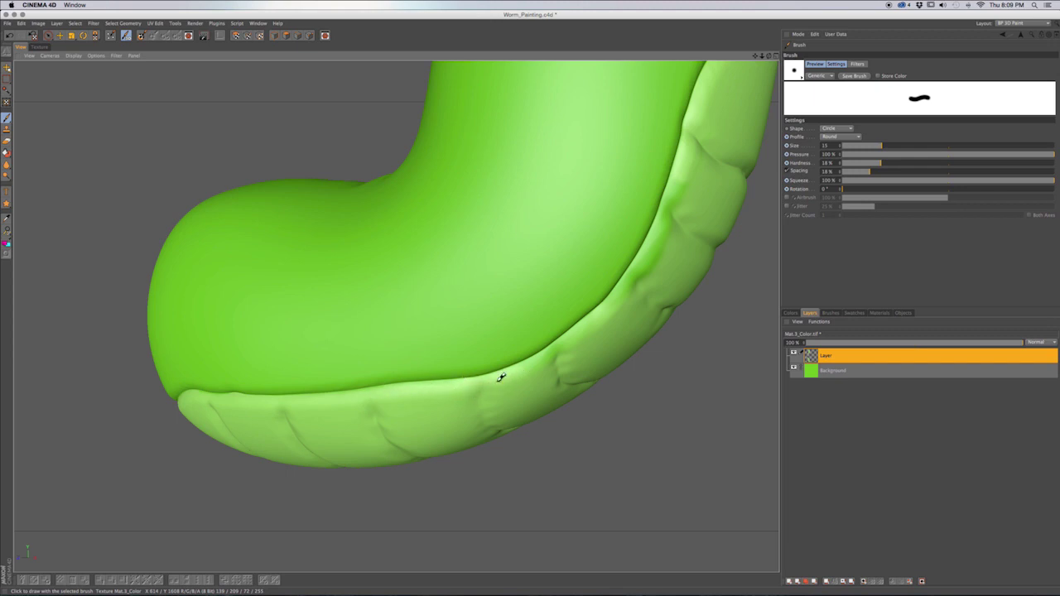
{"action": "left_click_drag", "start_coordinate": [449, 386], "coordinate": [310, 407], "text": "alt"}
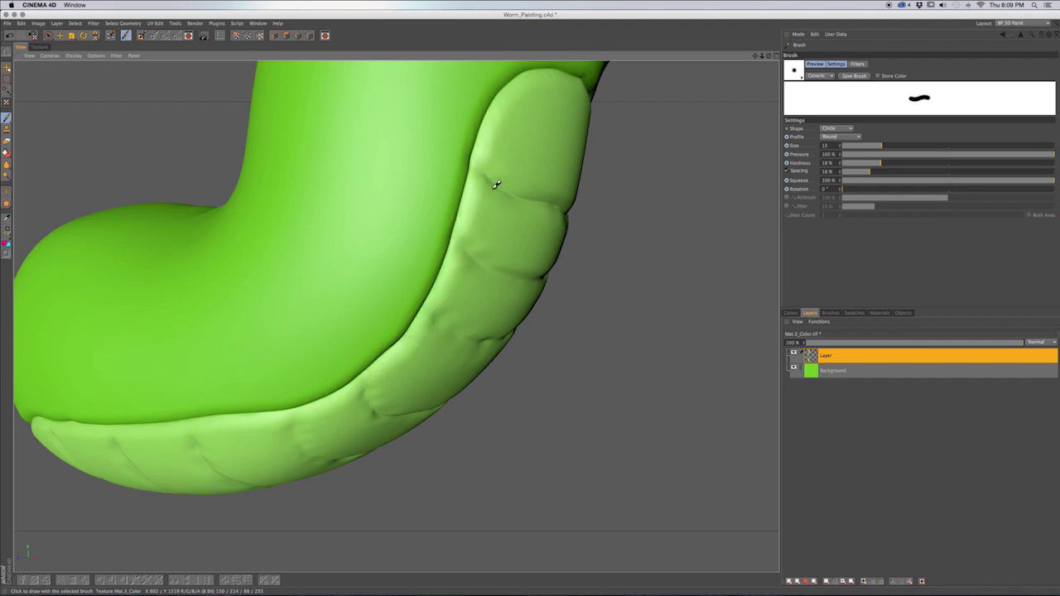
Examine the painted belly plates from the tail end up to the neck for missed spots.
{"action": "left_click_drag", "start_coordinate": [450, 359], "coordinate": [350, 359], "text": "alt"}
{"action": "left_click_drag", "start_coordinate": [461, 301], "coordinate": [576, 416], "text": "alt"}
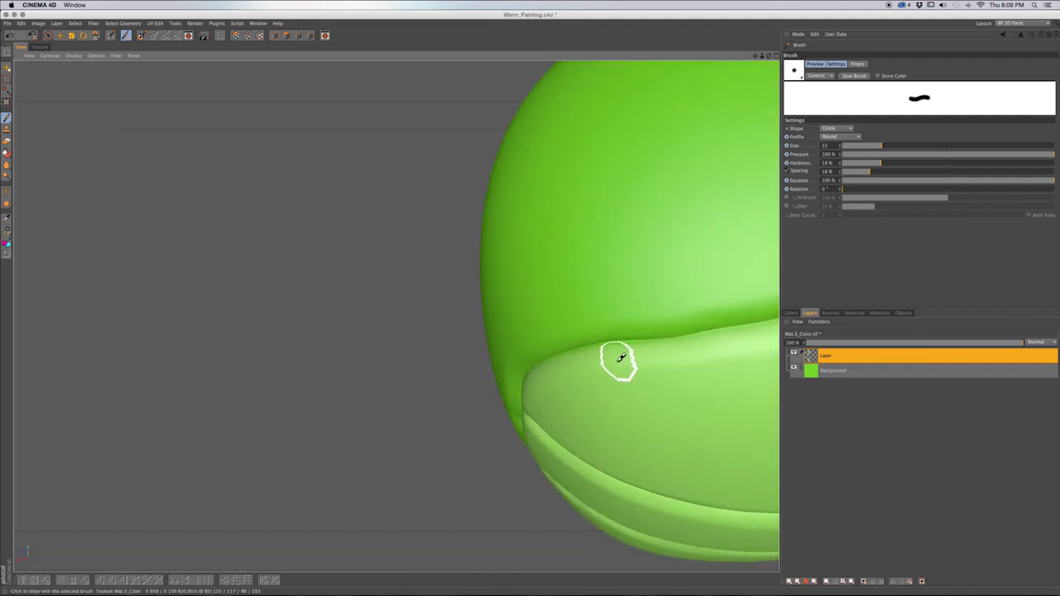
{"action": "left_click_drag", "start_coordinate": [638, 403], "coordinate": [455, 508], "text": "alt"}
{"action": "scroll", "coordinate": [401, 495], "scroll_direction": "down", "scroll_amount": 5}
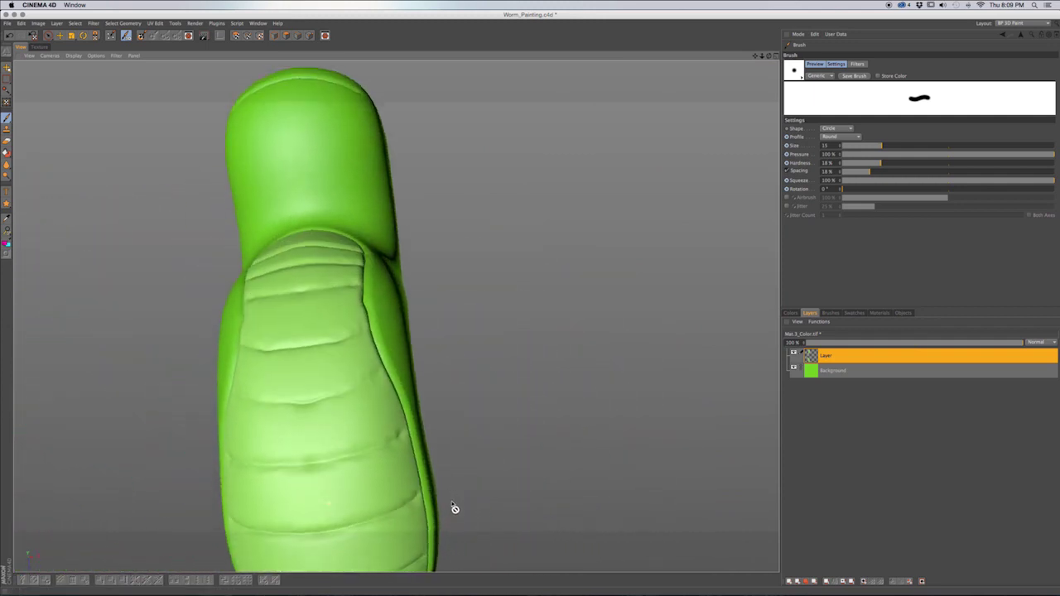
{"action": "left_click_drag", "start_coordinate": [324, 367], "coordinate": [407, 473], "text": "alt"}
{"action": "left_click_drag", "start_coordinate": [395, 405], "coordinate": [390, 482], "text": "alt"}
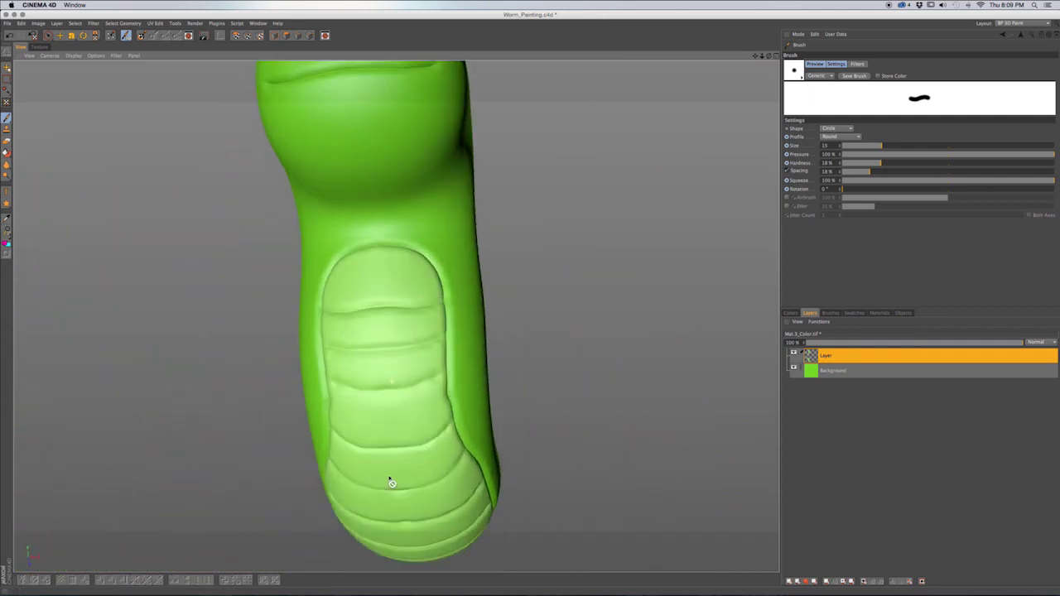
{"action": "middle_click_drag", "start_coordinate": [403, 375], "coordinate": [457, 369], "text": "alt"}
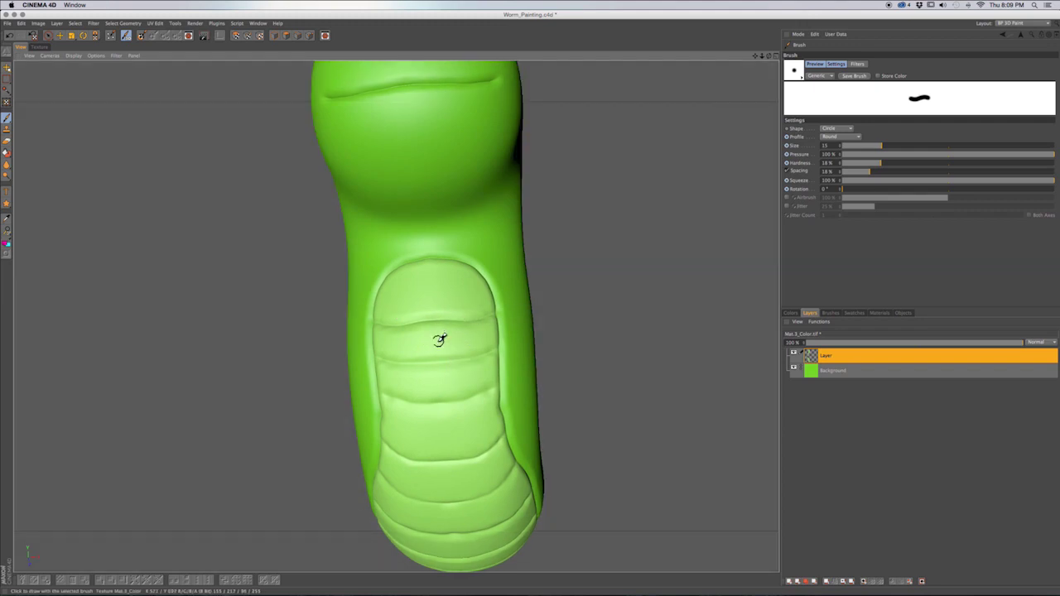
Save the project and its textures with the finished light green belly.
{"action": "key", "text": "super+s"}
{"action": "left_click", "coordinate": [589, 192]}
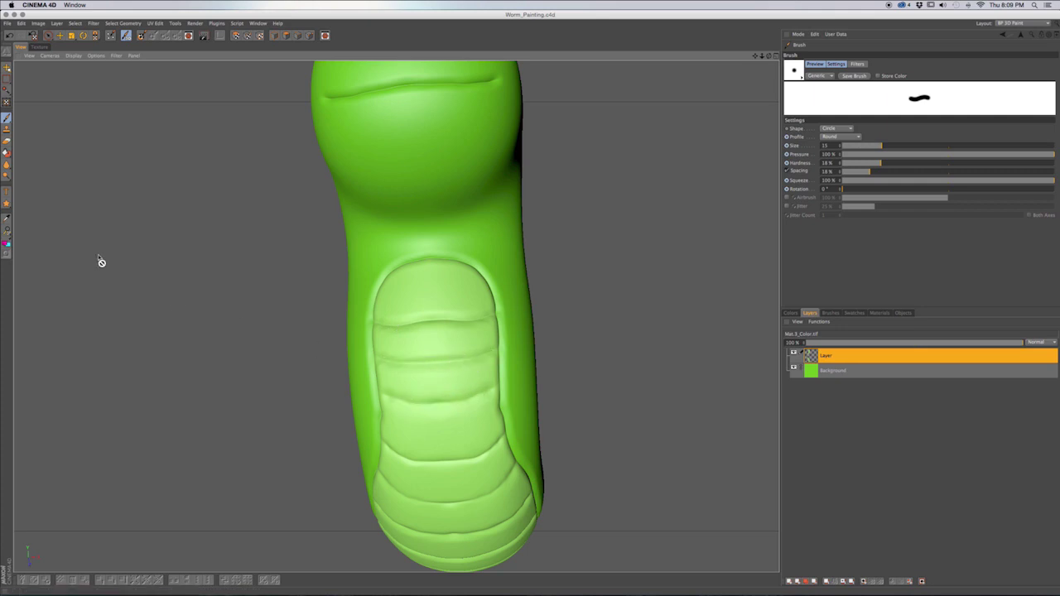
Activate the Burn tool for shadows and set its brush size to 20.
{"action": "left_click", "coordinate": [5, 176]}
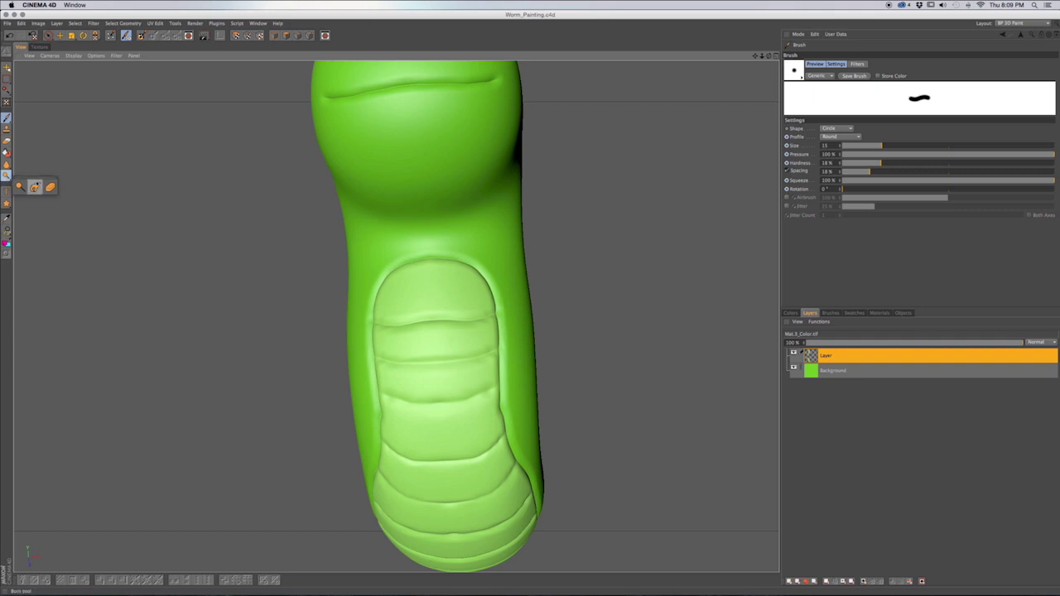
{"action": "left_click", "coordinate": [49, 187]}
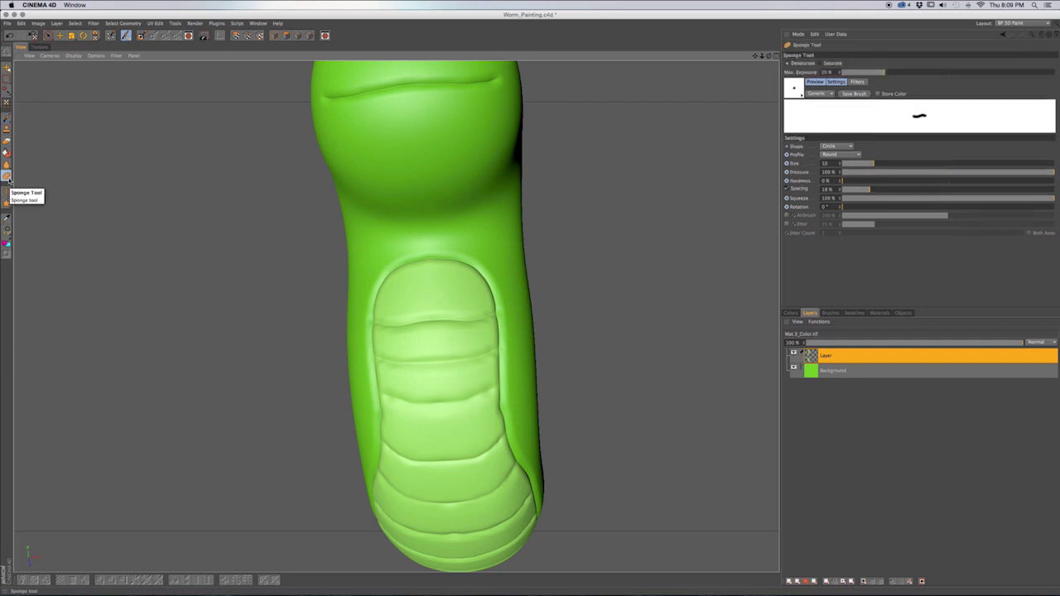
{"action": "left_click", "coordinate": [9, 180]}
{"action": "left_click", "coordinate": [33, 187]}
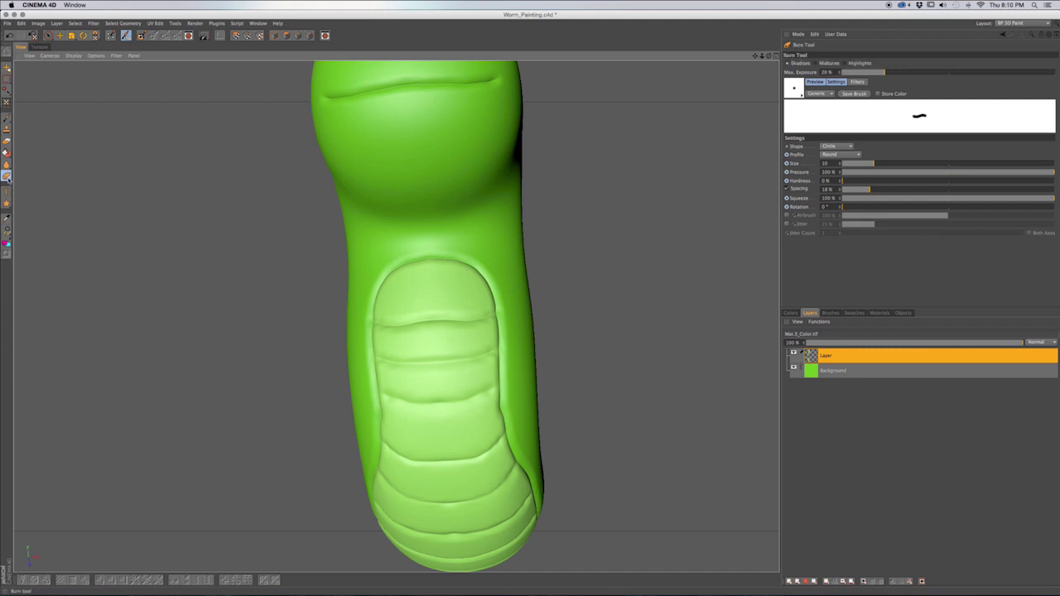
{"action": "left_click", "coordinate": [7, 177]}
{"action": "left_click", "coordinate": [6, 178]}
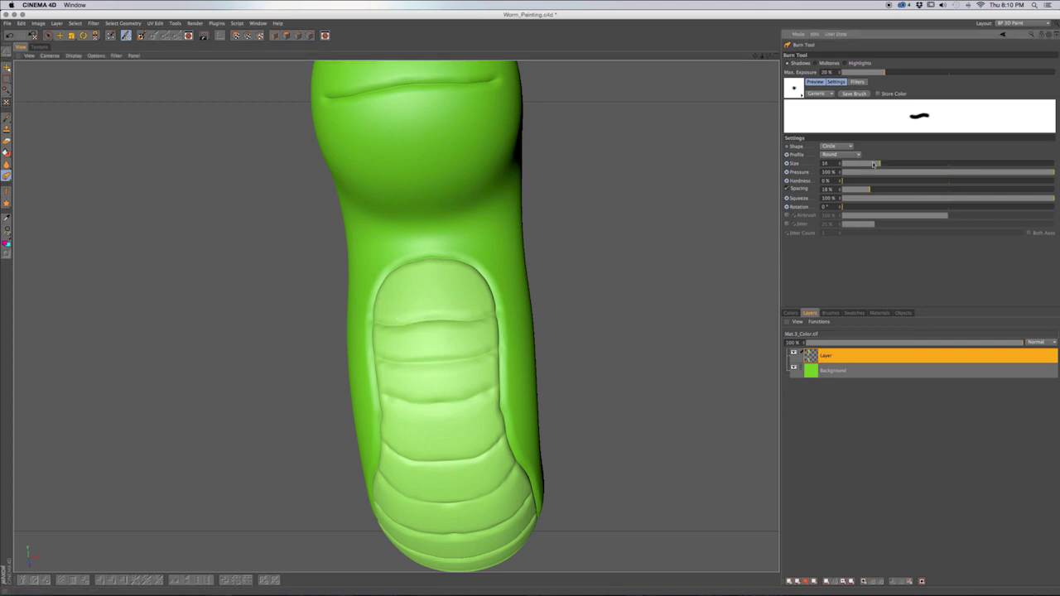
{"action": "left_click", "coordinate": [889, 165]}
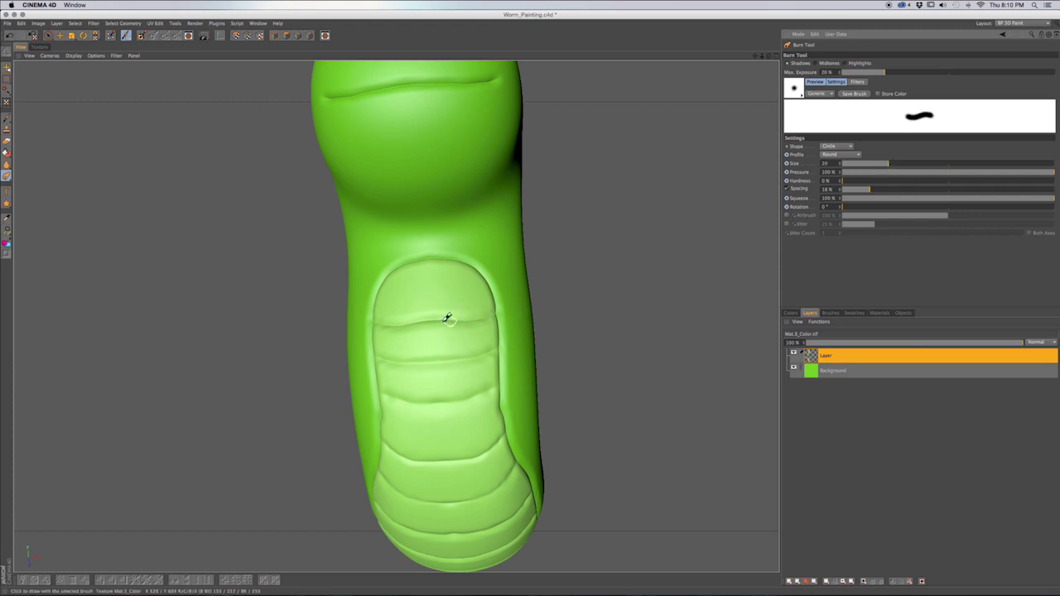
{"action": "left_click", "coordinate": [6, 175]}
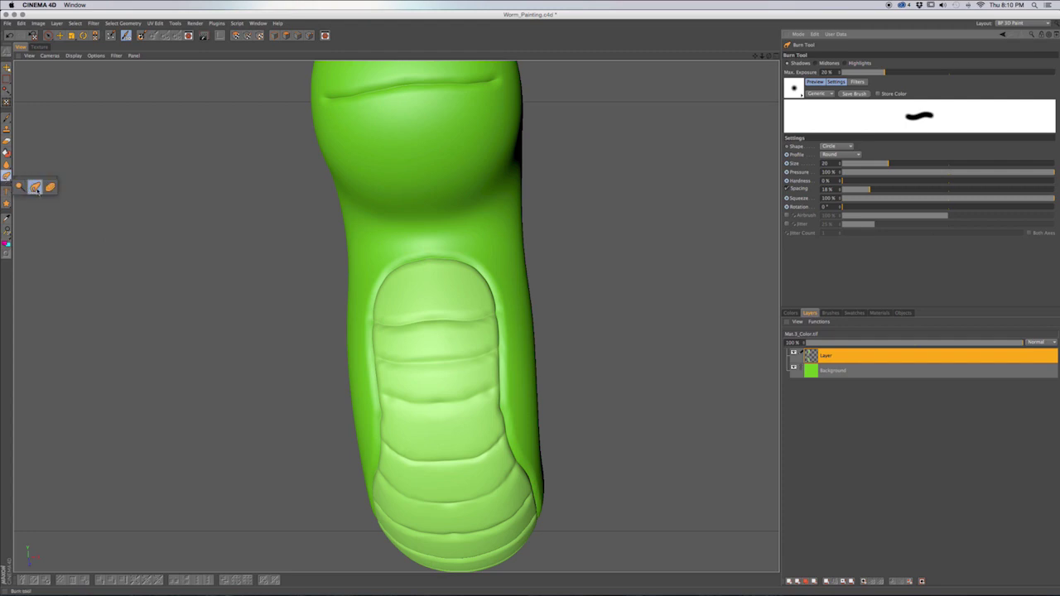
{"action": "left_click", "coordinate": [18, 188]}
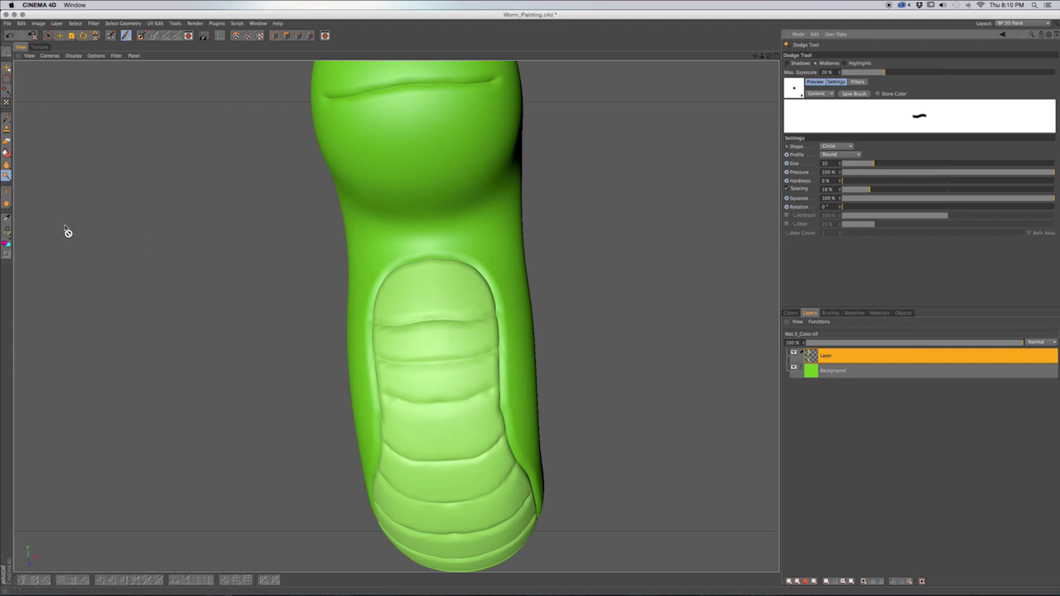
{"action": "left_click", "coordinate": [6, 175]}
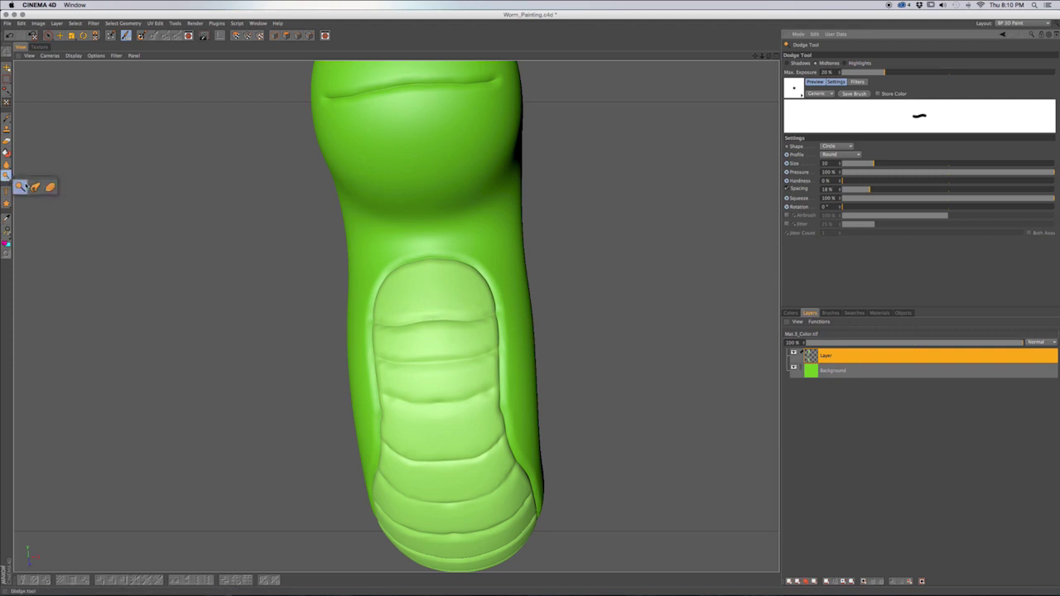
{"action": "left_click", "coordinate": [36, 187]}
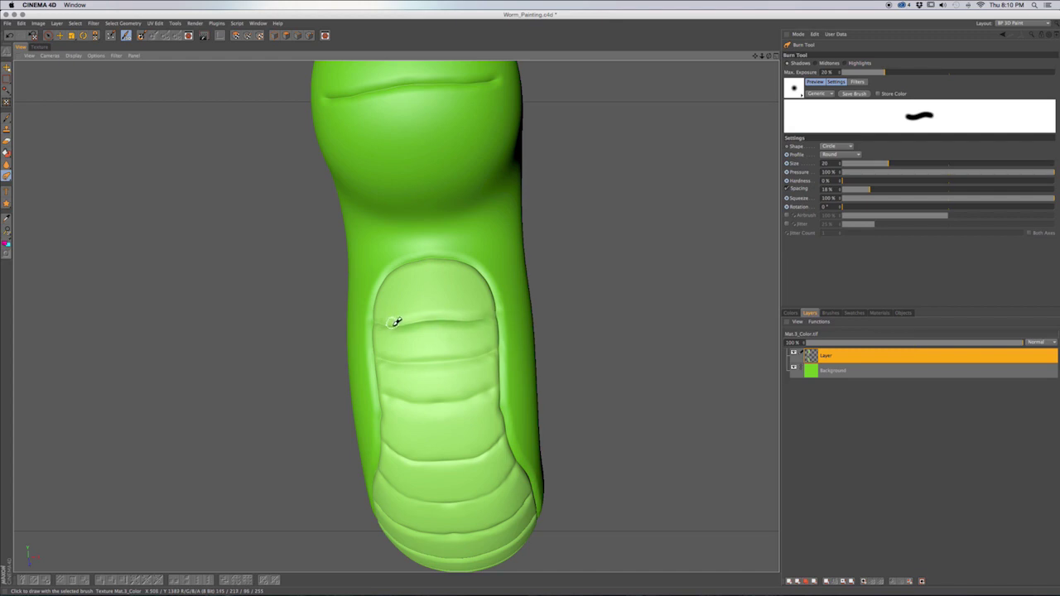
Darken the creases between the upper belly plates below the neck with the Burn tool, working downward plate by plate.
{"action": "mouse_move", "coordinate": [411, 322]}
{"action": "left_mouse_down", "text": "alt"}
{"action": "mouse_move", "coordinate": [489, 345]}
{"action": "mouse_move", "coordinate": [421, 329]}
{"action": "left_mouse_up", "text": "alt"}
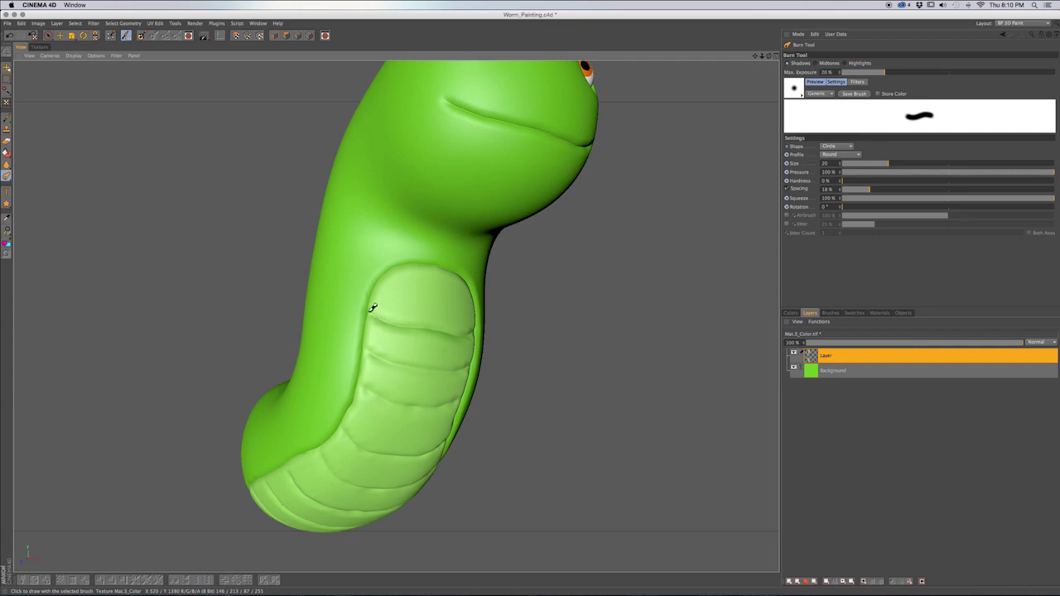
{"action": "left_click_drag", "start_coordinate": [432, 326], "coordinate": [374, 336], "text": "alt"}
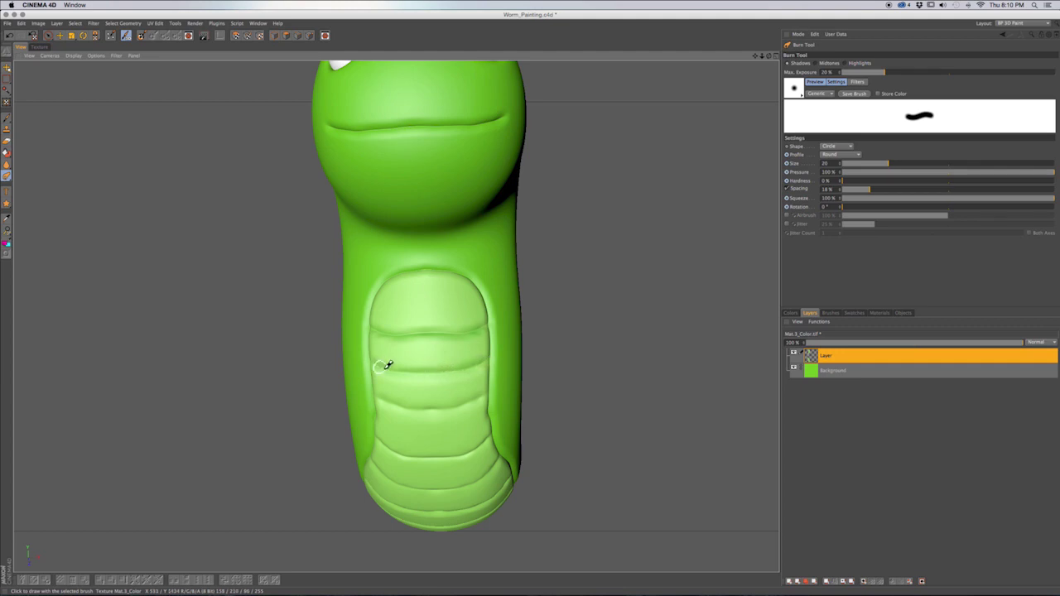
{"action": "mouse_move", "coordinate": [456, 385]}
{"action": "left_mouse_down", "text": "alt"}
{"action": "mouse_move", "coordinate": [456, 324]}
{"action": "mouse_move", "coordinate": [475, 333]}
{"action": "mouse_move", "coordinate": [485, 321]}
{"action": "mouse_move", "coordinate": [485, 333]}
{"action": "left_mouse_up", "text": "alt"}
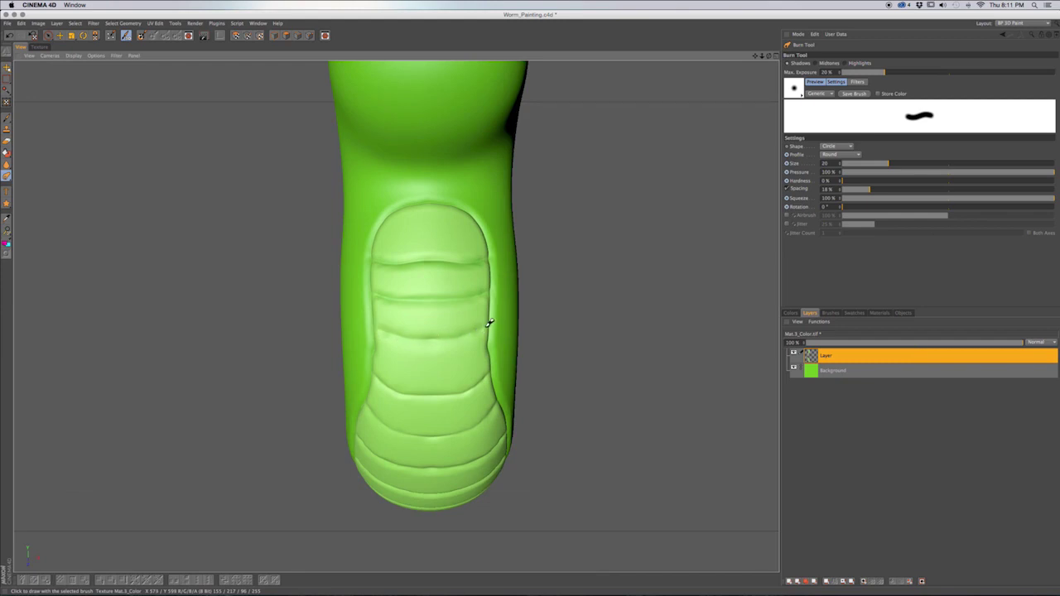
{"action": "left_click_drag", "start_coordinate": [435, 345], "coordinate": [465, 332], "text": "alt"}
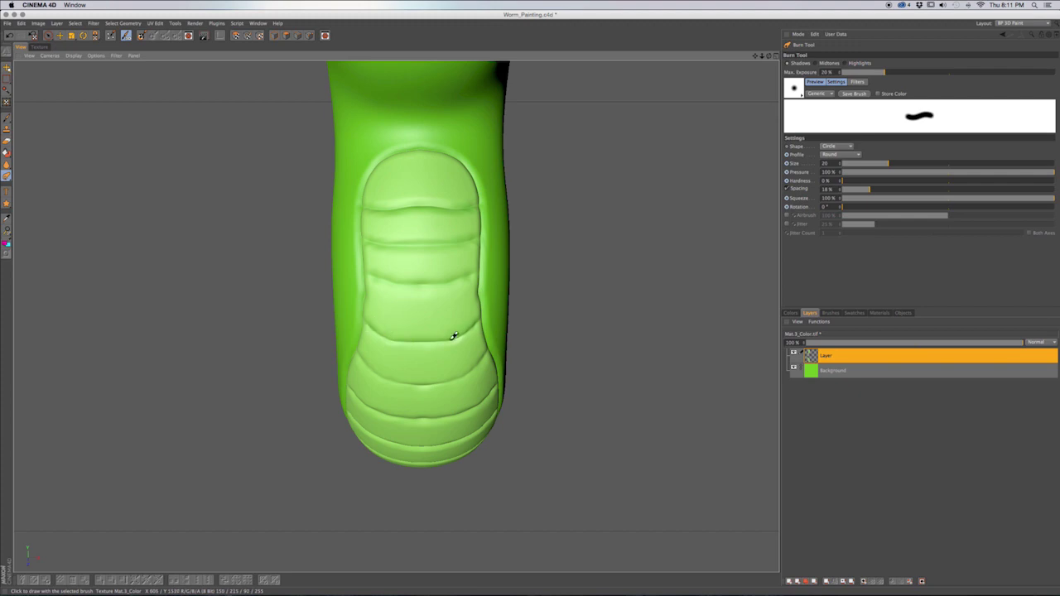
{"action": "left_click_drag", "start_coordinate": [461, 360], "coordinate": [476, 312], "text": "alt"}
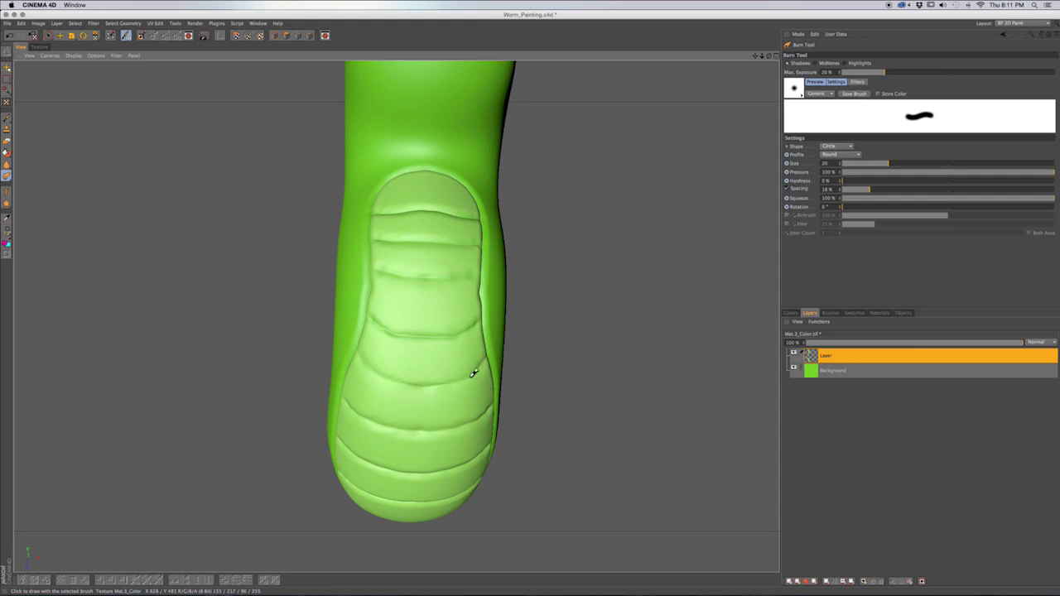
Burn the creases between the lower belly plates, around the body's bend to the last plate at the tail end.
{"action": "middle_click_drag", "start_coordinate": [480, 382], "coordinate": [488, 331], "text": "alt"}
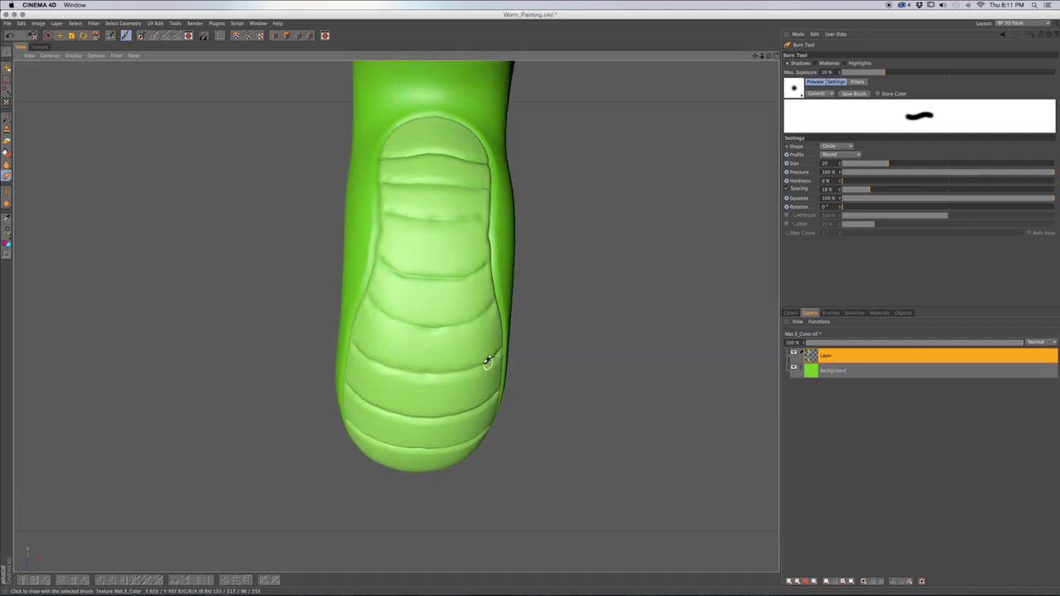
{"action": "left_click_drag", "start_coordinate": [485, 360], "coordinate": [448, 363], "text": "alt"}
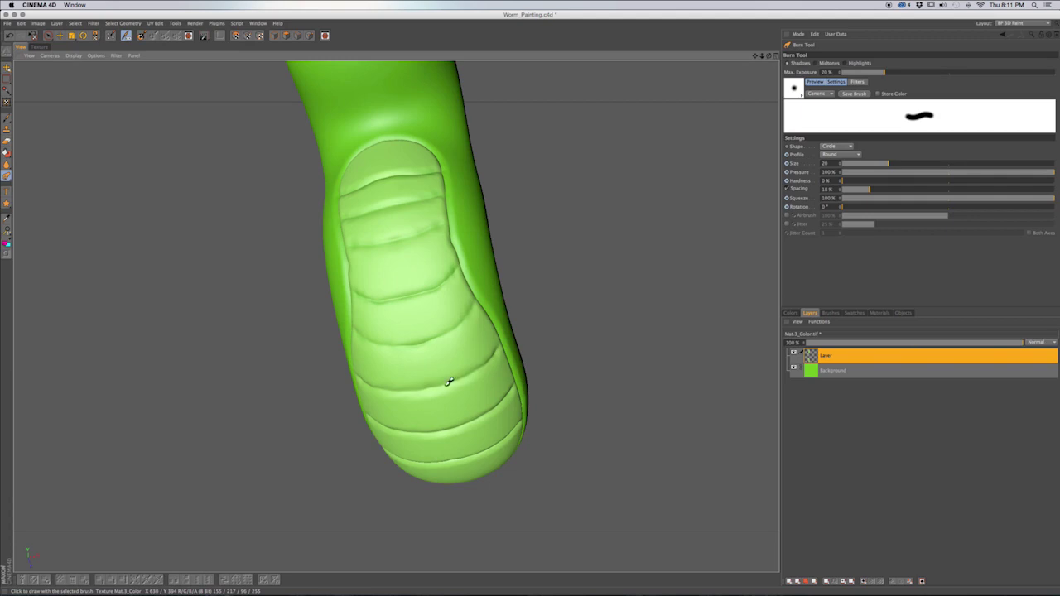
{"action": "mouse_move", "coordinate": [383, 383]}
{"action": "left_mouse_down", "text": "alt"}
{"action": "mouse_move", "coordinate": [442, 383]}
{"action": "mouse_move", "coordinate": [378, 386]}
{"action": "left_mouse_up", "text": "alt"}
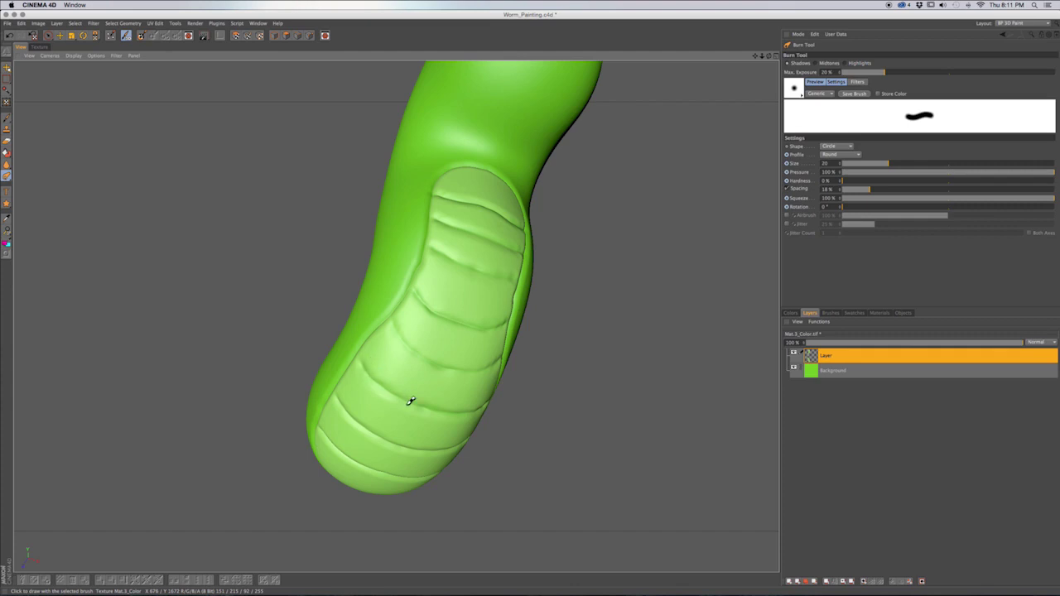
{"action": "mouse_move", "coordinate": [453, 411]}
{"action": "left_mouse_down", "text": "alt"}
{"action": "mouse_move", "coordinate": [458, 346]}
{"action": "mouse_move", "coordinate": [447, 376]}
{"action": "mouse_move", "coordinate": [504, 339]}
{"action": "left_mouse_up", "text": "alt"}
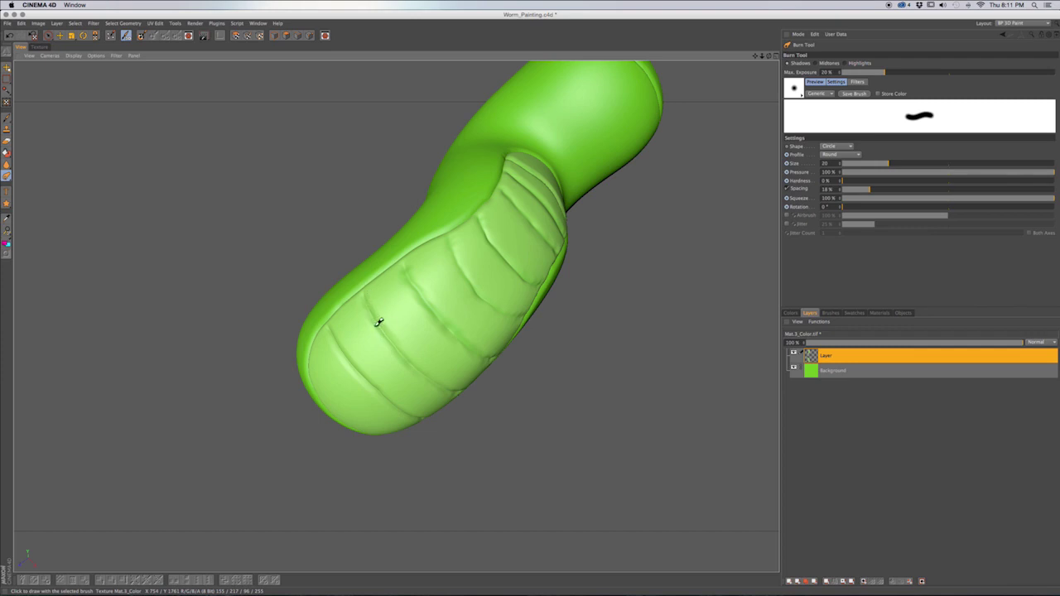
{"action": "mouse_move", "coordinate": [437, 379]}
{"action": "left_mouse_down", "text": "alt"}
{"action": "mouse_move", "coordinate": [357, 331]}
{"action": "mouse_move", "coordinate": [440, 381]}
{"action": "left_mouse_up", "text": "alt"}
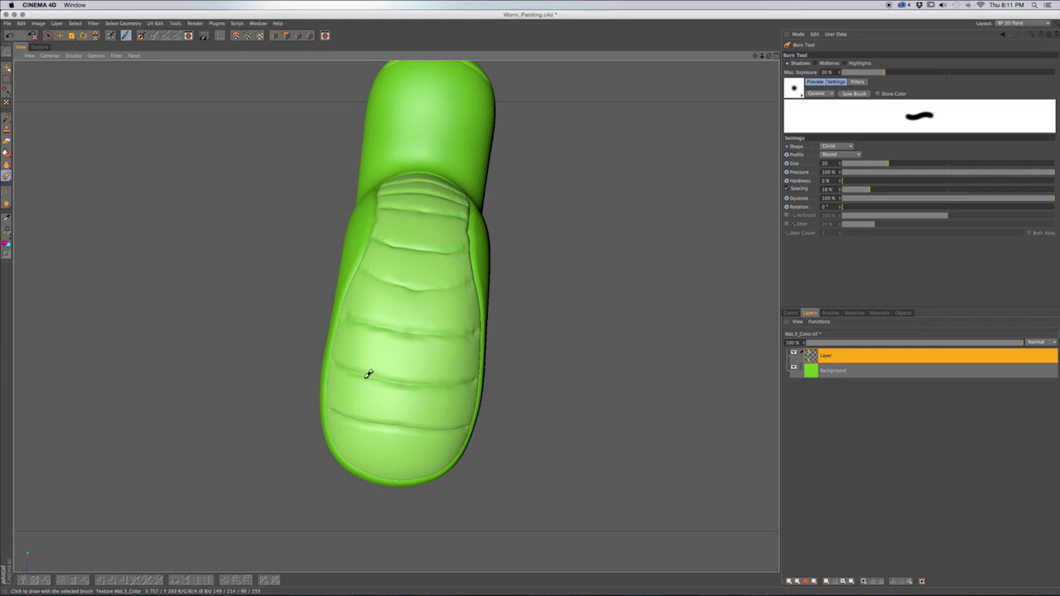
{"action": "left_click_drag", "start_coordinate": [446, 417], "coordinate": [426, 390], "text": "alt"}
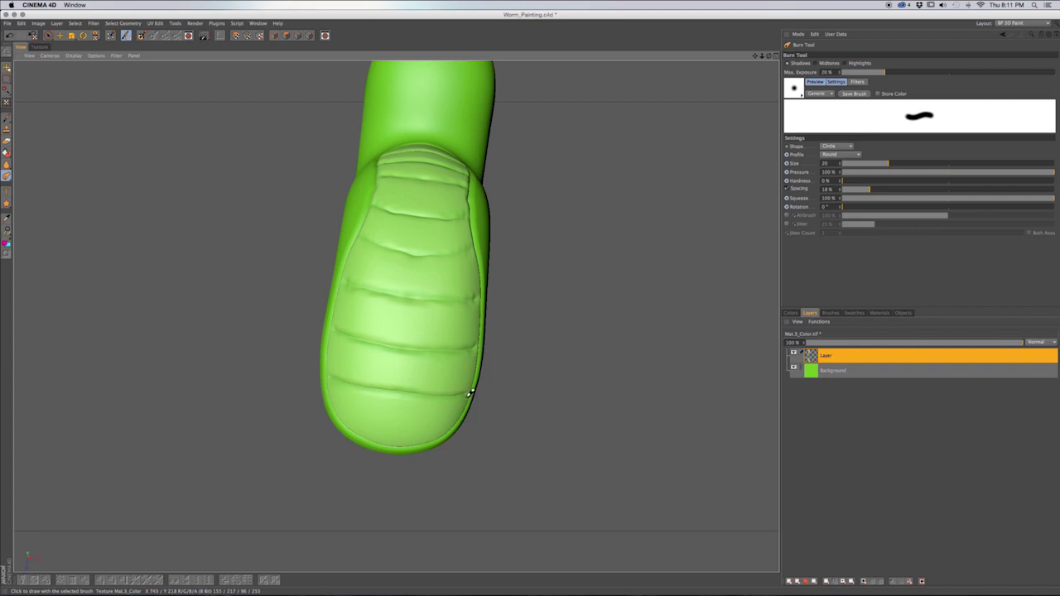
{"action": "mouse_move", "coordinate": [459, 347]}
{"action": "left_mouse_down", "text": "alt"}
{"action": "mouse_move", "coordinate": [386, 381]}
{"action": "mouse_move", "coordinate": [436, 309]}
{"action": "left_mouse_up", "text": "alt"}
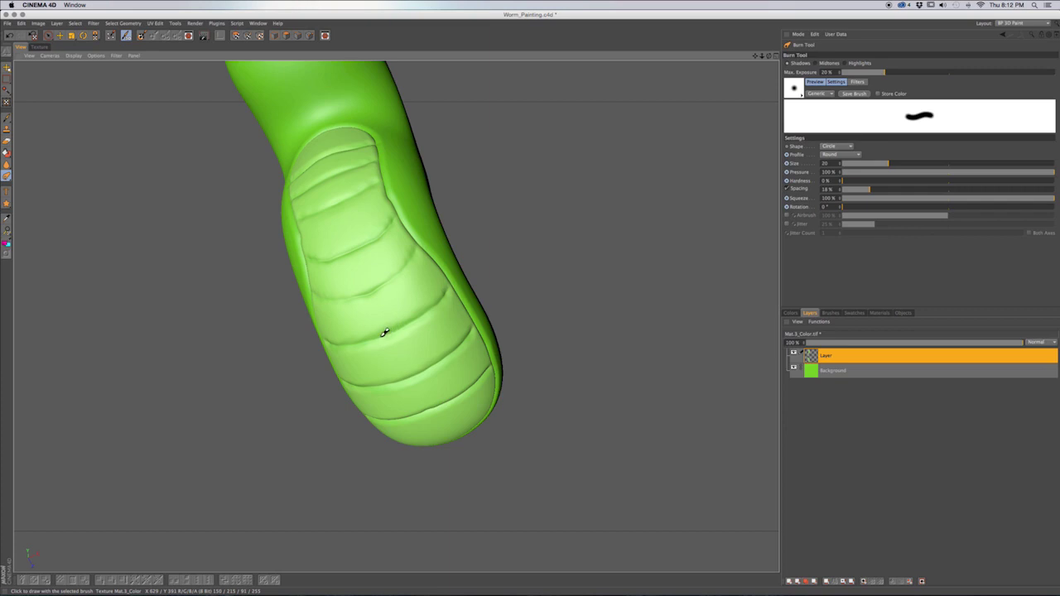
{"action": "left_click_drag", "start_coordinate": [387, 332], "coordinate": [392, 281], "text": "alt"}
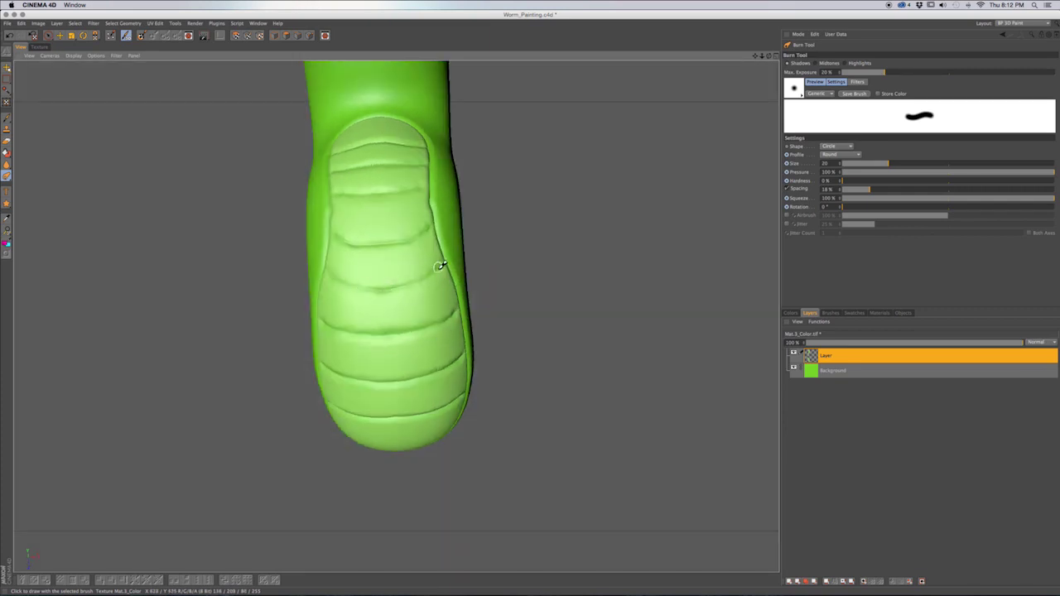
Add a new texture layer, and rename the painted belly layer Belly and the new layer Spots.
{"action": "mouse_move", "coordinate": [436, 272]}
{"action": "left_mouse_down", "text": "alt"}
{"action": "mouse_move", "coordinate": [435, 311]}
{"action": "mouse_move", "coordinate": [409, 279]}
{"action": "mouse_move", "coordinate": [395, 314]}
{"action": "mouse_move", "coordinate": [406, 260]}
{"action": "mouse_move", "coordinate": [407, 326]}
{"action": "mouse_move", "coordinate": [425, 317]}
{"action": "mouse_move", "coordinate": [355, 341]}
{"action": "mouse_move", "coordinate": [296, 381]}
{"action": "left_mouse_up", "text": "alt"}
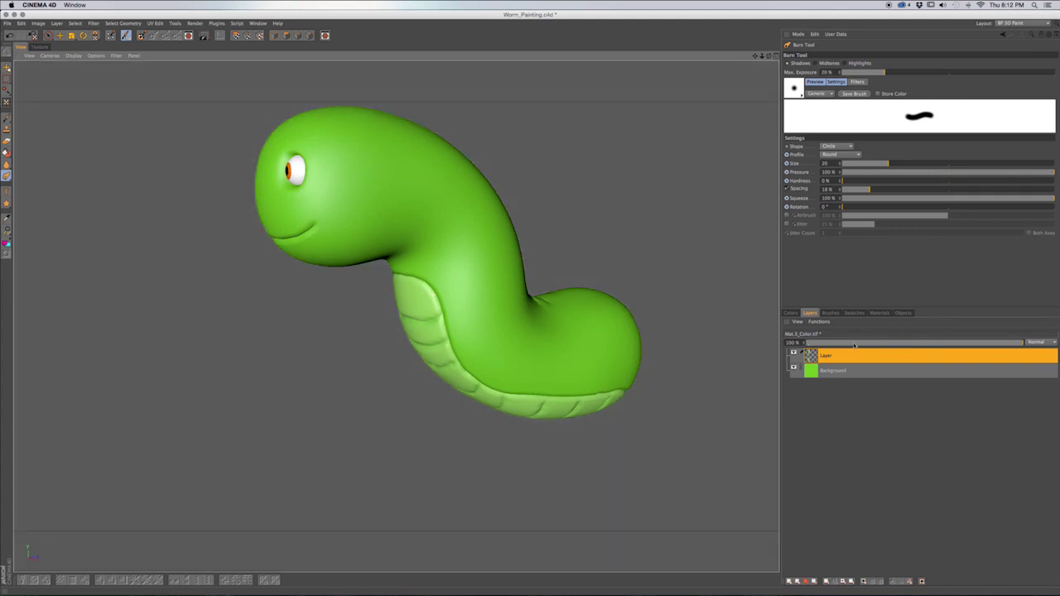
{"action": "left_click_drag", "start_coordinate": [449, 308], "coordinate": [421, 343], "text": "alt"}
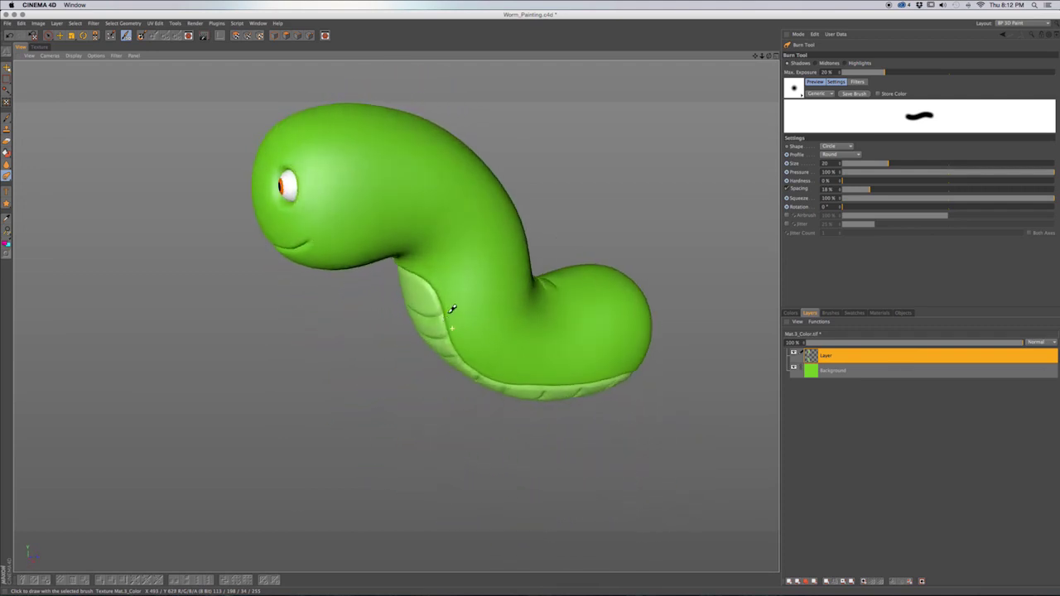
{"action": "left_click_drag", "start_coordinate": [461, 279], "coordinate": [426, 306], "text": "alt"}
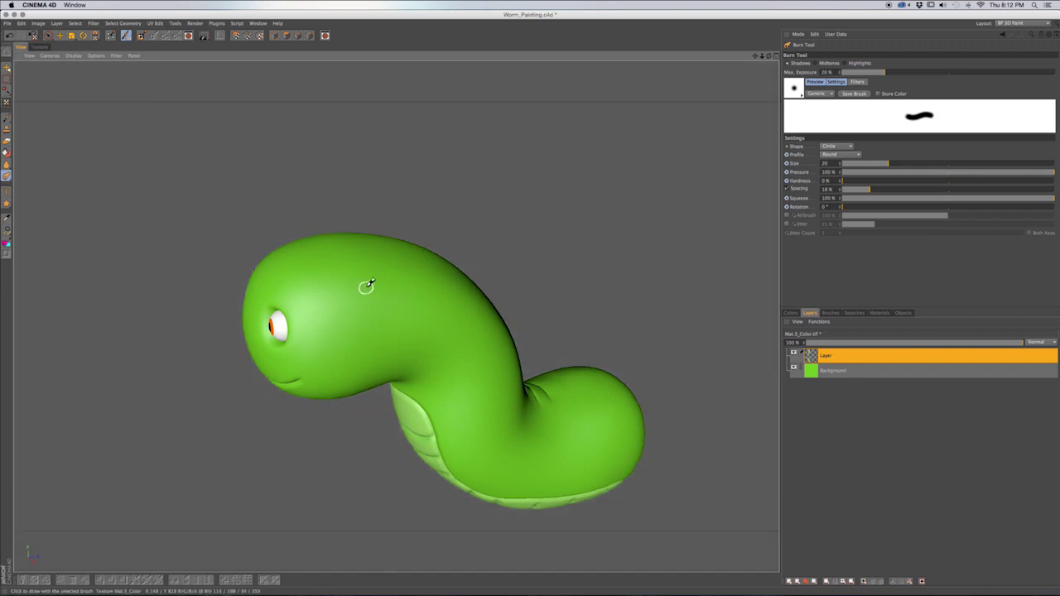
{"action": "left_click_drag", "start_coordinate": [438, 282], "coordinate": [460, 264], "text": "alt"}
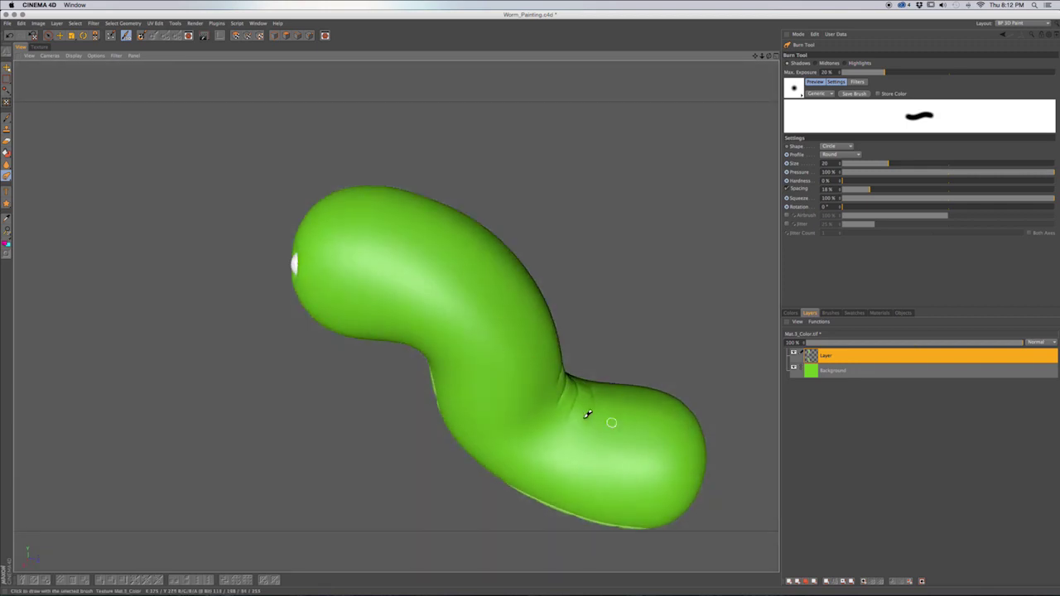
{"action": "left_click_drag", "start_coordinate": [485, 350], "coordinate": [529, 334], "text": "alt"}
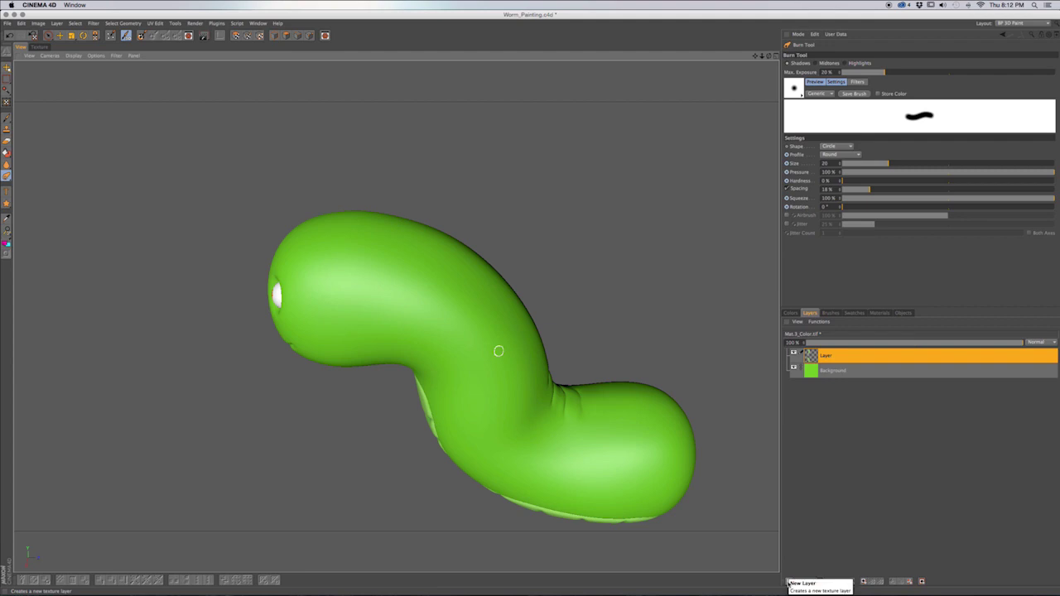
{"action": "left_click", "coordinate": [788, 582]}
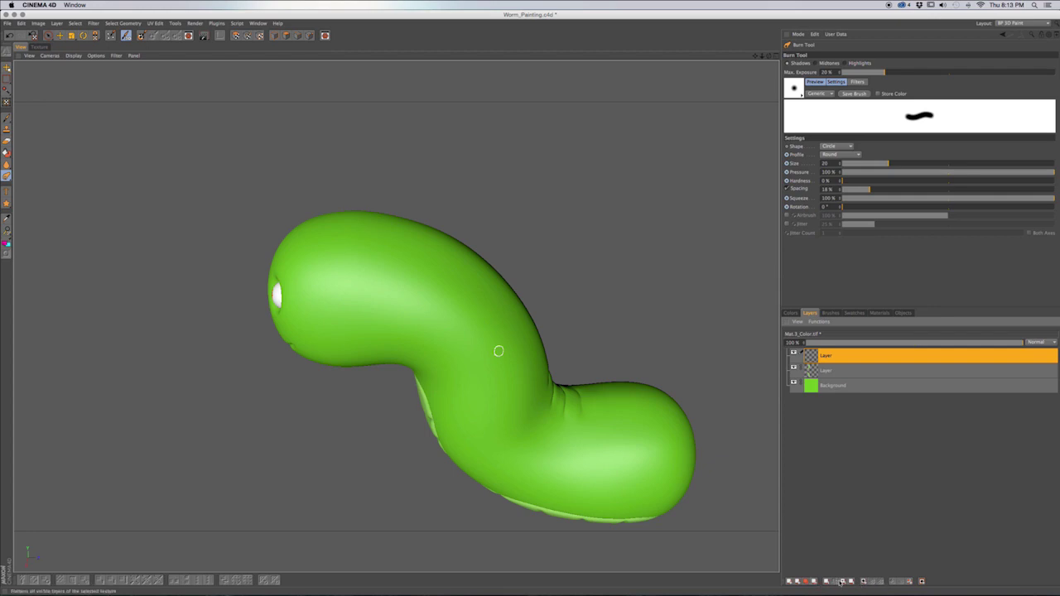
{"action": "double_click", "coordinate": [826, 372]}
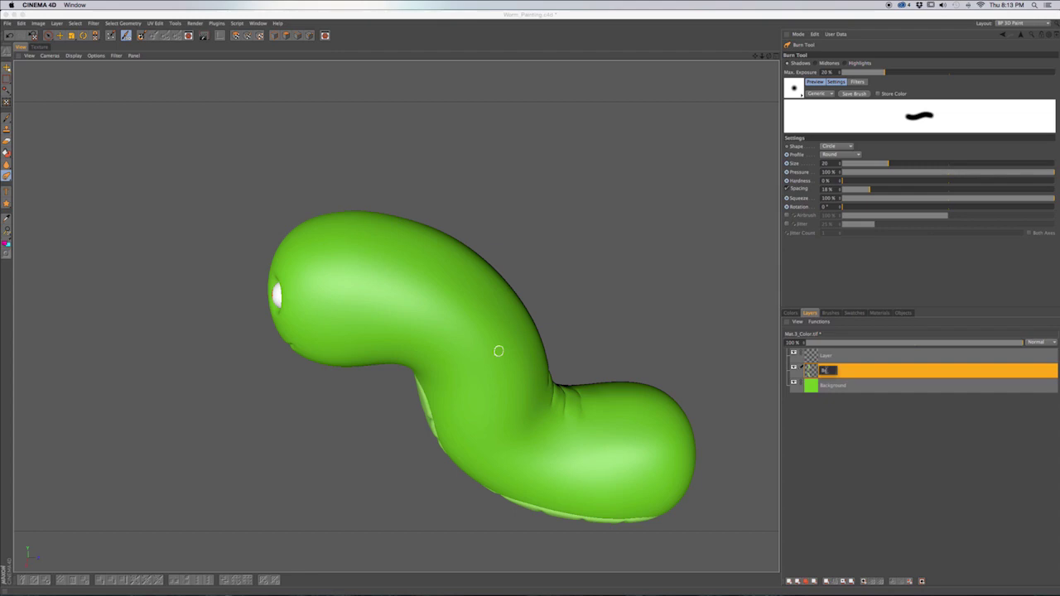
{"action": "key", "text": "Return"}
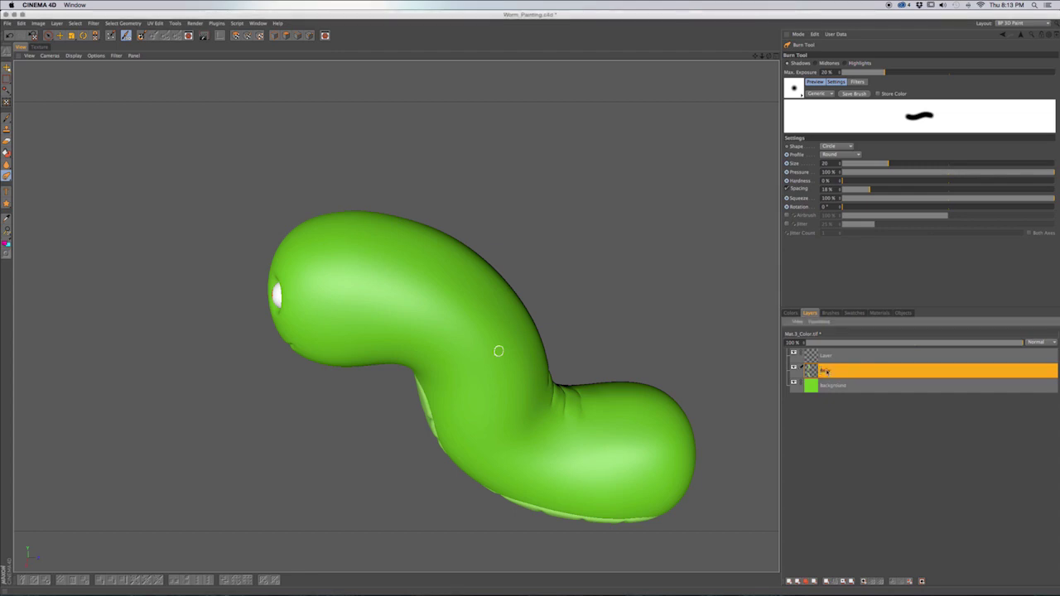
{"action": "double_click", "coordinate": [827, 357]}
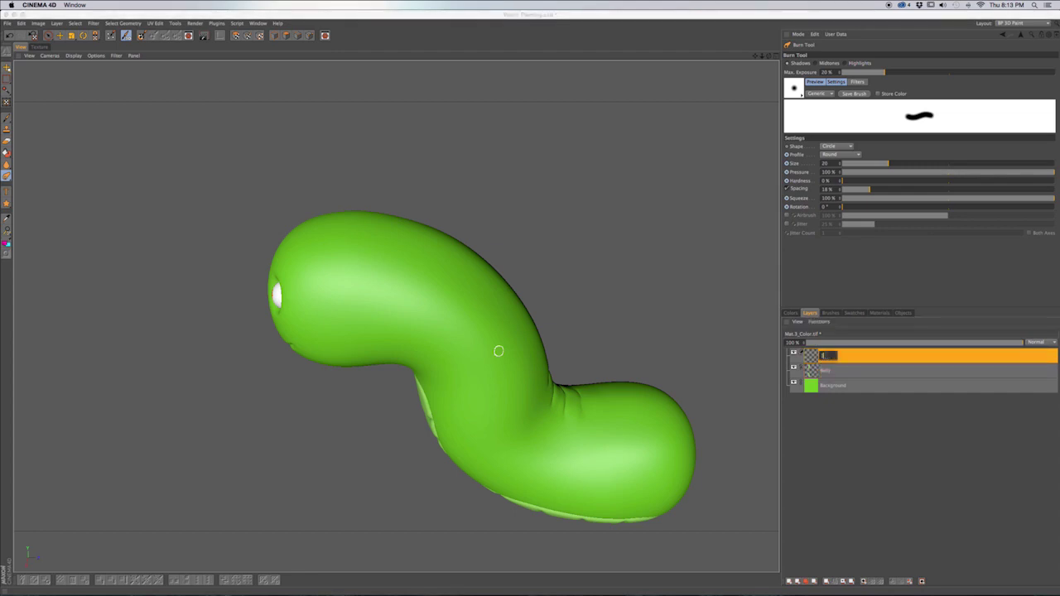
{"action": "key", "text": "Return"}
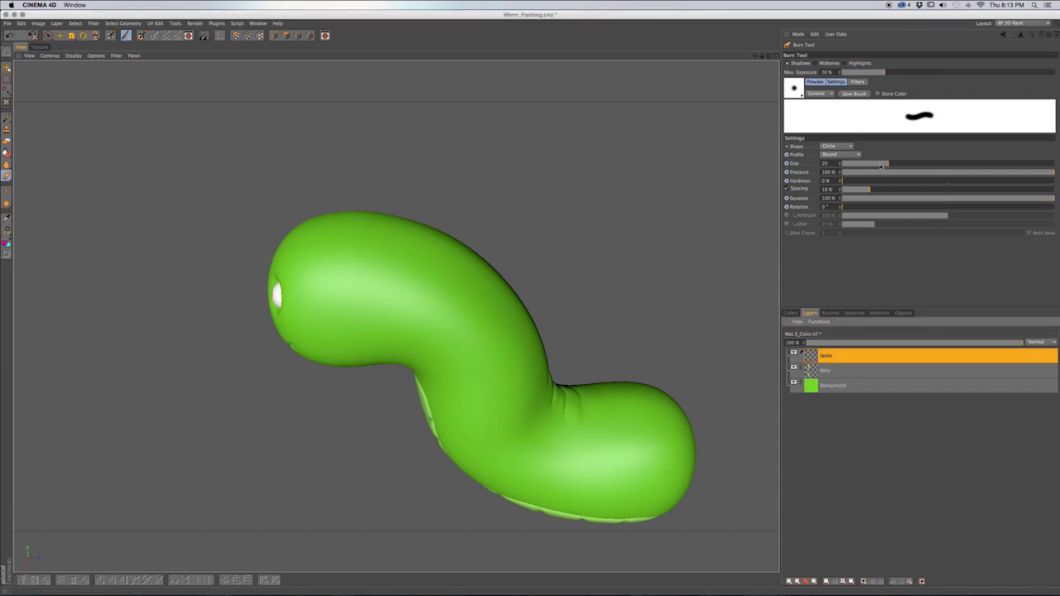
Set the brush size to 35 and the hardness to 22%, and open the color settings.
{"action": "left_click", "coordinate": [904, 164]}
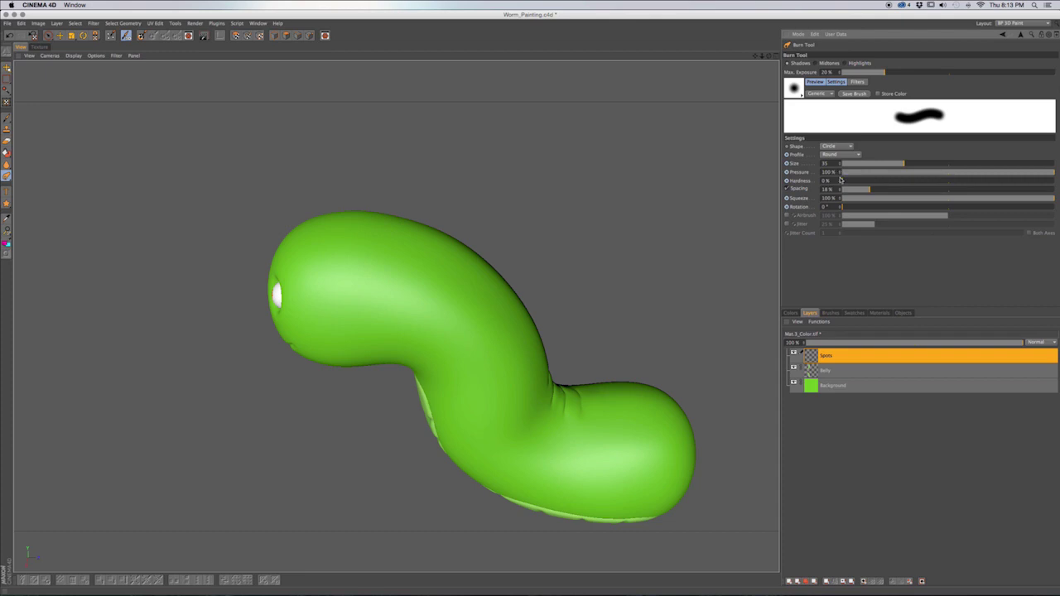
{"action": "left_click_drag", "start_coordinate": [882, 182], "coordinate": [889, 182]}
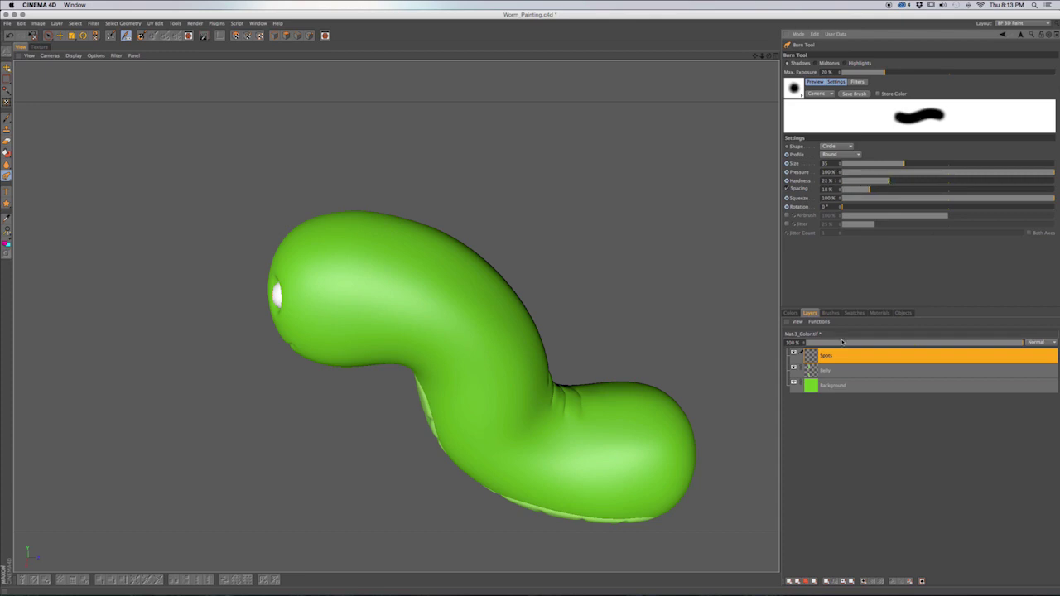
{"action": "left_click", "coordinate": [790, 313]}
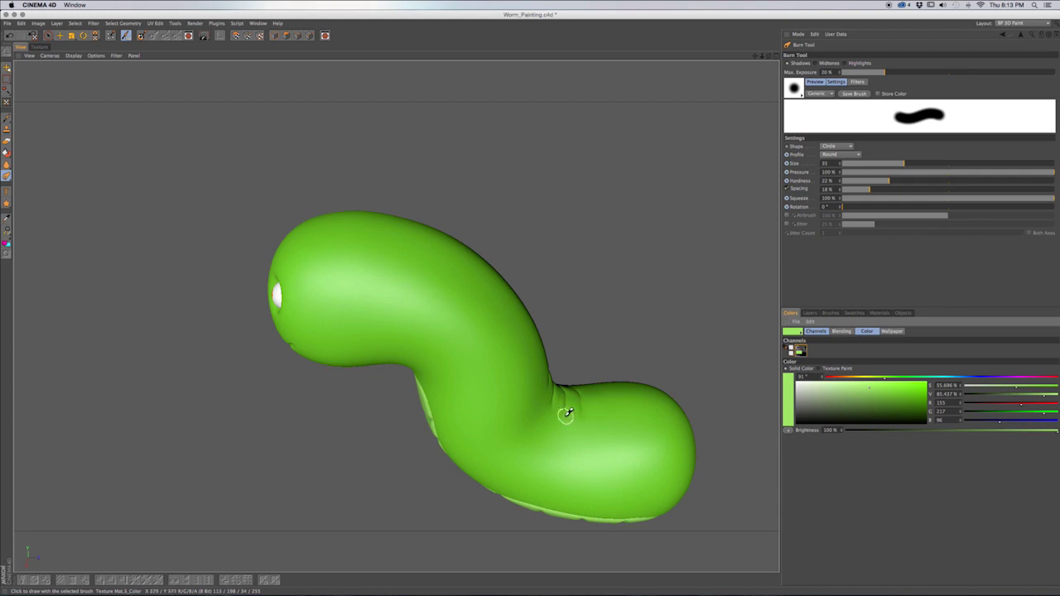
Sample the worm's body green and darken it to 84.177% saturation and 62.136% value for the spots.
{"action": "left_click", "coordinate": [6, 219]}
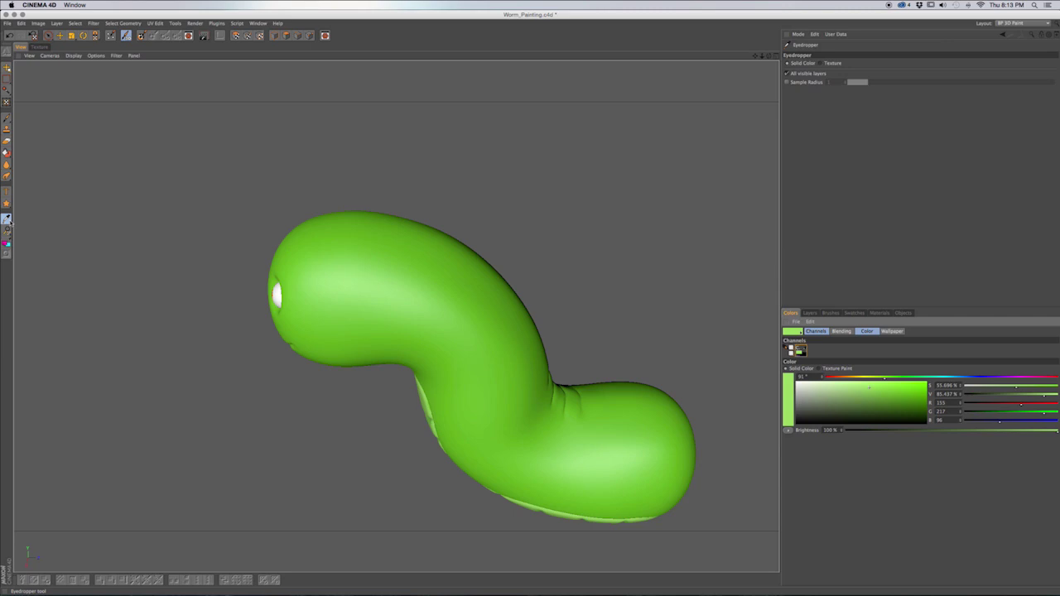
{"action": "left_click", "coordinate": [332, 252]}
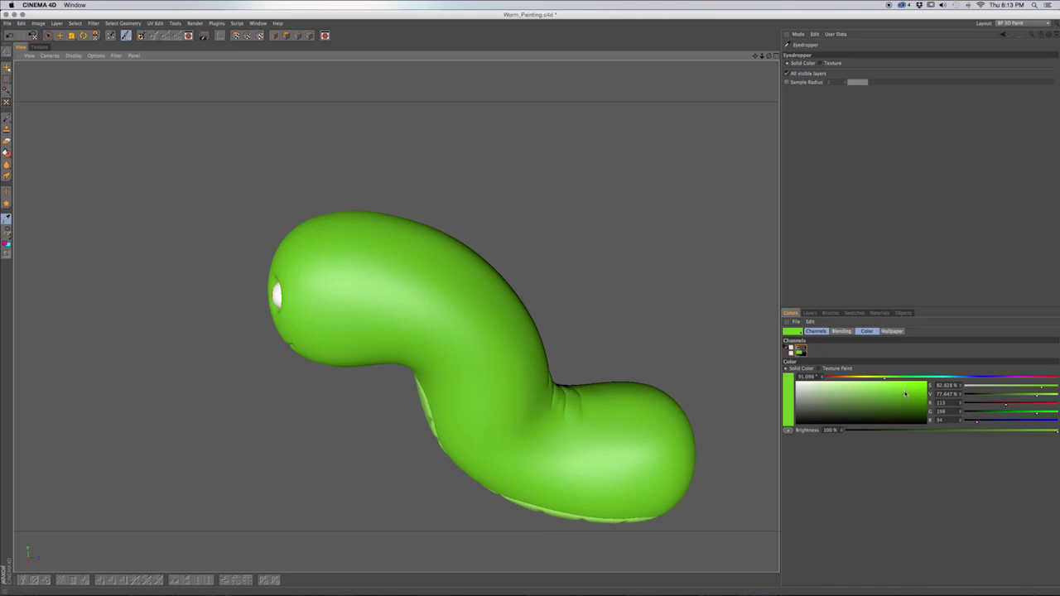
{"action": "left_click", "coordinate": [905, 394]}
{"action": "left_click_drag", "start_coordinate": [906, 397], "coordinate": [907, 399]}
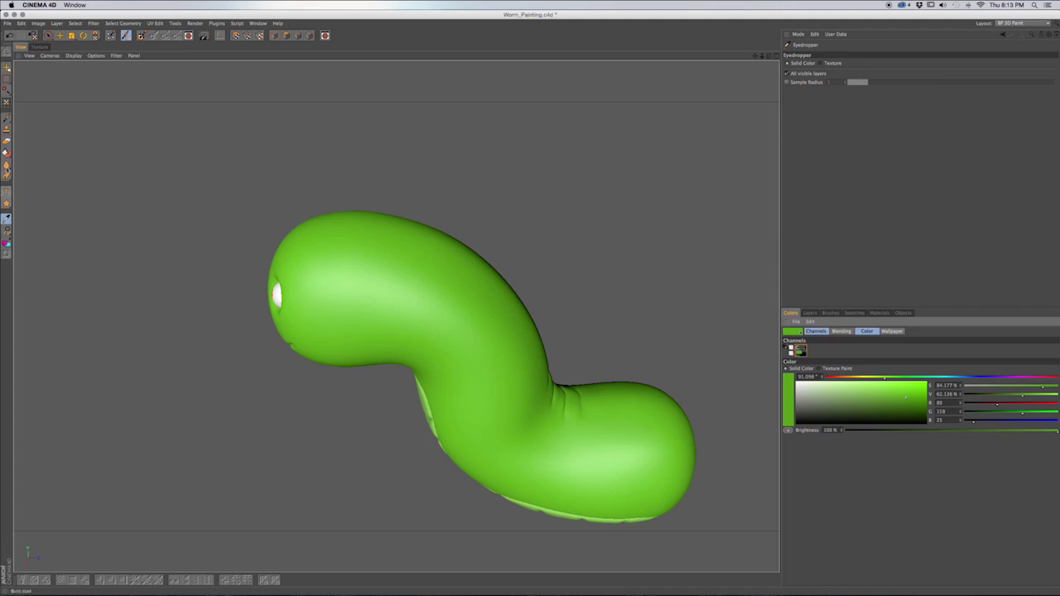
Dab two dark green spots on the side of the upper body, and set the brush hardness to 12% and the size to 18.
{"action": "left_click", "coordinate": [7, 119]}
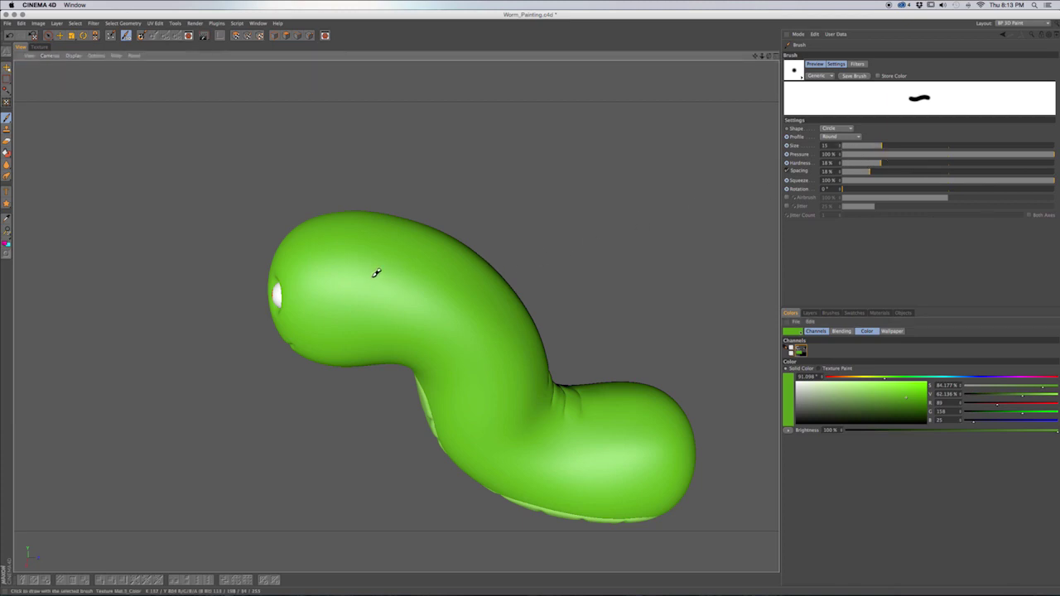
{"action": "left_click", "coordinate": [372, 276]}
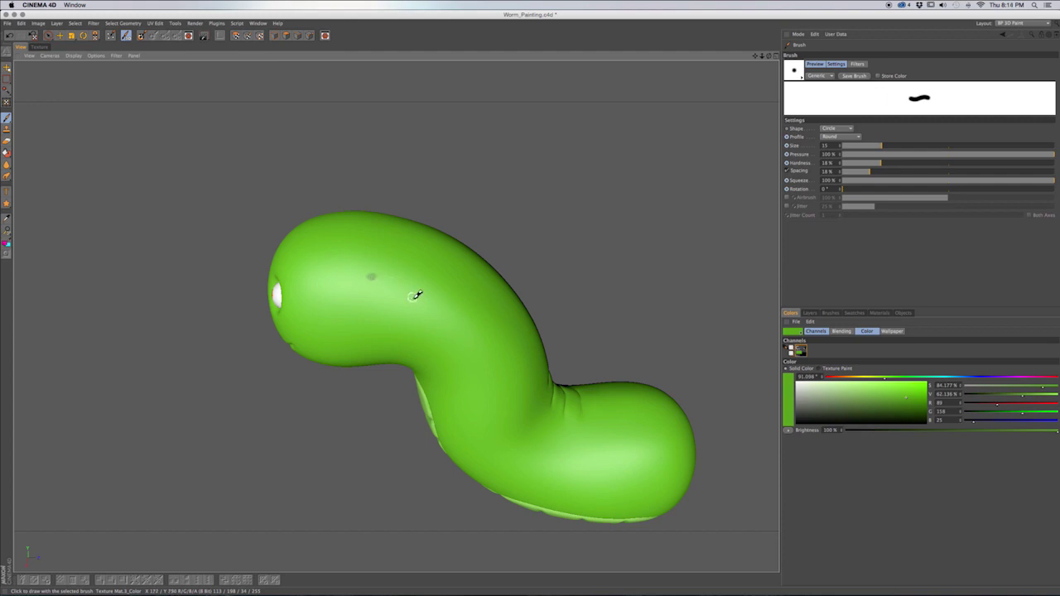
{"action": "left_click", "coordinate": [453, 305]}
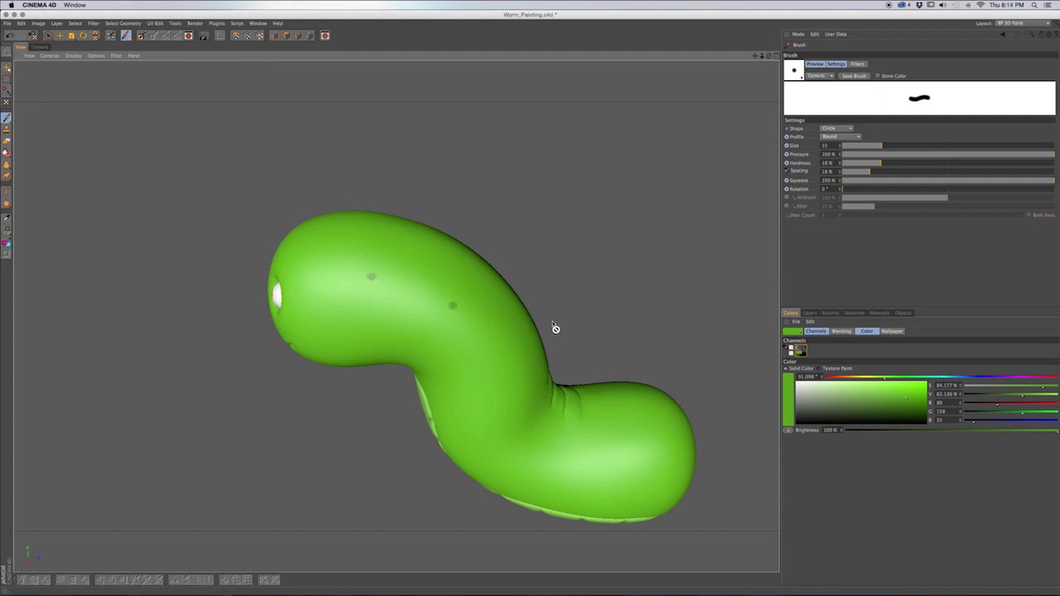
{"action": "left_click", "coordinate": [871, 165]}
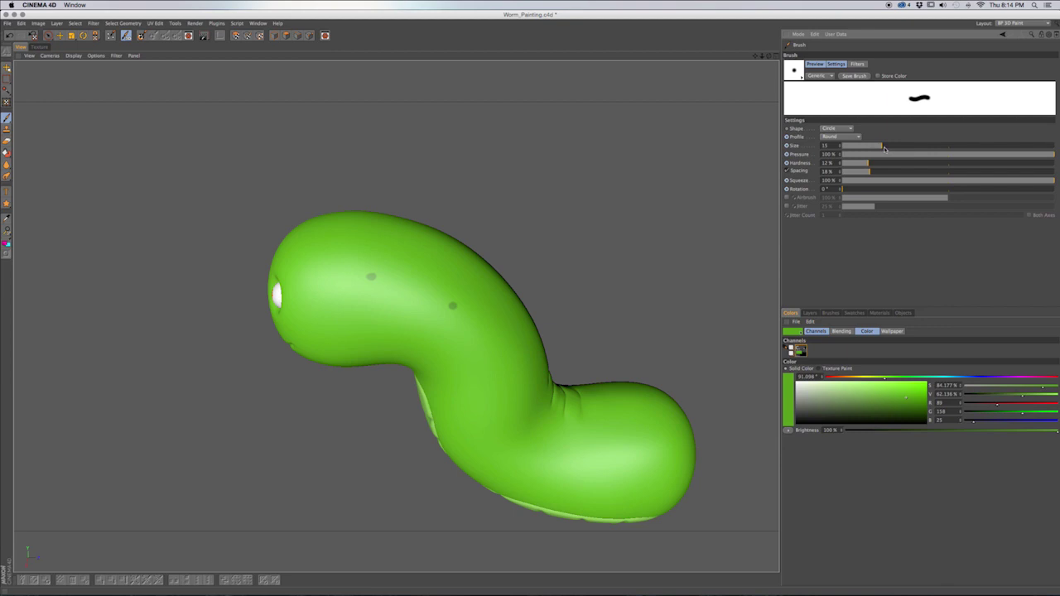
{"action": "left_click_drag", "start_coordinate": [885, 146], "coordinate": [887, 147]}
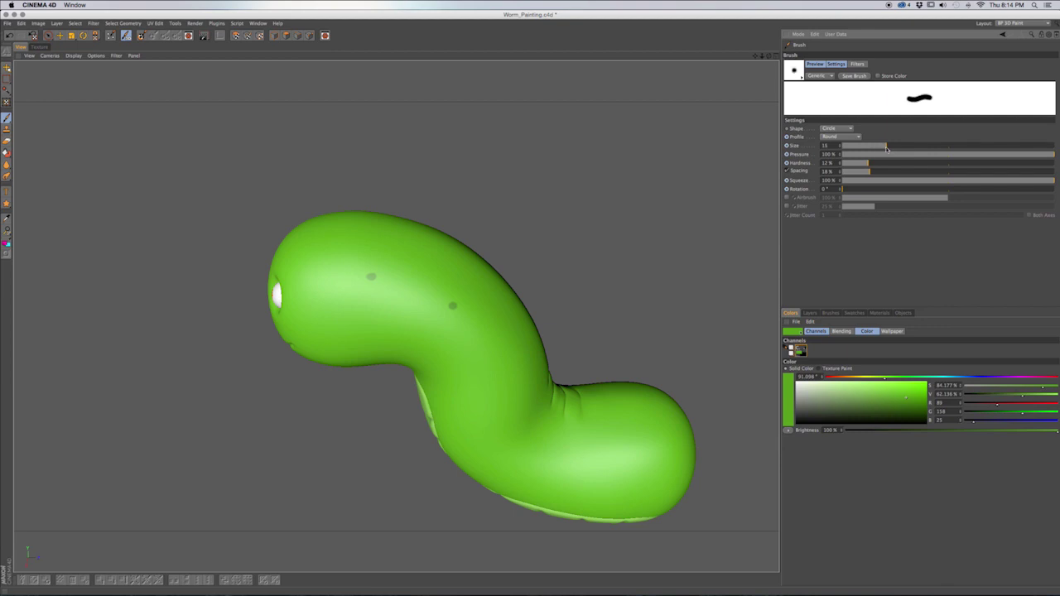
Paint small dark green spots across the upper back and along both sides behind the head.
{"action": "left_click", "coordinate": [487, 340]}
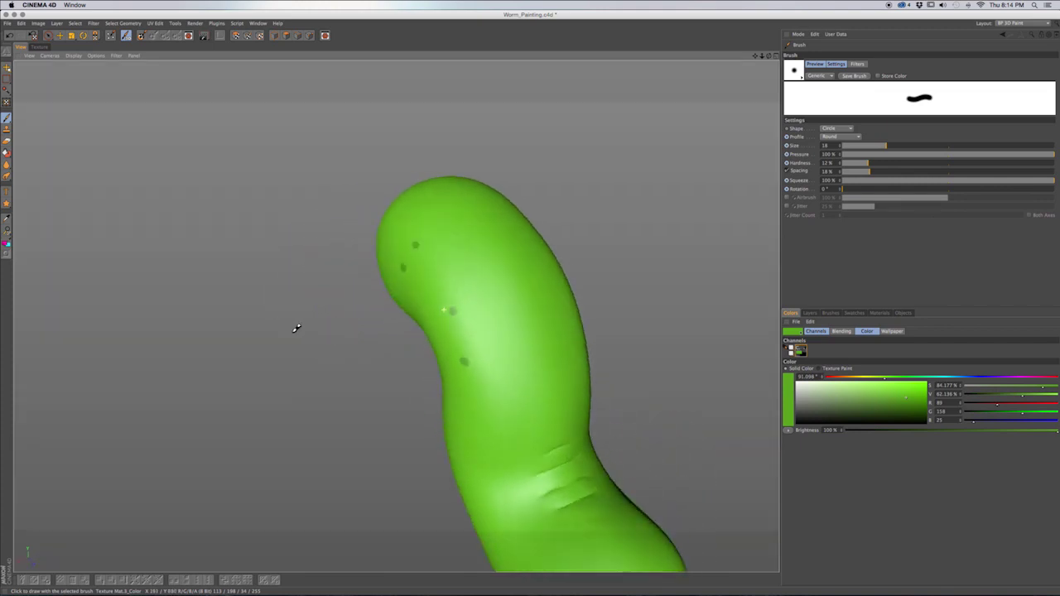
{"action": "left_click_drag", "start_coordinate": [296, 328], "coordinate": [270, 340], "text": "alt"}
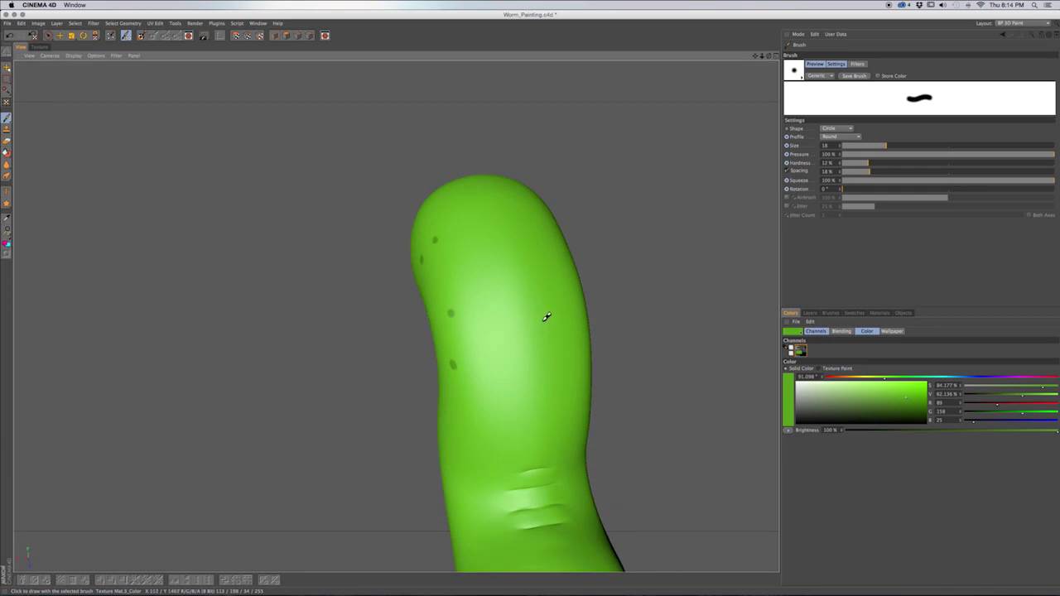
{"action": "left_click_drag", "start_coordinate": [551, 316], "coordinate": [520, 322], "text": "alt"}
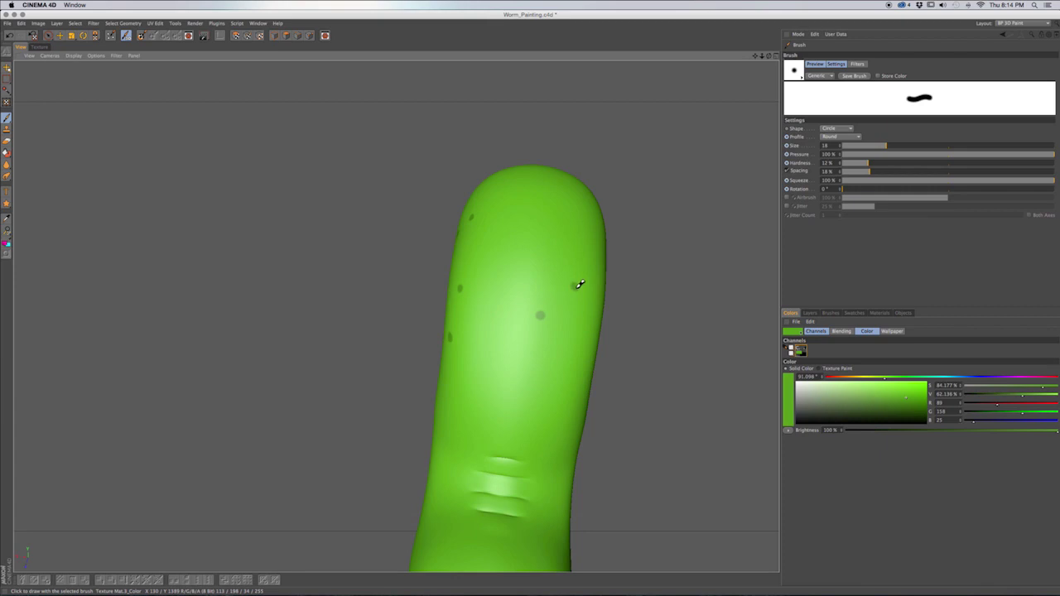
{"action": "left_click", "coordinate": [574, 287]}
{"action": "left_click_drag", "start_coordinate": [568, 310], "coordinate": [428, 277], "text": "alt"}
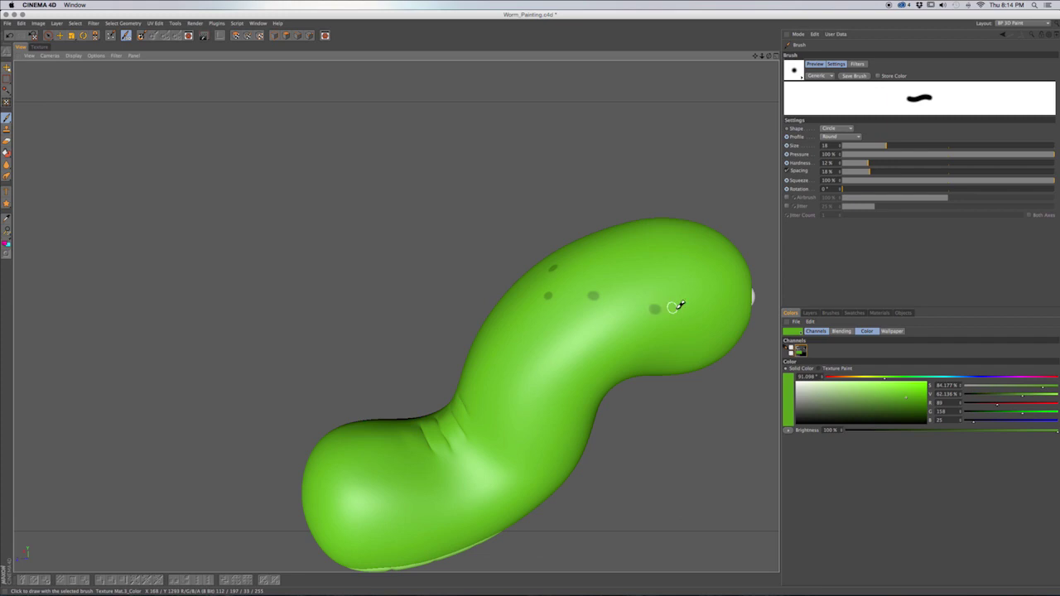
{"action": "middle_click_drag", "start_coordinate": [689, 301], "coordinate": [634, 313], "text": "alt"}
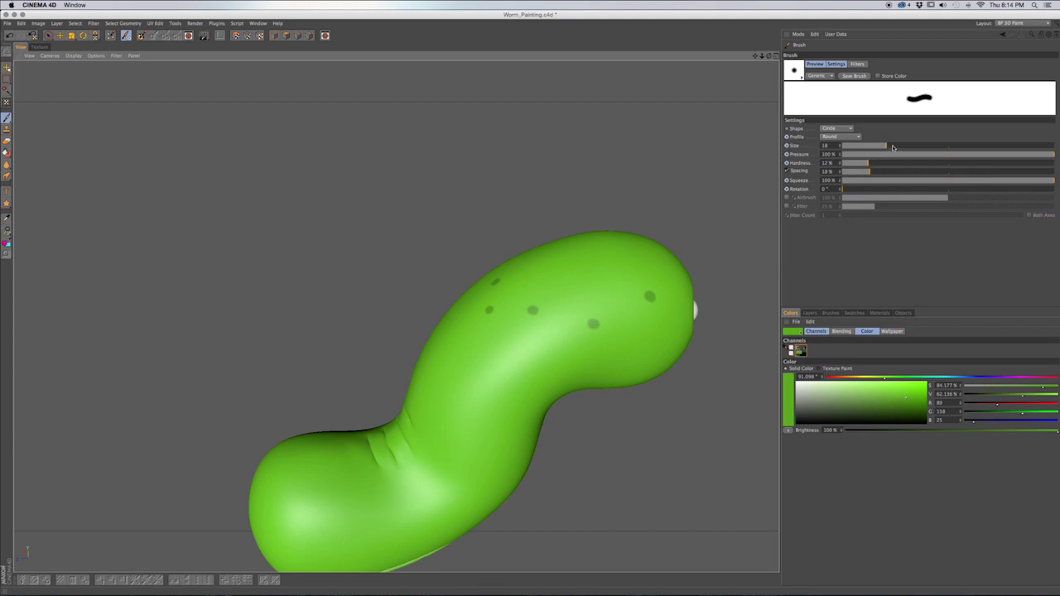
Set the brush size to 27 and the hardness to 14%, and dab a larger spot on the side behind the head.
{"action": "left_click_drag", "start_coordinate": [892, 147], "coordinate": [894, 147]}
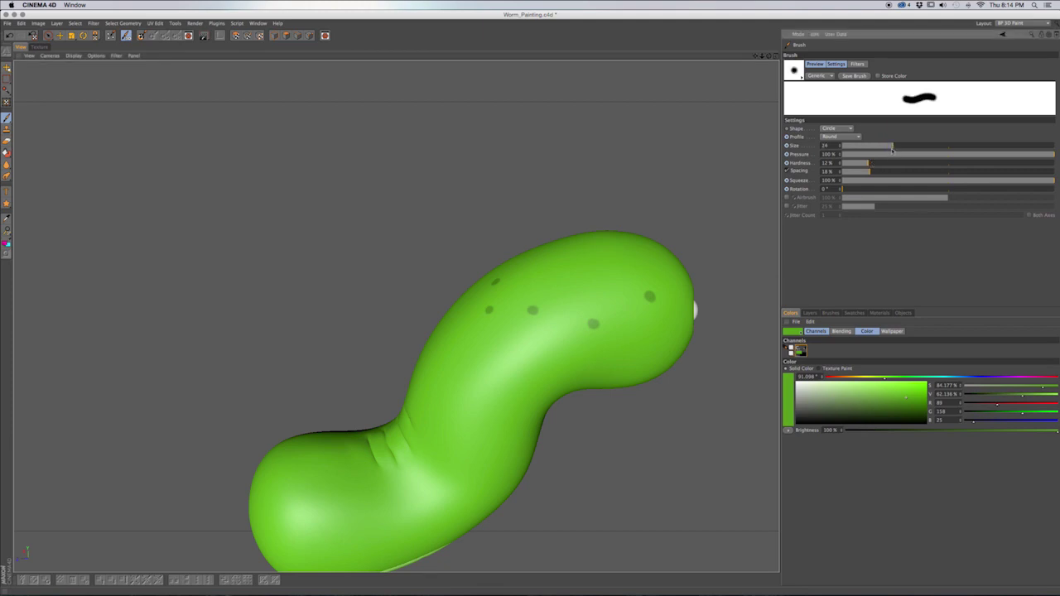
{"action": "left_click", "coordinate": [895, 147]}
{"action": "left_click", "coordinate": [871, 164]}
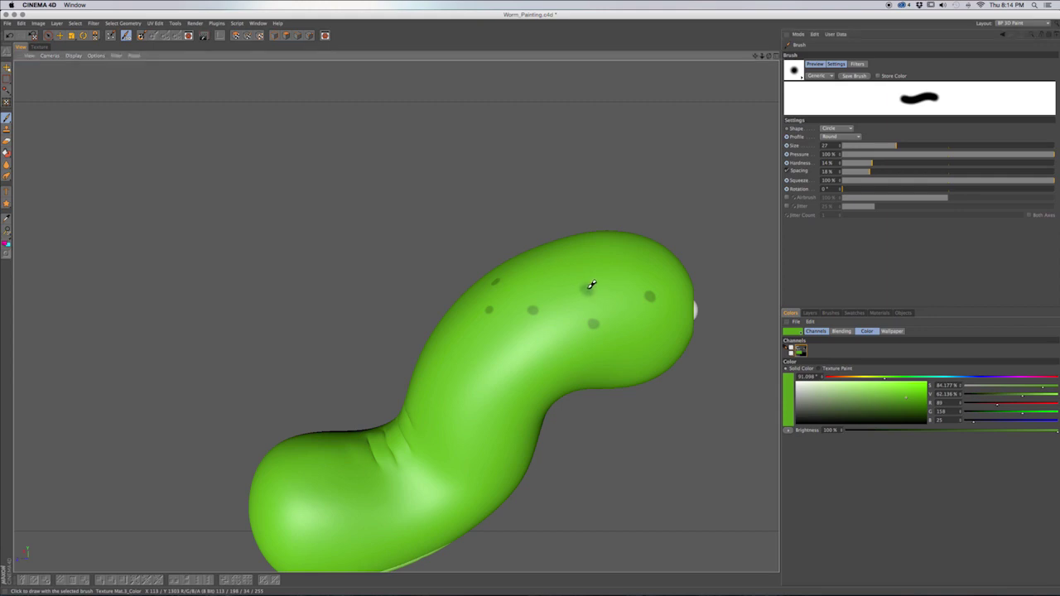
{"action": "left_click_drag", "start_coordinate": [629, 313], "coordinate": [652, 335], "text": "alt"}
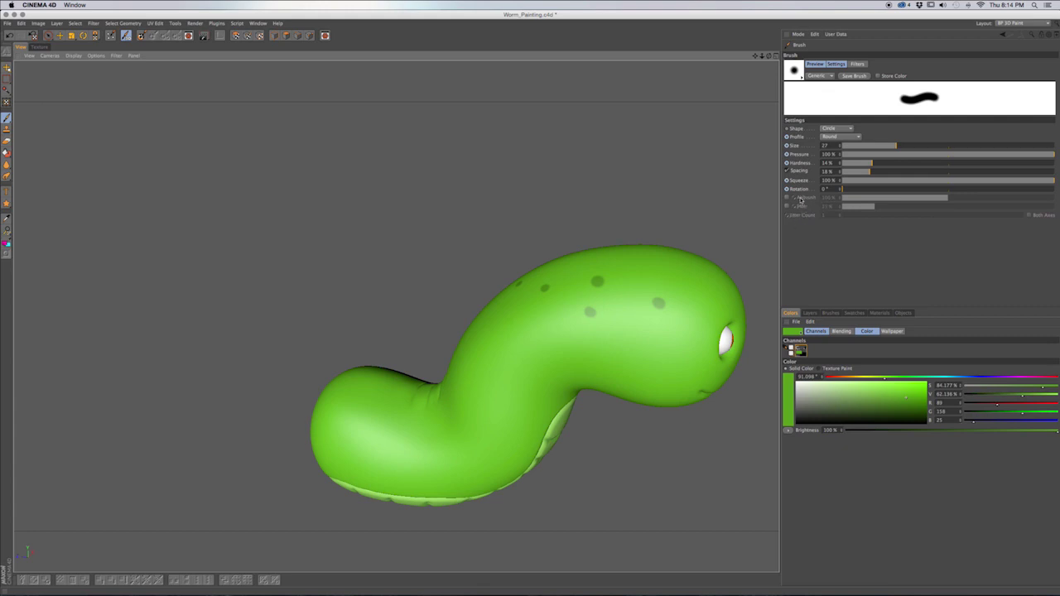
{"action": "left_click", "coordinate": [787, 206]}
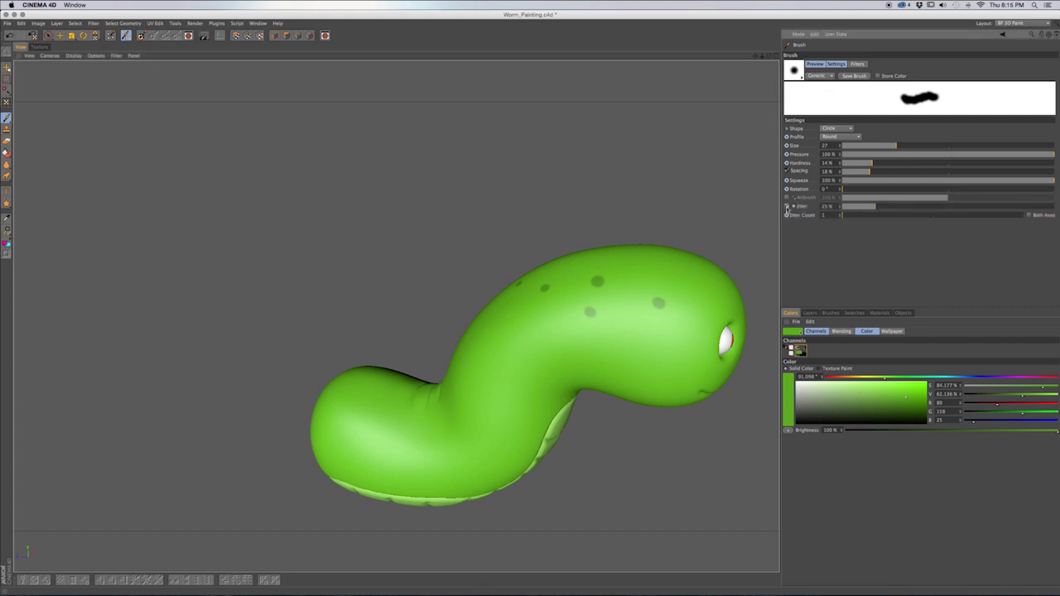
{"action": "left_click", "coordinate": [787, 206]}
{"action": "left_click", "coordinate": [787, 206]}
{"action": "left_click", "coordinate": [787, 206]}
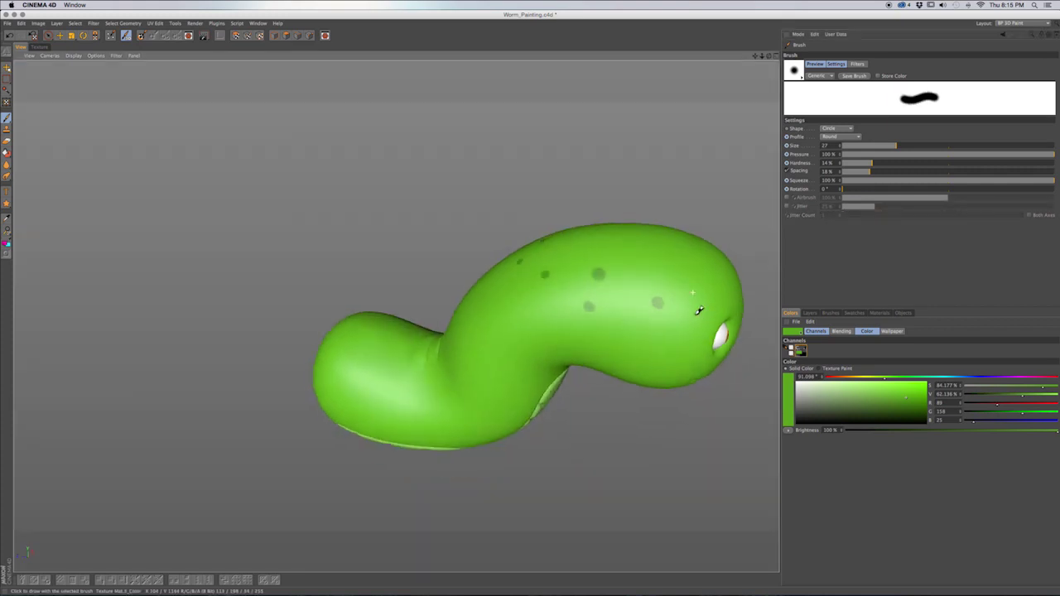
Add dark green spots across the top of the head, working from one side over to the other.
{"action": "middle_click_drag", "start_coordinate": [668, 304], "coordinate": [627, 322], "text": "alt"}
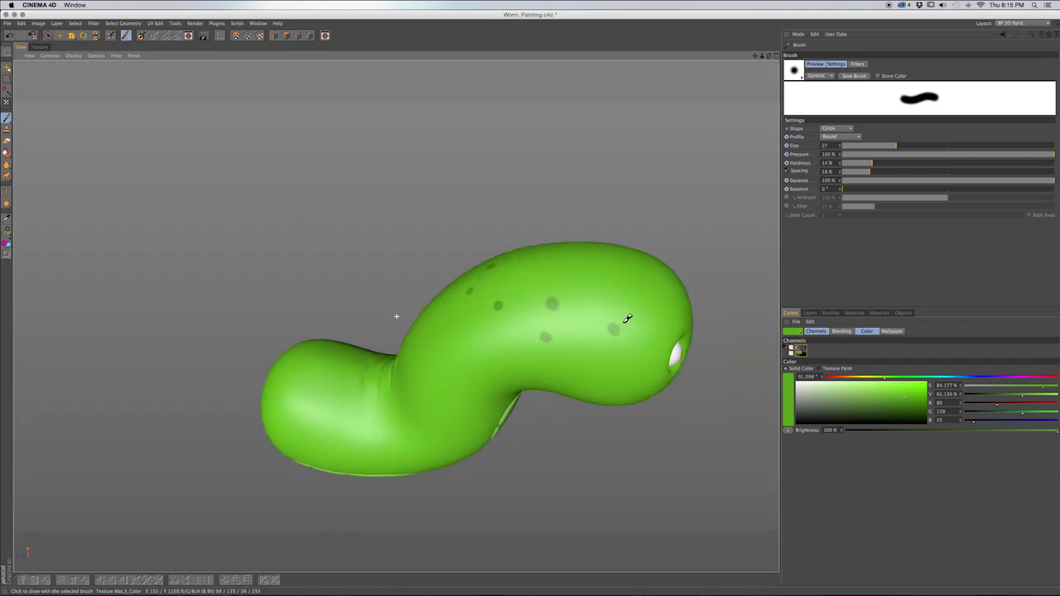
{"action": "left_click_drag", "start_coordinate": [635, 309], "coordinate": [528, 316], "text": "alt"}
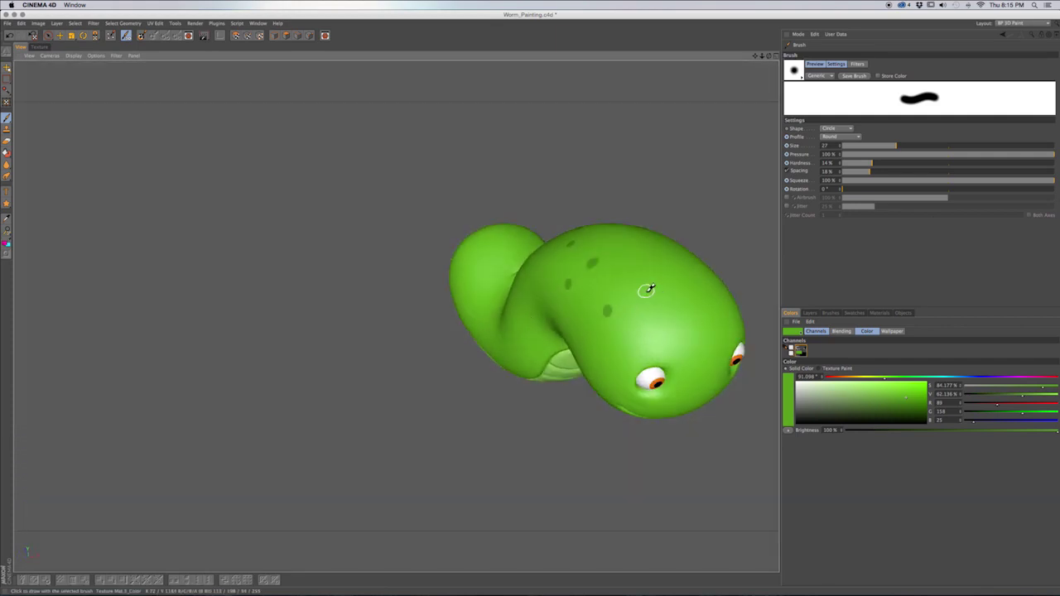
{"action": "left_click_drag", "start_coordinate": [647, 289], "coordinate": [653, 307], "text": "alt"}
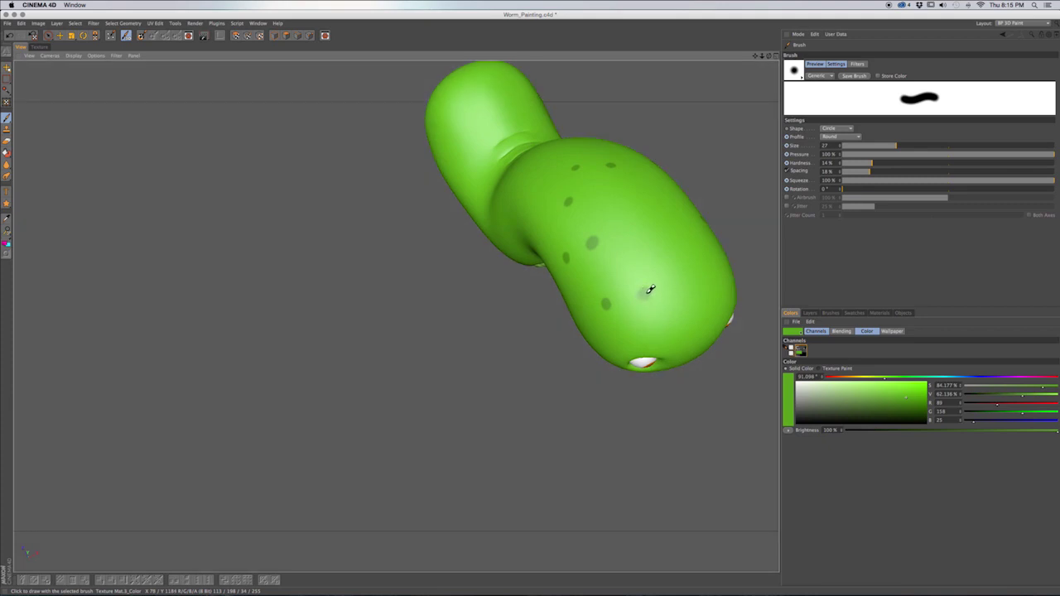
{"action": "left_click_drag", "start_coordinate": [649, 291], "coordinate": [609, 303], "text": "alt"}
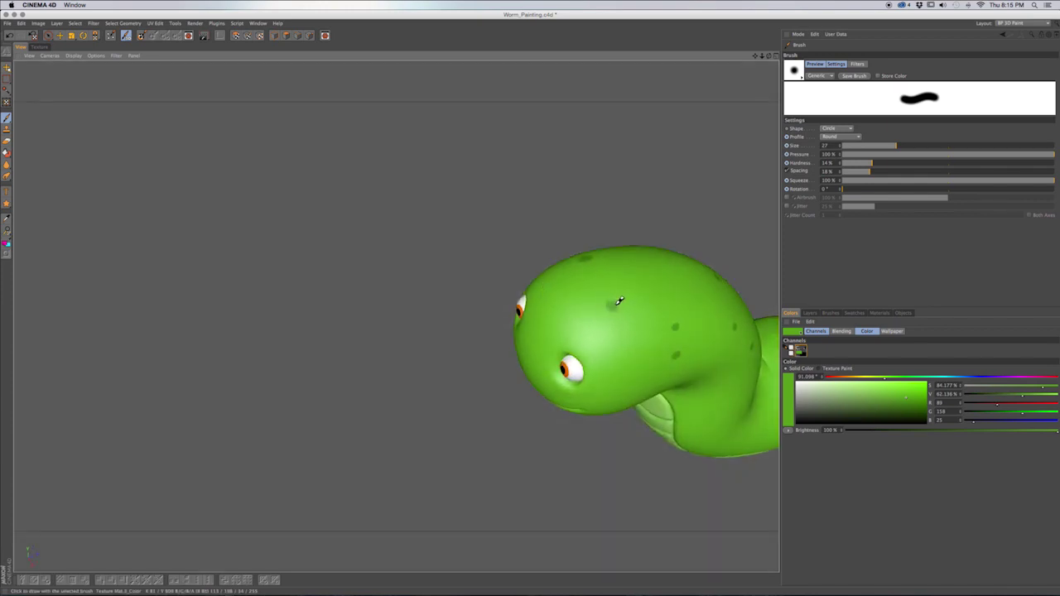
{"action": "left_click_drag", "start_coordinate": [620, 346], "coordinate": [564, 348], "text": "alt"}
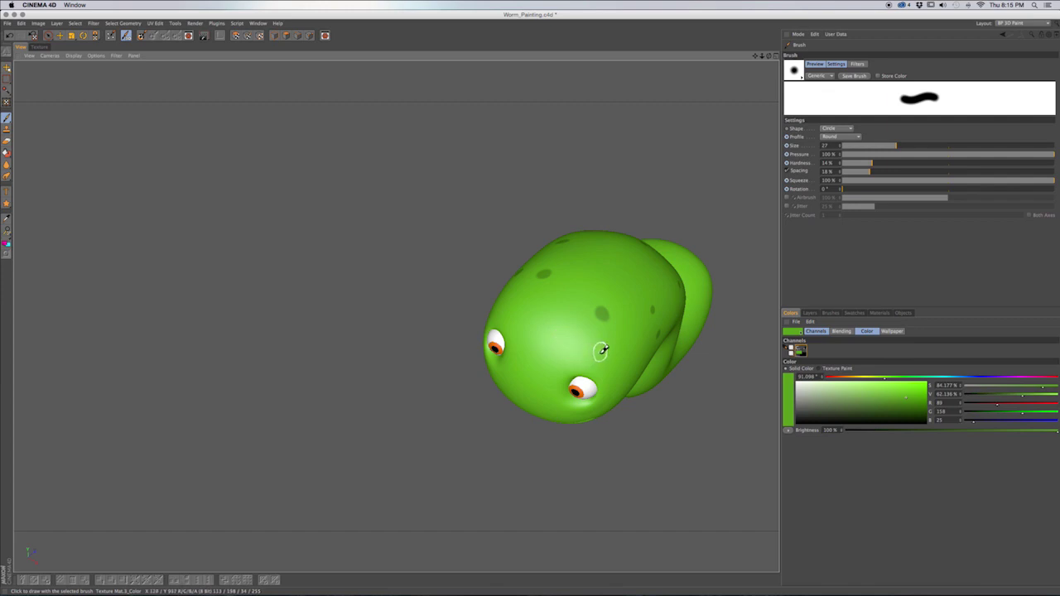
Dab spots on the forehead above the eyes and on the side of the head behind the eye.
{"action": "left_click_drag", "start_coordinate": [583, 357], "coordinate": [639, 352], "text": "alt"}
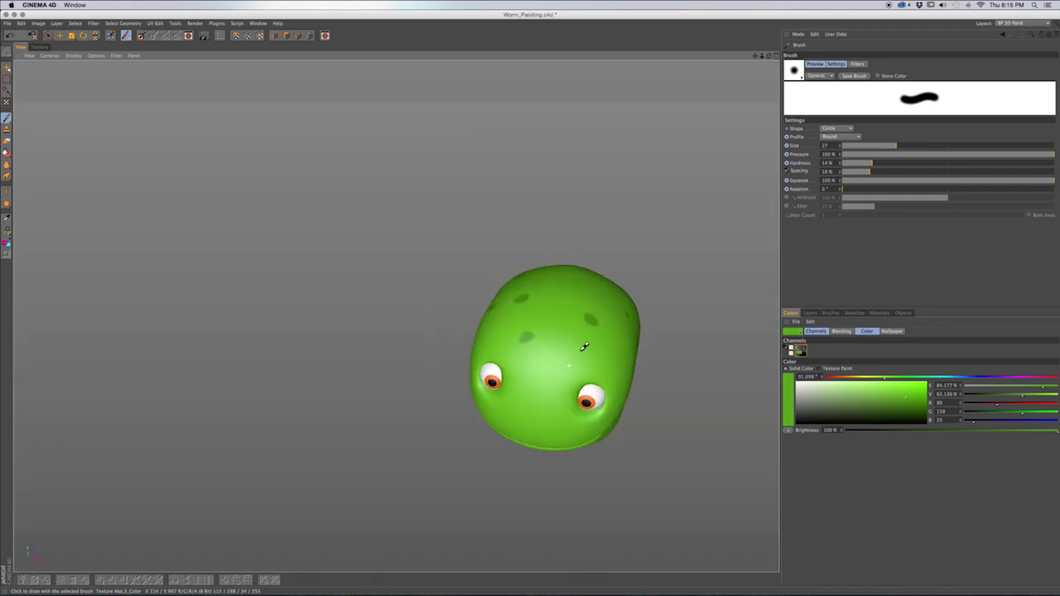
{"action": "left_click_drag", "start_coordinate": [582, 349], "coordinate": [582, 352]}
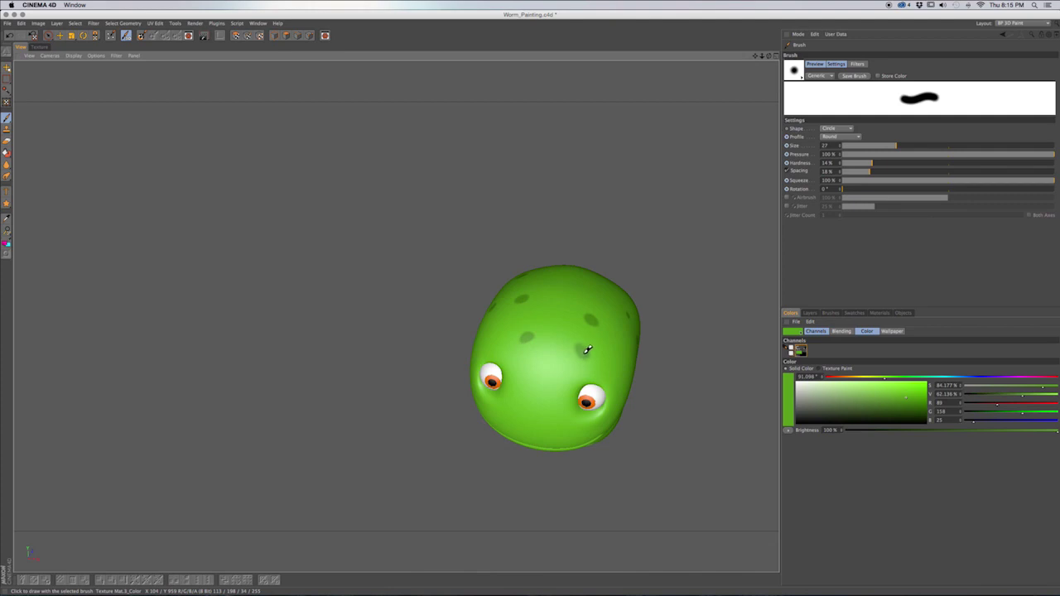
{"action": "mouse_move", "coordinate": [613, 363]}
{"action": "right_mouse_down", "text": "alt"}
{"action": "mouse_move", "coordinate": [583, 358]}
{"action": "mouse_move", "coordinate": [606, 359]}
{"action": "right_mouse_up", "text": "alt"}
{"action": "left_click_drag", "start_coordinate": [603, 365], "coordinate": [517, 332], "text": "alt"}
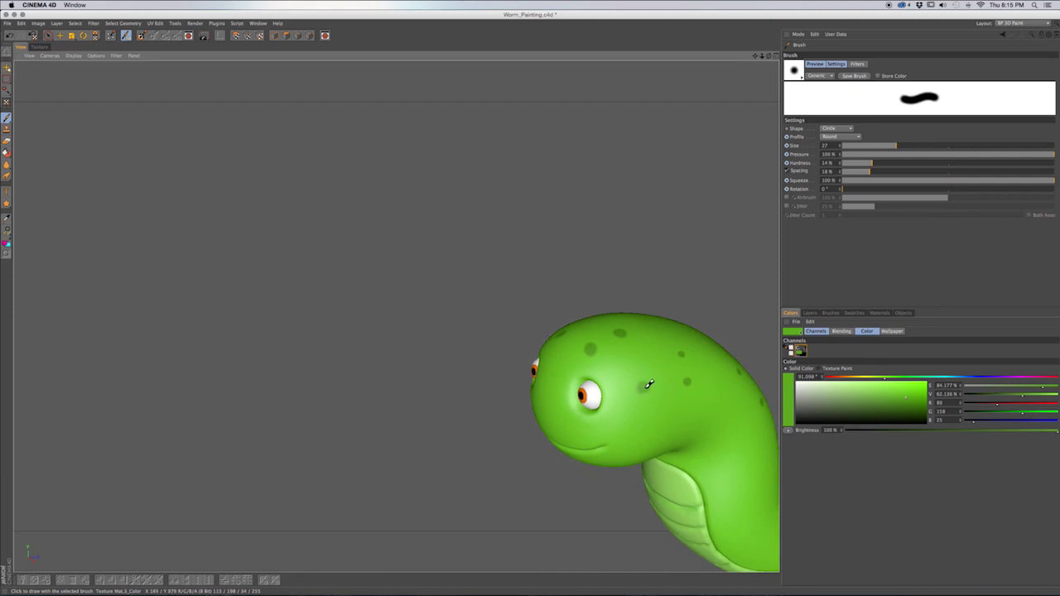
Paint spots down the neck and upper back, and dab two spots on the tail section below the back creases.
{"action": "left_click_drag", "start_coordinate": [676, 409], "coordinate": [674, 385], "text": "alt"}
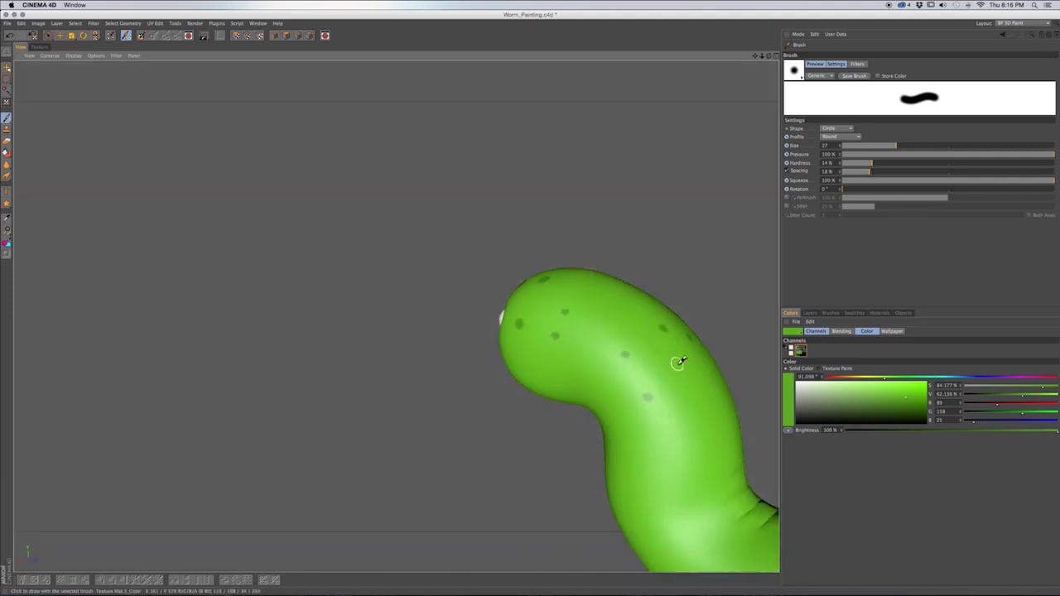
{"action": "left_click_drag", "start_coordinate": [688, 386], "coordinate": [549, 359], "text": "alt"}
{"action": "left_click_drag", "start_coordinate": [629, 517], "coordinate": [631, 517], "text": "alt"}
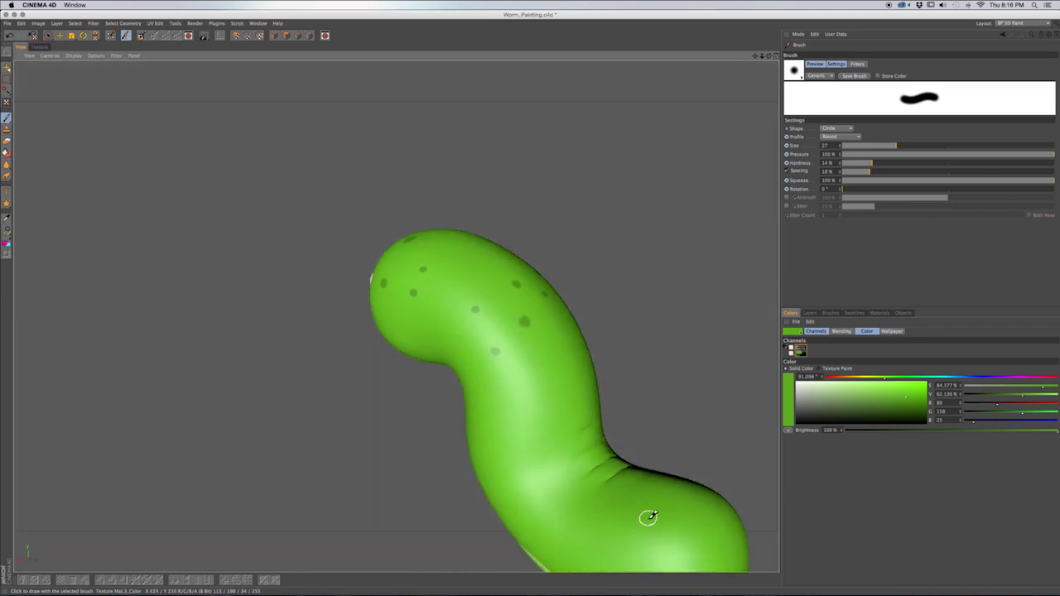
{"action": "left_click", "coordinate": [650, 513]}
{"action": "left_click", "coordinate": [614, 502]}
Fill the gaps with spots on the back above the creases, along the sides and behind the head.
{"action": "left_click_drag", "start_coordinate": [548, 436], "coordinate": [460, 427], "text": "alt"}
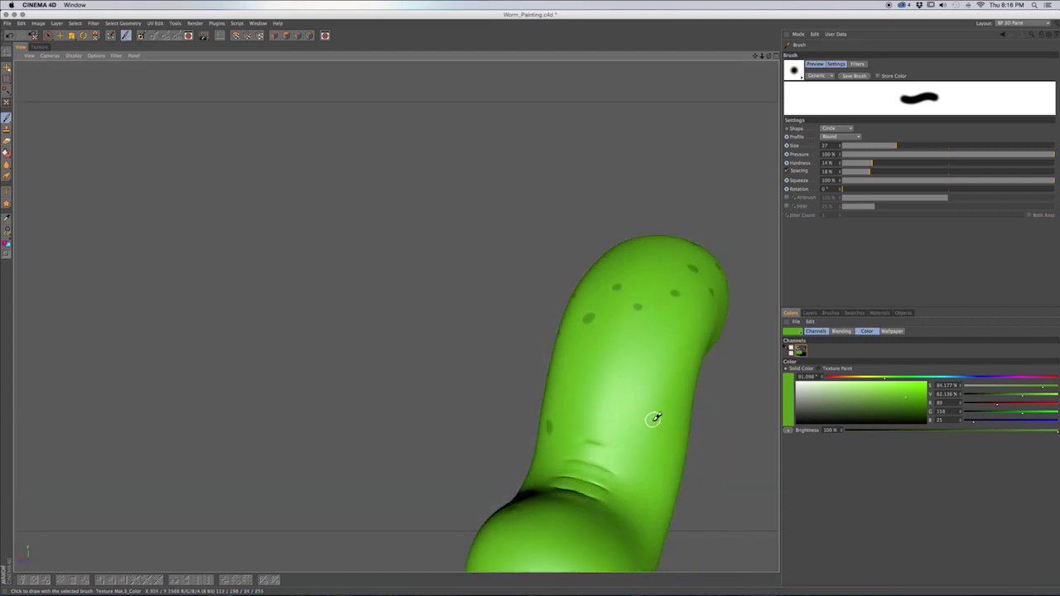
{"action": "left_click", "coordinate": [653, 422]}
{"action": "left_click", "coordinate": [628, 383]}
{"action": "left_click_drag", "start_coordinate": [668, 333], "coordinate": [721, 370], "text": "alt"}
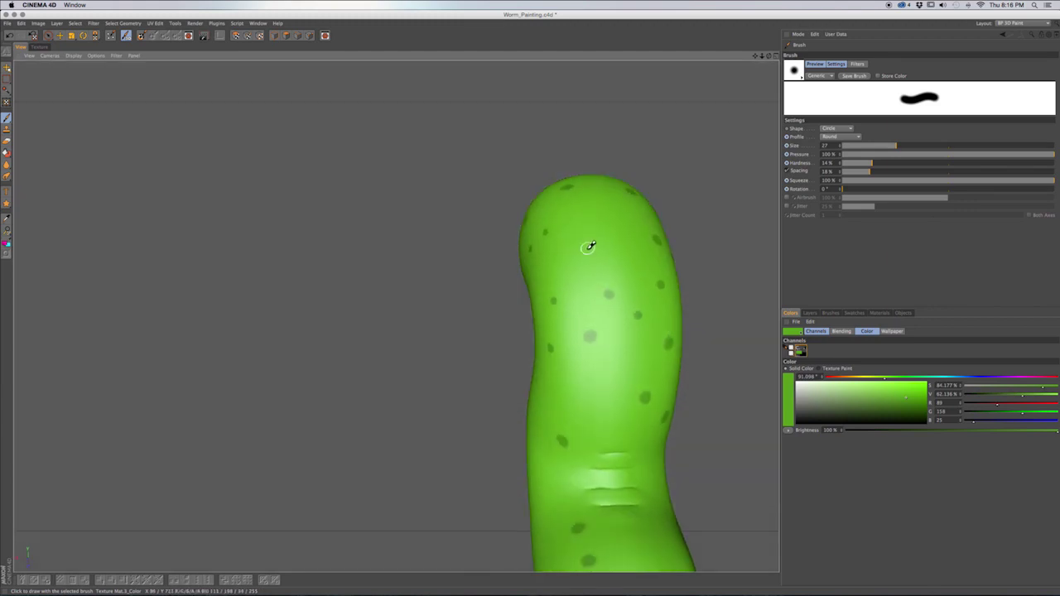
{"action": "left_click_drag", "start_coordinate": [610, 301], "coordinate": [576, 296], "text": "alt"}
{"action": "left_click_drag", "start_coordinate": [510, 250], "coordinate": [514, 246], "text": "alt"}
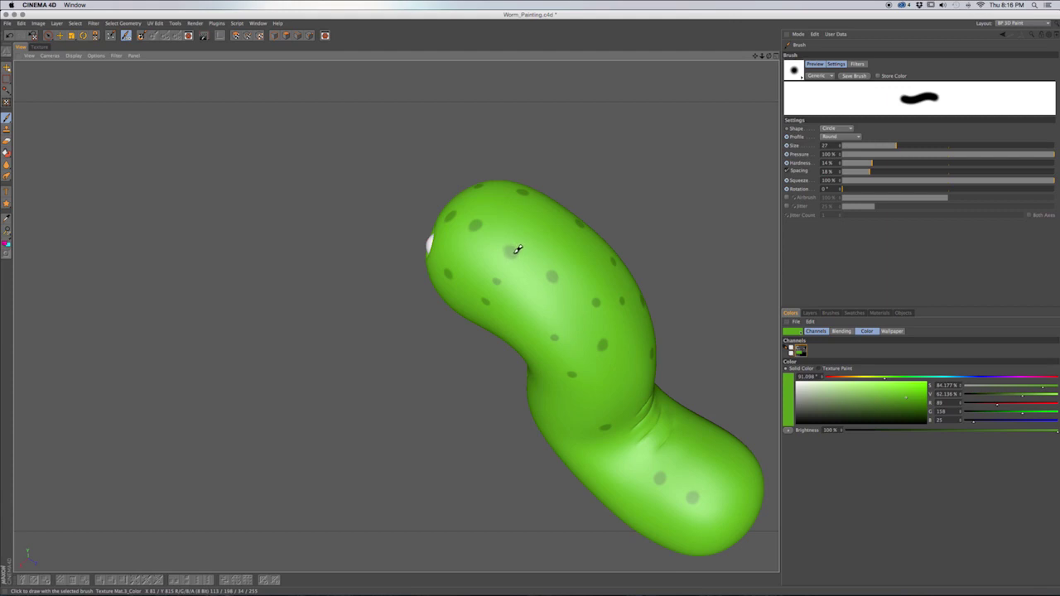
{"action": "left_click_drag", "start_coordinate": [548, 282], "coordinate": [533, 298], "text": "alt"}
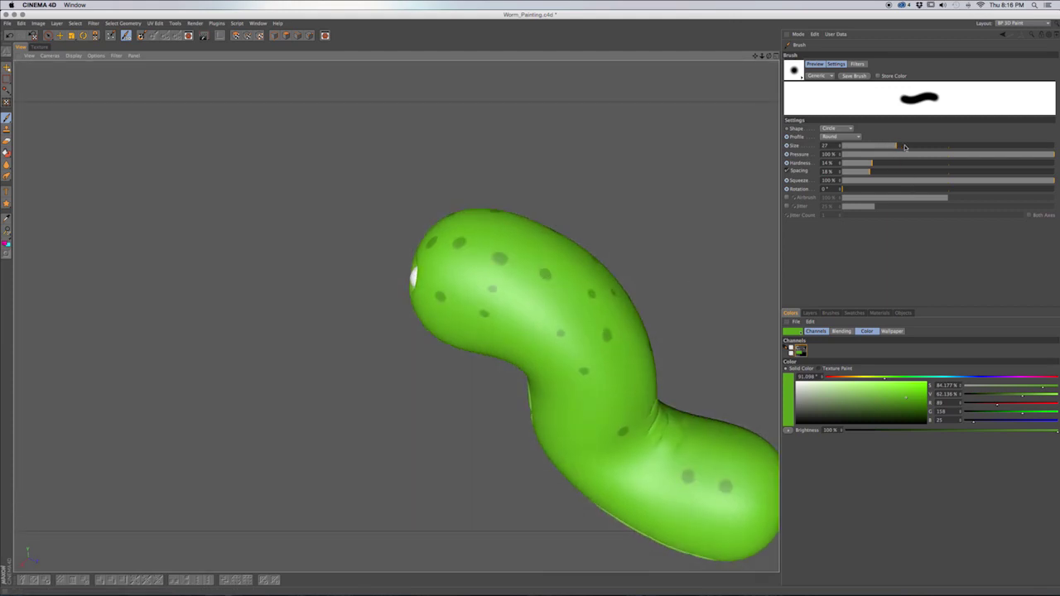
Enlarge the brush to size 42, dab a big spot on the side of the upper body, and set the hardness to 24%.
{"action": "left_click_drag", "start_coordinate": [901, 147], "coordinate": [905, 146]}
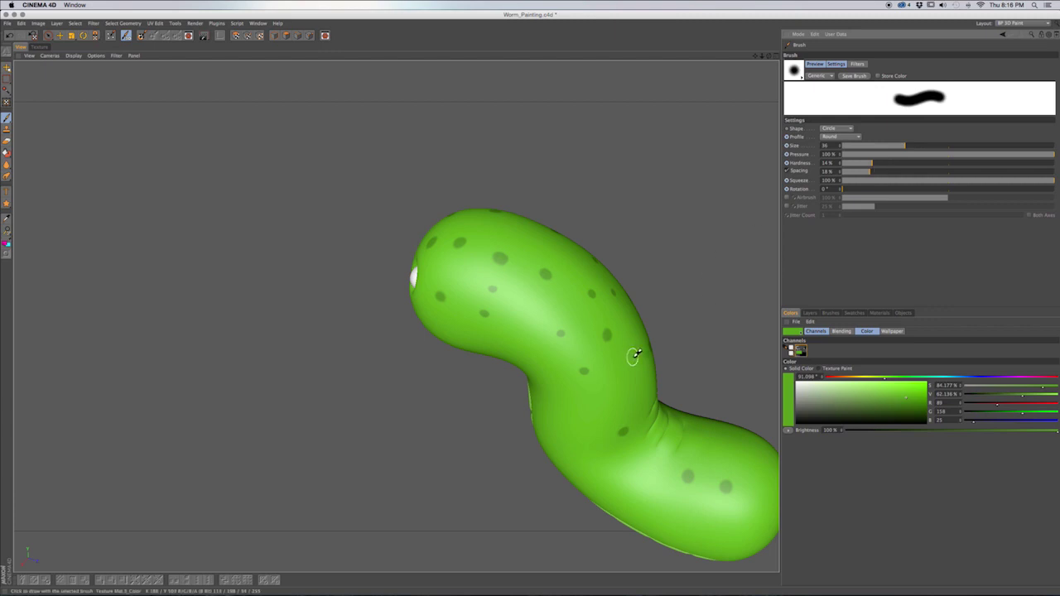
{"action": "left_click", "coordinate": [911, 147]}
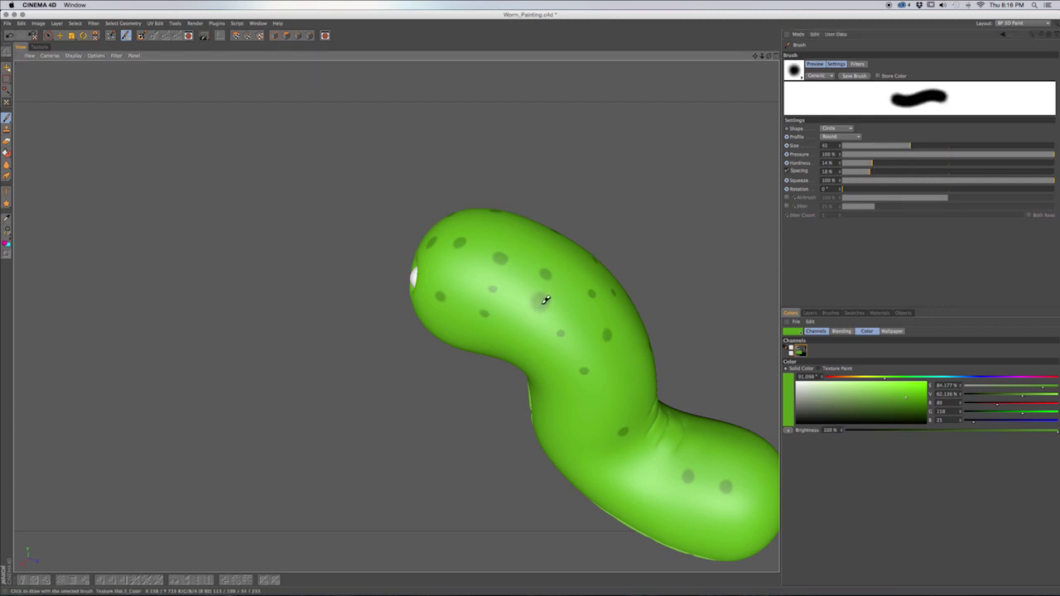
{"action": "left_click", "coordinate": [893, 163]}
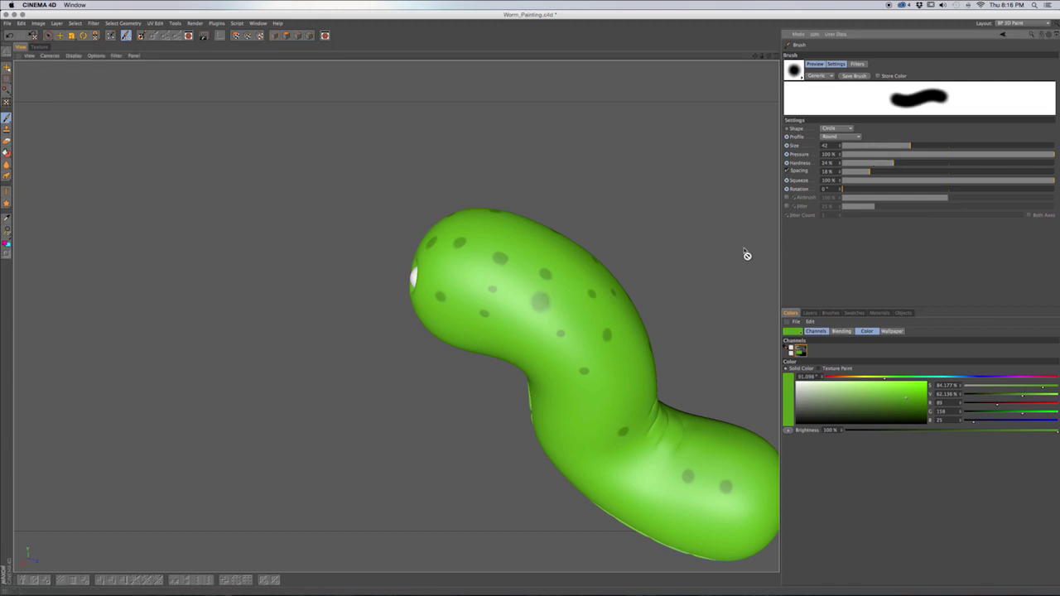
Undo the last big spot, set the brush hardness to 28%, and dab big spots on the side of the upper body again.
{"action": "left_click_drag", "start_coordinate": [597, 318], "coordinate": [543, 289], "text": "alt"}
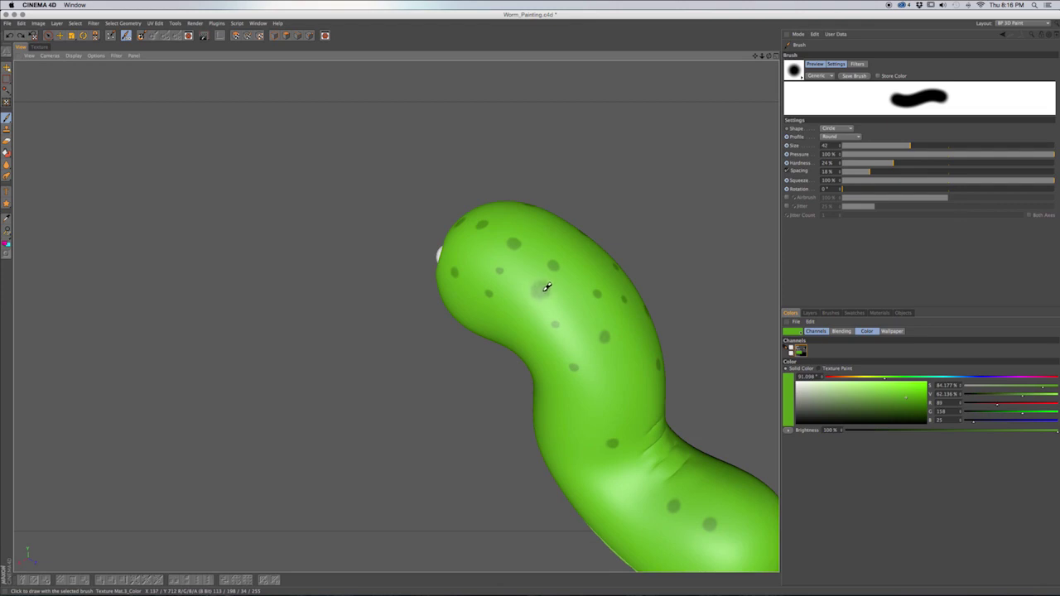
{"action": "key", "text": "super+z"}
{"action": "left_click", "coordinate": [901, 164]}
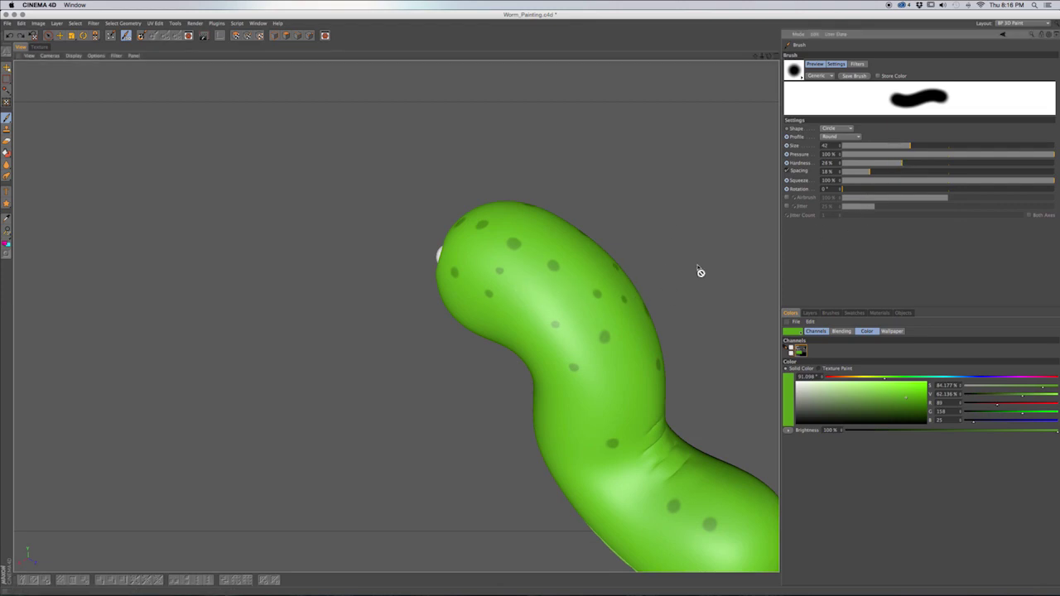
{"action": "left_click", "coordinate": [552, 291]}
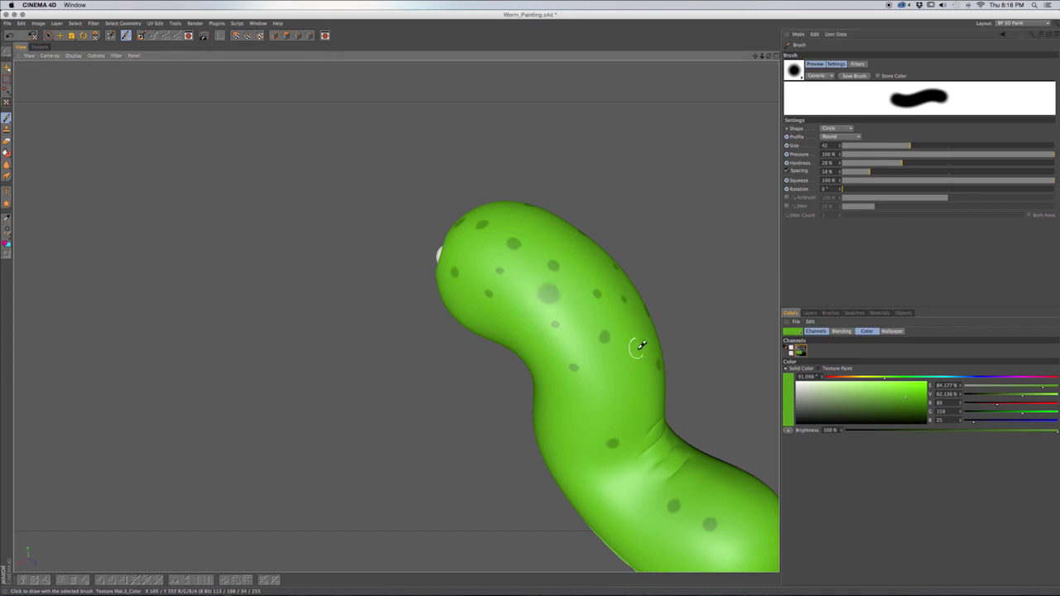
{"action": "left_click", "coordinate": [621, 362]}
Set the brush hardness to 32% and dab big spots along the other side of the upper body.
{"action": "left_click_drag", "start_coordinate": [642, 382], "coordinate": [533, 364], "text": "alt"}
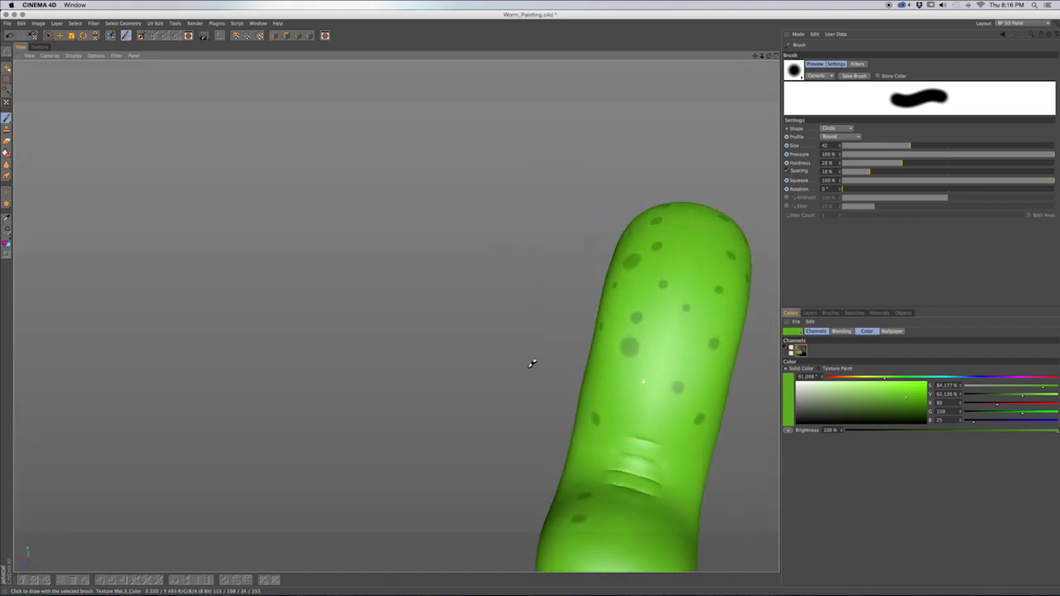
{"action": "left_click_drag", "start_coordinate": [671, 377], "coordinate": [668, 282], "text": "alt"}
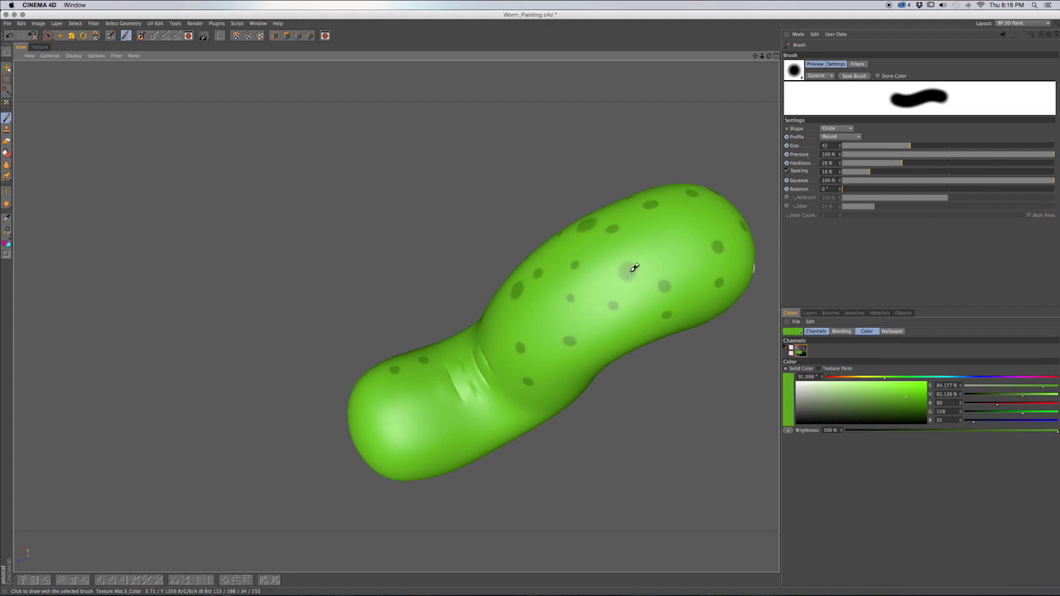
{"action": "left_click", "coordinate": [908, 163]}
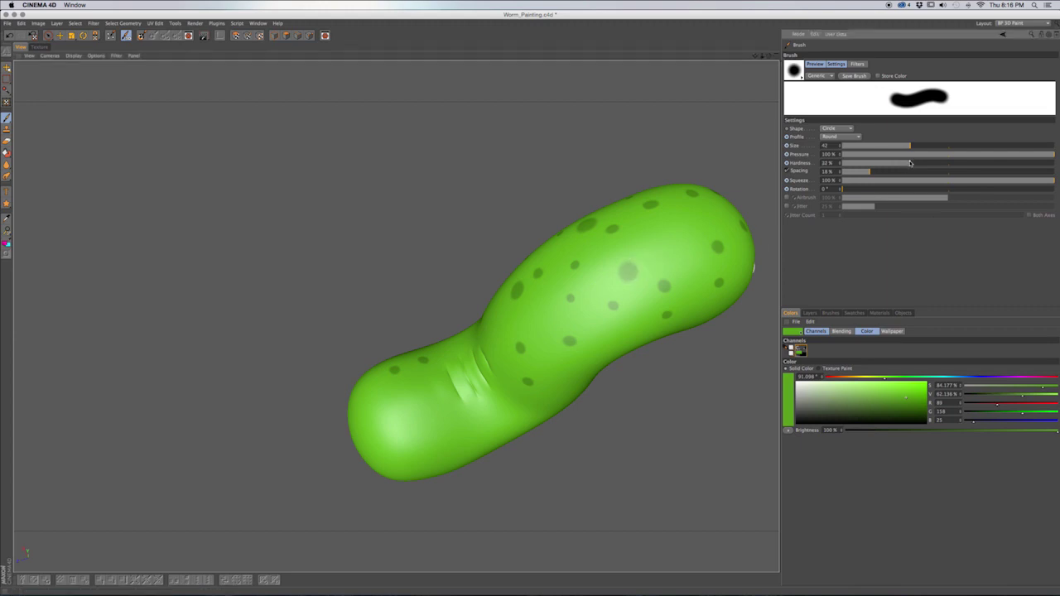
{"action": "left_click", "coordinate": [693, 277]}
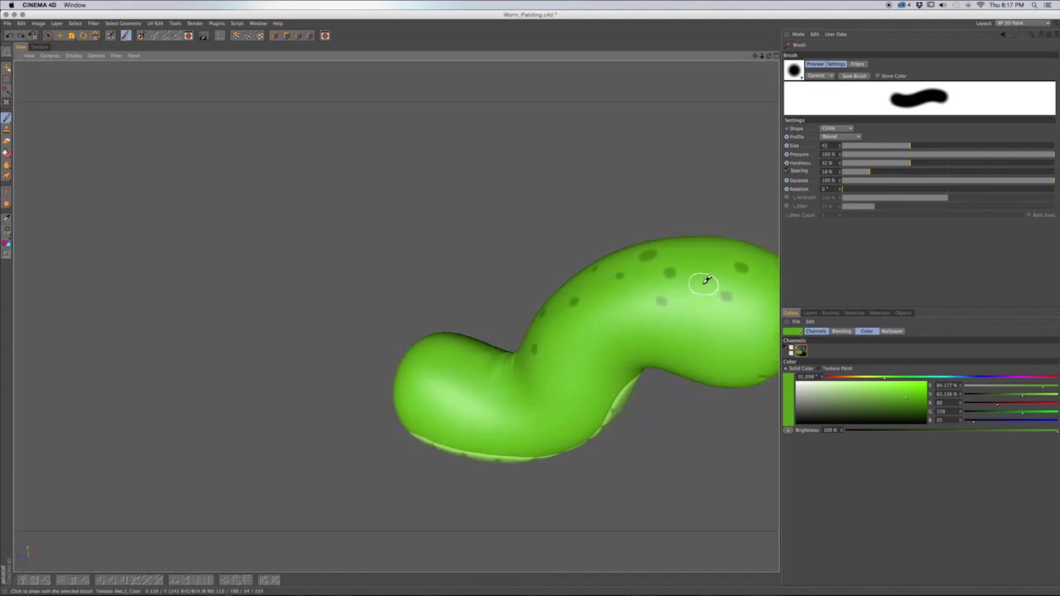
{"action": "left_click", "coordinate": [704, 277]}
{"action": "left_click_drag", "start_coordinate": [709, 315], "coordinate": [742, 300], "text": "alt"}
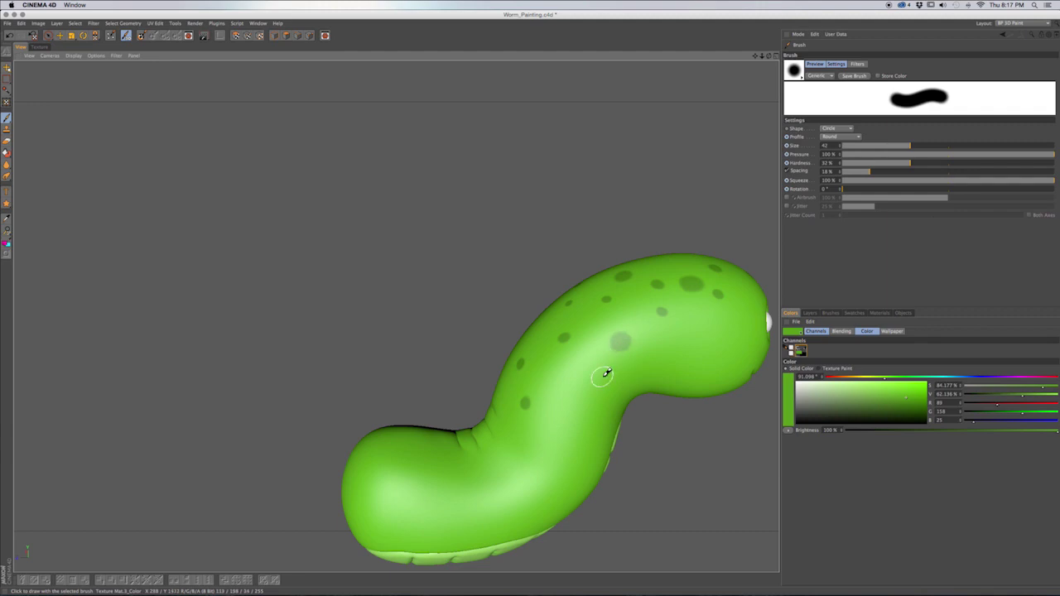
Check that the Spots layer is active and dab big spots on both sides of the head and the side of the back.
{"action": "left_click", "coordinate": [811, 313]}
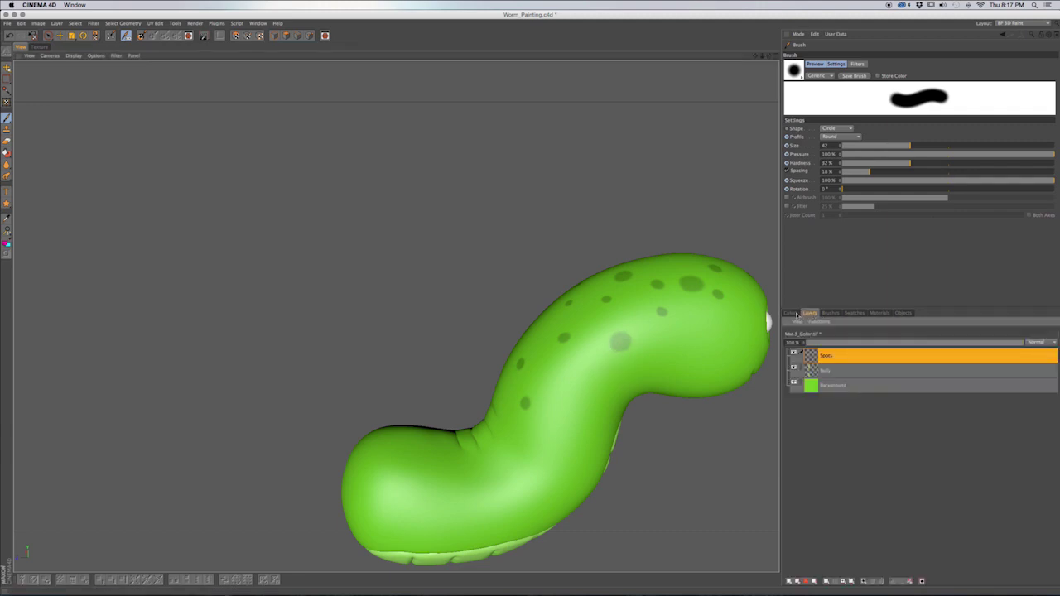
{"action": "left_click", "coordinate": [793, 313]}
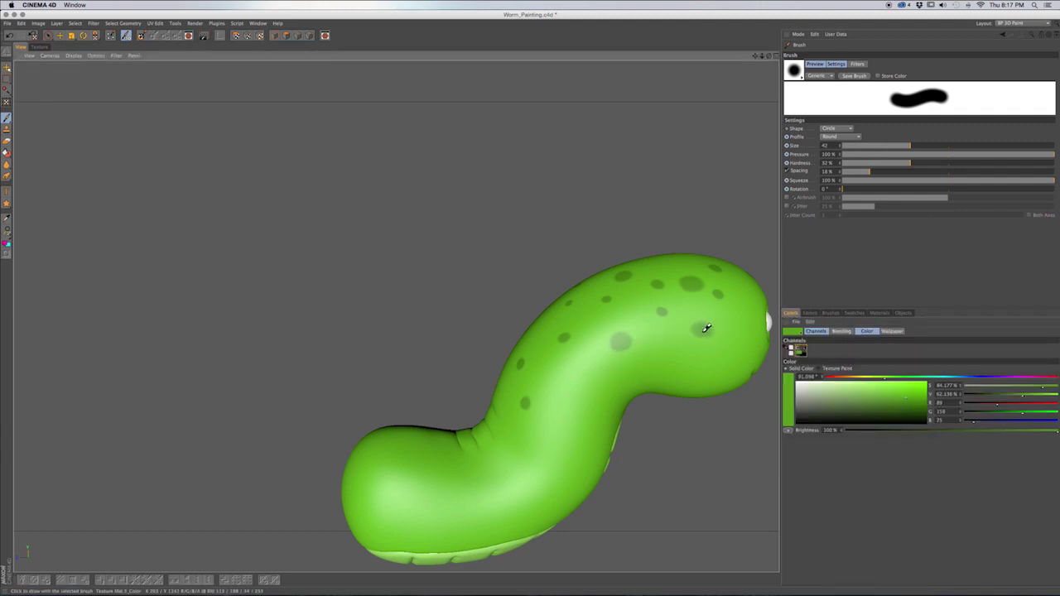
{"action": "left_click_drag", "start_coordinate": [620, 362], "coordinate": [565, 373], "text": "alt"}
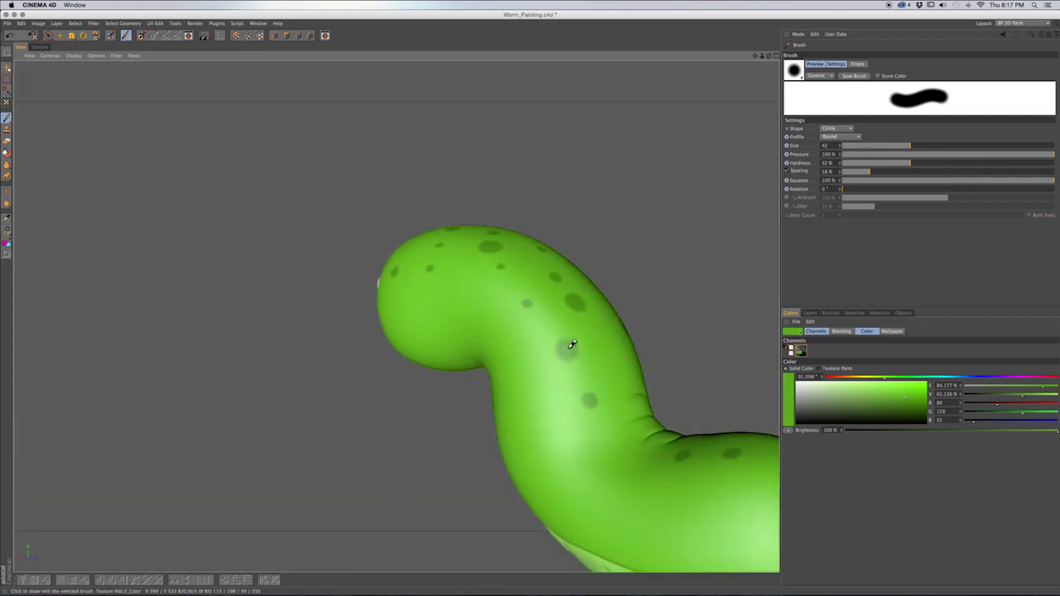
{"action": "left_click_drag", "start_coordinate": [572, 344], "coordinate": [603, 382], "text": "alt"}
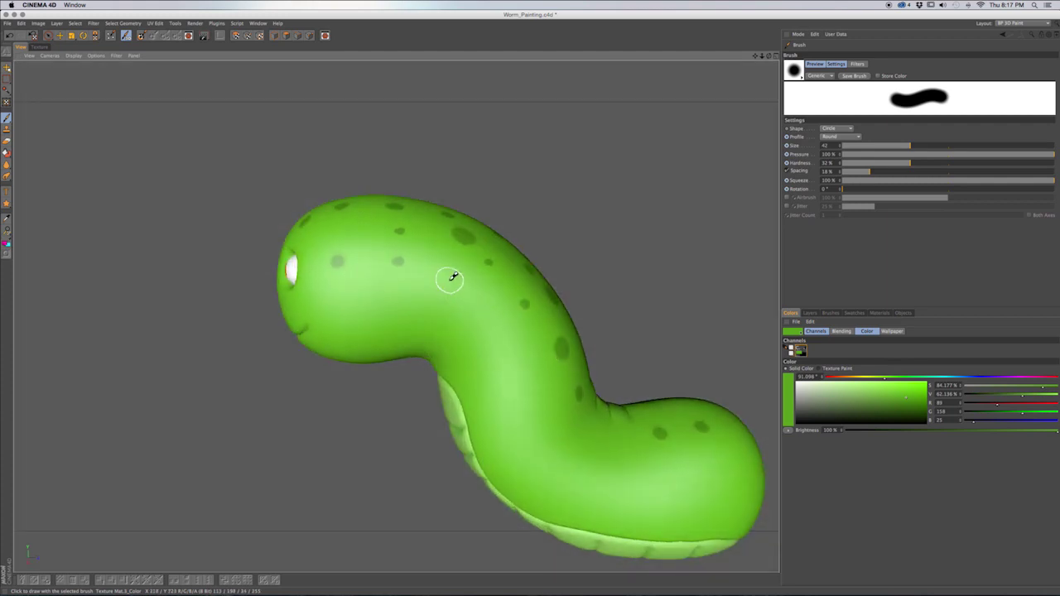
{"action": "left_click", "coordinate": [452, 280]}
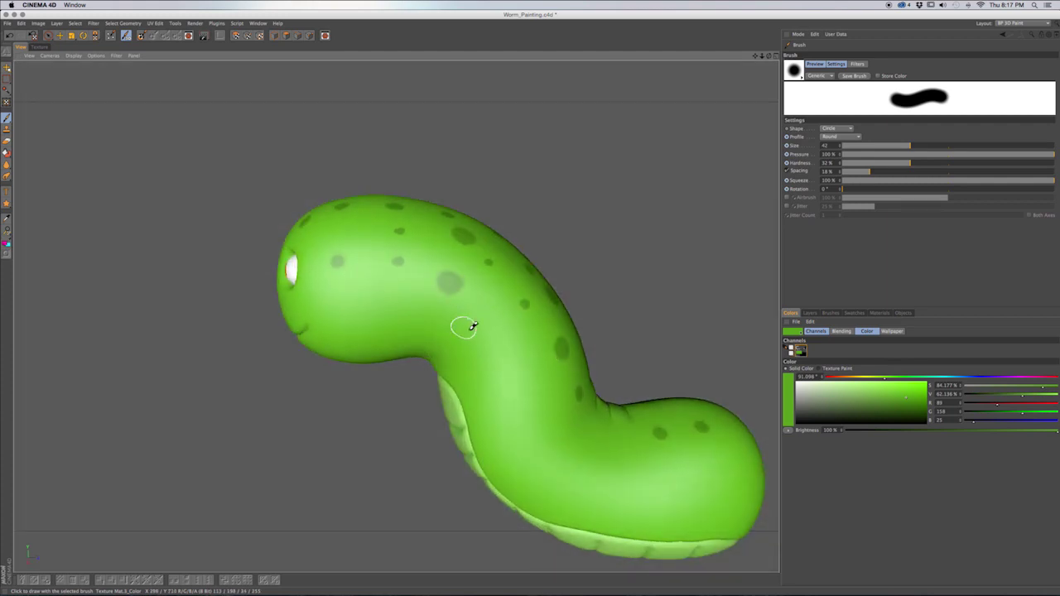
Dab a big spot on each side of the tail section and one on the back just above the creases.
{"action": "left_click", "coordinate": [689, 453]}
{"action": "left_click_drag", "start_coordinate": [687, 438], "coordinate": [591, 469], "text": "alt"}
{"action": "left_click_drag", "start_coordinate": [635, 437], "coordinate": [511, 298], "text": "alt"}
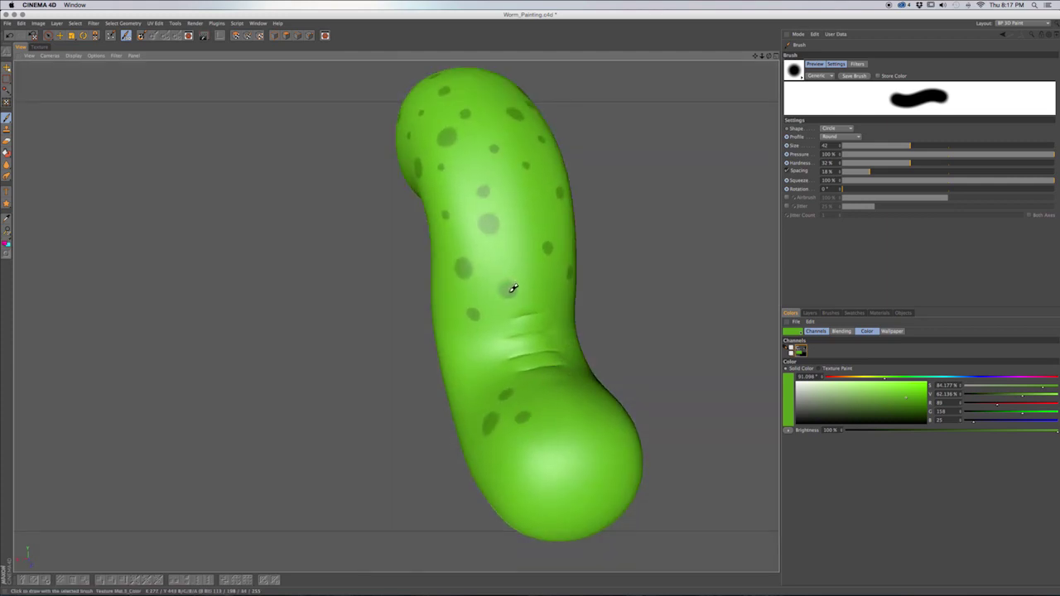
{"action": "mouse_move", "coordinate": [558, 347]}
{"action": "left_mouse_down", "text": "alt"}
{"action": "mouse_move", "coordinate": [574, 391]}
{"action": "mouse_move", "coordinate": [544, 403]}
{"action": "mouse_move", "coordinate": [551, 395]}
{"action": "mouse_move", "coordinate": [515, 391]}
{"action": "mouse_move", "coordinate": [534, 385]}
{"action": "mouse_move", "coordinate": [451, 415]}
{"action": "left_mouse_up", "text": "alt"}
{"action": "left_click_drag", "start_coordinate": [530, 382], "coordinate": [529, 379]}
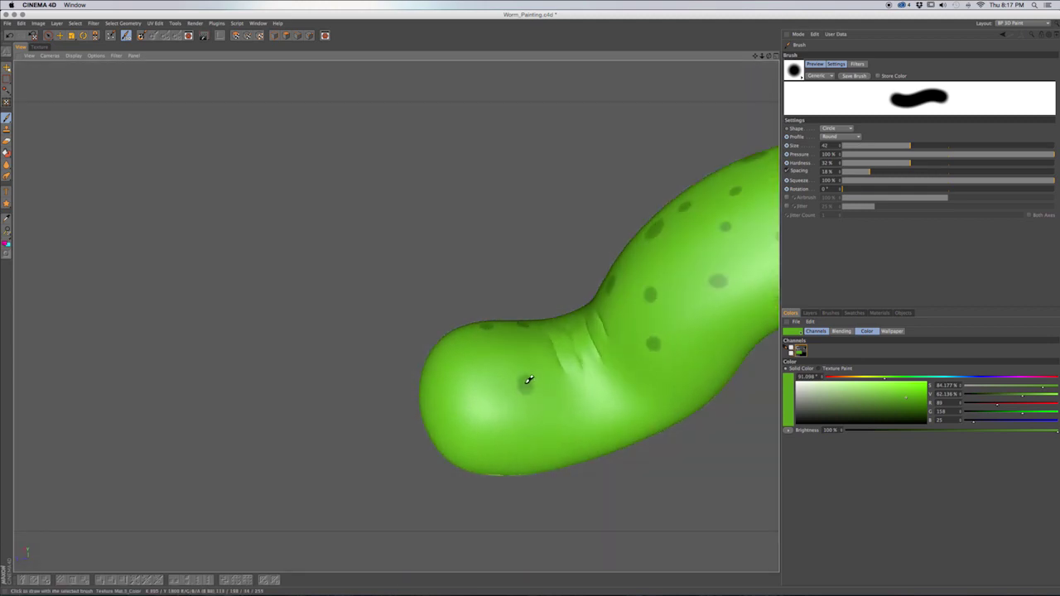
Dab more big spots along the side of the upper body and on top of the head.
{"action": "mouse_move", "coordinate": [611, 375]}
{"action": "left_mouse_down", "text": "alt"}
{"action": "mouse_move", "coordinate": [394, 314]}
{"action": "mouse_move", "coordinate": [614, 324]}
{"action": "mouse_move", "coordinate": [625, 348]}
{"action": "mouse_move", "coordinate": [600, 371]}
{"action": "left_mouse_up", "text": "alt"}
{"action": "left_click", "coordinate": [614, 351]}
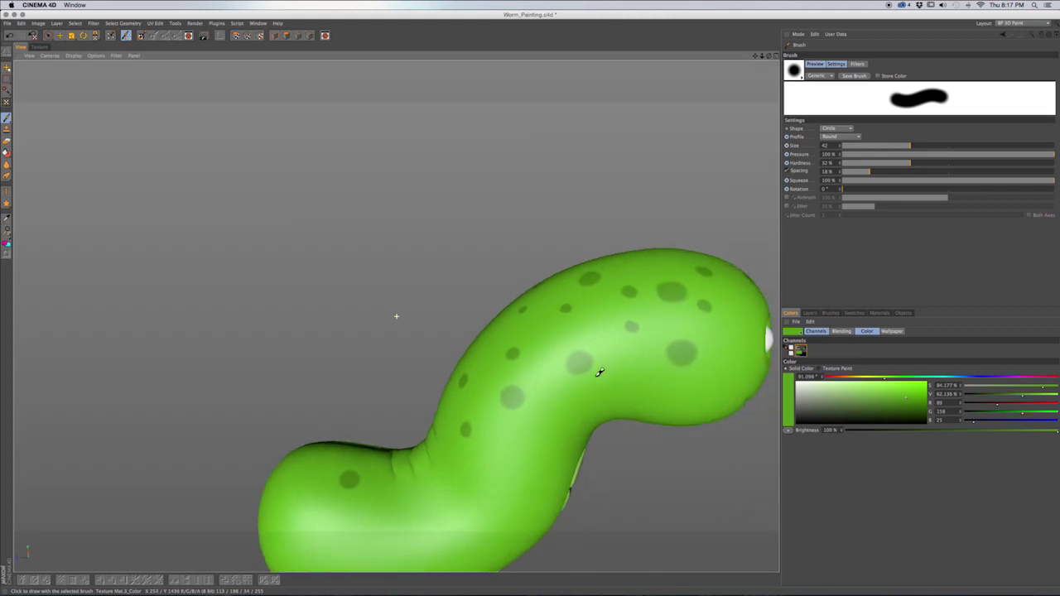
{"action": "left_click_drag", "start_coordinate": [545, 333], "coordinate": [610, 369], "text": "alt"}
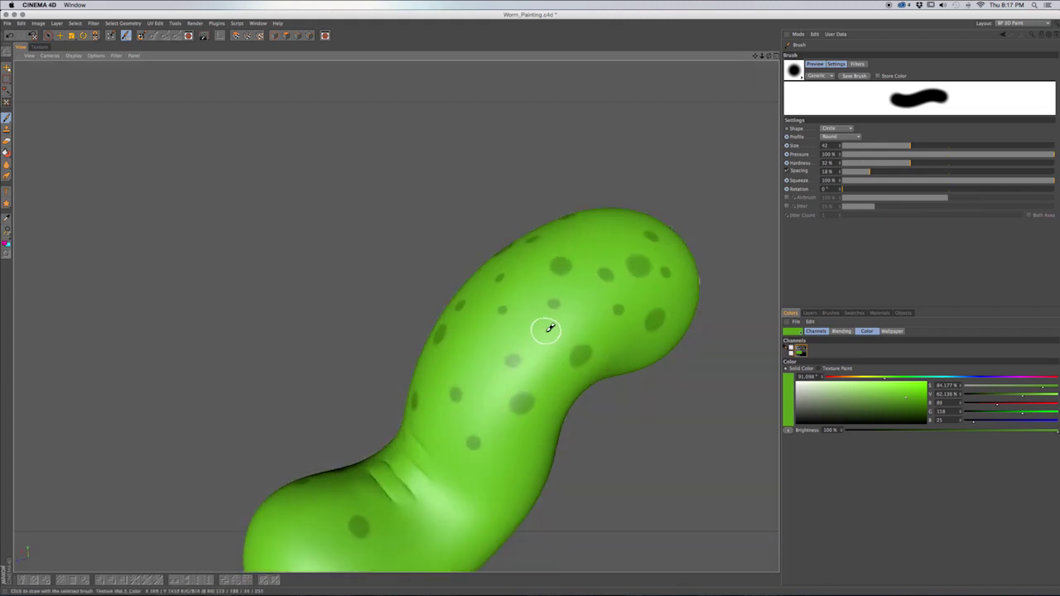
{"action": "left_click_drag", "start_coordinate": [546, 331], "coordinate": [667, 267], "text": "alt"}
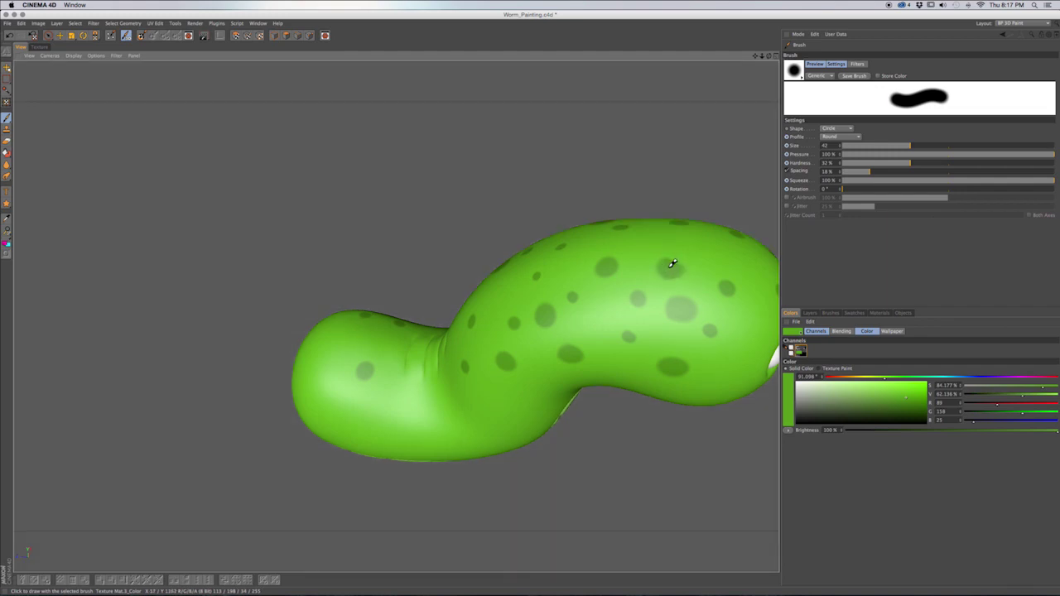
{"action": "left_click_drag", "start_coordinate": [674, 265], "coordinate": [648, 287], "text": "alt"}
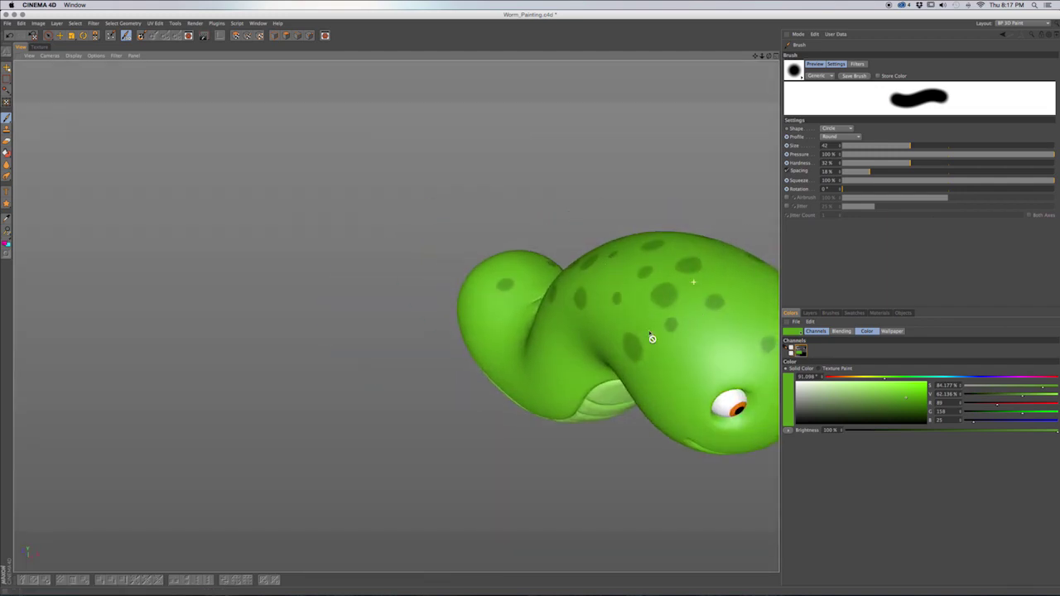
Set the brush to size 28 with 24% hardness and dab medium spots on the neck and behind the cheek.
{"action": "middle_click_drag", "start_coordinate": [651, 333], "coordinate": [562, 352], "text": "alt"}
{"action": "left_click_drag", "start_coordinate": [608, 334], "coordinate": [677, 312], "text": "alt"}
{"action": "middle_click_drag", "start_coordinate": [518, 388], "coordinate": [598, 368], "text": "alt"}
{"action": "left_click_drag", "start_coordinate": [507, 409], "coordinate": [552, 377], "text": "alt"}
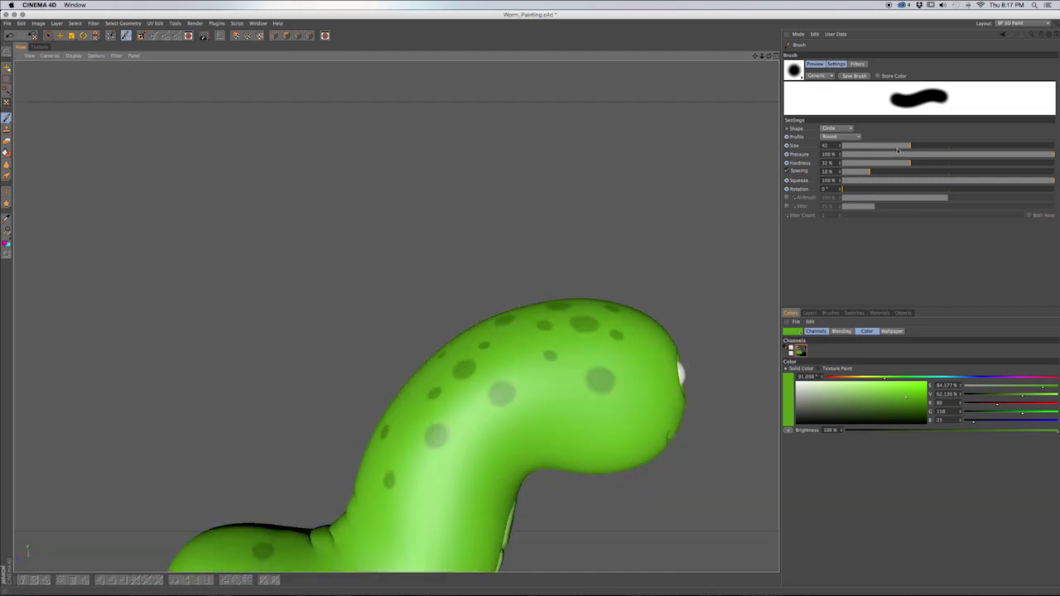
{"action": "left_click", "coordinate": [898, 147]}
{"action": "left_click", "coordinate": [894, 163]}
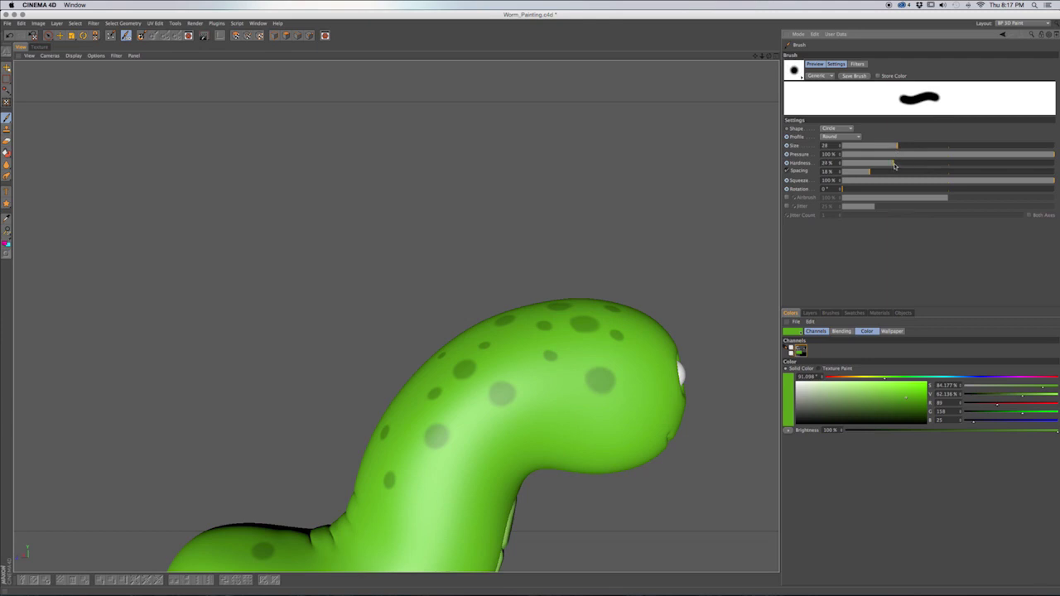
{"action": "left_click", "coordinate": [483, 442]}
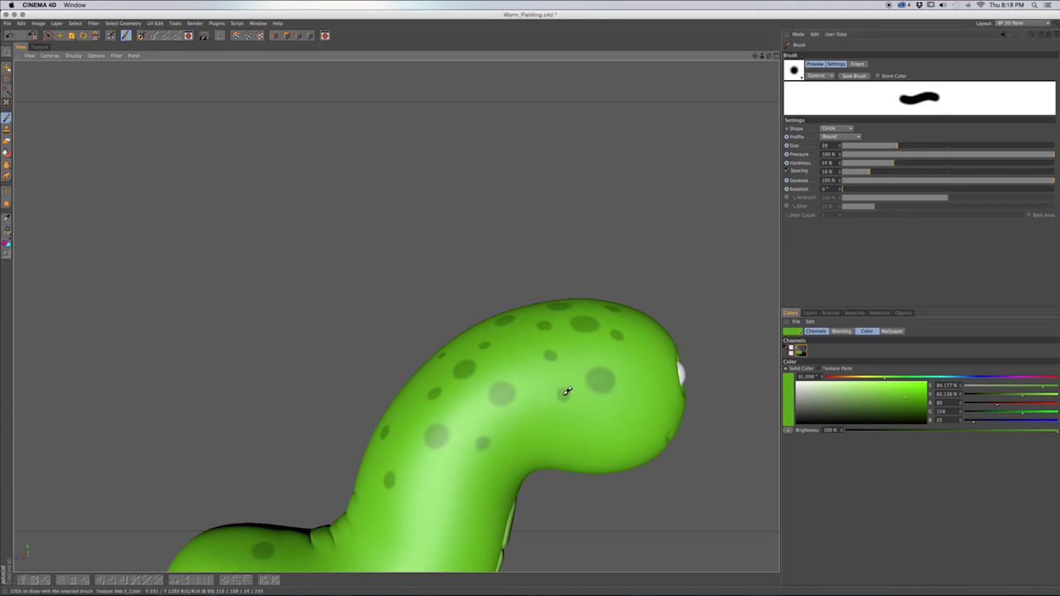
Dab medium spots on the opposite side of the head, down the body and beside the back creases.
{"action": "mouse_move", "coordinate": [563, 395]}
{"action": "left_mouse_down", "text": "alt"}
{"action": "mouse_move", "coordinate": [613, 421]}
{"action": "mouse_move", "coordinate": [724, 400]}
{"action": "left_mouse_up", "text": "alt"}
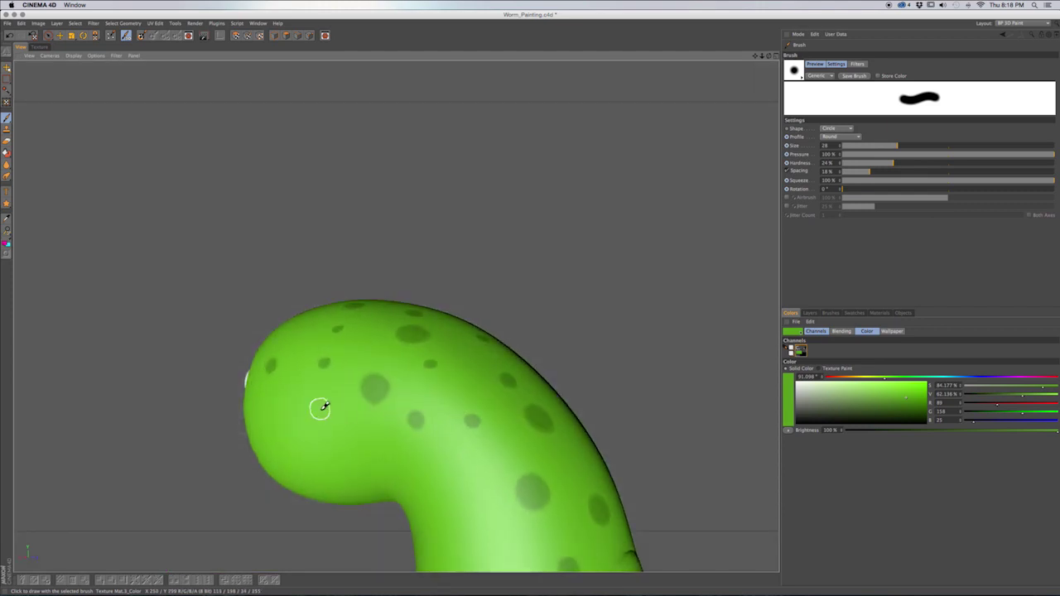
{"action": "left_click_drag", "start_coordinate": [355, 419], "coordinate": [522, 381], "text": "alt"}
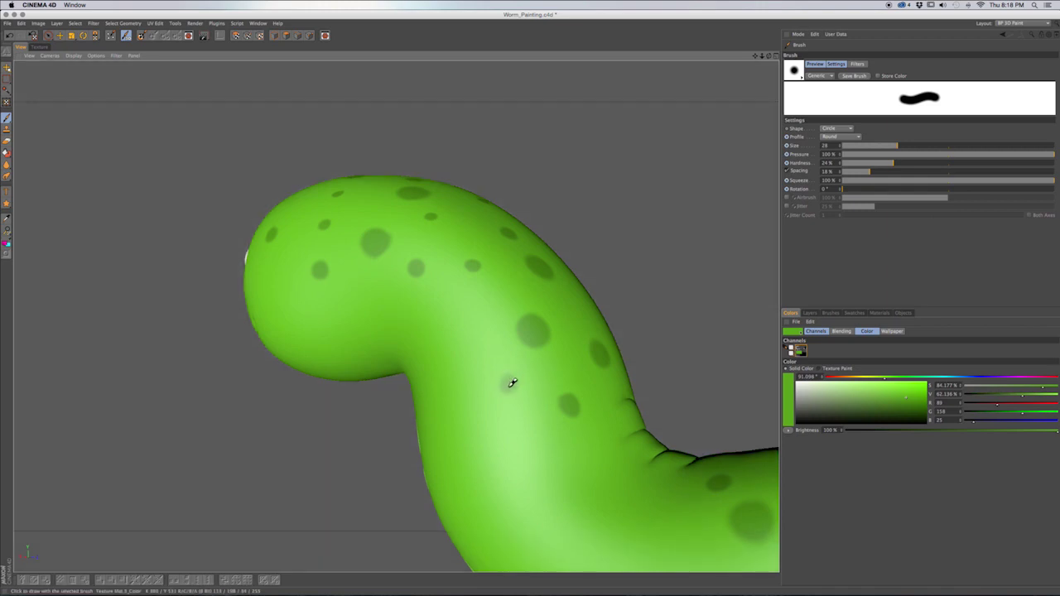
{"action": "left_click_drag", "start_coordinate": [506, 383], "coordinate": [470, 397], "text": "alt"}
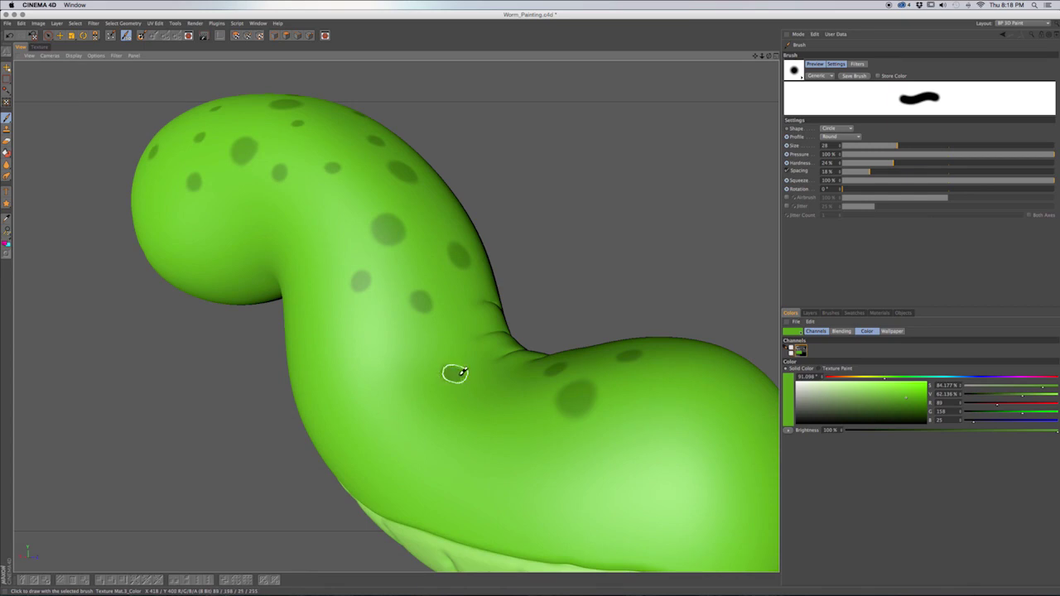
{"action": "left_click_drag", "start_coordinate": [455, 374], "coordinate": [626, 345], "text": "alt"}
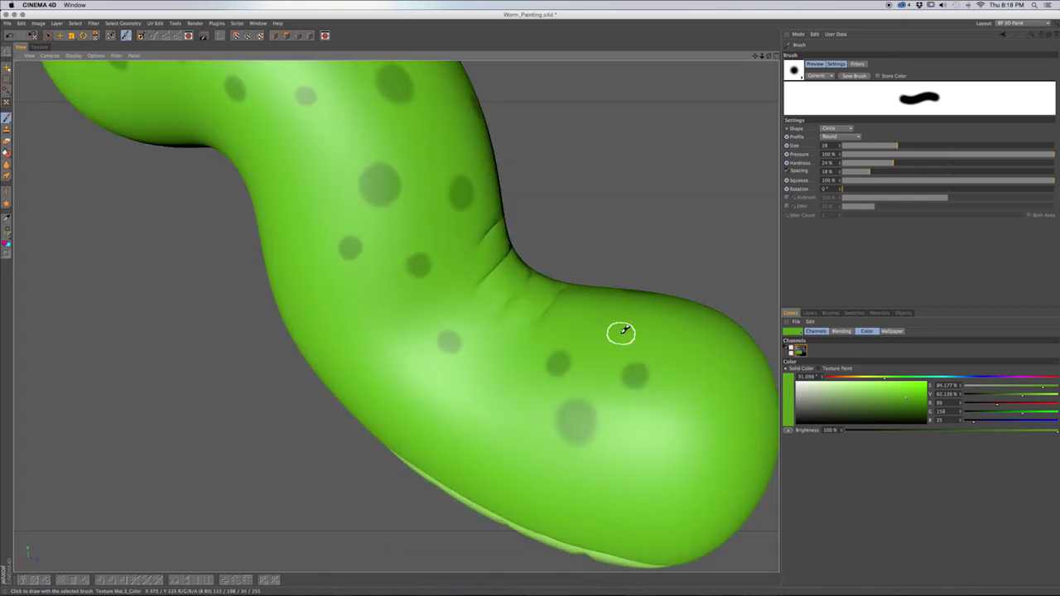
Dab medium spots on the tail section below the back creases and on the back just above them.
{"action": "mouse_move", "coordinate": [624, 332]}
{"action": "left_mouse_down", "text": "alt"}
{"action": "mouse_move", "coordinate": [588, 379]}
{"action": "mouse_move", "coordinate": [678, 390]}
{"action": "mouse_move", "coordinate": [520, 374]}
{"action": "mouse_move", "coordinate": [539, 374]}
{"action": "left_mouse_up", "text": "alt"}
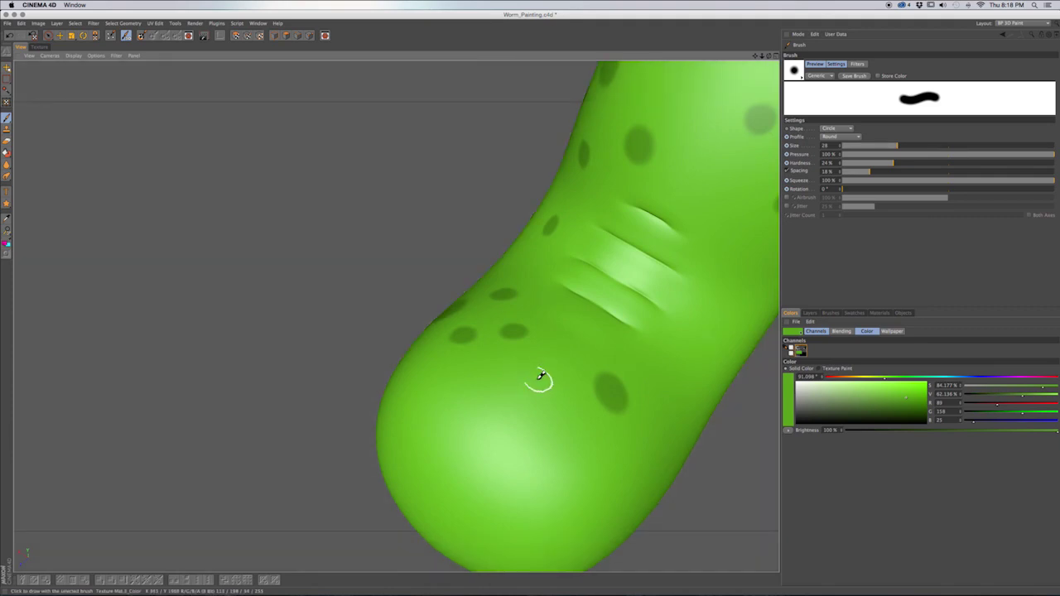
{"action": "left_click", "coordinate": [511, 365]}
{"action": "left_click", "coordinate": [614, 339]}
{"action": "left_click_drag", "start_coordinate": [702, 210], "coordinate": [676, 200], "text": "alt"}
{"action": "mouse_move", "coordinate": [676, 200]}
{"action": "middle_mouse_down", "text": "alt"}
{"action": "mouse_move", "coordinate": [543, 302]}
{"action": "mouse_move", "coordinate": [509, 347]}
{"action": "middle_mouse_up", "text": "alt"}
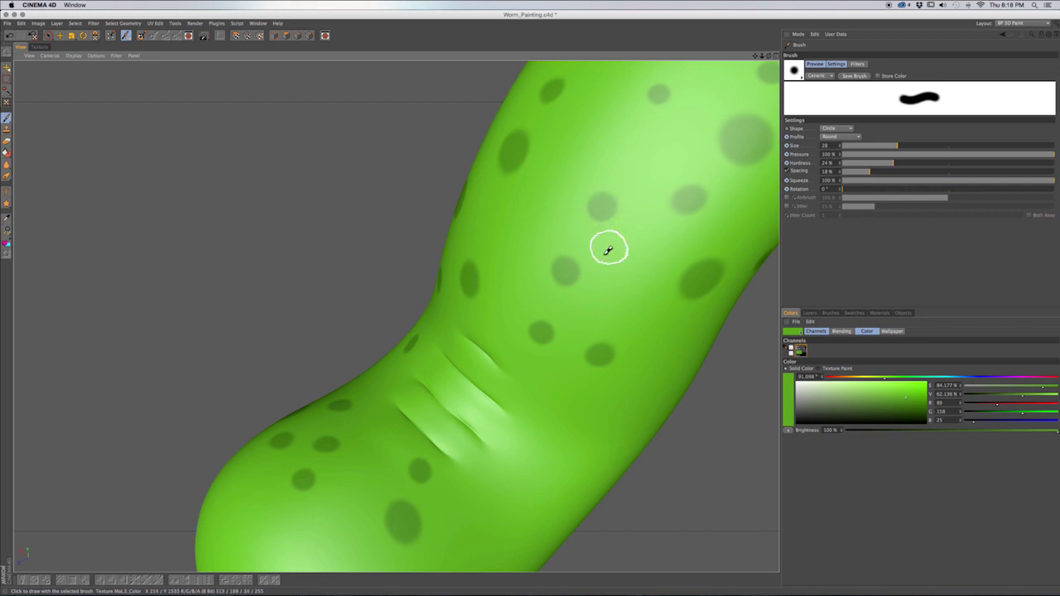
Fill the gaps along the side of the body above the creases with medium spots.
{"action": "middle_click_drag", "start_coordinate": [610, 255], "coordinate": [452, 227], "text": "alt"}
{"action": "left_click_drag", "start_coordinate": [487, 268], "coordinate": [375, 220], "text": "alt"}
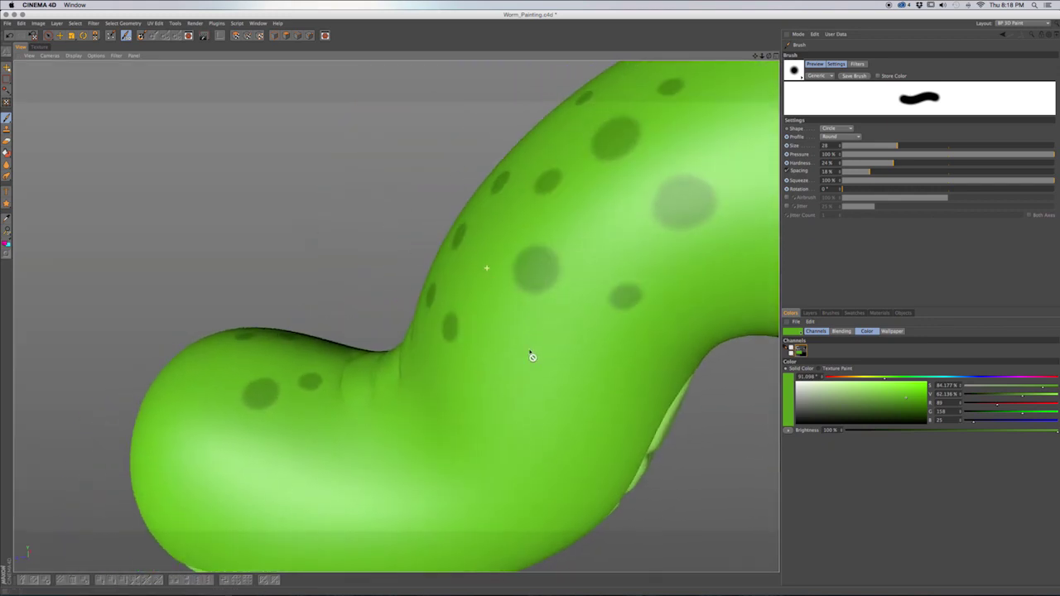
{"action": "left_click_drag", "start_coordinate": [489, 399], "coordinate": [539, 400], "text": "alt"}
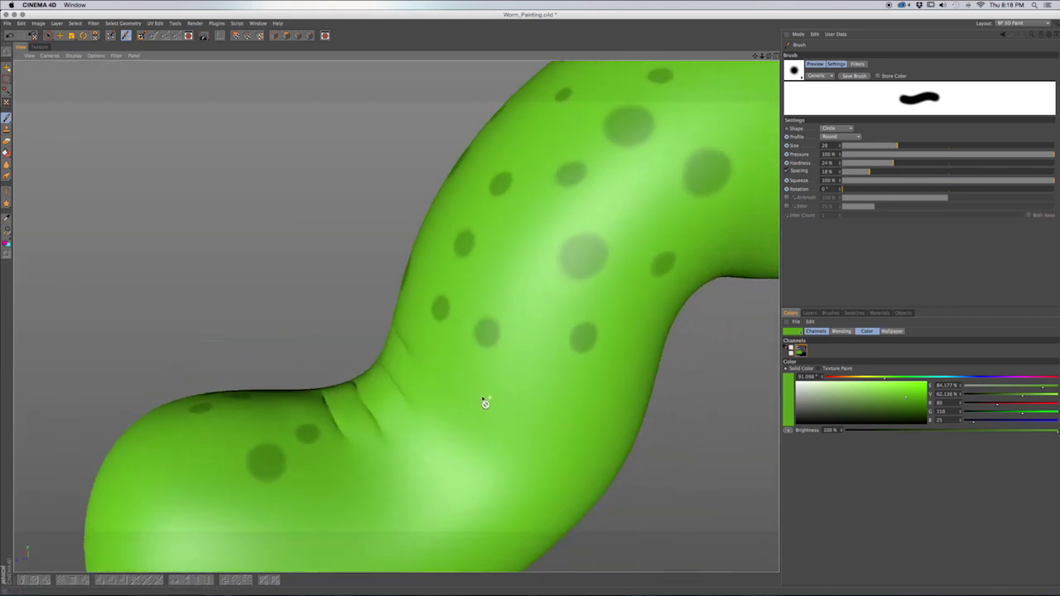
{"action": "mouse_move", "coordinate": [546, 357]}
{"action": "left_mouse_down", "text": "alt"}
{"action": "mouse_move", "coordinate": [450, 367]}
{"action": "mouse_move", "coordinate": [502, 253]}
{"action": "mouse_move", "coordinate": [468, 255]}
{"action": "left_mouse_up", "text": "alt"}
{"action": "mouse_move", "coordinate": [561, 279]}
{"action": "left_mouse_down", "text": "alt"}
{"action": "mouse_move", "coordinate": [381, 359]}
{"action": "mouse_move", "coordinate": [604, 290]}
{"action": "left_mouse_up", "text": "alt"}
{"action": "left_click", "coordinate": [568, 287]}
Dab three small spots on the forehead with the brush at size 12 and 15% hardness, and reduce the brush size to 8.
{"action": "left_click_drag", "start_coordinate": [508, 285], "coordinate": [290, 286], "text": "alt"}
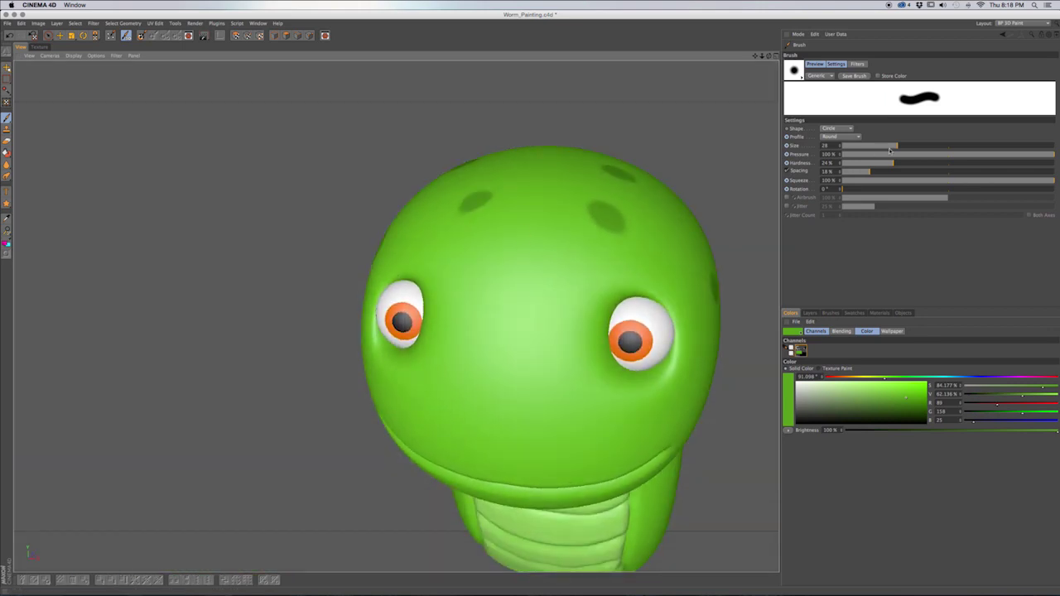
{"action": "left_click_drag", "start_coordinate": [888, 147], "coordinate": [872, 166]}
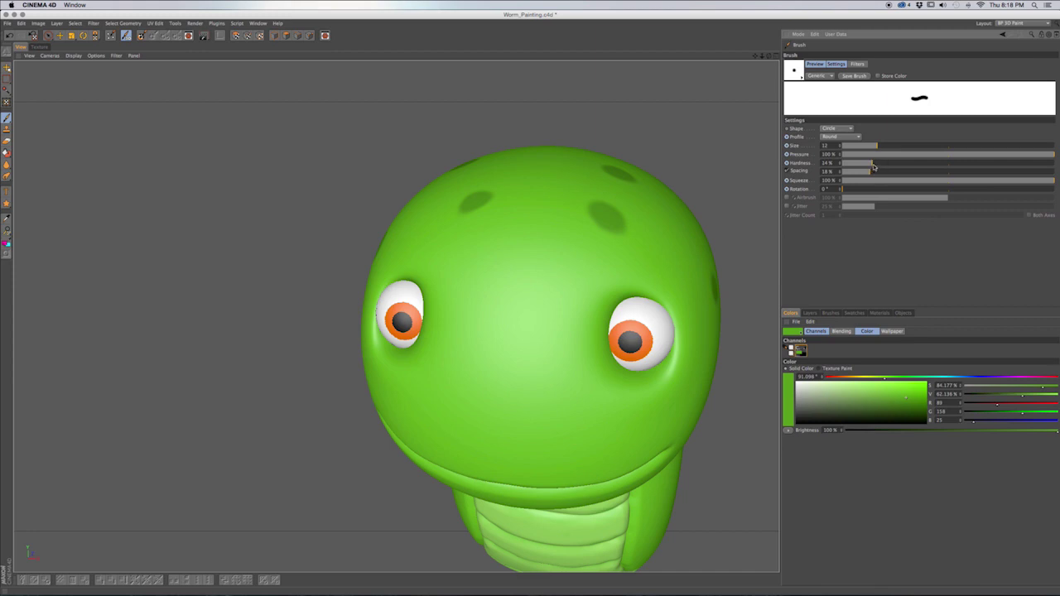
{"action": "left_click", "coordinate": [536, 277]}
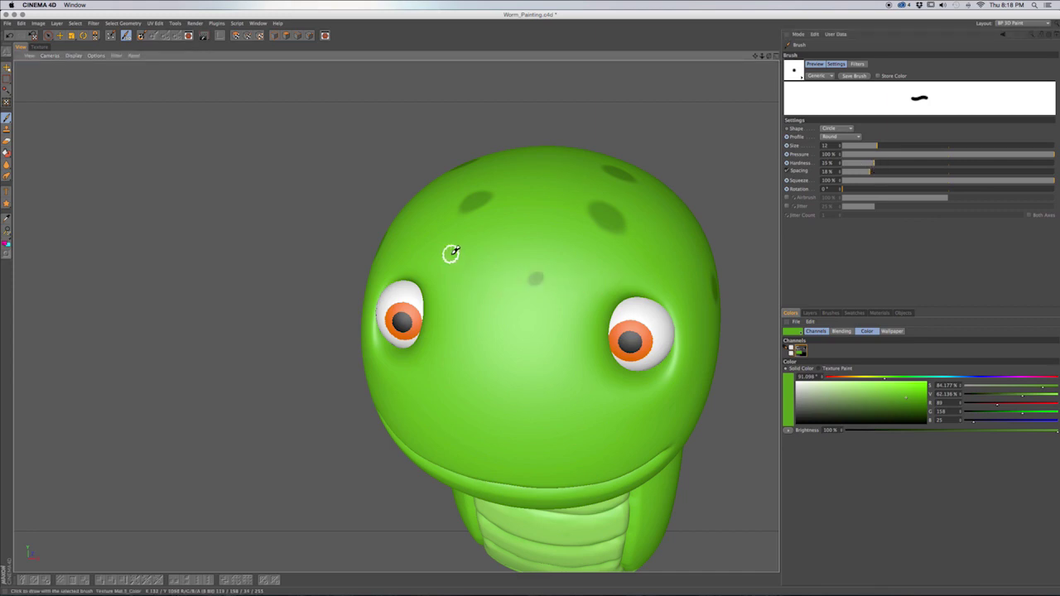
{"action": "left_click", "coordinate": [453, 254]}
{"action": "left_click", "coordinate": [677, 250]}
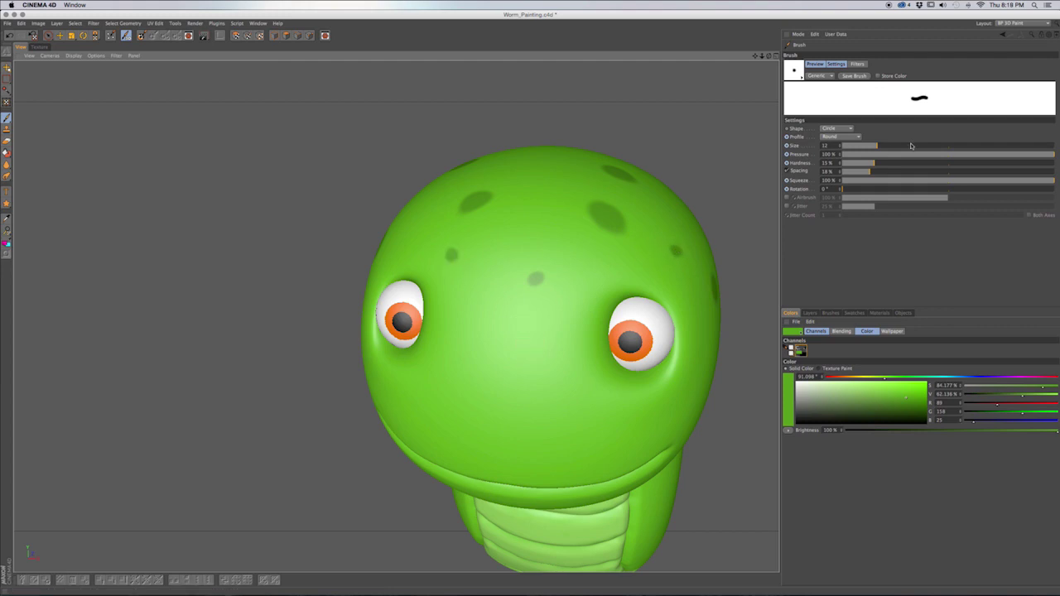
{"action": "left_click_drag", "start_coordinate": [874, 148], "coordinate": [871, 157]}
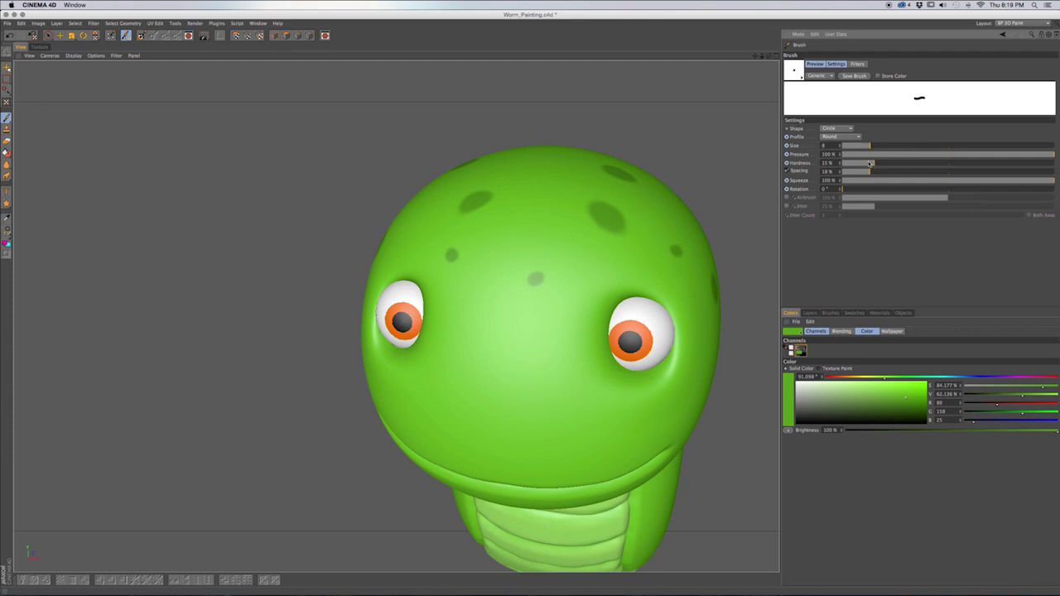
Dab three small spots across the forehead with the brush at size 8 and 11% hardness.
{"action": "left_click", "coordinate": [497, 318]}
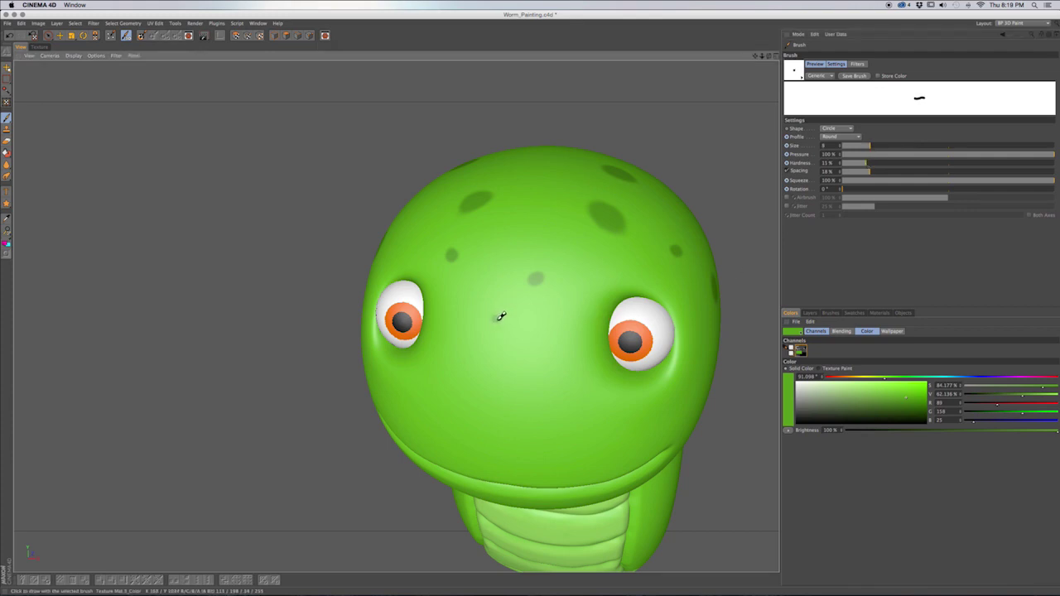
{"action": "left_click", "coordinate": [628, 256]}
{"action": "left_click", "coordinate": [528, 235]}
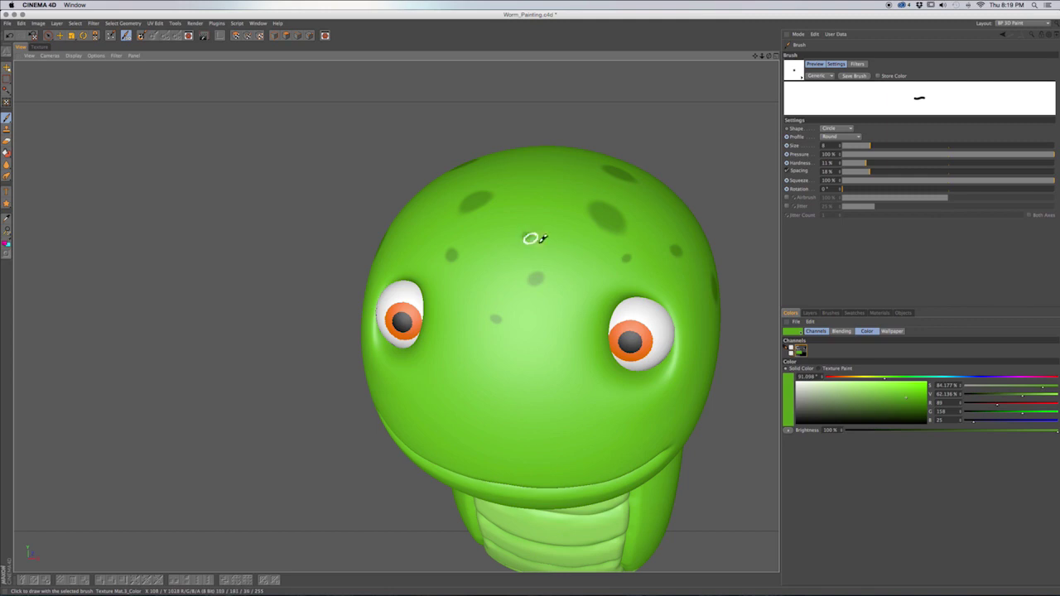
Dab small spots above the eye and over the top and back of the head with the brush at size 12 and 10% hardness.
{"action": "left_click", "coordinate": [866, 164]}
{"action": "left_click", "coordinate": [877, 146]}
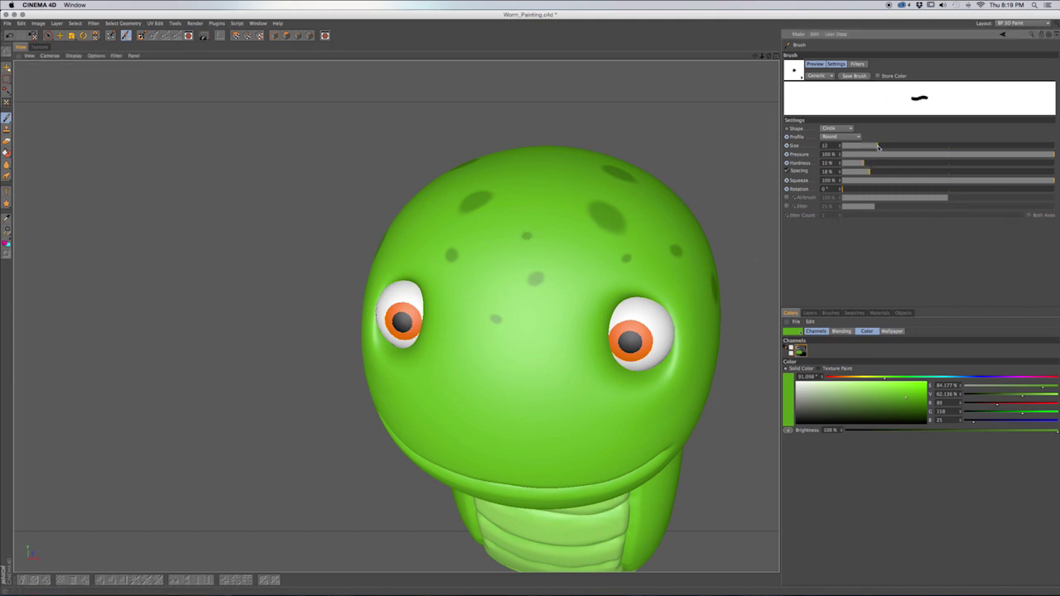
{"action": "left_click_drag", "start_coordinate": [695, 287], "coordinate": [577, 292], "text": "alt"}
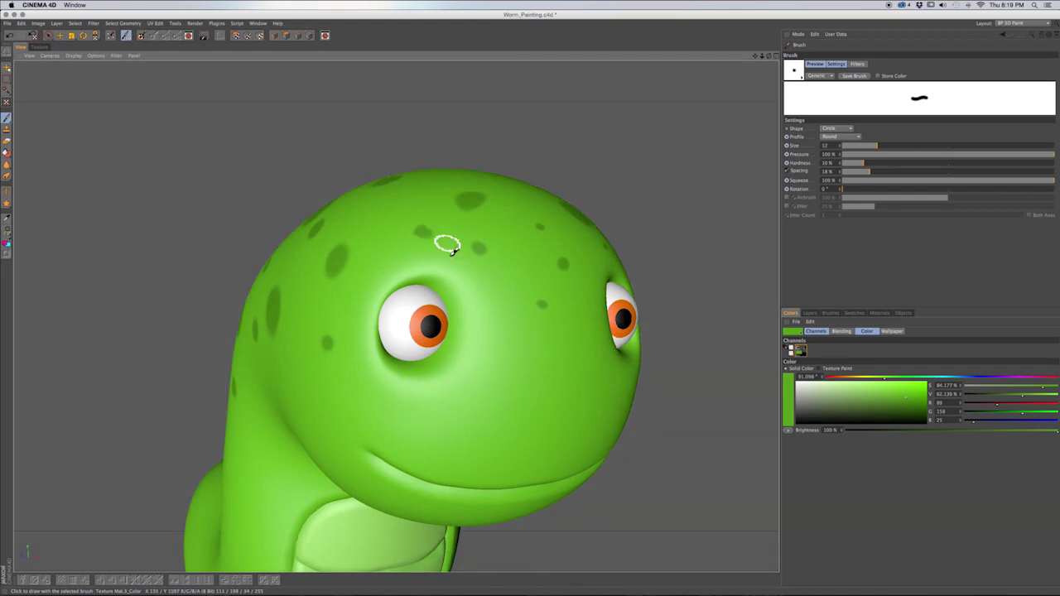
{"action": "left_click_drag", "start_coordinate": [445, 242], "coordinate": [441, 265], "text": "alt"}
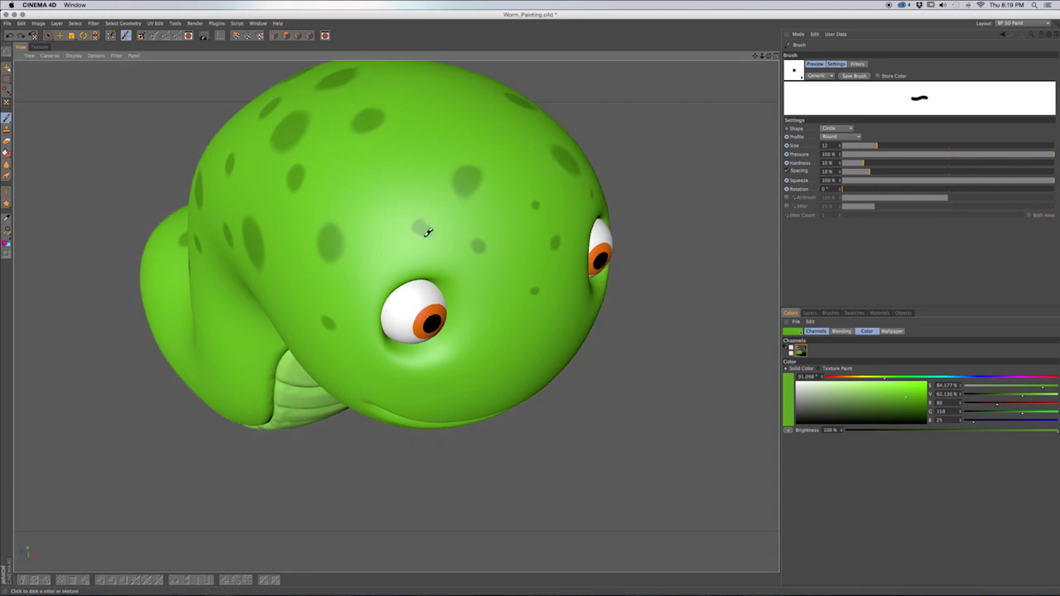
{"action": "left_click_drag", "start_coordinate": [421, 229], "coordinate": [431, 234]}
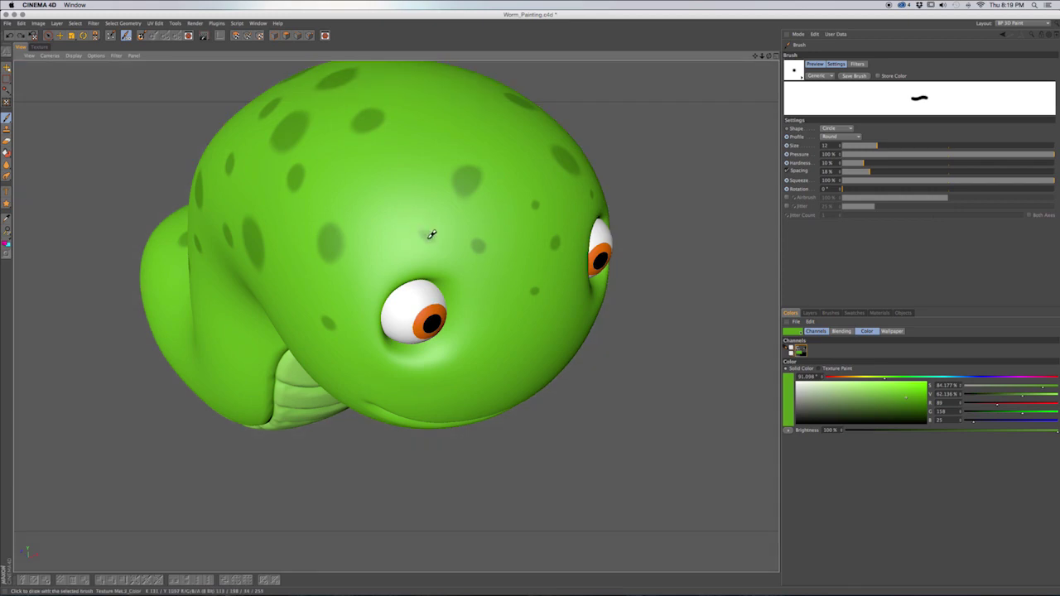
{"action": "left_click_drag", "start_coordinate": [433, 234], "coordinate": [434, 236]}
{"action": "left_click_drag", "start_coordinate": [397, 166], "coordinate": [403, 164]}
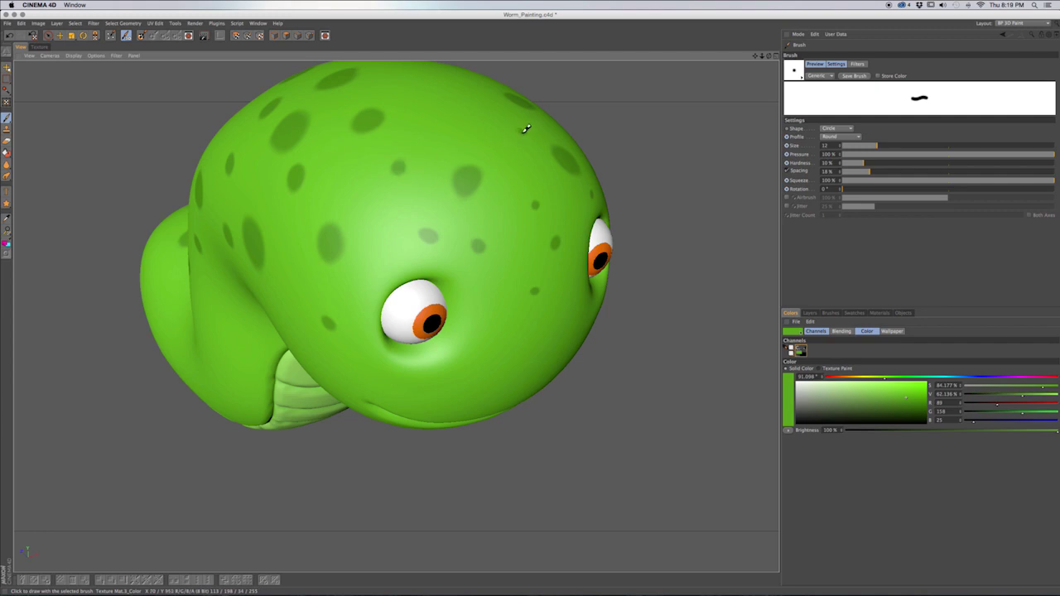
{"action": "left_click_drag", "start_coordinate": [523, 132], "coordinate": [522, 133]}
{"action": "mouse_move", "coordinate": [499, 181]}
{"action": "left_mouse_down", "text": "alt"}
{"action": "mouse_move", "coordinate": [488, 143]}
{"action": "mouse_move", "coordinate": [618, 193]}
{"action": "left_mouse_up", "text": "alt"}
{"action": "left_click_drag", "start_coordinate": [400, 202], "coordinate": [500, 198], "text": "alt"}
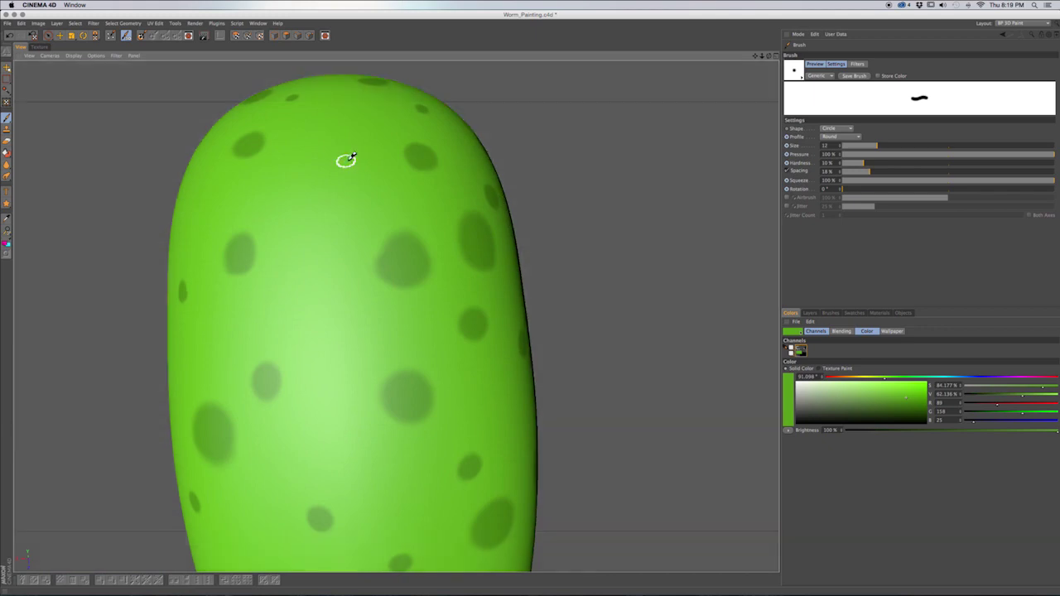
{"action": "left_click", "coordinate": [345, 163]}
Dab larger spots over the back and top of the head with the brush at size 31 and 23% hardness.
{"action": "left_click", "coordinate": [900, 145]}
{"action": "left_click", "coordinate": [890, 162]}
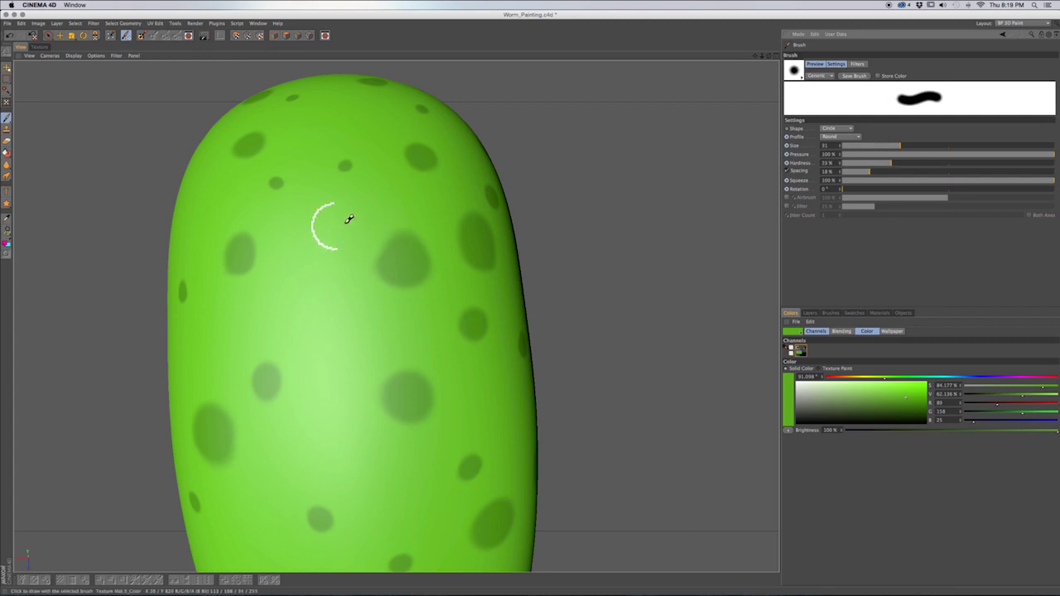
{"action": "left_click", "coordinate": [300, 224]}
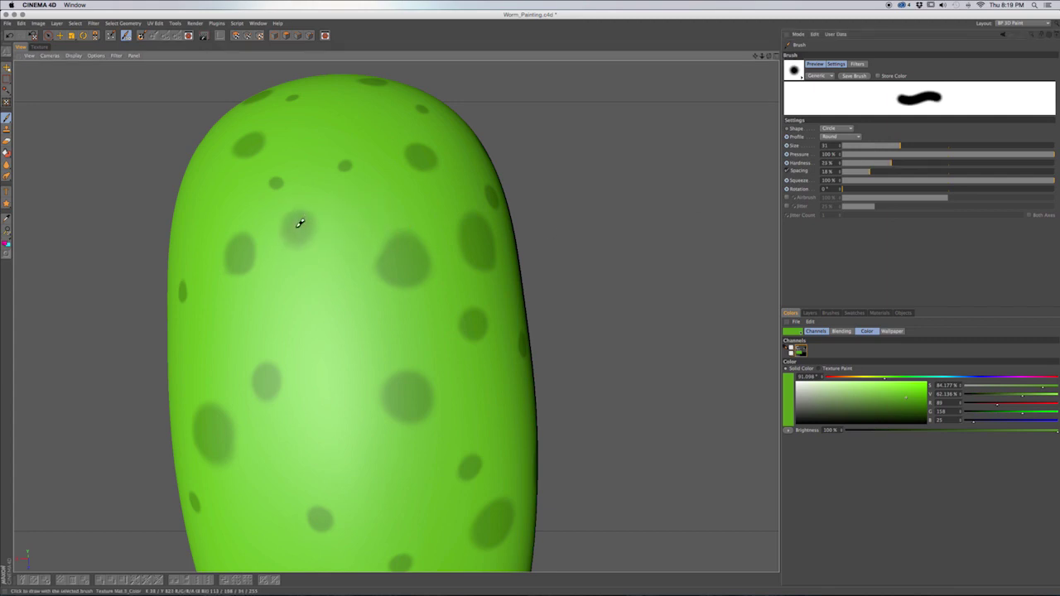
{"action": "mouse_move", "coordinate": [307, 217]}
{"action": "left_mouse_down", "text": "alt"}
{"action": "mouse_move", "coordinate": [395, 232]}
{"action": "mouse_move", "coordinate": [473, 165]}
{"action": "mouse_move", "coordinate": [207, 206]}
{"action": "mouse_move", "coordinate": [311, 226]}
{"action": "left_mouse_up", "text": "alt"}
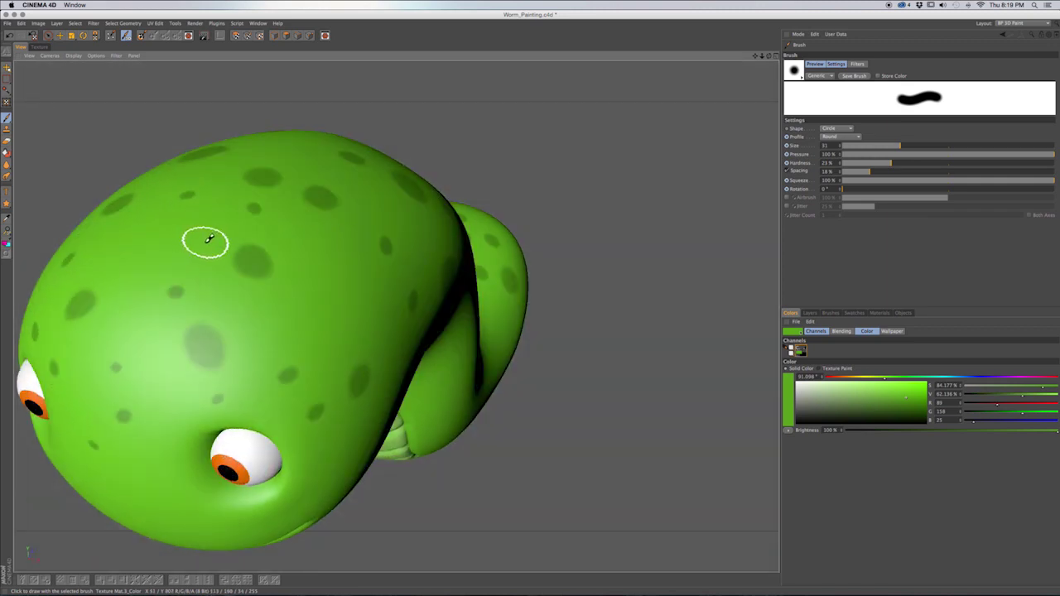
{"action": "left_click", "coordinate": [207, 239]}
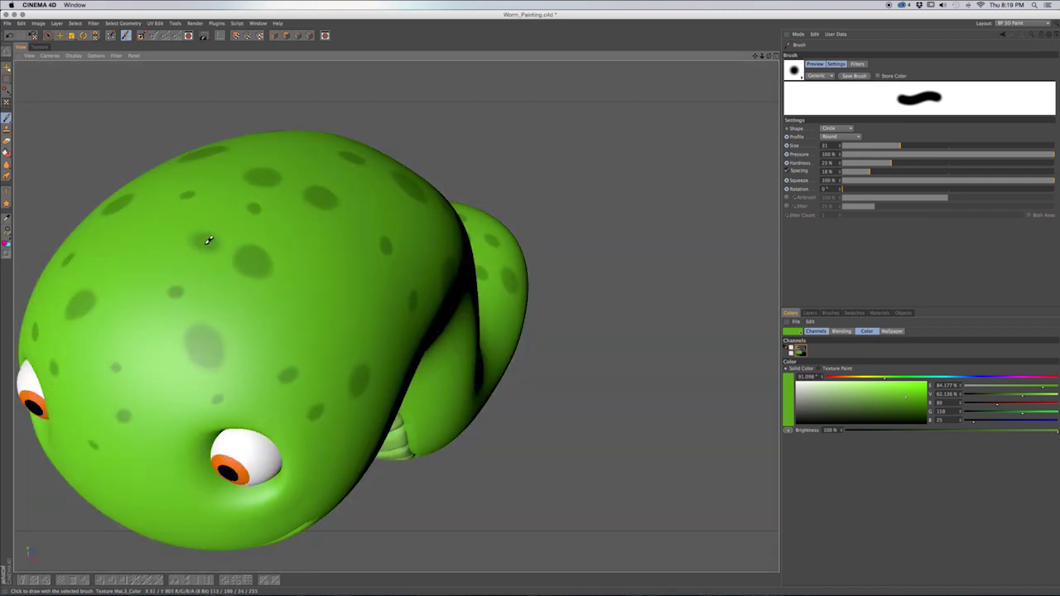
{"action": "left_click", "coordinate": [341, 274]}
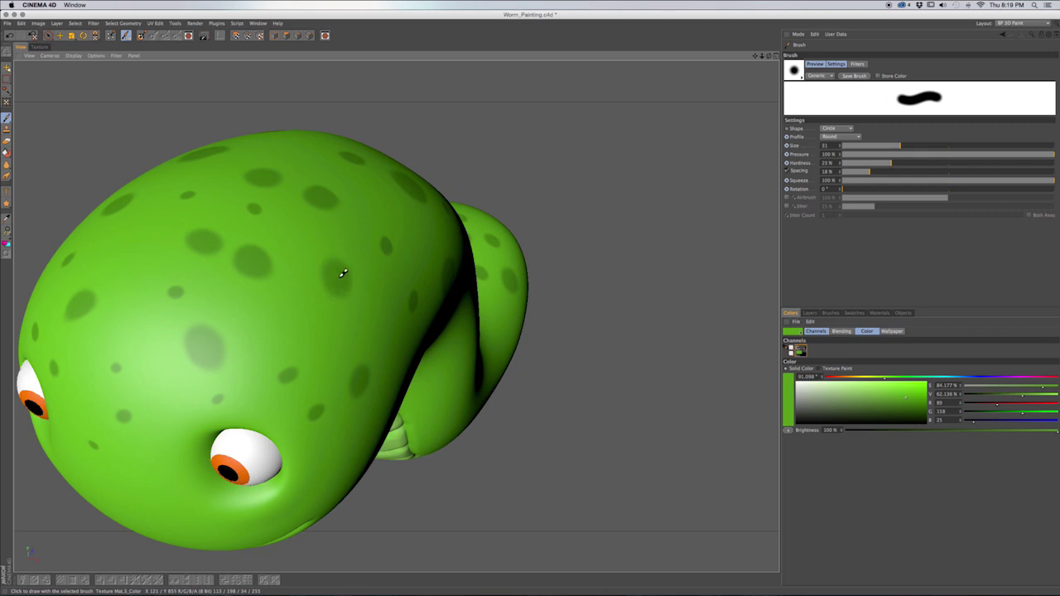
Dab more spots on the side of the body beside the back creases and around the tail section.
{"action": "left_click_drag", "start_coordinate": [331, 312], "coordinate": [379, 284], "text": "alt"}
{"action": "left_click_drag", "start_coordinate": [392, 333], "coordinate": [209, 355], "text": "alt"}
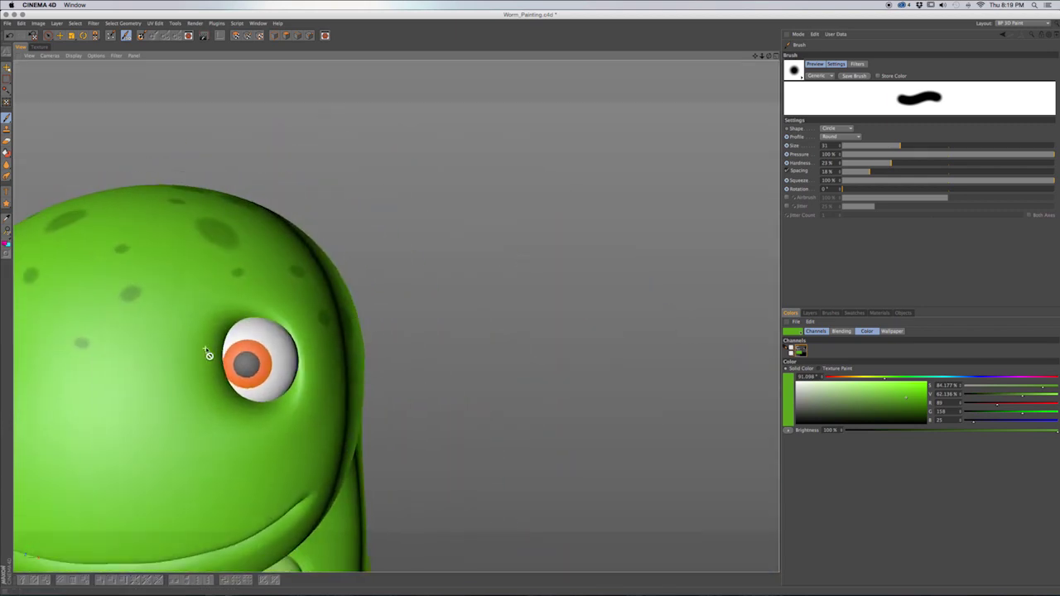
{"action": "scroll", "coordinate": [209, 354], "scroll_direction": "down", "scroll_amount": 5}
{"action": "left_click_drag", "start_coordinate": [177, 386], "coordinate": [68, 397], "text": "alt"}
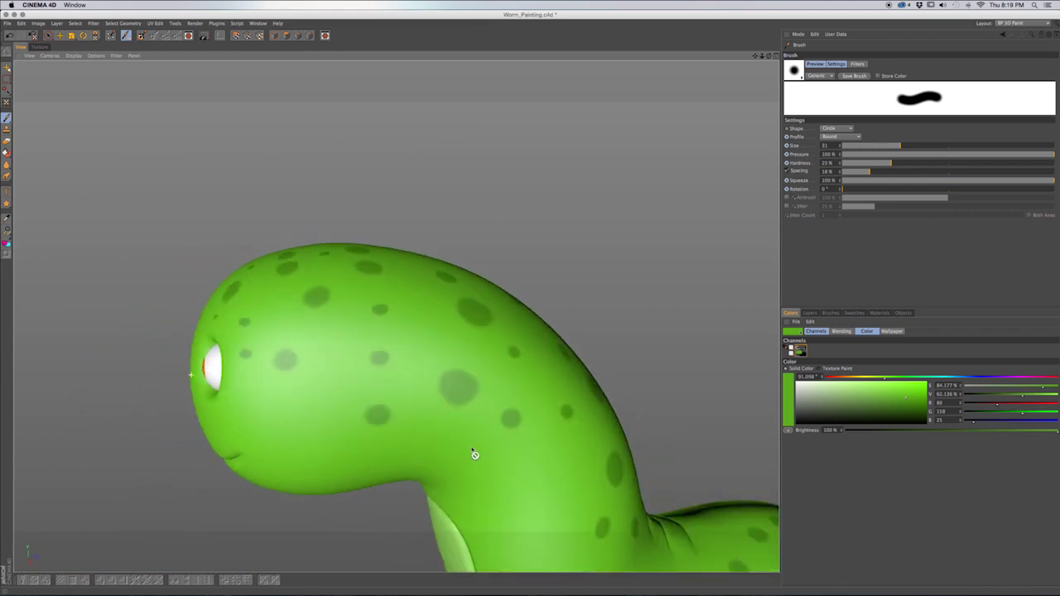
{"action": "middle_click_drag", "start_coordinate": [473, 450], "coordinate": [315, 291], "text": "alt"}
{"action": "scroll", "coordinate": [359, 348], "scroll_direction": "down", "scroll_amount": 3}
{"action": "left_click_drag", "start_coordinate": [362, 353], "coordinate": [372, 395], "text": "alt"}
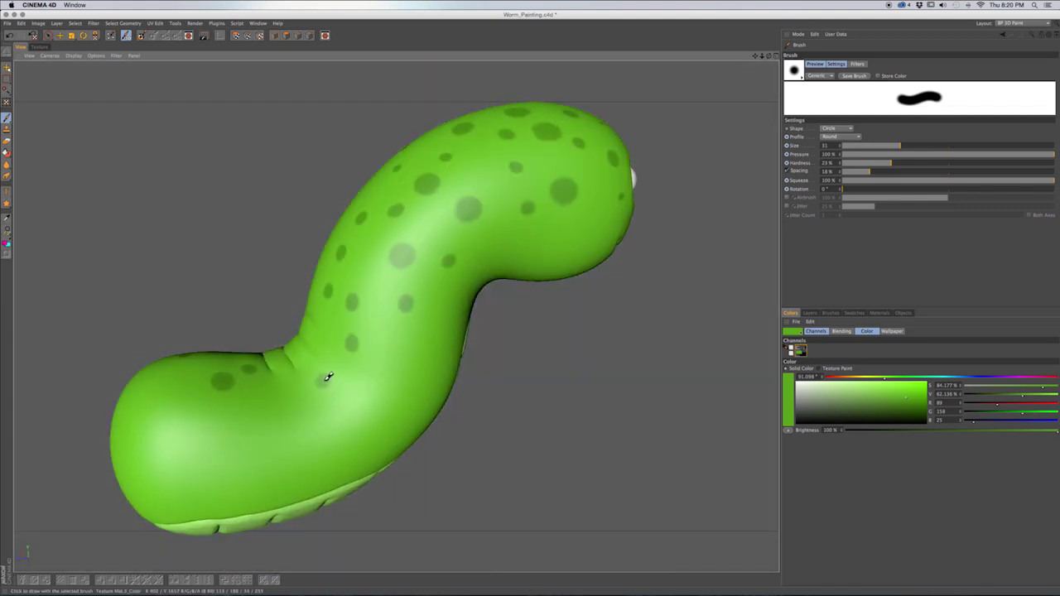
{"action": "left_click_drag", "start_coordinate": [270, 398], "coordinate": [413, 395]}
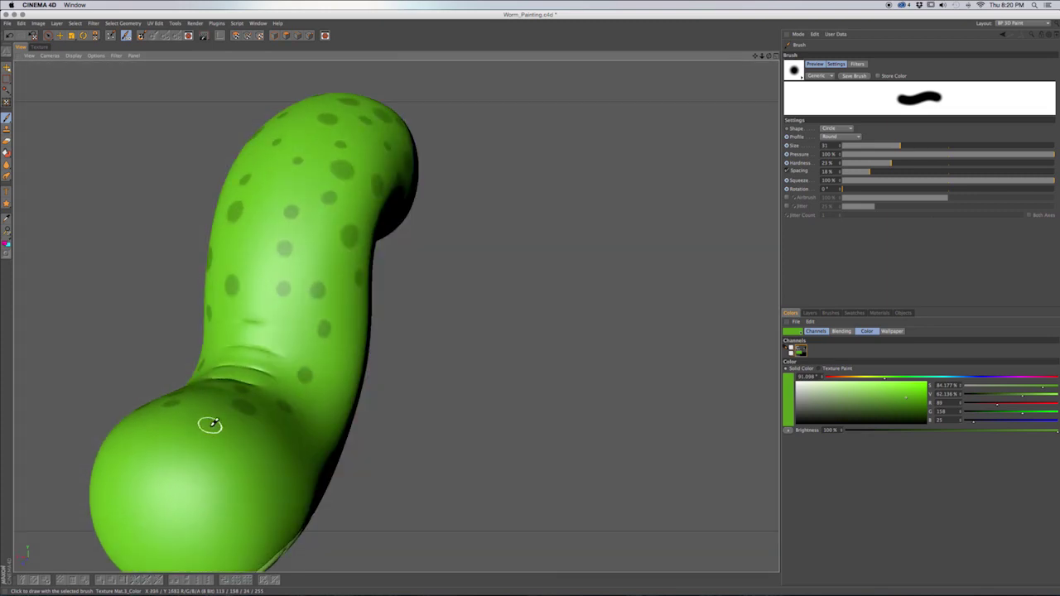
{"action": "left_click_drag", "start_coordinate": [208, 426], "coordinate": [349, 469]}
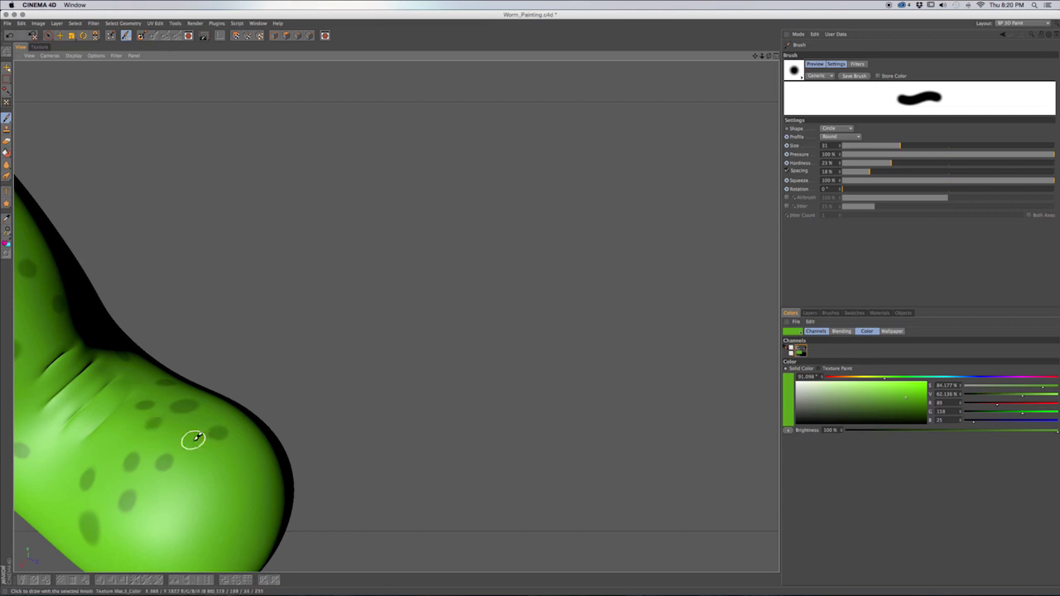
Bring the whole worm into view and save the Worm_Painting.c4d project.
{"action": "middle_click_drag", "start_coordinate": [196, 440], "coordinate": [511, 353], "text": "alt"}
{"action": "right_click_drag", "start_coordinate": [511, 353], "coordinate": [428, 323], "text": "alt"}
{"action": "left_click_drag", "start_coordinate": [429, 322], "coordinate": [587, 235], "text": "alt"}
{"action": "mouse_move", "coordinate": [361, 303]}
{"action": "left_mouse_down", "text": "alt"}
{"action": "mouse_move", "coordinate": [446, 339]}
{"action": "mouse_move", "coordinate": [376, 314]}
{"action": "left_mouse_up", "text": "alt"}
{"action": "key", "text": "super+s"}
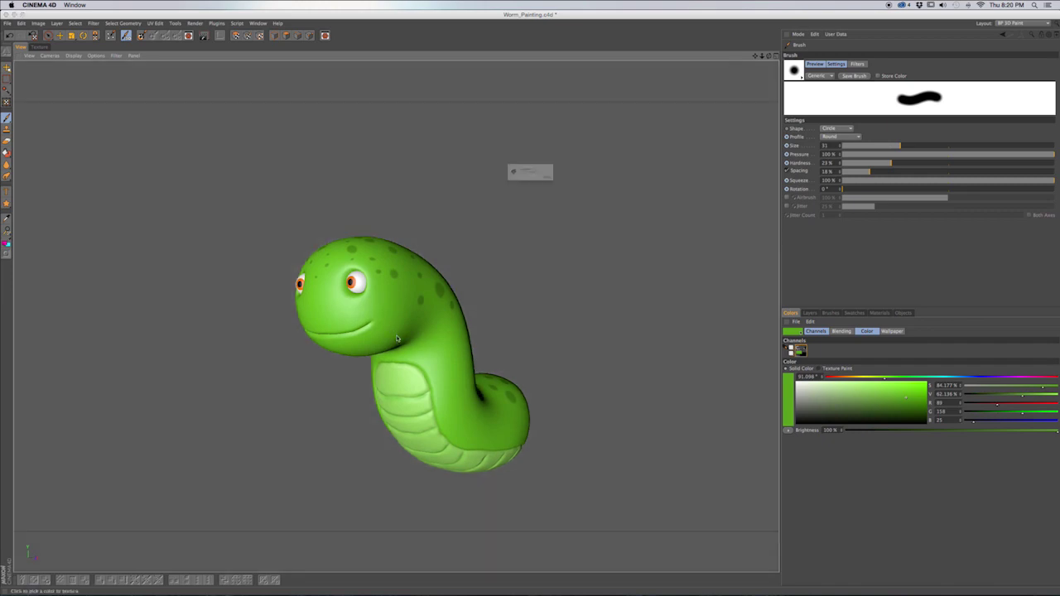
{"action": "left_click", "coordinate": [604, 195]}
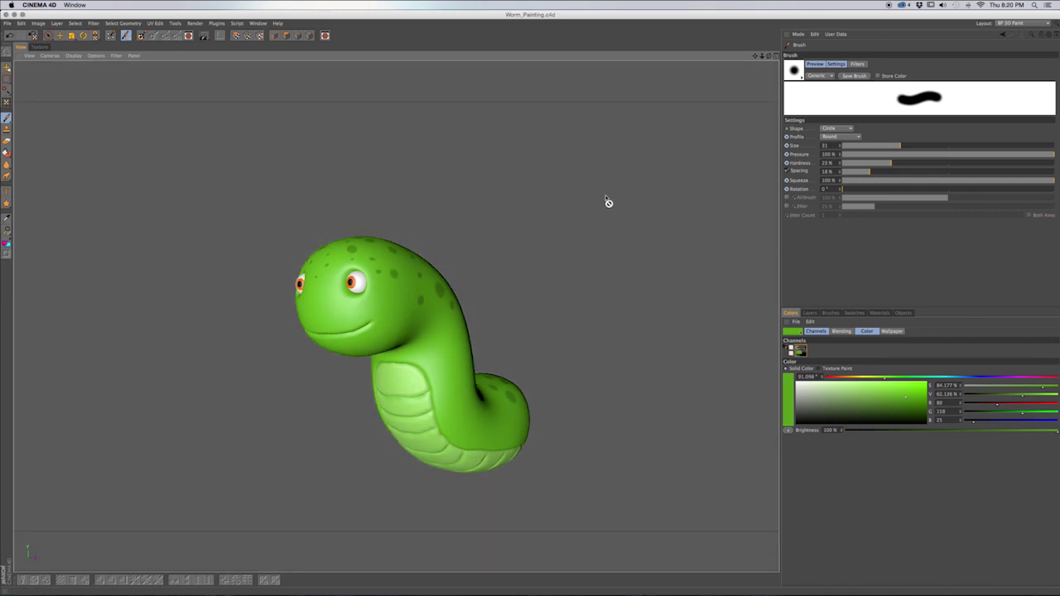
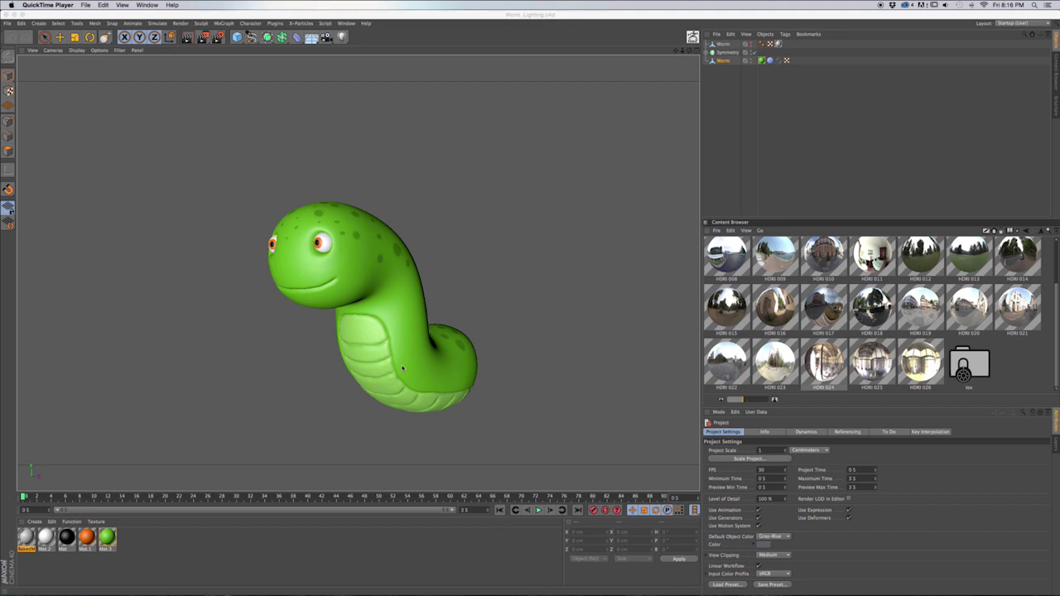
In Worm_Lighting.c4d, hide the sculpted Worm object in editor and renderer, and make the baked Worm object visible.
{"action": "left_click", "coordinate": [725, 62]}
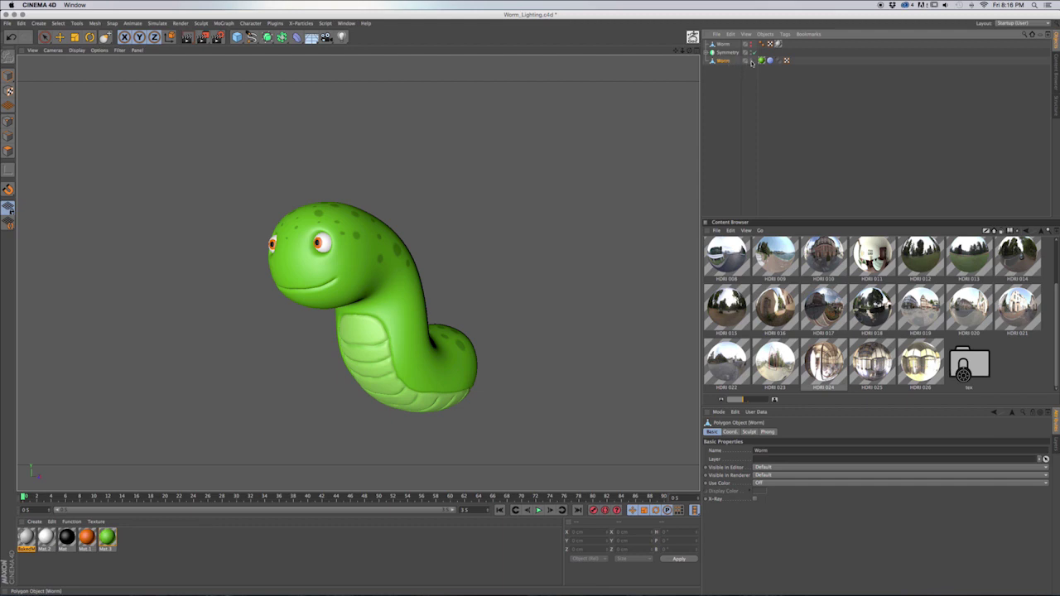
{"action": "left_click", "coordinate": [750, 59]}
{"action": "left_click", "coordinate": [750, 59]}
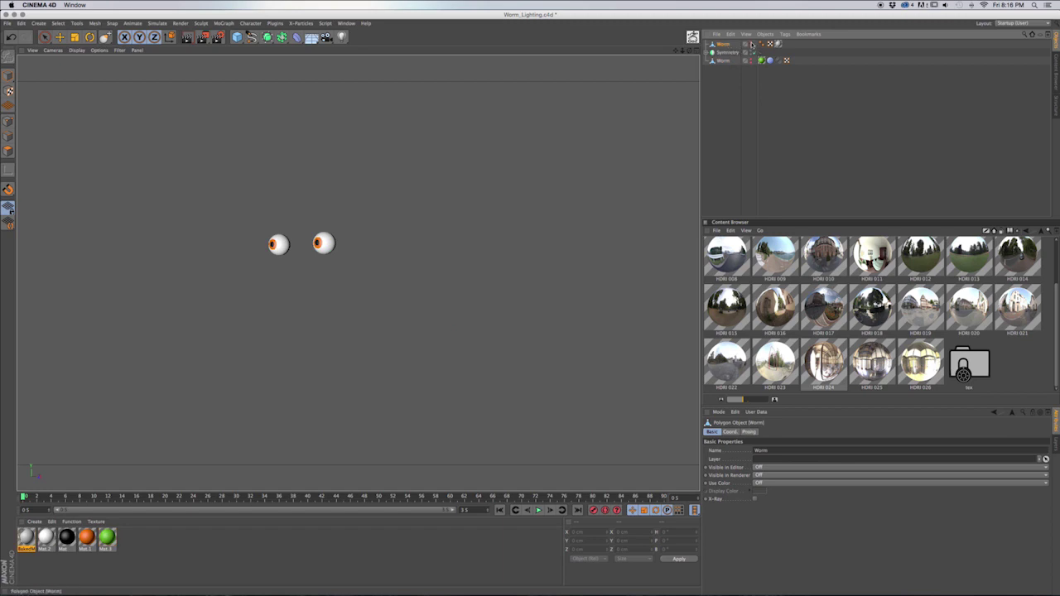
{"action": "left_click", "coordinate": [751, 43]}
{"action": "left_click", "coordinate": [751, 51]}
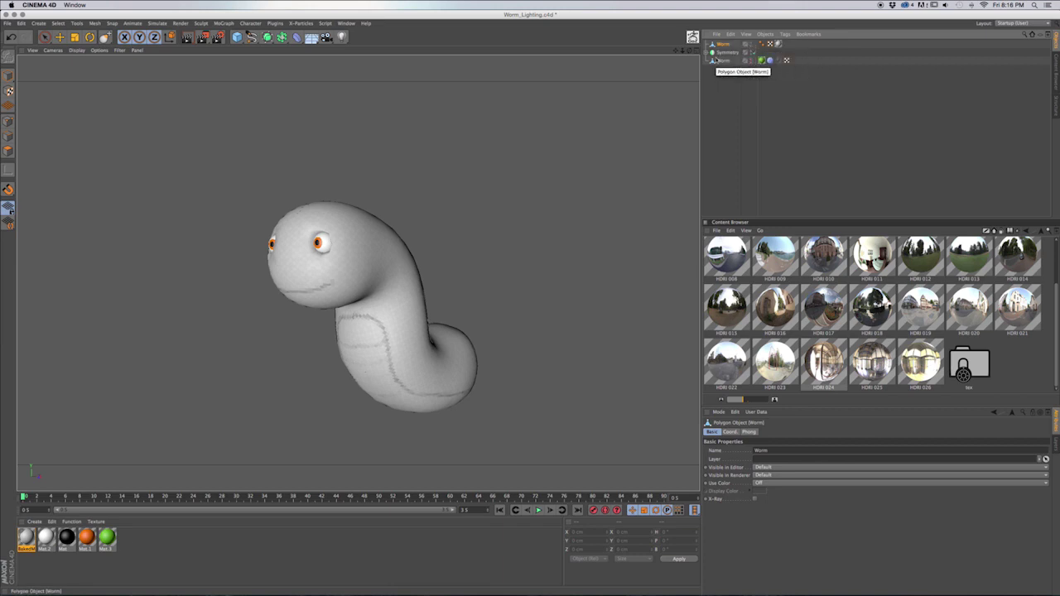
{"action": "left_click", "coordinate": [719, 61]}
{"action": "left_click", "coordinate": [750, 62]}
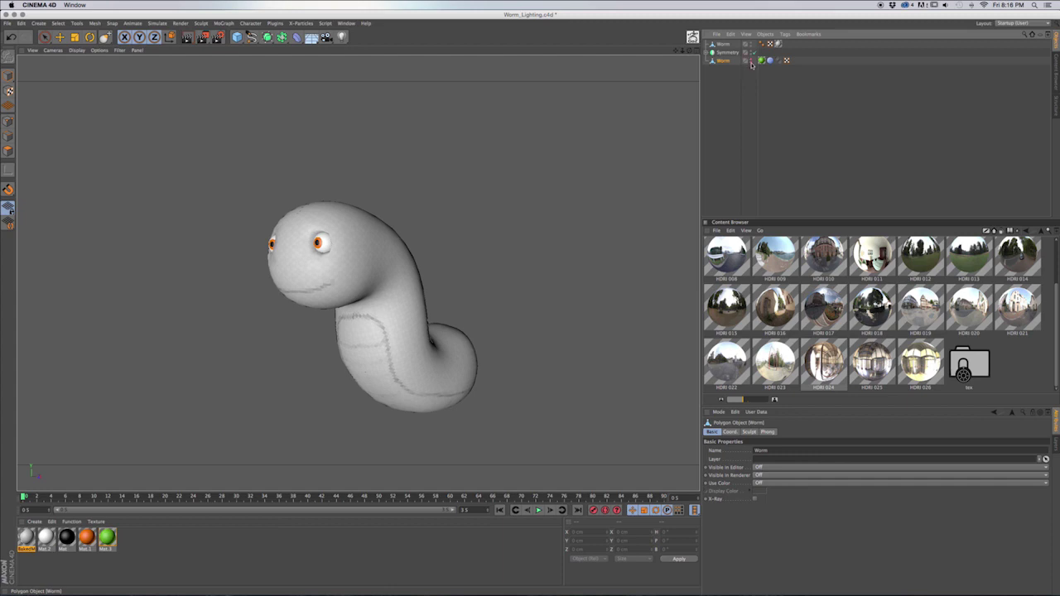
Load Mat.3_Color.tif as the Color channel texture of the baked worm's BakedMaterial.
{"action": "left_click_drag", "start_coordinate": [725, 45], "coordinate": [677, 66]}
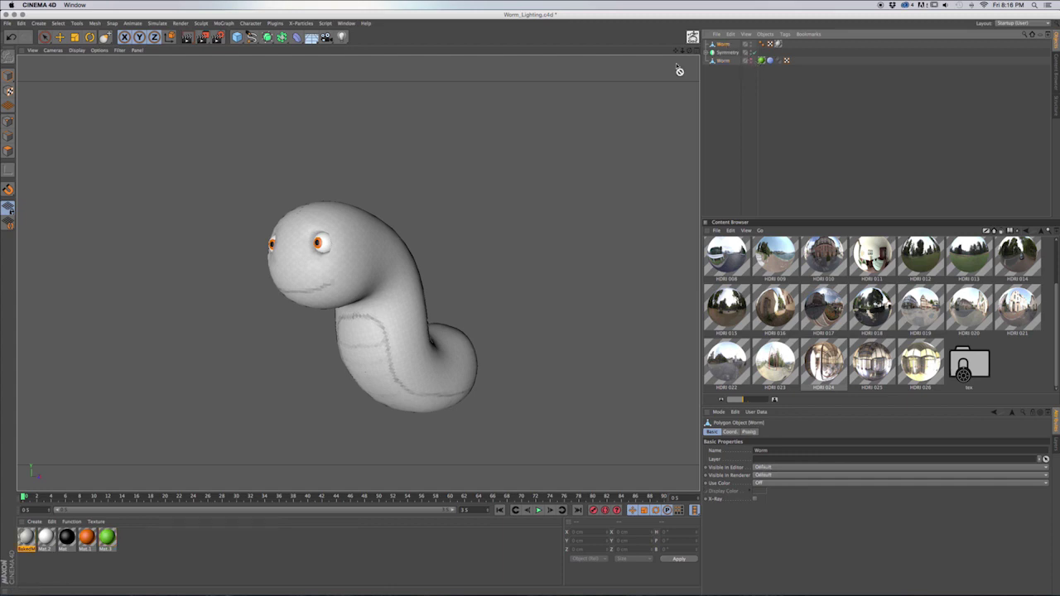
{"action": "left_click", "coordinate": [27, 539]}
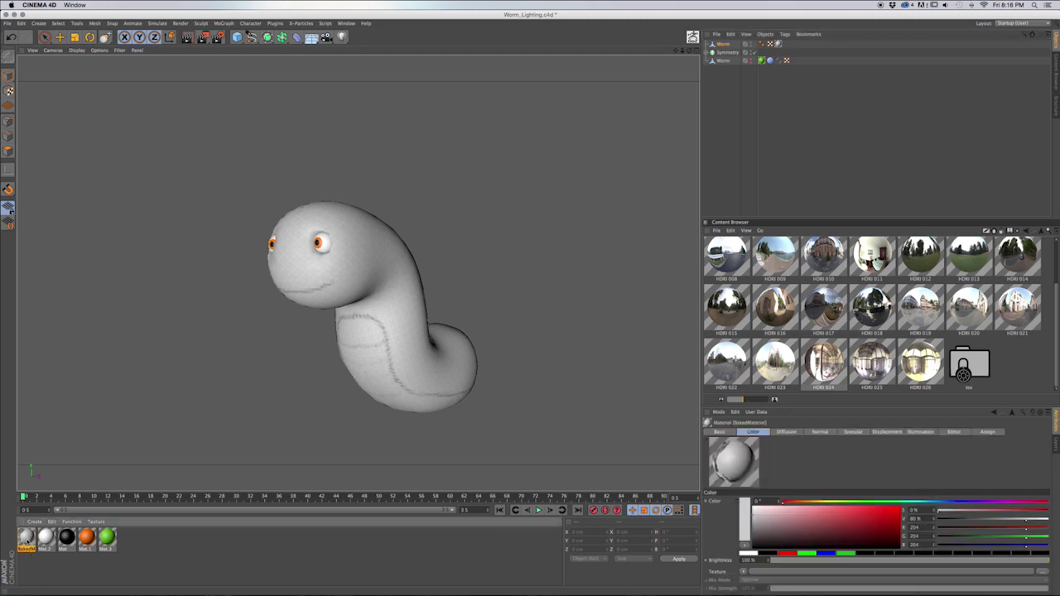
{"action": "double_click", "coordinate": [28, 538]}
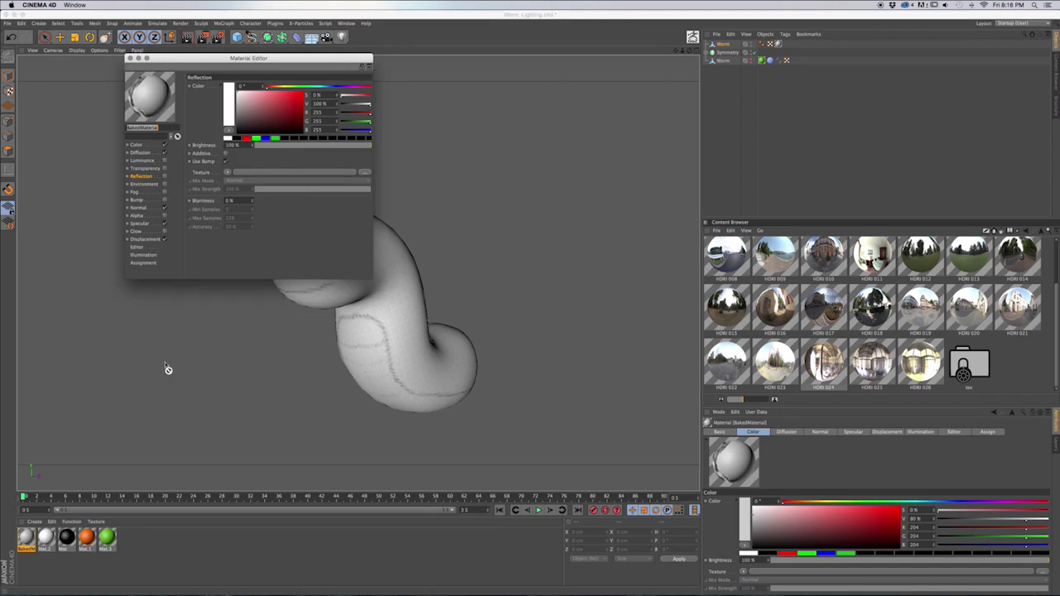
{"action": "left_click", "coordinate": [135, 146]}
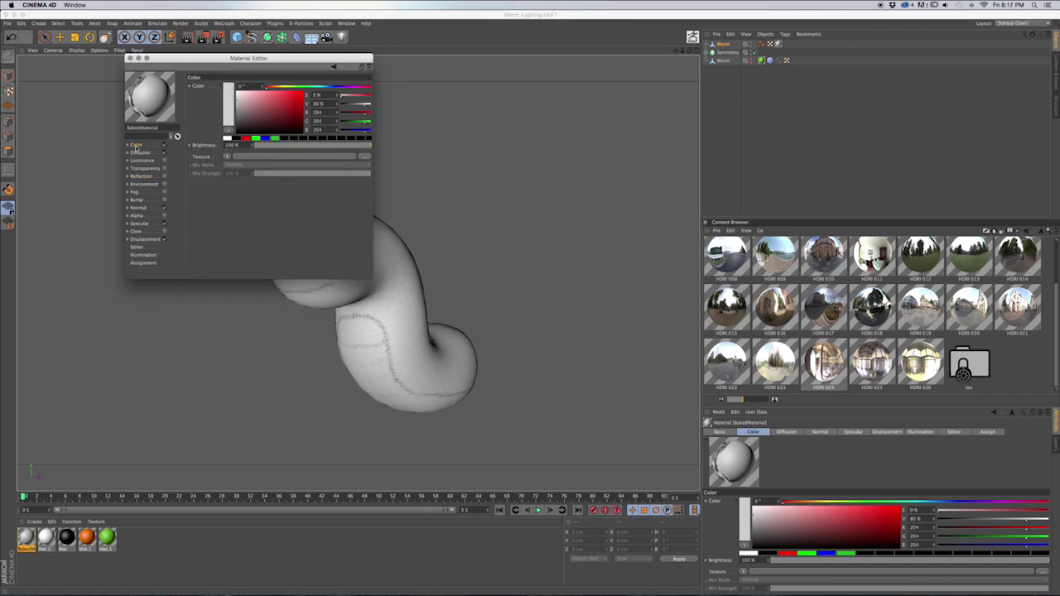
{"action": "left_click", "coordinate": [227, 157]}
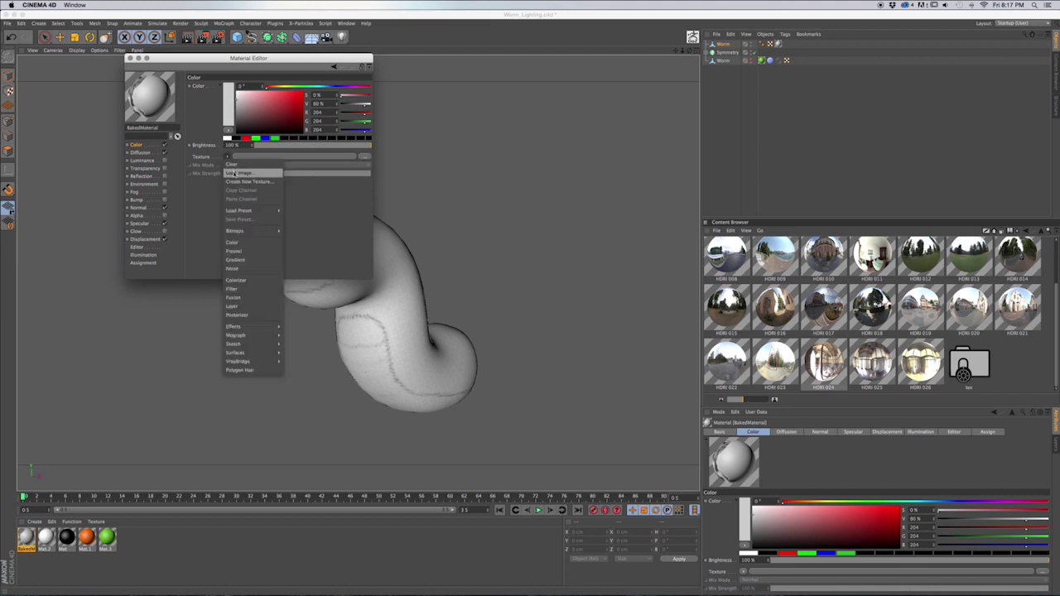
{"action": "left_click", "coordinate": [235, 173]}
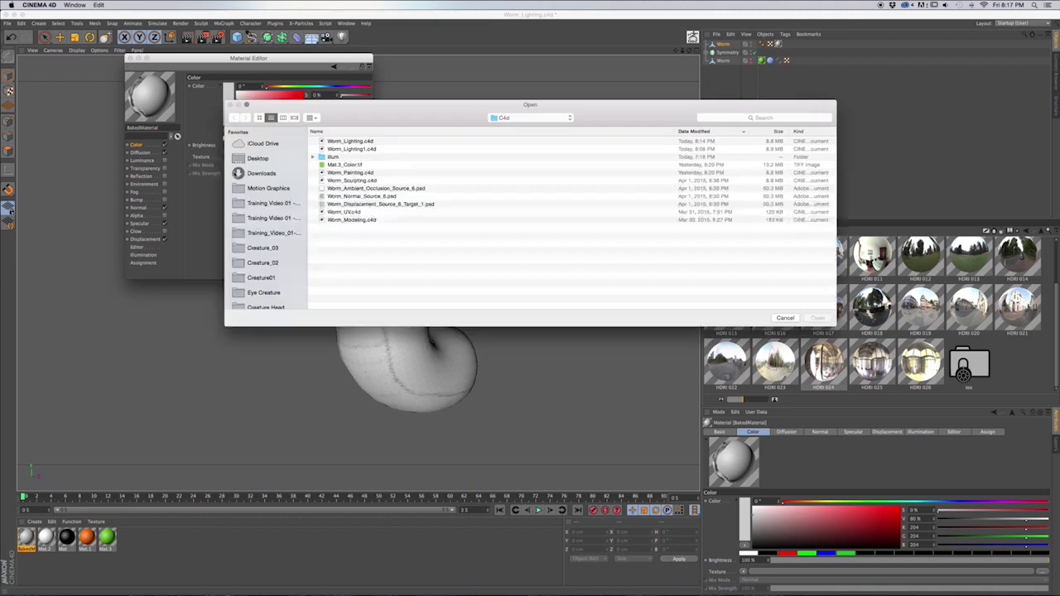
{"action": "left_click", "coordinate": [336, 164]}
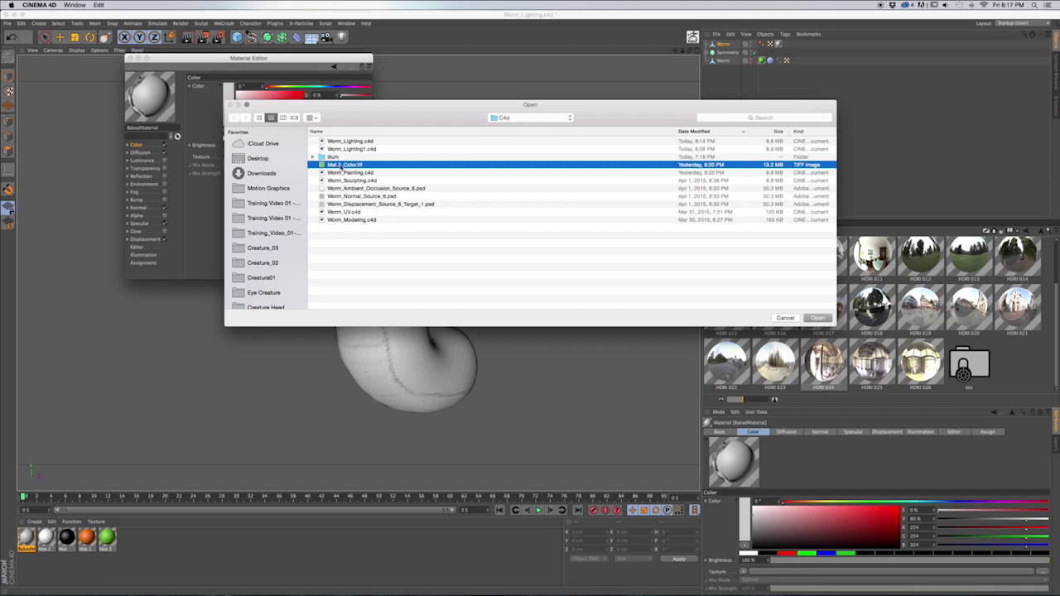
{"action": "double_click", "coordinate": [344, 165]}
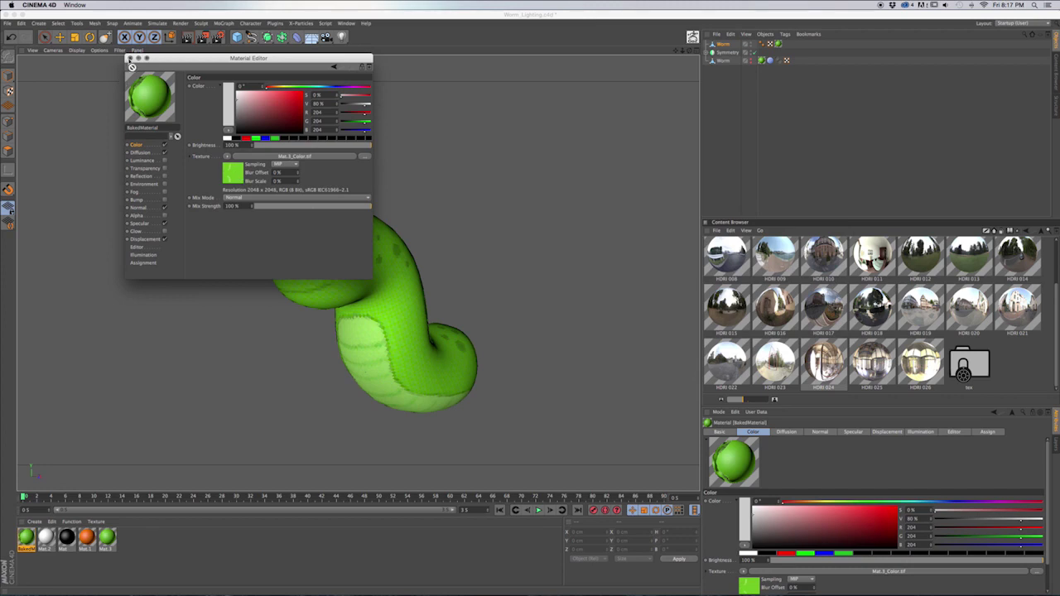
{"action": "left_click", "coordinate": [130, 58]}
Check the output size and frame range in the render settings.
{"action": "left_click", "coordinate": [218, 37]}
{"action": "left_click", "coordinate": [70, 44]}
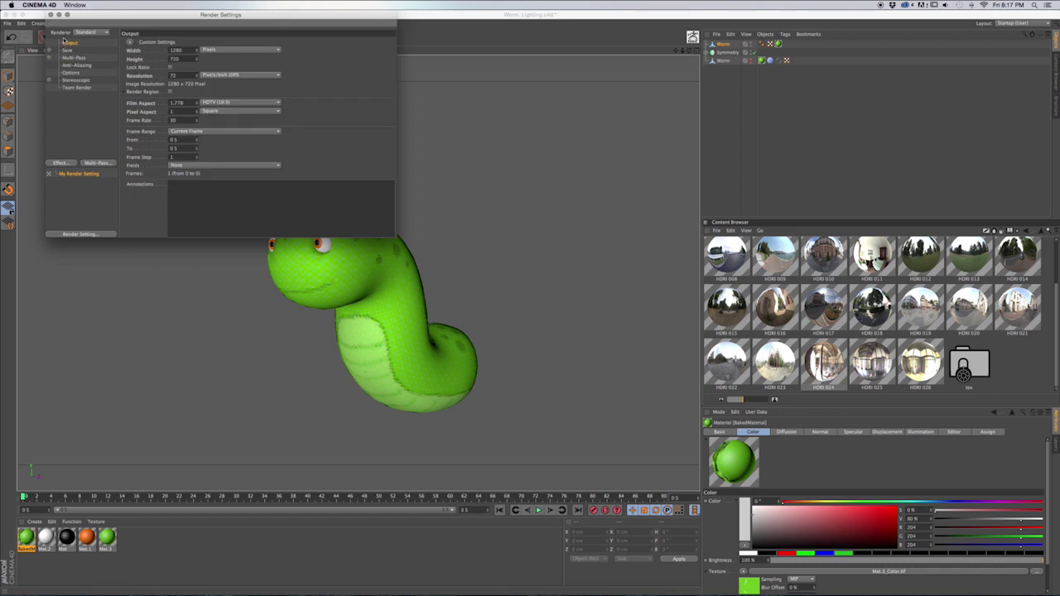
{"action": "left_click", "coordinate": [50, 15]}
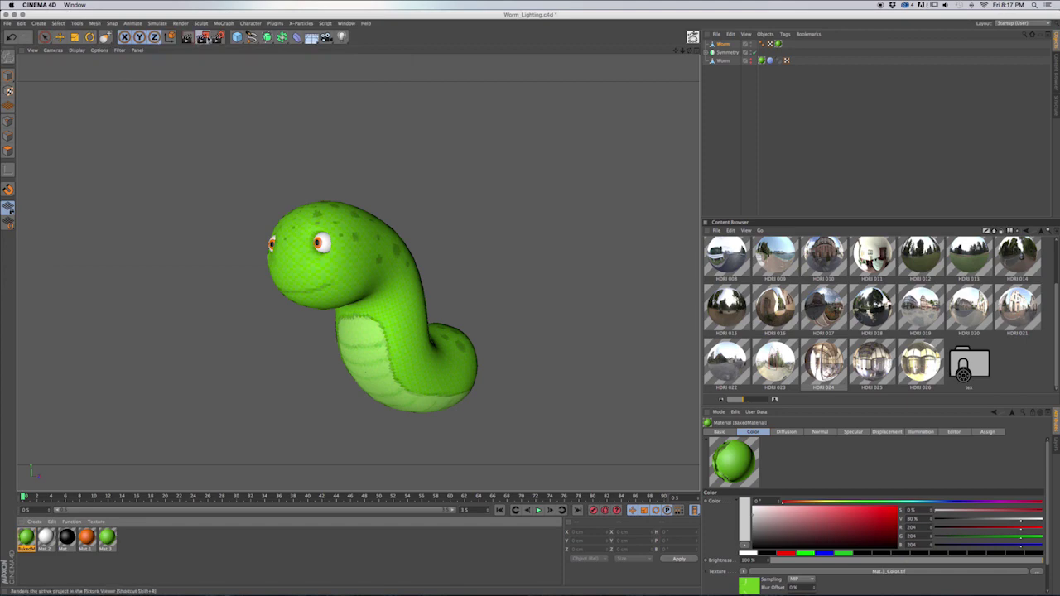
Render the worm to the Picture Viewer to check its texture, and close the viewer.
{"action": "left_click", "coordinate": [202, 36]}
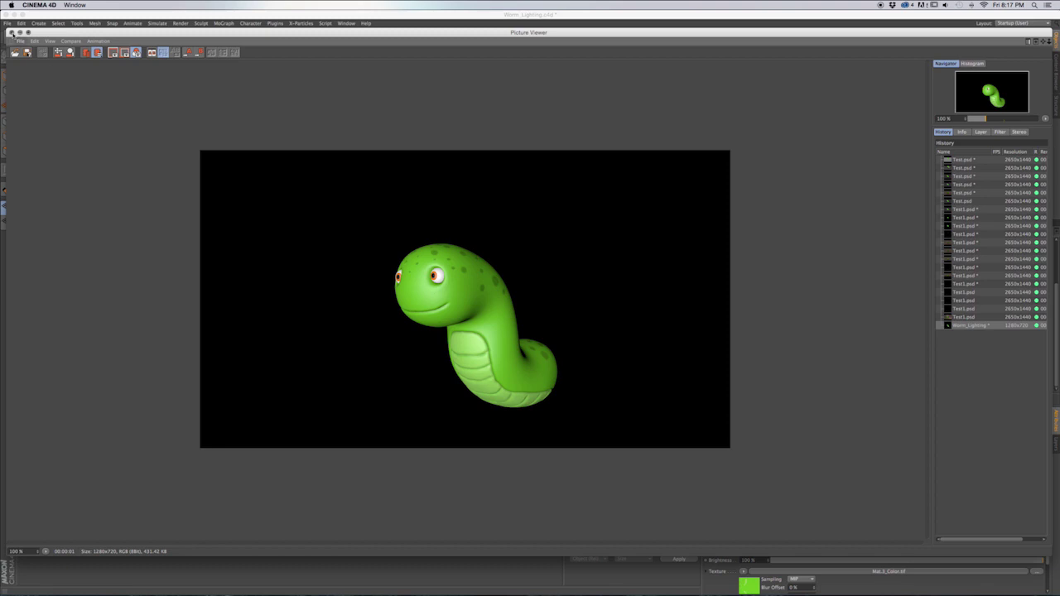
{"action": "left_click", "coordinate": [11, 31]}
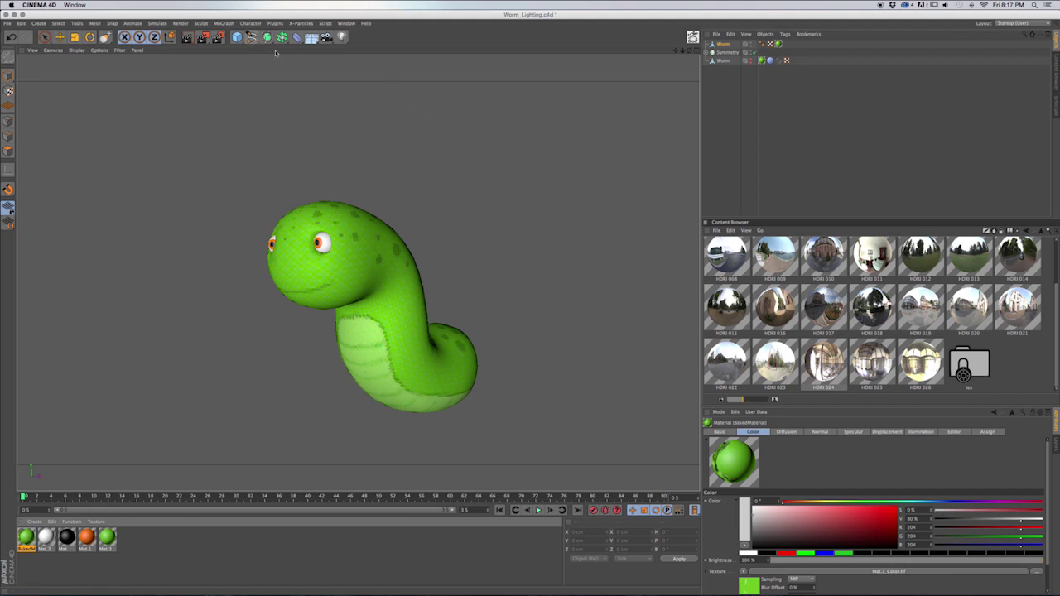
Add a Floor object to the scene.
{"action": "left_click_drag", "start_coordinate": [311, 38], "coordinate": [346, 49]}
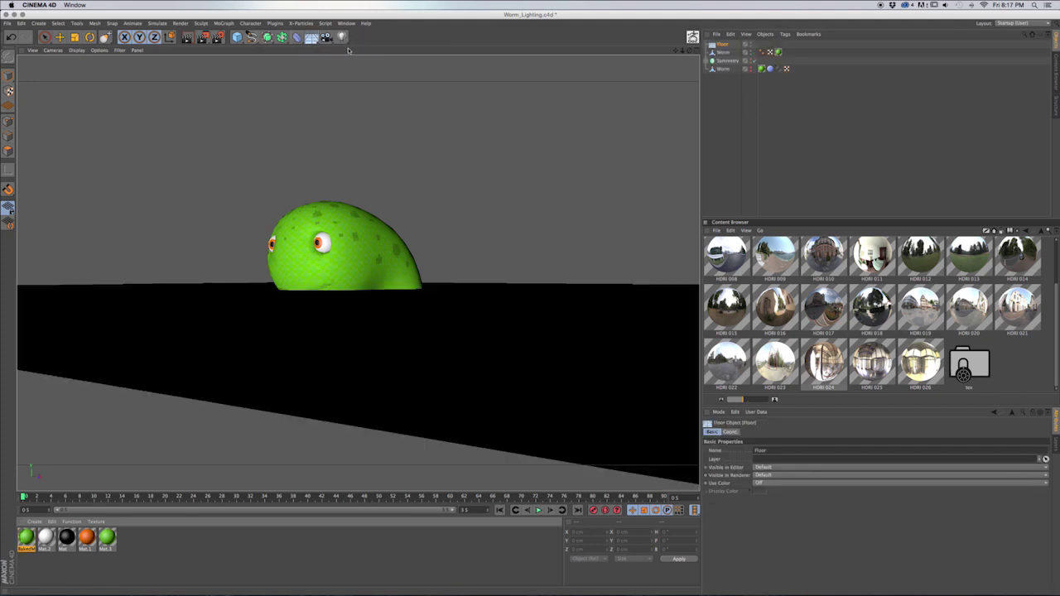
{"action": "mouse_move", "coordinate": [411, 316]}
{"action": "left_mouse_down", "text": "alt"}
{"action": "mouse_move", "coordinate": [369, 341]}
{"action": "mouse_move", "coordinate": [374, 360]}
{"action": "left_mouse_up", "text": "alt"}
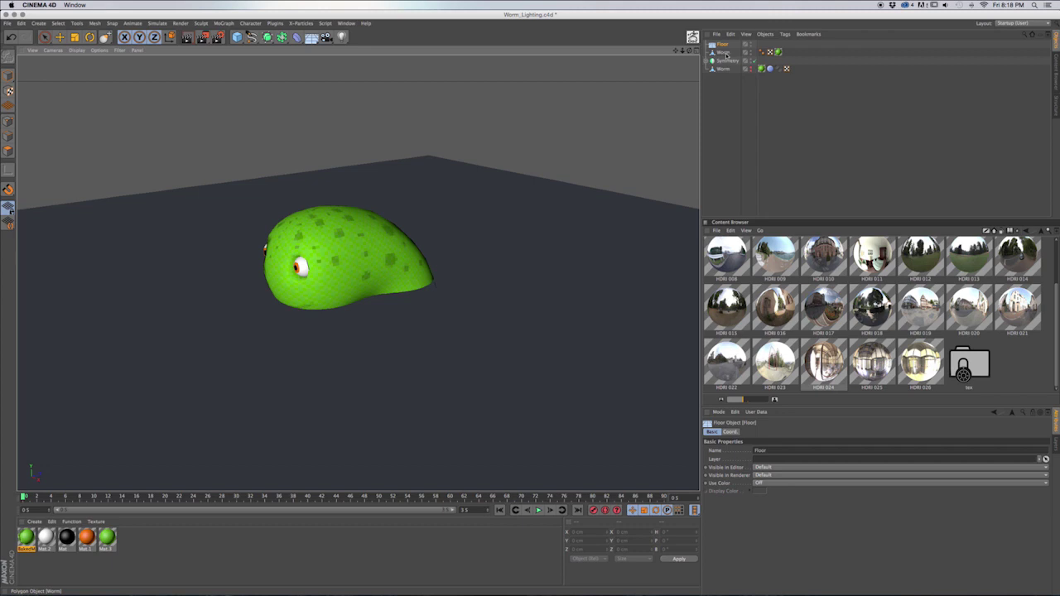
Group the visible baked Worm and the Symmetry object holding the eyes under a null named Worm.
{"action": "left_click", "coordinate": [726, 54]}
{"action": "left_click", "coordinate": [725, 62], "text": "shift"}
{"action": "left_click", "coordinate": [707, 64]}
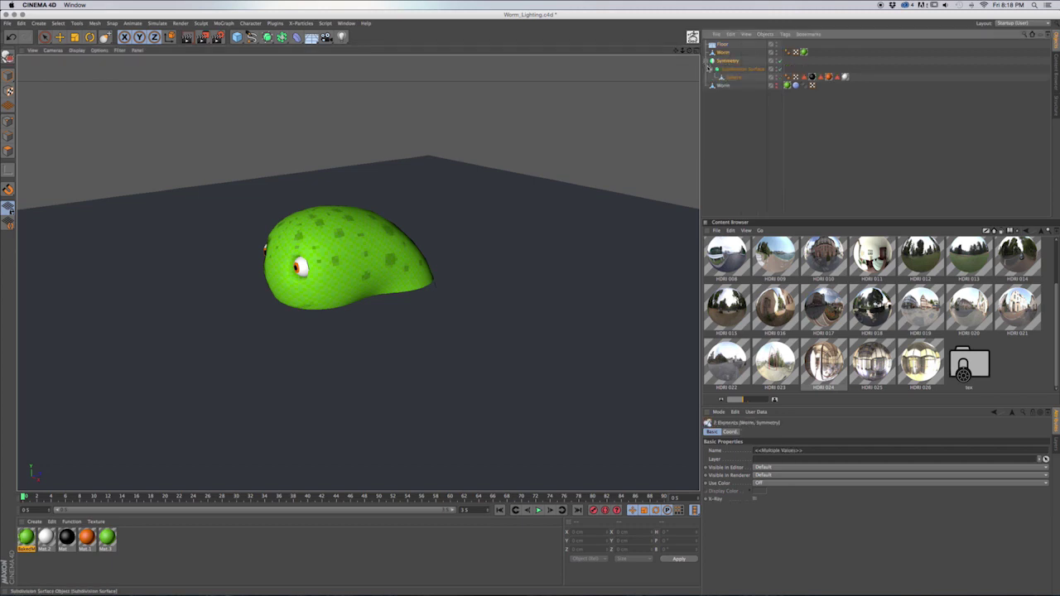
{"action": "left_click", "coordinate": [707, 61]}
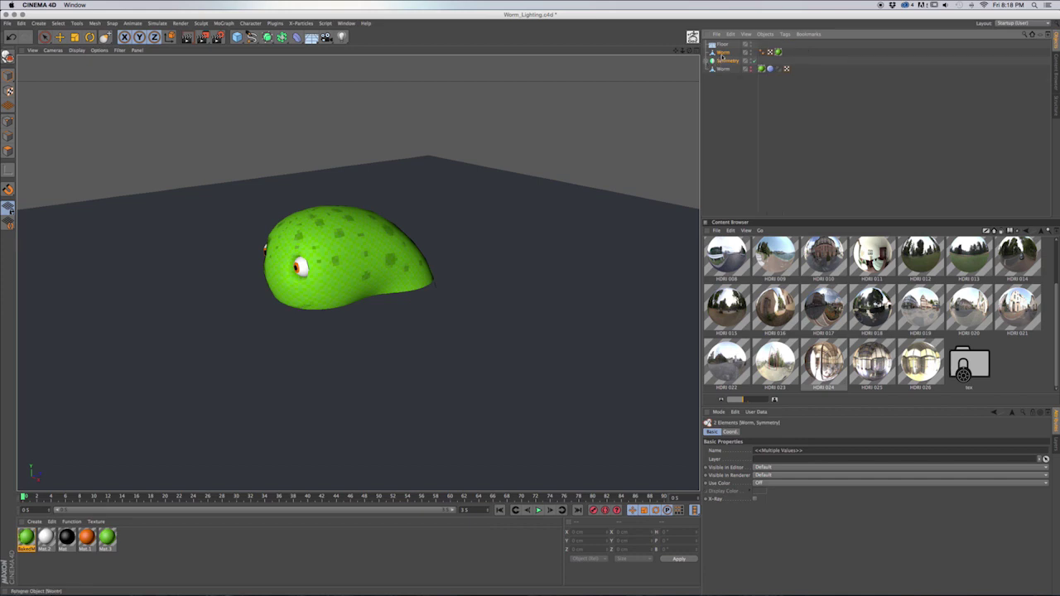
{"action": "key", "text": "alt+g"}
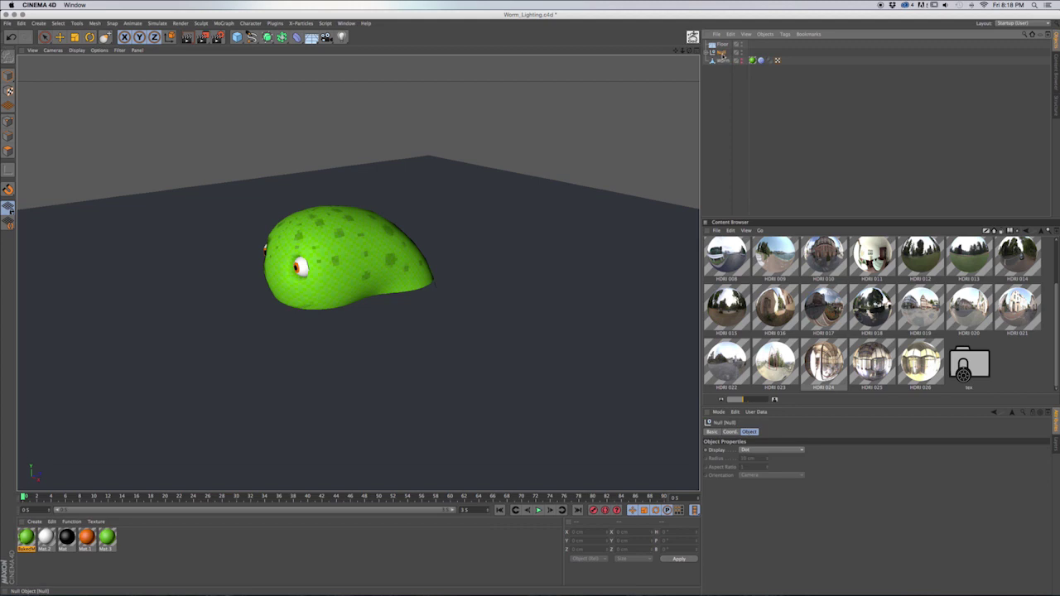
{"action": "double_click", "coordinate": [722, 53]}
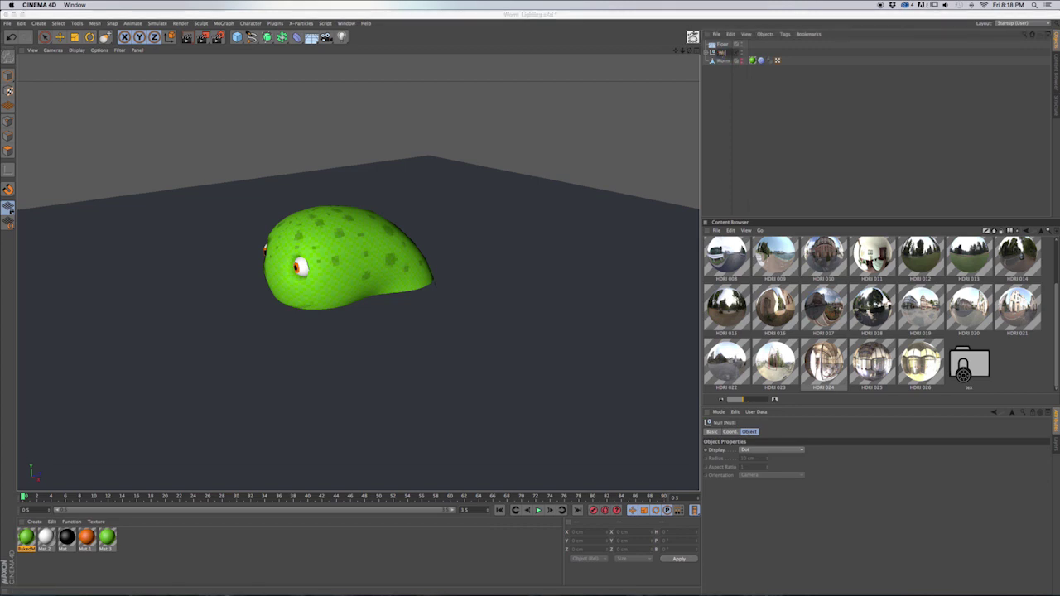
{"action": "type", "text": "Worm"}
{"action": "key", "text": "Return"}
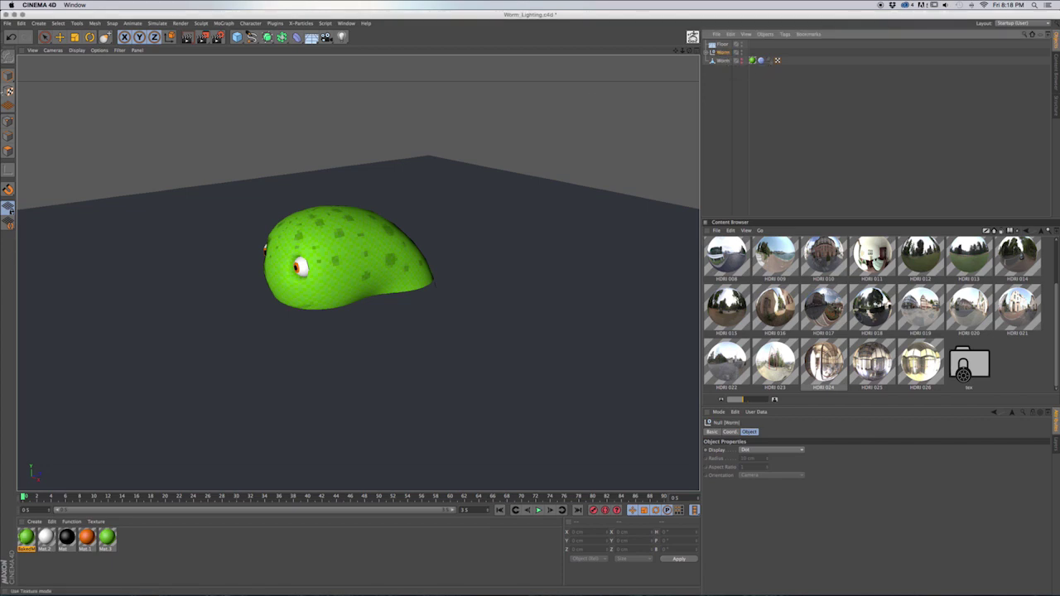
Raise the Worm group along Y by about 266 cm so its belly rests on the floor.
{"action": "left_click", "coordinate": [60, 38]}
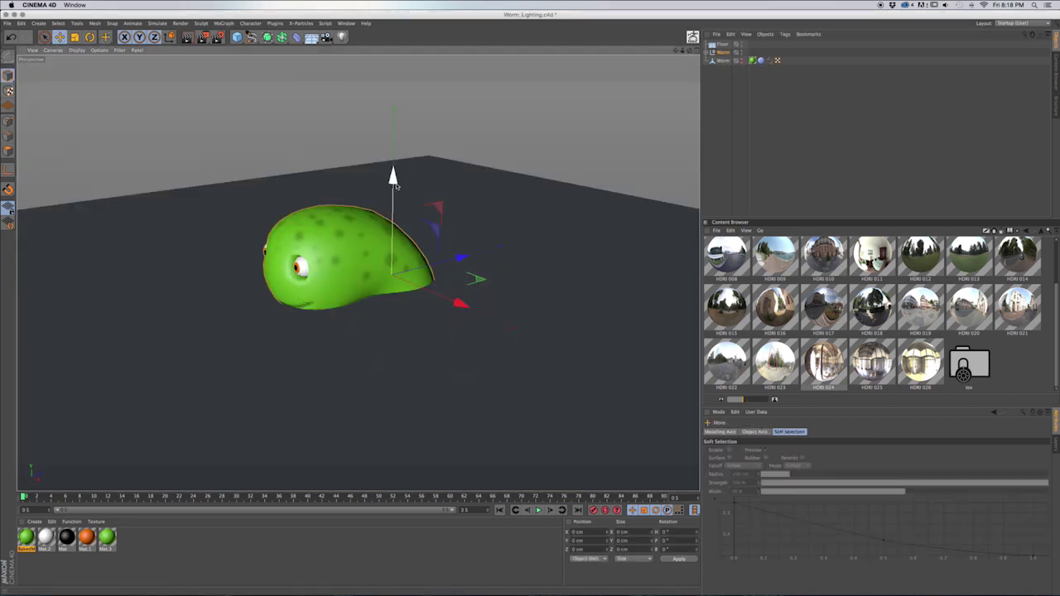
{"action": "left_click_drag", "start_coordinate": [393, 184], "coordinate": [394, 51]}
{"action": "left_click_drag", "start_coordinate": [421, 286], "coordinate": [408, 254], "text": "alt"}
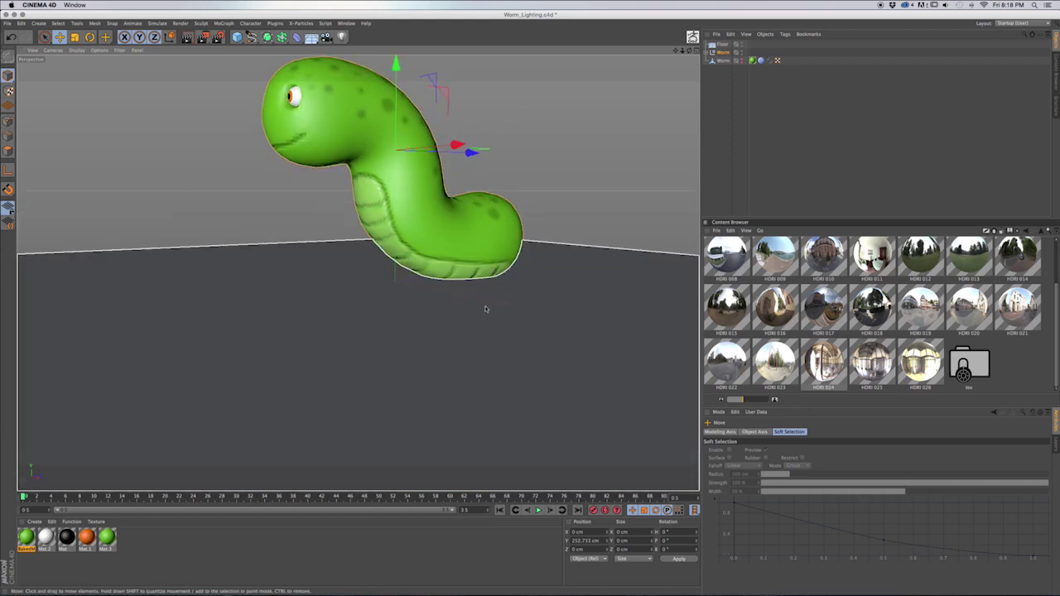
{"action": "scroll", "coordinate": [469, 296], "scroll_direction": "up", "scroll_amount": 5}
{"action": "left_click_drag", "start_coordinate": [469, 298], "coordinate": [428, 189], "text": "alt"}
{"action": "left_click_drag", "start_coordinate": [348, 99], "coordinate": [356, 108]}
{"action": "left_click_drag", "start_coordinate": [502, 344], "coordinate": [483, 325], "text": "alt"}
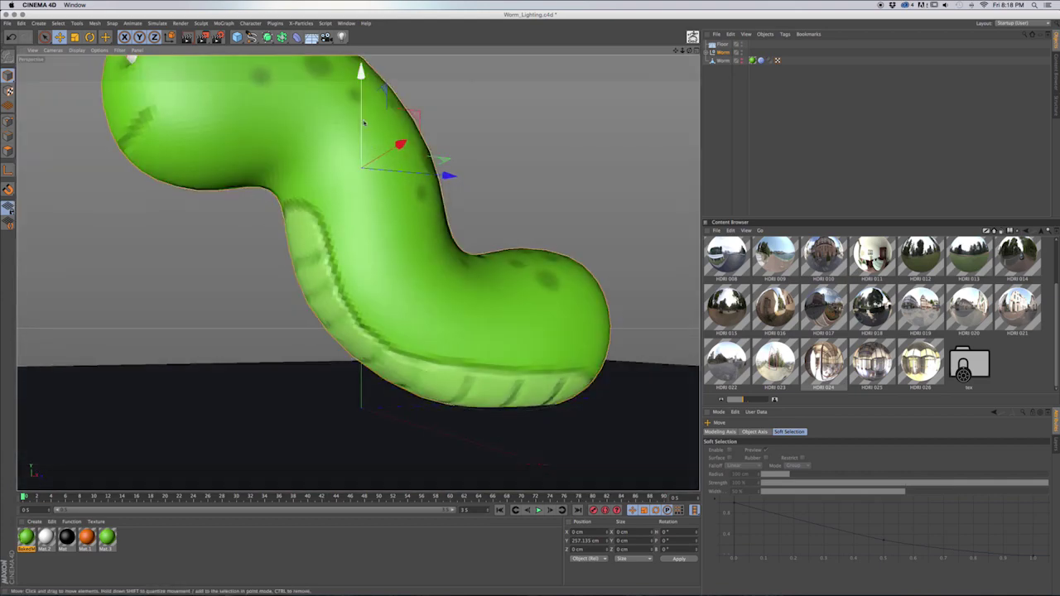
{"action": "left_click_drag", "start_coordinate": [361, 119], "coordinate": [360, 109]}
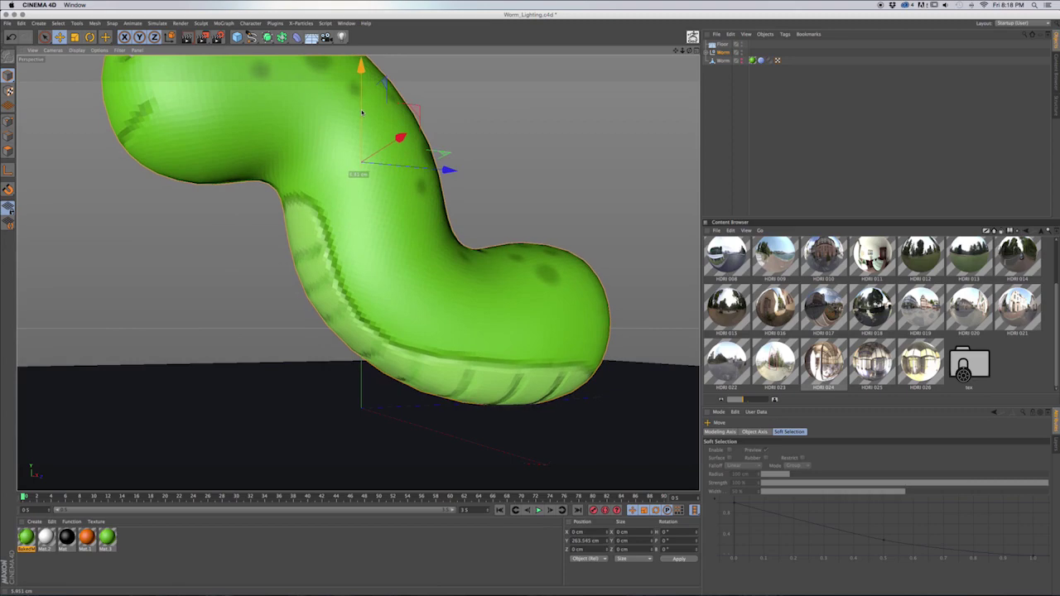
{"action": "mouse_move", "coordinate": [407, 204]}
{"action": "left_mouse_down", "text": "alt"}
{"action": "mouse_move", "coordinate": [407, 178]}
{"action": "mouse_move", "coordinate": [410, 202]}
{"action": "left_mouse_up", "text": "alt"}
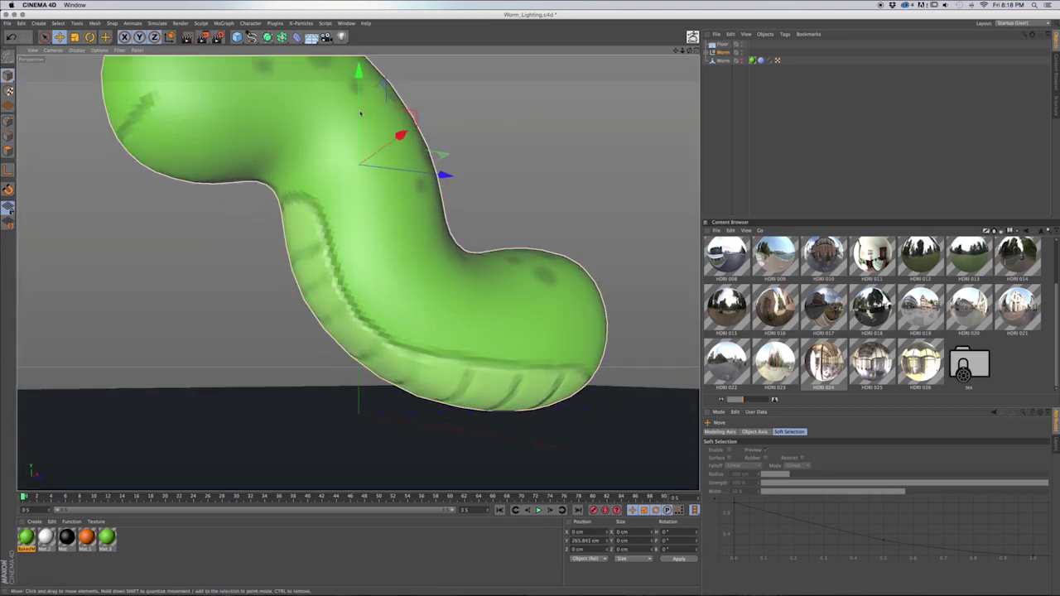
{"action": "left_click_drag", "start_coordinate": [359, 115], "coordinate": [358, 115]}
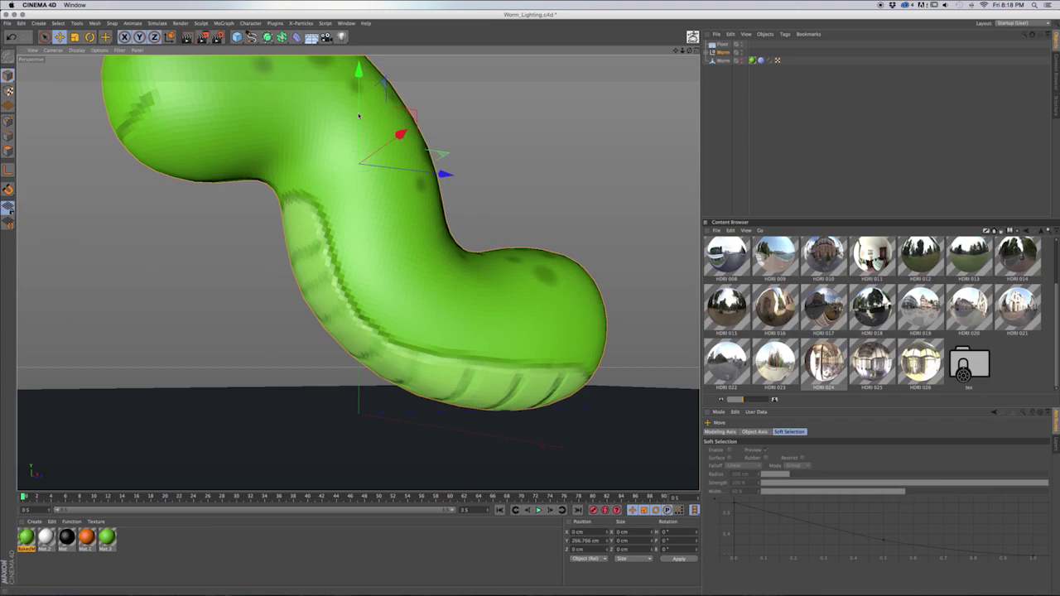
{"action": "mouse_move", "coordinate": [418, 232]}
{"action": "left_mouse_down", "text": "alt"}
{"action": "mouse_move", "coordinate": [419, 206]}
{"action": "mouse_move", "coordinate": [425, 241]}
{"action": "left_mouse_up", "text": "alt"}
{"action": "mouse_move", "coordinate": [470, 368]}
{"action": "left_mouse_down", "text": "alt"}
{"action": "mouse_move", "coordinate": [491, 402]}
{"action": "mouse_move", "coordinate": [467, 320]}
{"action": "mouse_move", "coordinate": [449, 320]}
{"action": "mouse_move", "coordinate": [458, 334]}
{"action": "left_mouse_up", "text": "alt"}
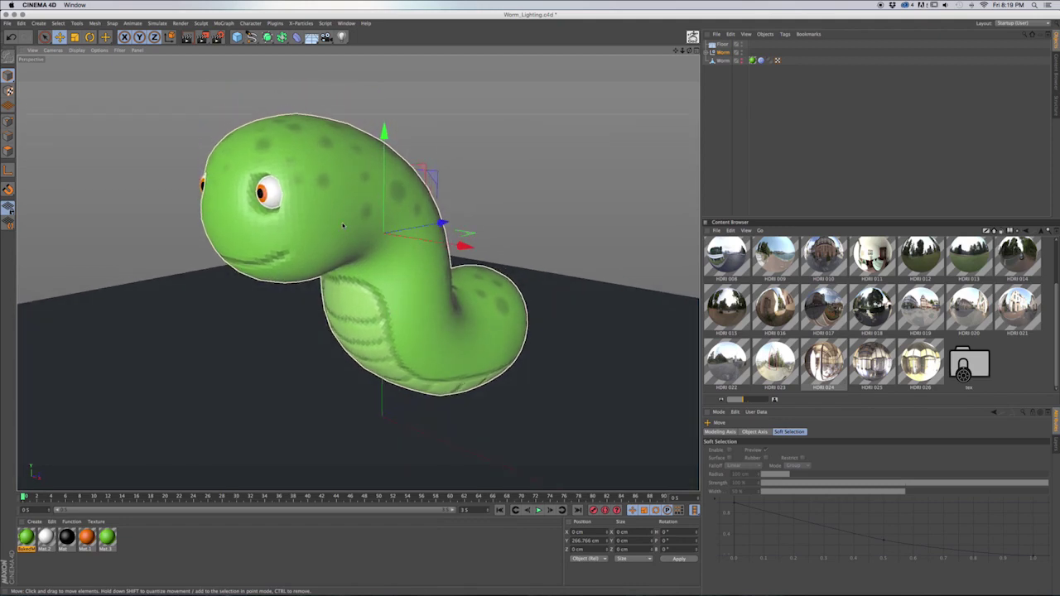
Add a Sky object to the scene.
{"action": "left_click", "coordinate": [310, 37]}
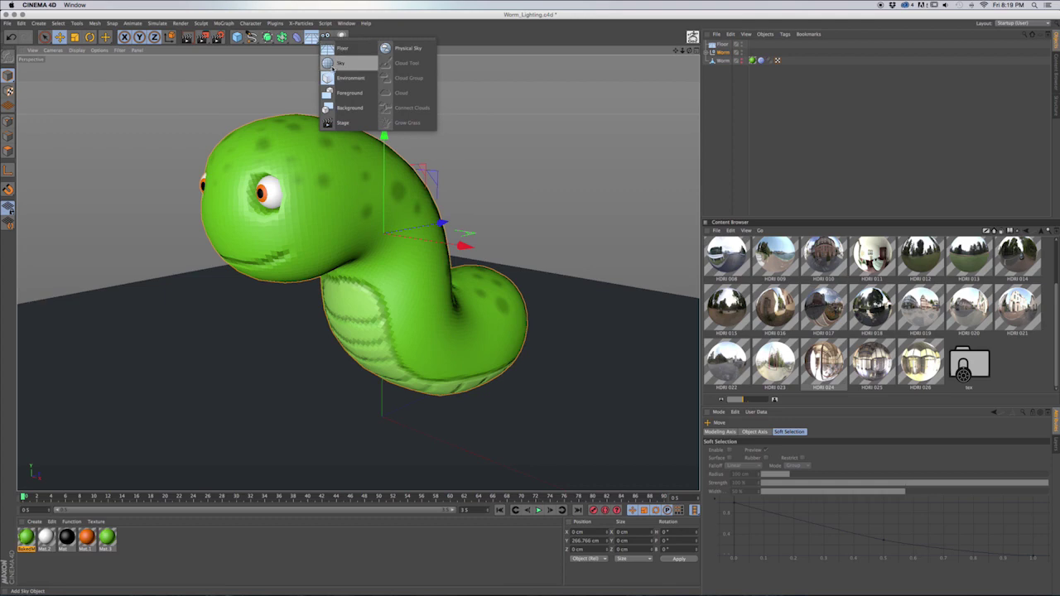
{"action": "left_click", "coordinate": [339, 63]}
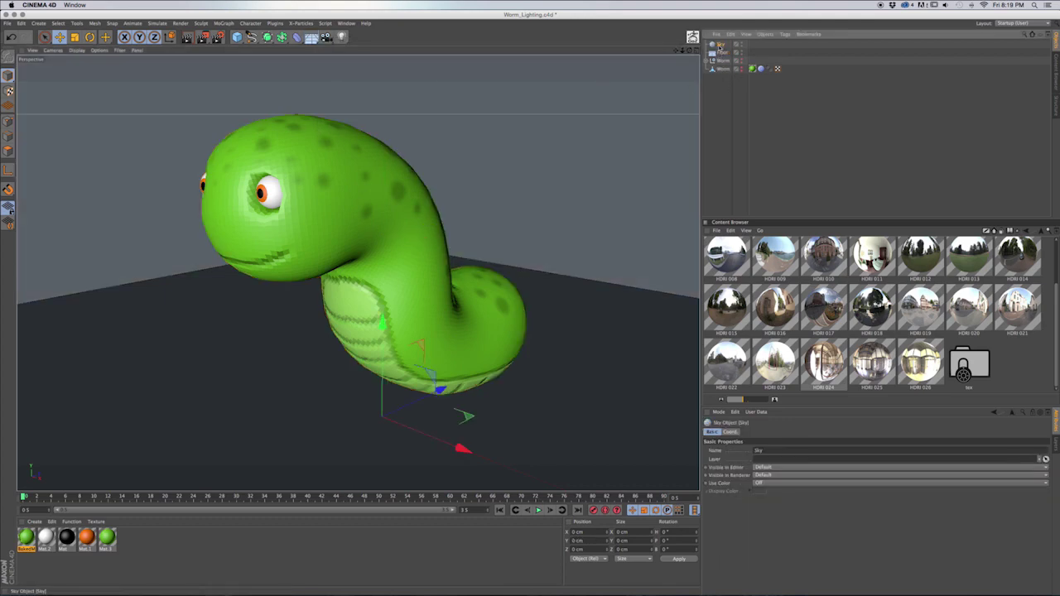
{"action": "mouse_move", "coordinate": [399, 274]}
{"action": "left_mouse_down", "text": "alt"}
{"action": "mouse_move", "coordinate": [387, 277]}
{"action": "mouse_move", "coordinate": [403, 282]}
{"action": "left_mouse_up", "text": "alt"}
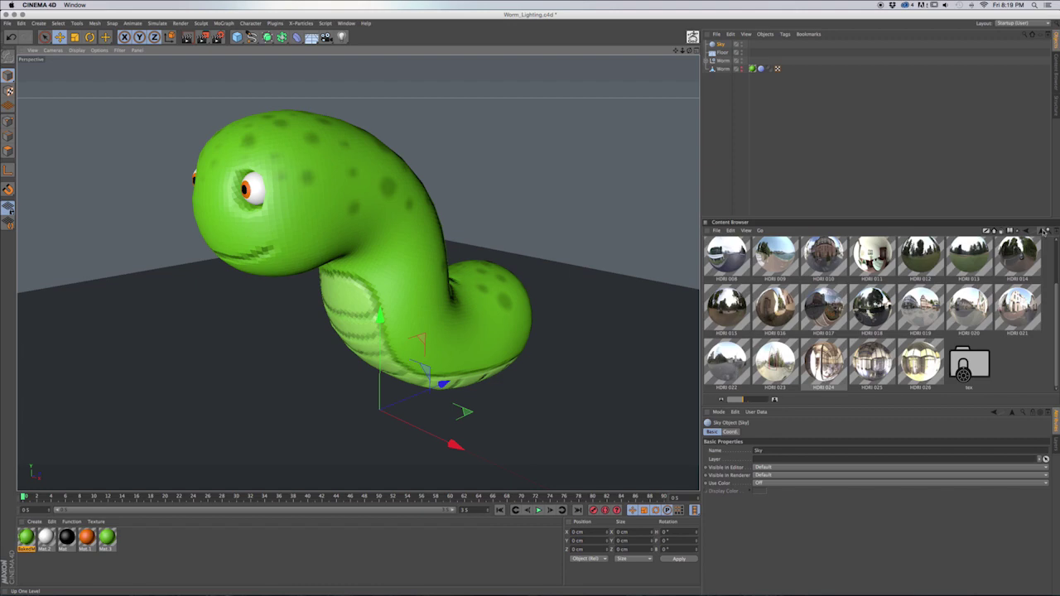
Load the HDRI 024 material from the Prime library's HDRI materials and apply it to the Sky object.
{"action": "left_click", "coordinate": [1041, 231]}
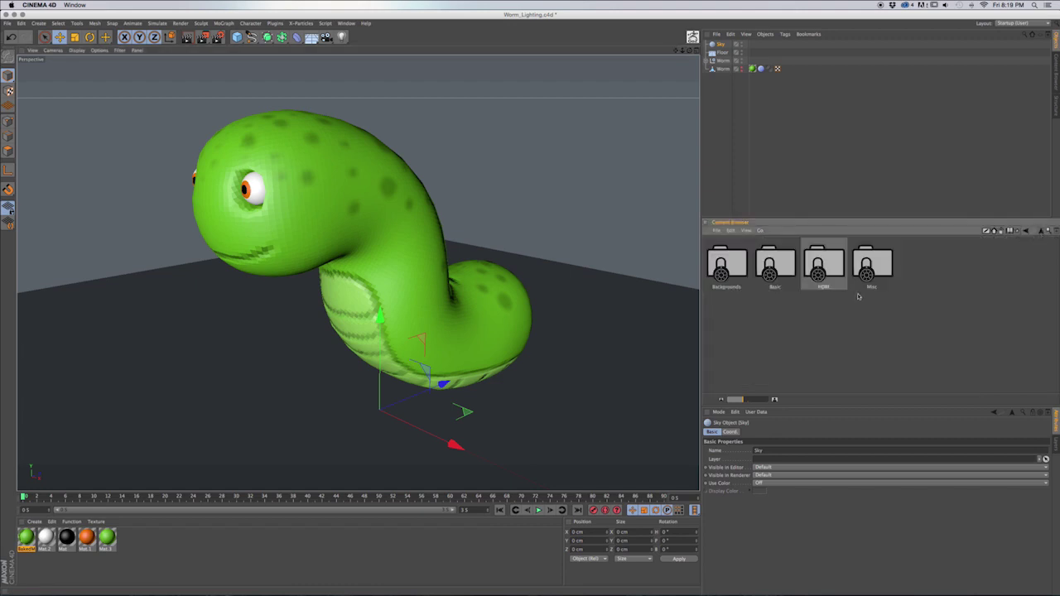
{"action": "left_click", "coordinate": [1042, 231]}
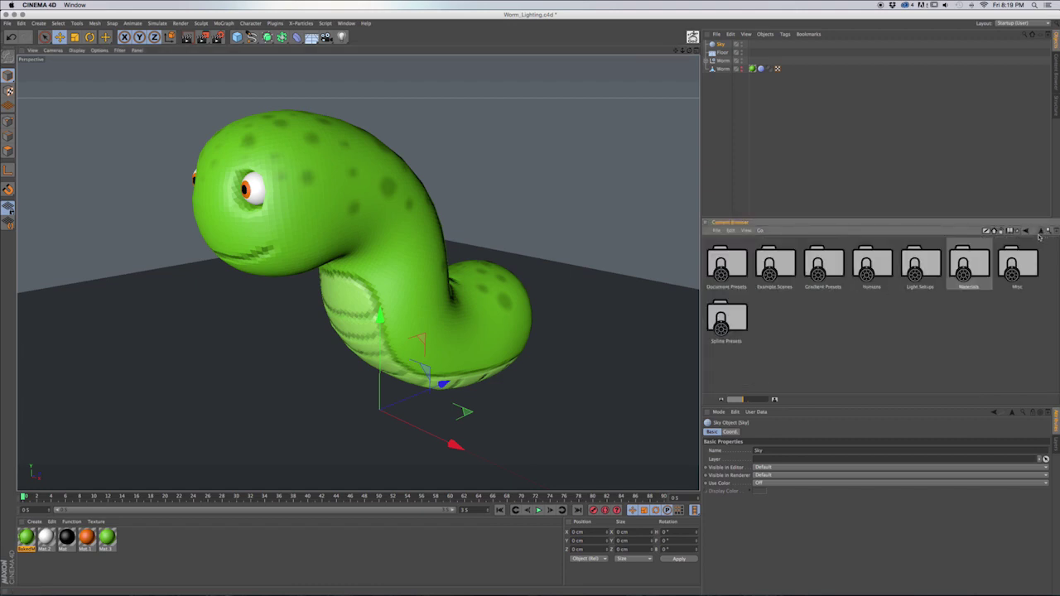
{"action": "left_click", "coordinate": [1041, 231]}
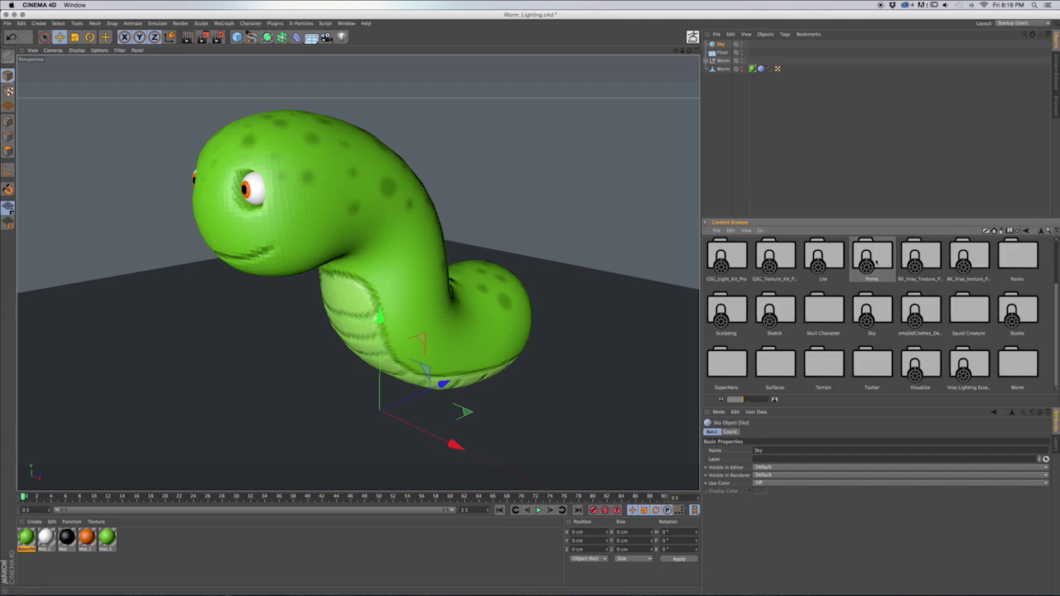
{"action": "double_click", "coordinate": [880, 265]}
{"action": "double_click", "coordinate": [960, 267]}
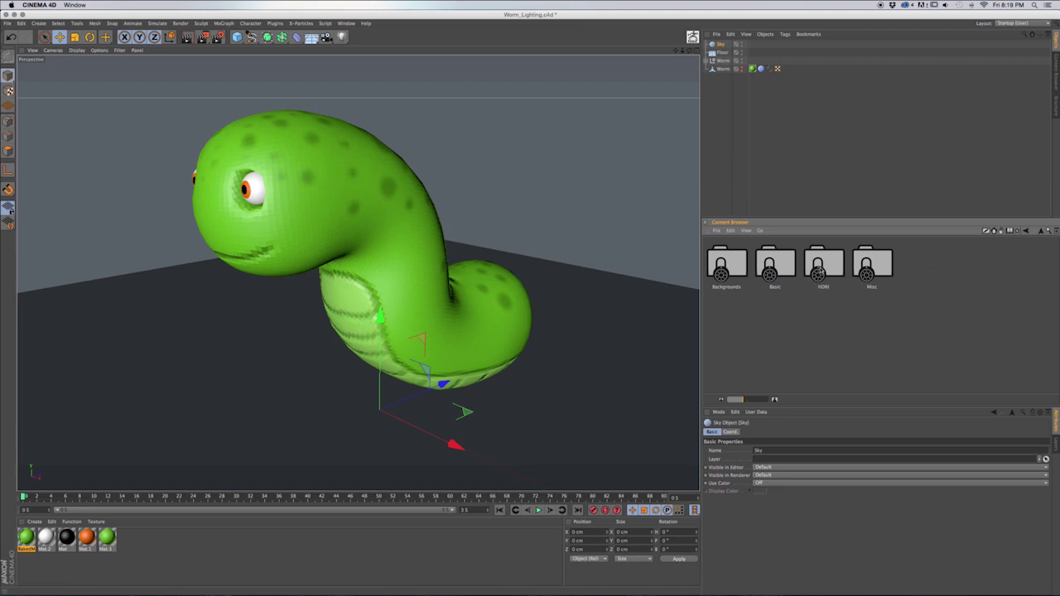
{"action": "double_click", "coordinate": [822, 270]}
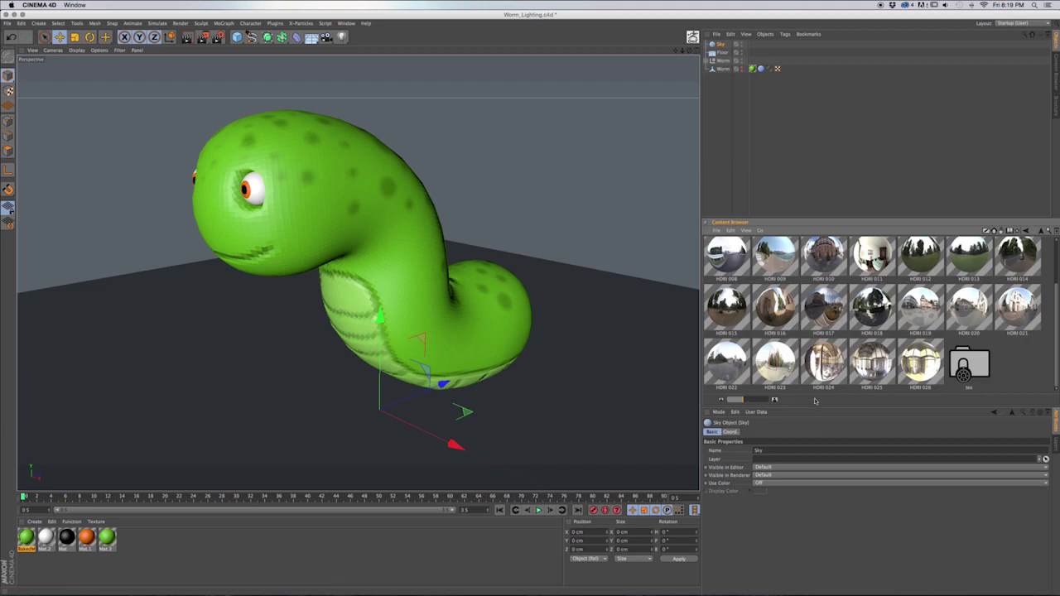
{"action": "left_click", "coordinate": [827, 364]}
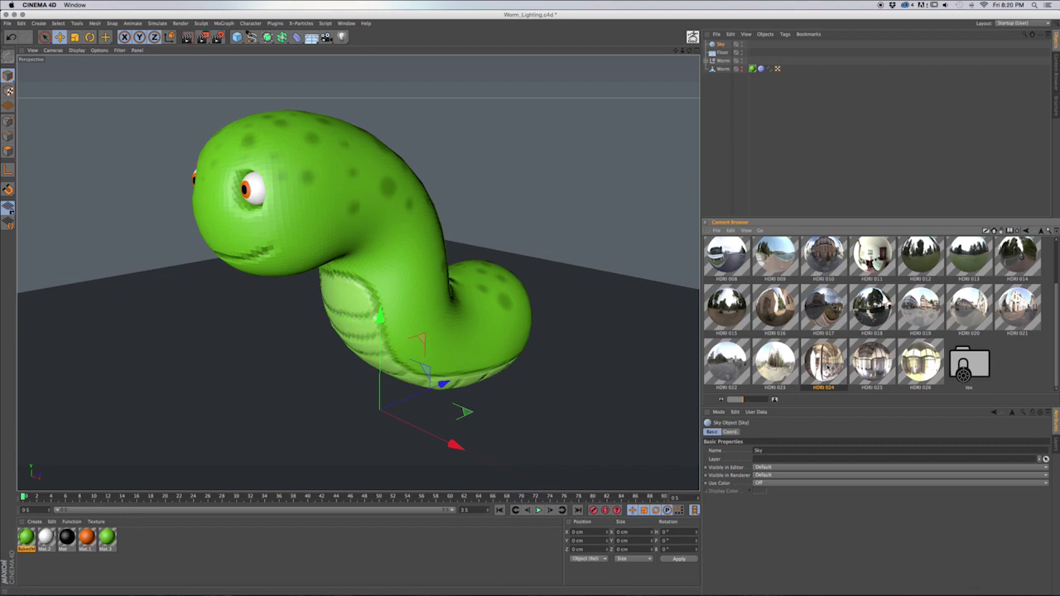
{"action": "double_click", "coordinate": [826, 368]}
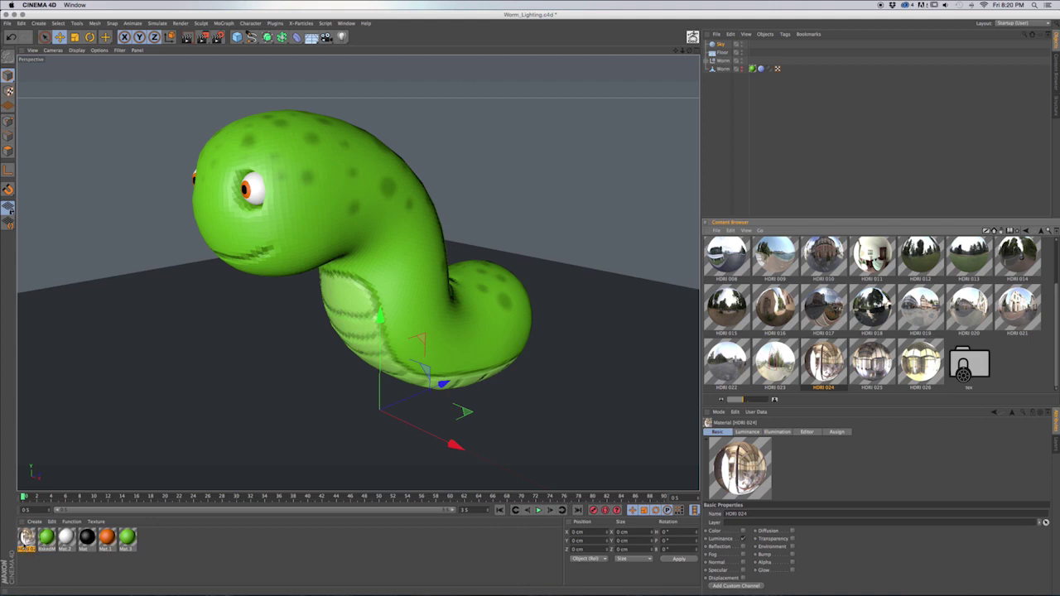
{"action": "left_click_drag", "start_coordinate": [31, 539], "coordinate": [726, 44]}
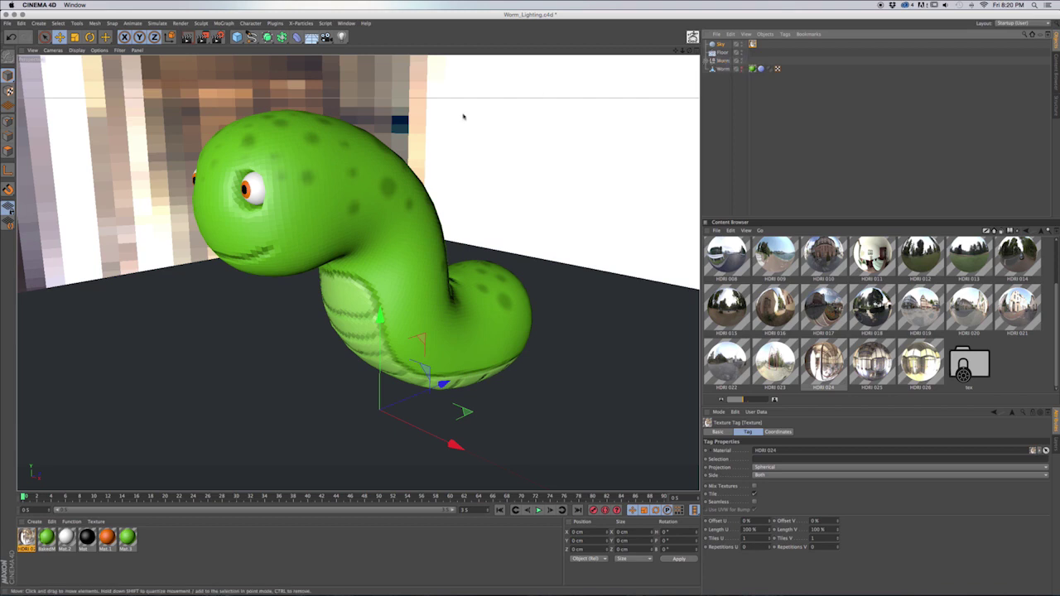
Examine the worm and floor against the HDRI sky from several angles.
{"action": "scroll", "coordinate": [390, 220], "scroll_direction": "down", "scroll_amount": 5}
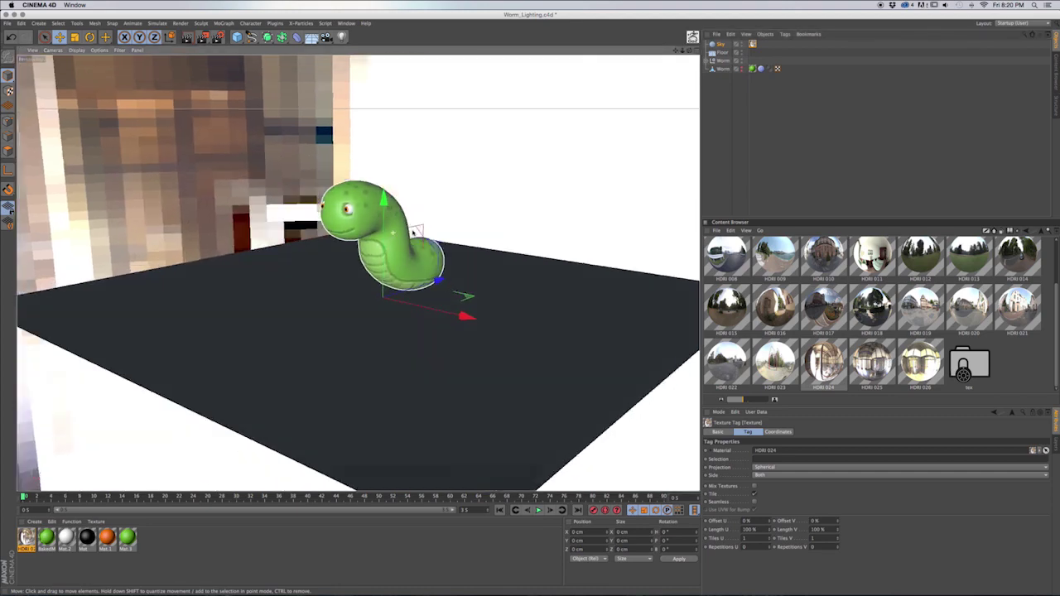
{"action": "left_click_drag", "start_coordinate": [412, 233], "coordinate": [64, 241], "text": "alt"}
{"action": "left_click_drag", "start_coordinate": [398, 303], "coordinate": [446, 274], "text": "alt"}
{"action": "right_click_drag", "start_coordinate": [439, 233], "coordinate": [454, 227], "text": "alt"}
{"action": "left_click_drag", "start_coordinate": [454, 226], "coordinate": [602, 245], "text": "alt"}
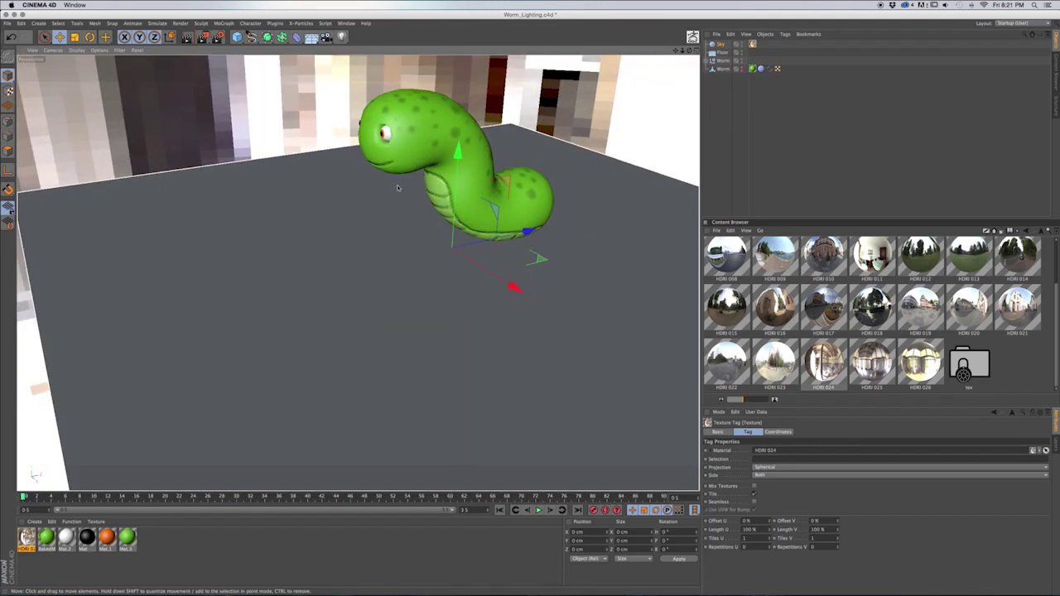
{"action": "left_click_drag", "start_coordinate": [411, 197], "coordinate": [505, 135], "text": "alt"}
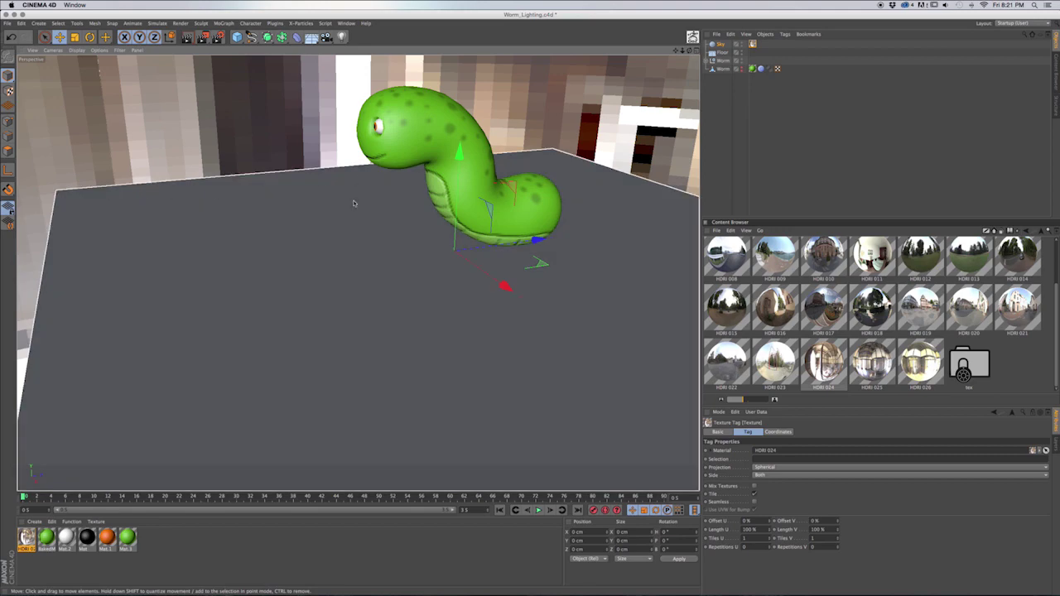
{"action": "mouse_move", "coordinate": [354, 203]}
{"action": "left_mouse_down", "text": "alt"}
{"action": "mouse_move", "coordinate": [366, 199]}
{"action": "mouse_move", "coordinate": [354, 207]}
{"action": "left_mouse_up", "text": "alt"}
{"action": "middle_click_drag", "start_coordinate": [428, 207], "coordinate": [419, 218], "text": "alt"}
{"action": "left_click_drag", "start_coordinate": [357, 273], "coordinate": [402, 201], "text": "alt"}
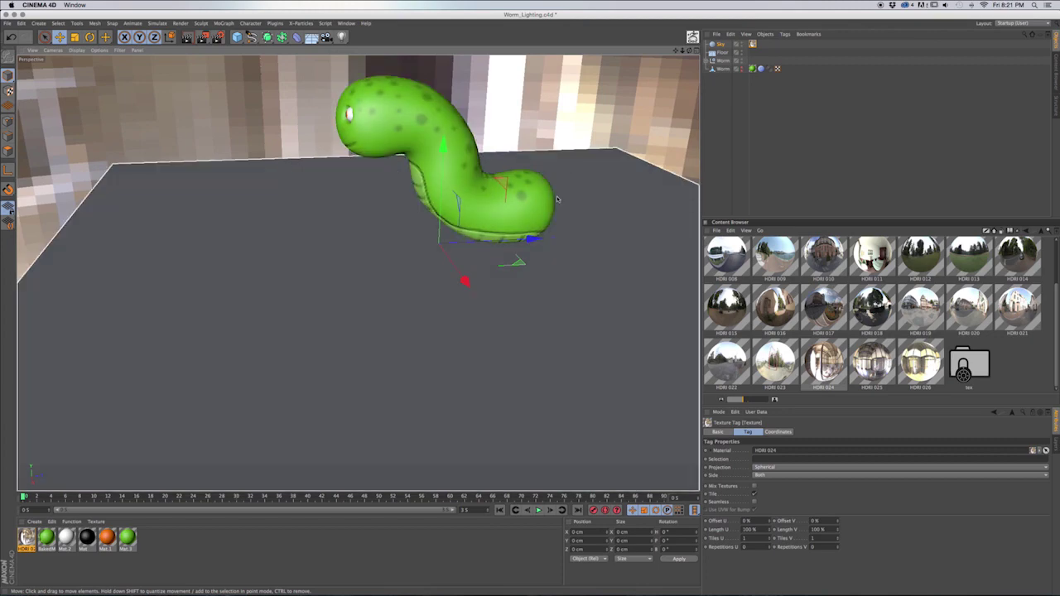
{"action": "mouse_move", "coordinate": [557, 199]}
{"action": "left_mouse_down", "text": "alt"}
{"action": "mouse_move", "coordinate": [558, 228]}
{"action": "mouse_move", "coordinate": [583, 175]}
{"action": "mouse_move", "coordinate": [596, 176]}
{"action": "mouse_move", "coordinate": [512, 215]}
{"action": "mouse_move", "coordinate": [546, 218]}
{"action": "left_mouse_up", "text": "alt"}
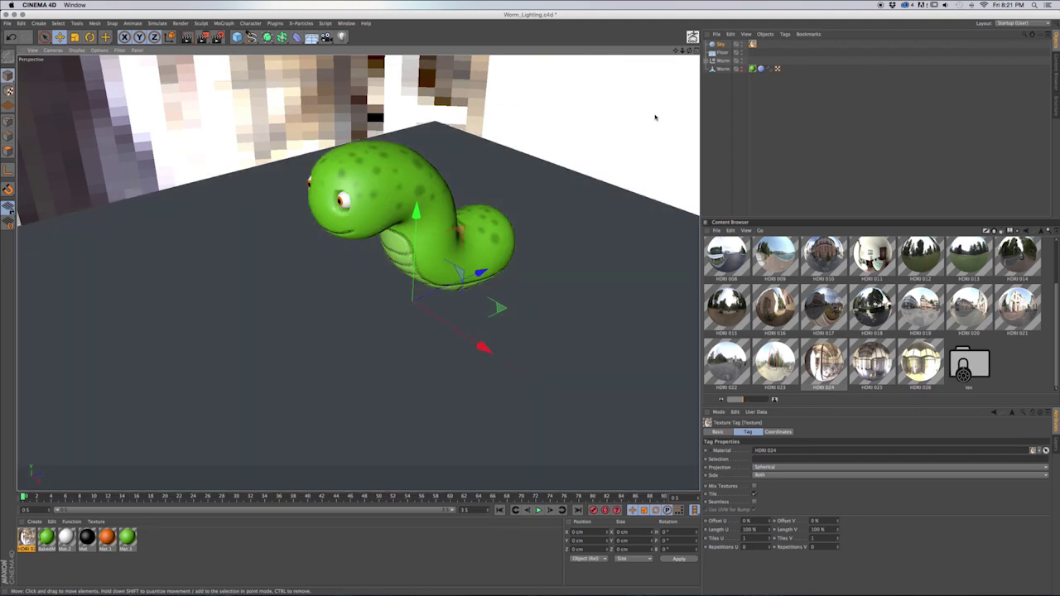
Add a Compositing tag to the Sky object and disable its Seen by Camera option.
{"action": "left_click", "coordinate": [720, 44]}
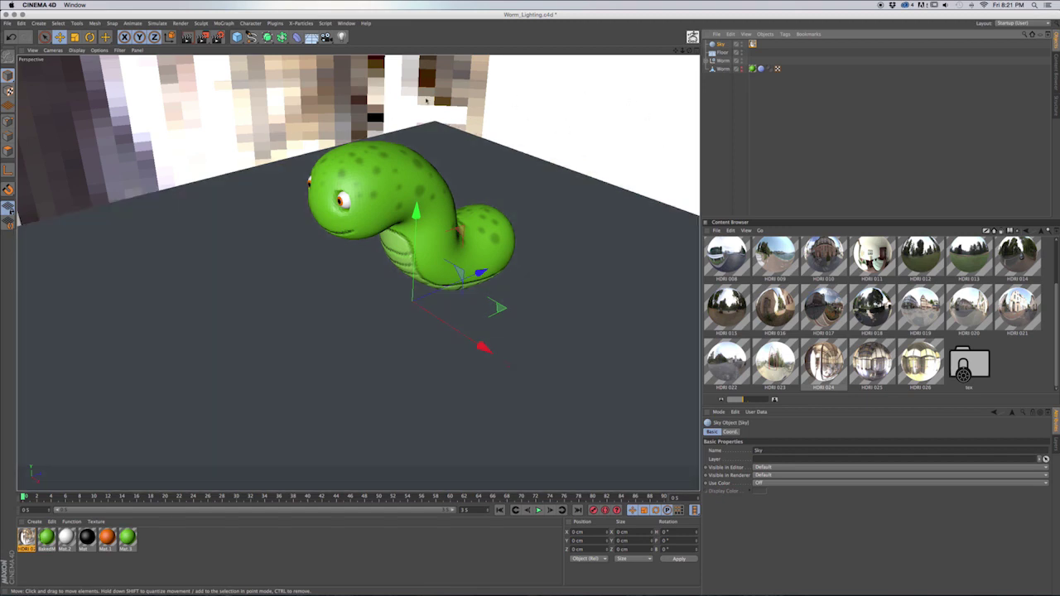
{"action": "right_click", "coordinate": [720, 46]}
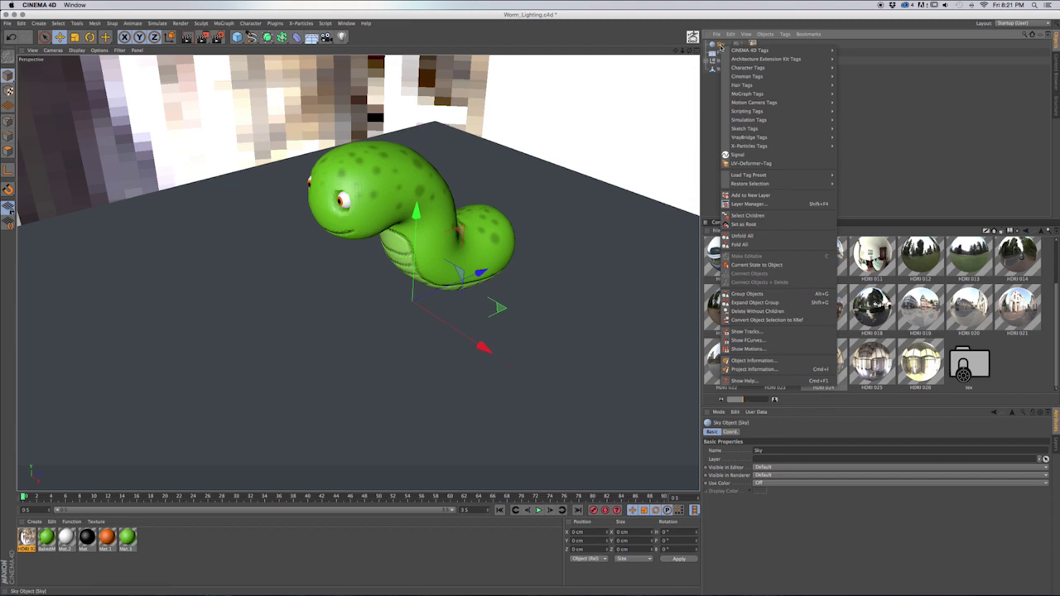
{"action": "mouse_move", "coordinate": [729, 51]}
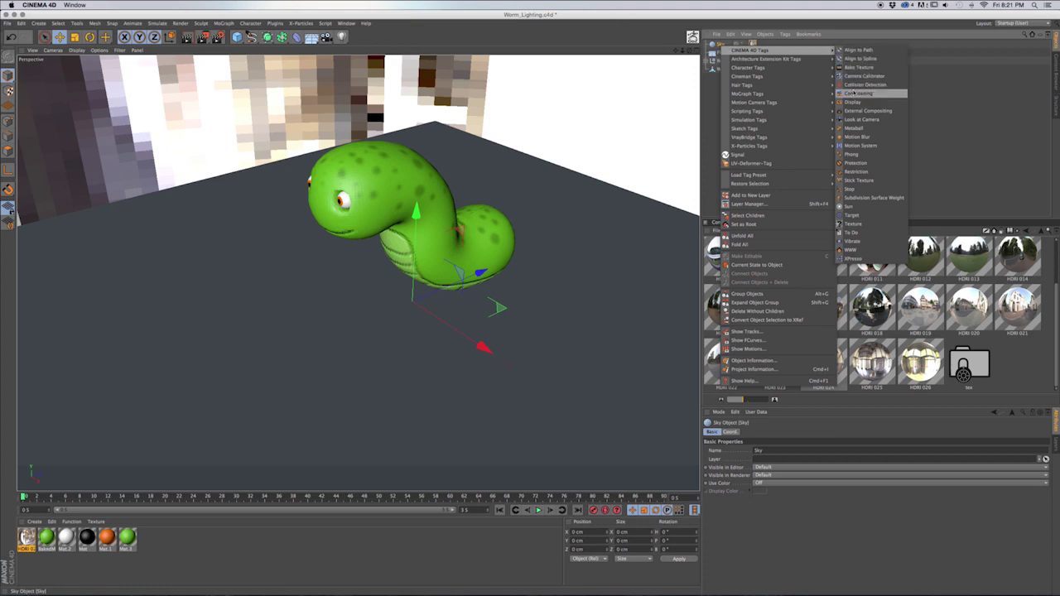
{"action": "left_click", "coordinate": [852, 93]}
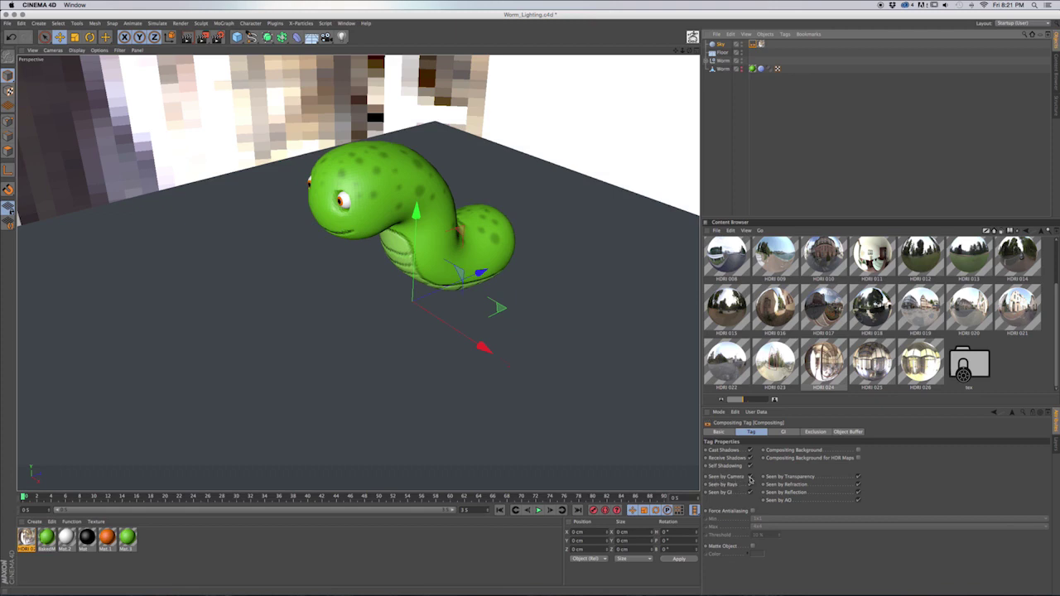
{"action": "left_click", "coordinate": [750, 476]}
{"action": "left_click", "coordinate": [585, 182]}
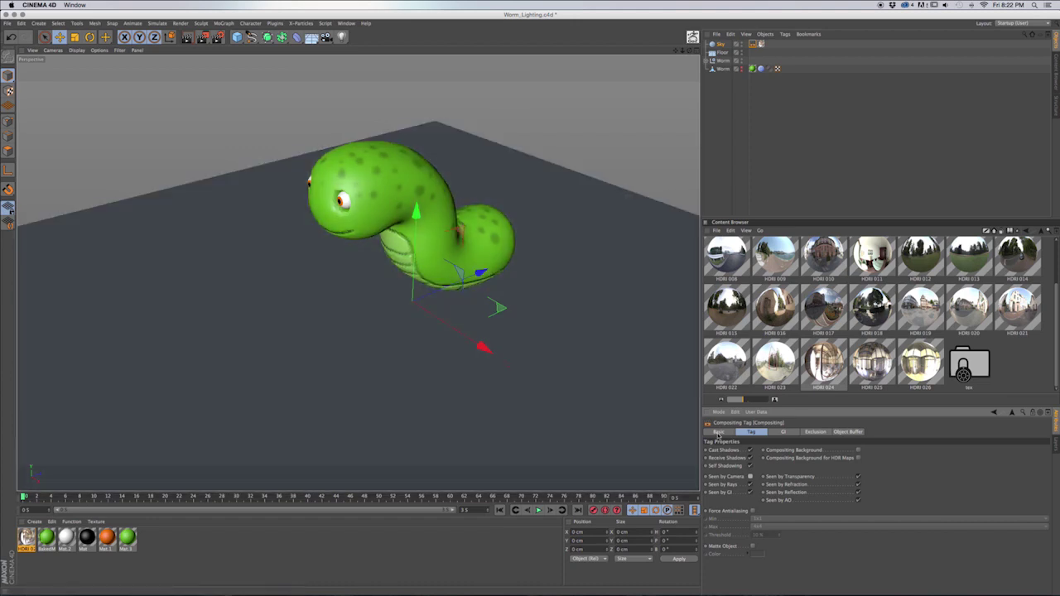
{"action": "left_click", "coordinate": [796, 156]}
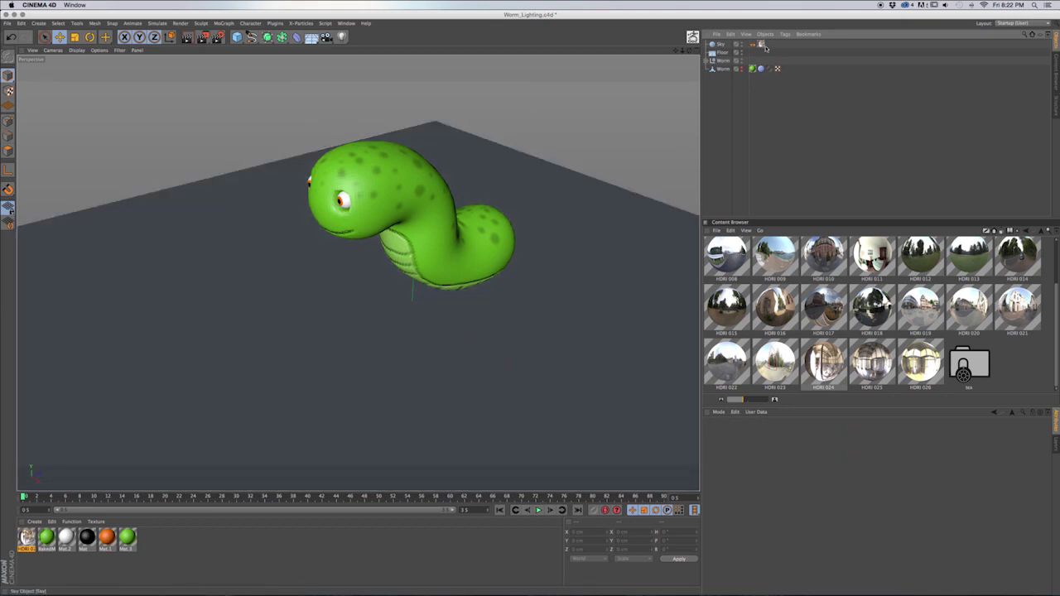
Inspect the Sky's texture tag and the Luminance channel of the HDRI 024 material.
{"action": "left_click", "coordinate": [761, 44]}
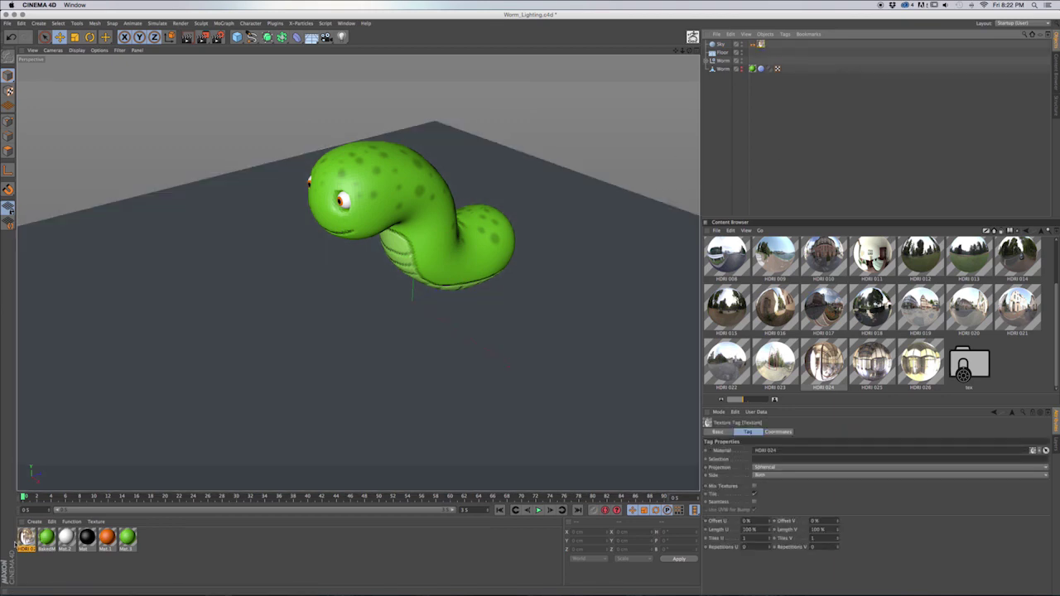
{"action": "double_click", "coordinate": [27, 537]}
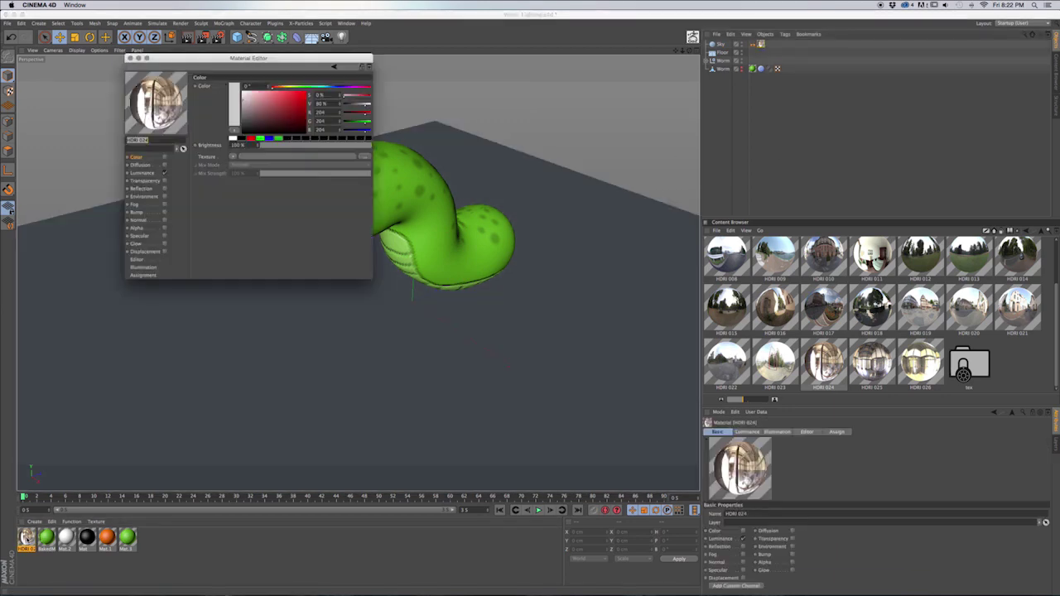
{"action": "left_click", "coordinate": [145, 175]}
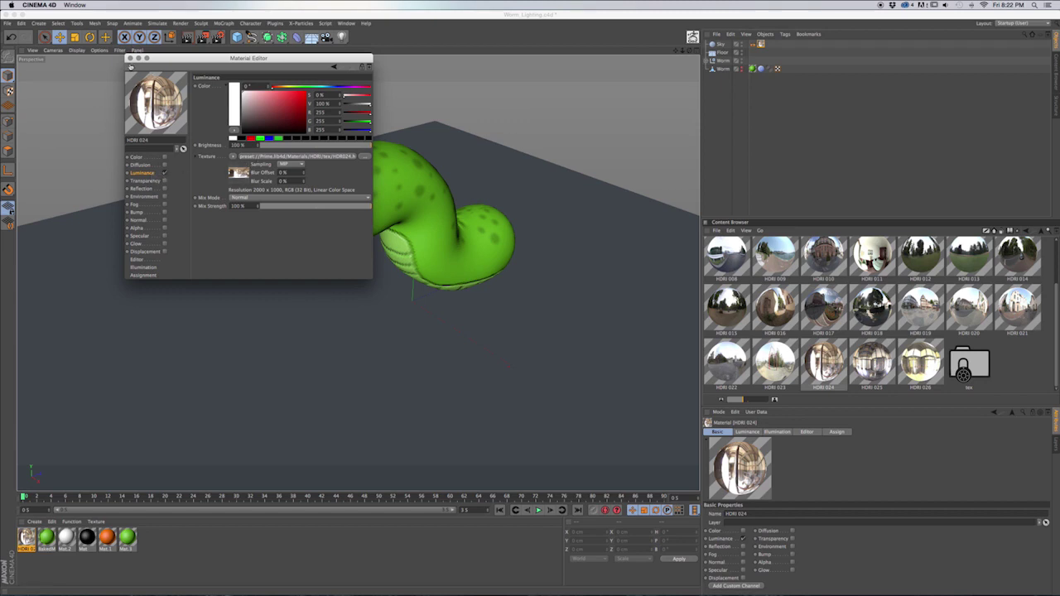
{"action": "left_click", "coordinate": [130, 58]}
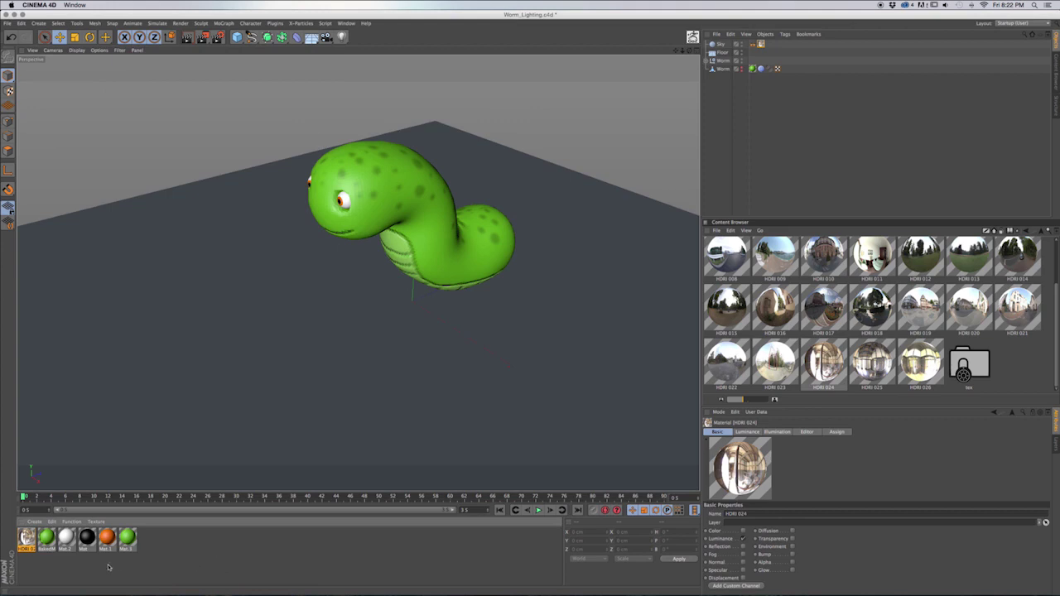
Create a new material and set its Color channel brightness to 50%.
{"action": "double_click", "coordinate": [166, 543]}
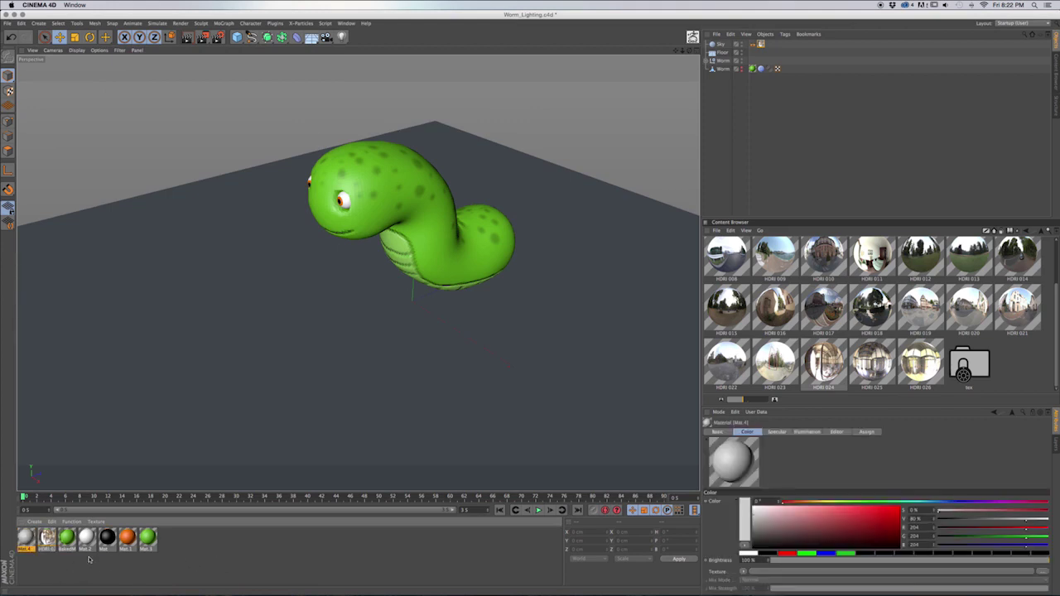
{"action": "double_click", "coordinate": [27, 539]}
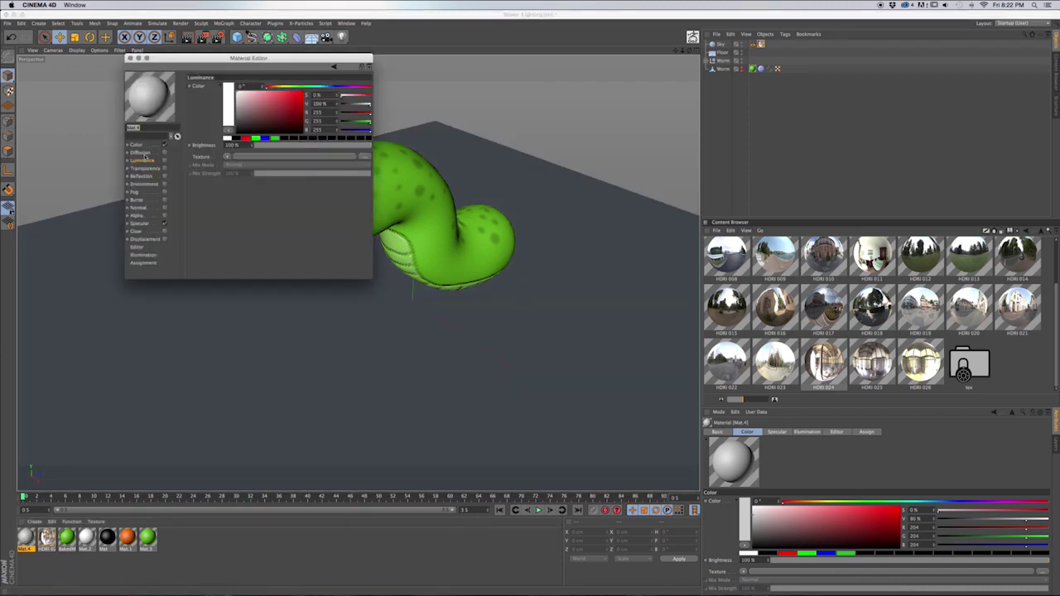
{"action": "left_click", "coordinate": [138, 146]}
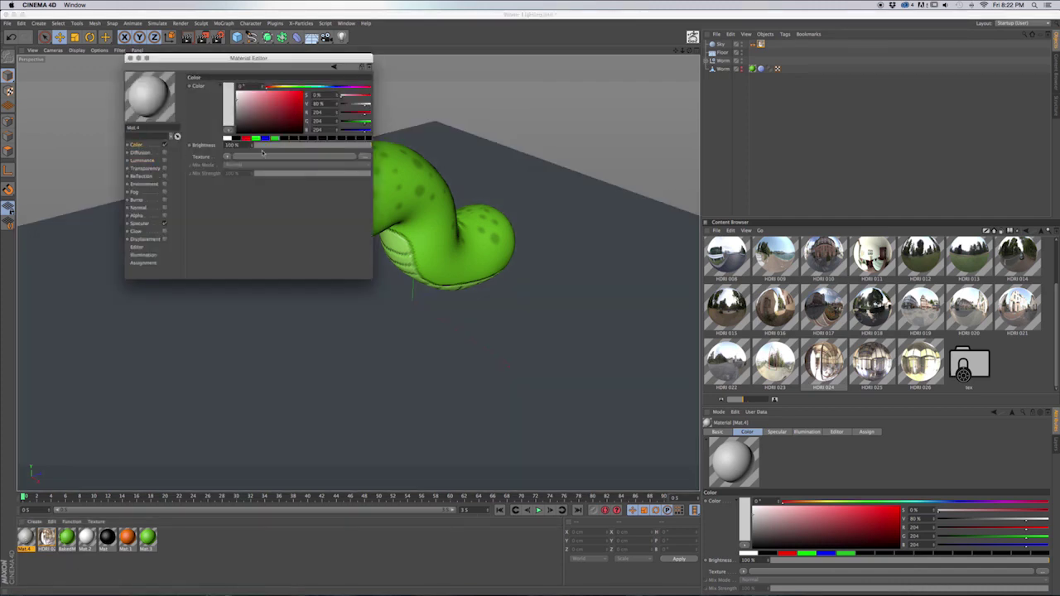
{"action": "type", "text": "50"}
{"action": "key", "text": "Return"}
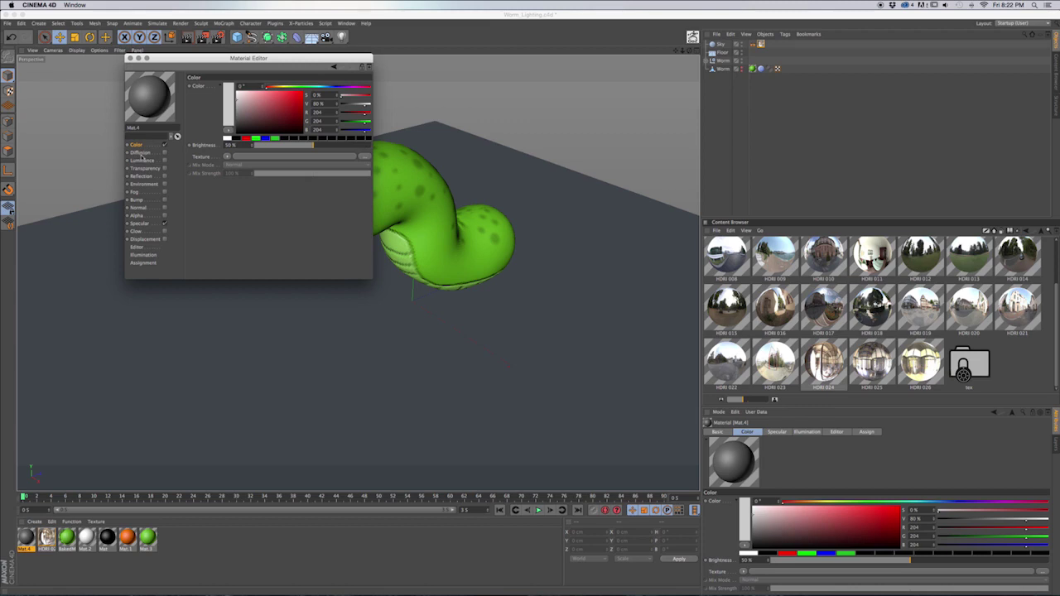
Enable the Reflection channel on the new grey material and set its brightness to 27%.
{"action": "left_click", "coordinate": [139, 224]}
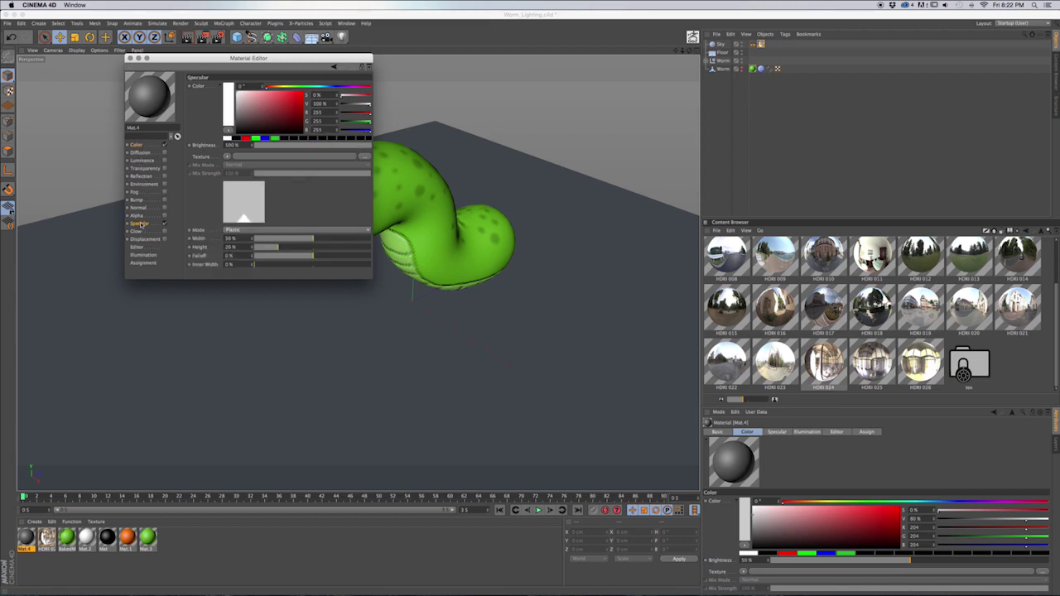
{"action": "left_click", "coordinate": [140, 177]}
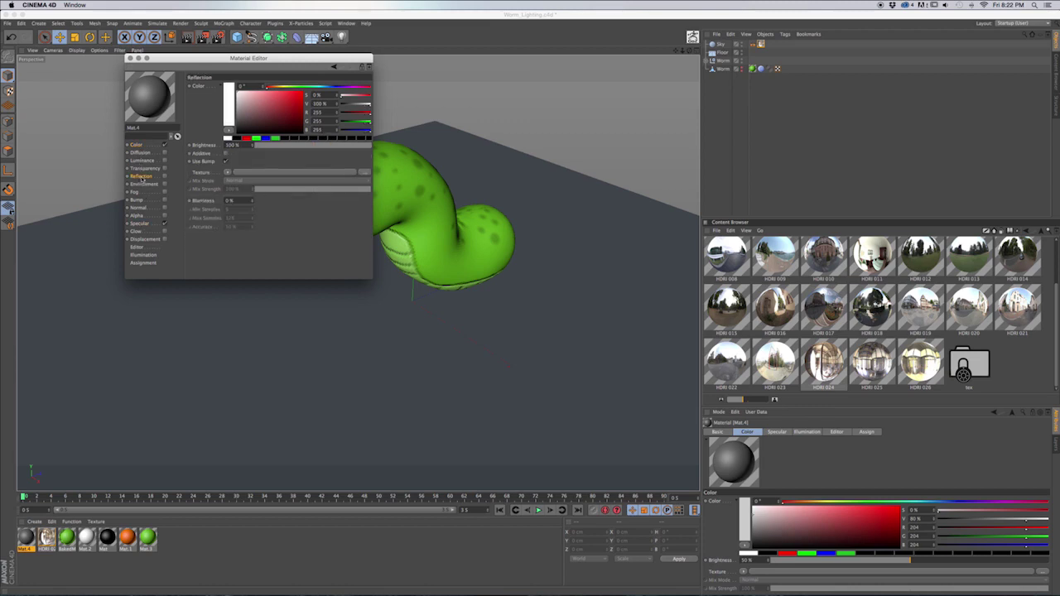
{"action": "left_click", "coordinate": [164, 177]}
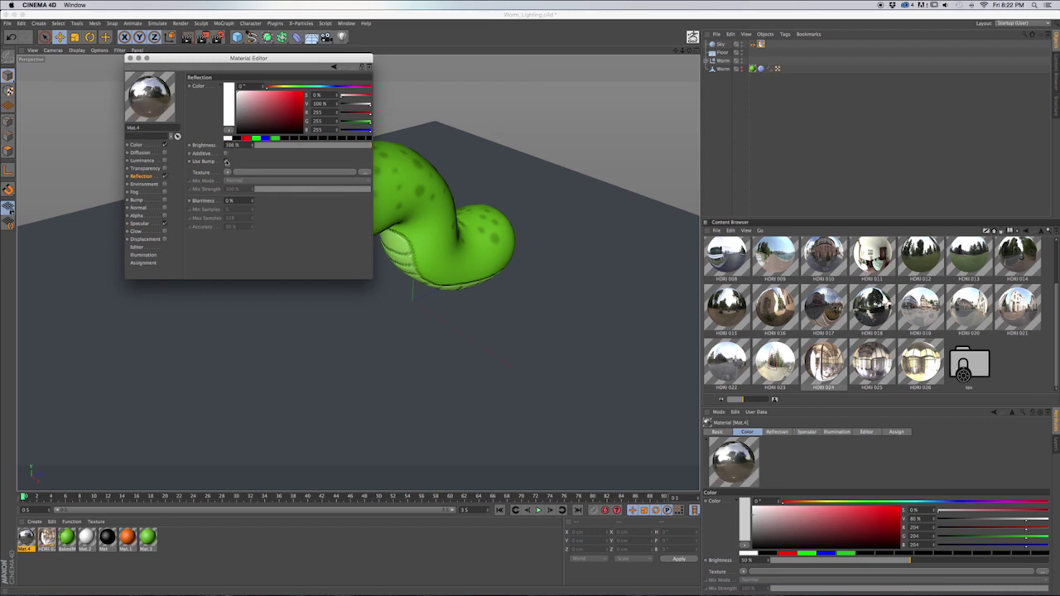
{"action": "double_click", "coordinate": [234, 145]}
{"action": "type", "text": "4"}
{"action": "key", "text": "Return"}
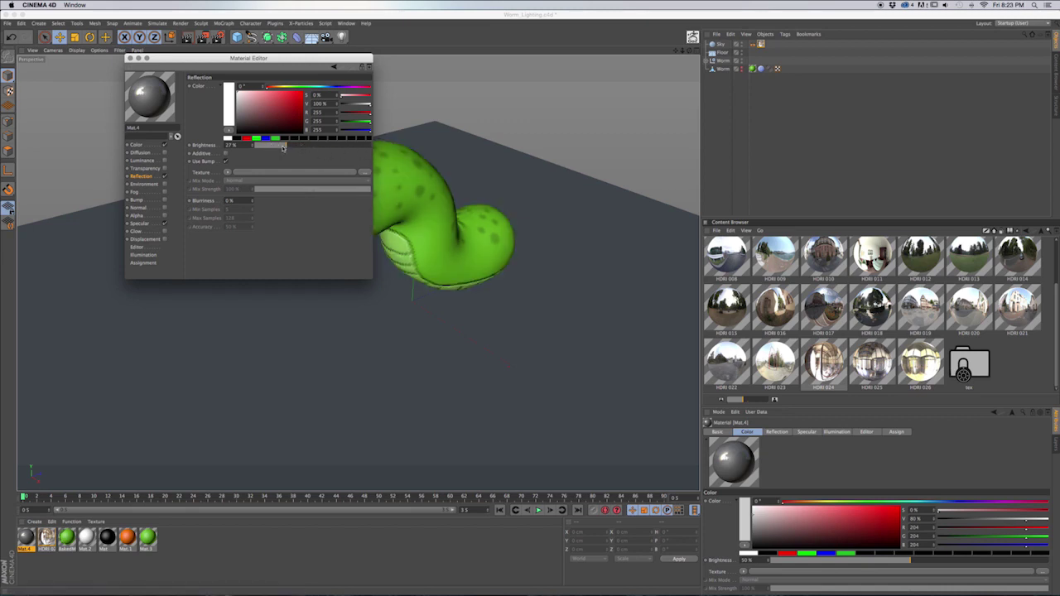
Set the grey material's reflection blurriness to 20% and load a Fresnel shader as its reflection texture.
{"action": "double_click", "coordinate": [231, 200]}
{"action": "type", "text": "20"}
{"action": "key", "text": "Return"}
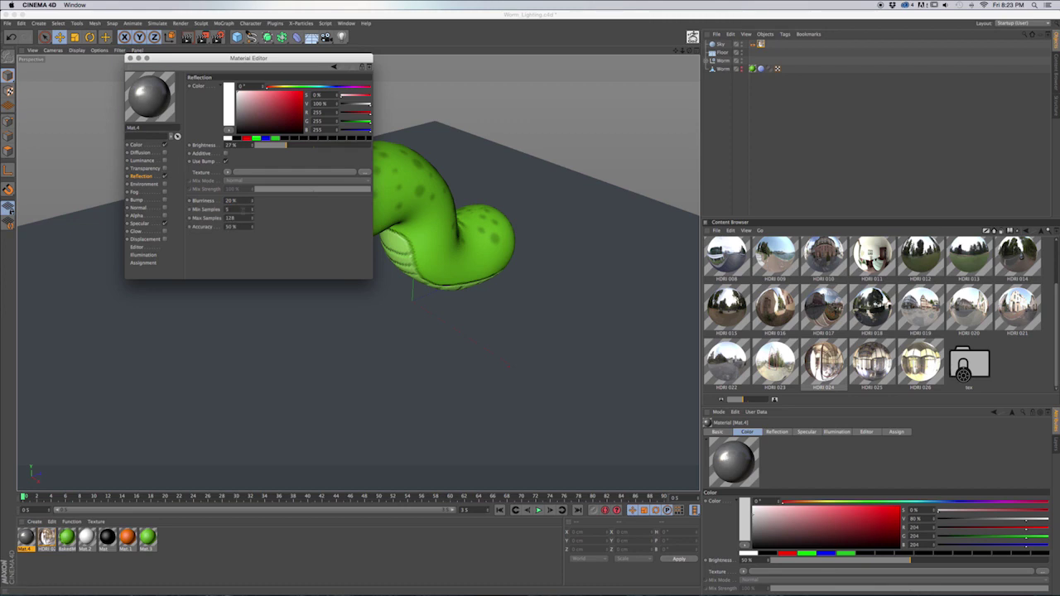
{"action": "left_click", "coordinate": [225, 173]}
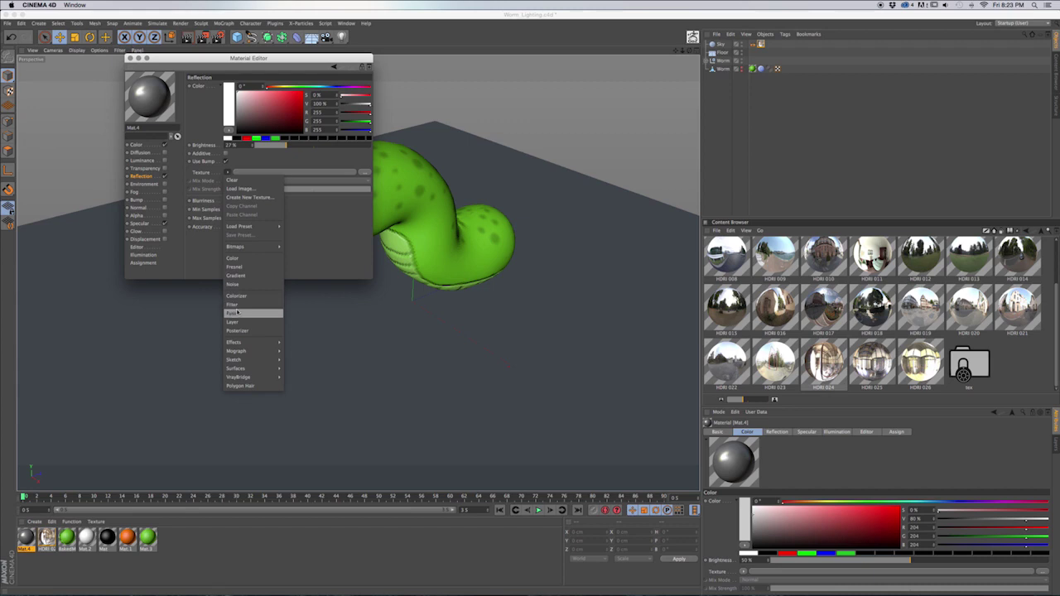
{"action": "left_click", "coordinate": [239, 267]}
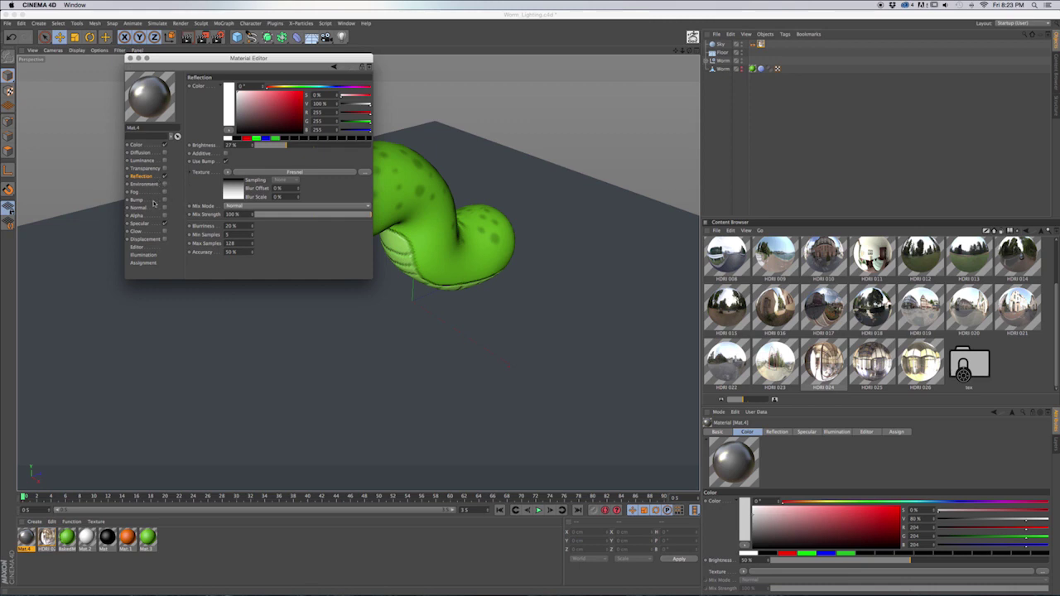
{"action": "left_click", "coordinate": [129, 60]}
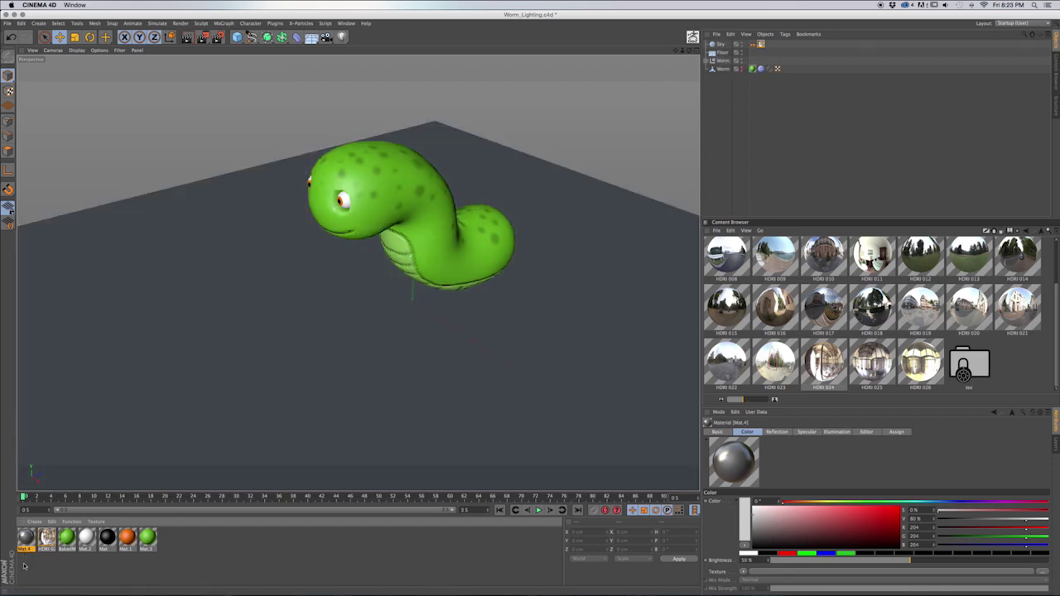
Apply the new grey reflective material to the Floor object.
{"action": "left_click", "coordinate": [37, 556]}
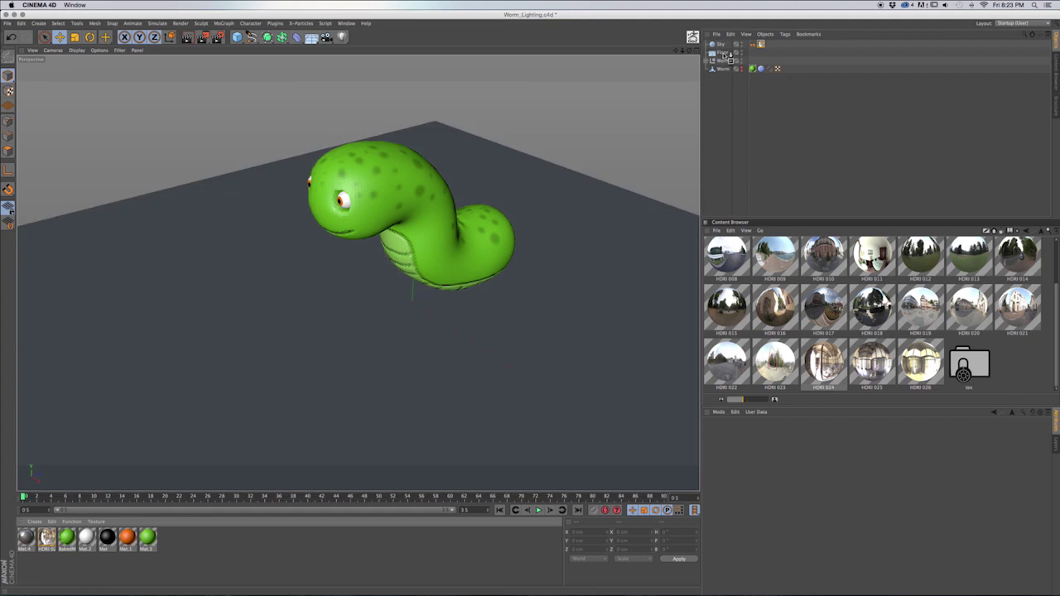
{"action": "left_click", "coordinate": [752, 52]}
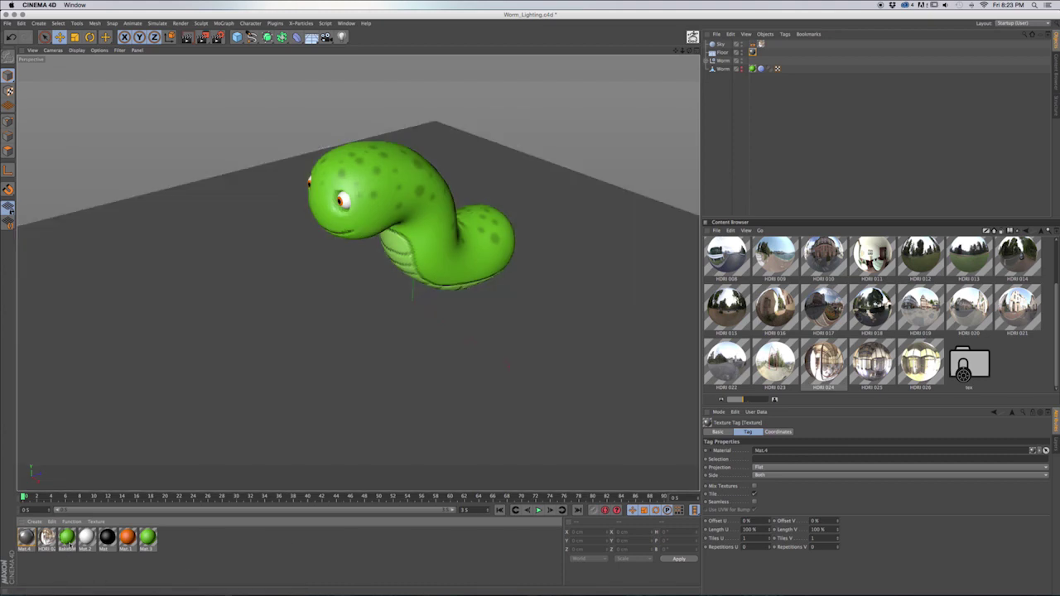
Enable the Reflection channel on the worm's BakedMaterial and lower its brightness to about 15%.
{"action": "double_click", "coordinate": [66, 538]}
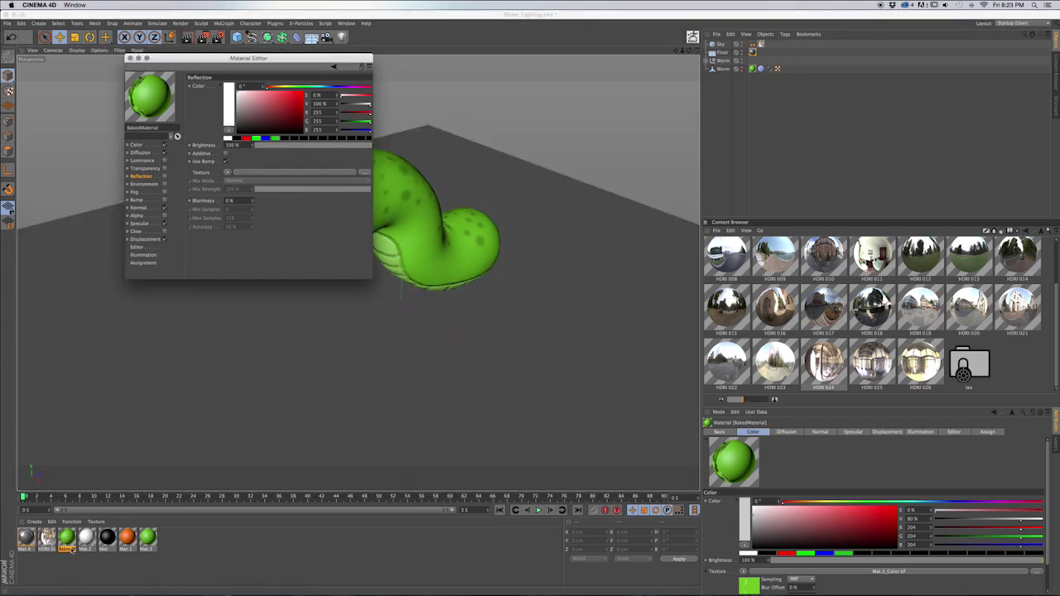
{"action": "left_click", "coordinate": [139, 145]}
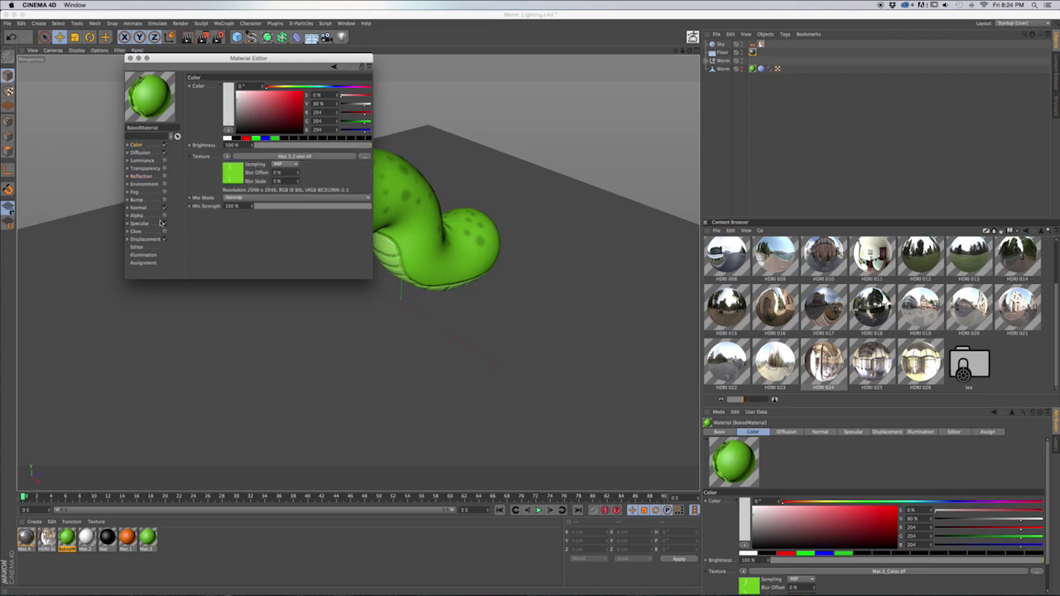
{"action": "left_click", "coordinate": [146, 177]}
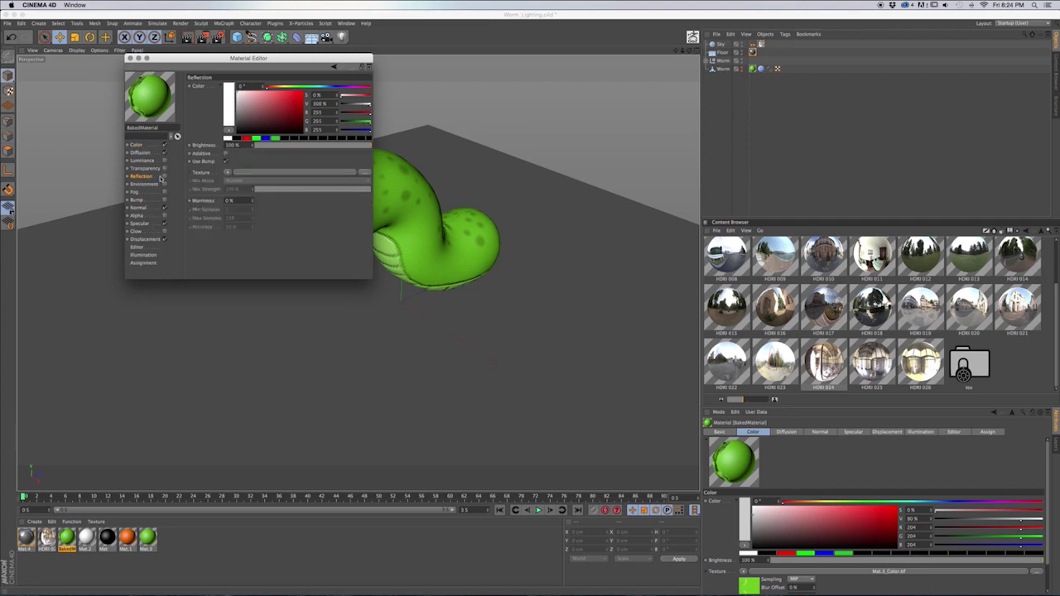
{"action": "left_click", "coordinate": [164, 176]}
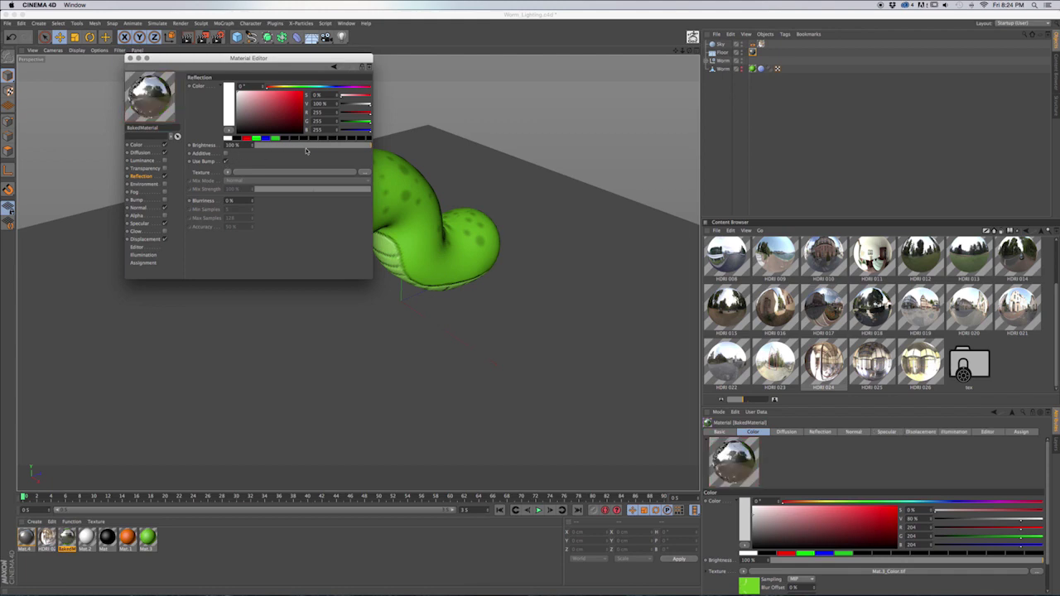
{"action": "left_click_drag", "start_coordinate": [311, 150], "coordinate": [272, 147]}
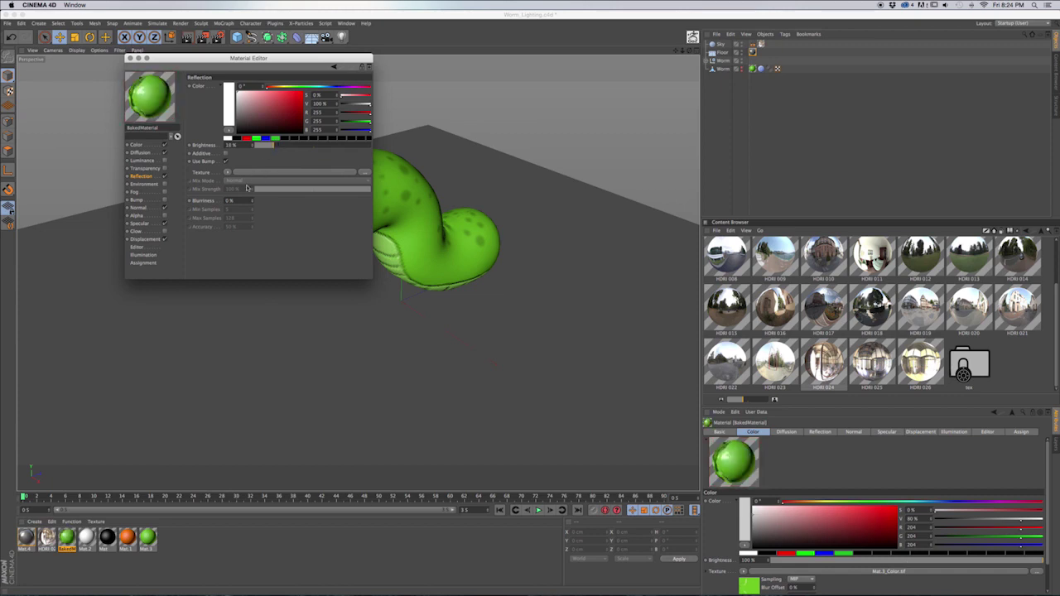
{"action": "left_click_drag", "start_coordinate": [274, 147], "coordinate": [271, 147]}
Fine-tune the BakedMaterial reflection to 17% brightness and 24% blurriness.
{"action": "left_click_drag", "start_coordinate": [252, 202], "coordinate": [252, 201]}
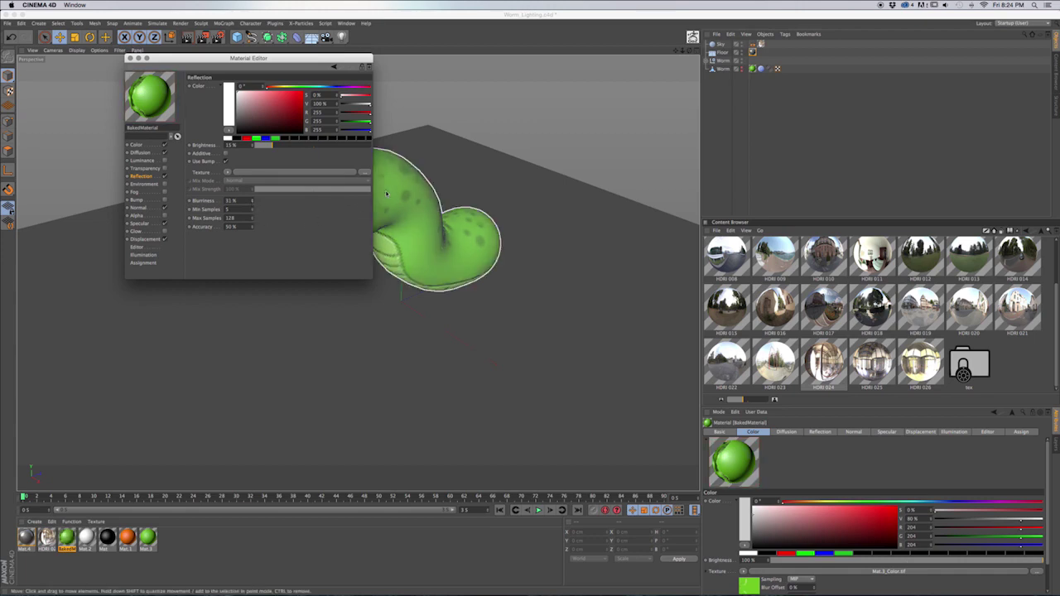
{"action": "left_click_drag", "start_coordinate": [253, 204], "coordinate": [254, 202]}
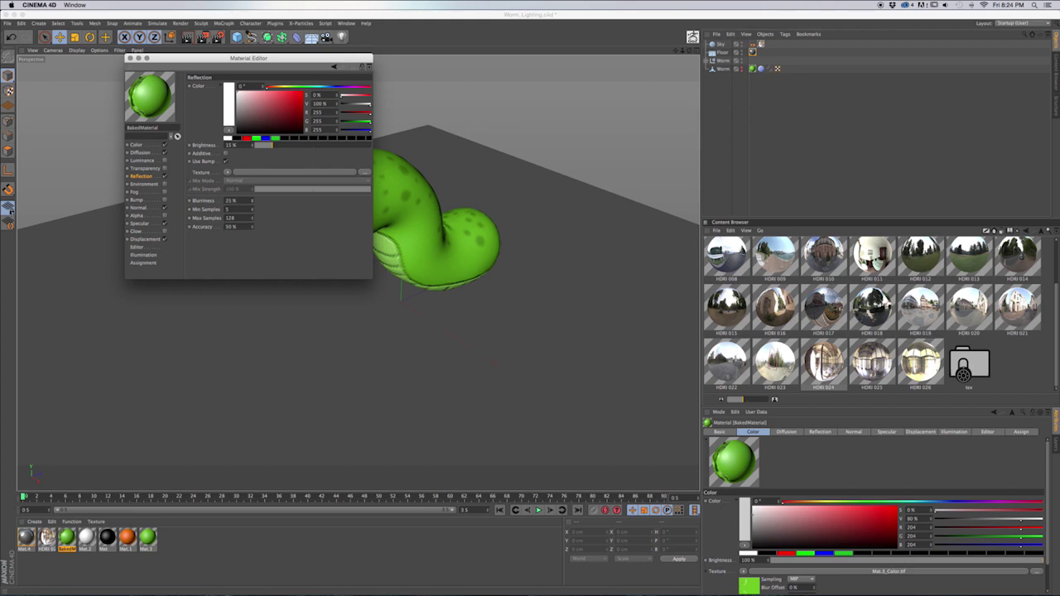
{"action": "left_click_drag", "start_coordinate": [251, 146], "coordinate": [252, 149]}
{"action": "left_click_drag", "start_coordinate": [252, 147], "coordinate": [253, 147]}
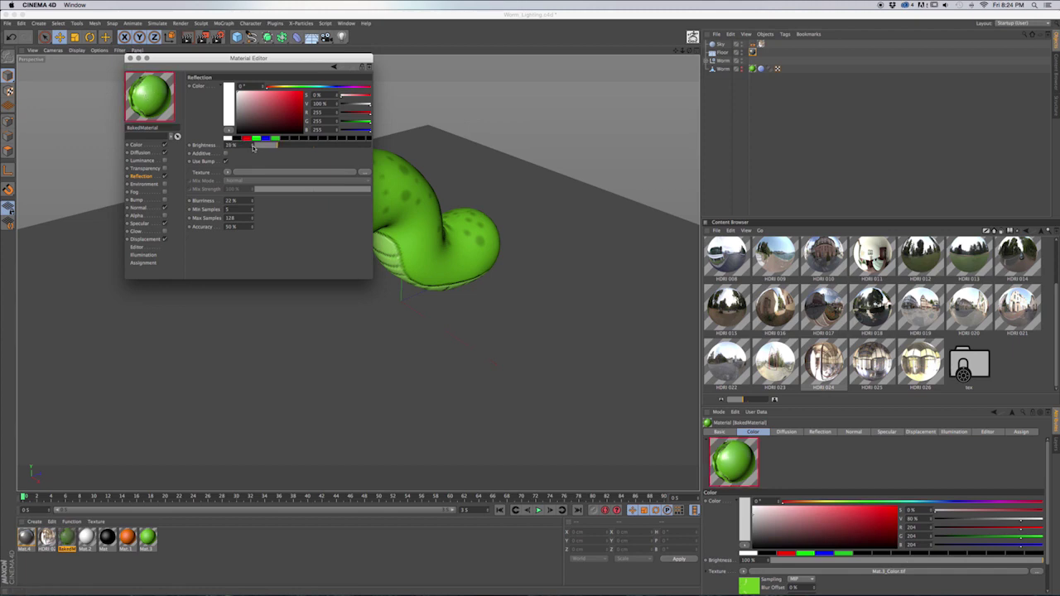
{"action": "left_click", "coordinate": [253, 200]}
{"action": "left_click", "coordinate": [254, 200]}
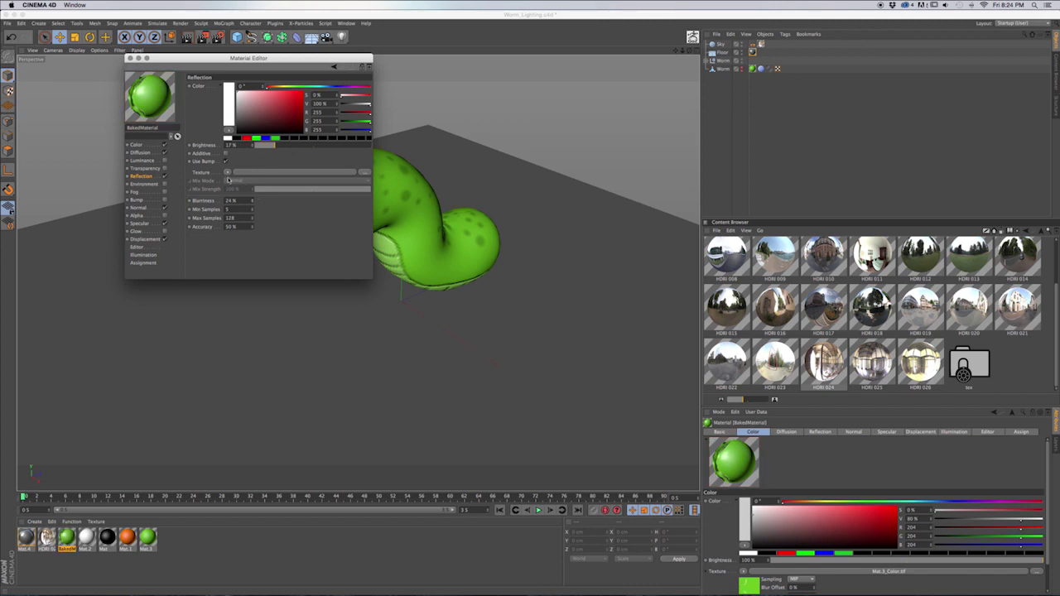
Narrow the BakedMaterial's specular highlight width and set its height to about 24%.
{"action": "left_click", "coordinate": [141, 223]}
{"action": "left_click_drag", "start_coordinate": [308, 241], "coordinate": [284, 248]}
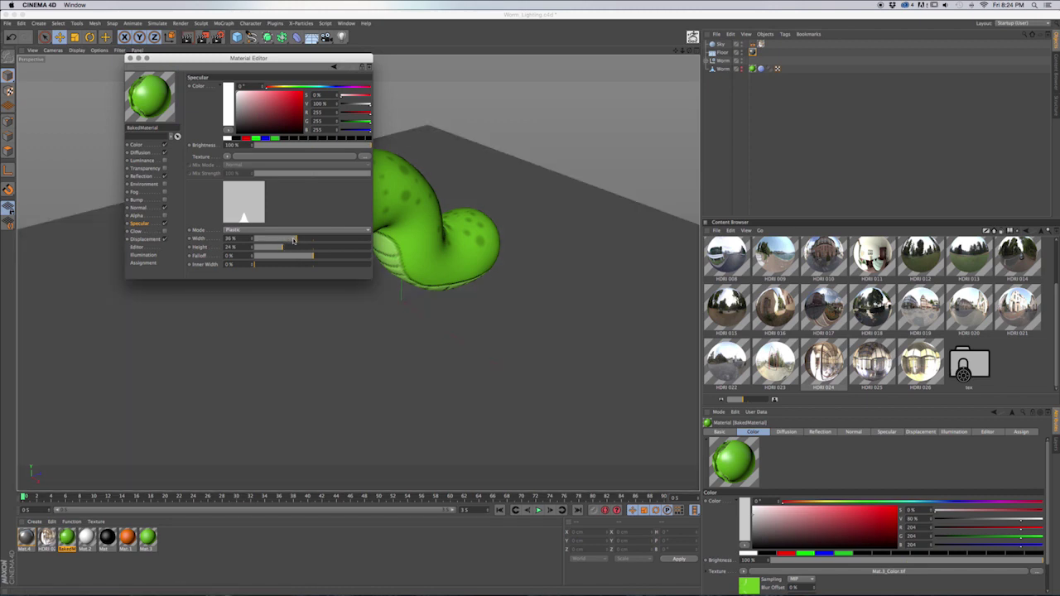
{"action": "left_click_drag", "start_coordinate": [293, 239], "coordinate": [284, 247]}
{"action": "left_click", "coordinate": [129, 58]}
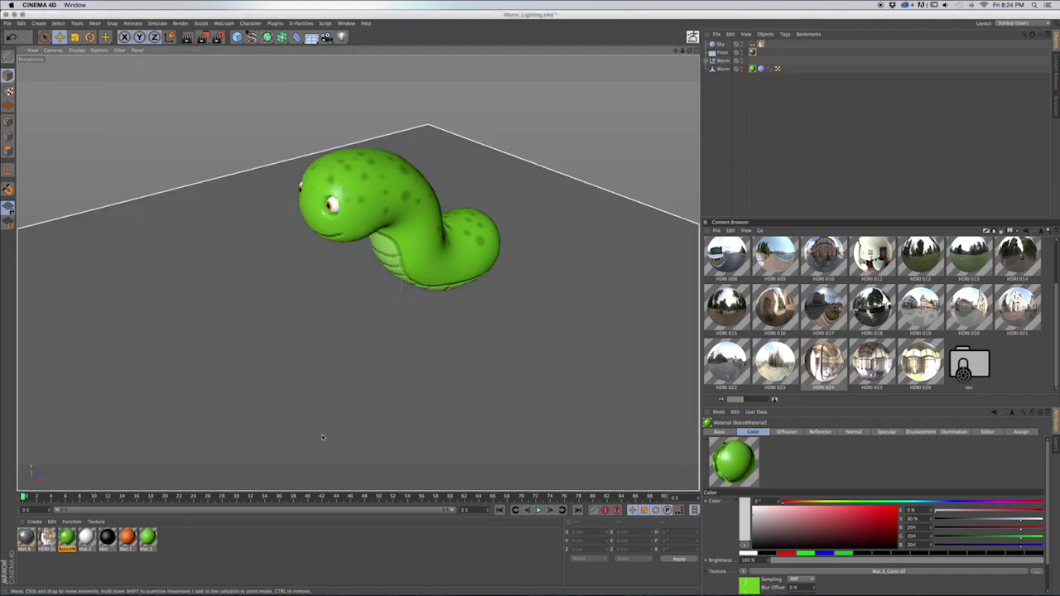
Save the Worm_Lighting scene file.
{"action": "key", "text": "ctrl+s"}
{"action": "left_click", "coordinate": [187, 55]}
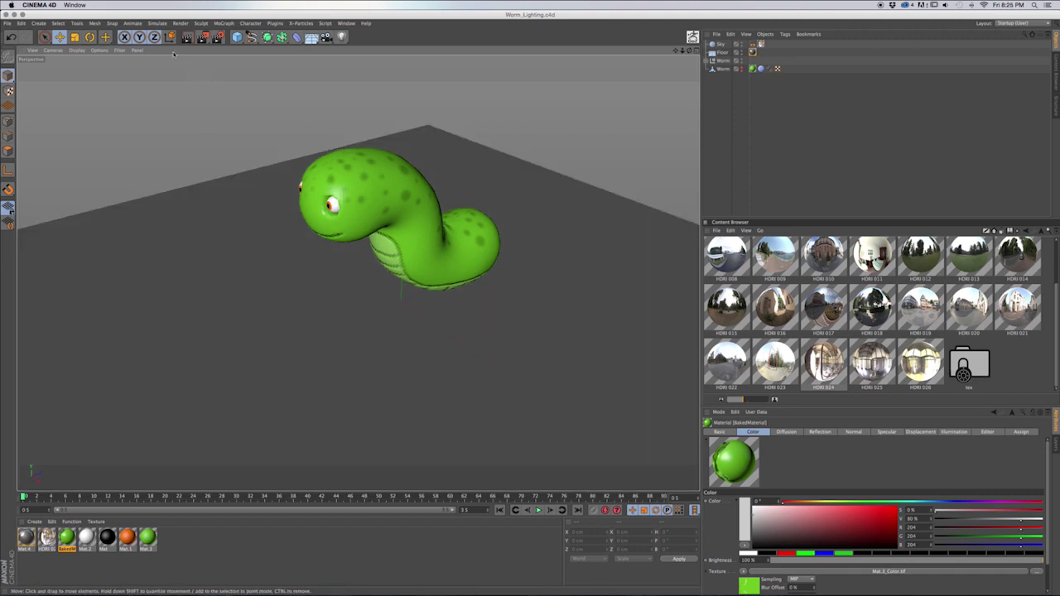
{"action": "left_click", "coordinate": [248, 178]}
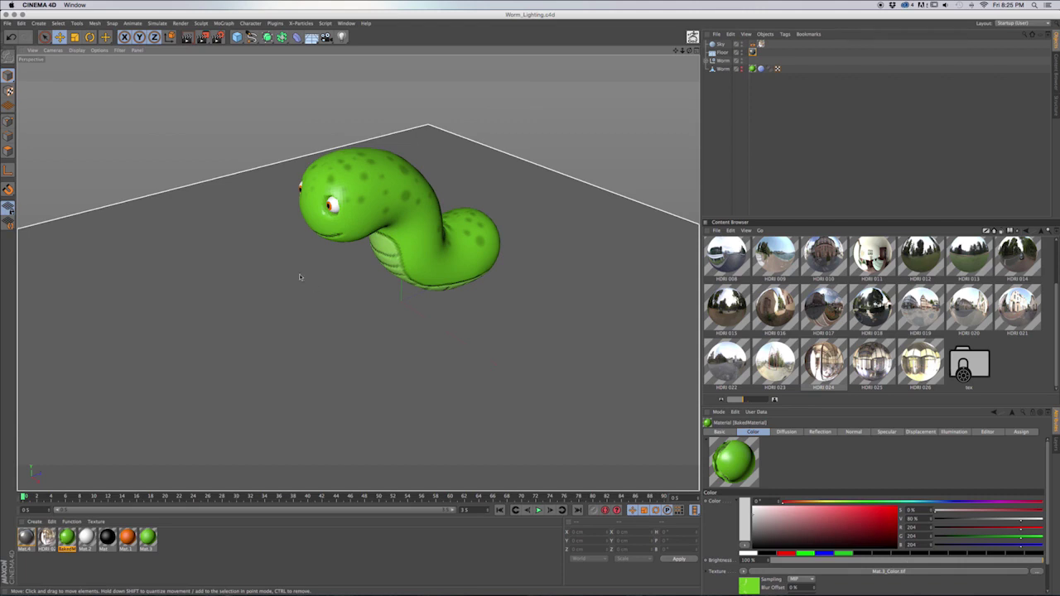
{"action": "left_click", "coordinate": [219, 140]}
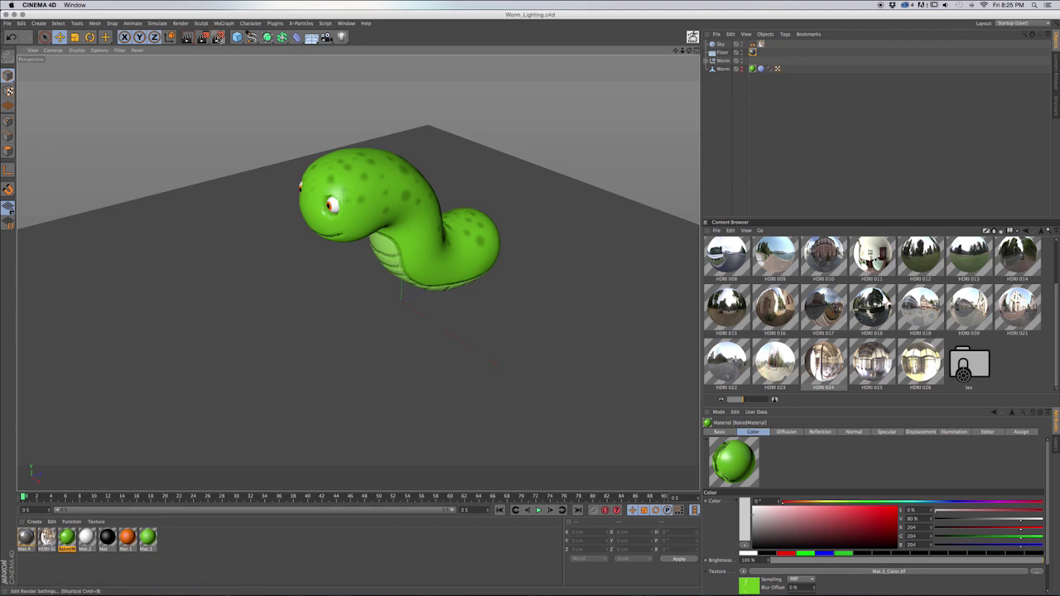
Add the Global Illumination effect to the render settings.
{"action": "left_click", "coordinate": [218, 38]}
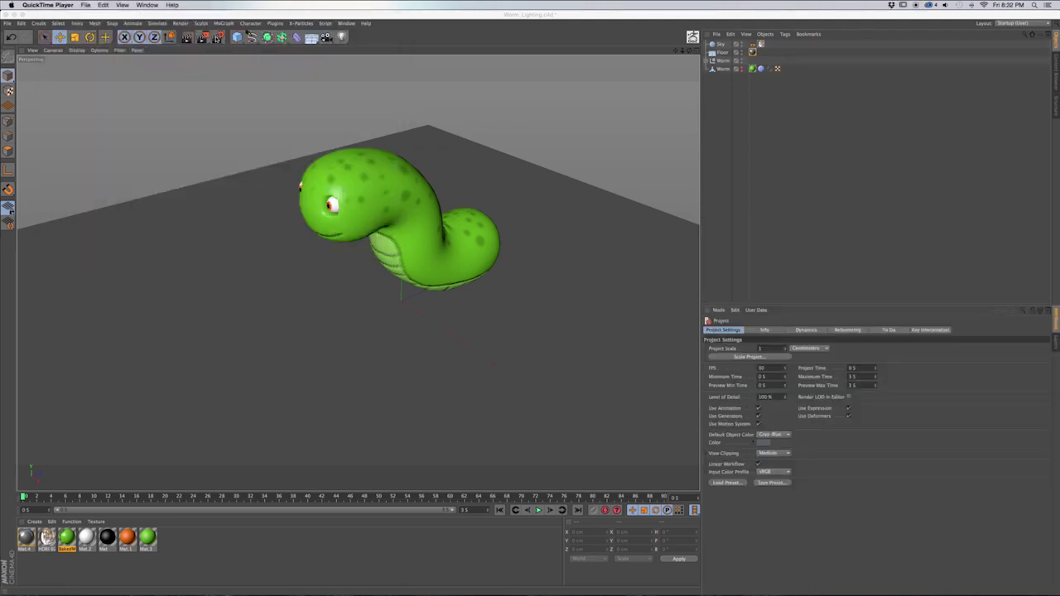
{"action": "left_click", "coordinate": [216, 38]}
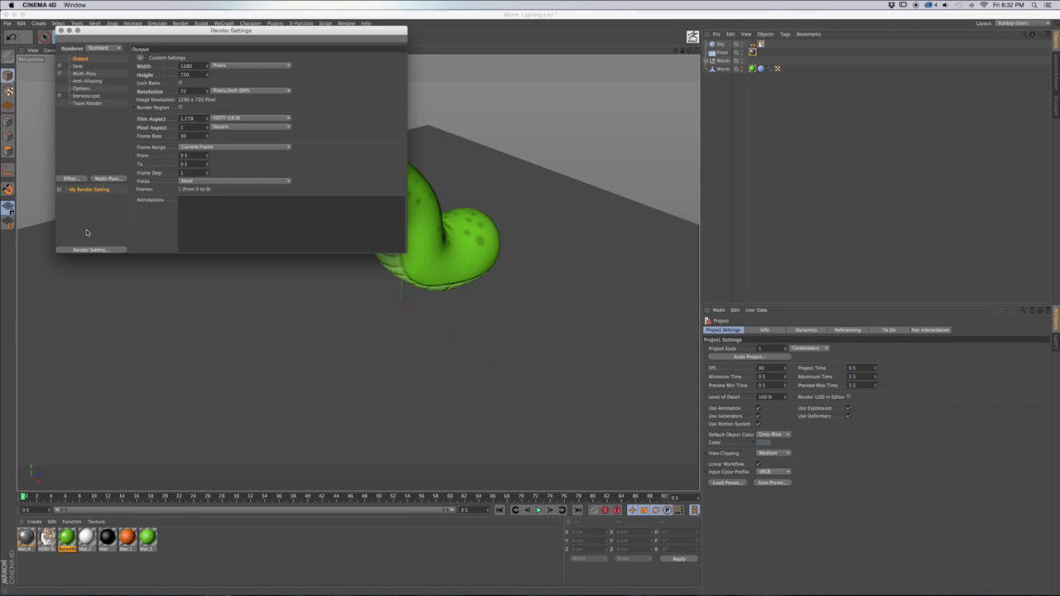
{"action": "left_click", "coordinate": [74, 180]}
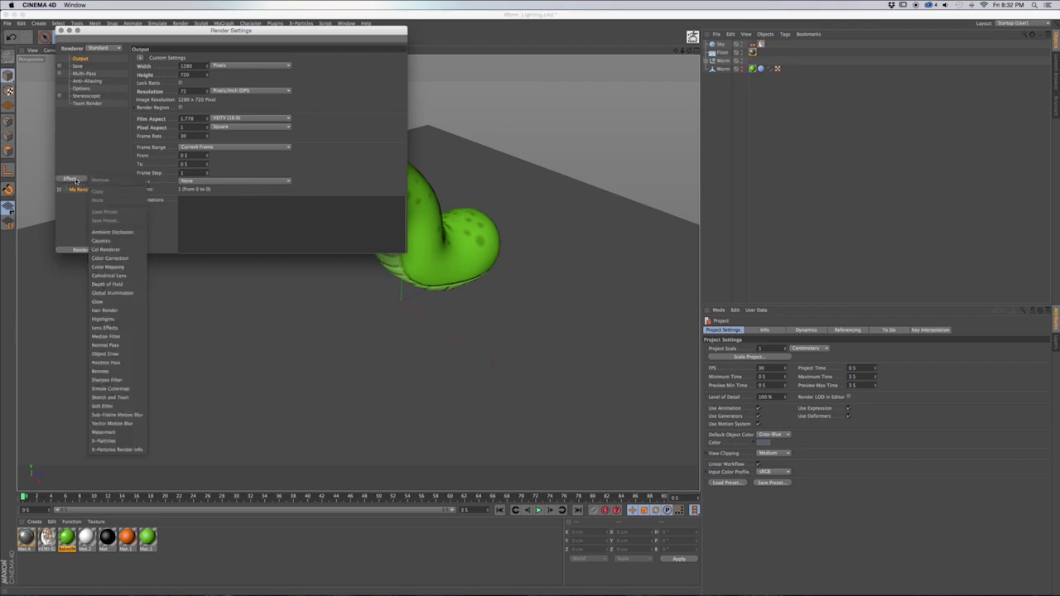
{"action": "left_click", "coordinate": [113, 293]}
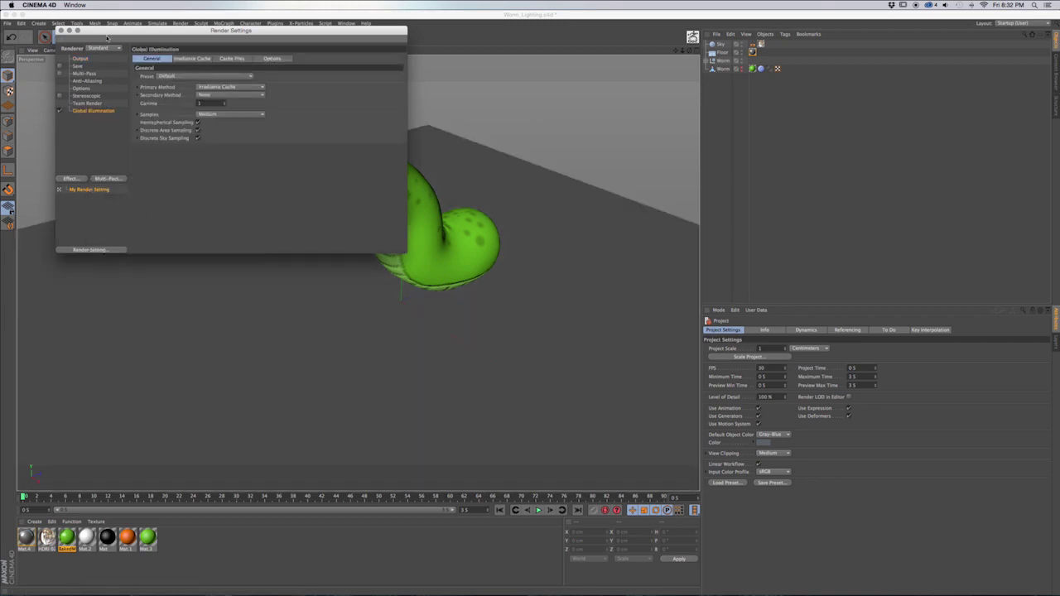
Switch the renderer to Physical and use the Progressive sampler.
{"action": "left_click", "coordinate": [100, 48]}
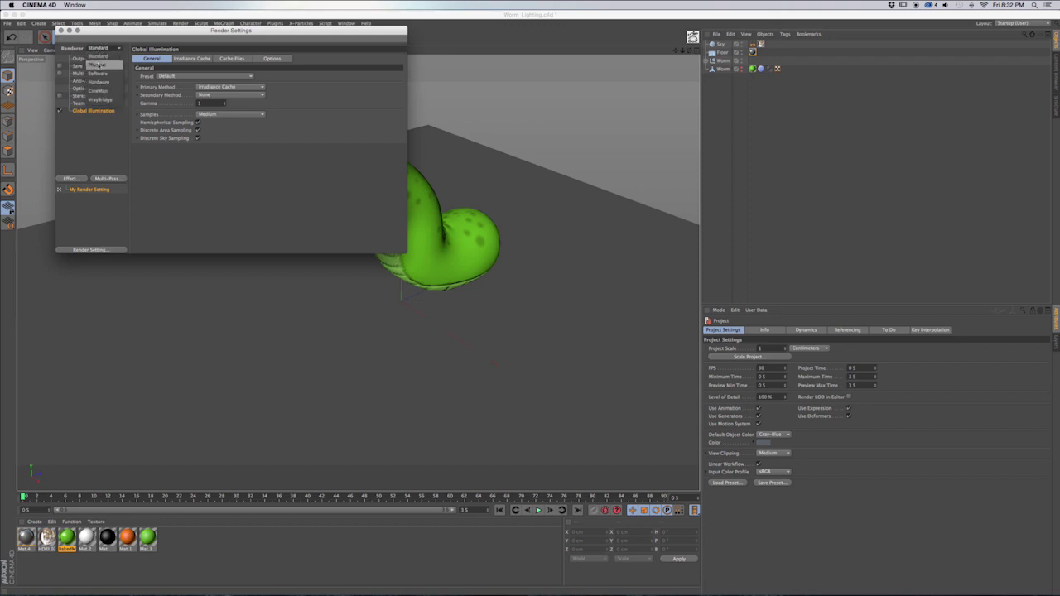
{"action": "left_click", "coordinate": [103, 66]}
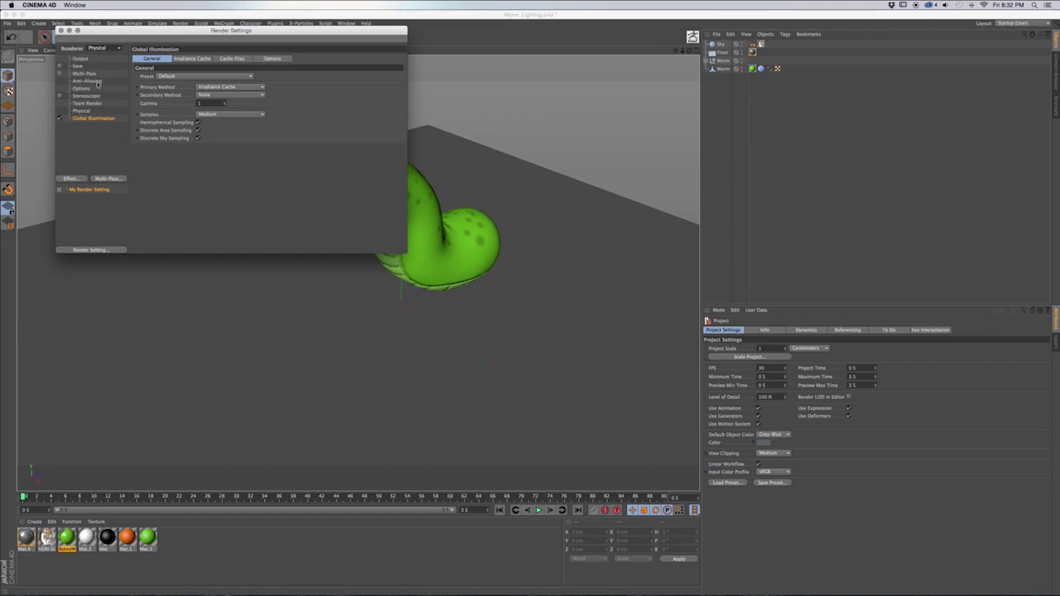
{"action": "left_click", "coordinate": [83, 111]}
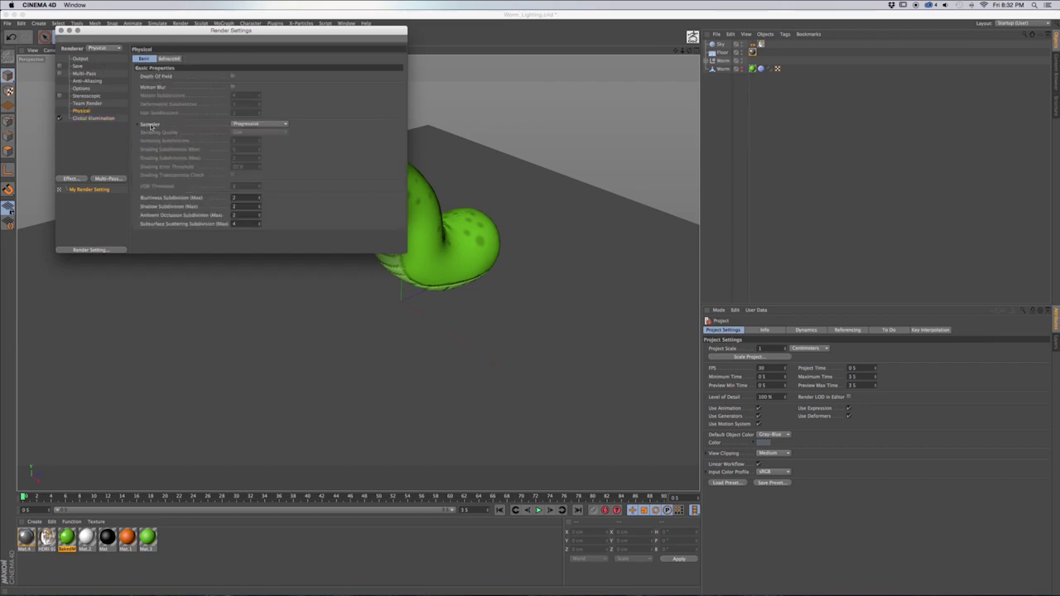
{"action": "left_click", "coordinate": [270, 124]}
{"action": "left_click", "coordinate": [263, 125]}
{"action": "left_click", "coordinate": [251, 125]}
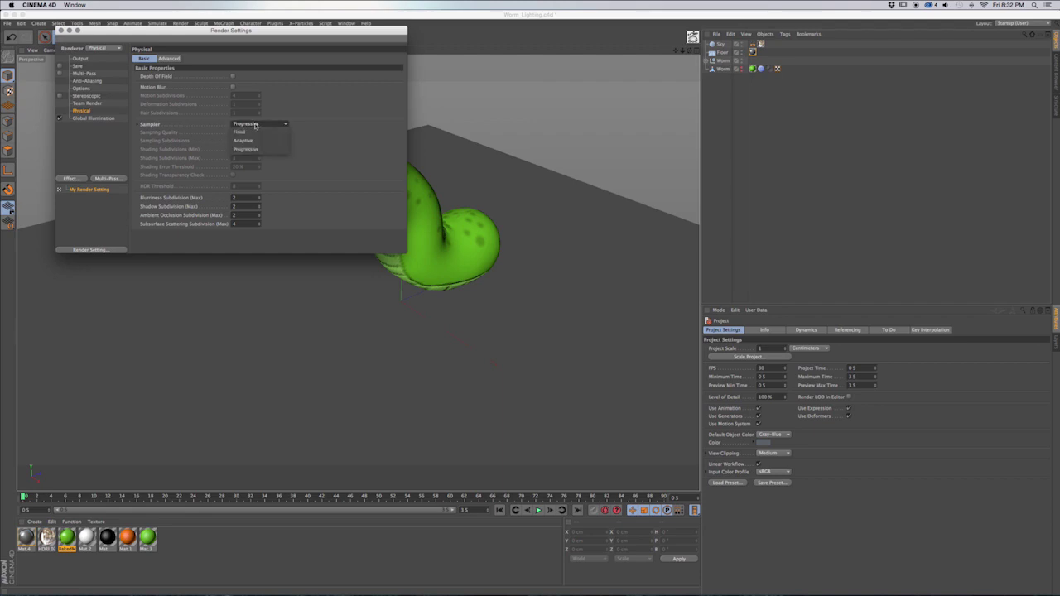
{"action": "left_click", "coordinate": [313, 123]}
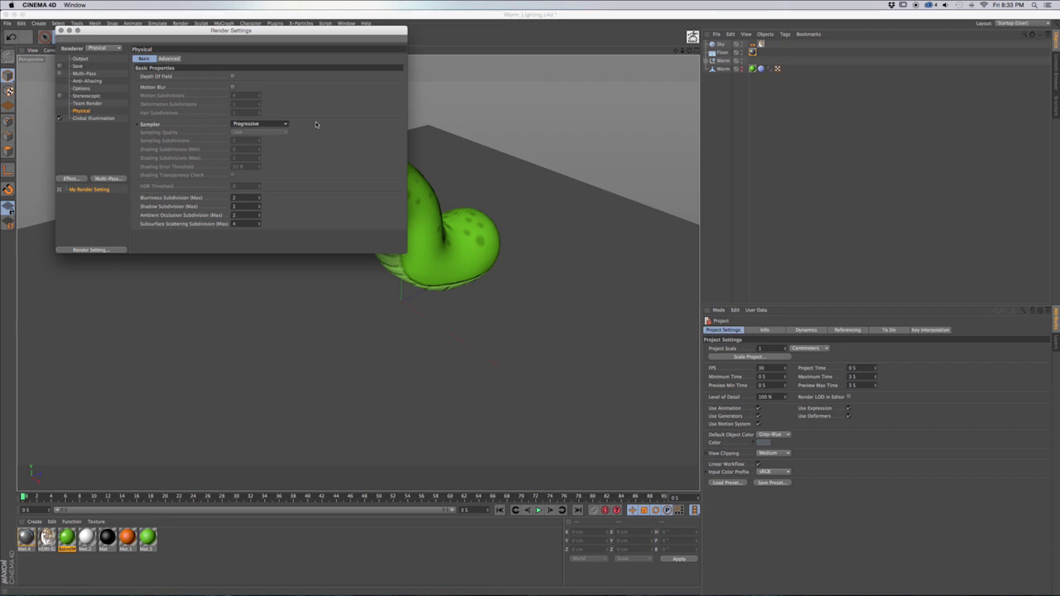
Set both the primary and secondary Global Illumination methods to Quasi-Monte Carlo (QMC).
{"action": "left_click", "coordinate": [87, 120]}
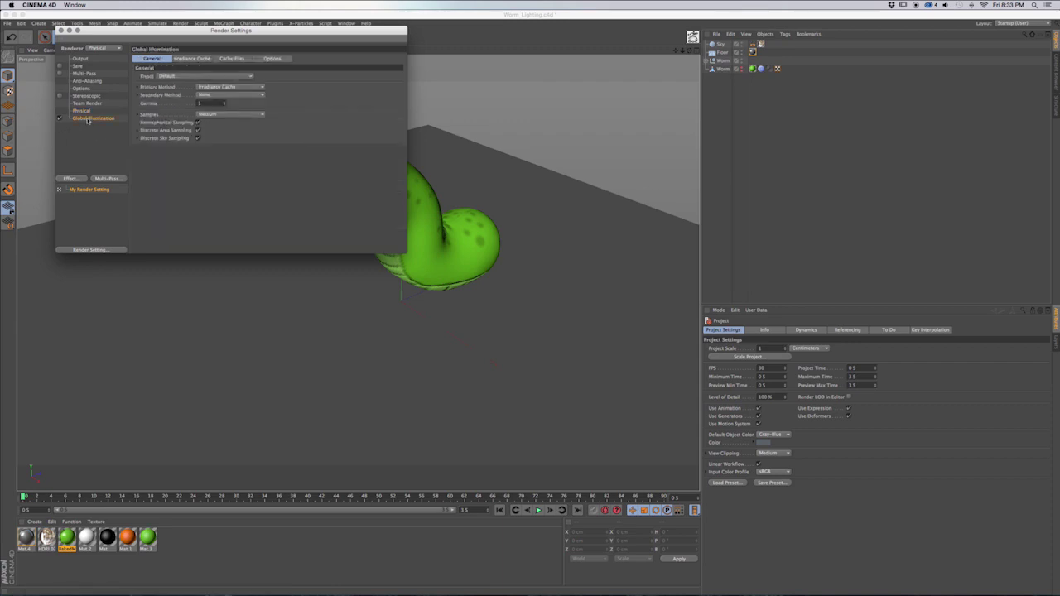
{"action": "left_click", "coordinate": [220, 88]}
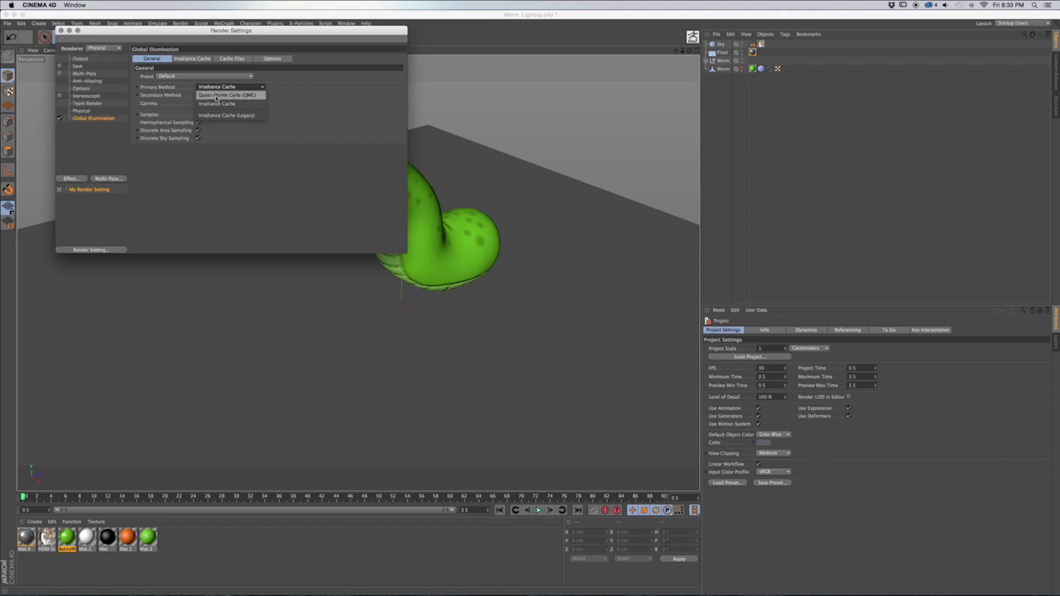
{"action": "left_click", "coordinate": [228, 96]}
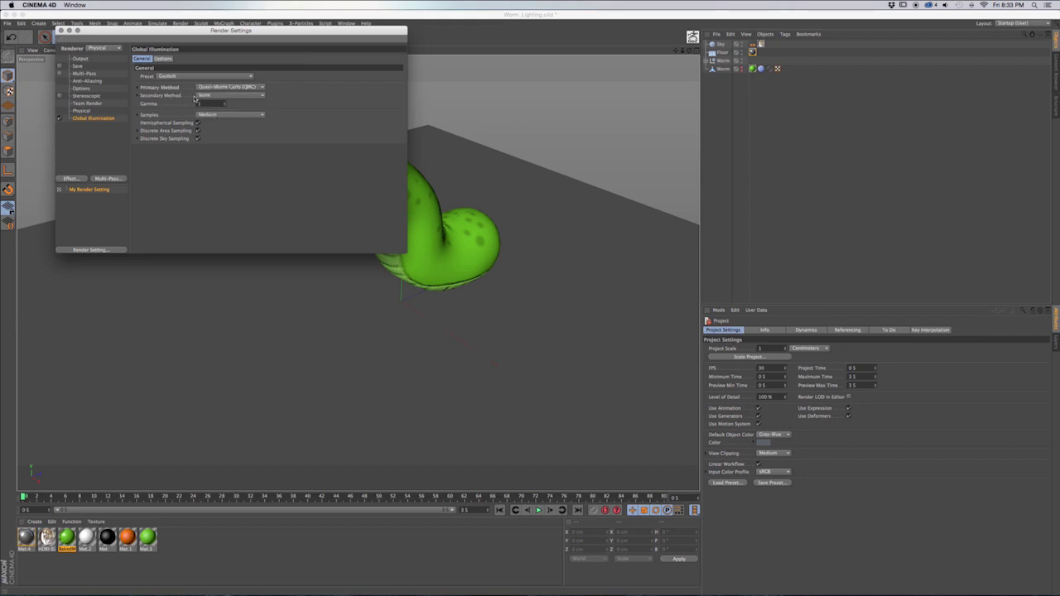
{"action": "left_click", "coordinate": [210, 96]}
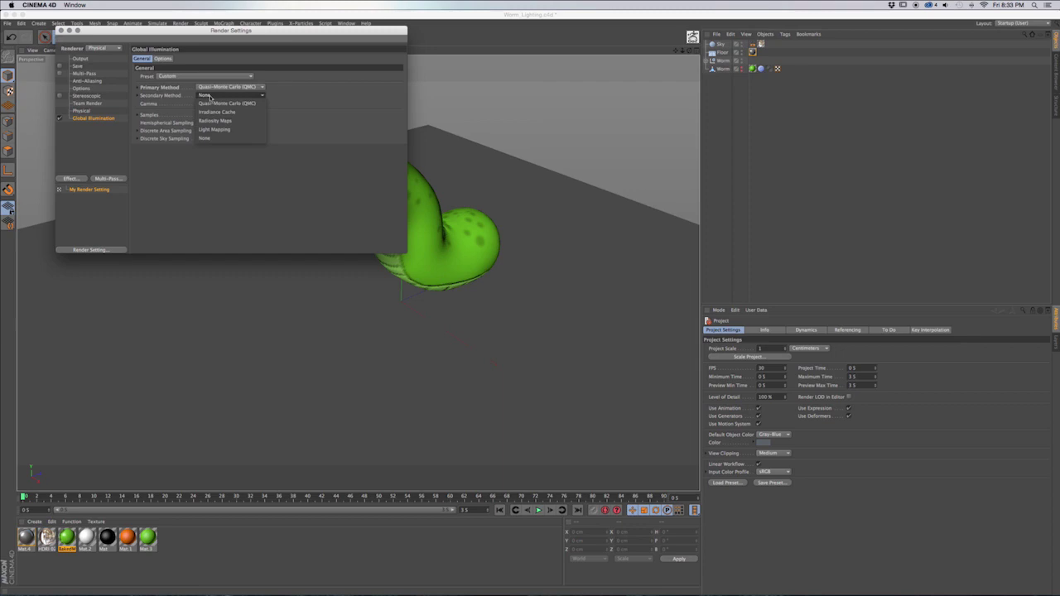
{"action": "left_click", "coordinate": [216, 104]}
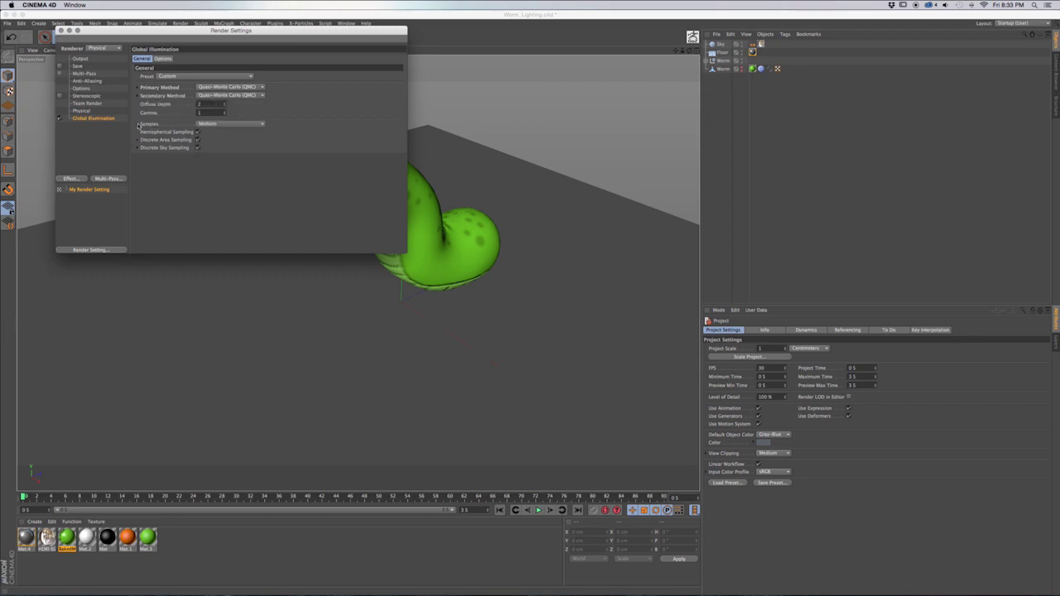
Set the Global Illumination samples to Custom Sample Count with a count of 300 and close the render settings.
{"action": "left_click", "coordinate": [139, 125]}
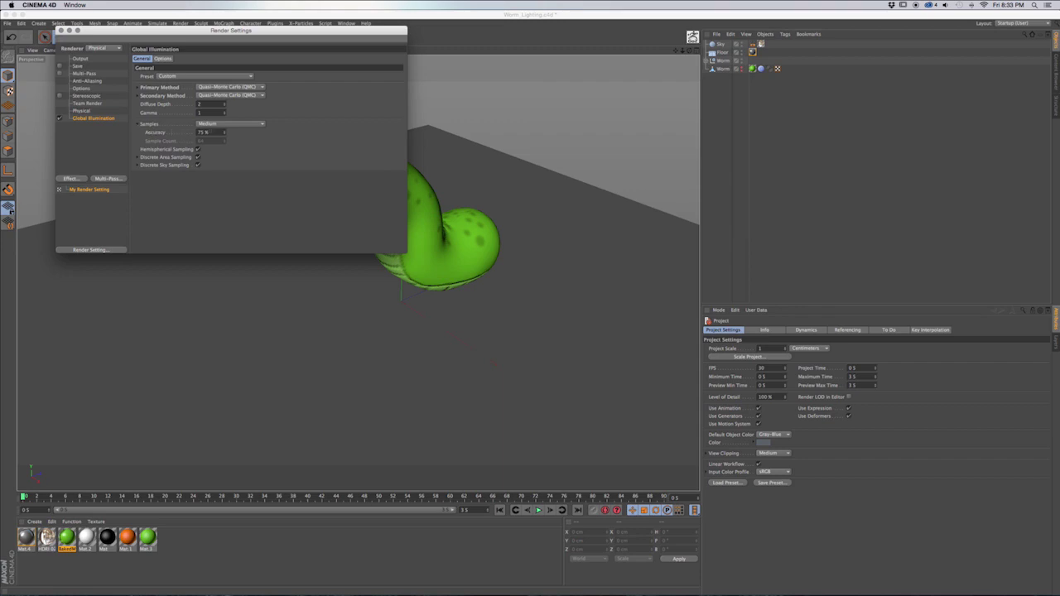
{"action": "left_click", "coordinate": [219, 125]}
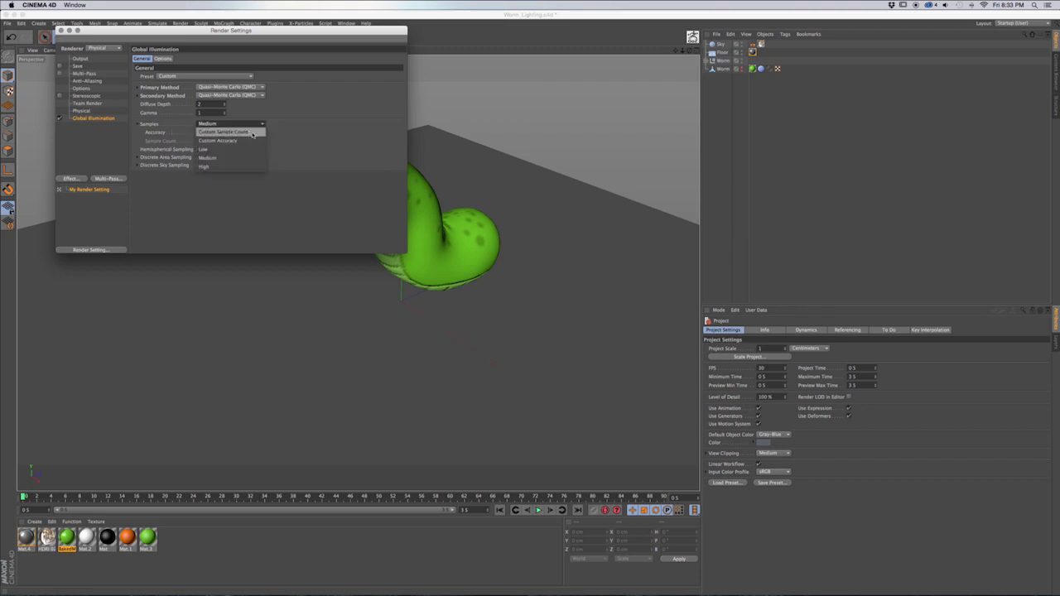
{"action": "left_click", "coordinate": [252, 132]}
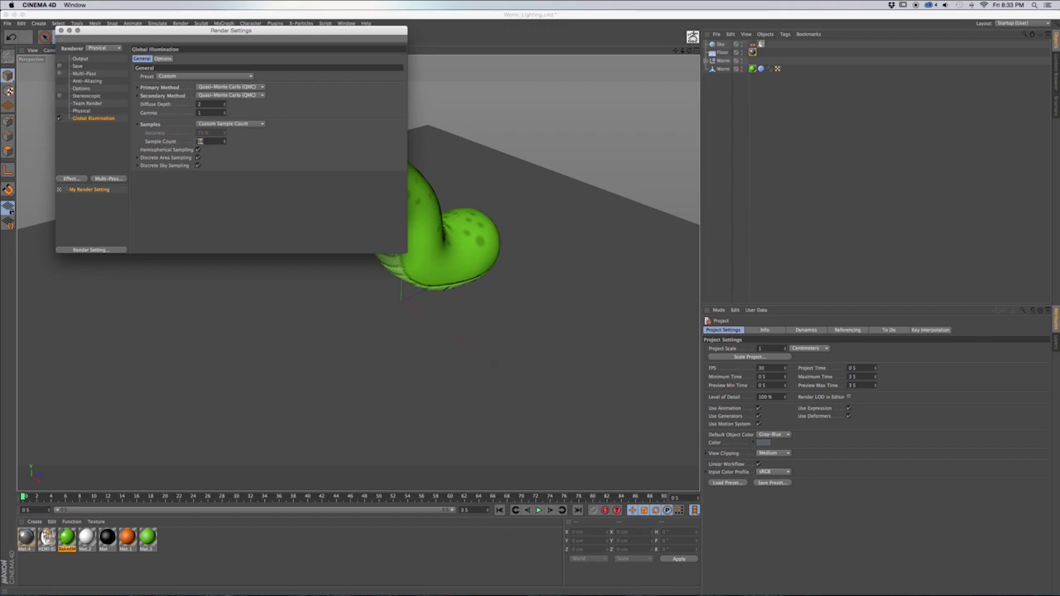
{"action": "type", "text": "300"}
{"action": "key", "text": "Return"}
{"action": "left_click", "coordinate": [61, 31]}
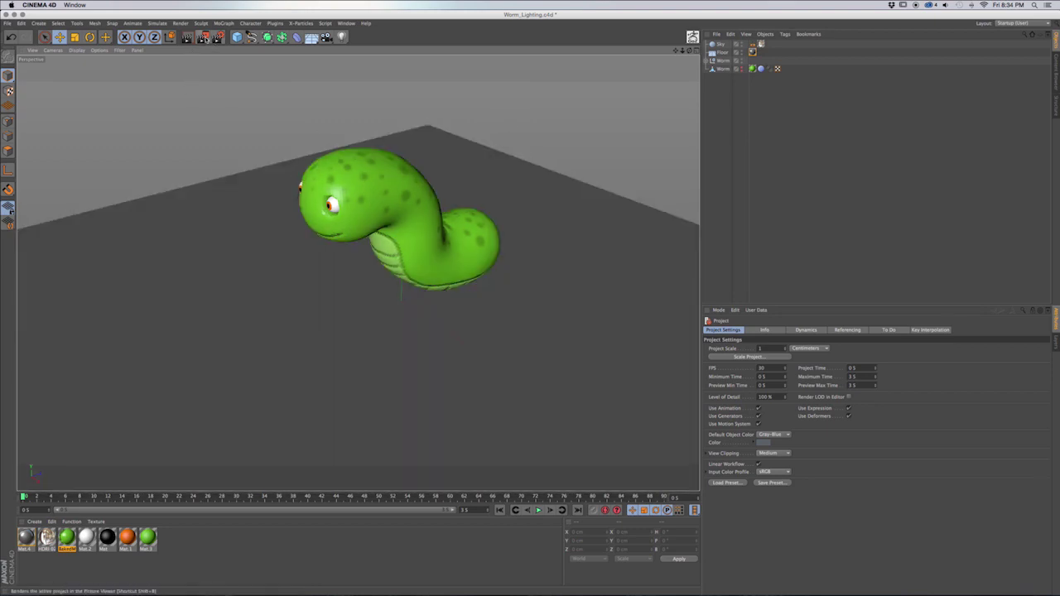
Test-render the scene in an enlarged Picture Viewer, check the lighting, and stop the render.
{"action": "left_click", "coordinate": [203, 37]}
{"action": "left_click_drag", "start_coordinate": [348, 86], "coordinate": [335, 44]}
{"action": "left_click_drag", "start_coordinate": [501, 347], "coordinate": [898, 523]}
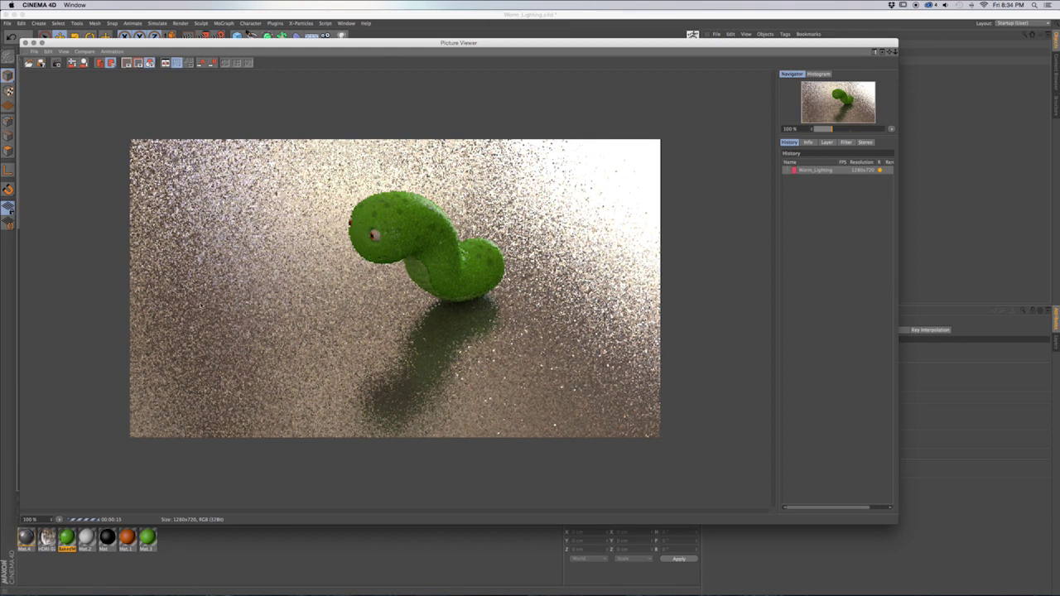
{"action": "left_click", "coordinate": [25, 42]}
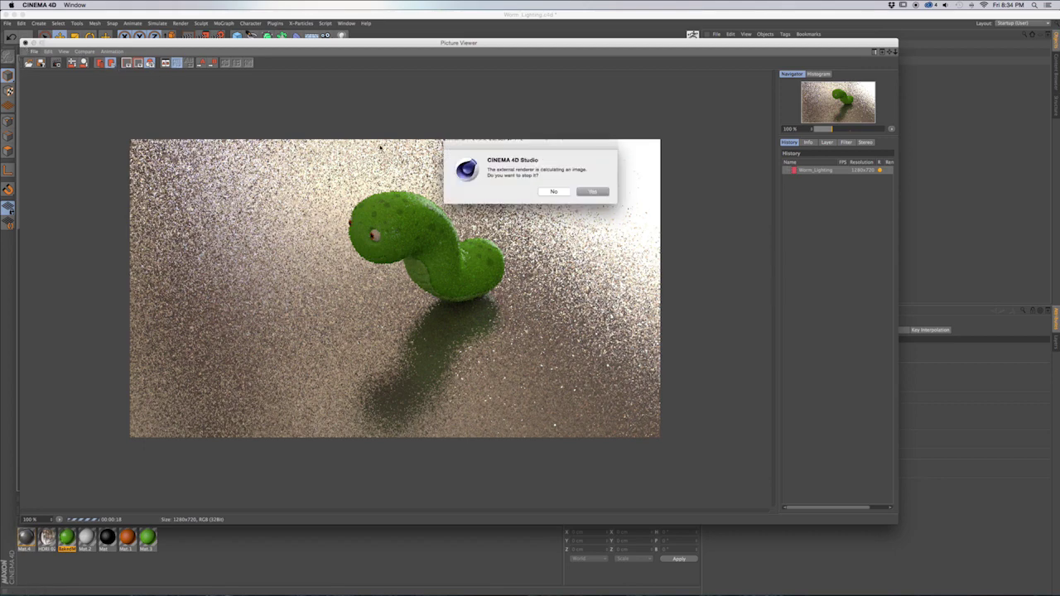
{"action": "left_click", "coordinate": [593, 192]}
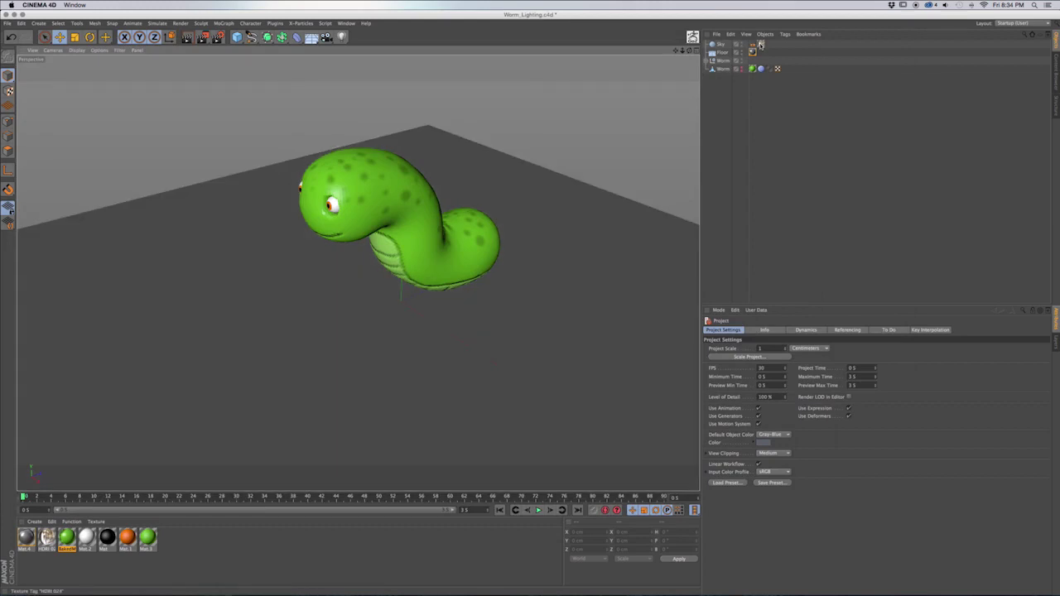
Make the Sky visible to the camera by enabling Seen by Camera on its Compositing tag.
{"action": "left_click", "coordinate": [761, 44]}
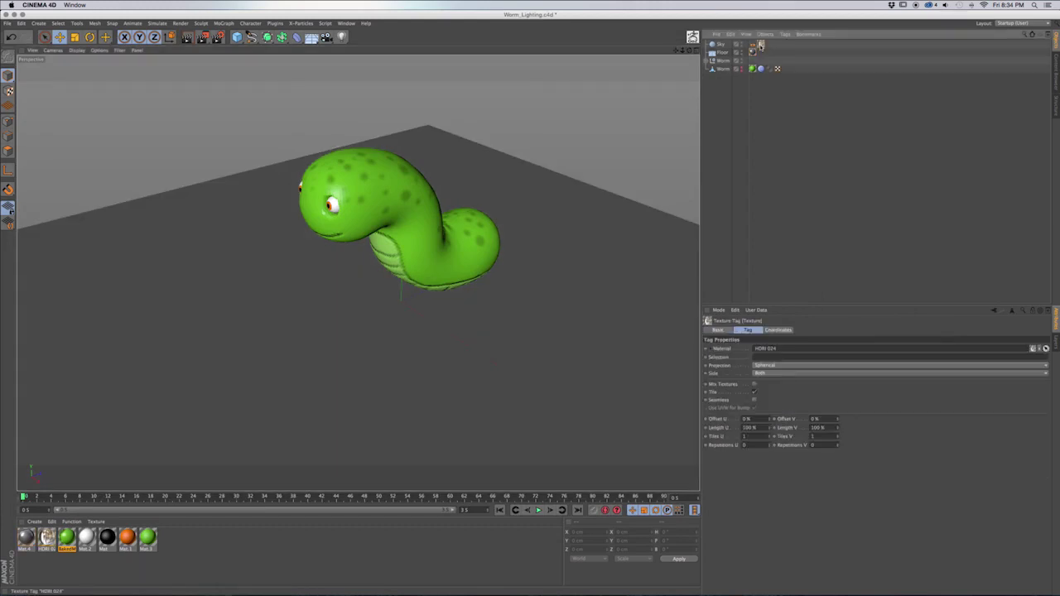
{"action": "left_click", "coordinate": [752, 44]}
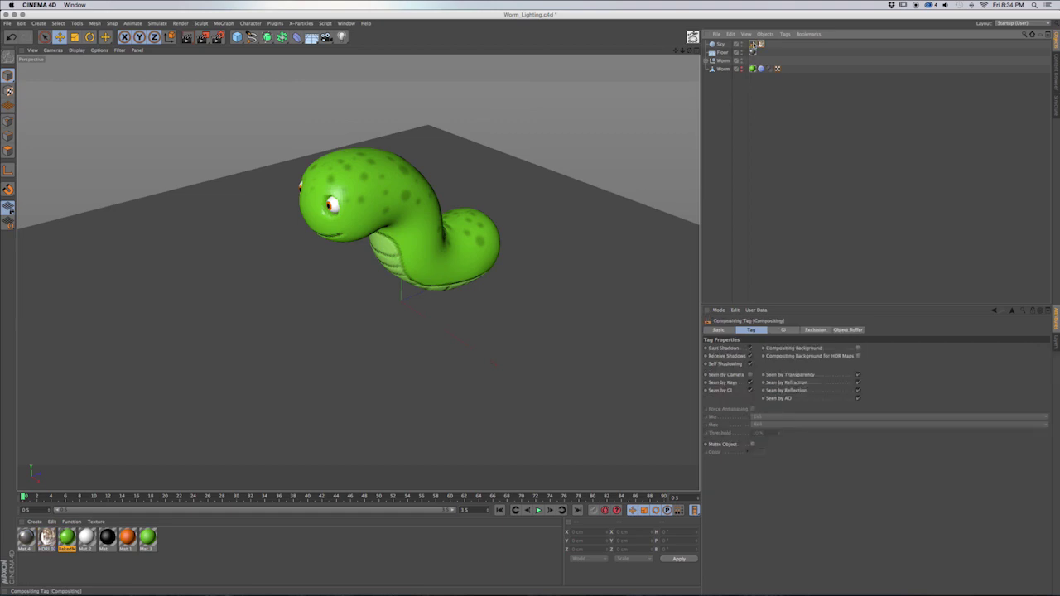
{"action": "left_click", "coordinate": [751, 375]}
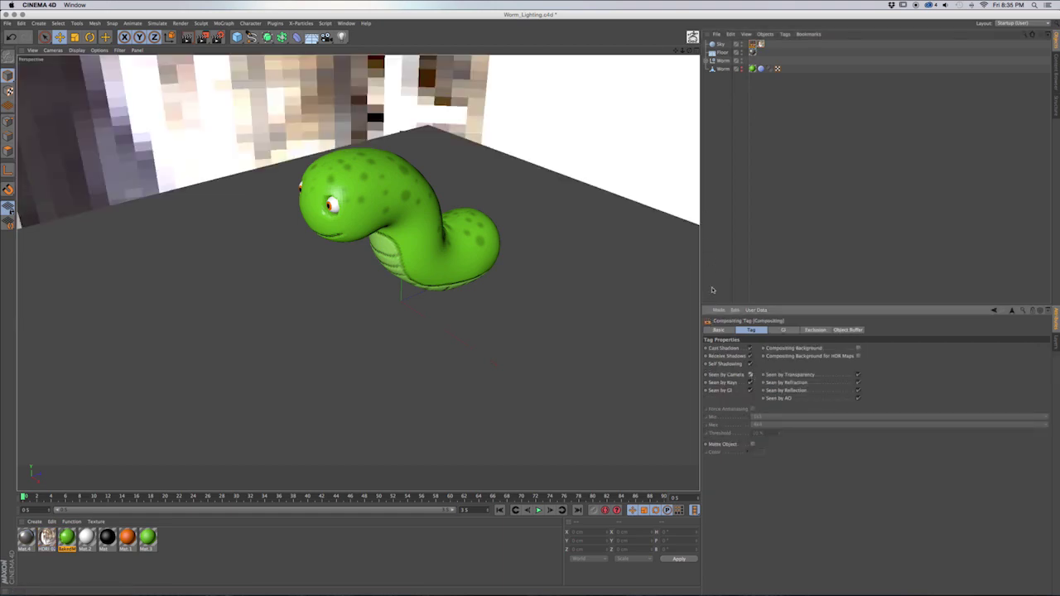
Rotate the Sky object about its vertical axis to a heading of about 152° and deselect it.
{"action": "left_click", "coordinate": [760, 44]}
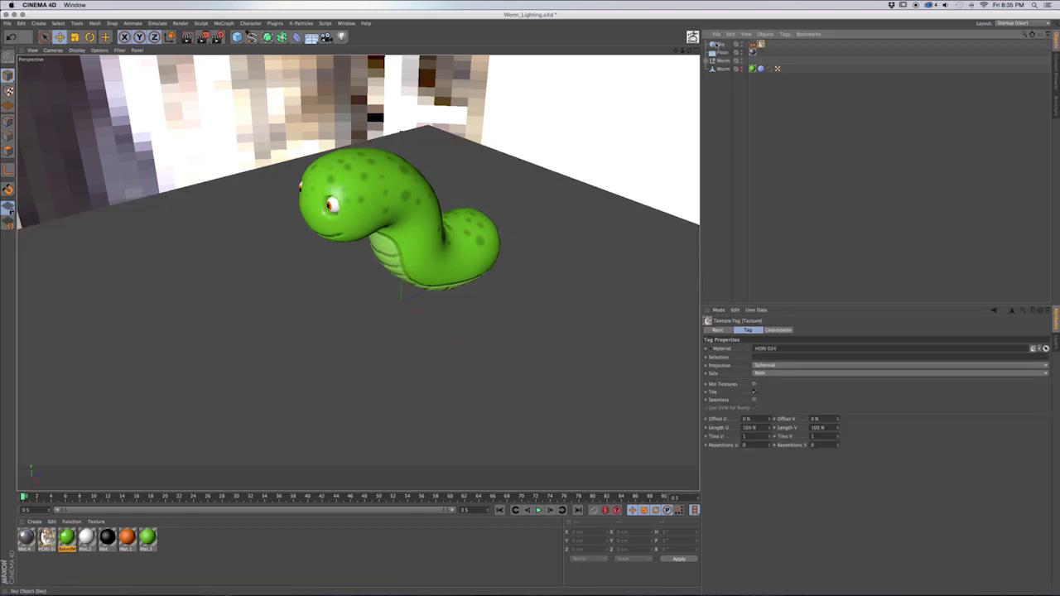
{"action": "left_click", "coordinate": [717, 45]}
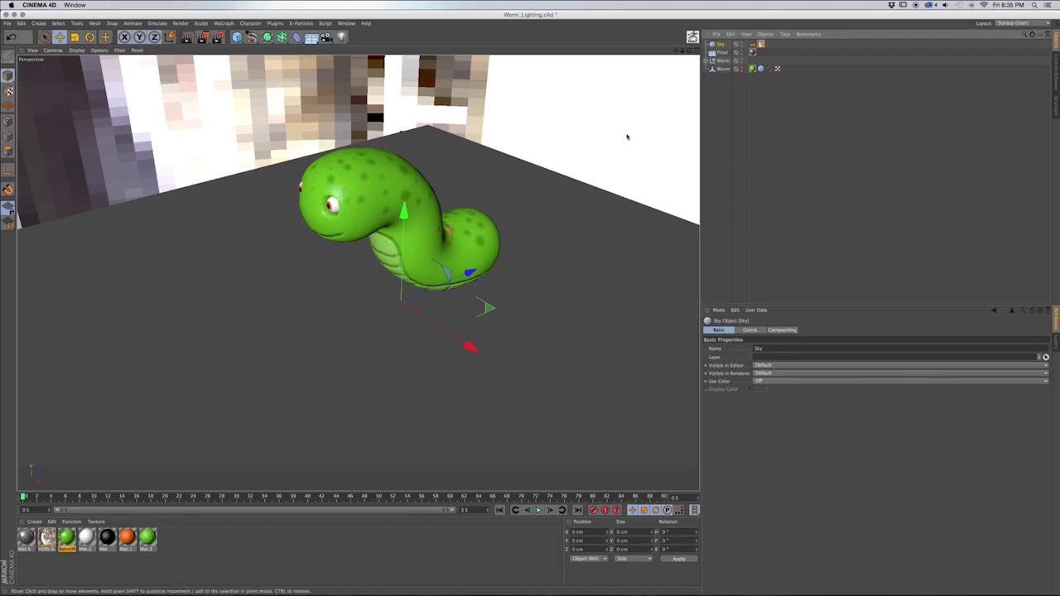
{"action": "key", "text": "r"}
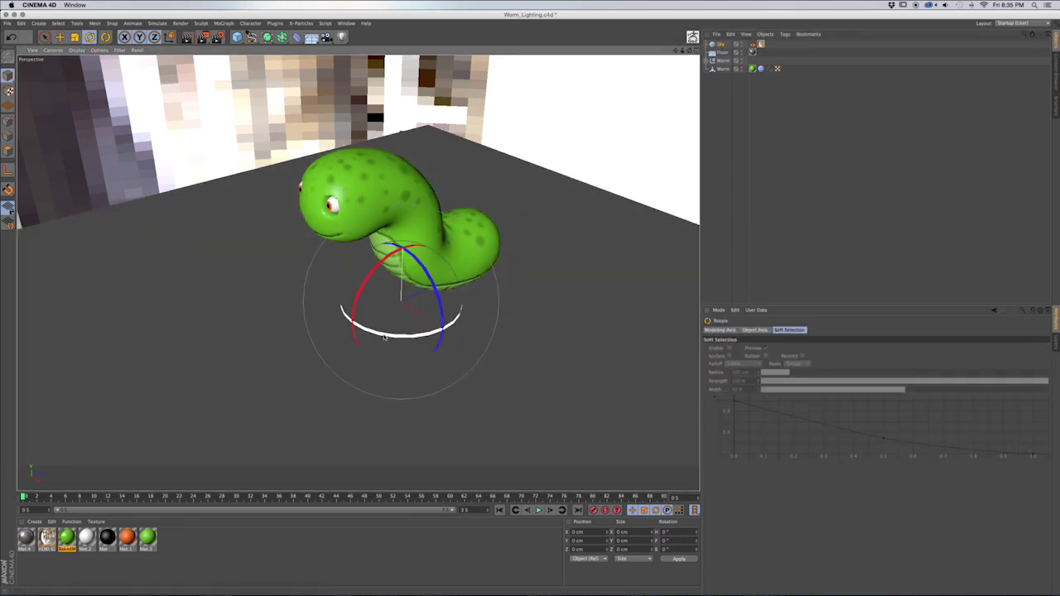
{"action": "left_click_drag", "start_coordinate": [383, 336], "coordinate": [426, 333]}
{"action": "key", "text": "super+z"}
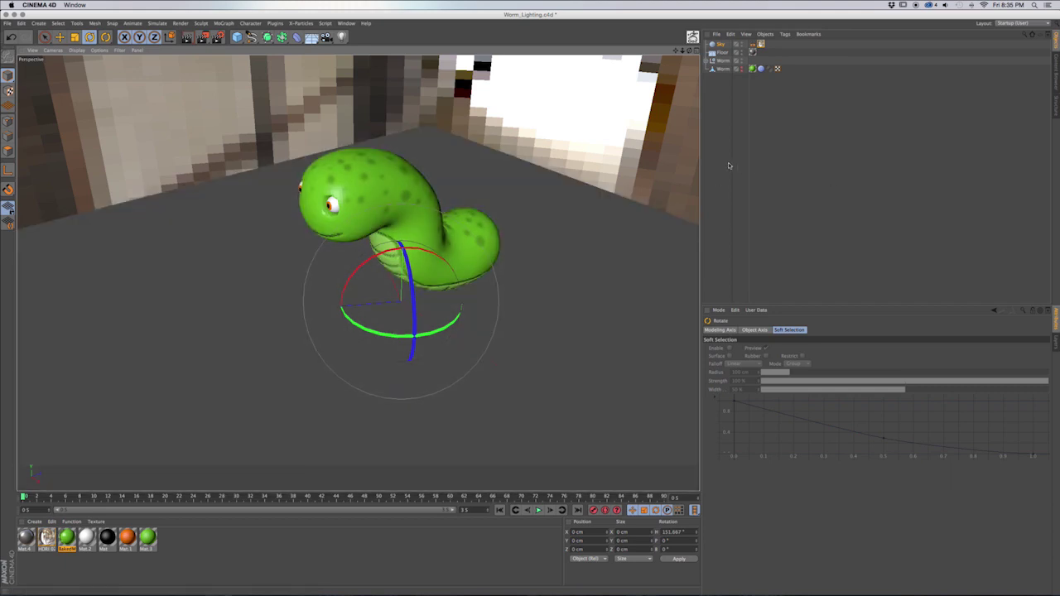
{"action": "left_click", "coordinate": [728, 166]}
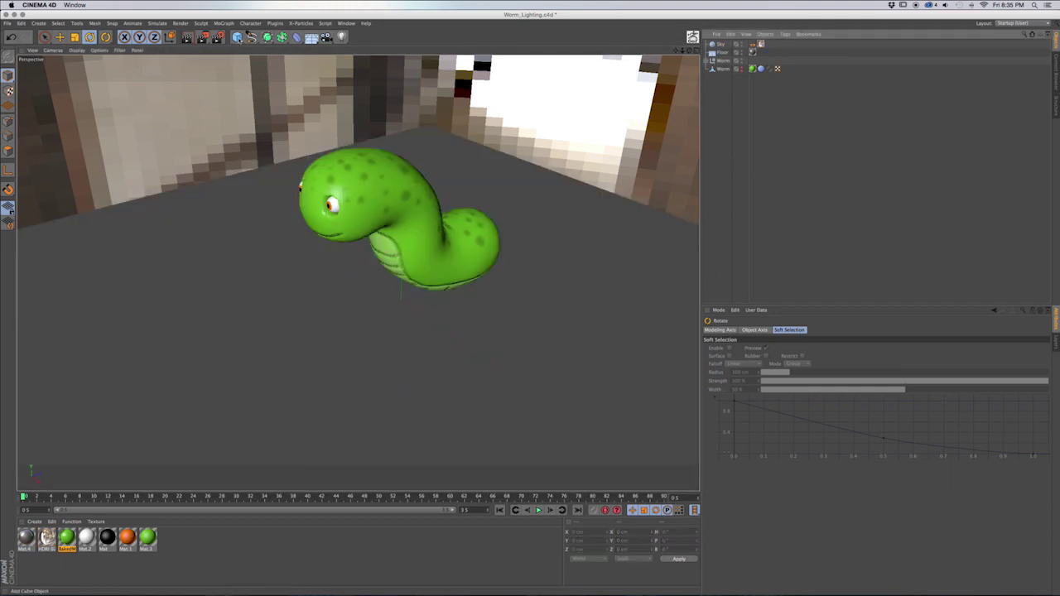
Enable saving of the rendered image in the render settings.
{"action": "left_click", "coordinate": [218, 36]}
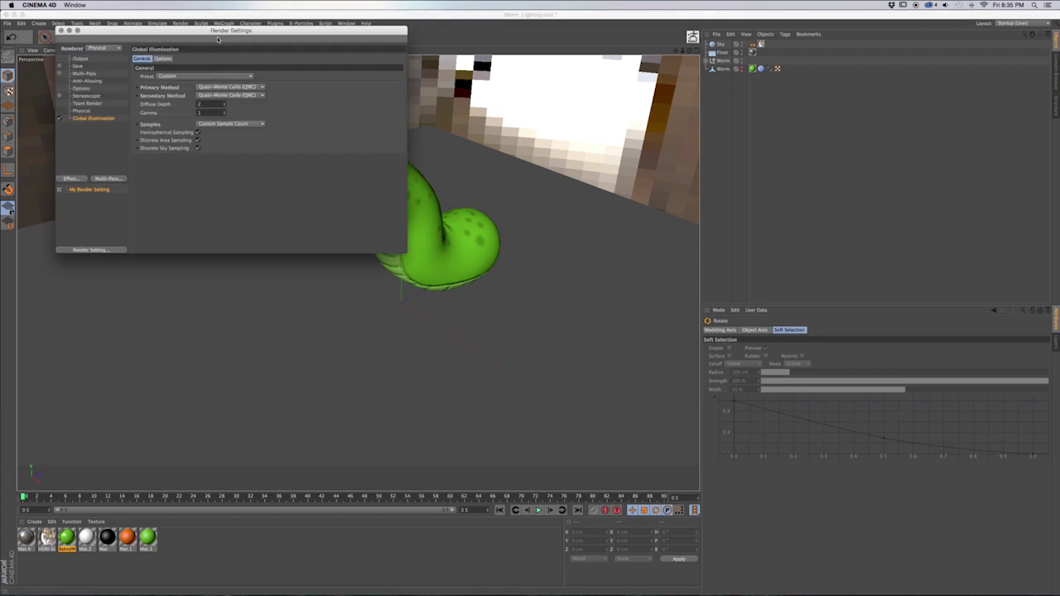
{"action": "left_click", "coordinate": [81, 59]}
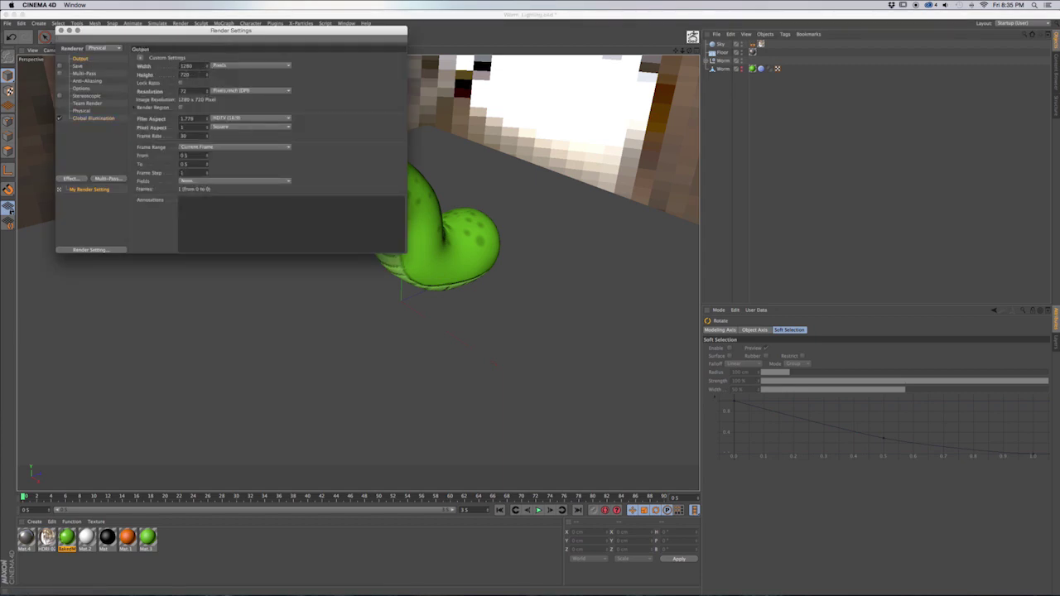
{"action": "left_click", "coordinate": [77, 66]}
{"action": "left_click", "coordinate": [59, 66]}
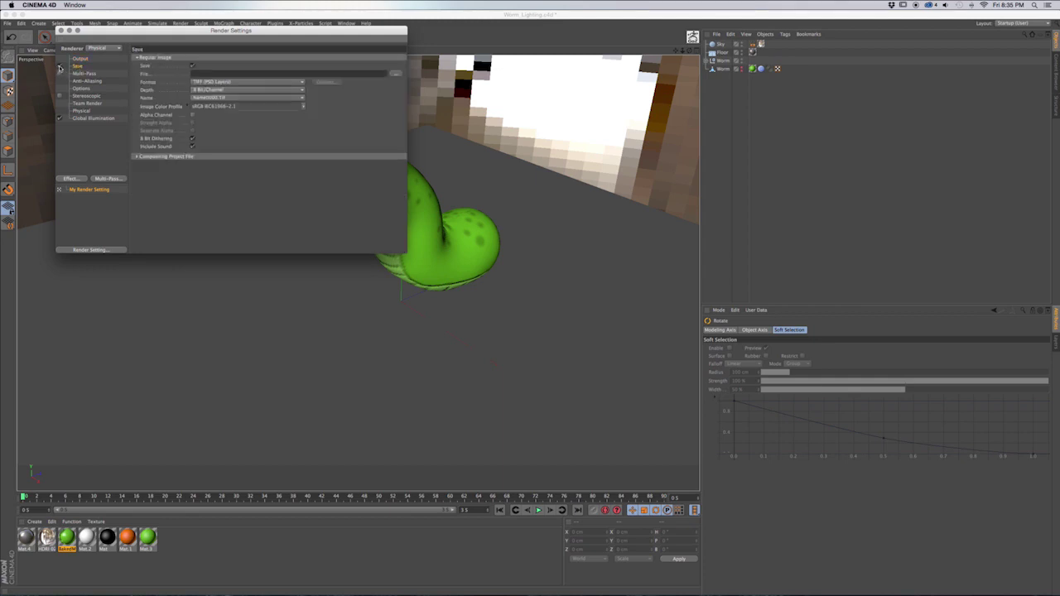
Set the render's output file to Test2 in the Render folder and its format to Photoshop (PSD).
{"action": "left_click", "coordinate": [396, 73]}
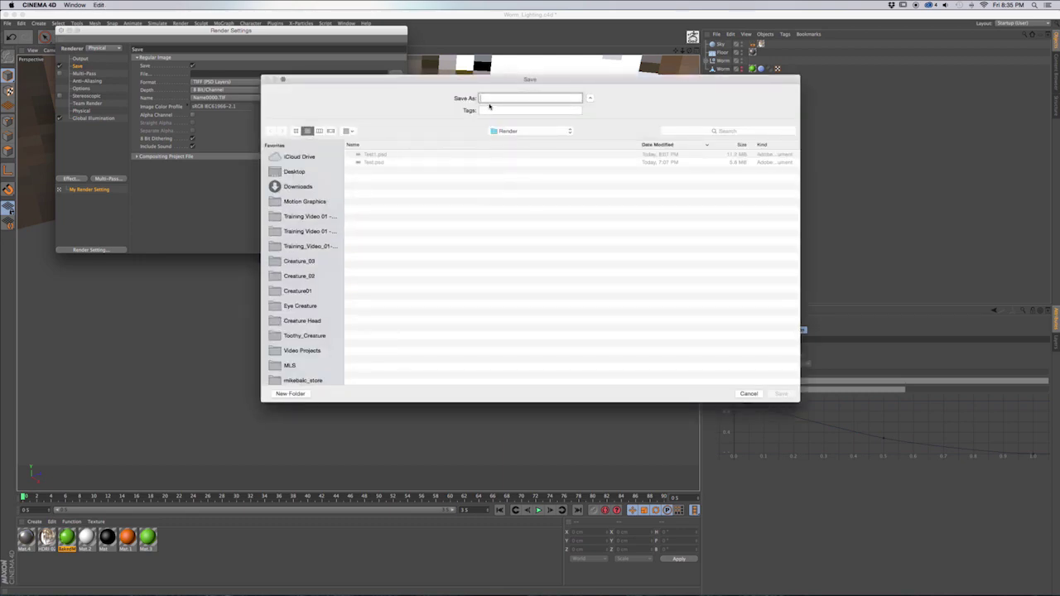
{"action": "type", "text": "Test2"}
{"action": "left_click", "coordinate": [781, 394]}
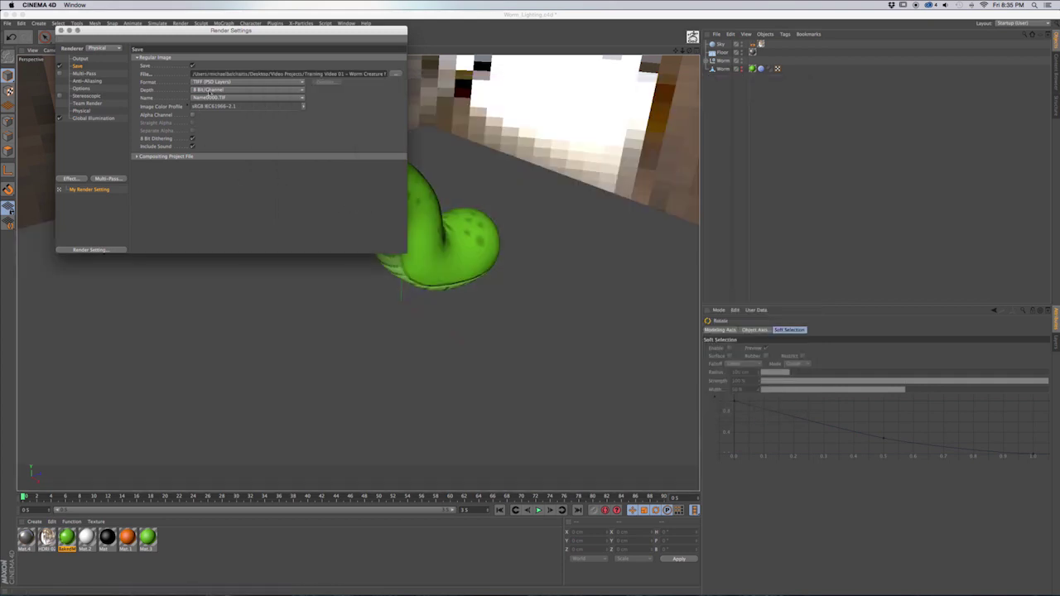
{"action": "left_click", "coordinate": [228, 82]}
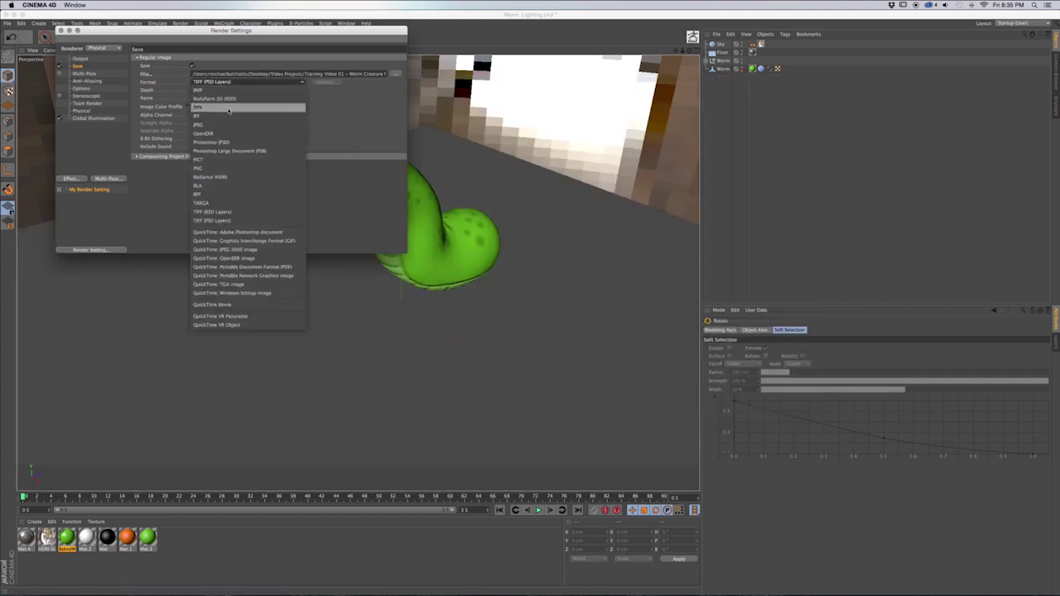
{"action": "left_click", "coordinate": [241, 143]}
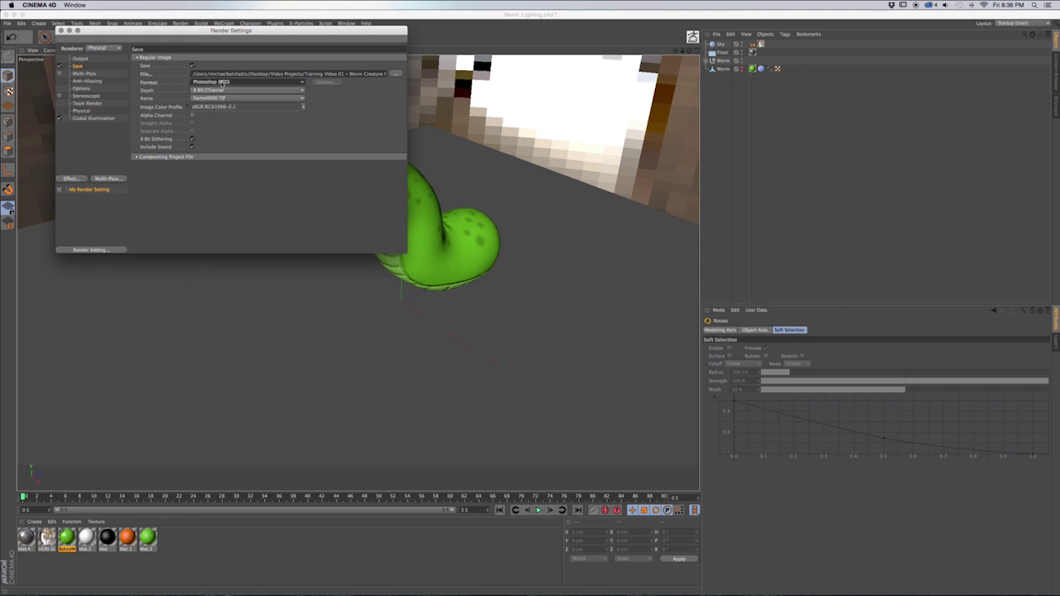
Check the Anti-Aliasing settings, close the render settings, and render the scene to the Picture Viewer.
{"action": "left_click", "coordinate": [87, 81]}
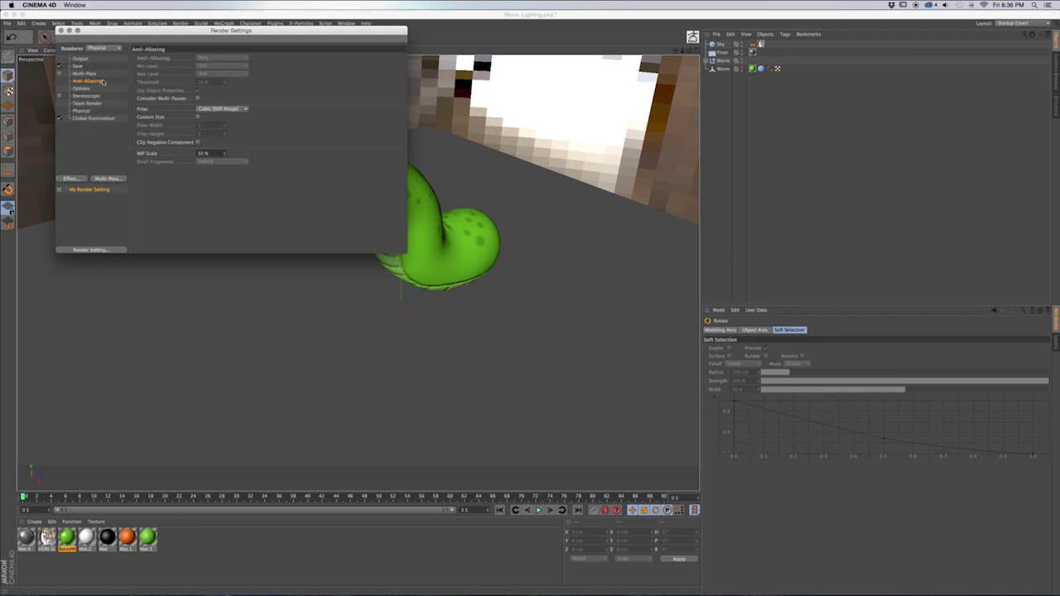
{"action": "left_click", "coordinate": [60, 30]}
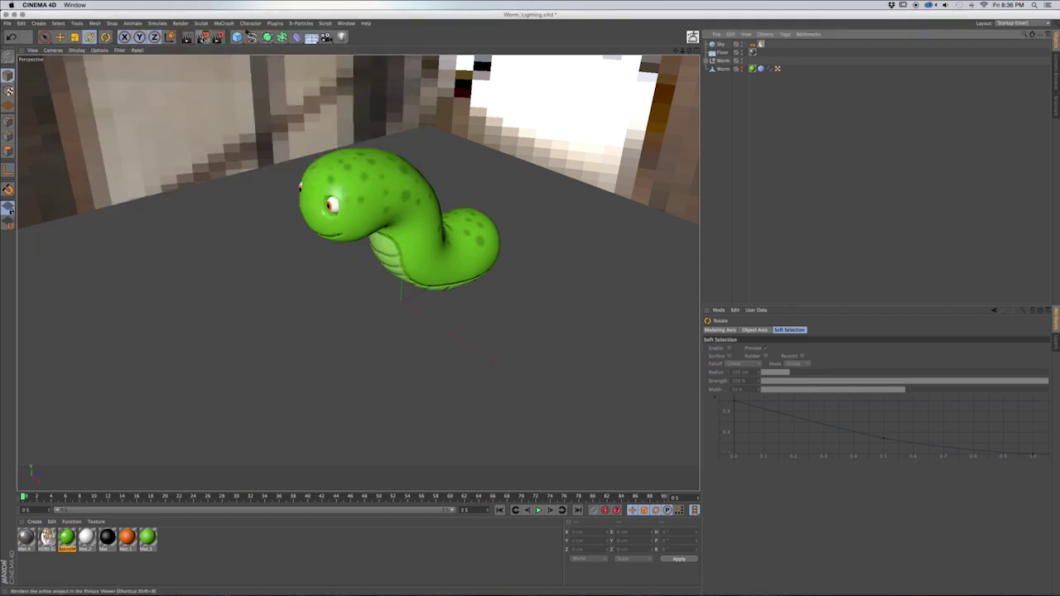
{"action": "left_click", "coordinate": [202, 38]}
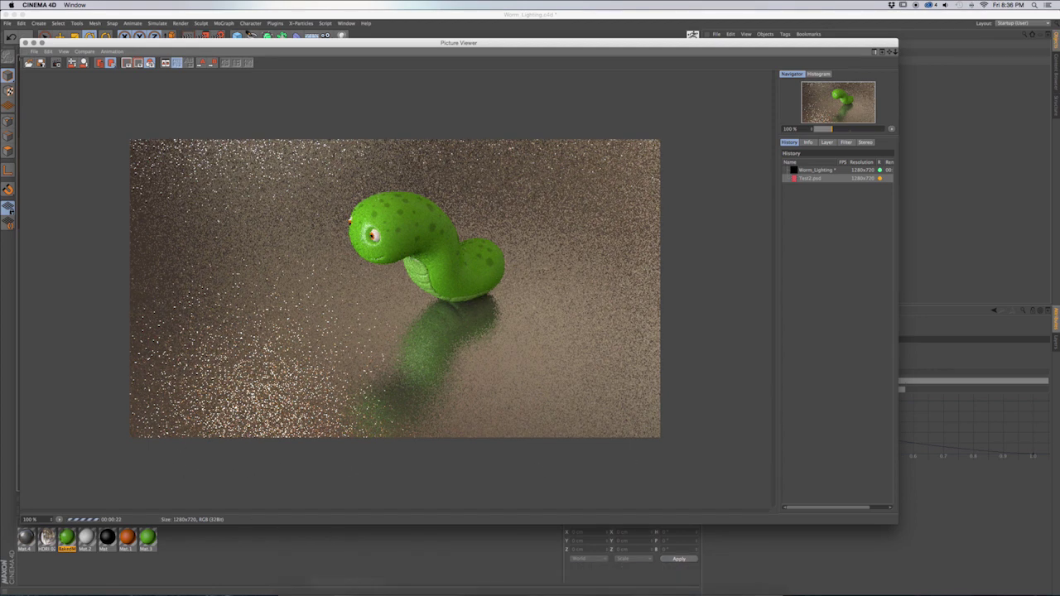
Switch to Photoshop and open Test1.psd from the Training Video 01 project's Render folder.
{"action": "left_click", "coordinate": [345, 581]}
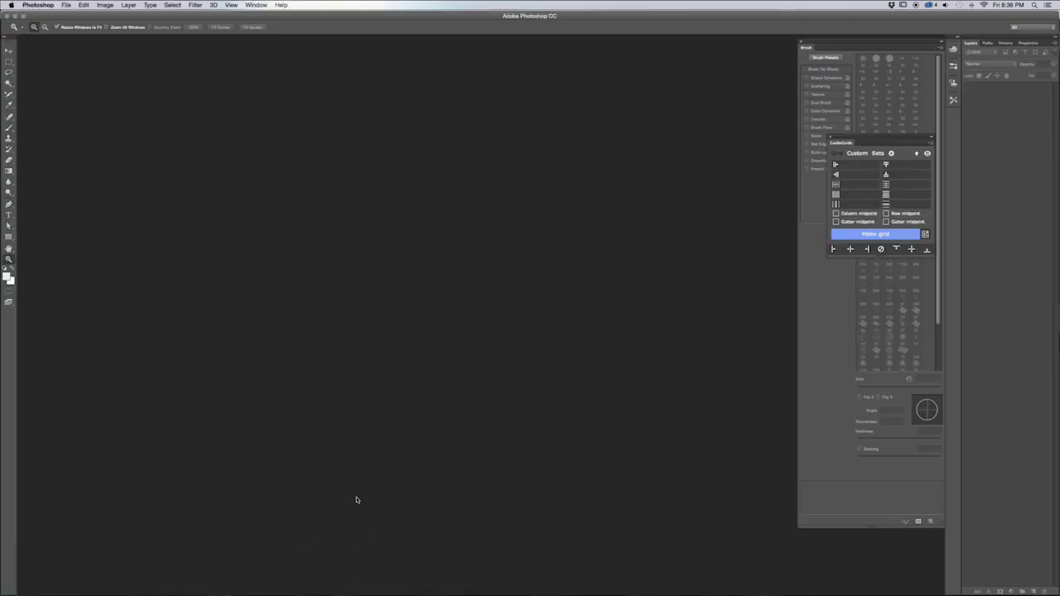
{"action": "key", "text": "super+o"}
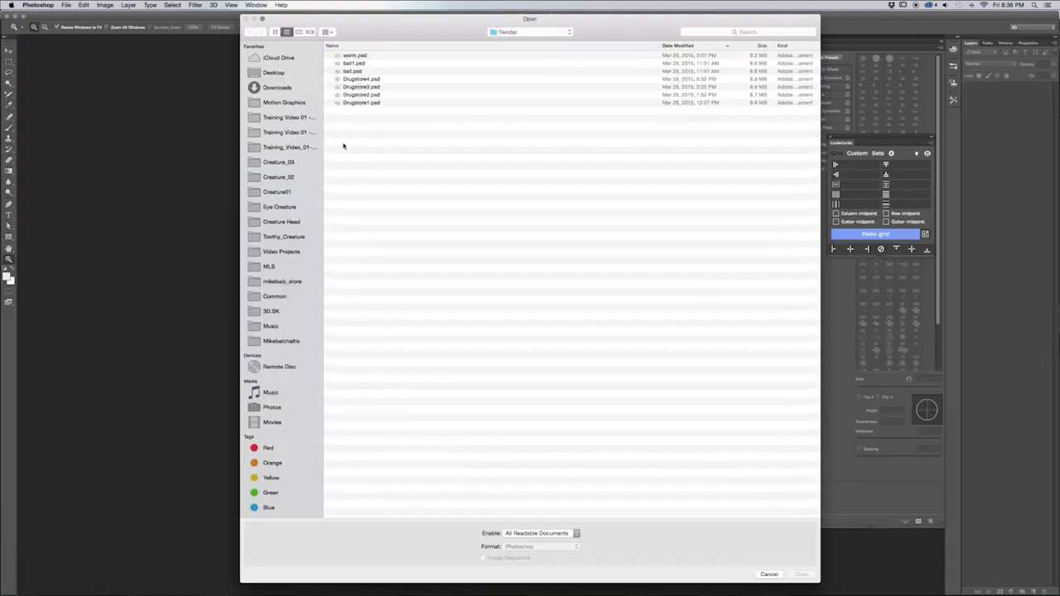
{"action": "left_click", "coordinate": [281, 117]}
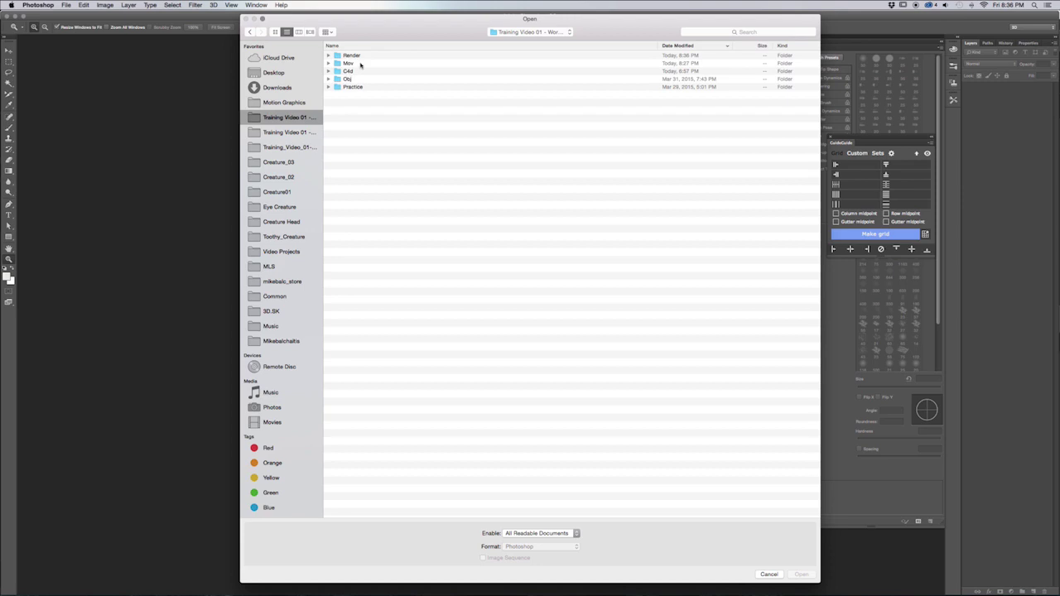
{"action": "double_click", "coordinate": [353, 56]}
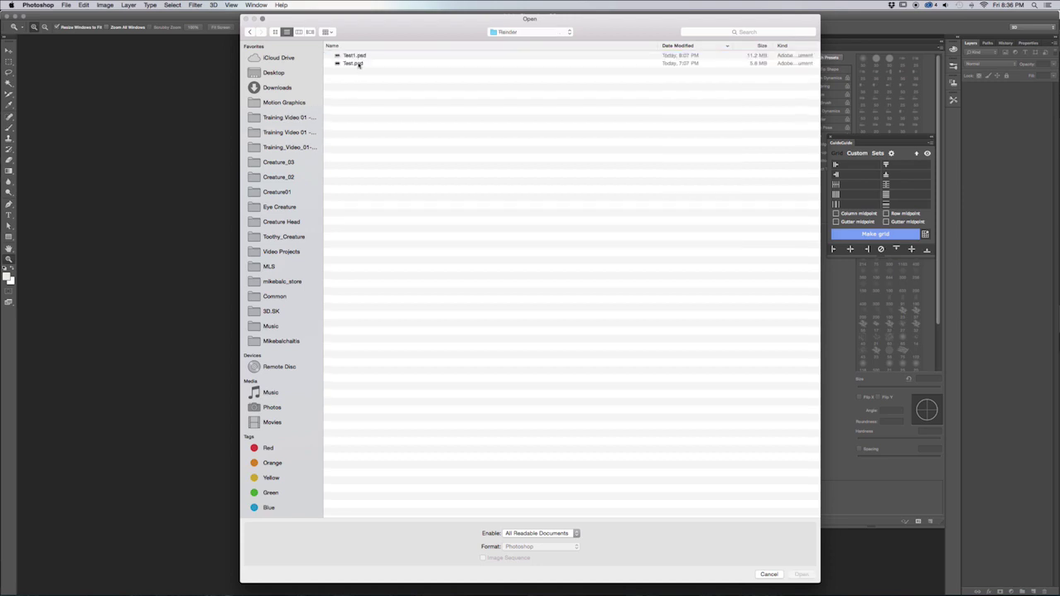
{"action": "double_click", "coordinate": [363, 56]}
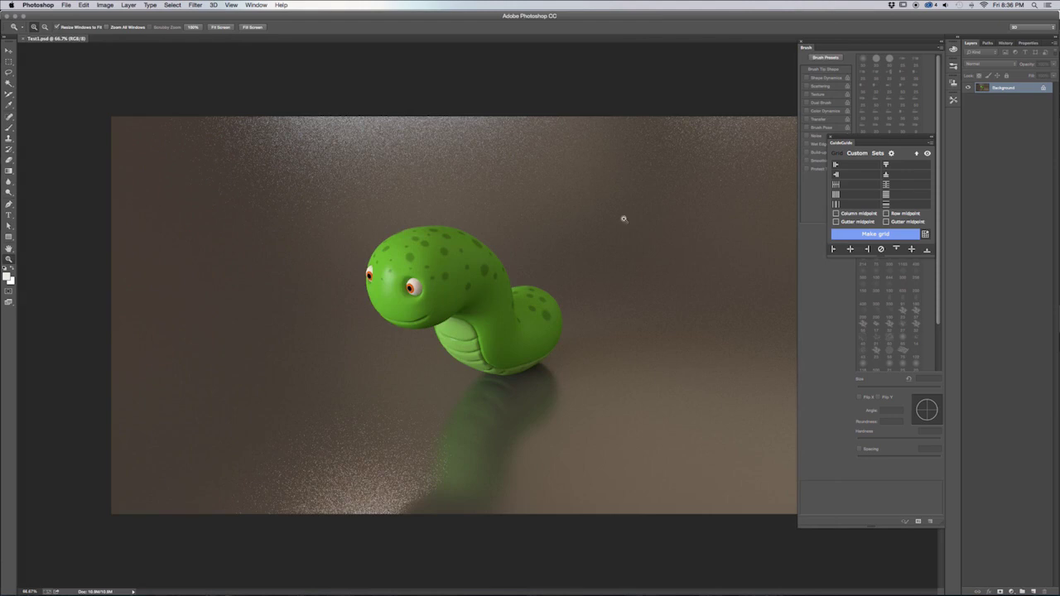
Inspect the worm render at 100% in full-screen mode with the interface panels hidden.
{"action": "key", "text": "Tab"}
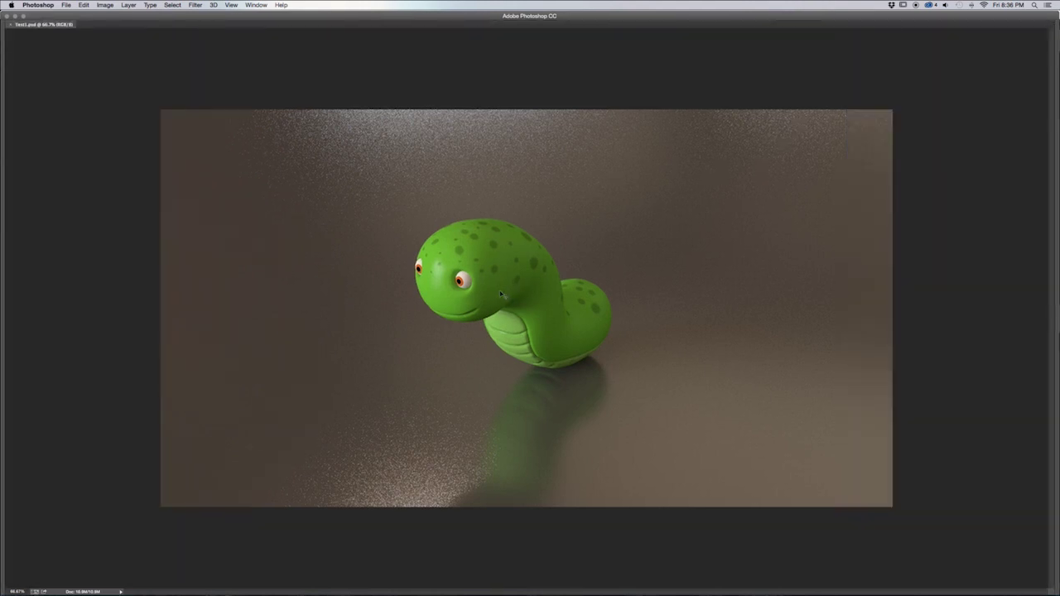
{"action": "key", "text": "super+1"}
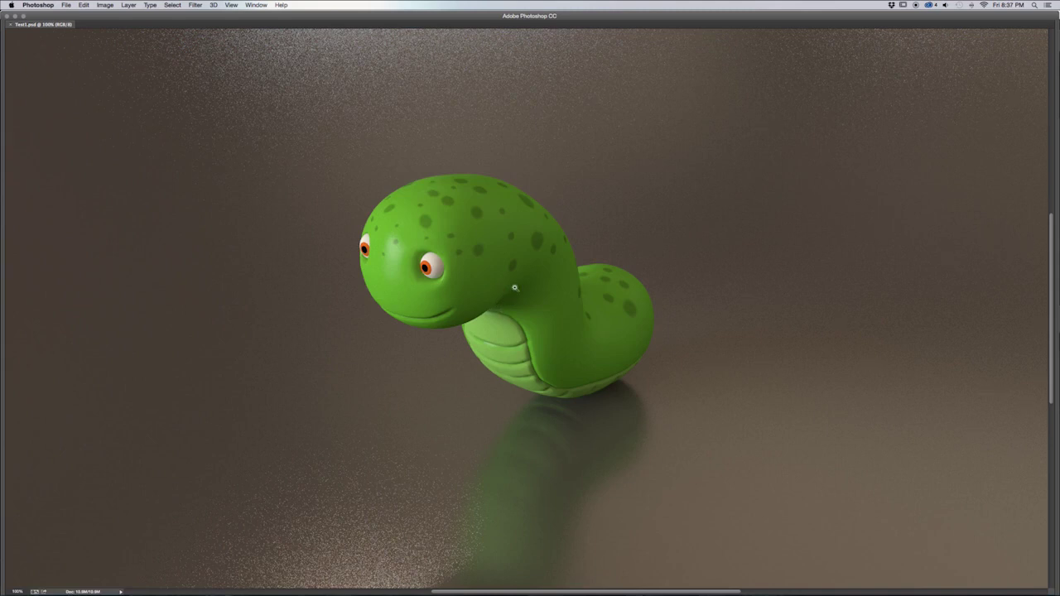
{"action": "key", "text": "f"}
{"action": "left_click_drag", "start_coordinate": [541, 277], "coordinate": [557, 274]}
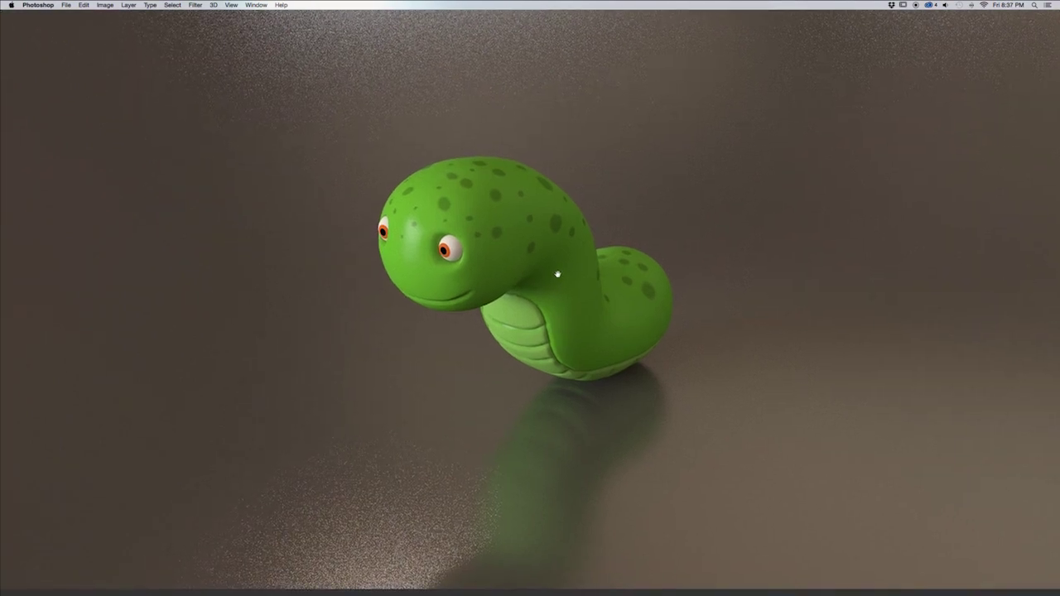